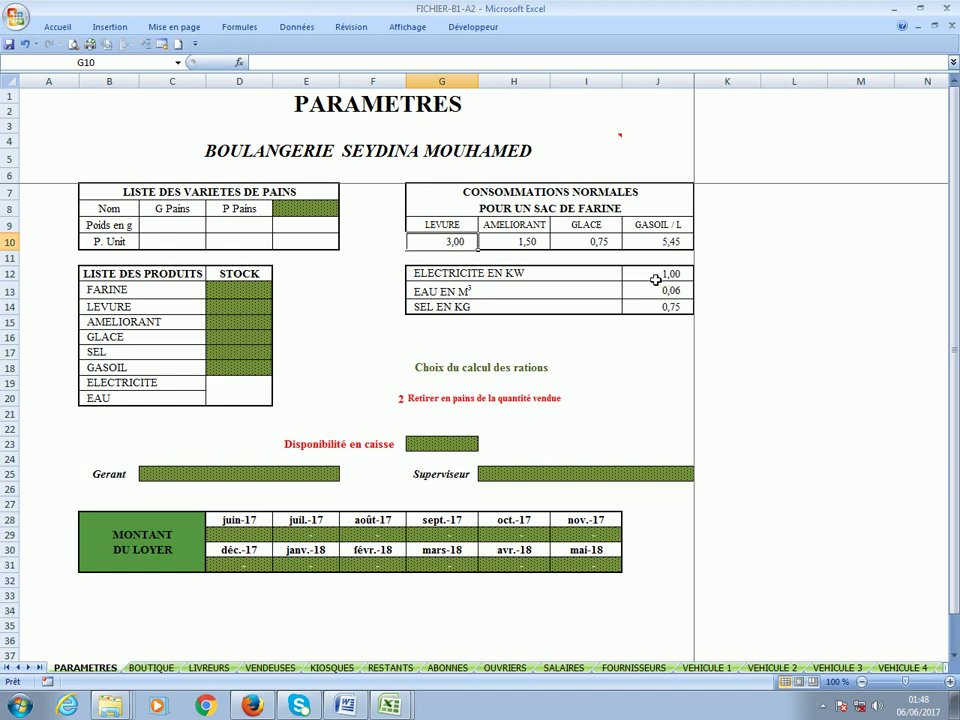
# Review the per-sack electricity, water and salt consumption notes, then select the FARINE starting stock cell.
pyautogui.click(657, 276)
pyautogui.click(745, 273)
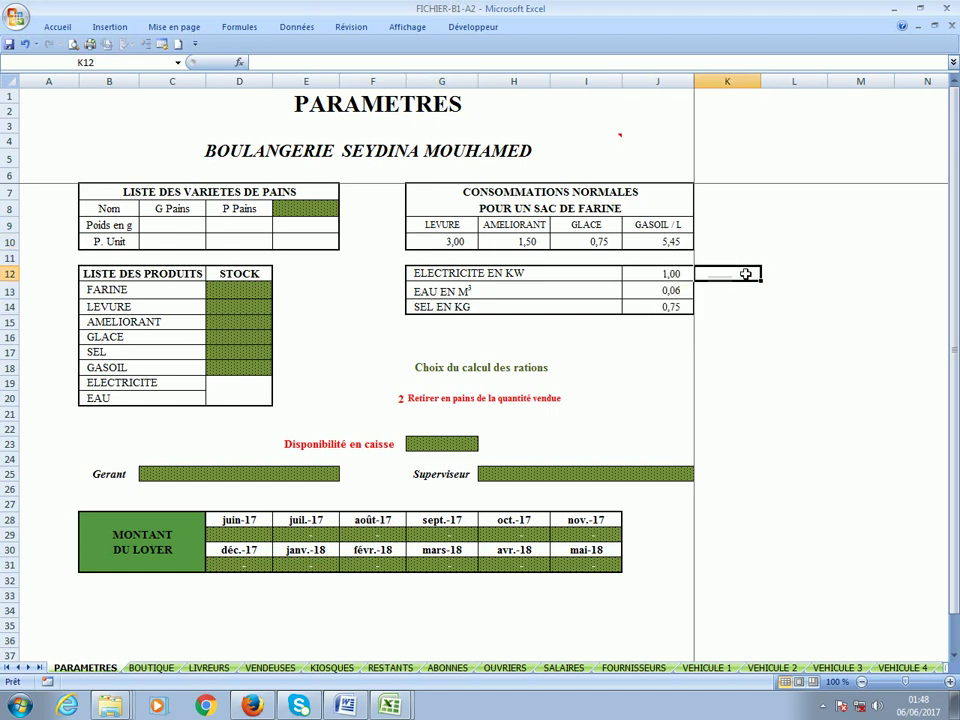
pyautogui.click(664, 275)
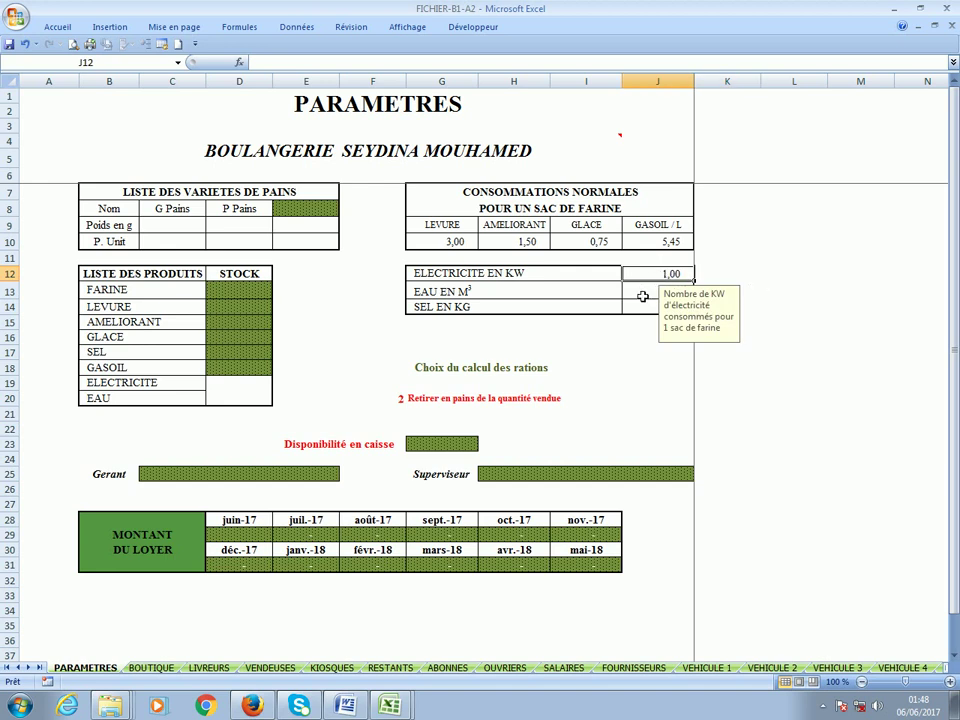
pyautogui.click(643, 295)
pyautogui.click(785, 311)
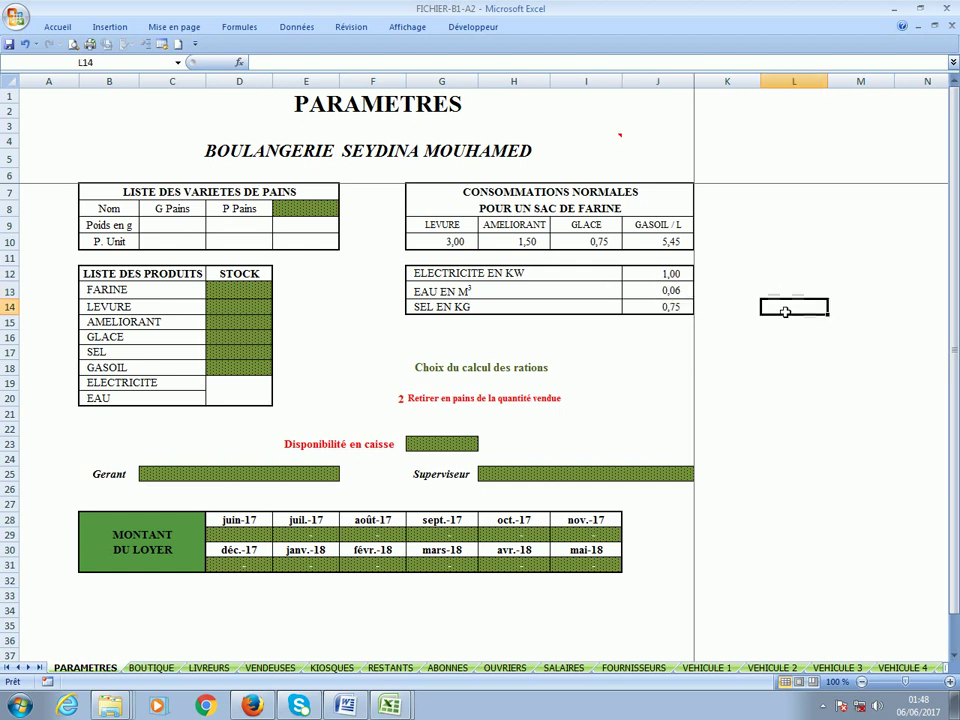
pyautogui.click(664, 309)
pyautogui.click(784, 308)
pyautogui.click(251, 291)
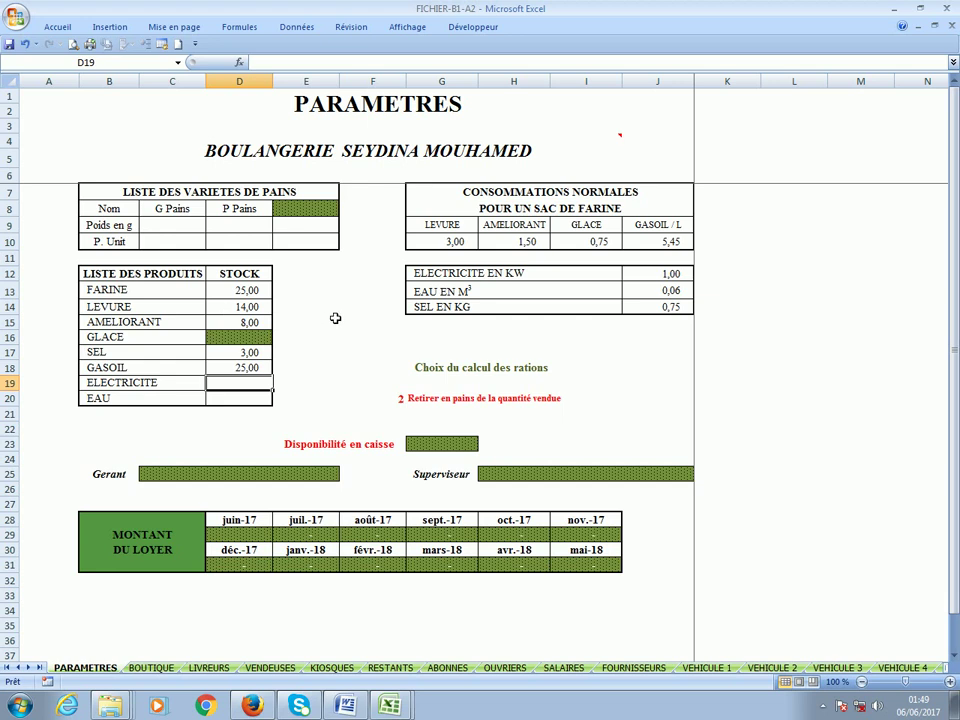
pyautogui.click(240, 322)
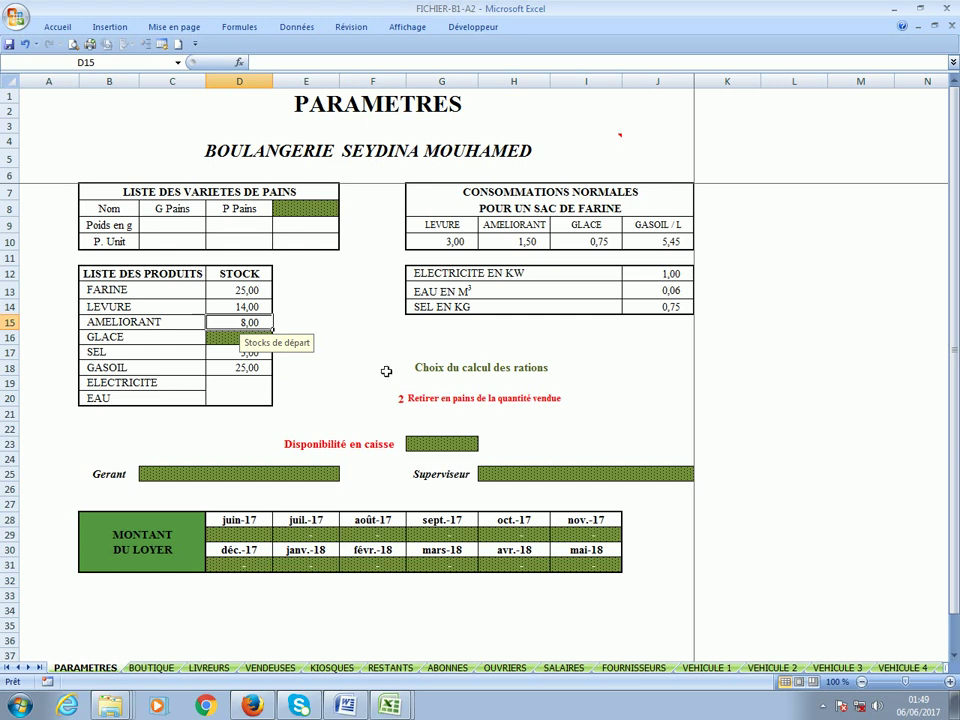
pyautogui.click(387, 369)
pyautogui.click(247, 340)
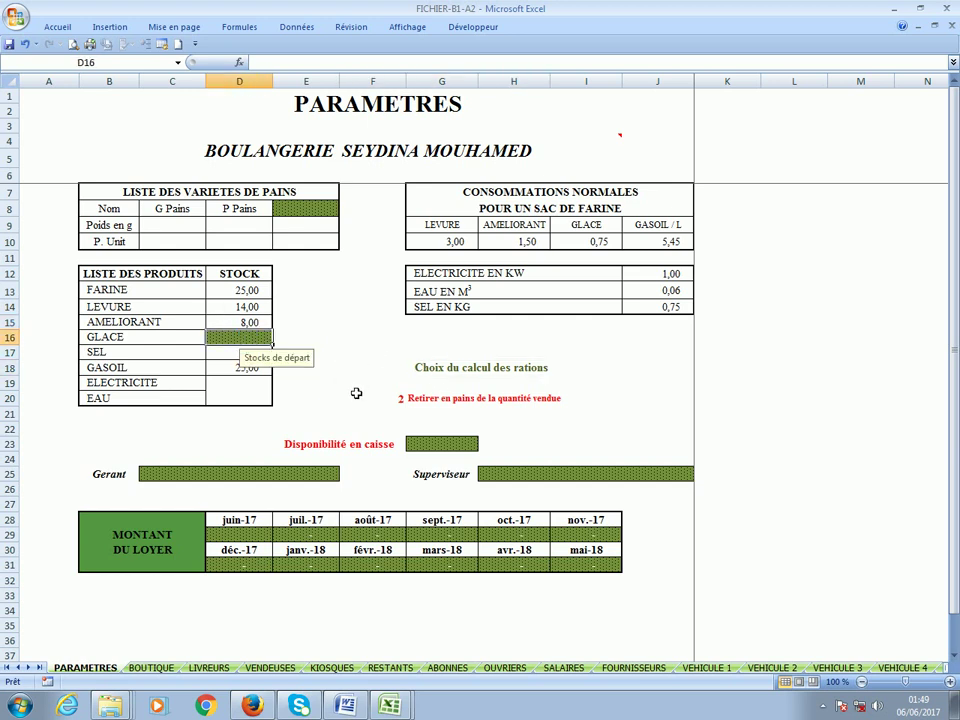
pyautogui.click(216, 368)
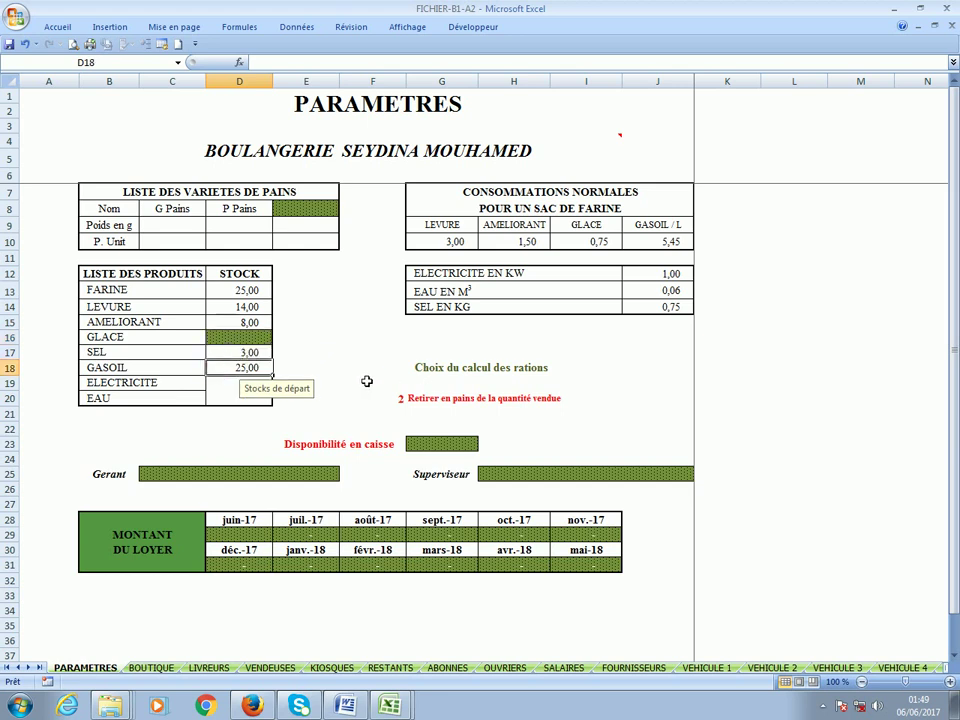
pyautogui.click(480, 369)
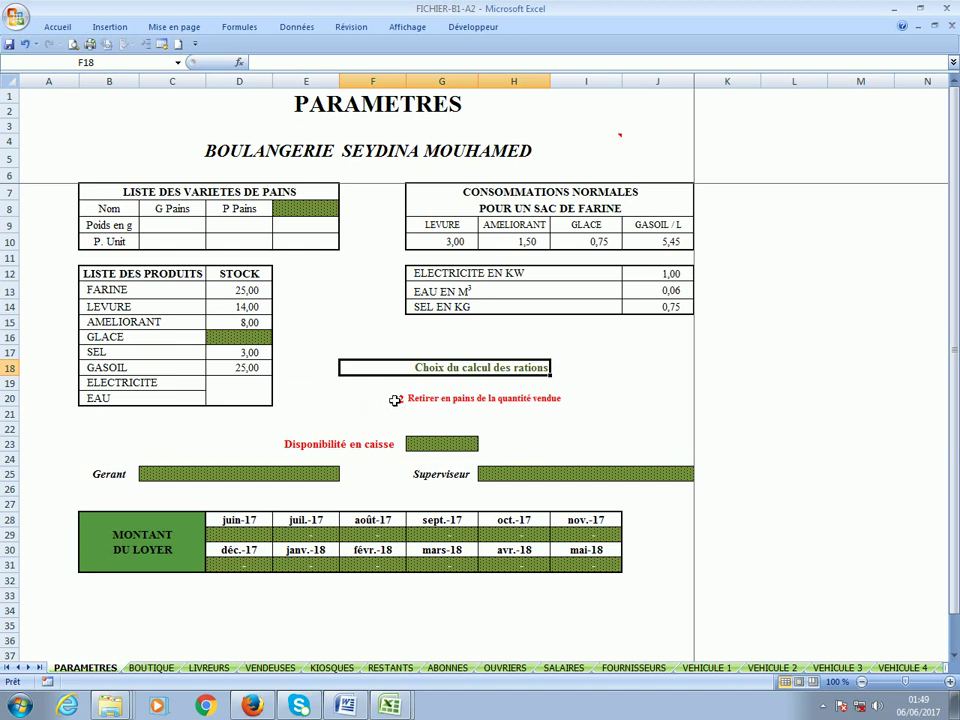
pyautogui.click(395, 400)
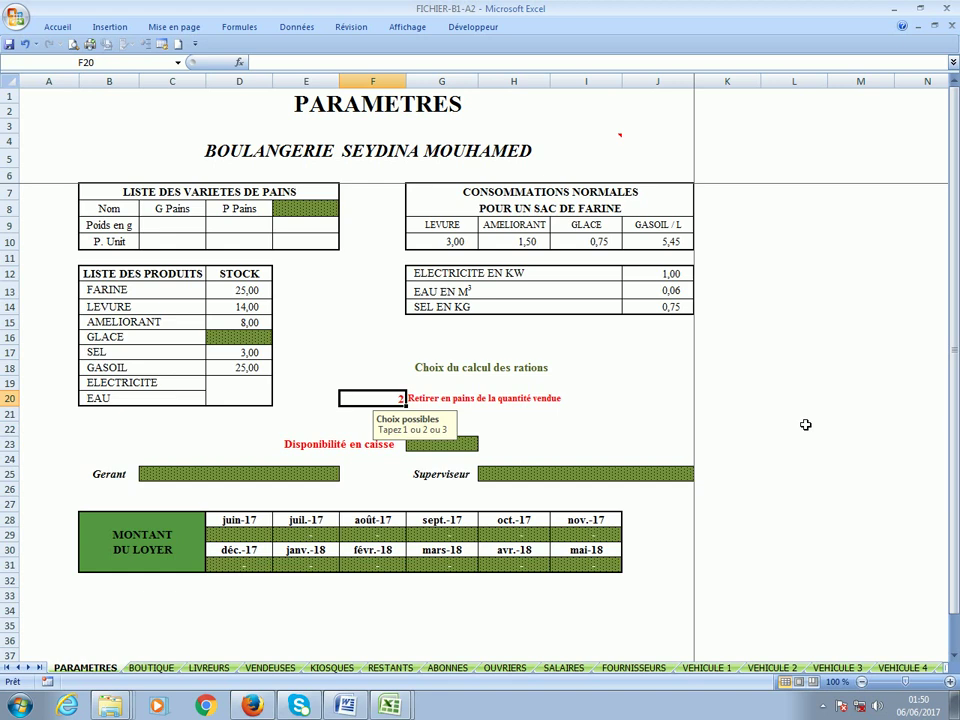
pyautogui.write('1')
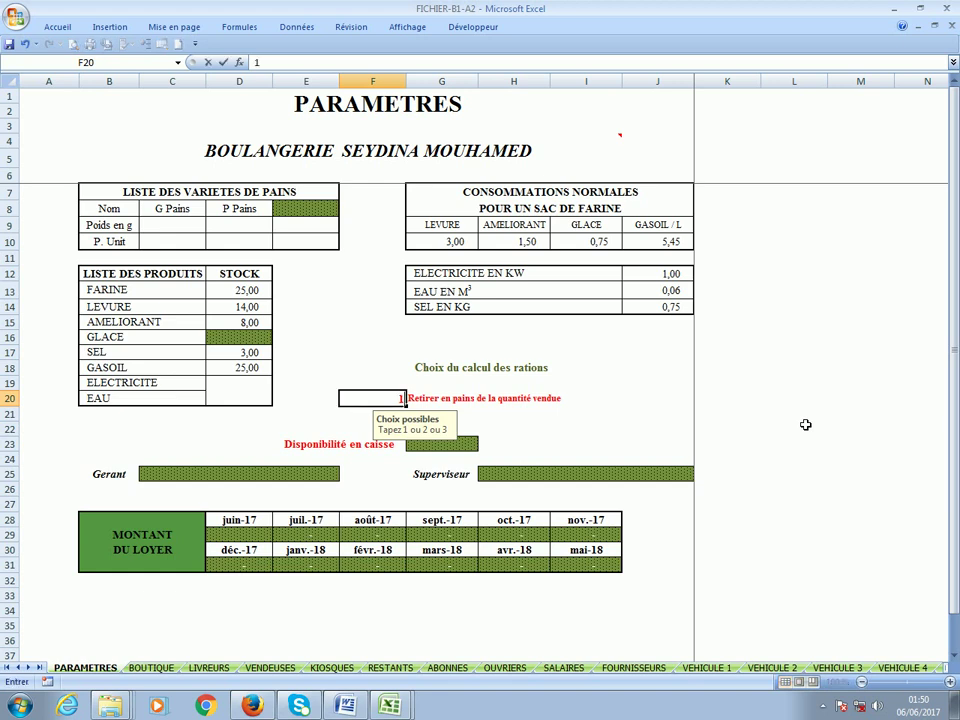
pyautogui.press('Return')
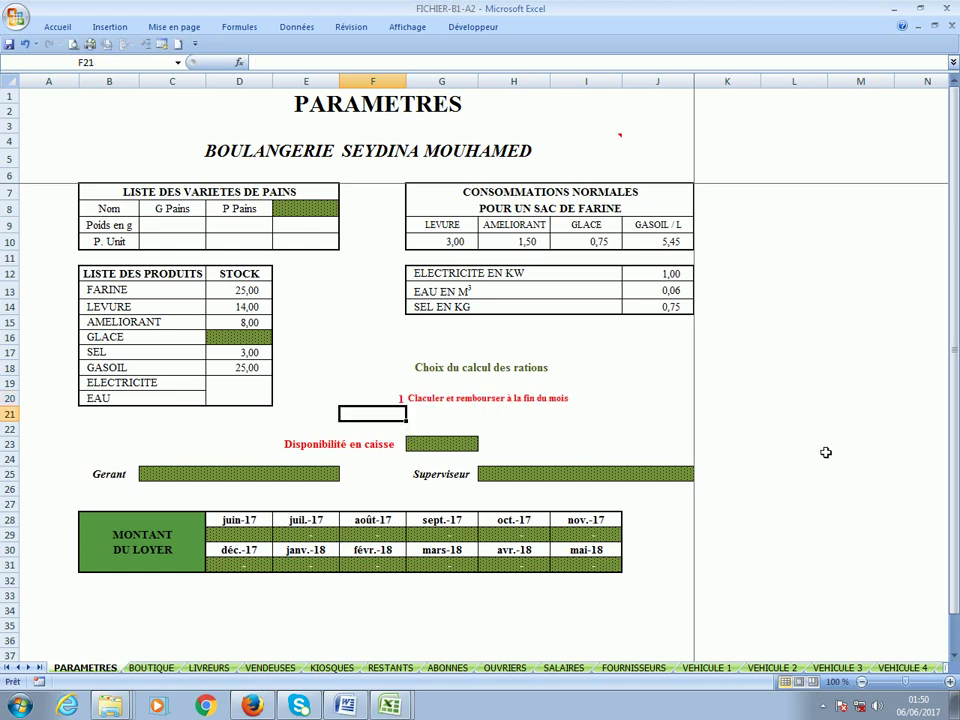
pyautogui.click(500, 398)
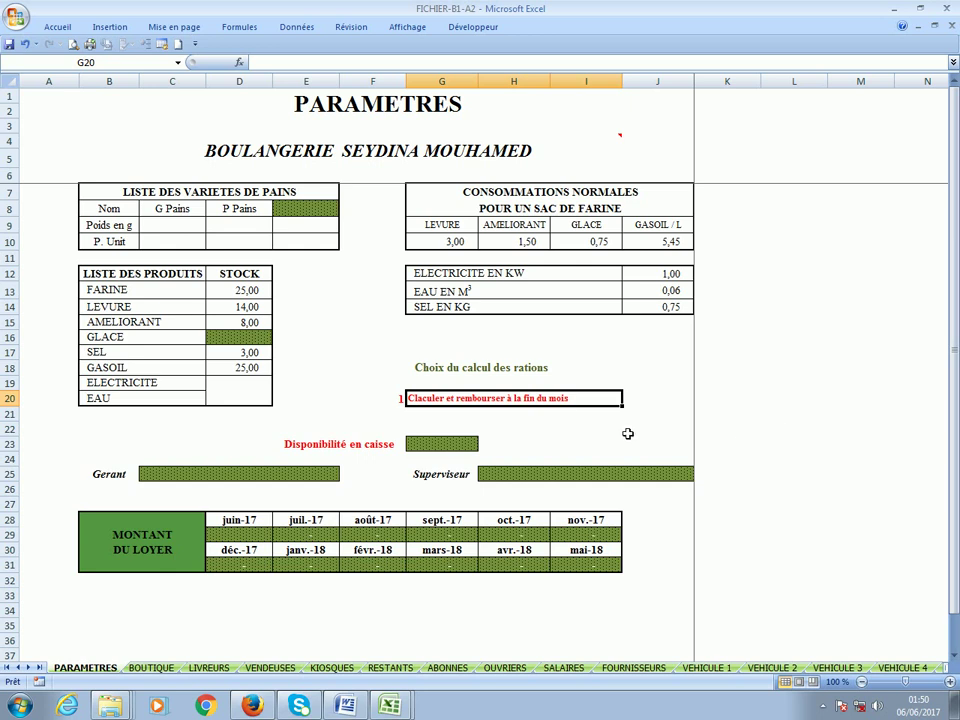
pyautogui.click(388, 402)
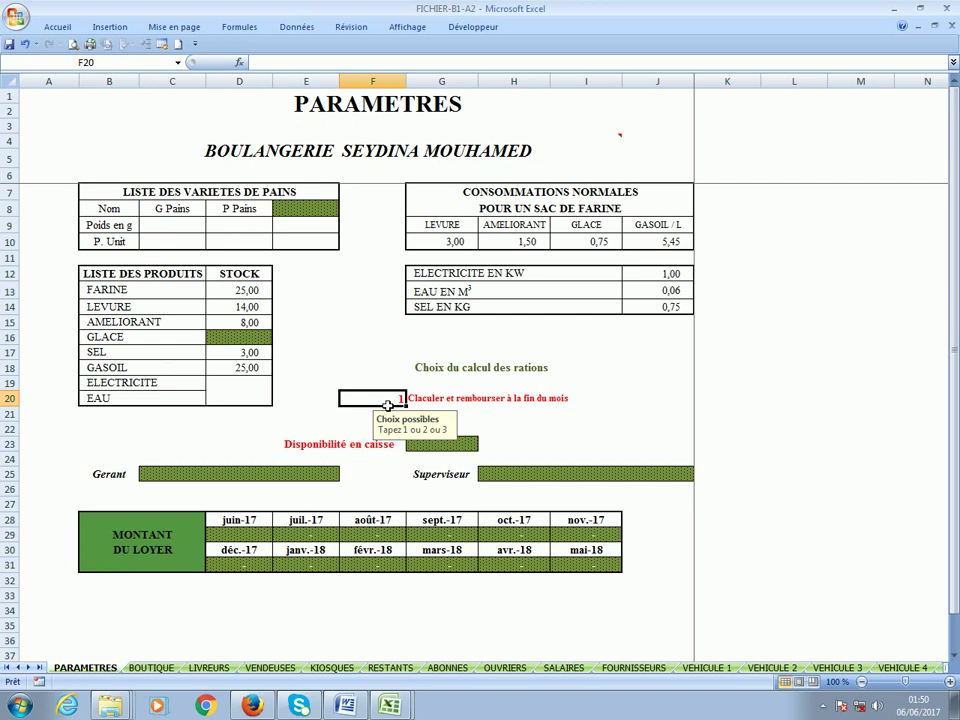
pyautogui.write('3')
pyautogui.press('Return')
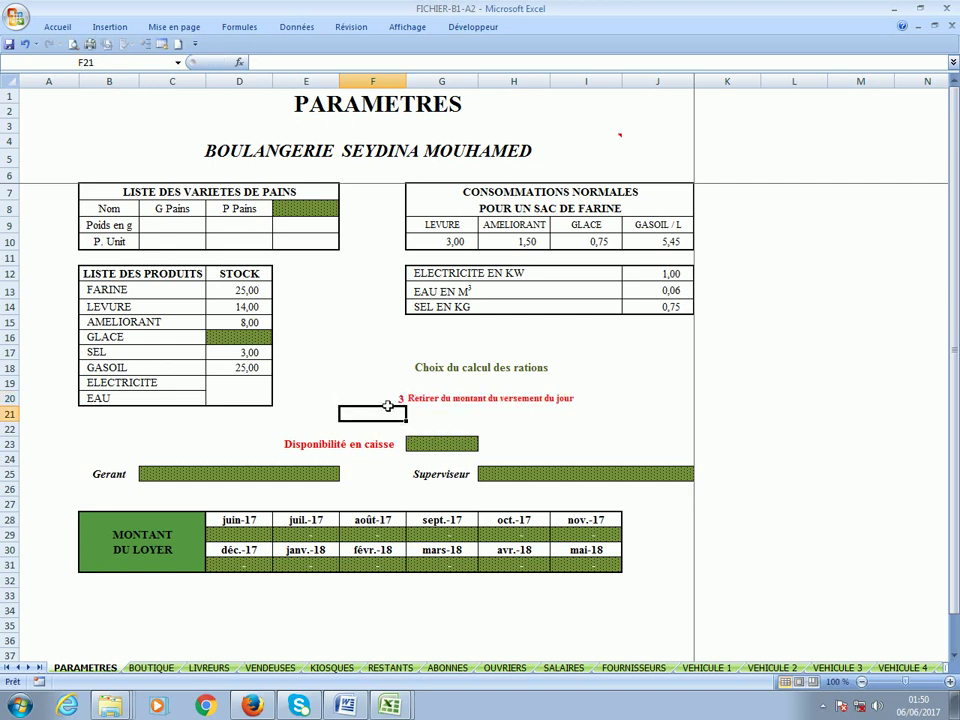
pyautogui.click(497, 402)
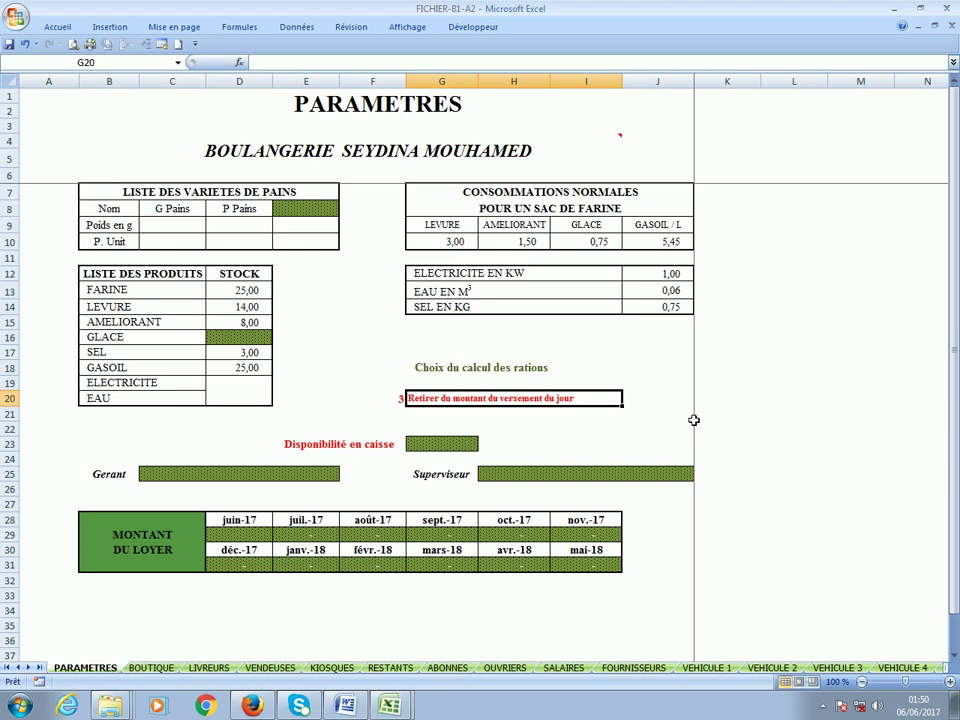
pyautogui.click(392, 401)
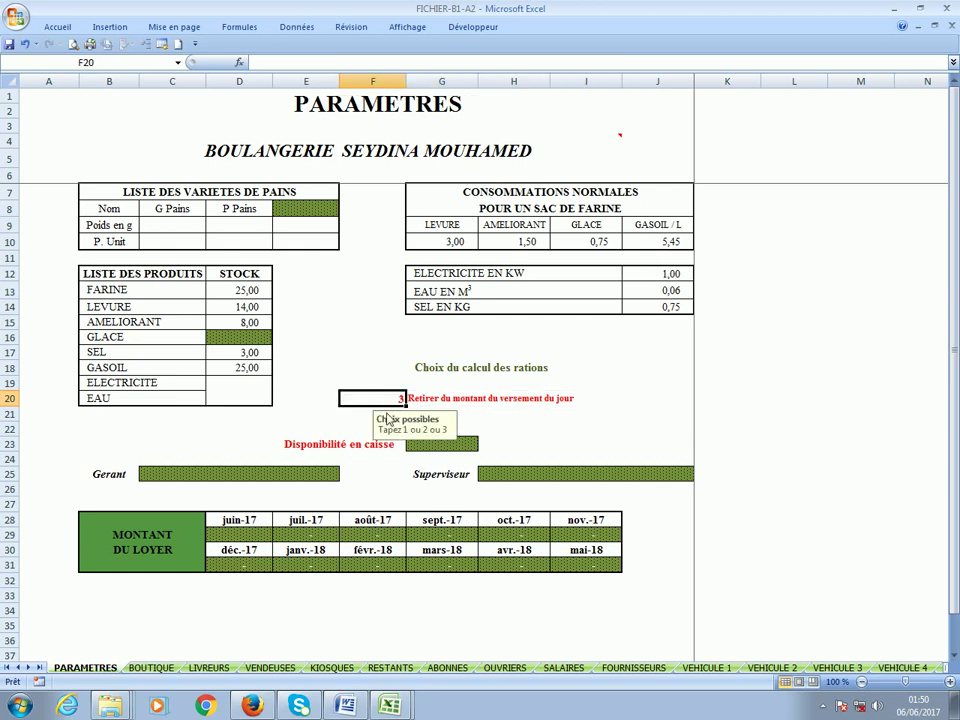
pyautogui.write('2')
pyautogui.press('Return')
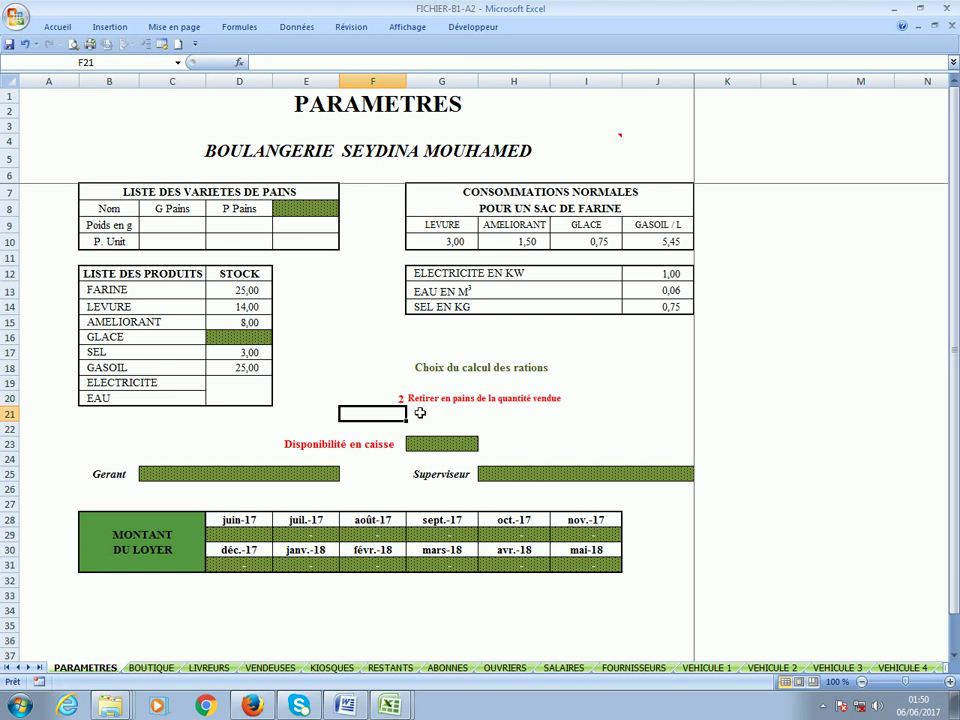
pyautogui.click(389, 400)
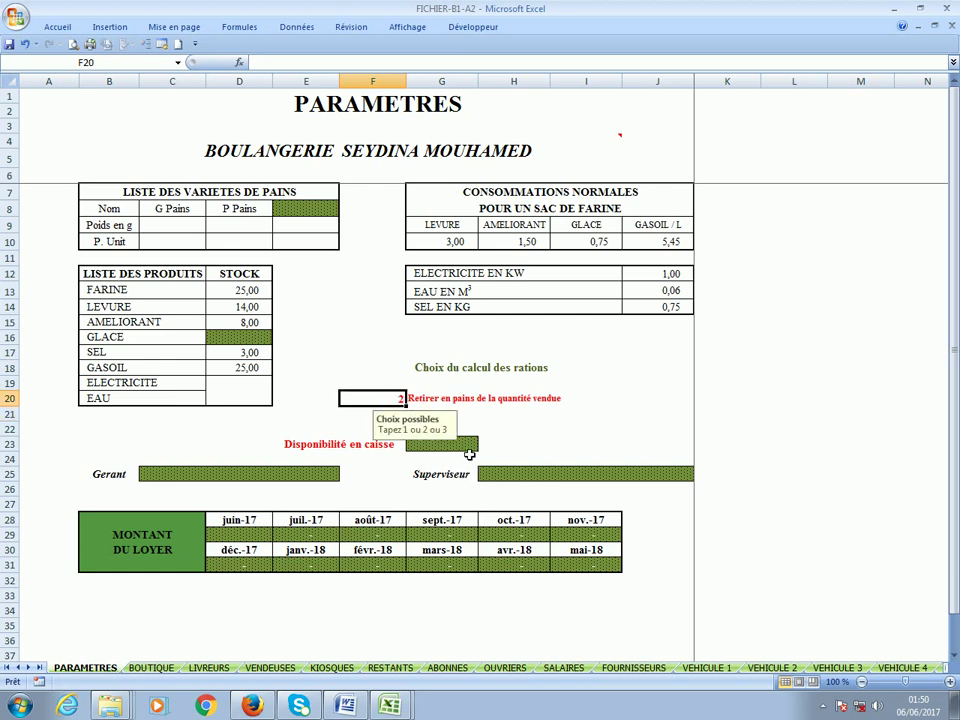
pyautogui.click(469, 446)
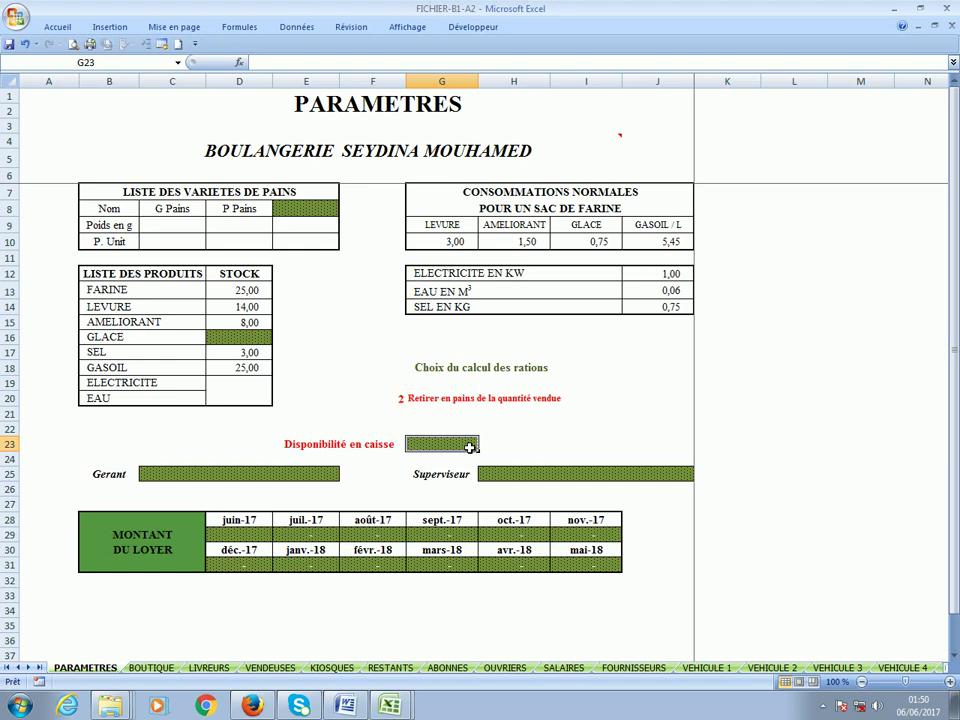
# Enter 21 400 as the cash available in G23.
pyautogui.write('214')
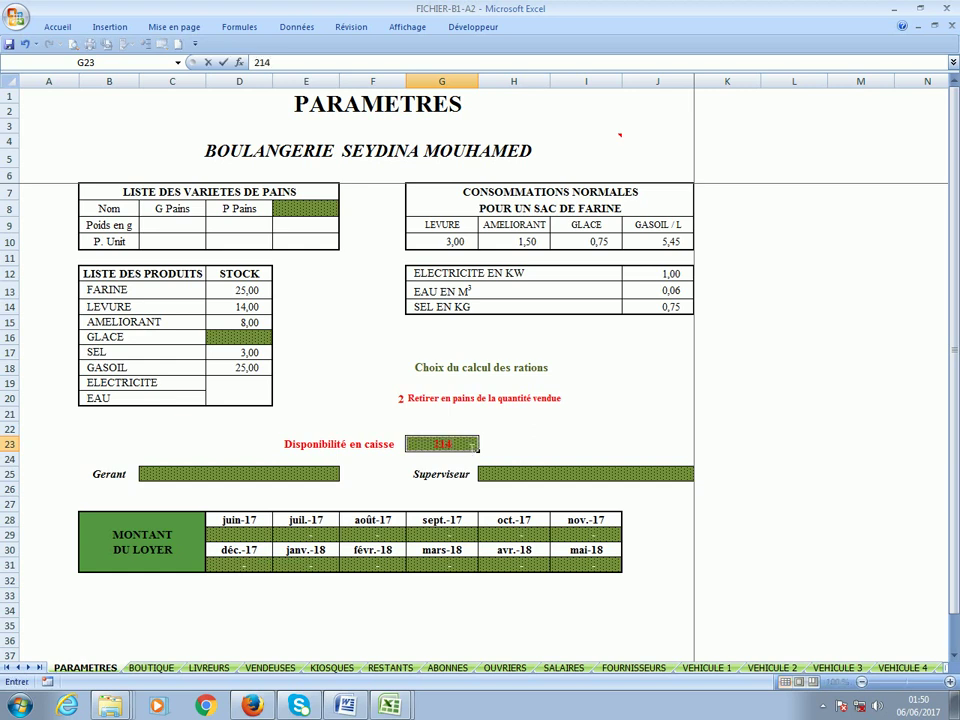
pyautogui.write('5')
pyautogui.press('BackSpace')
pyautogui.write('00')
pyautogui.click(265, 477)
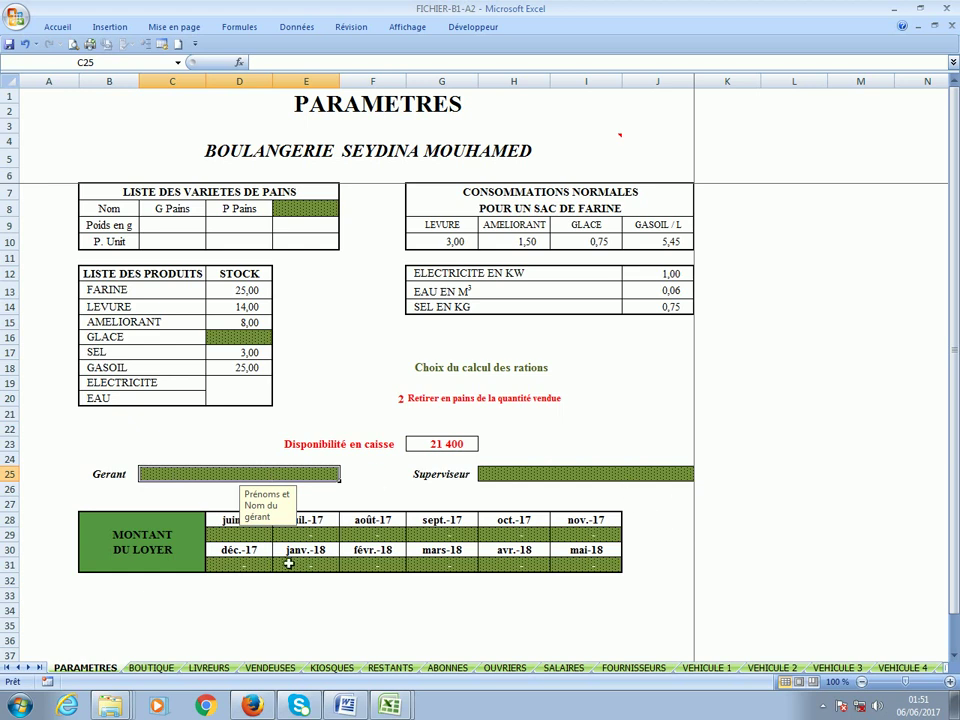
# Set the monthly rent to 200 000 from juin-17 and 250 000 from oct.-17.
pyautogui.click(238, 541)
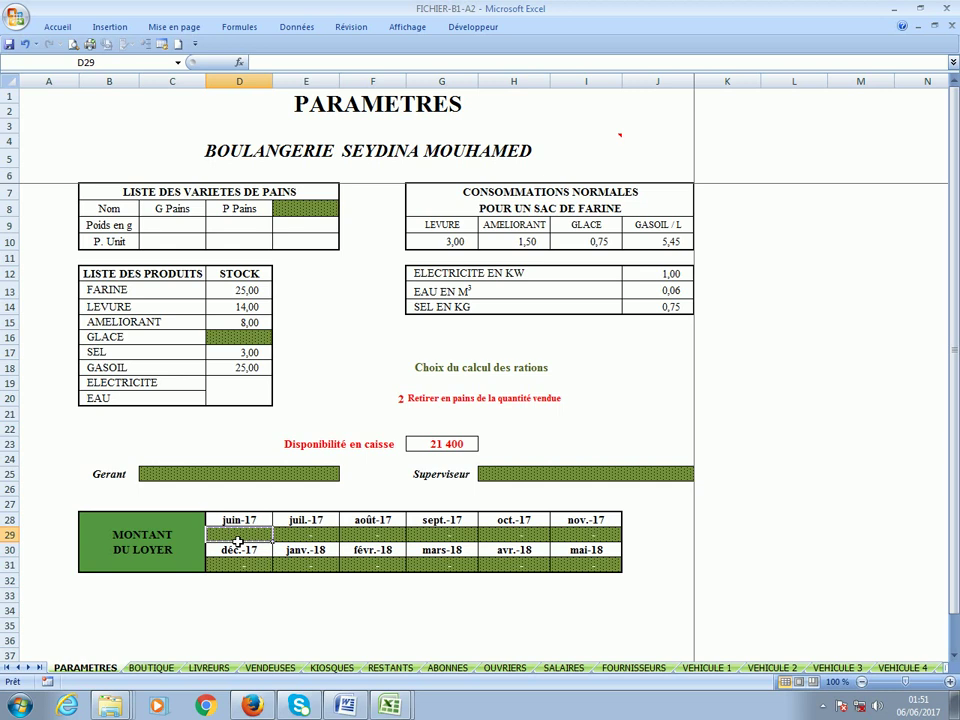
pyautogui.write('200')
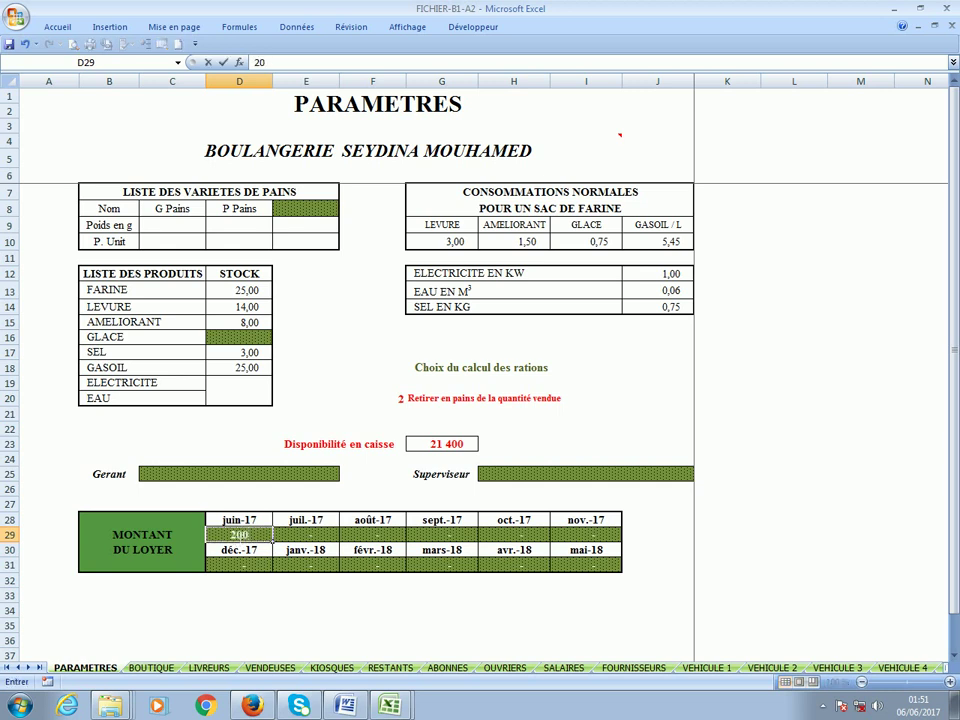
pyautogui.write(' 000')
pyautogui.press('Return')
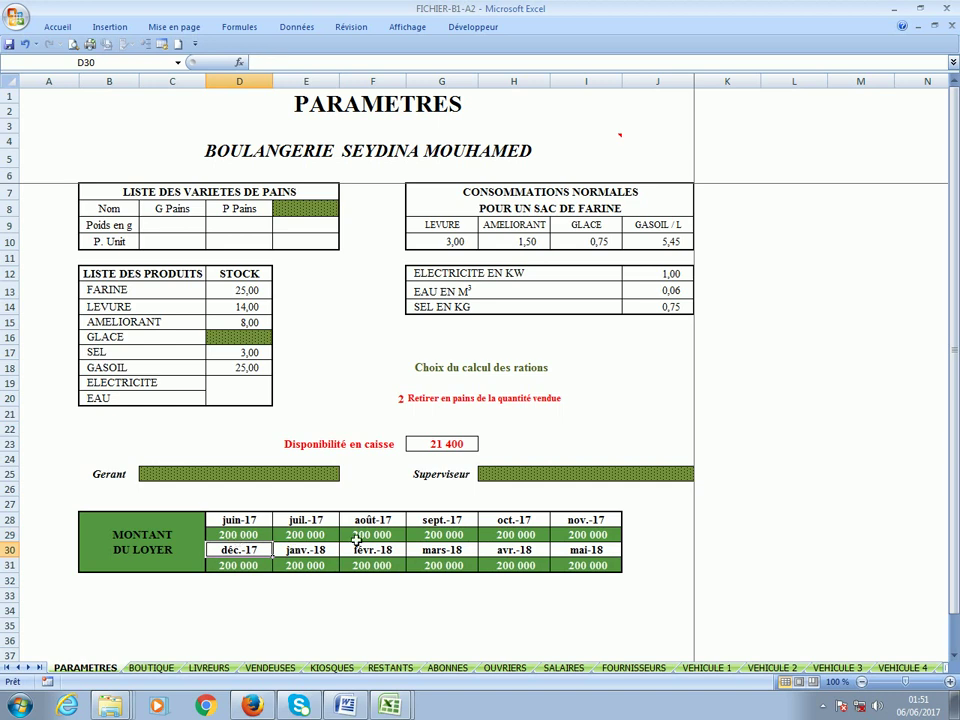
pyautogui.click(539, 538)
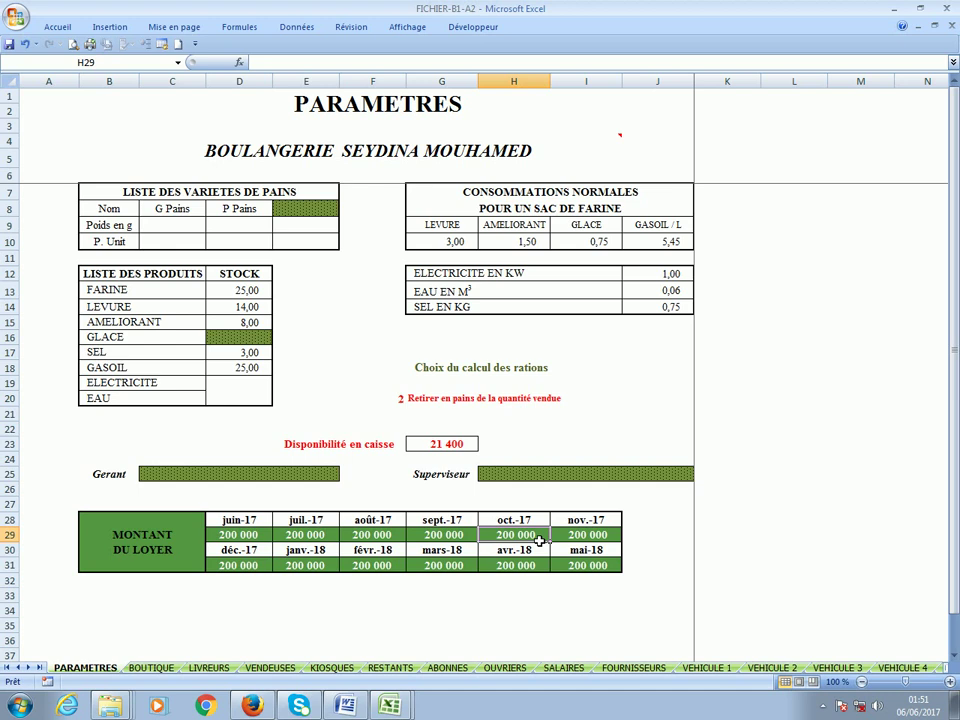
pyautogui.write('250 00')
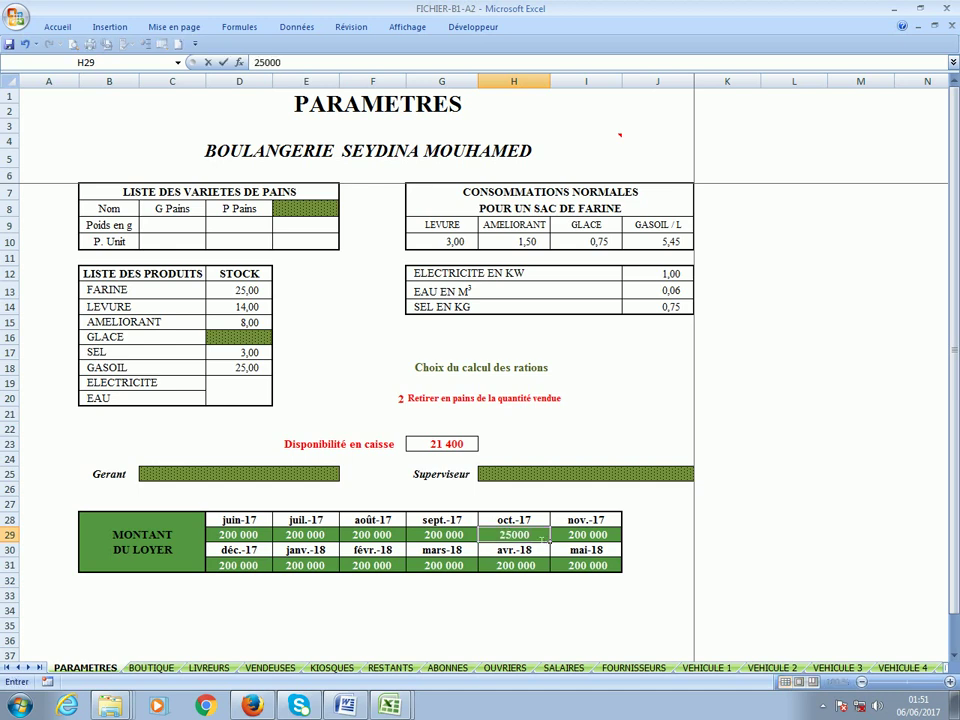
pyautogui.write('0')
pyautogui.press('Return')
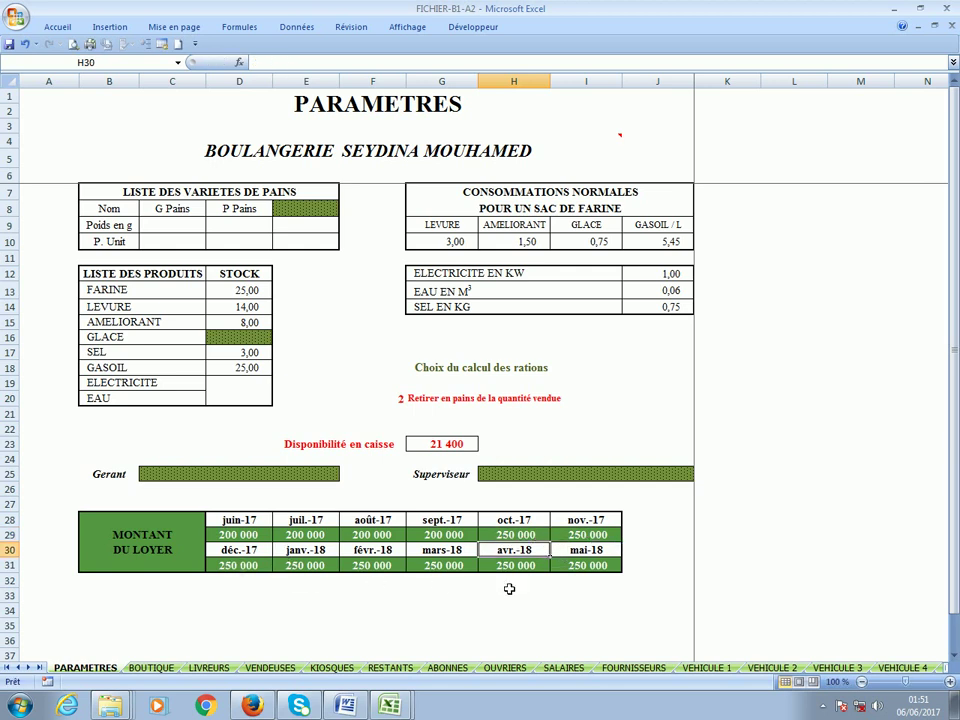
pyautogui.click(260, 477)
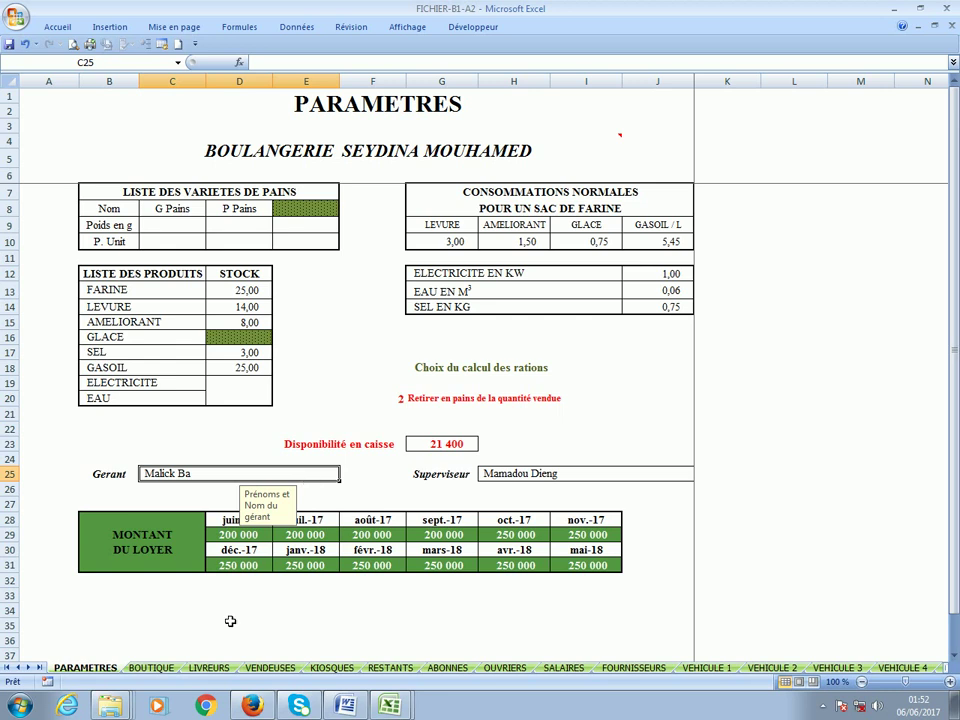
pyautogui.click(387, 706)
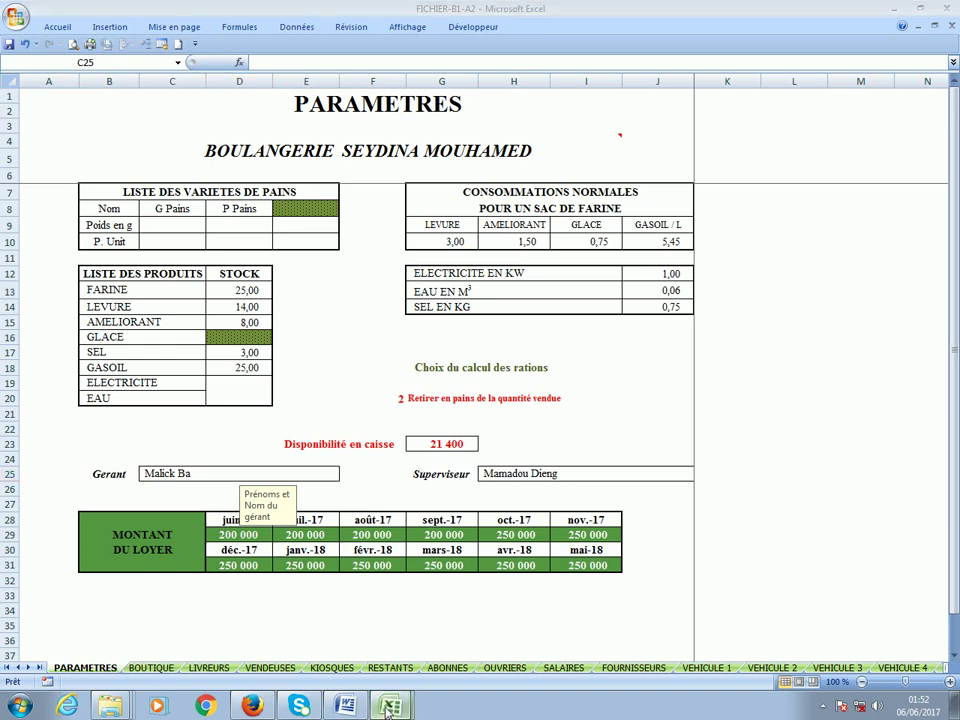
pyautogui.click(362, 650)
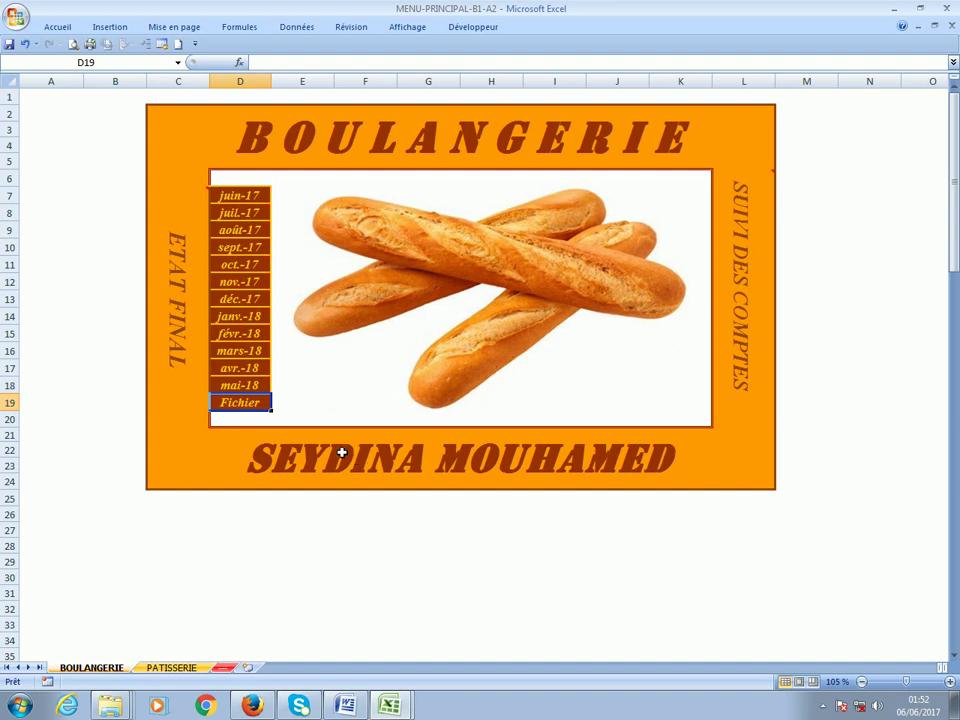
pyautogui.click(255, 405)
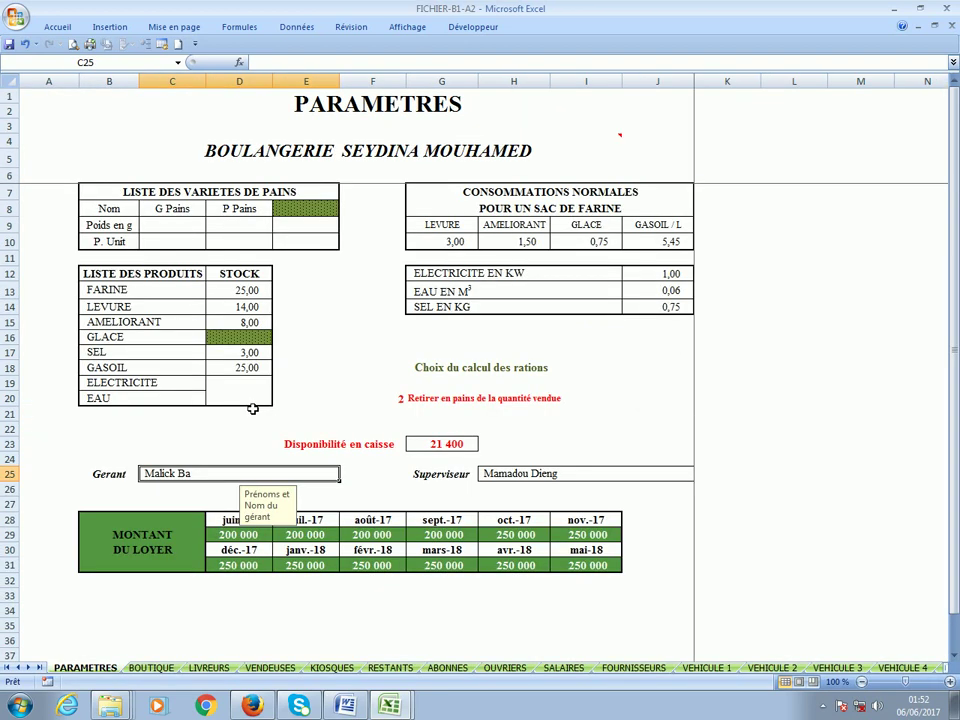
pyautogui.click(150, 668)
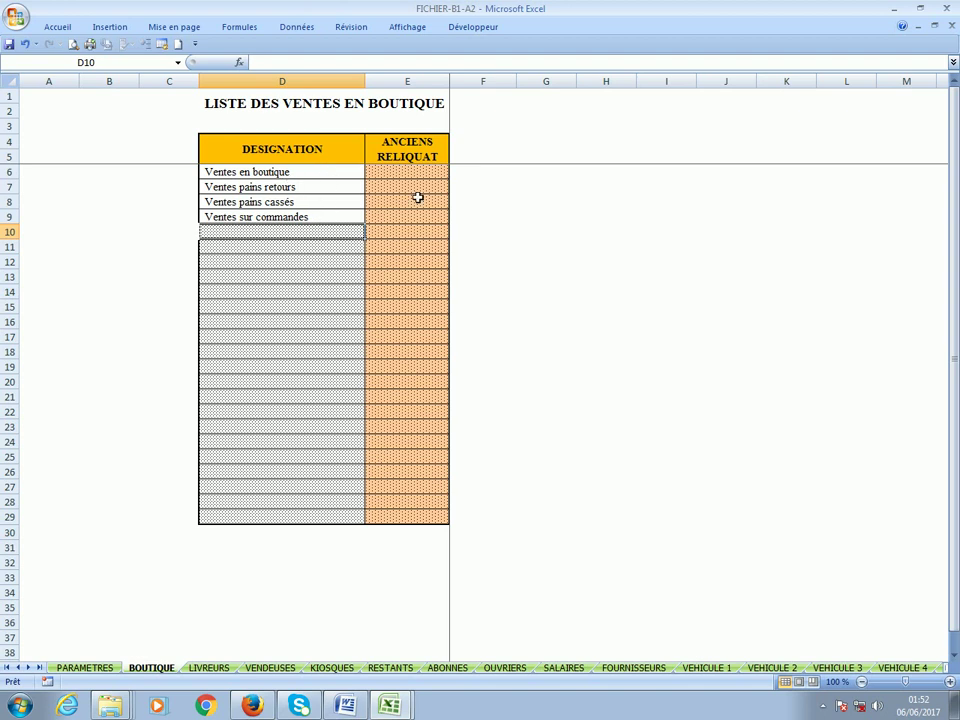
pyautogui.click(209, 668)
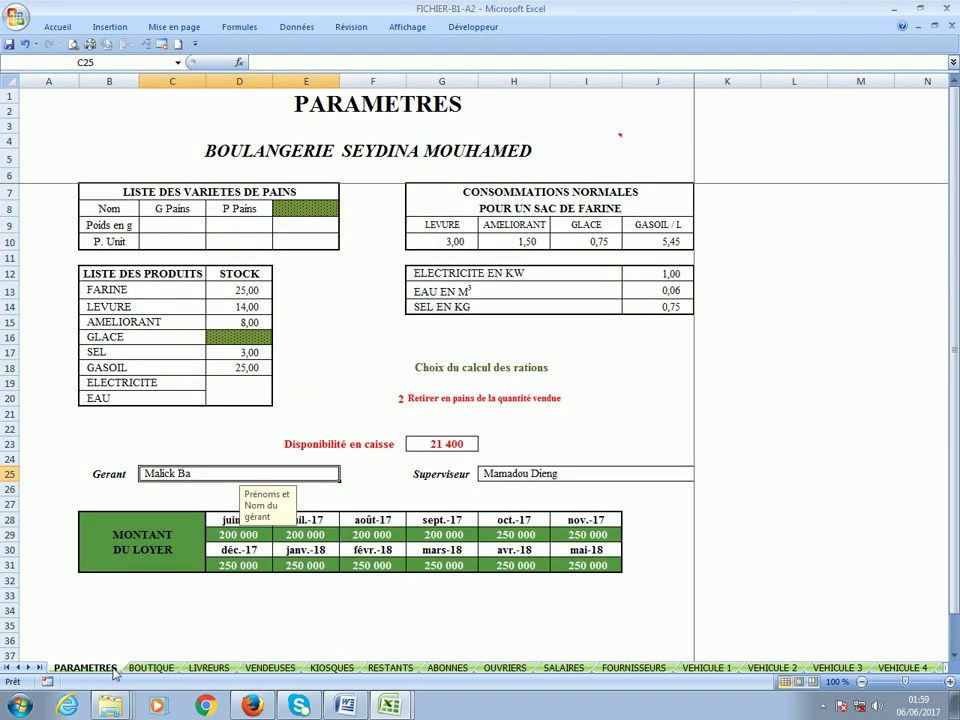
# Browse the LIVREURS, VENDEUSES, RESTANTS, SALAIRES and FOURNISSEURS sheets before opening VEHICULE 1.
pyautogui.click(209, 668)
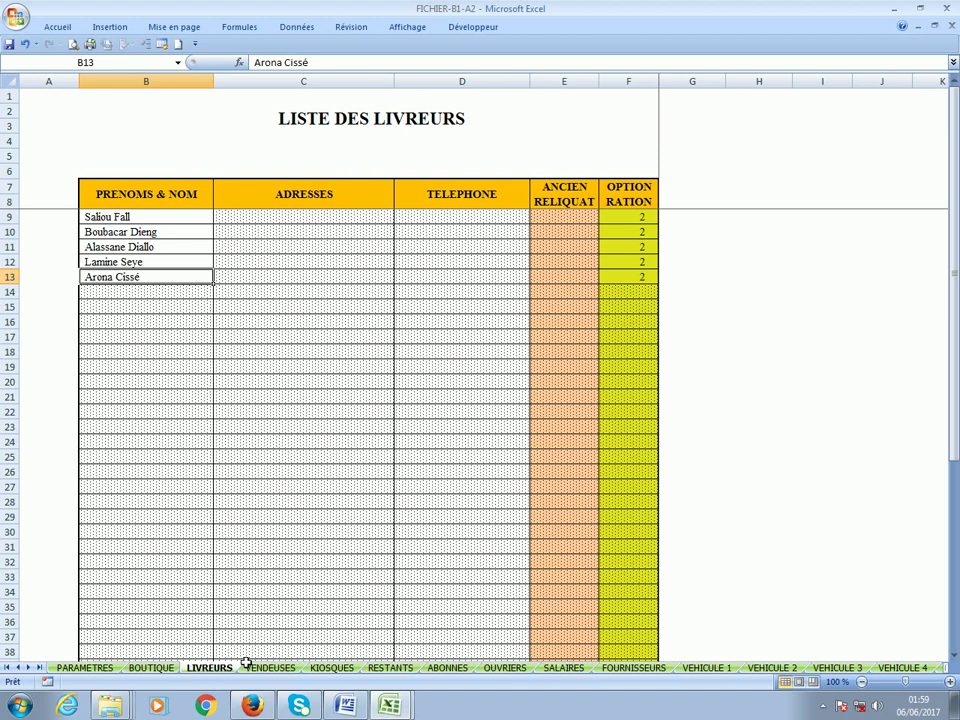
pyautogui.click(270, 668)
pyautogui.click(405, 670)
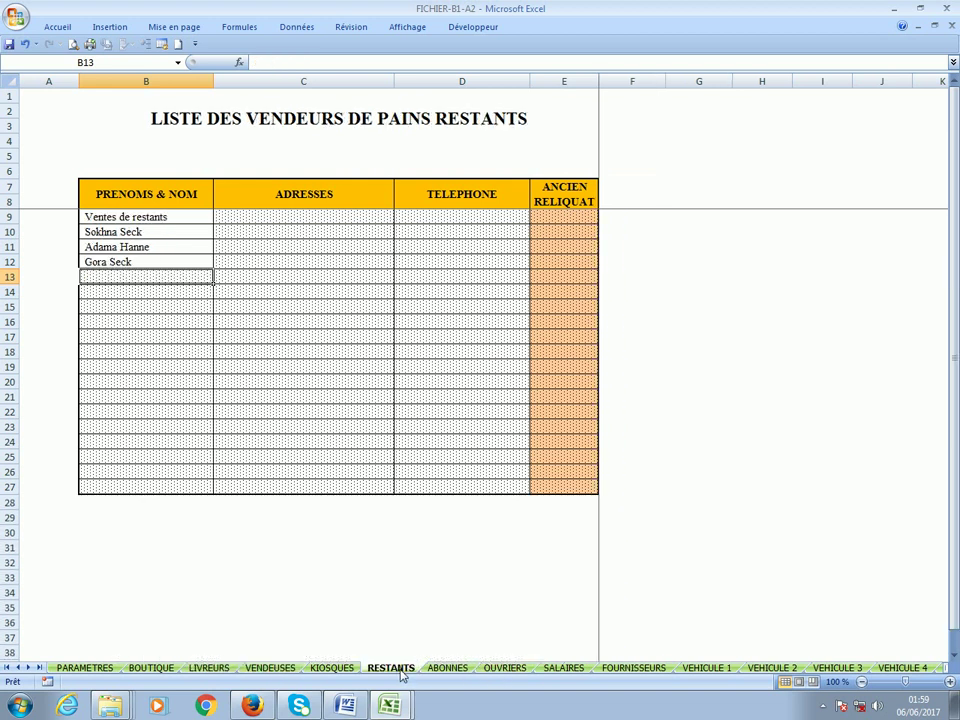
pyautogui.click(551, 672)
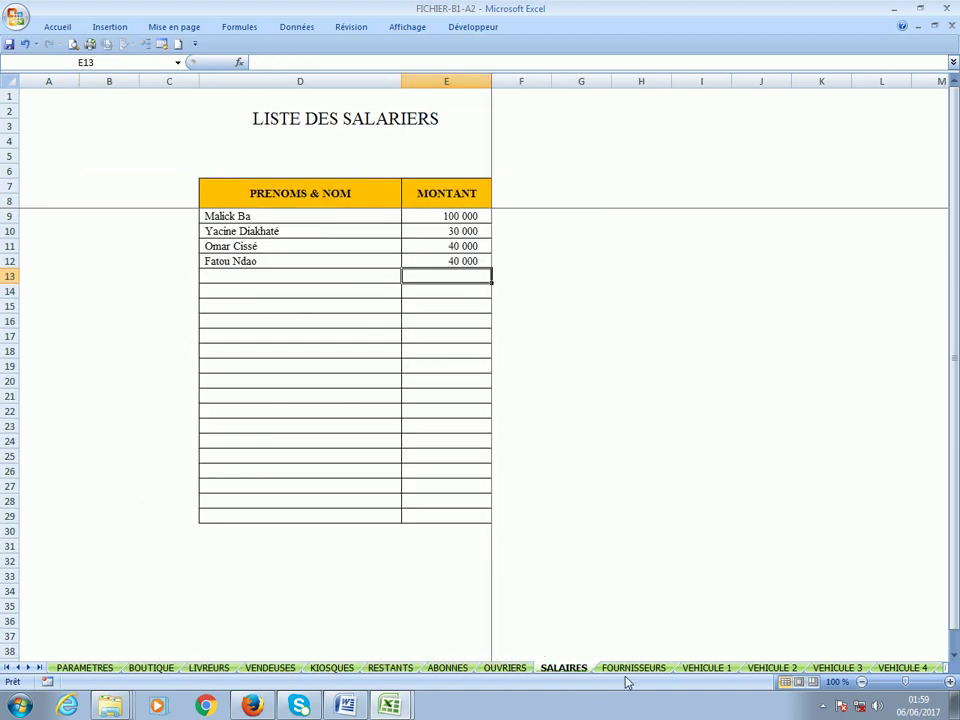
pyautogui.click(632, 672)
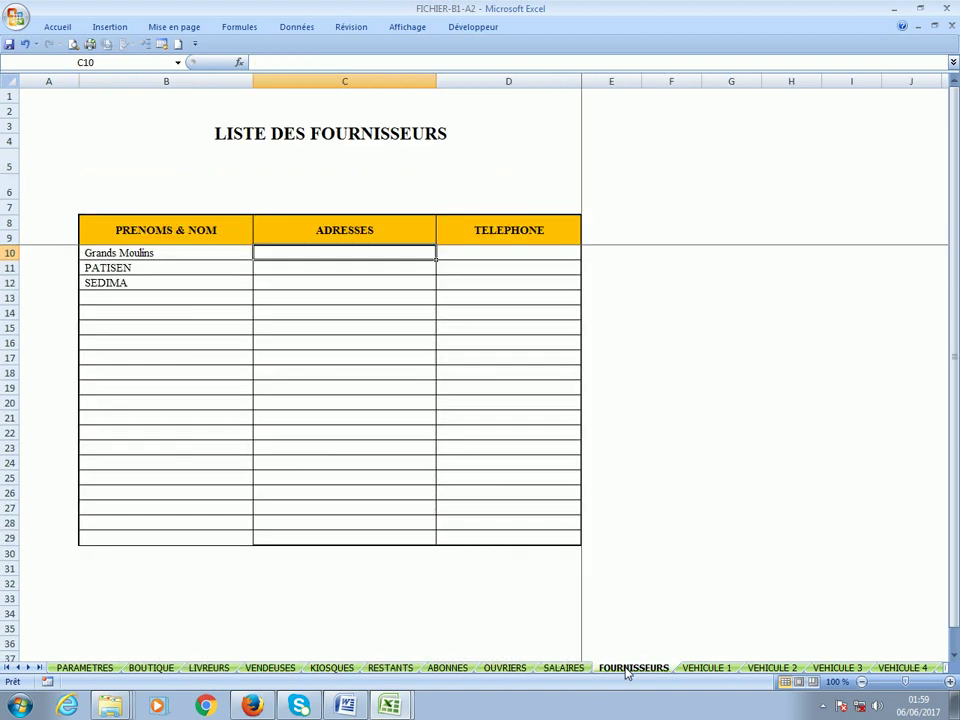
pyautogui.click(703, 670)
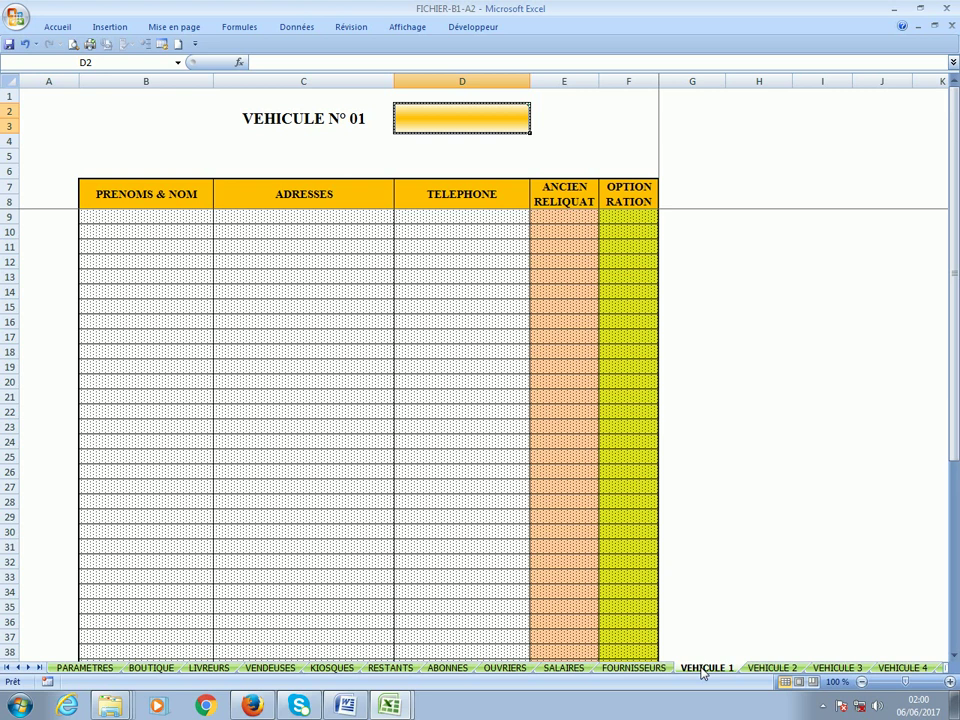
# Fill in and verify the plate and driver entries on VEHICULE 1 and VEHICULE 2.
pyautogui.click(130, 223)
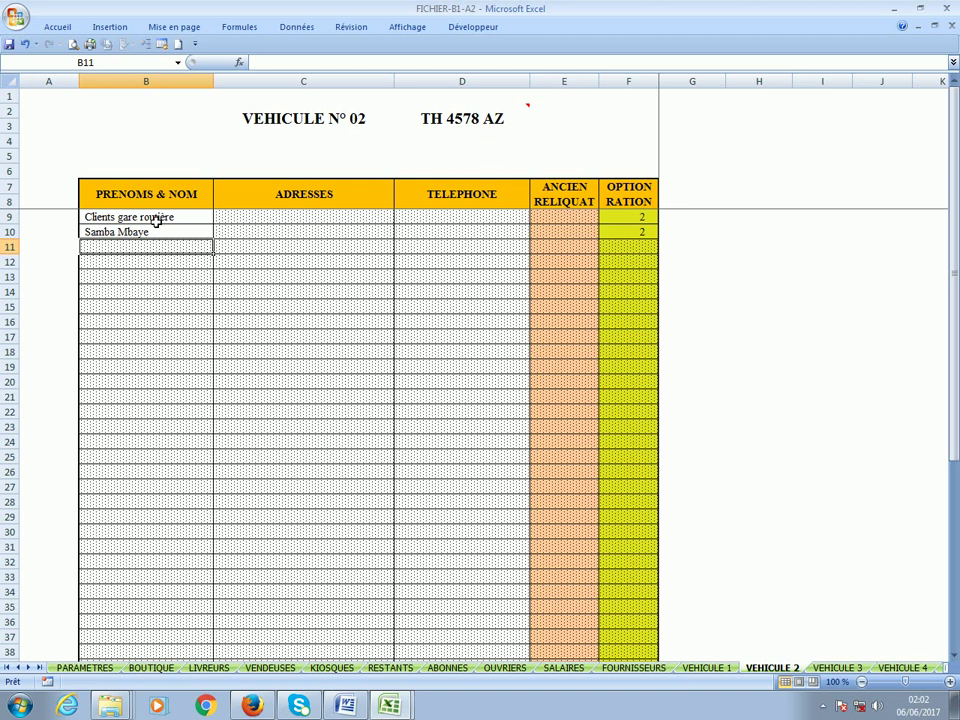
pyautogui.click(724, 668)
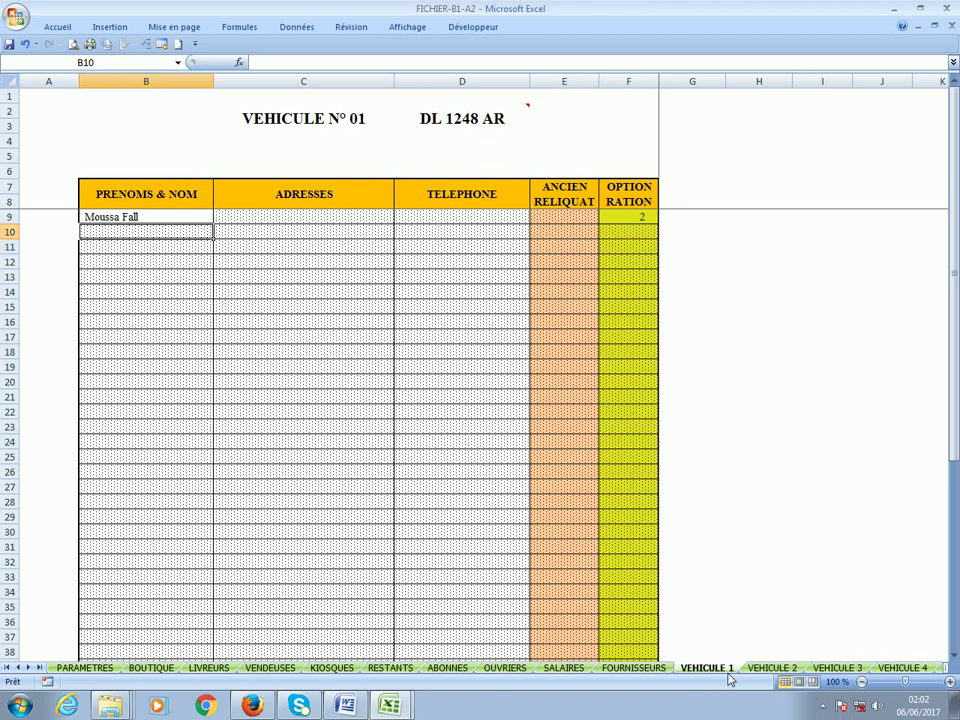
pyautogui.click(162, 221)
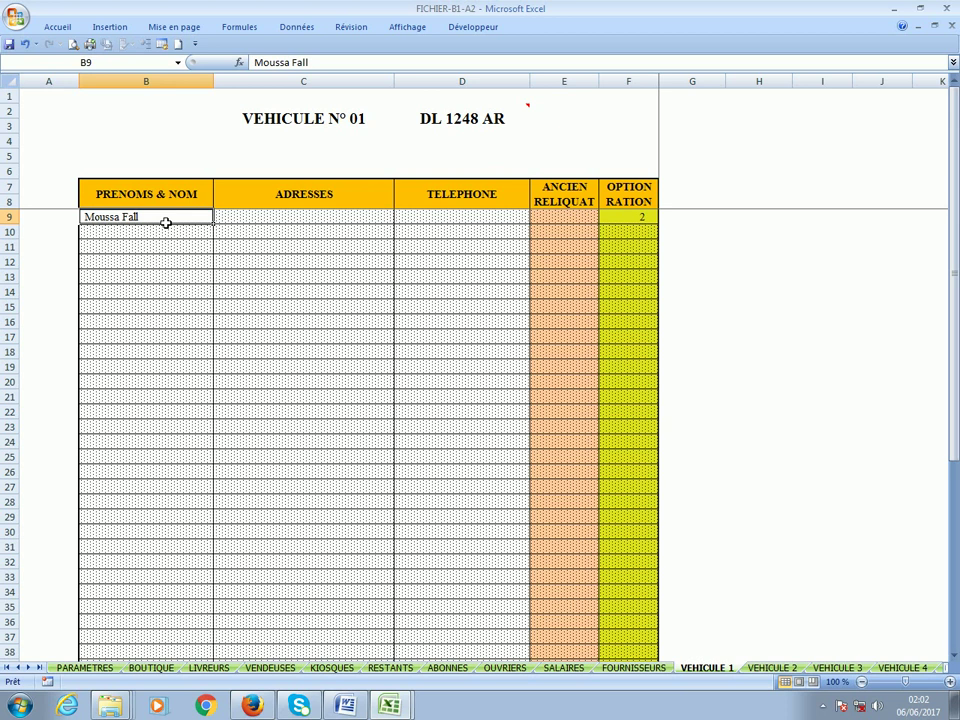
pyautogui.click(774, 668)
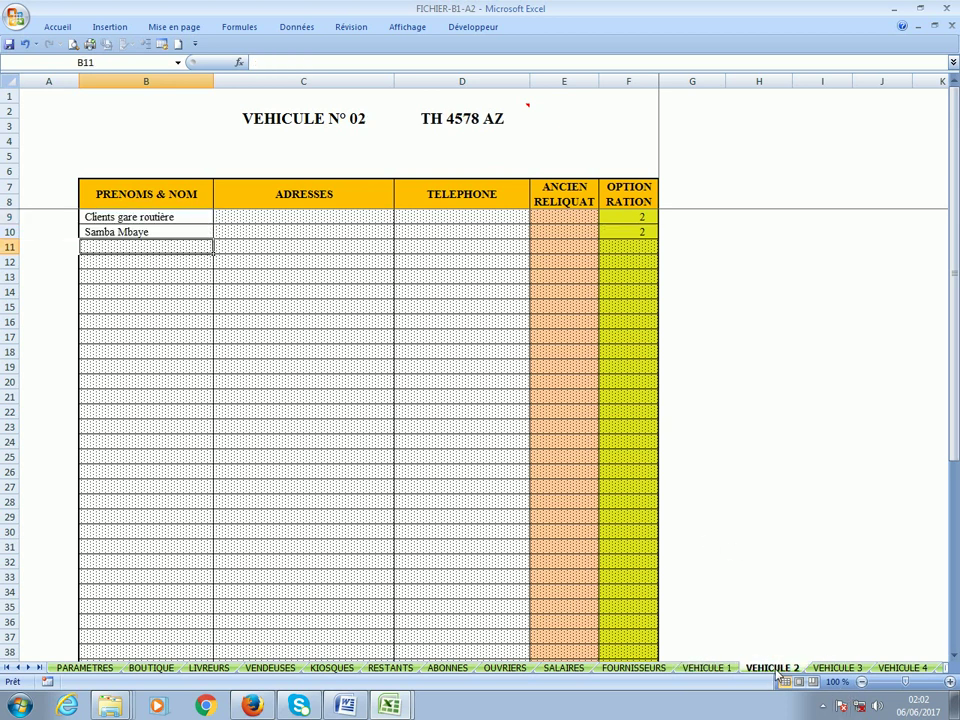
pyautogui.click(150, 218)
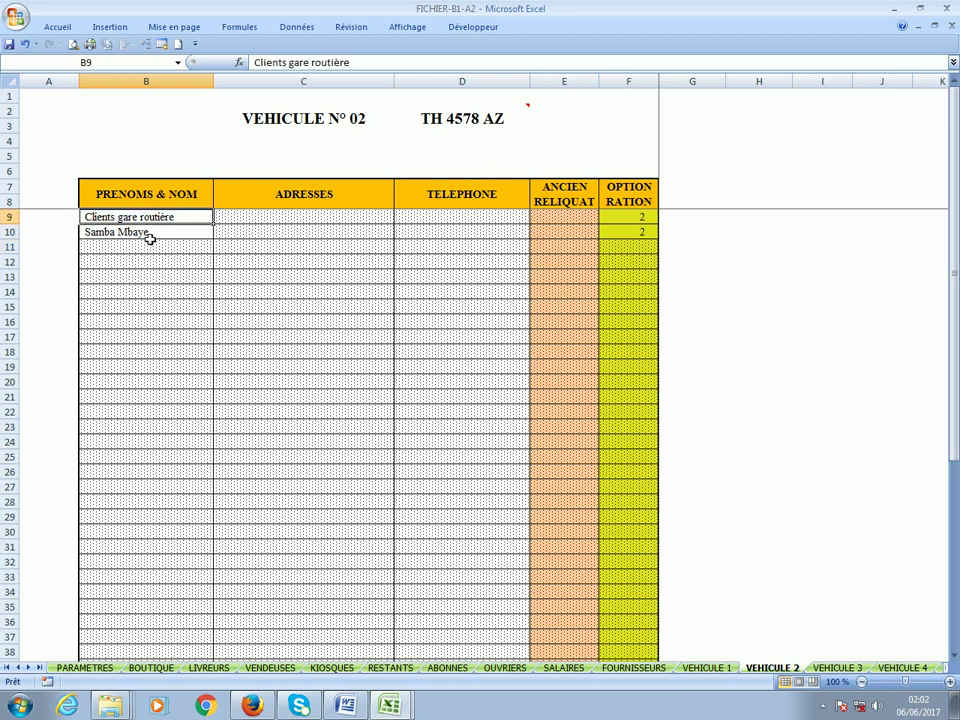
pyautogui.click(150, 232)
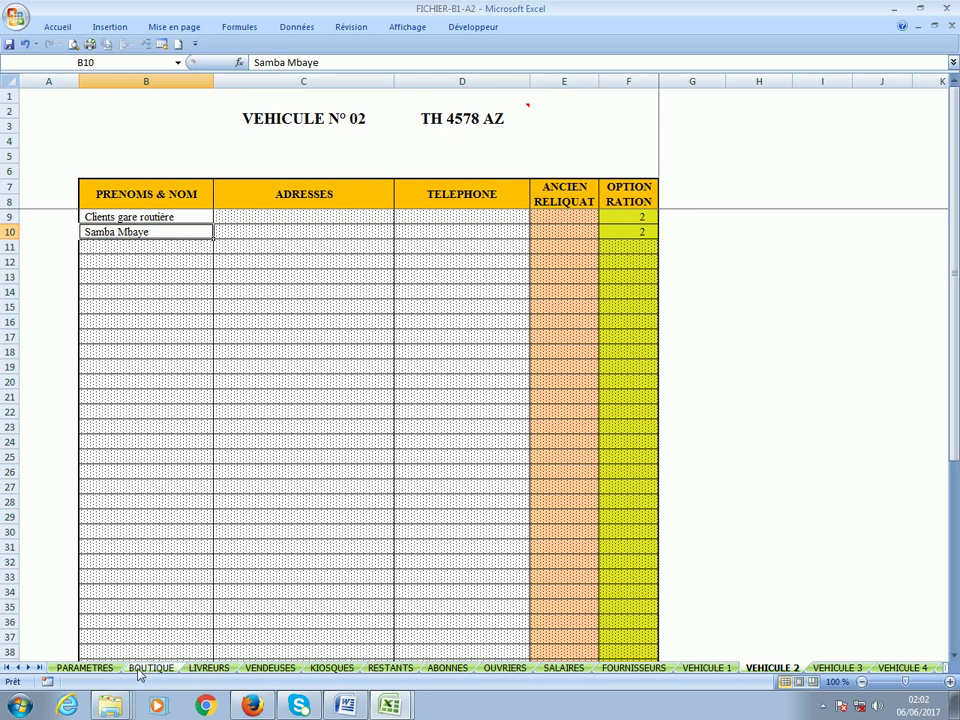
# Enter old balances of 12 500 and 6 700 in LIVREURS column E, then return to PARAMETRES.
pyautogui.click(204, 668)
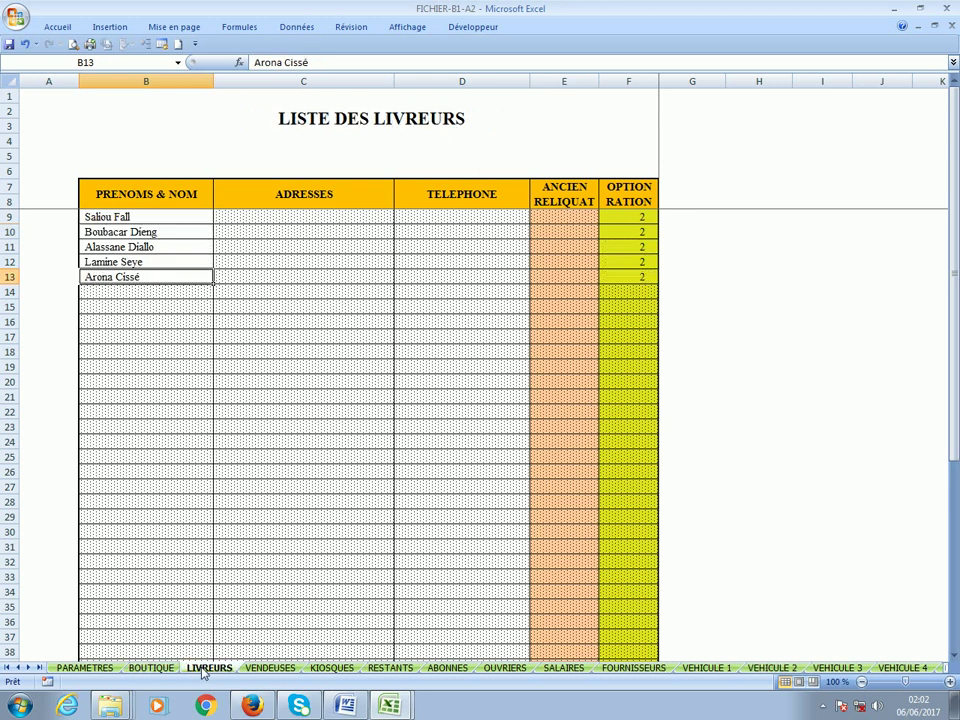
pyautogui.click(565, 233)
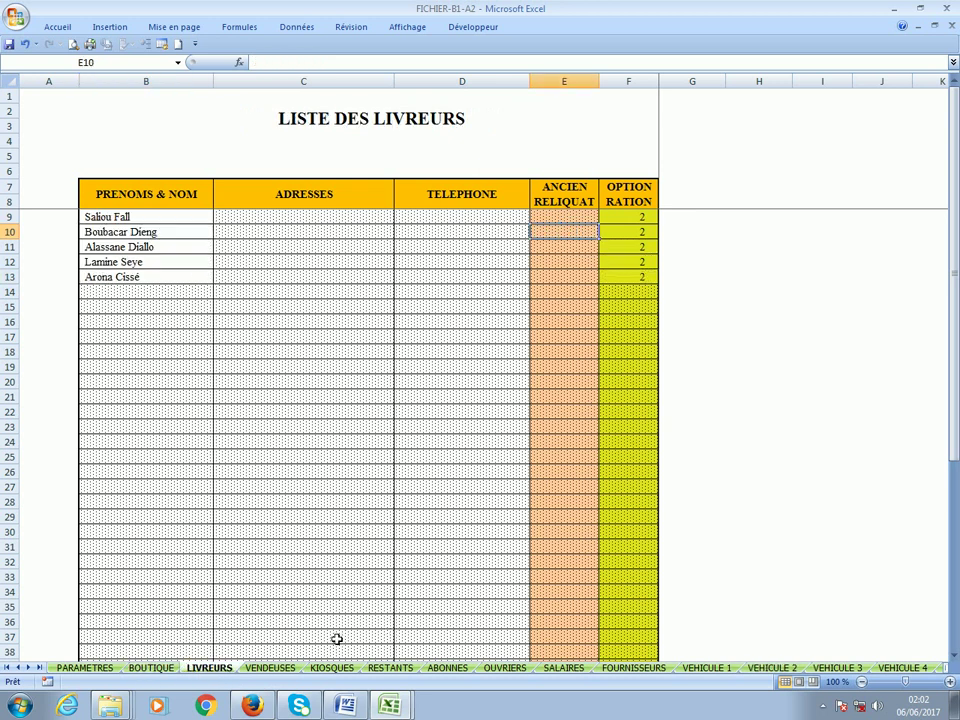
pyautogui.click(270, 668)
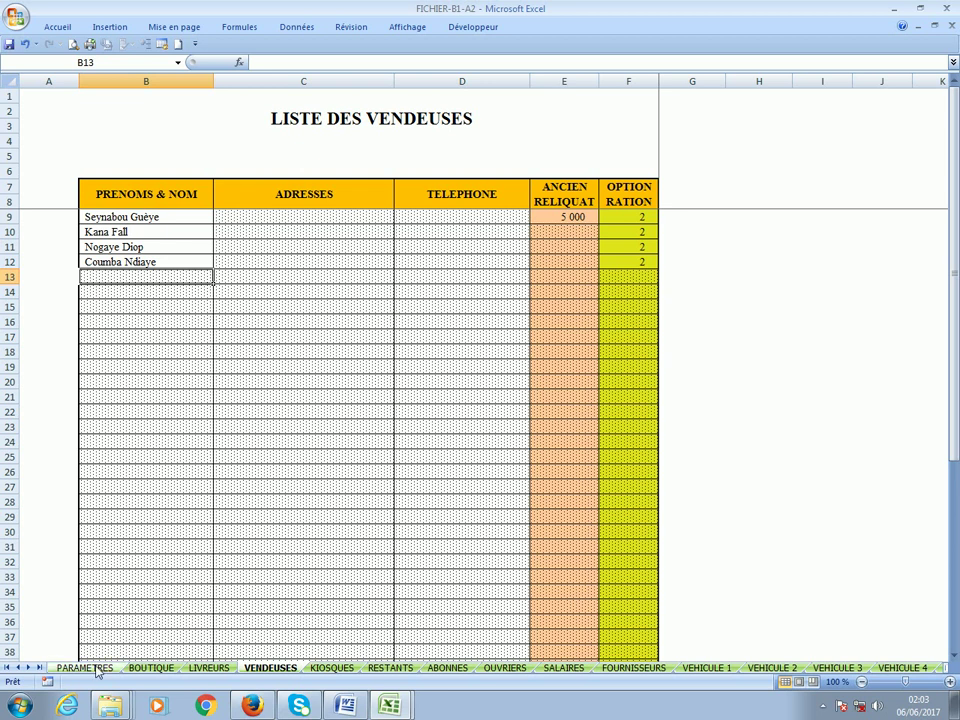
pyautogui.click(209, 668)
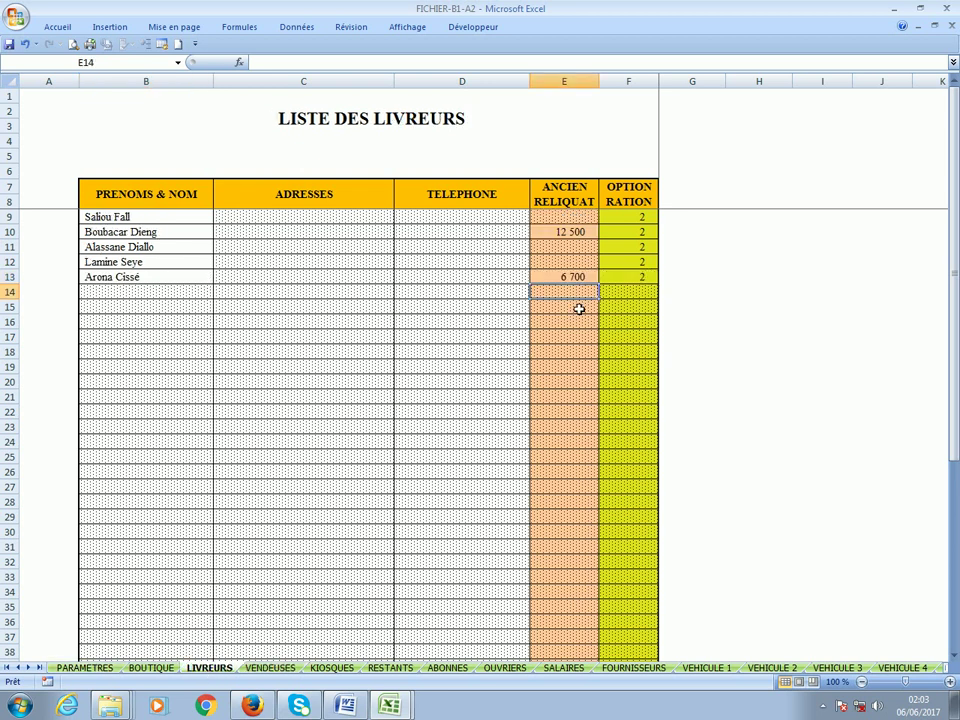
pyautogui.click(85, 668)
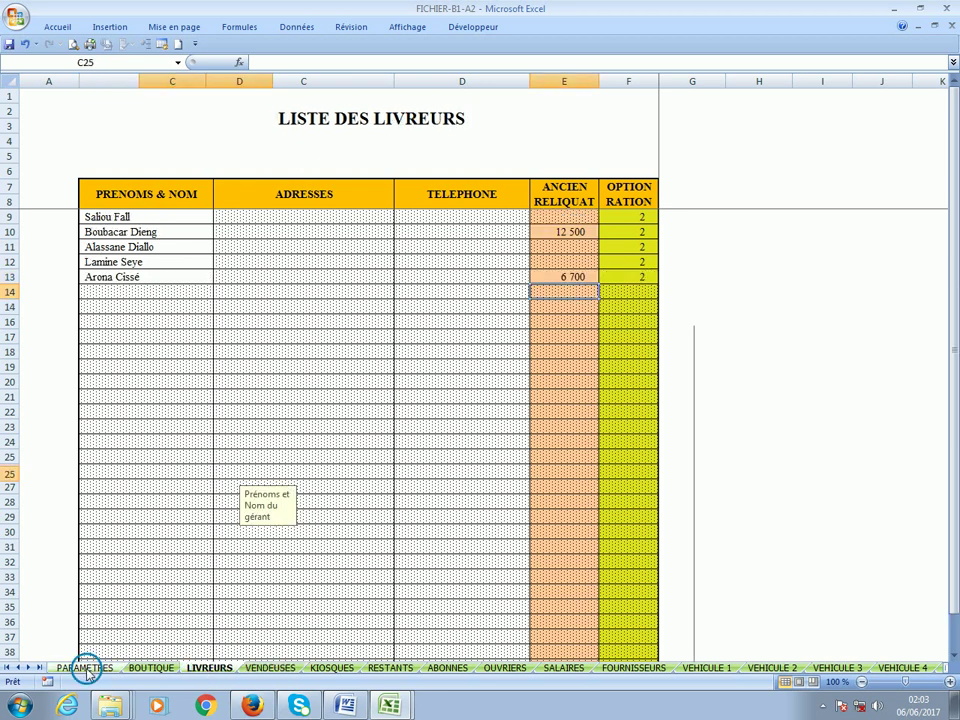
# Save the bakery workbook and close it along with the menu workbook.
pyautogui.click(9, 45)
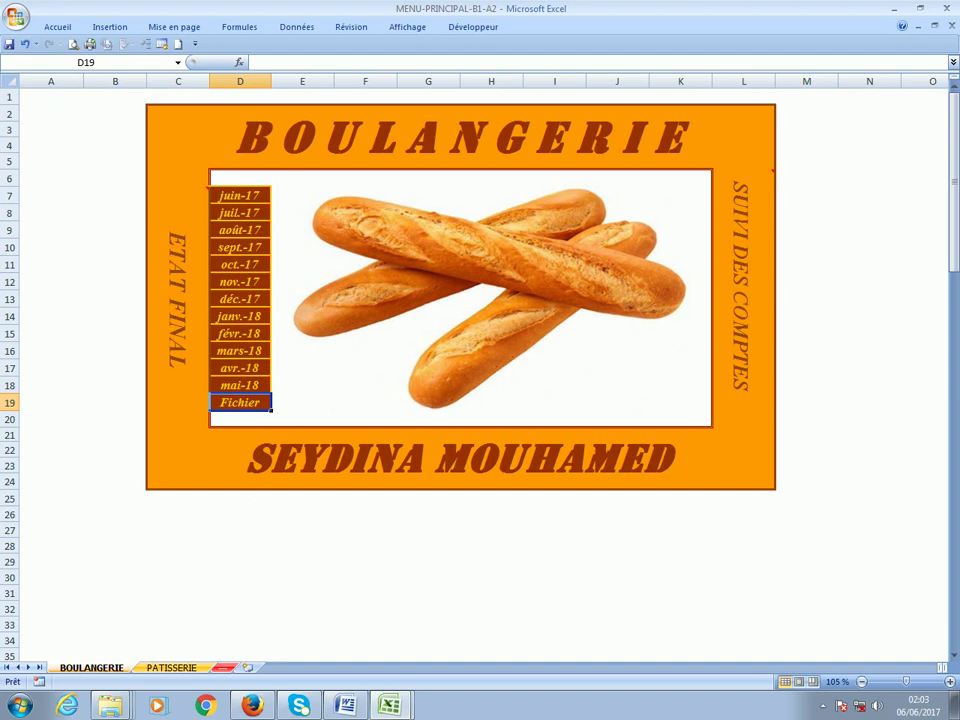
pyautogui.moveTo(238, 409)
pyautogui.moveTo(250, 203)
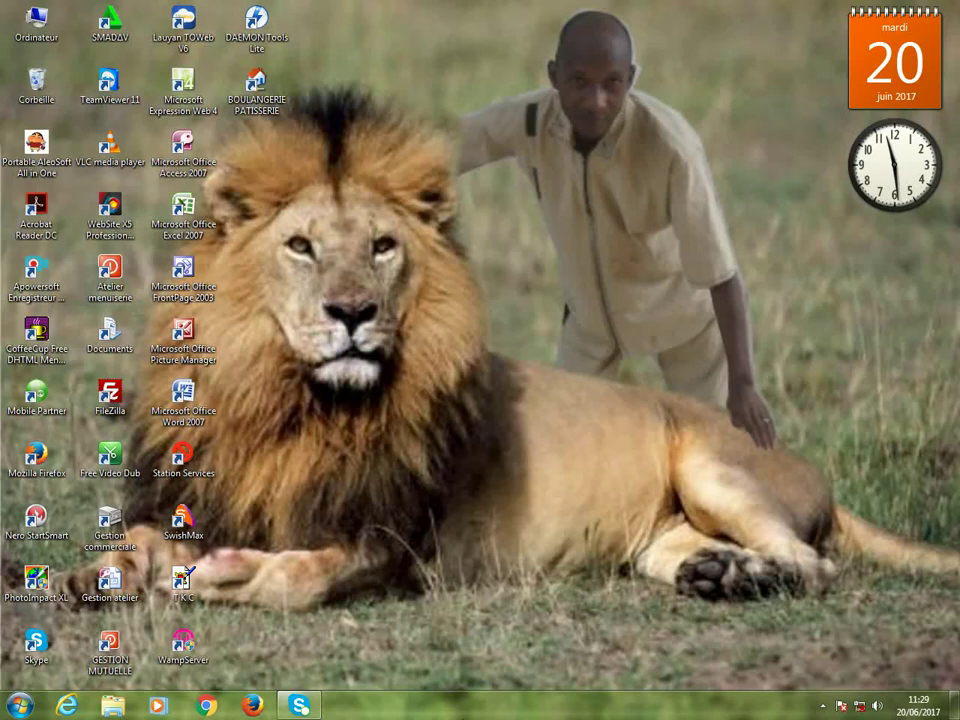
# Launch the BOULANGERIE PATISSERIE workbook with its password and open the juin-17 monthly file.
pyautogui.click(250, 88)
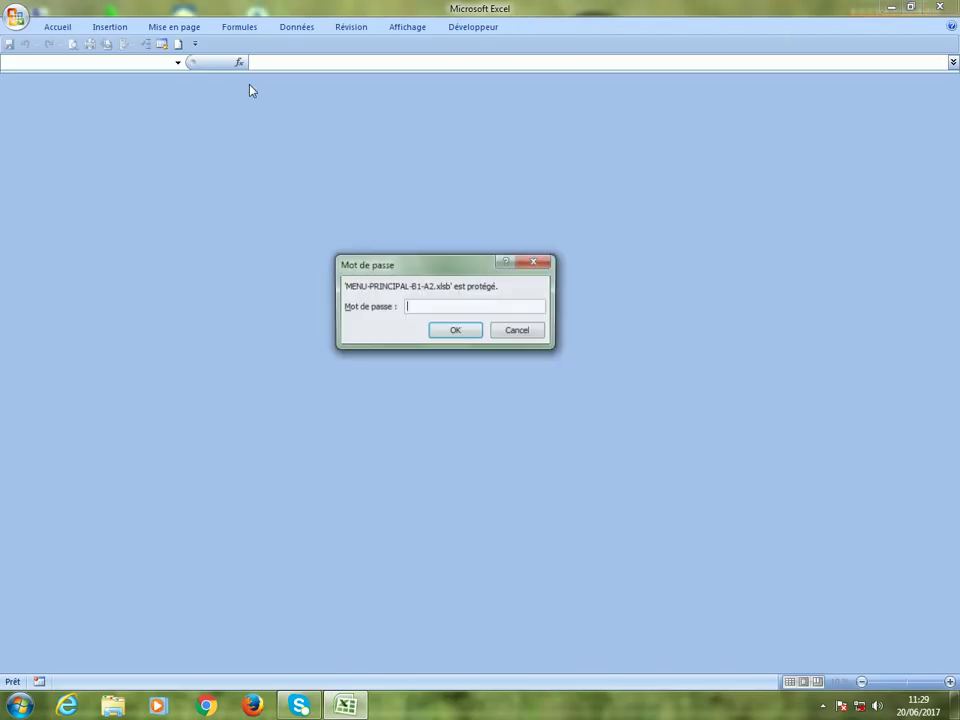
pyautogui.write('••••')
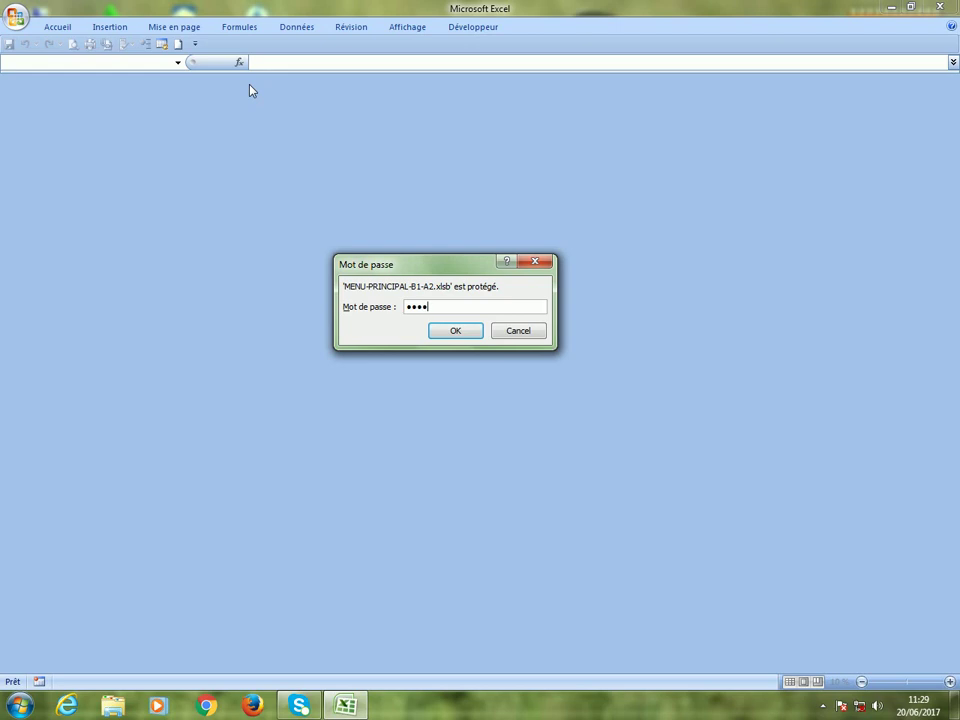
pyautogui.press('Return')
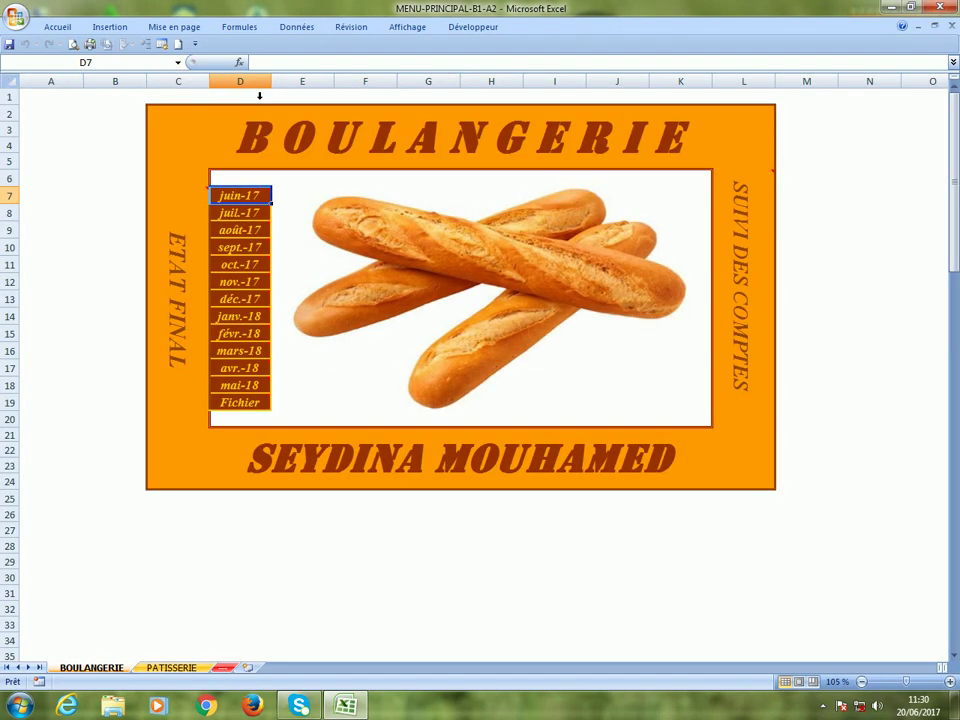
pyautogui.moveTo(250, 404)
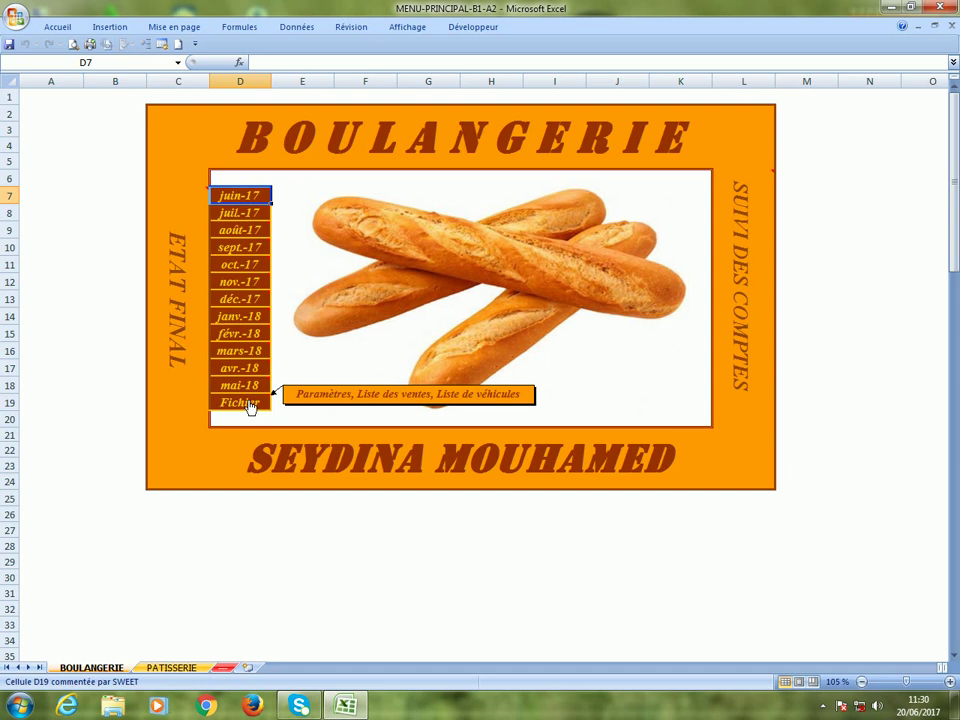
pyautogui.moveTo(237, 198)
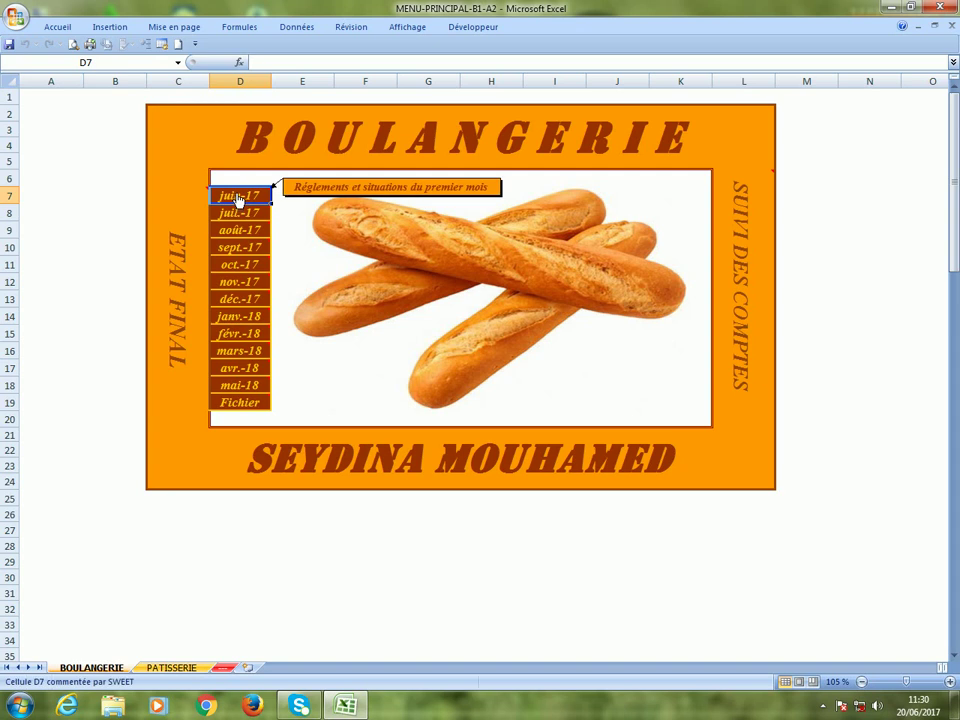
pyautogui.click(237, 198)
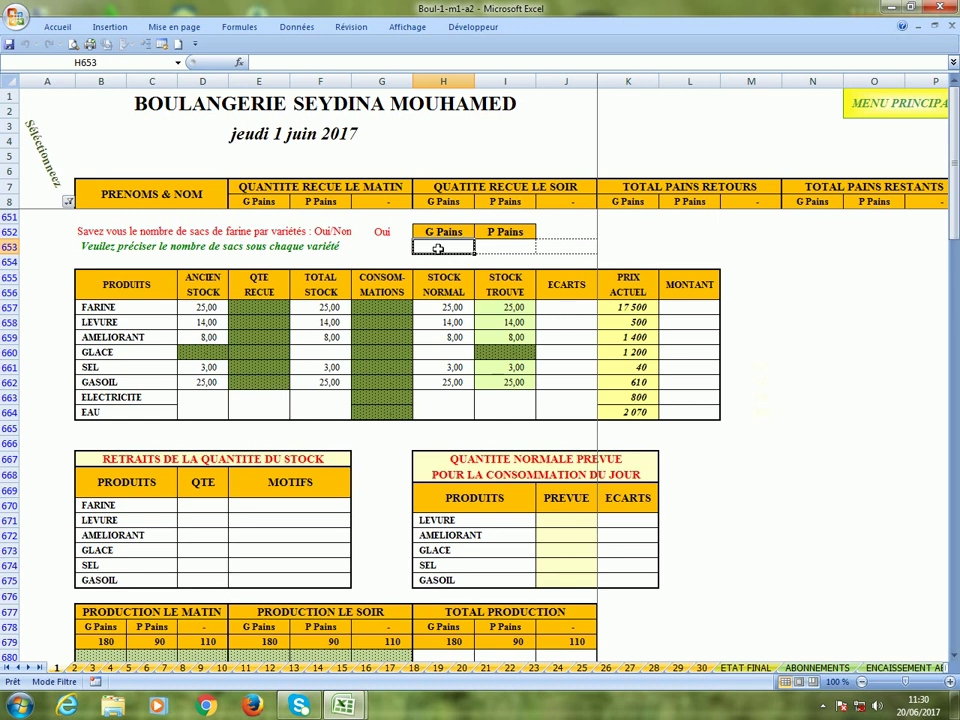
pyautogui.write('6')
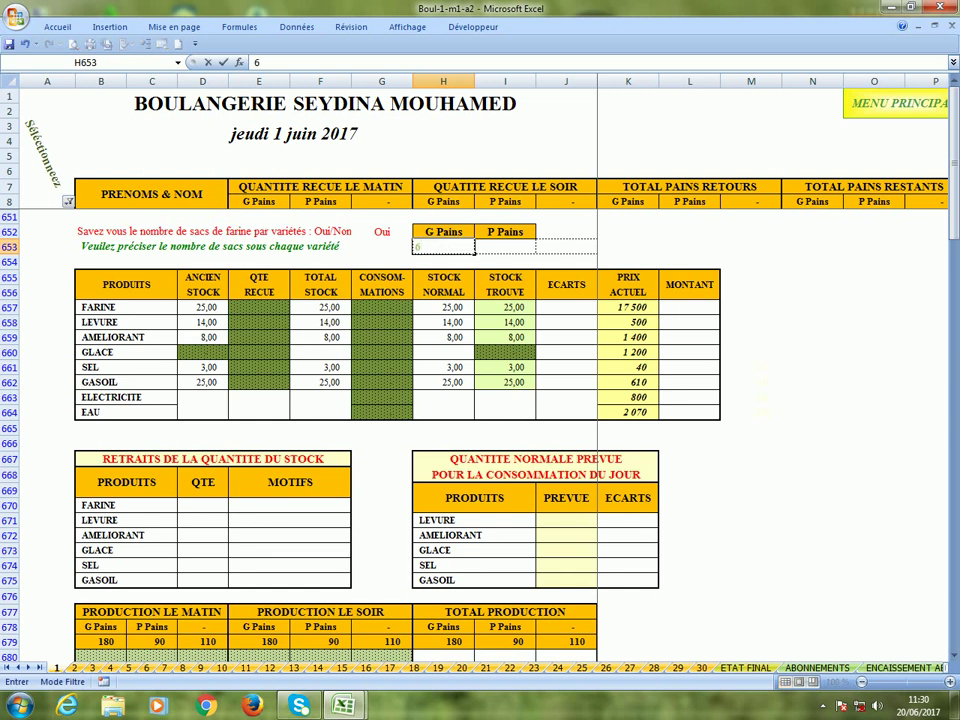
pyautogui.click(503, 247)
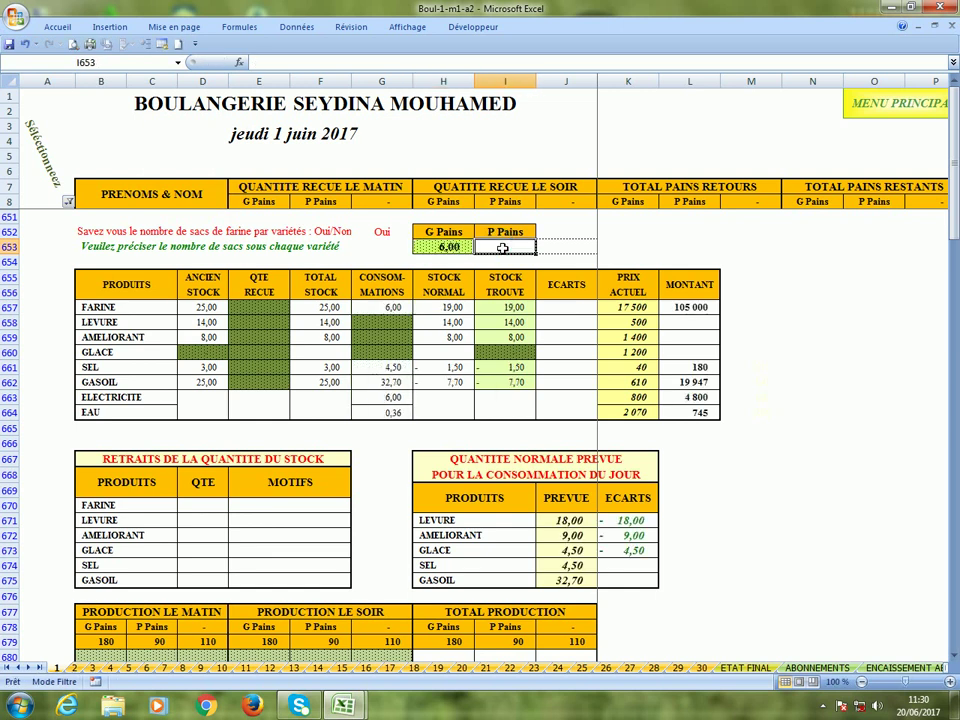
pyautogui.write('2')
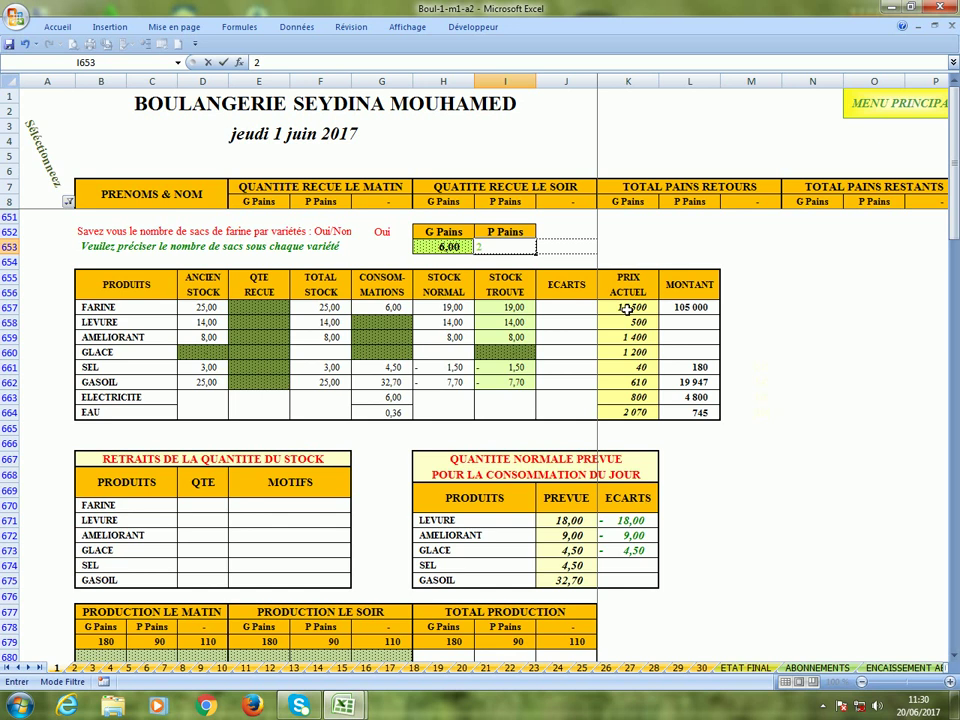
pyautogui.click(626, 309)
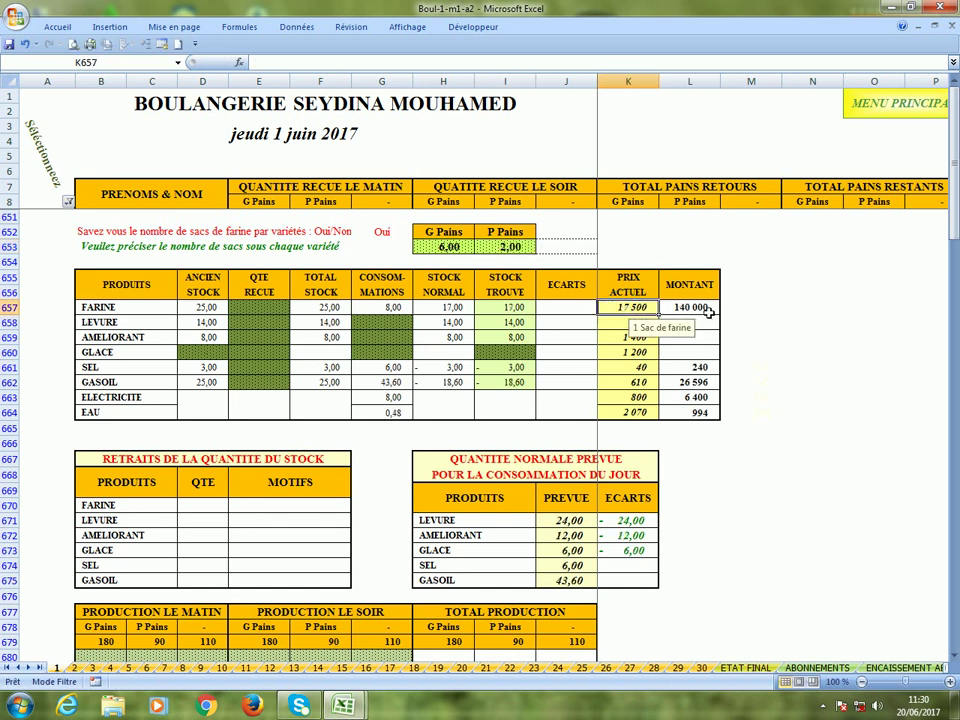
pyautogui.click(750, 310)
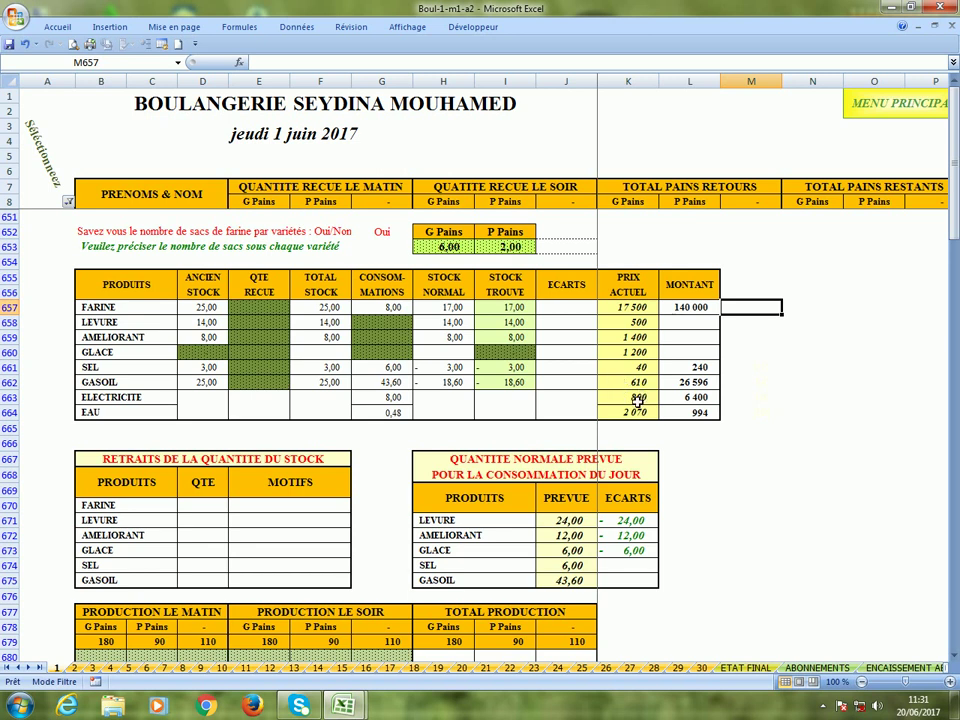
pyautogui.click(638, 398)
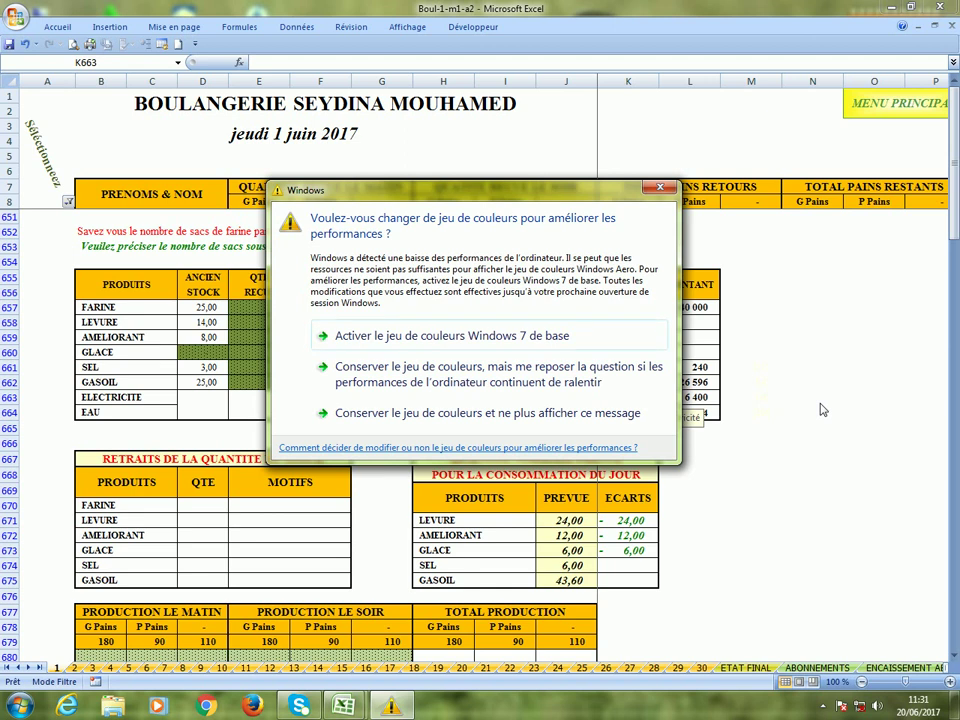
# Dismiss the Windows colour-scheme prompt and read the EAU water price note.
pyautogui.click(659, 187)
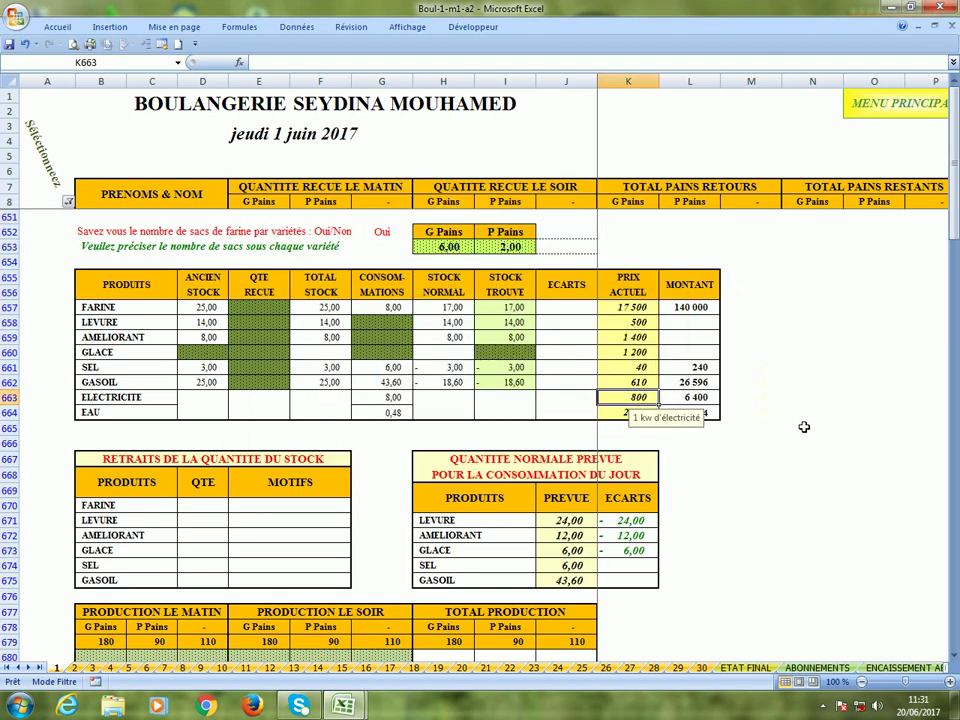
pyautogui.click(738, 417)
pyautogui.click(613, 415)
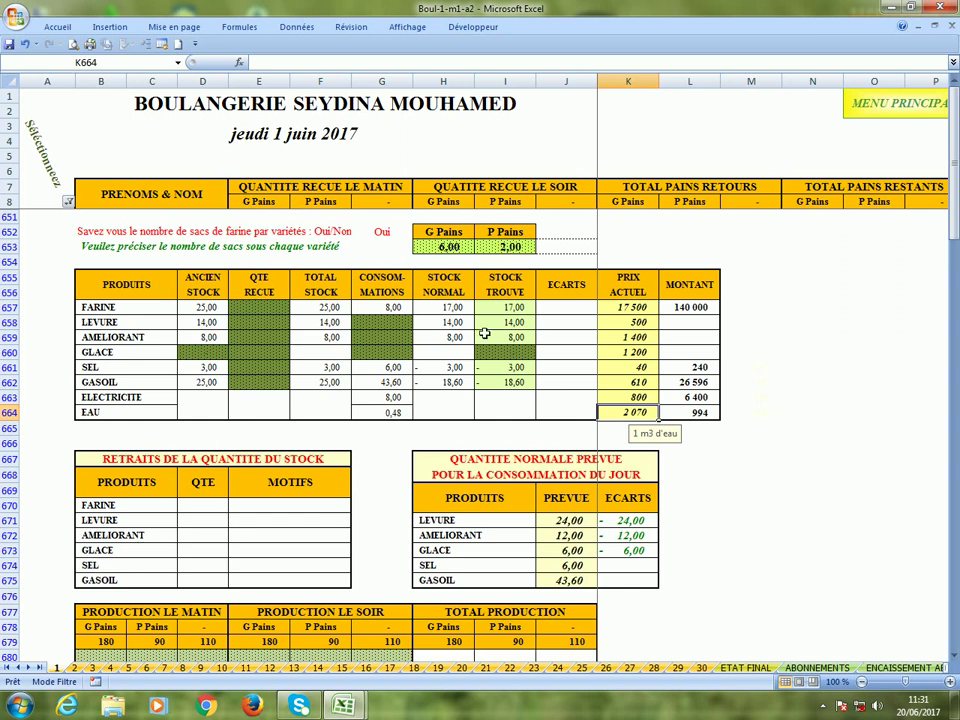
# Review G and P Pains bag counts and expected FARINE, LEVURE, GLACE and GASOIL consumption.
pyautogui.click(426, 249)
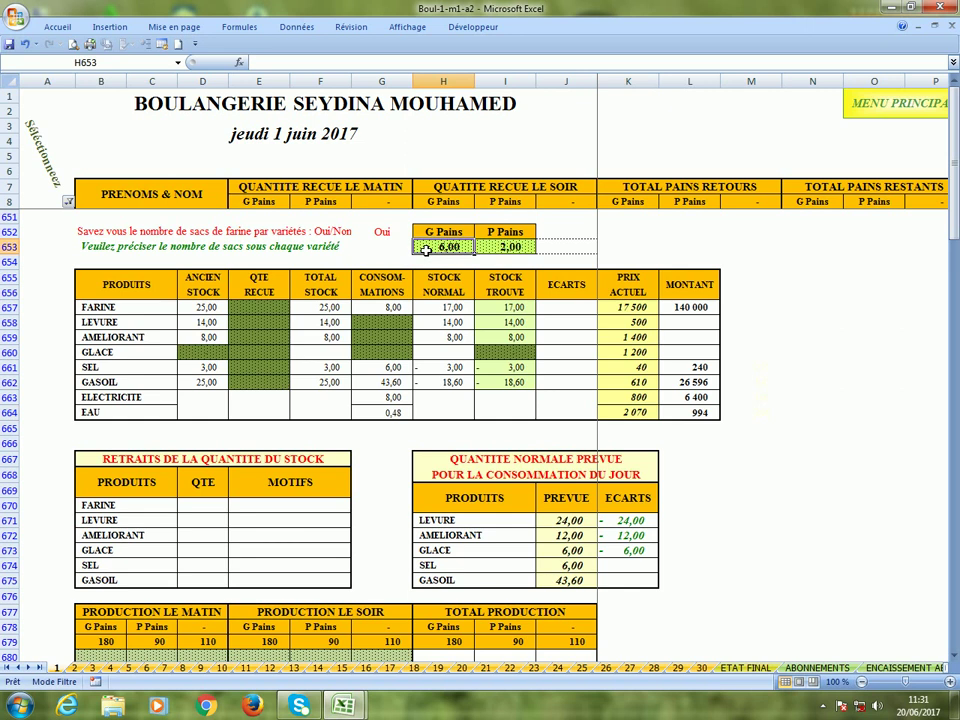
pyautogui.click(509, 248)
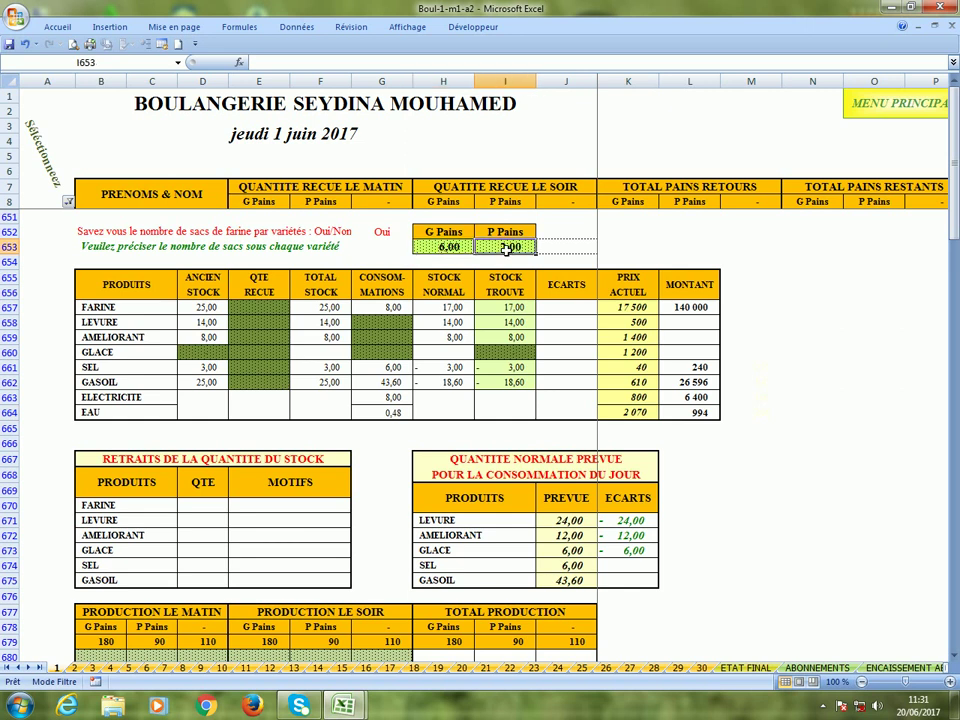
pyautogui.click(375, 310)
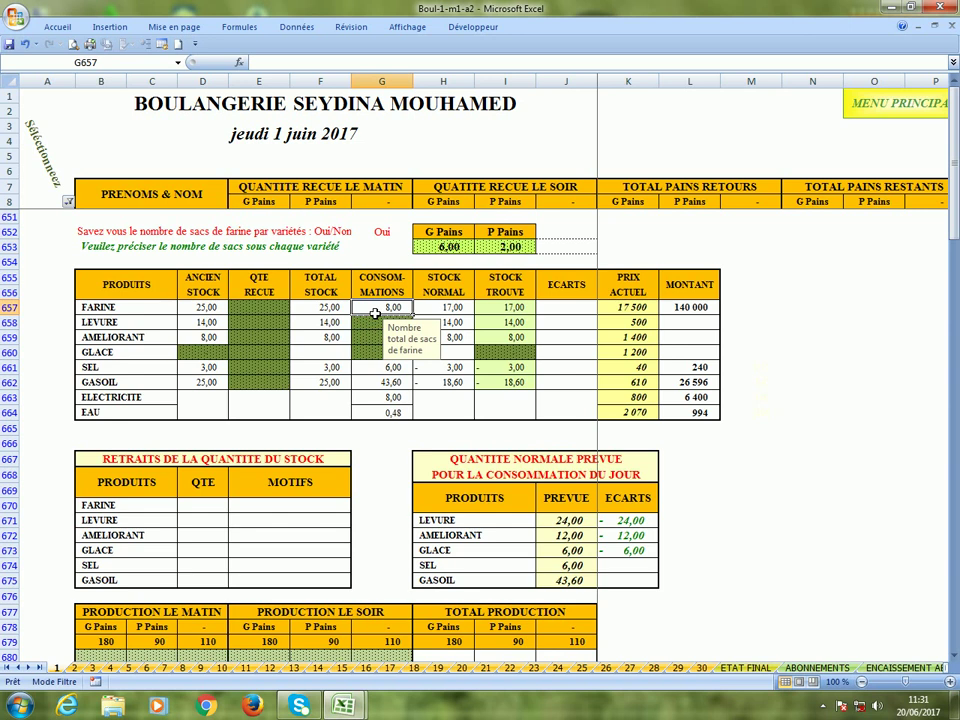
pyautogui.click(552, 523)
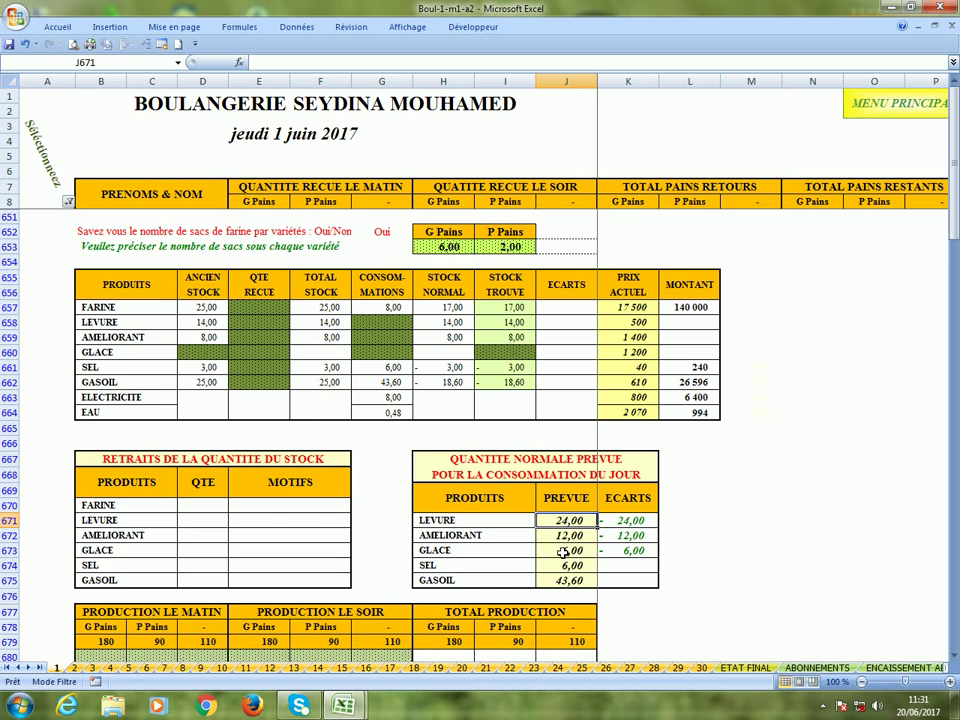
pyautogui.click(563, 552)
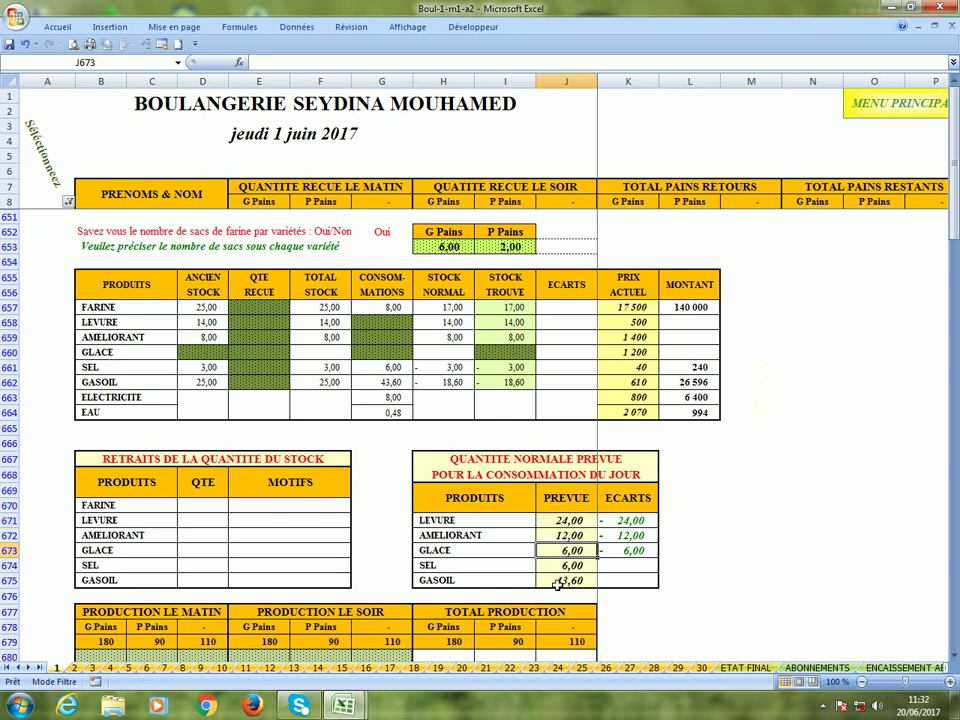
pyautogui.click(559, 582)
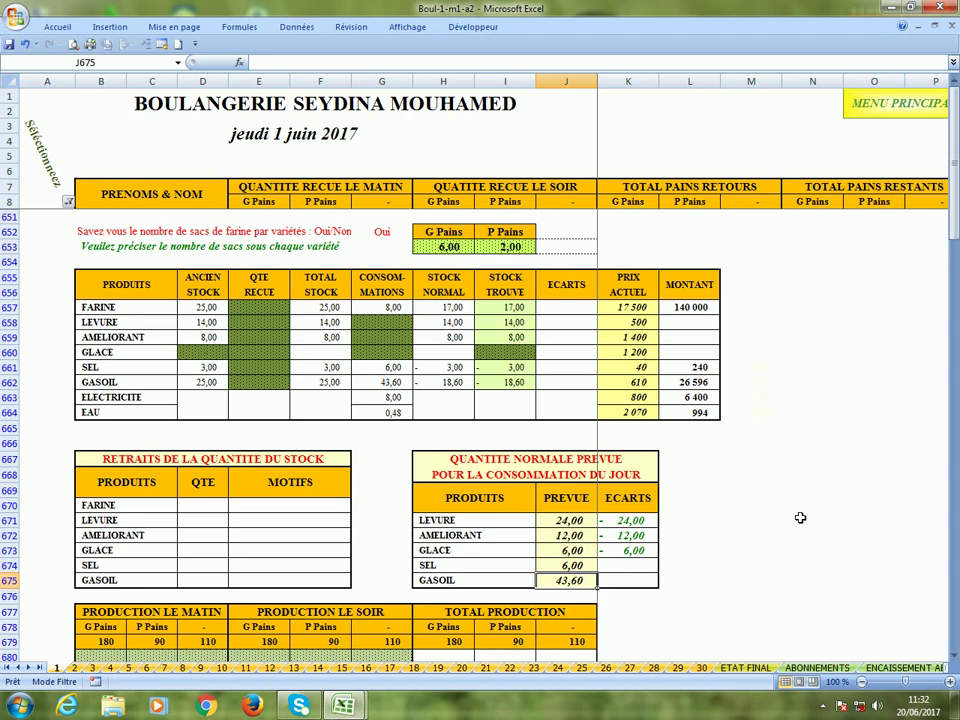
# Read the FARINE notes and enter received quantities of 60 LEVURE and 20 AMELIORANT.
pyautogui.click(256, 310)
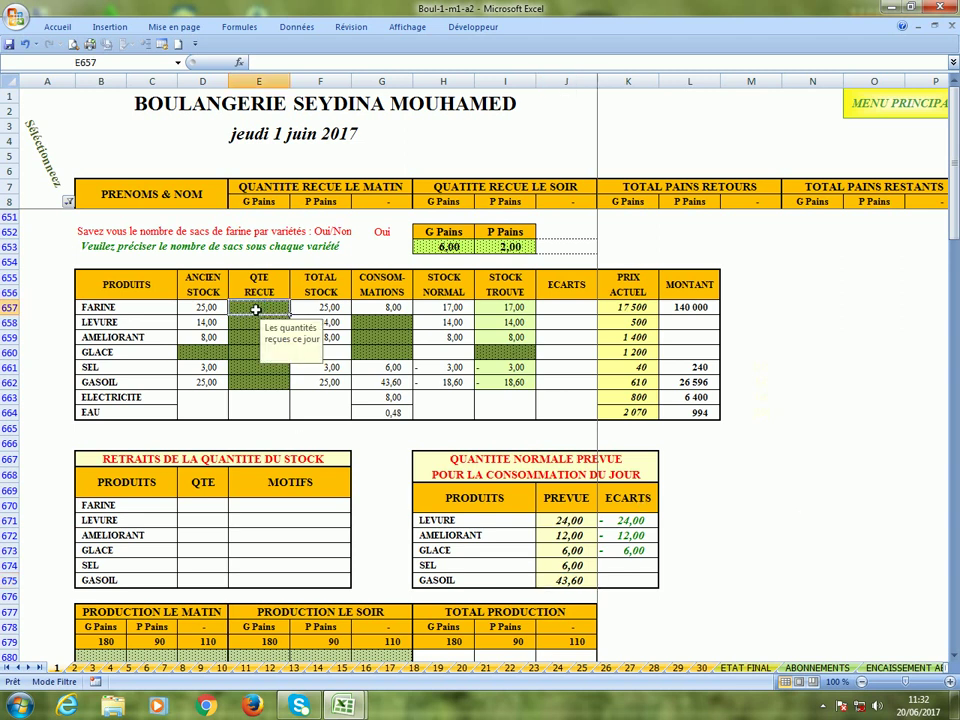
pyautogui.click(504, 310)
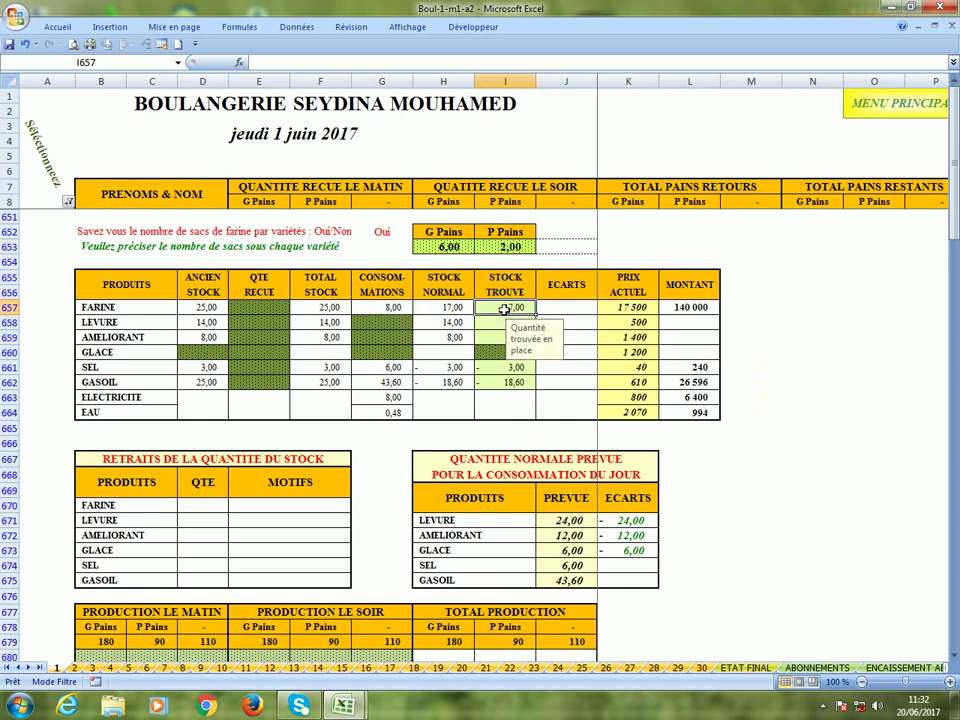
pyautogui.click(272, 326)
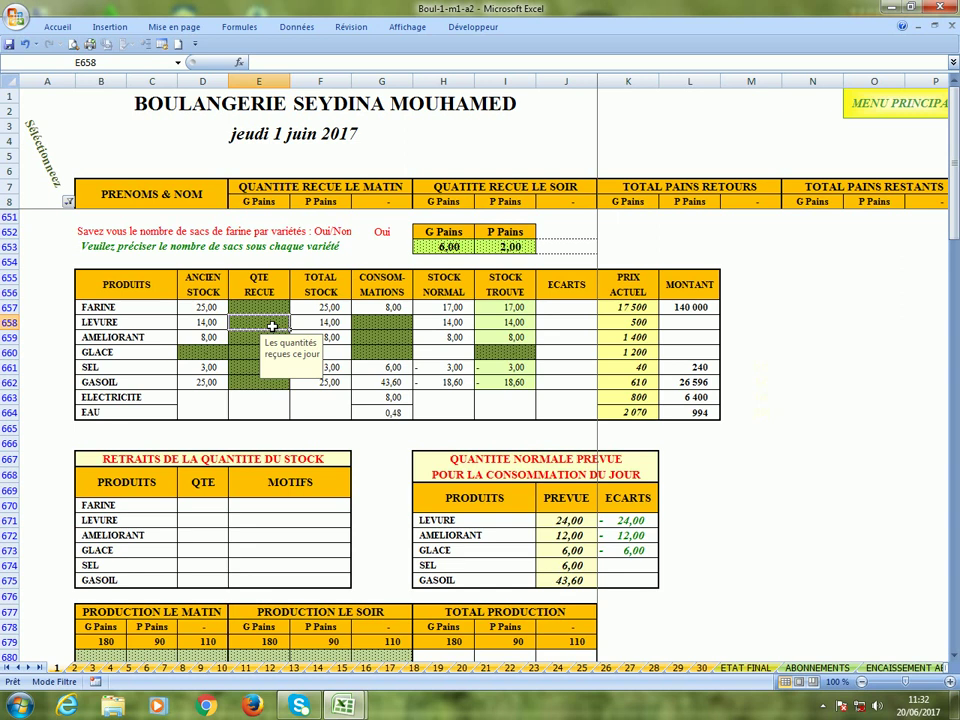
pyautogui.write('60')
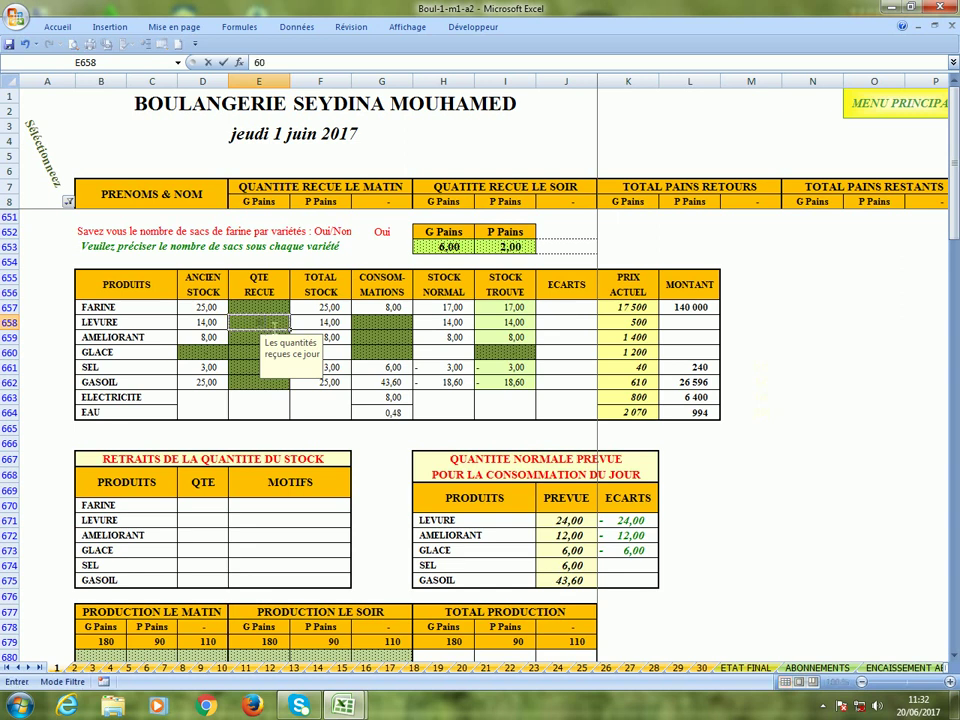
pyautogui.press('Return')
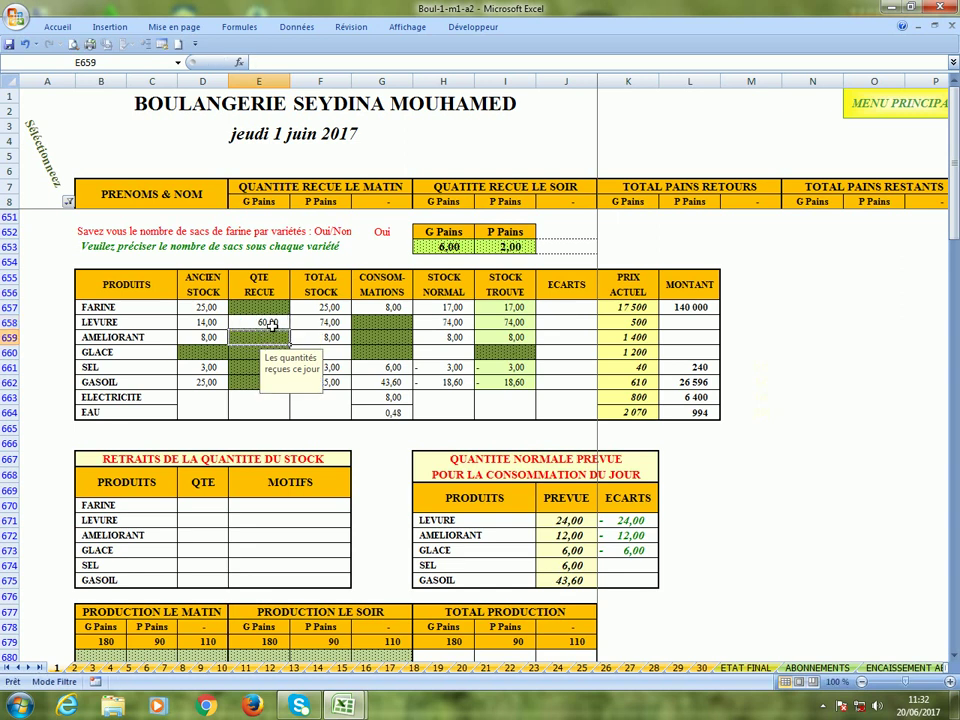
pyautogui.write('20')
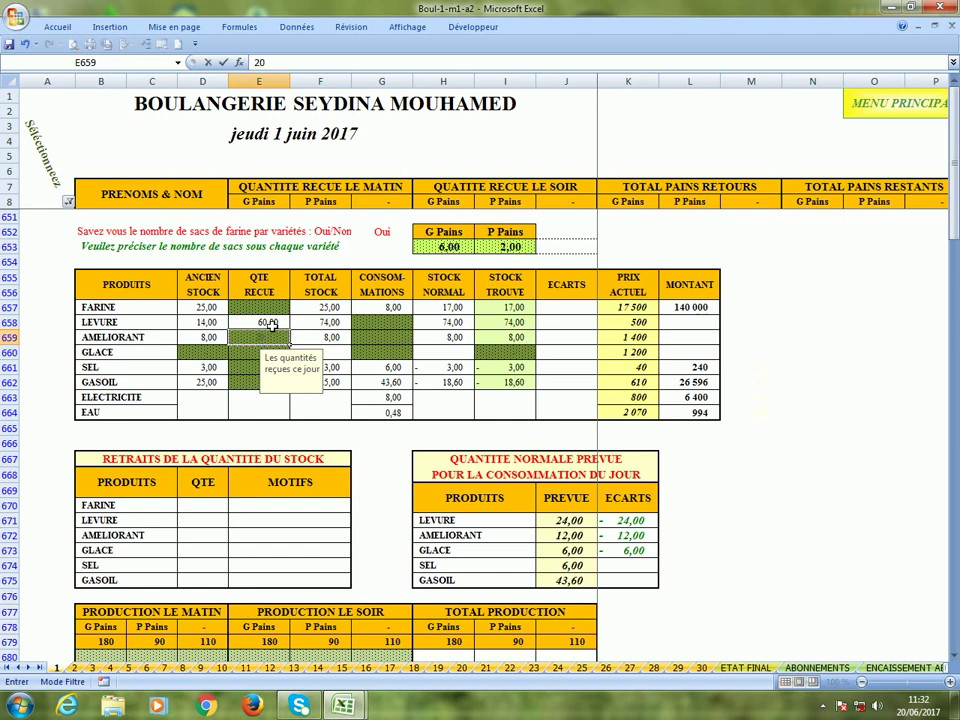
pyautogui.press('Return')
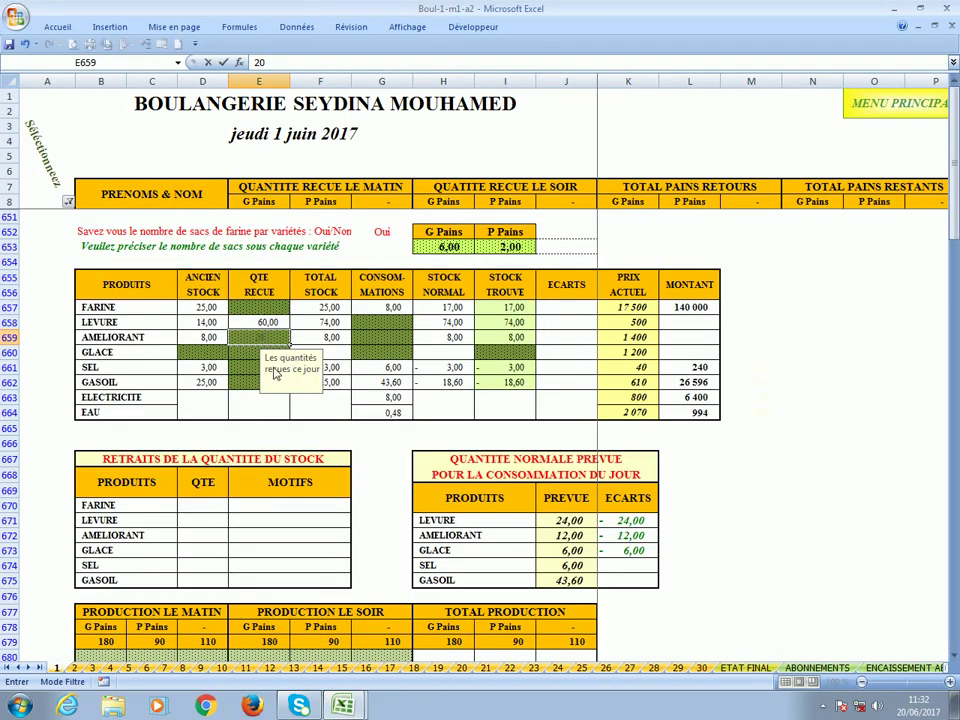
# Enter received quantities of 6 GLACE, 100 SEL and 200 GASOIL.
pyautogui.click(254, 352)
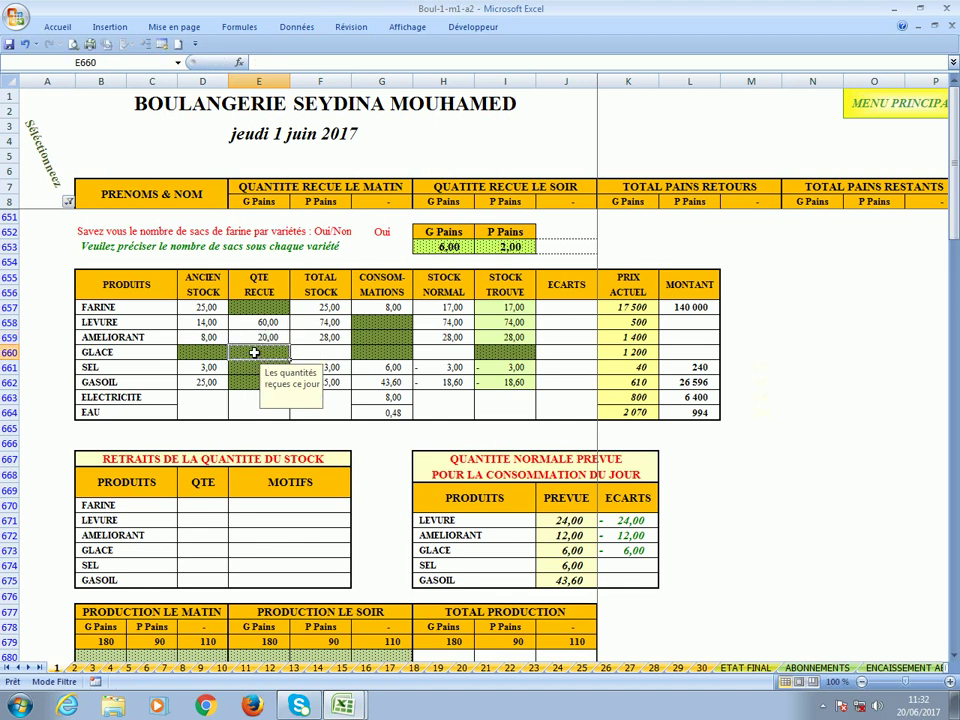
pyautogui.write('6')
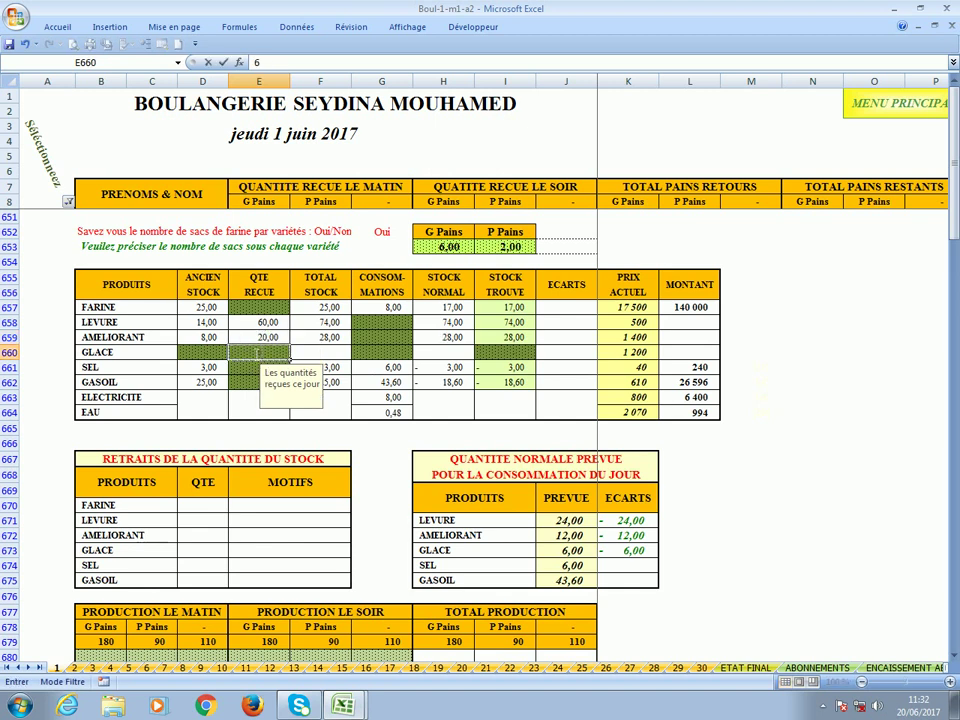
pyautogui.press('Return')
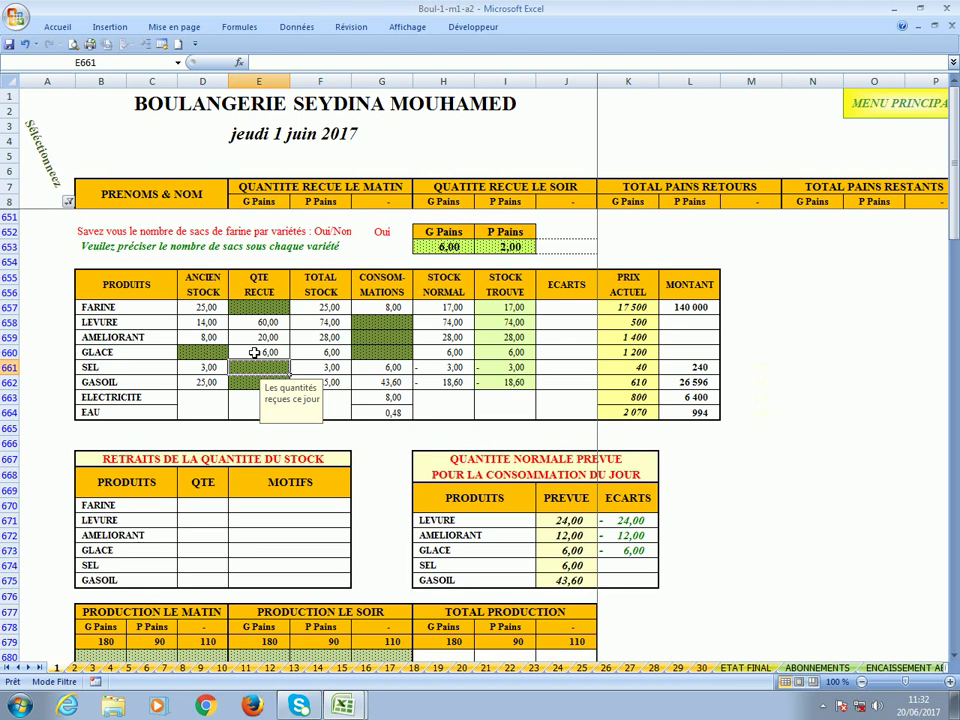
pyautogui.write('100')
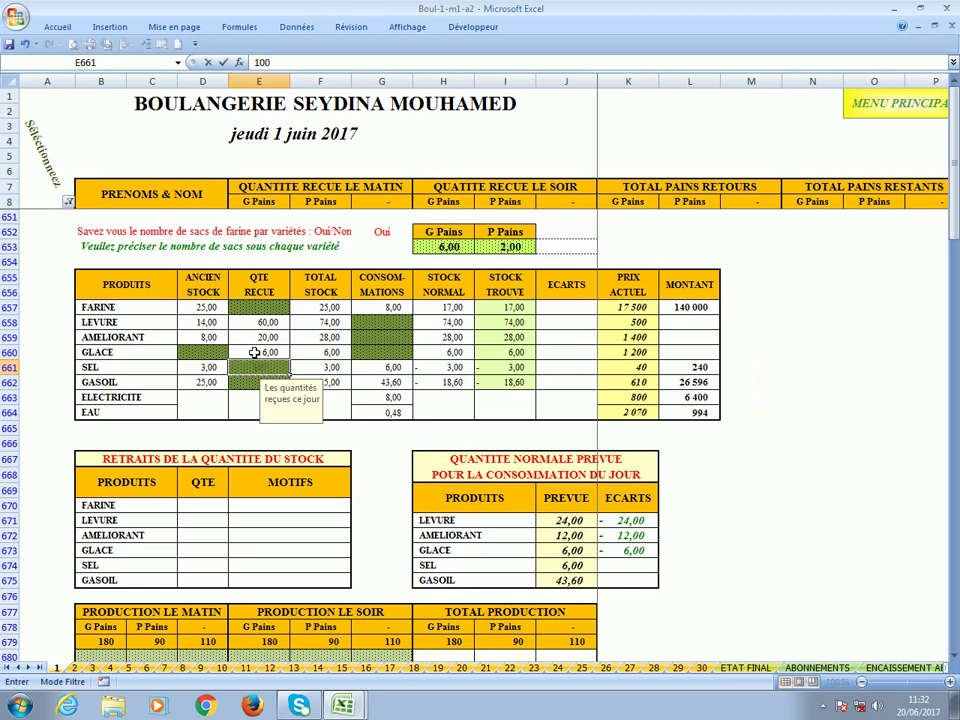
pyautogui.press('Return')
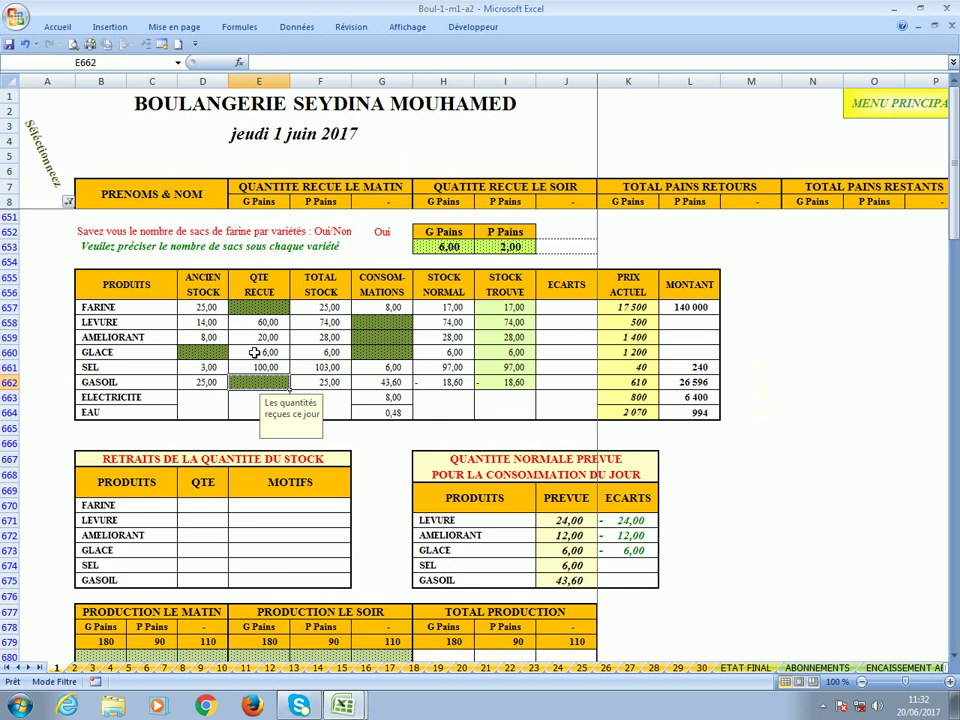
pyautogui.write('200')
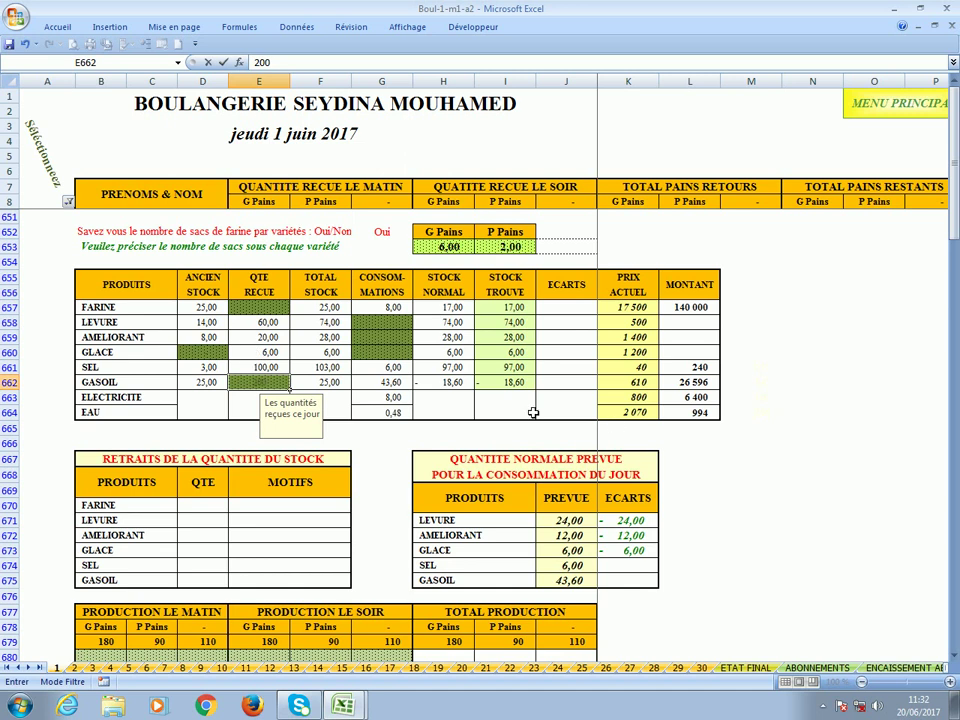
pyautogui.click(512, 383)
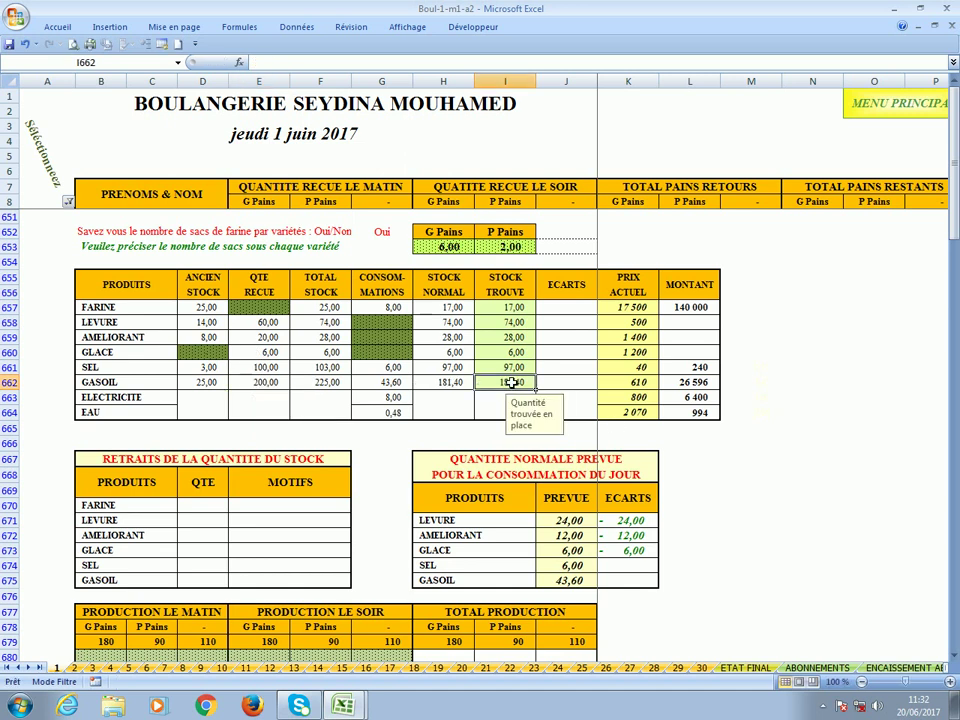
pyautogui.click(384, 326)
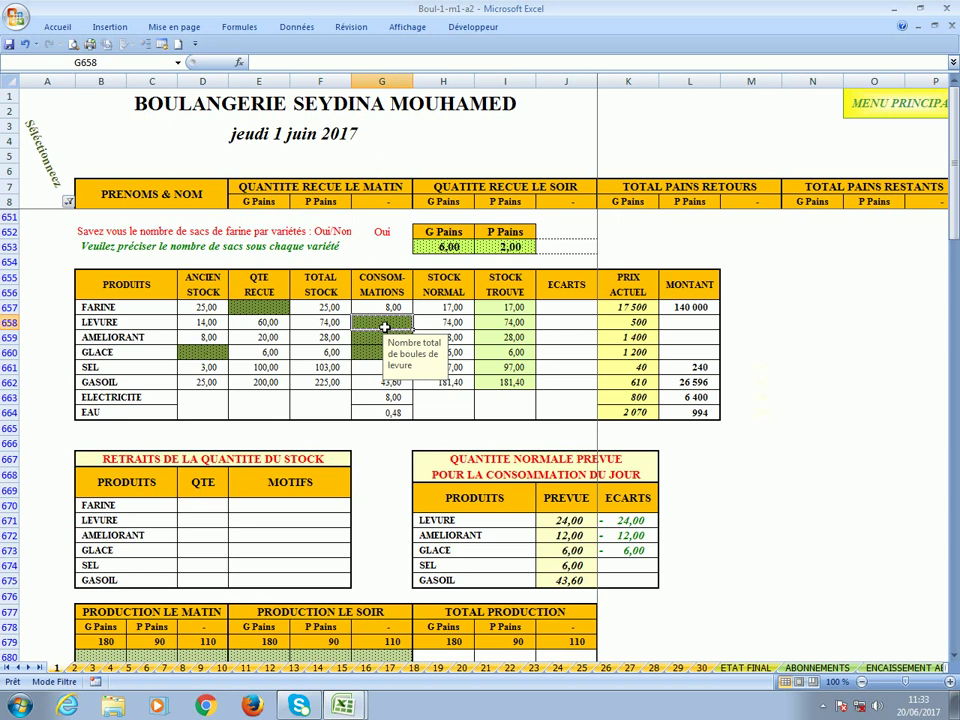
# Enter consumptions of 22 LEVURE, 13 AMELIORANT and 6 GLACE.
pyautogui.write('22')
pyautogui.press('Return')
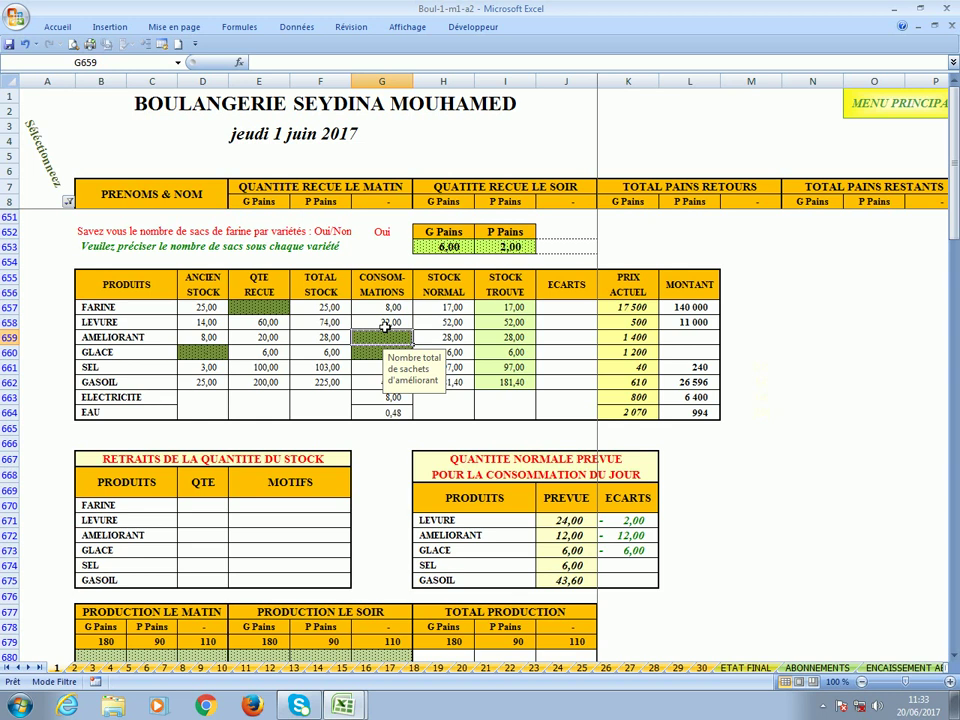
pyautogui.write('13')
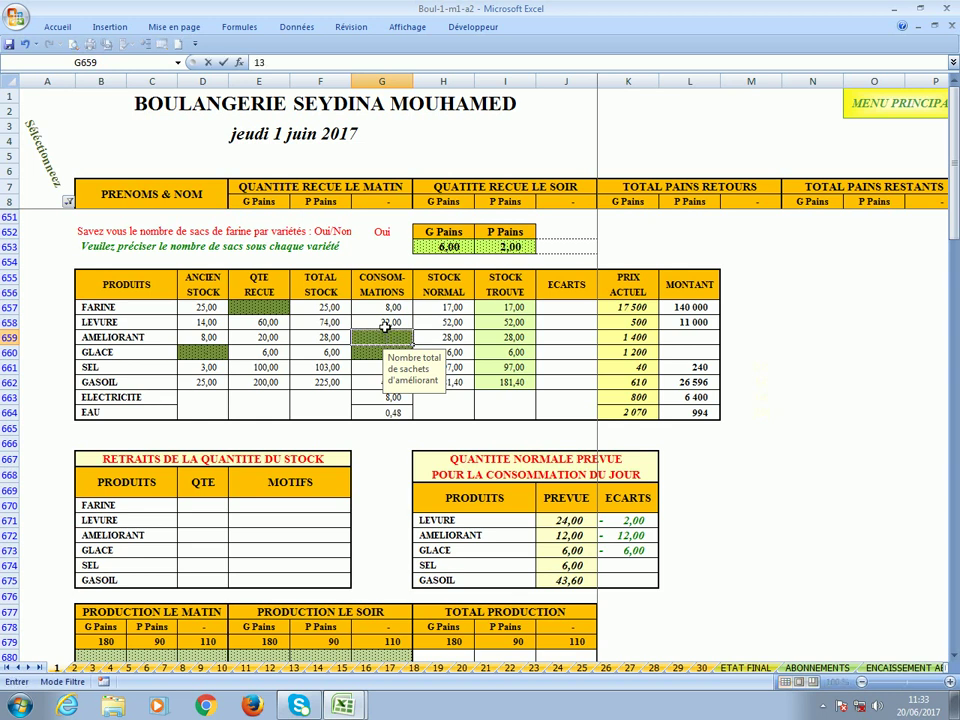
pyautogui.press('Return')
pyautogui.write('6')
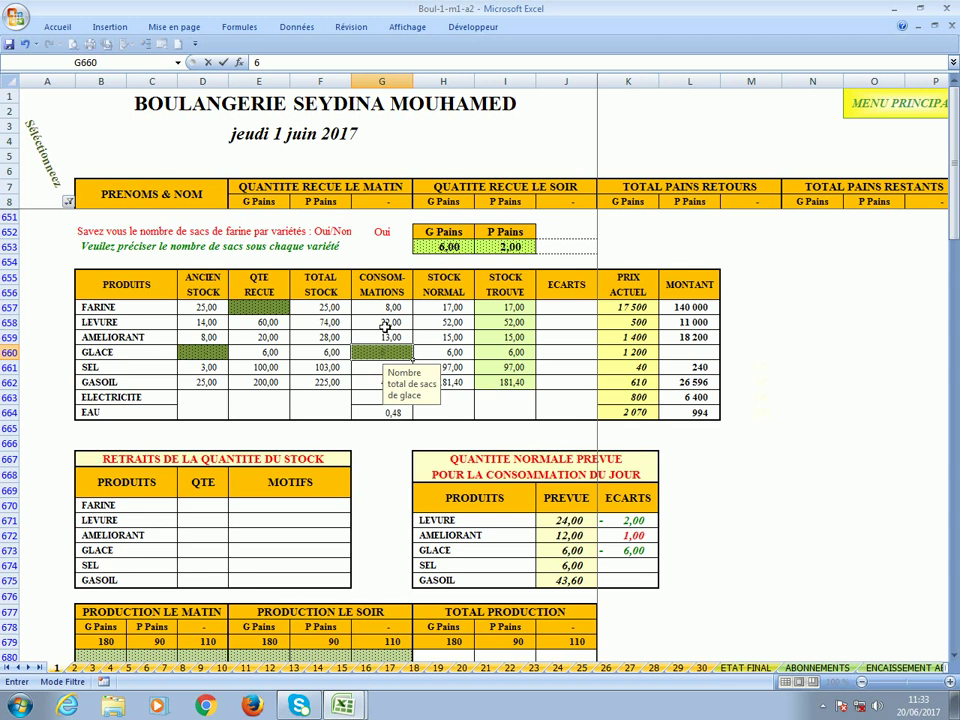
pyautogui.press('Return')
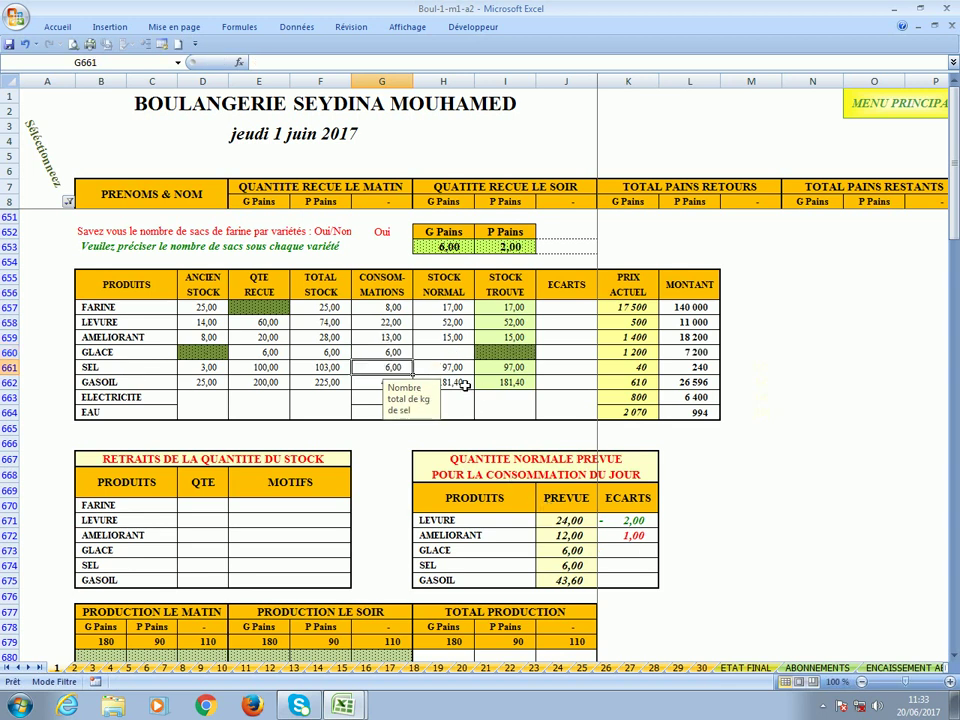
# Correct GASOIL consumption to 45 and check the electricity and water consumption cells.
pyautogui.click(465, 385)
pyautogui.click(376, 383)
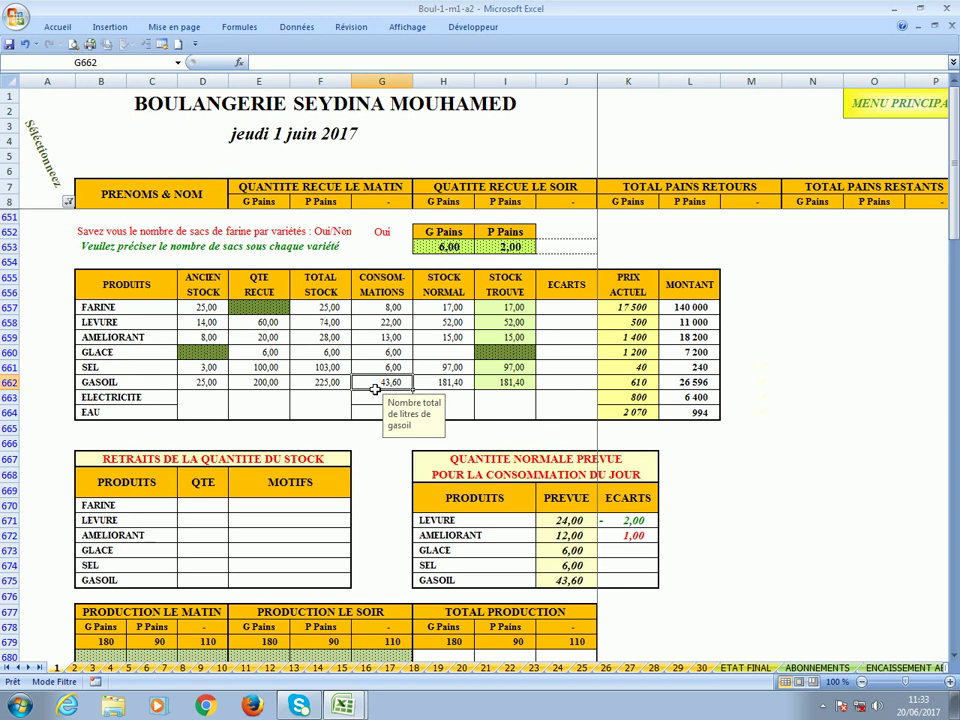
pyautogui.write('45')
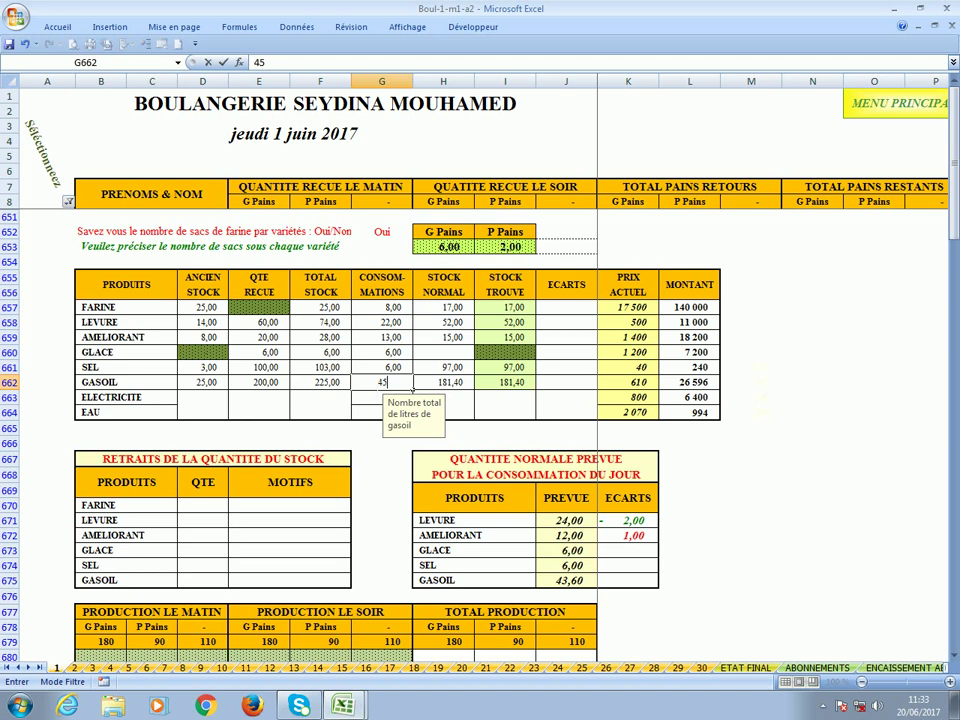
pyautogui.press('Return')
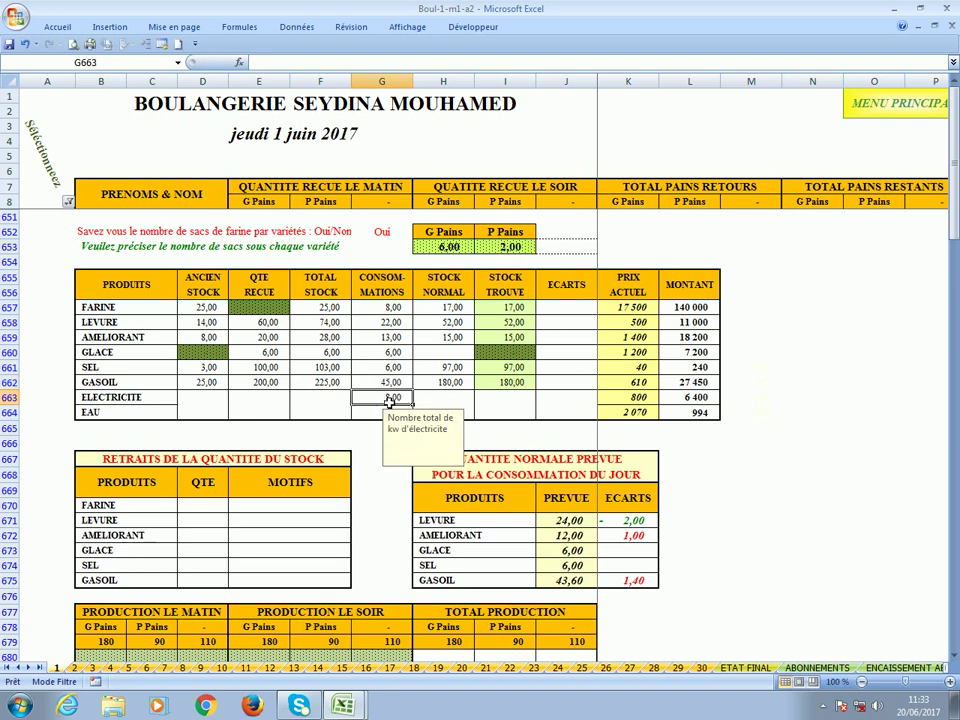
pyautogui.click(449, 399)
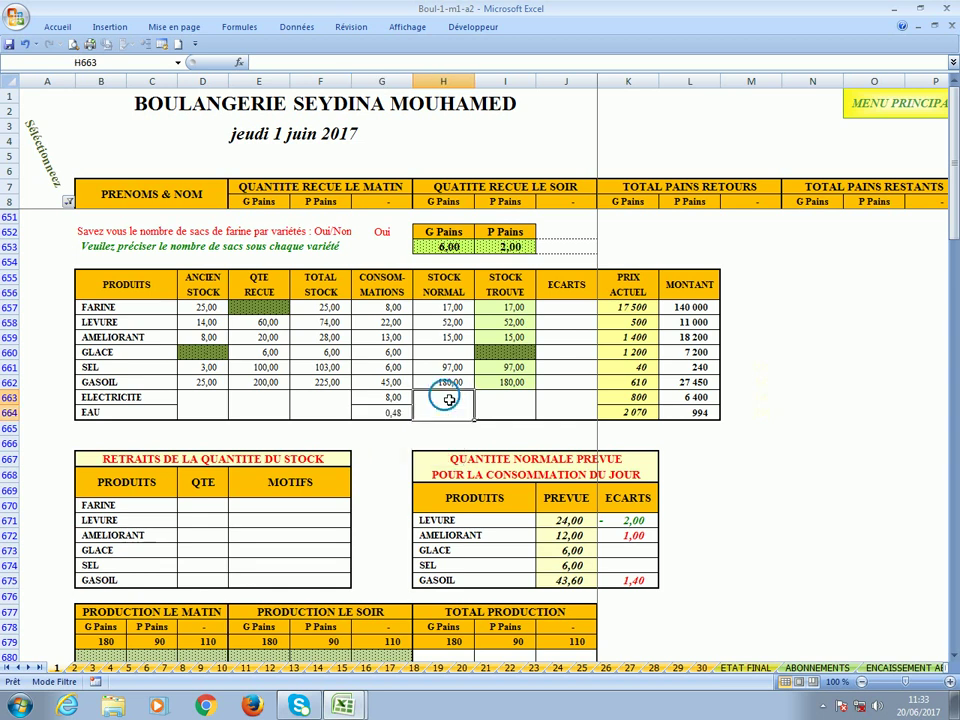
pyautogui.click(371, 415)
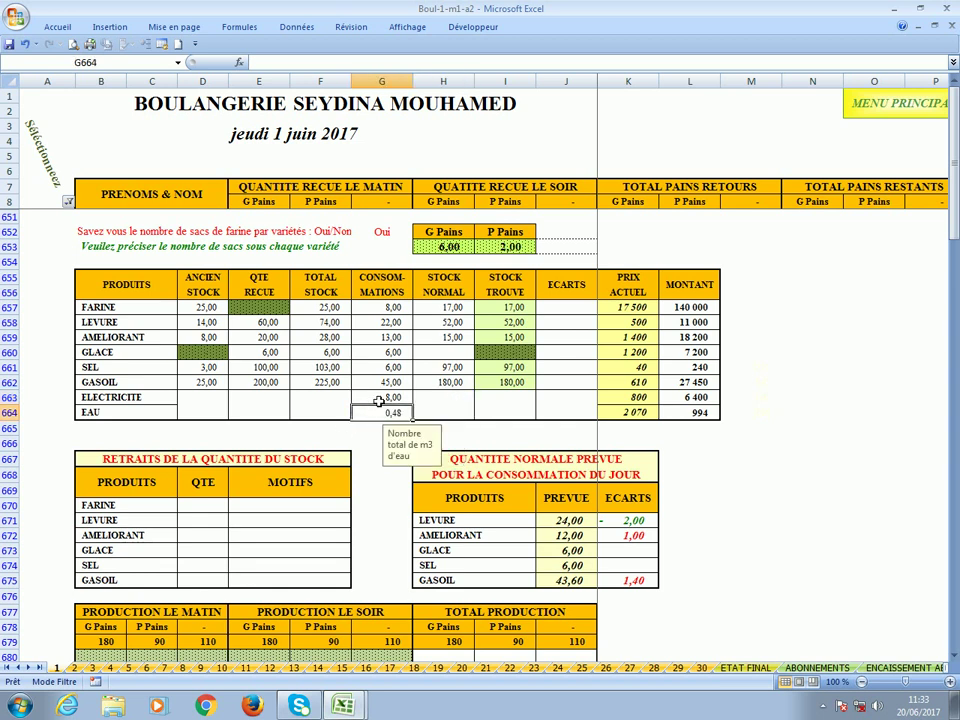
pyautogui.click(378, 400)
pyautogui.click(446, 403)
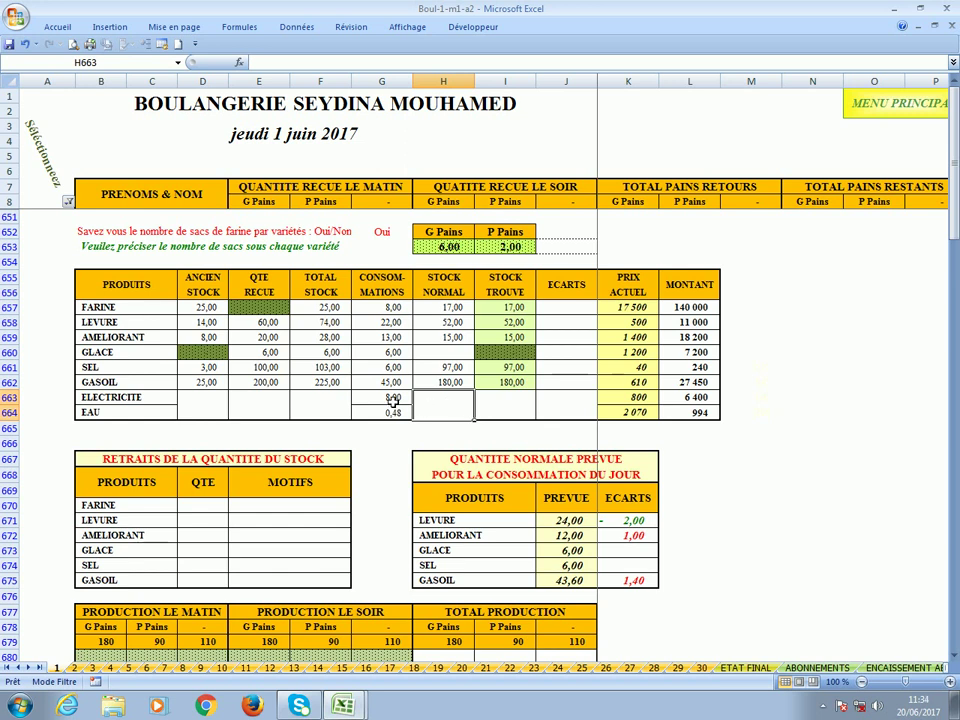
pyautogui.click(570, 521)
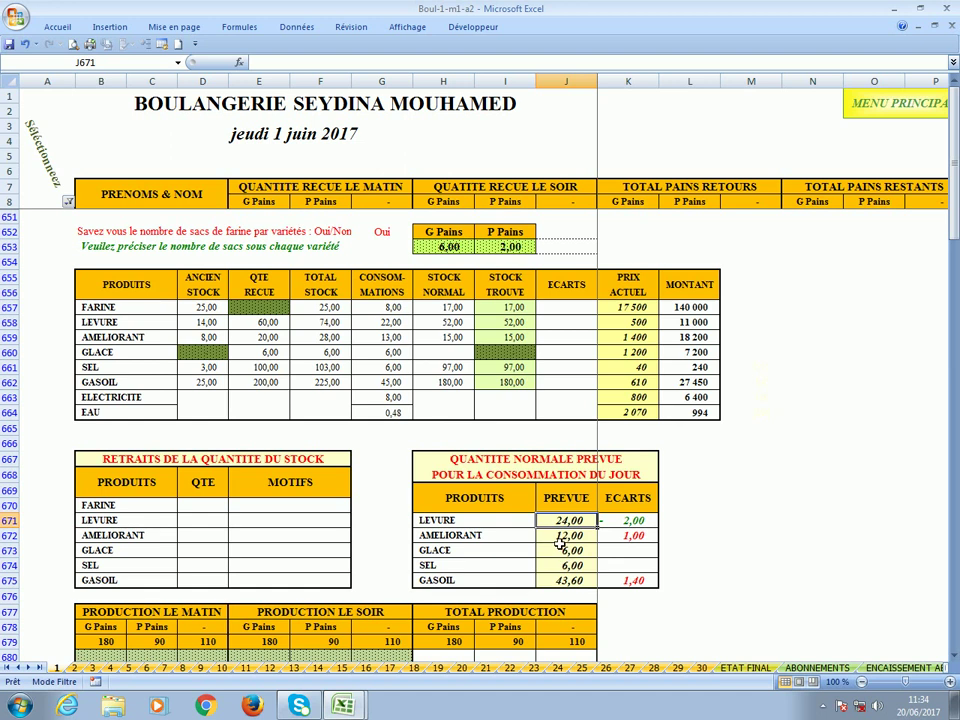
pyautogui.click(562, 537)
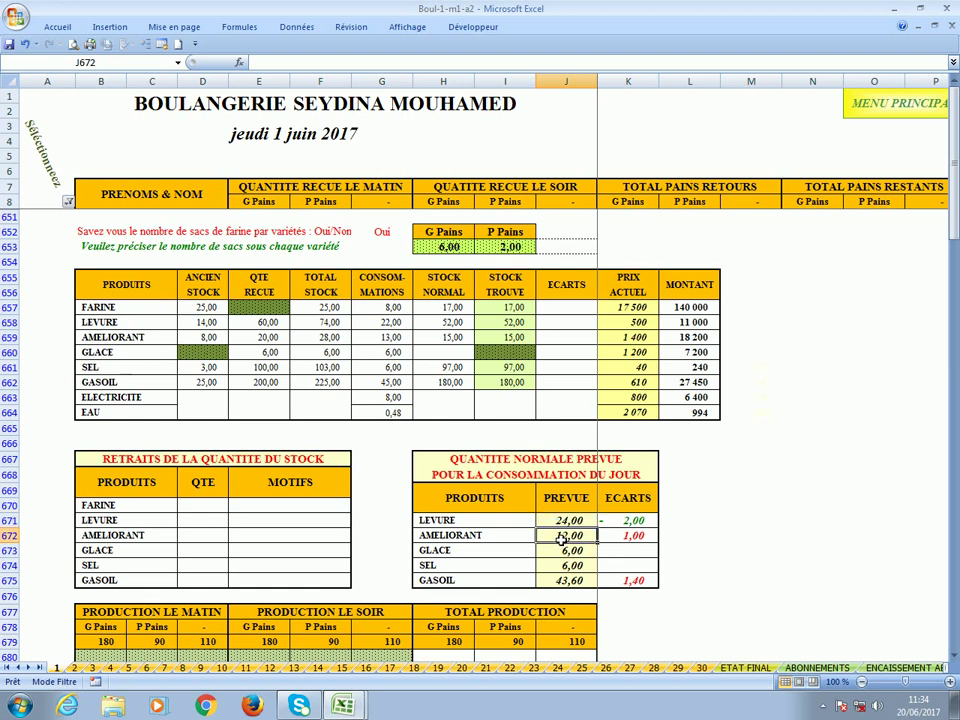
pyautogui.click(388, 339)
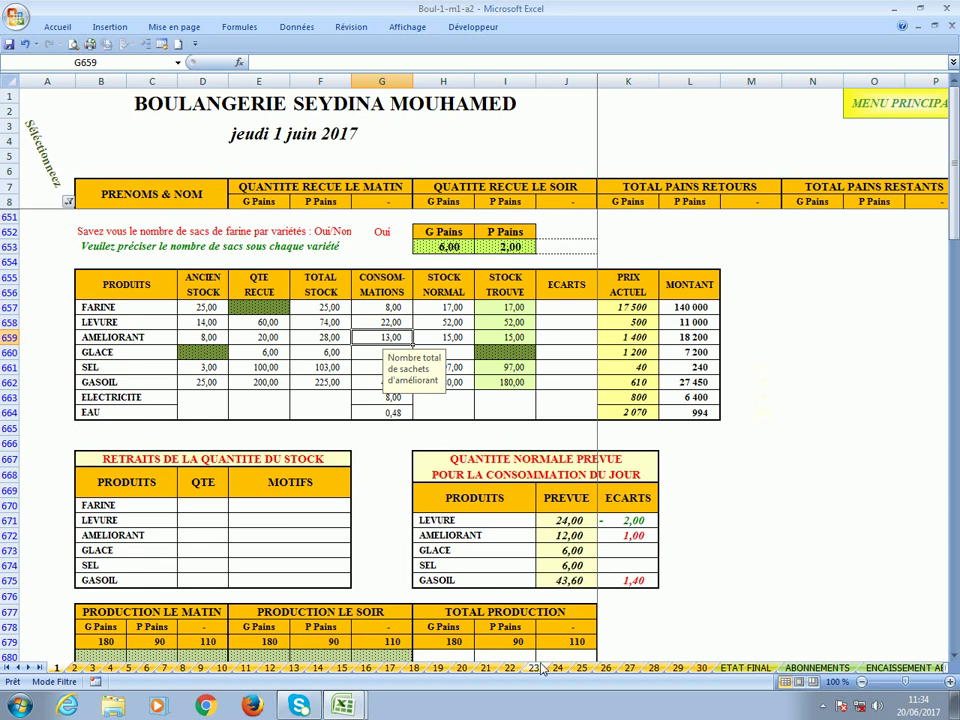
pyautogui.click(565, 585)
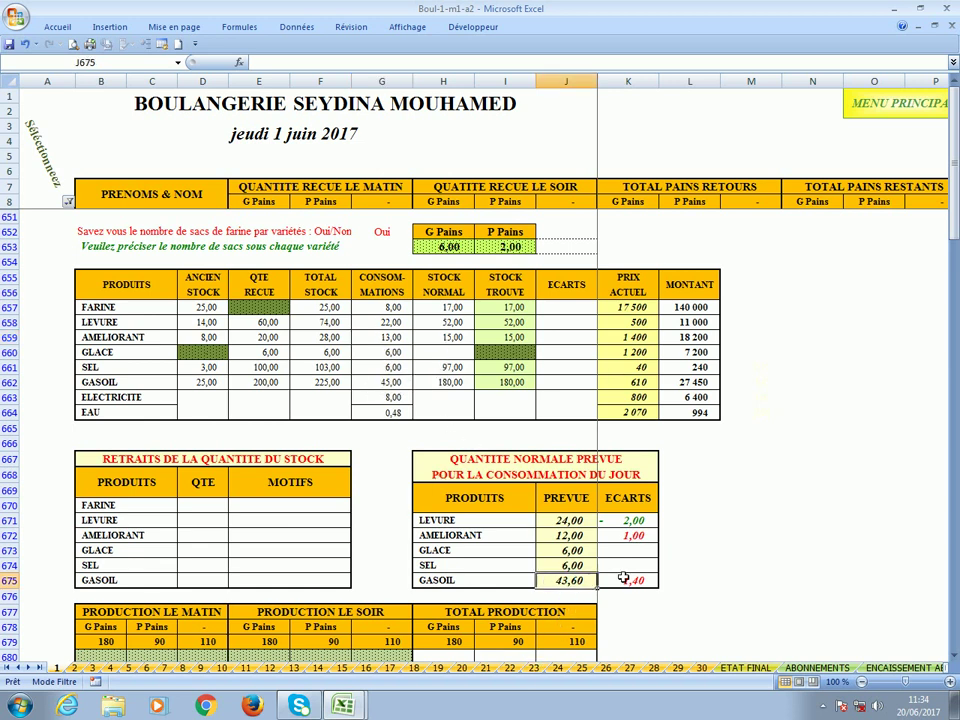
# Enter morning production of 1 830 large loaves in B680 and 1 160 small loaves in C680.
pyautogui.scroll(-4, 258, 449)
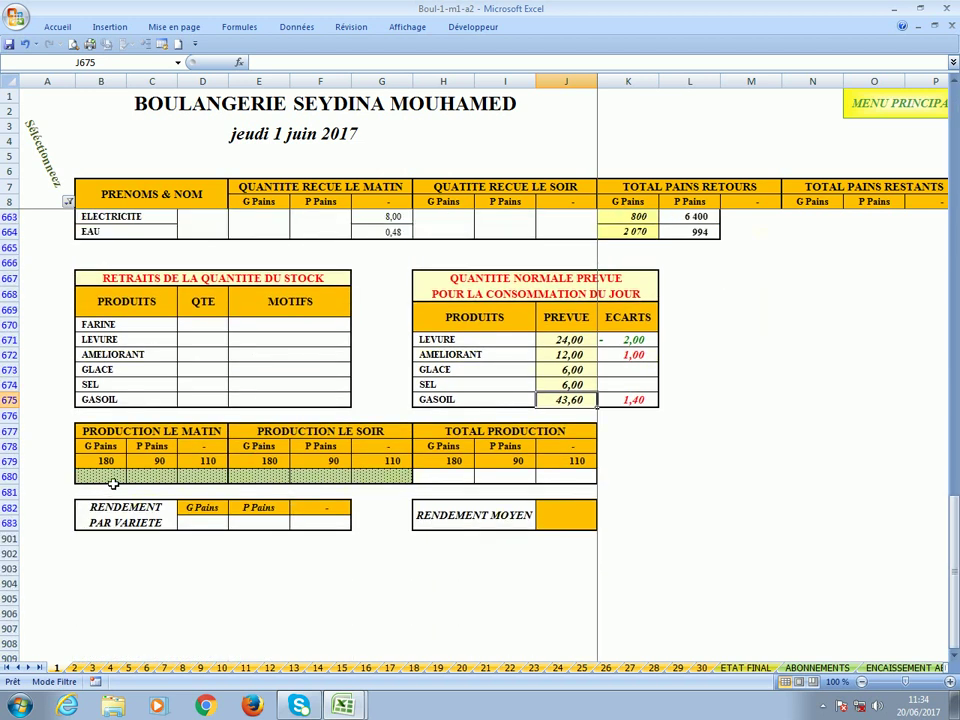
pyautogui.click(113, 479)
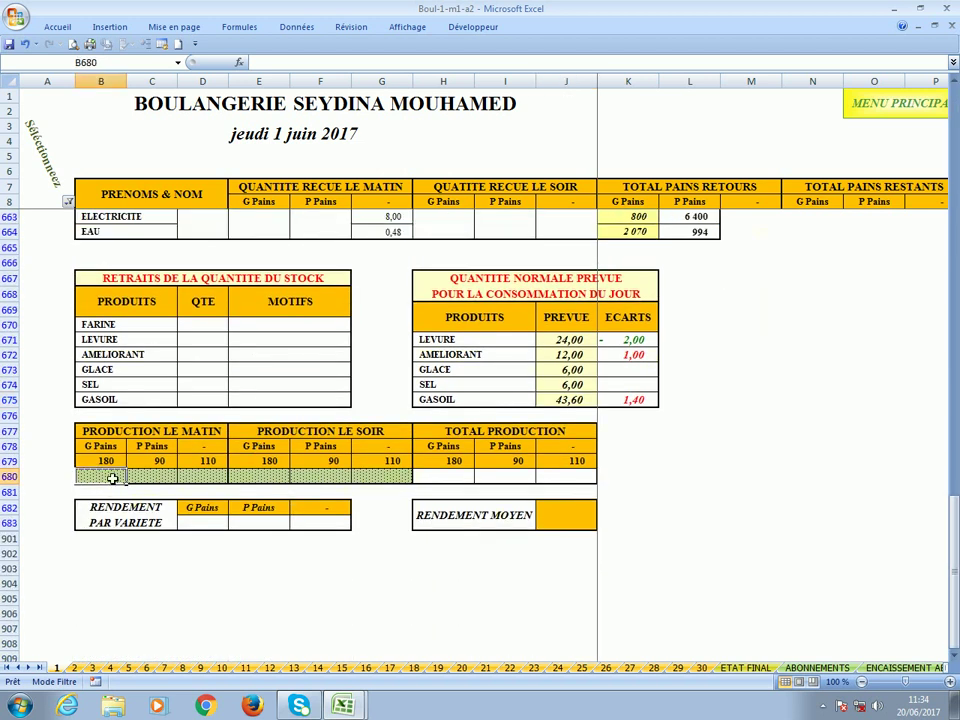
pyautogui.click(140, 479)
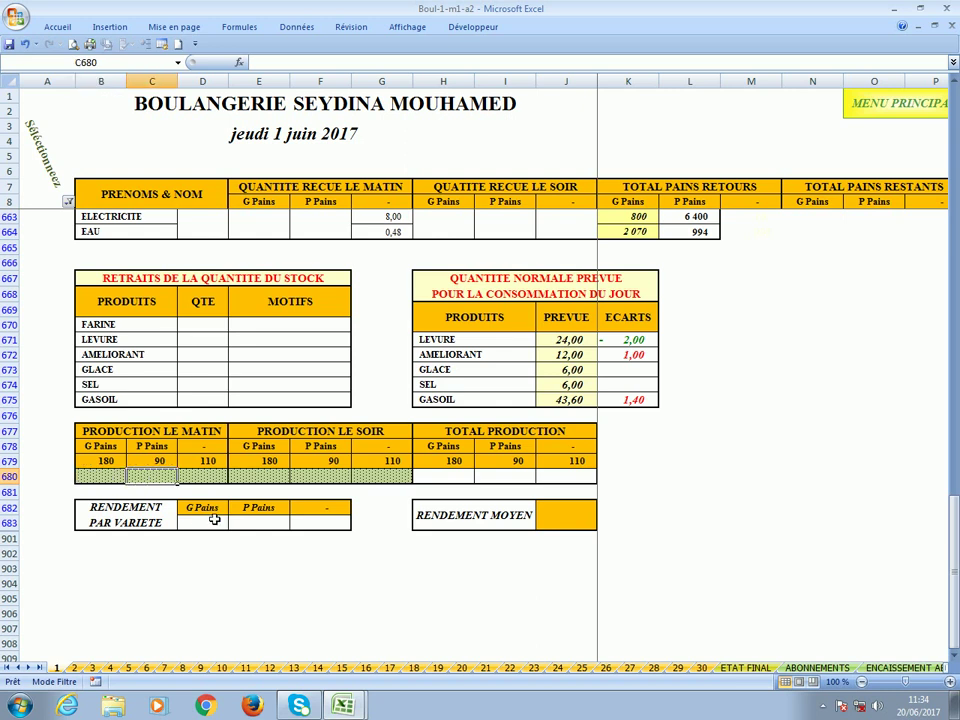
pyautogui.click(114, 477)
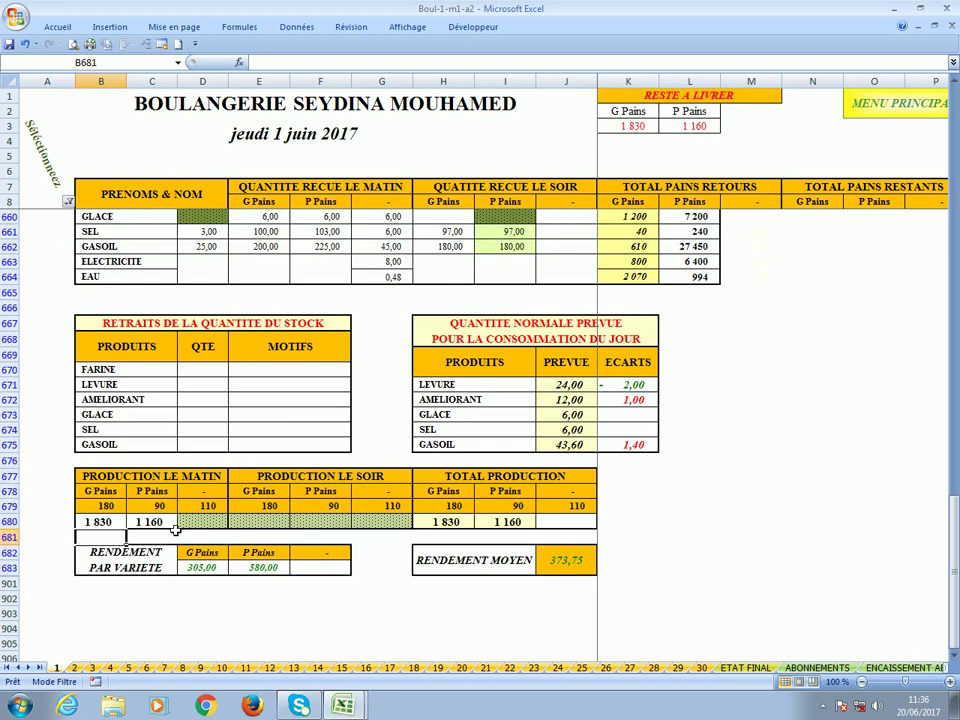
pyautogui.click(97, 523)
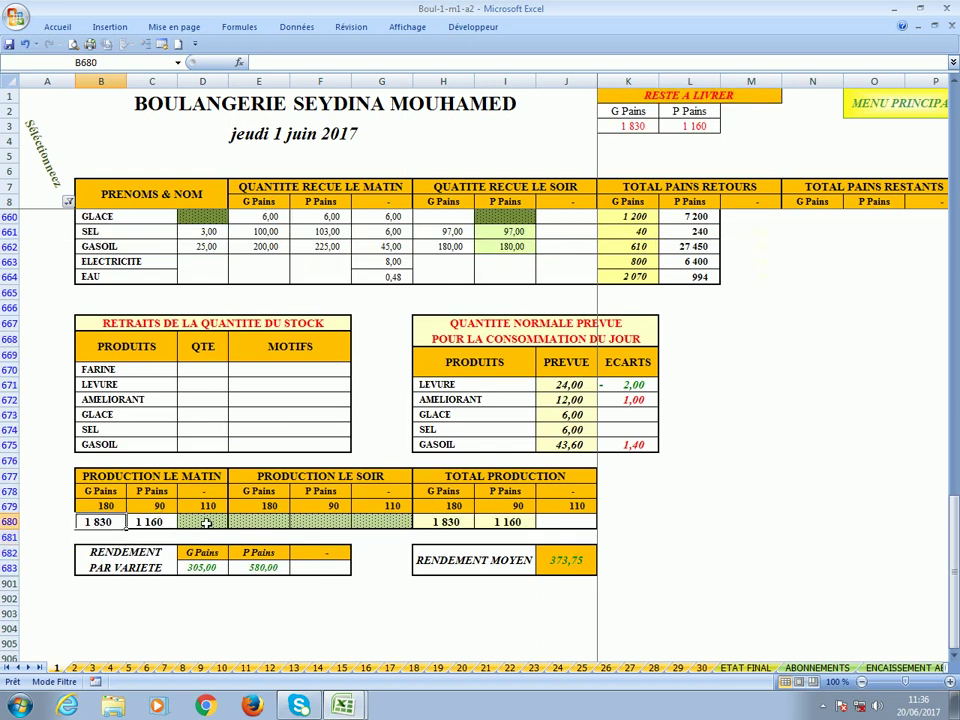
pyautogui.click(166, 525)
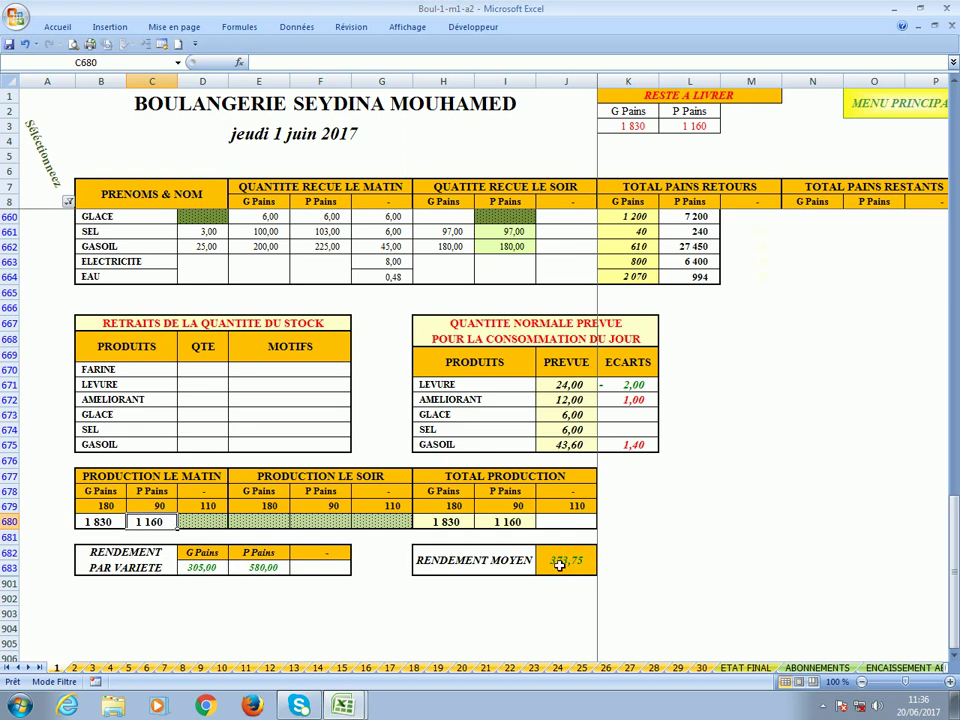
pyautogui.scroll(3, 560, 563)
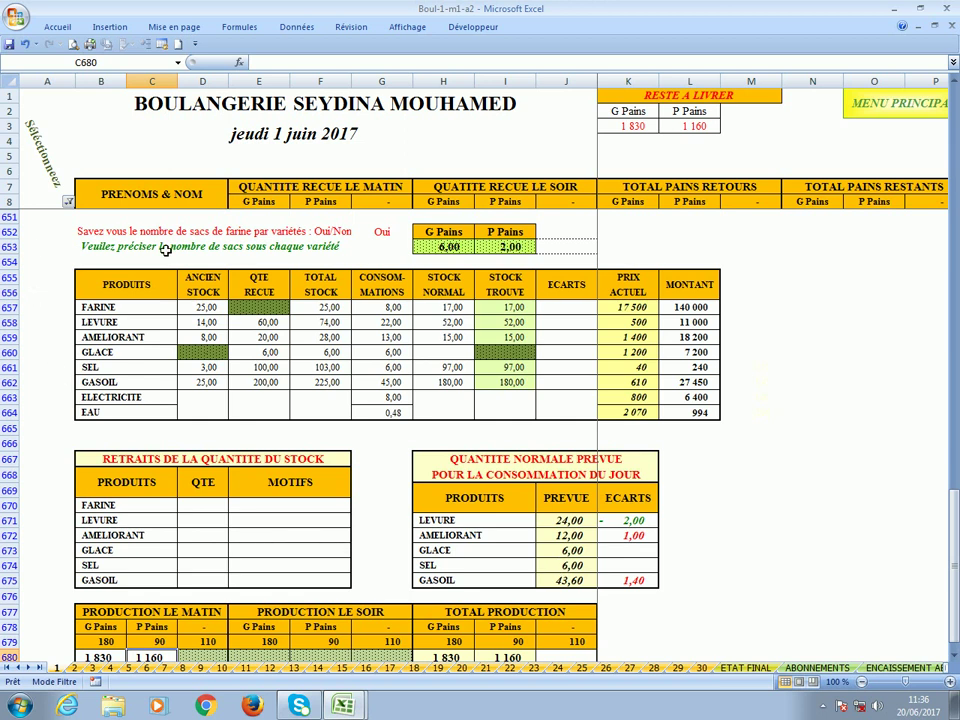
# Check loaves remaining to deliver, then filter column A to show only 2 - Livraison.
pyautogui.click(626, 127)
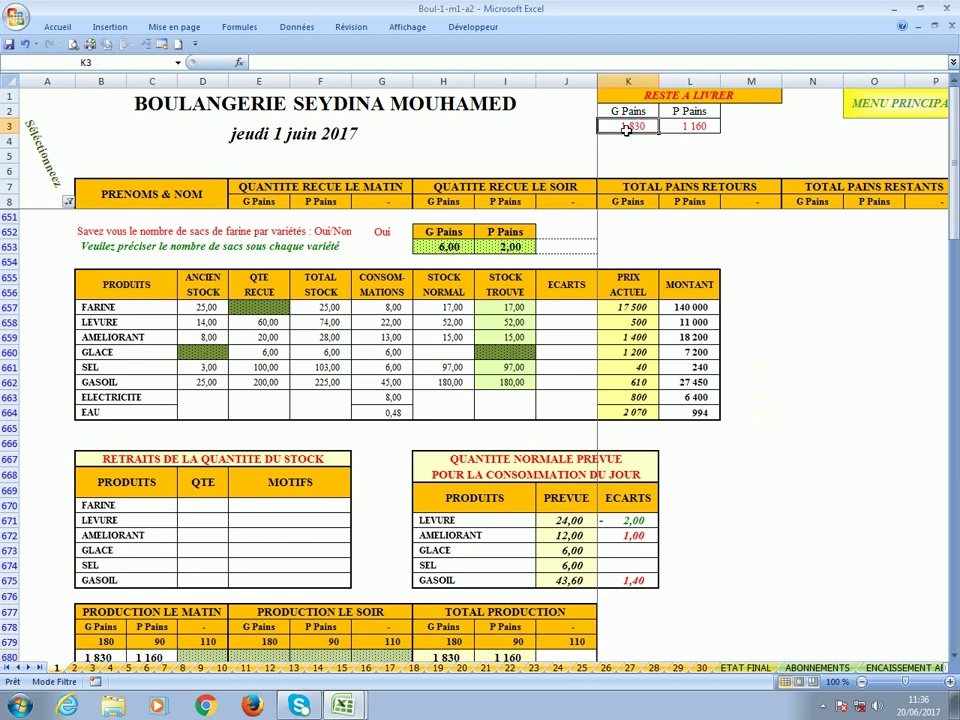
pyautogui.click(703, 129)
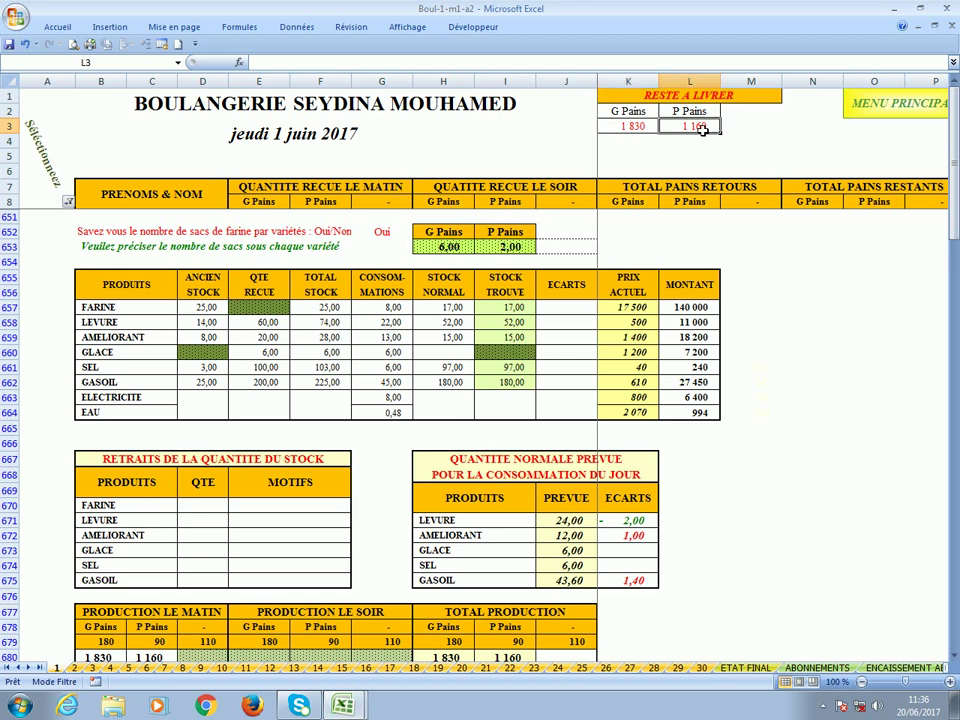
pyautogui.click(68, 201)
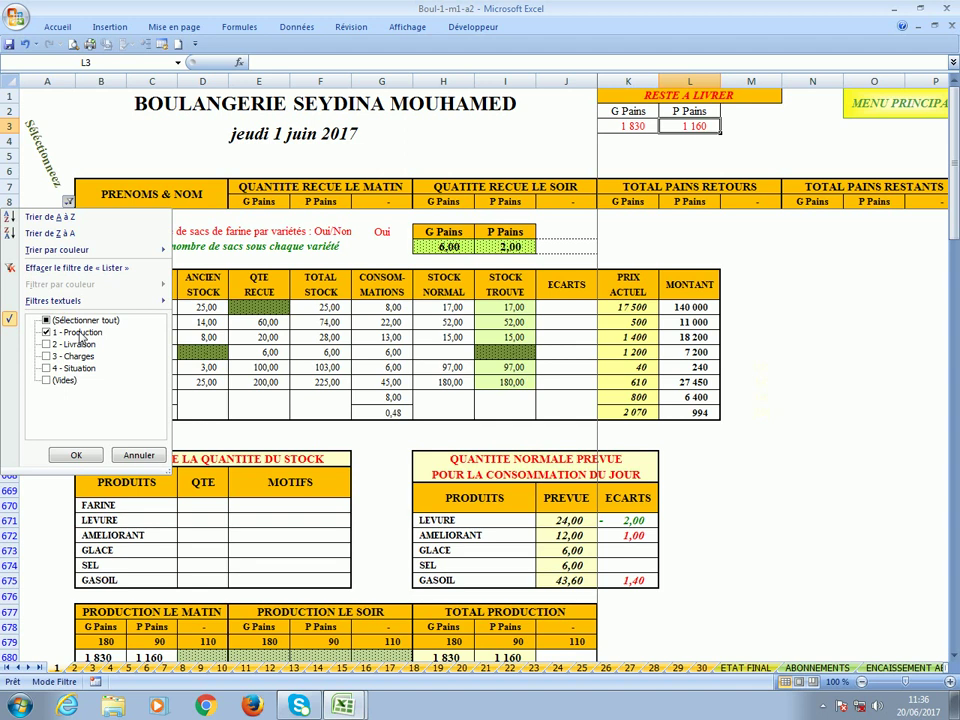
pyautogui.click(79, 334)
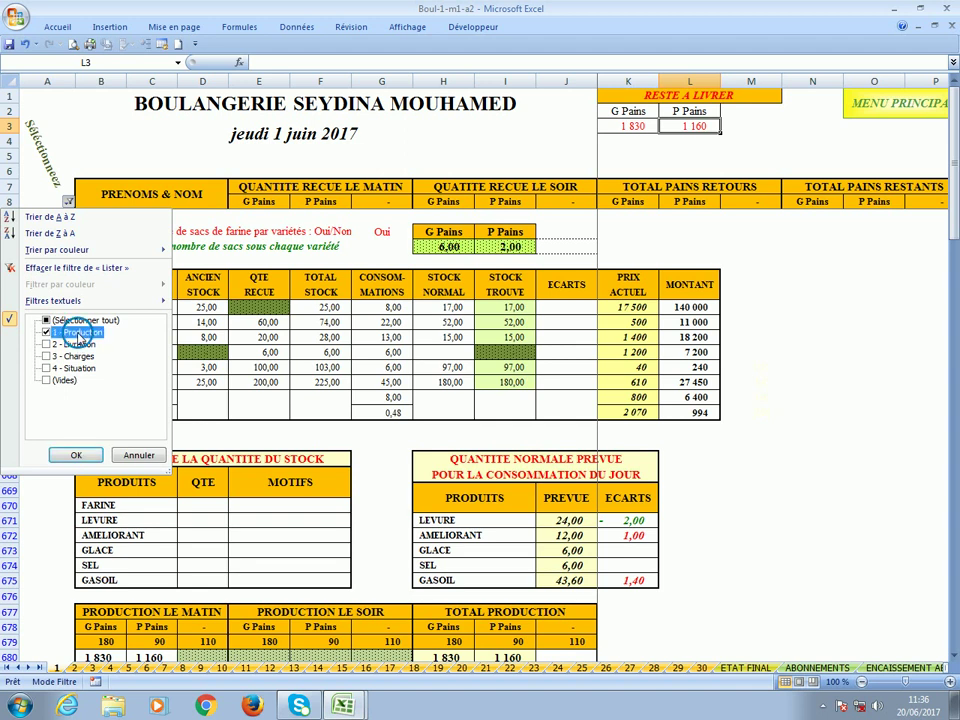
pyautogui.click(77, 345)
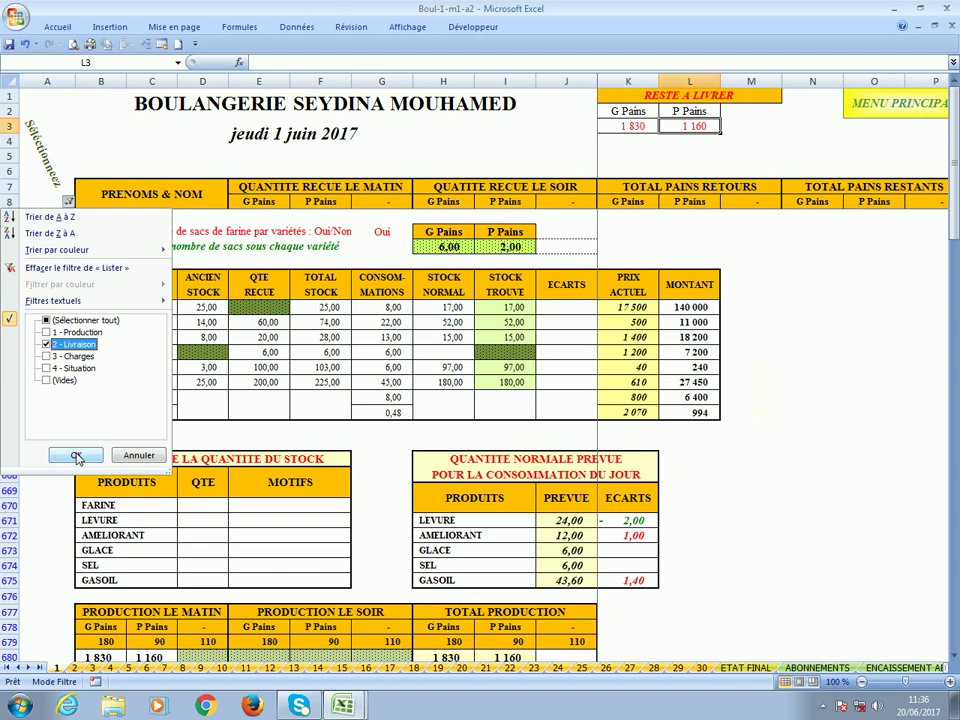
pyautogui.click(75, 455)
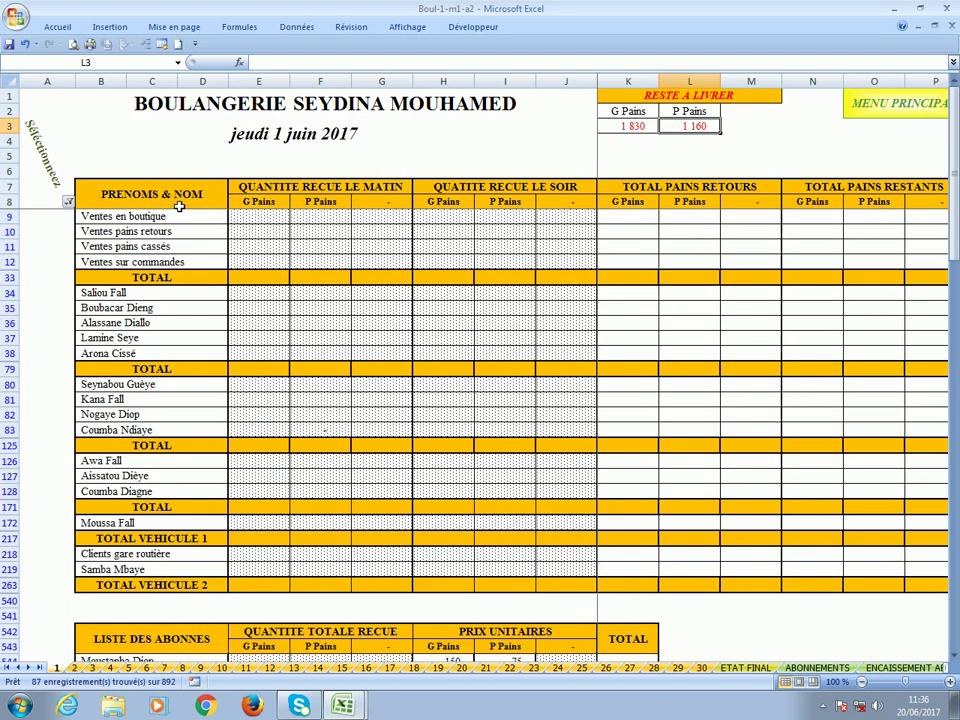
pyautogui.click(251, 220)
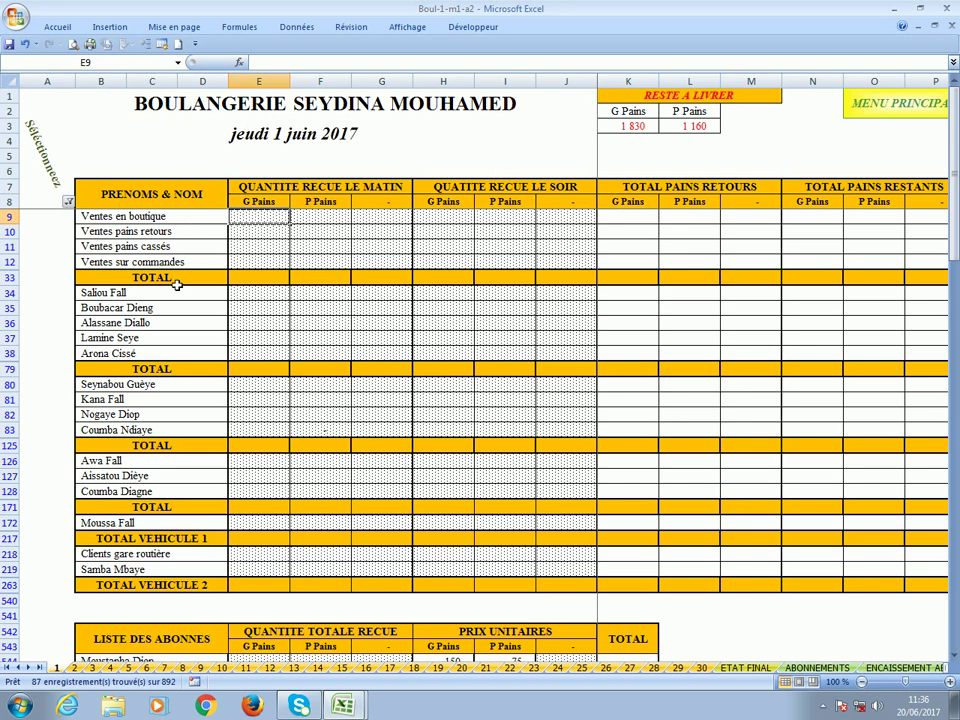
pyautogui.scroll(-9, 176, 285)
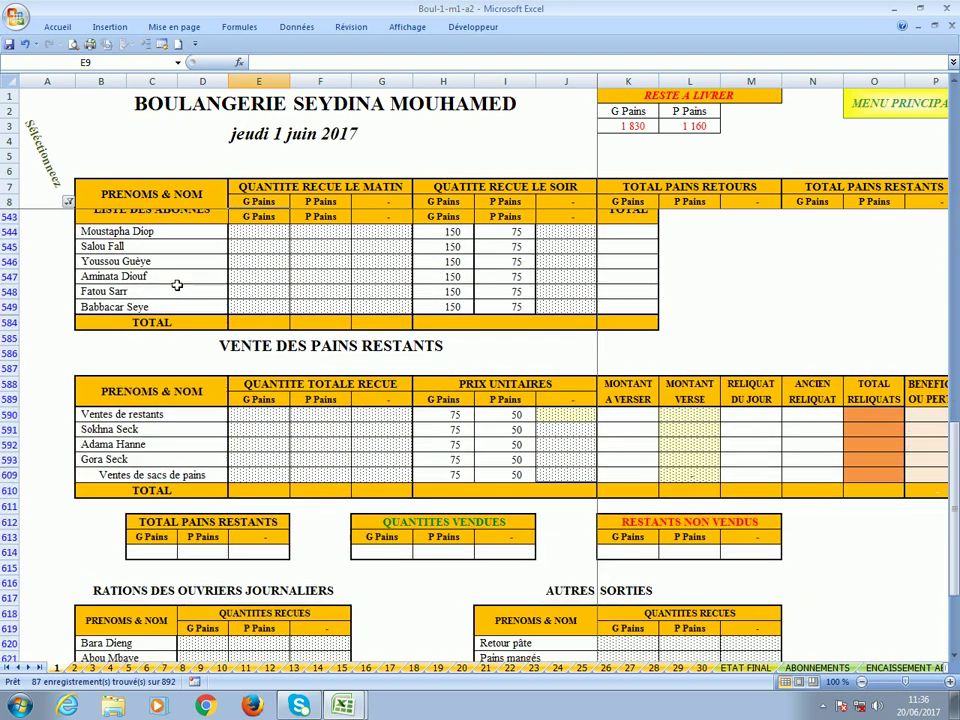
pyautogui.scroll(3, 176, 285)
pyautogui.scroll(6, 176, 285)
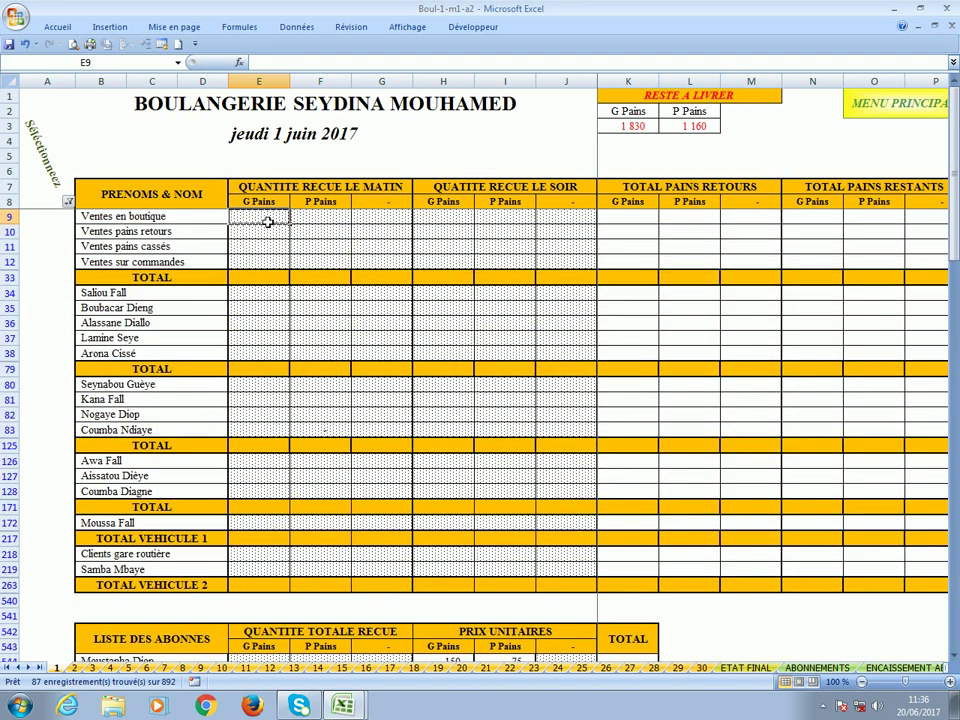
pyautogui.press('Right')
pyautogui.press('Right')
pyautogui.press('Right')
pyautogui.press('Right')
pyautogui.press('Right')
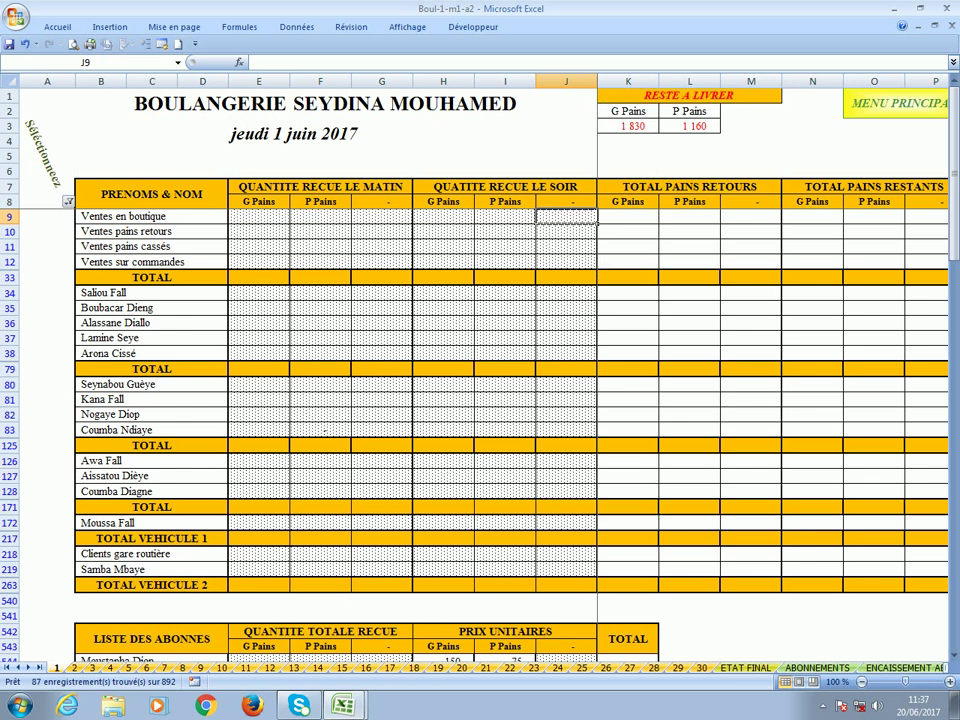
# Move along row 9 to the boutique amount-to-pay and check the loaf prices of 150 and 85.
pyautogui.press('Right')
pyautogui.press('Right')
pyautogui.press('Right')
pyautogui.press('Right')
pyautogui.press('Right')
pyautogui.press('Right')
pyautogui.press('Right')
pyautogui.press('Right')
pyautogui.press('Right')
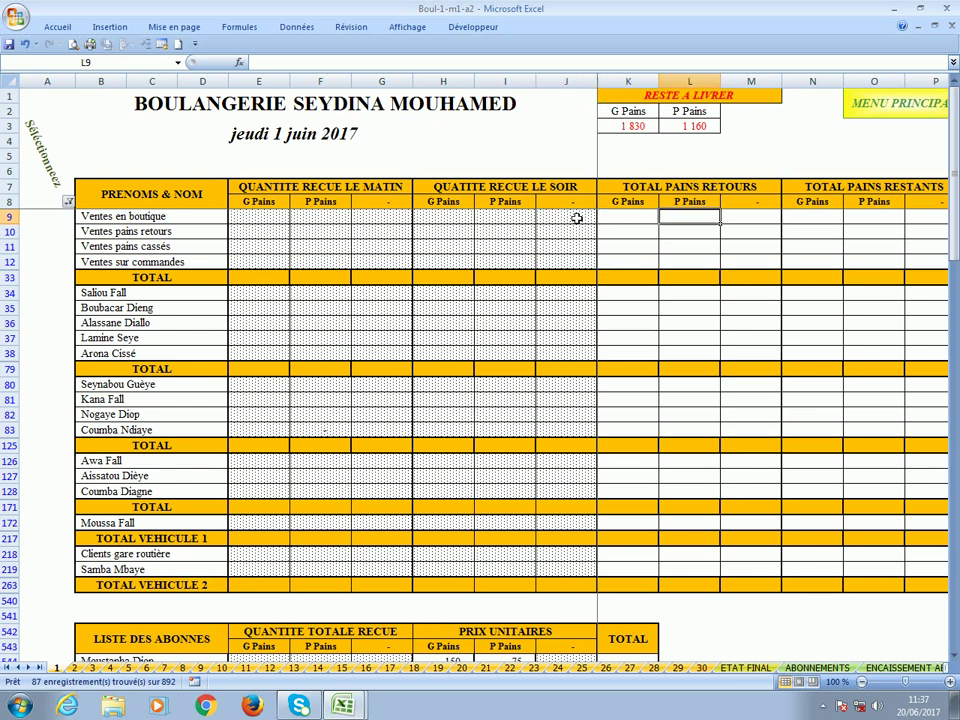
pyautogui.press('Right')
pyautogui.press('Right')
pyautogui.press('Right')
pyautogui.press('Right')
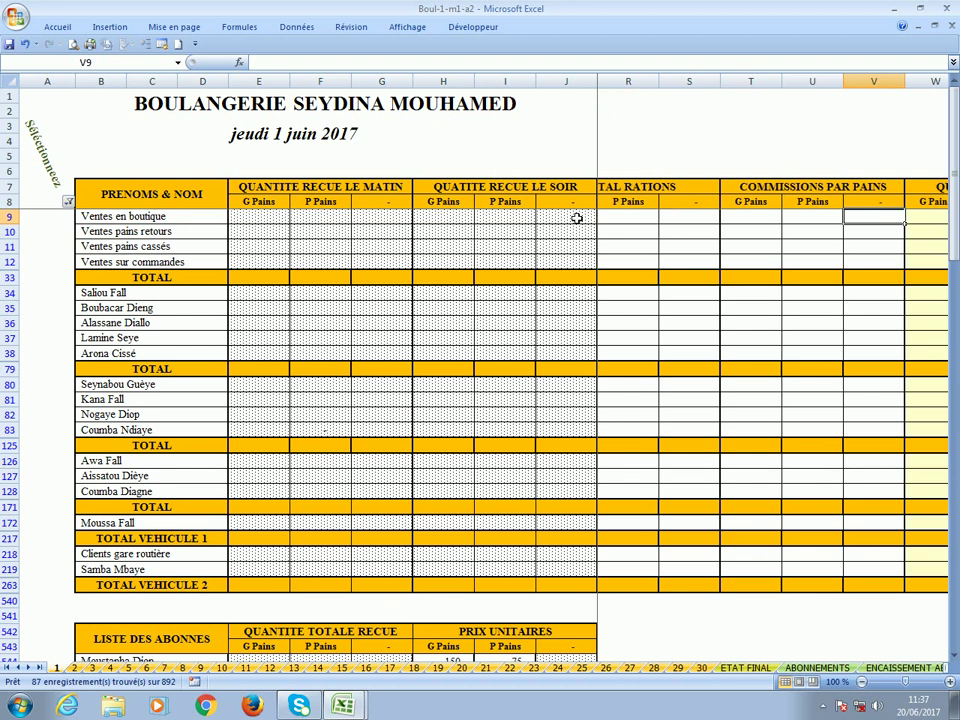
pyautogui.press('Right')
pyautogui.press('Right')
pyautogui.press('Right')
pyautogui.press('Right')
pyautogui.press('Right')
pyautogui.press('Right')
pyautogui.press('Right')
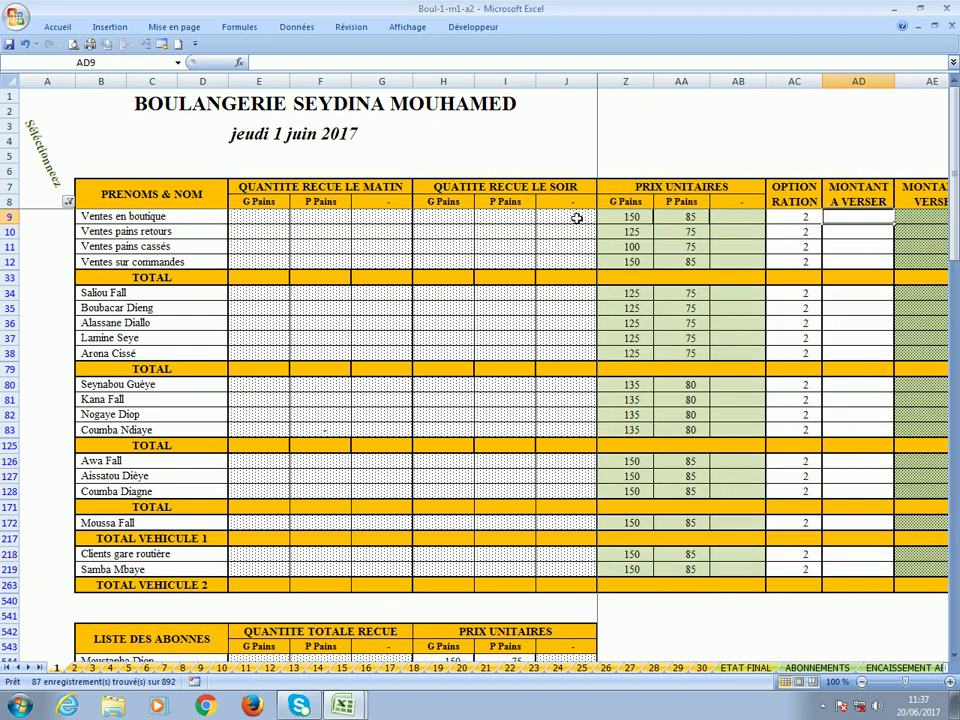
pyautogui.click(626, 215)
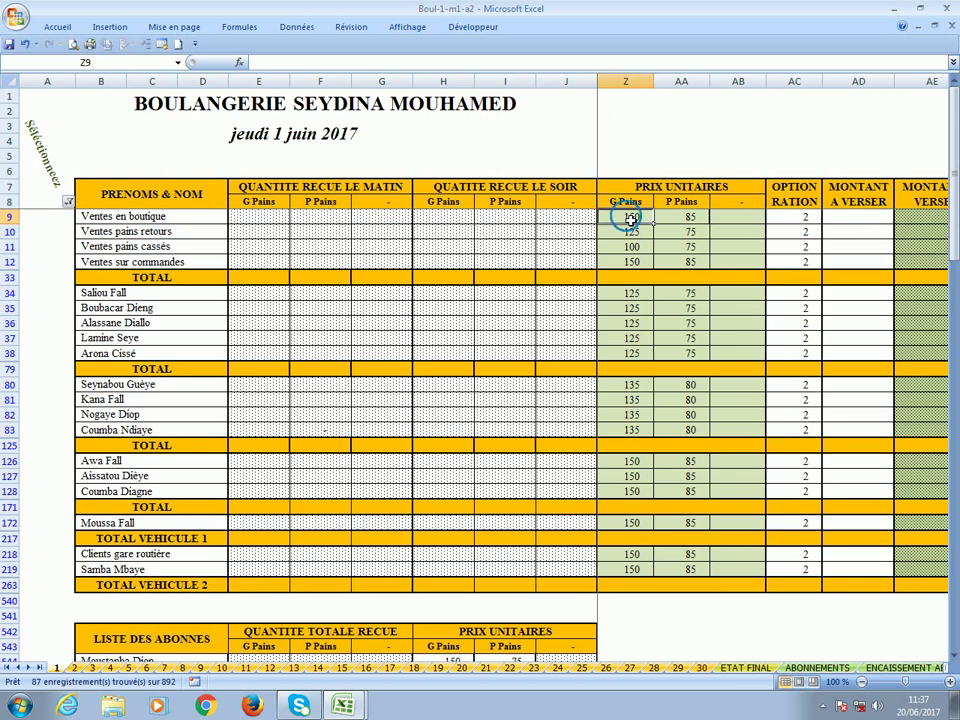
pyautogui.click(700, 217)
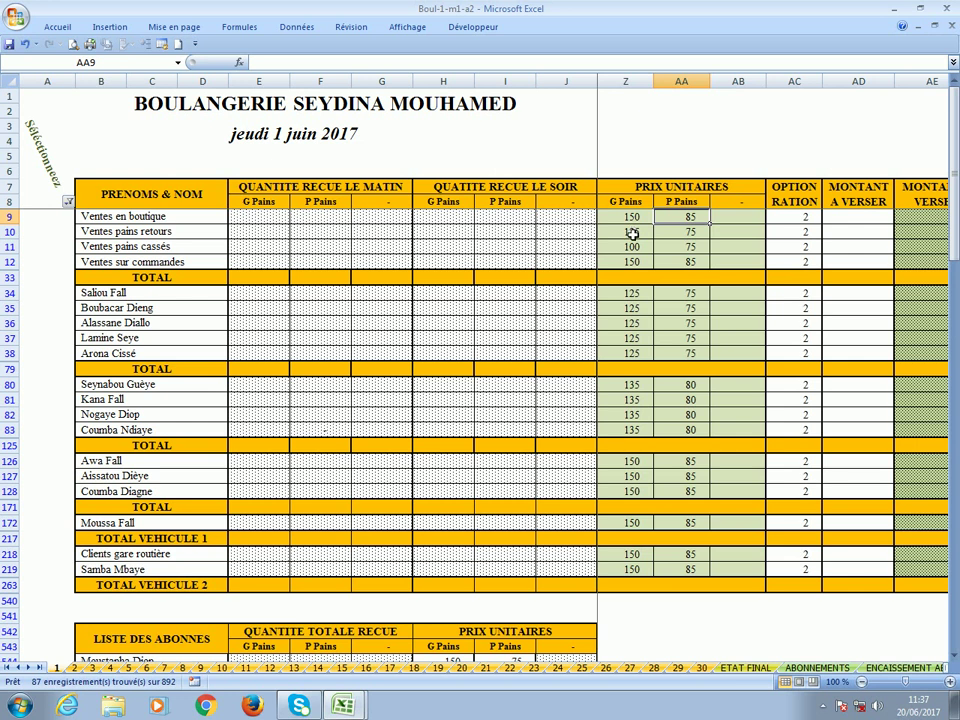
pyautogui.click(632, 215)
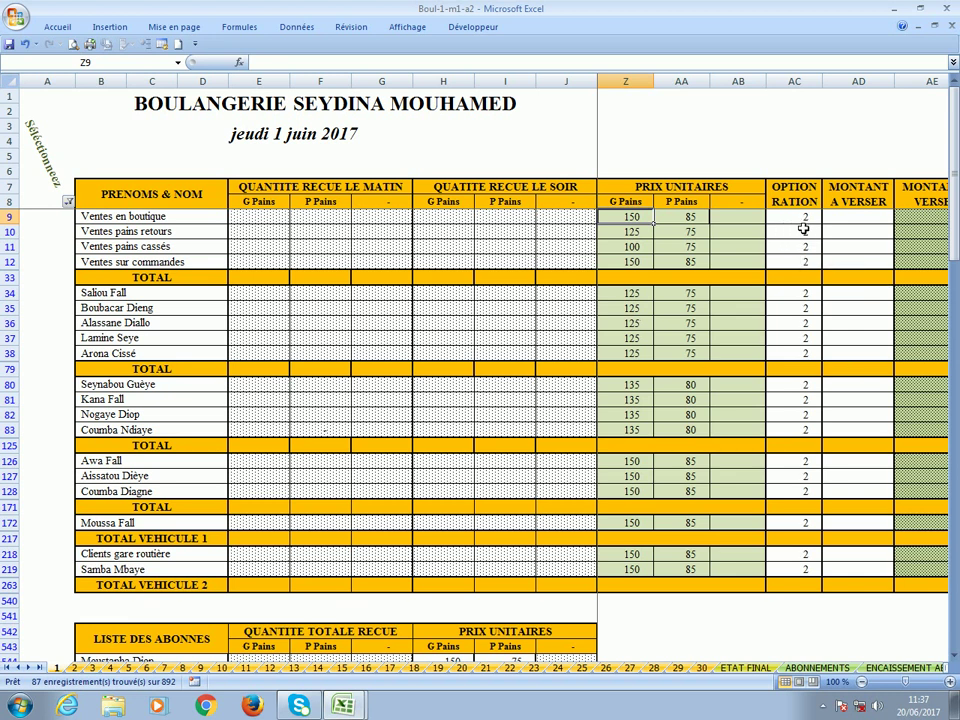
# Scroll down to the LISTE DES ABONNES table and select its TOTAL column.
pyautogui.scroll(-3, 645, 314)
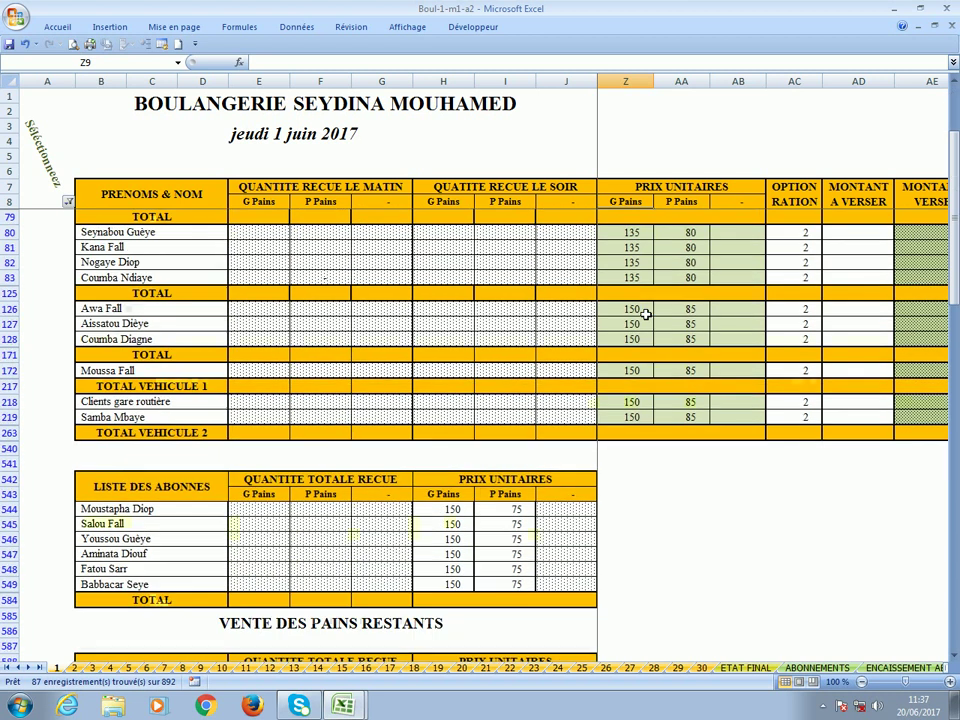
pyautogui.scroll(-2, 645, 314)
pyautogui.click(571, 438)
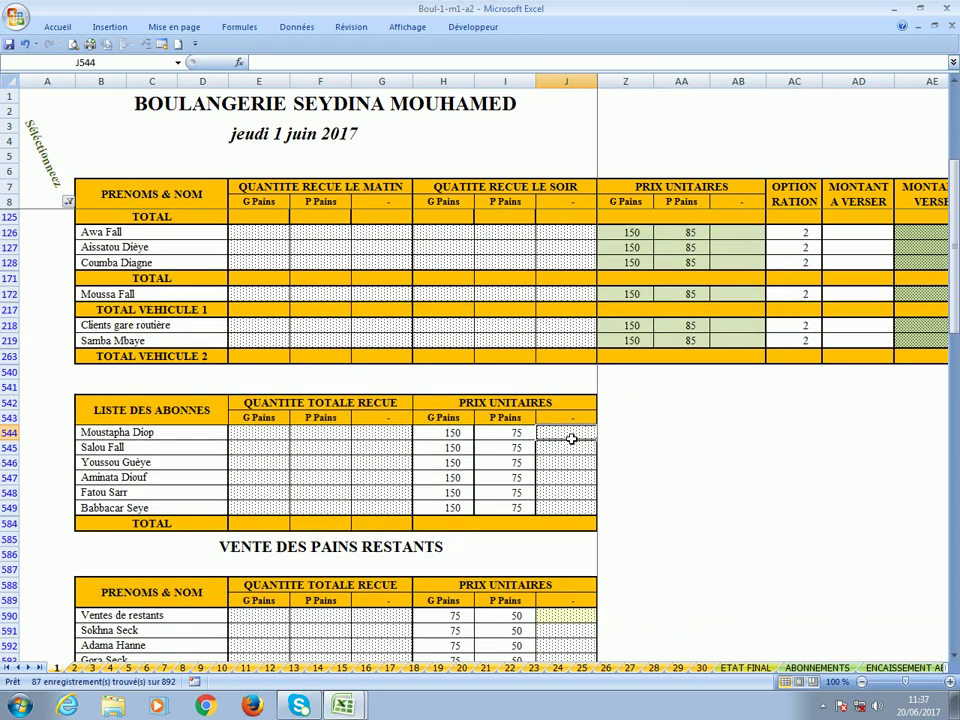
pyautogui.press('Right')
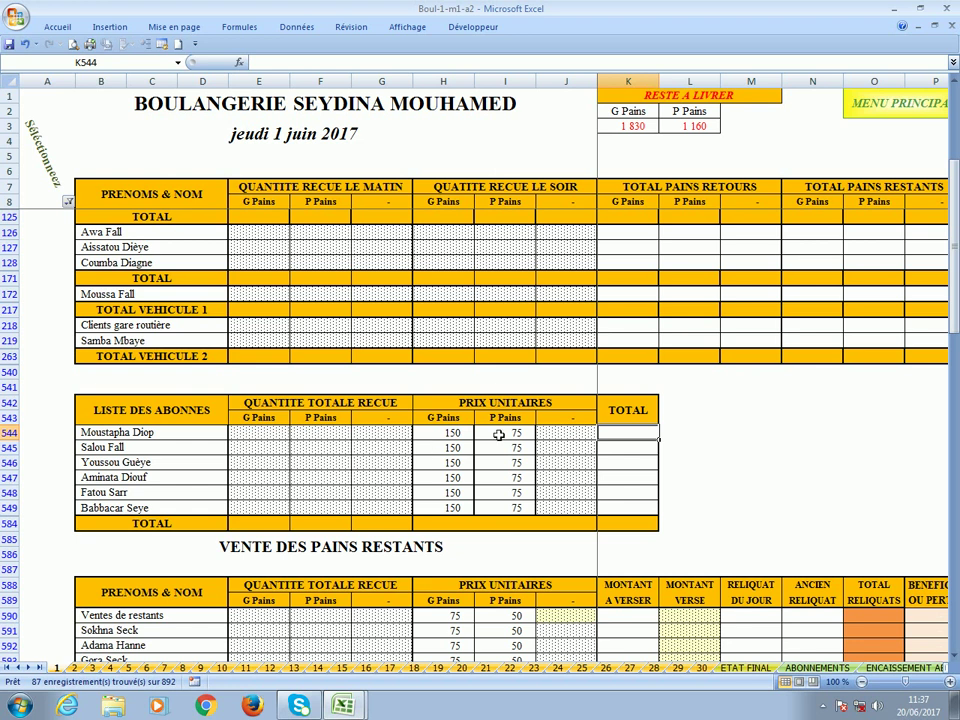
# Scroll down to view the VENTE DES PAINS RESTANTS tables, then back up to row 9.
pyautogui.scroll(-3, 498, 434)
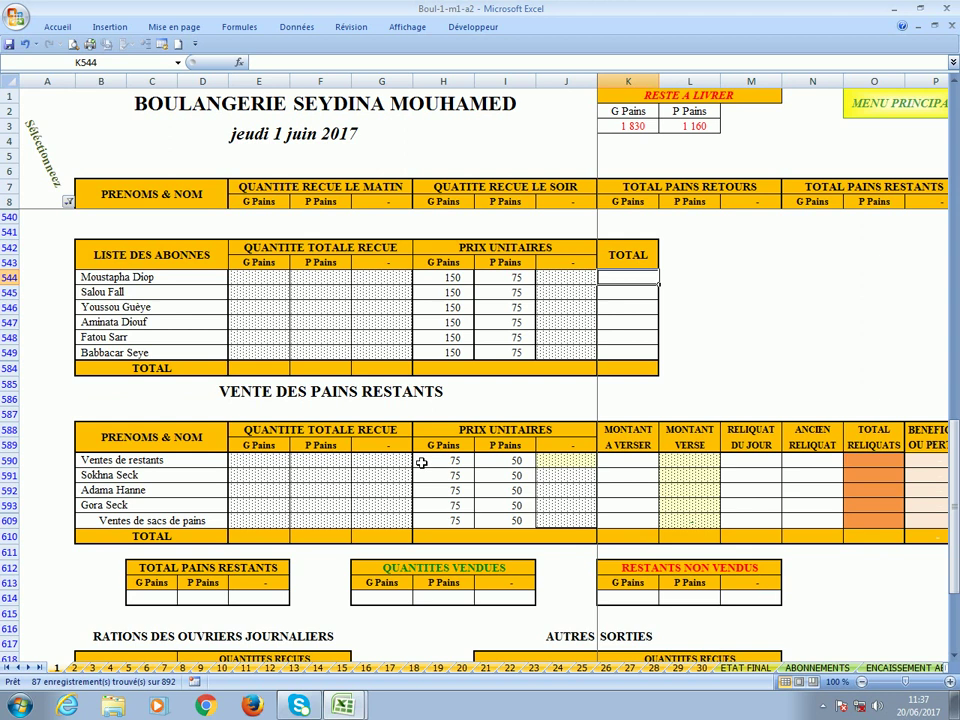
pyautogui.scroll(8, 421, 462)
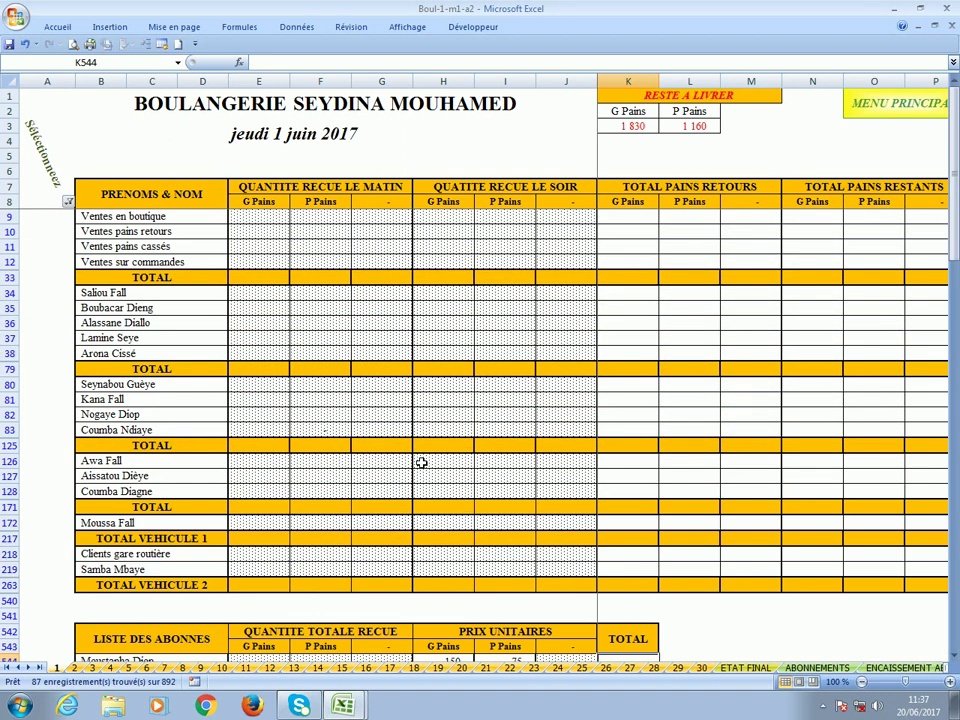
pyautogui.click(270, 219)
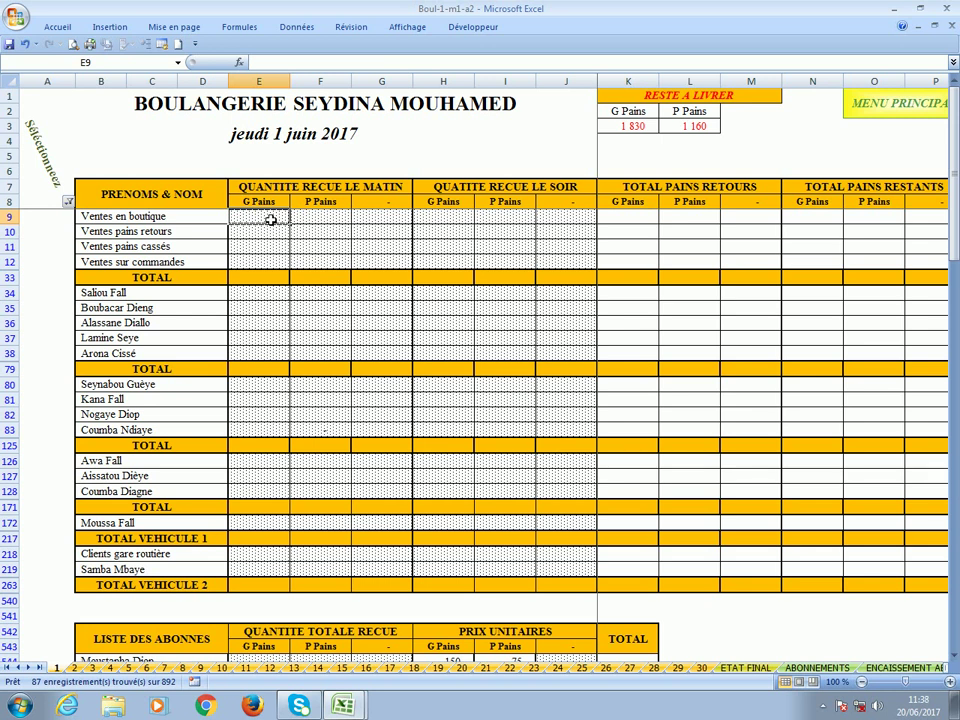
pyautogui.click(625, 130)
pyautogui.click(714, 129)
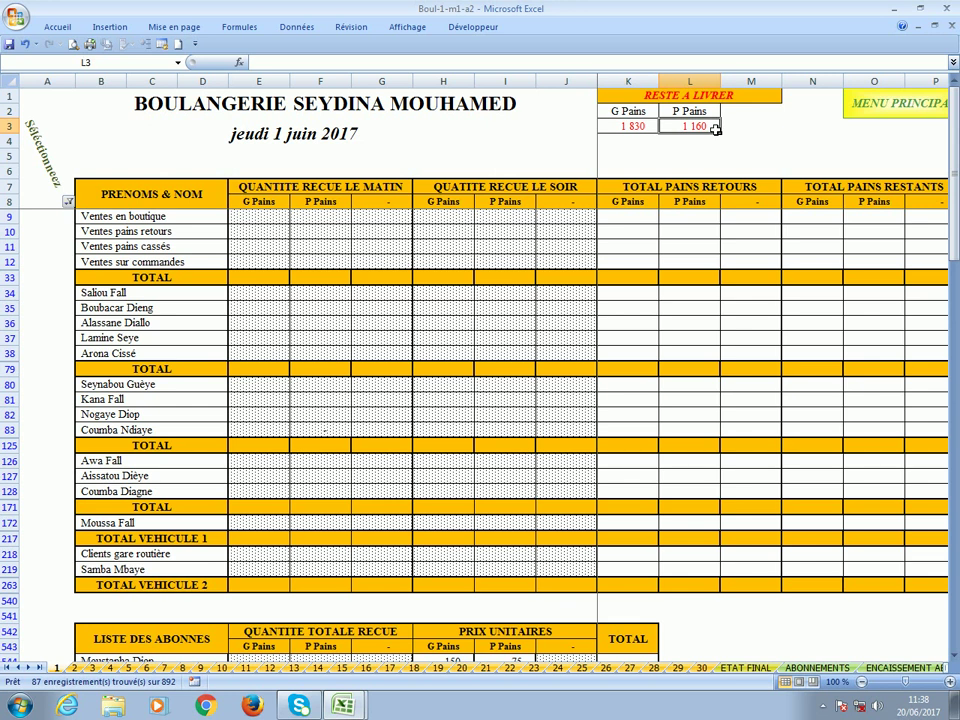
pyautogui.click(246, 216)
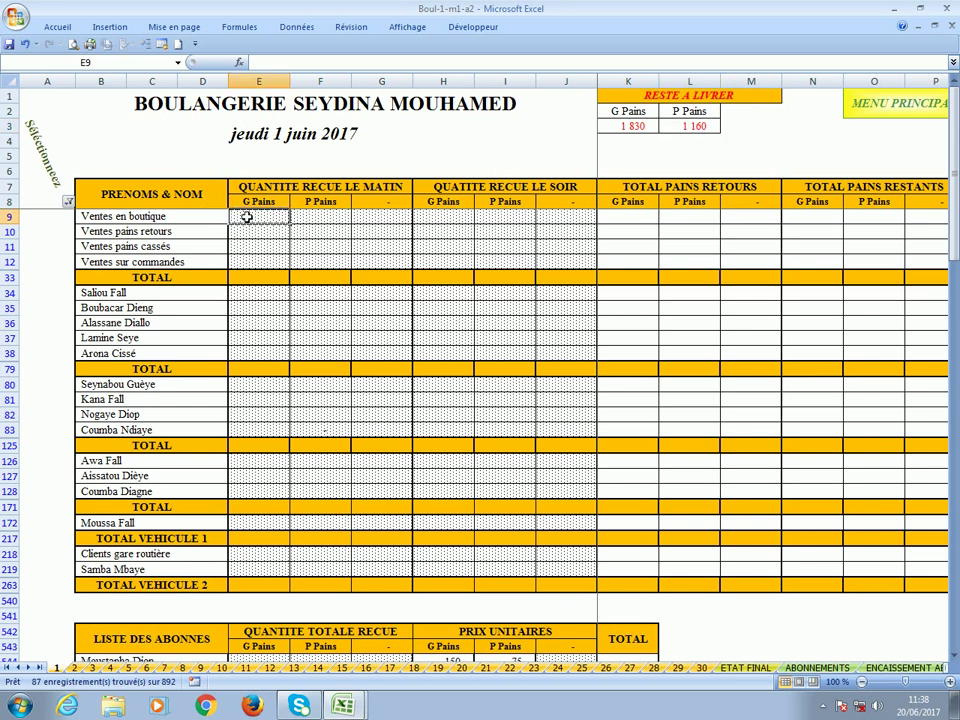
pyautogui.click(68, 201)
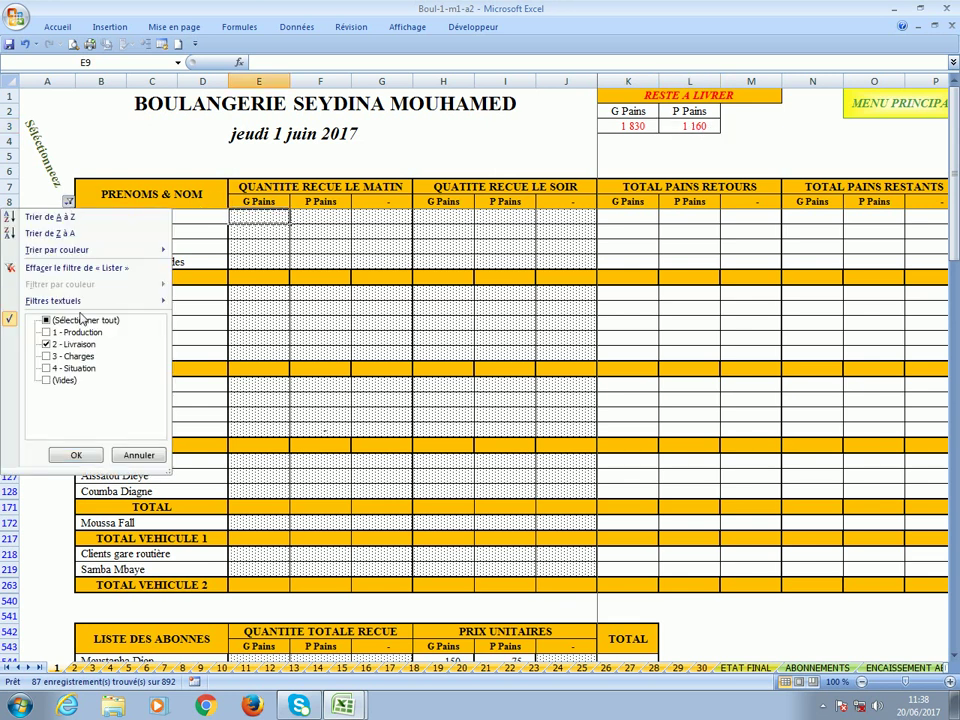
pyautogui.click(76, 455)
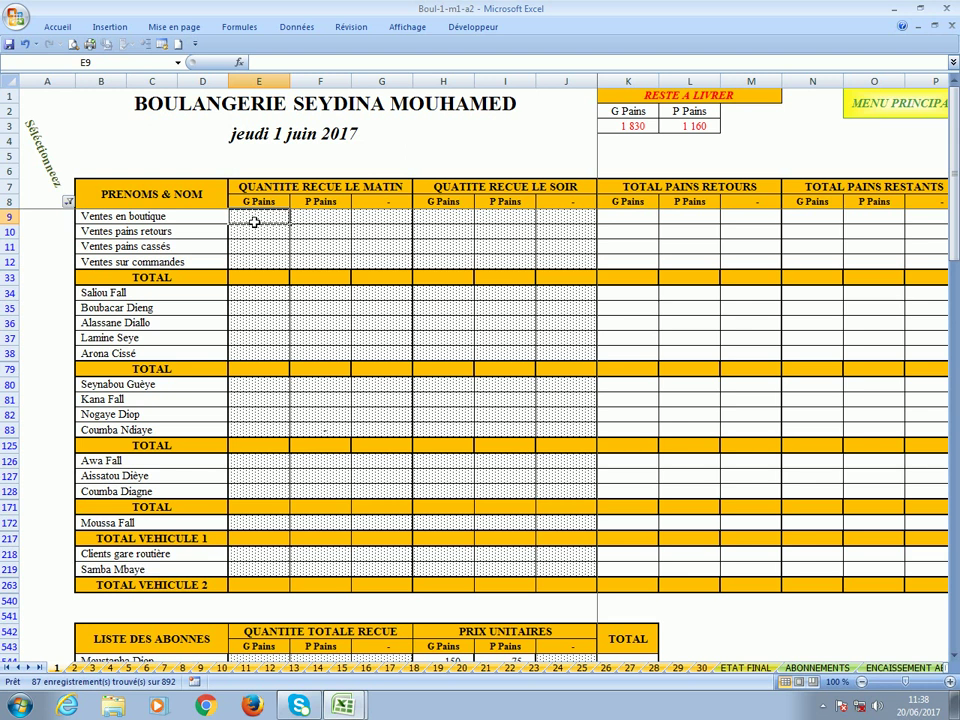
# Enter 50 large loaves in E9 and 60 small loaves in F9 for boutique sales.
pyautogui.write('50')
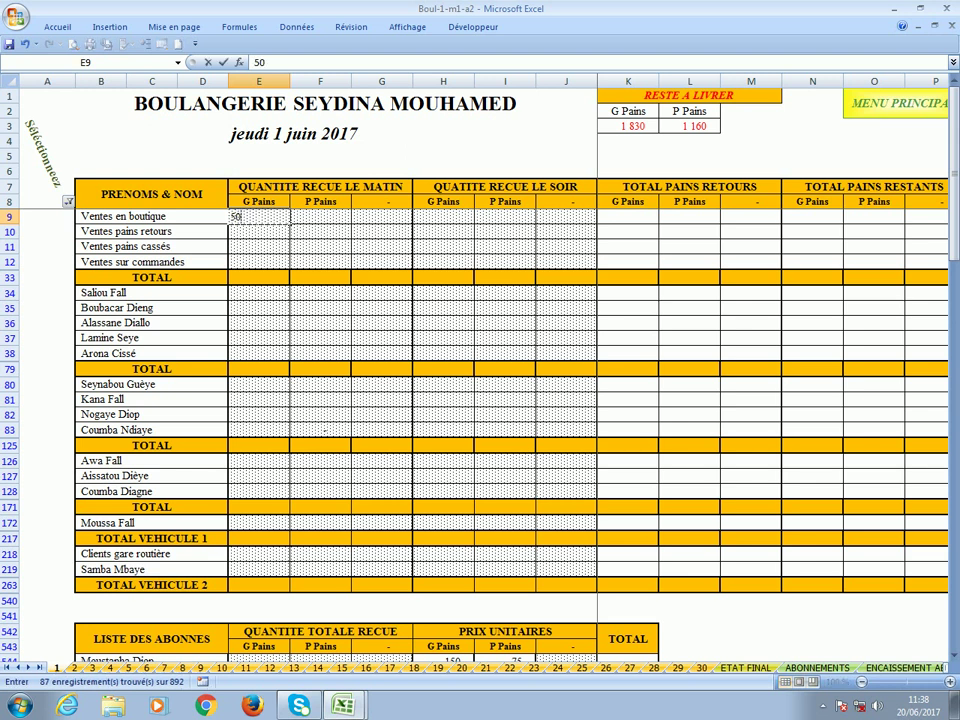
pyautogui.click(331, 225)
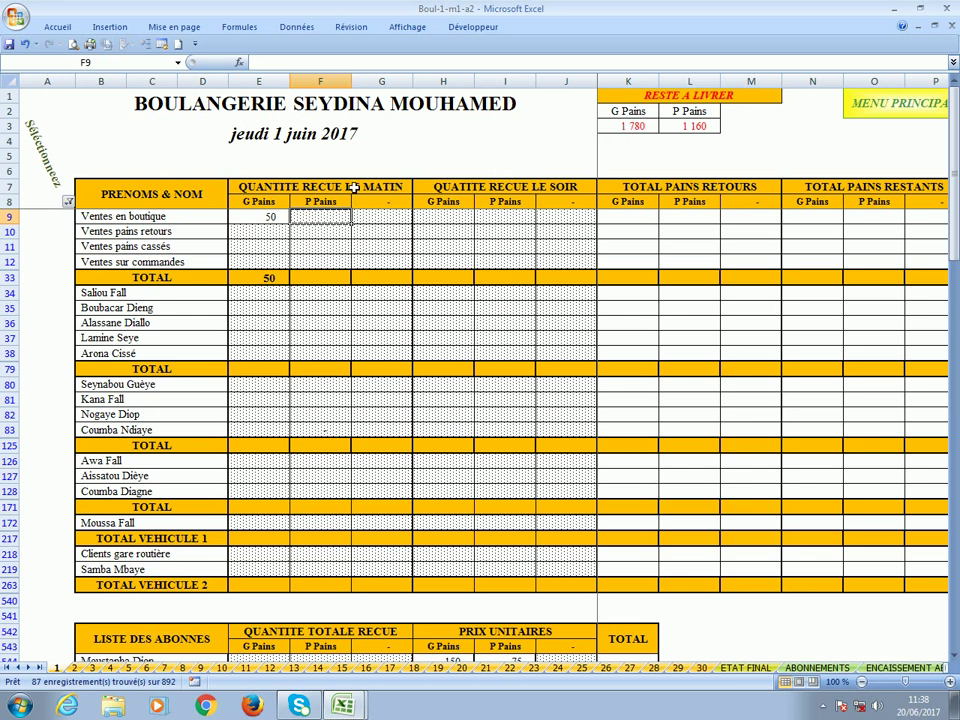
pyautogui.click(262, 219)
pyautogui.press('Delete')
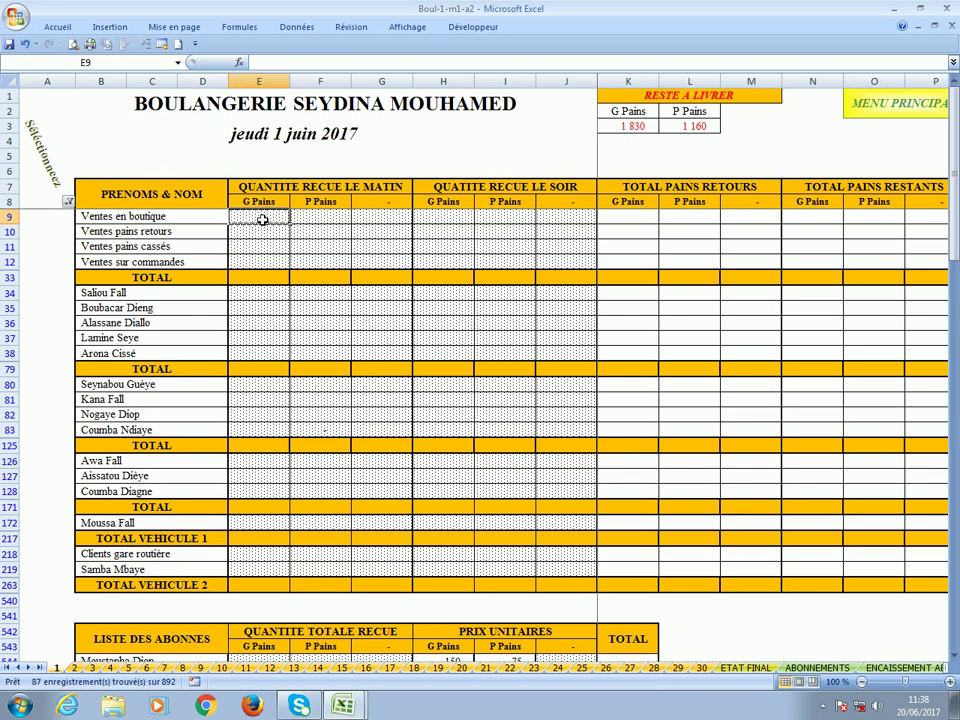
pyautogui.write('50')
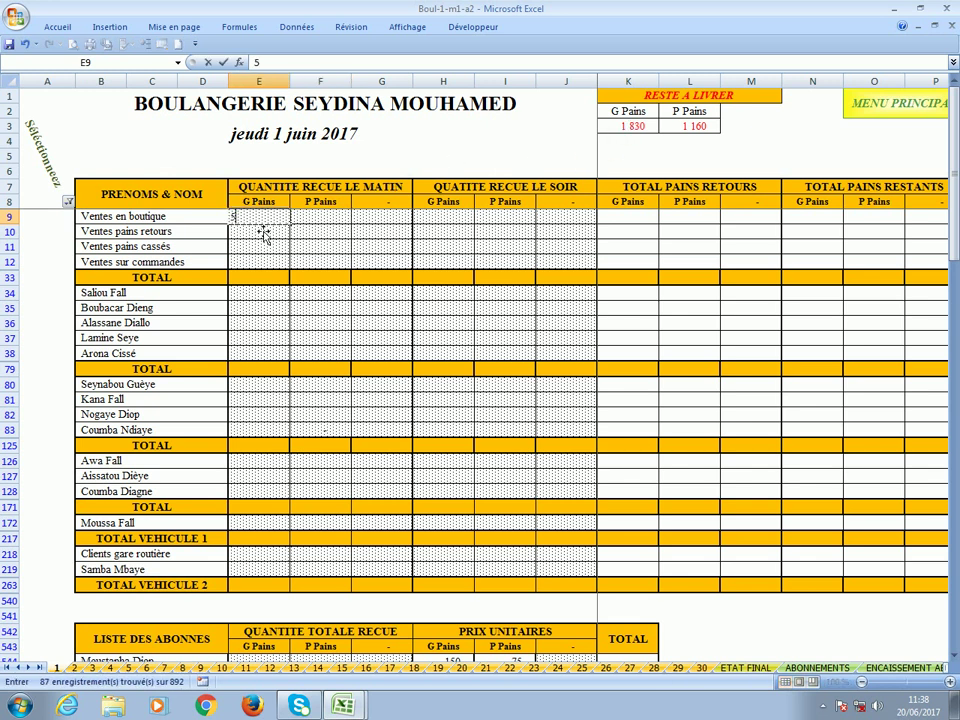
pyautogui.click(318, 220)
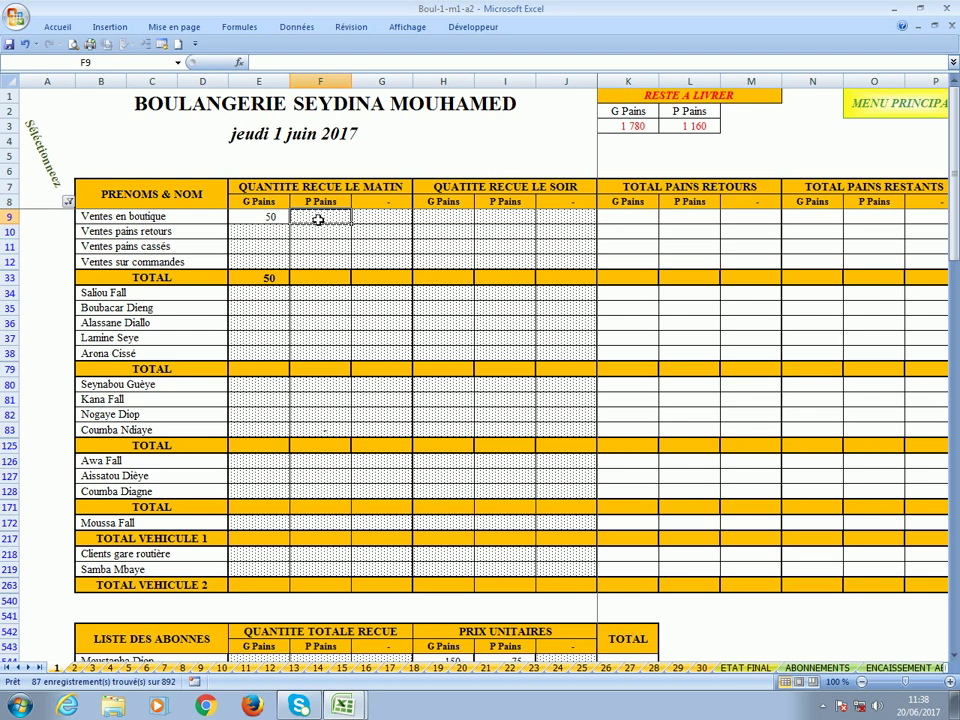
pyautogui.write('60')
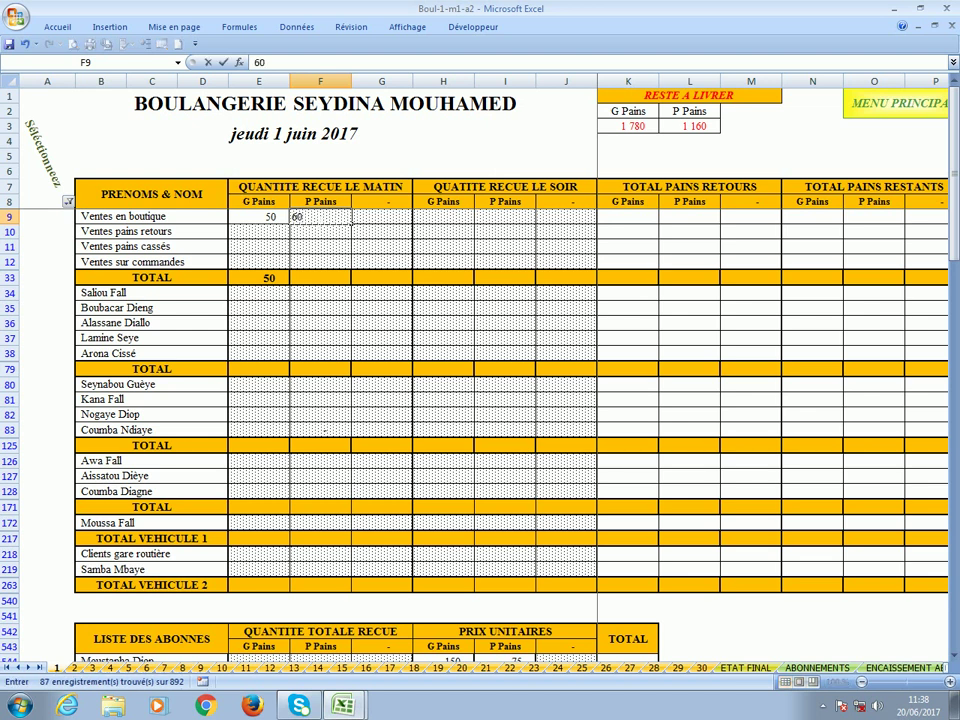
pyautogui.click(381, 222)
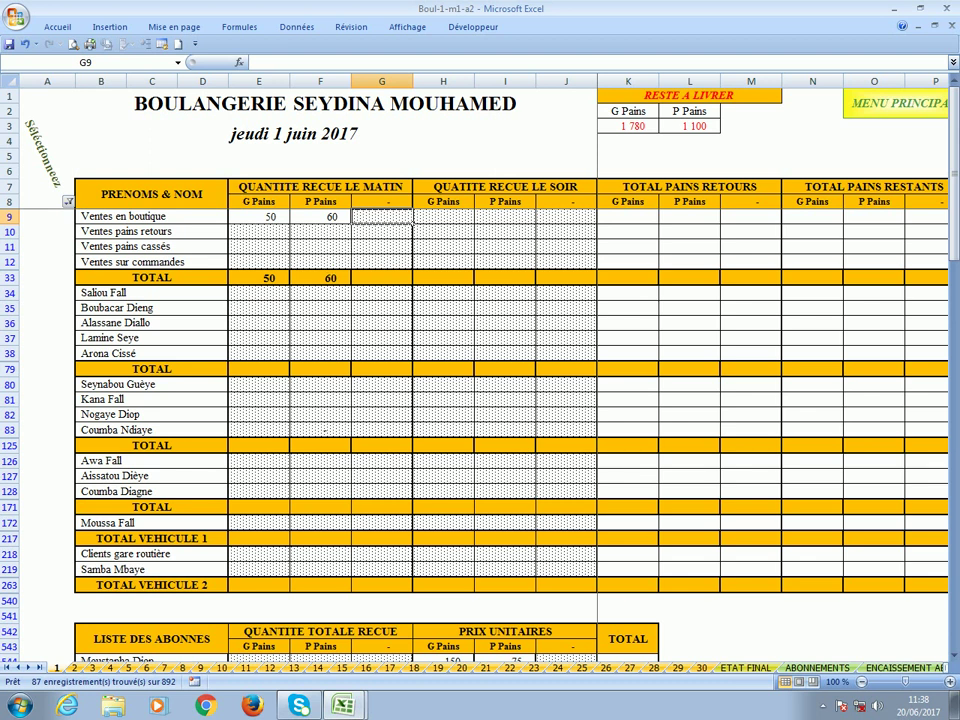
pyautogui.press('Right')
pyautogui.press('Right')
pyautogui.press('Right')
pyautogui.press('Right')
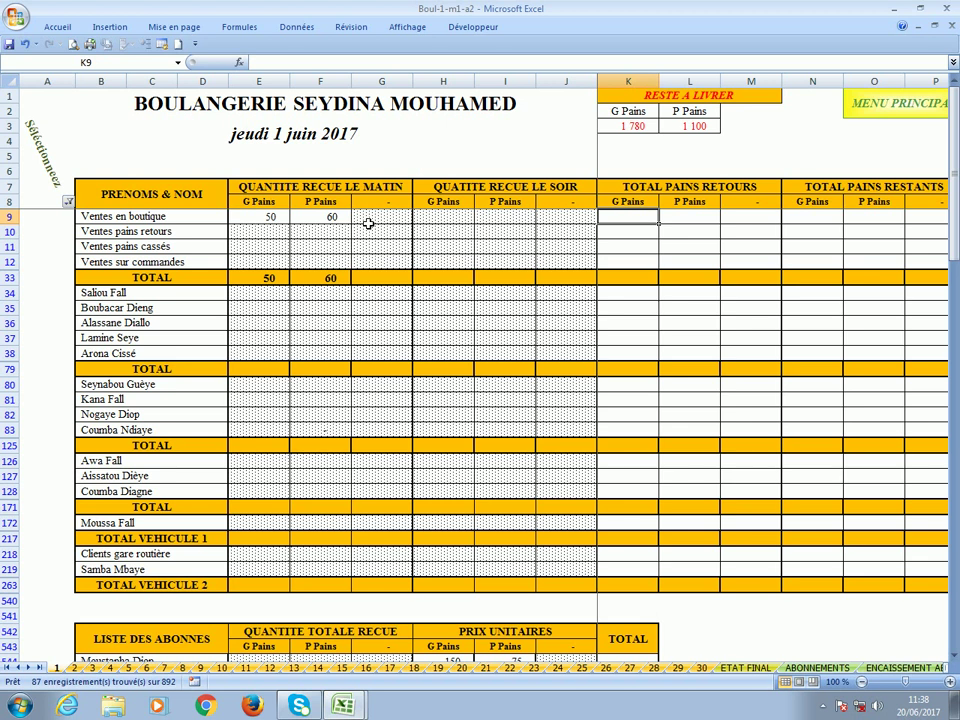
pyautogui.press('Right')
pyautogui.press('Right')
pyautogui.press('Right')
pyautogui.press('Right')
pyautogui.press('Right')
pyautogui.press('Right')
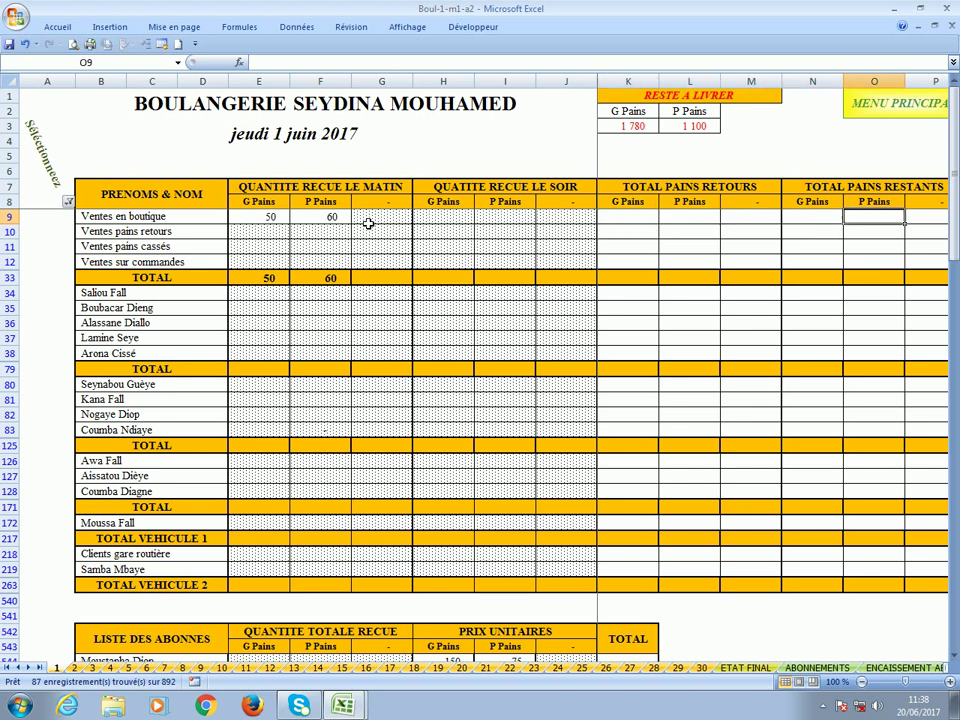
pyautogui.press('Right')
pyautogui.press('Right')
pyautogui.press('Right')
pyautogui.press('Right')
pyautogui.press('Right')
pyautogui.press('Right')
pyautogui.press('Right')
pyautogui.press('Right')
pyautogui.press('Right')
pyautogui.press('Right')
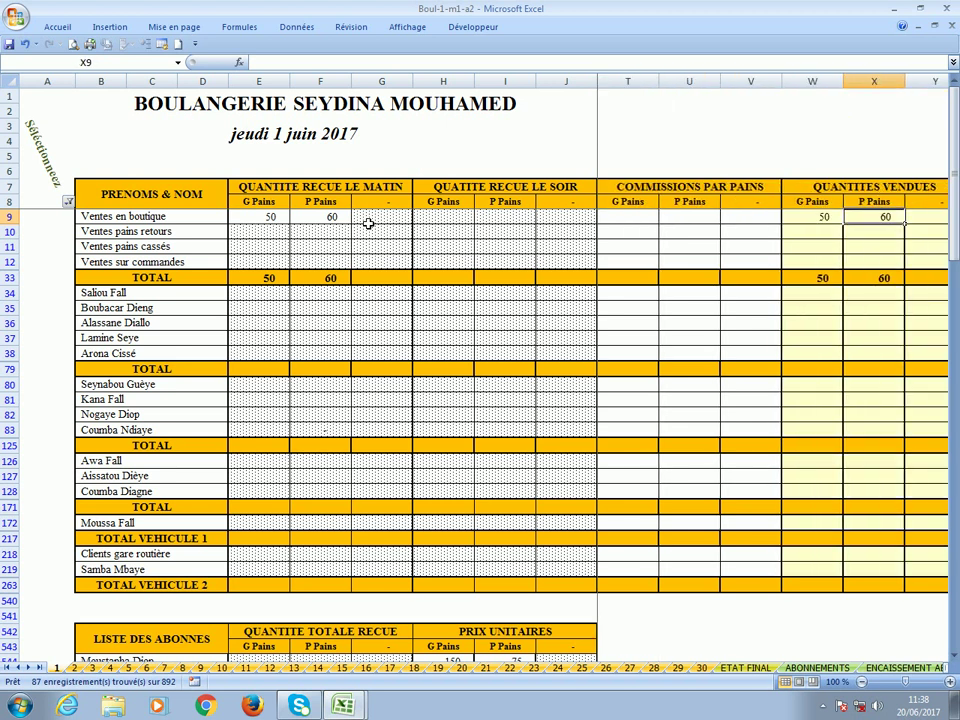
pyautogui.press('Right')
pyautogui.press('Right')
pyautogui.press('Right')
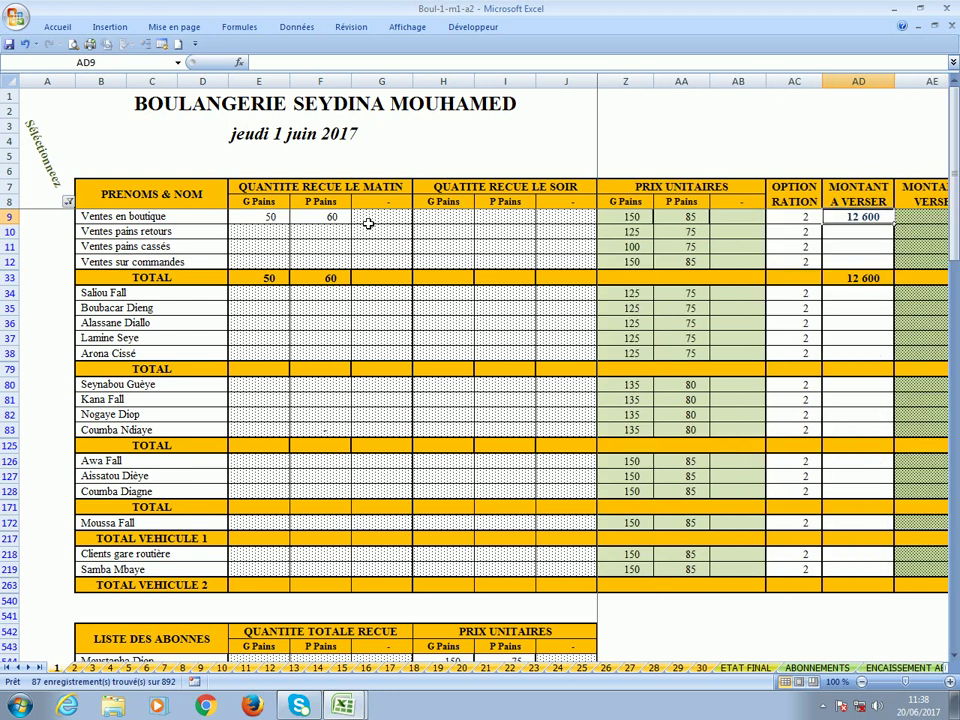
pyautogui.press('Right')
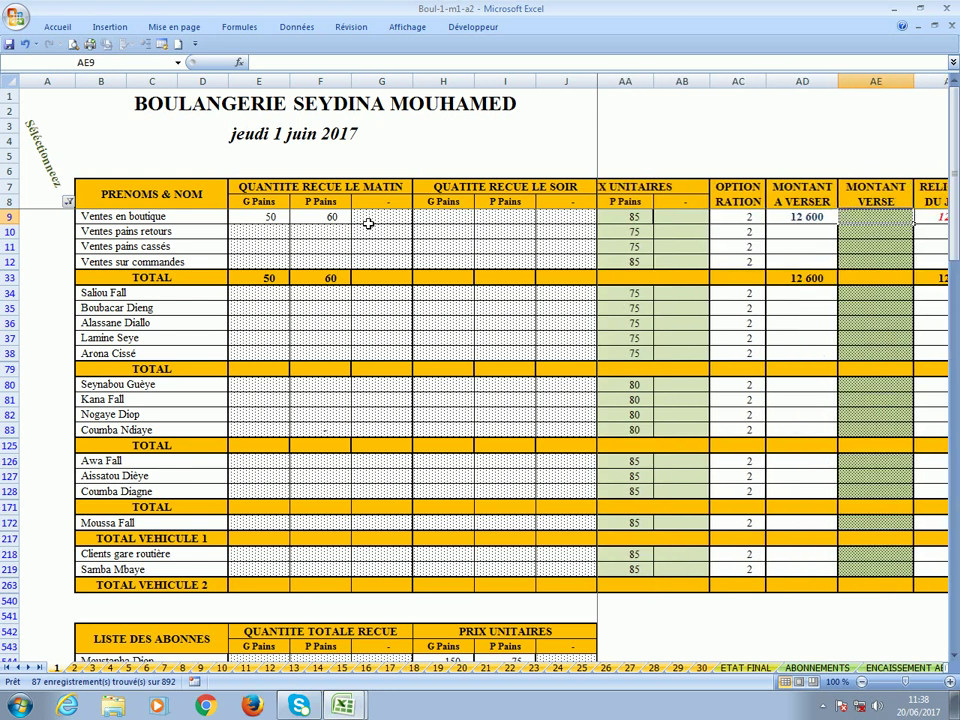
pyautogui.press('Left')
pyautogui.press('Left')
pyautogui.press('Left')
pyautogui.press('Left')
pyautogui.press('Left')
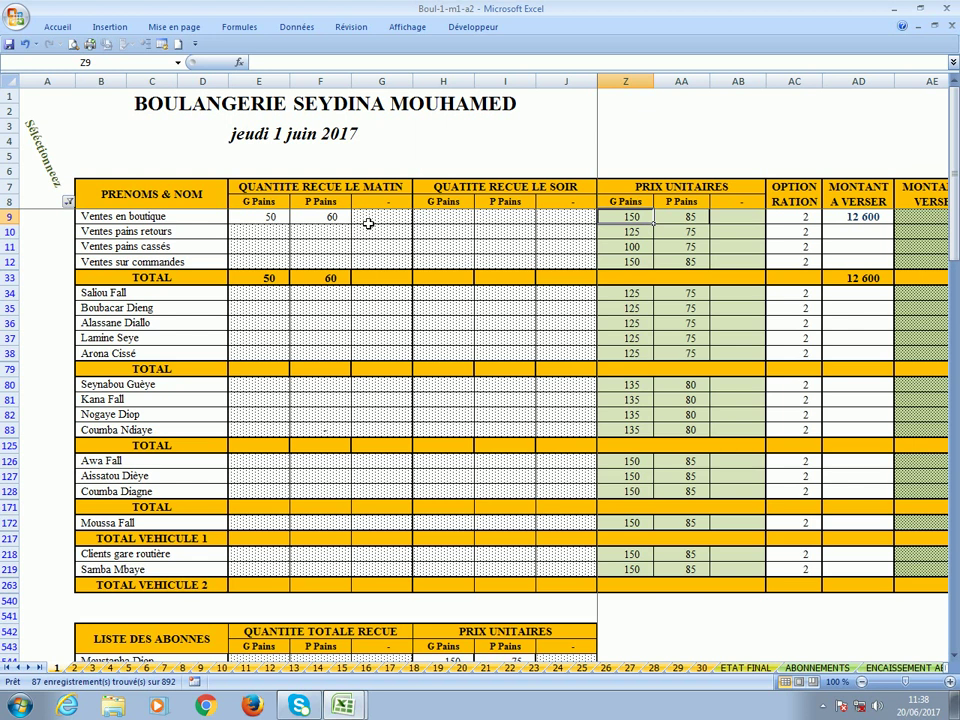
pyautogui.press('Right')
pyautogui.press('Right')
pyautogui.press('Right')
pyautogui.press('Right')
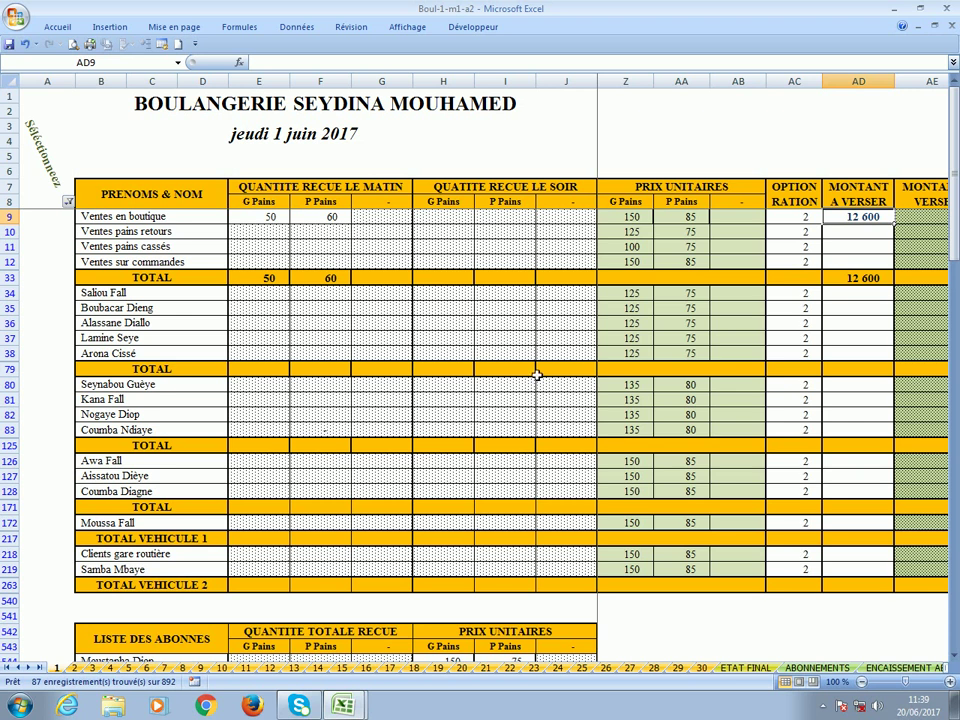
pyautogui.click(569, 293)
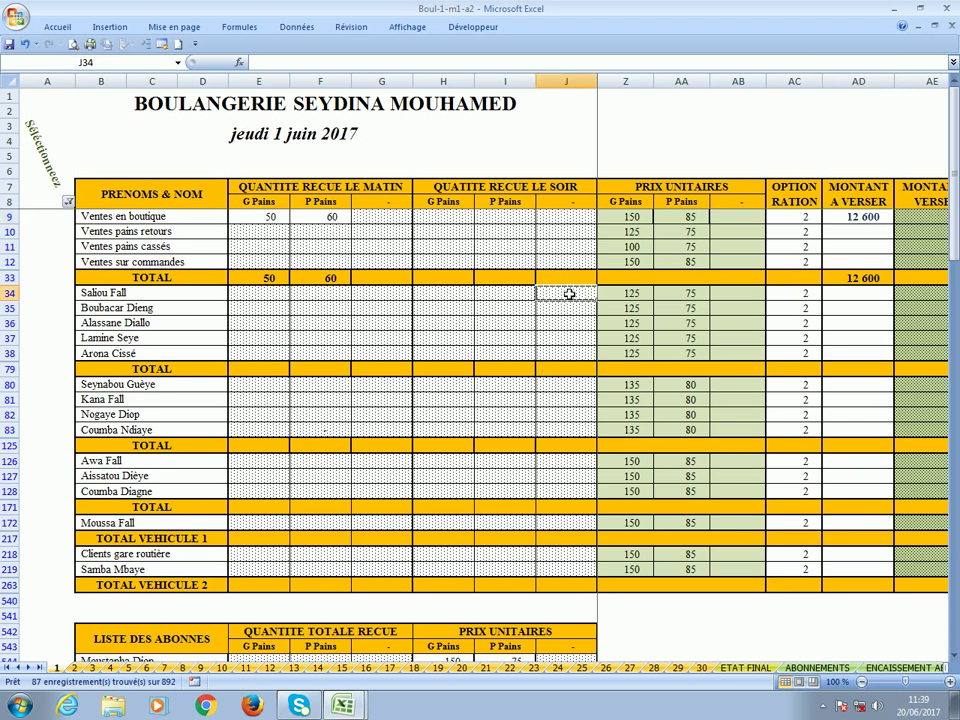
pyautogui.press('Right')
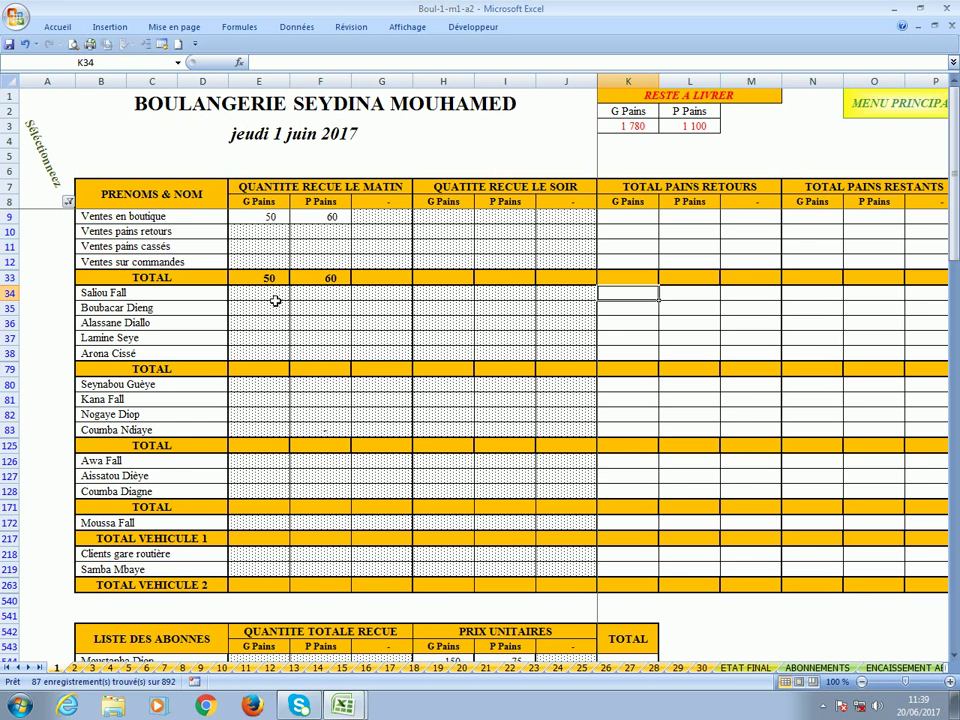
# Enter 250 large and 160 small morning loaves in E34 and F34 for the first deliverer.
pyautogui.click(274, 299)
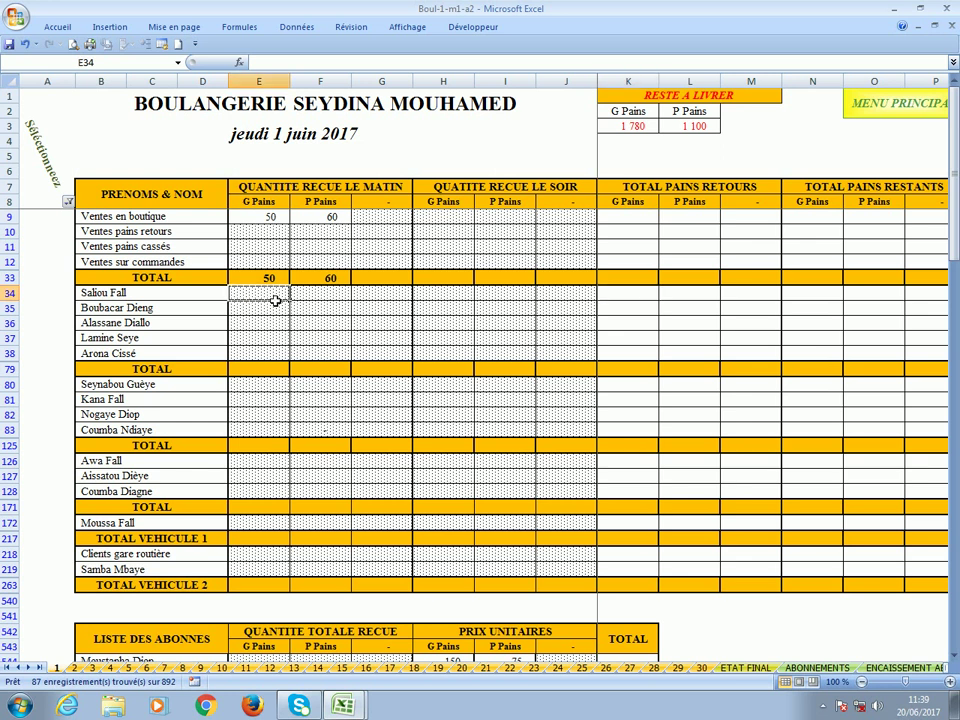
pyautogui.write('250')
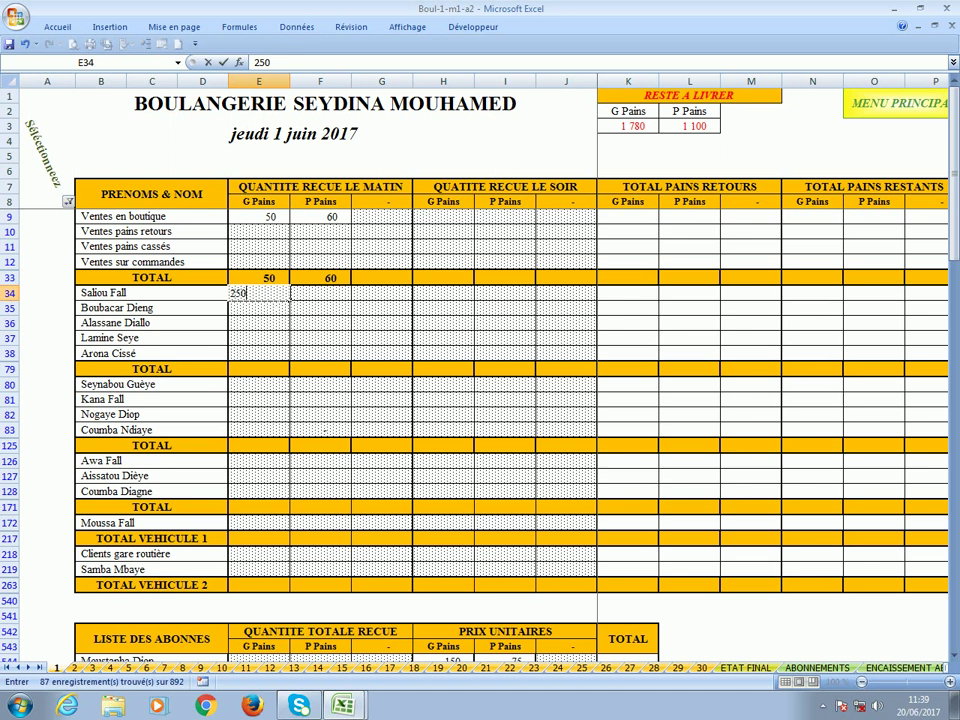
pyautogui.press('Tab')
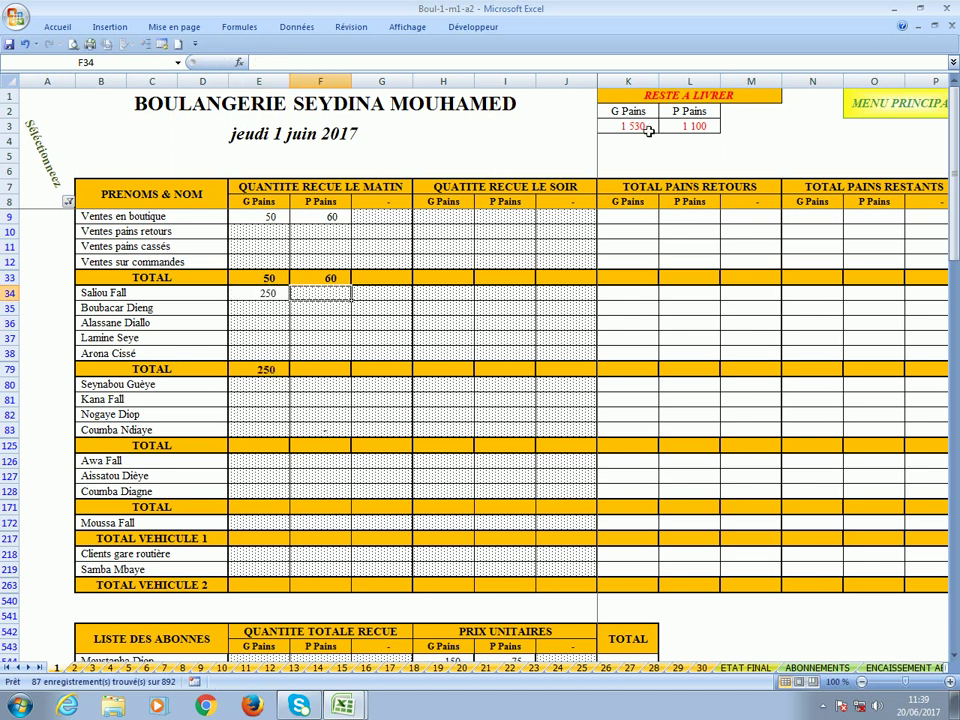
pyautogui.write('1')
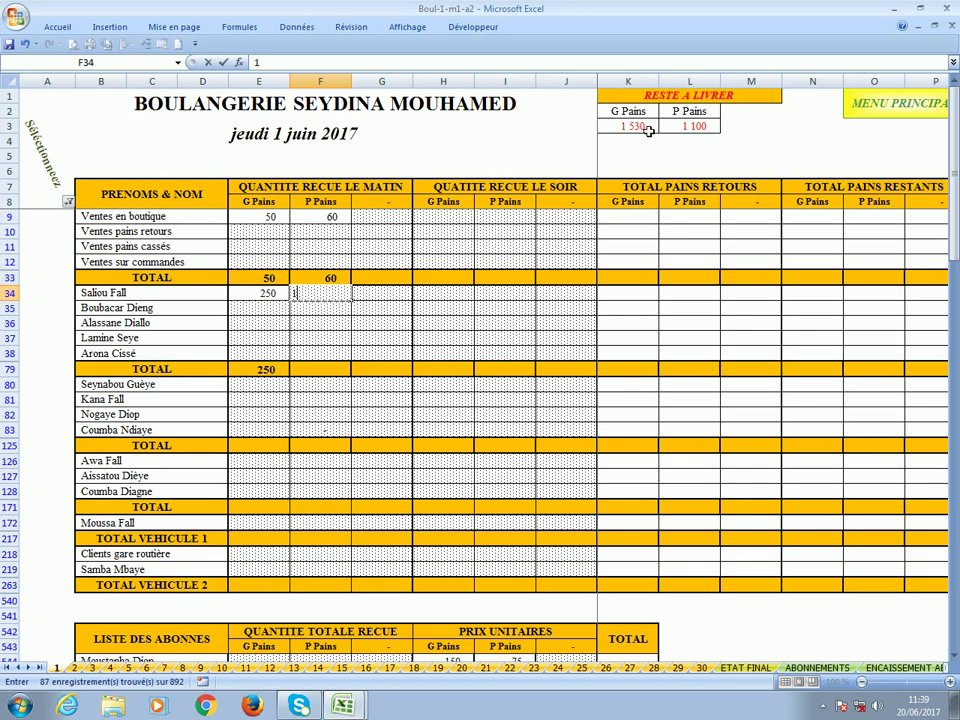
pyautogui.write('60')
pyautogui.press('Tab')
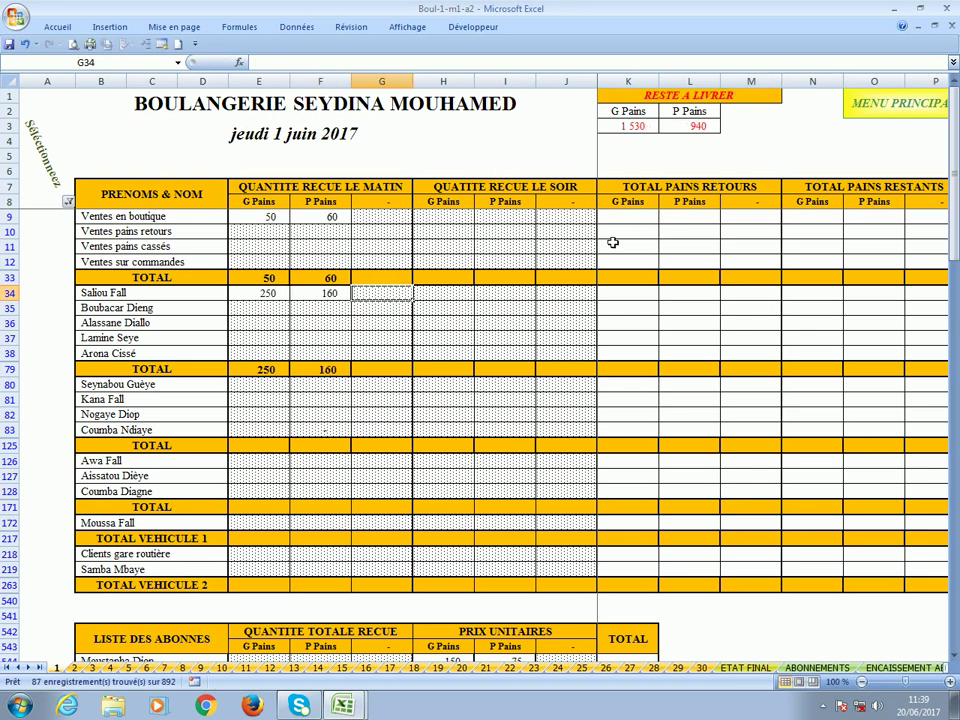
pyautogui.press('Right')
pyautogui.press('Right')
pyautogui.press('Right')
pyautogui.press('Right')
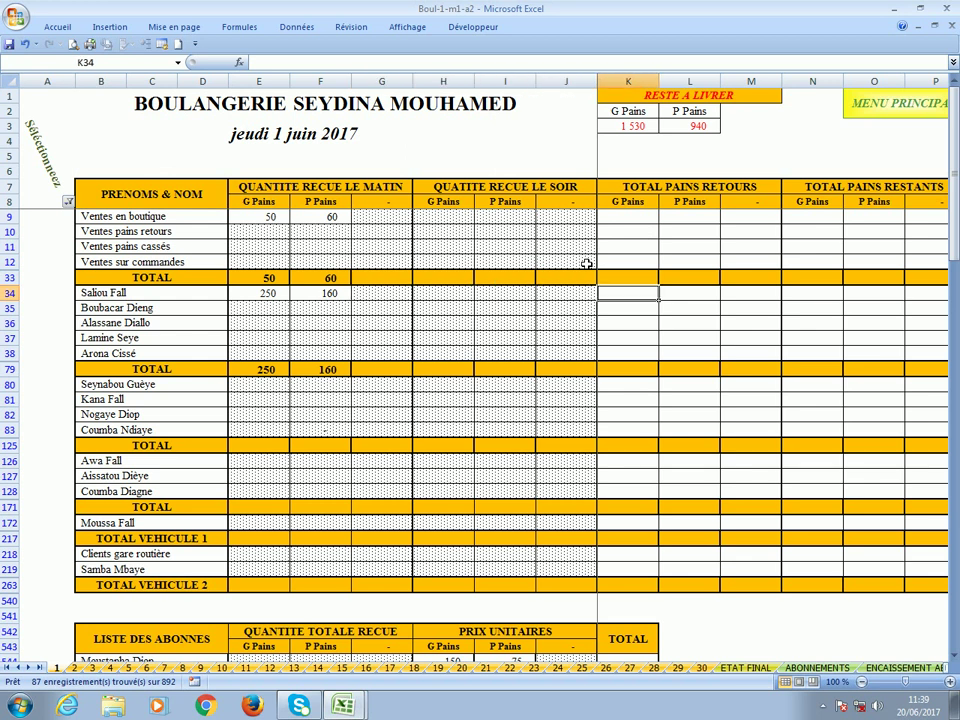
# Record row 34's returns of 10 large and 5 small loaves and 14 large remaining.
pyautogui.write('10')
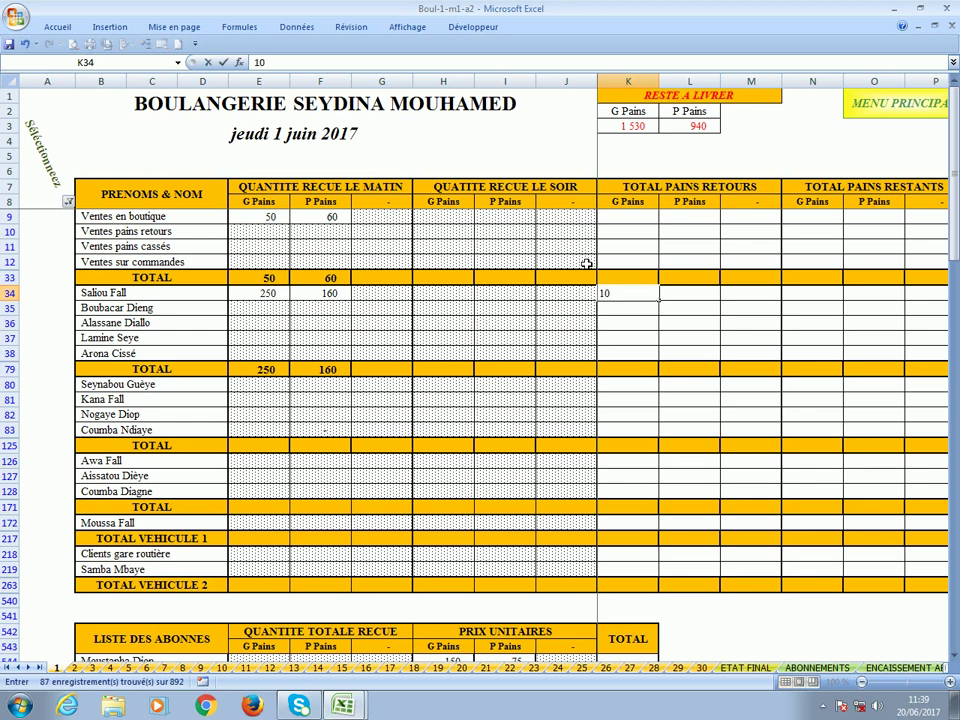
pyautogui.press('Right')
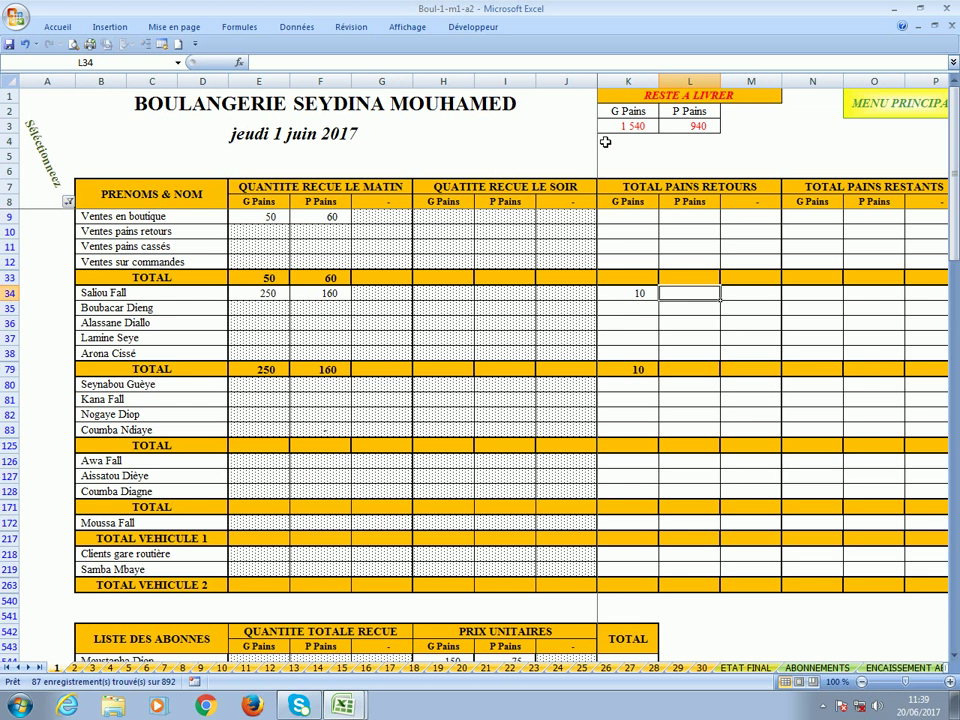
pyautogui.write('5')
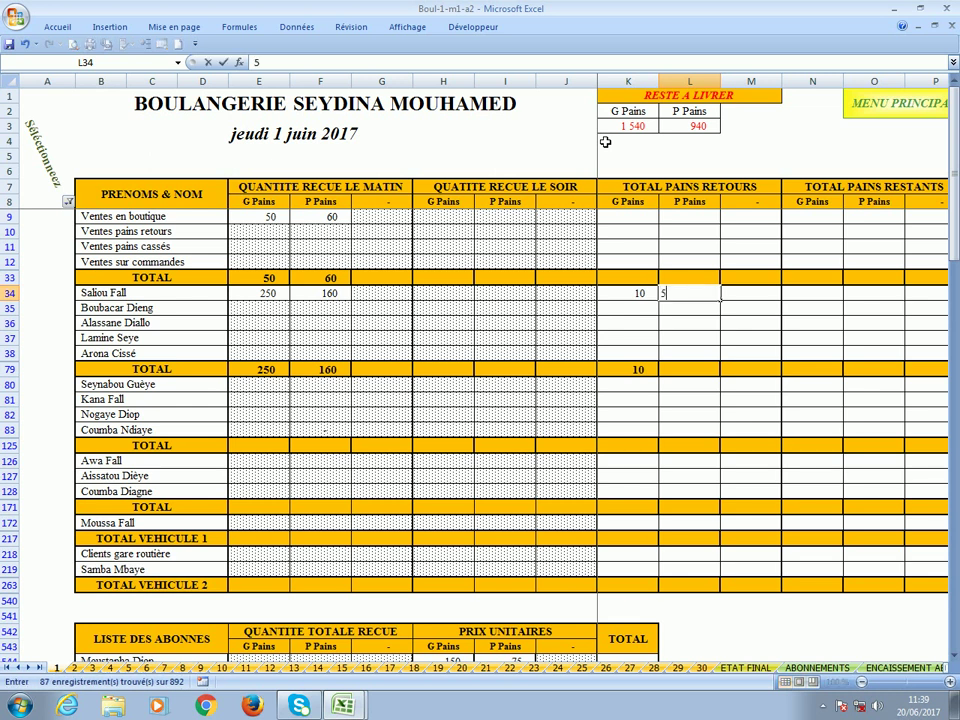
pyautogui.press('Right')
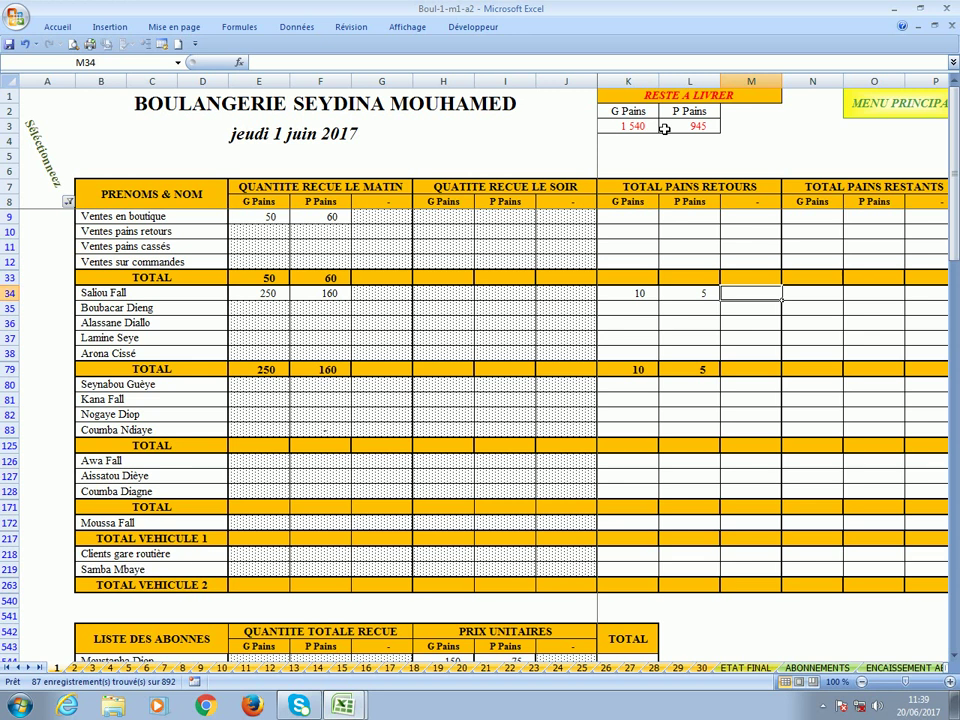
pyautogui.press('Right')
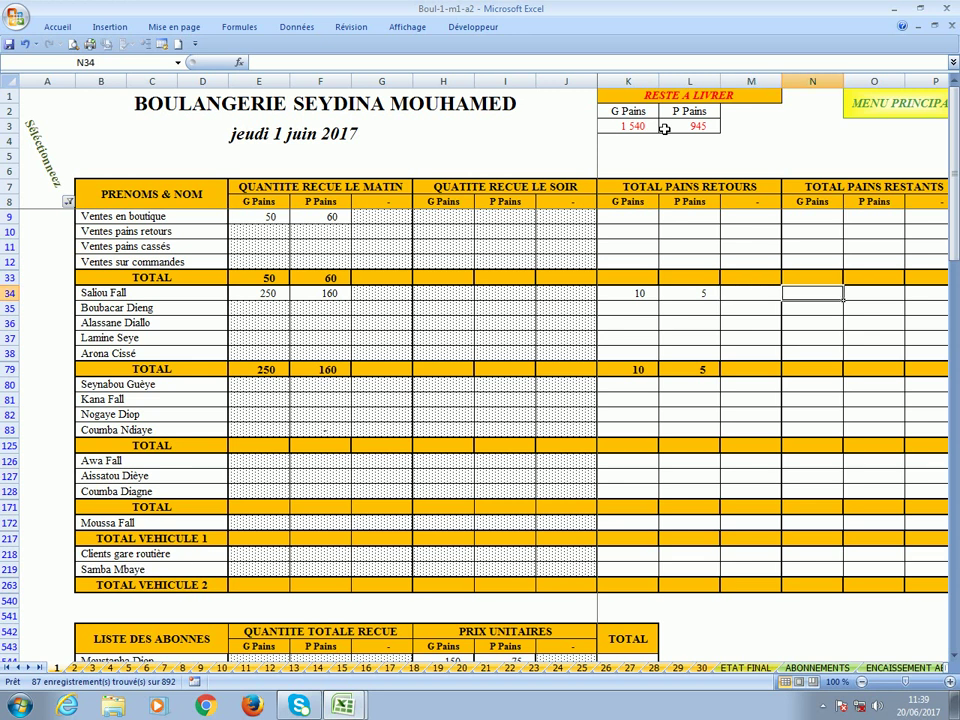
pyautogui.write('14')
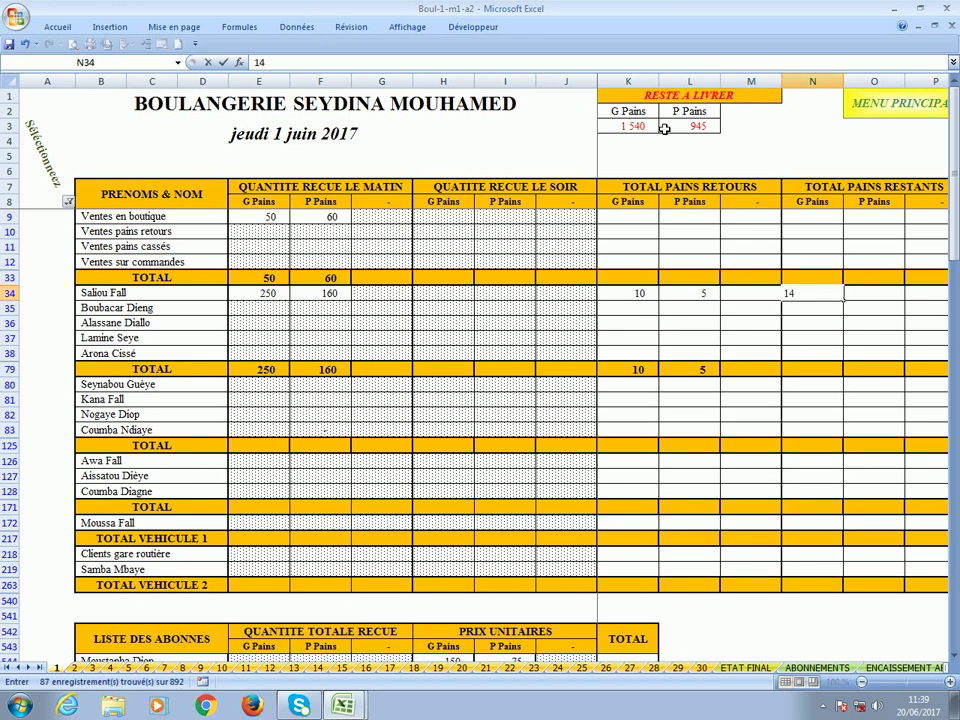
pyautogui.press('Right')
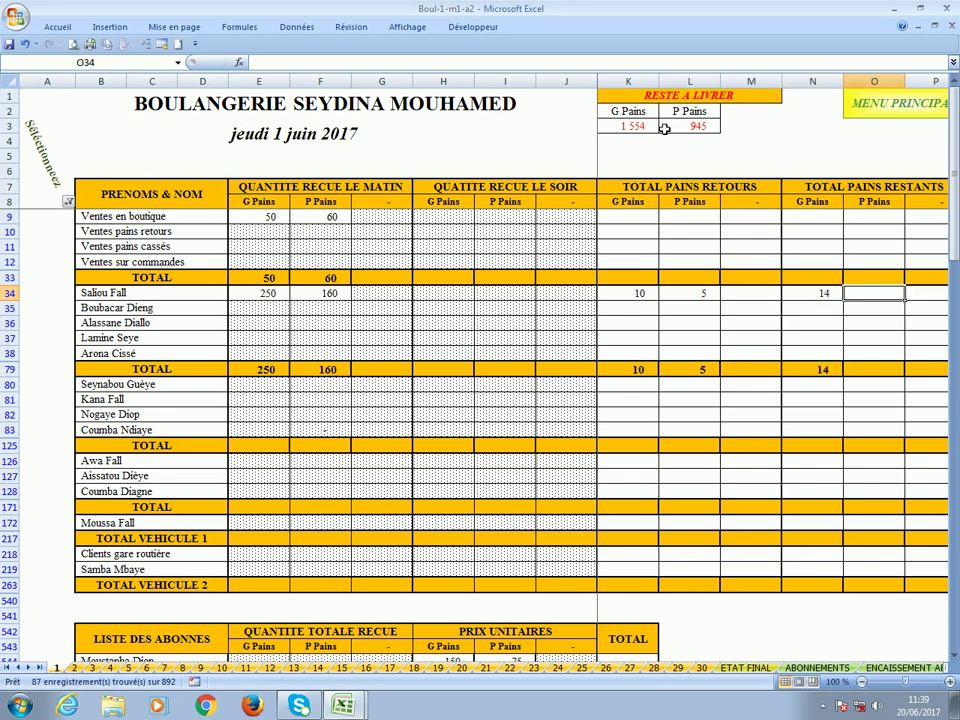
# Enter row 34's rations of 5 large and 1 small loaf, then go to row 35's returns.
pyautogui.press('Right')
pyautogui.press('Right')
pyautogui.press('Right')
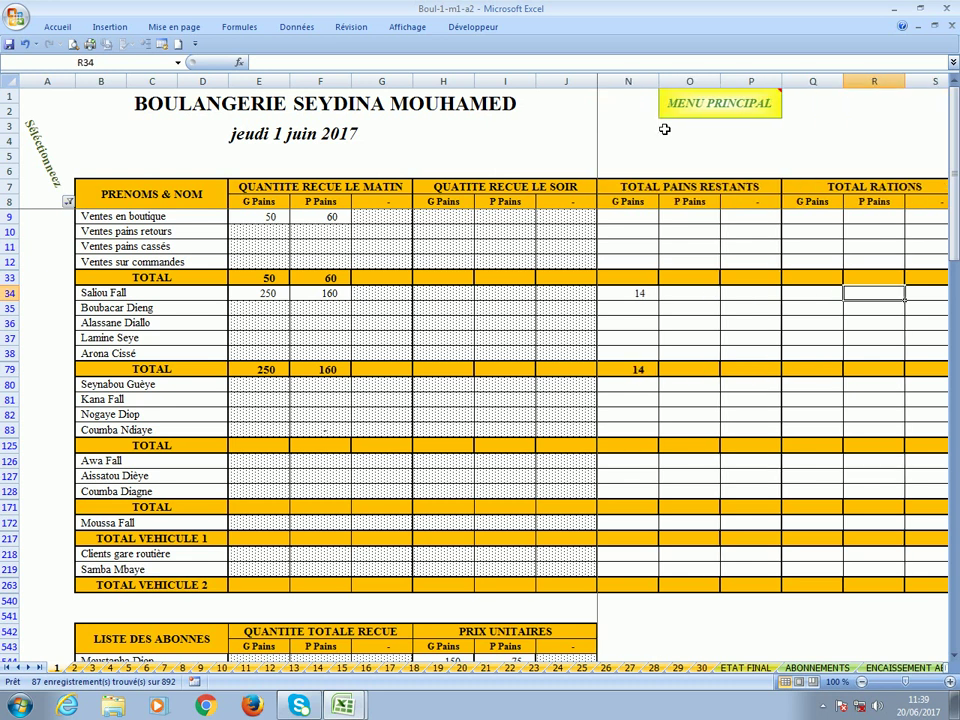
pyautogui.press('Left')
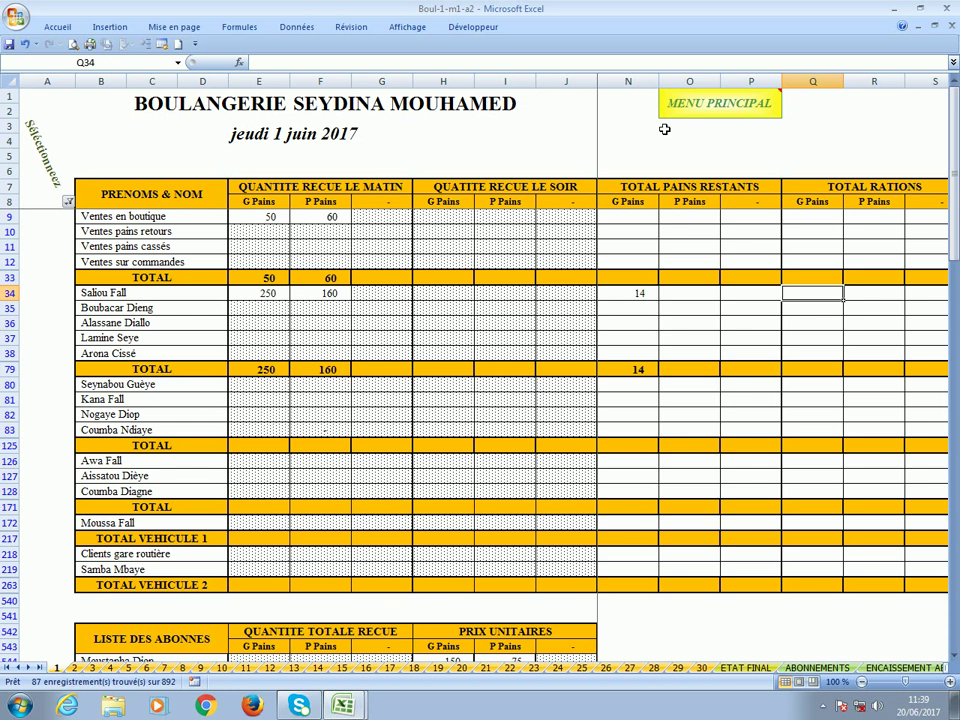
pyautogui.write('5')
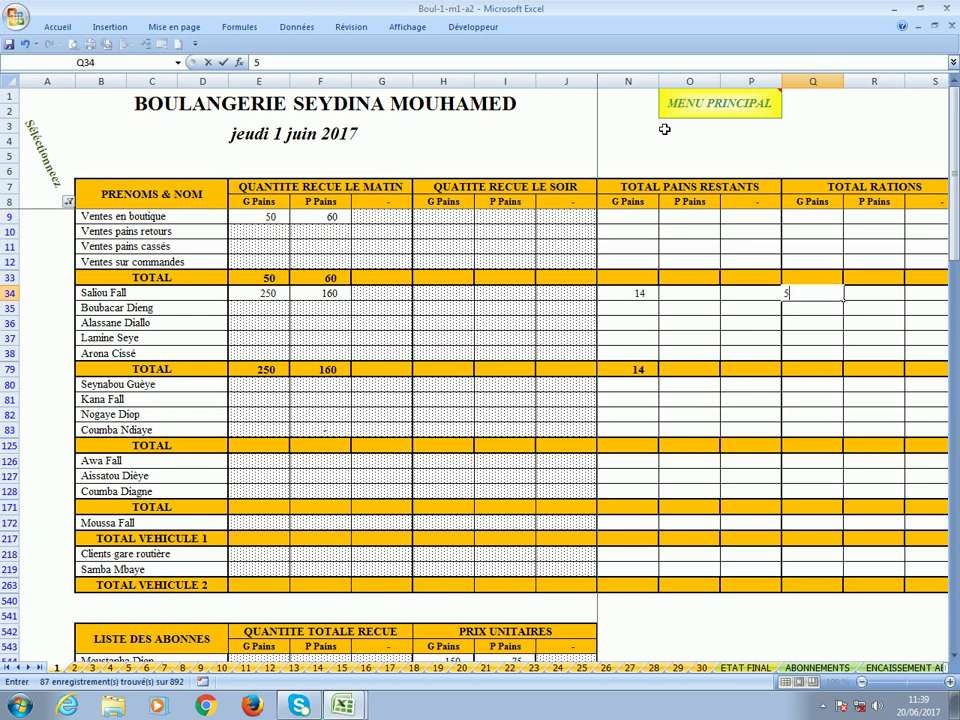
pyautogui.press('Right')
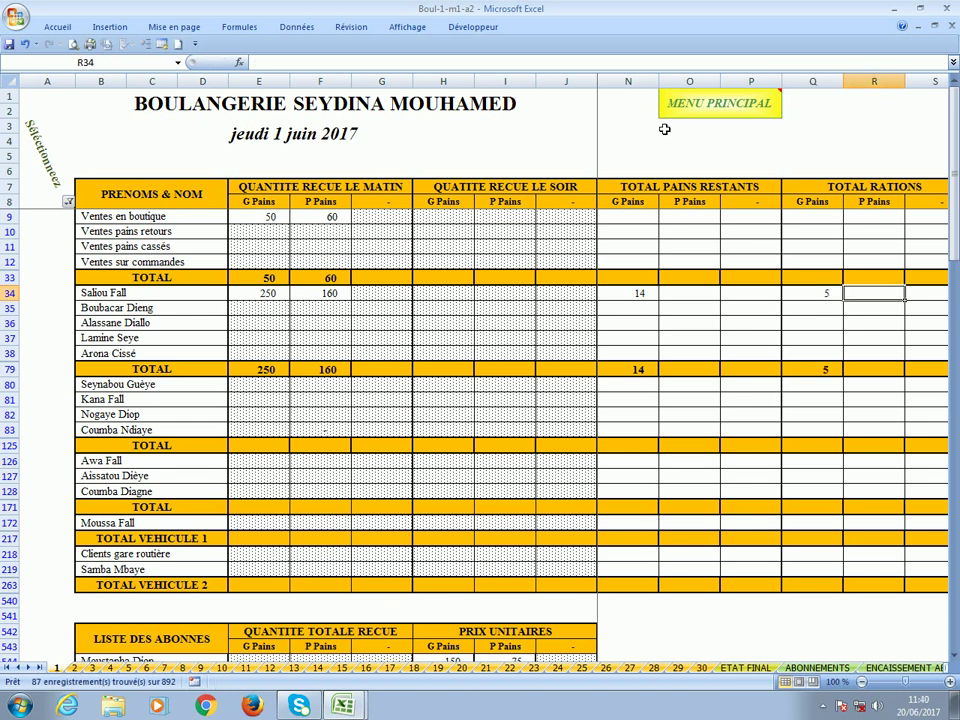
pyautogui.write('1')
pyautogui.press('Right')
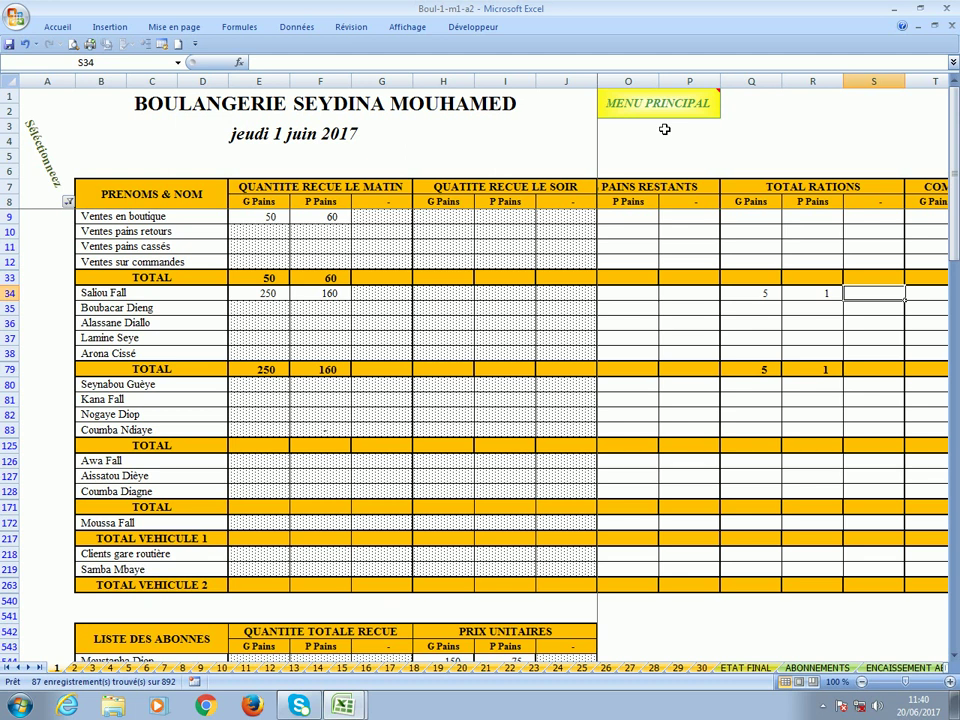
pyautogui.press('Right')
pyautogui.press('Right')
pyautogui.press('Right')
pyautogui.press('Right')
pyautogui.press('Right')
pyautogui.press('Right')
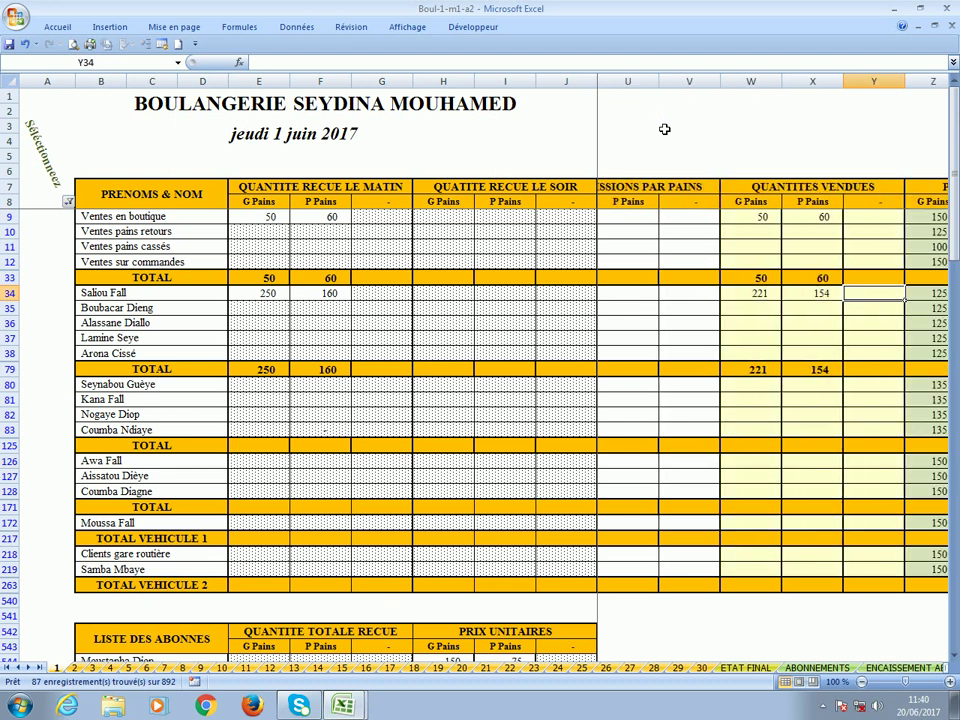
pyautogui.press('Right')
pyautogui.press('Right')
pyautogui.press('Right')
pyautogui.press('Right')
pyautogui.press('Right')
pyautogui.press('Right')
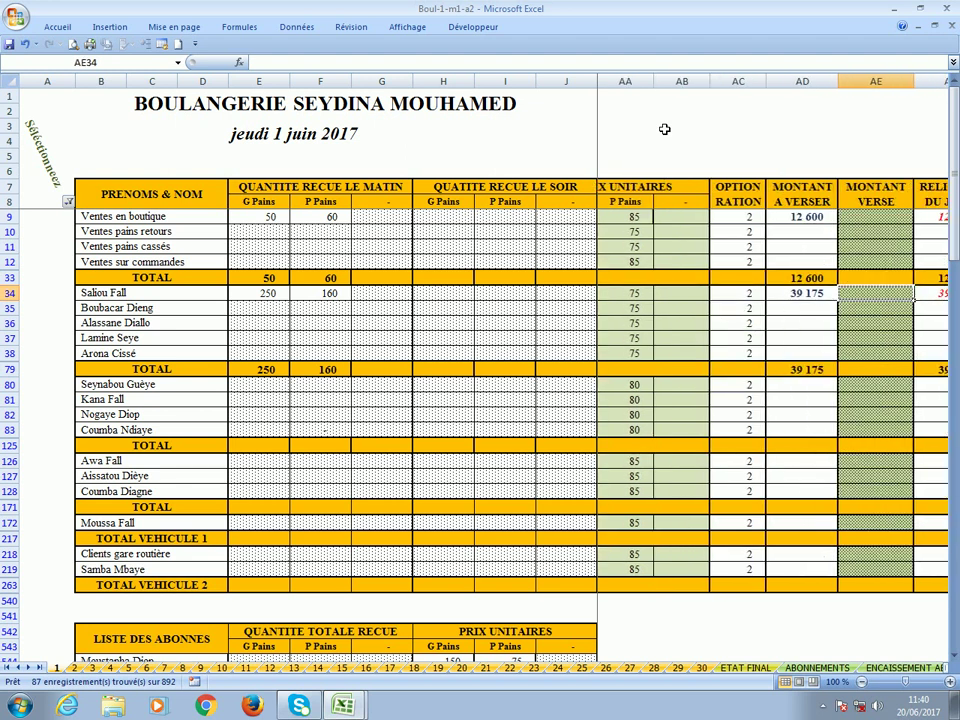
pyautogui.click(255, 314)
pyautogui.click(578, 310)
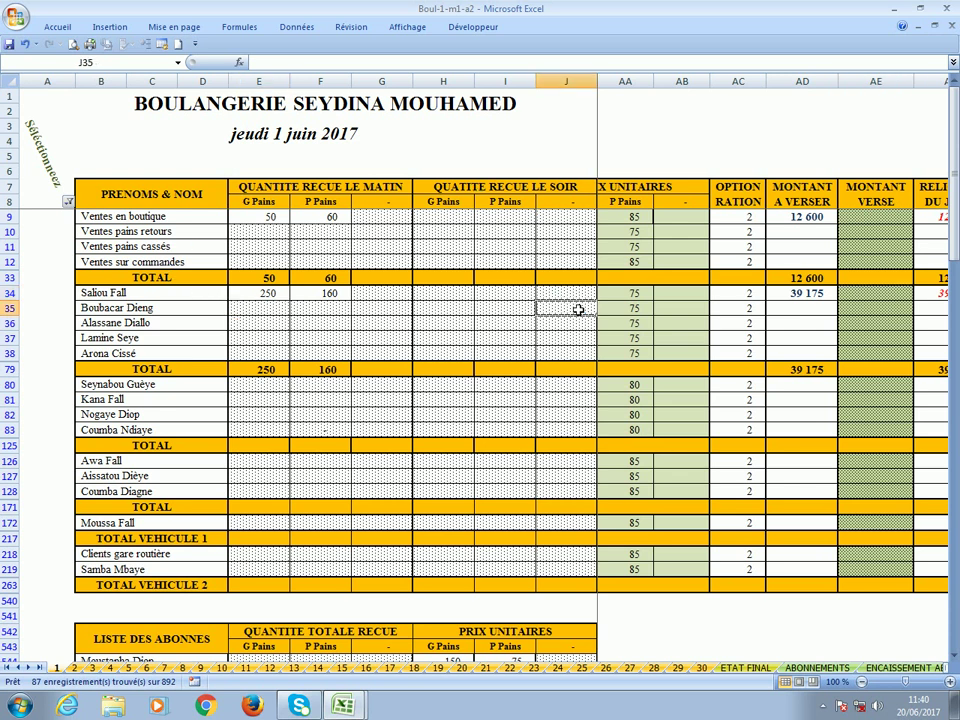
pyautogui.press('Right')
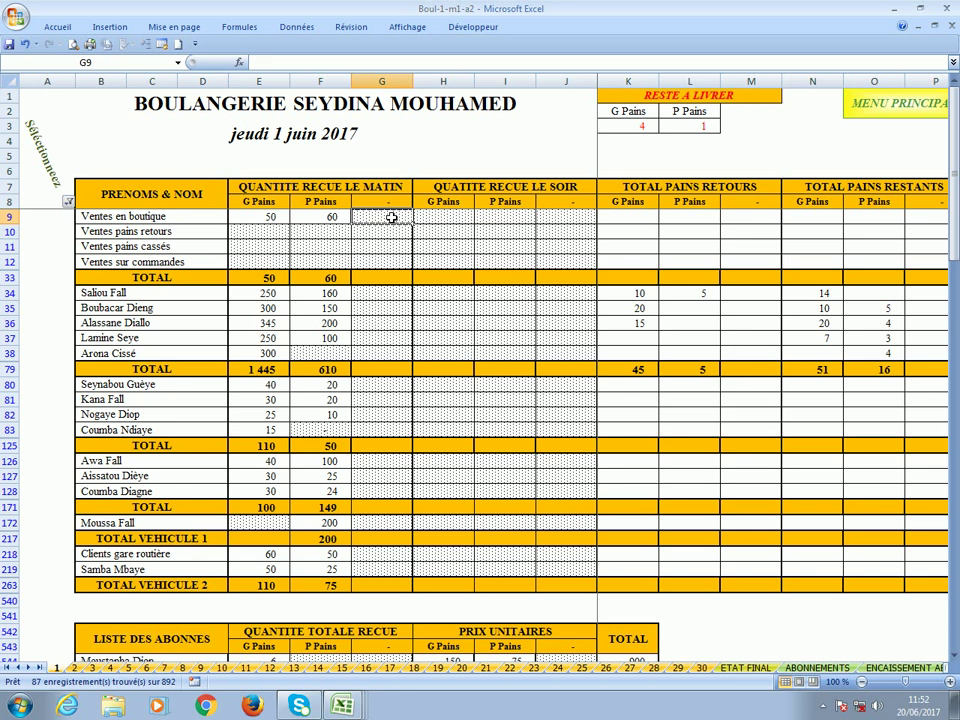
# Move along row 9 past returns, rations and balances to the MONTANT VERSE cell AE9.
pyautogui.press('Right')
pyautogui.press('Right')
pyautogui.press('Right')
pyautogui.press('Right')
pyautogui.press('Right')
pyautogui.press('Right')
pyautogui.press('Right')
pyautogui.press('Right')
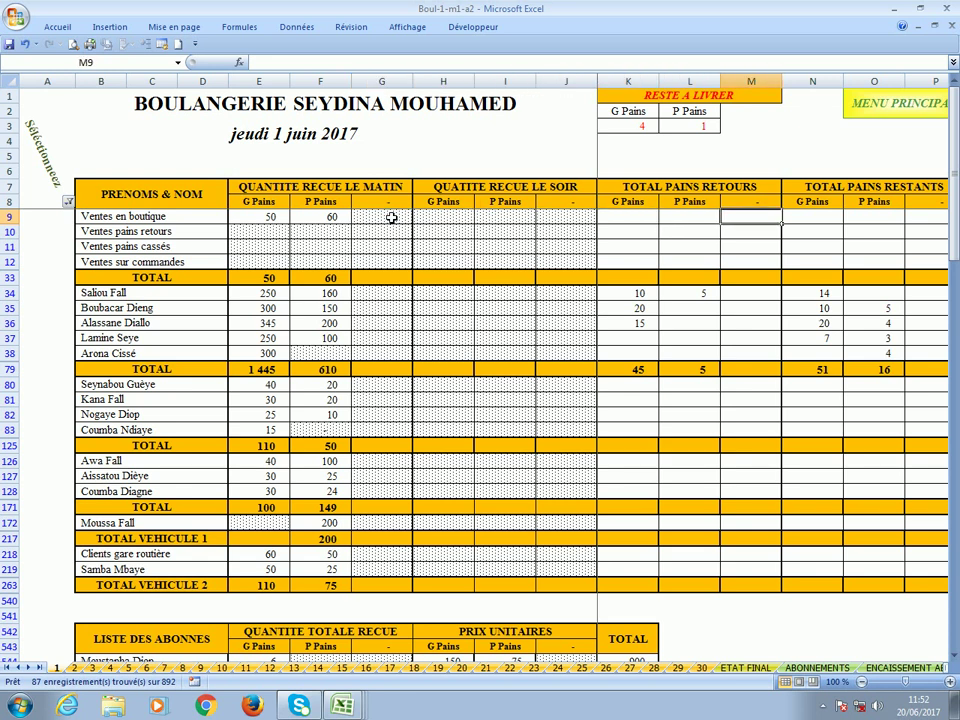
pyautogui.press('Right')
pyautogui.press('Right')
pyautogui.press('Right')
pyautogui.press('Right')
pyautogui.press('Right')
pyautogui.press('Right')
pyautogui.press('Right')
pyautogui.press('Right')
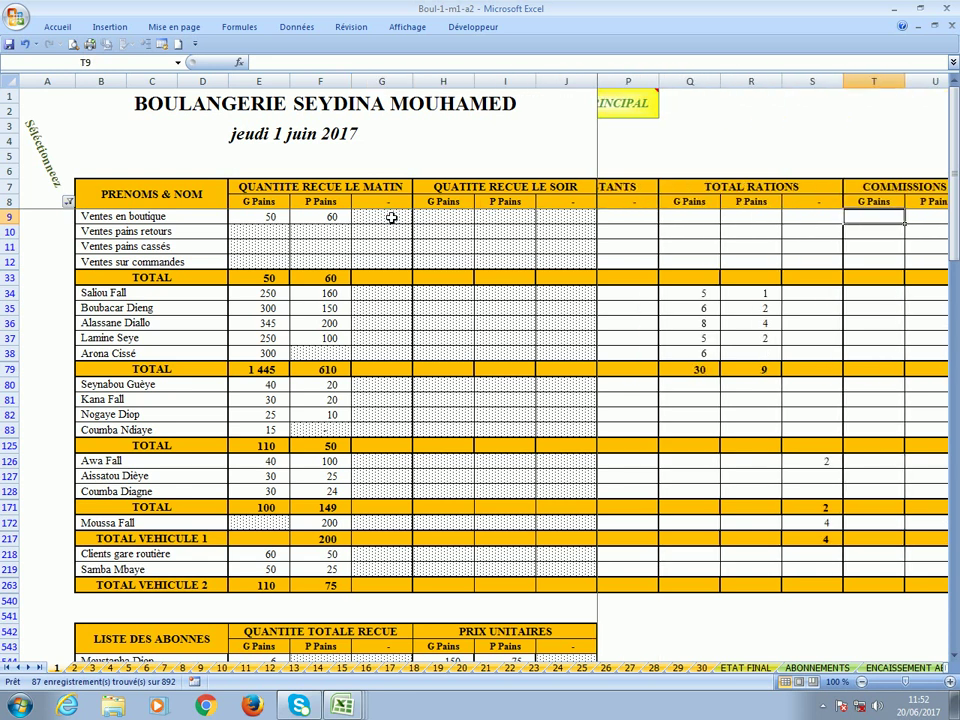
pyautogui.press('Right')
pyautogui.press('Right')
pyautogui.press('Right')
pyautogui.press('Right')
pyautogui.press('Right')
pyautogui.press('Right')
pyautogui.press('Right')
pyautogui.press('Right')
pyautogui.press('Right')
pyautogui.press('Right')
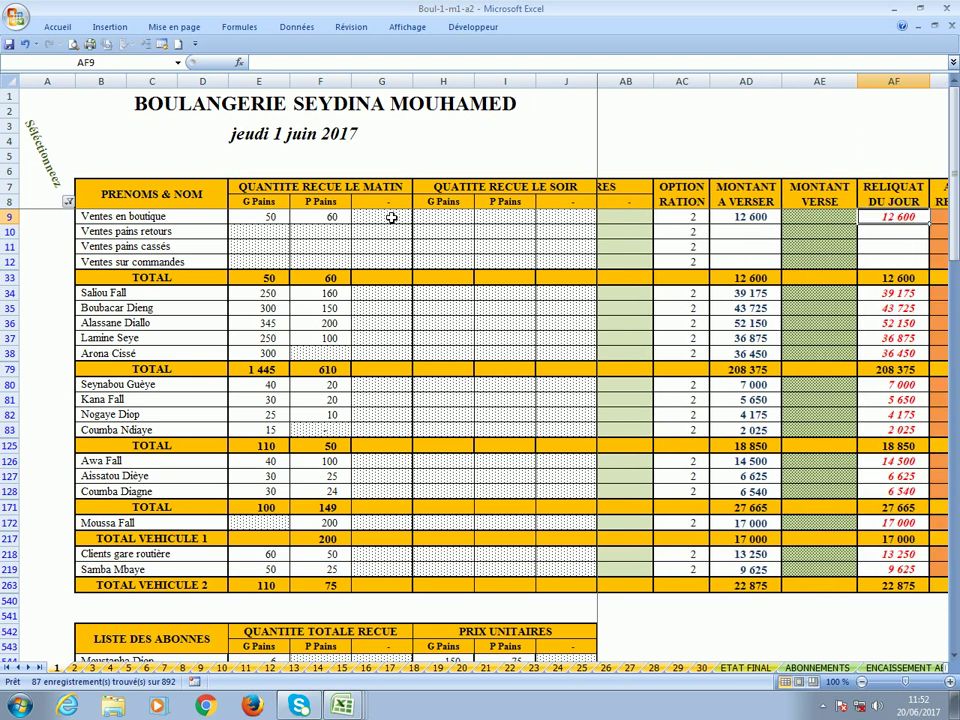
pyautogui.press('Right')
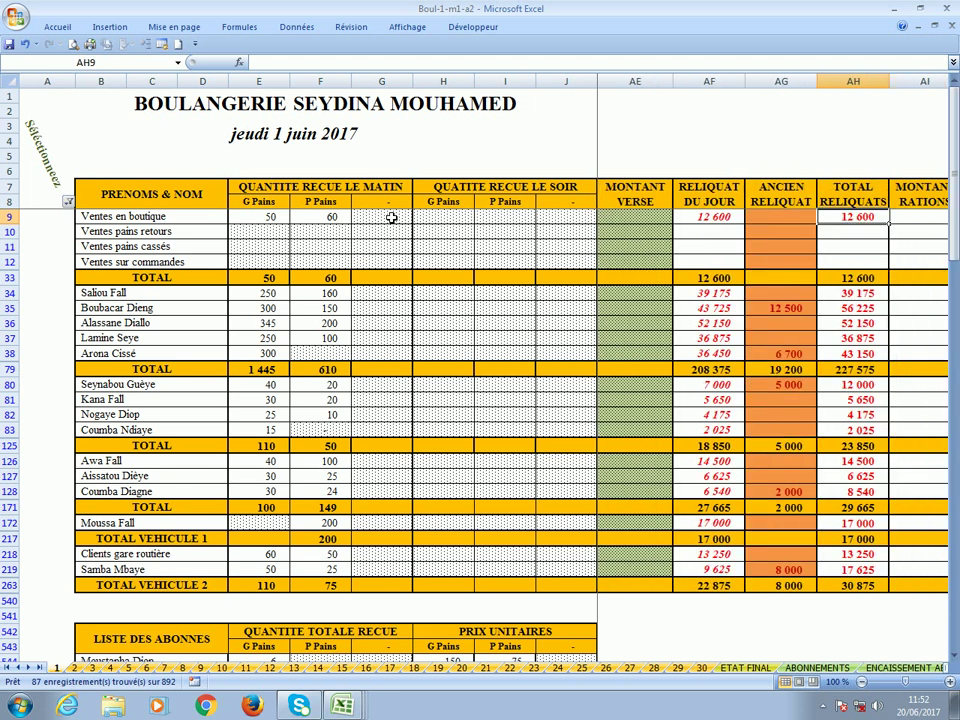
pyautogui.press('Left')
pyautogui.press('Left')
pyautogui.press('Left')
pyautogui.press('Left')
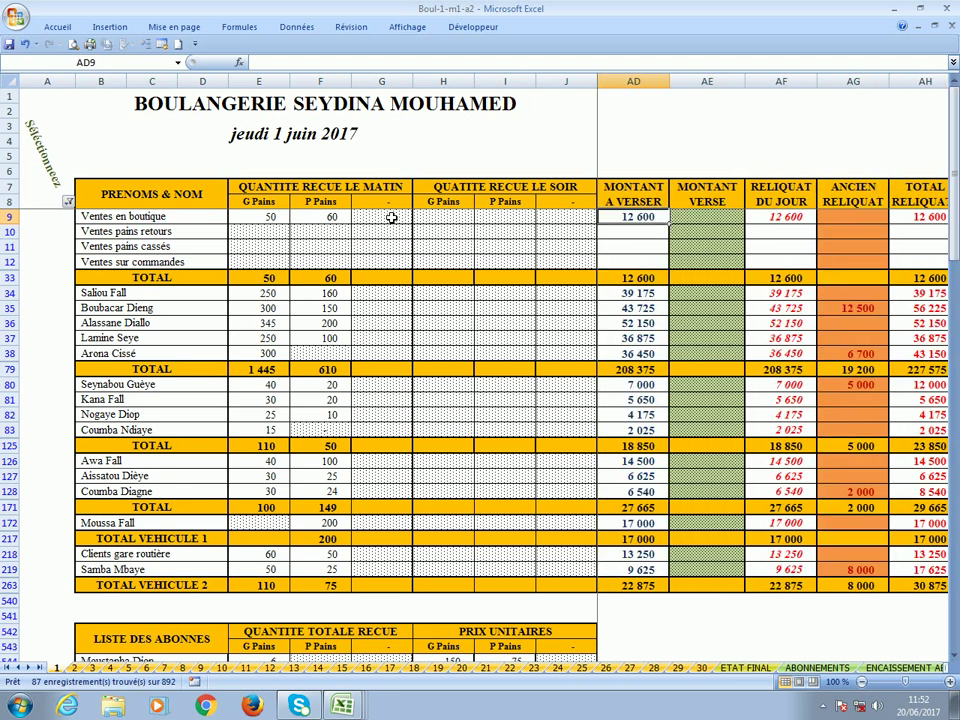
pyautogui.press('Right')
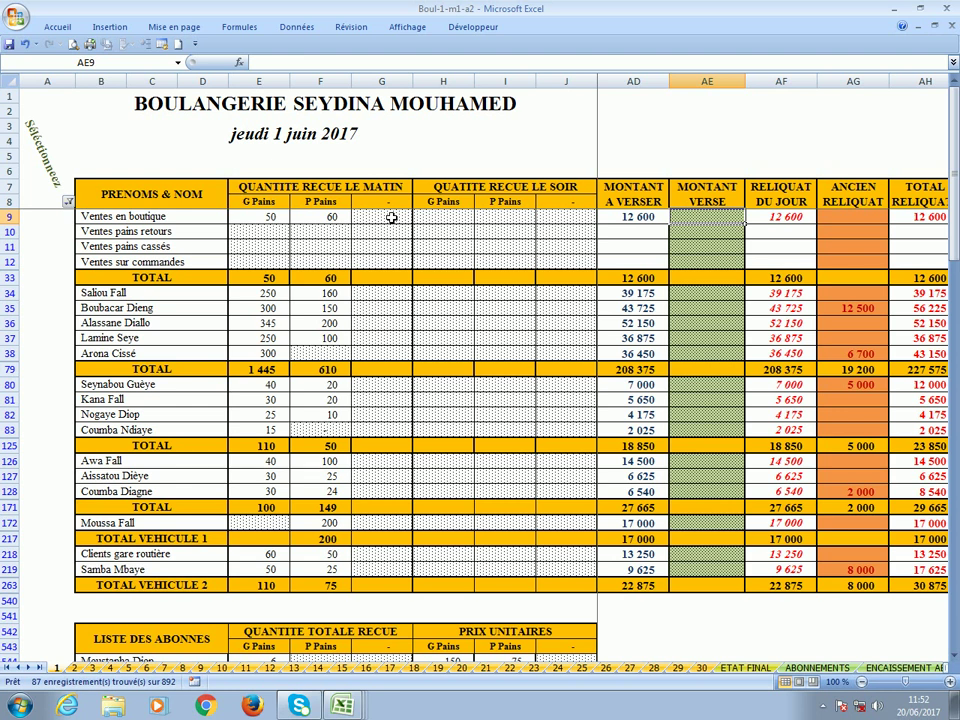
# Enter amounts paid of 12 600 for the shop and 39 200 for row 34, checking its balances.
pyautogui.write('12')
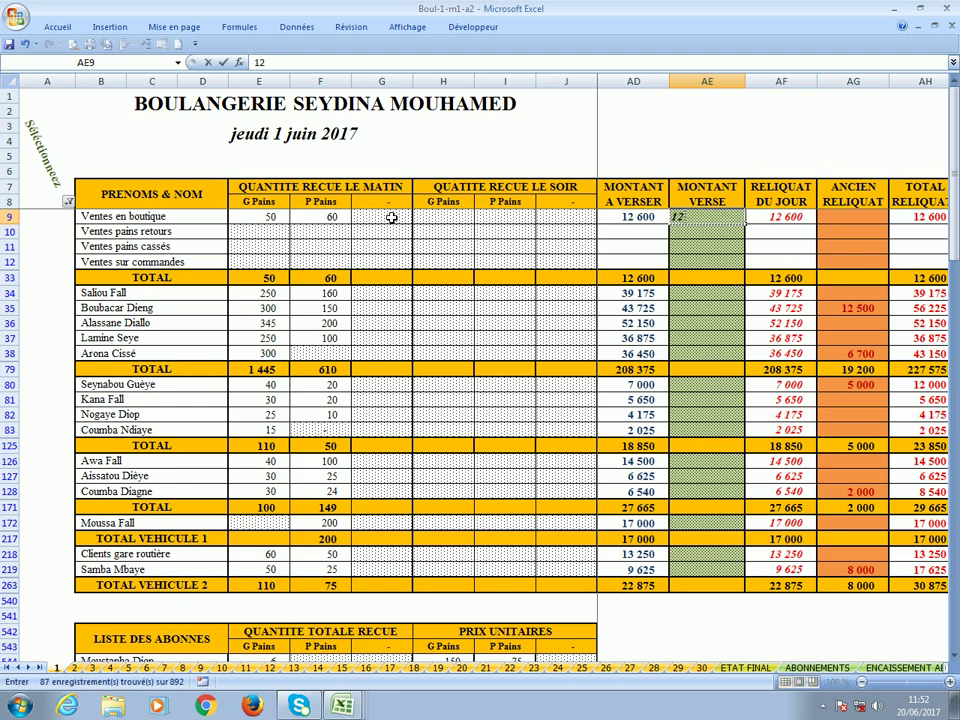
pyautogui.write('600')
pyautogui.click(699, 294)
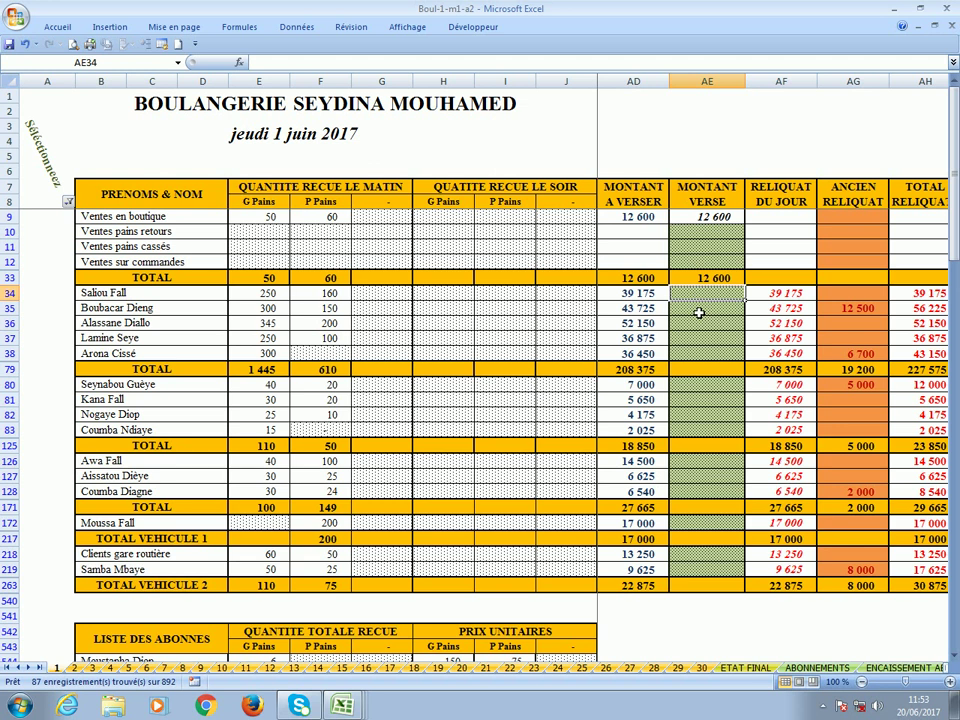
pyautogui.write('39200')
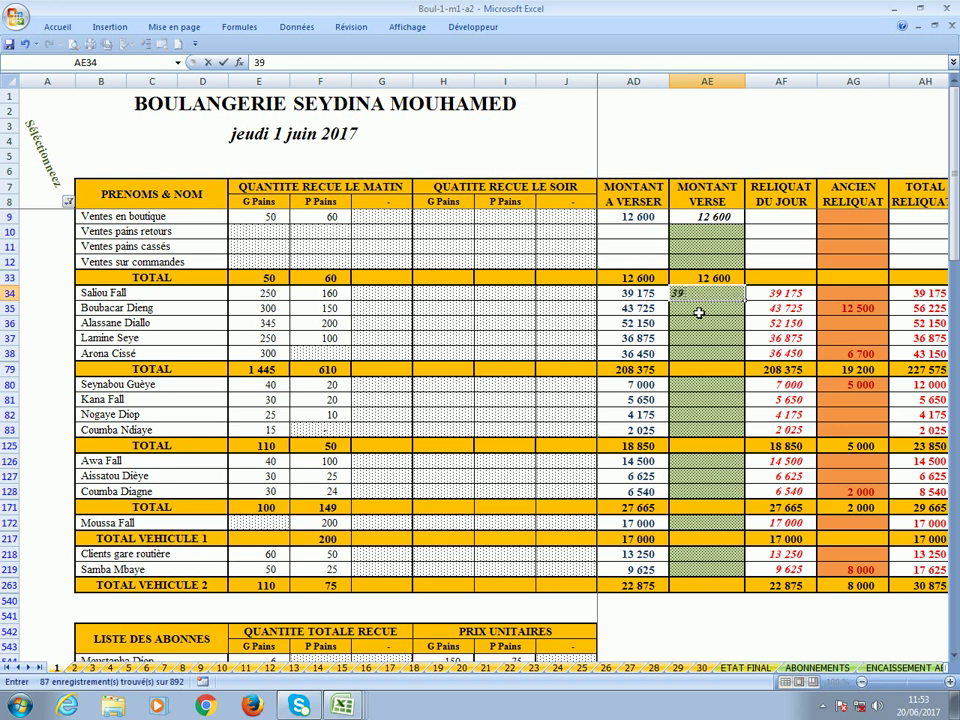
pyautogui.hotkey('ctrl', 'Return')
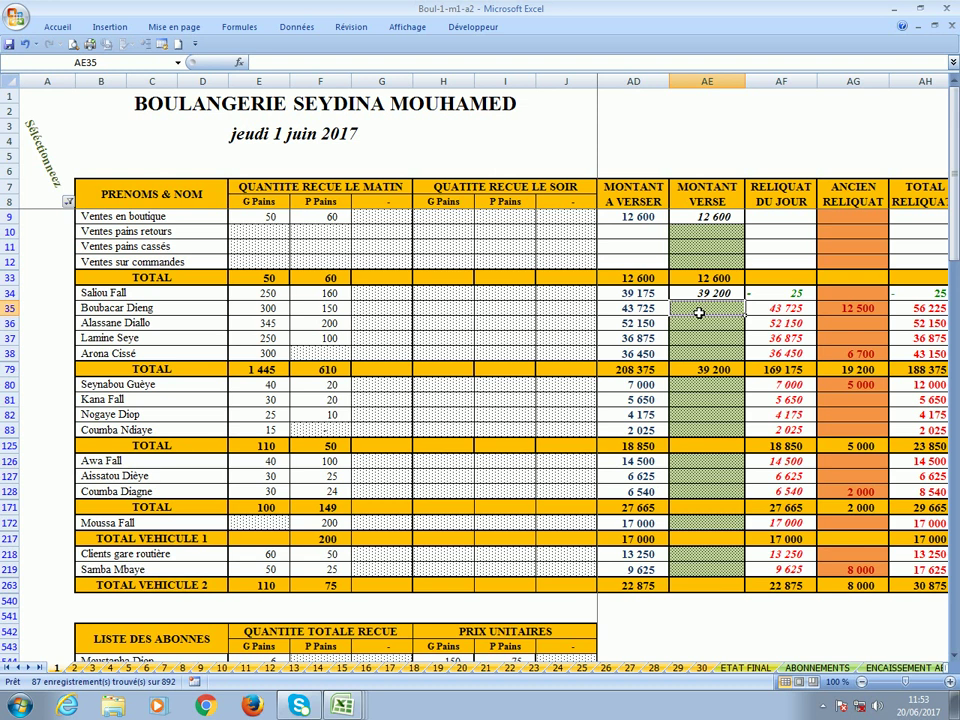
pyautogui.click(787, 299)
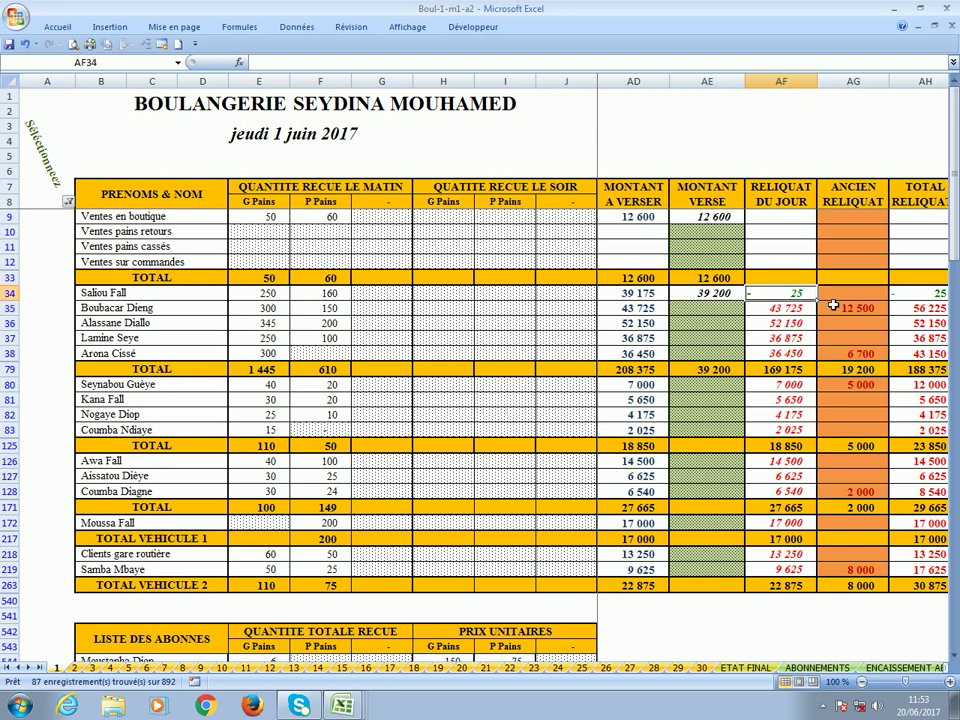
pyautogui.click(924, 297)
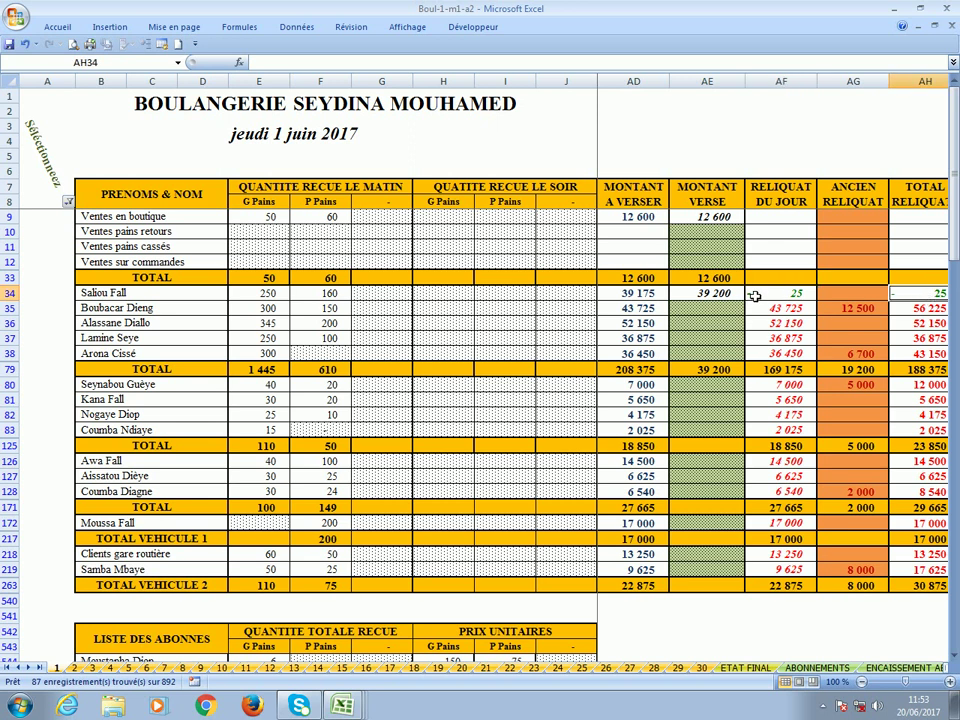
# Record 55 000 as row 35's amount paid in AE35 and check its updated total balance of 1 225.
pyautogui.click(704, 311)
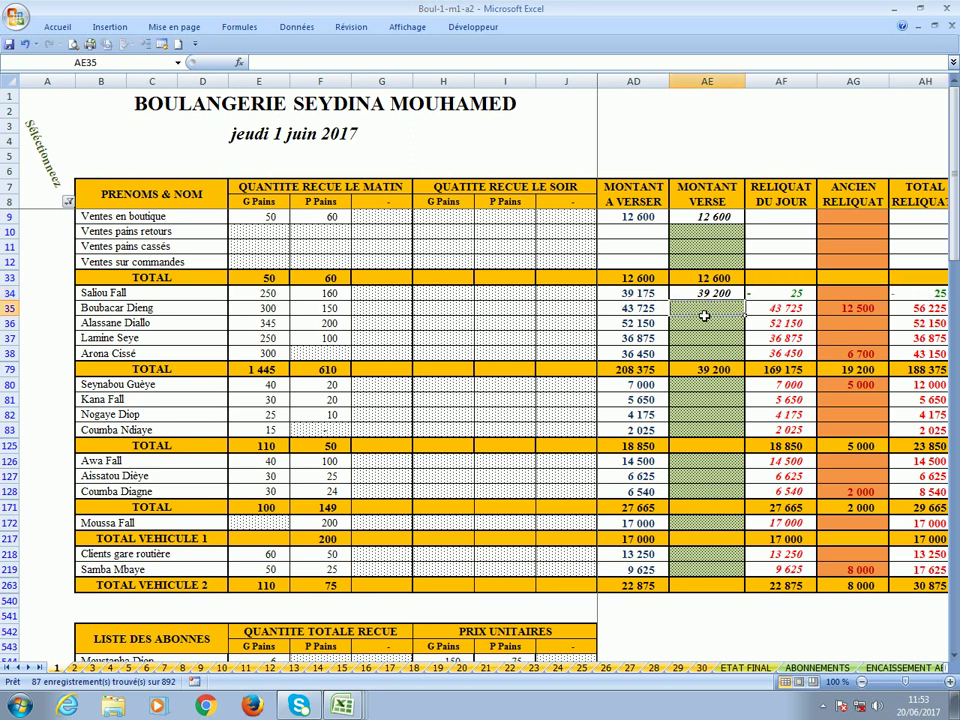
pyautogui.click(836, 312)
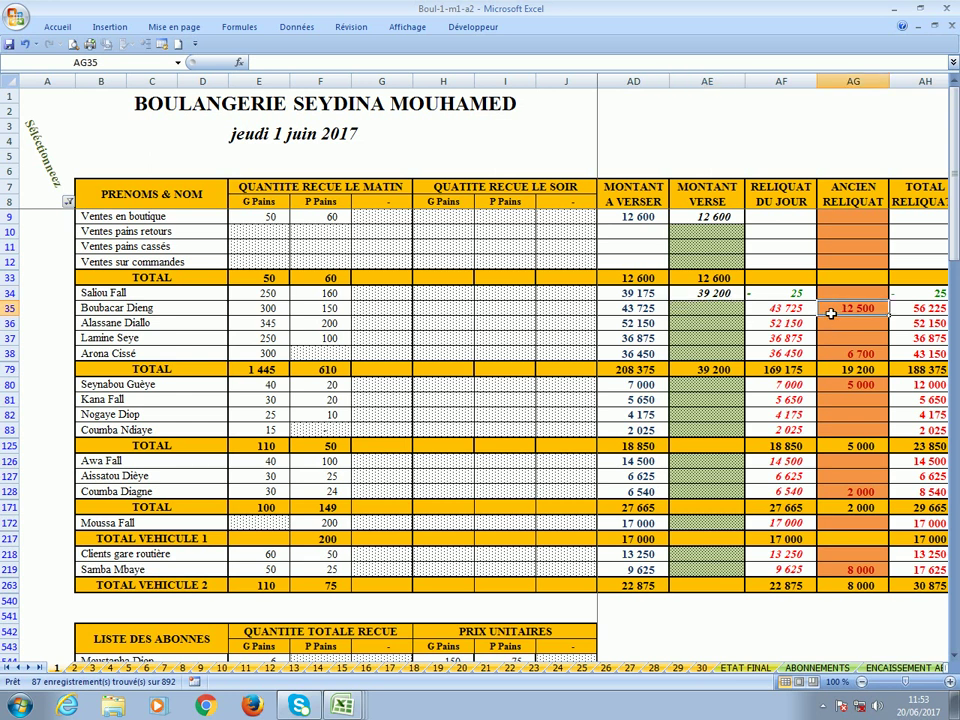
pyautogui.click(640, 314)
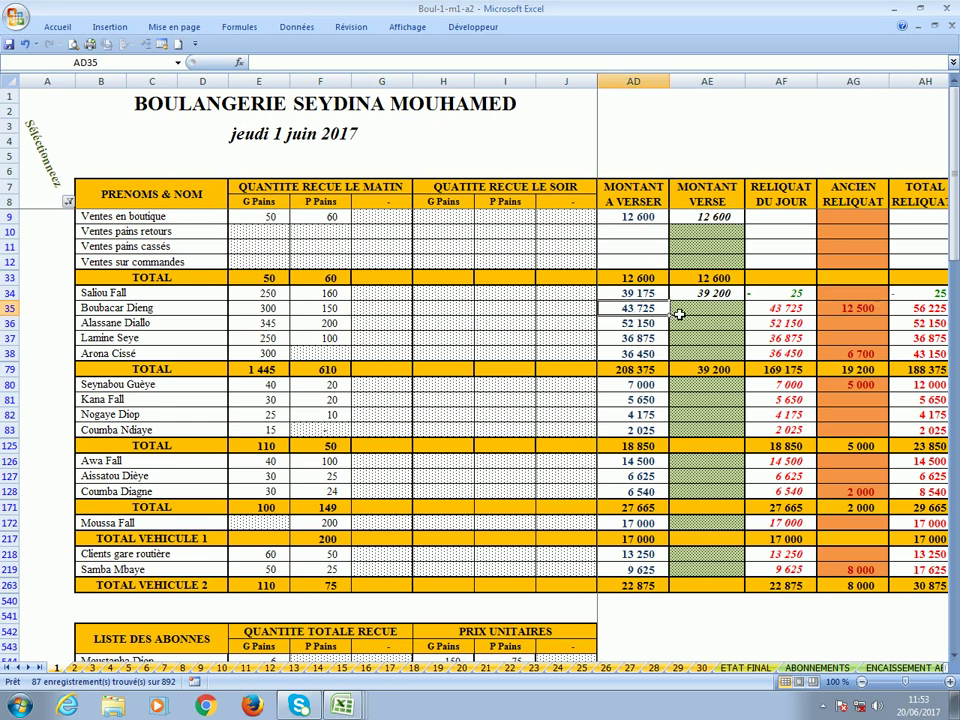
pyautogui.click(686, 313)
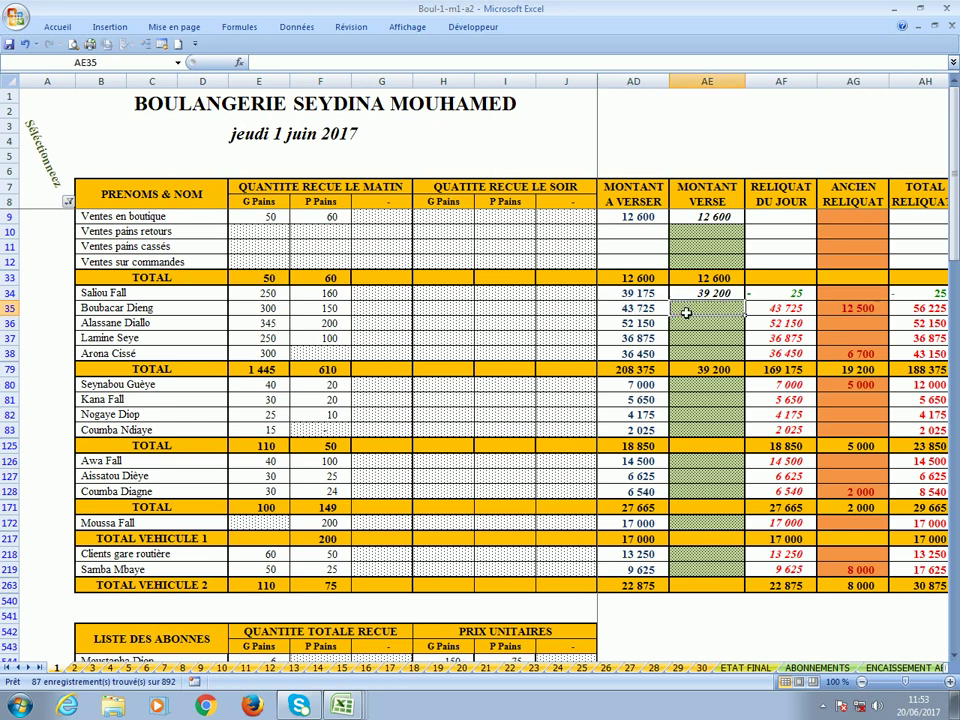
pyautogui.press('Right')
pyautogui.press('Right')
pyautogui.press('Right')
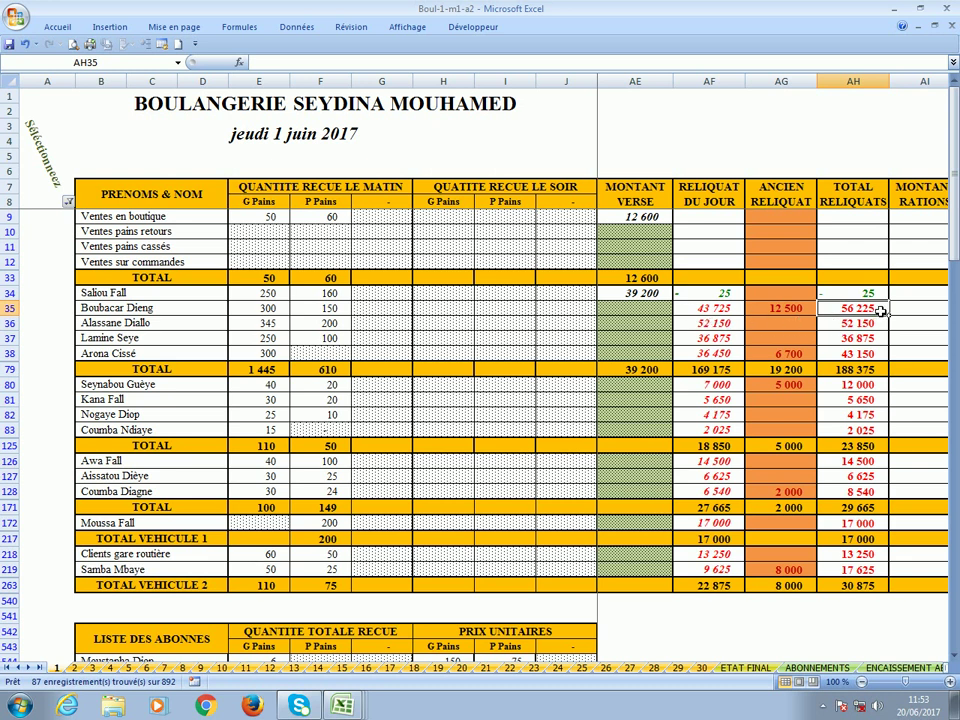
pyautogui.click(638, 315)
pyautogui.write('5')
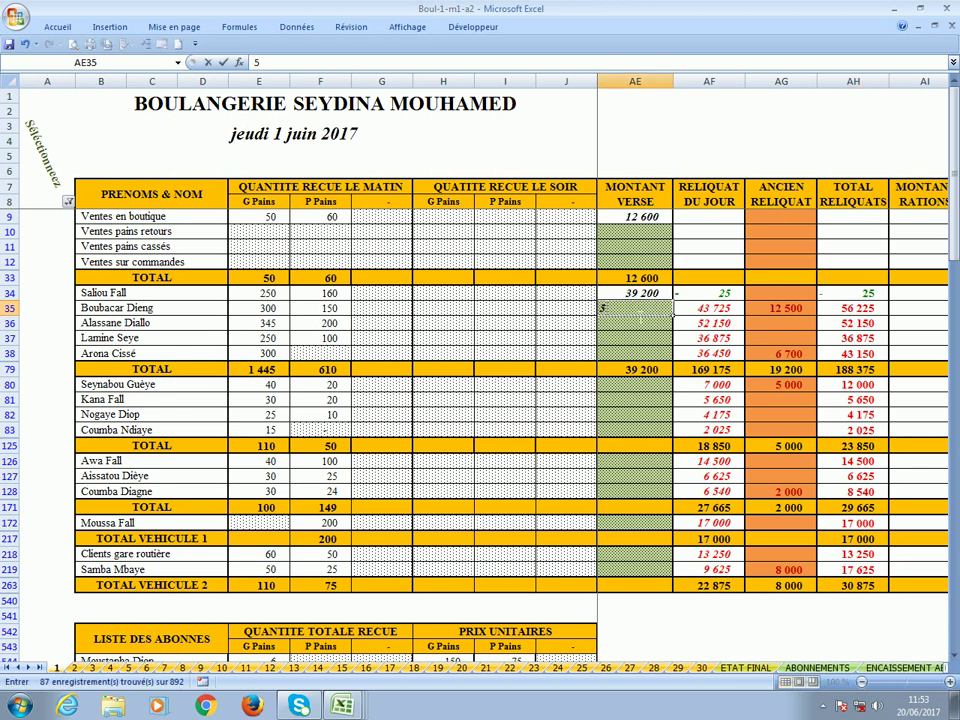
pyautogui.write('5 000')
pyautogui.press('Return')
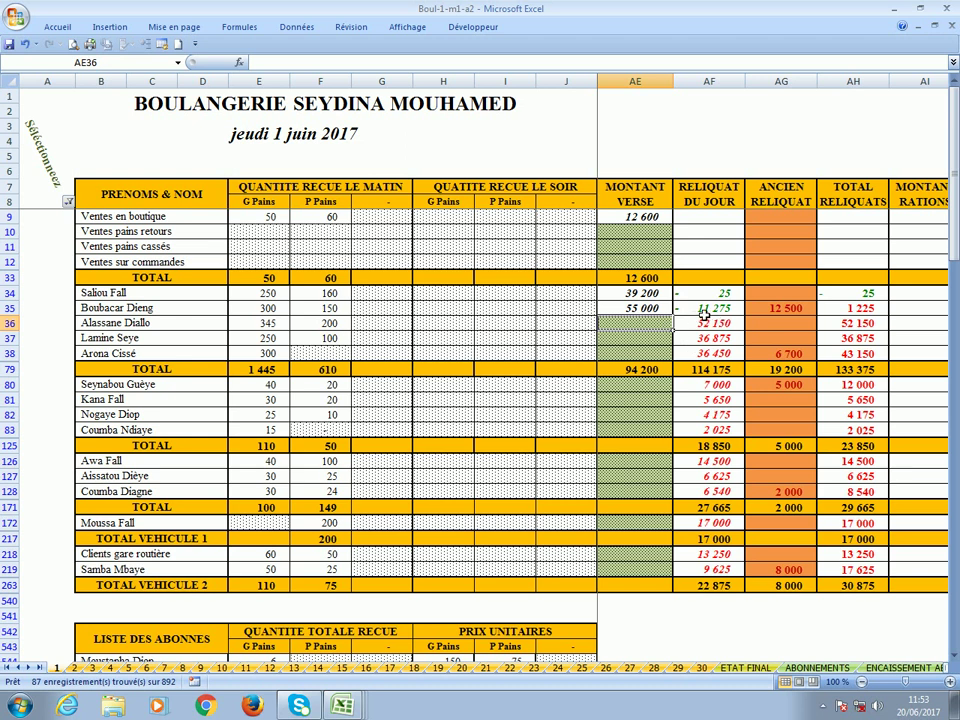
pyautogui.click(849, 310)
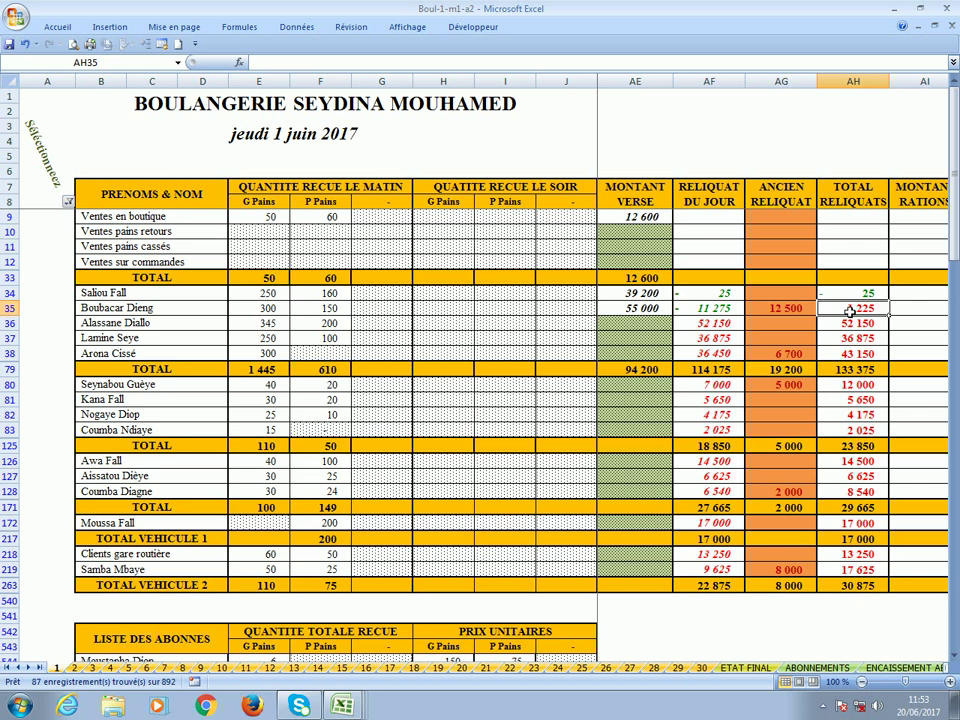
pyautogui.click(623, 327)
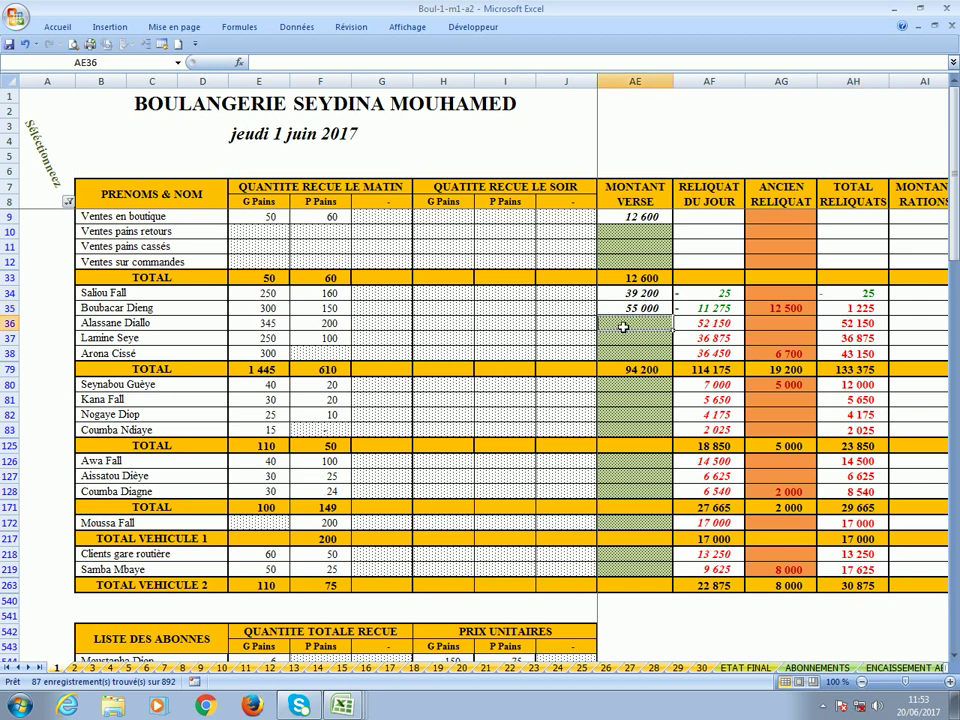
pyautogui.press('Left')
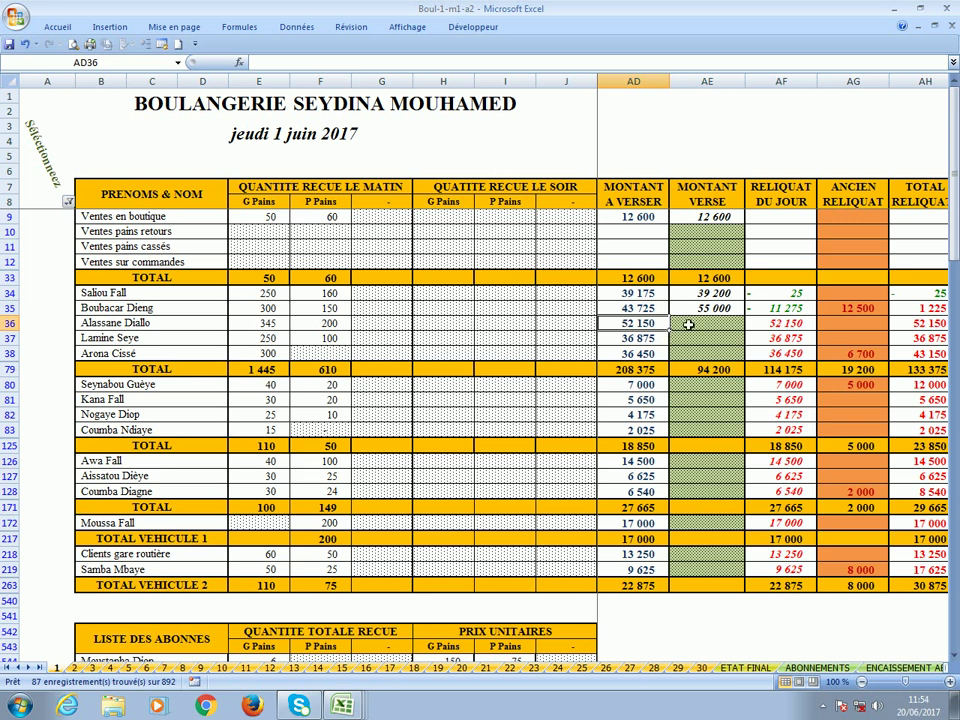
# Dismiss the protected-cell warning and enter 50 000 as row 36's amount paid in AE36.
pyautogui.doubleClick(688, 325)
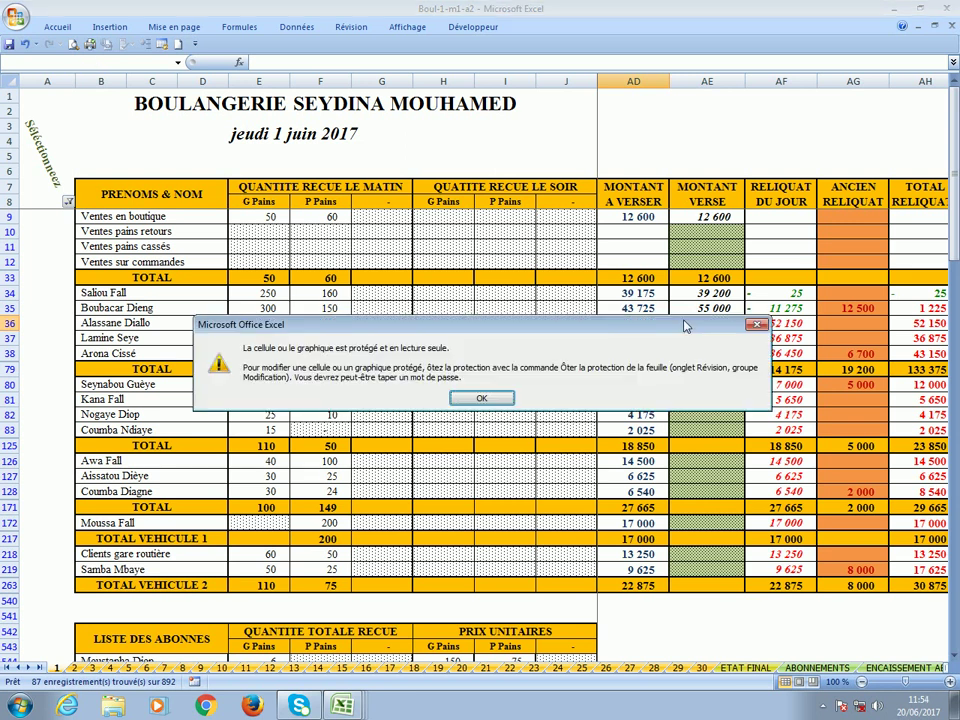
pyautogui.click(482, 398)
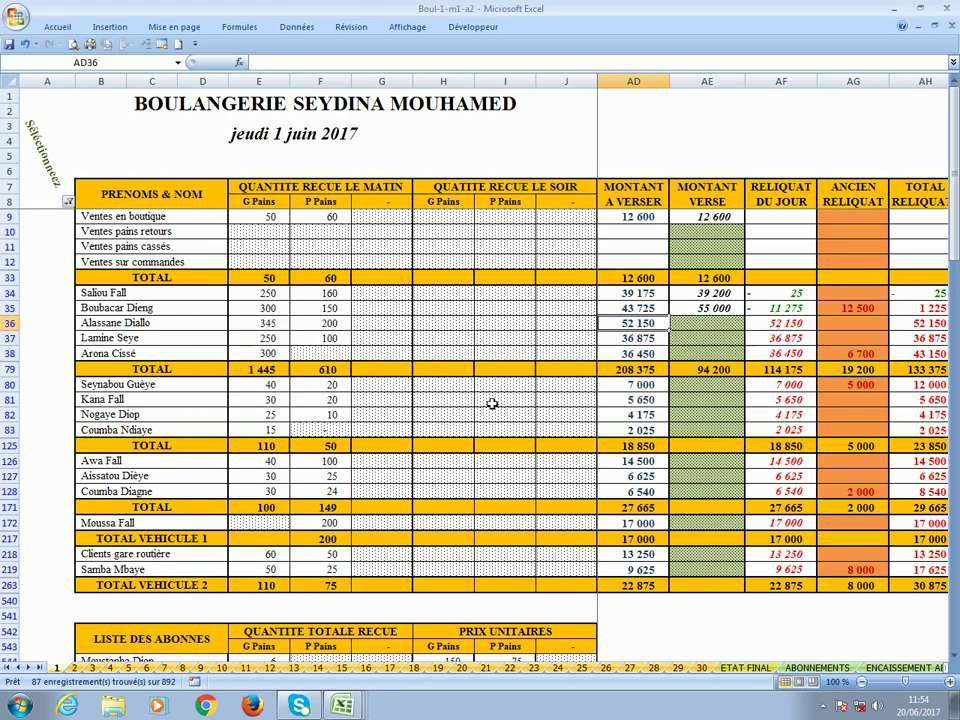
pyautogui.click(693, 326)
pyautogui.write('5')
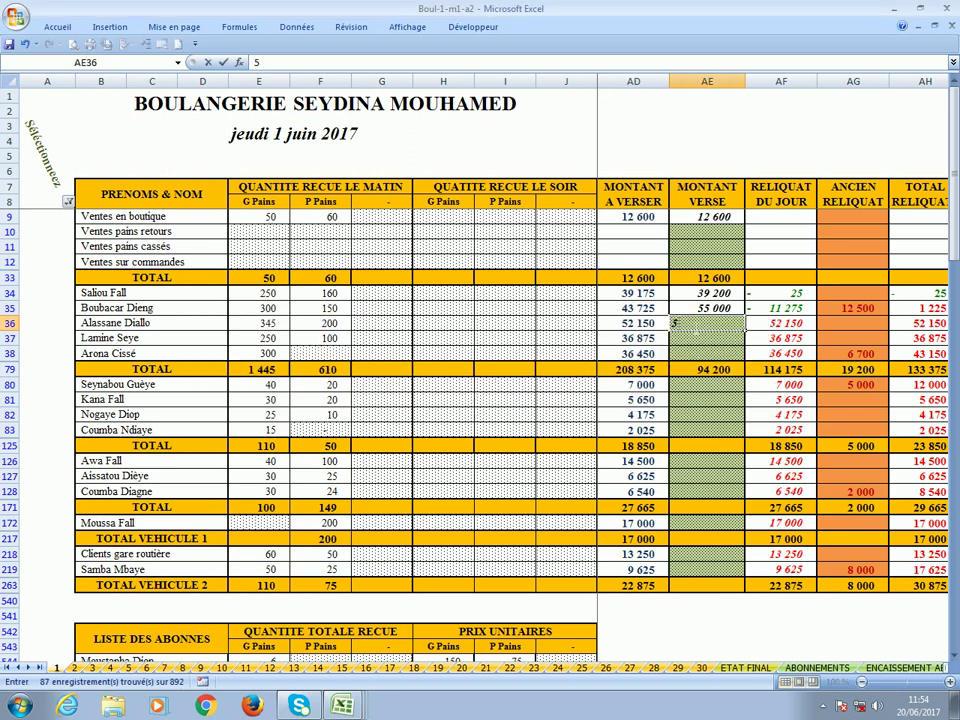
pyautogui.write('0000')
pyautogui.press('Return')
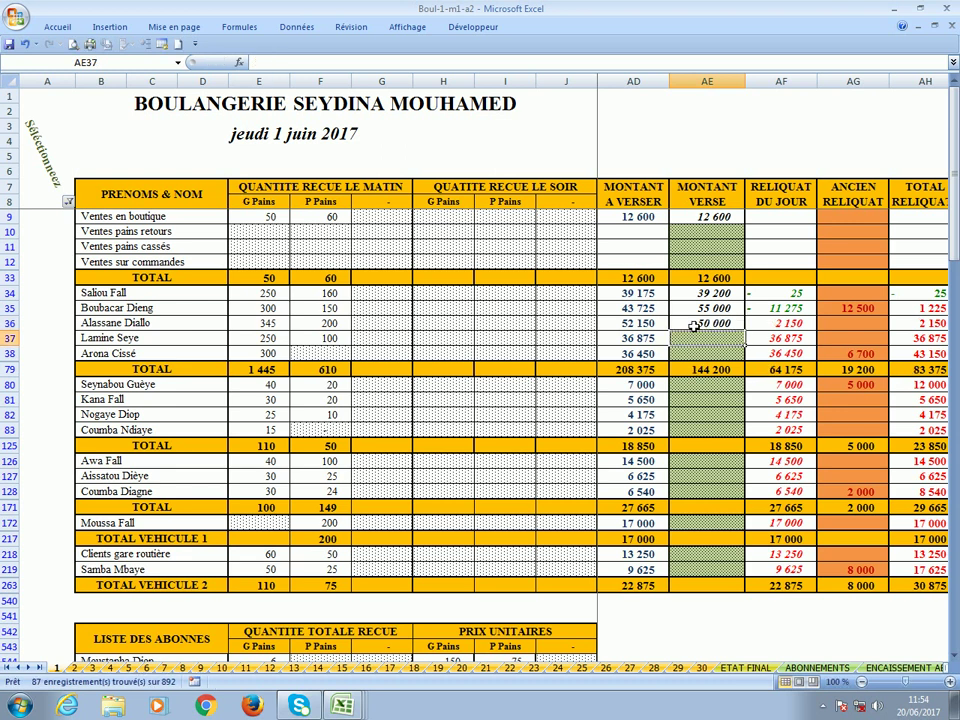
pyautogui.click(788, 324)
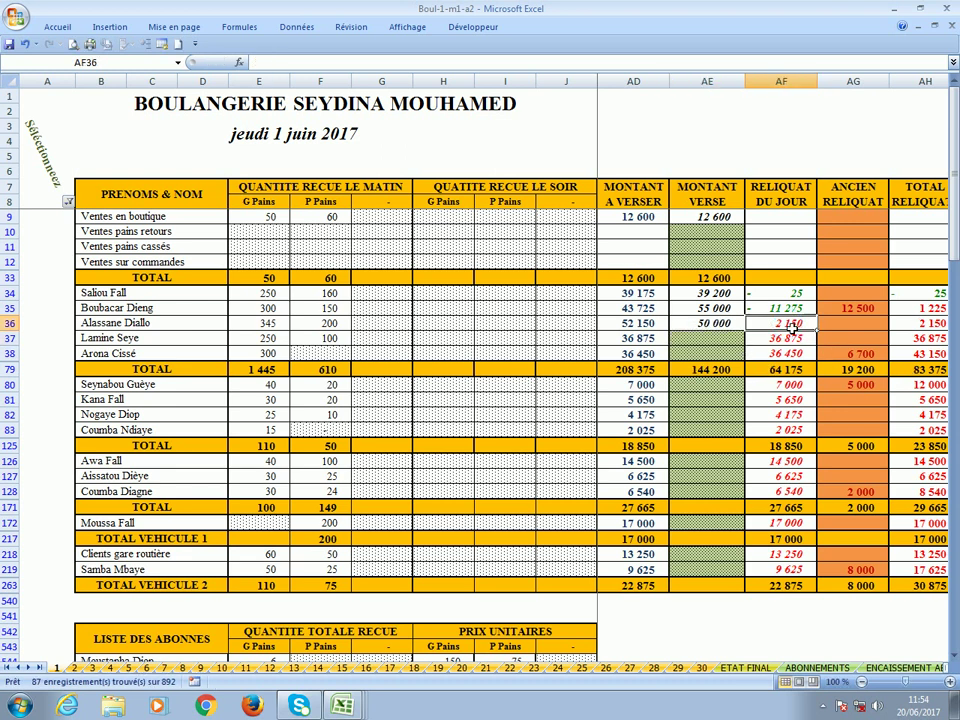
pyautogui.click(916, 323)
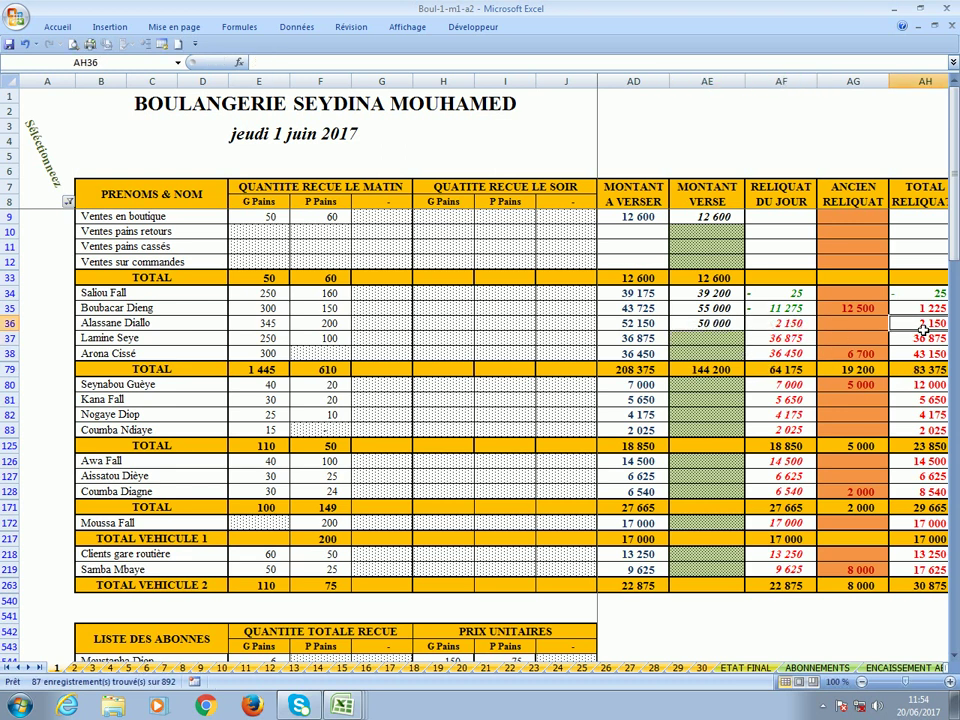
pyautogui.click(709, 346)
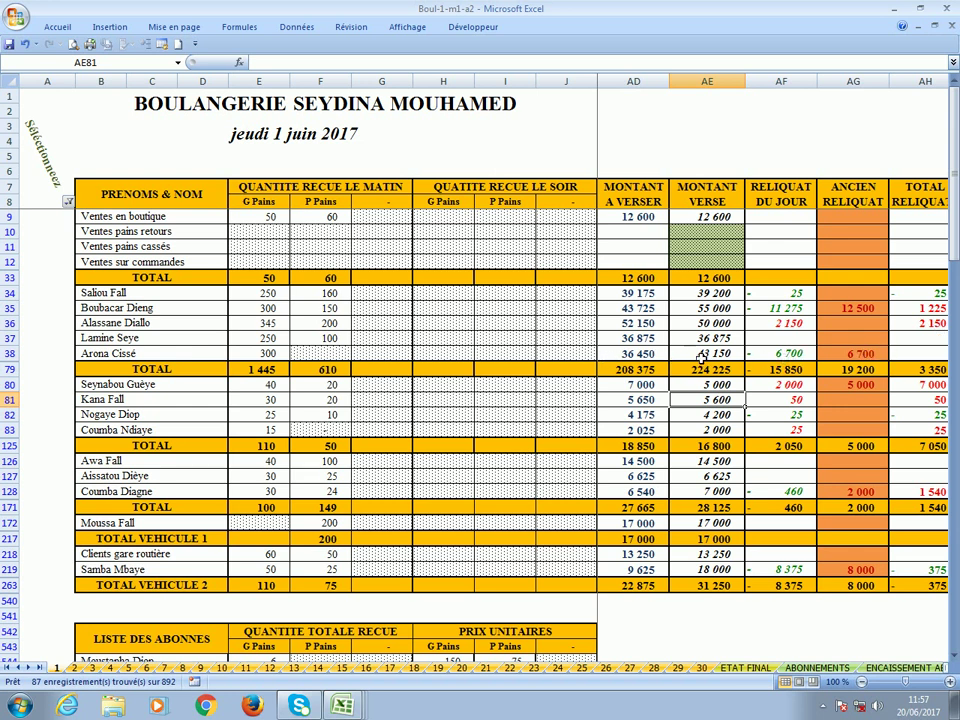
pyautogui.click(858, 357)
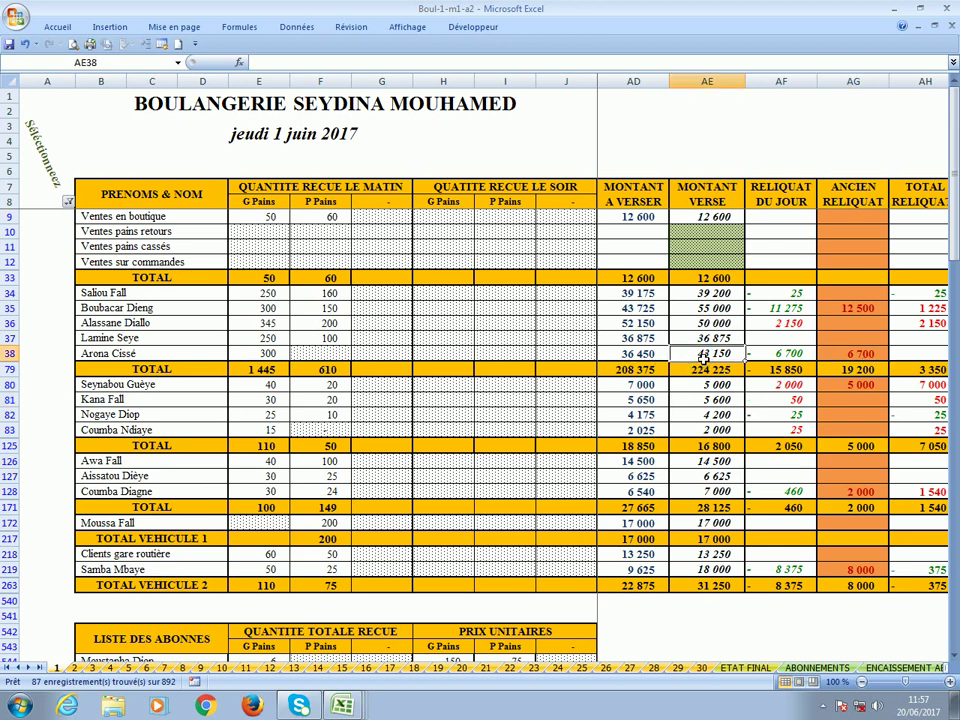
pyautogui.click(926, 357)
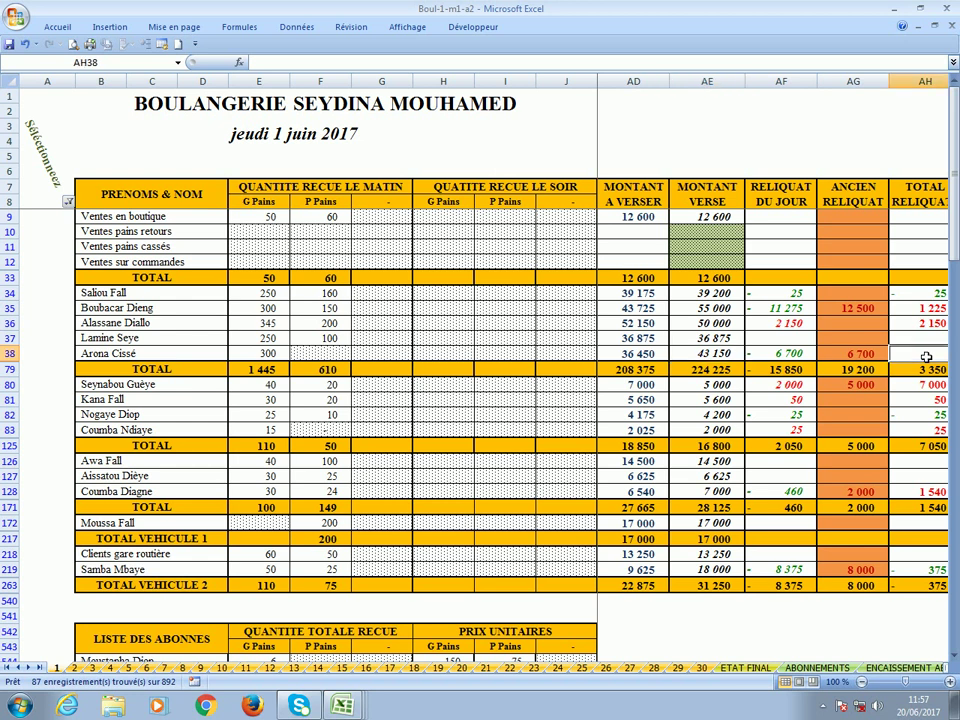
pyautogui.click(869, 393)
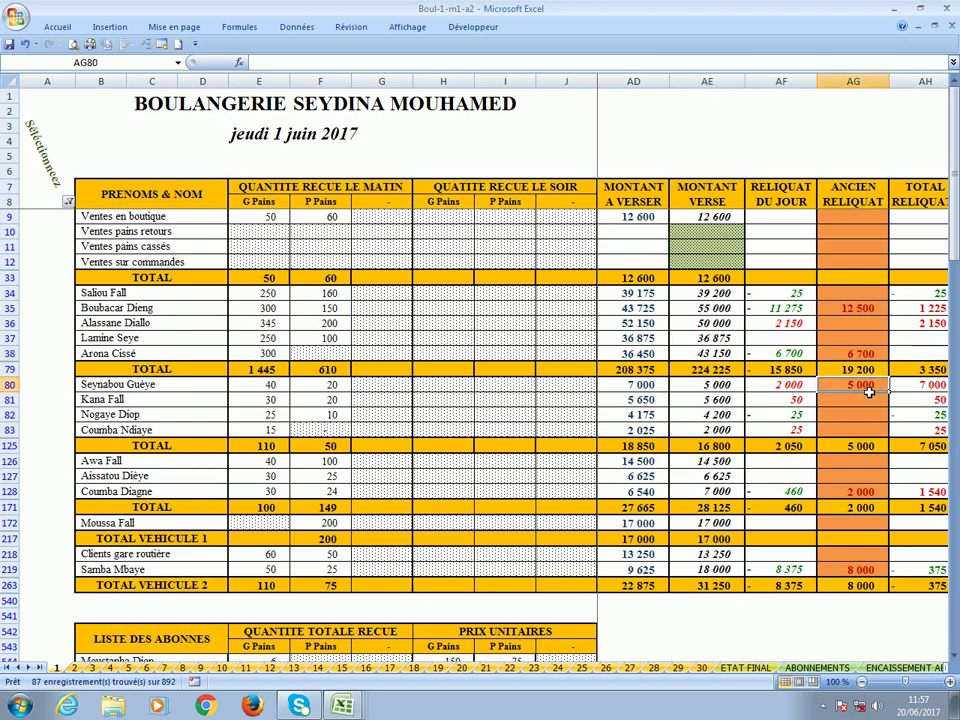
pyautogui.click(629, 391)
pyautogui.click(725, 394)
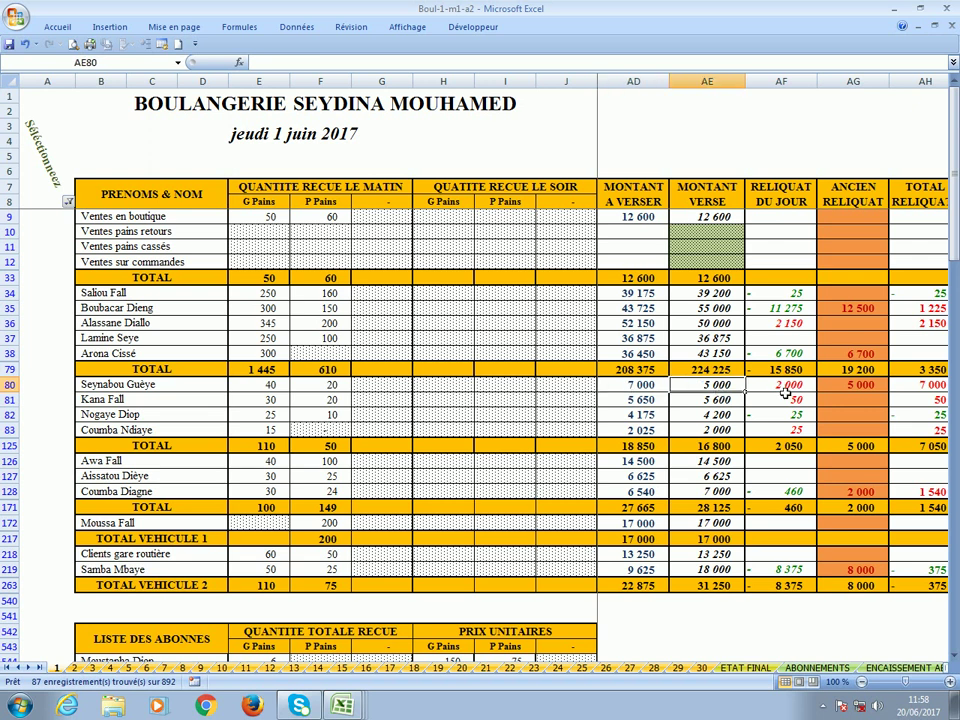
pyautogui.click(785, 393)
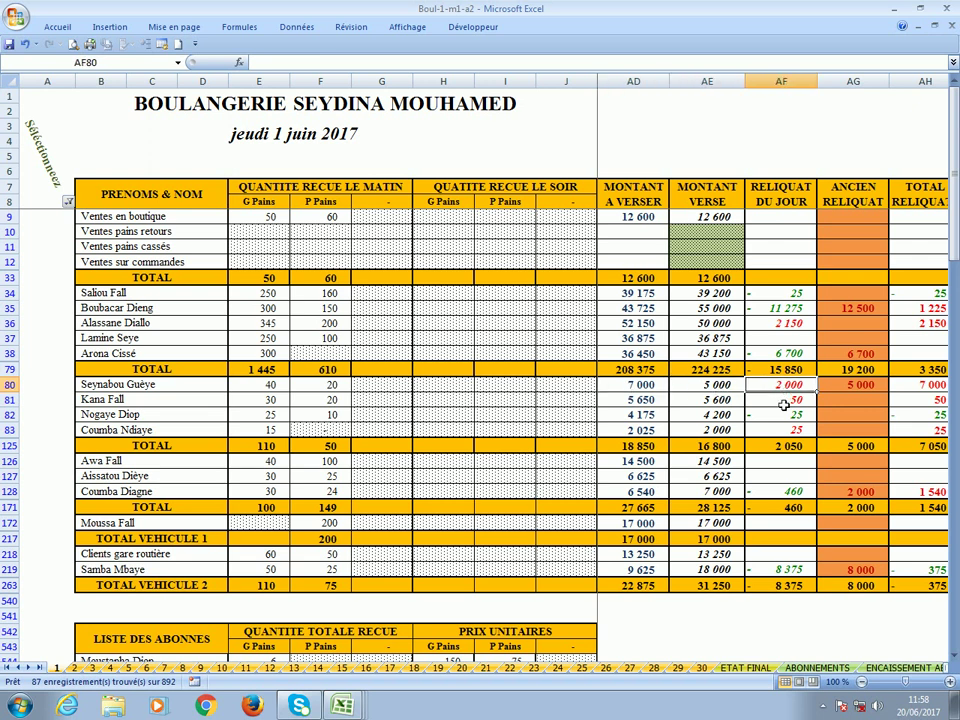
pyautogui.click(853, 385)
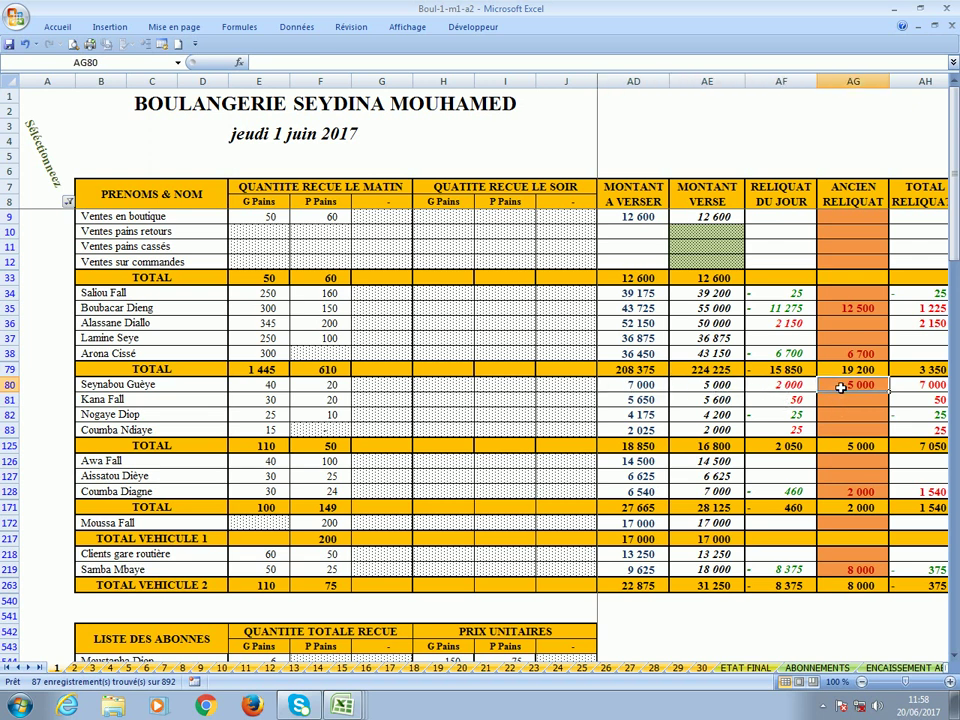
pyautogui.click(921, 388)
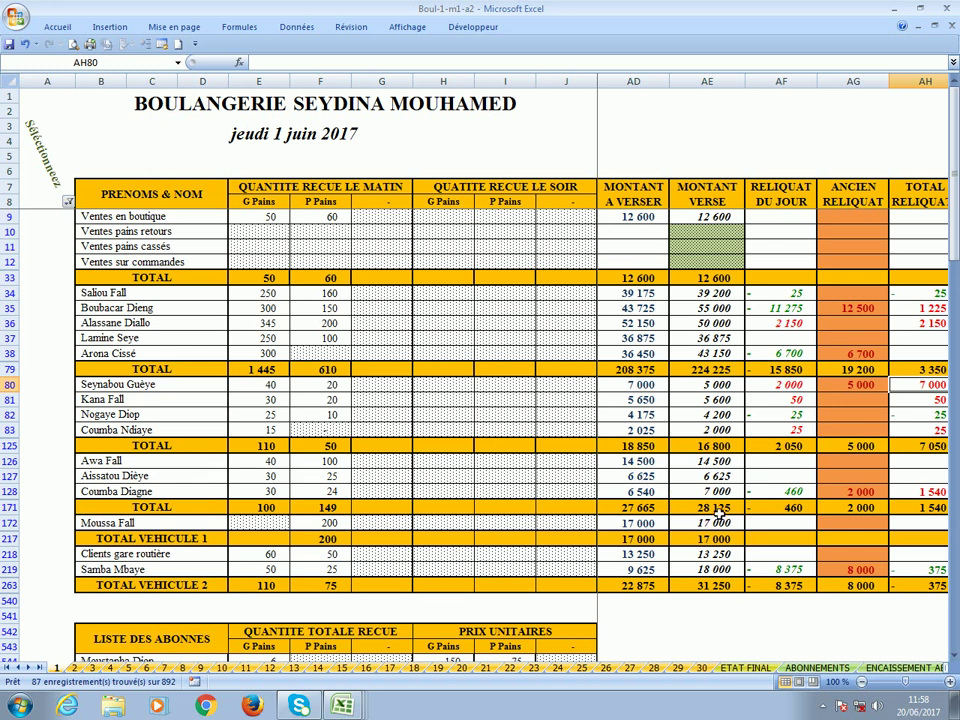
pyautogui.scroll(-3, 782, 485)
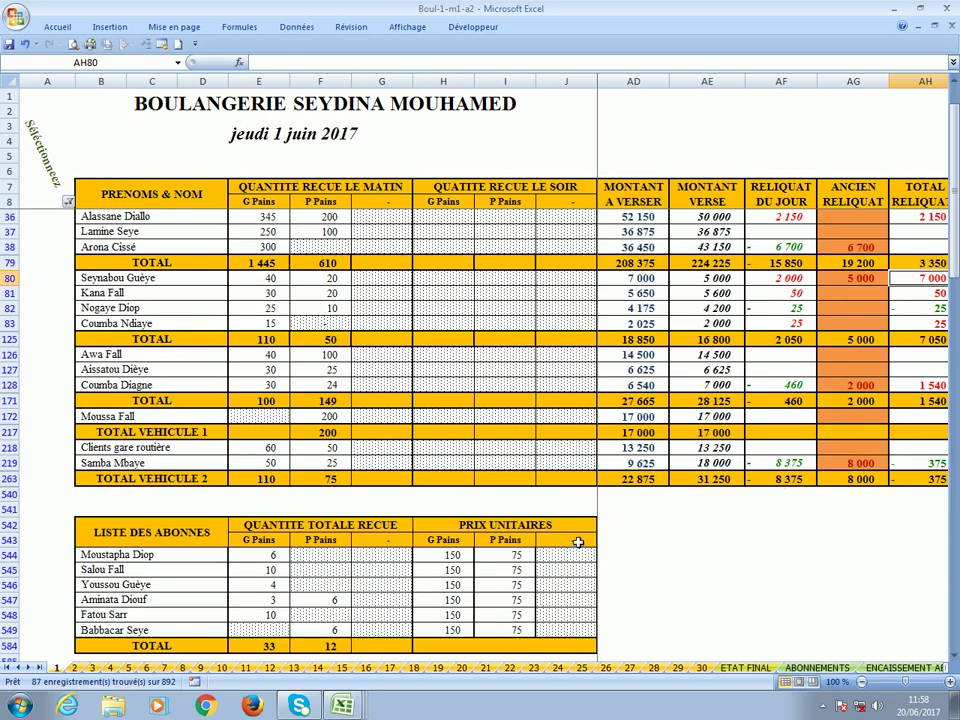
pyautogui.click(578, 541)
pyautogui.press('Right')
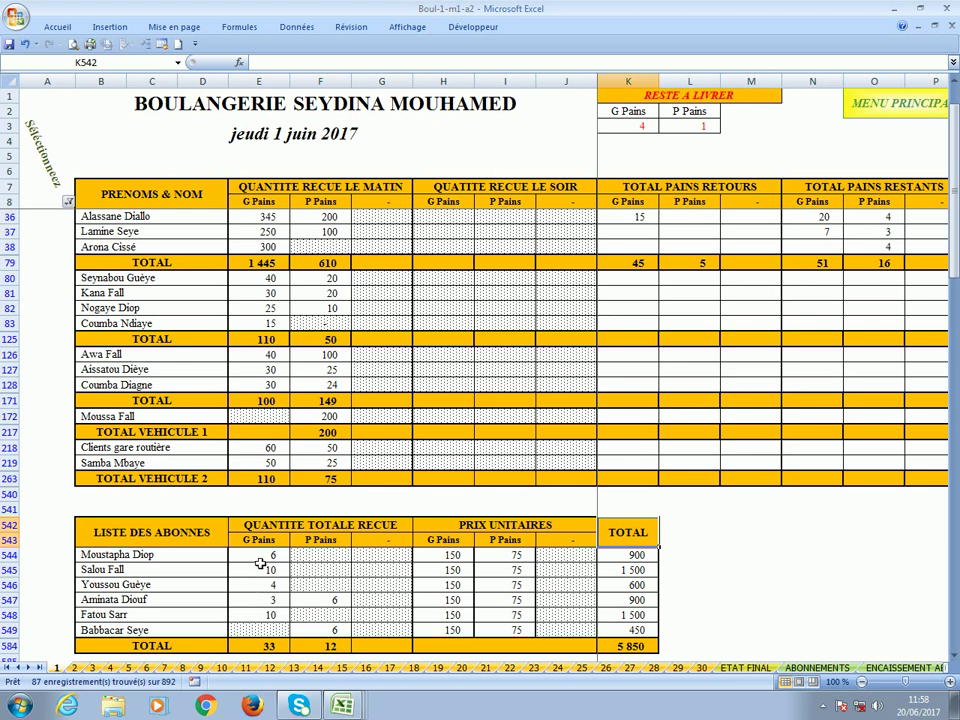
pyautogui.scroll(-3, 260, 563)
pyautogui.click(636, 524)
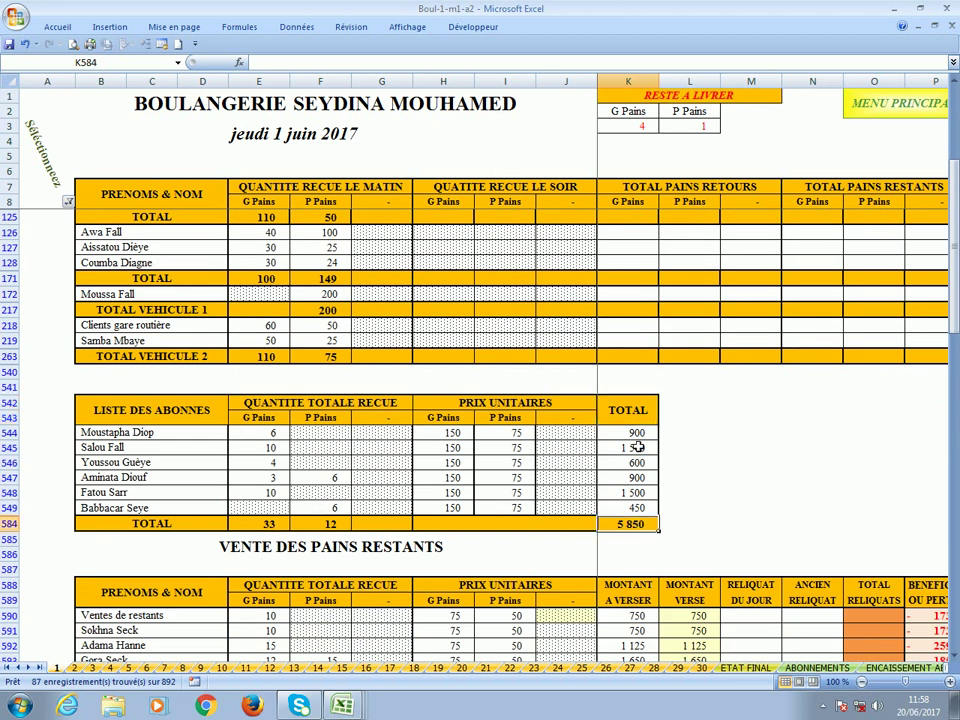
pyautogui.scroll(-3, 718, 368)
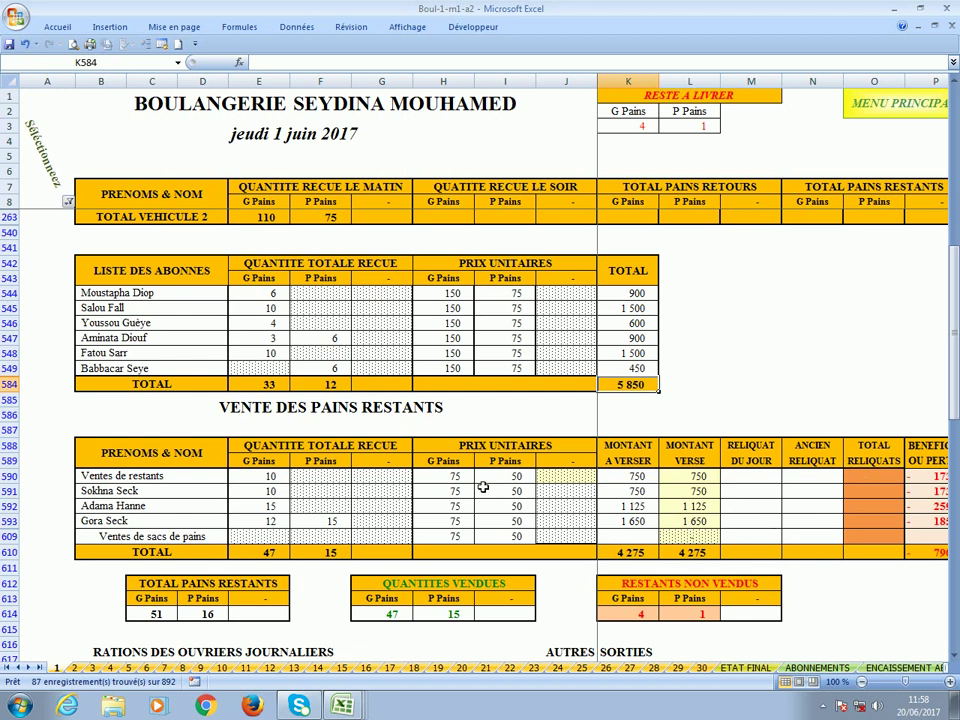
pyautogui.scroll(-1, 483, 487)
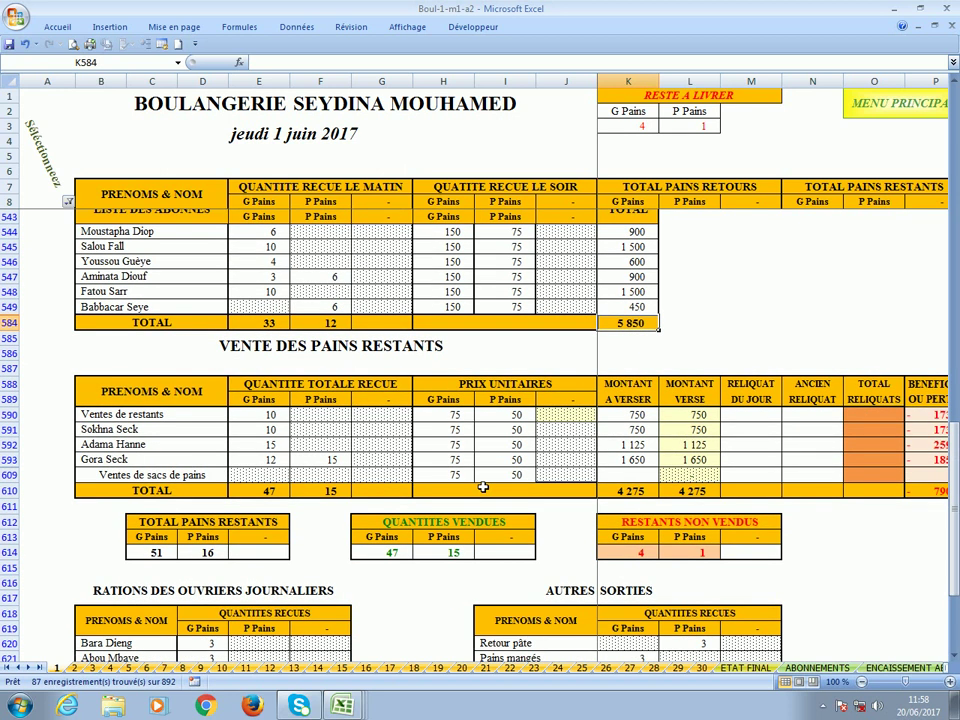
pyautogui.click(148, 554)
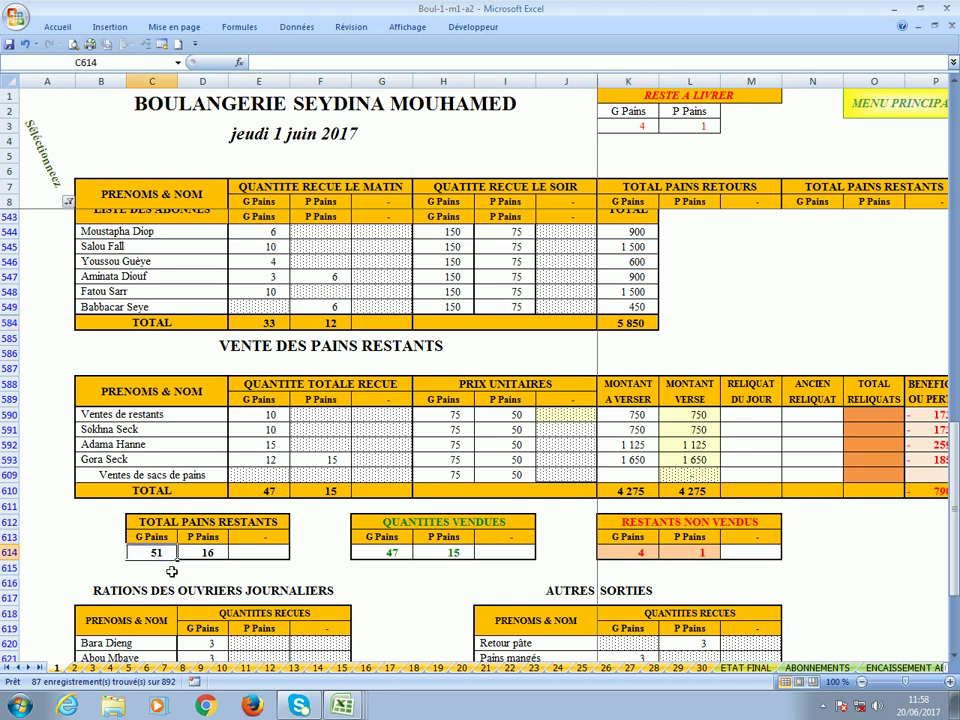
pyautogui.click(206, 556)
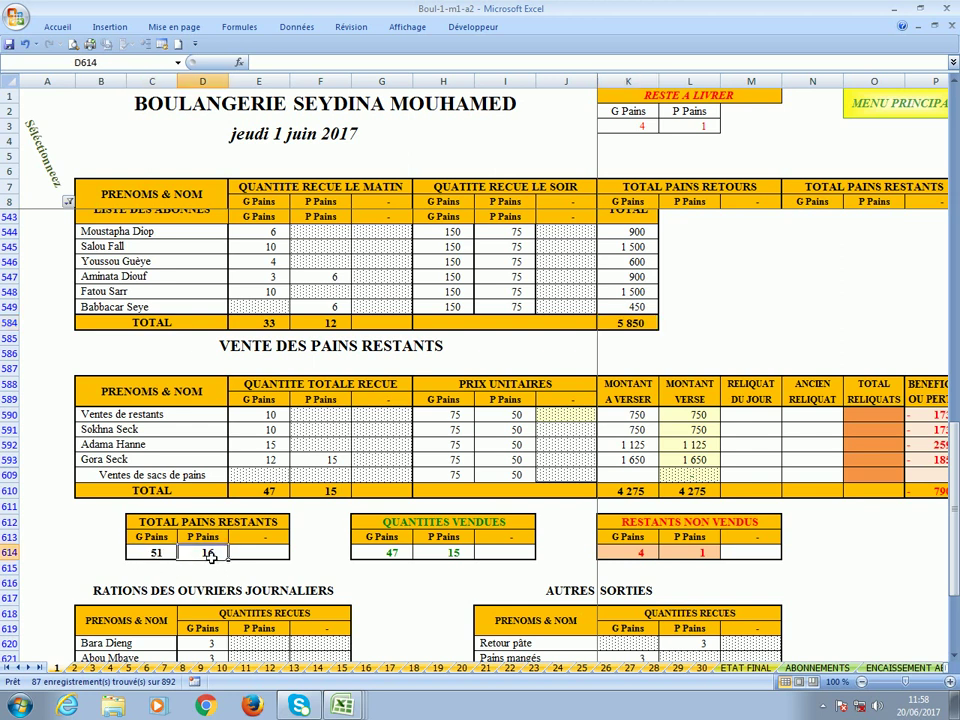
pyautogui.click(391, 554)
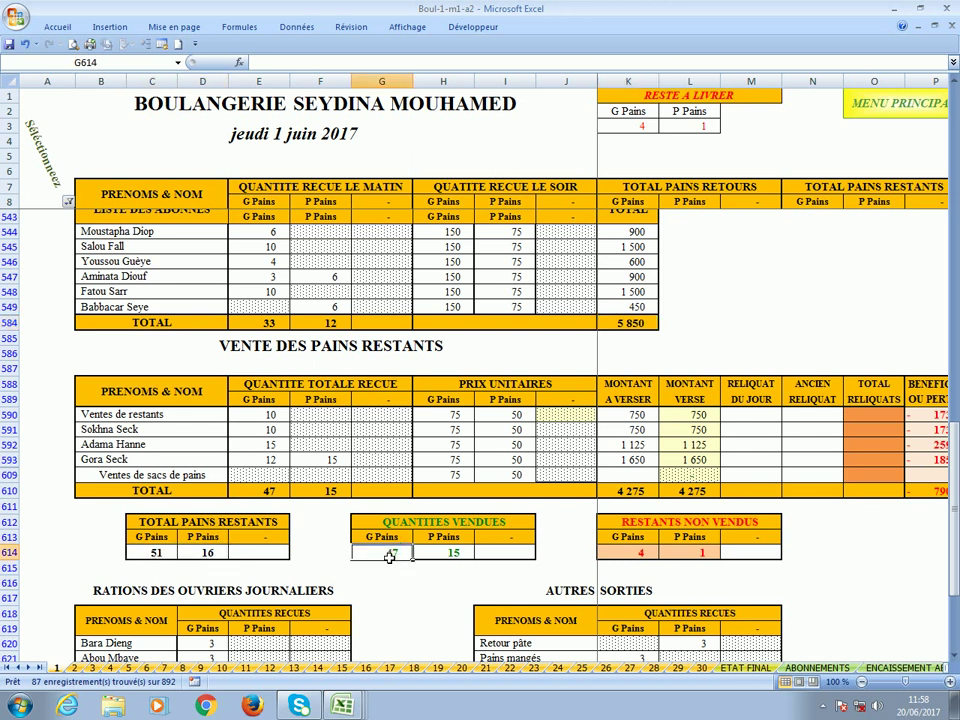
pyautogui.click(455, 556)
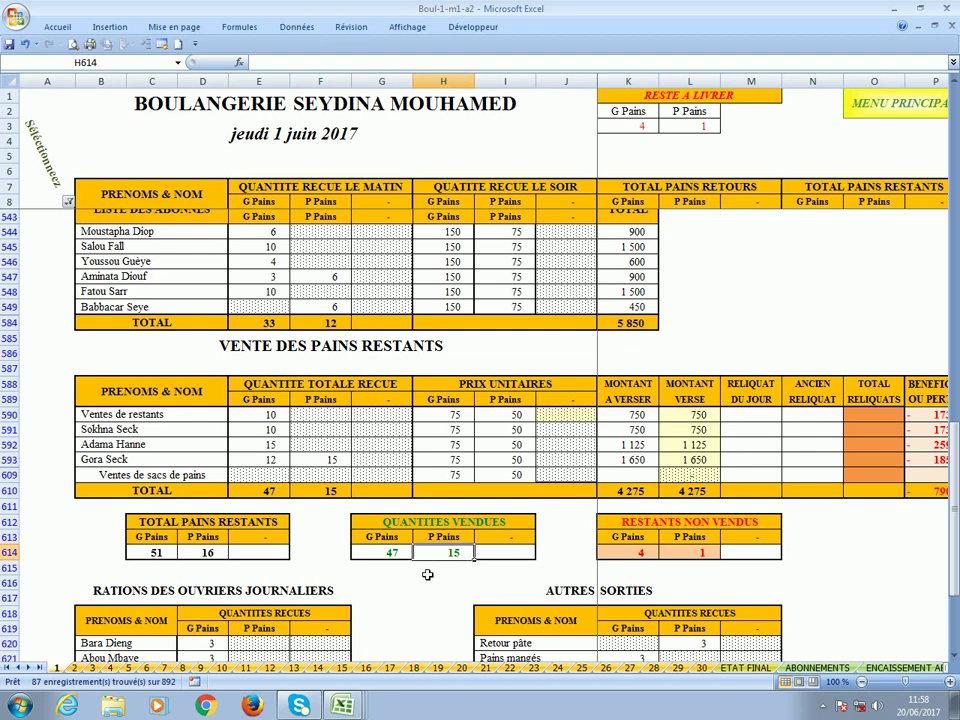
pyautogui.click(631, 555)
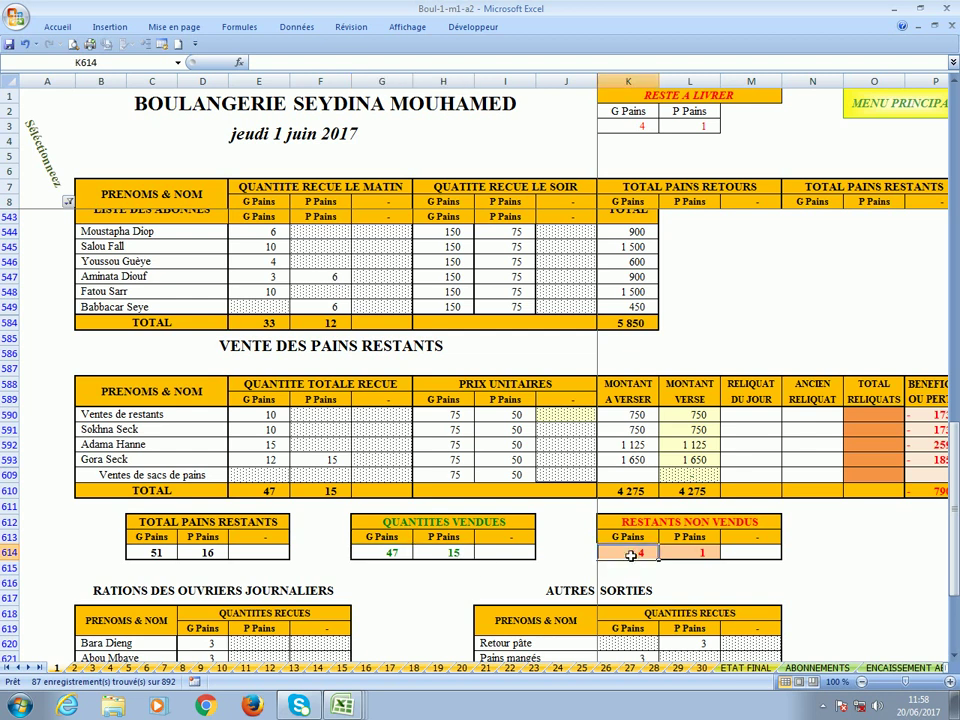
pyautogui.click(692, 557)
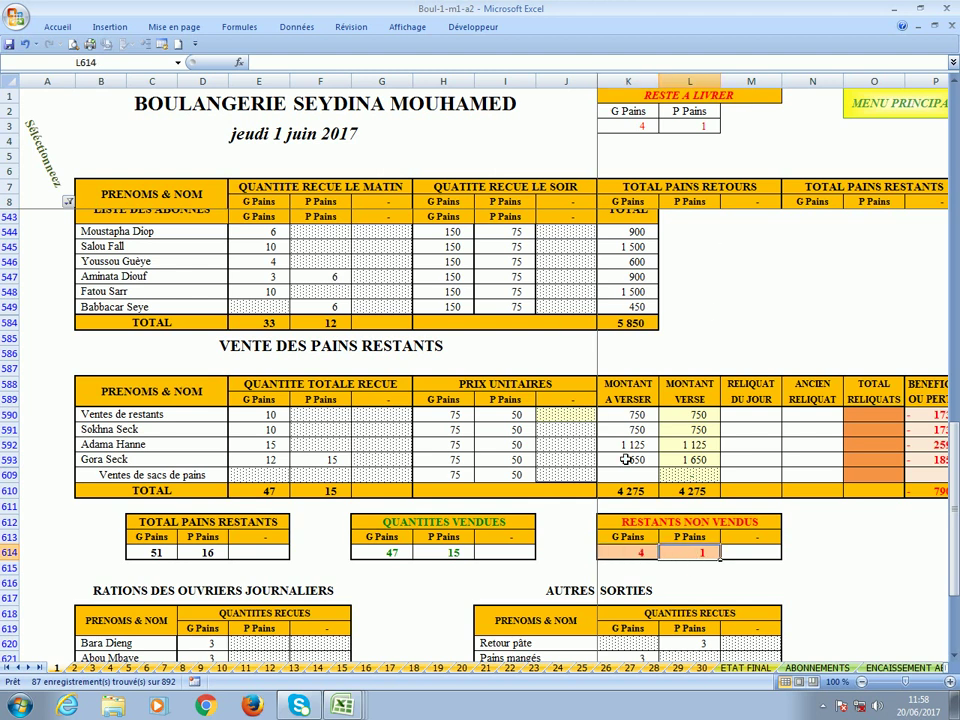
pyautogui.click(615, 551)
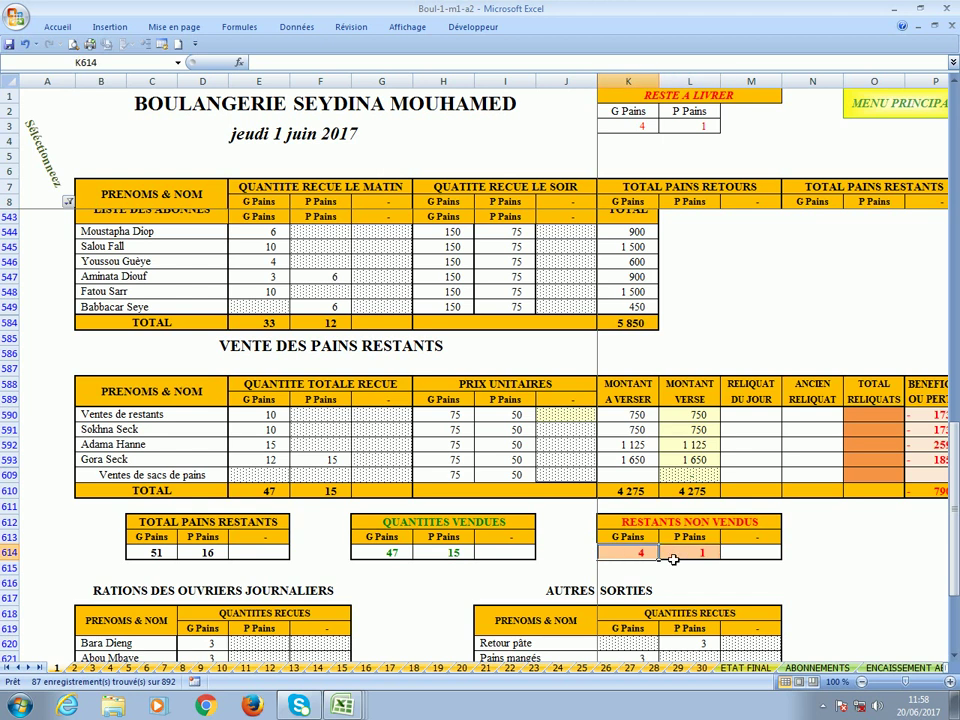
pyautogui.click(687, 563)
pyautogui.scroll(-10, 588, 519)
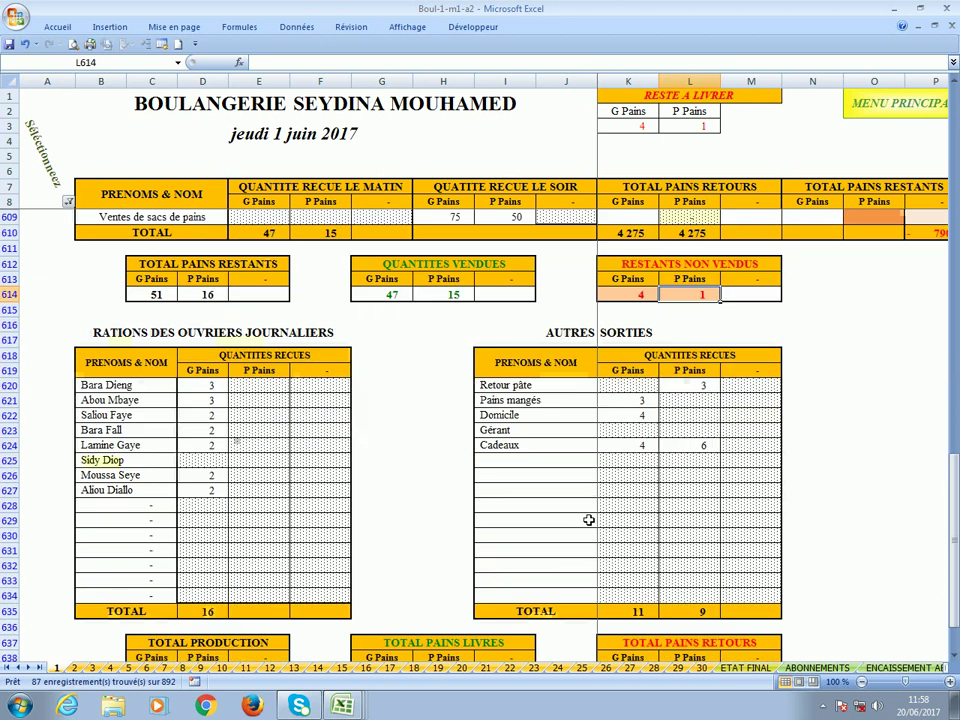
pyautogui.scroll(-1, 588, 519)
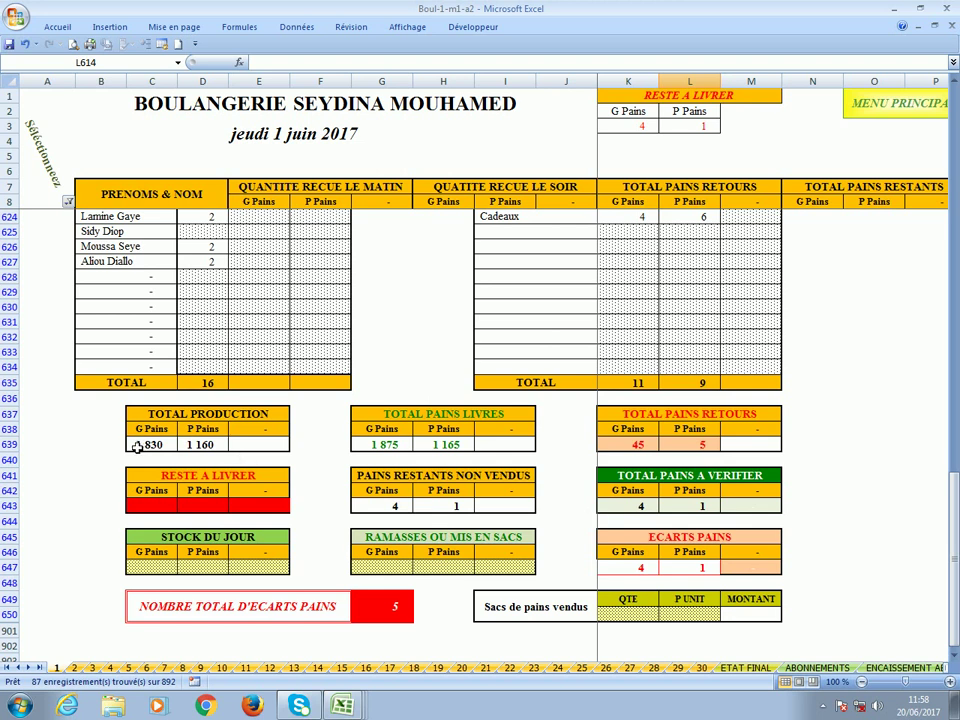
pyautogui.click(137, 446)
pyautogui.click(203, 446)
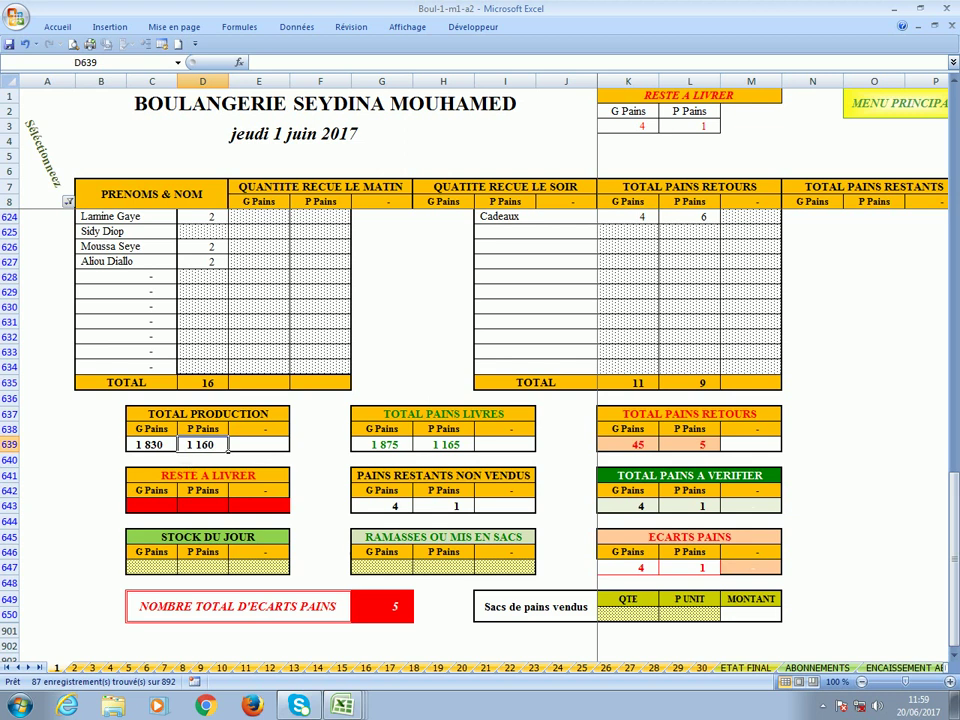
pyautogui.click(385, 444)
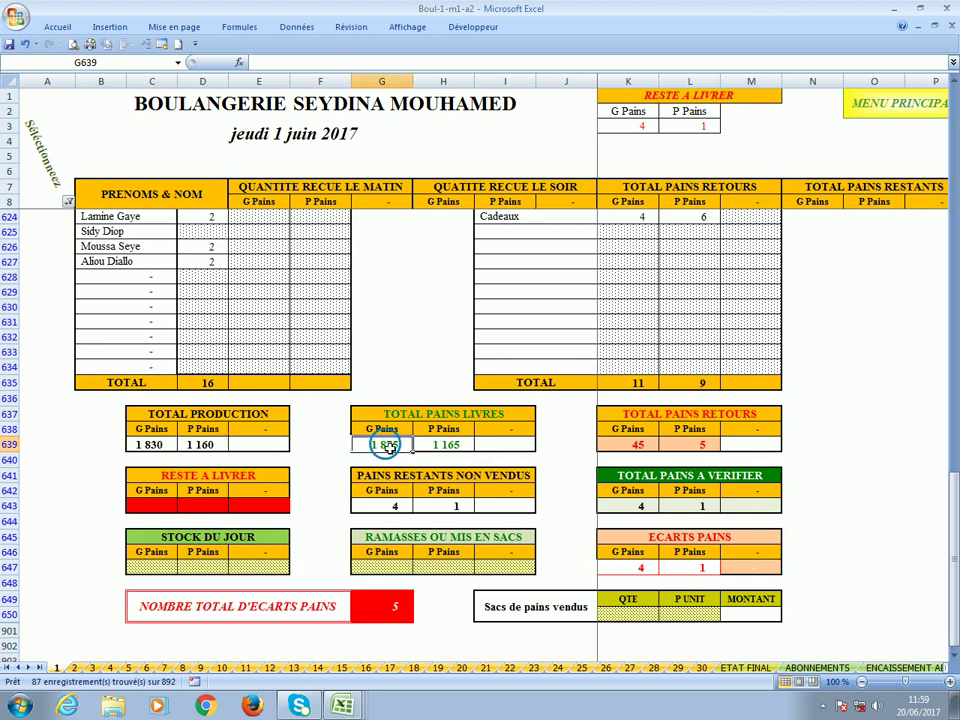
pyautogui.click(468, 446)
pyautogui.click(634, 444)
pyautogui.click(696, 447)
pyautogui.click(394, 447)
pyautogui.click(640, 444)
pyautogui.click(167, 452)
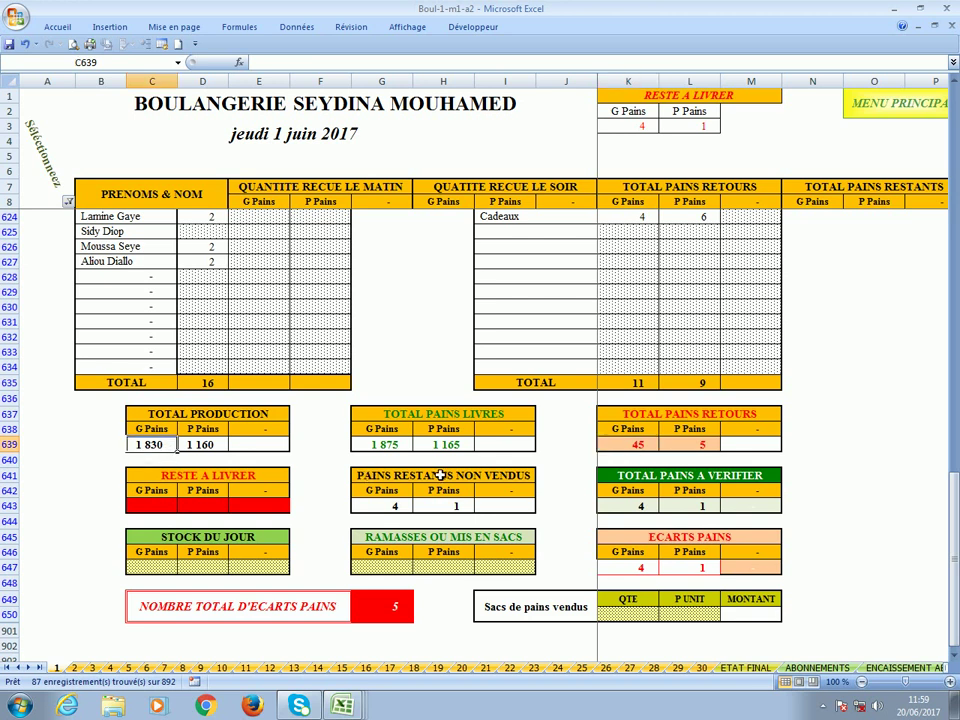
pyautogui.click(452, 444)
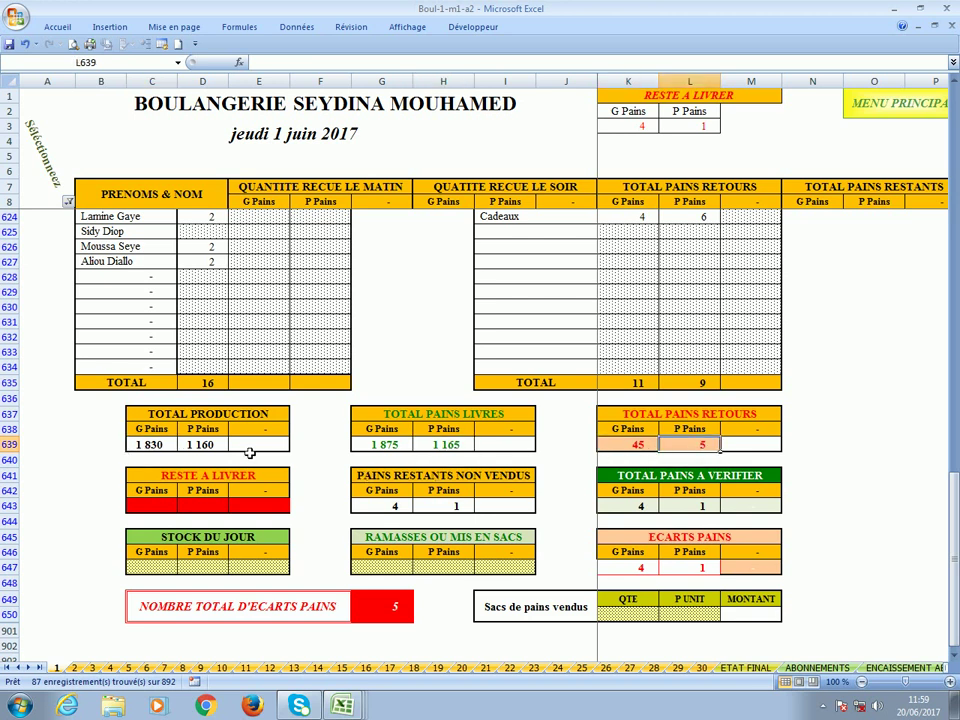
pyautogui.click(215, 448)
pyautogui.click(153, 510)
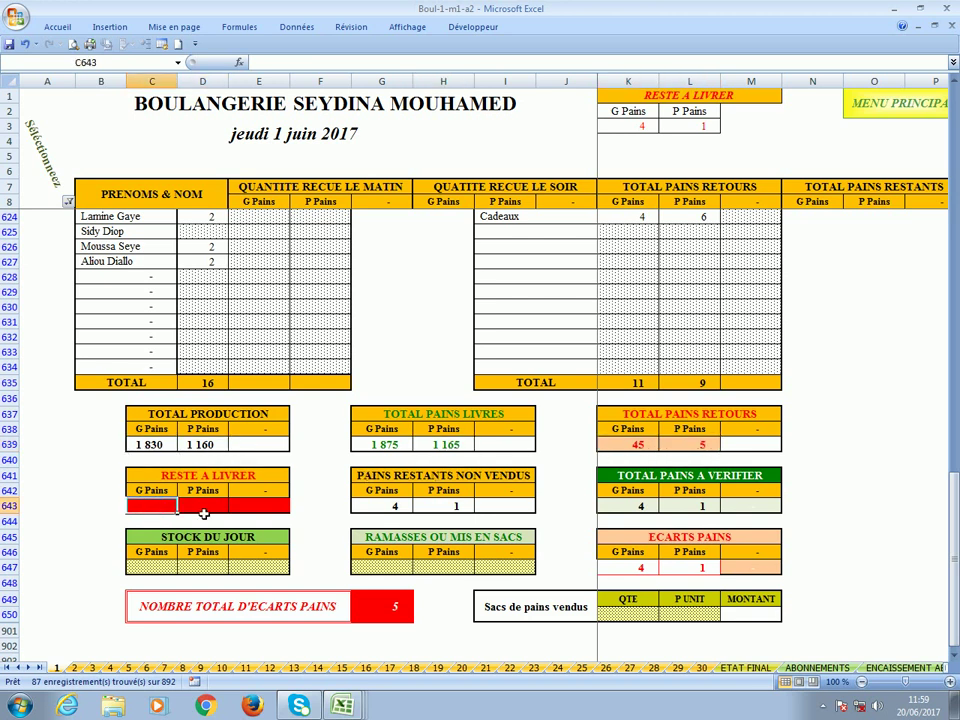
pyautogui.click(205, 512)
pyautogui.click(161, 511)
pyautogui.click(205, 507)
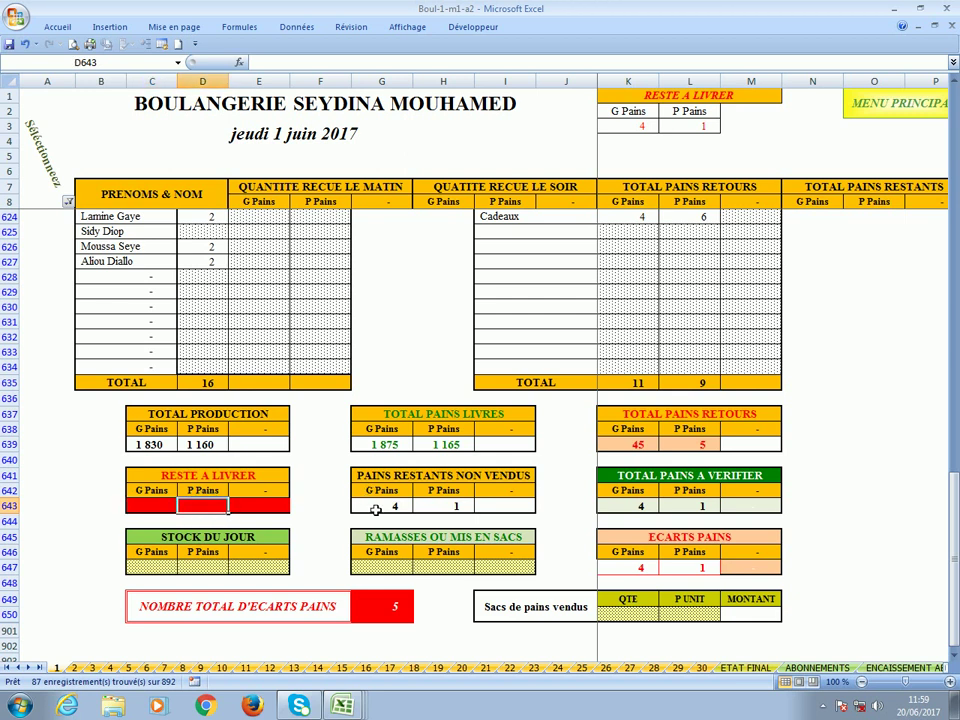
pyautogui.scroll(-2, 375, 510)
pyautogui.click(369, 419)
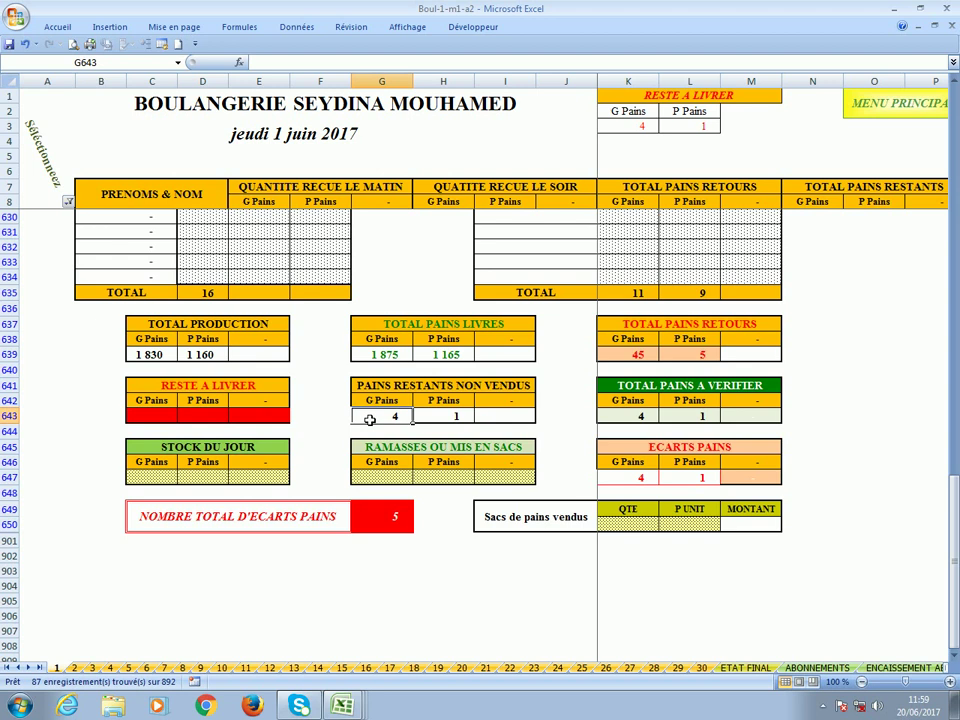
pyautogui.click(450, 419)
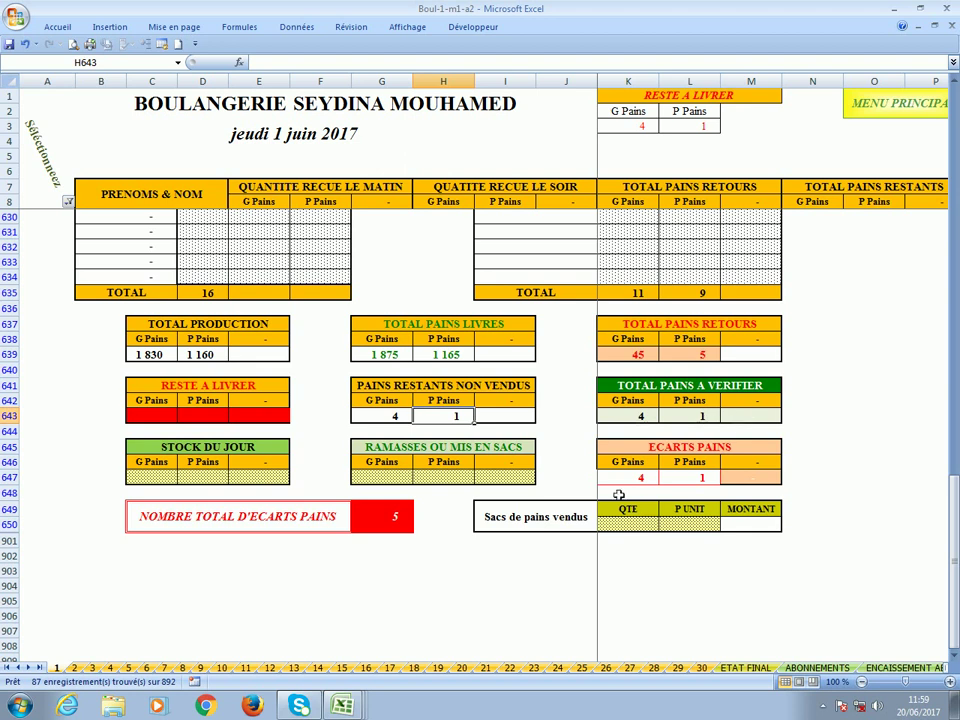
pyautogui.click(396, 521)
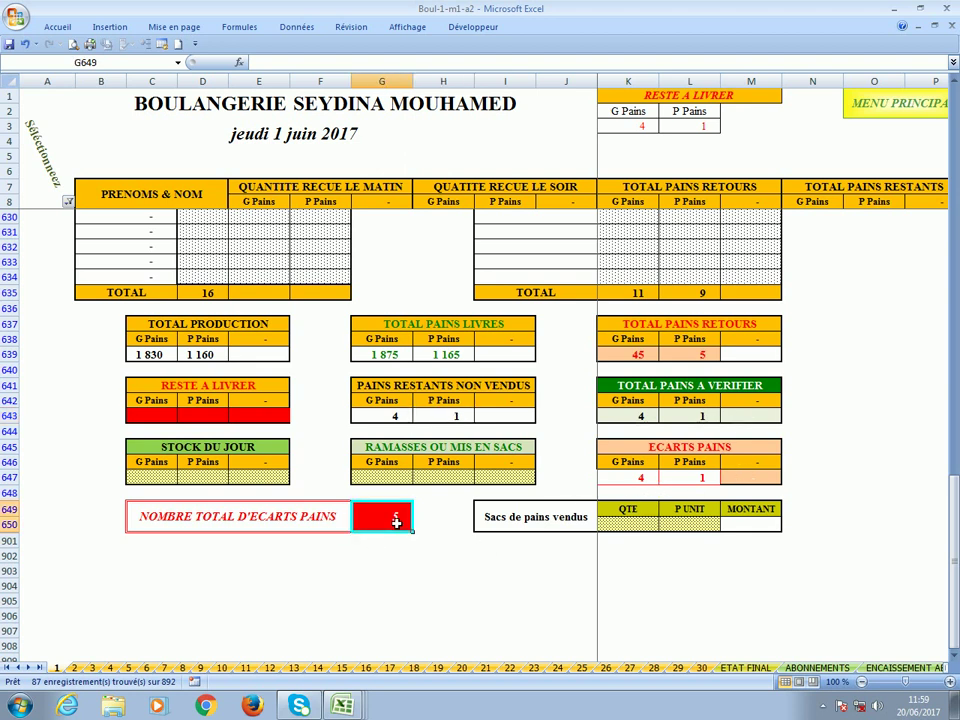
pyautogui.click(631, 526)
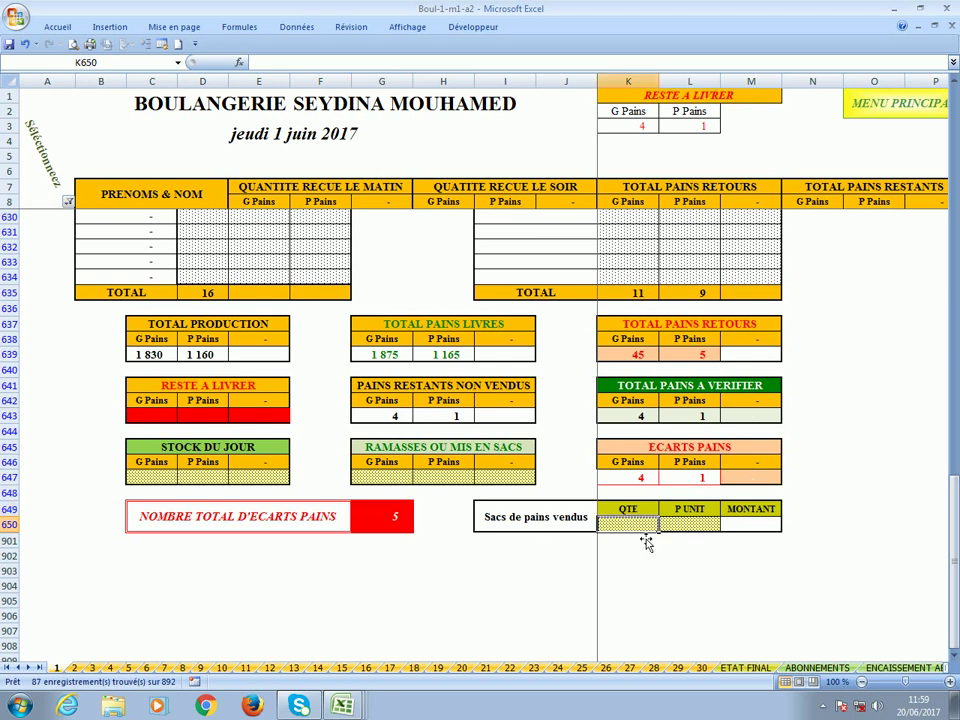
pyautogui.click(686, 524)
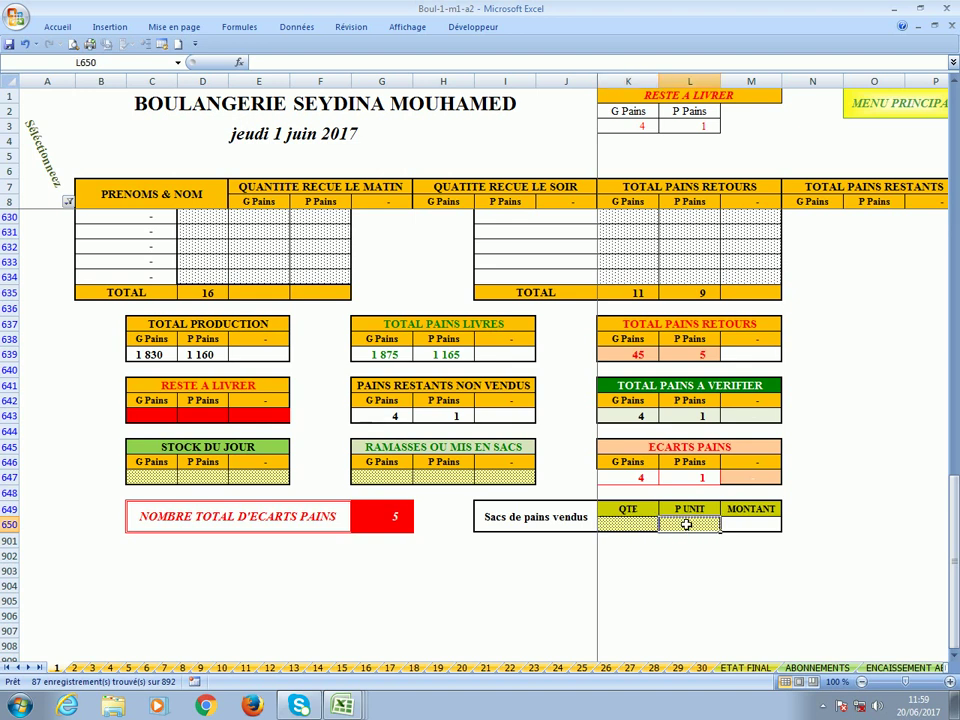
pyautogui.click(616, 527)
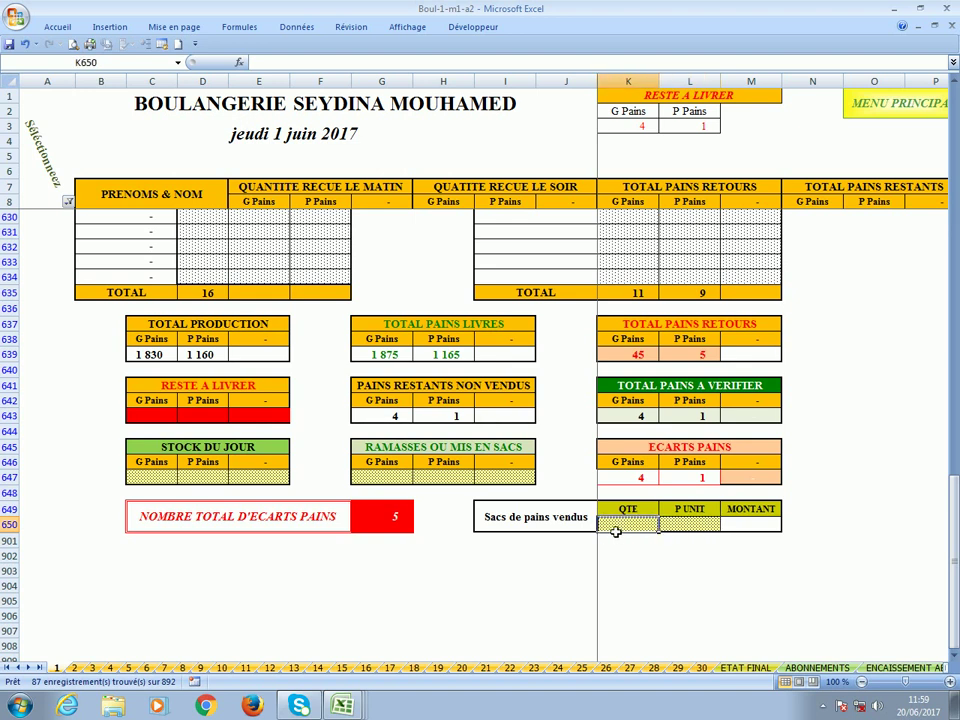
pyautogui.click(643, 481)
pyautogui.click(697, 479)
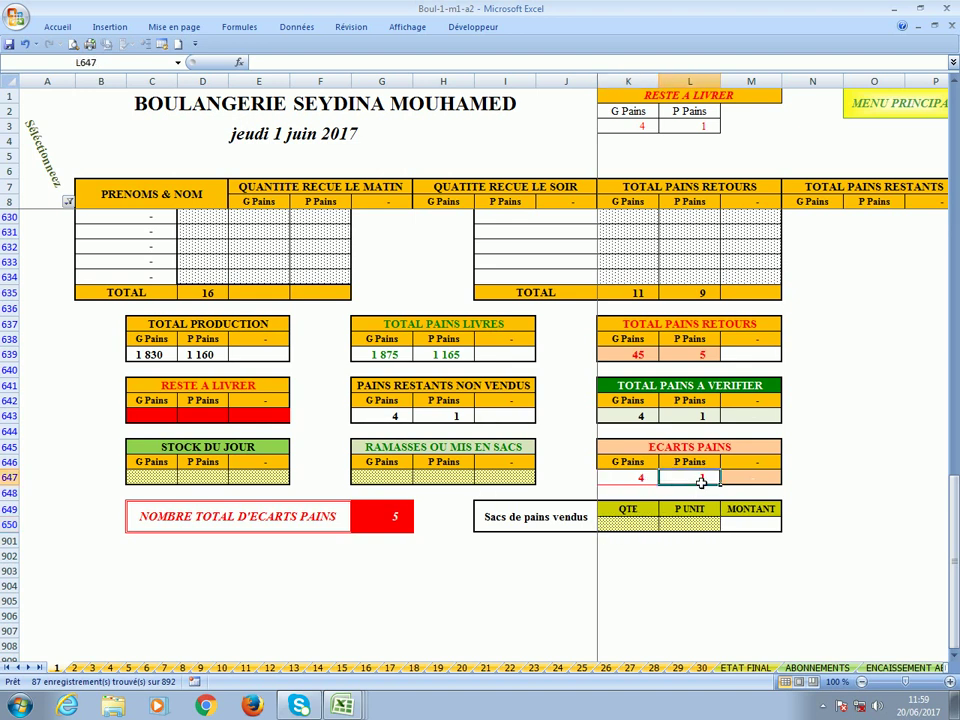
pyautogui.click(637, 479)
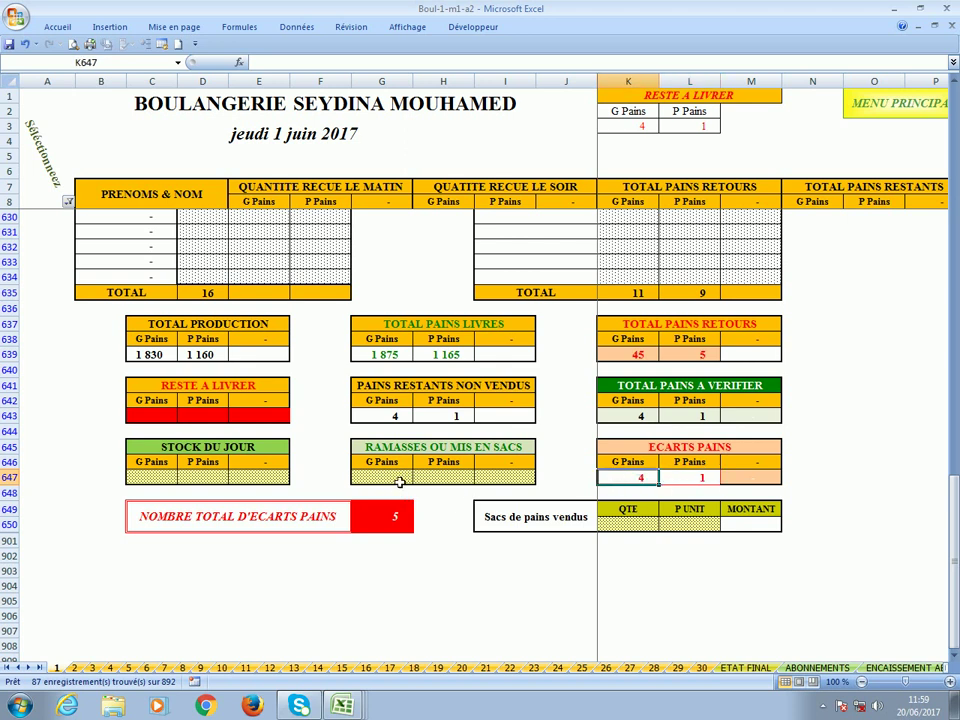
# Enter 4 large and 1 small bagged loaves in G647 and H647, confirming LA DISTRIBUTION EST NORMALE.
pyautogui.click(398, 482)
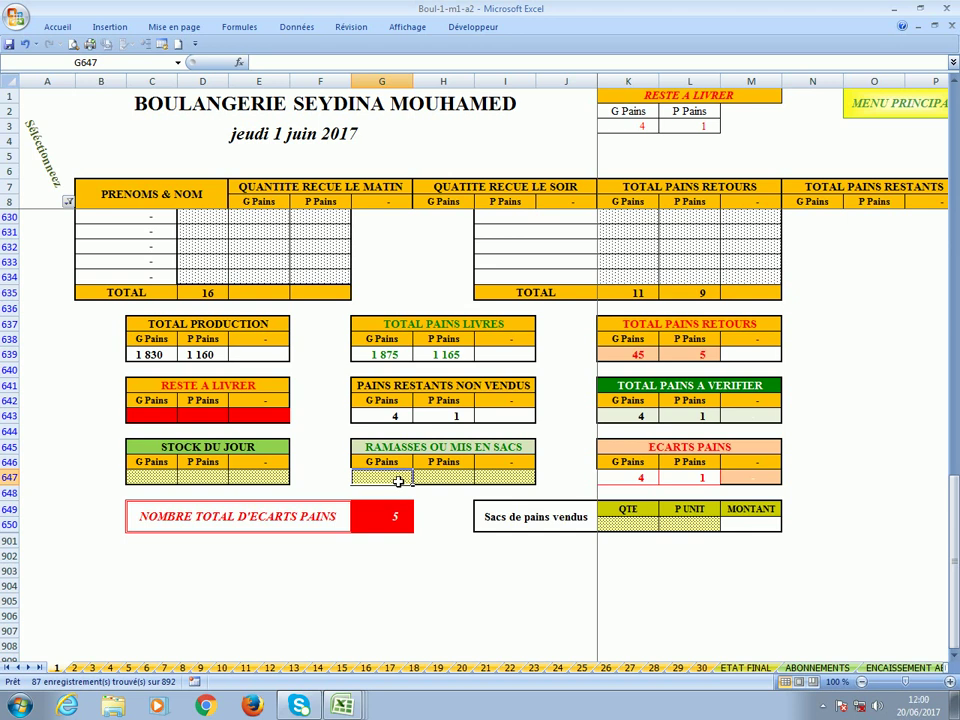
pyautogui.write('4')
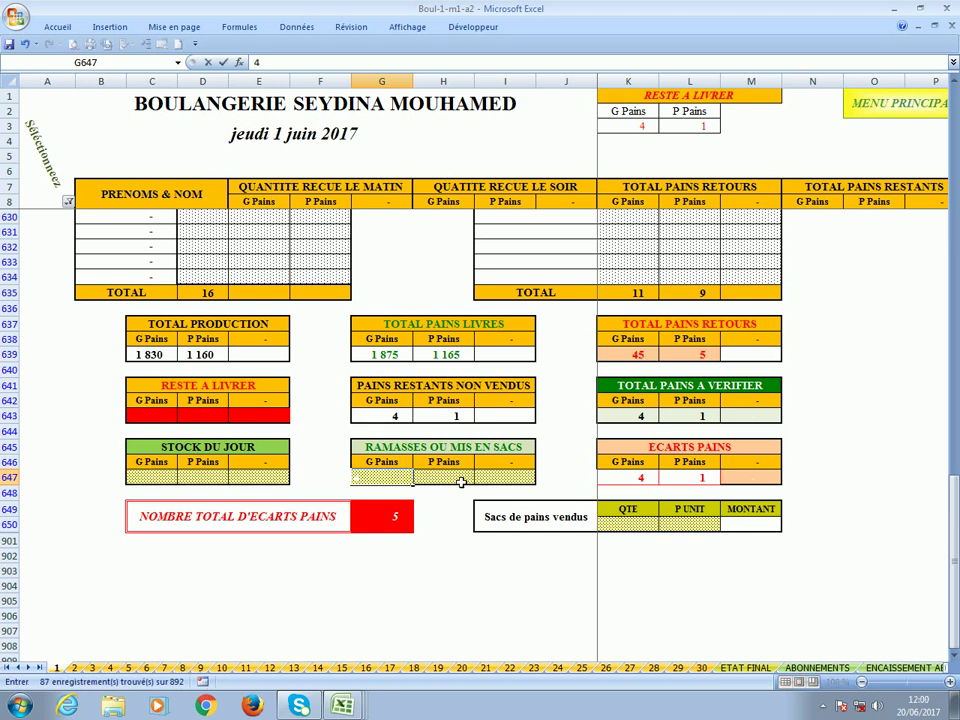
pyautogui.click(461, 482)
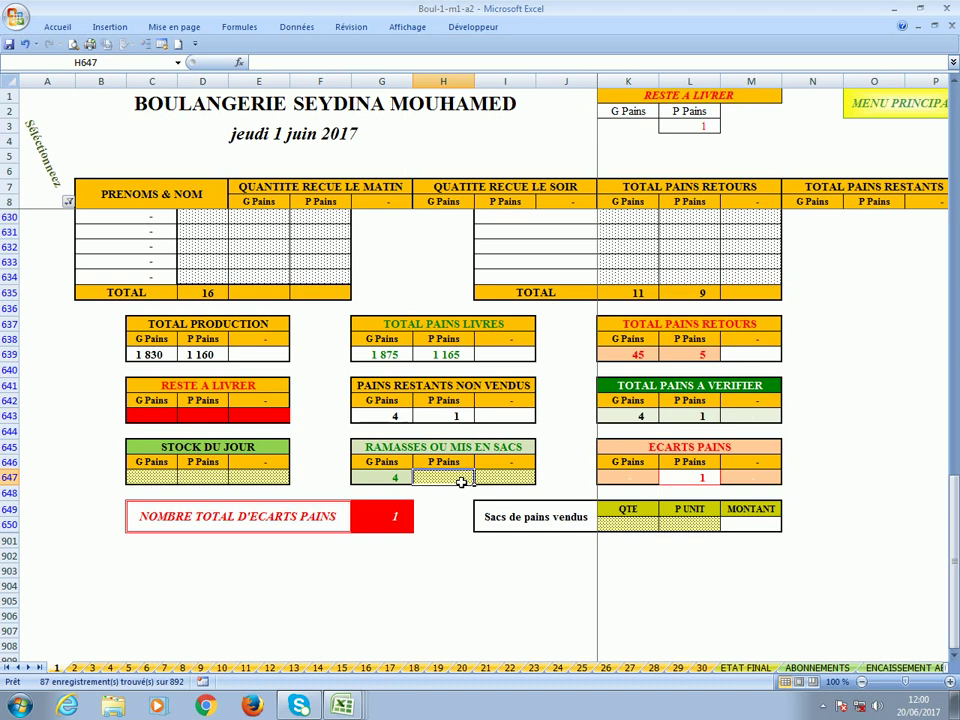
pyautogui.write('1')
pyautogui.click(518, 483)
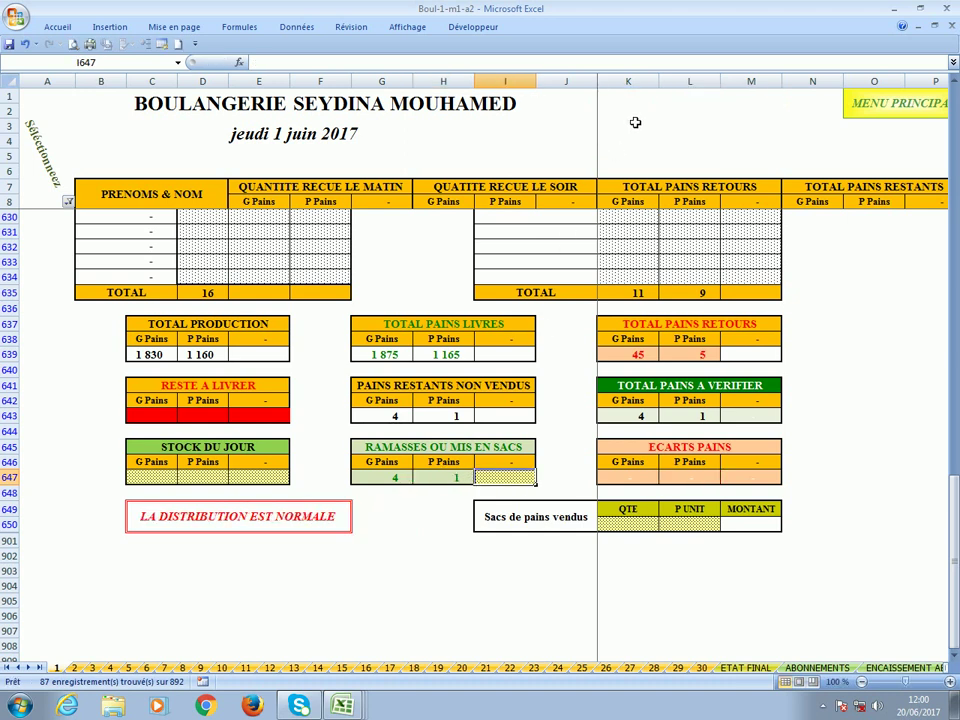
pyautogui.click(185, 521)
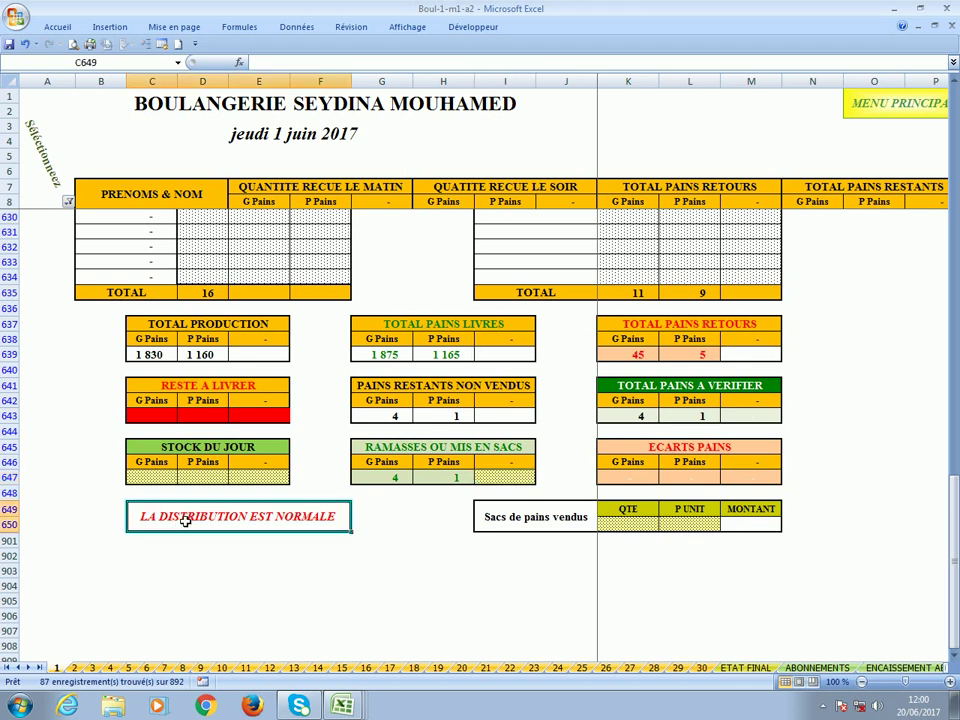
pyautogui.scroll(20, 185, 521)
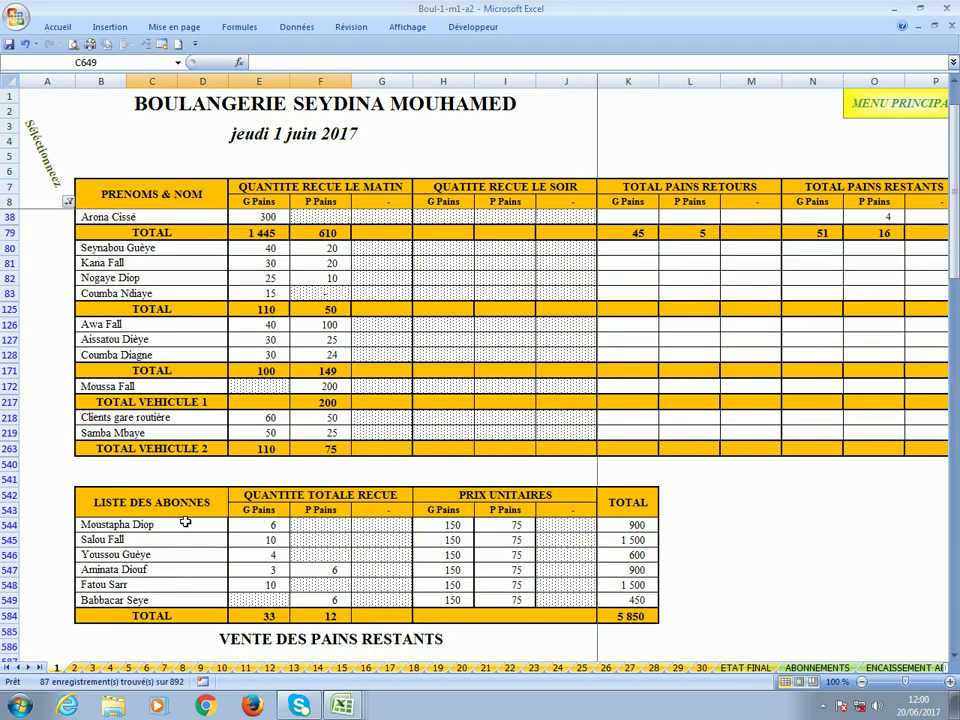
pyautogui.scroll(3, 185, 521)
pyautogui.click(333, 294)
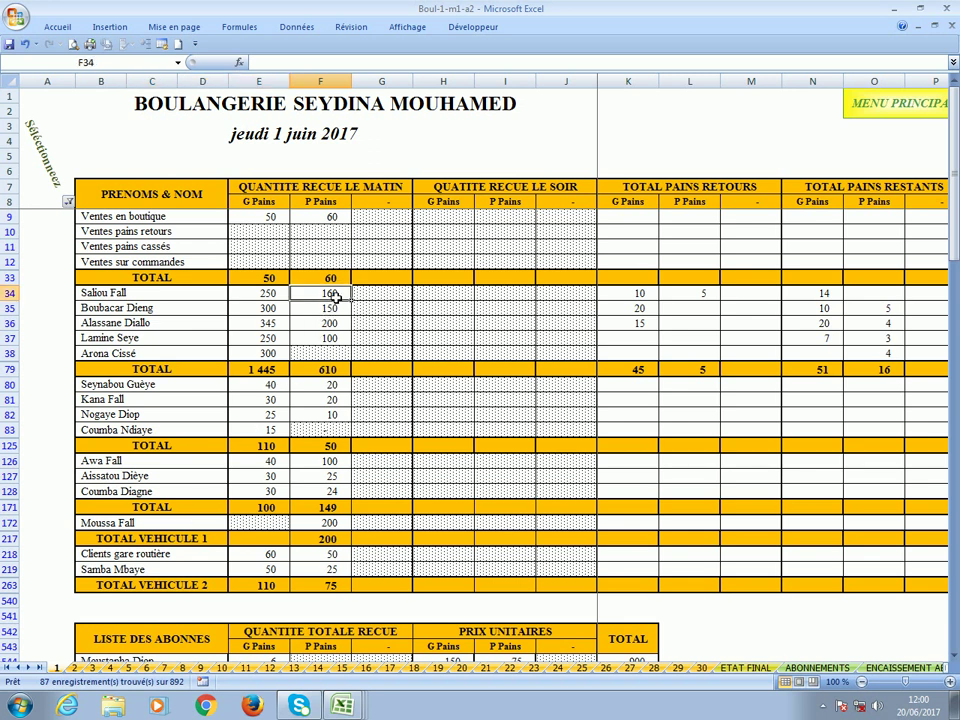
pyautogui.press('Right')
pyautogui.press('Right')
pyautogui.press('Right')
pyautogui.press('Right')
pyautogui.press('Right')
pyautogui.press('Right')
pyautogui.press('Right')
pyautogui.press('Right')
pyautogui.press('Right')
pyautogui.press('Right')
pyautogui.press('Right')
pyautogui.press('Right')
pyautogui.press('Right')
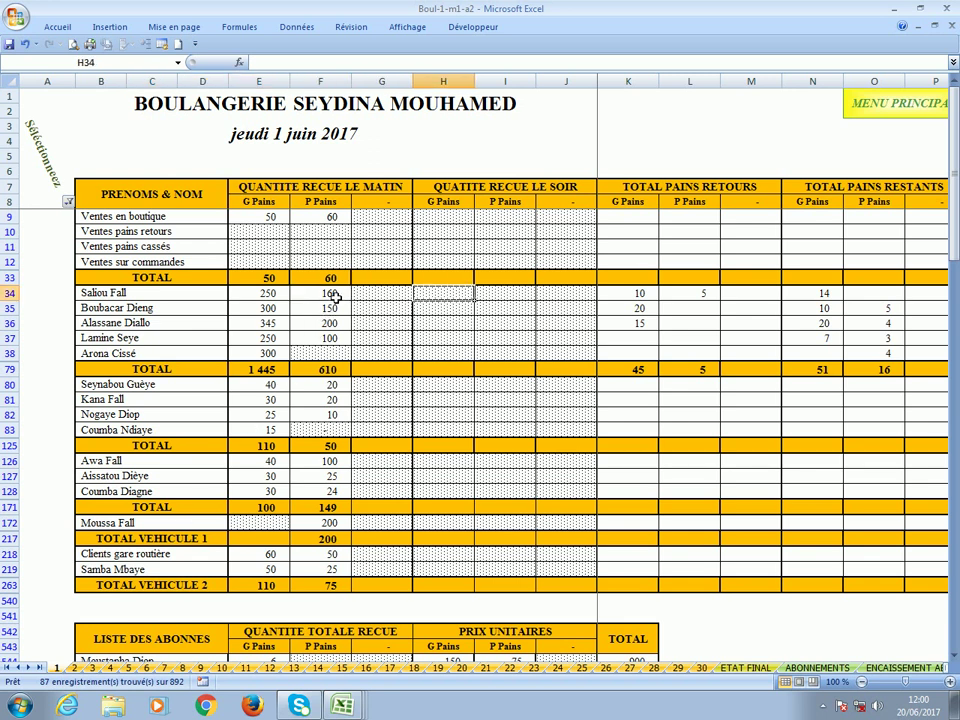
pyautogui.press('Right')
pyautogui.press('Right')
pyautogui.press('Right')
pyautogui.press('Right')
pyautogui.press('Right')
pyautogui.press('Right')
pyautogui.press('Right')
pyautogui.press('Right')
pyautogui.press('Right')
pyautogui.press('Right')
pyautogui.press('Right')
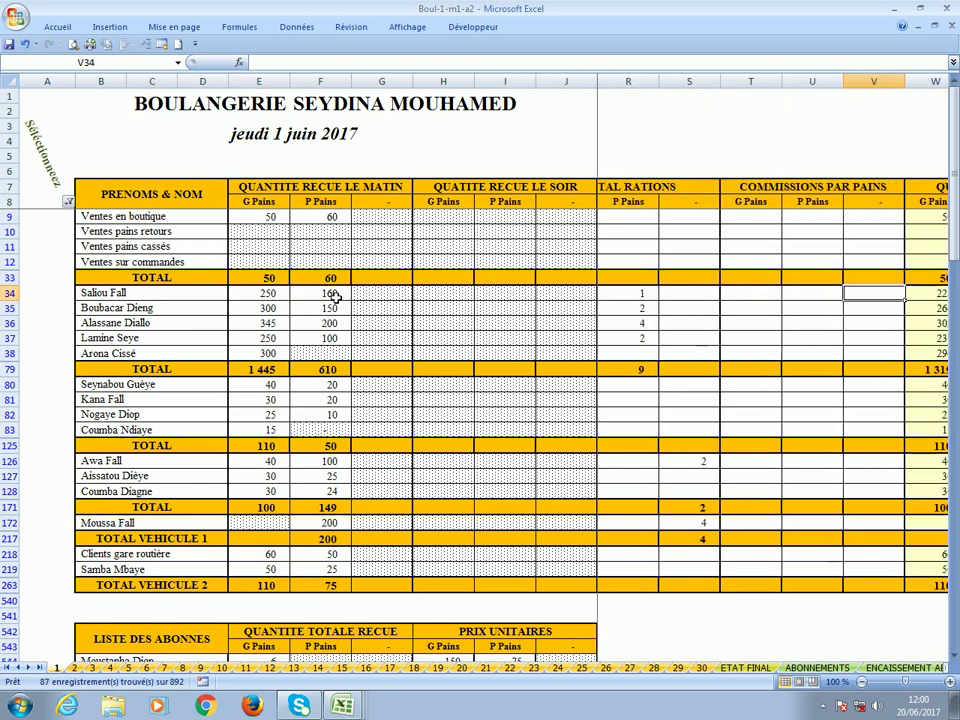
pyautogui.press('Right')
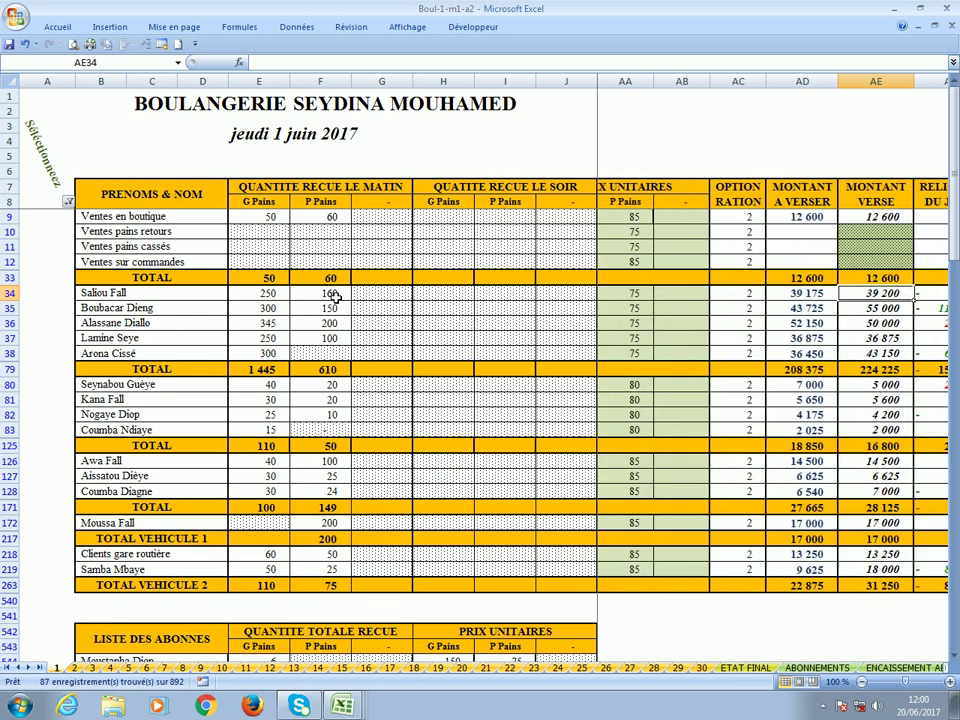
pyautogui.press('Right')
pyautogui.press('Right')
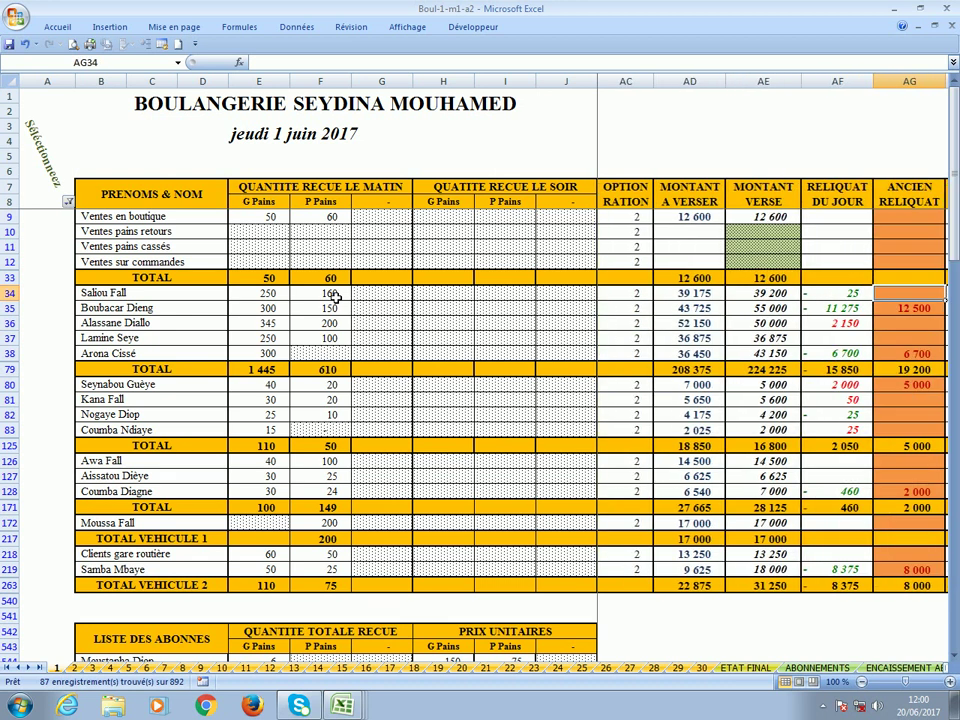
pyautogui.press('Left')
pyautogui.press('Left')
pyautogui.press('Left')
pyautogui.press('Left')
pyautogui.press('Left')
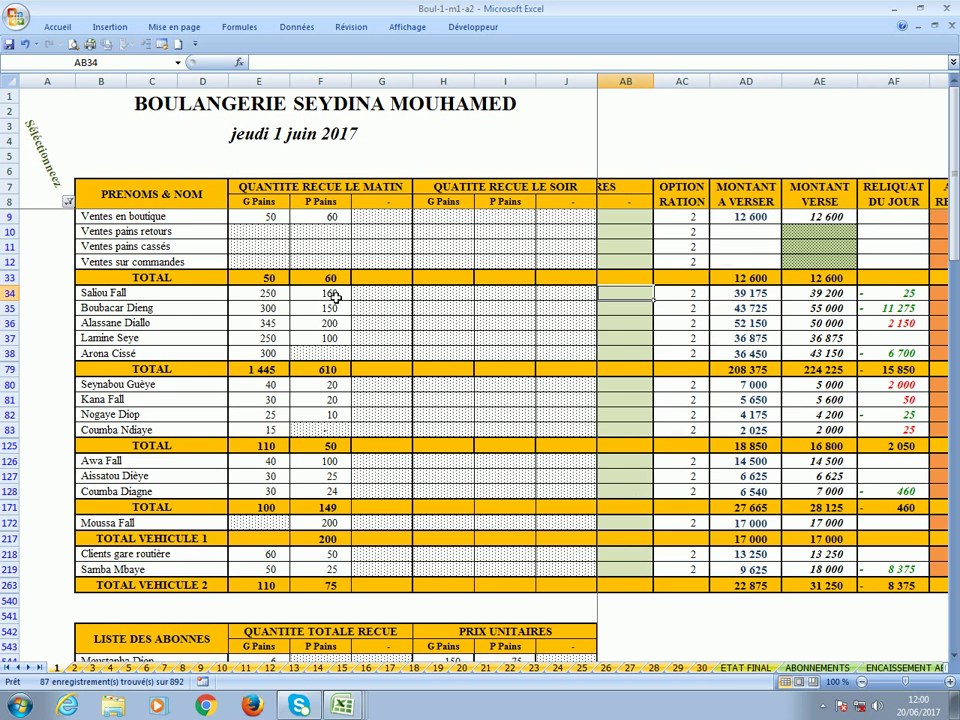
pyautogui.press('Right')
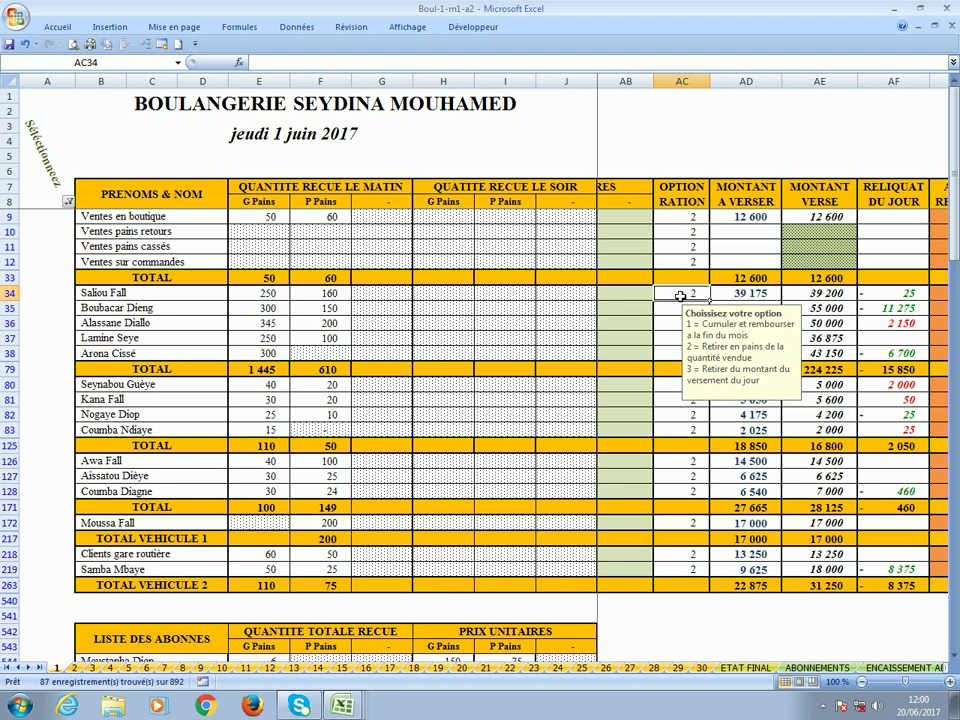
# Review row 34's sold quantities and ration counts, then set its ration option to 3.
pyautogui.press('Left')
pyautogui.press('Left')
pyautogui.press('Left')
pyautogui.press('Left')
pyautogui.press('Left')
pyautogui.press('Left')
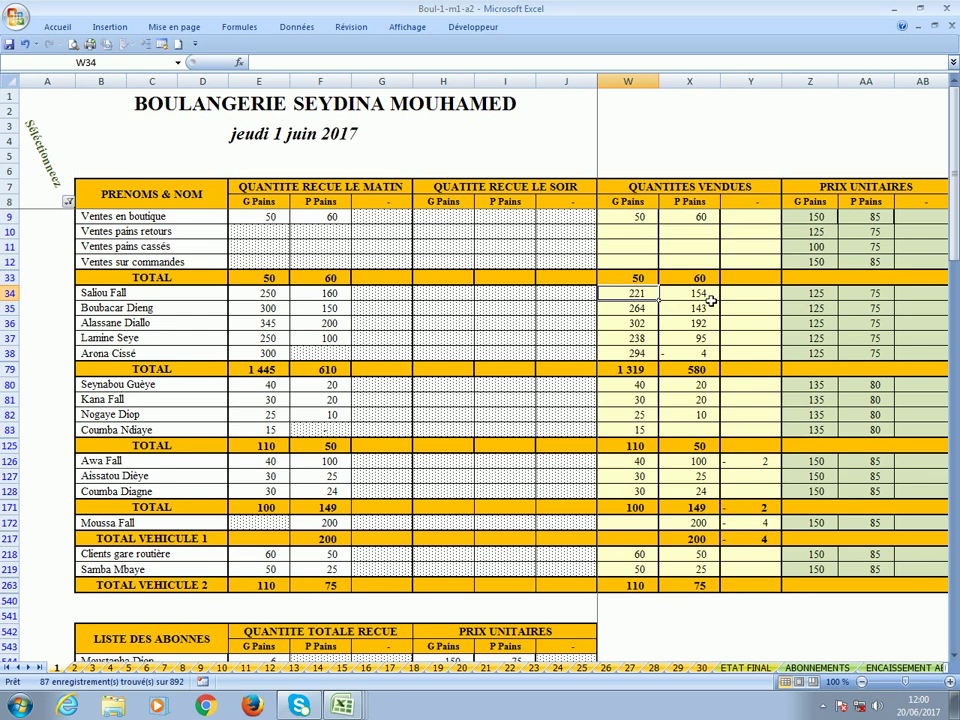
pyautogui.press('Left')
pyautogui.press('Left')
pyautogui.press('Left')
pyautogui.press('Left')
pyautogui.press('Left')
pyautogui.press('Left')
pyautogui.press('Left')
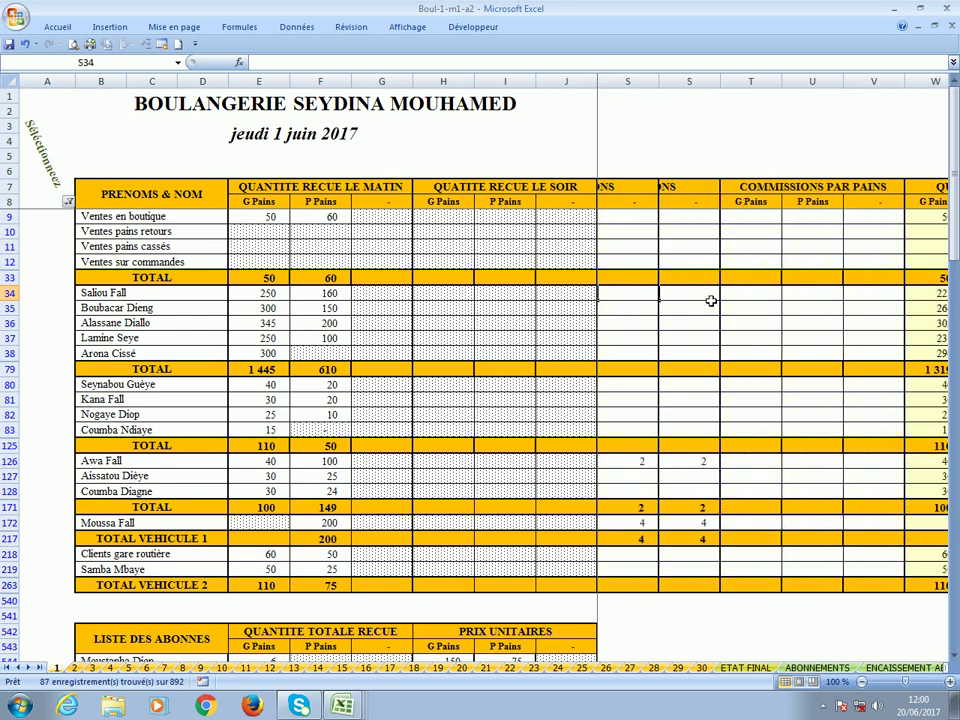
pyautogui.click(710, 300)
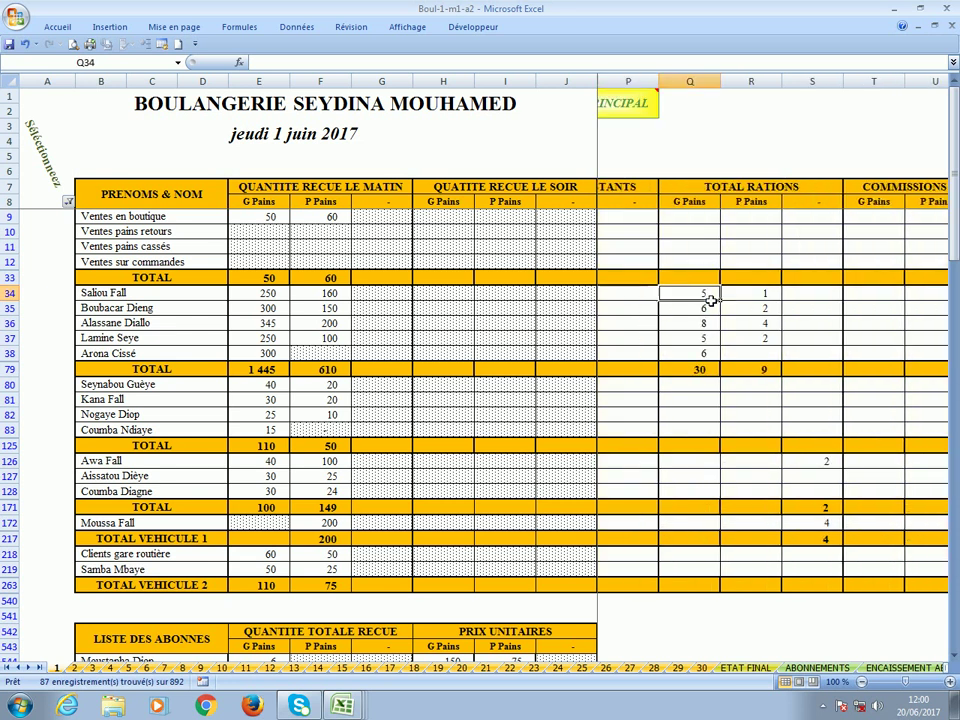
pyautogui.click(744, 294)
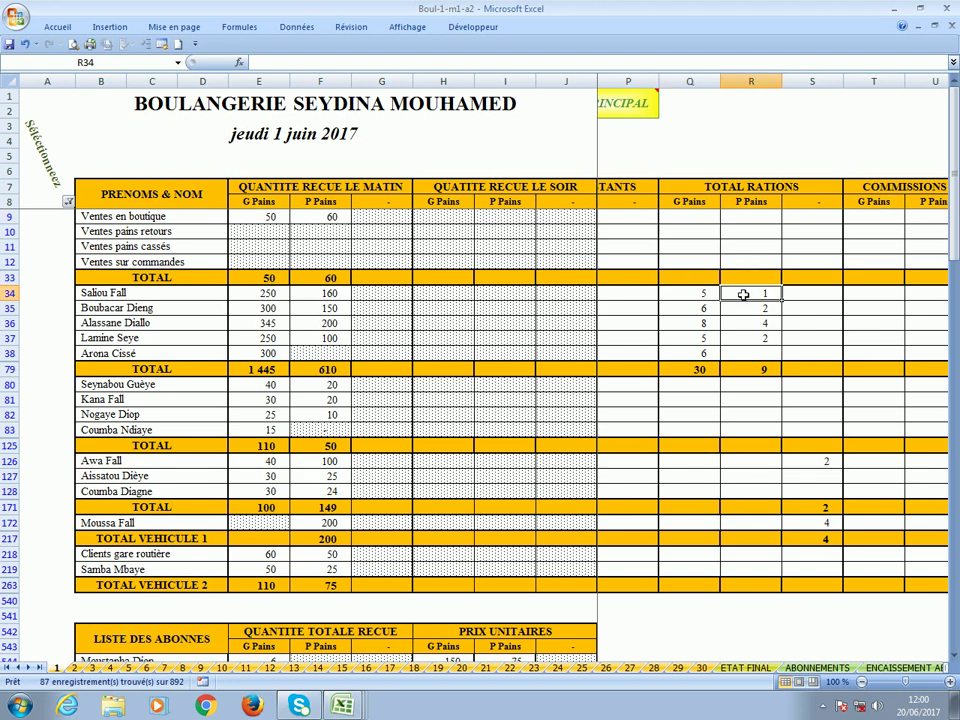
pyautogui.press('Right')
pyautogui.press('Right')
pyautogui.press('Right')
pyautogui.press('Right')
pyautogui.press('Right')
pyautogui.press('Right')
pyautogui.press('Right')
pyautogui.press('Right')
pyautogui.press('Right')
pyautogui.press('Right')
pyautogui.press('Right')
pyautogui.press('Right')
pyautogui.press('Right')
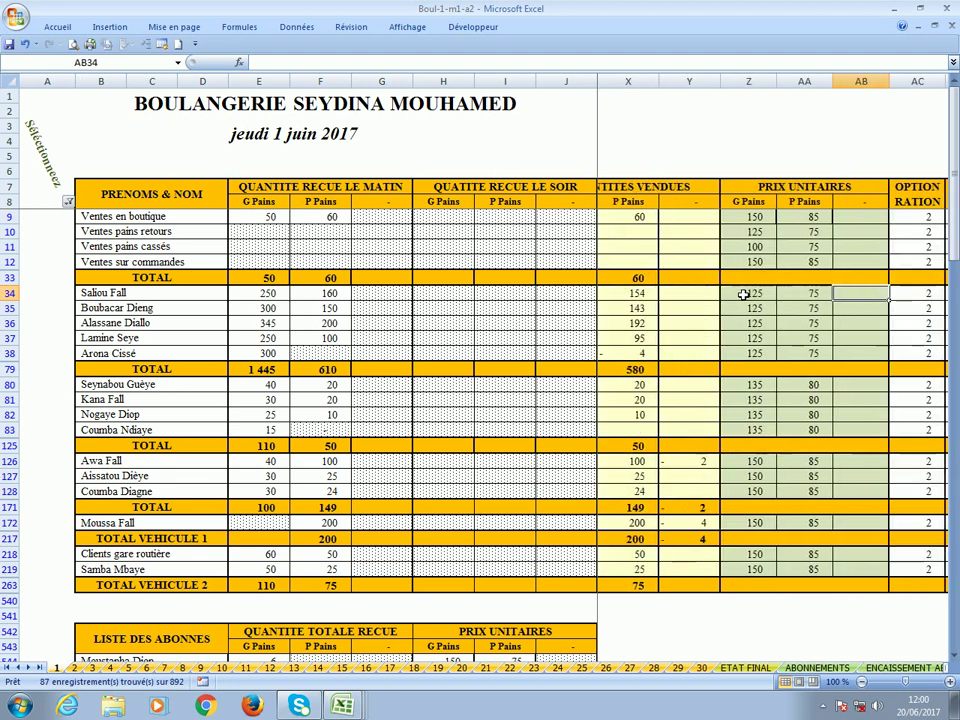
pyautogui.press('Right')
pyautogui.press('Right')
pyautogui.press('Right')
pyautogui.press('Right')
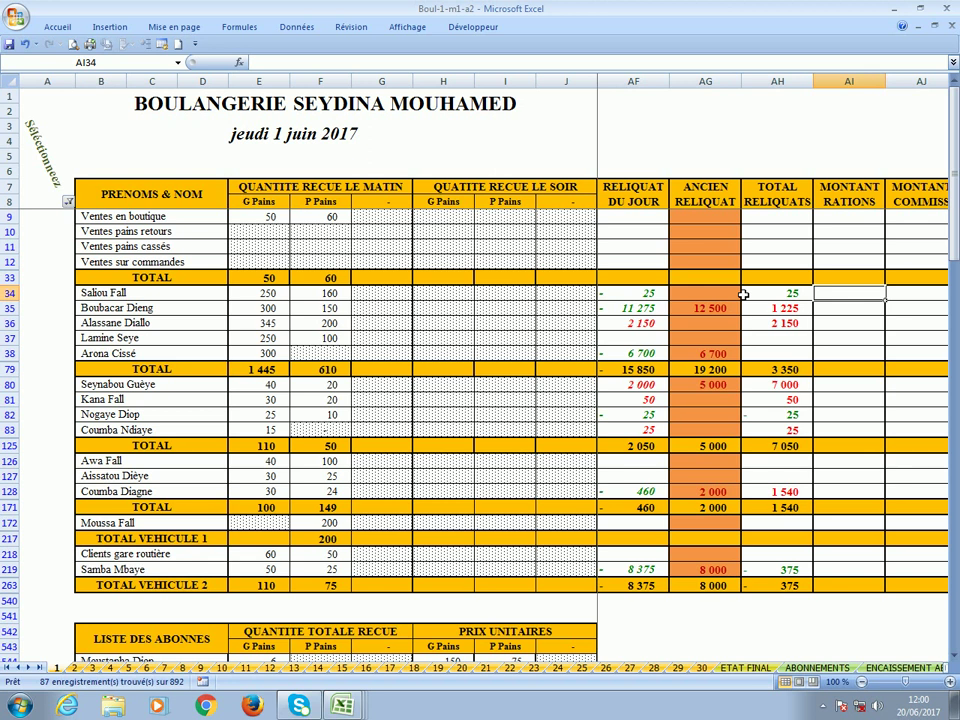
pyautogui.press('Left')
pyautogui.press('Left')
pyautogui.press('Left')
pyautogui.press('Left')
pyautogui.press('Left')
pyautogui.press('Left')
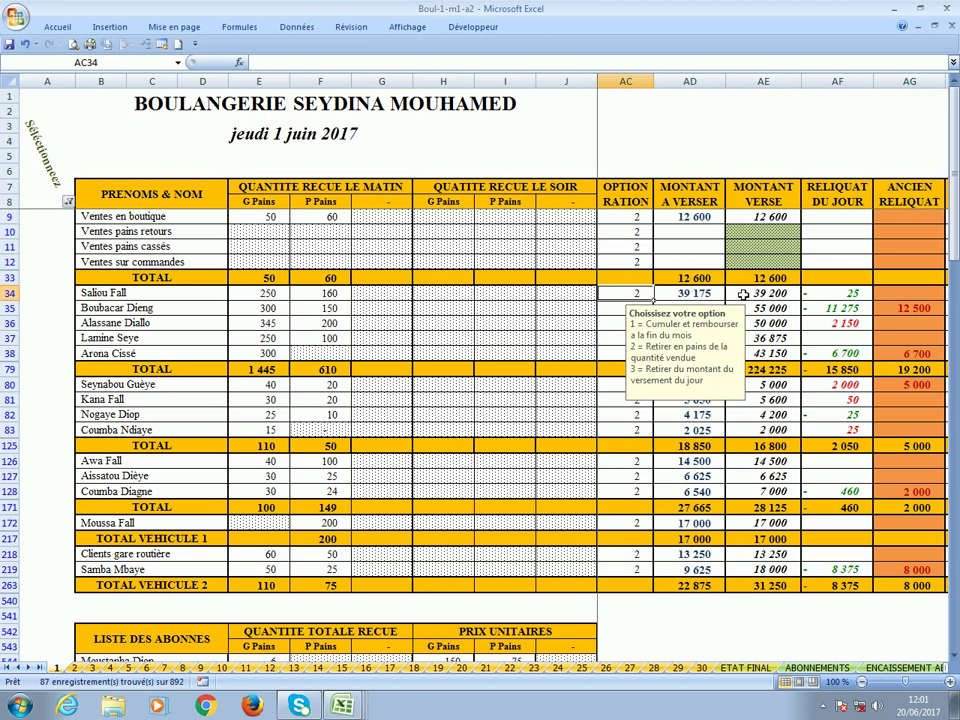
pyautogui.write('3')
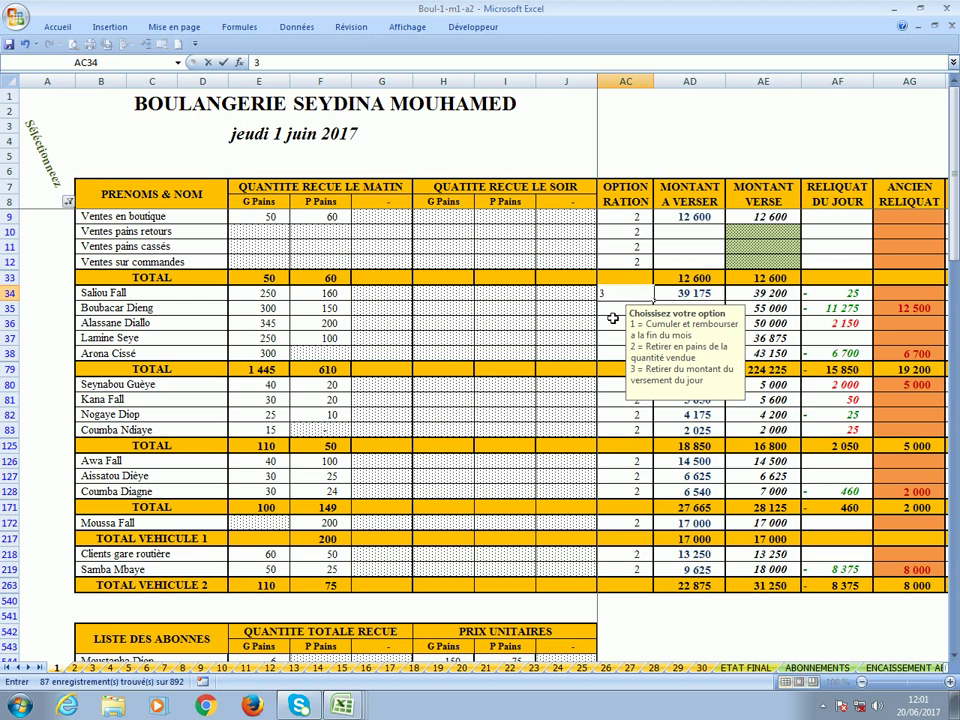
pyautogui.press('Return')
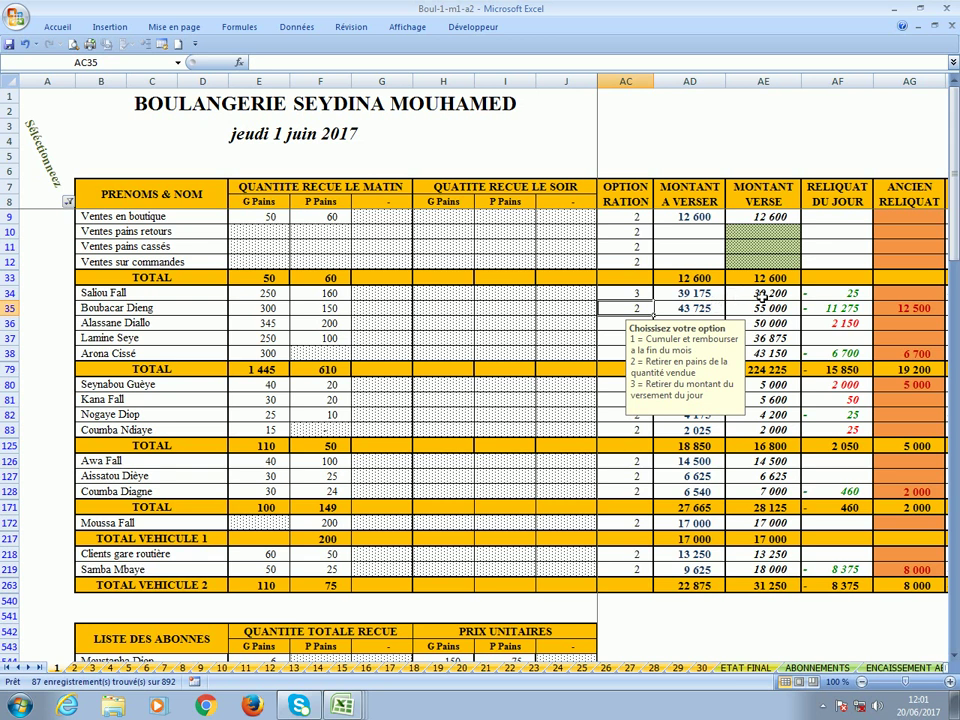
# Recheck row 34's quantities and change its ration option to 1.
pyautogui.click(624, 293)
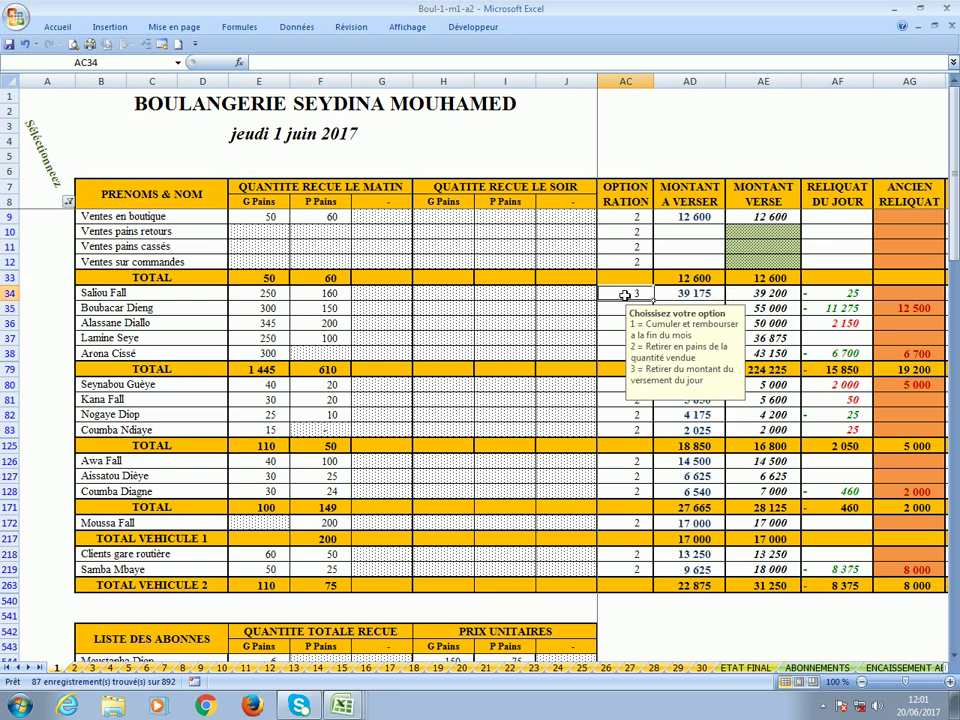
pyautogui.press('Left')
pyautogui.press('Left')
pyautogui.press('Left')
pyautogui.press('Left')
pyautogui.press('Left')
pyautogui.press('Left')
pyautogui.press('Left')
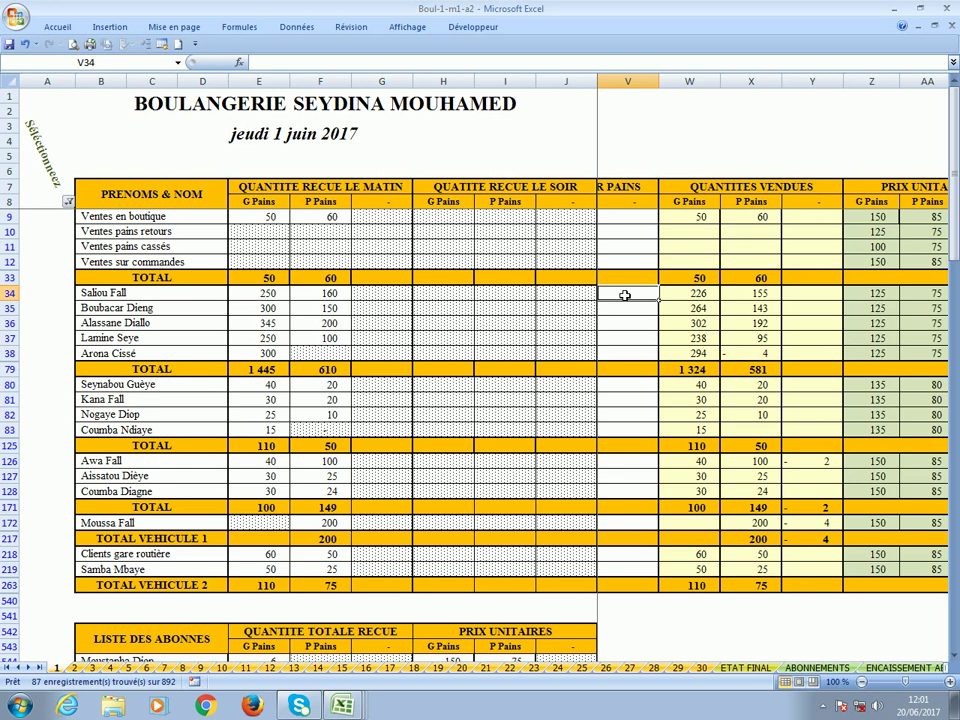
pyautogui.press('Right')
pyautogui.press('Right')
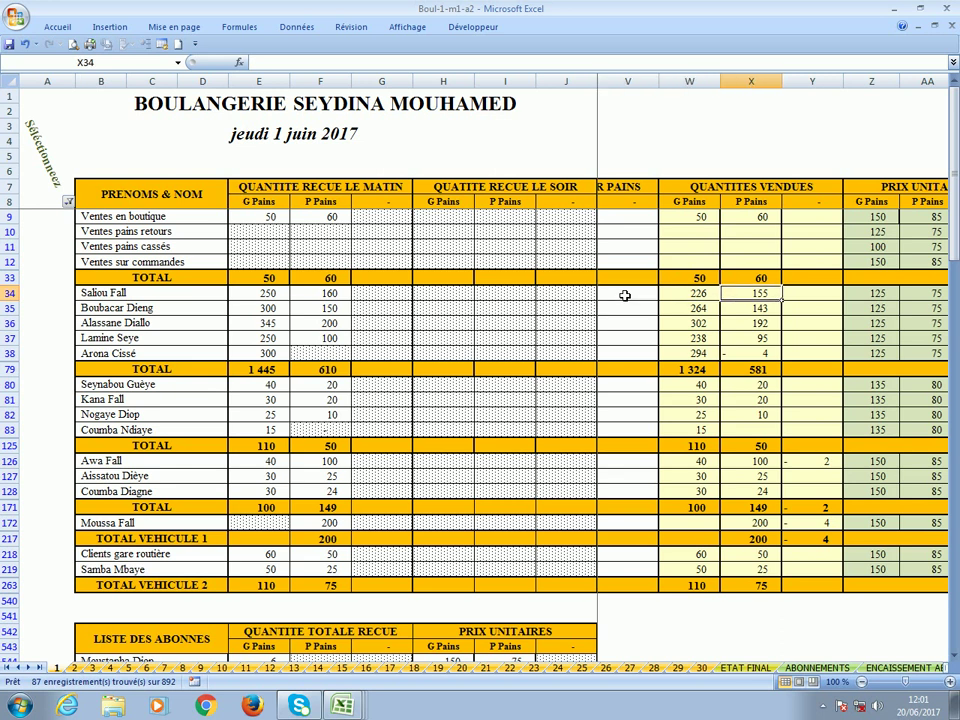
pyautogui.press('Left')
pyautogui.press('Right')
pyautogui.press('Right')
pyautogui.press('Right')
pyautogui.press('Right')
pyautogui.press('Right')
pyautogui.press('Right')
pyautogui.press('Right')
pyautogui.press('Right')
pyautogui.press('Right')
pyautogui.press('Right')
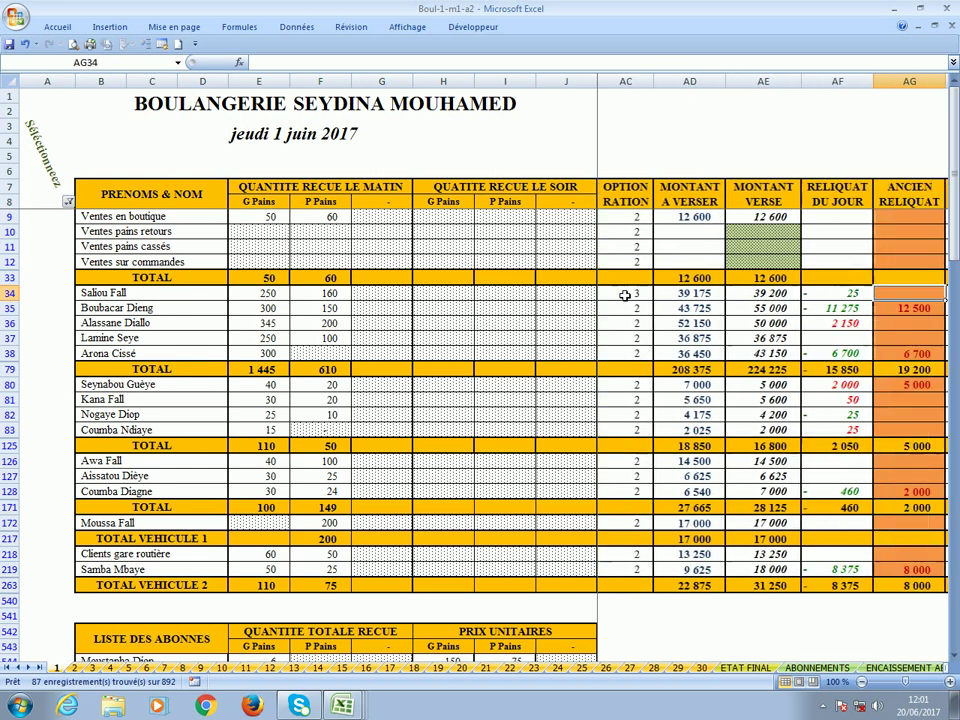
pyautogui.press('Left')
pyautogui.press('Left')
pyautogui.press('Left')
pyautogui.press('Left')
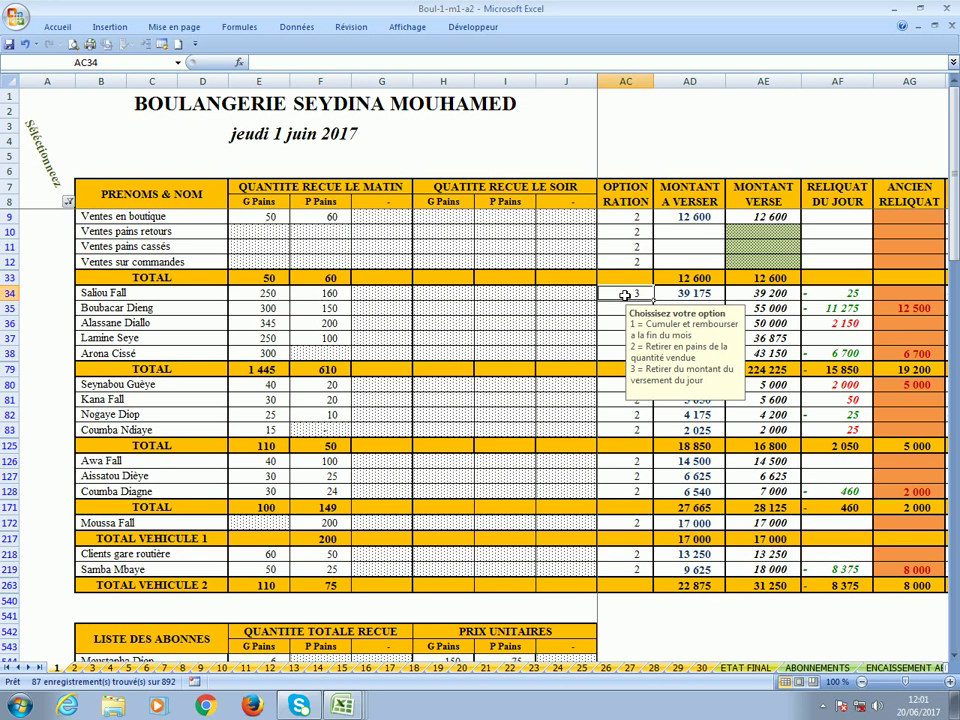
pyautogui.write('1')
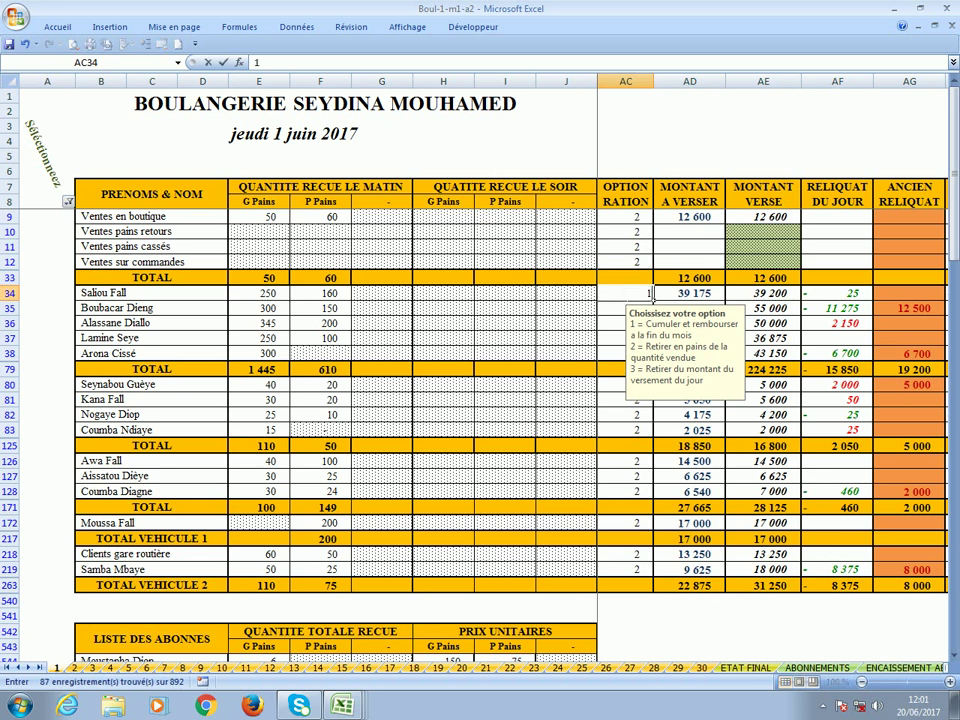
pyautogui.press('Return')
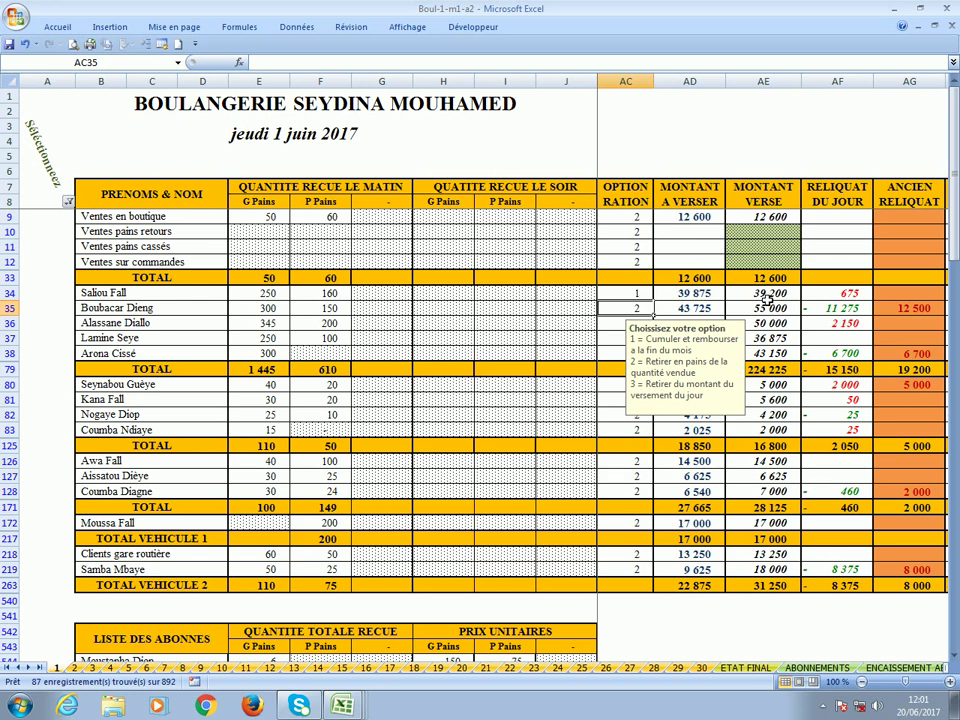
# Review row 34's recalculated amounts (ration 700), then undo to restore option 2.
pyautogui.click(768, 299)
pyautogui.press('Right')
pyautogui.press('Right')
pyautogui.press('Right')
pyautogui.press('Right')
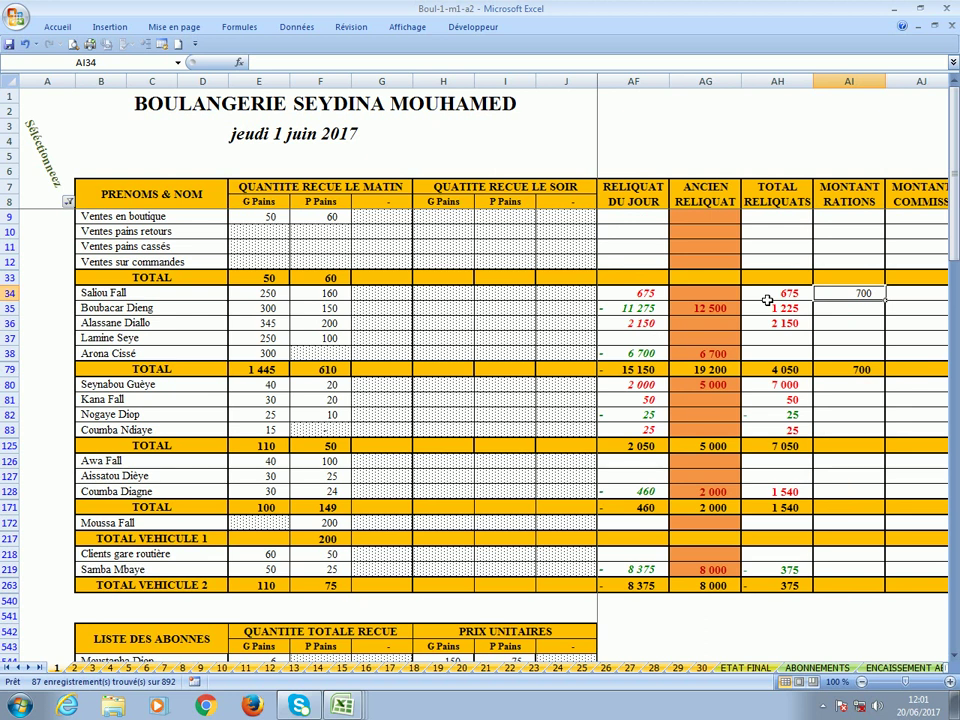
pyautogui.press('Right')
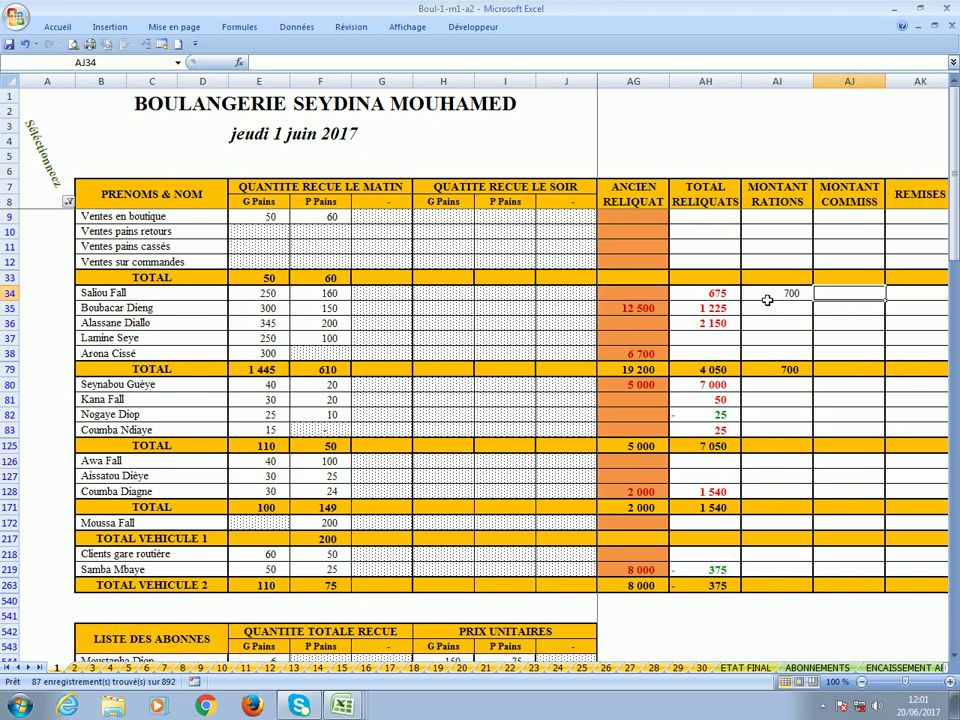
pyautogui.press('Left')
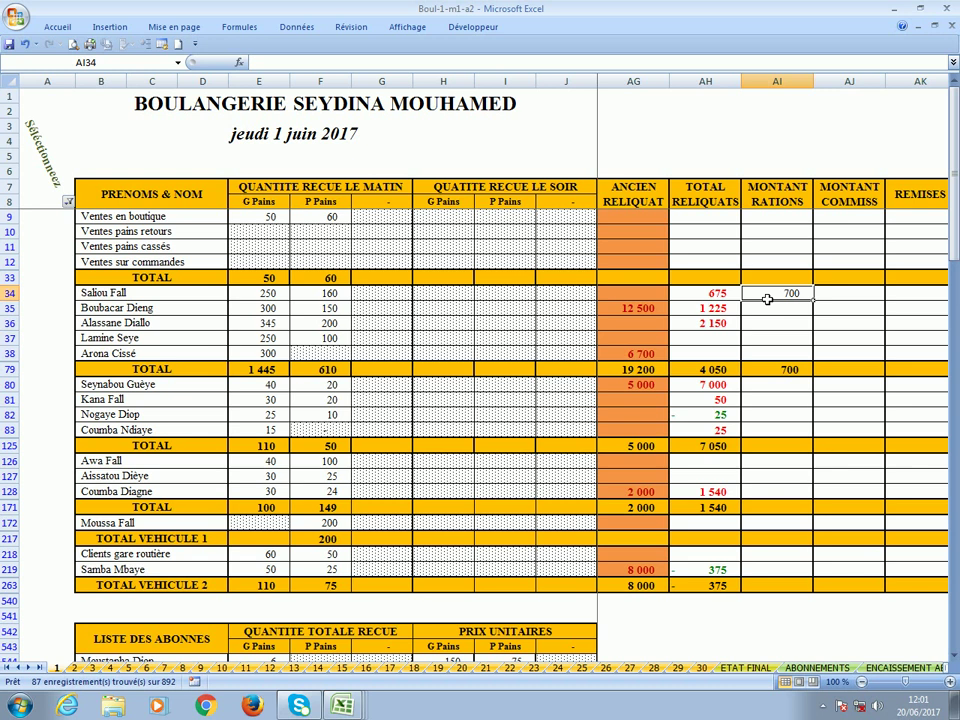
pyautogui.press('Left')
pyautogui.press('Left')
pyautogui.press('Left')
pyautogui.press('Left')
pyautogui.press('Left')
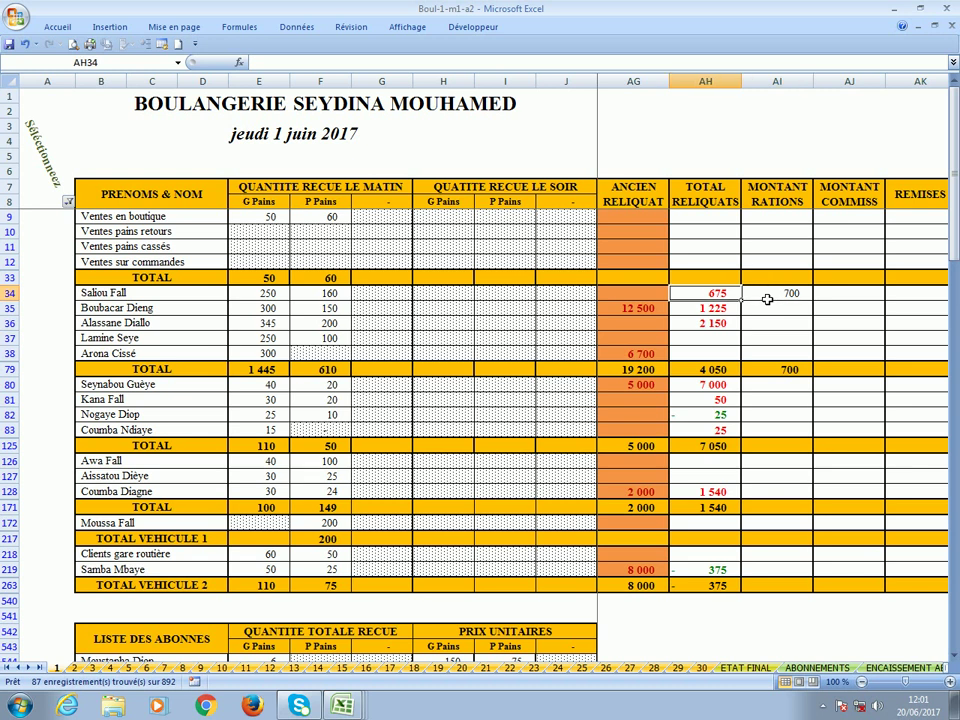
pyautogui.press('Left')
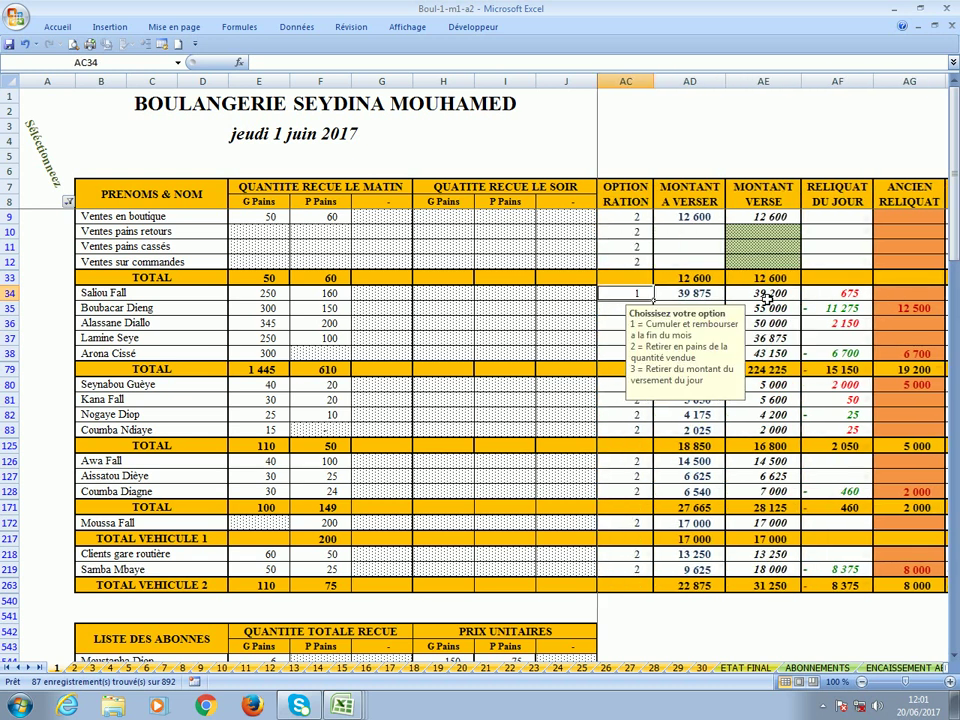
pyautogui.press('Right')
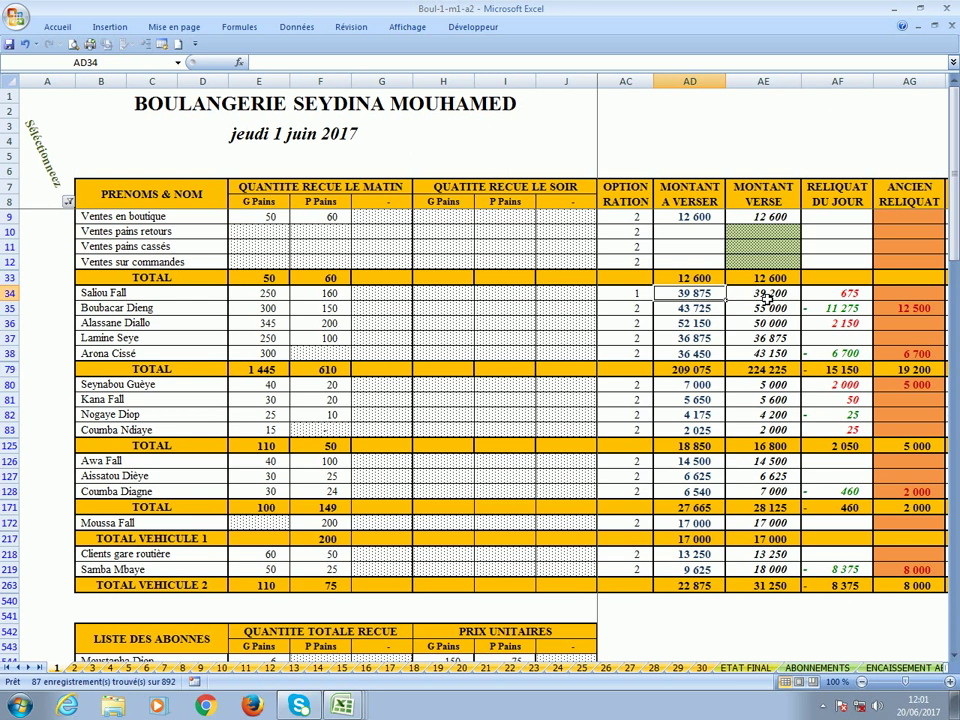
pyautogui.click(22, 46)
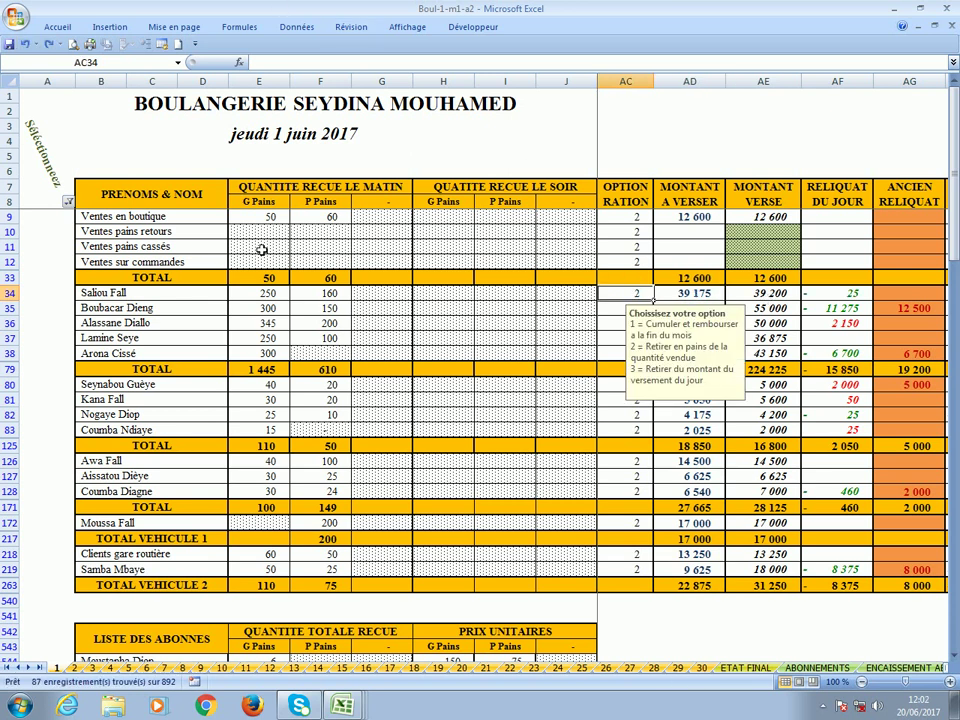
# Inspect the workers' bread rations and the Gérant, Domicile (4) and Cadeaux (4) withdrawals.
pyautogui.click(576, 388)
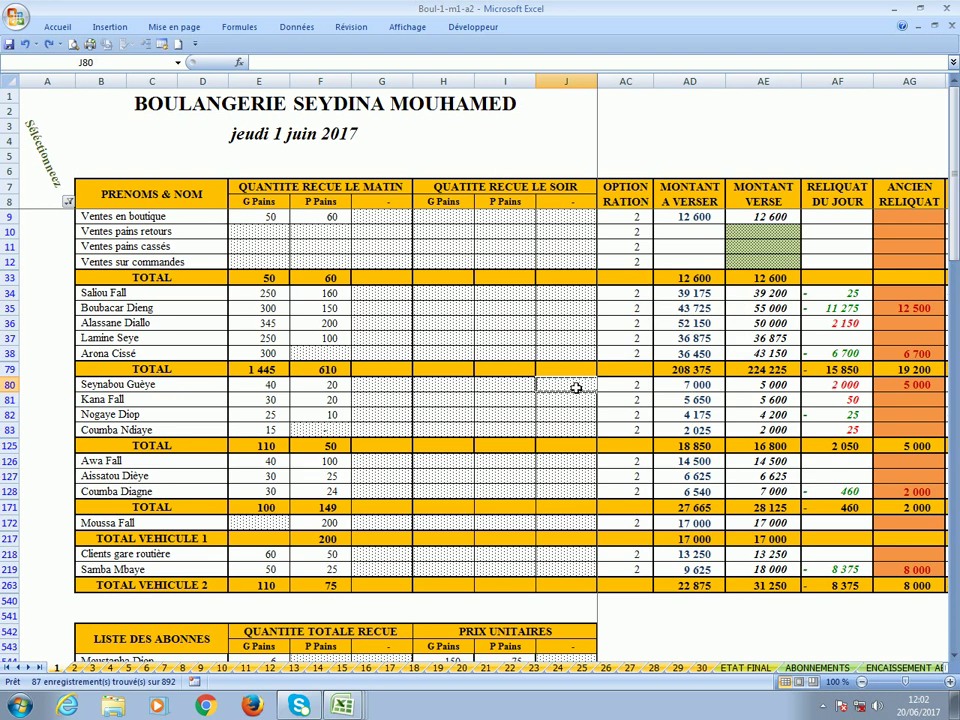
pyautogui.press('Right')
pyautogui.scroll(-6, 516, 392)
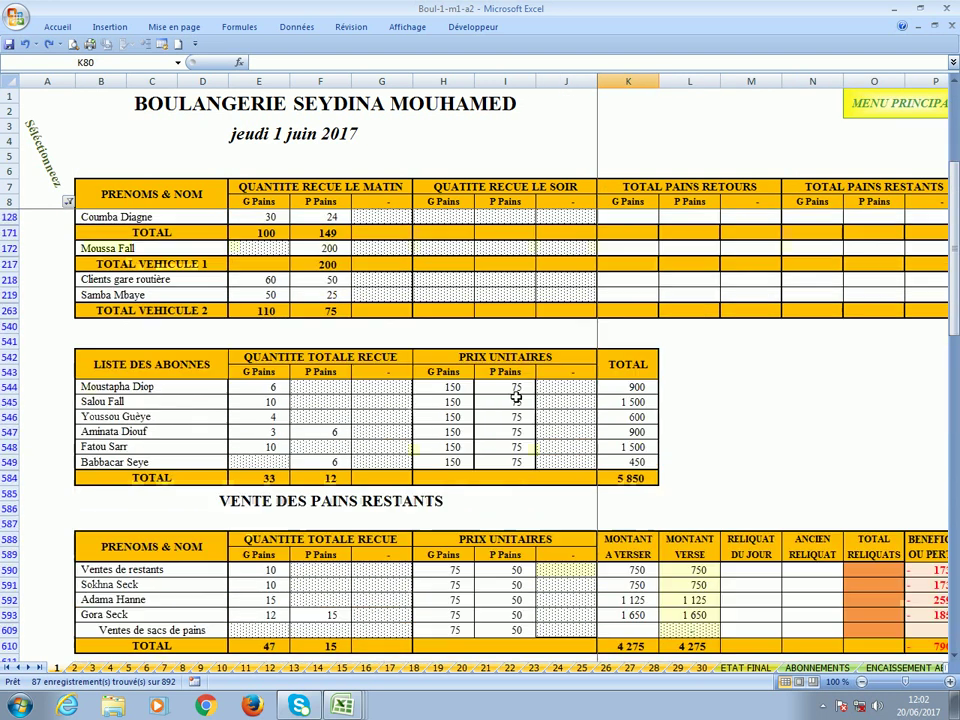
pyautogui.scroll(-9, 516, 397)
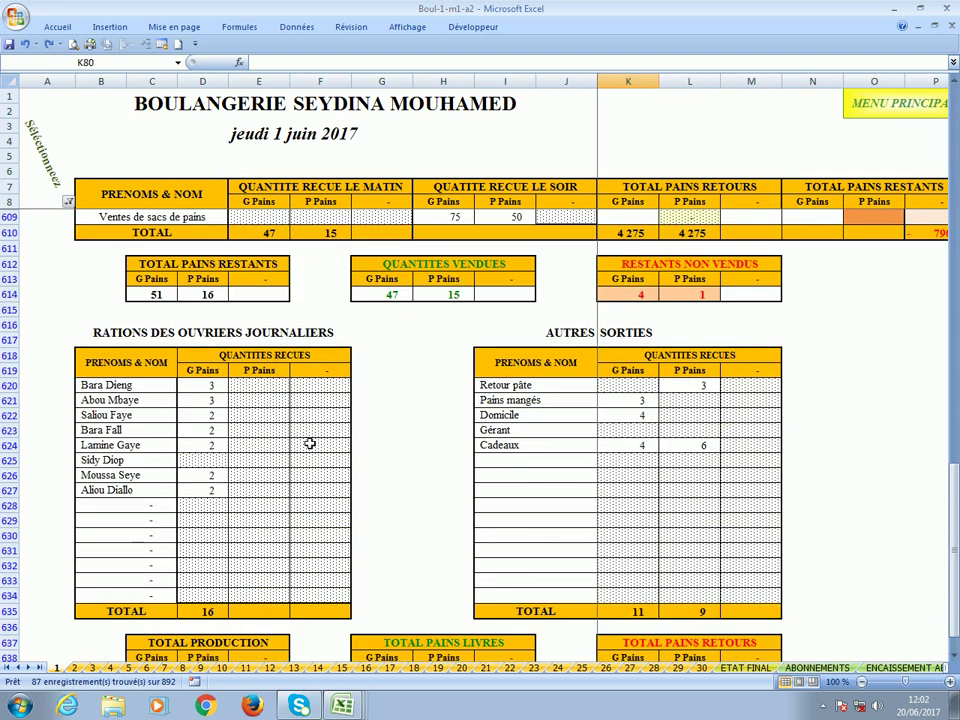
pyautogui.click(195, 389)
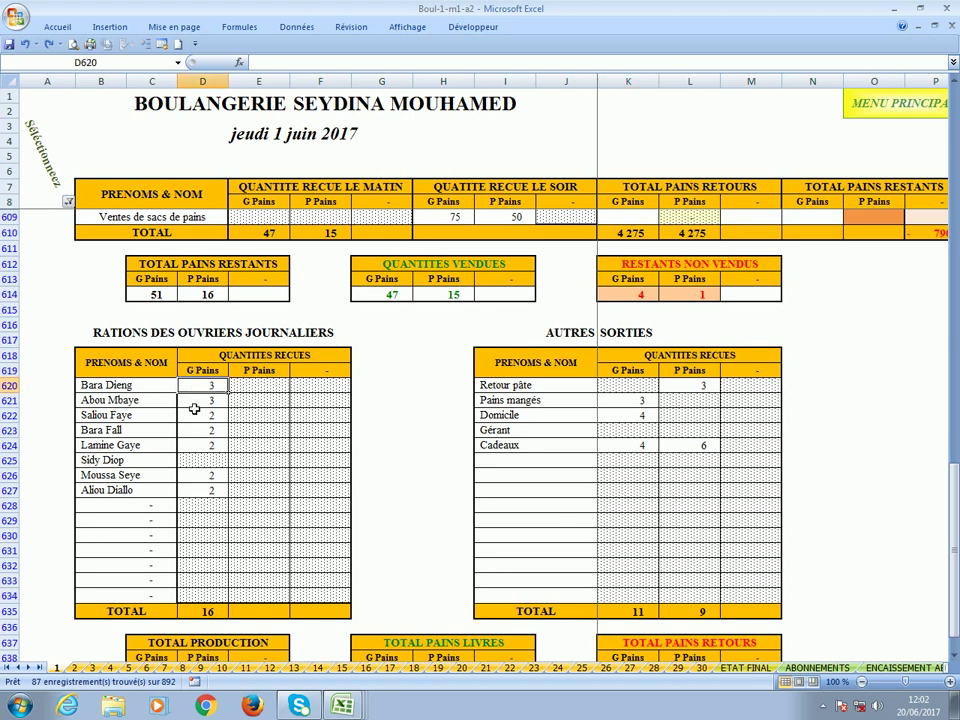
pyautogui.click(204, 464)
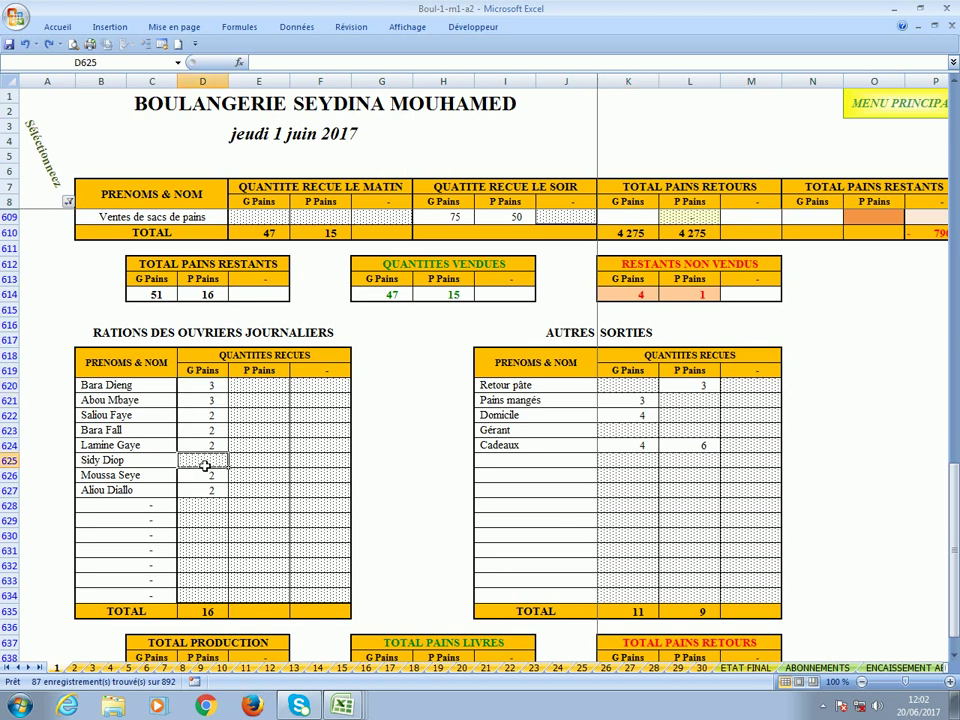
pyautogui.click(624, 434)
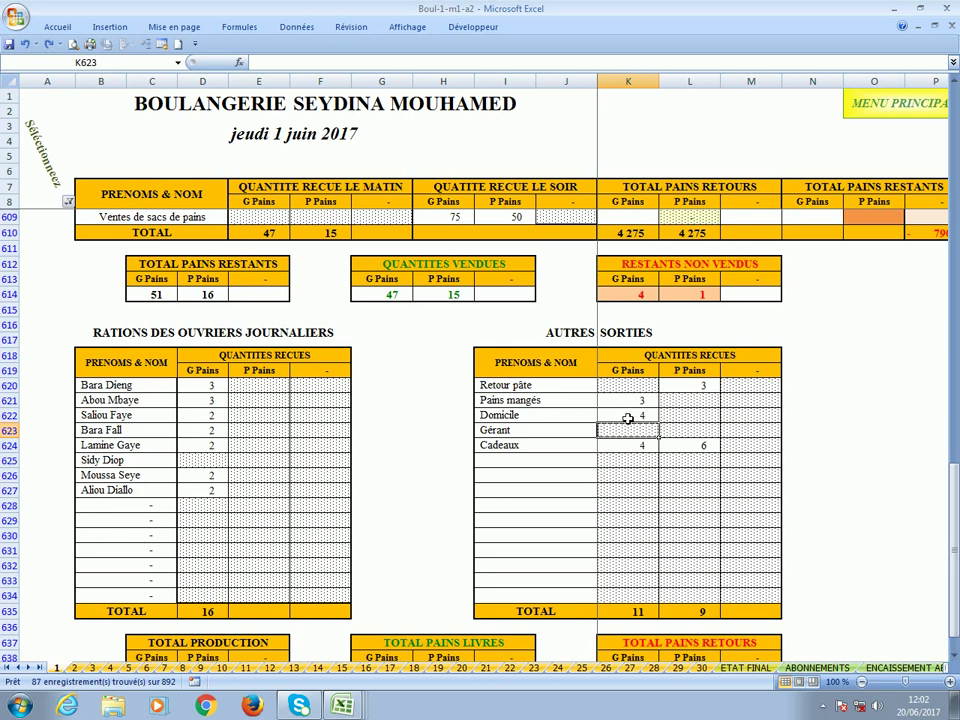
pyautogui.click(627, 418)
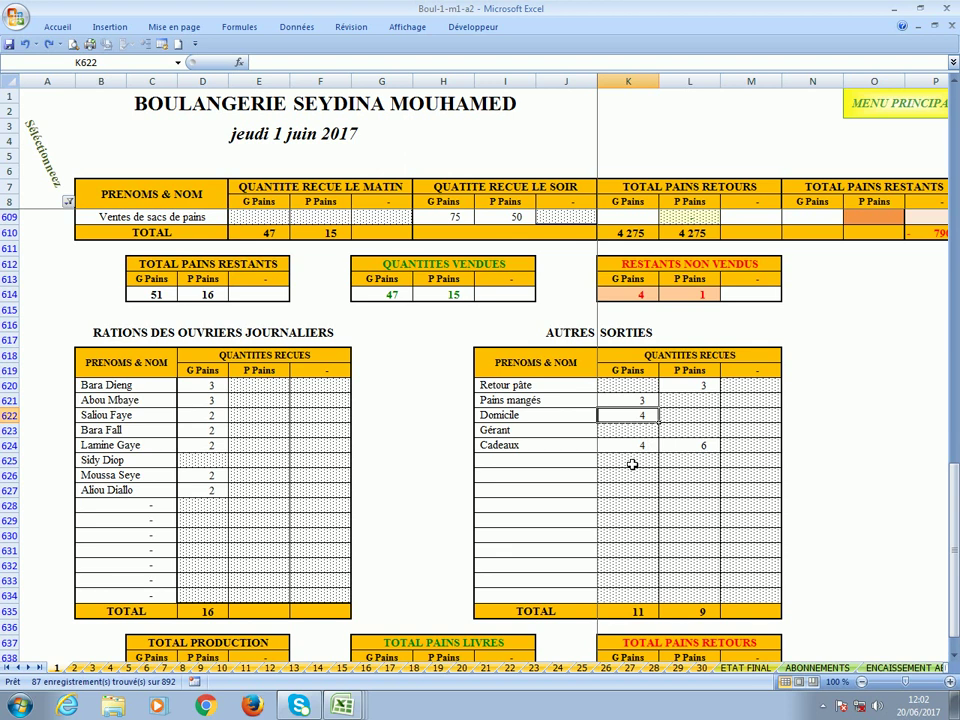
pyautogui.click(633, 446)
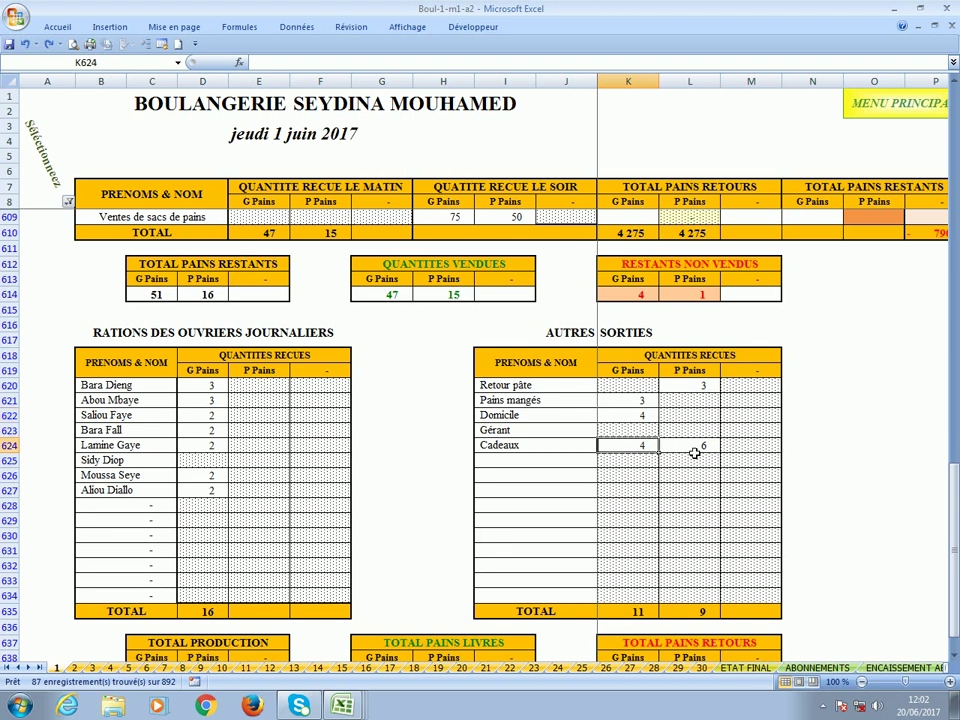
pyautogui.scroll(-2, 623, 452)
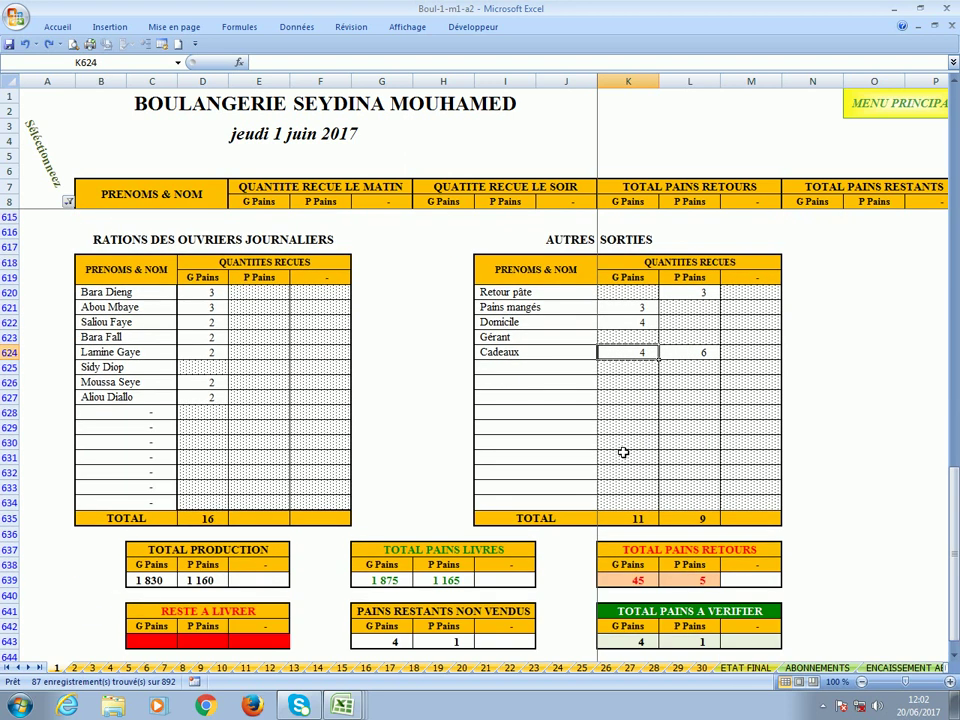
pyautogui.scroll(-5, 623, 452)
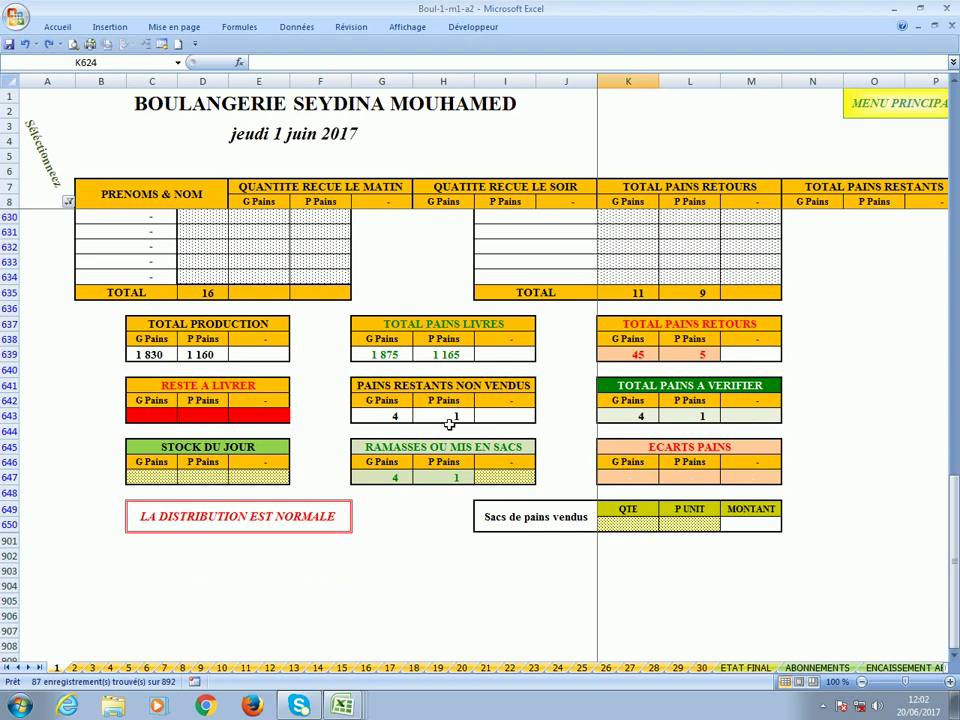
pyautogui.scroll(15, 450, 424)
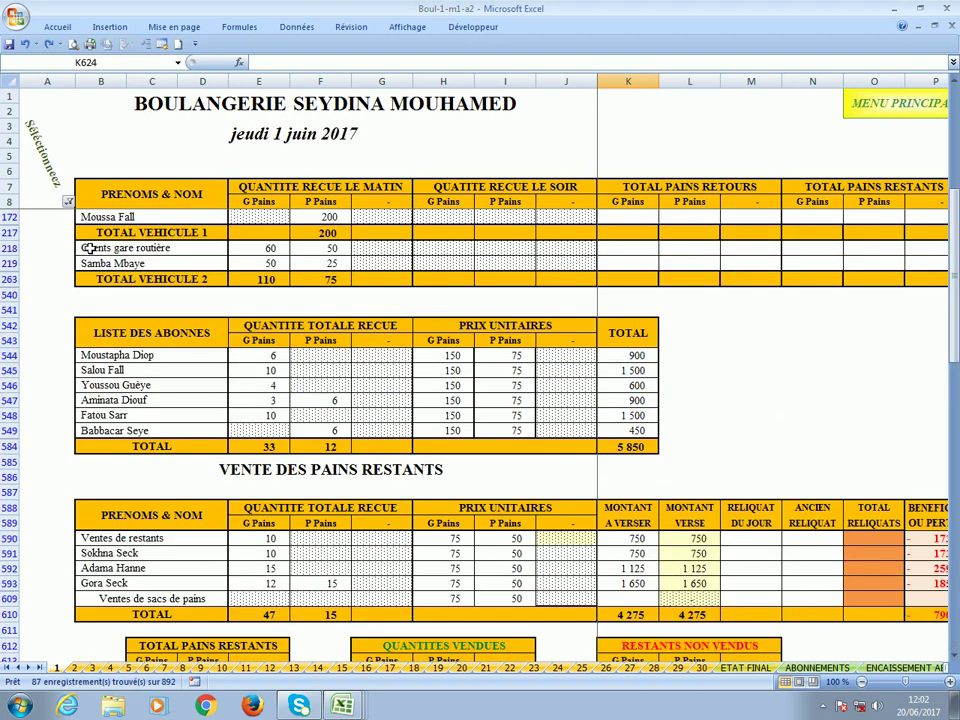
# Filter column B to show only 3 - Charges instead of 2 - Livraison.
pyautogui.click(68, 201)
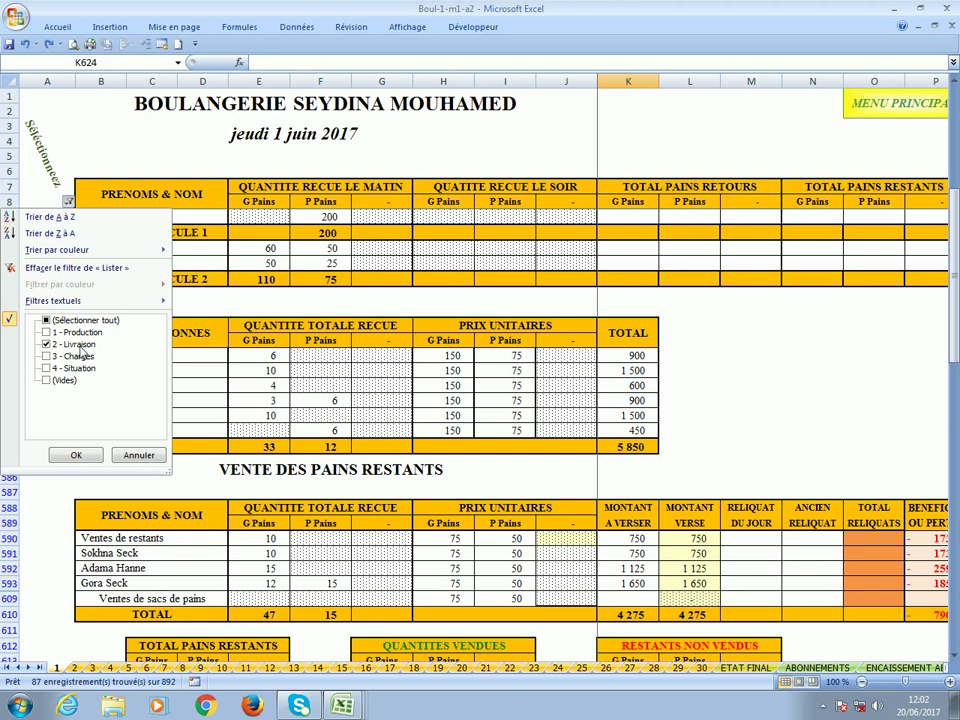
pyautogui.click(78, 345)
pyautogui.click(72, 356)
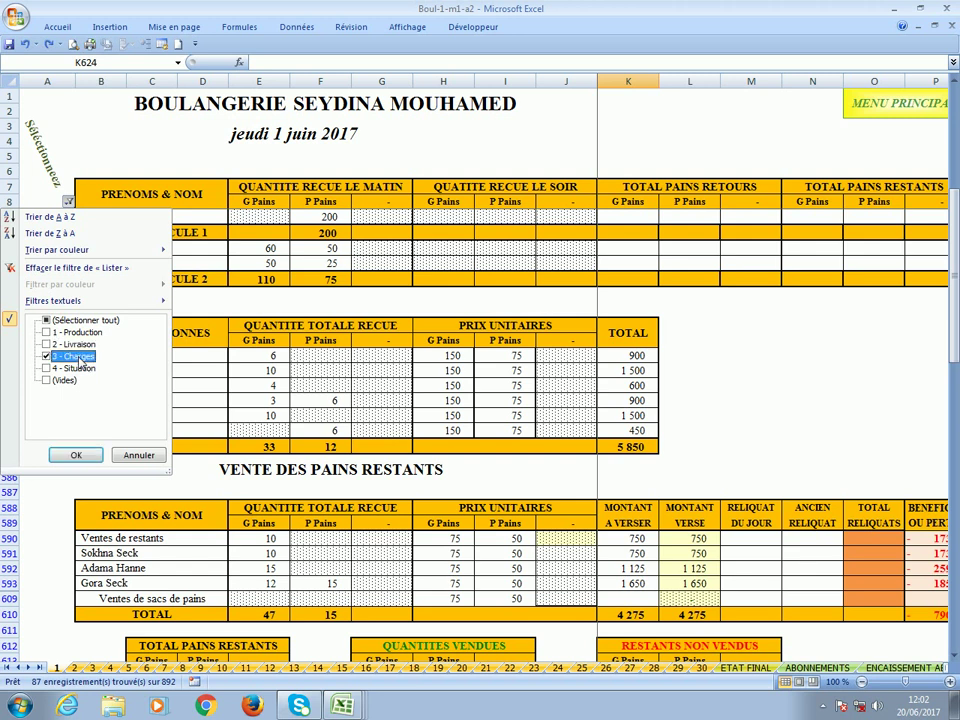
pyautogui.click(80, 456)
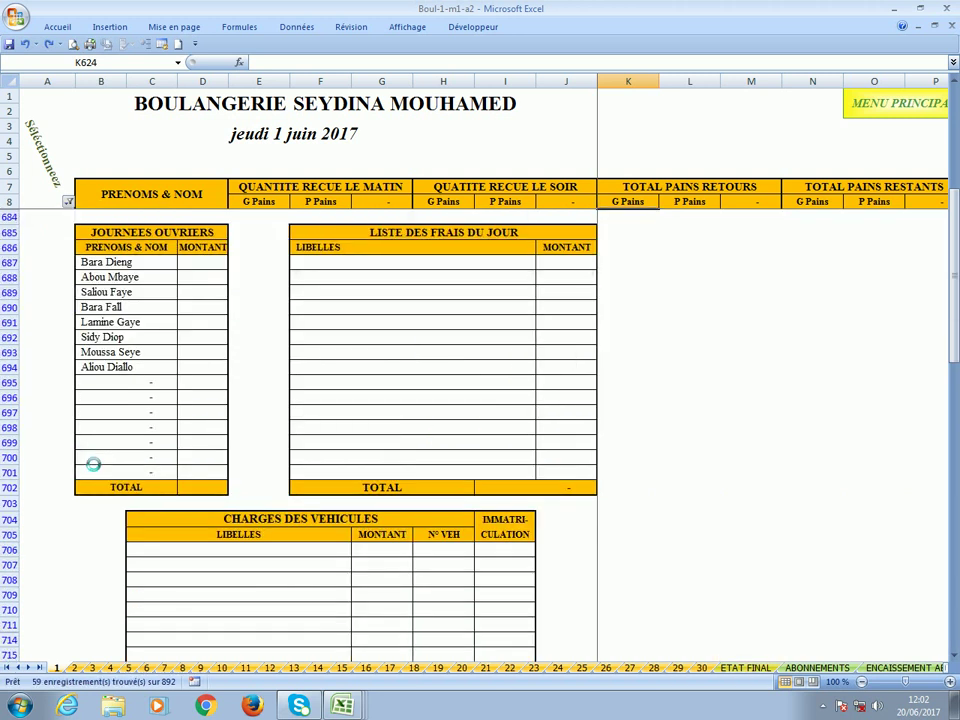
# Enter the workers' wages (13 500 total) and the Frais expenses (5 600 total).
pyautogui.scroll(-2, 355, 292)
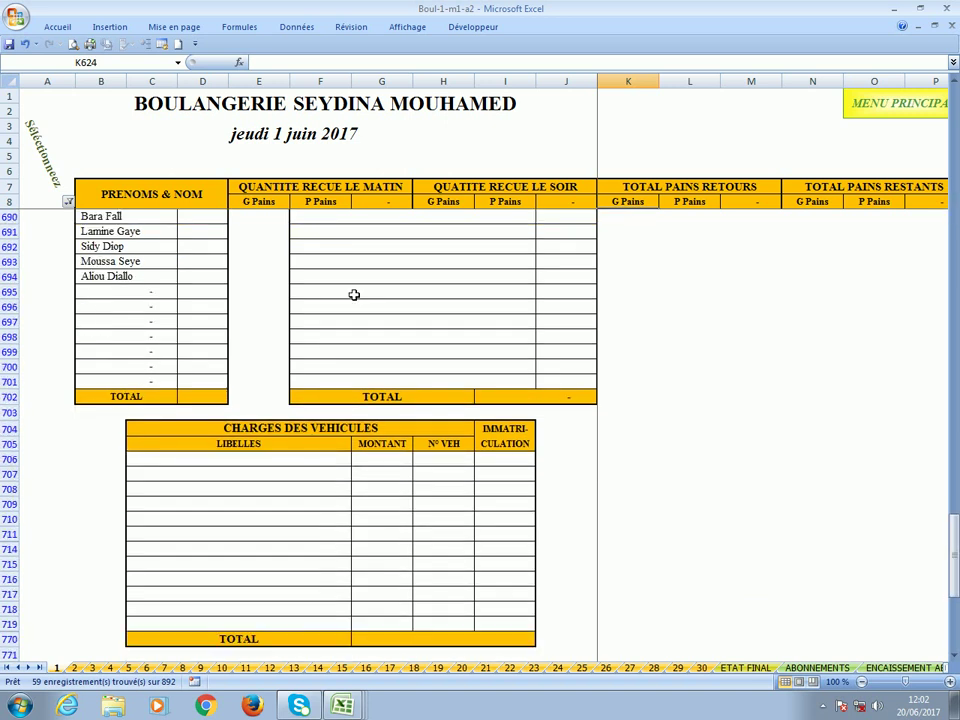
pyautogui.scroll(2, 300, 295)
pyautogui.click(197, 263)
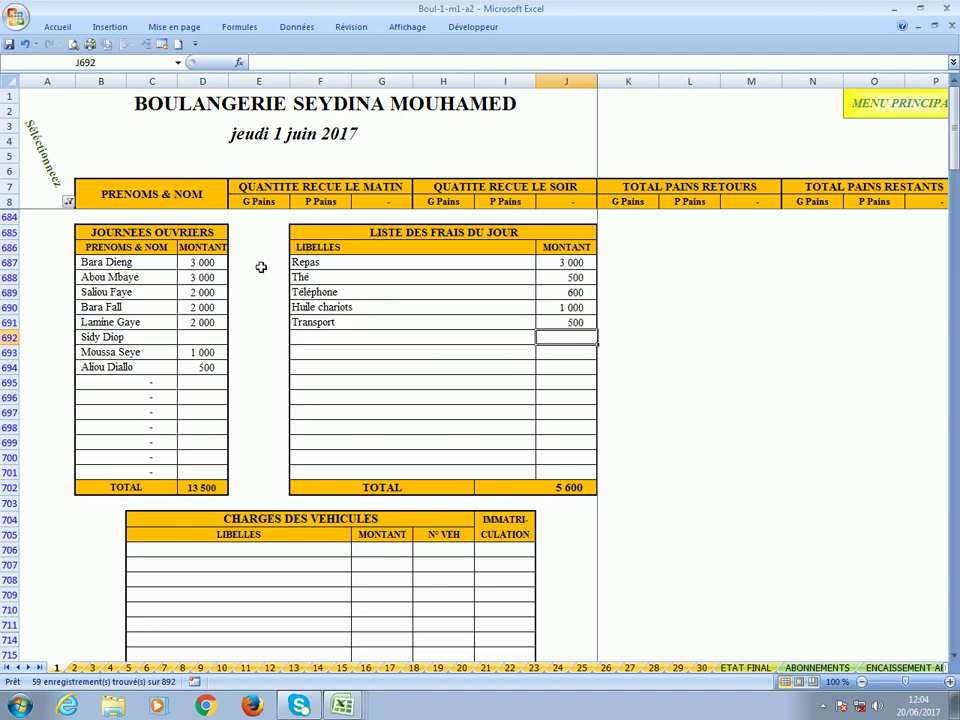
pyautogui.click(200, 342)
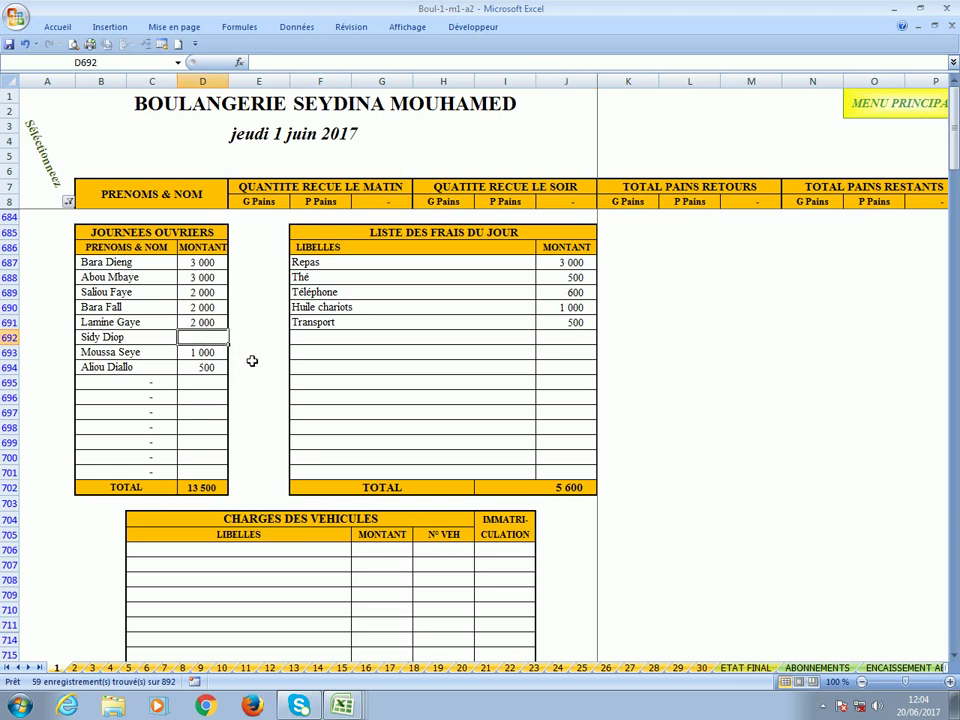
pyautogui.click(635, 264)
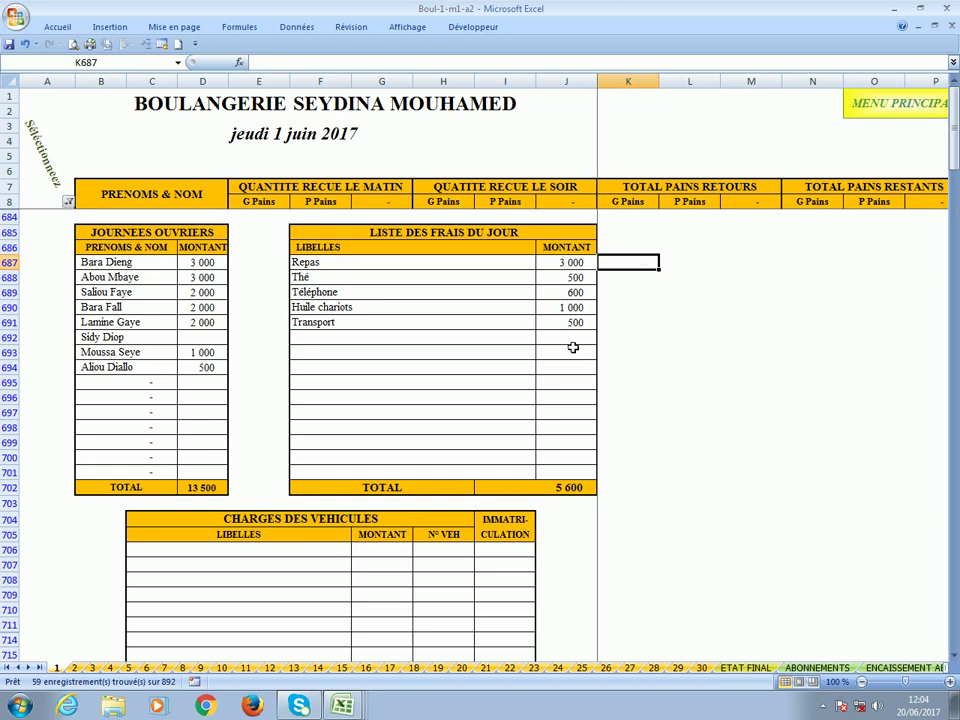
pyautogui.click(377, 343)
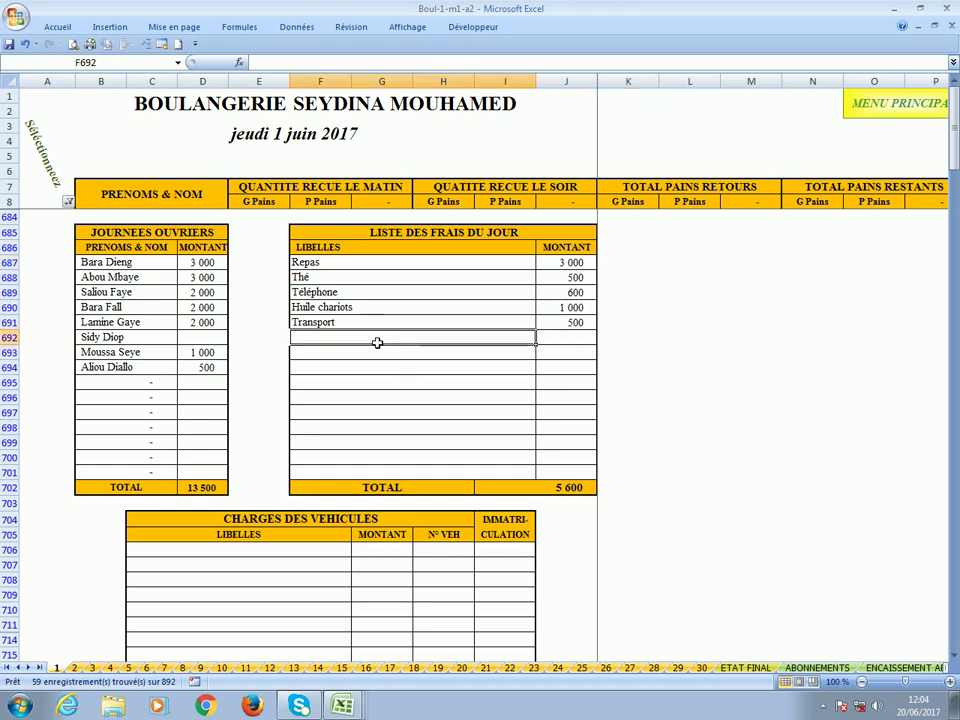
pyautogui.click(586, 325)
pyautogui.click(386, 345)
pyautogui.scroll(-2, 689, 457)
pyautogui.scroll(-5, 689, 457)
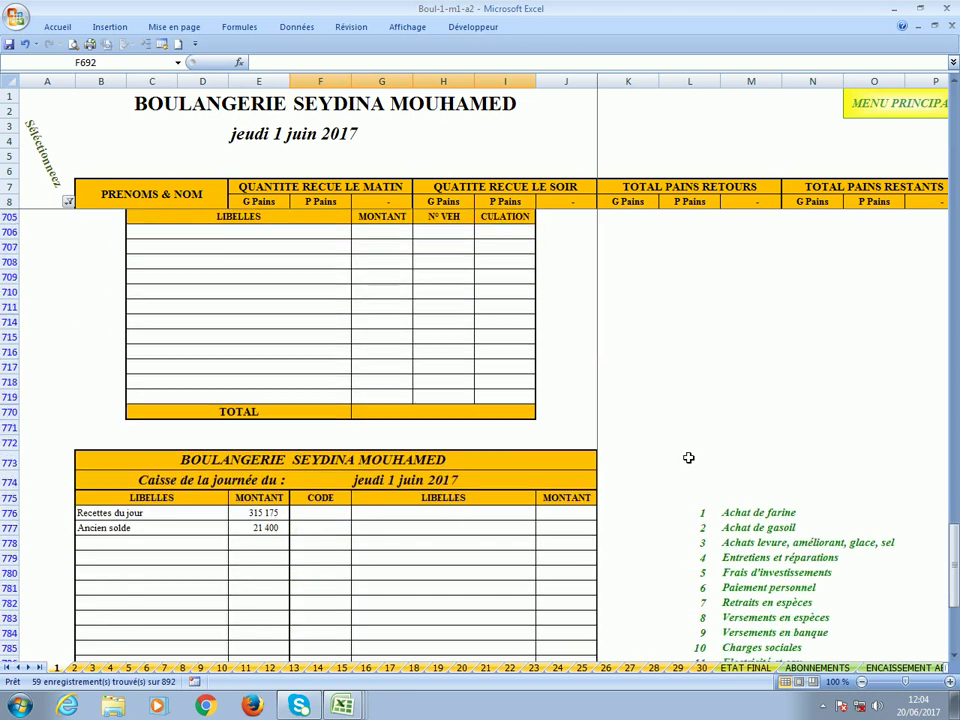
pyautogui.scroll(1, 689, 457)
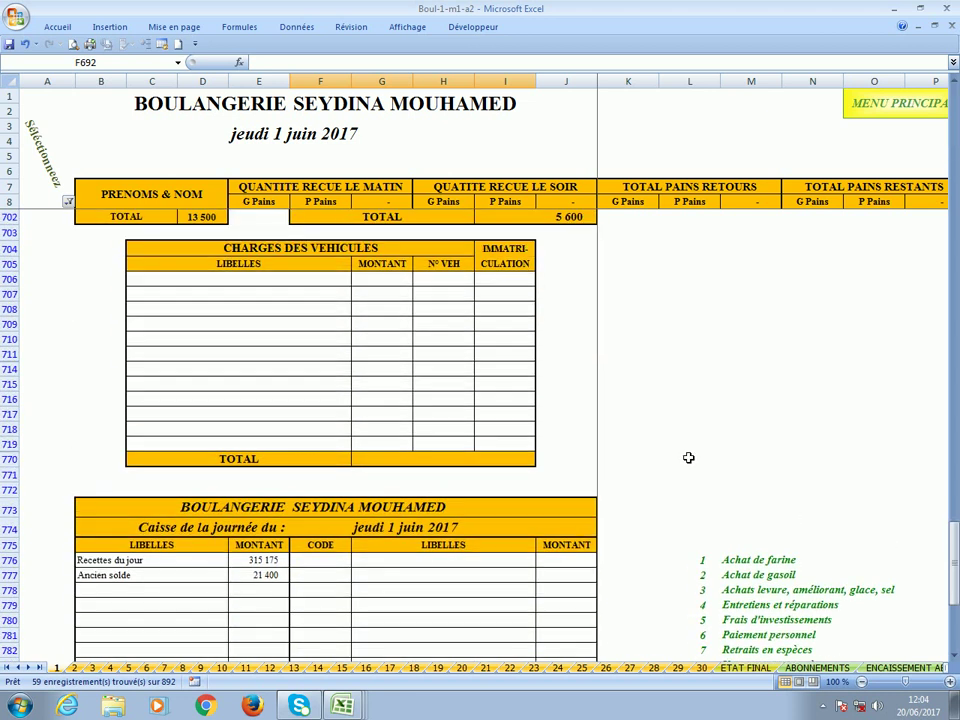
pyautogui.click(439, 283)
pyautogui.write('1')
pyautogui.press('Tab')
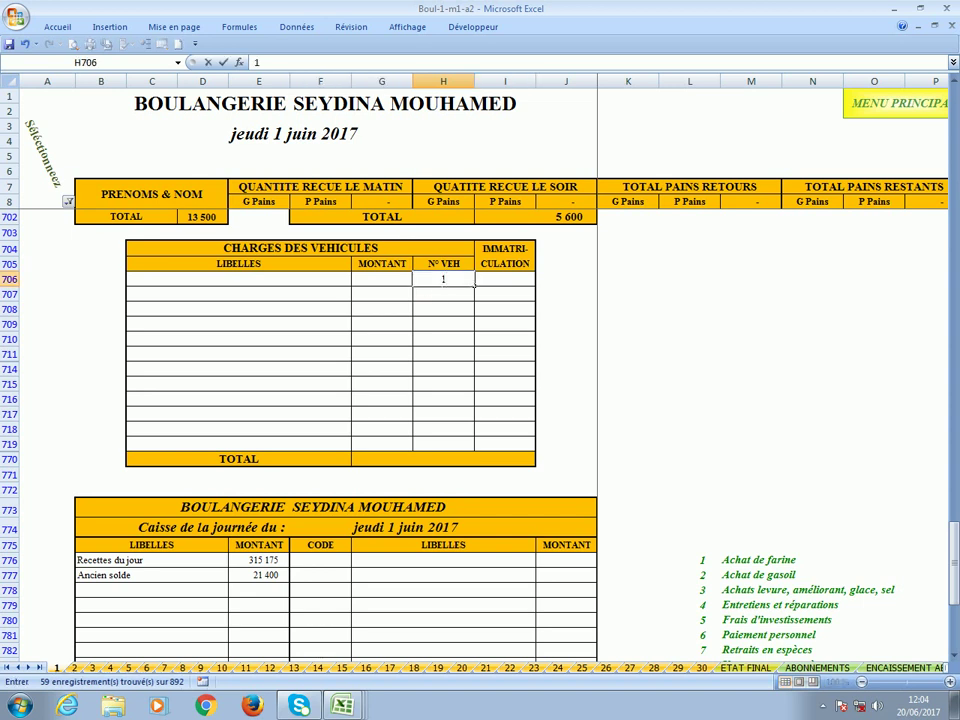
pyautogui.write('DL 1248 AR')
pyautogui.press('Return')
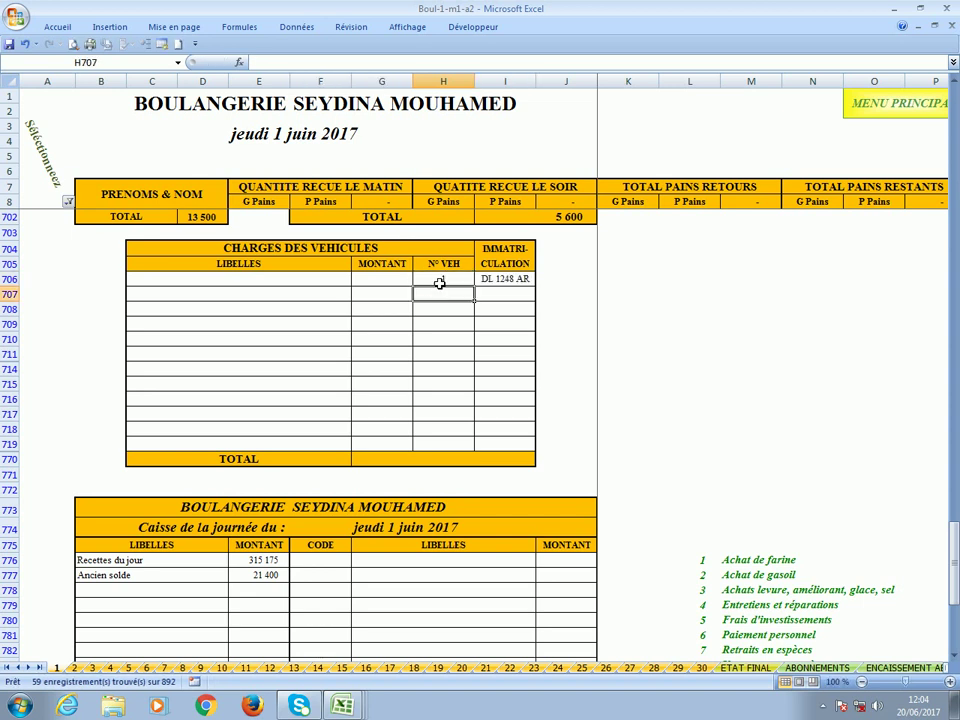
pyautogui.write('2')
pyautogui.press('Tab')
pyautogui.write('TH 4578 AZ')
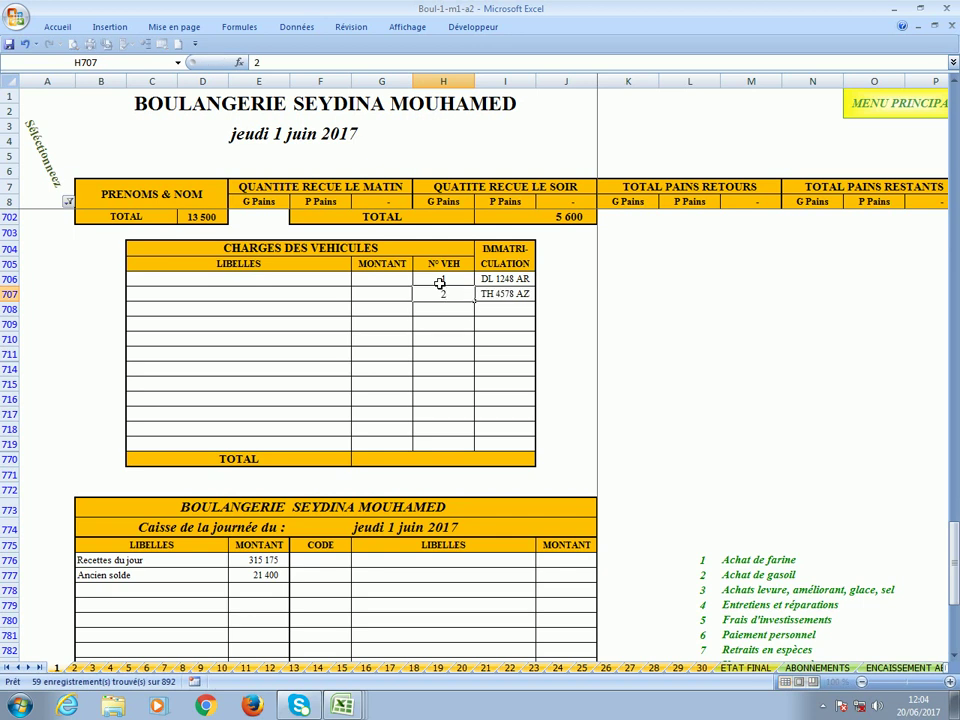
pyautogui.press('Return')
# Clear those vehicle numbers and fill Gasoil, Réparation pneu, Gasoil and Levage charges totalling 18 000.
pyautogui.moveTo(440, 284); pyautogui.dragTo(441, 296)
pyautogui.press('Delete')
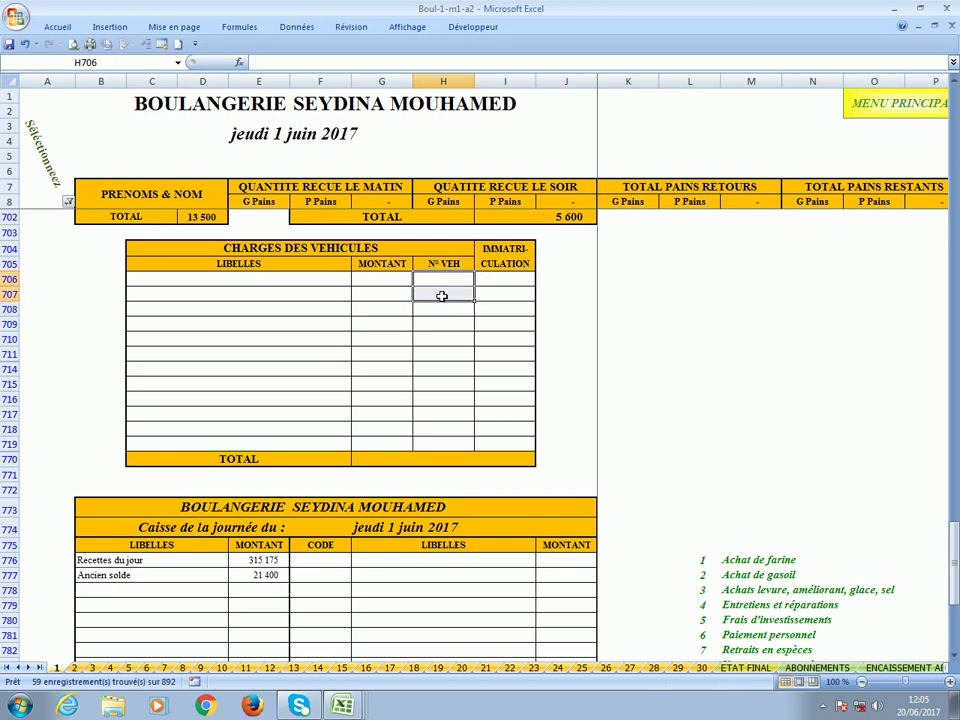
pyautogui.click(443, 286)
pyautogui.click(209, 277)
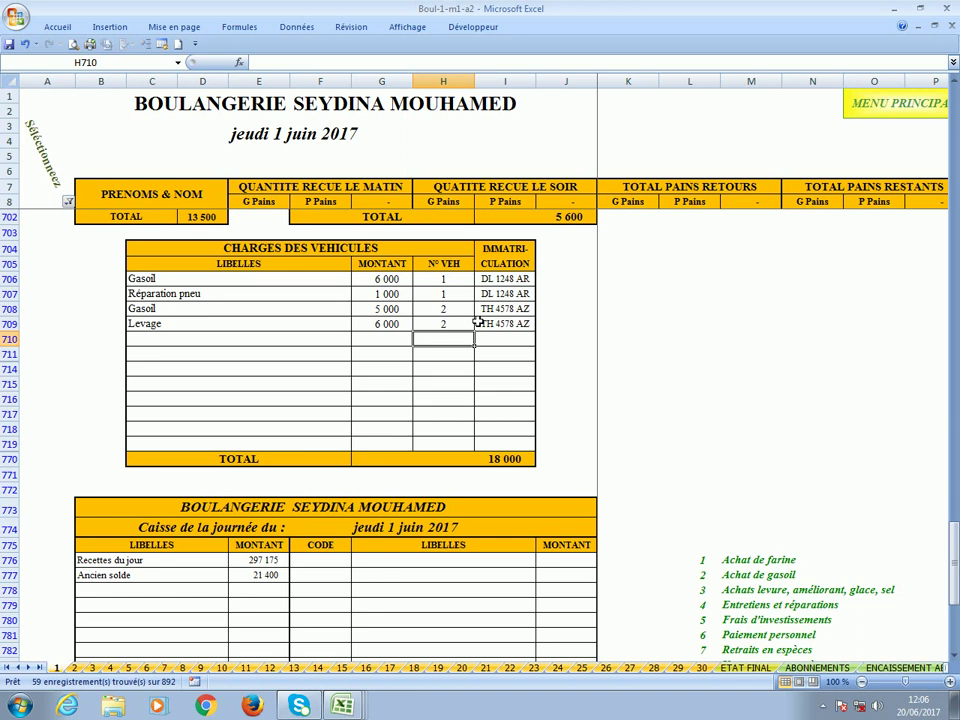
pyautogui.click(492, 458)
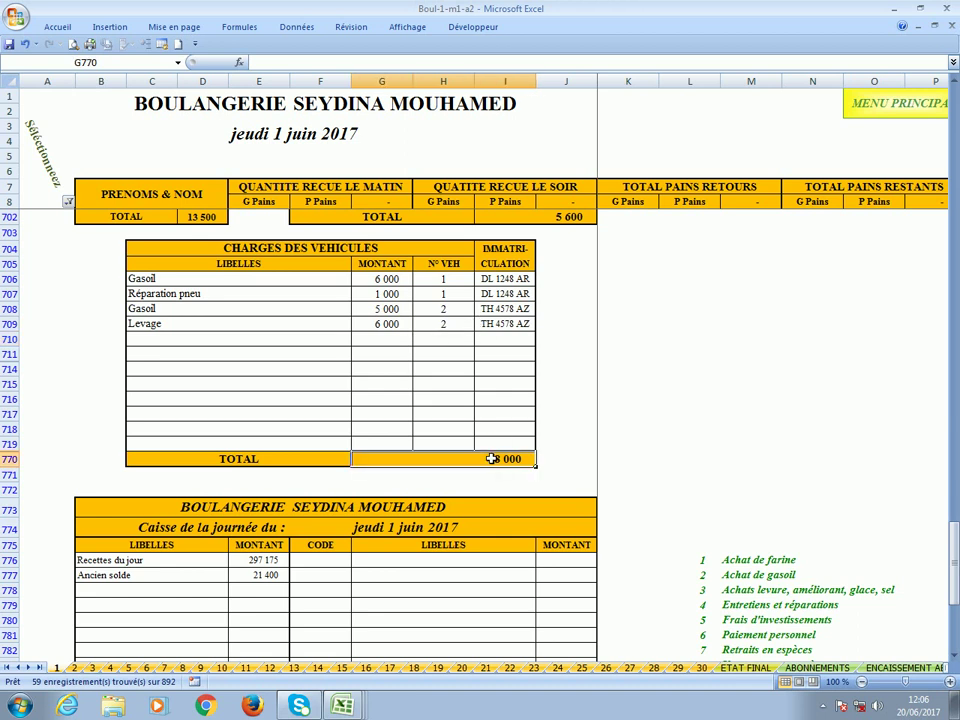
pyautogui.scroll(-6, 492, 458)
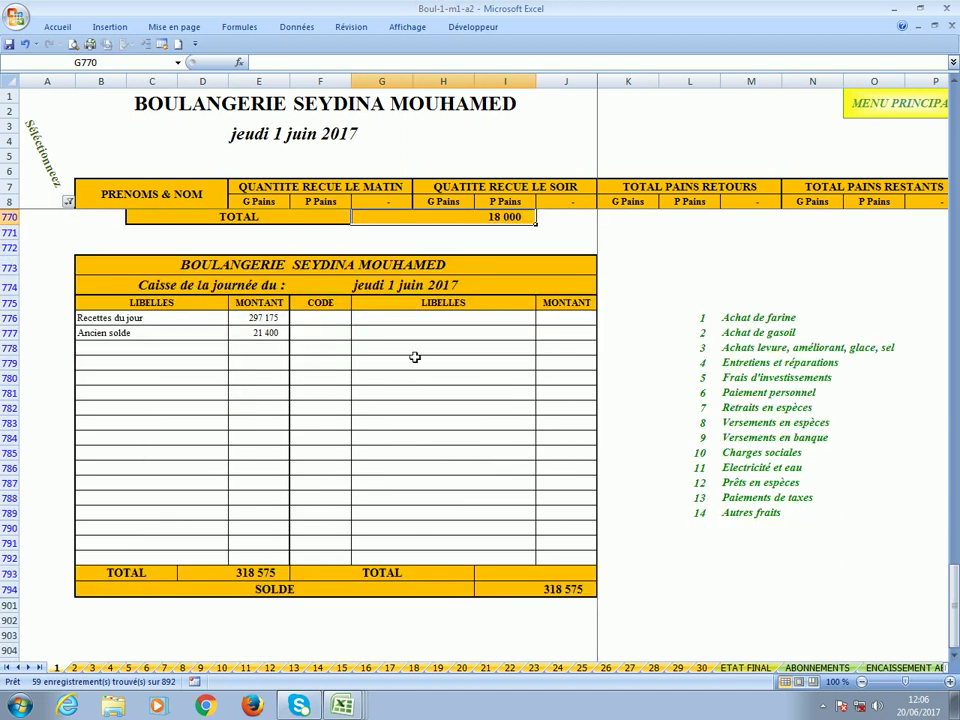
pyautogui.click(335, 320)
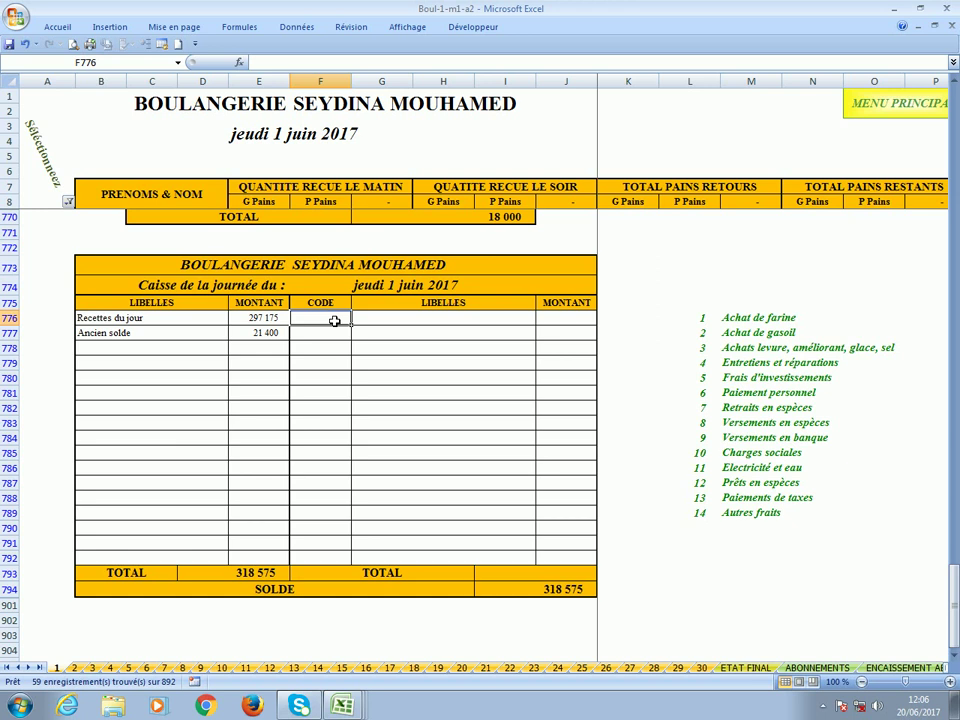
pyautogui.scroll(1, 335, 320)
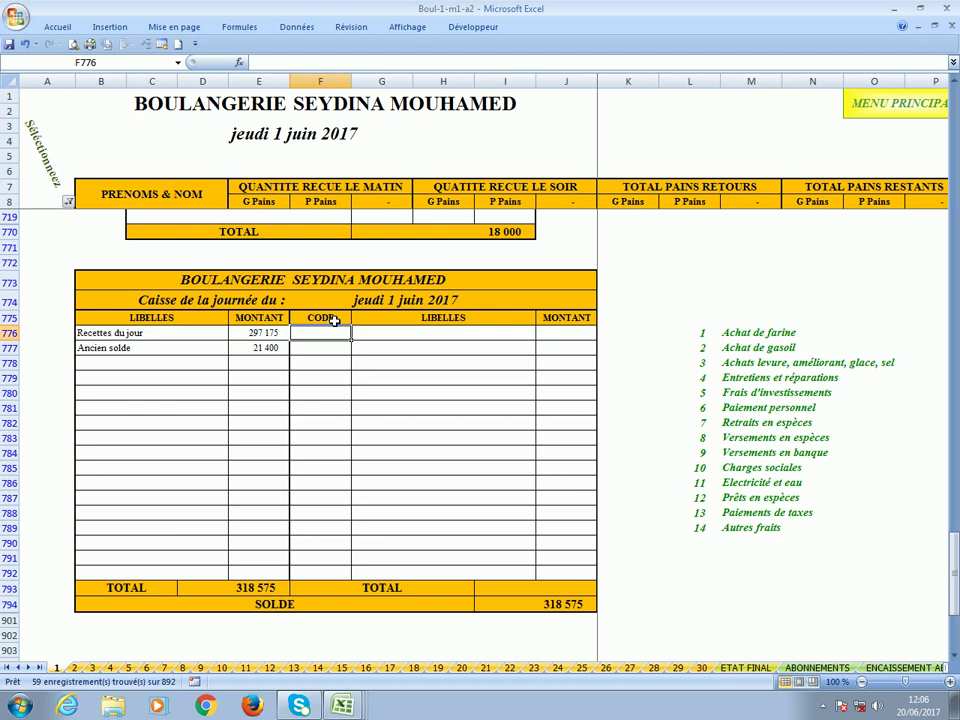
pyautogui.scroll(12, 335, 320)
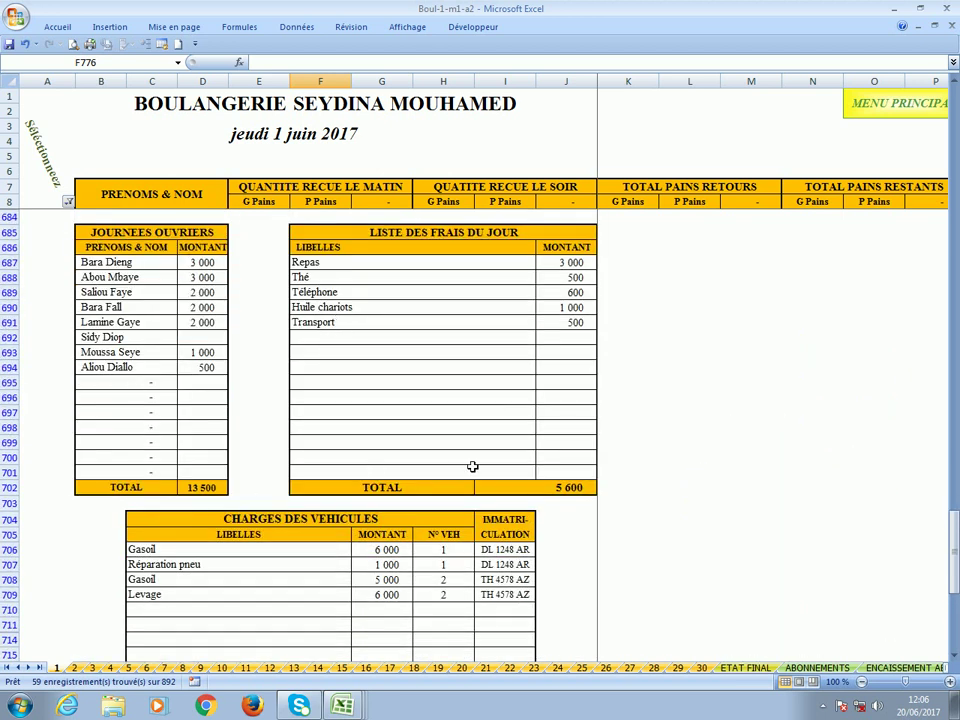
pyautogui.scroll(-10, 473, 466)
pyautogui.scroll(-3, 473, 466)
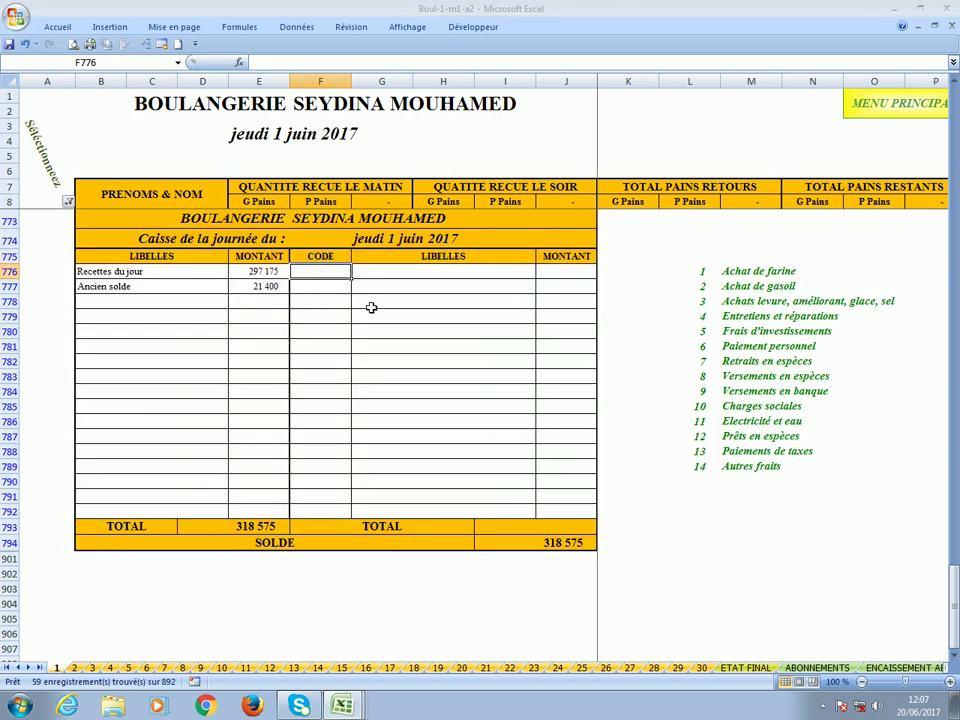
# Set the first cash line's code to 2.
pyautogui.write('1')
pyautogui.press('Return')
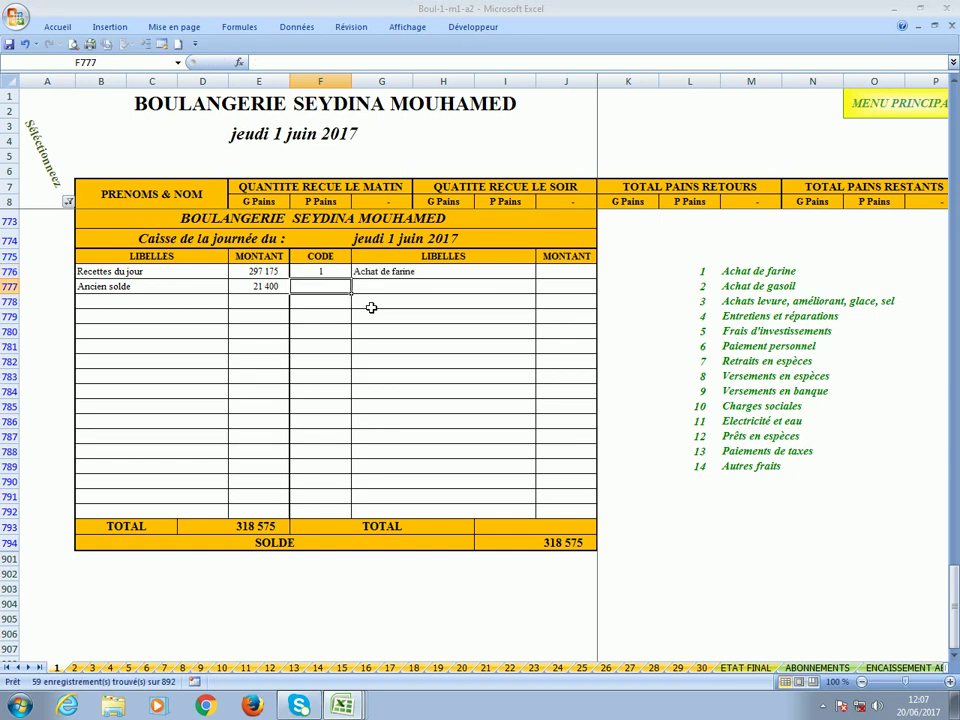
pyautogui.click(328, 278)
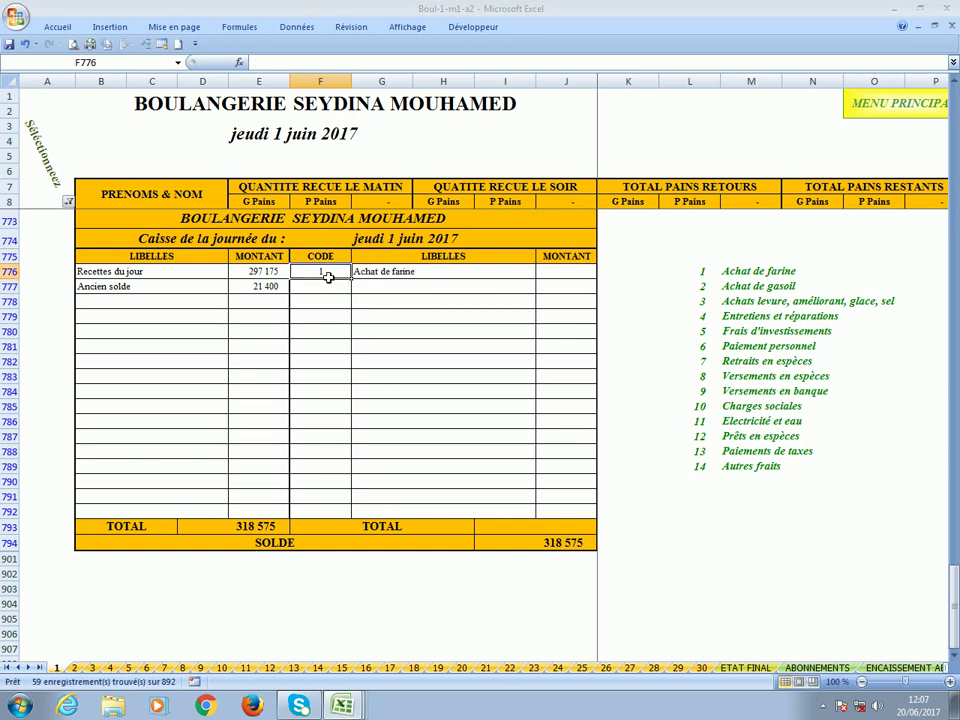
pyautogui.write('2')
pyautogui.press('Return')
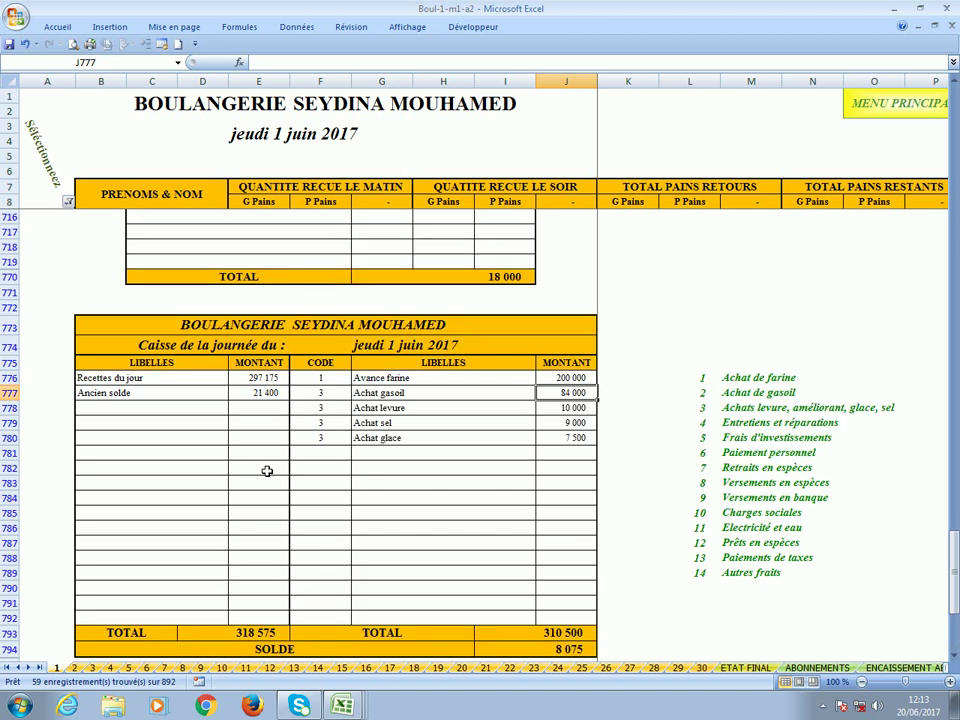
# Enter 7 200 for Achat glace after reviewing the flour, diesel, yeast and salt amounts.
pyautogui.click(561, 378)
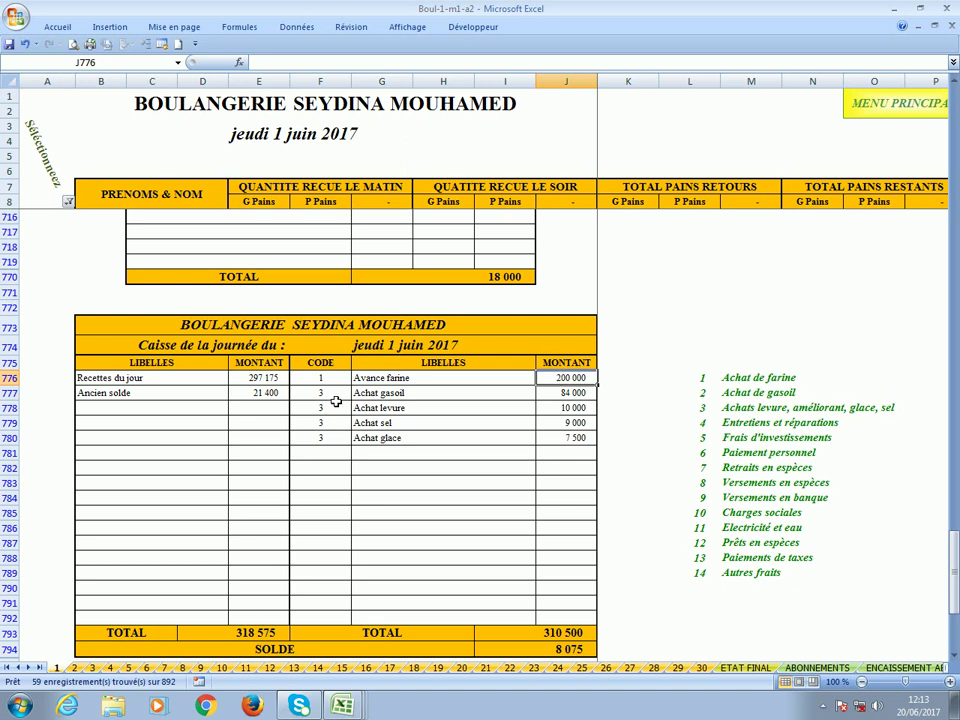
pyautogui.click(568, 396)
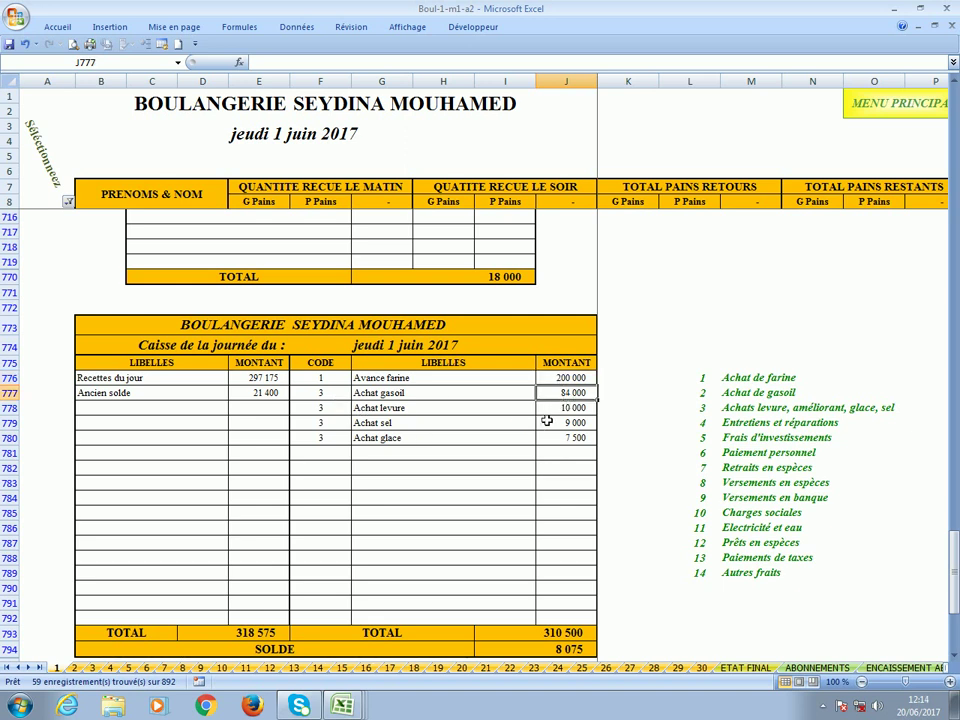
pyautogui.click(568, 410)
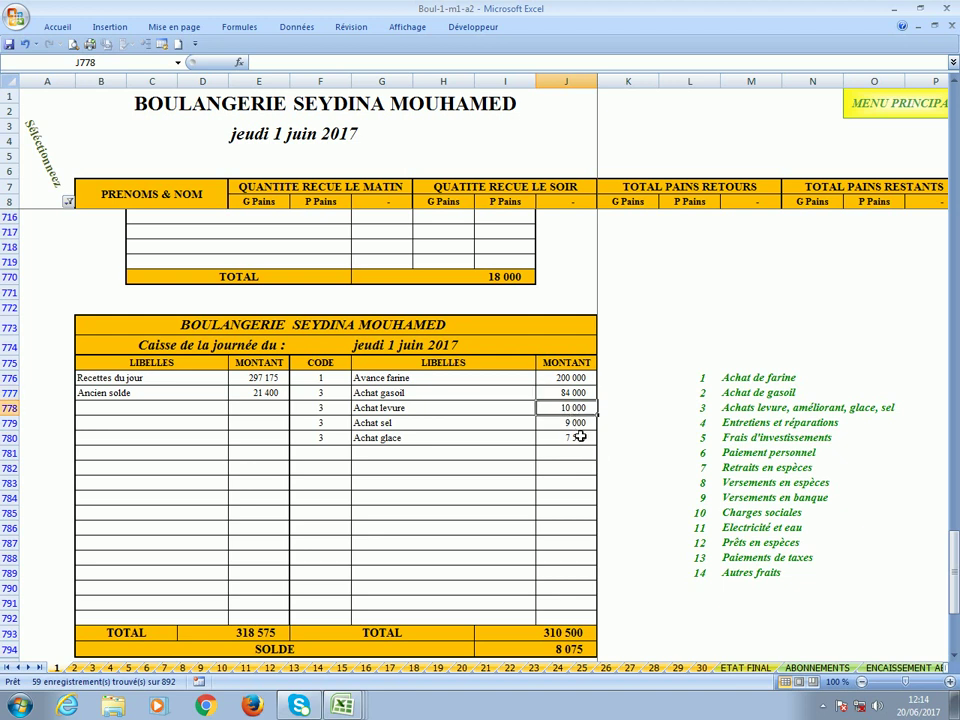
pyautogui.click(574, 425)
pyautogui.click(570, 440)
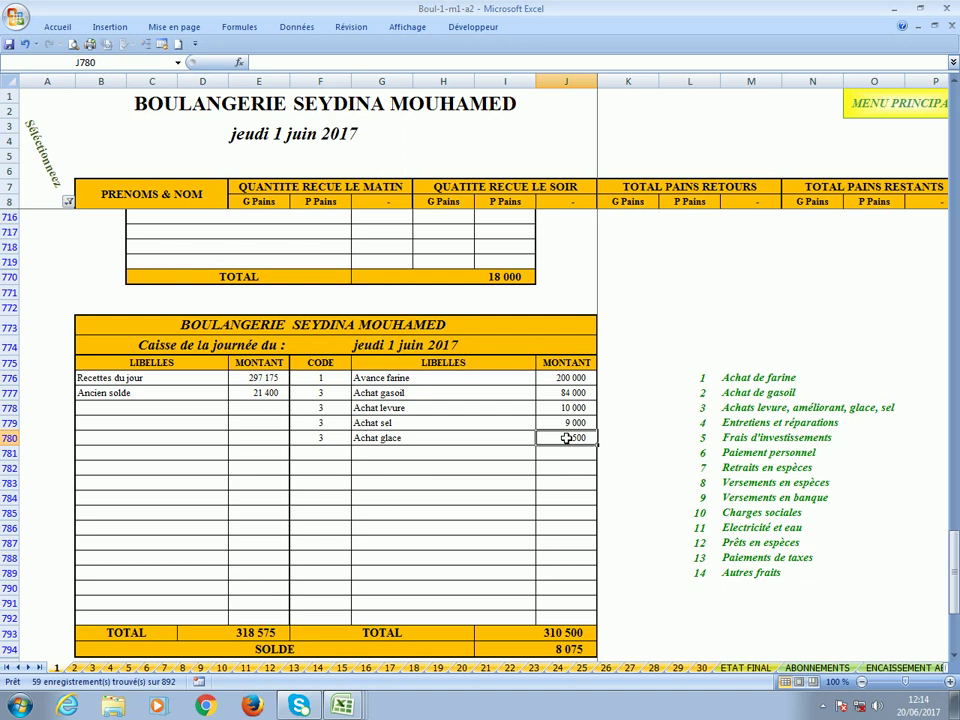
pyautogui.write('7 2')
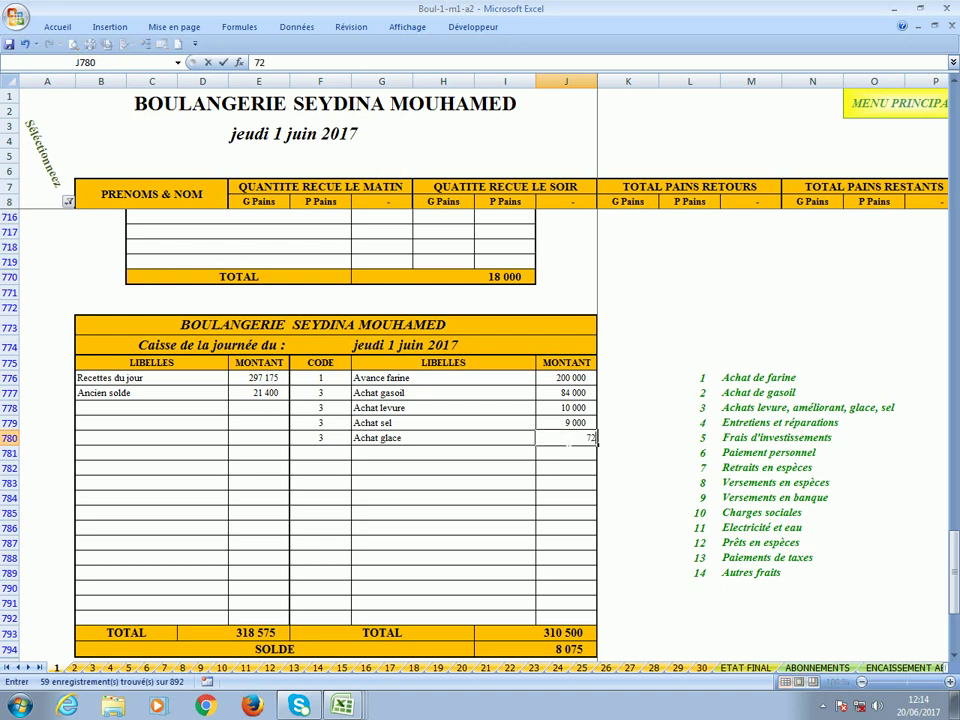
pyautogui.write('00')
pyautogui.press('Return')
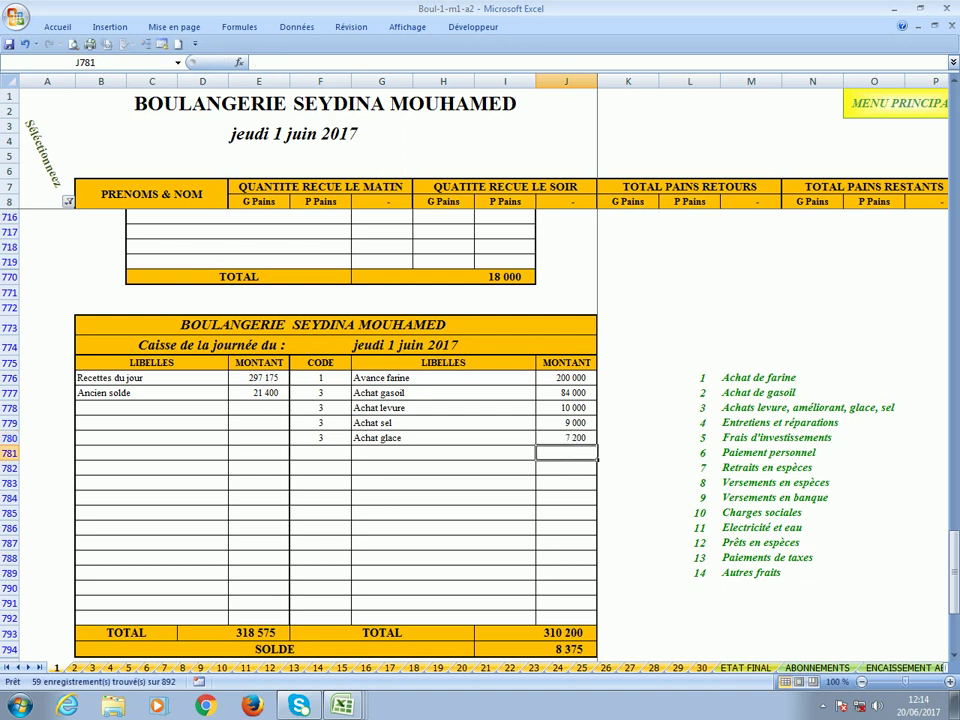
# Verify receipts total 318 575, expenses total 310 200 and the SOLDE of 8 375.
pyautogui.click(244, 397)
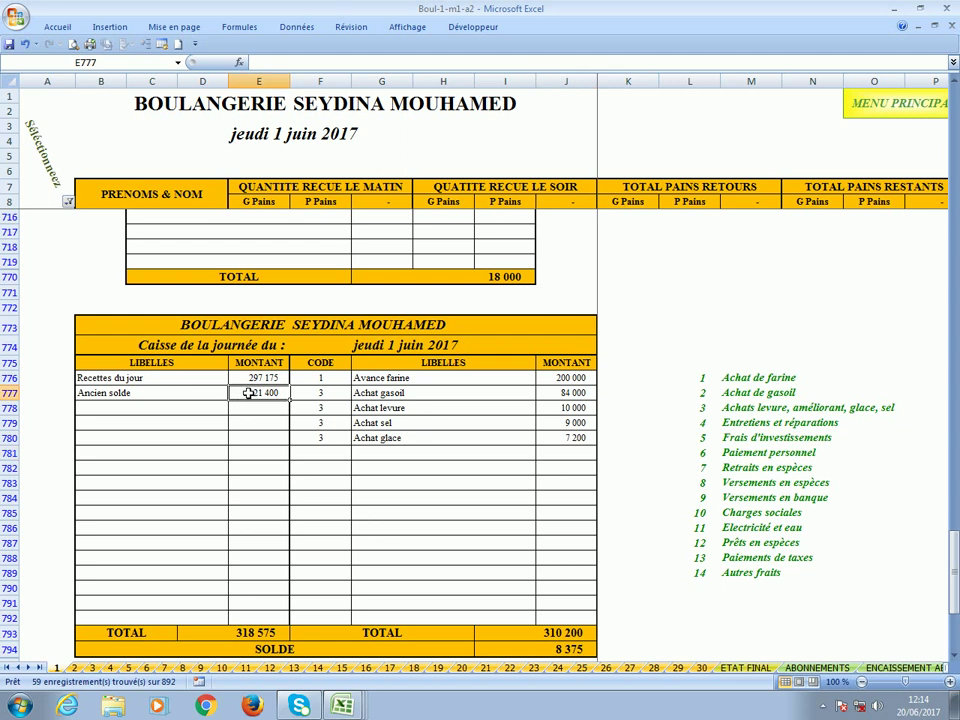
pyautogui.click(251, 381)
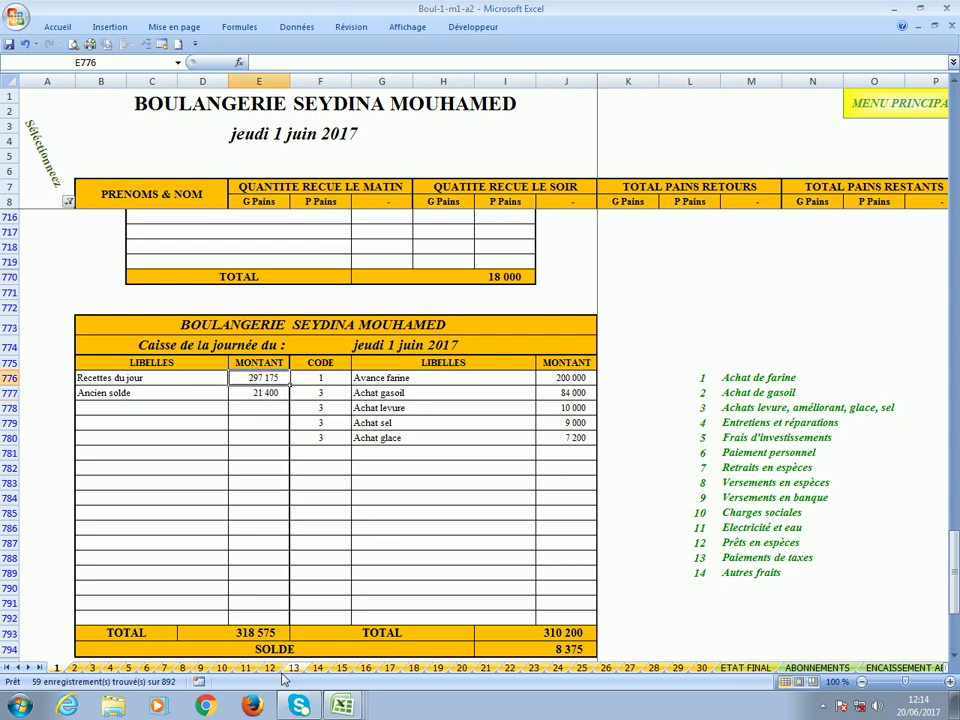
pyautogui.click(230, 637)
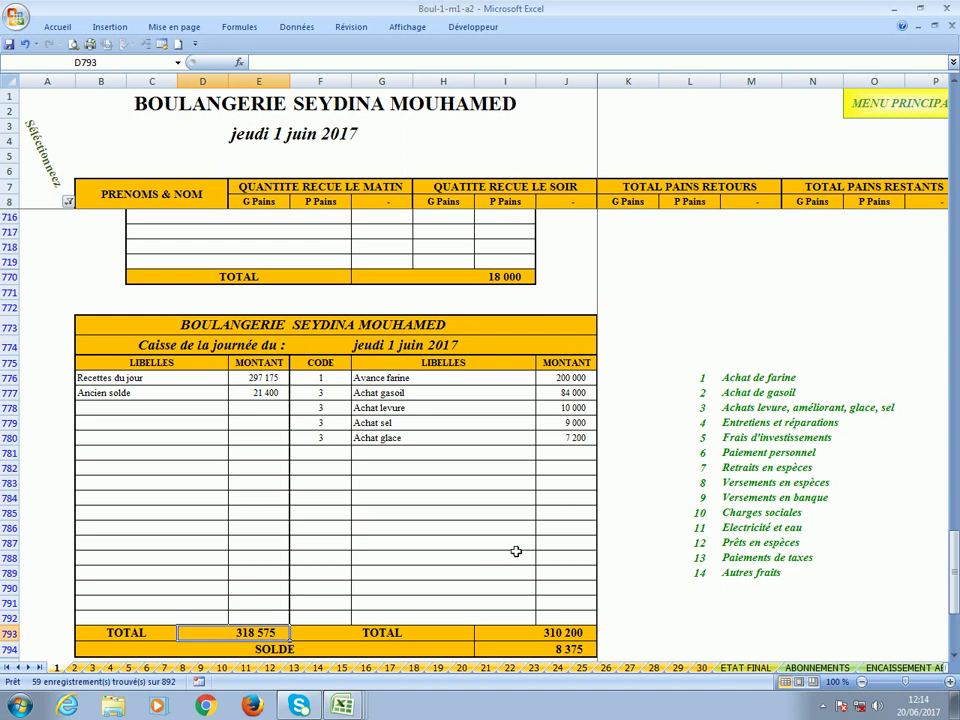
pyautogui.click(566, 636)
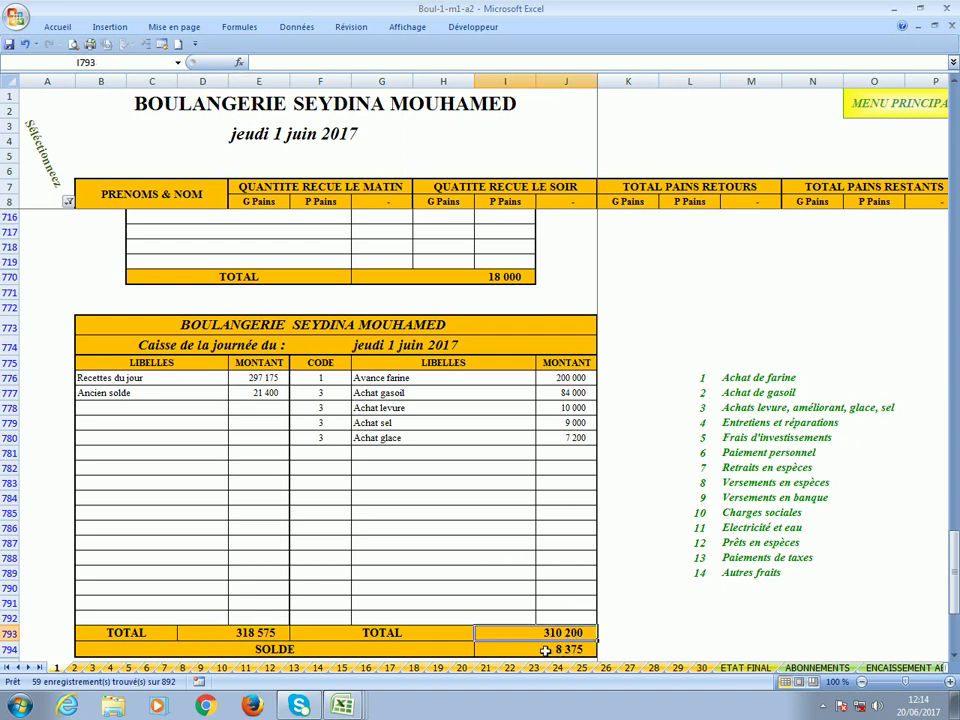
pyautogui.click(560, 650)
pyautogui.scroll(-1, 542, 642)
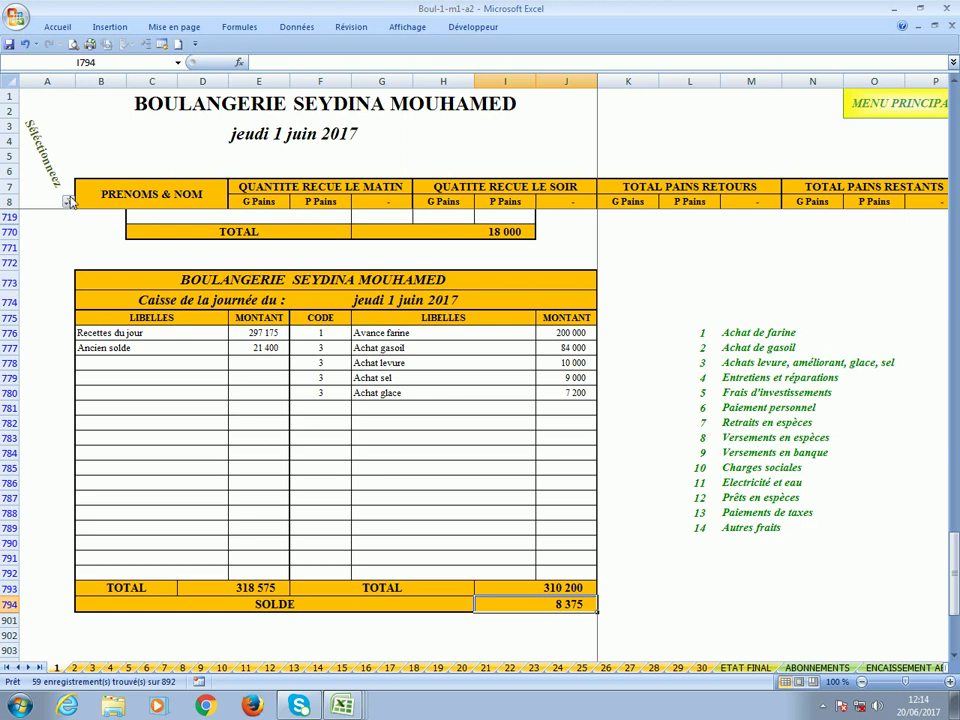
# Add 4 - Situation to the column A filter alongside 3 - Charges.
pyautogui.click(68, 202)
pyautogui.click(75, 367)
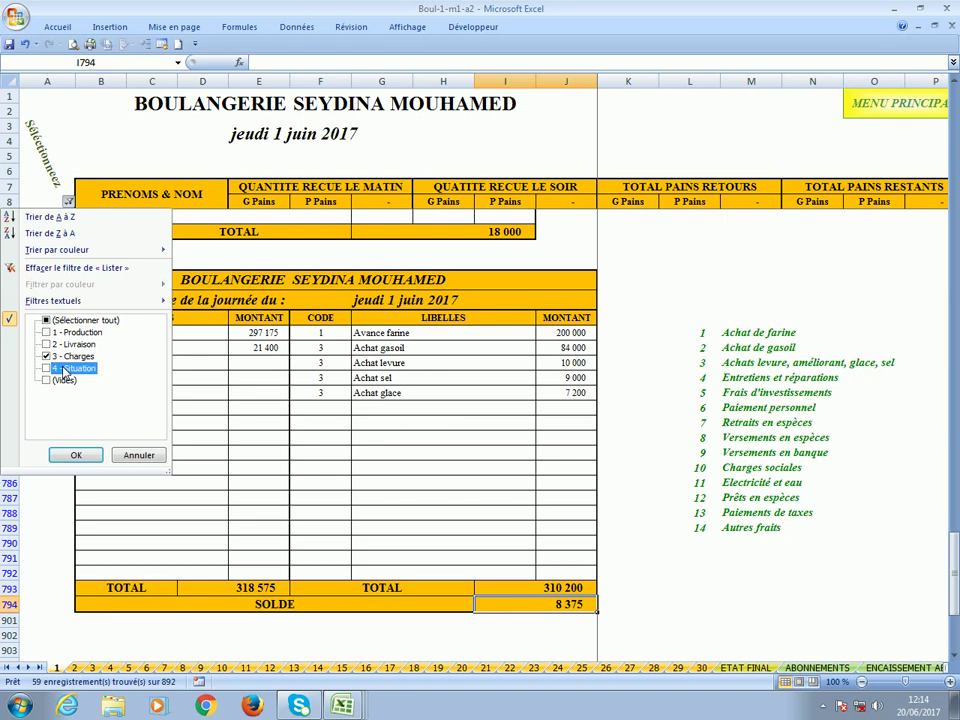
pyautogui.click(79, 455)
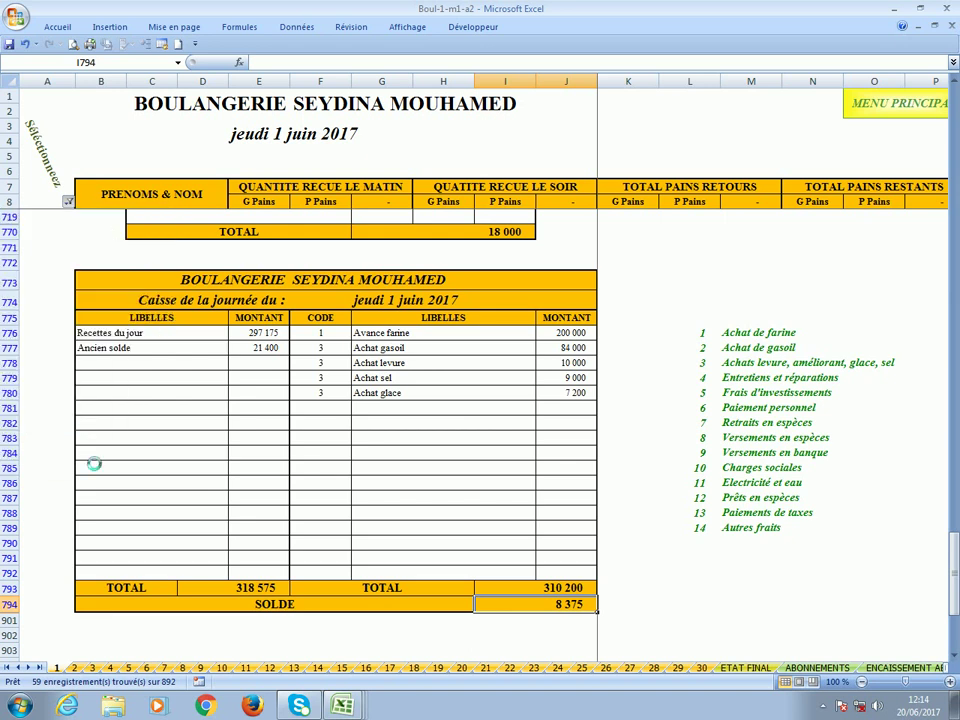
pyautogui.scroll(-8, 298, 382)
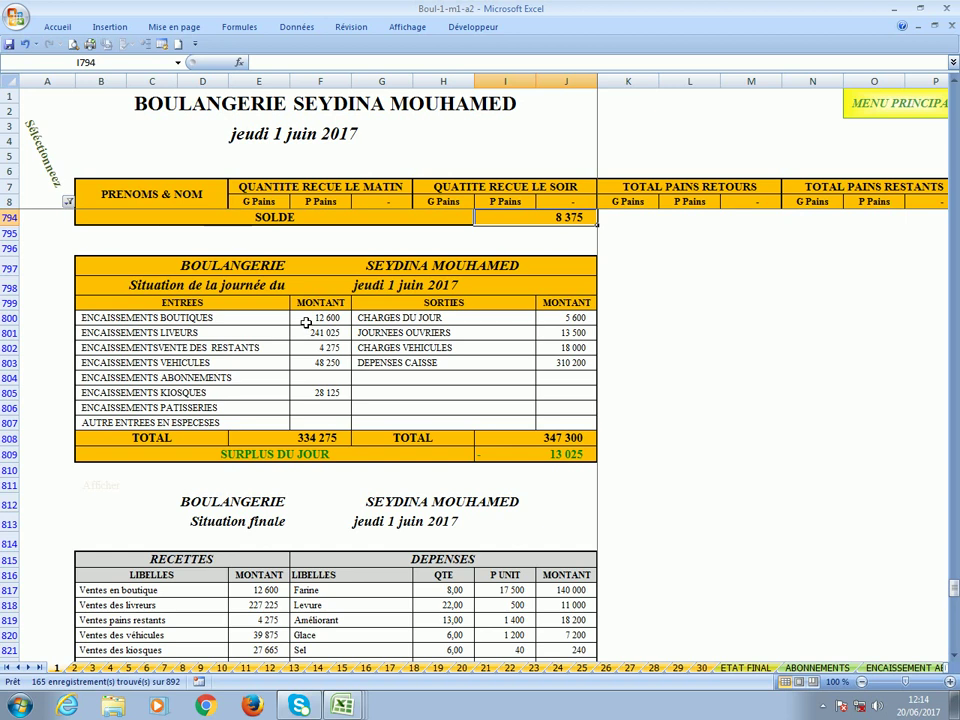
# Review situation entries totalling 334 275, outgoings of 347 300 and the 13 025 daily surplus.
pyautogui.click(307, 322)
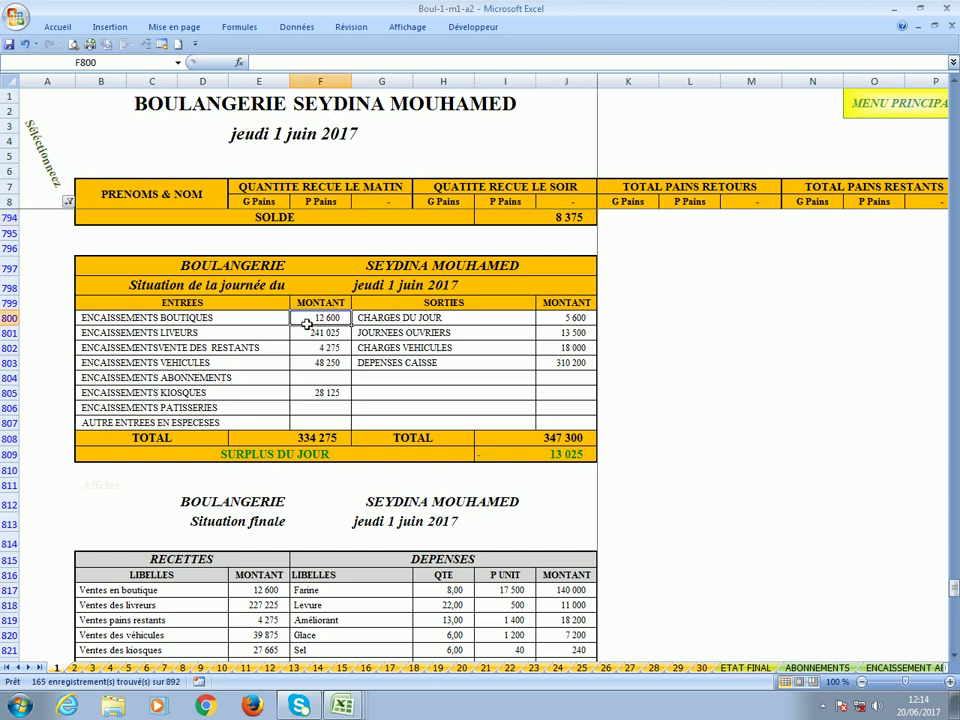
pyautogui.click(333, 336)
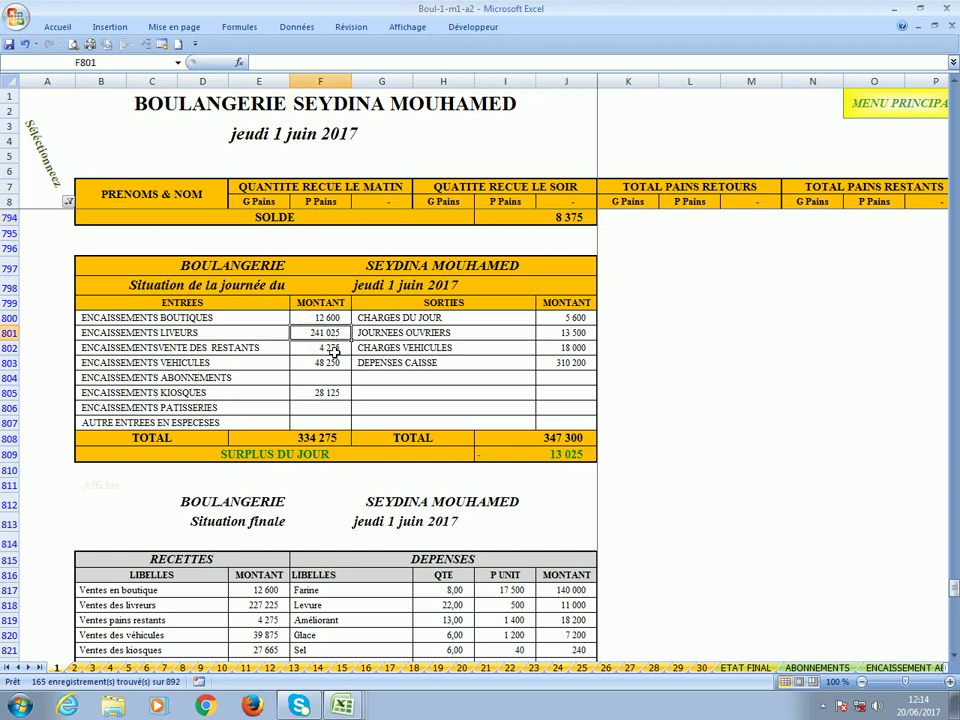
pyautogui.click(333, 348)
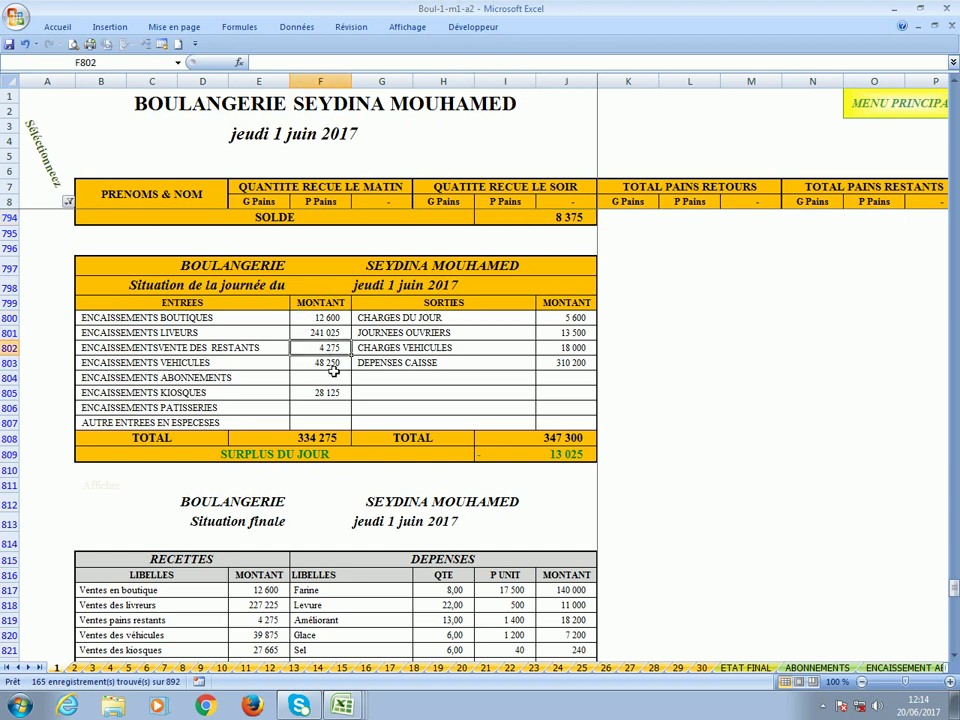
pyautogui.click(315, 446)
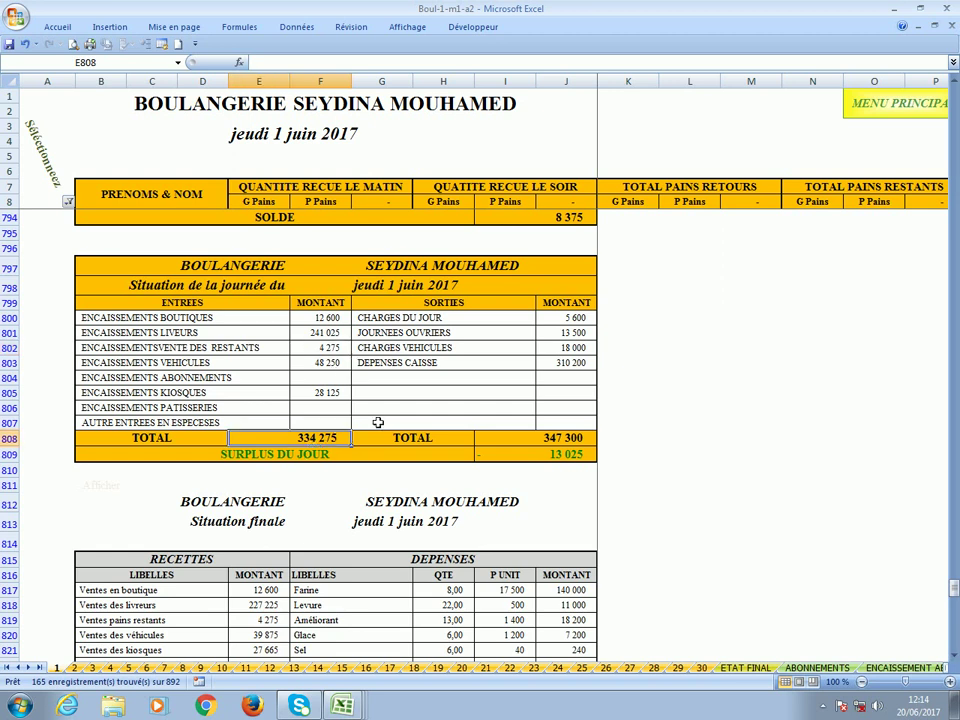
pyautogui.click(529, 436)
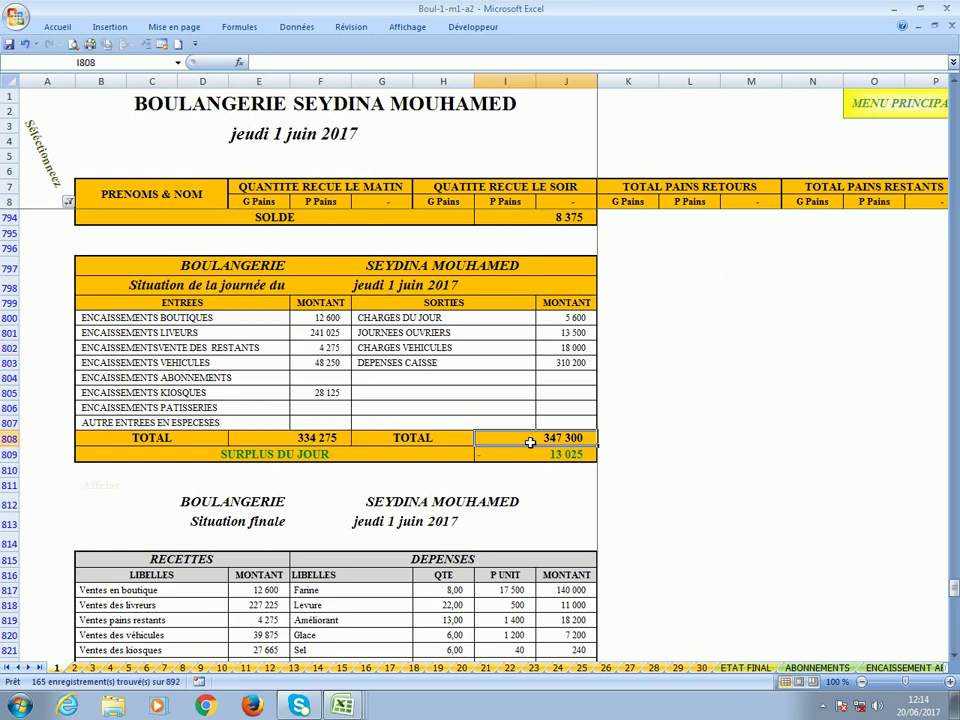
pyautogui.click(255, 437)
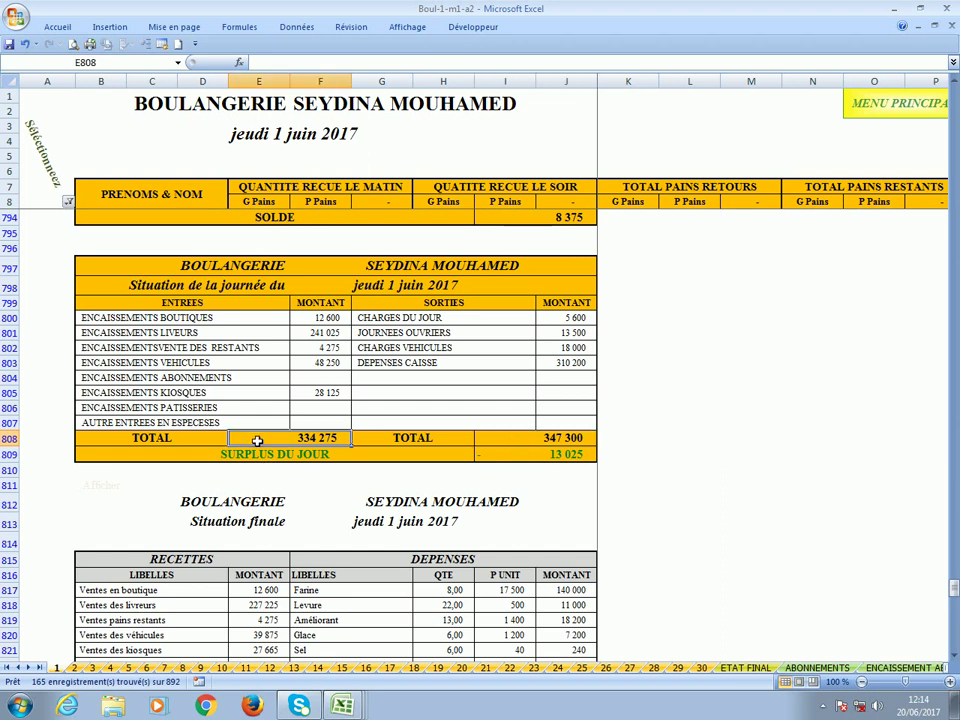
pyautogui.click(520, 443)
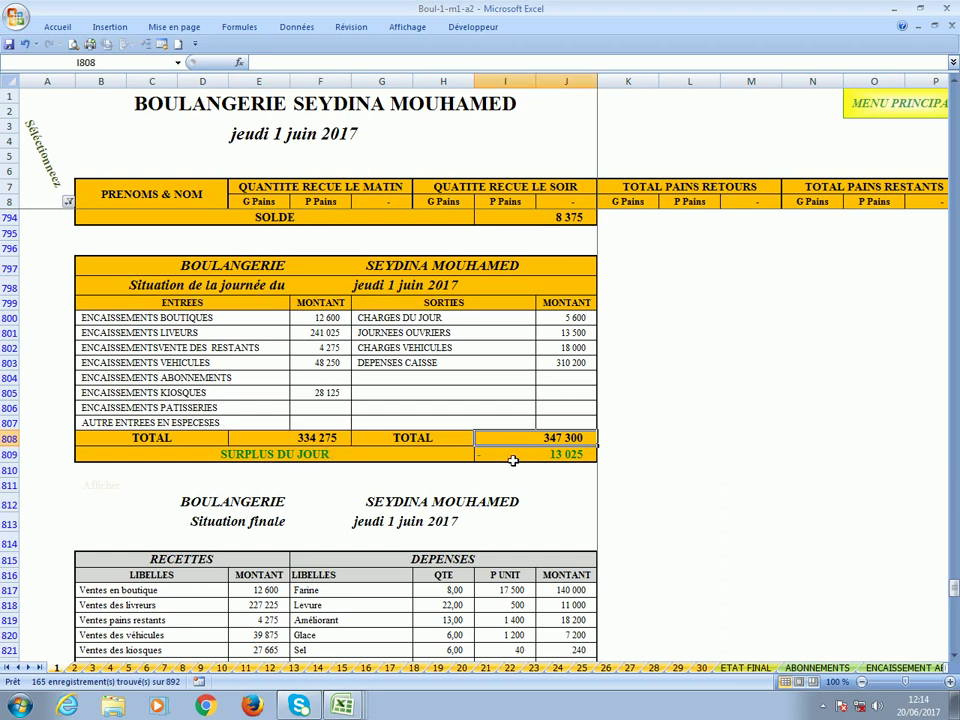
pyautogui.click(512, 460)
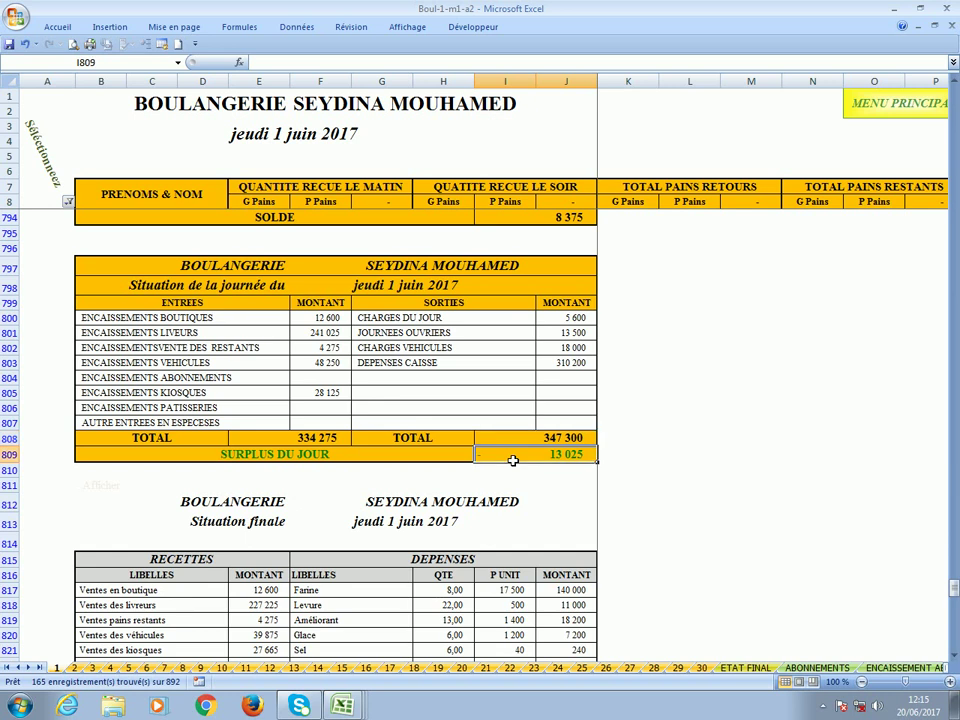
# Confirm the previous balance of 21 400 and the cash balance of 8 375.
pyautogui.scroll(8, 512, 460)
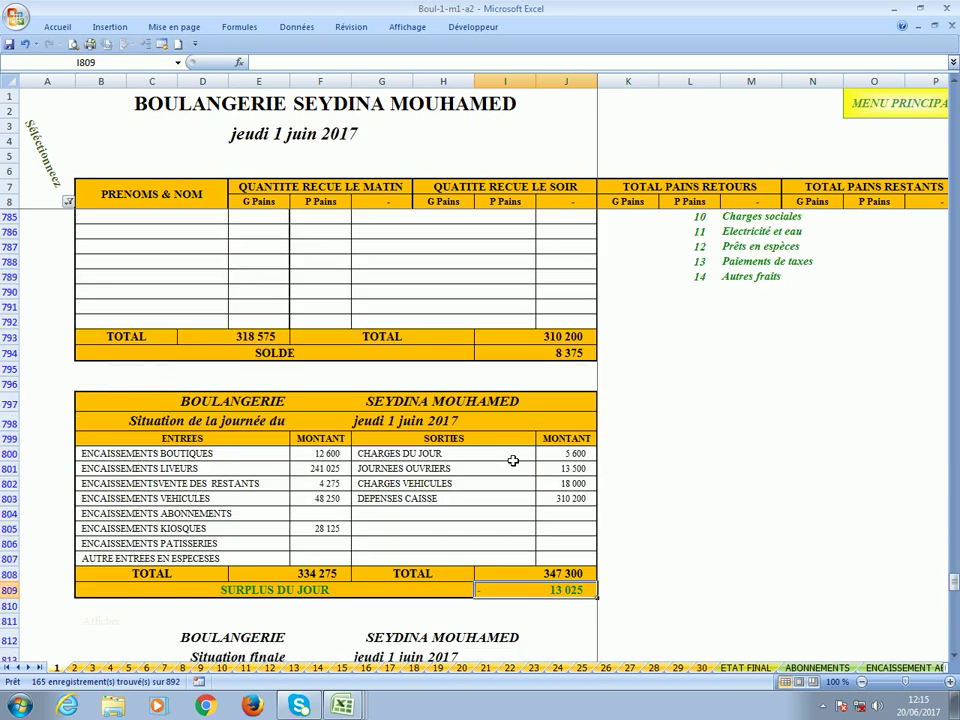
pyautogui.click(245, 336)
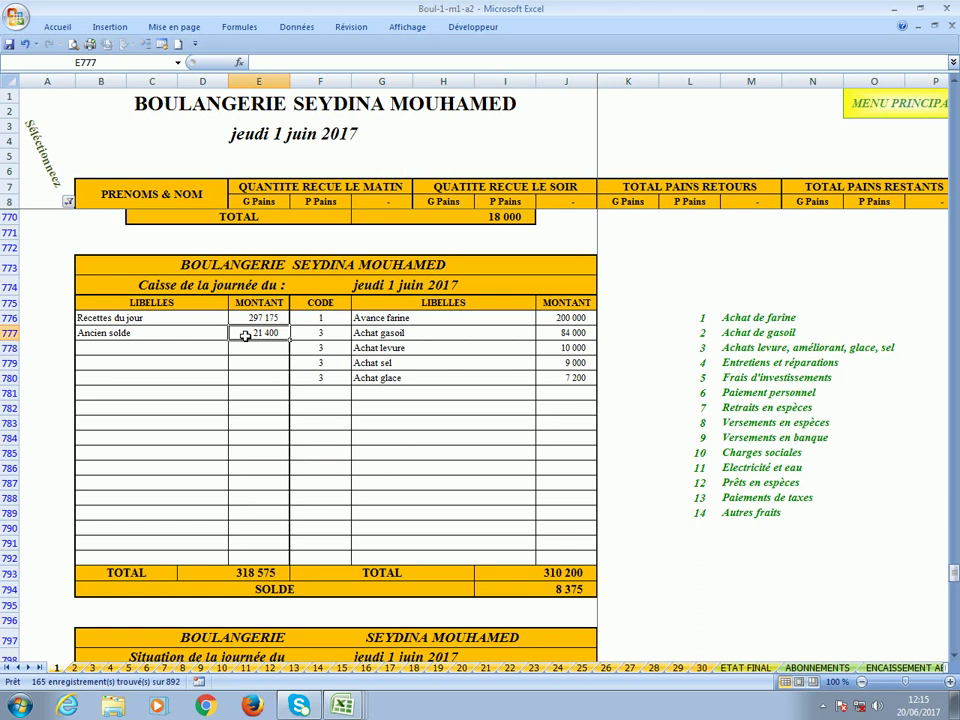
pyautogui.scroll(-2, 245, 336)
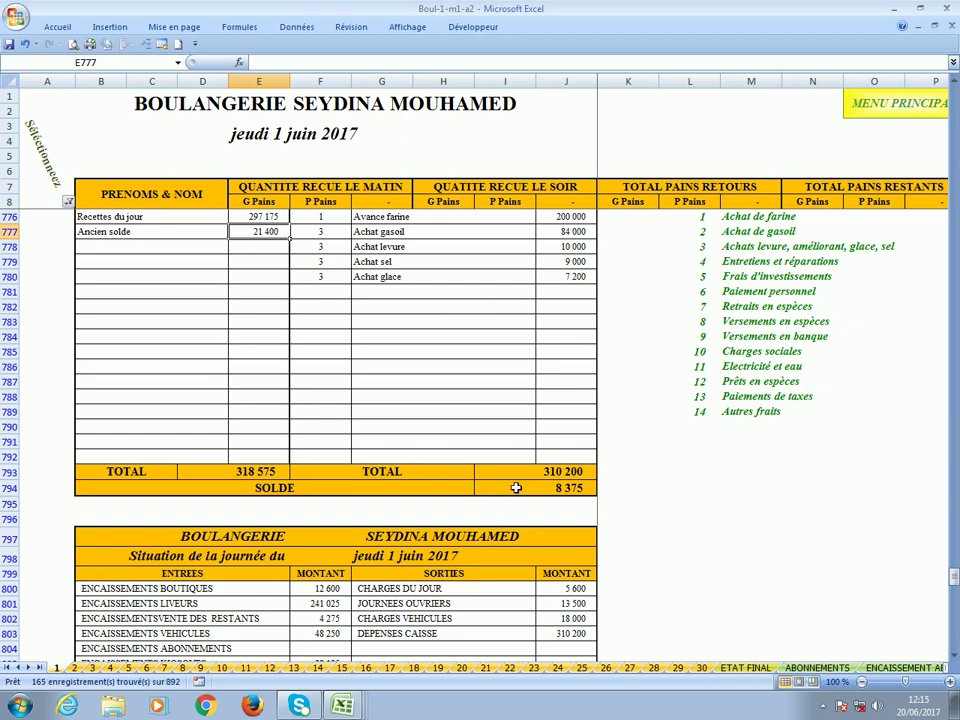
pyautogui.click(516, 487)
pyautogui.scroll(-1, 516, 487)
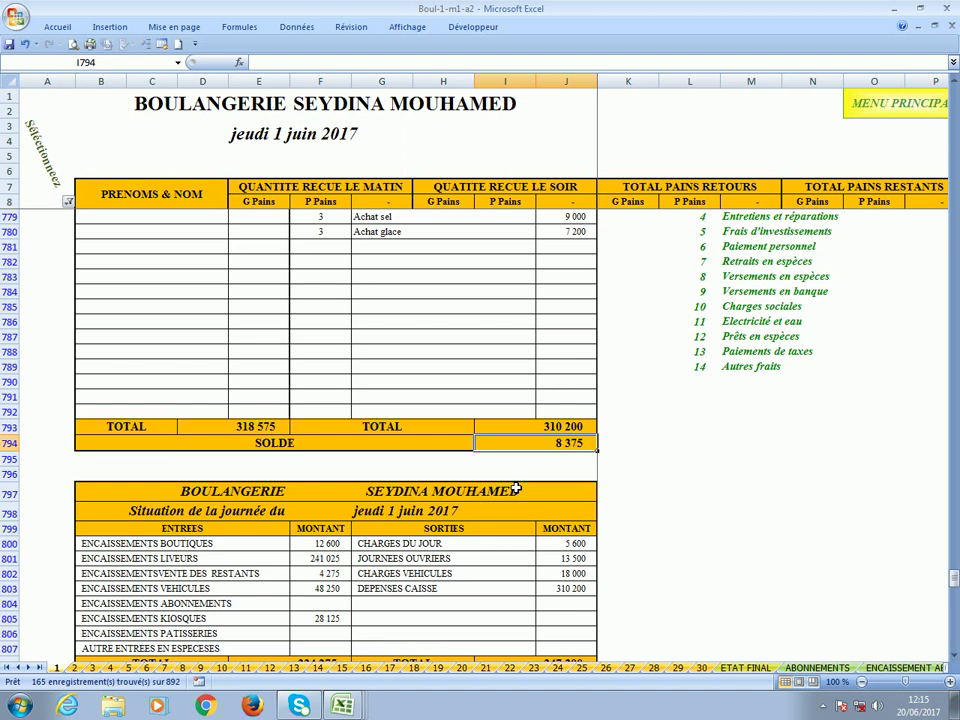
pyautogui.scroll(1, 516, 489)
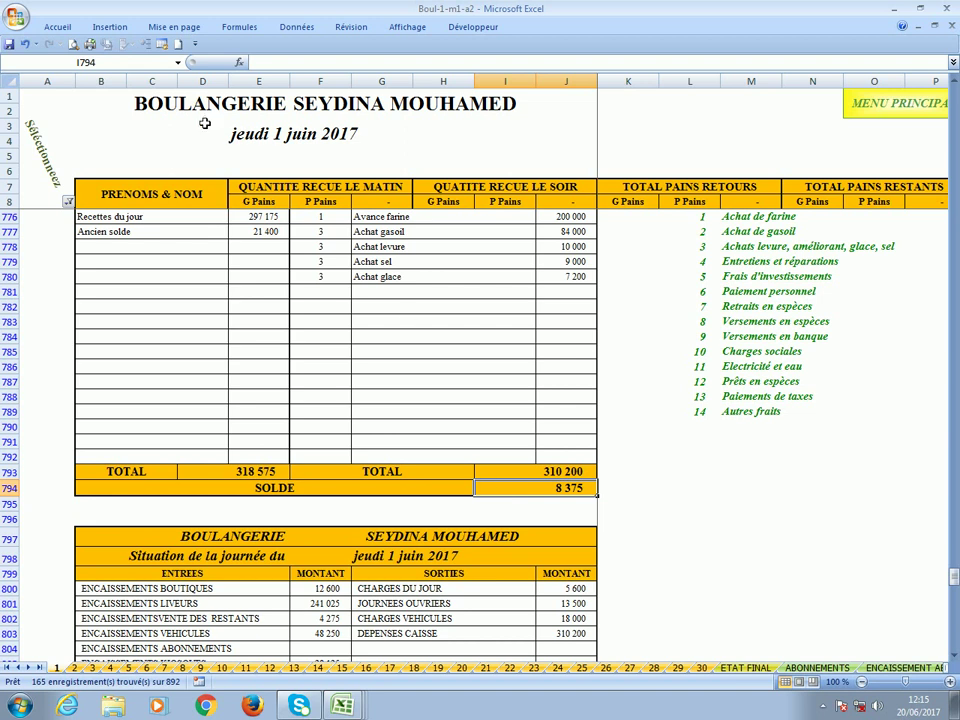
pyautogui.click(9, 45)
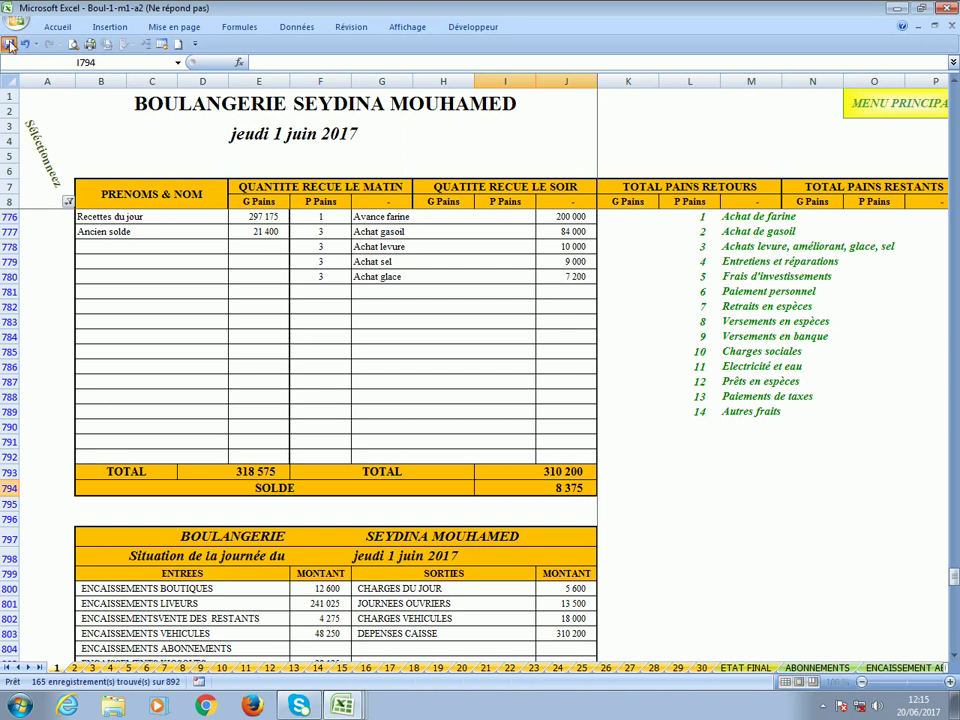
pyautogui.click(189, 248)
pyautogui.scroll(-9, 189, 247)
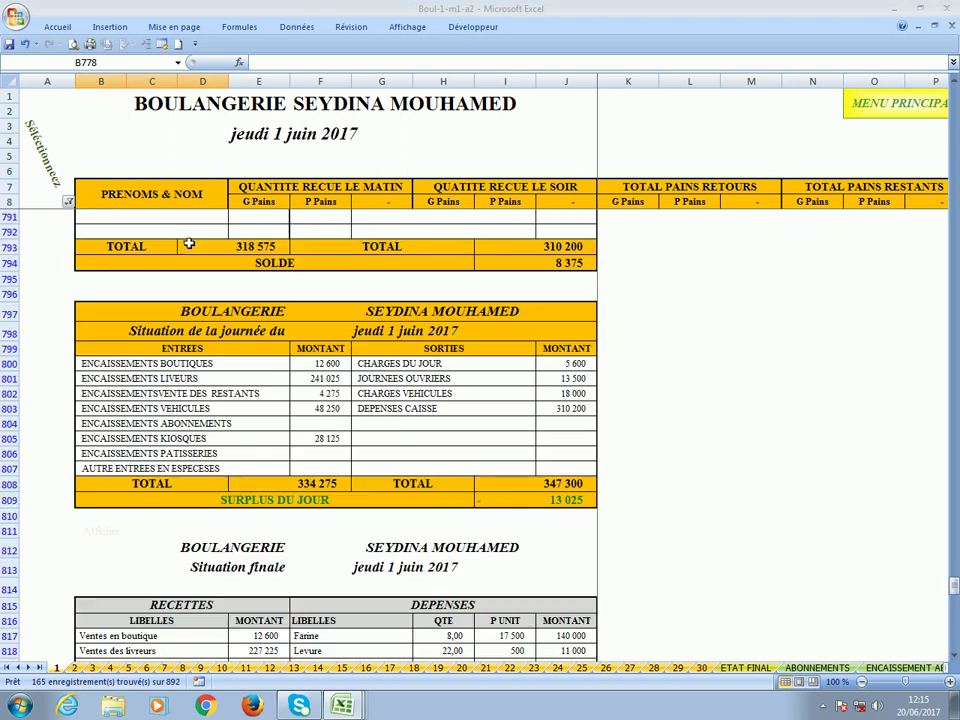
pyautogui.scroll(-4, 188, 242)
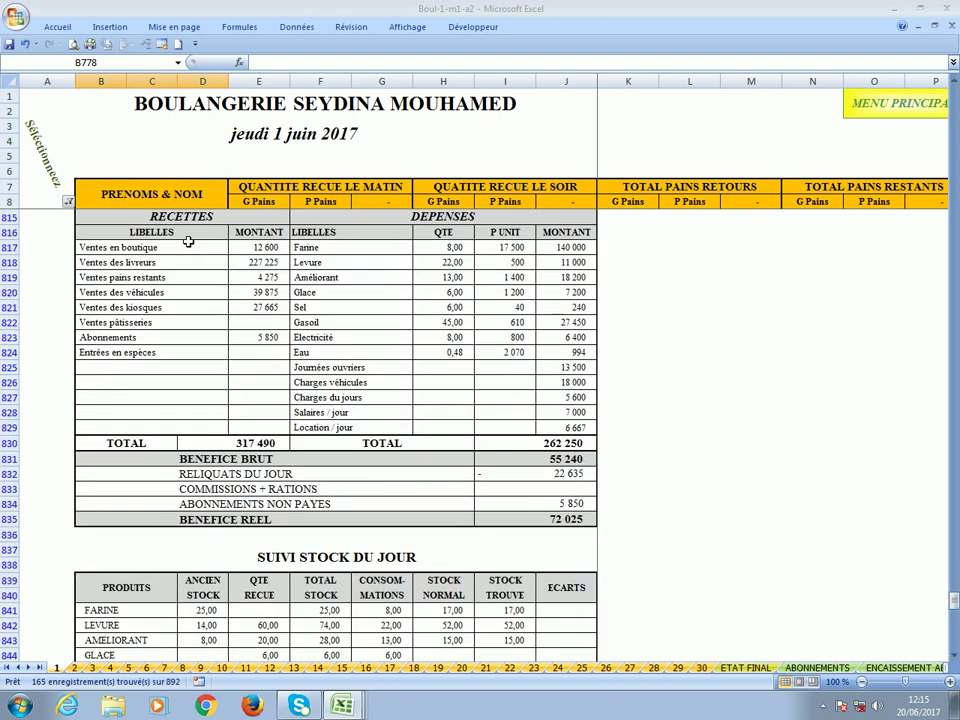
pyautogui.scroll(2, 188, 242)
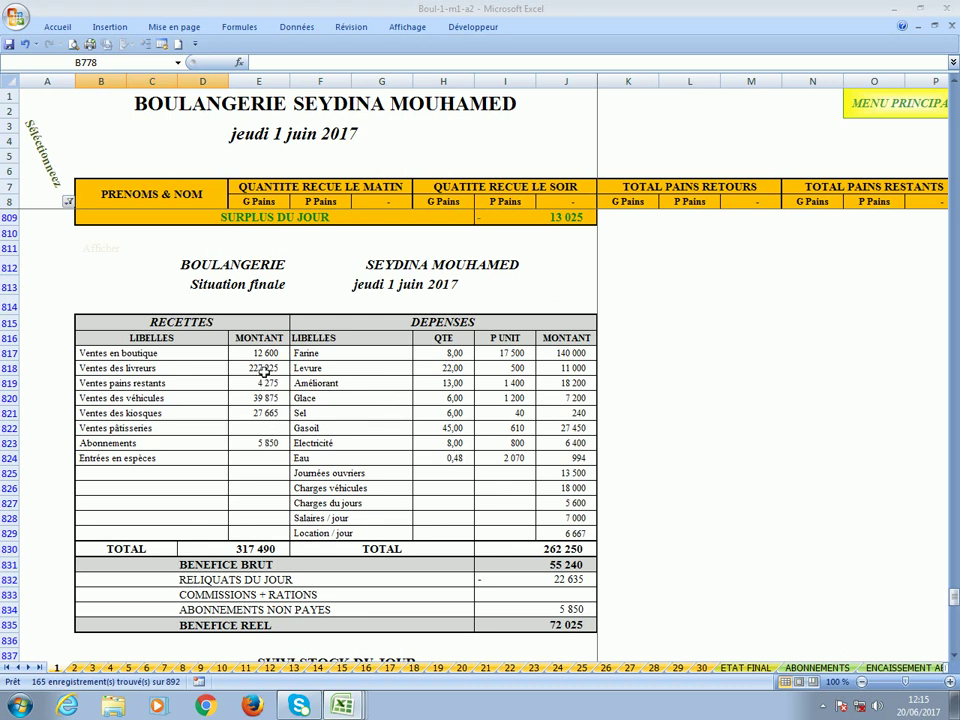
pyautogui.click(230, 552)
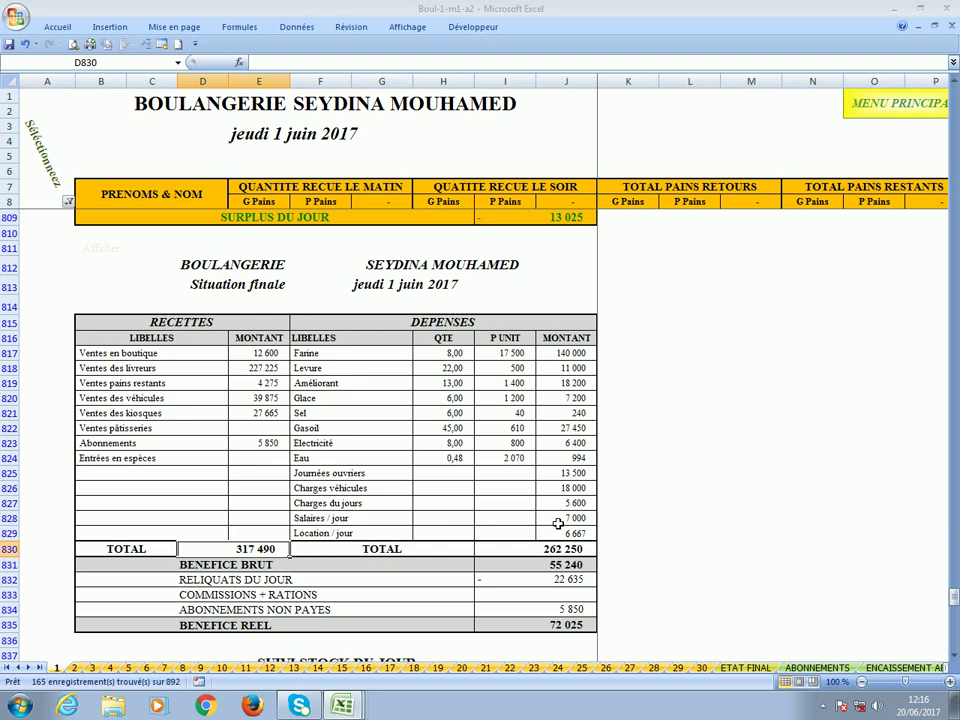
pyautogui.click(558, 520)
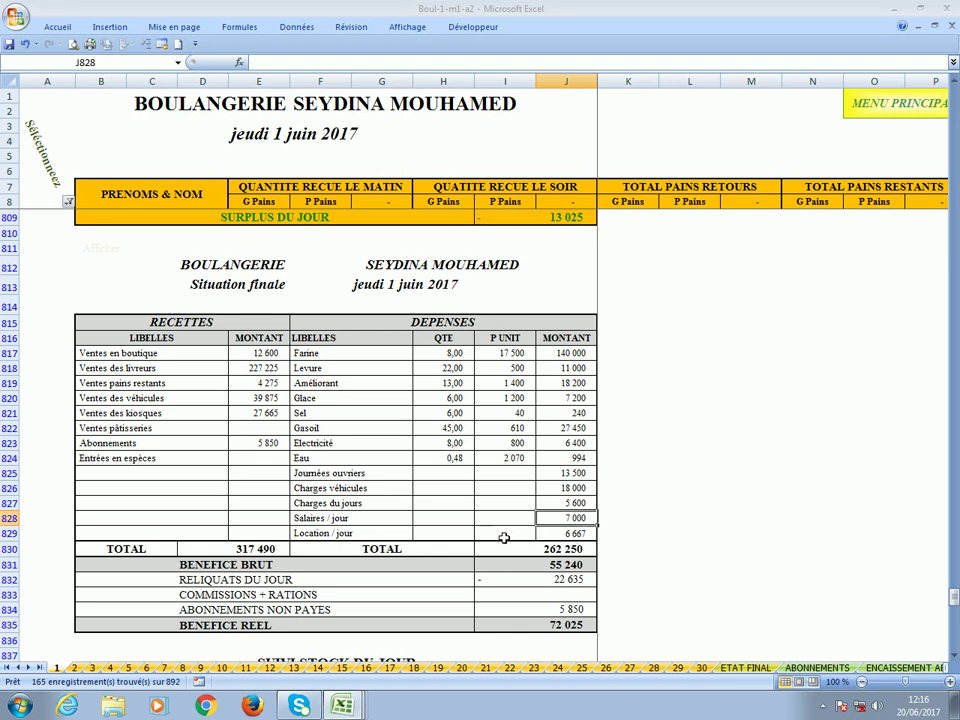
pyautogui.click(565, 535)
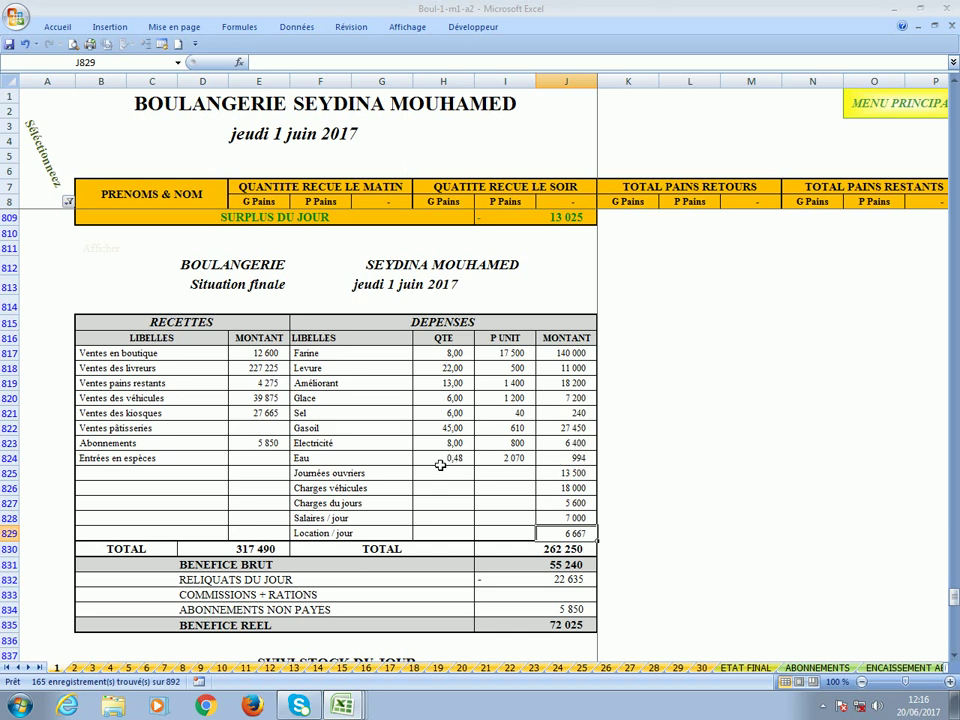
pyautogui.scroll(-3, 587, 464)
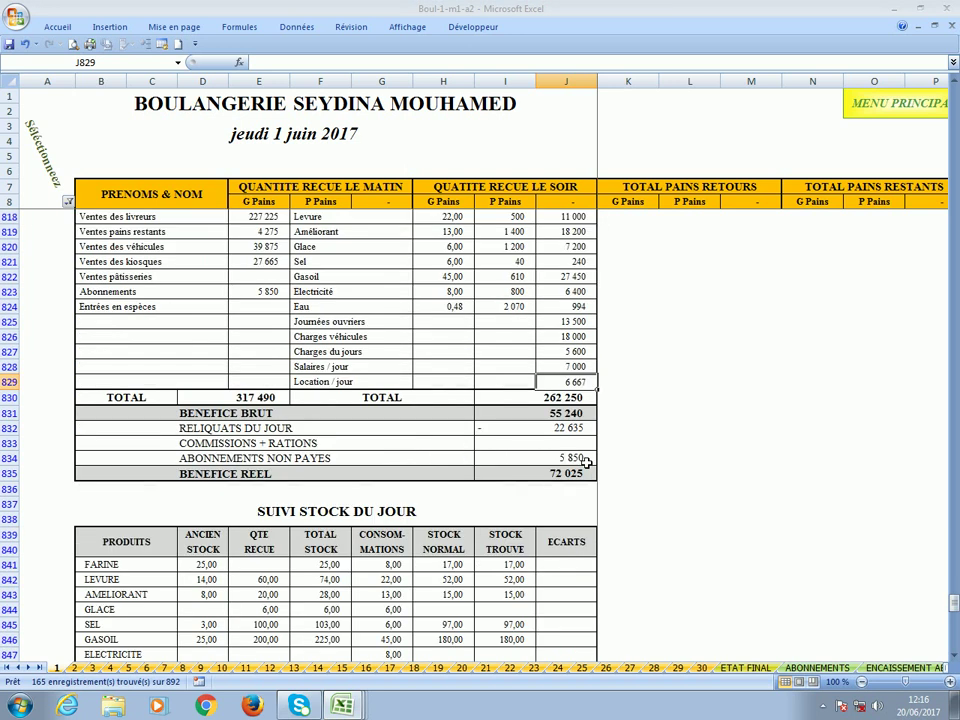
pyautogui.click(551, 419)
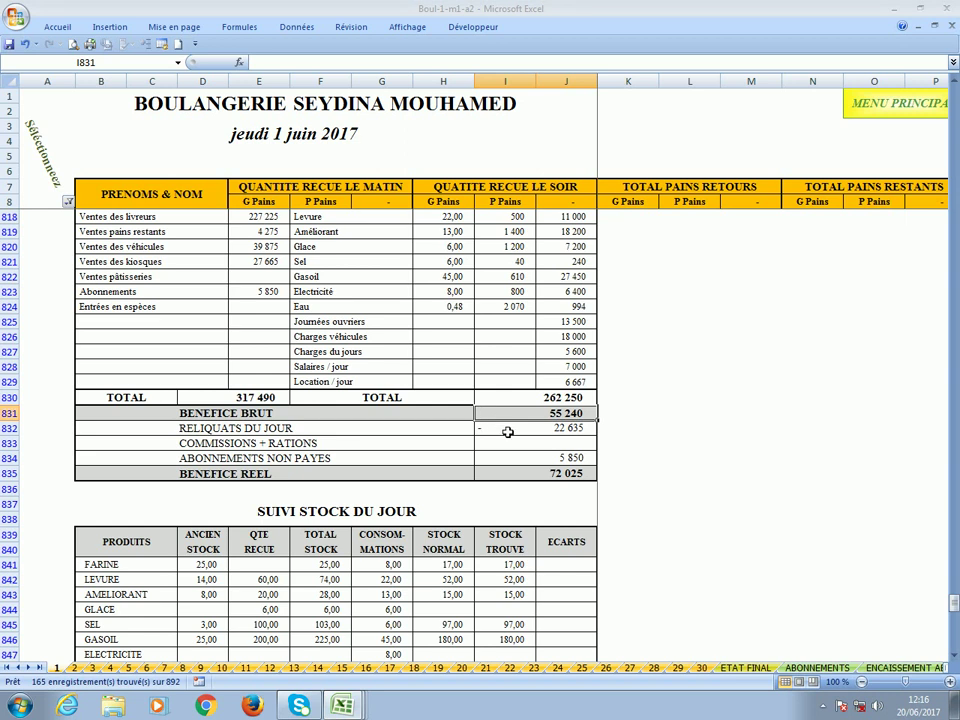
pyautogui.click(508, 432)
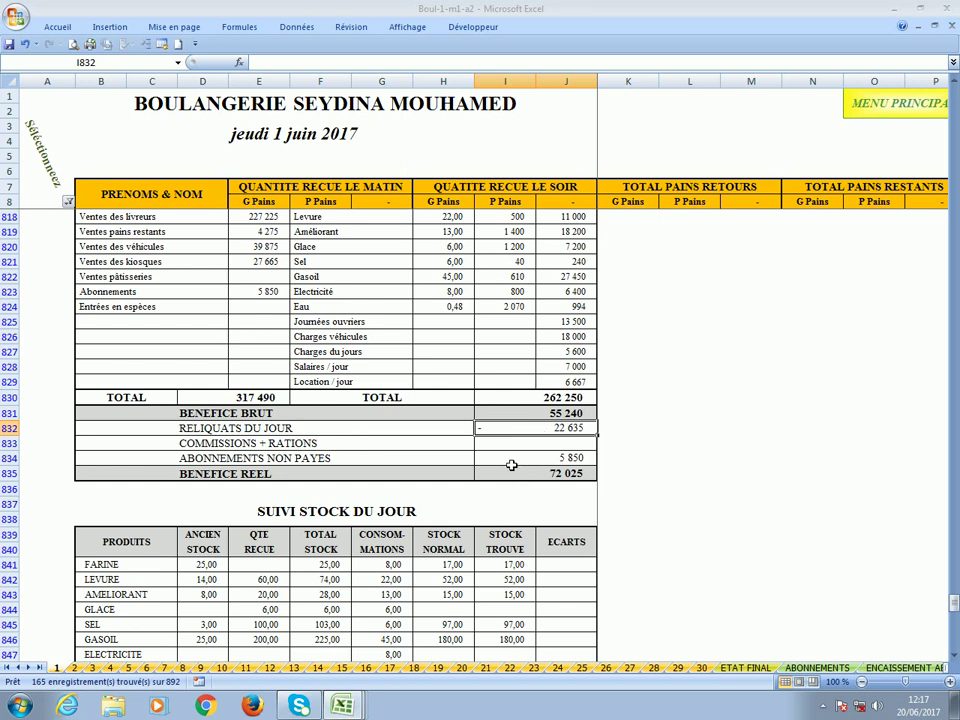
pyautogui.click(511, 463)
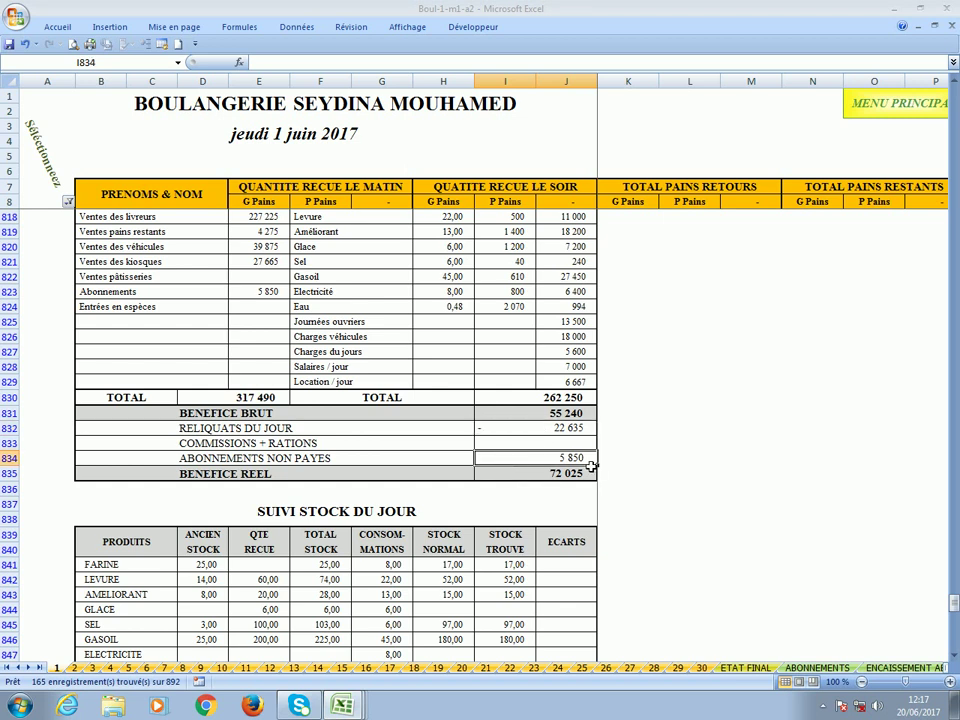
pyautogui.click(251, 295)
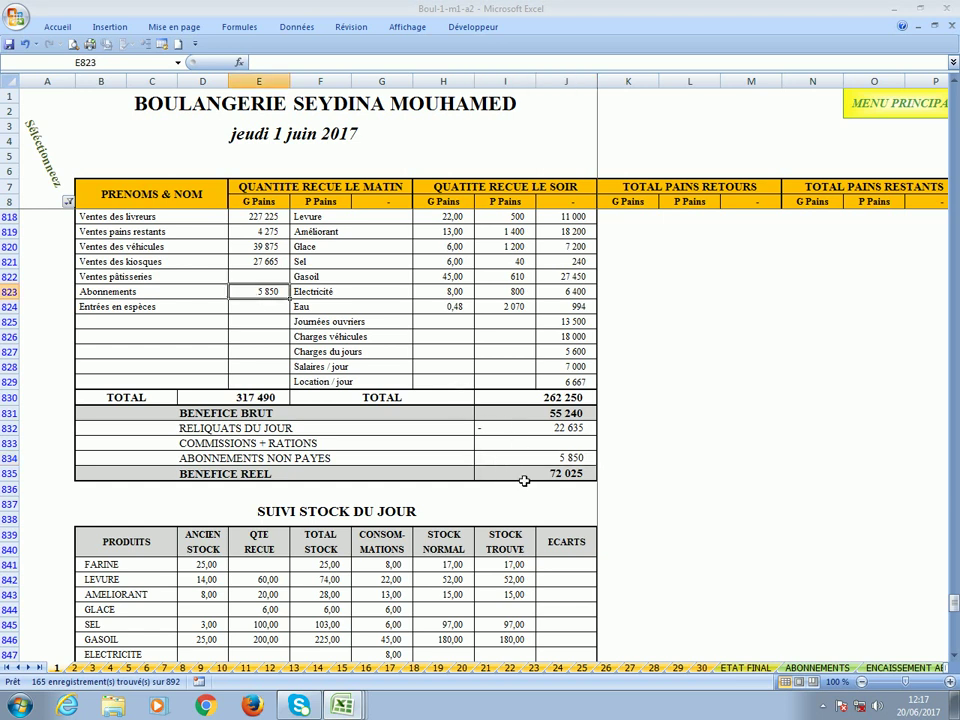
pyautogui.click(521, 479)
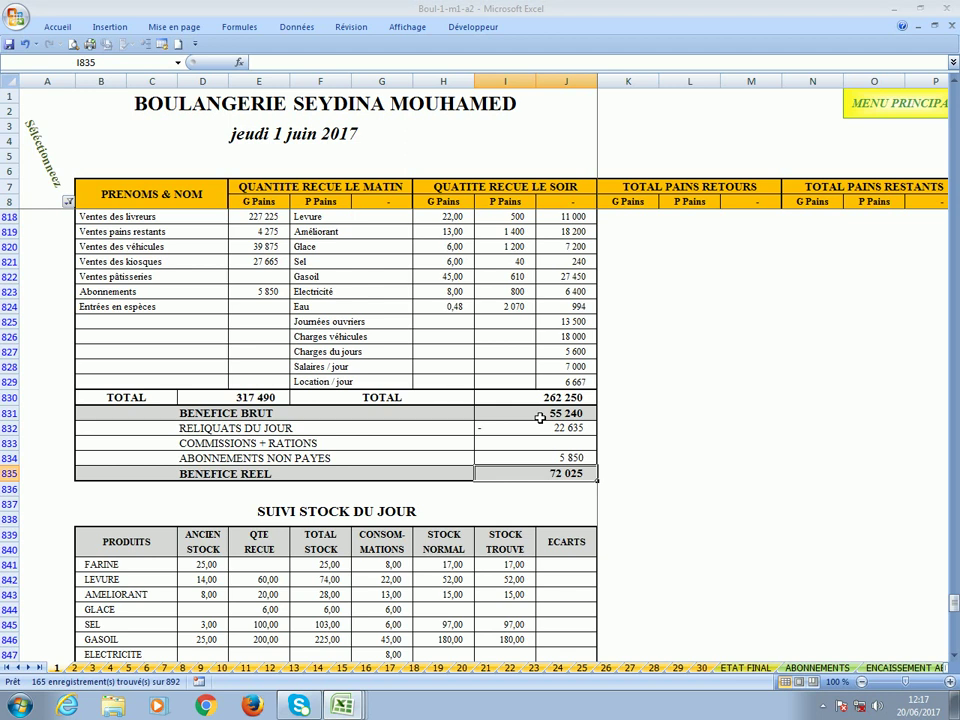
pyautogui.click(515, 421)
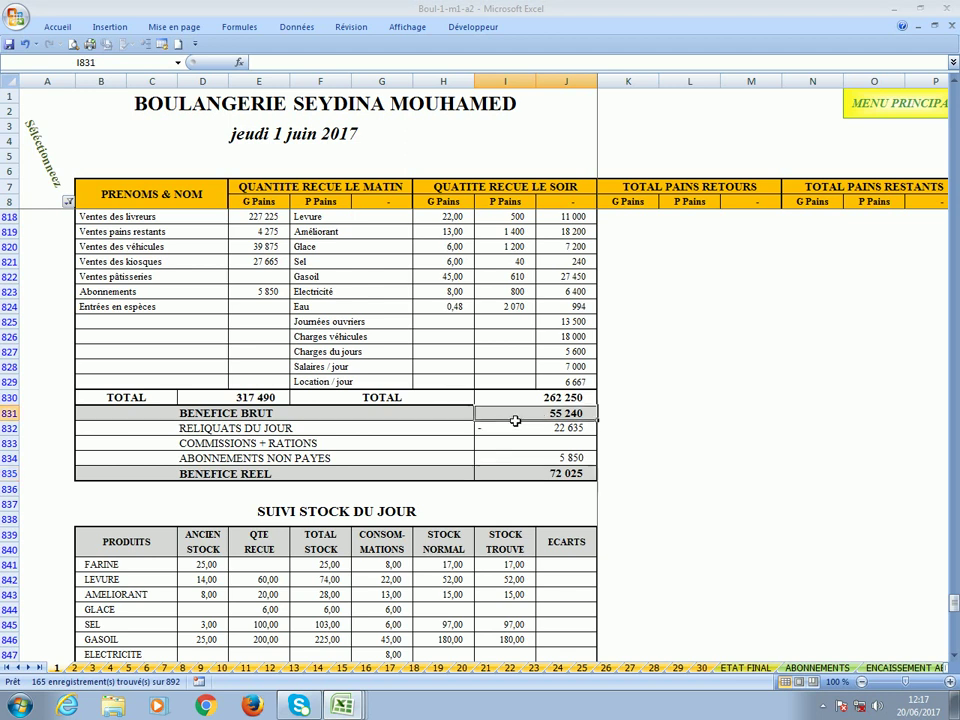
pyautogui.click(512, 431)
pyautogui.click(520, 462)
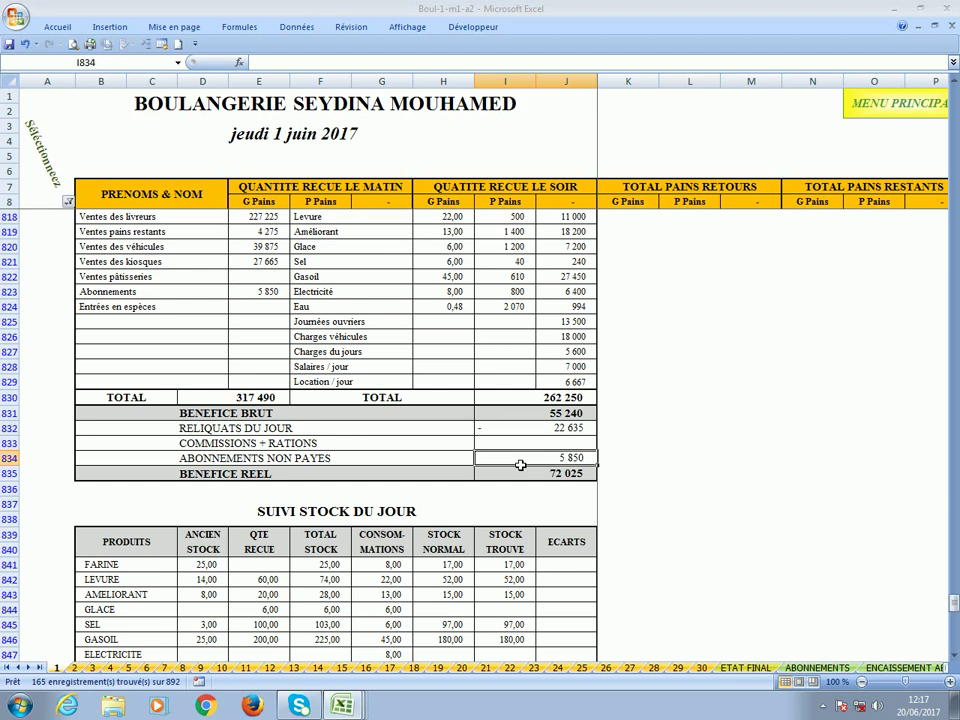
pyautogui.scroll(-4, 520, 464)
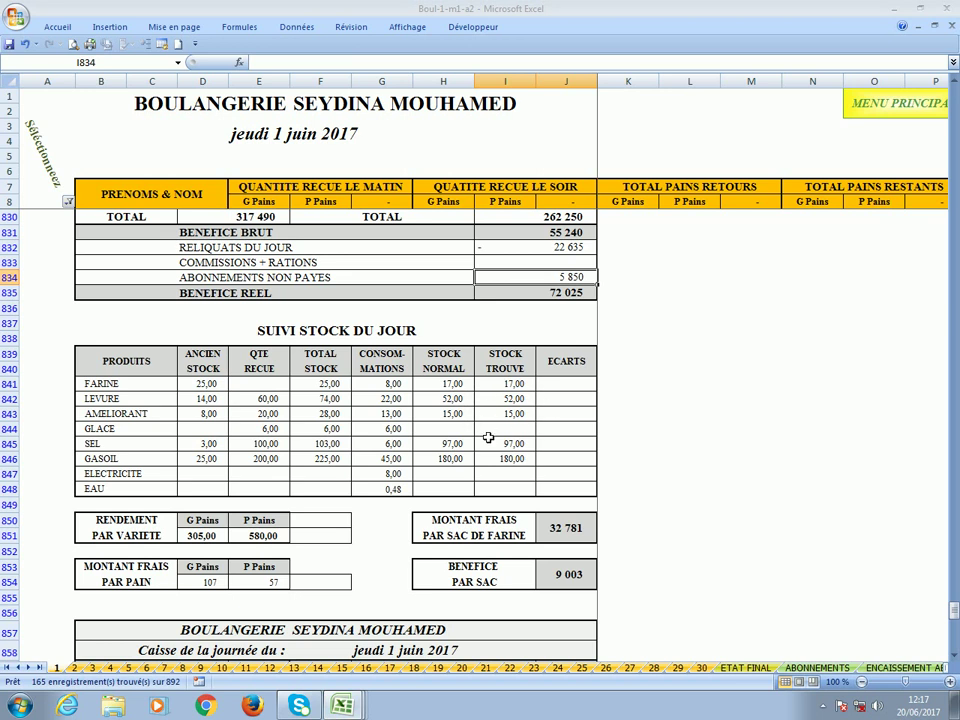
pyautogui.scroll(-2, 410, 429)
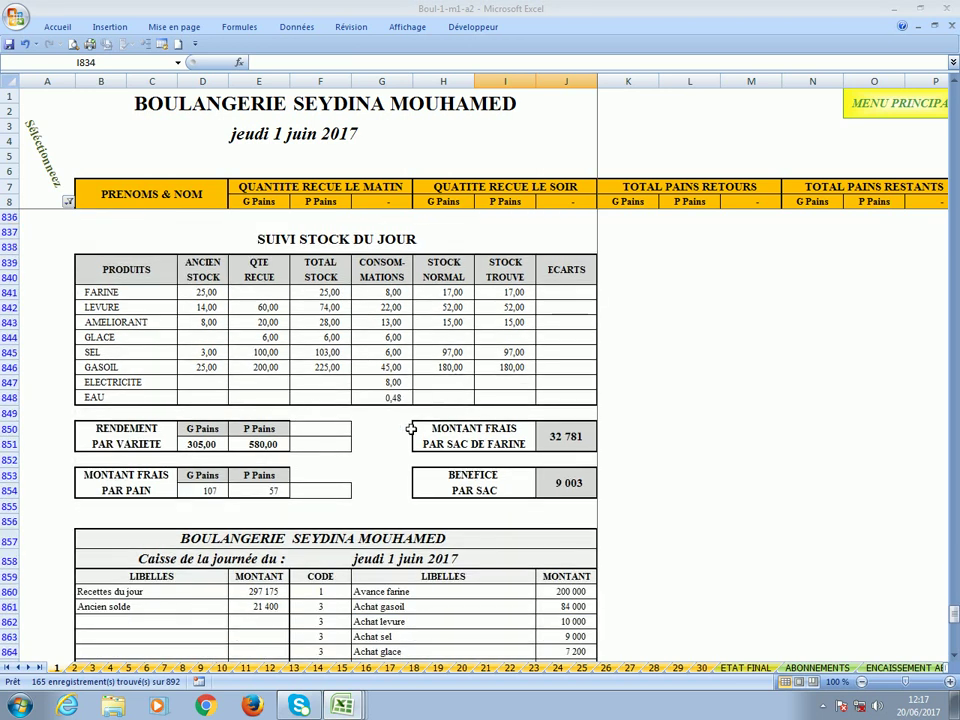
pyautogui.click(205, 445)
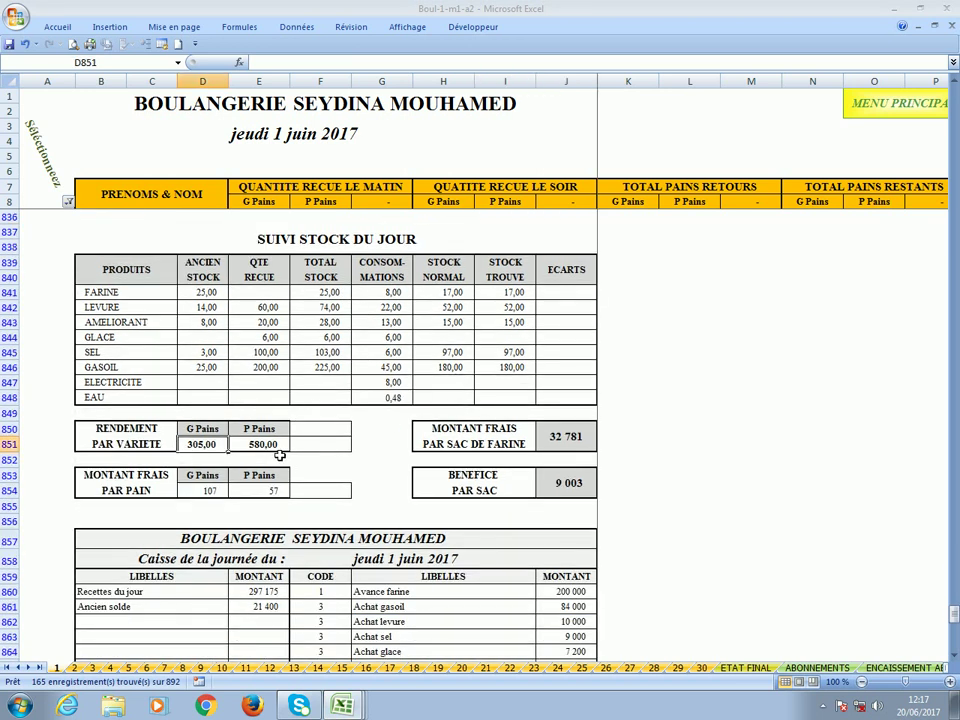
pyautogui.click(211, 492)
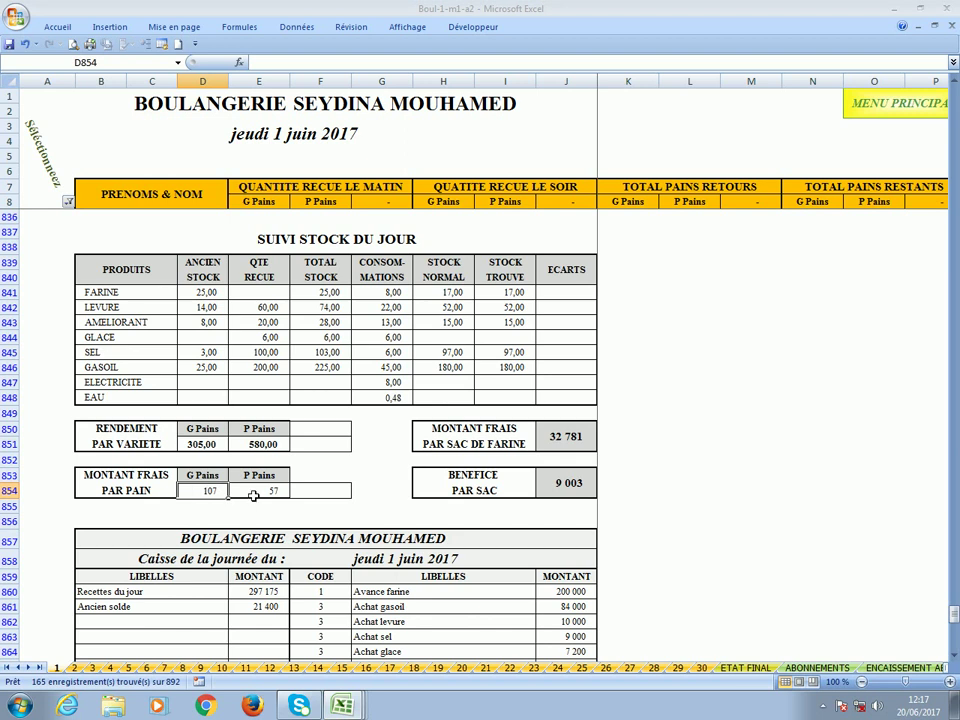
pyautogui.click(254, 495)
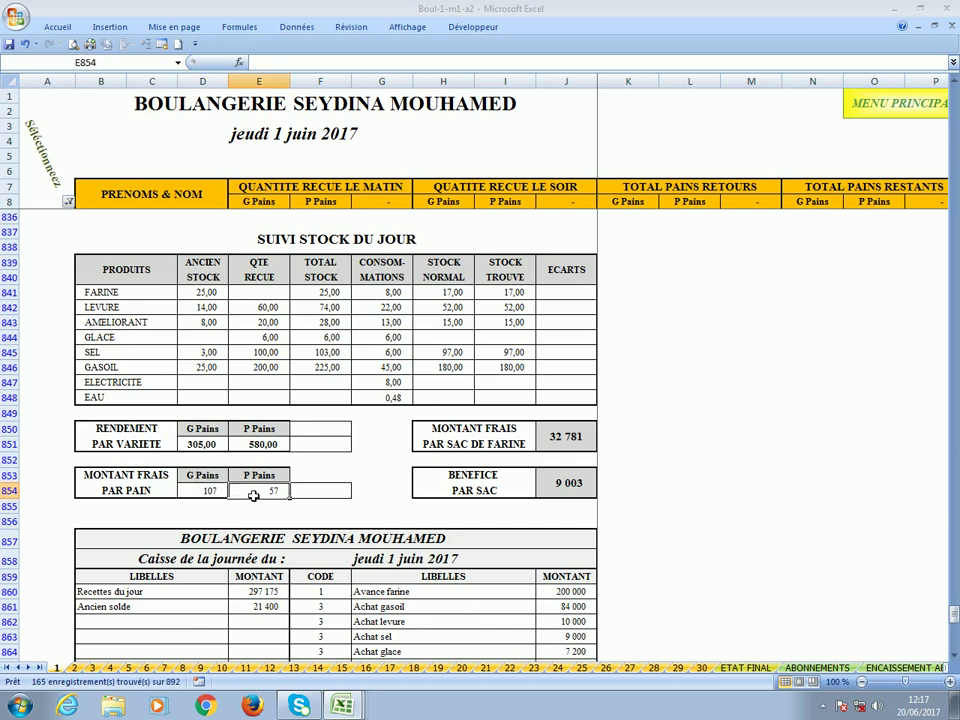
pyautogui.click(547, 487)
pyautogui.scroll(-8, 547, 487)
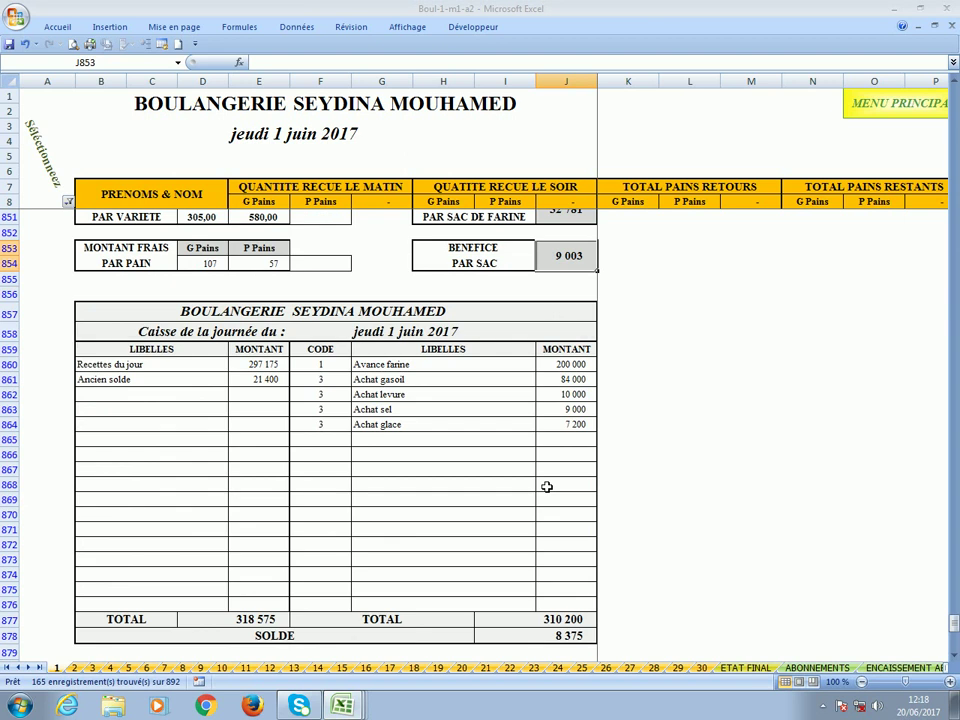
pyautogui.scroll(19, 547, 487)
pyautogui.scroll(20, 547, 487)
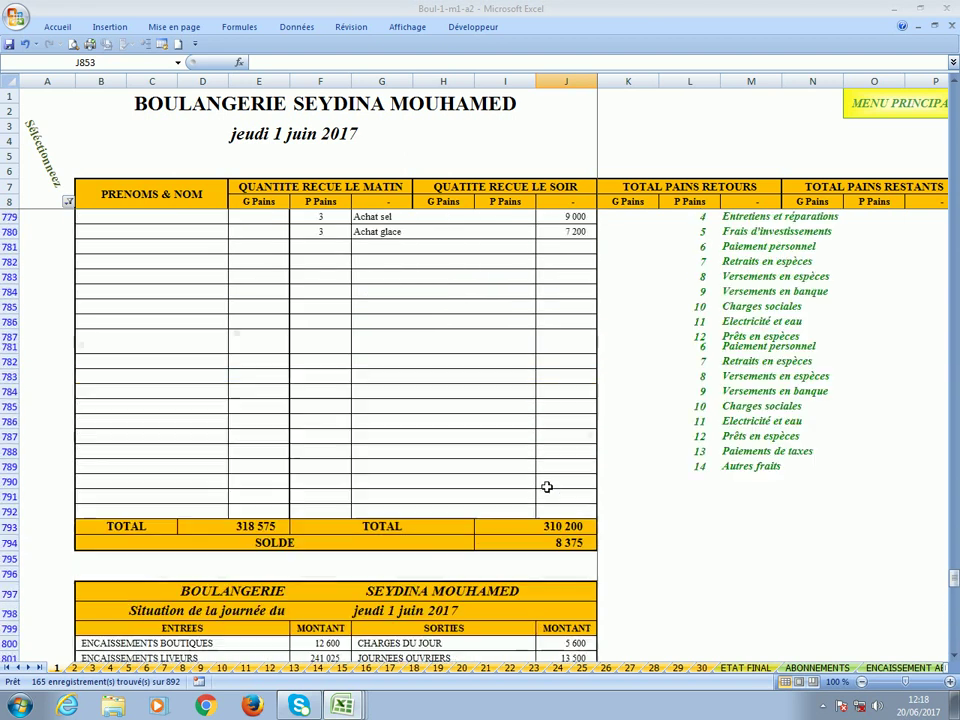
# Filter to 2 - Livraison only and bring the deliverers' profit columns (e.g. 49 678) into view.
pyautogui.click(68, 201)
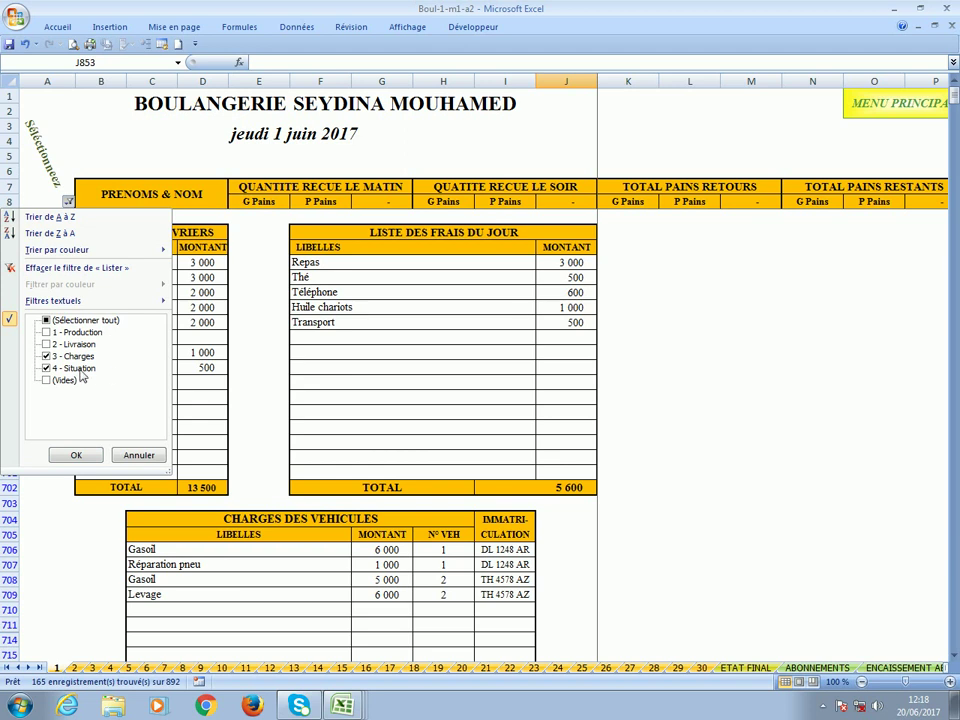
pyautogui.click(79, 368)
pyautogui.click(76, 356)
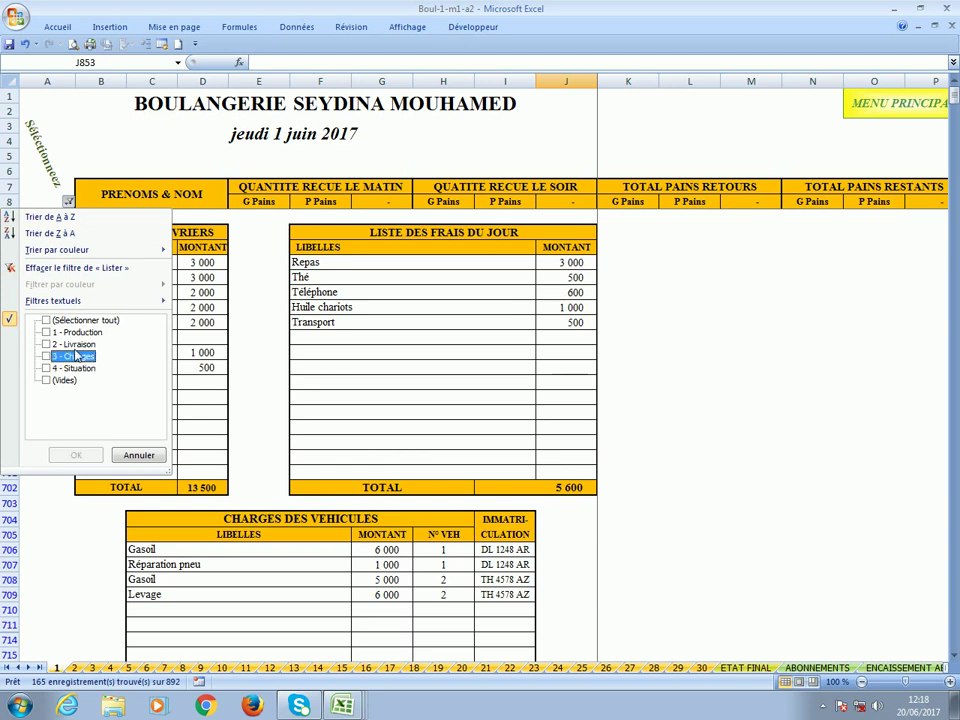
pyautogui.click(72, 344)
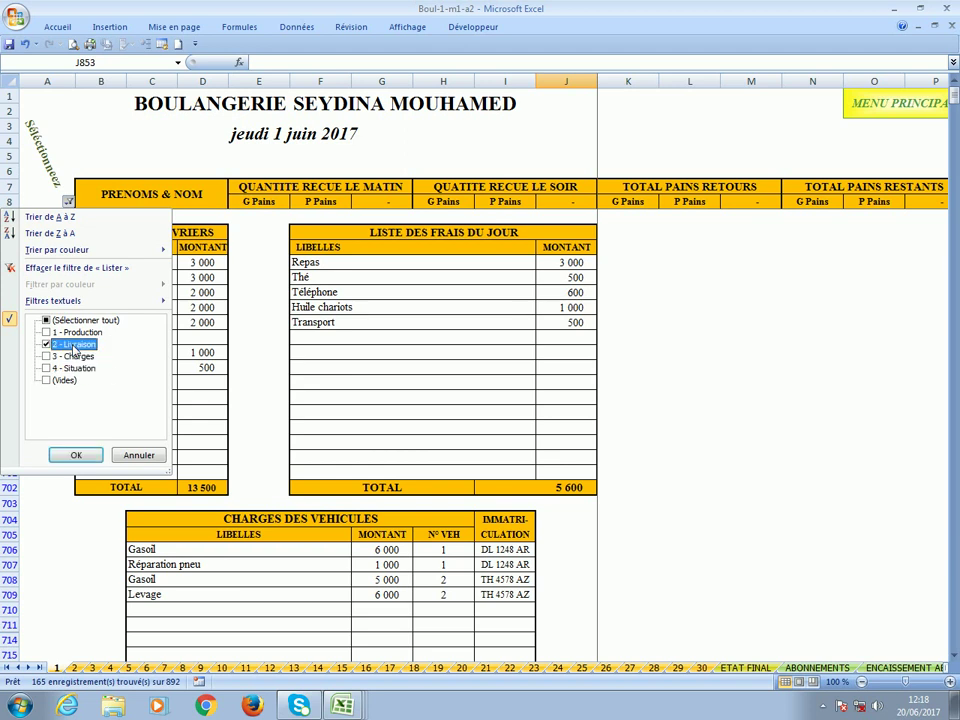
pyautogui.click(76, 456)
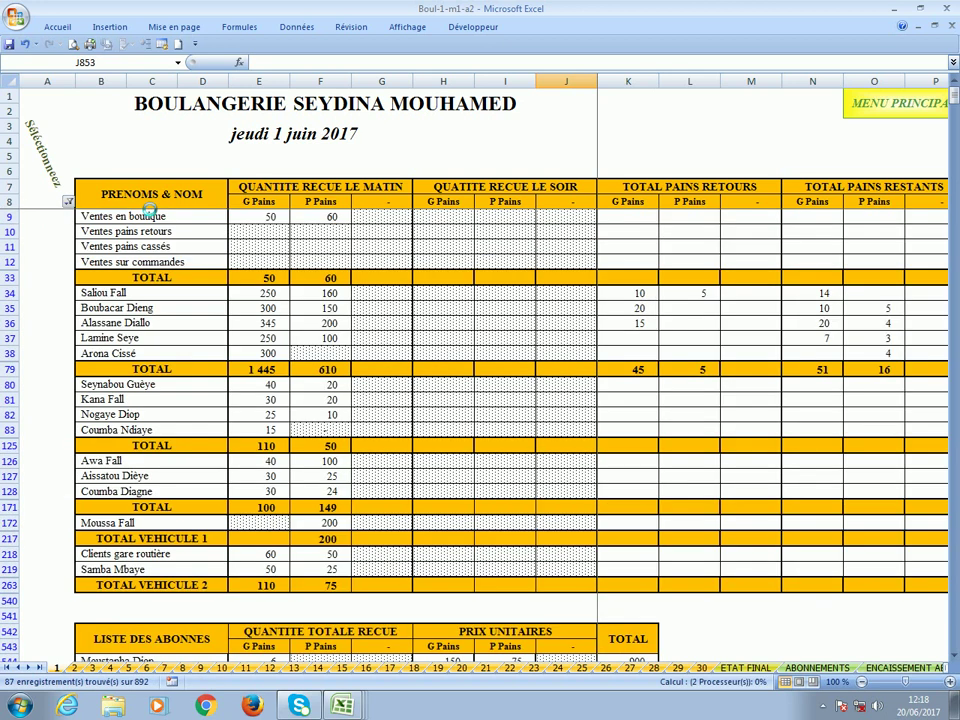
pyautogui.click(142, 194)
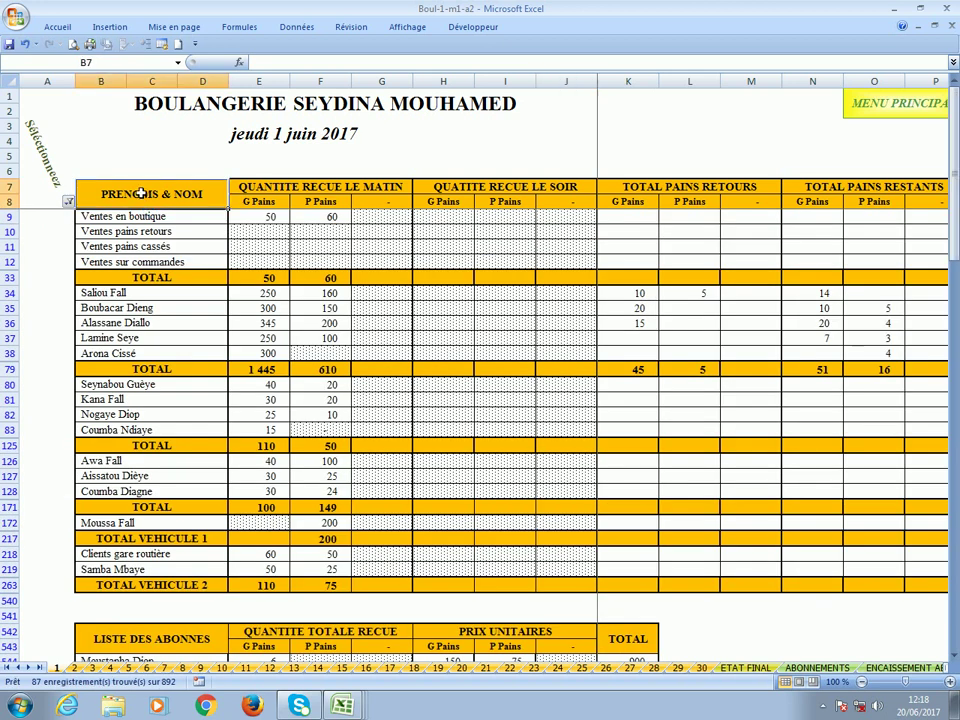
pyautogui.press('Right')
pyautogui.press('Right')
pyautogui.press('Right')
pyautogui.press('Right')
pyautogui.press('Right')
pyautogui.press('Right')
pyautogui.press('Right')
pyautogui.press('Right')
pyautogui.press('Right')
pyautogui.press('Right')
pyautogui.press('Right')
pyautogui.press('Right')
pyautogui.press('Right')
pyautogui.press('Right')
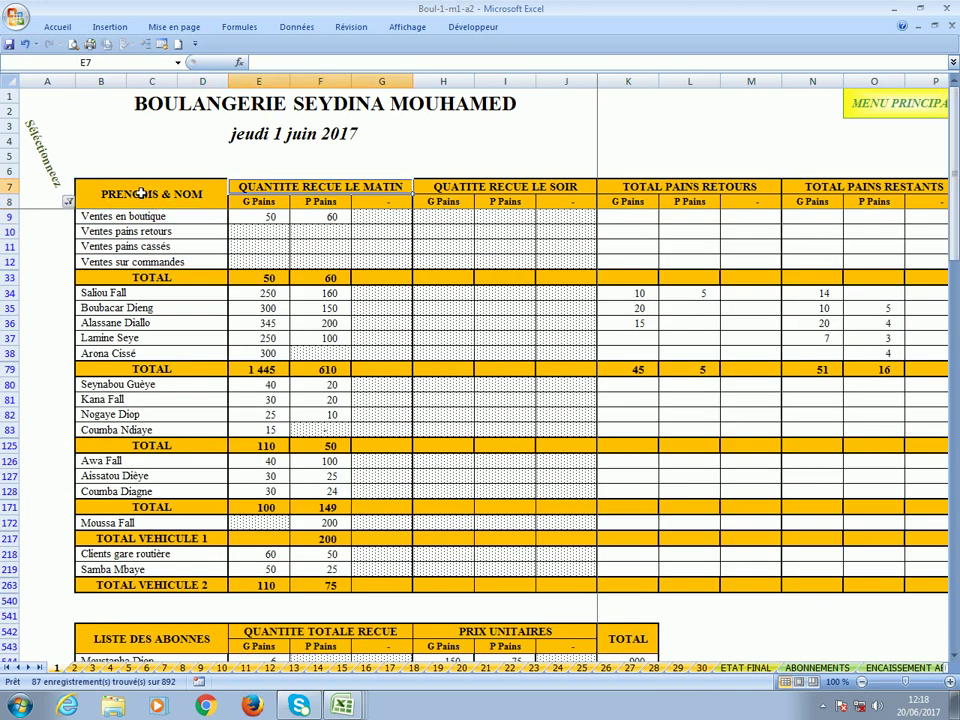
pyautogui.press('Right')
pyautogui.press('Right')
pyautogui.press('Right')
pyautogui.press('Right')
pyautogui.press('Right')
pyautogui.press('Right')
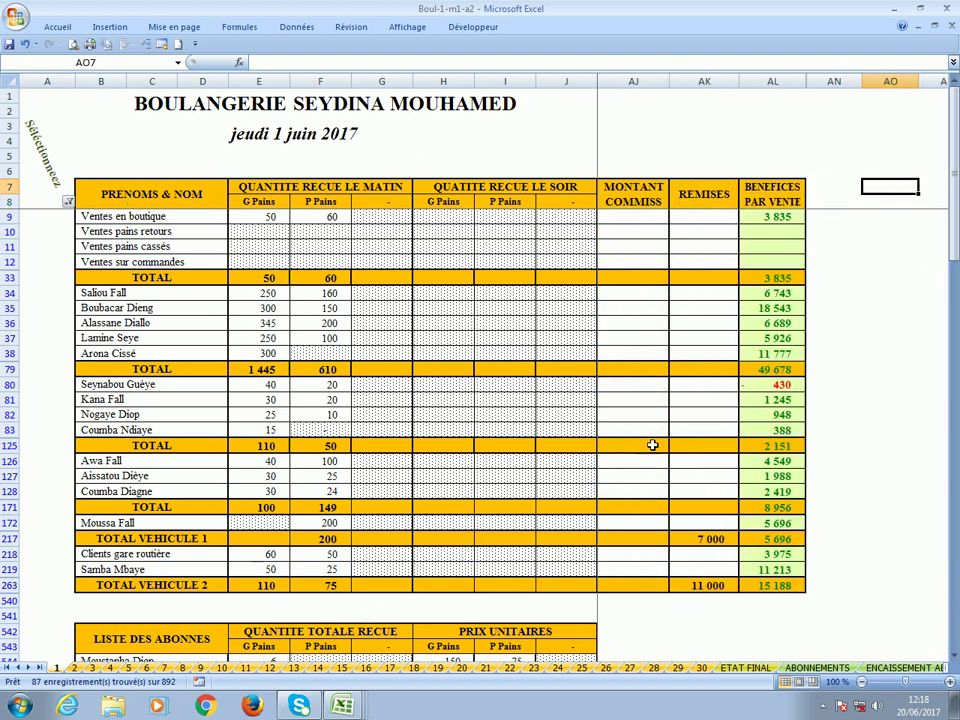
pyautogui.click(770, 390)
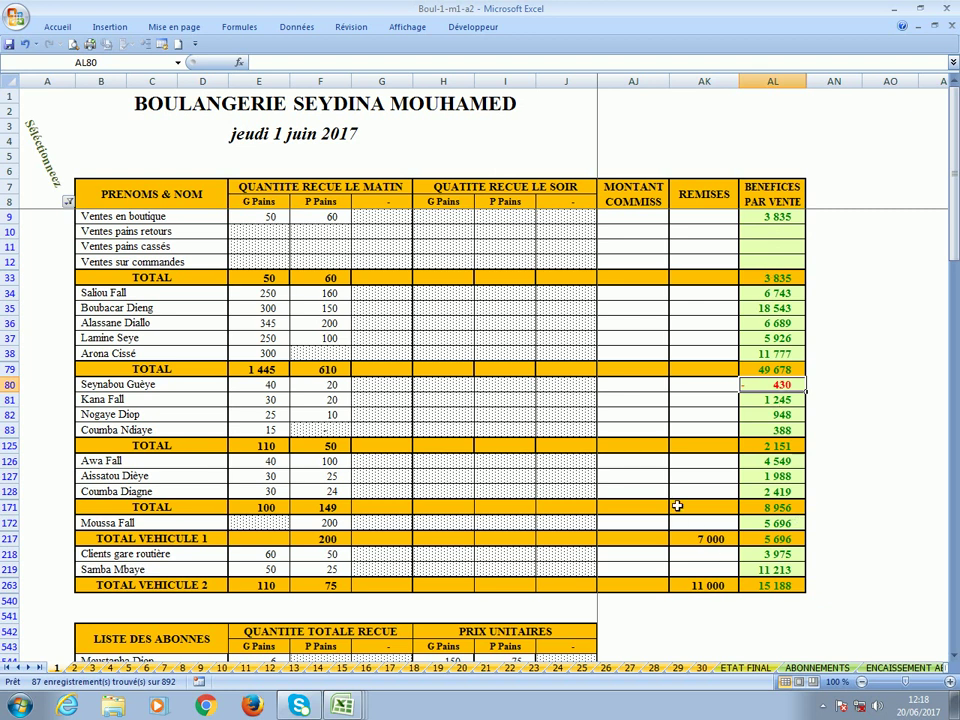
pyautogui.click(688, 216)
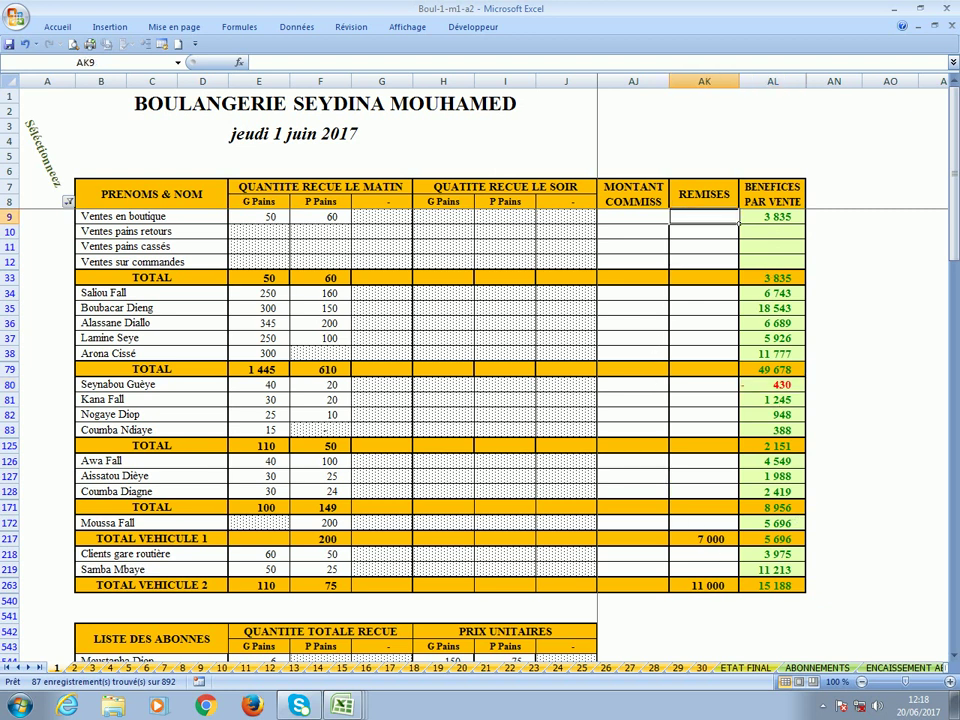
pyautogui.click(630, 218)
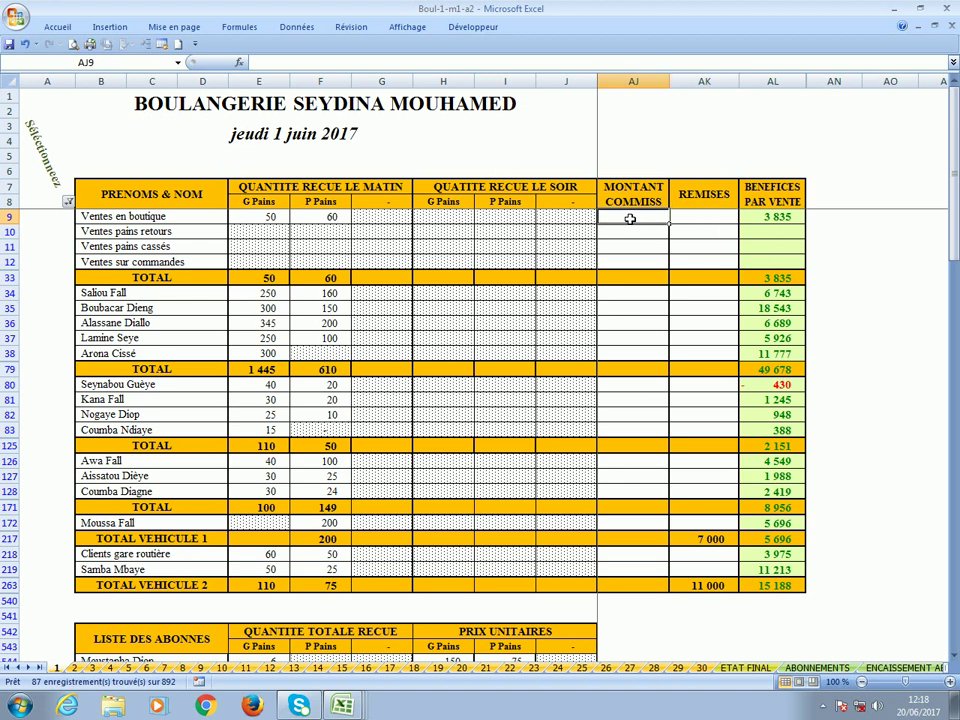
pyautogui.click(705, 221)
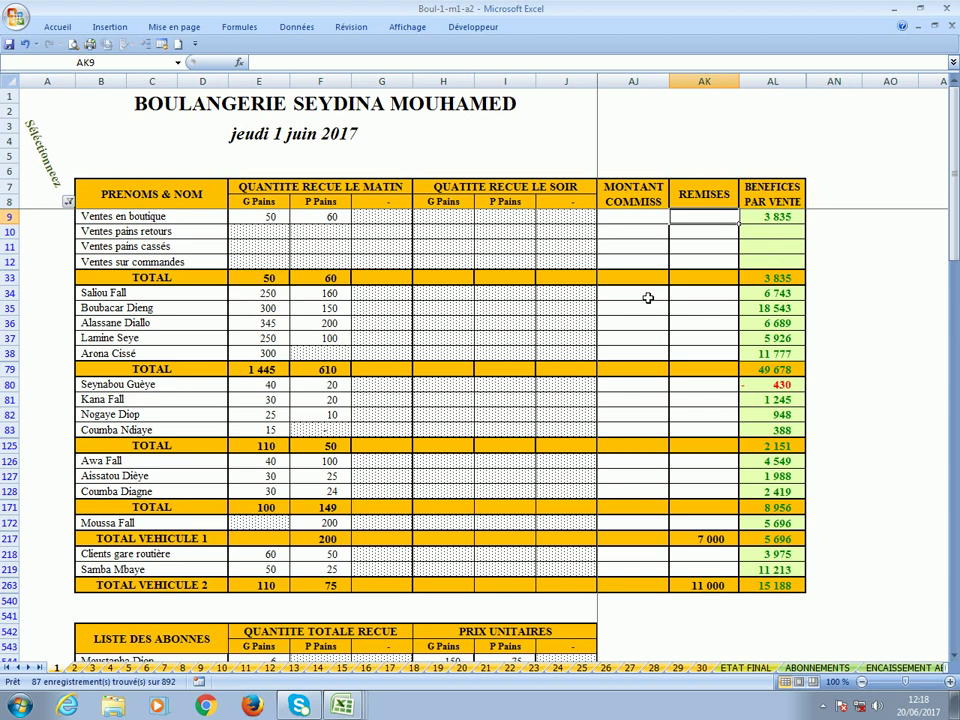
pyautogui.click(707, 299)
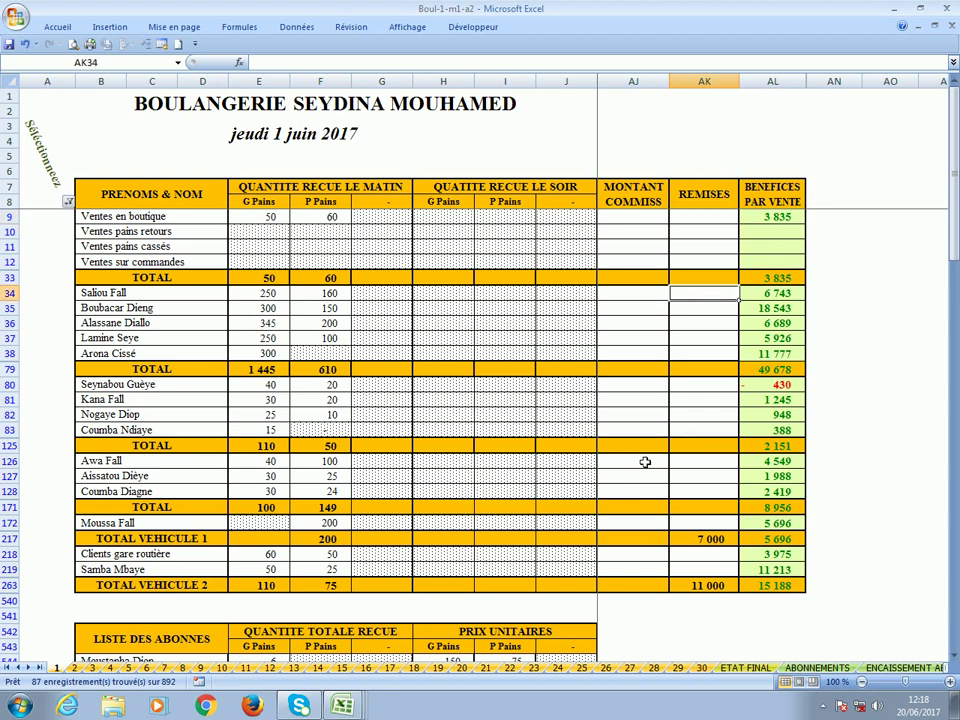
pyautogui.click(578, 462)
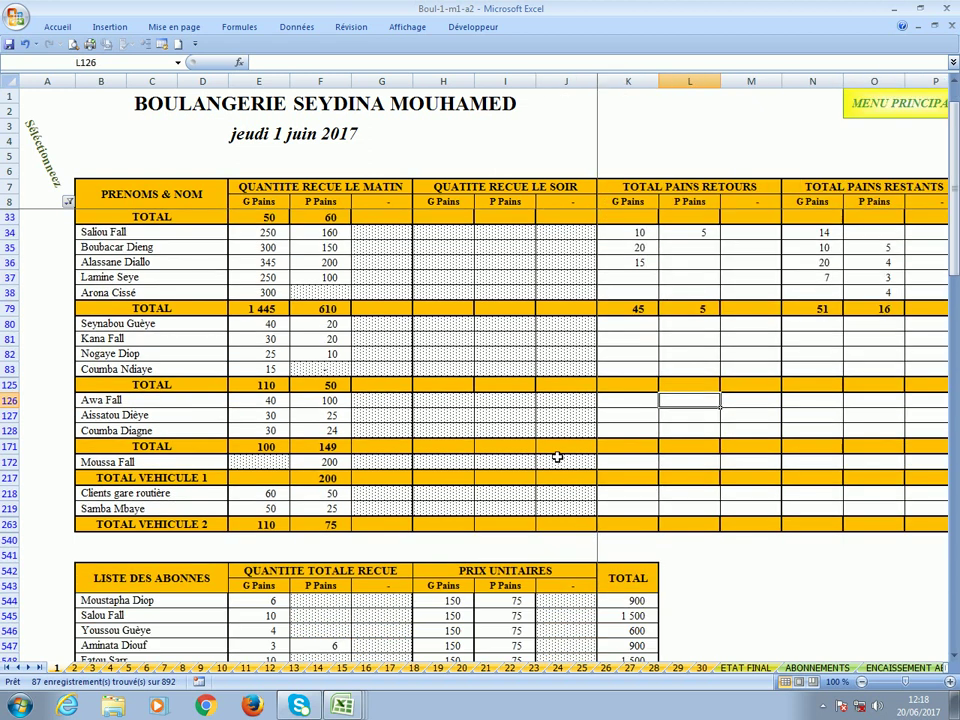
pyautogui.scroll(-9, 557, 457)
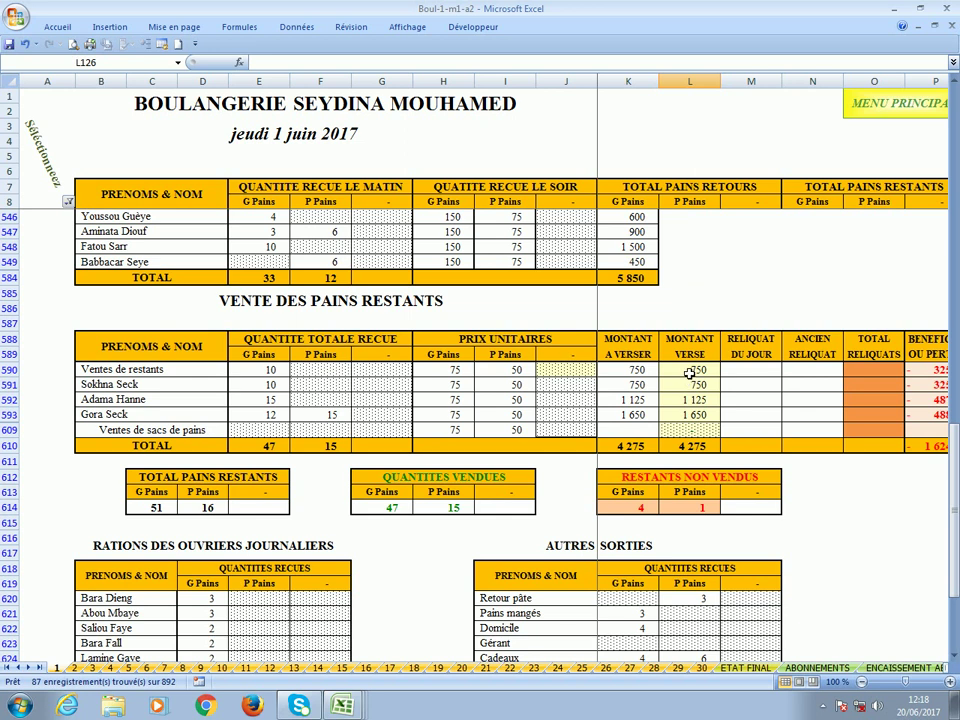
pyautogui.click(689, 371)
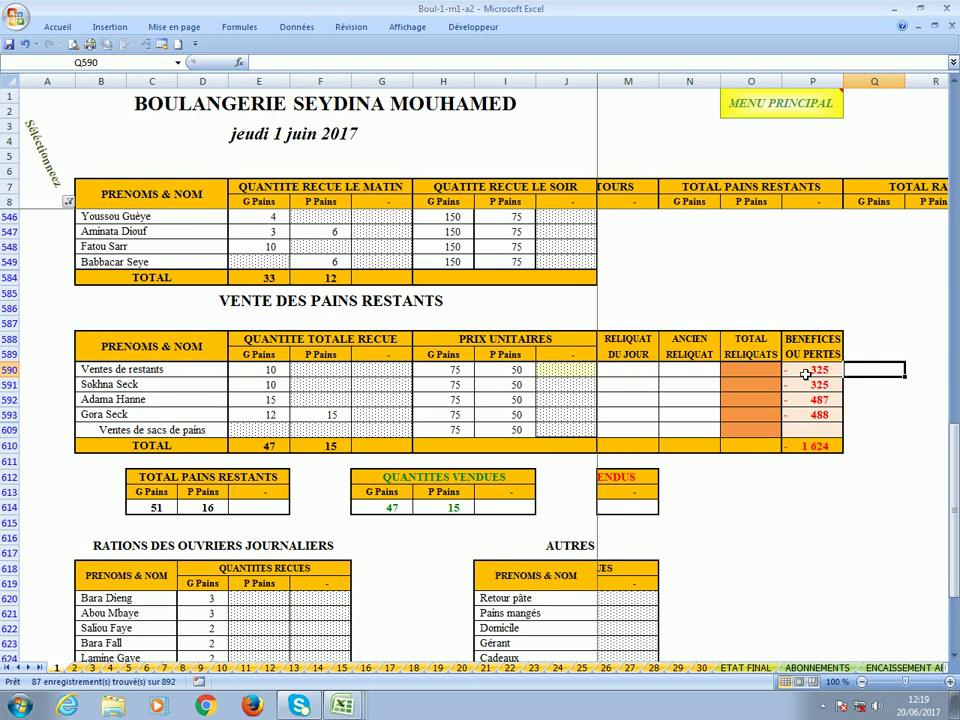
pyautogui.click(806, 374)
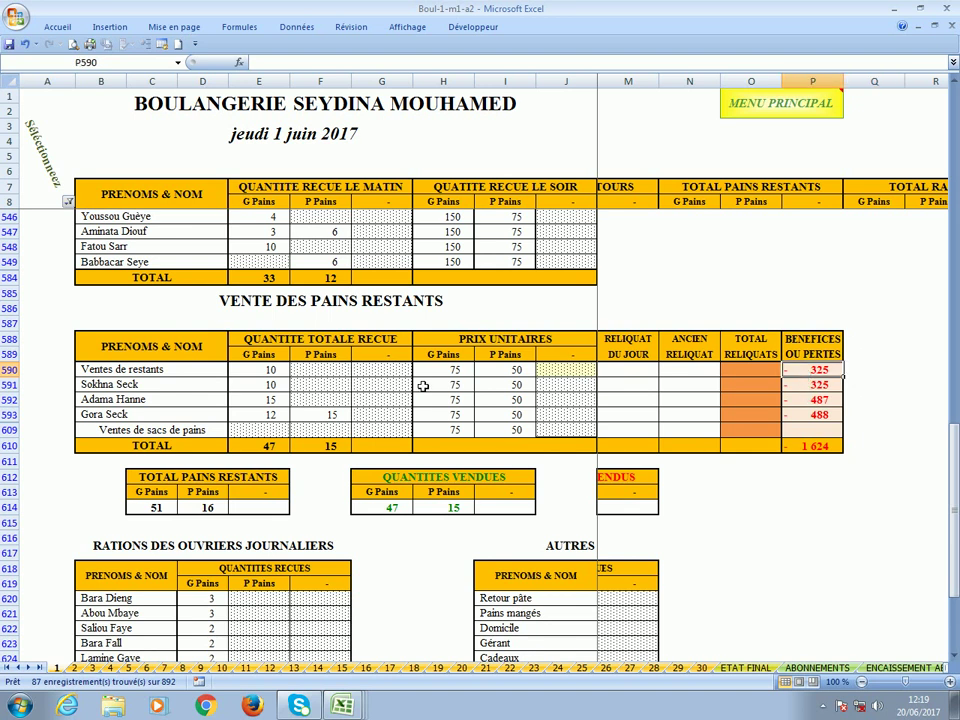
pyautogui.click(590, 414)
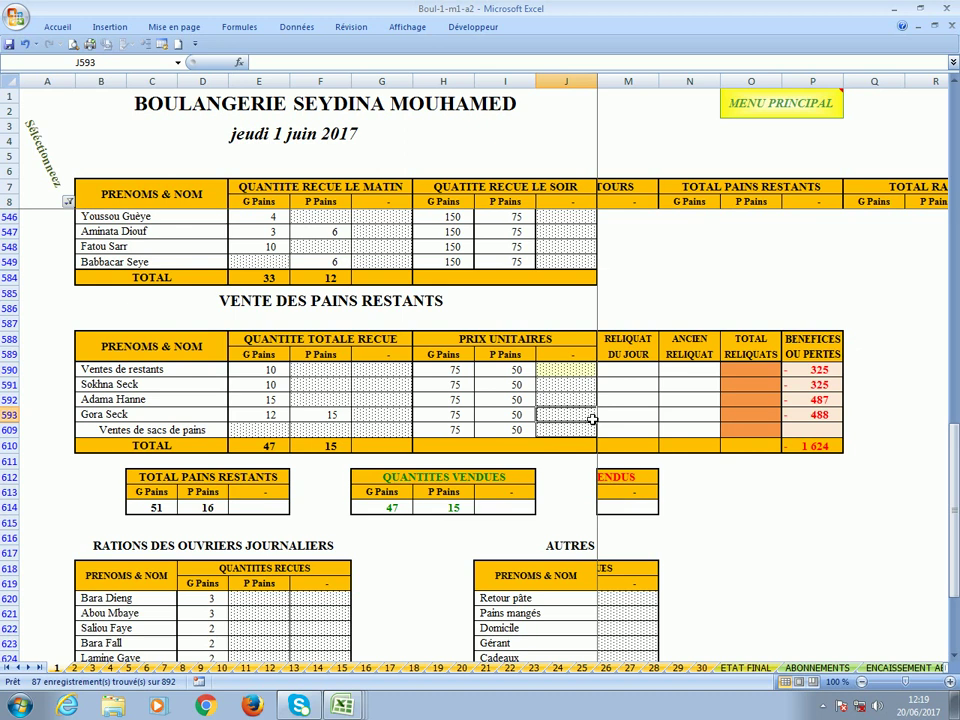
pyautogui.press('Right')
pyautogui.scroll(-15, 495, 437)
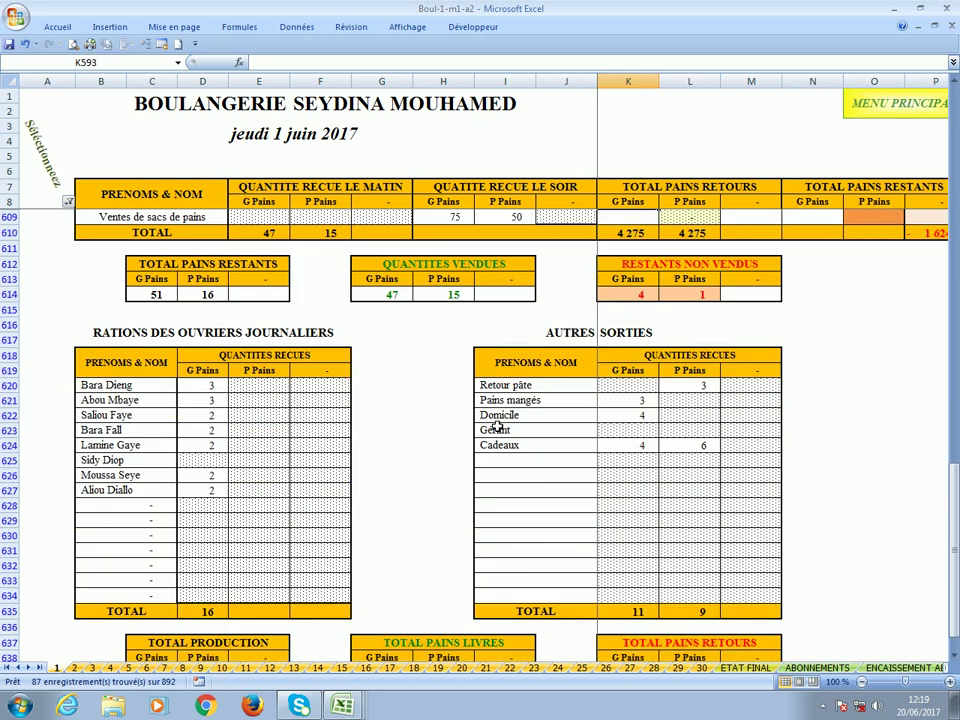
pyautogui.scroll(15, 495, 437)
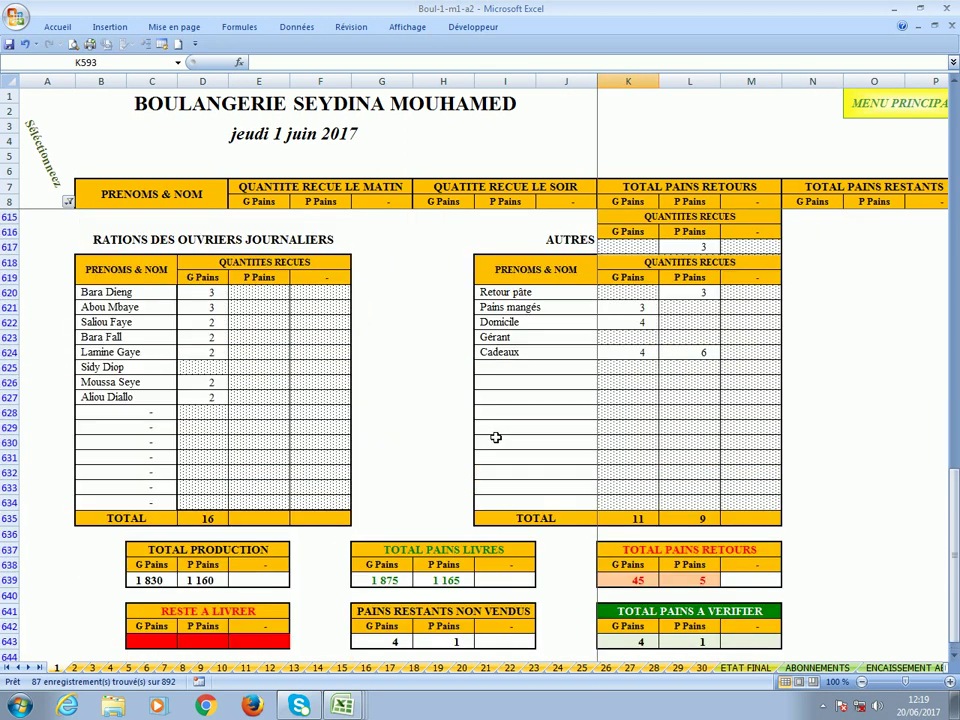
pyautogui.scroll(6, 495, 437)
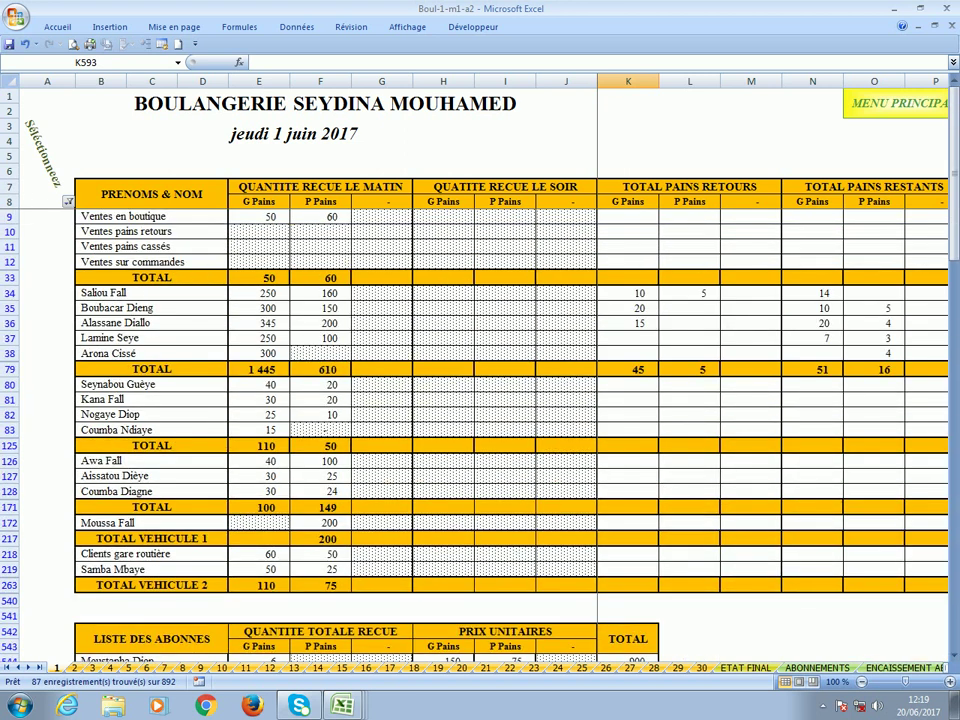
# Narrow the column A filter to 4 - Situation only and select cell J804.
pyautogui.click(68, 203)
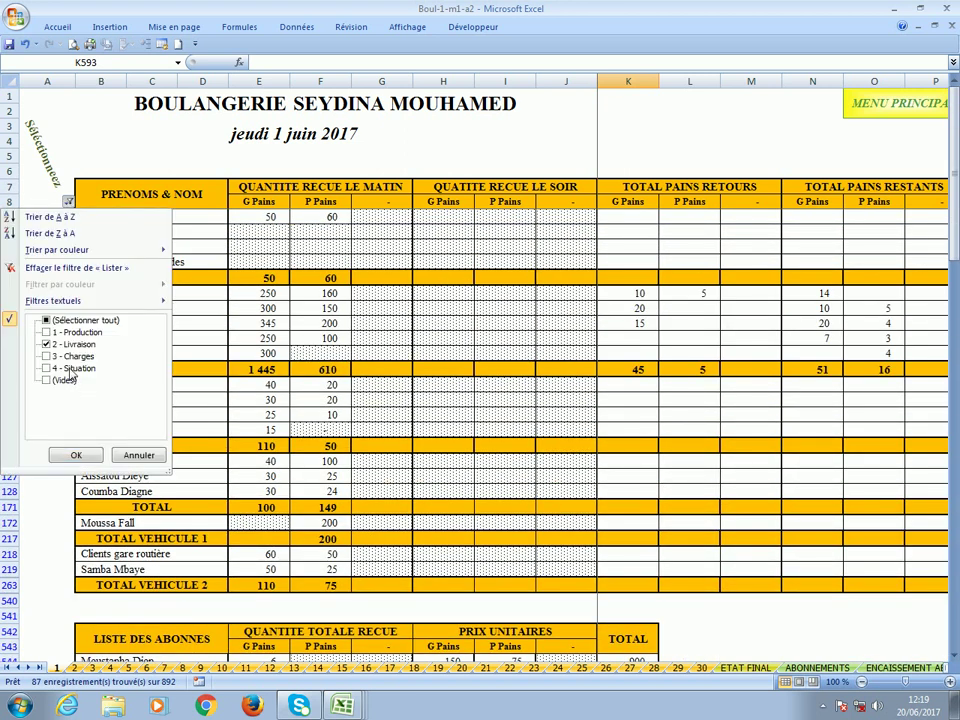
pyautogui.click(66, 368)
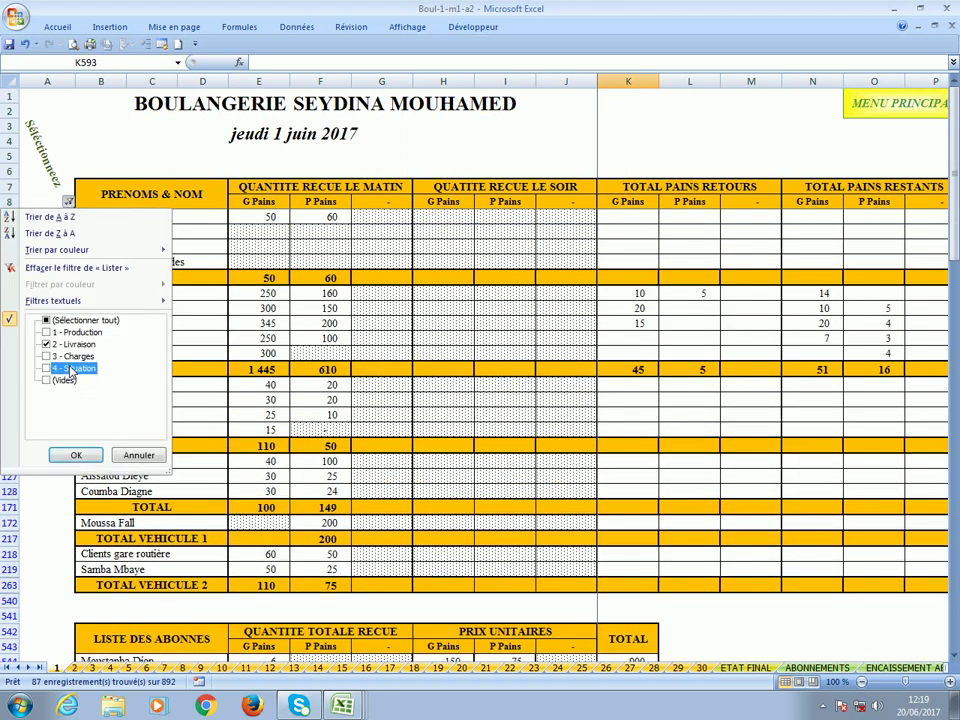
pyautogui.click(76, 455)
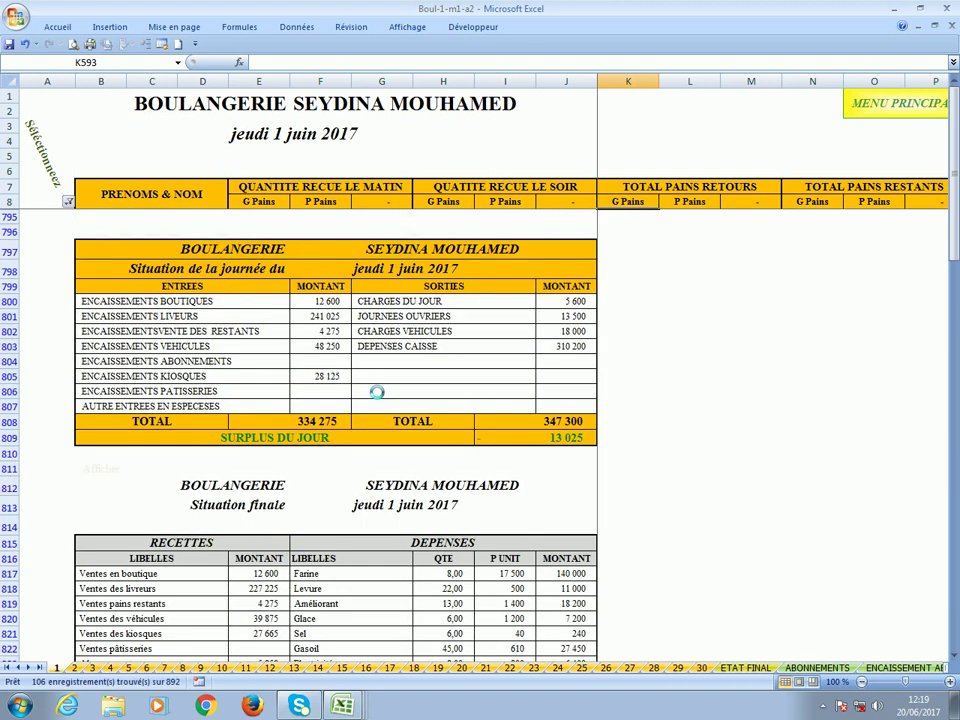
pyautogui.click(580, 362)
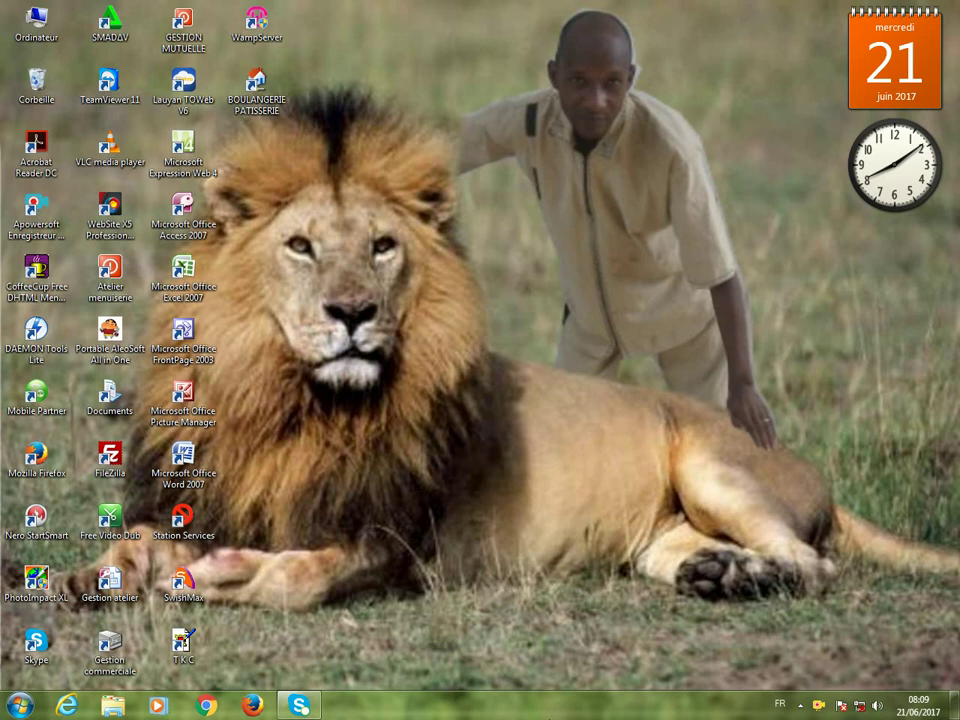
# Launch the BOULANGERIE PATISSERIE workbook with its password and open the juin-17 day sheets.
pyautogui.doubleClick(272, 106)
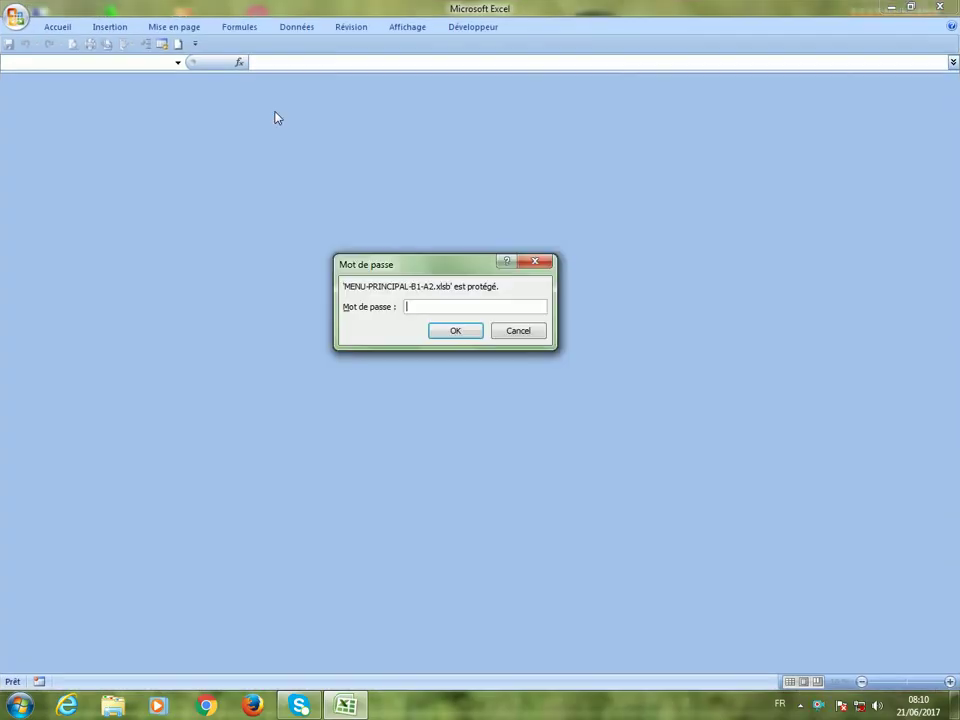
pyautogui.write('1234')
pyautogui.press('Return')
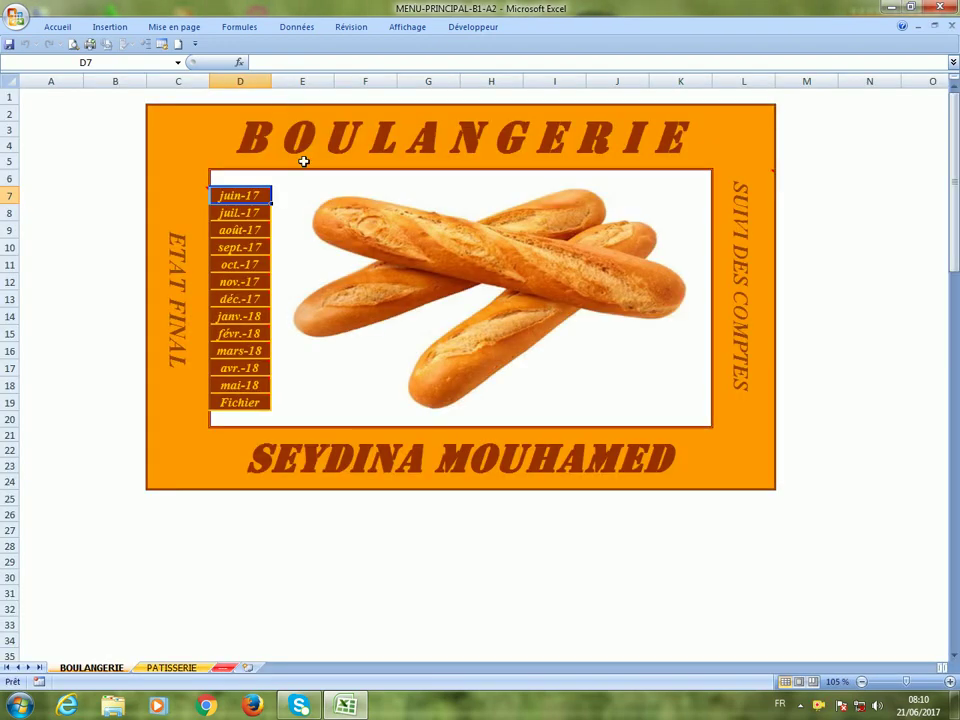
pyautogui.moveTo(251, 204)
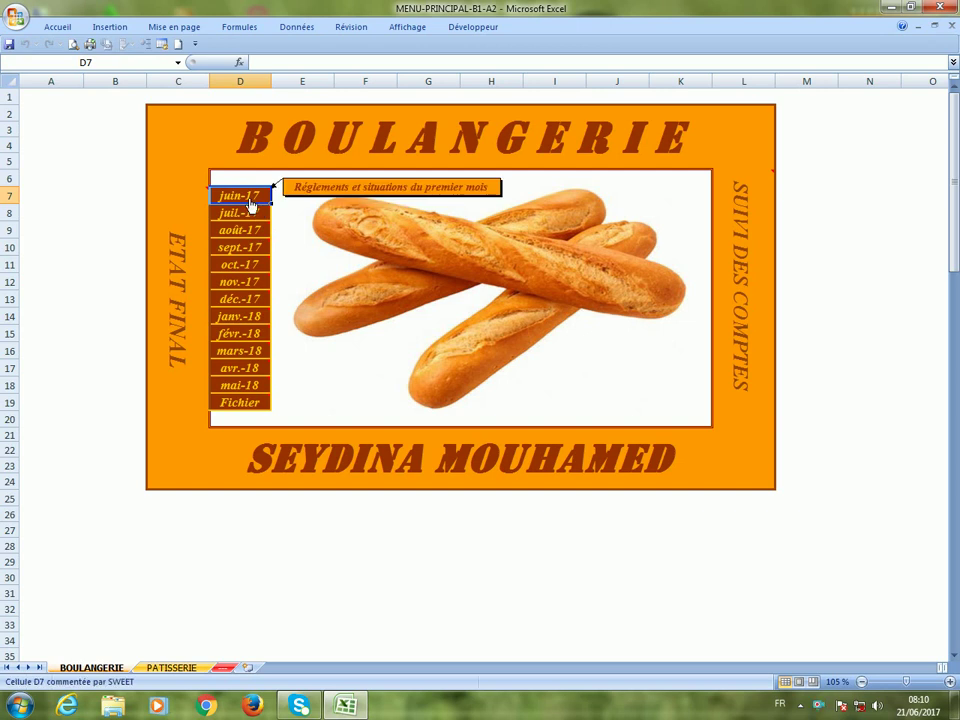
pyautogui.click(251, 202)
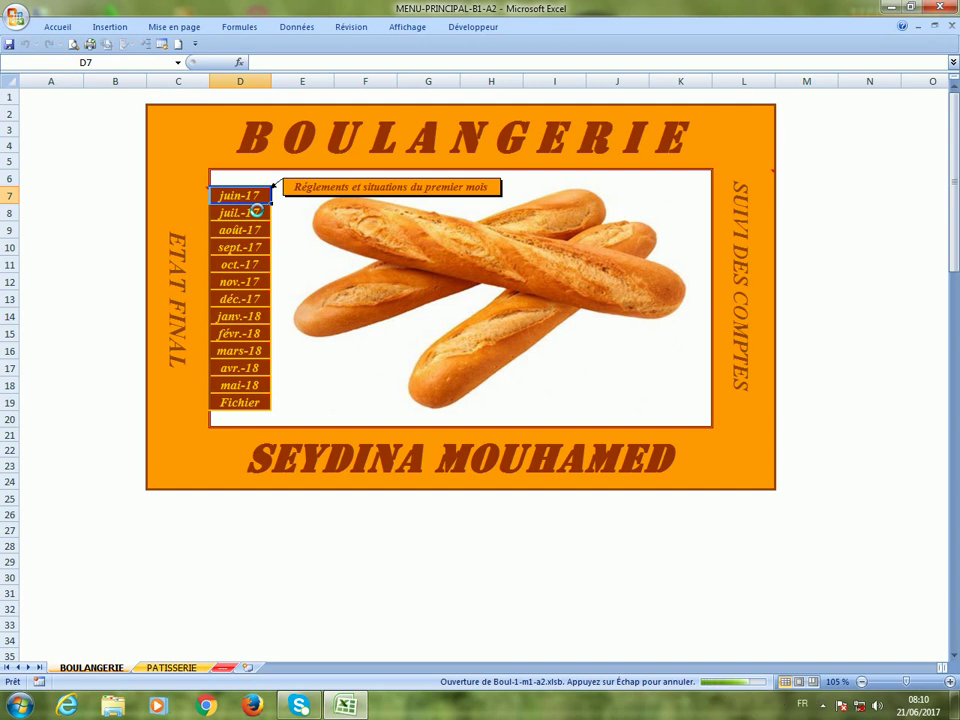
# Scroll the filtered day 1 sheet to the Situation finale tables for jeudi 1 juin 2017.
pyautogui.scroll(-6, 170, 395)
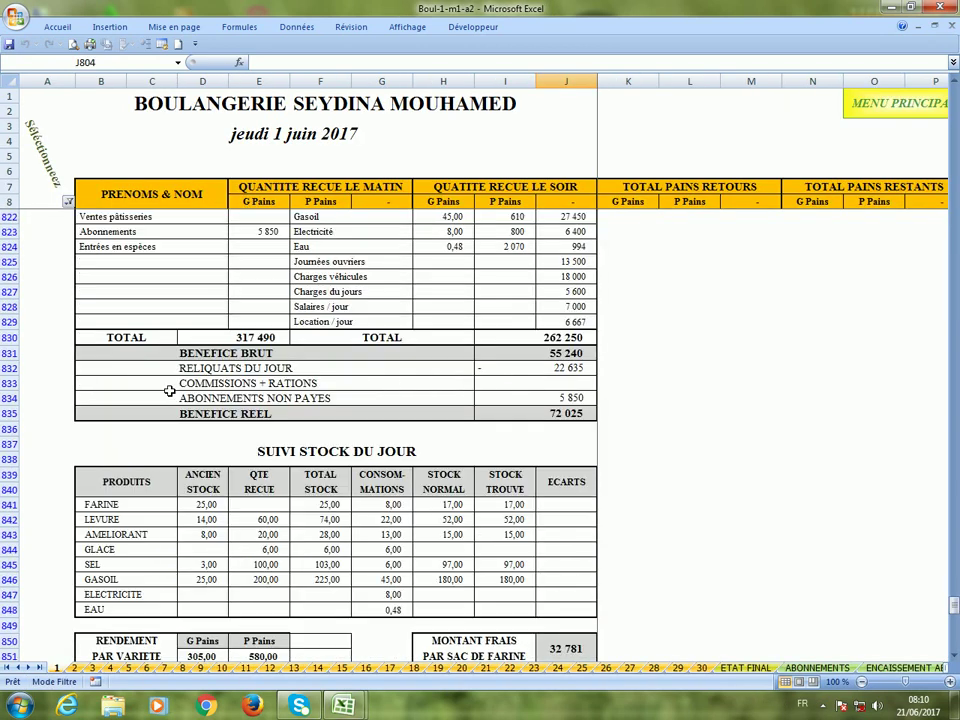
pyautogui.scroll(-9, 170, 391)
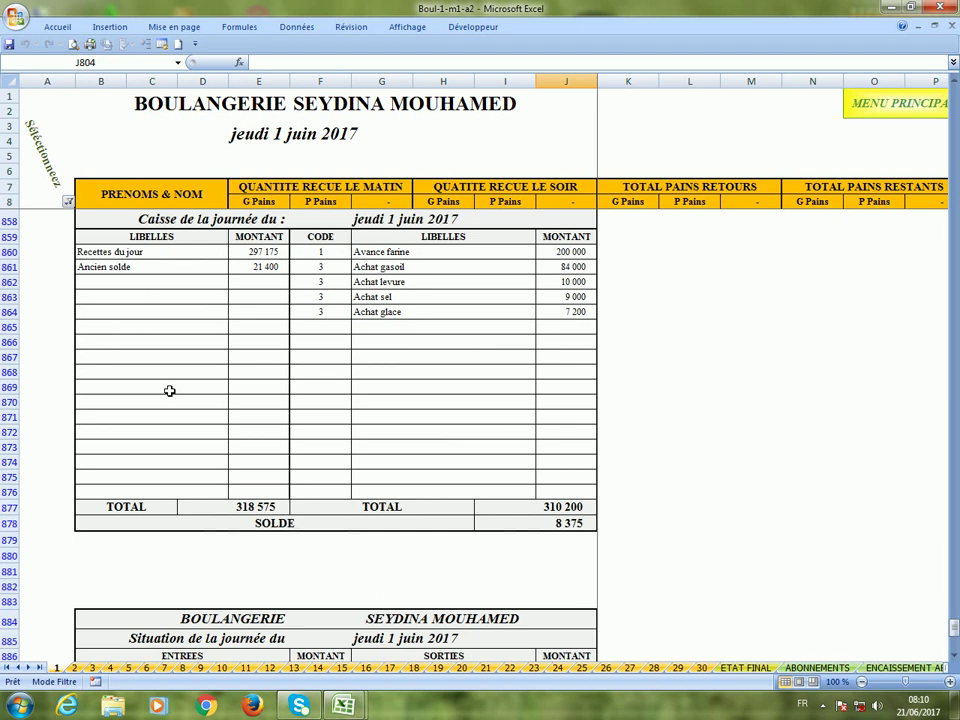
pyautogui.scroll(4, 170, 391)
pyautogui.scroll(14, 170, 391)
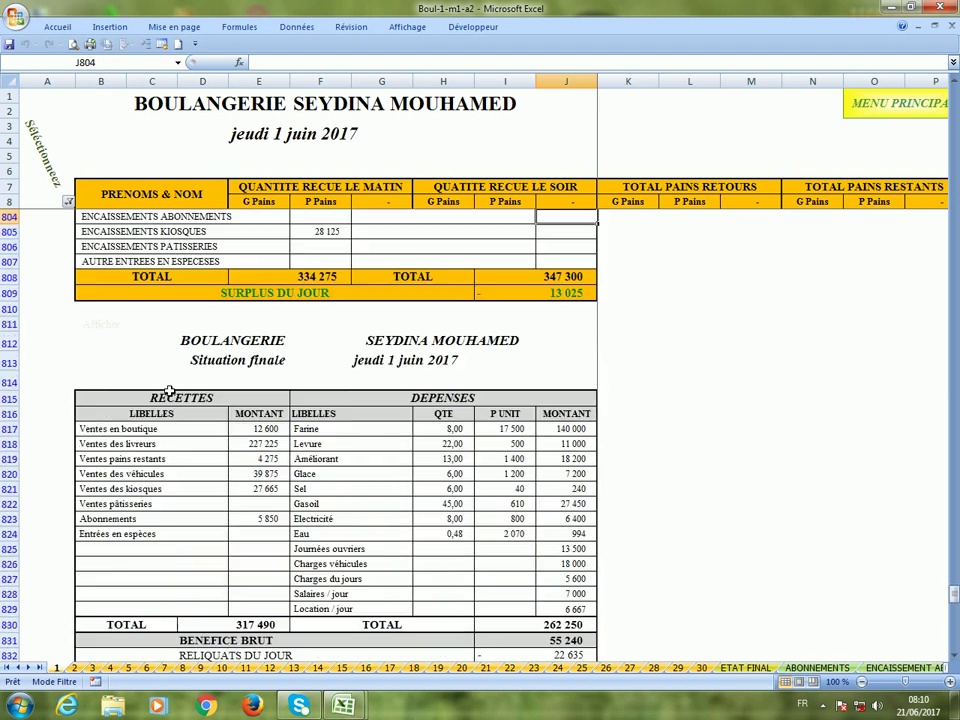
pyautogui.scroll(3, 170, 391)
pyautogui.scroll(-10, 170, 391)
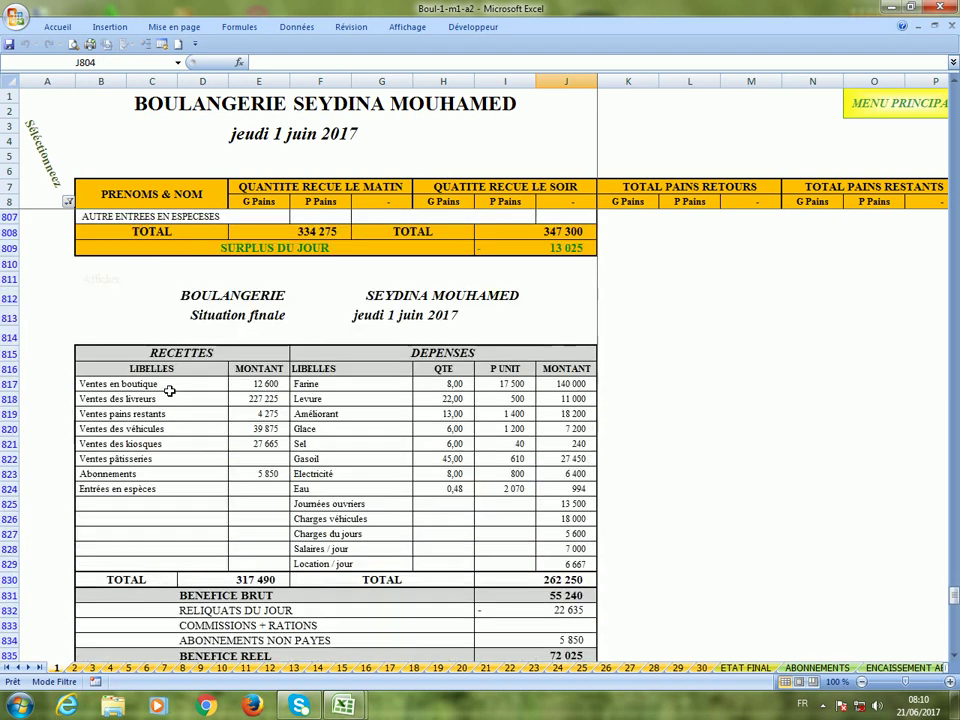
pyautogui.scroll(-18, 170, 391)
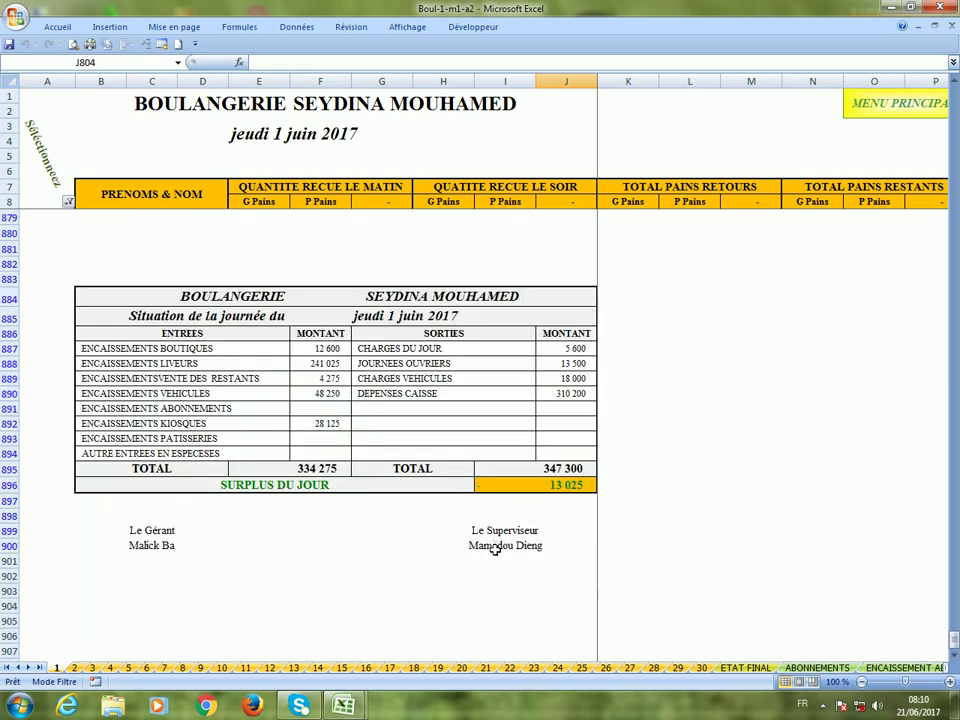
pyautogui.scroll(7, 495, 550)
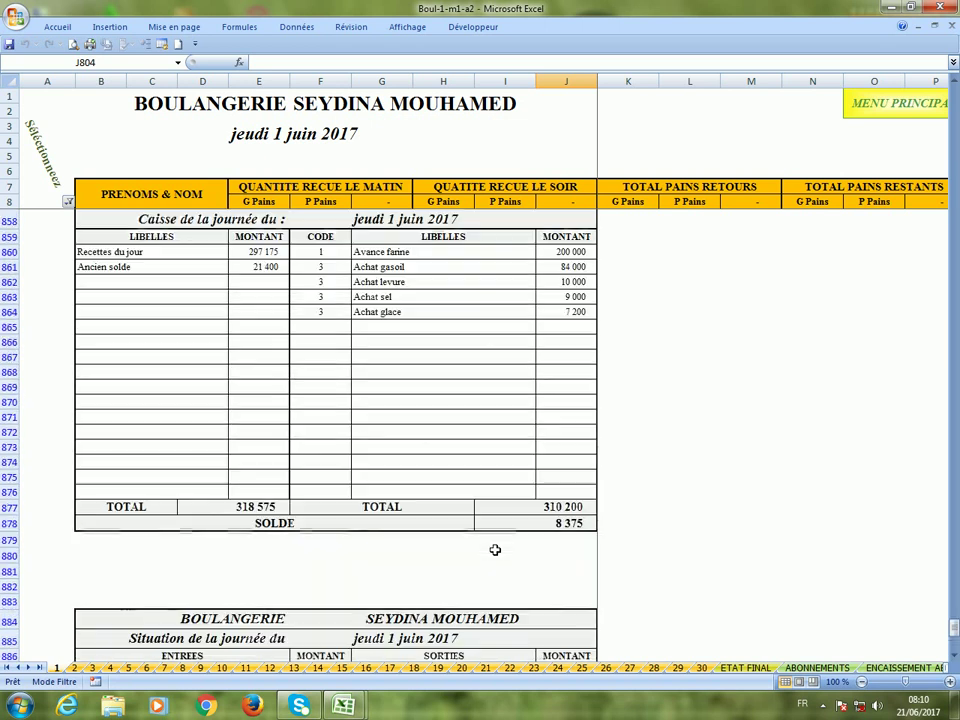
pyautogui.scroll(3, 495, 550)
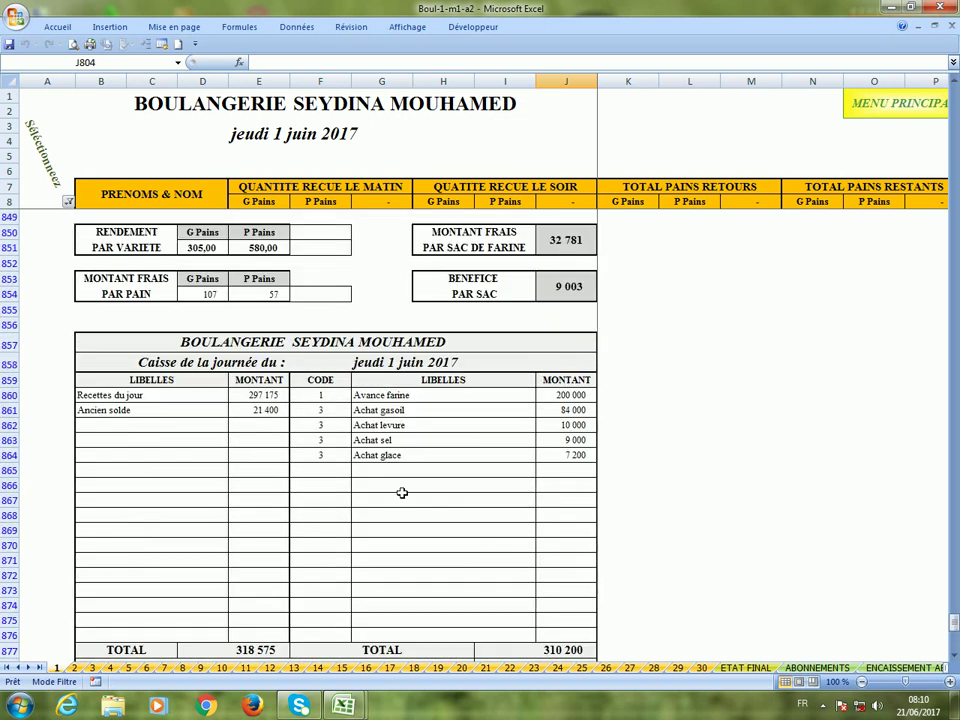
pyautogui.scroll(-7, 400, 491)
pyautogui.scroll(3, 401, 492)
pyautogui.scroll(10, 401, 492)
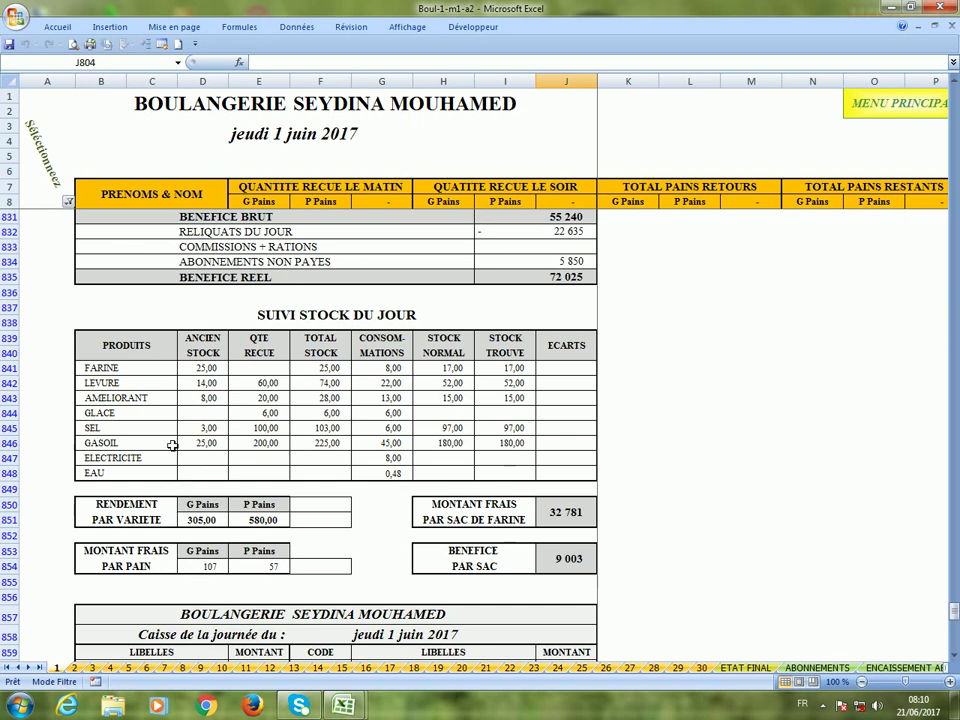
pyautogui.scroll(6, 171, 440)
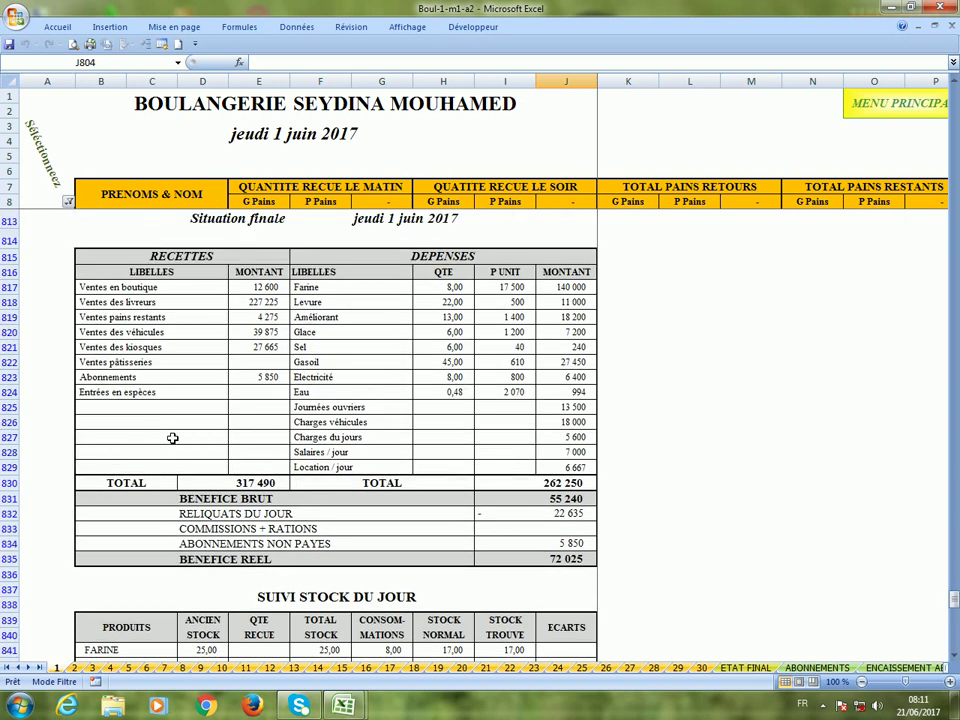
pyautogui.scroll(1, 176, 368)
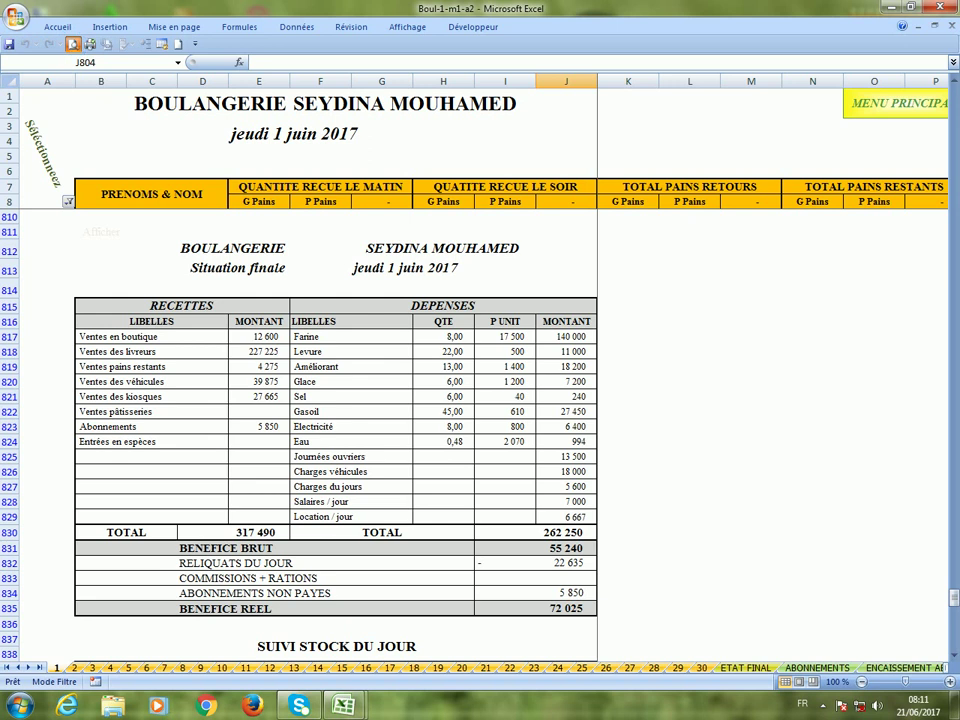
pyautogui.click(72, 45)
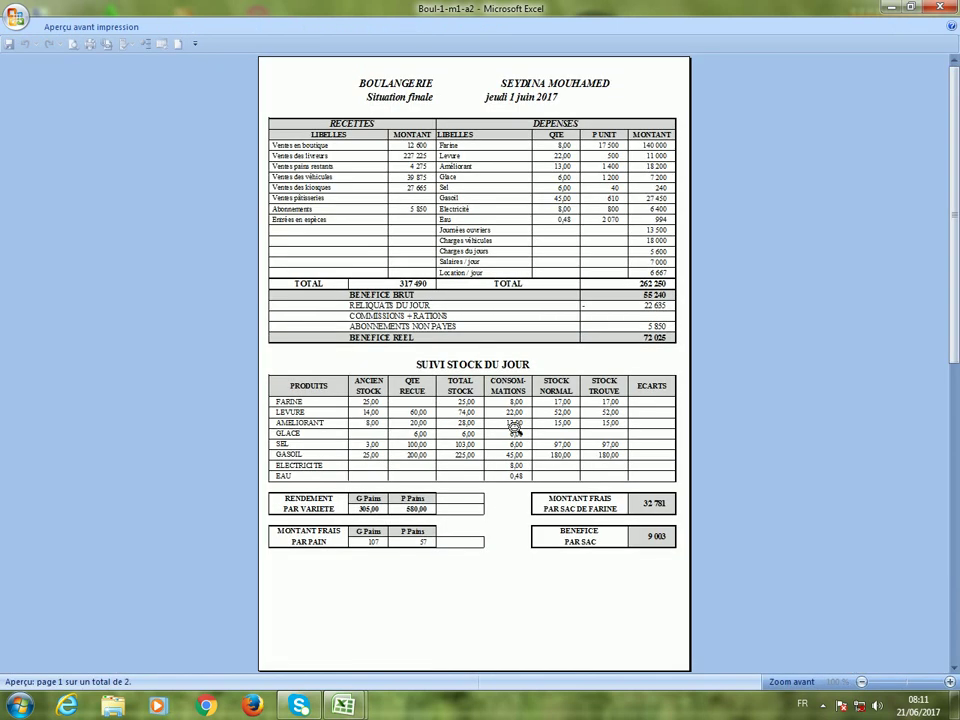
pyautogui.scroll(-2, 514, 428)
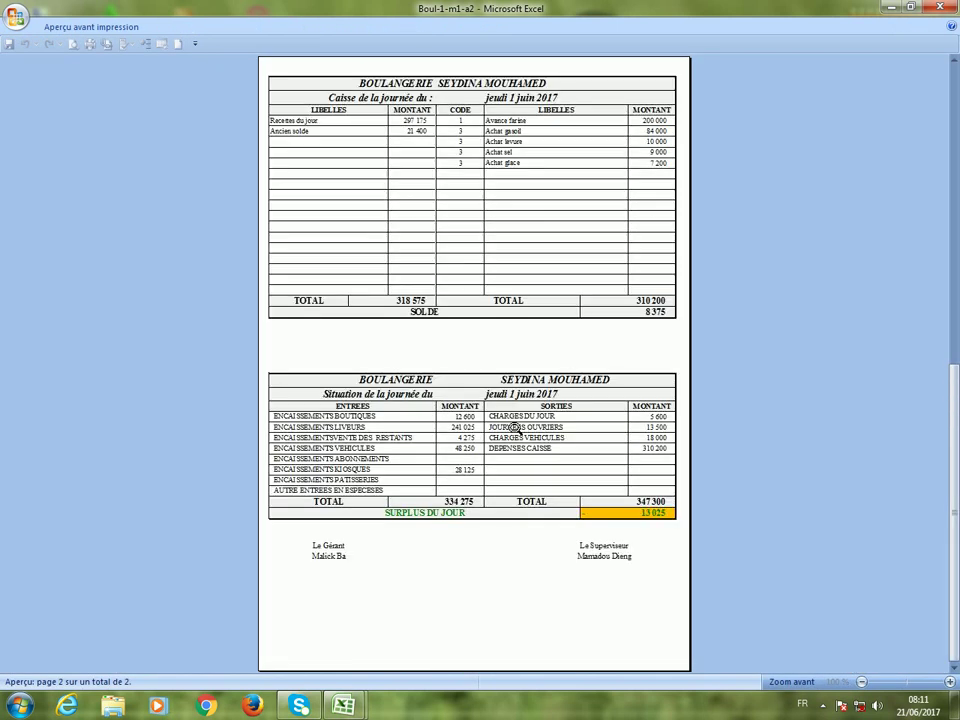
pyautogui.scroll(2, 514, 428)
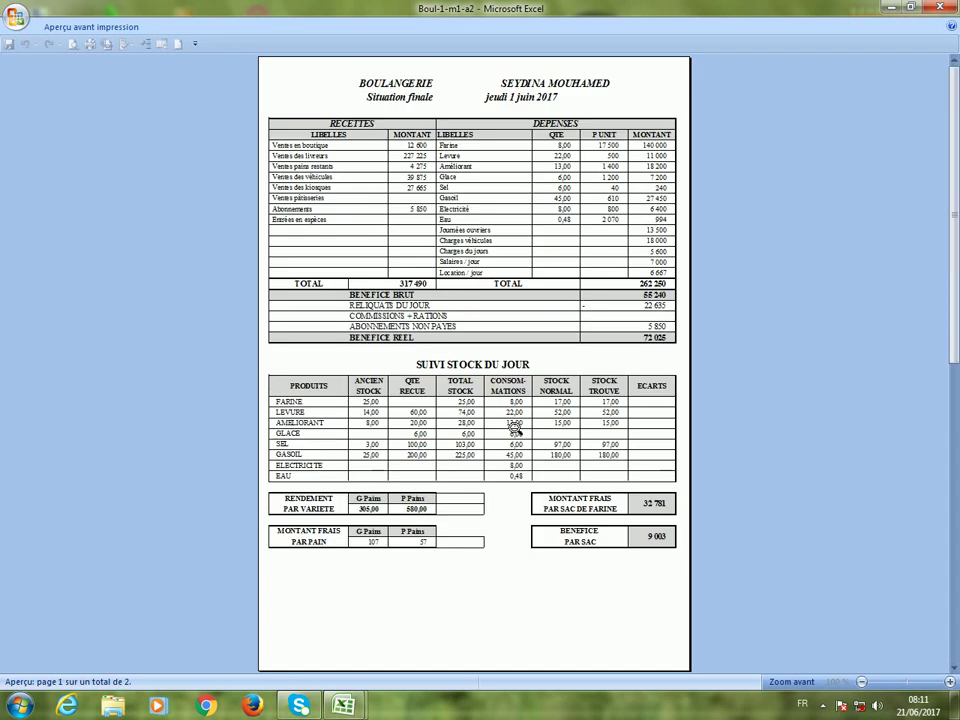
pyautogui.click(491, 285)
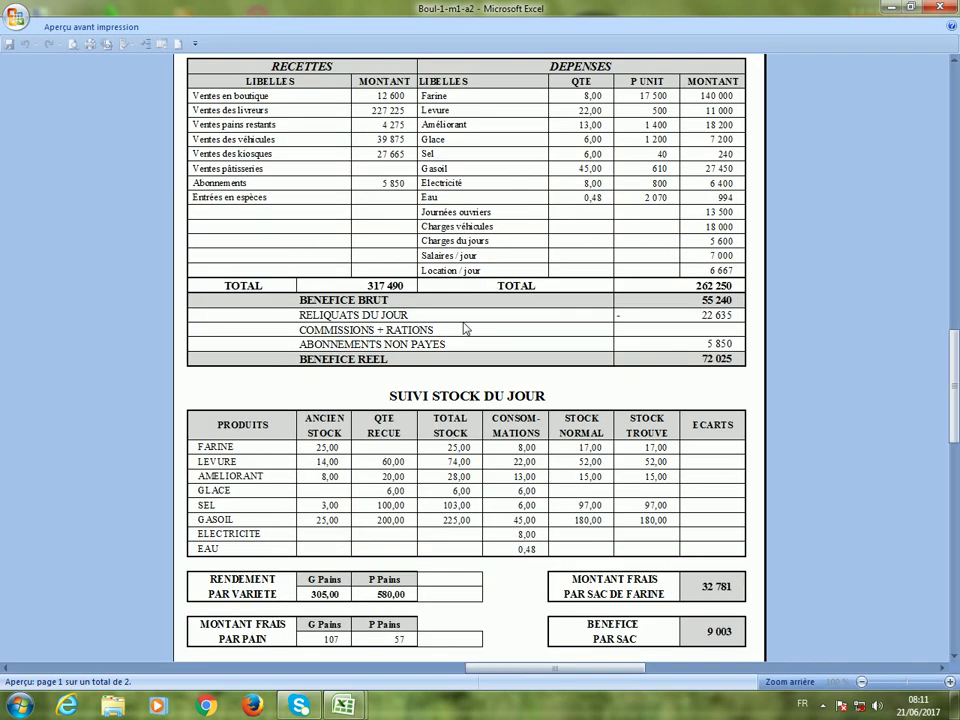
pyautogui.scroll(2, 465, 328)
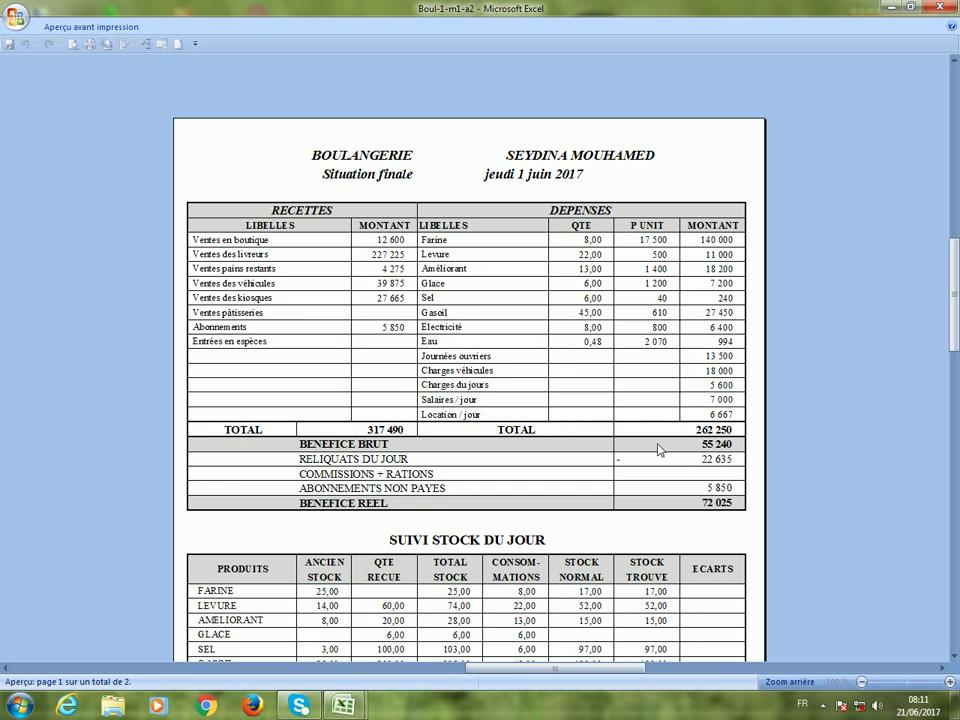
pyautogui.scroll(-1, 521, 356)
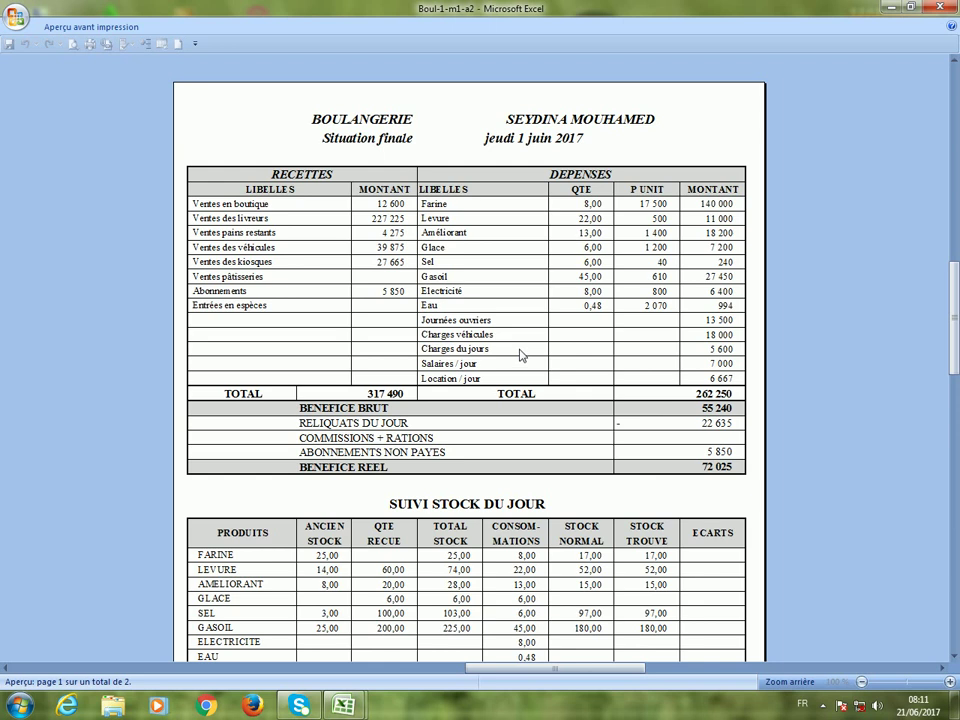
pyautogui.scroll(-1, 521, 355)
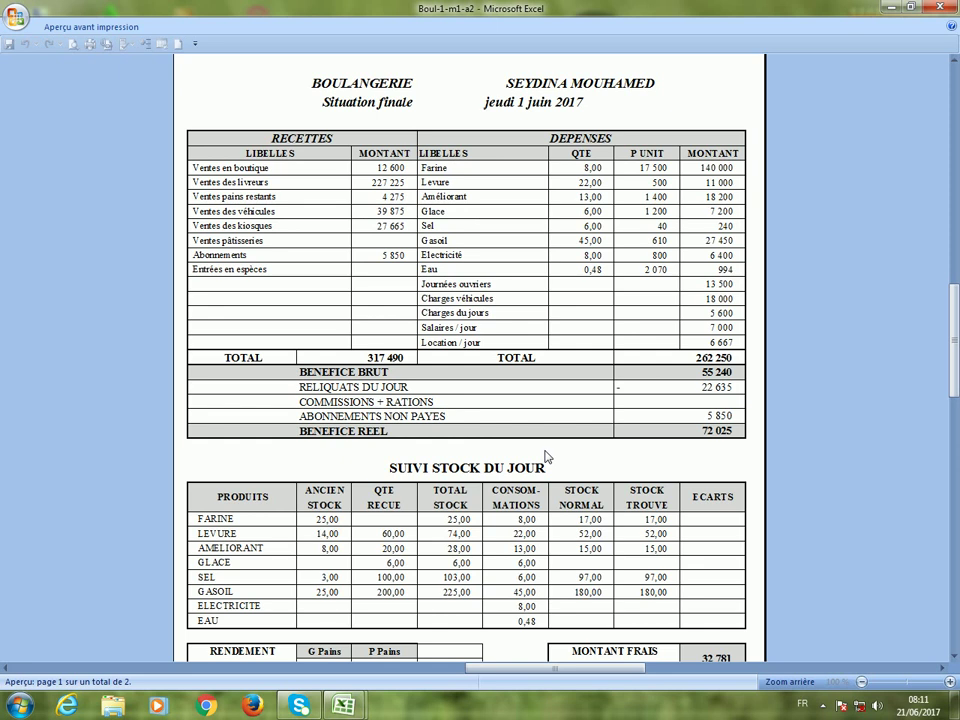
pyautogui.scroll(3, 546, 457)
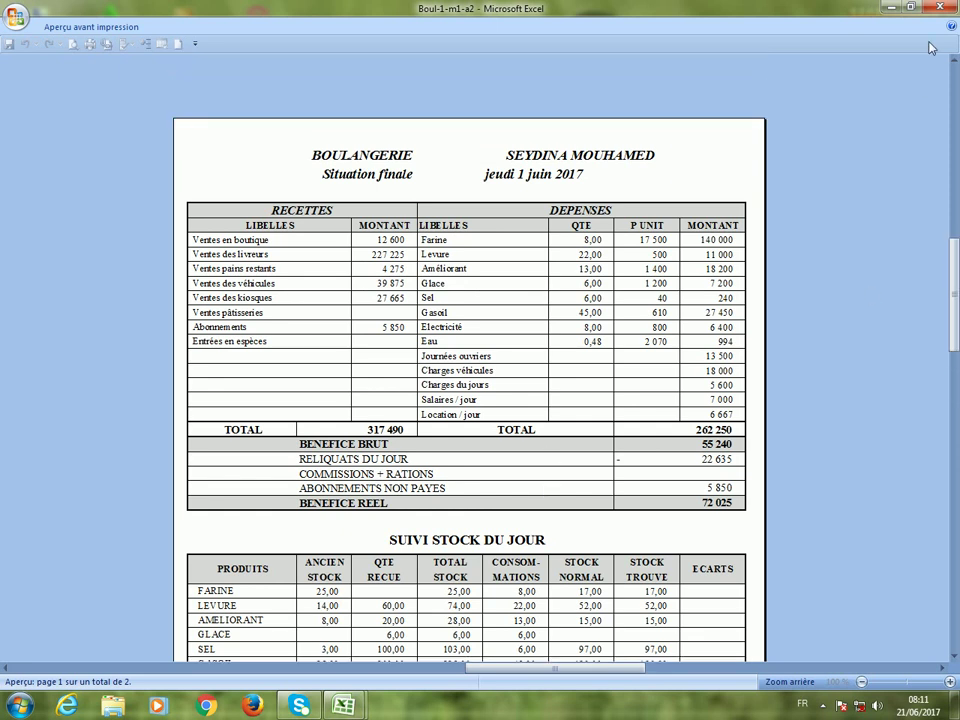
pyautogui.click(941, 8)
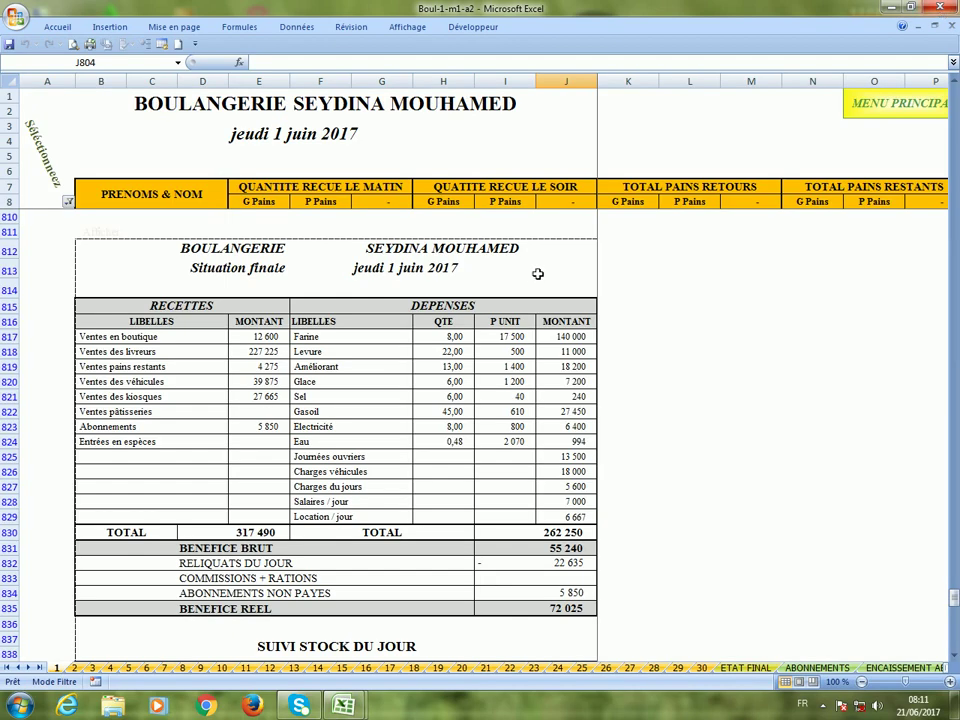
# Open FICHIER-B1-A2's PARAMETRES sheet from the main menu and review cells H41, F39 and F42.
pyautogui.click(862, 108)
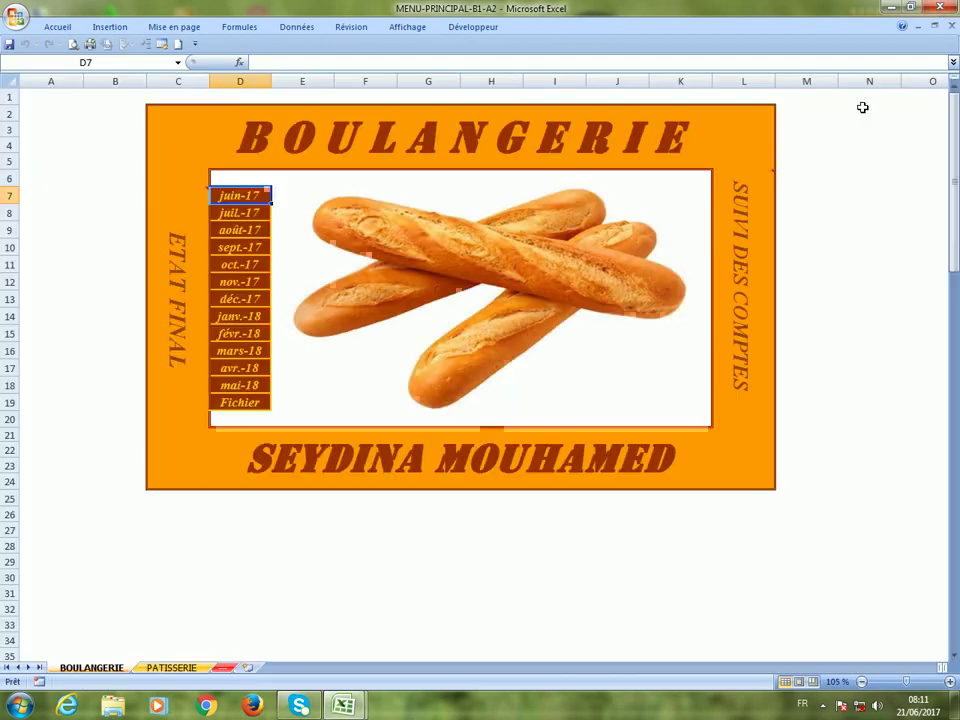
pyautogui.click(241, 410)
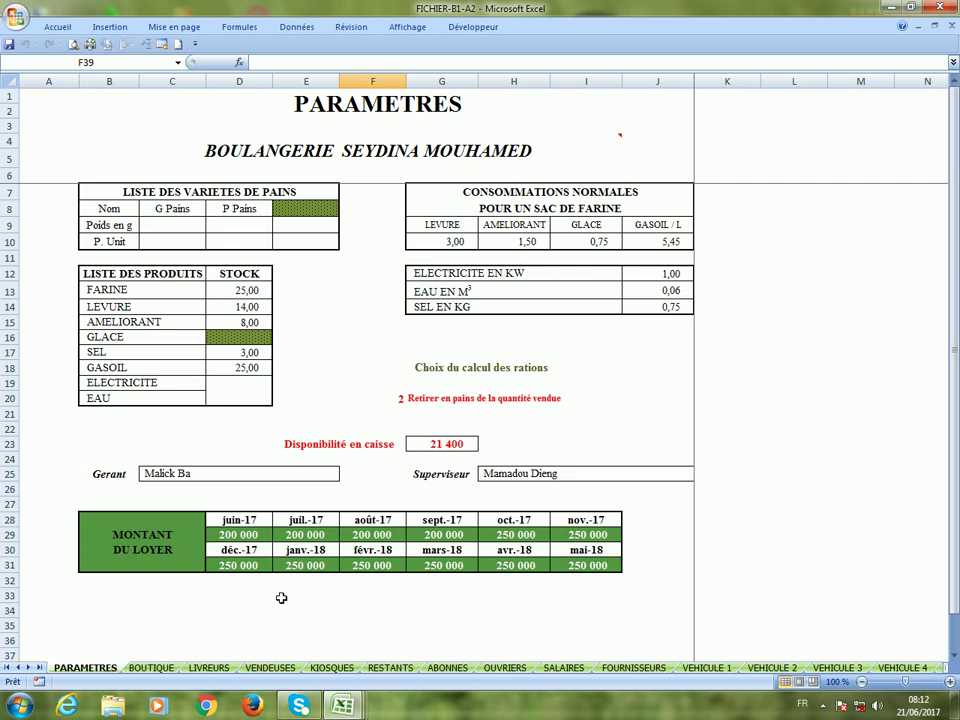
pyautogui.scroll(-3, 281, 598)
pyautogui.click(536, 570)
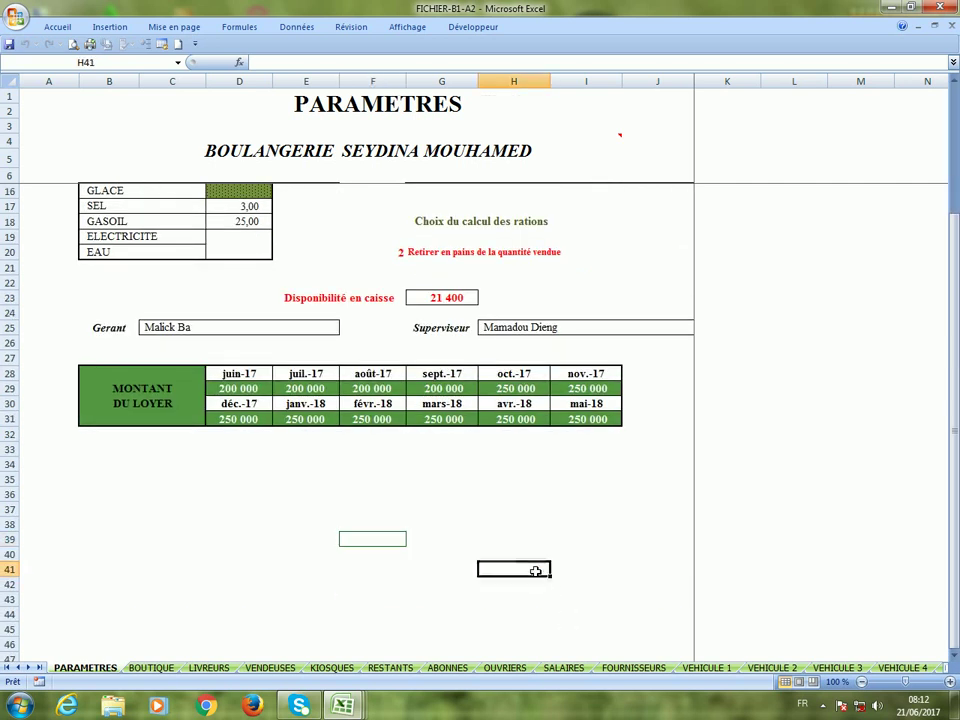
pyautogui.click(362, 542)
pyautogui.click(394, 585)
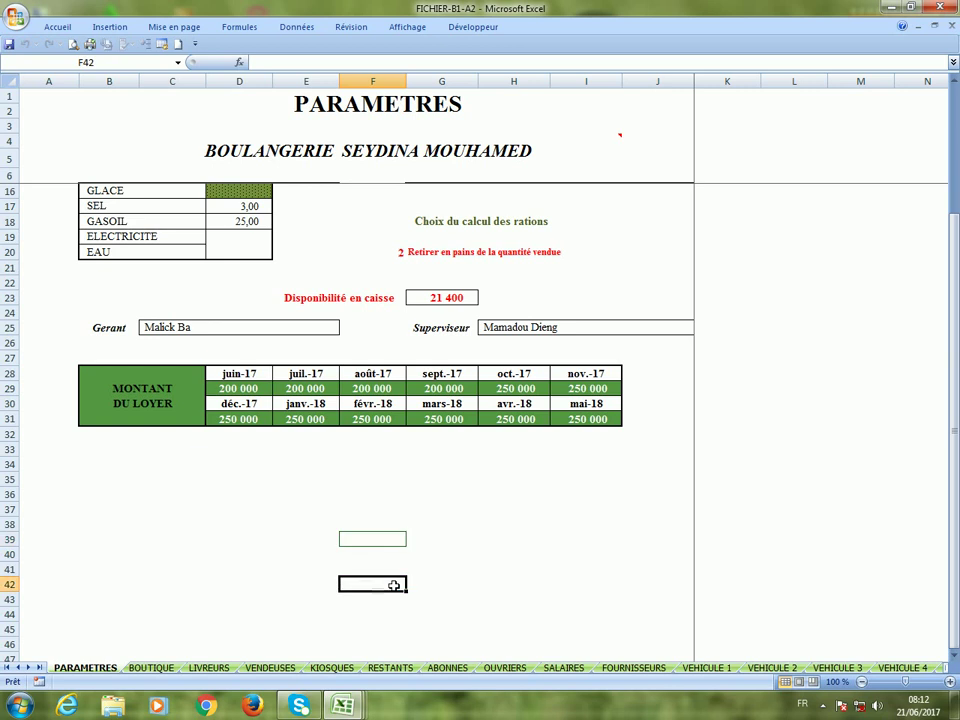
pyautogui.click(385, 545)
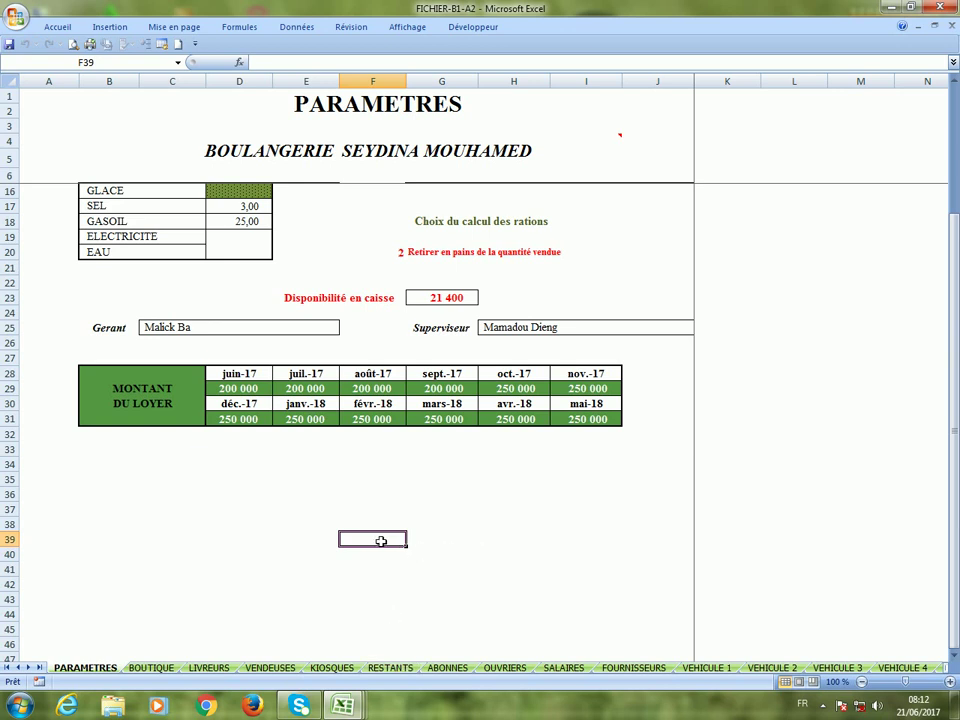
# Toggle PARAMETRES cell F39 from masquer to afficher and back to masquer.
pyautogui.write('masquer')
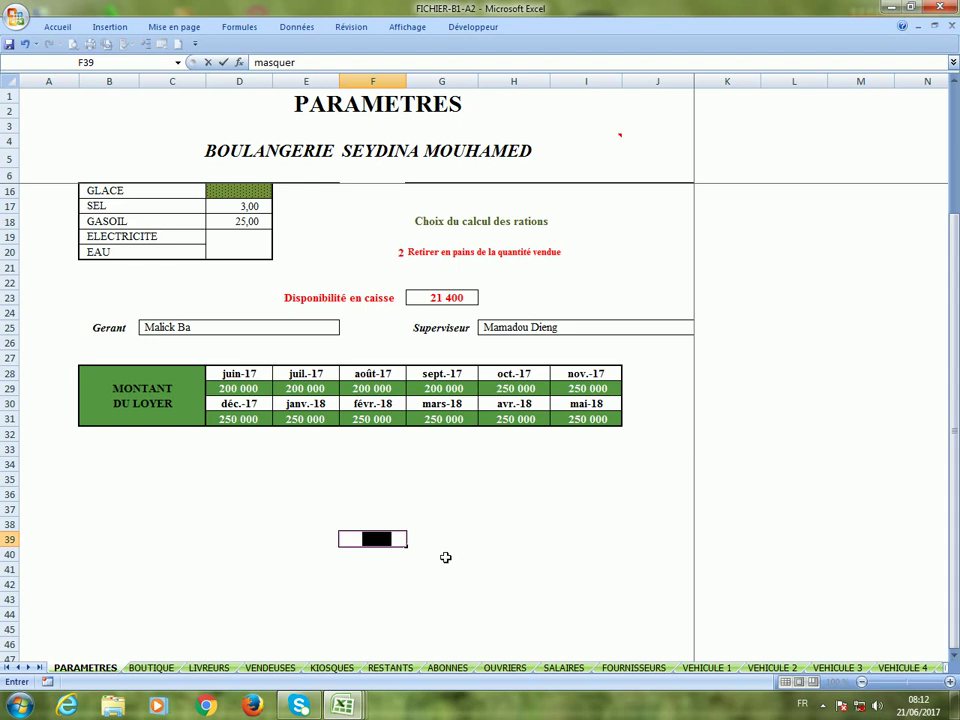
pyautogui.click(440, 555)
pyautogui.click(362, 543)
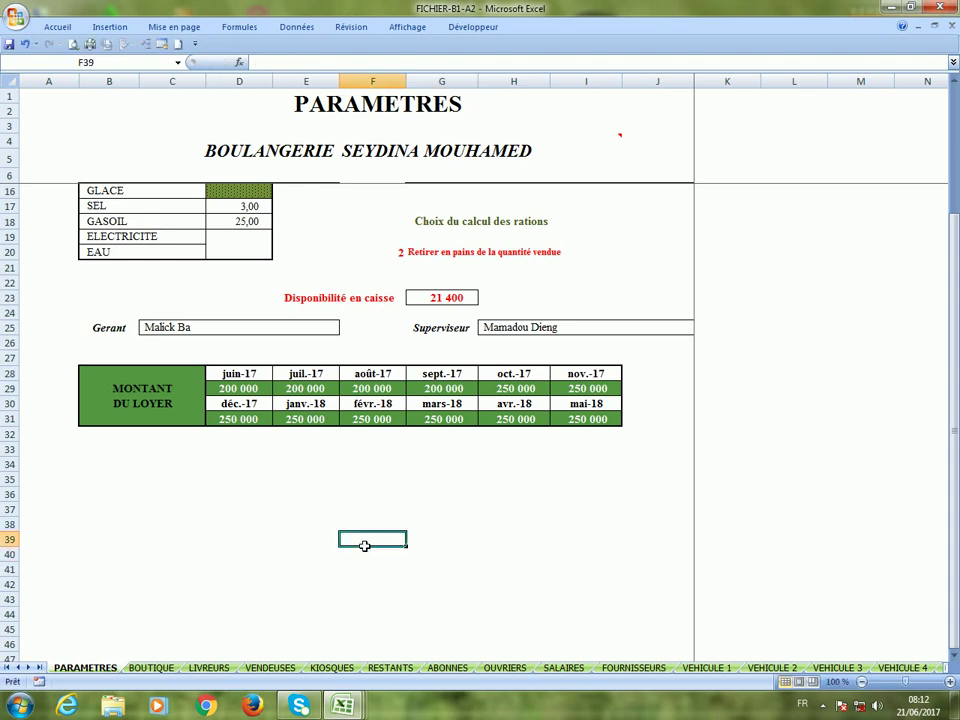
pyautogui.write('afficher')
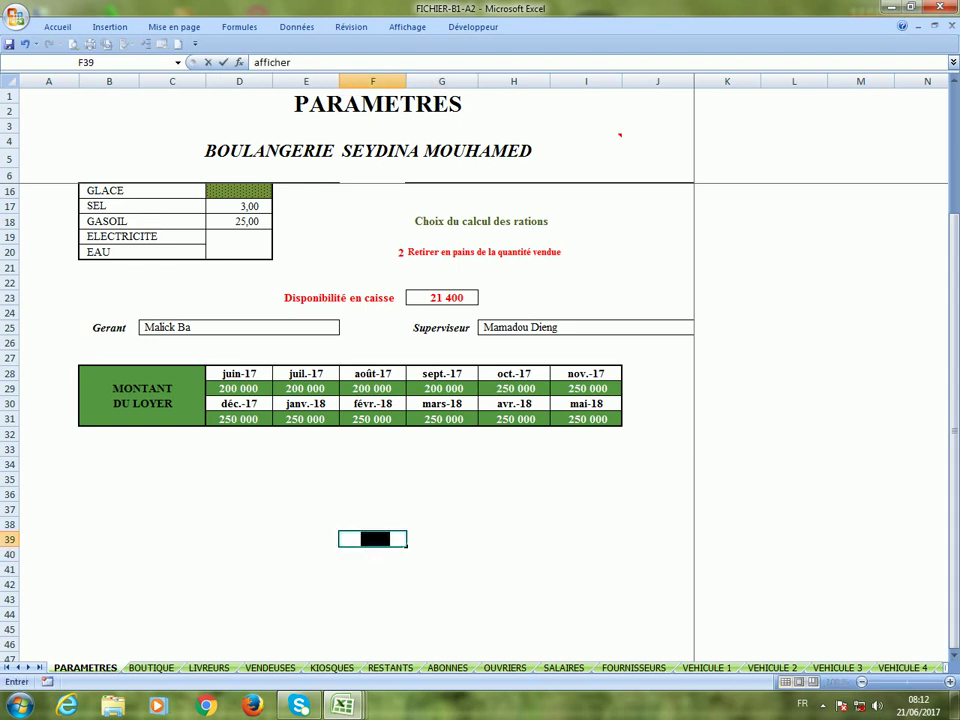
pyautogui.click(386, 568)
pyautogui.click(378, 541)
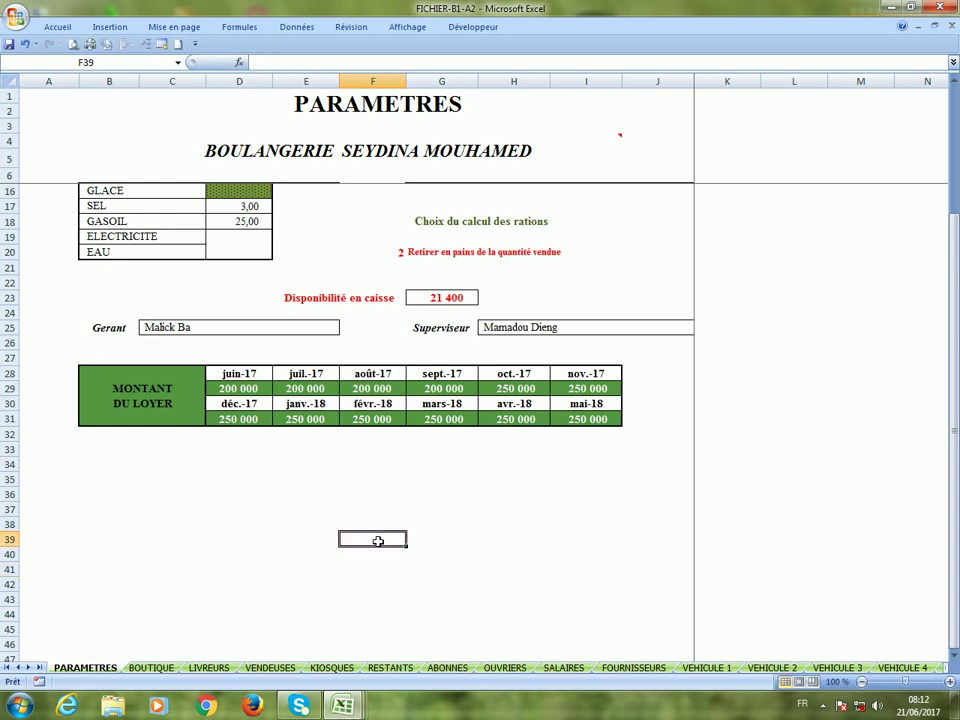
pyautogui.write('masquer')
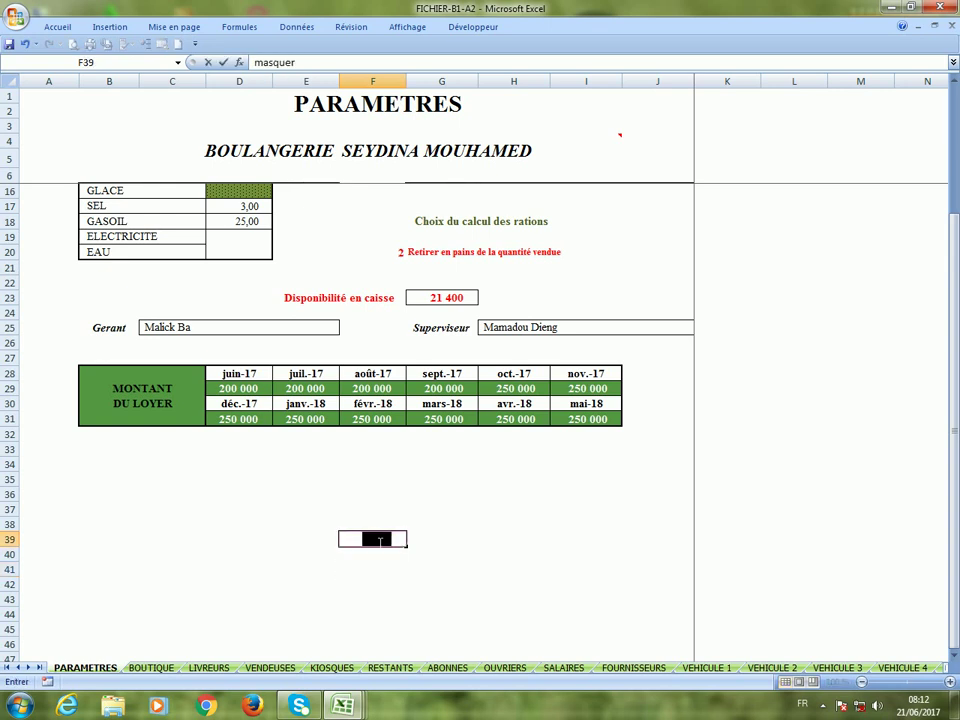
pyautogui.click(421, 572)
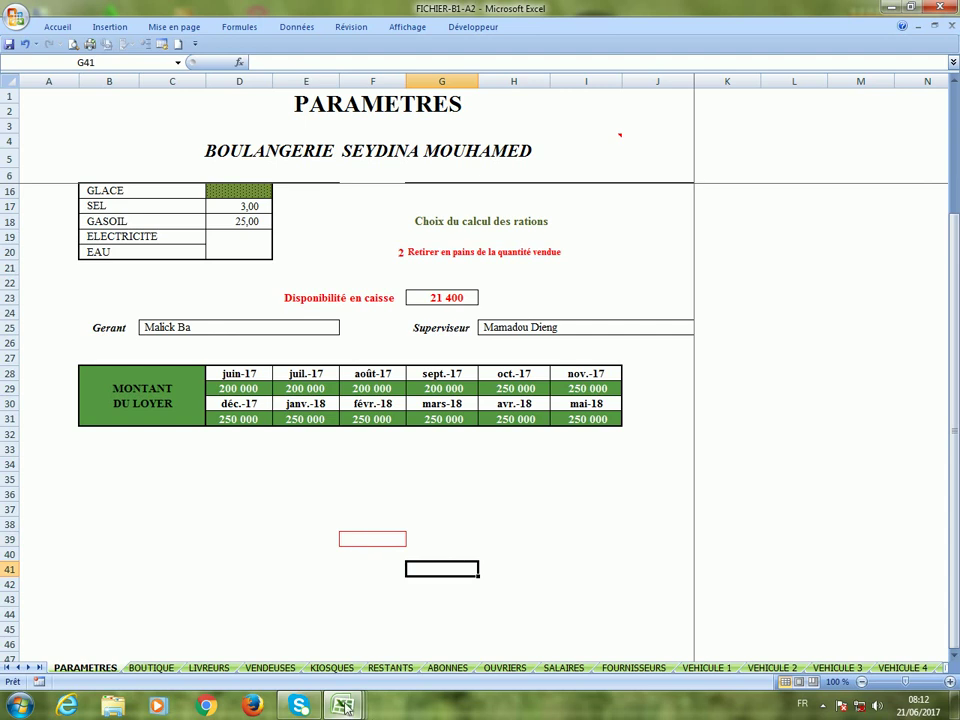
pyautogui.moveTo(344, 706)
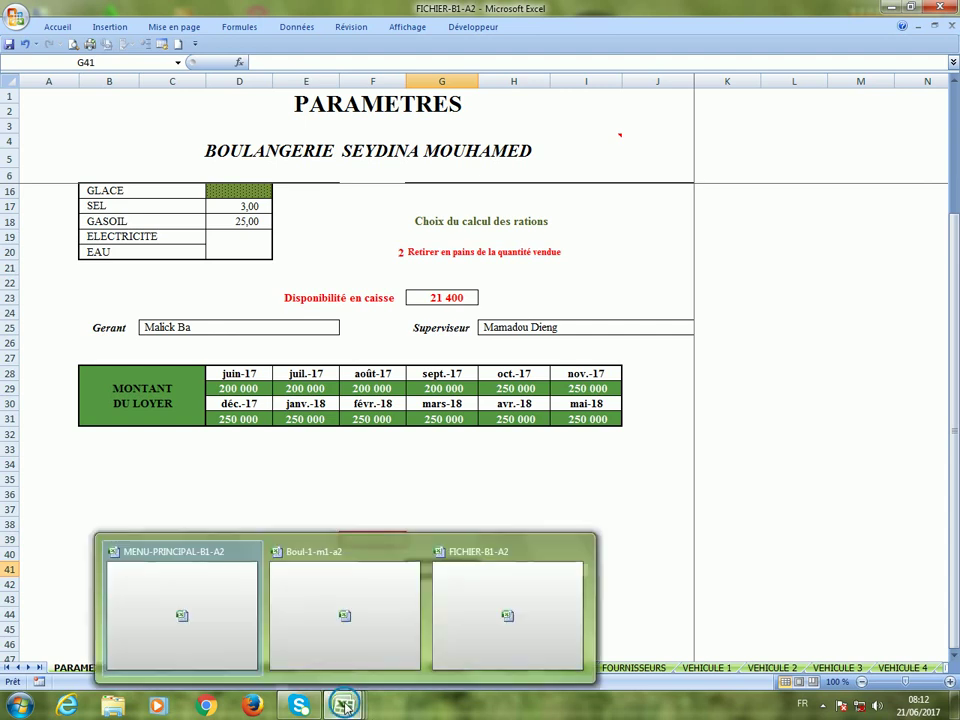
# In Boul-1-m1-a2, reapply the day 1 column filter keeping only 4 - Situation.
pyautogui.click(391, 635)
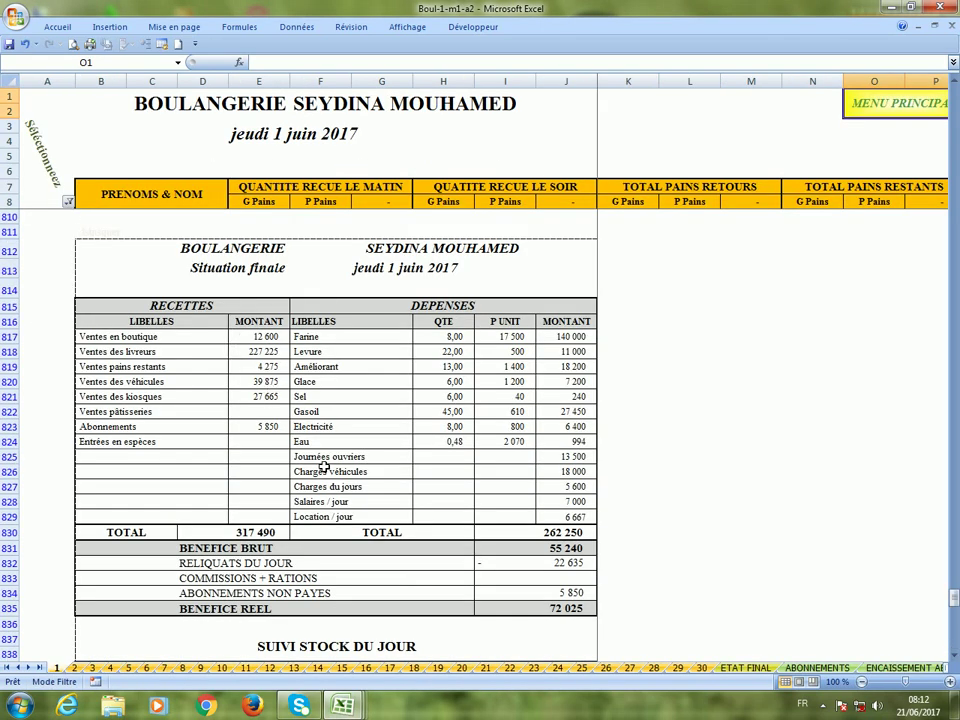
pyautogui.click(68, 202)
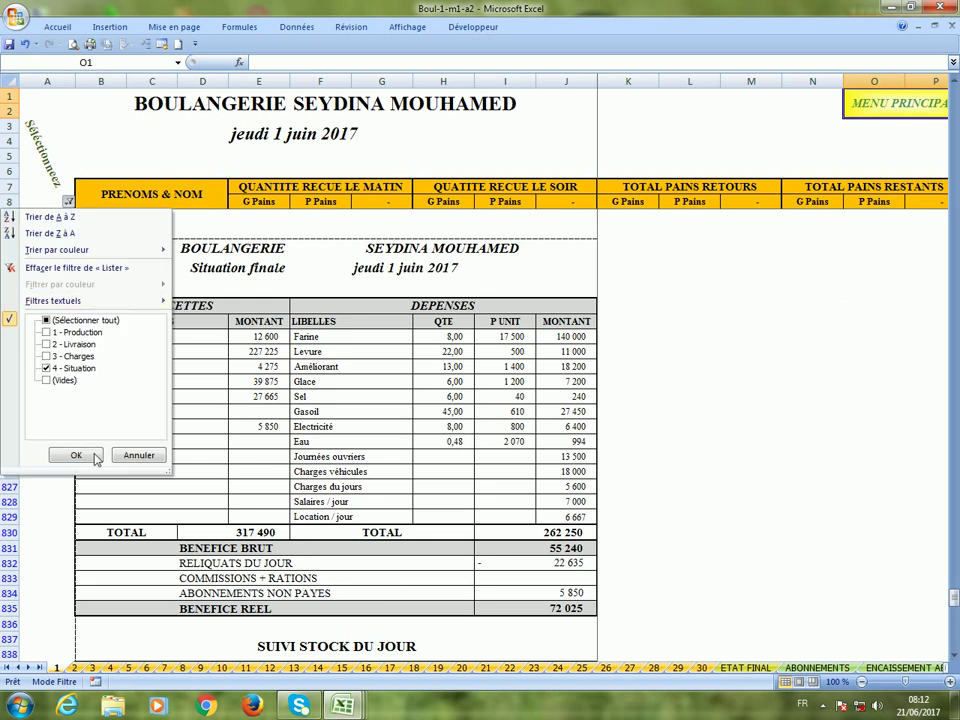
pyautogui.click(76, 455)
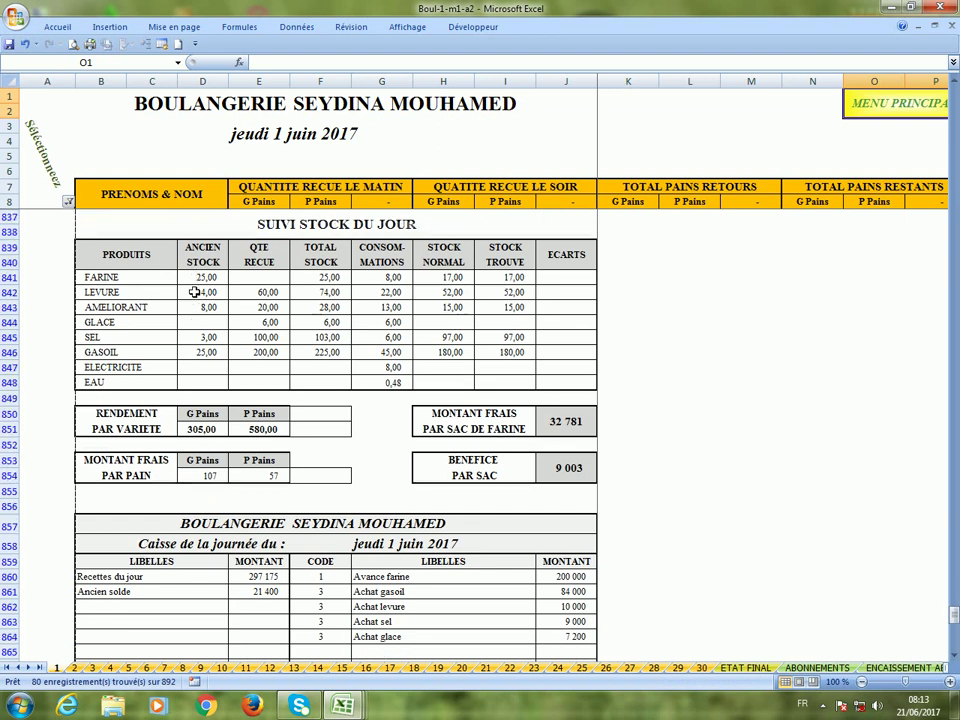
# Open the print preview of the filtered day 1 sheet.
pyautogui.scroll(-8, 190, 300)
pyautogui.scroll(5, 205, 377)
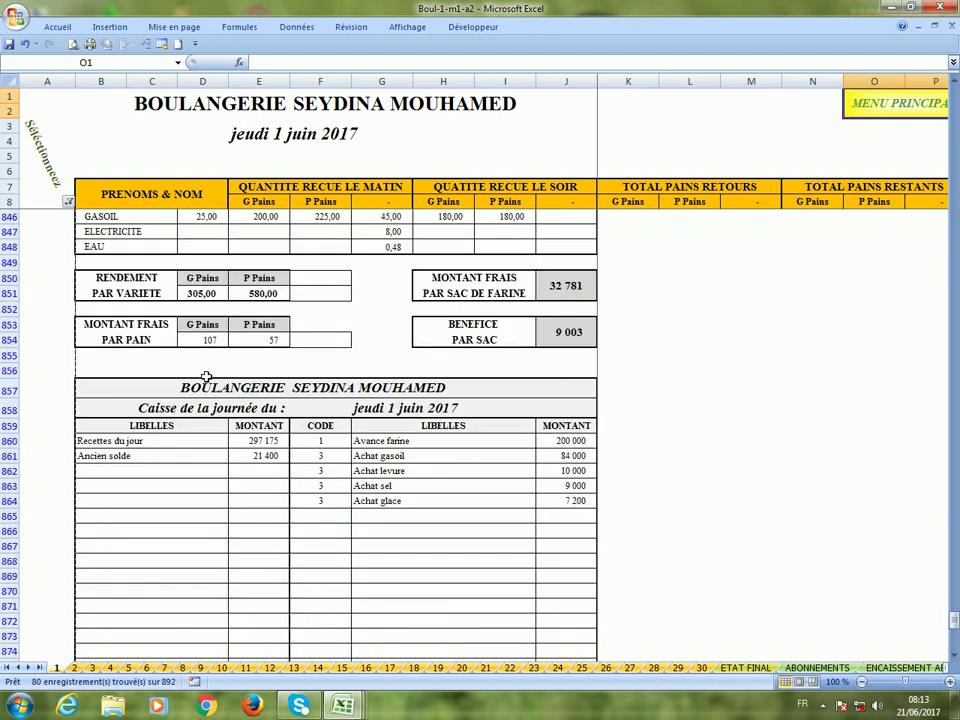
pyautogui.scroll(13, 205, 377)
pyautogui.click(73, 44)
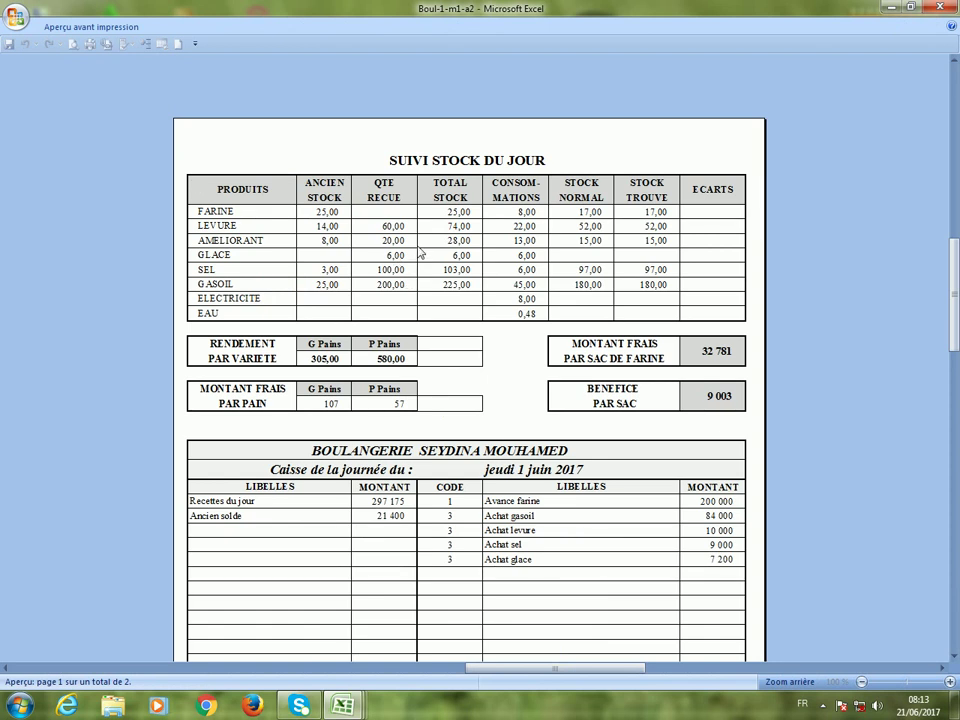
# View the whole preview page, go to page 2 and back to 1, then close the preview.
pyautogui.scroll(-8, 420, 253)
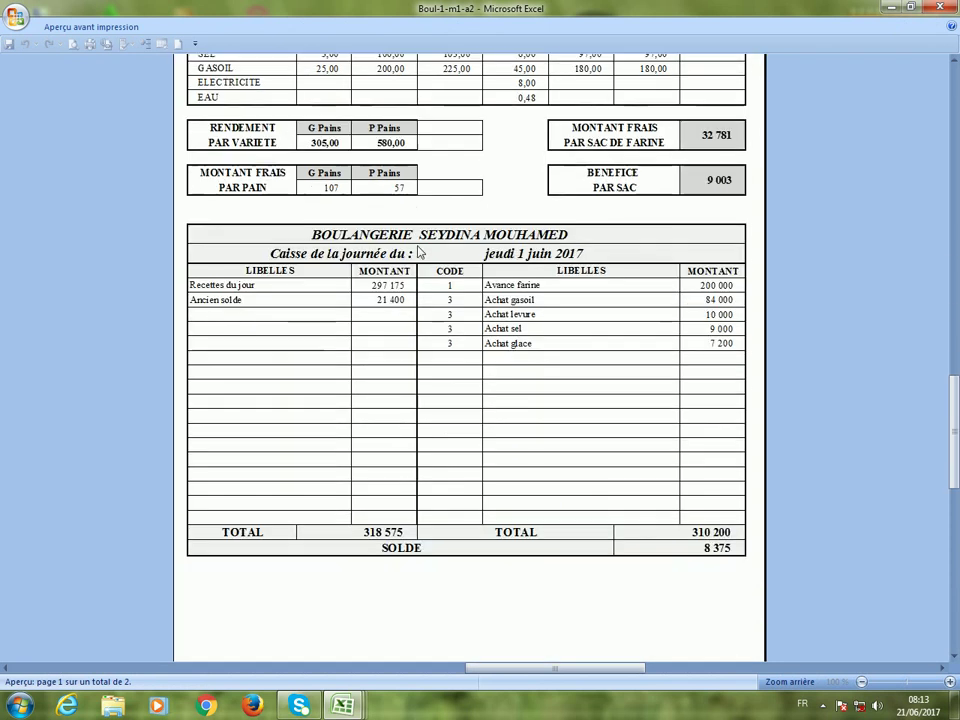
pyautogui.scroll(-8, 420, 253)
pyautogui.scroll(8, 420, 253)
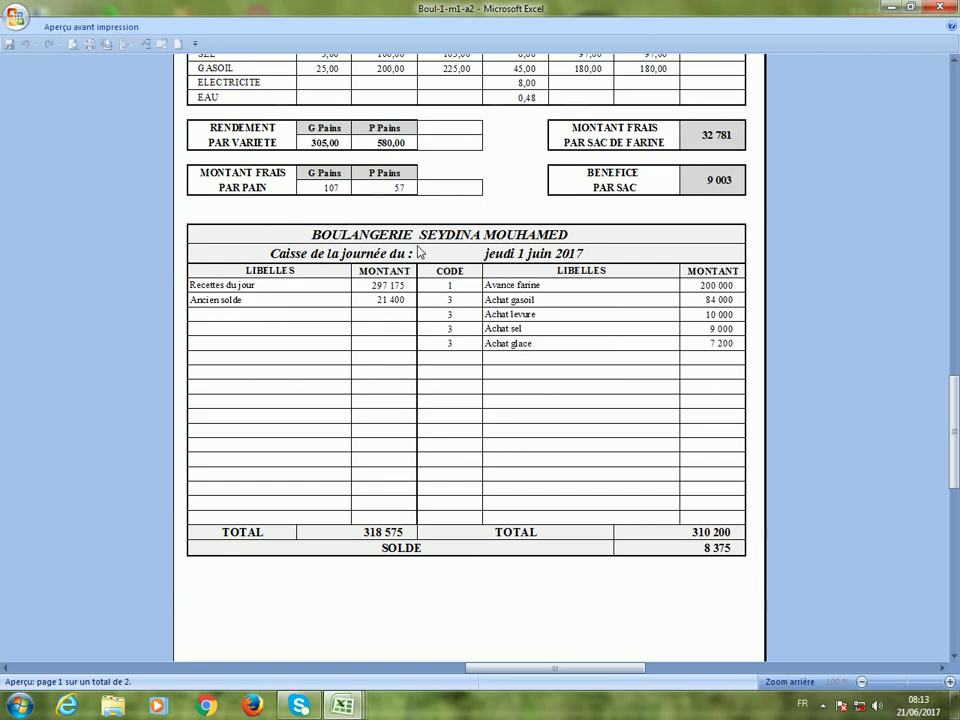
pyautogui.click(420, 253)
pyautogui.scroll(-2, 424, 253)
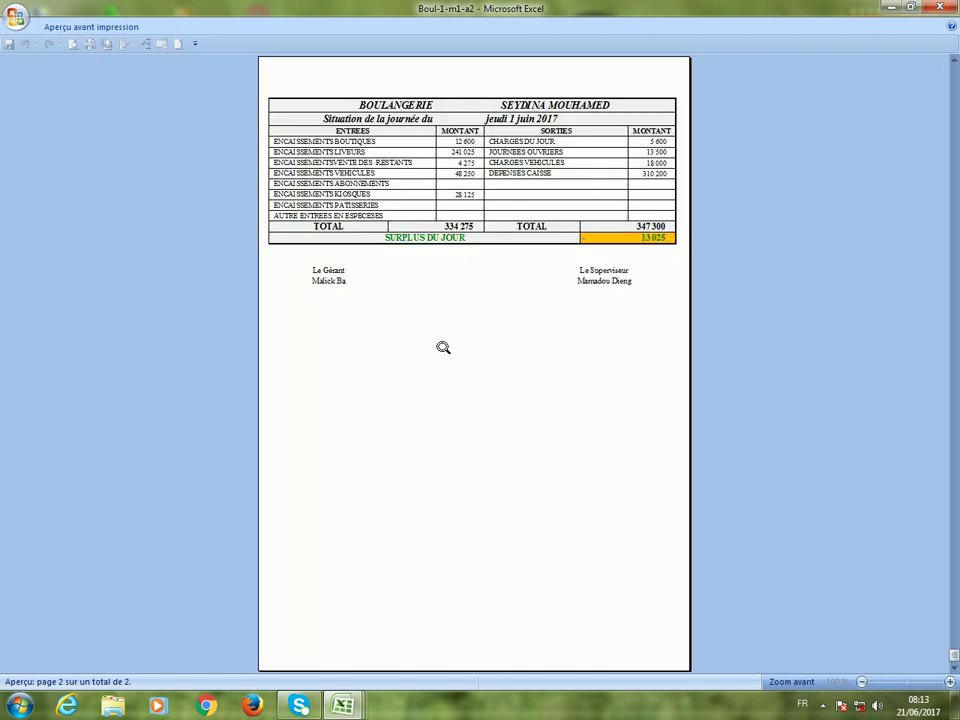
pyautogui.scroll(1, 443, 347)
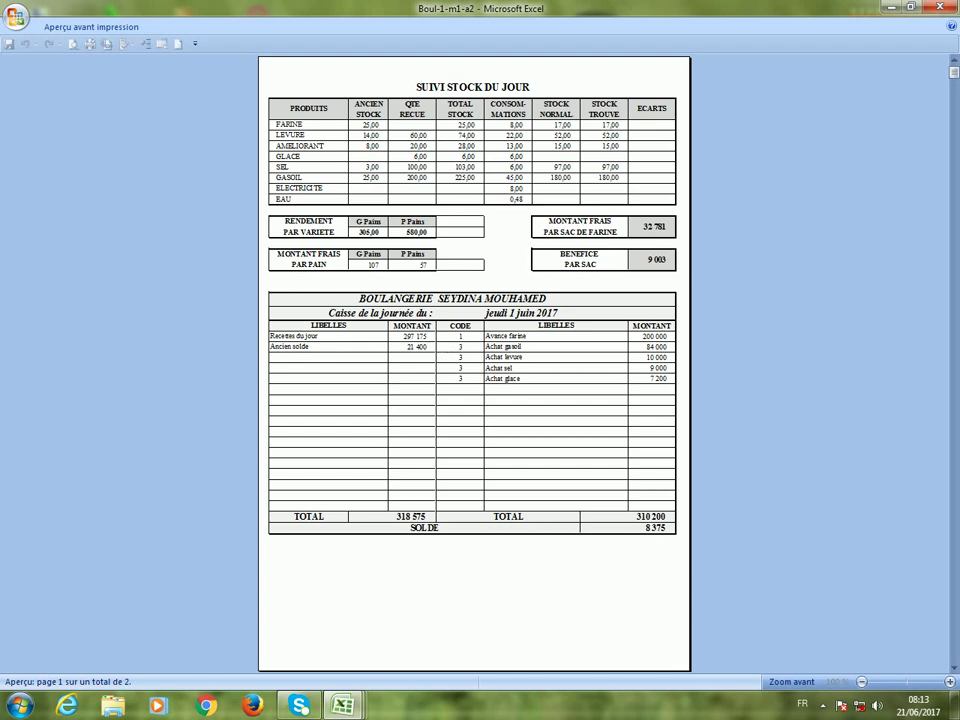
pyautogui.press('Escape')
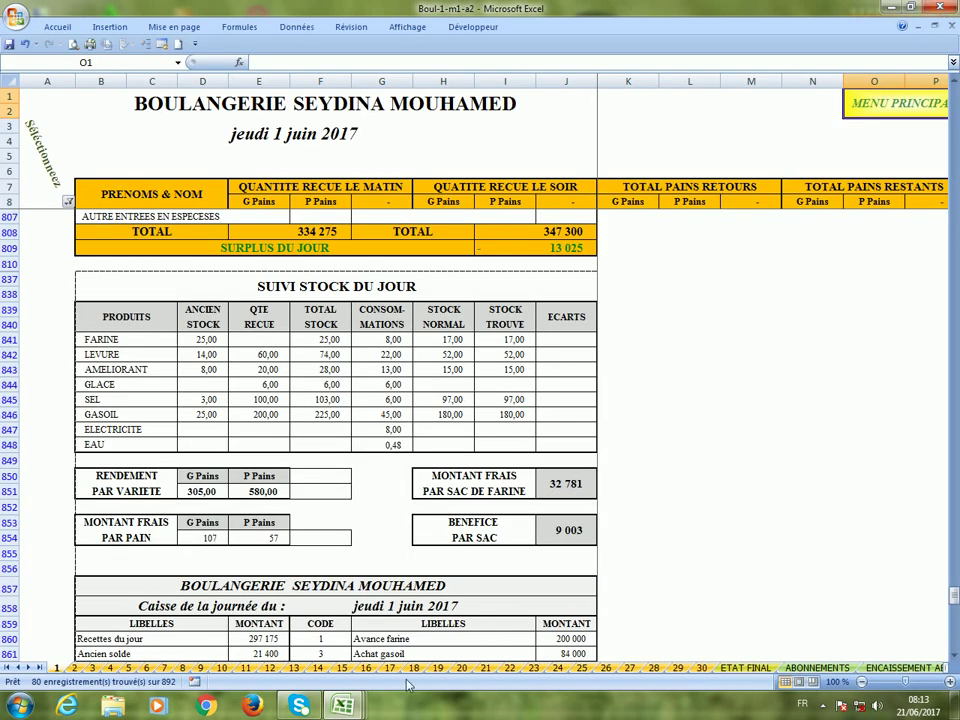
# Go through MENU PRINCIPAL to FICHIER-B1-A2 and enter afficher in PARAMETRES cell F39.
pyautogui.click(896, 117)
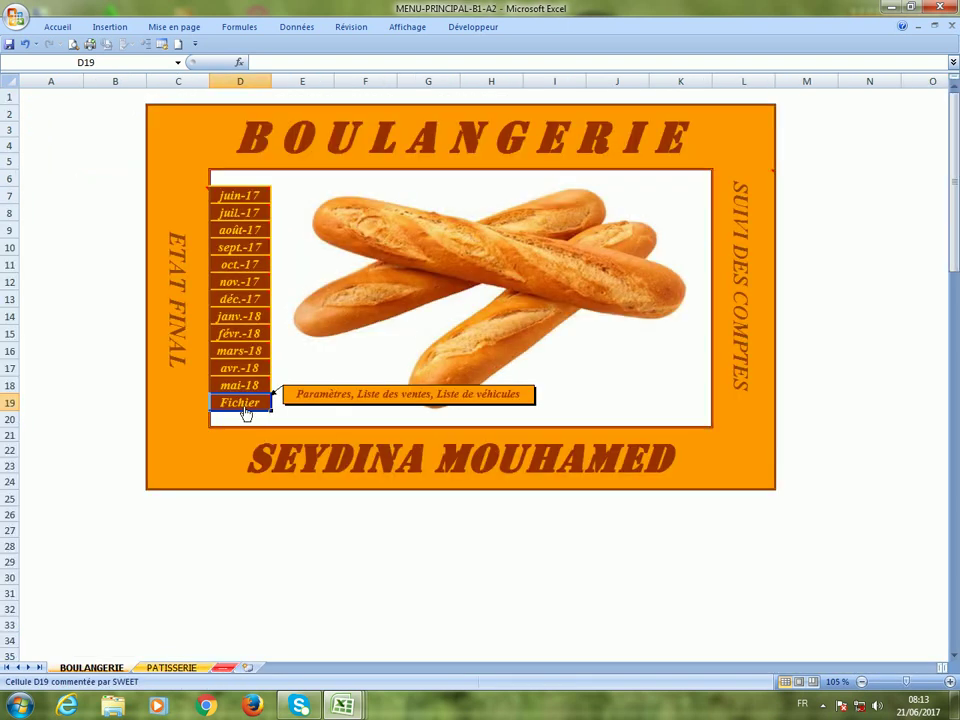
pyautogui.click(244, 408)
pyautogui.click(370, 545)
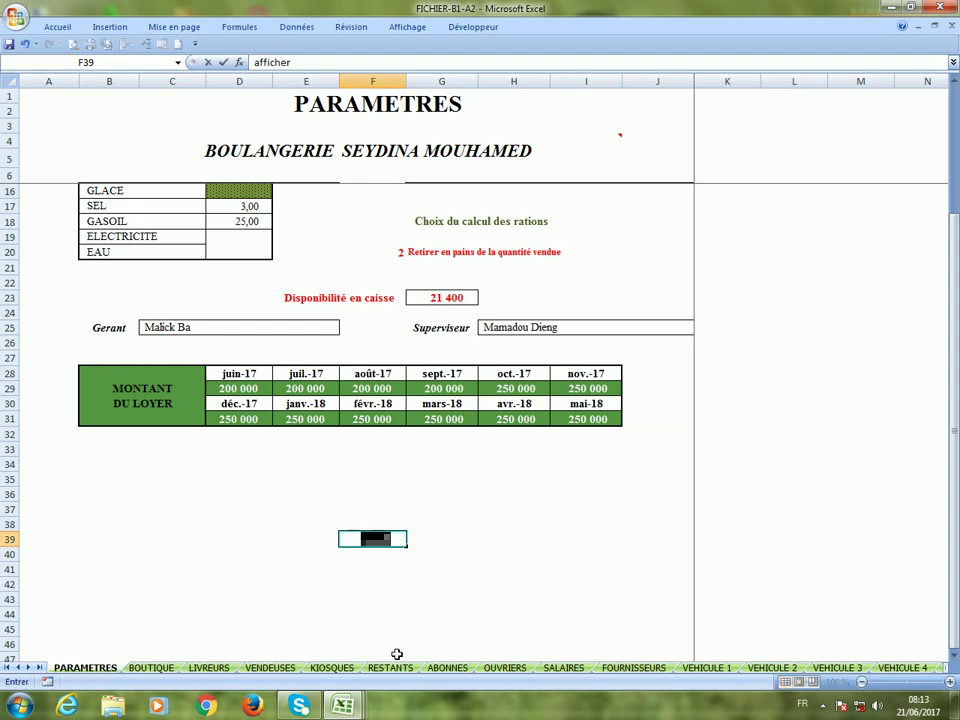
pyautogui.click(451, 568)
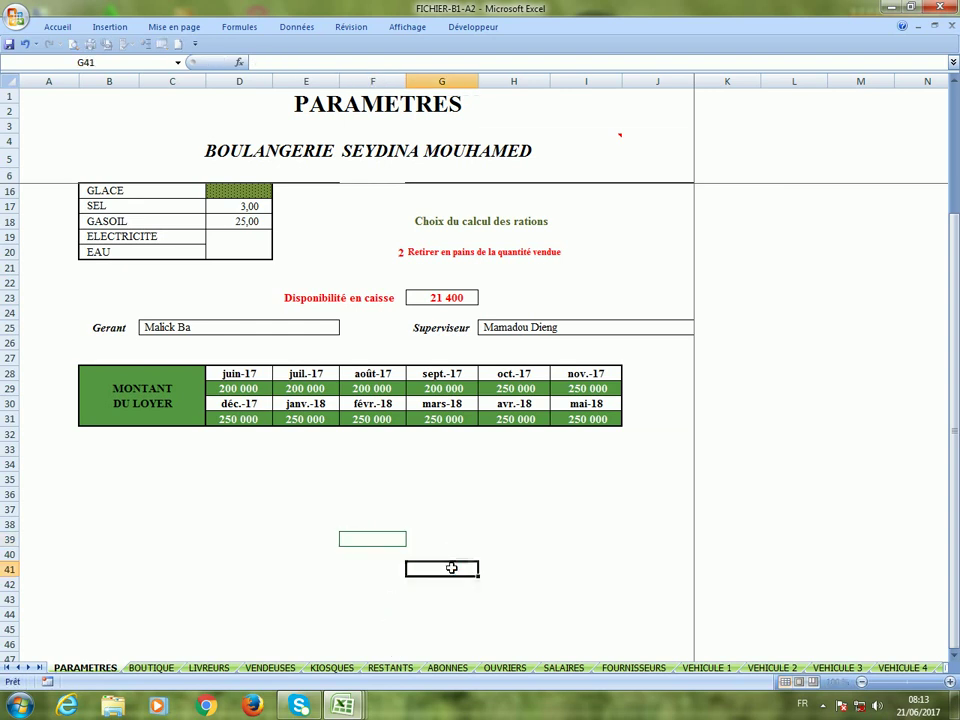
pyautogui.click(370, 546)
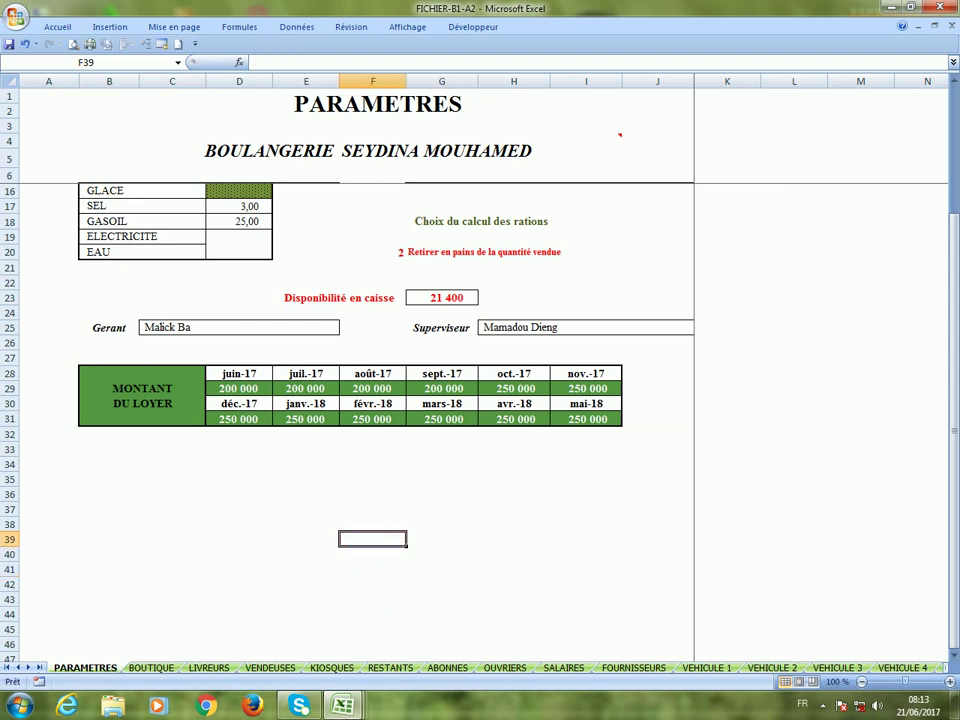
pyautogui.moveTo(347, 705)
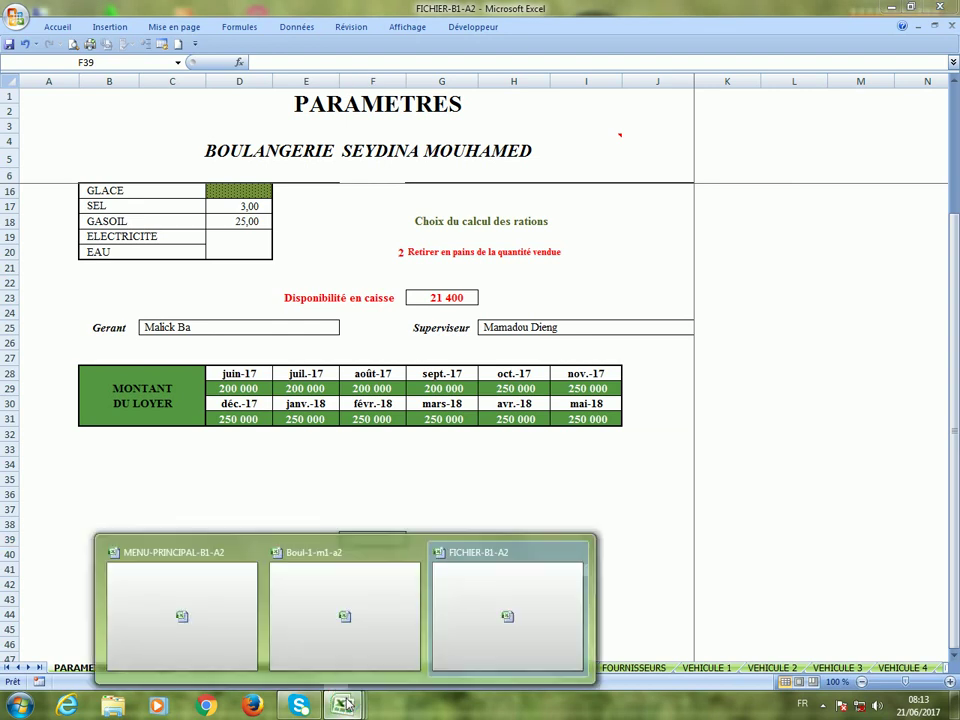
# Filter day 1 to 4 - Situation so Situation finale shows BENEFICE REEL 72 025, dismissing the colour warning.
pyautogui.click(356, 598)
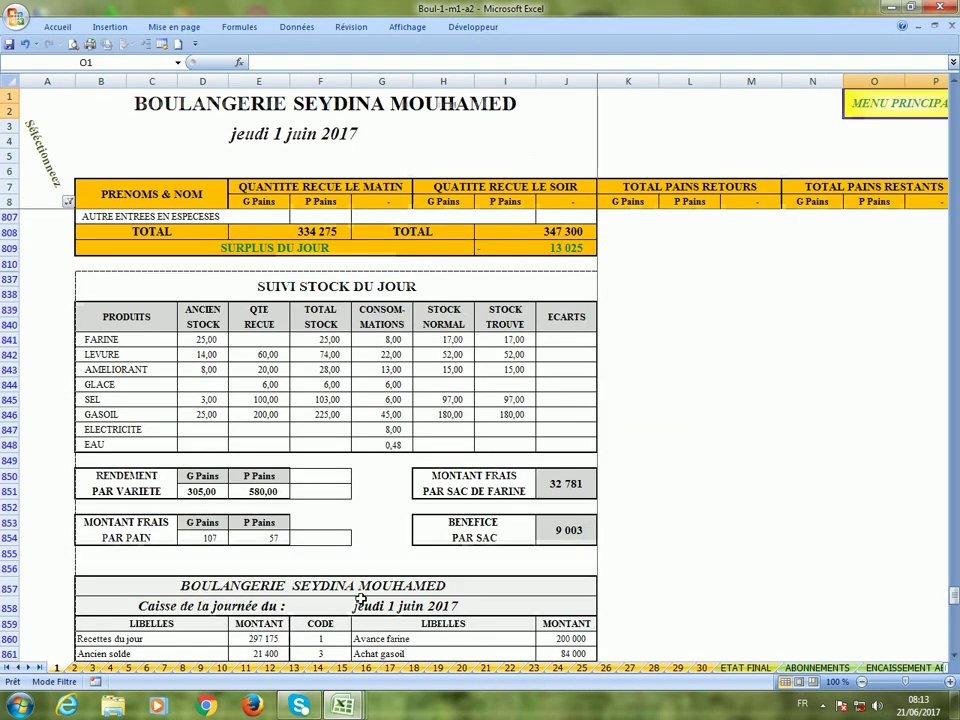
pyautogui.click(68, 201)
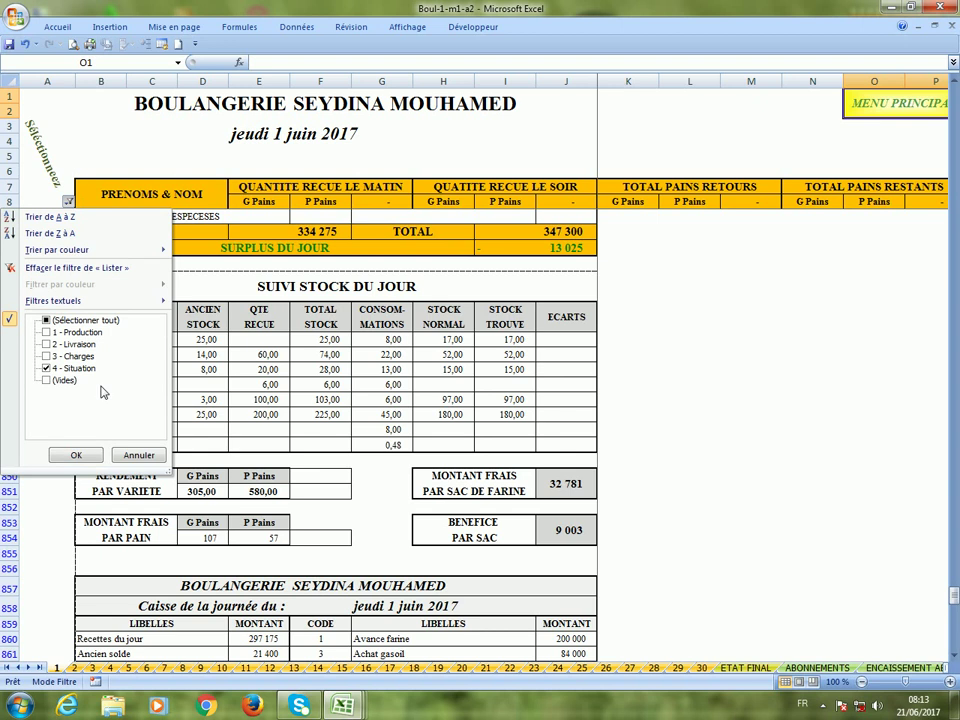
pyautogui.click(81, 455)
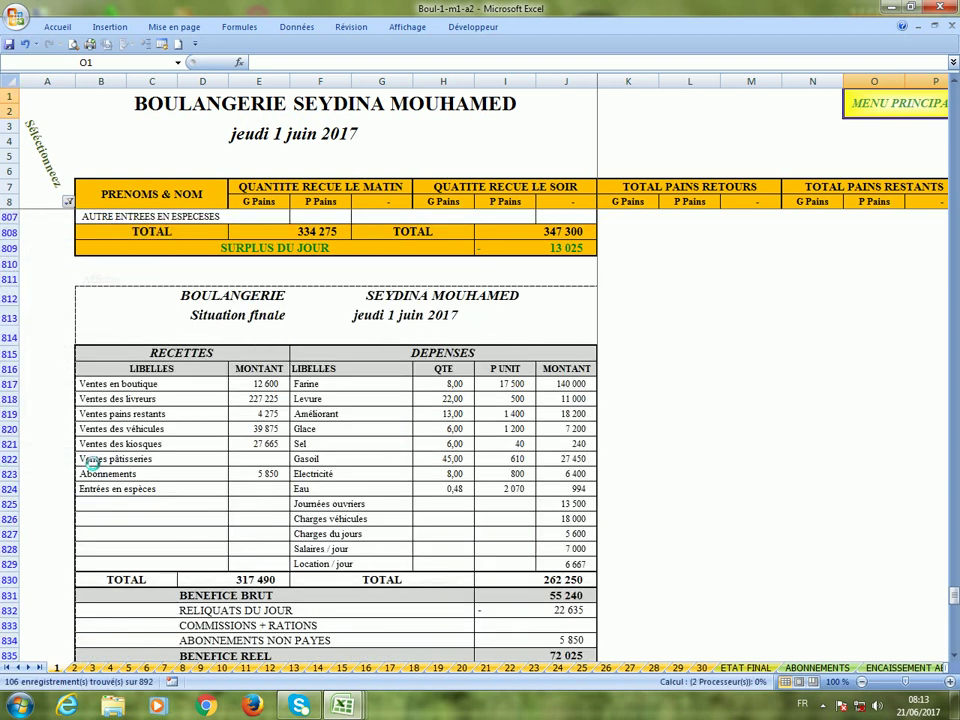
pyautogui.scroll(-6, 256, 412)
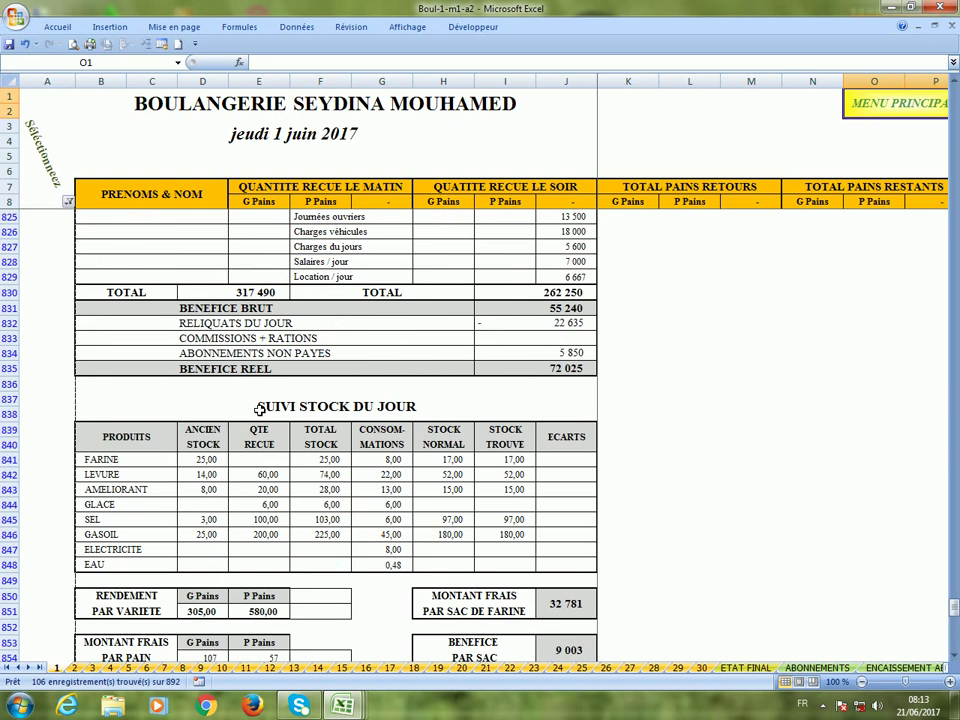
pyautogui.scroll(4, 258, 408)
pyautogui.scroll(2, 259, 410)
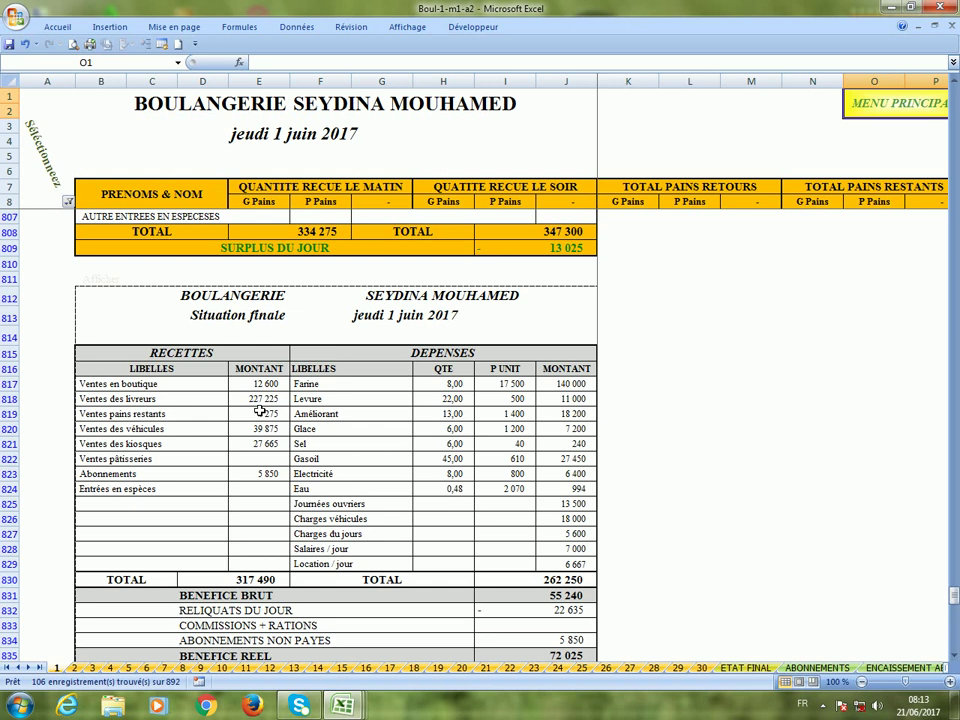
pyautogui.scroll(-5, 260, 412)
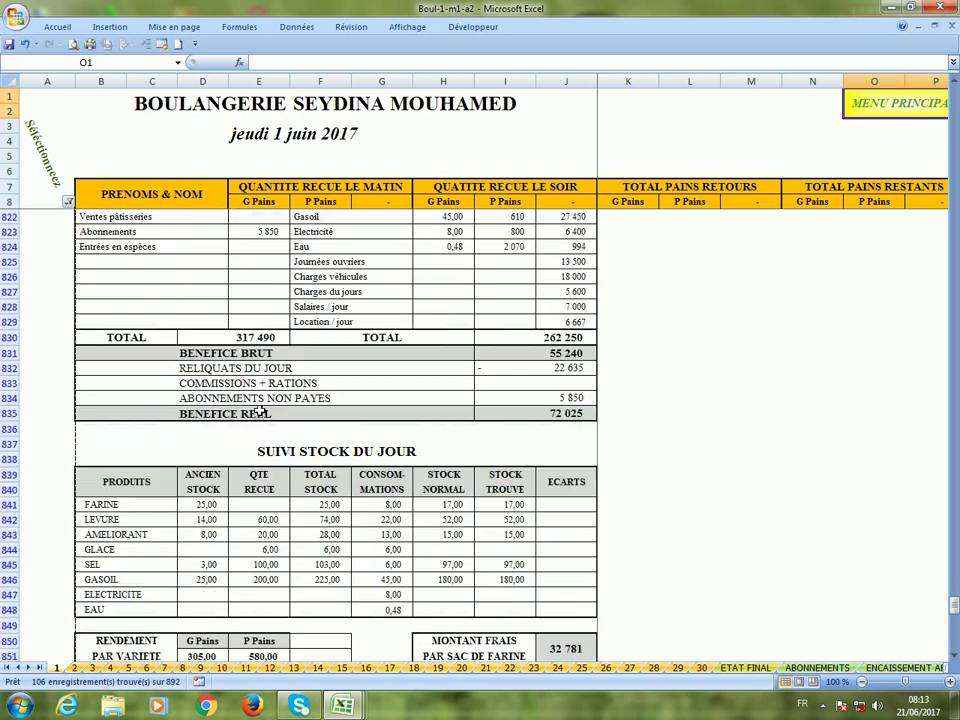
pyautogui.click(657, 185)
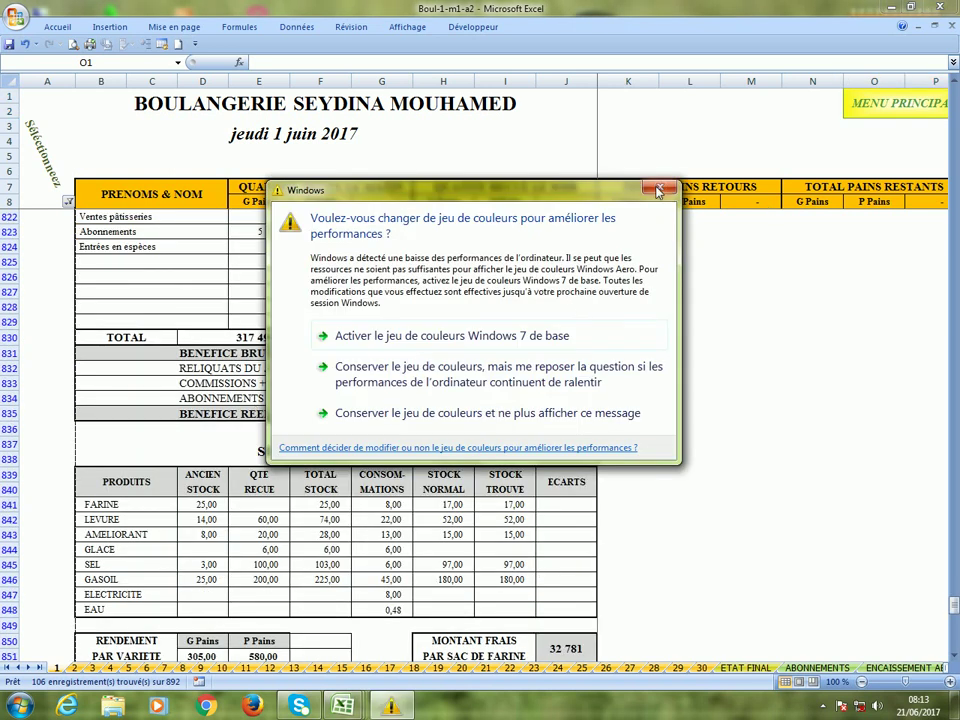
pyautogui.scroll(1, 293, 327)
pyautogui.scroll(3, 293, 327)
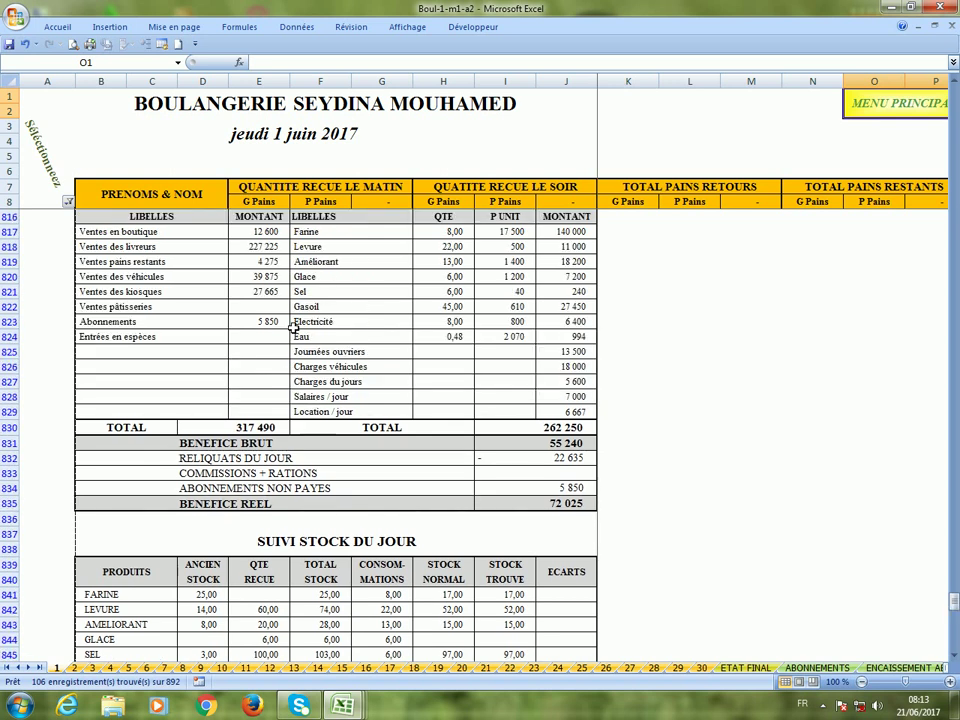
# Switch to the vendredi 2 juin 2017 sheet (tab 2), briefly revisiting day 1.
pyautogui.click(73, 668)
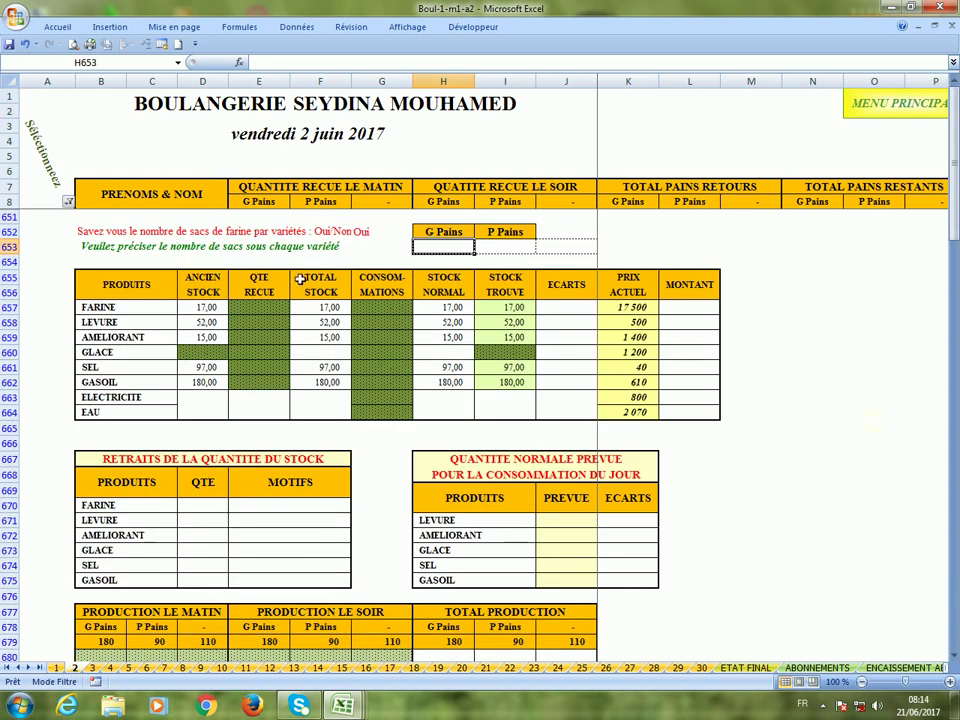
pyautogui.click(57, 668)
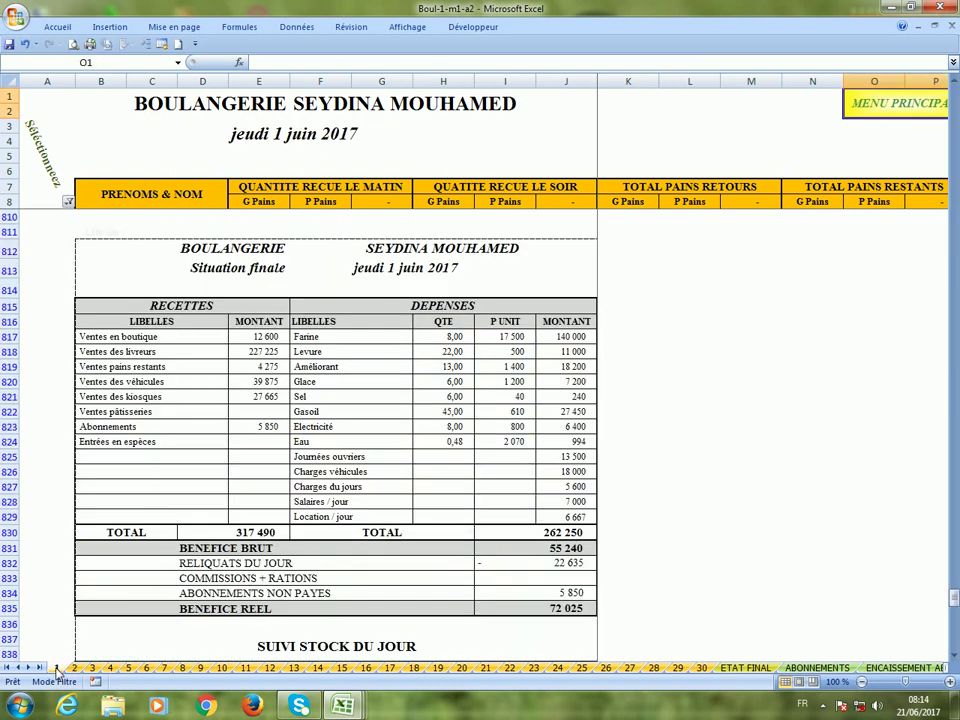
pyautogui.click(73, 668)
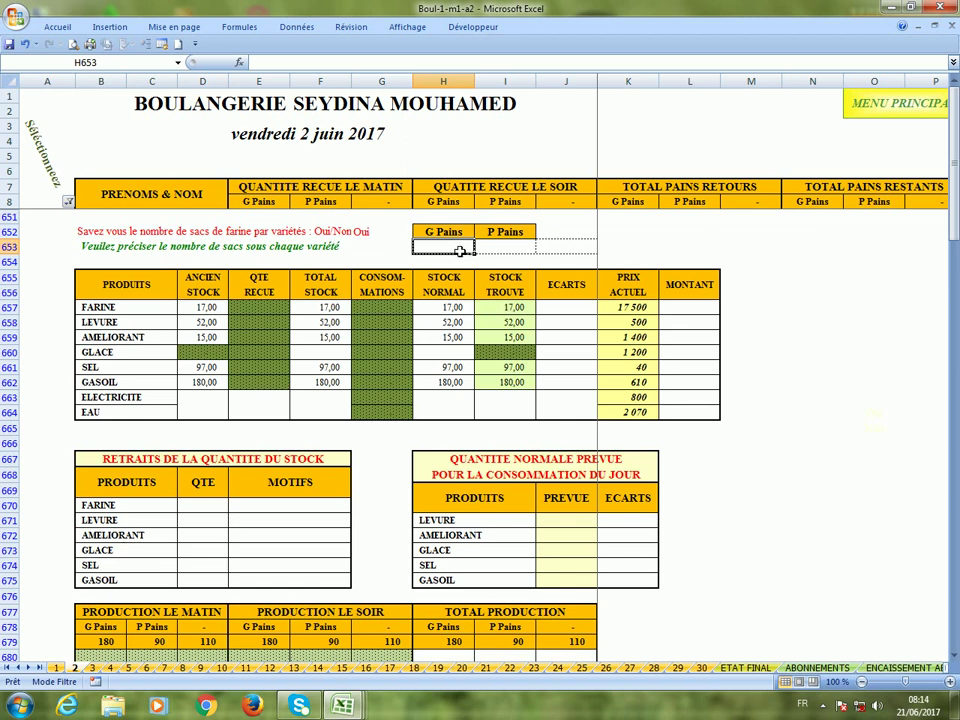
# Record 6 G Pains and 2 P Pains flour sacks in H653 and I653.
pyautogui.write('6')
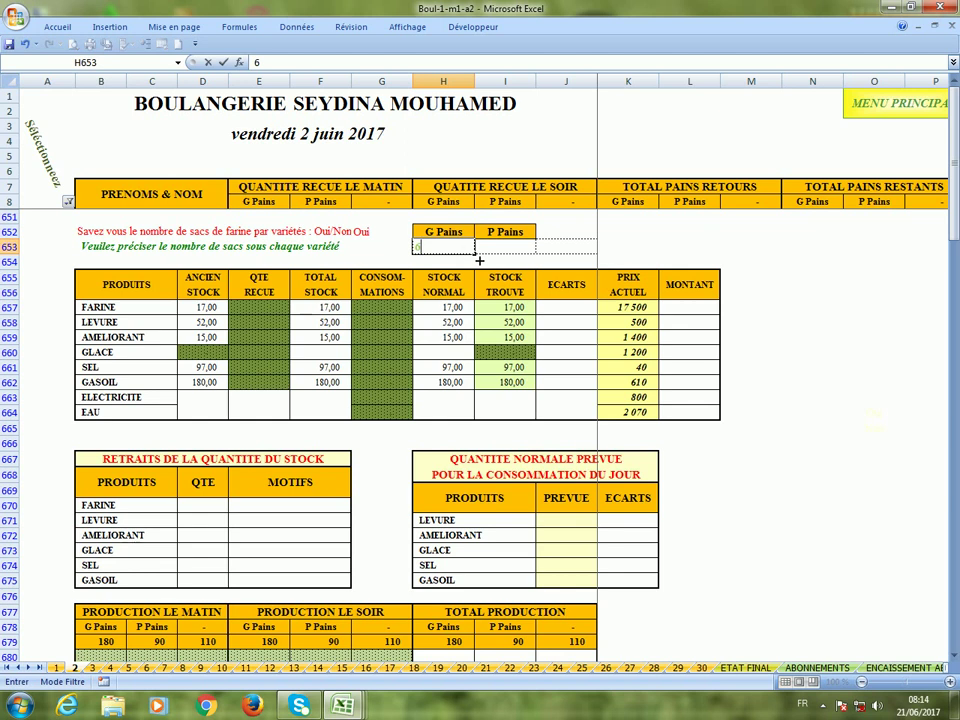
pyautogui.click(498, 249)
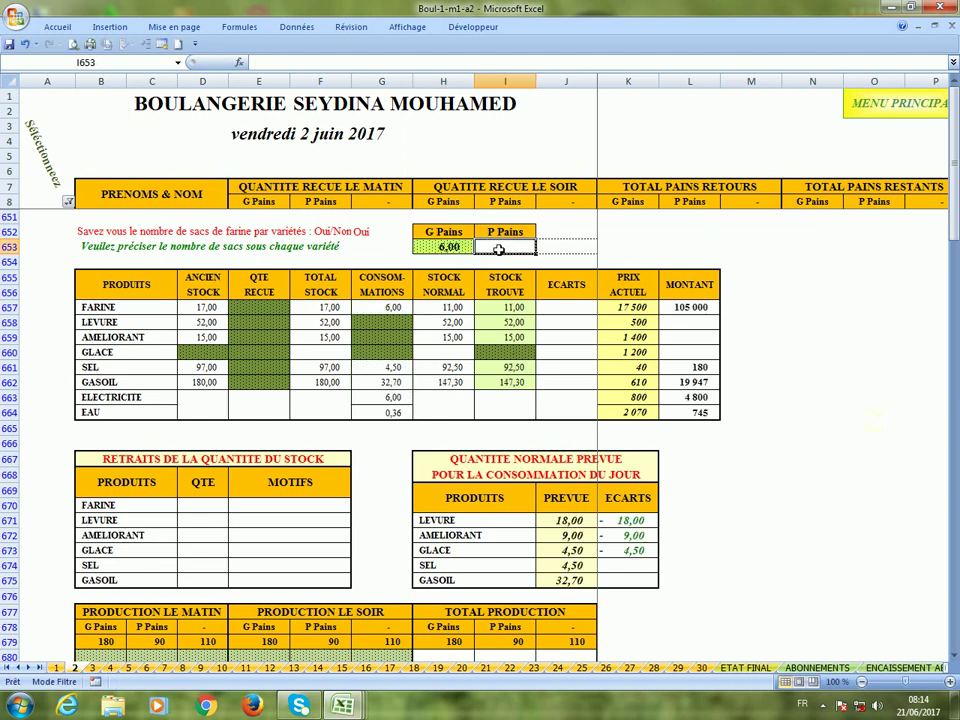
pyautogui.write('2')
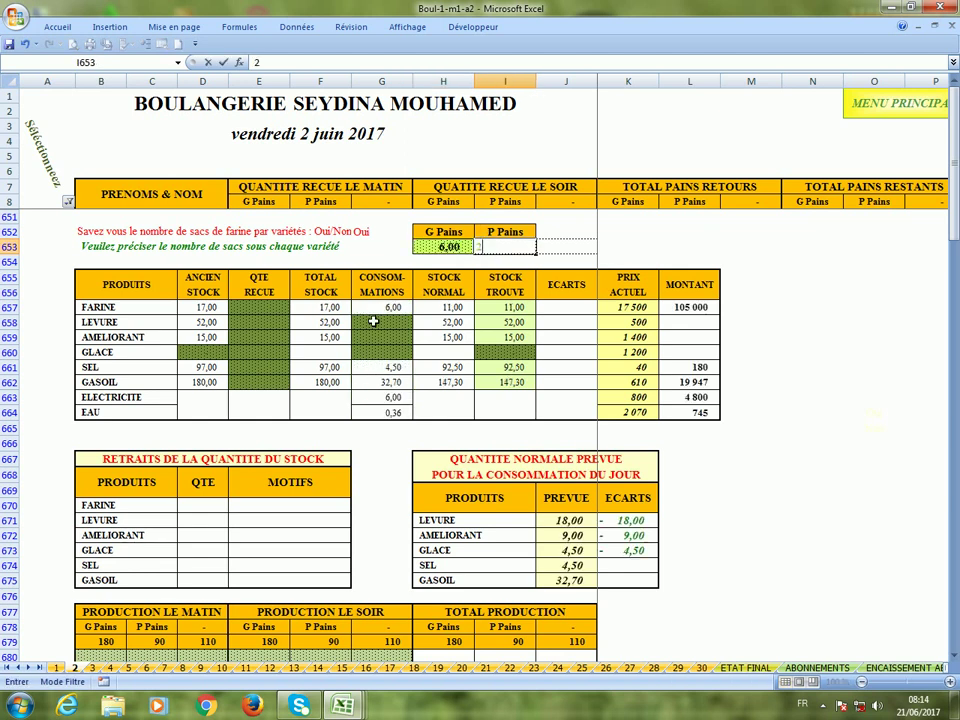
pyautogui.click(375, 311)
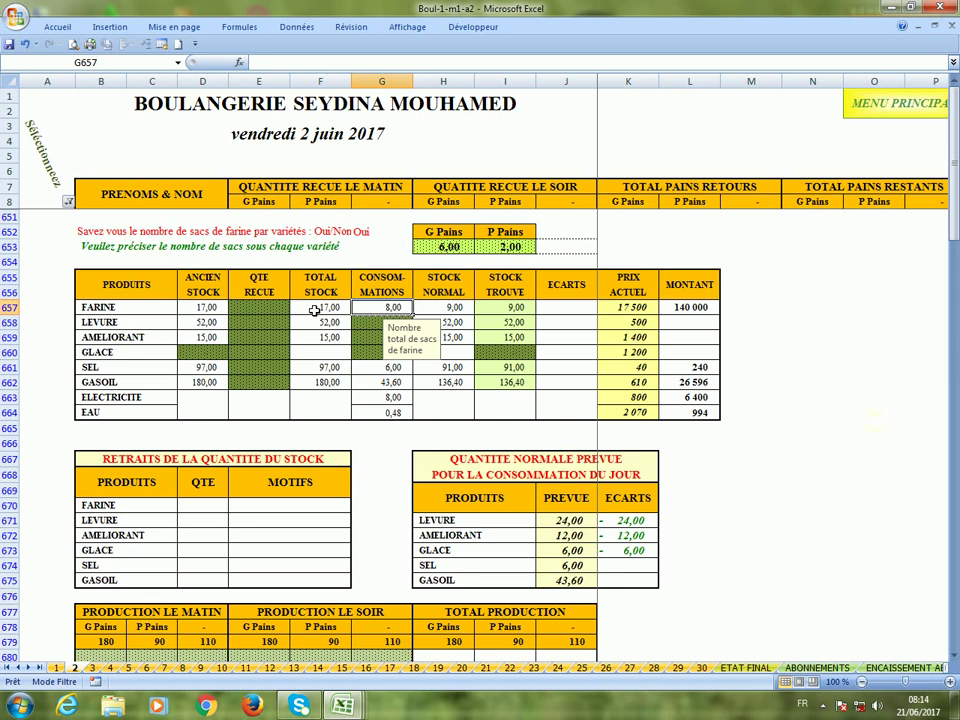
# Set flour's stock found to 8 against the 9,00 normal stock.
pyautogui.click(450, 309)
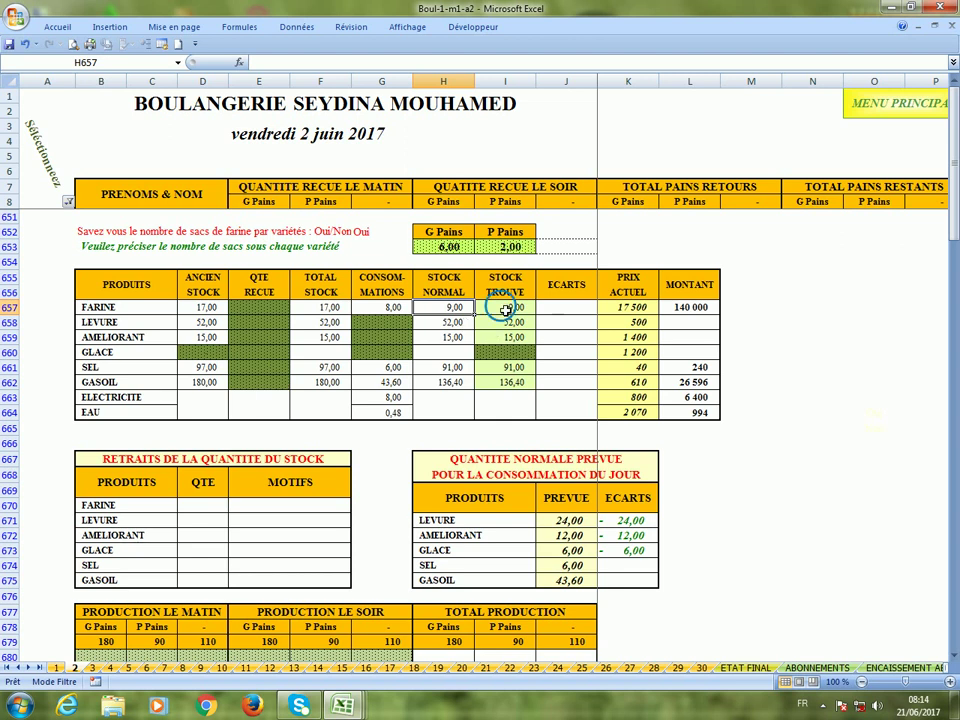
pyautogui.click(505, 310)
pyautogui.write('8')
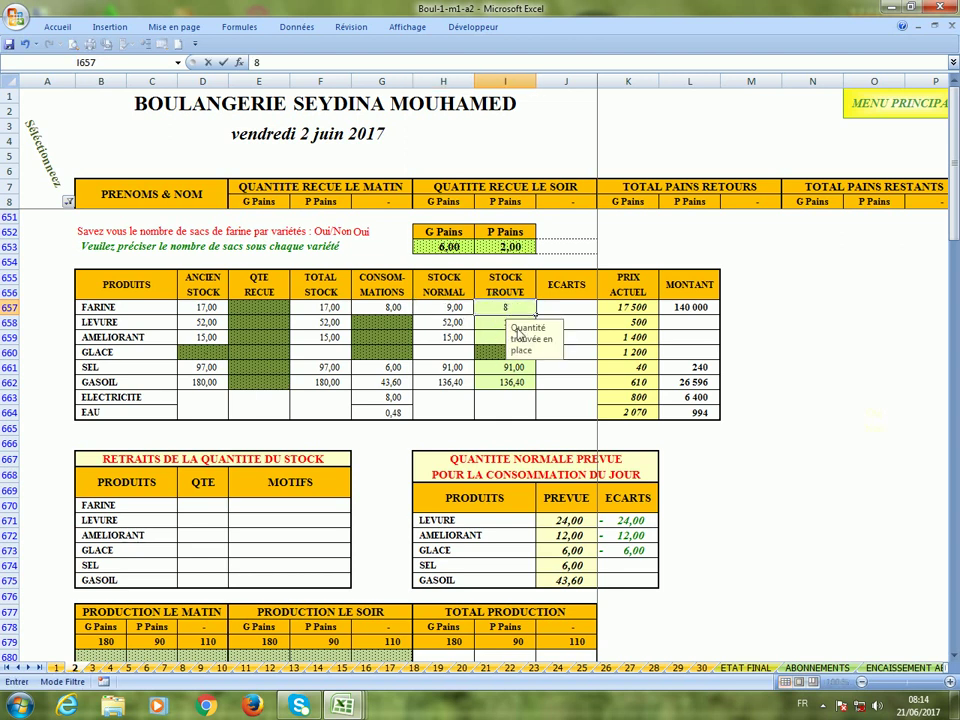
pyautogui.click(551, 308)
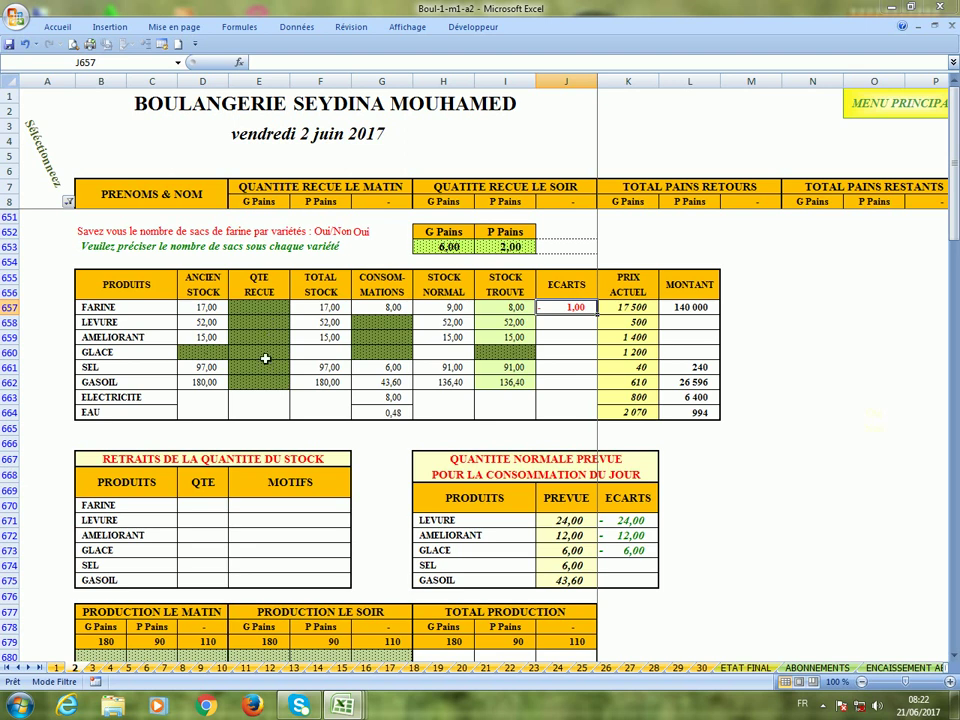
# Enter 6 sacks of ice received in E660, dismissing the Windows colour-scheme prompt.
pyautogui.click(265, 358)
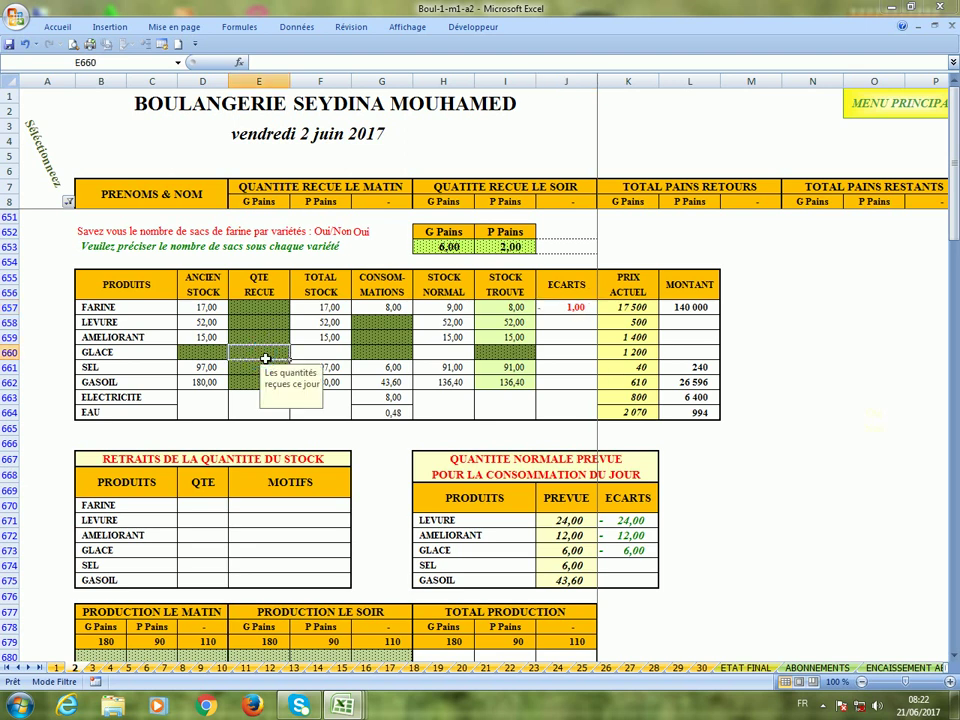
pyautogui.write('6')
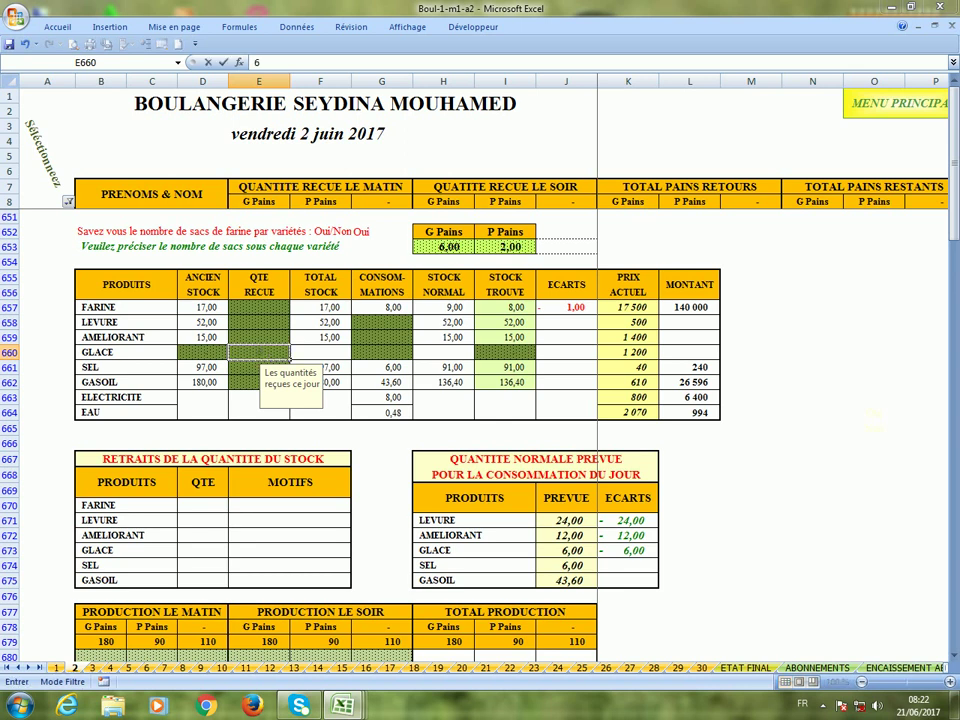
pyautogui.click(402, 328)
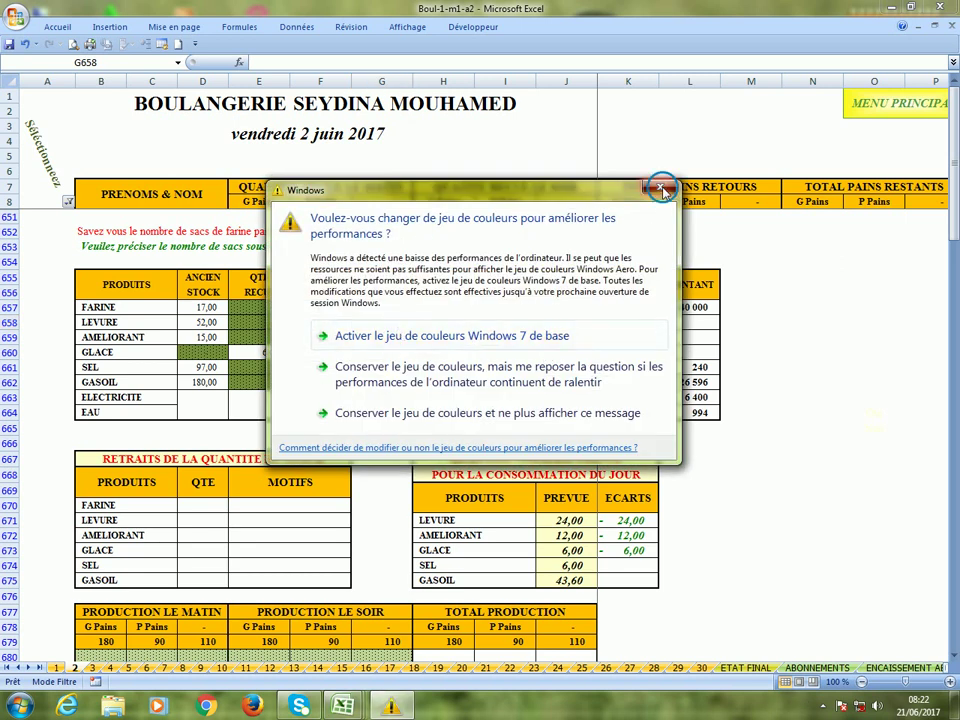
pyautogui.click(661, 190)
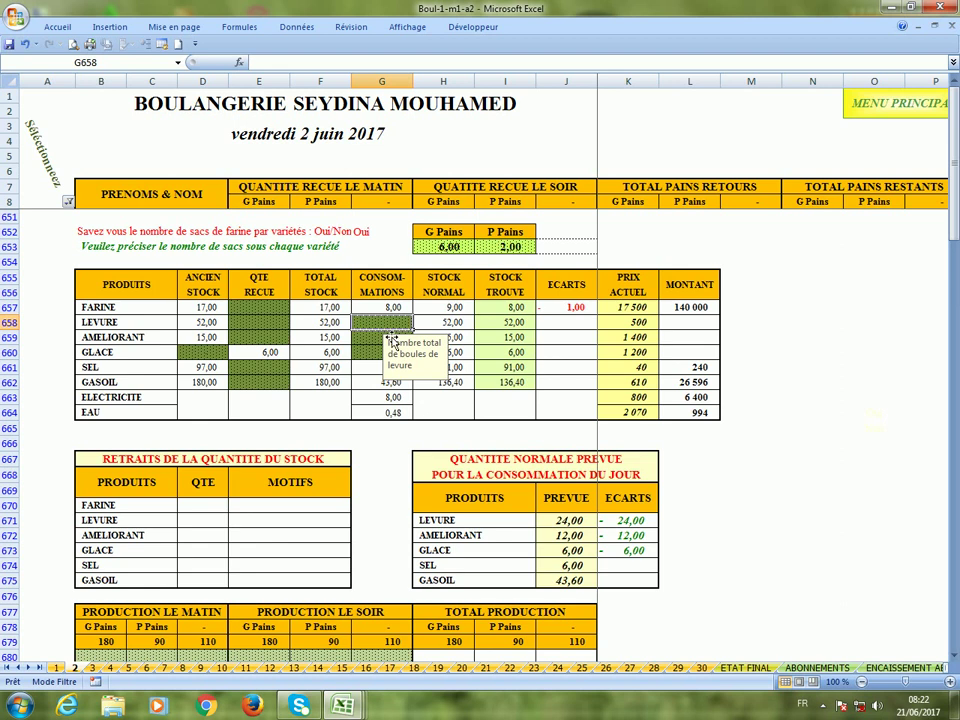
# Enter consumptions of 24 LEVURE, 11 AMELIORANT and 6 GLACE in G658:G660.
pyautogui.write('24')
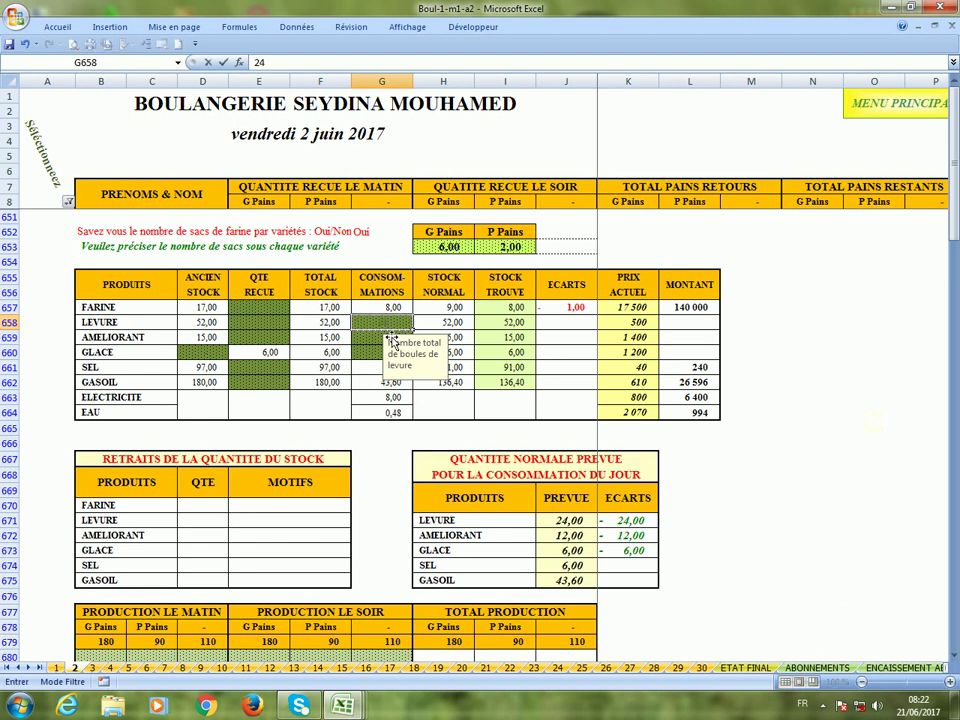
pyautogui.press('Return')
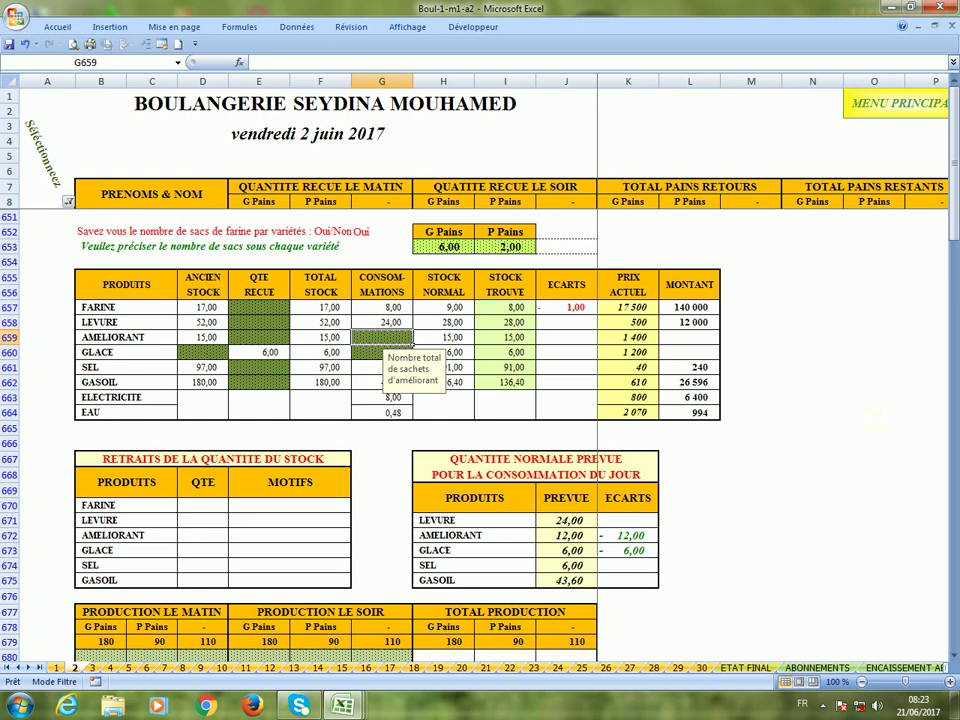
pyautogui.write('11')
pyautogui.press('Return')
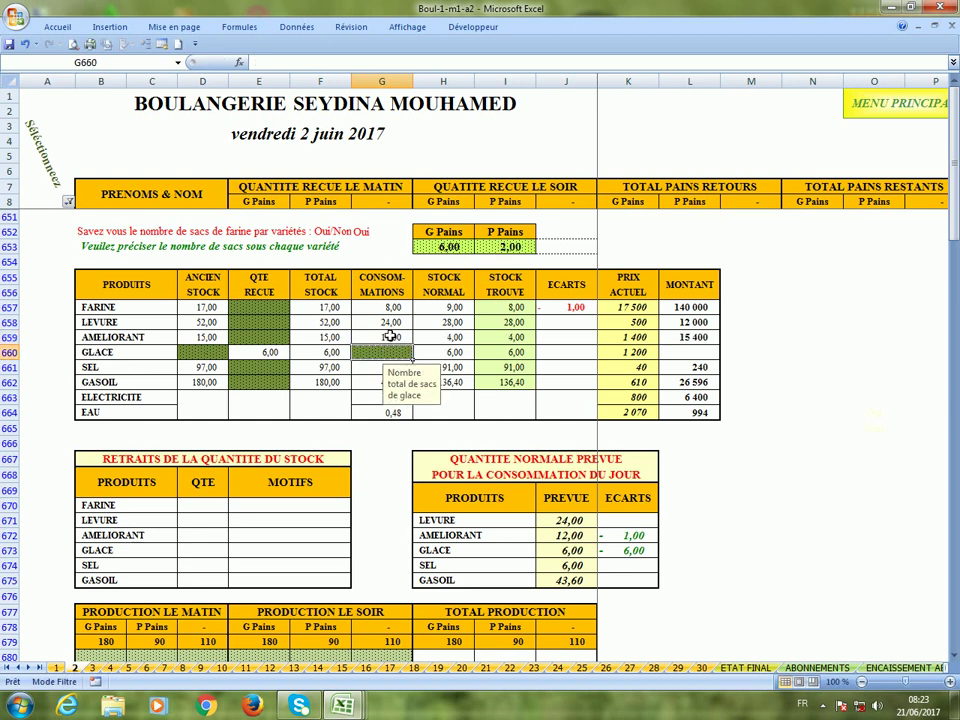
pyautogui.write('6')
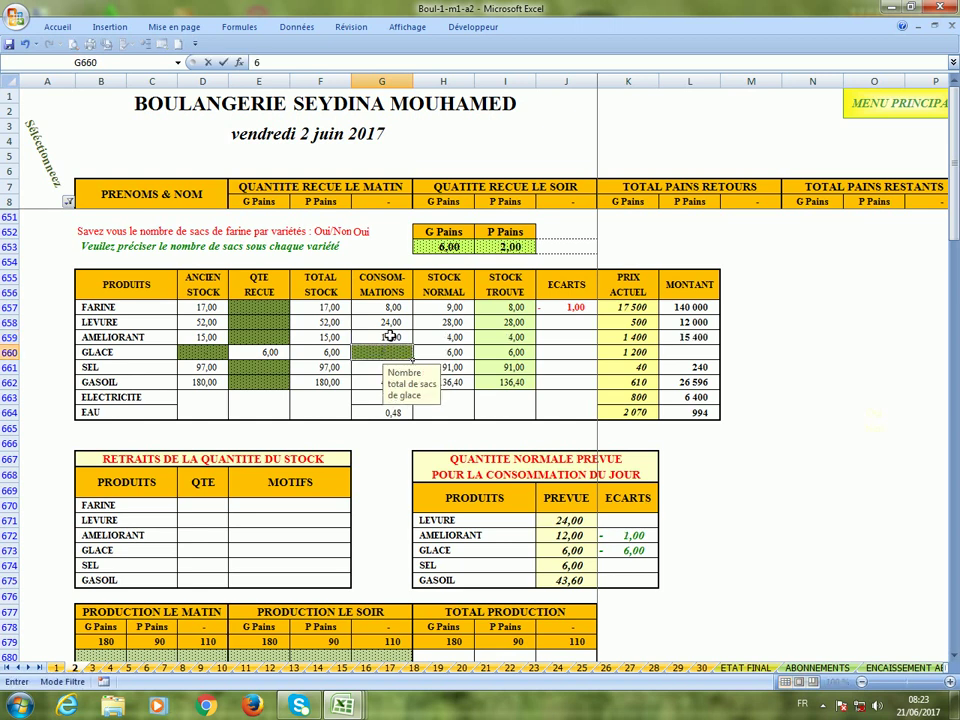
pyautogui.press('Return')
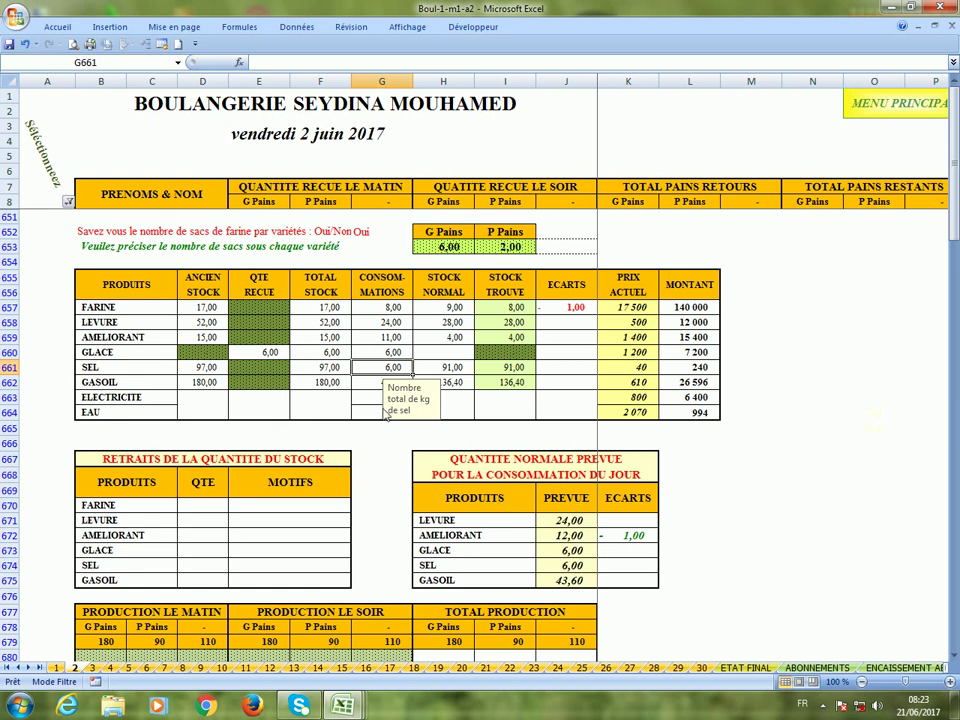
pyautogui.click(382, 339)
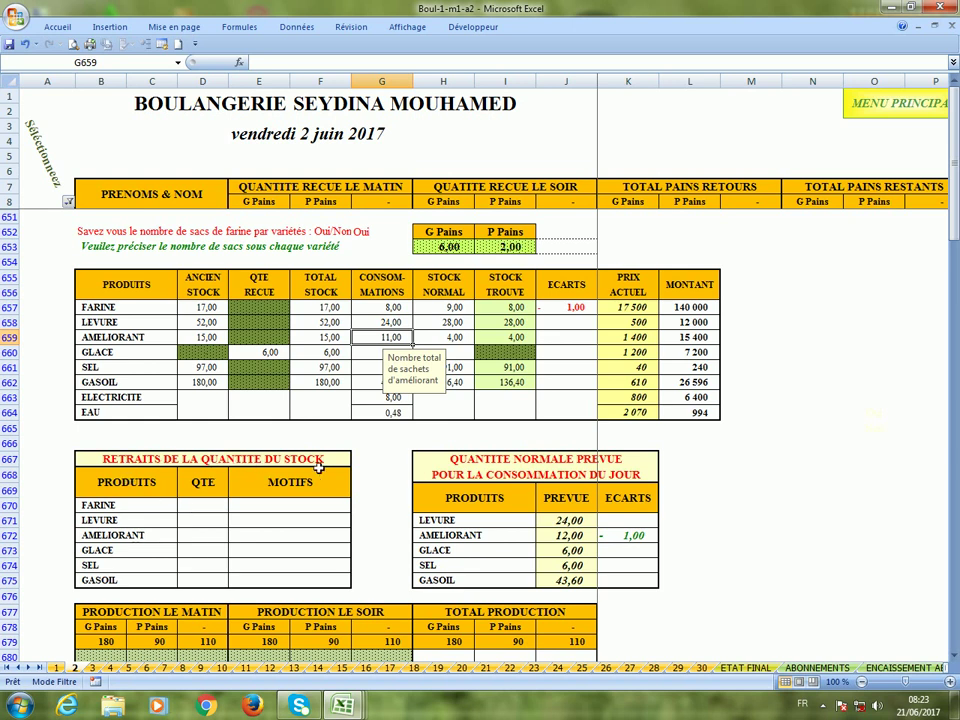
# Enter a withdrawal of 1 LEVURE in D671 with motif Gatté in E671.
pyautogui.click(203, 522)
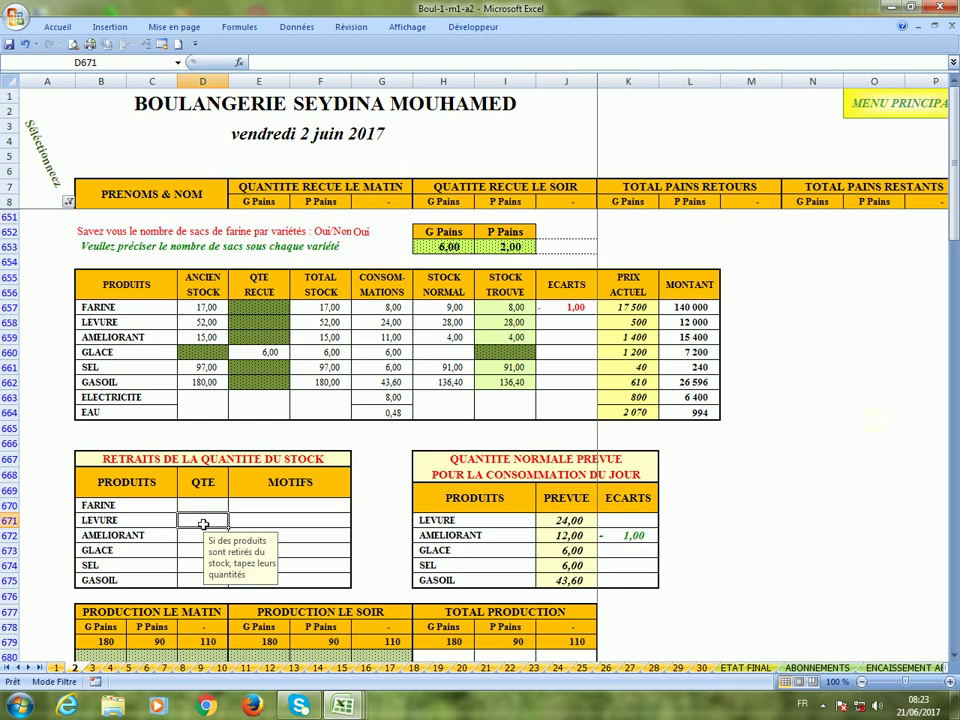
pyautogui.write('1')
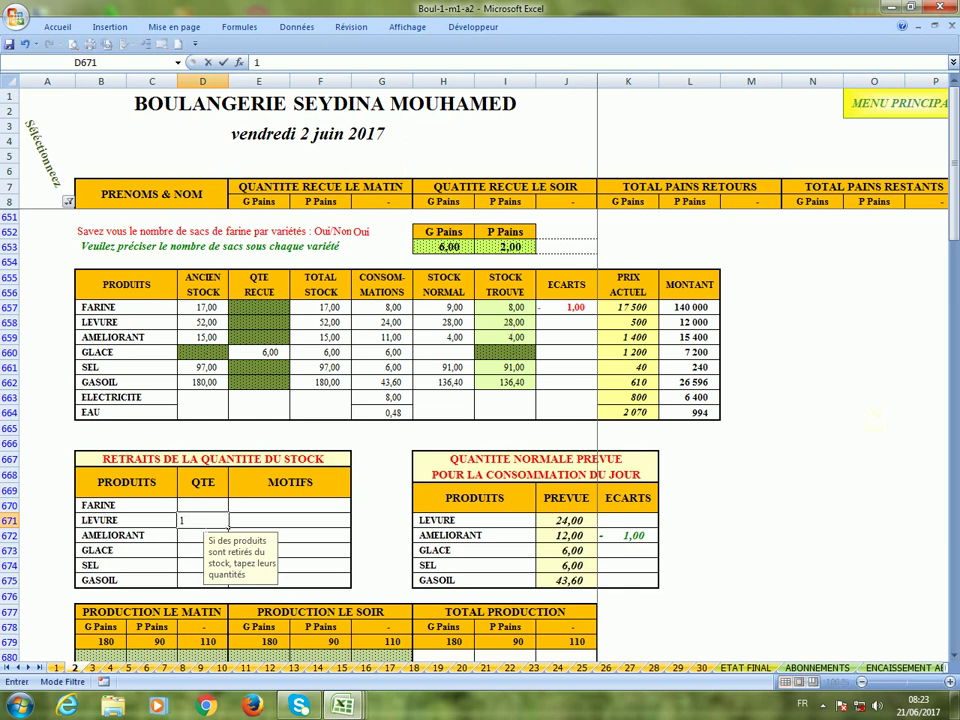
pyautogui.press('Return')
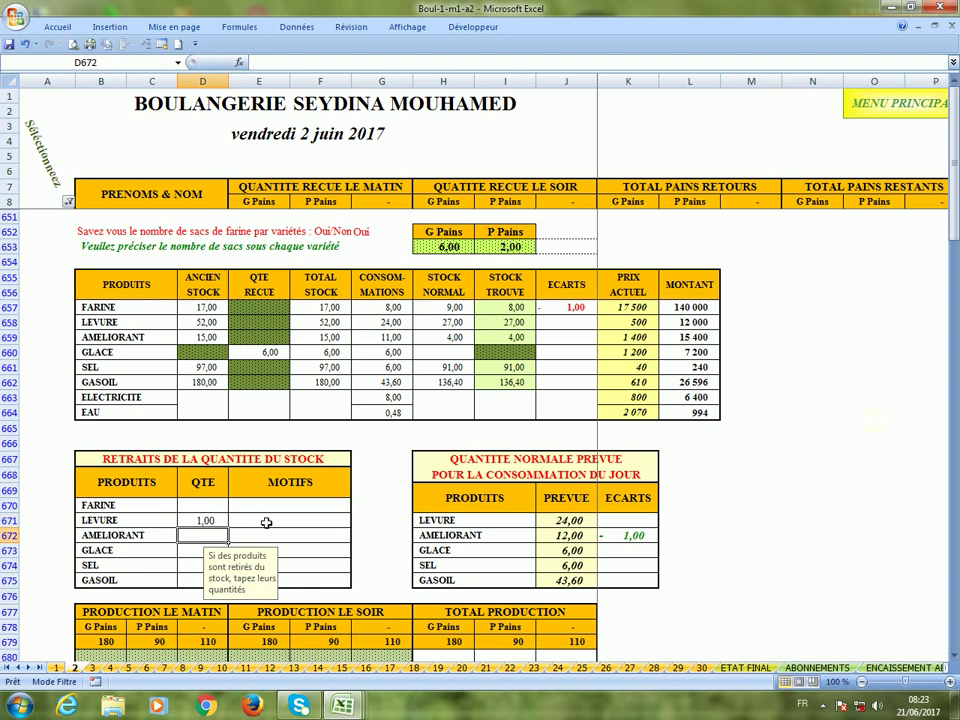
pyautogui.click(266, 521)
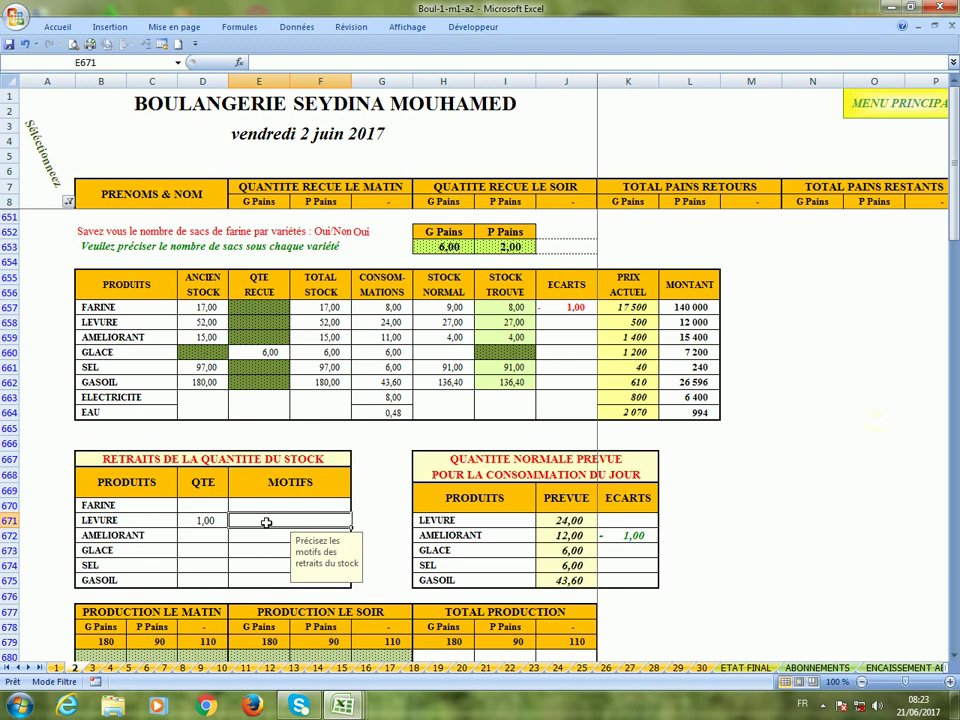
pyautogui.write('G')
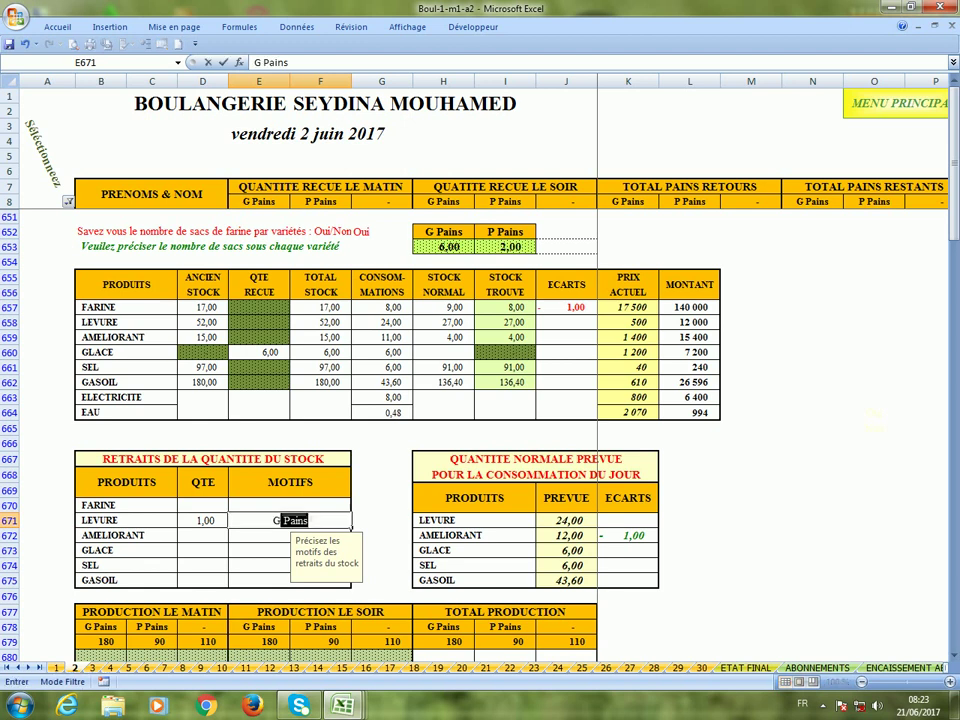
pyautogui.write('atté')
pyautogui.click(202, 536)
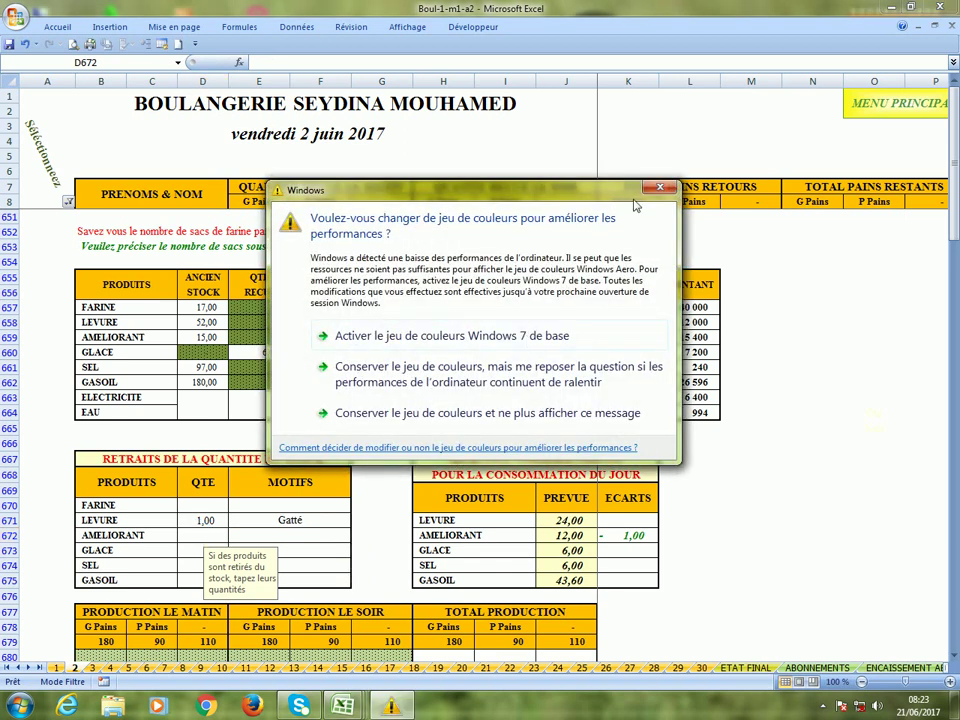
pyautogui.click(660, 190)
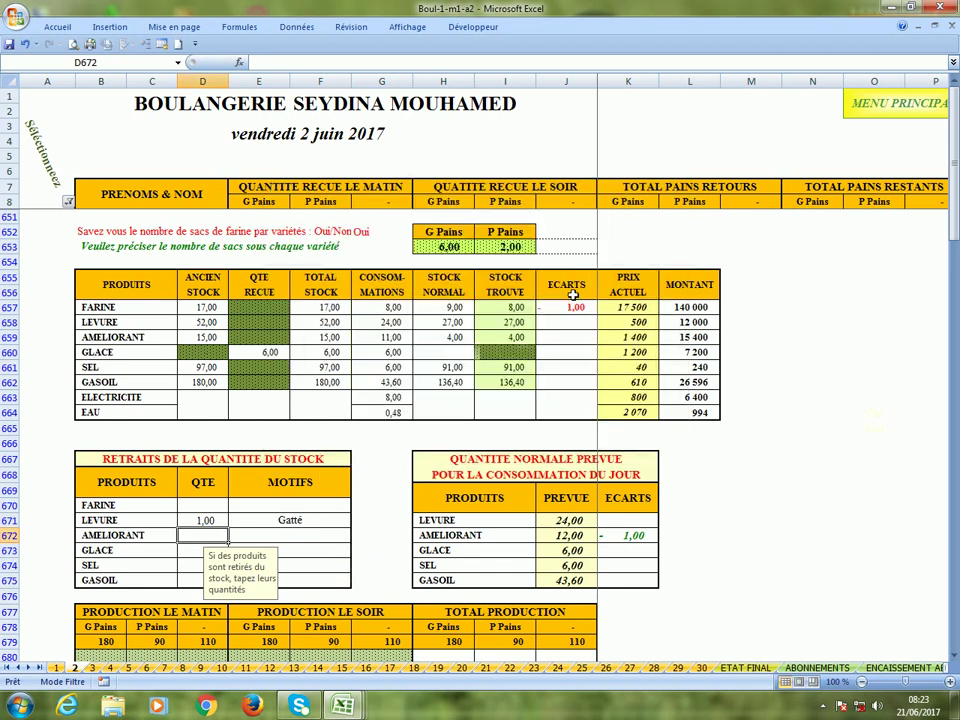
pyautogui.click(203, 507)
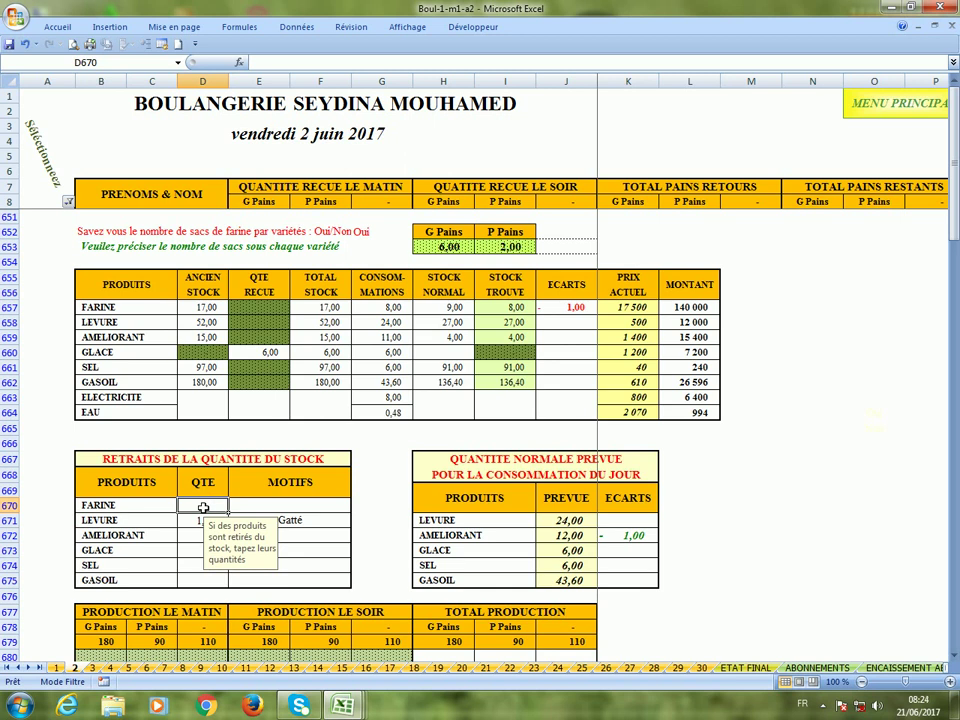
# Fill PRODUCTION LE MATIN from B680 with 1 860 and 1 200, then check the RENDEMENT cells.
pyautogui.scroll(-2, 203, 507)
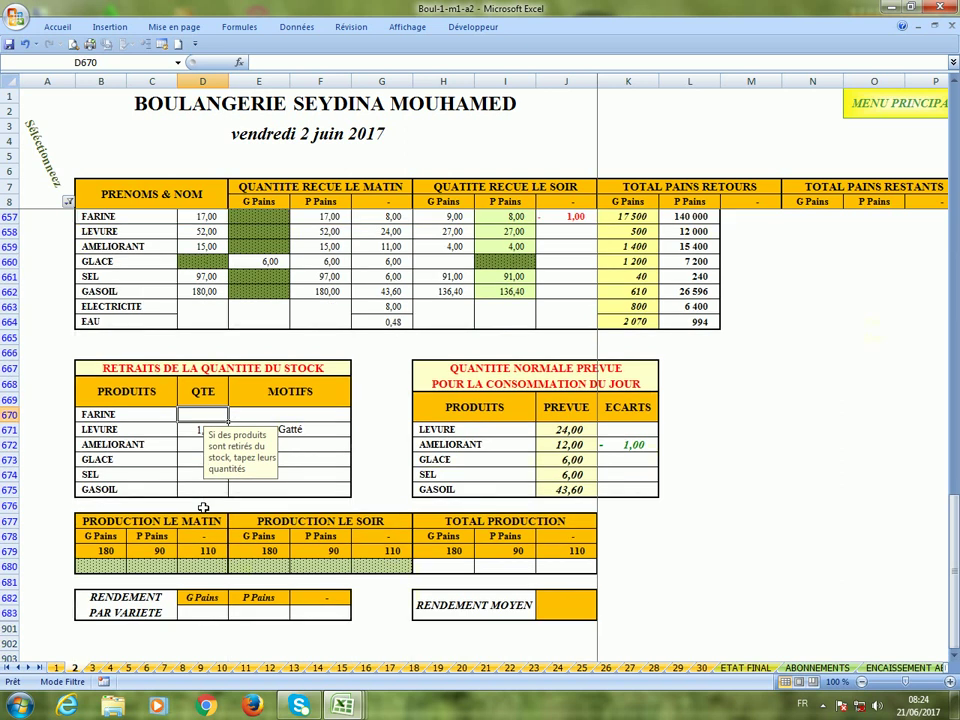
pyautogui.scroll(2, 203, 507)
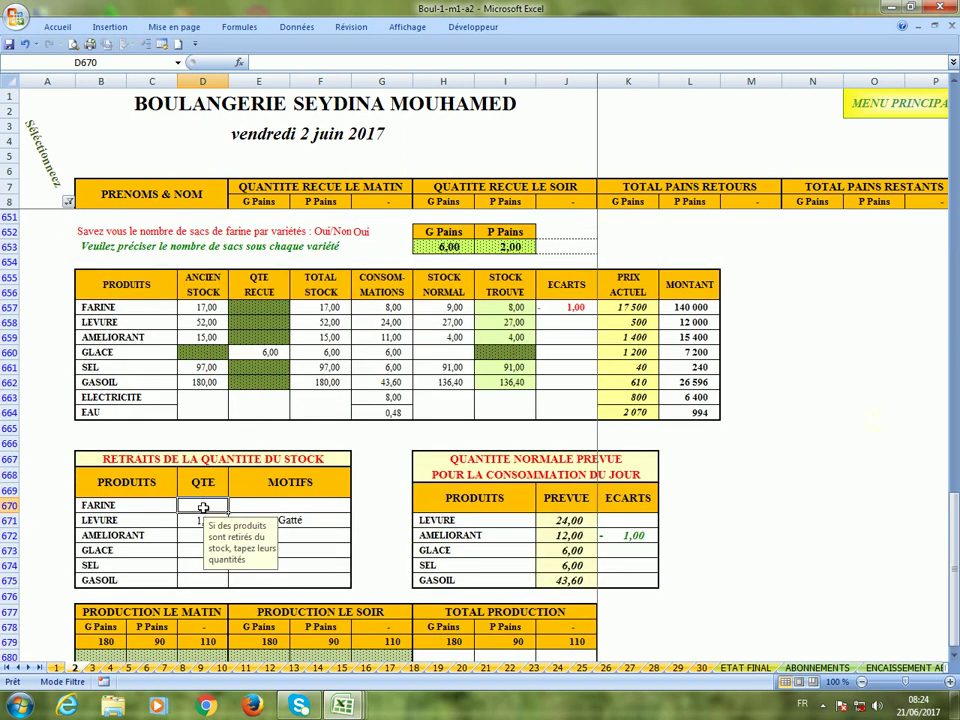
pyautogui.scroll(-2, 203, 507)
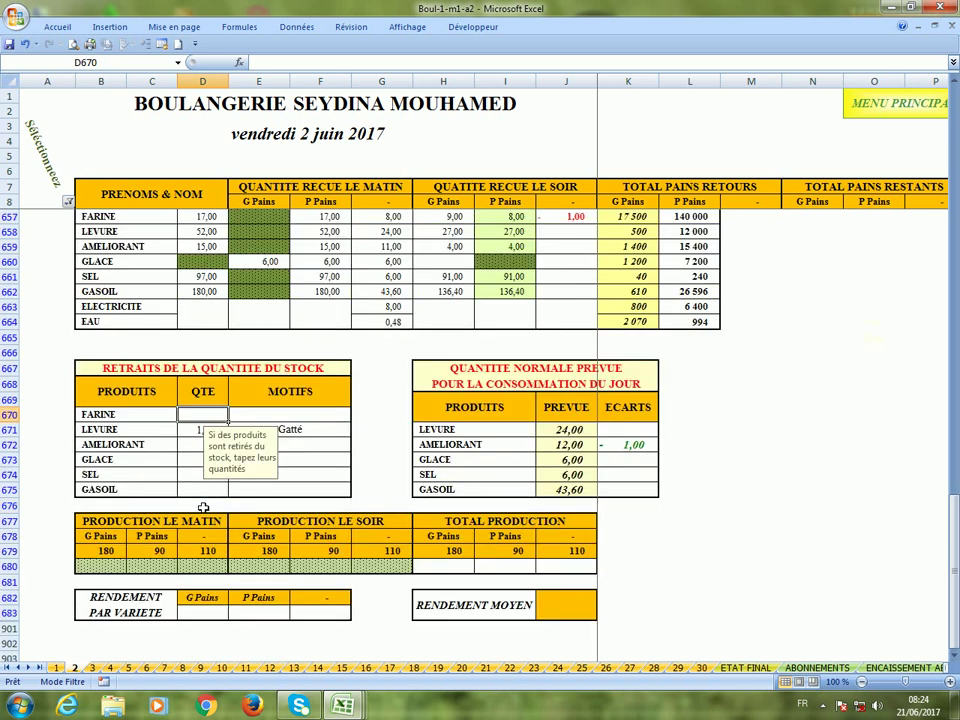
pyautogui.click(110, 570)
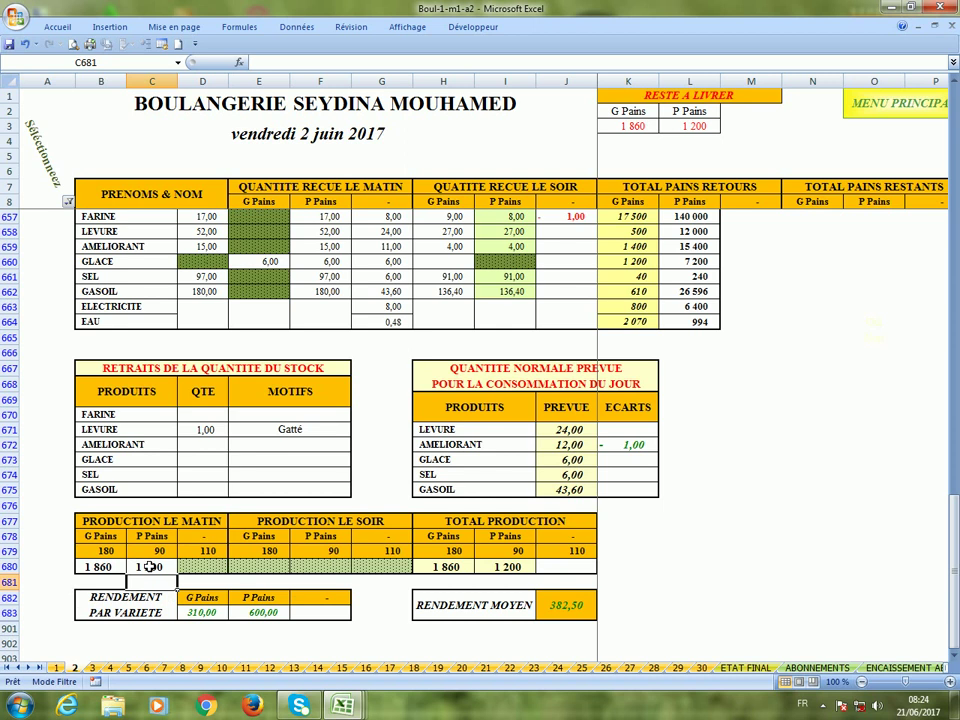
pyautogui.click(200, 612)
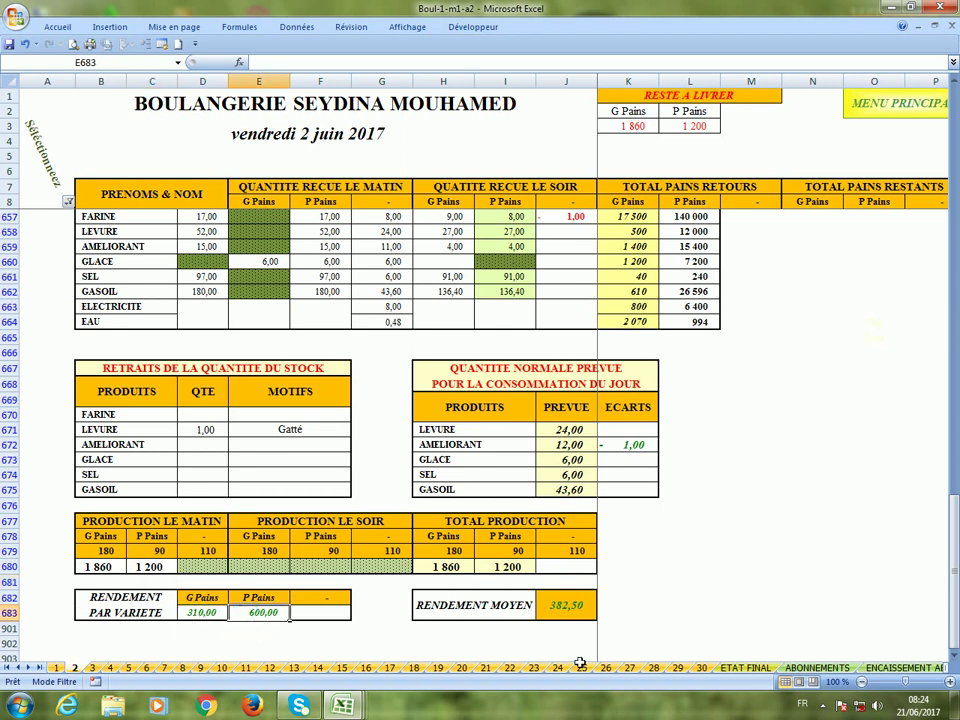
pyautogui.click(563, 610)
pyautogui.scroll(2, 563, 610)
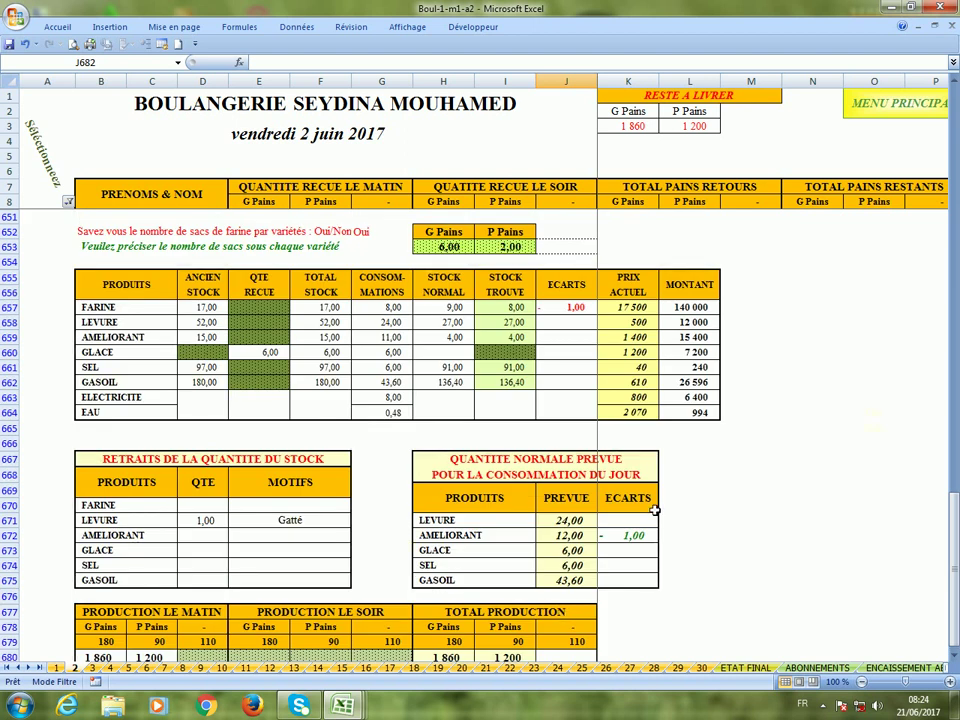
pyautogui.click(563, 520)
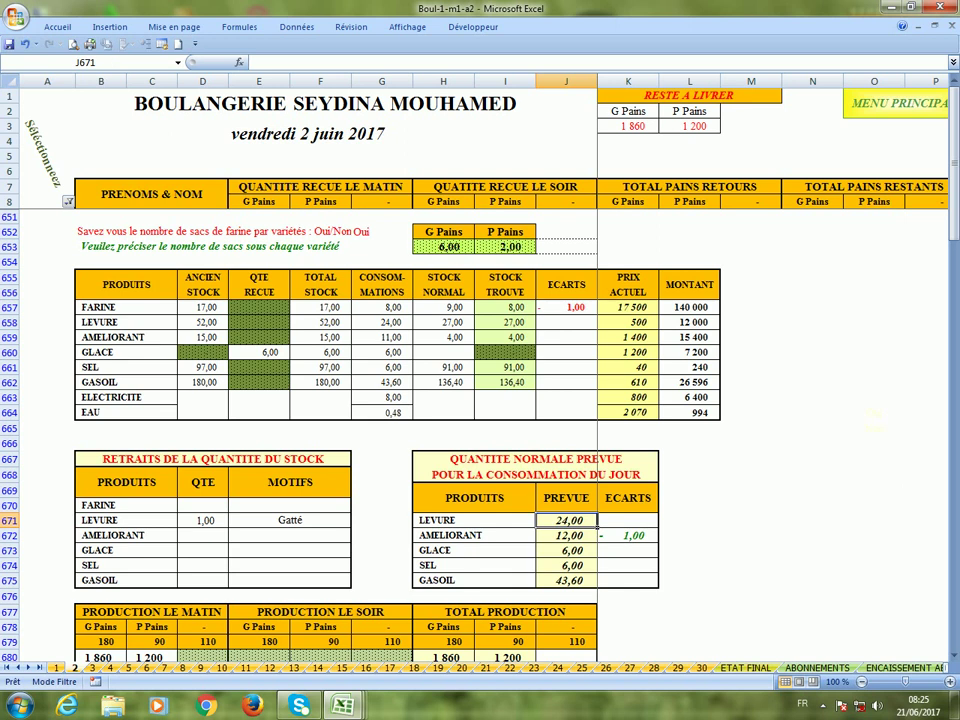
# Set planned LEVURE per flour sack to 2,5 in _8_QUANTITES_PREVUES E8, then return to sheet 2.
pyautogui.click(179, 62)
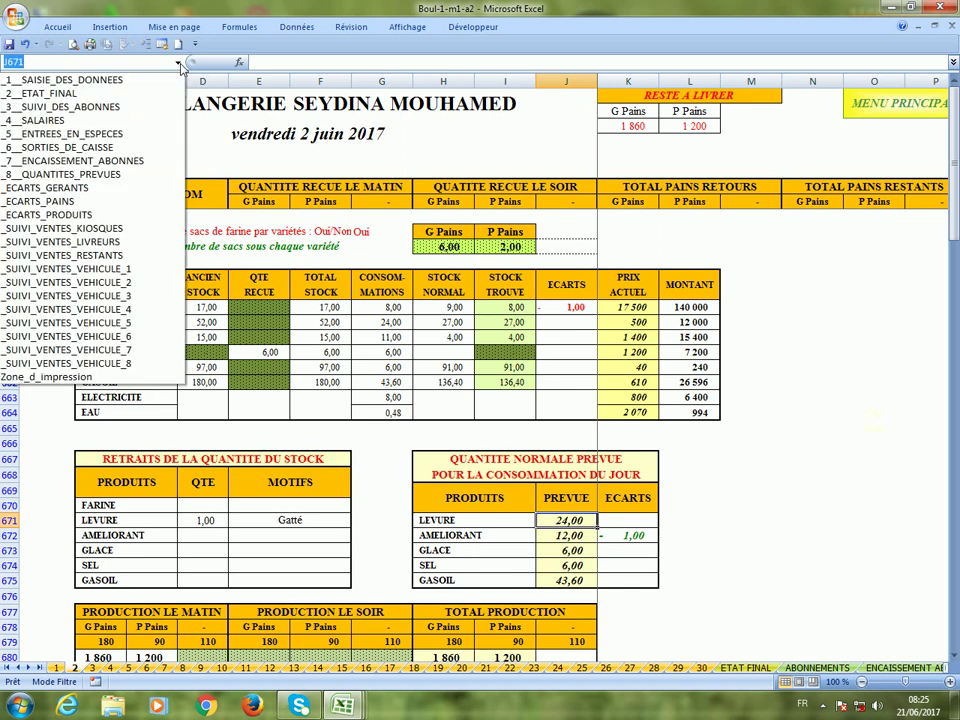
pyautogui.click(125, 175)
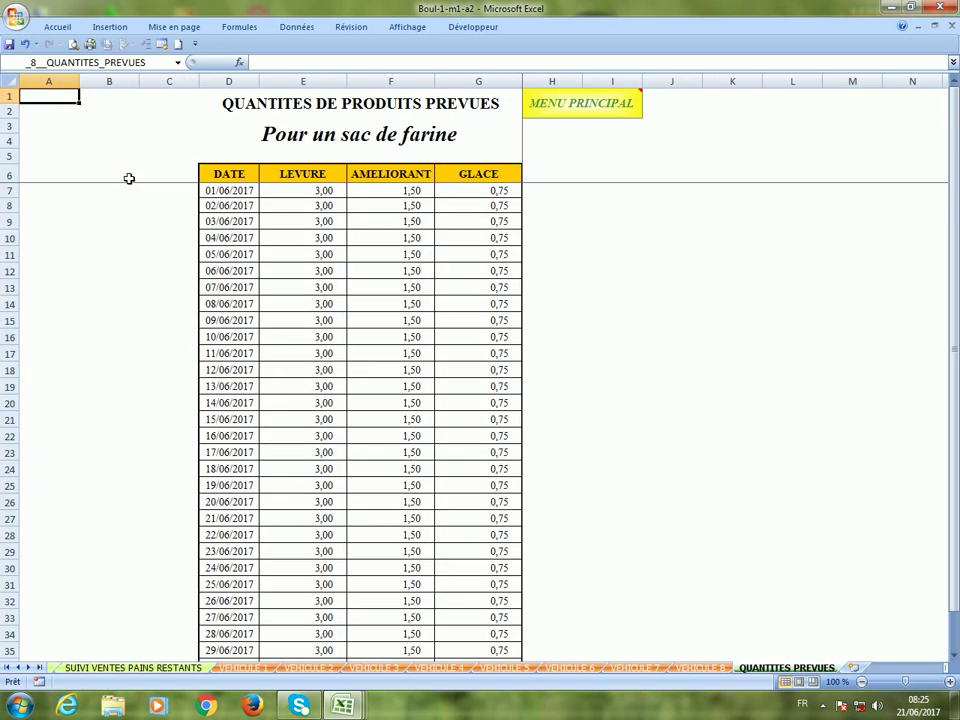
pyautogui.click(278, 212)
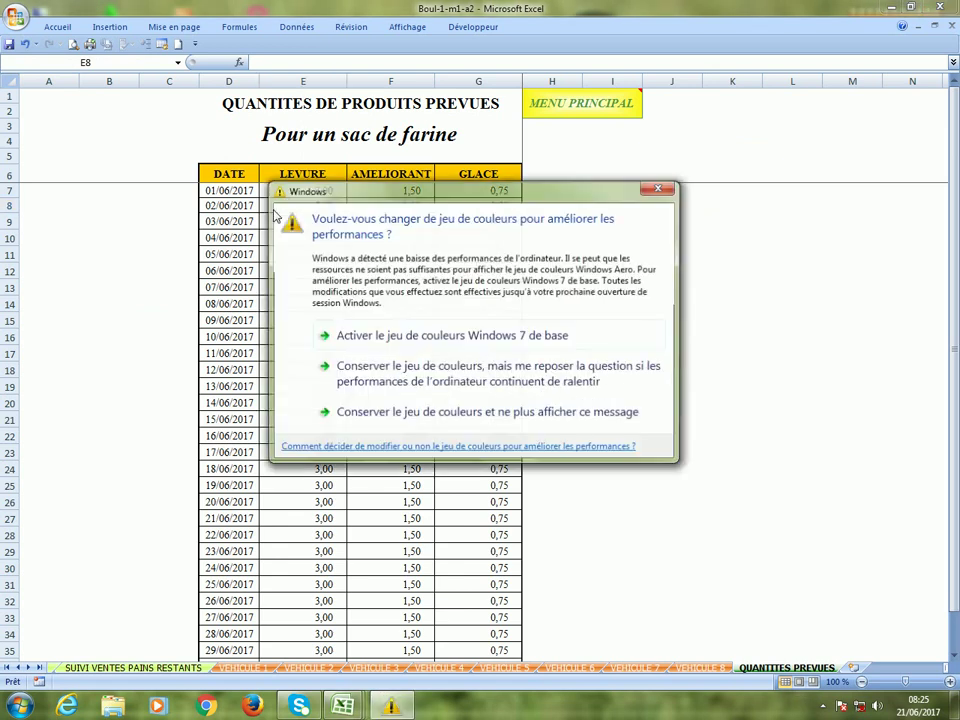
pyautogui.click(656, 190)
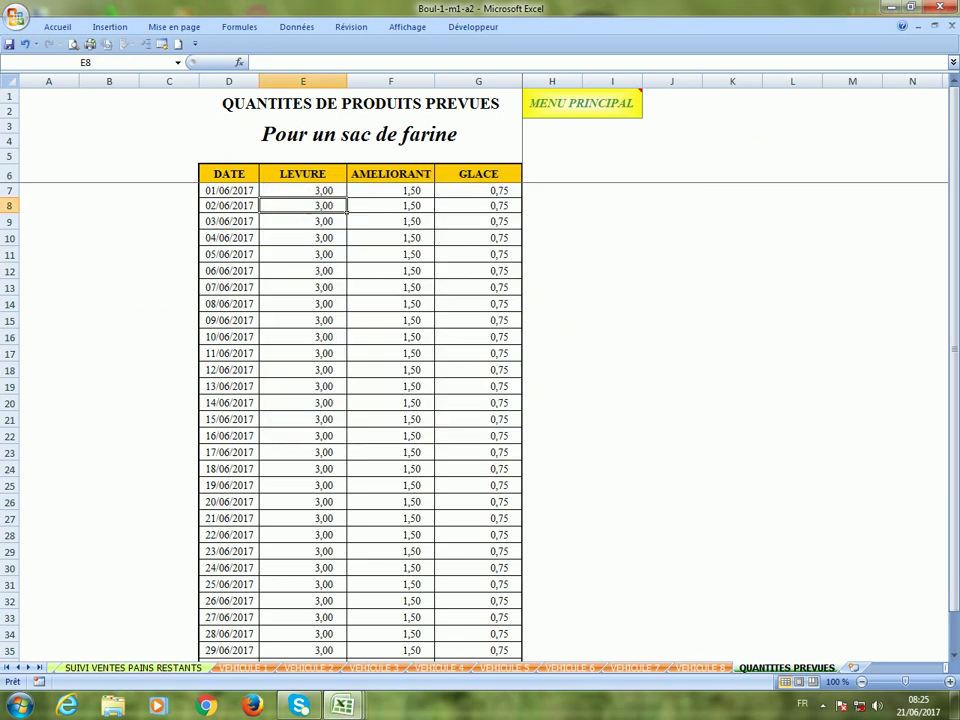
pyautogui.write('2,')
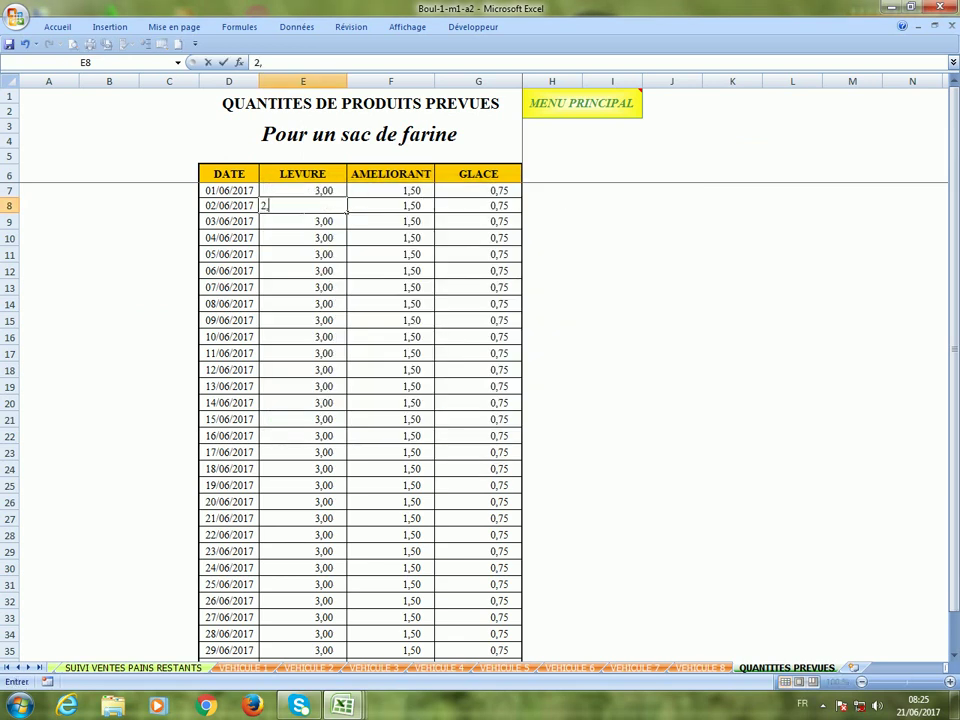
pyautogui.write('5')
pyautogui.hotkey('ctrl', 'Return')
pyautogui.press('Return')
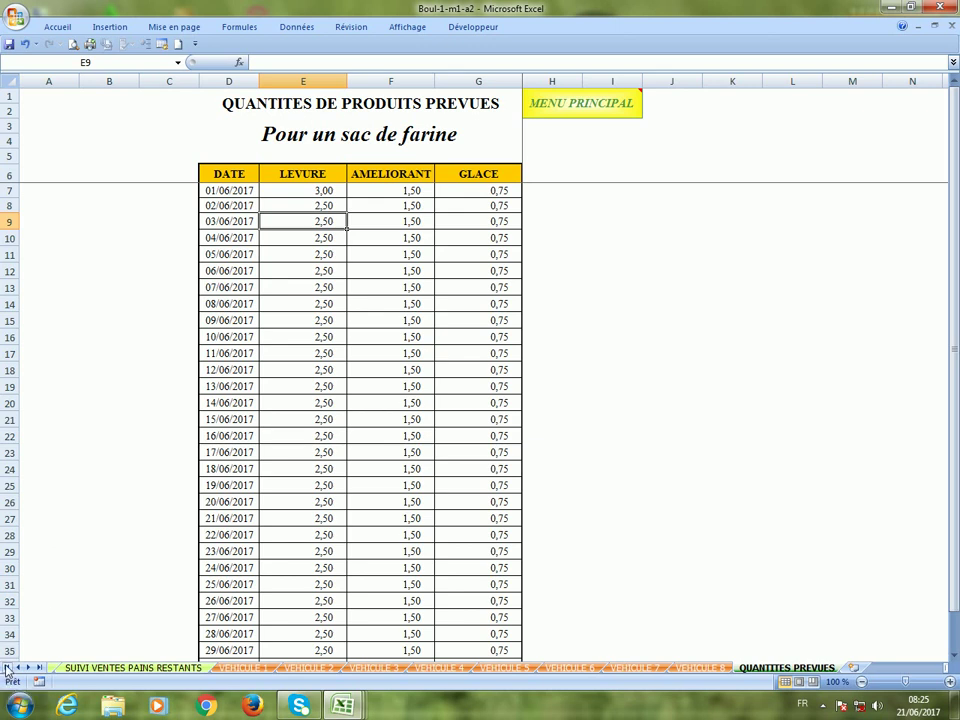
pyautogui.click(6, 668)
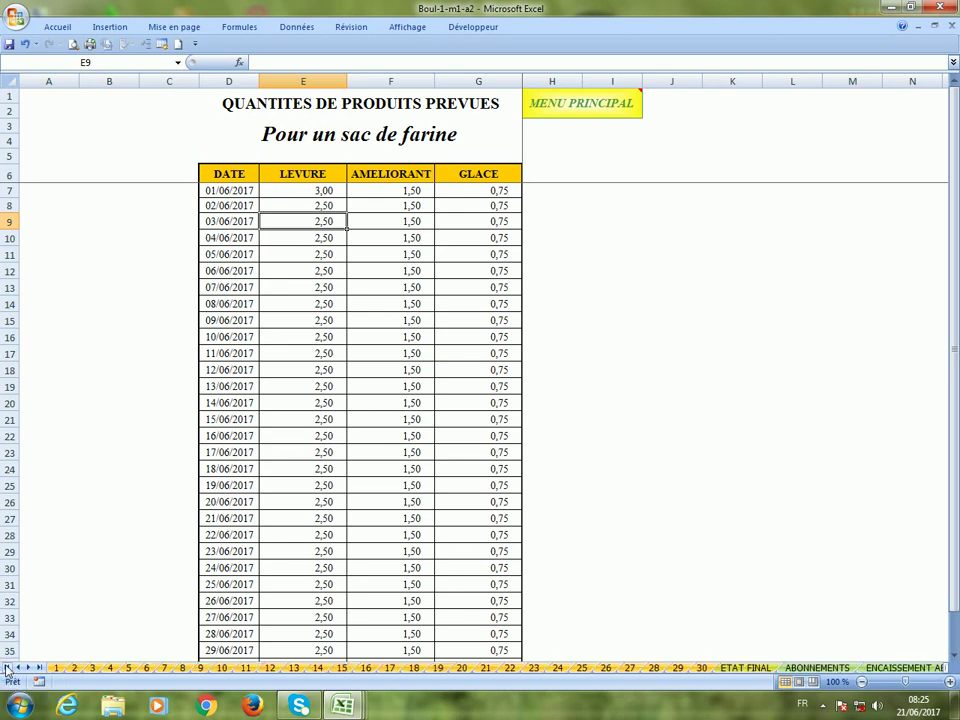
pyautogui.click(73, 668)
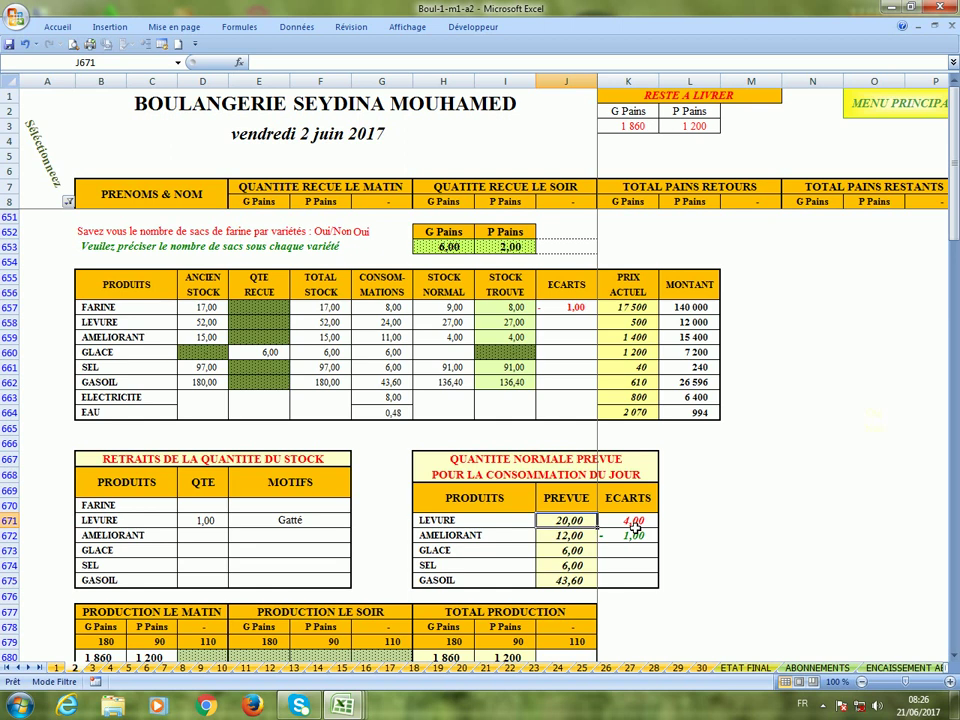
# Change LEVURE per flour sack in _8_QUANTITES_PREVUES E8 back to 3 and return to sheet 2.
pyautogui.click(178, 62)
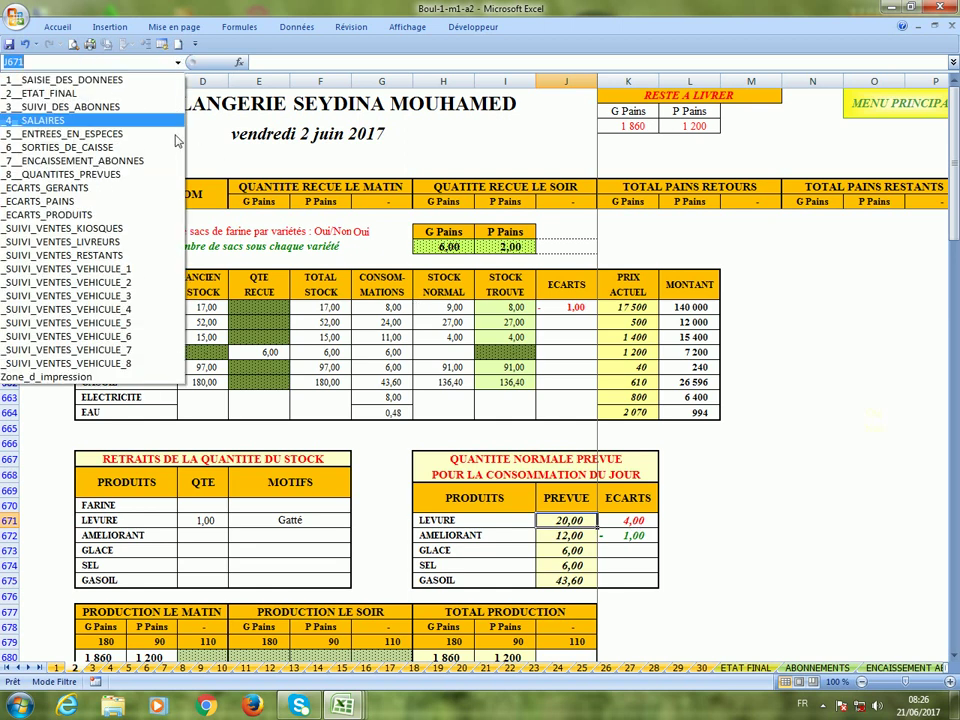
pyautogui.click(157, 177)
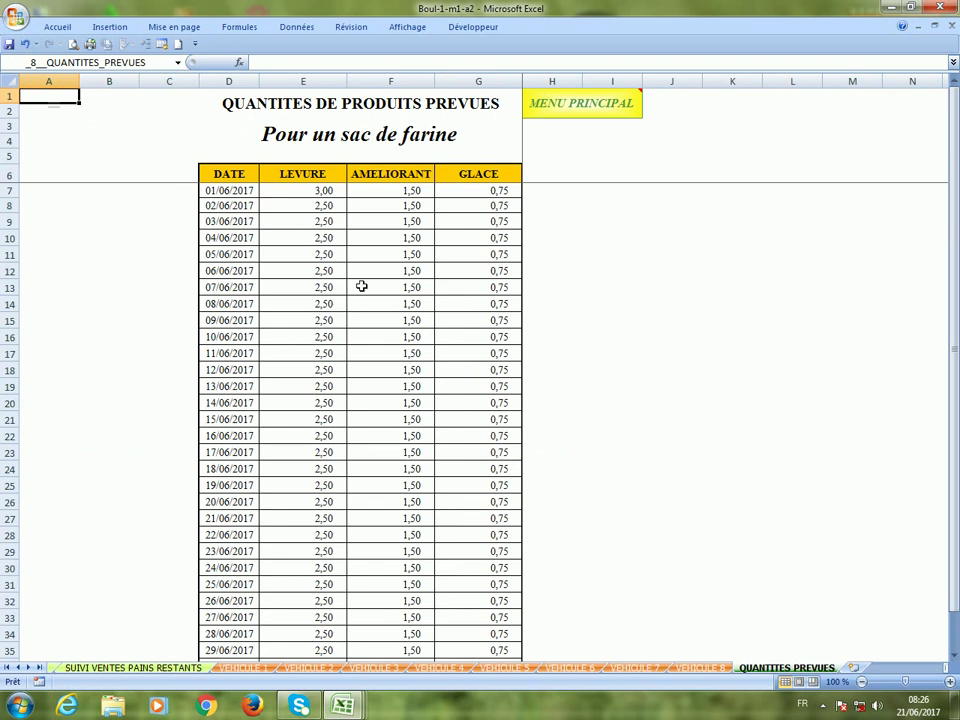
pyautogui.click(298, 211)
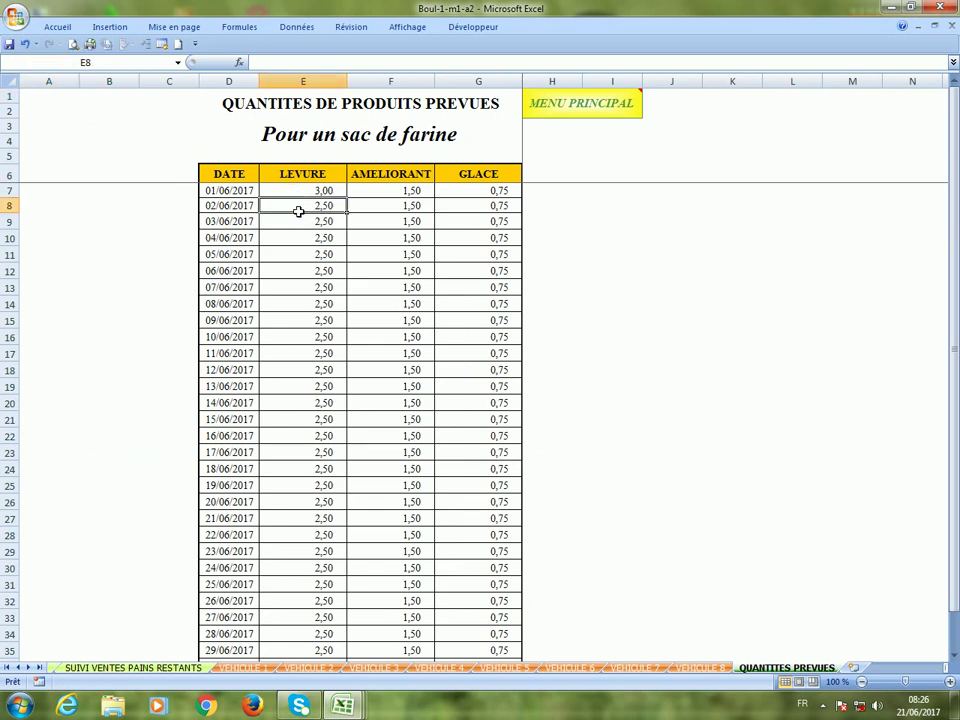
pyautogui.write('3')
pyautogui.press('Return')
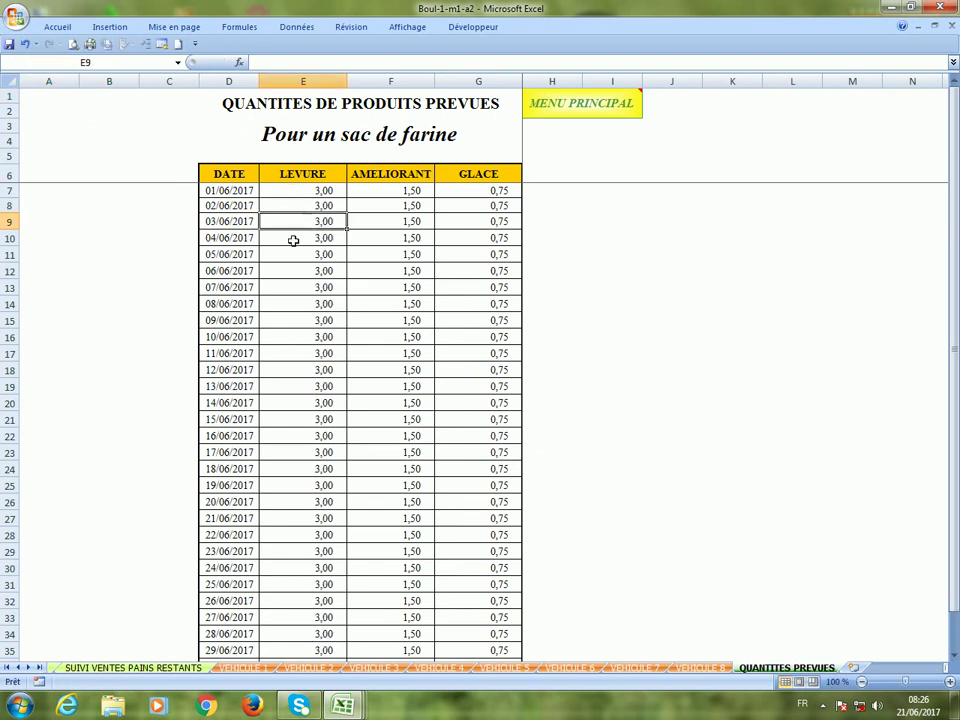
pyautogui.click(5, 667)
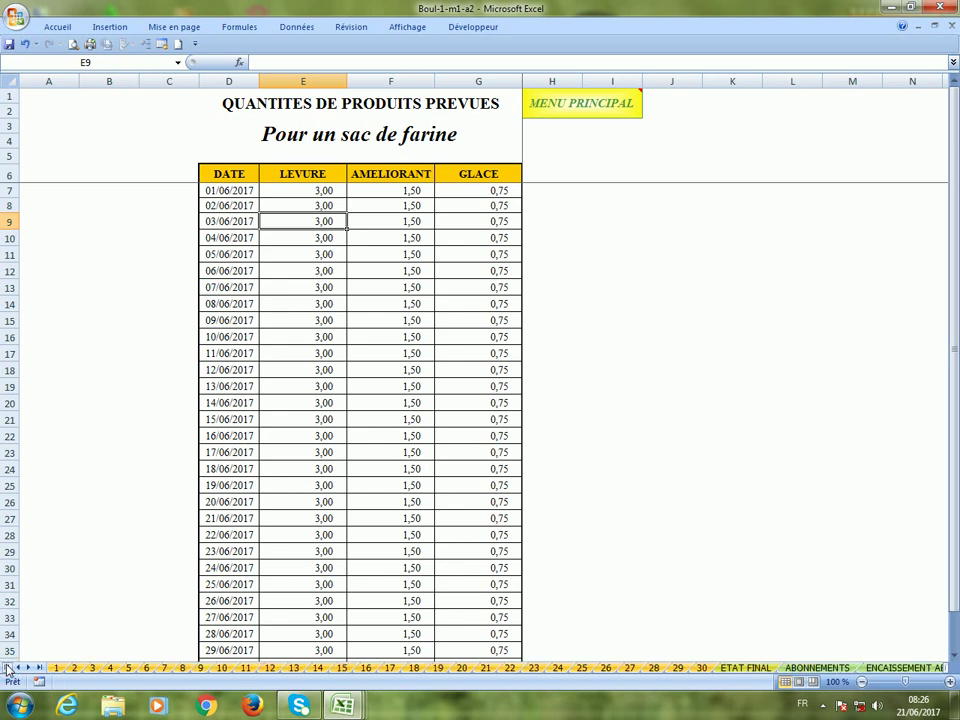
pyautogui.click(74, 668)
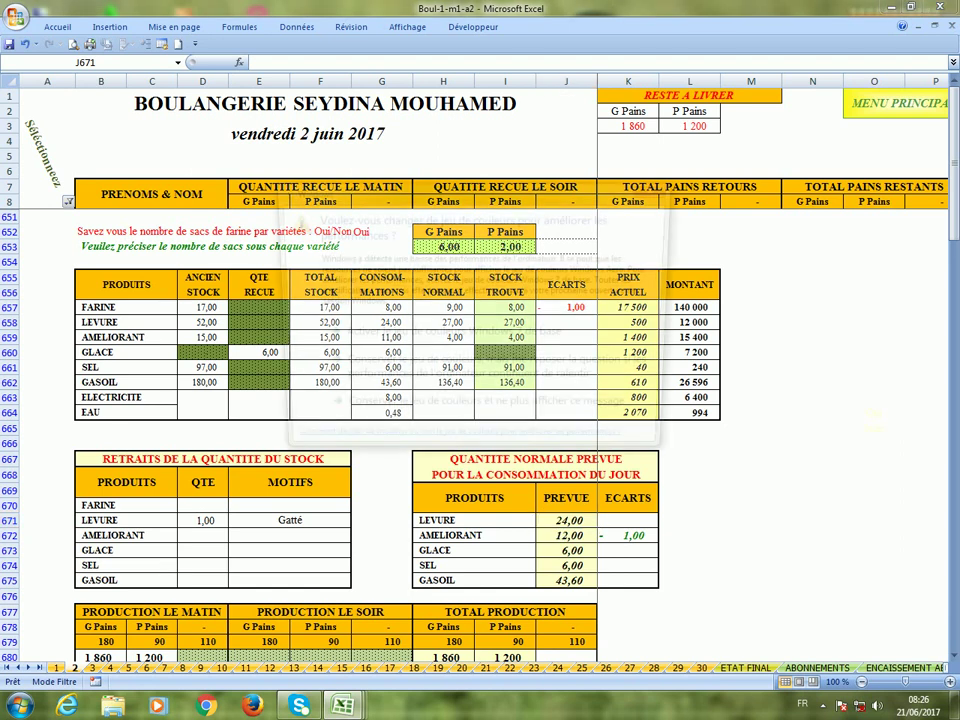
pyautogui.click(657, 189)
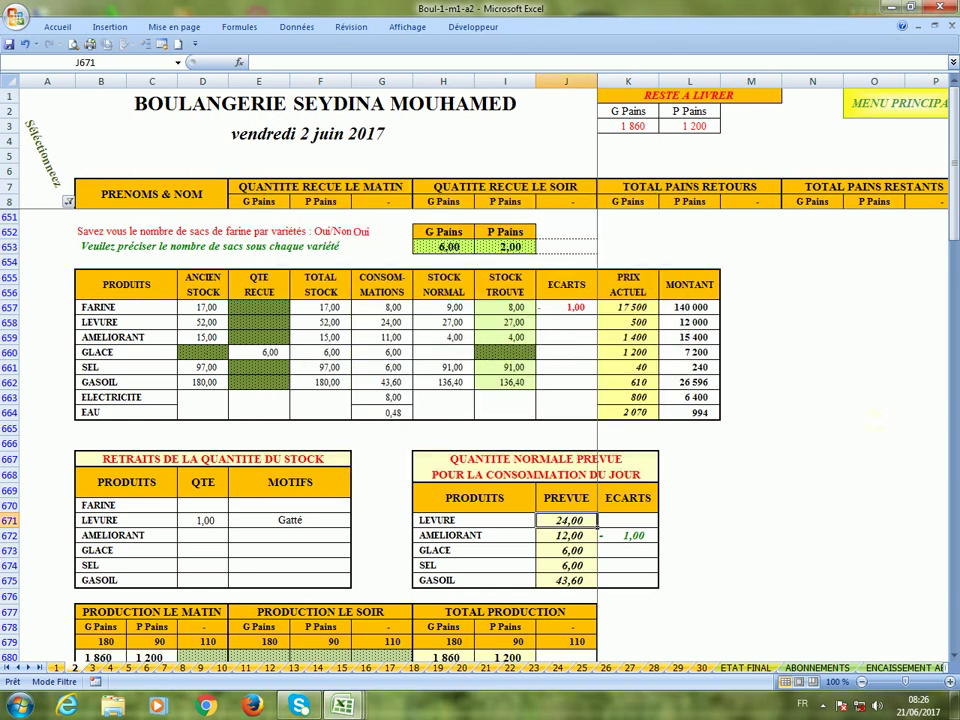
# Save the workbook and filter column A to only 2 - Livraison instead of 1 - Production.
pyautogui.click(8, 44)
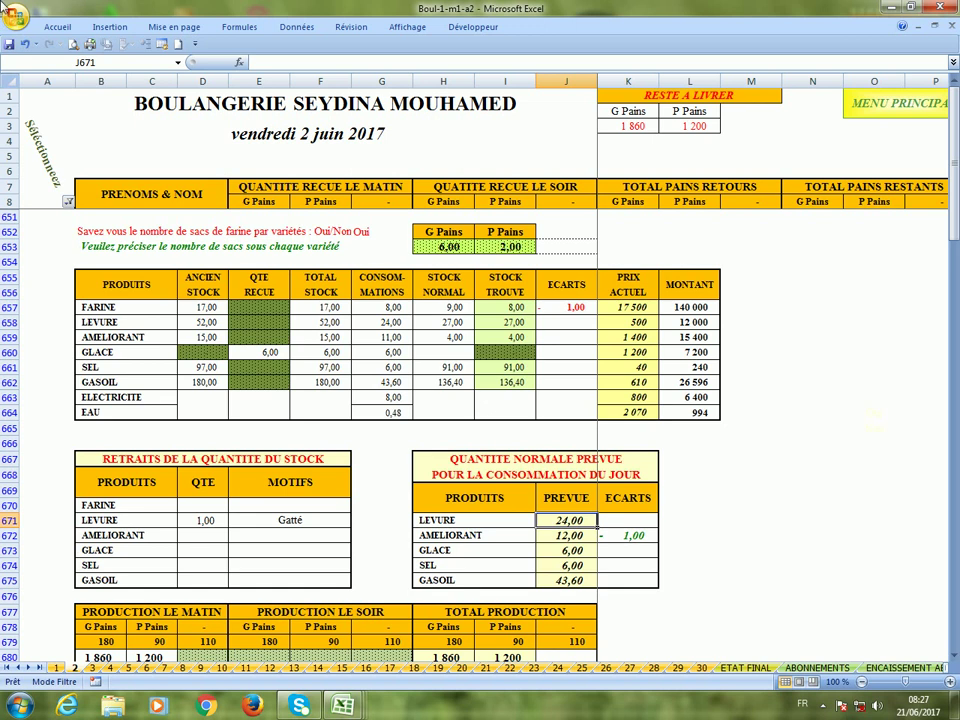
pyautogui.click(68, 202)
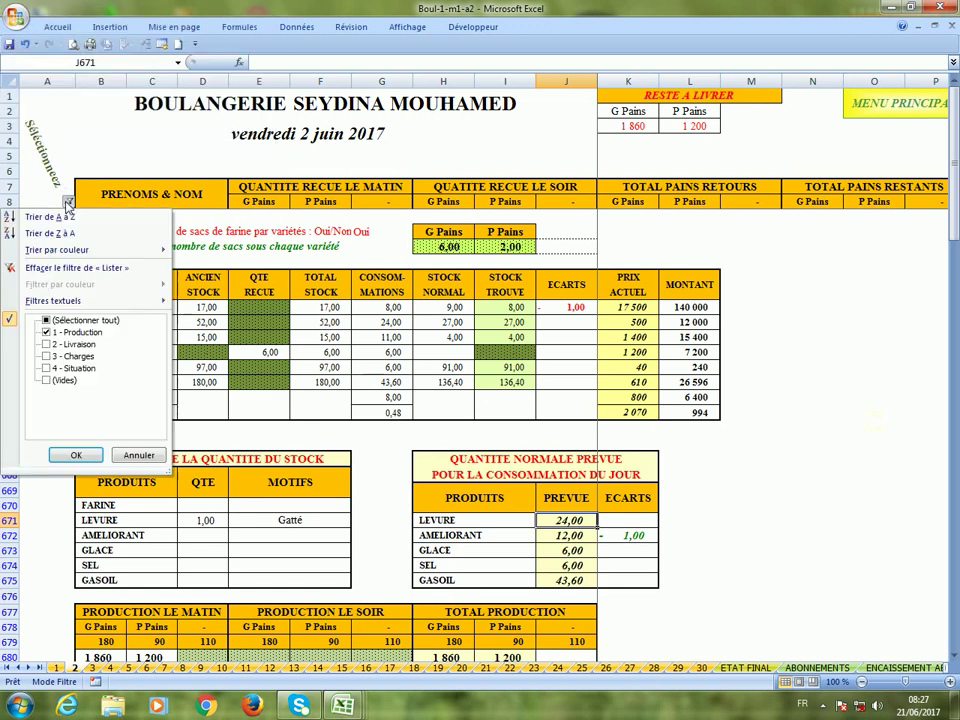
pyautogui.click(70, 343)
pyautogui.click(71, 333)
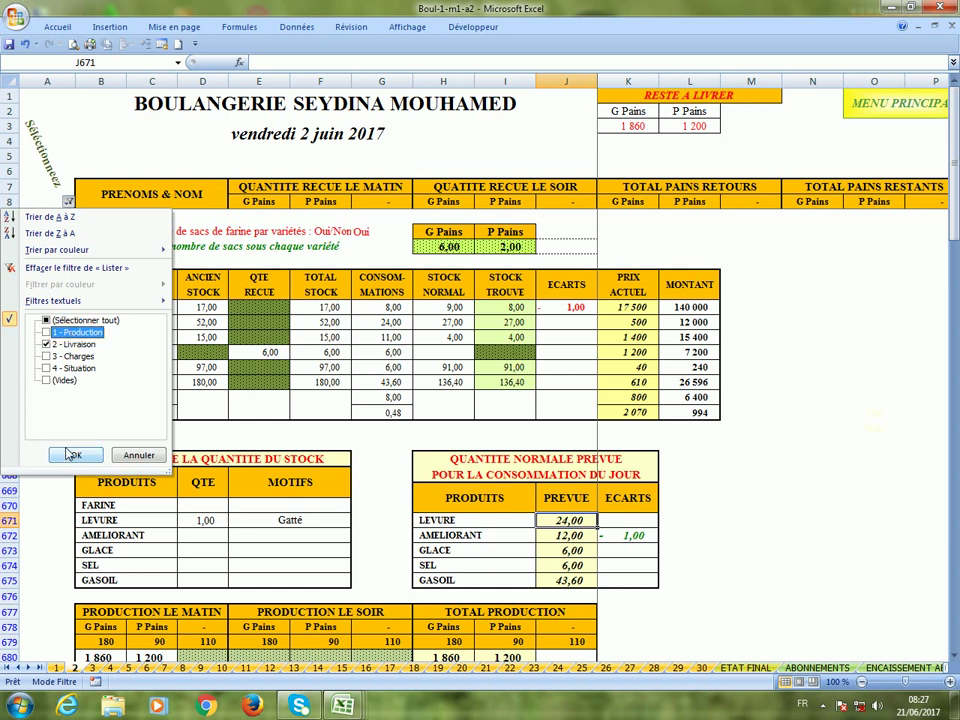
pyautogui.click(74, 455)
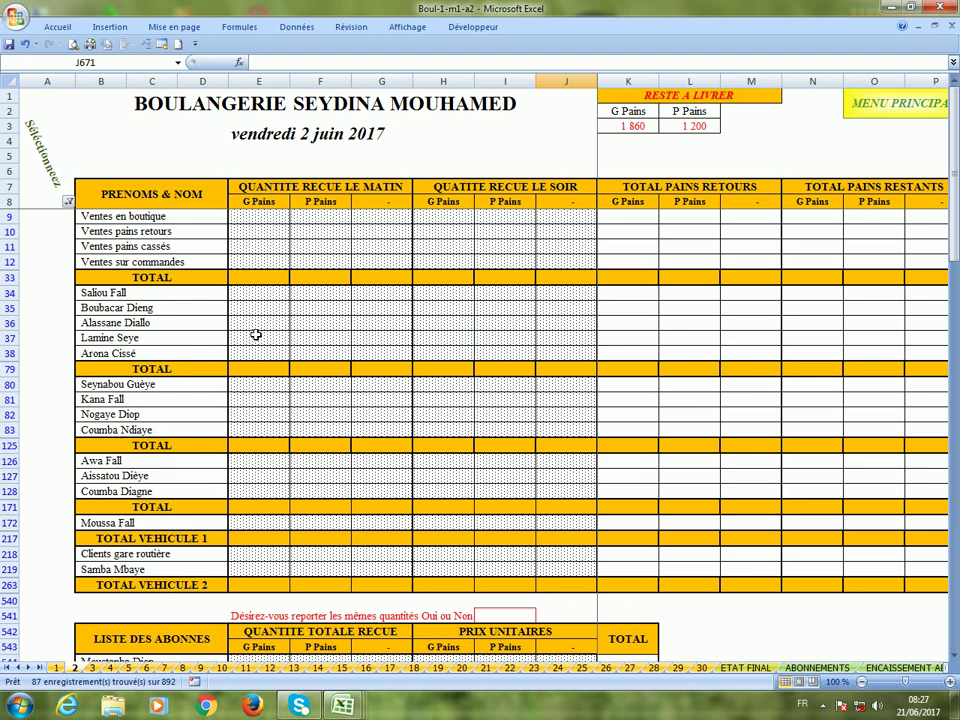
pyautogui.scroll(-1, 256, 335)
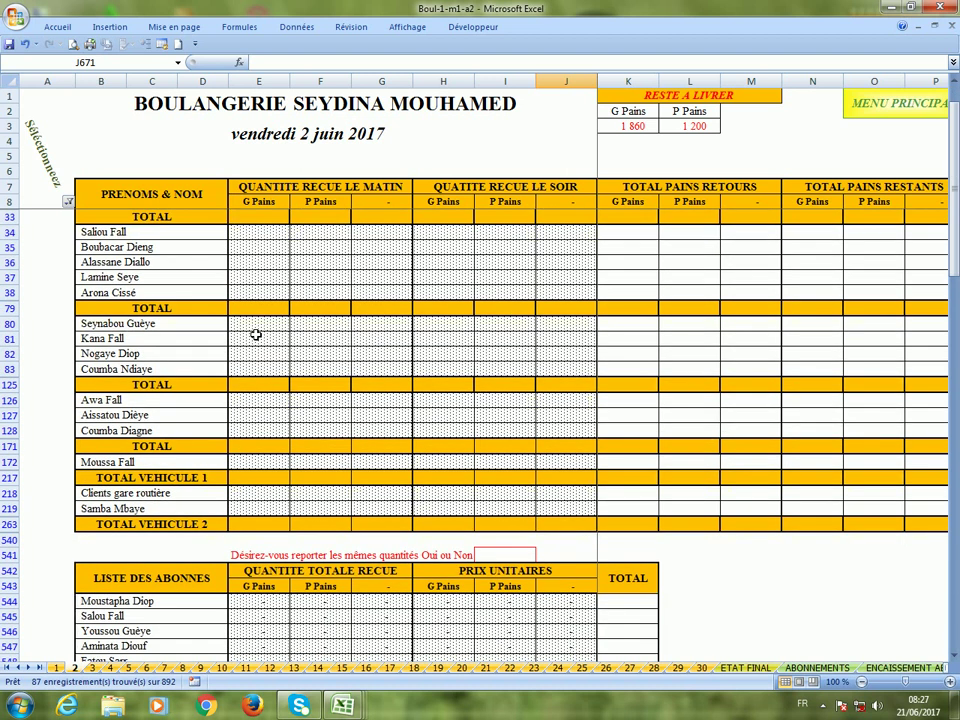
pyautogui.scroll(-1, 256, 335)
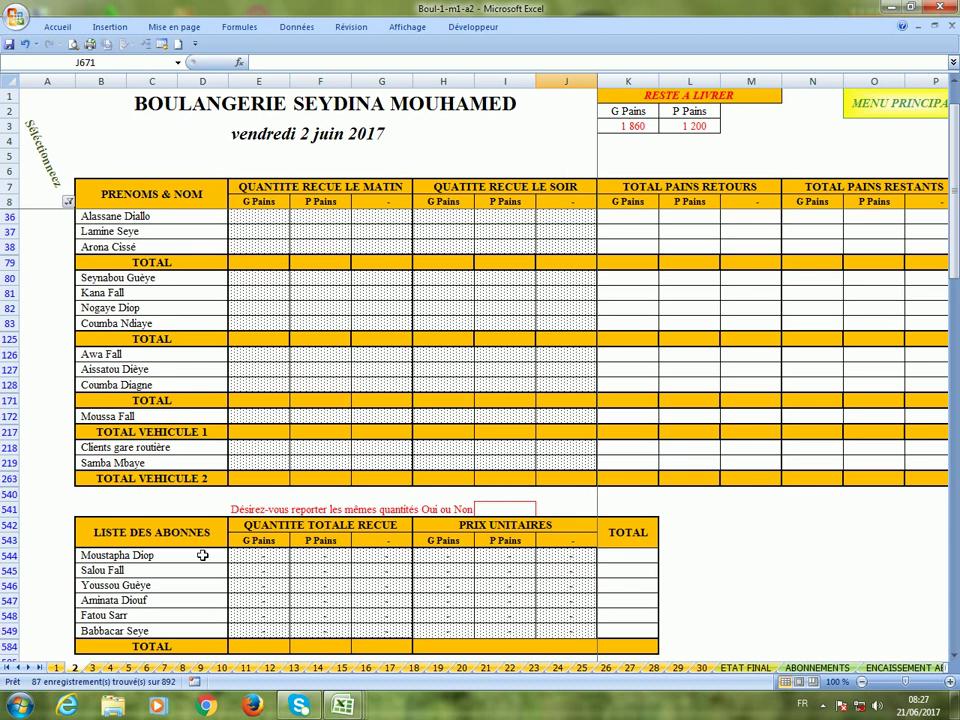
pyautogui.scroll(2, 202, 555)
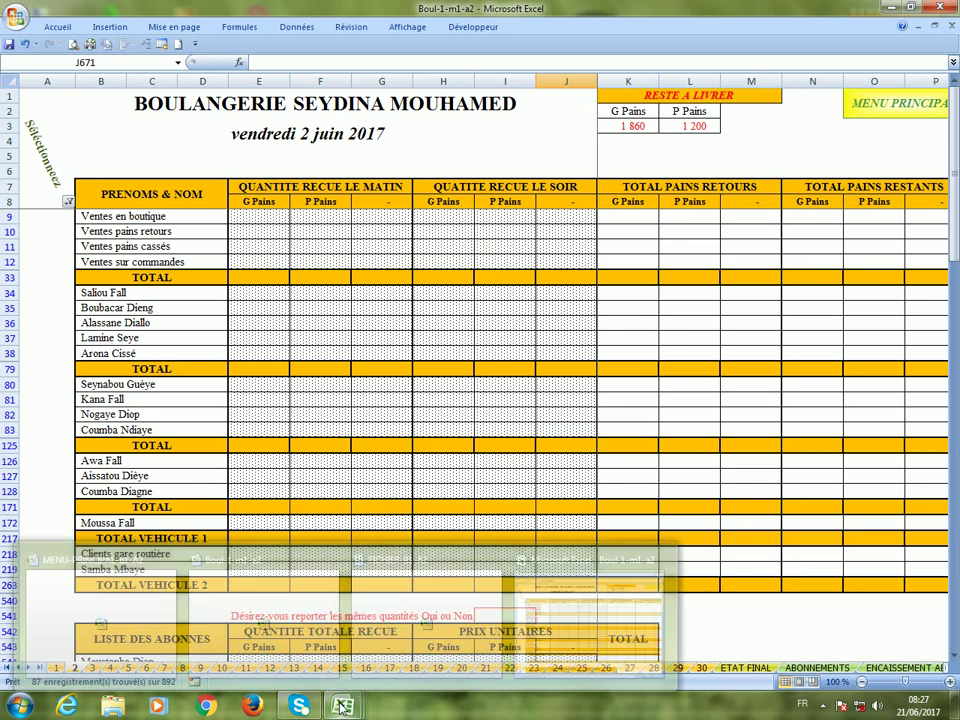
# In FICHIER-B1-A2, add a new delivery person's name in B14 of the delivery people list.
pyautogui.moveTo(342, 706)
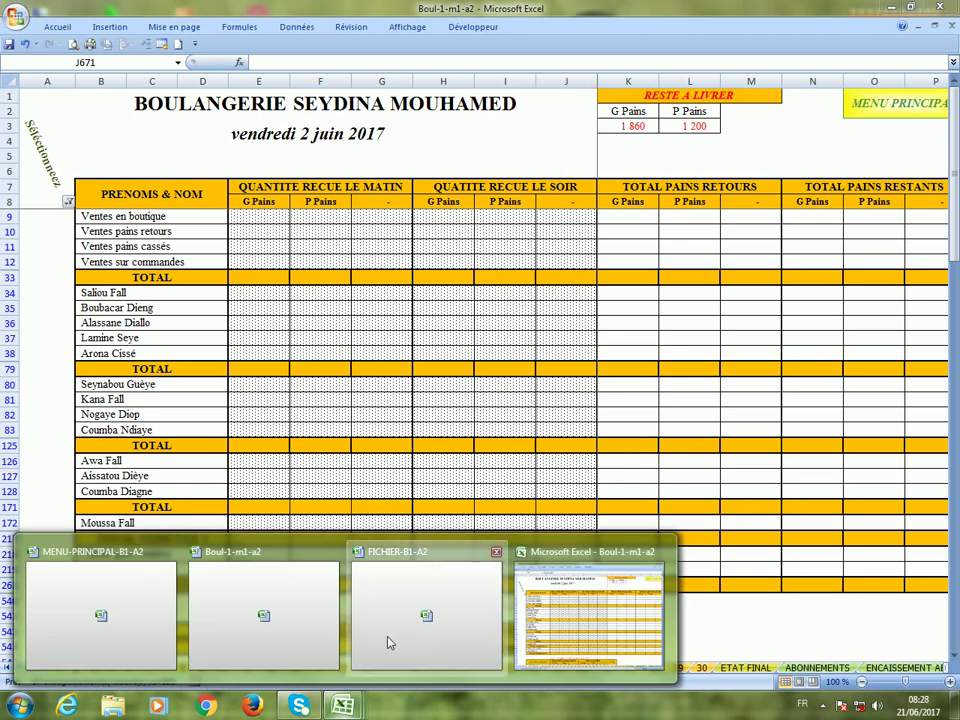
pyautogui.click(391, 642)
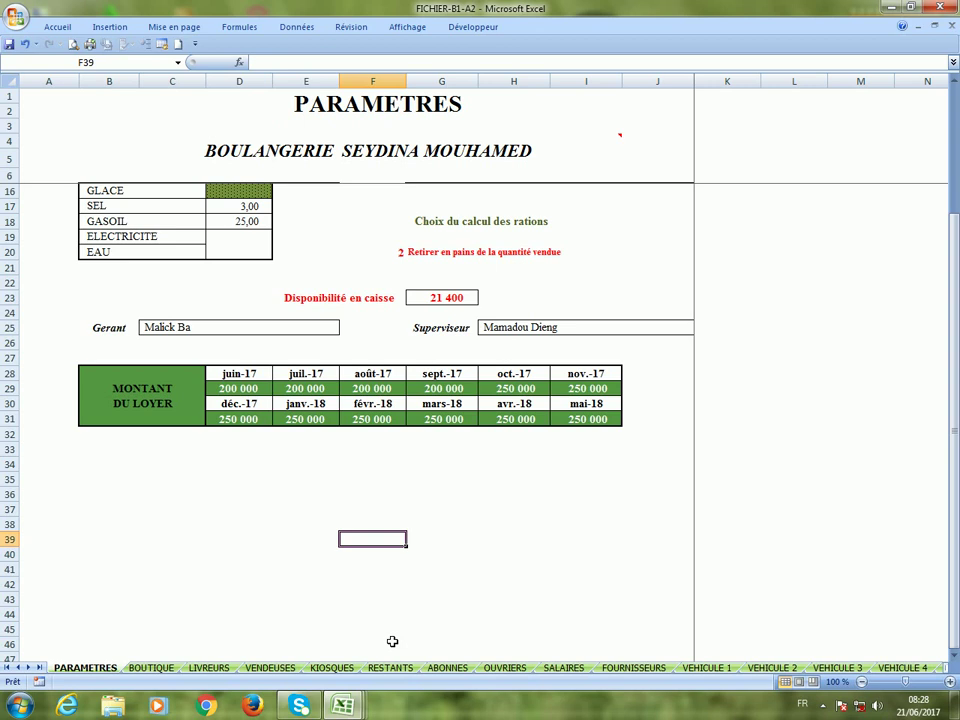
pyautogui.click(209, 667)
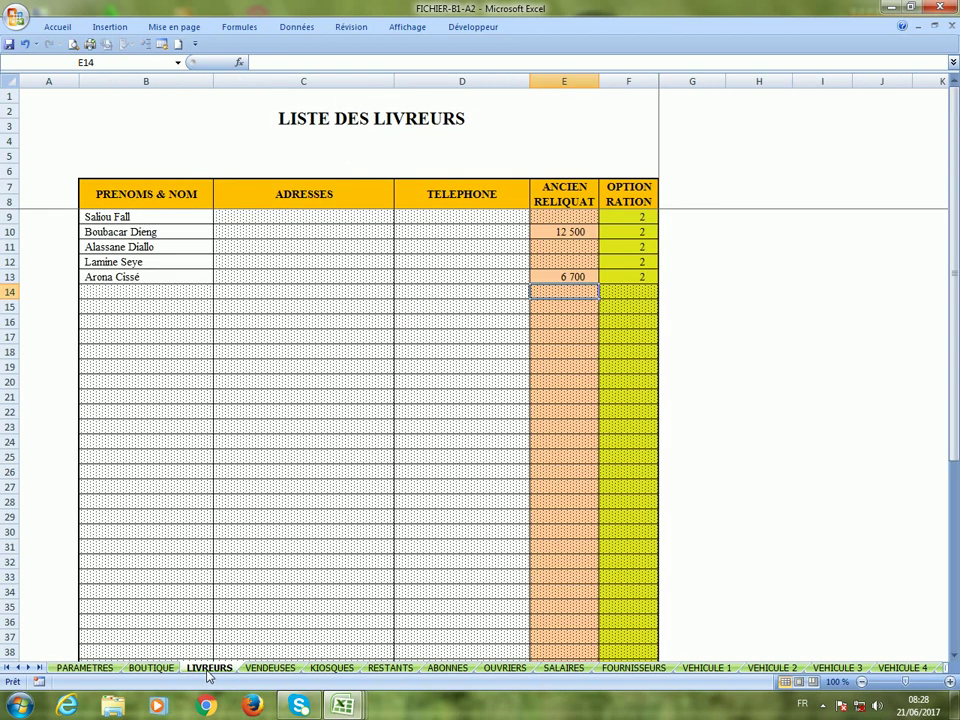
pyautogui.click(146, 298)
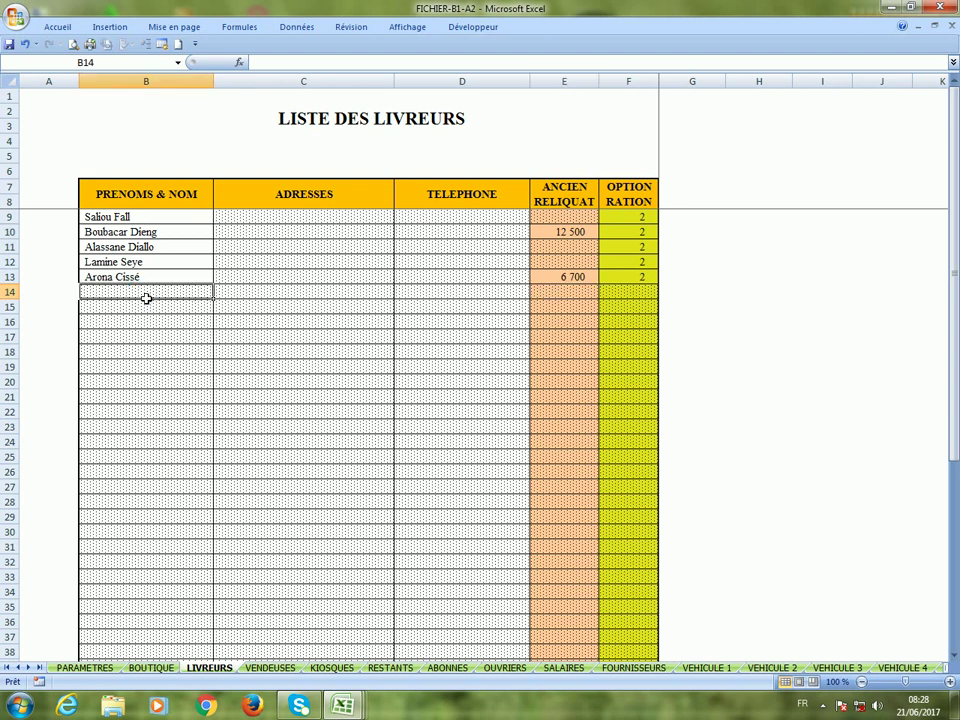
pyautogui.press('Return')
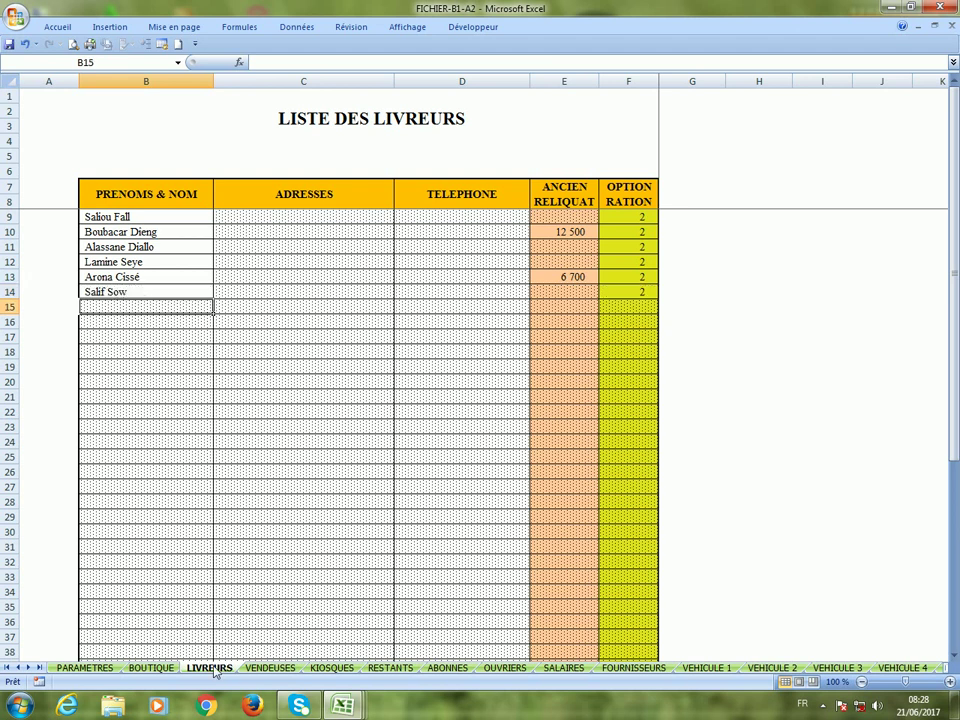
pyautogui.click(131, 292)
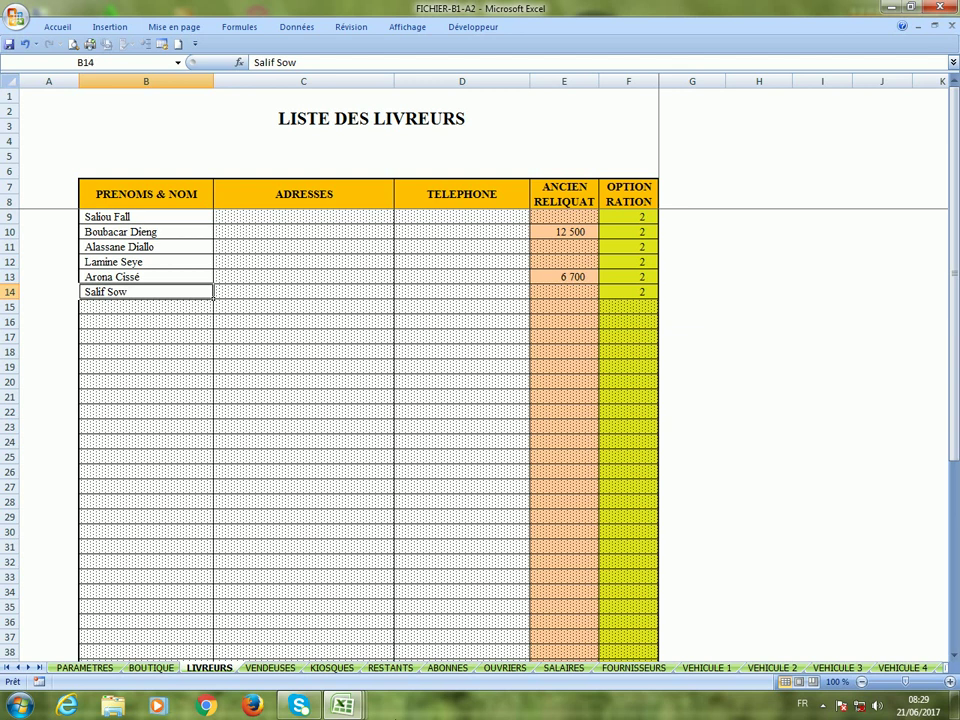
# Review the last ABONNES subscriber entry in B15 and save the workbook.
pyautogui.click(447, 668)
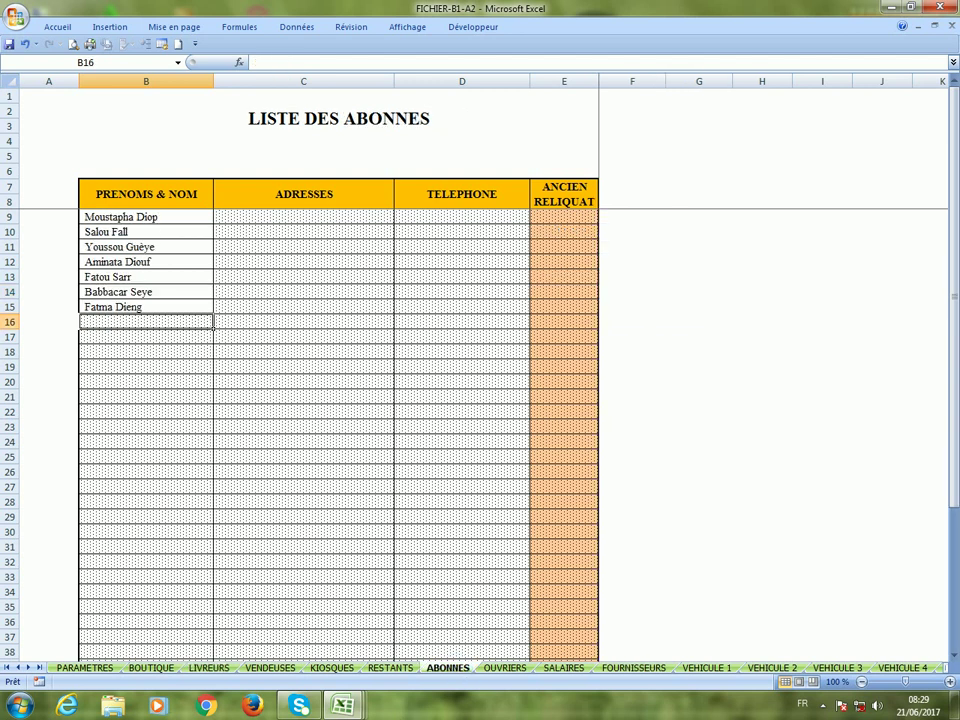
pyautogui.click(149, 313)
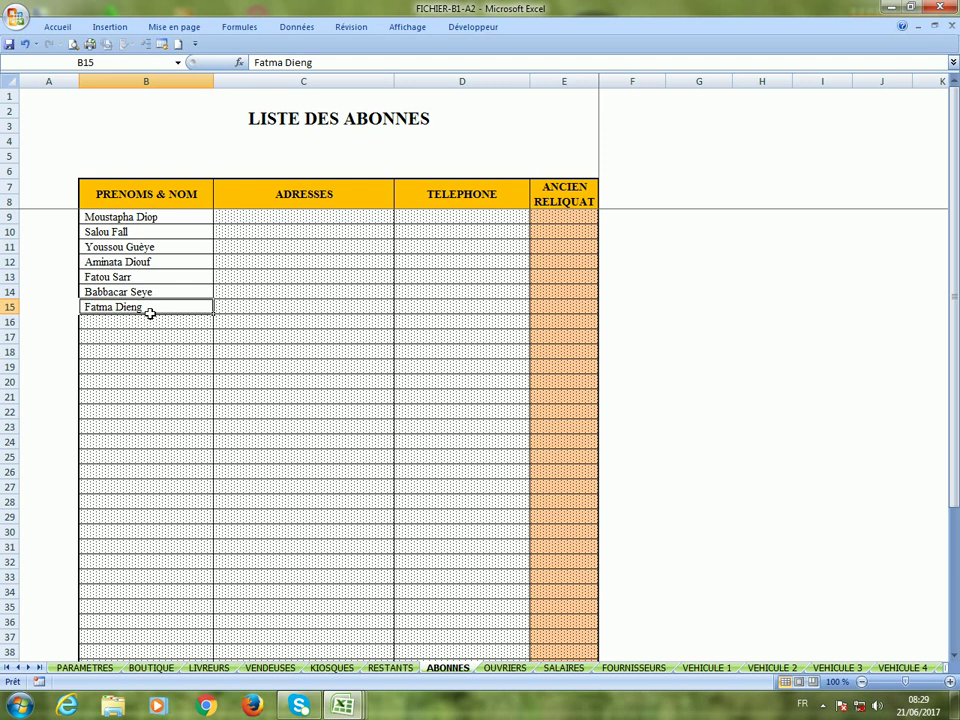
pyautogui.click(8, 44)
pyautogui.click(345, 708)
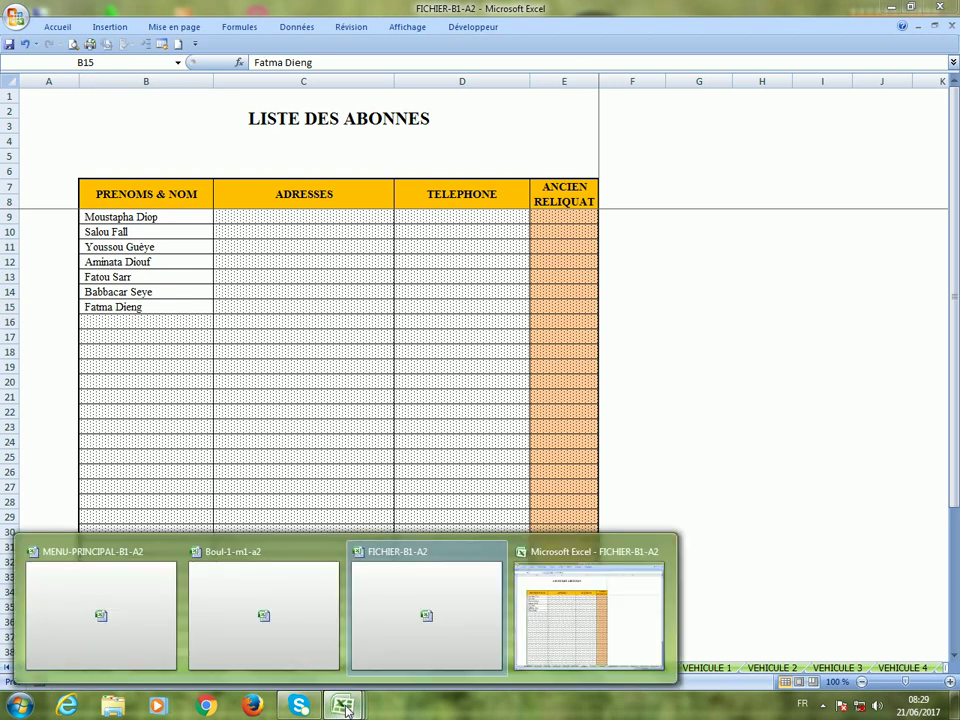
# In Boul-1-m1-a2, inspect the deliverer list at B38 and subscriber list at B549.
pyautogui.click(293, 607)
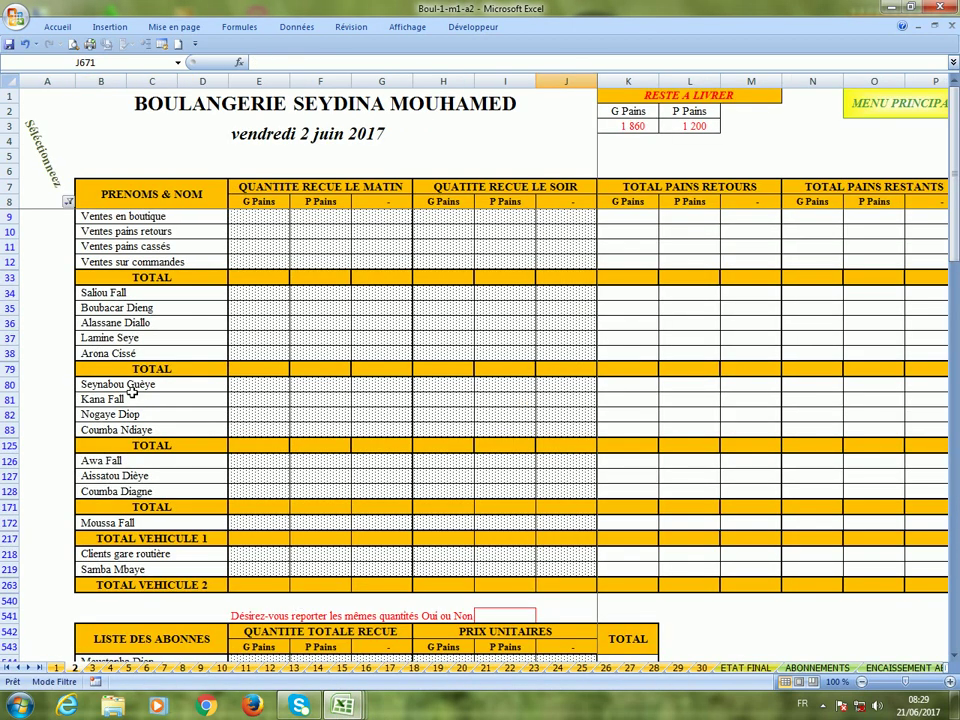
pyautogui.click(154, 355)
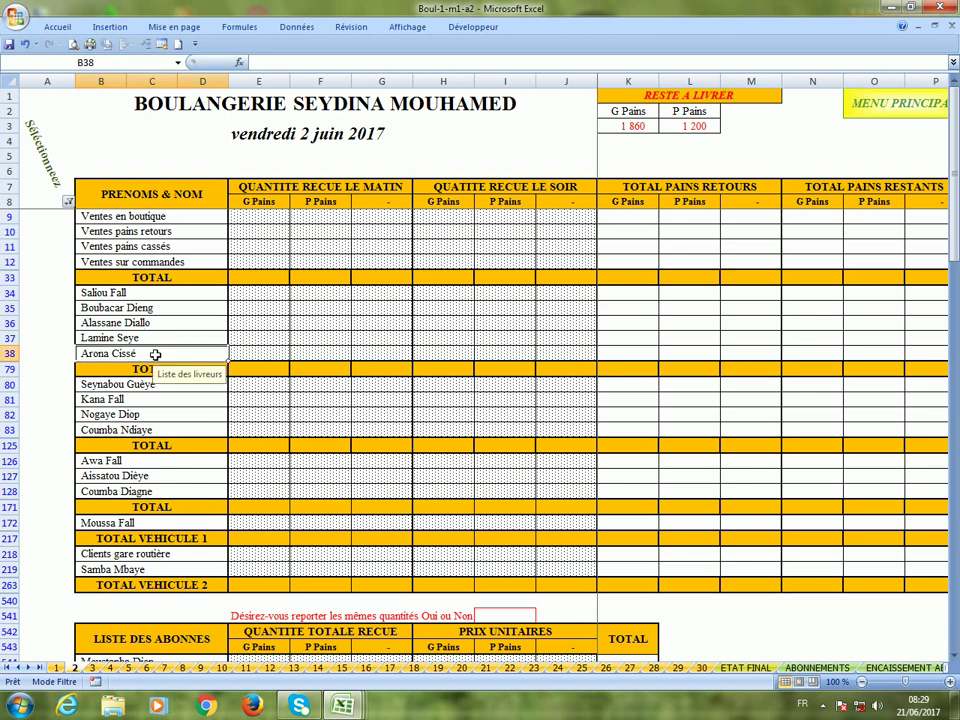
pyautogui.scroll(-2, 241, 570)
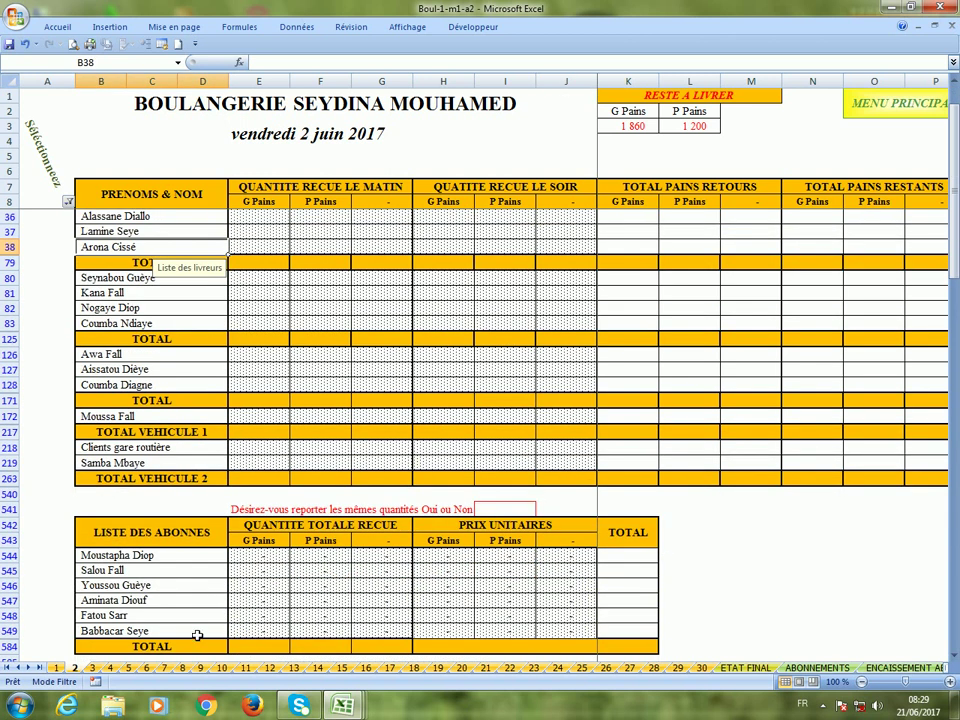
pyautogui.scroll(2, 198, 635)
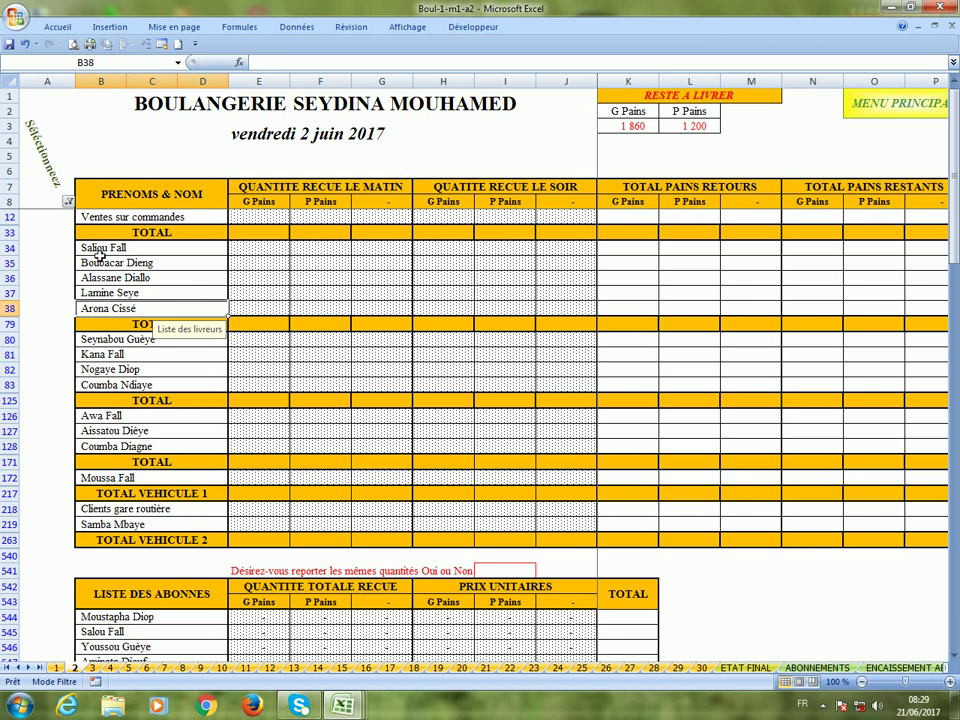
pyautogui.click(68, 203)
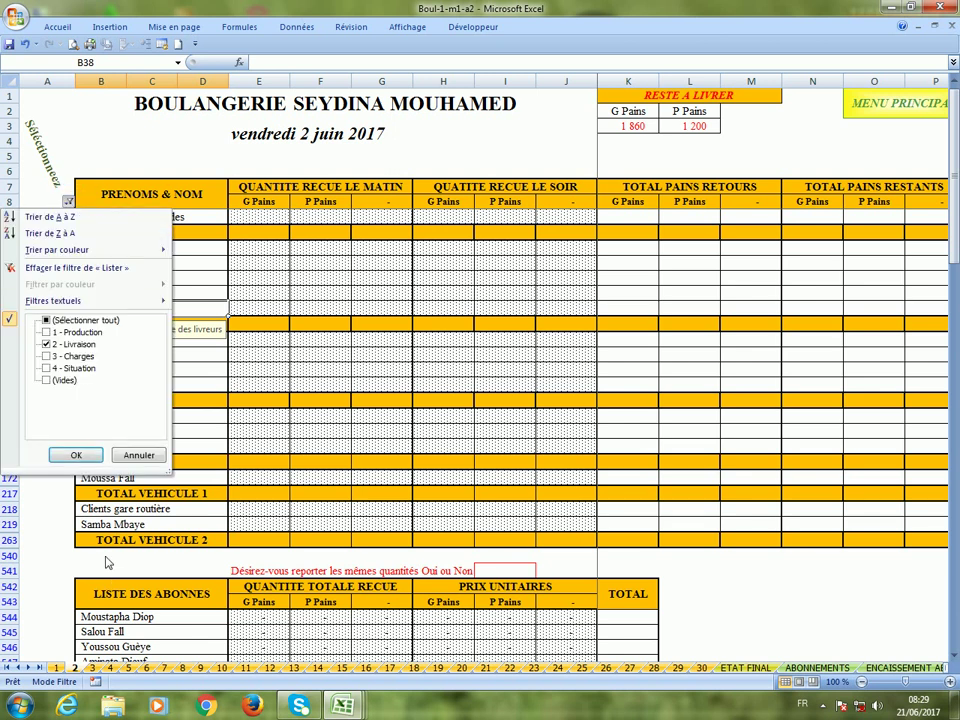
pyautogui.click(77, 456)
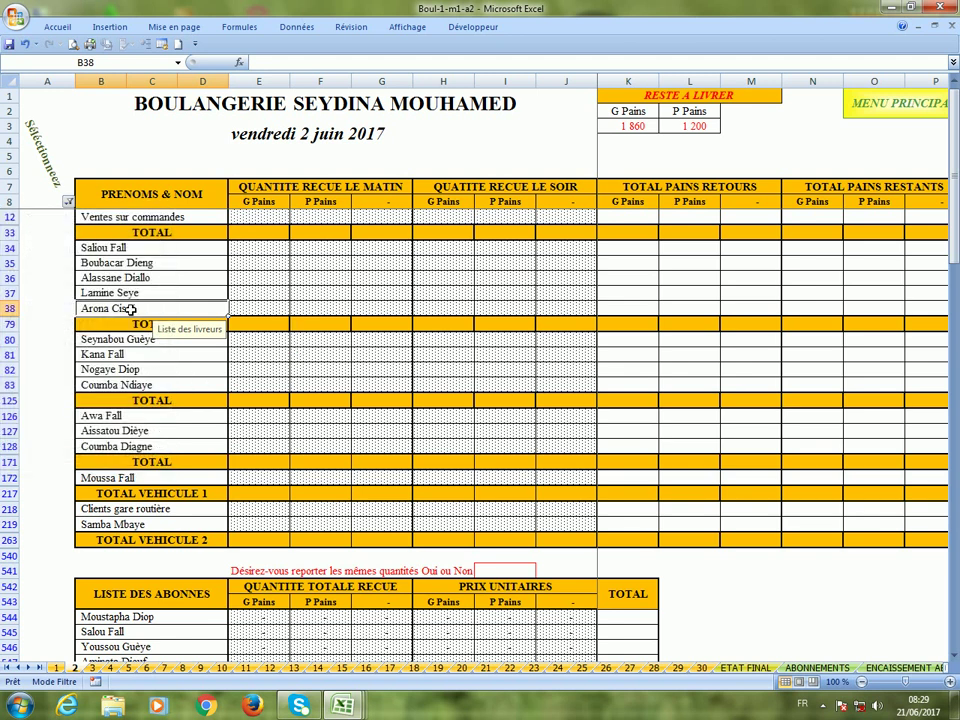
pyautogui.scroll(-2, 160, 598)
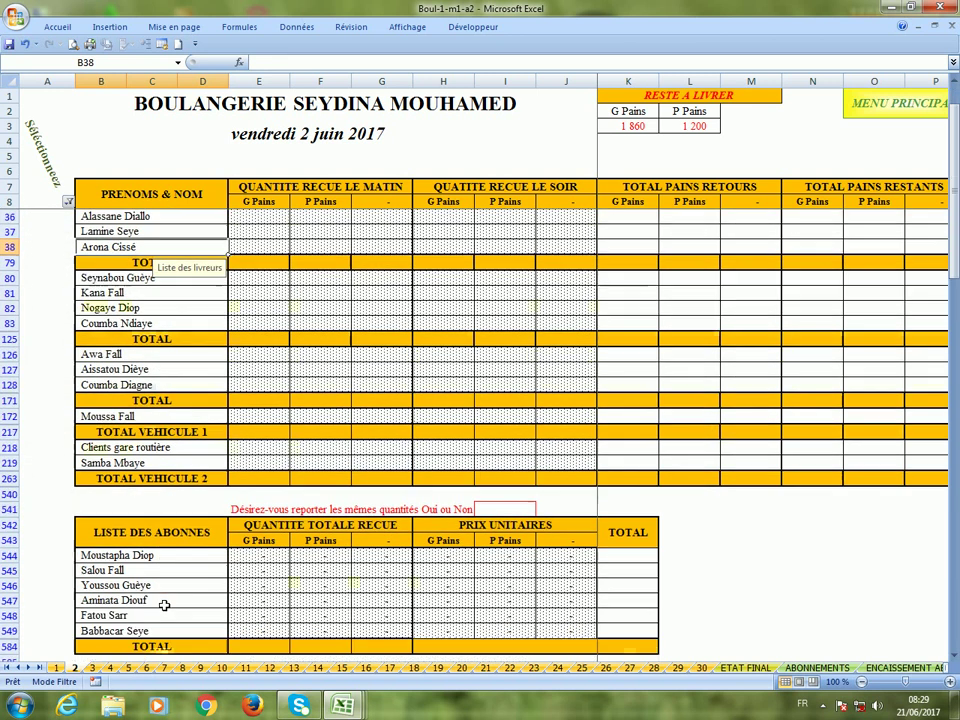
pyautogui.click(153, 590)
pyautogui.scroll(3, 154, 594)
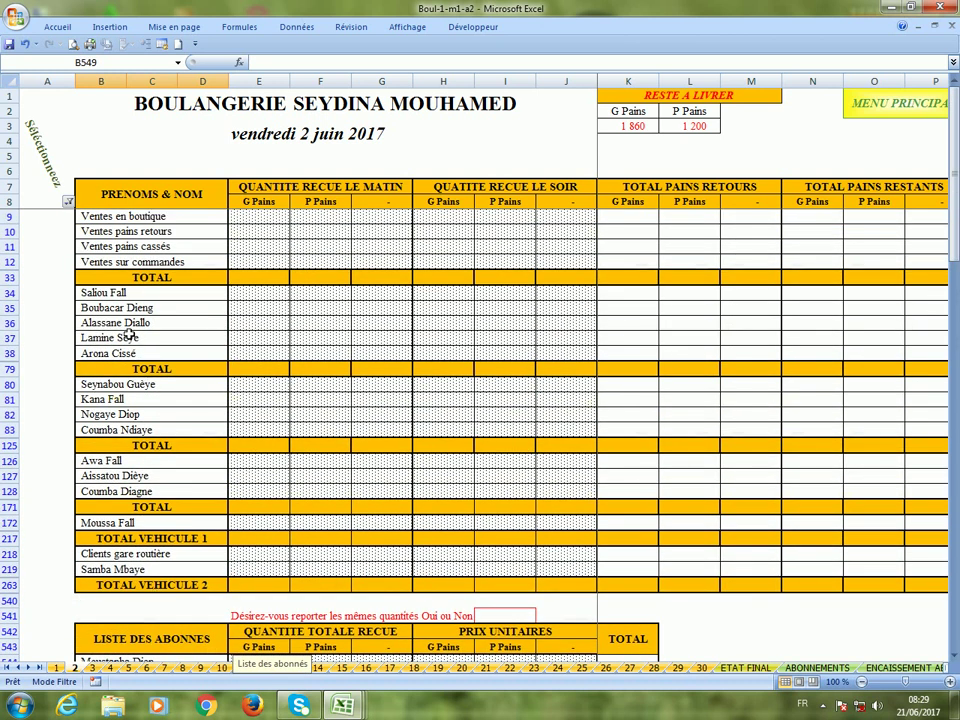
pyautogui.click(127, 353)
# Reapply the 2 - Livraison filter to reveal the new deliverer in row 39 and subscriber in row 550.
pyautogui.click(67, 204)
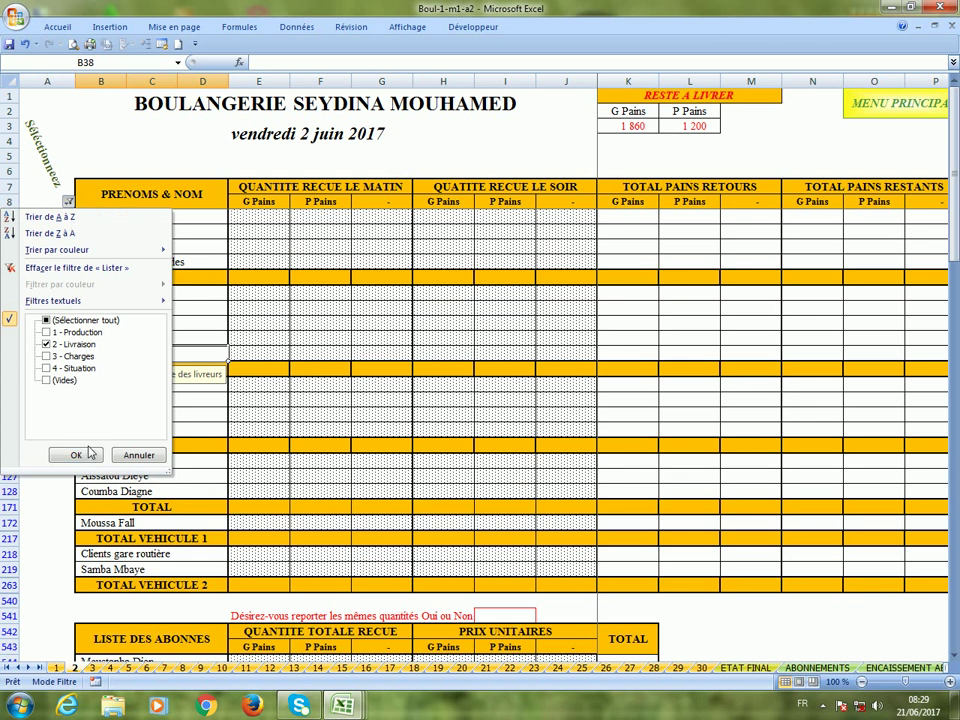
pyautogui.click(76, 454)
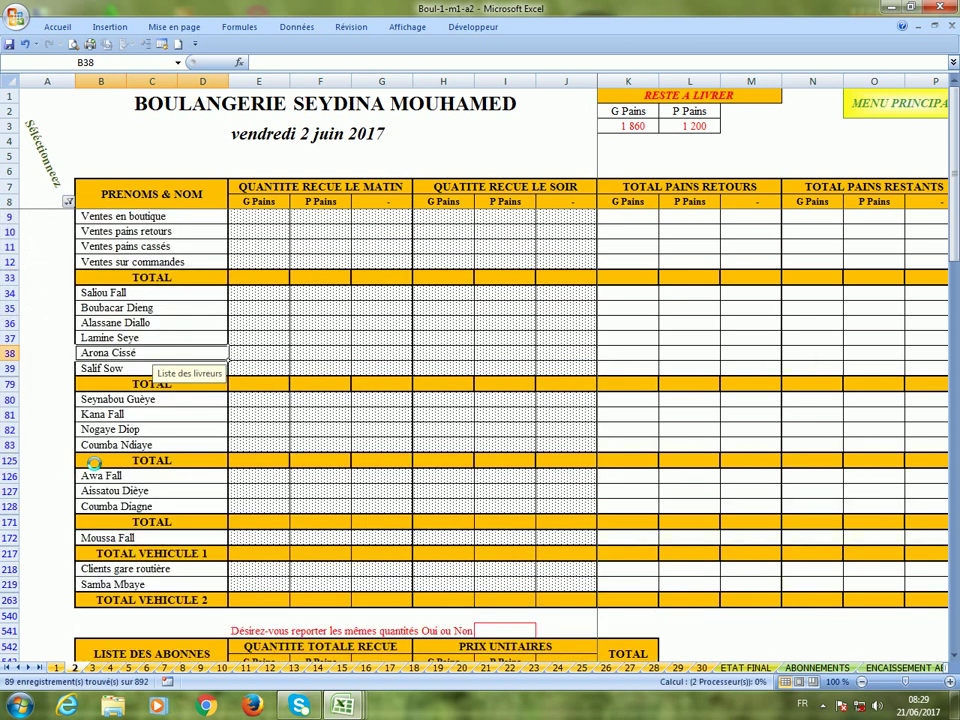
pyautogui.click(134, 370)
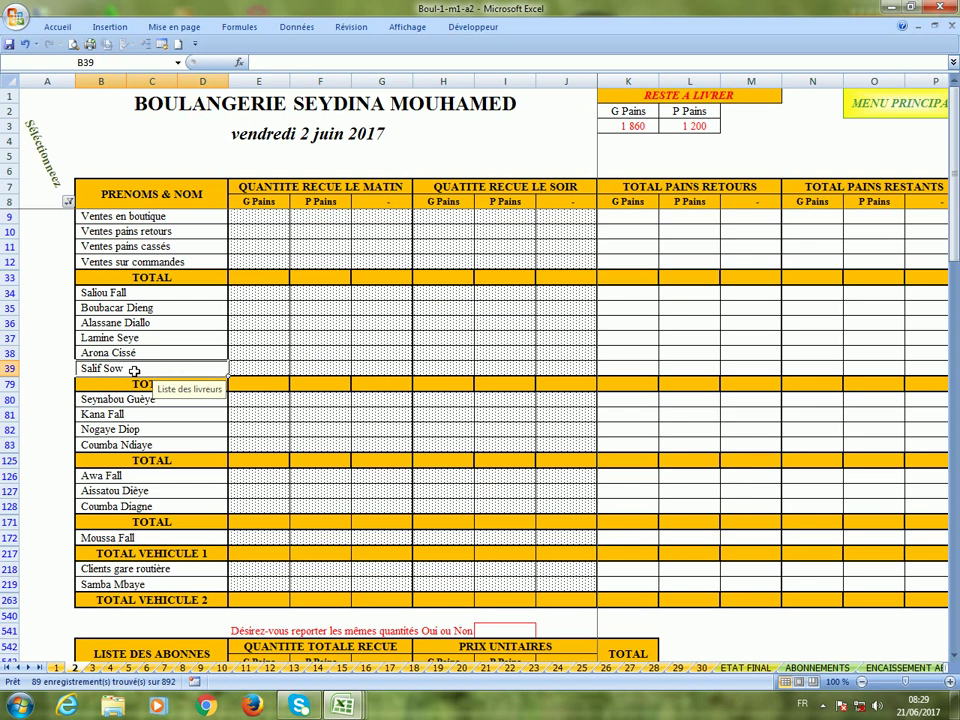
pyautogui.scroll(-5, 134, 372)
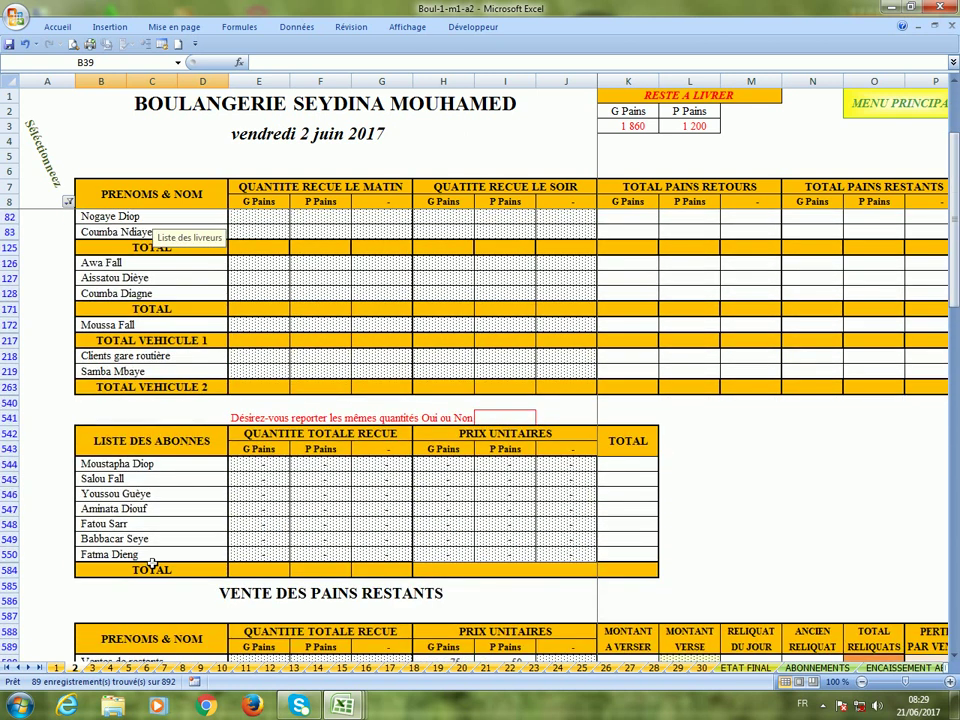
pyautogui.click(152, 560)
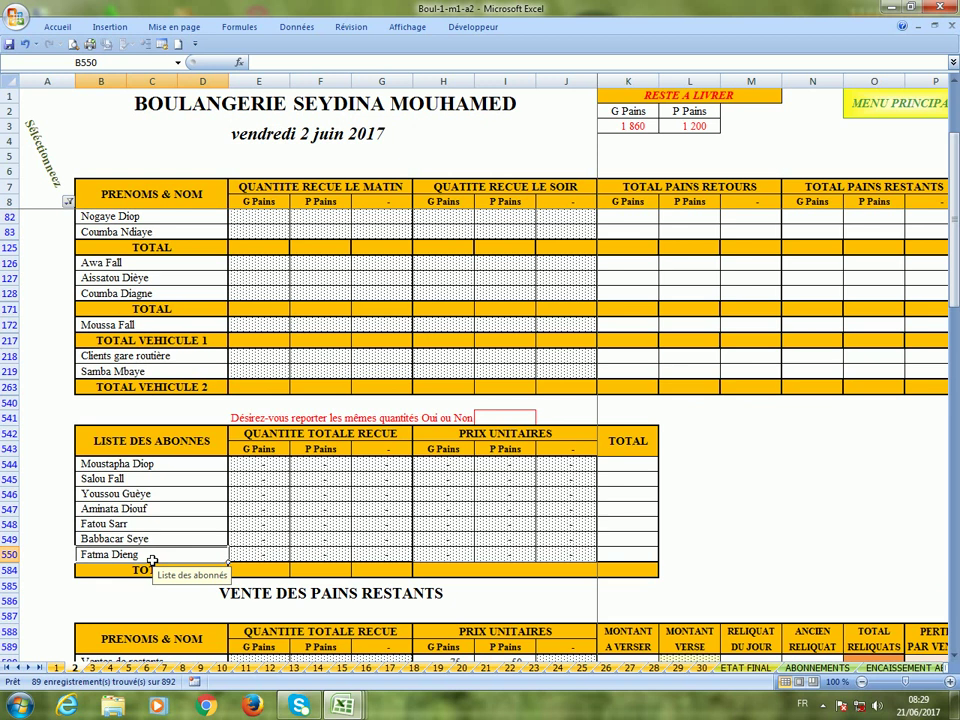
pyautogui.scroll(5, 152, 560)
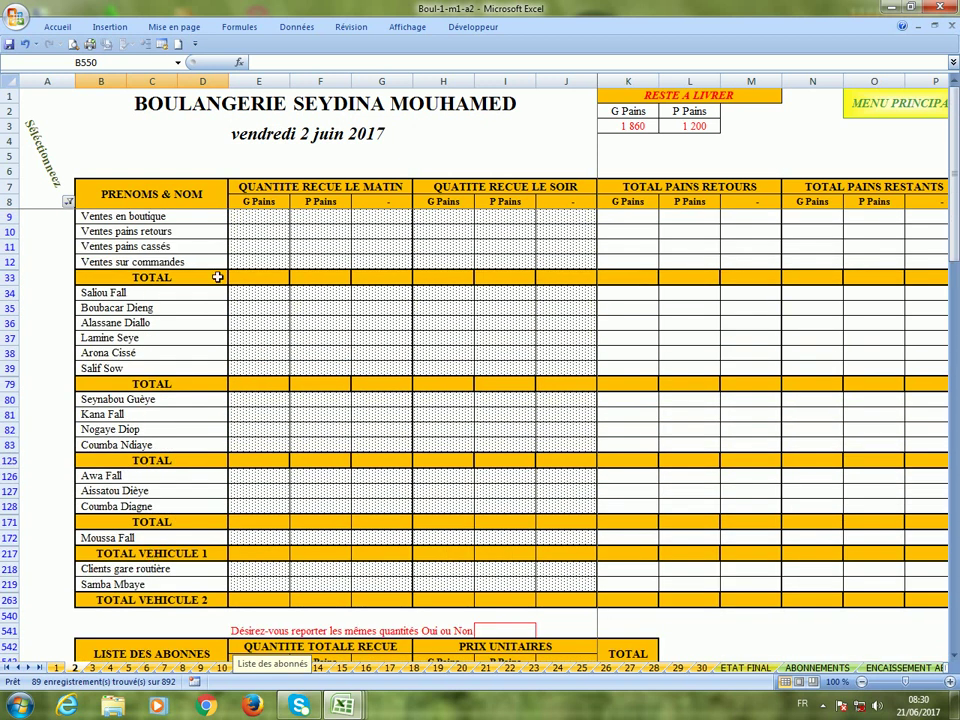
pyautogui.click(254, 372)
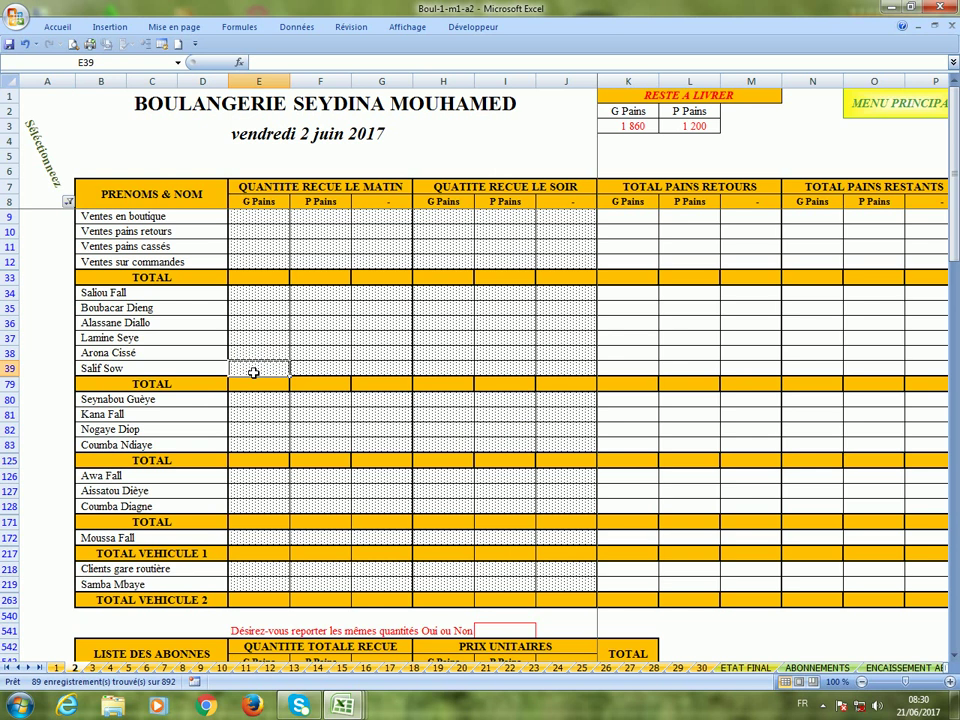
# Give the new deliverer in row 39 unit prices of 125 for G Pains and 75 for P Pains.
pyautogui.press('Right')
pyautogui.press('Right')
pyautogui.press('Right')
pyautogui.press('Right')
pyautogui.press('Right')
pyautogui.press('Right')
pyautogui.press('Right')
pyautogui.press('Right')
pyautogui.press('Right')
pyautogui.press('Right')
pyautogui.press('Right')
pyautogui.press('Right')
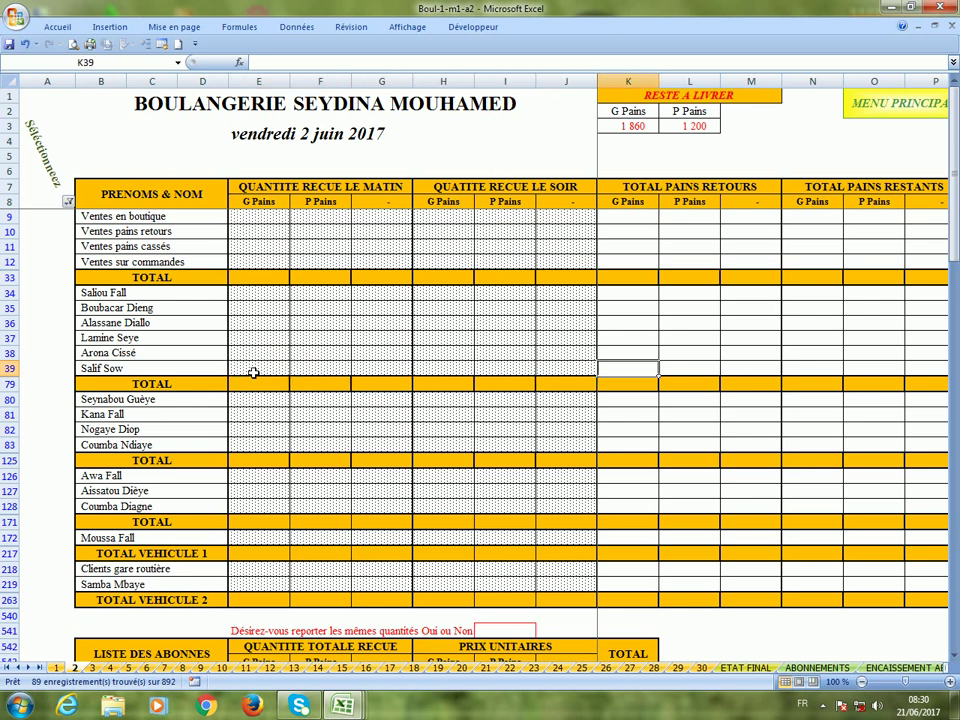
pyautogui.press('Right')
pyautogui.press('Right')
pyautogui.press('Right')
pyautogui.press('Right')
pyautogui.press('Right')
pyautogui.press('Right')
pyautogui.press('Right')
pyautogui.press('Right')
pyautogui.press('Right')
pyautogui.press('Right')
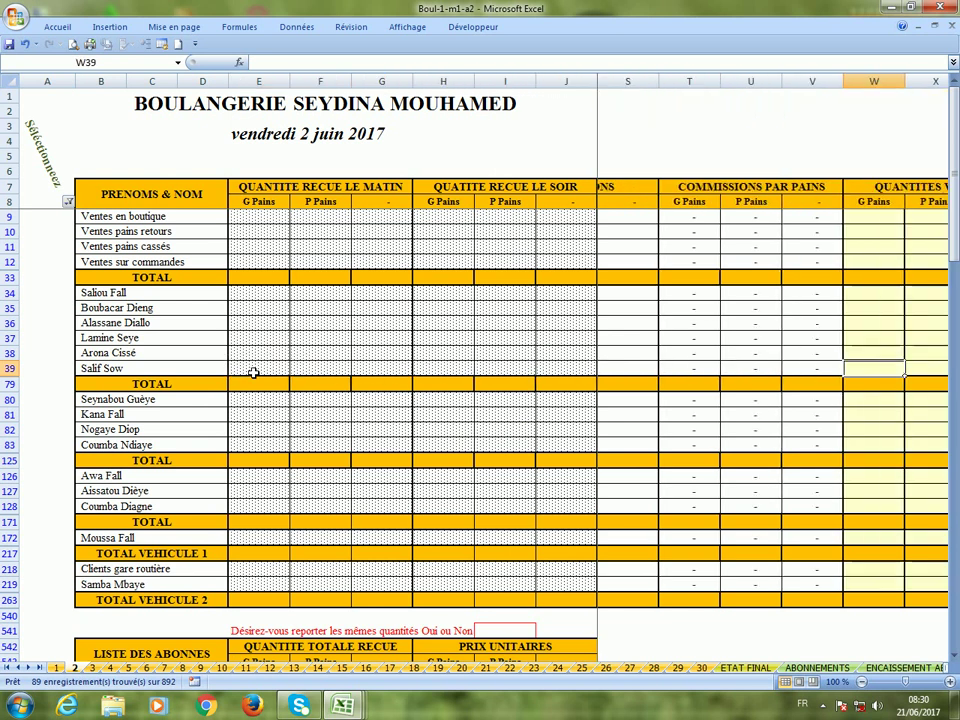
pyautogui.press('Right')
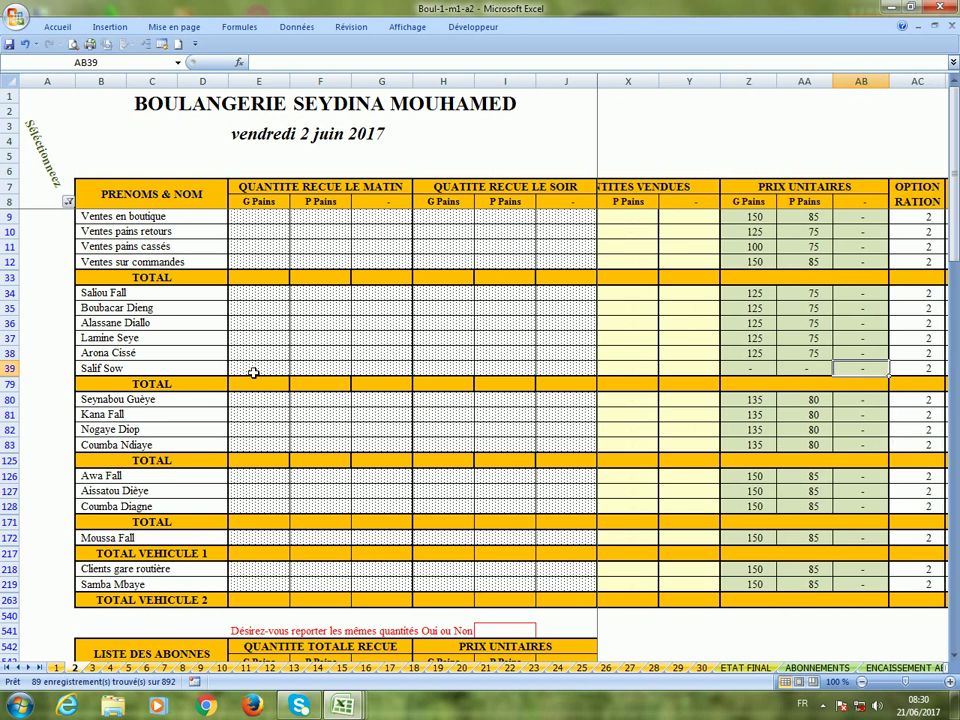
pyautogui.press('Right')
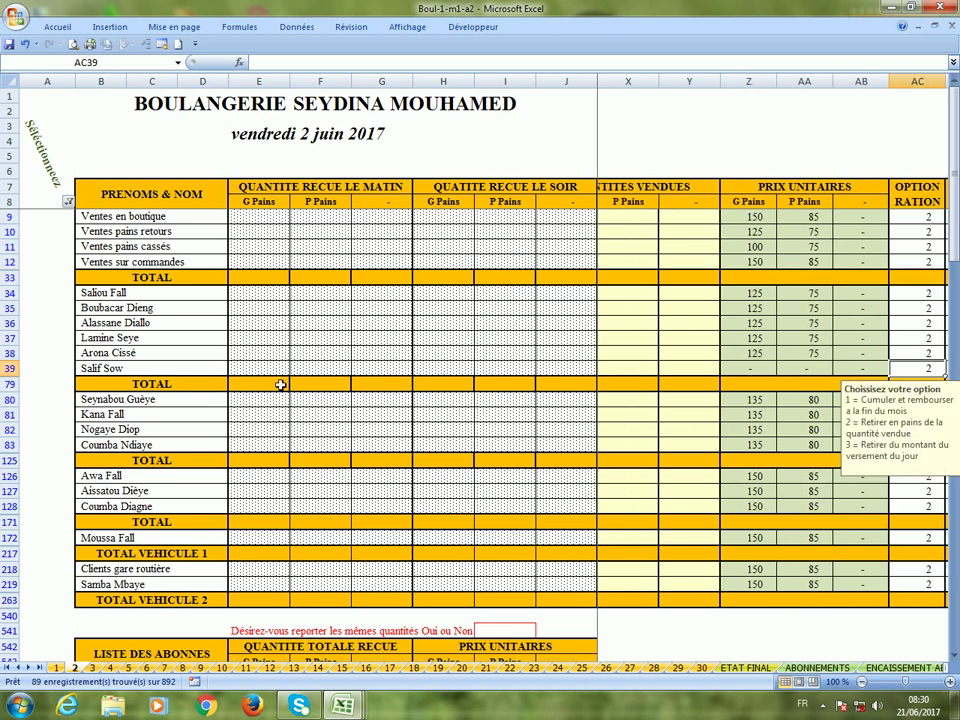
pyautogui.click(754, 371)
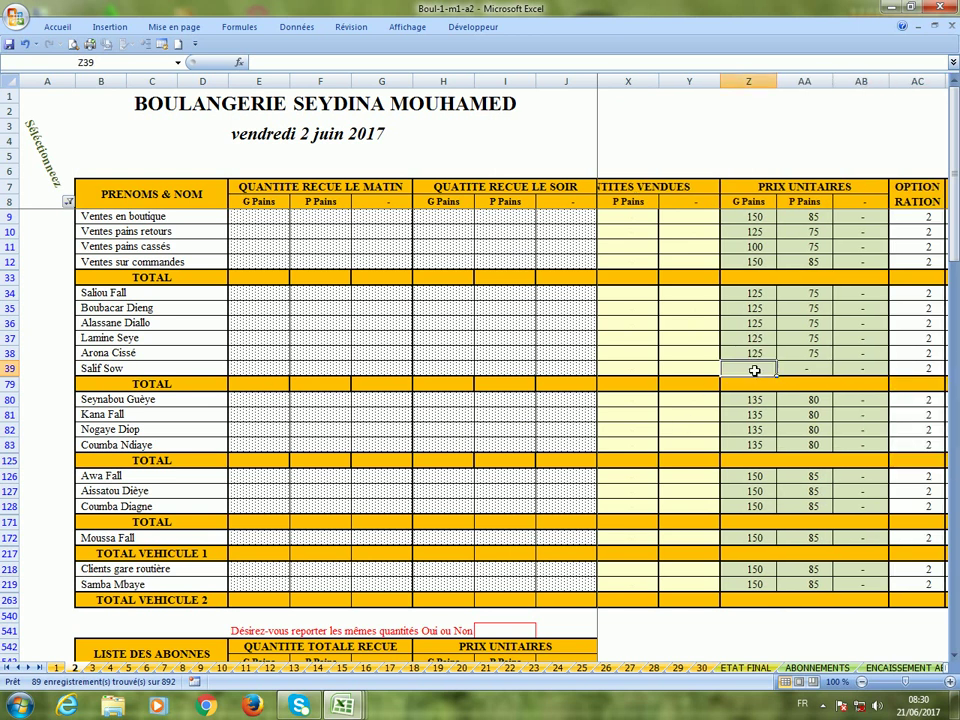
pyautogui.write('125')
pyautogui.press('Right')
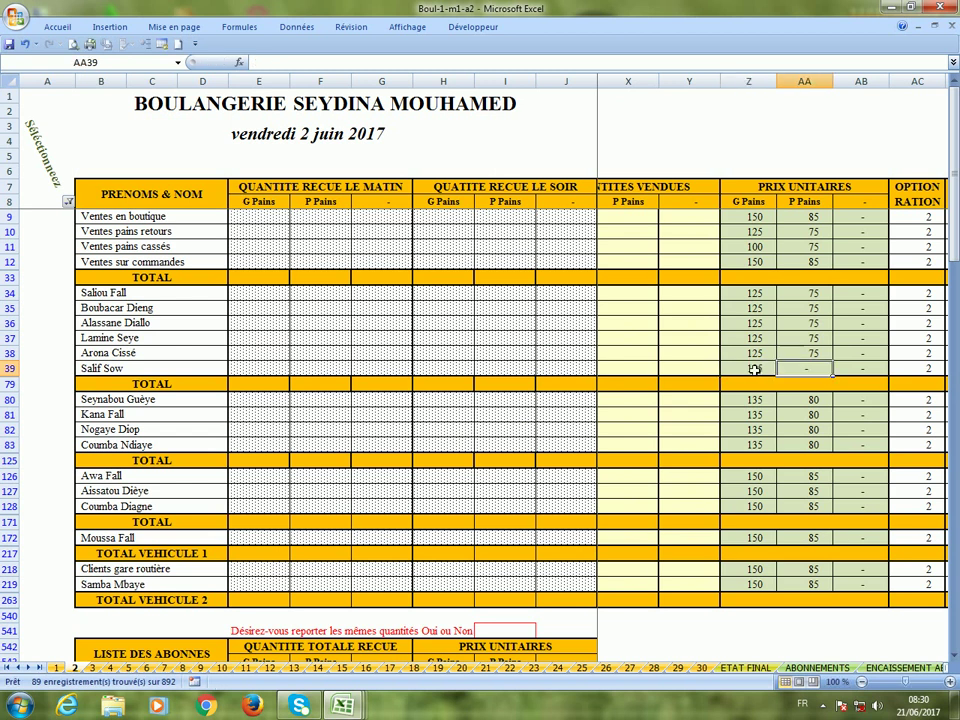
pyautogui.write('75')
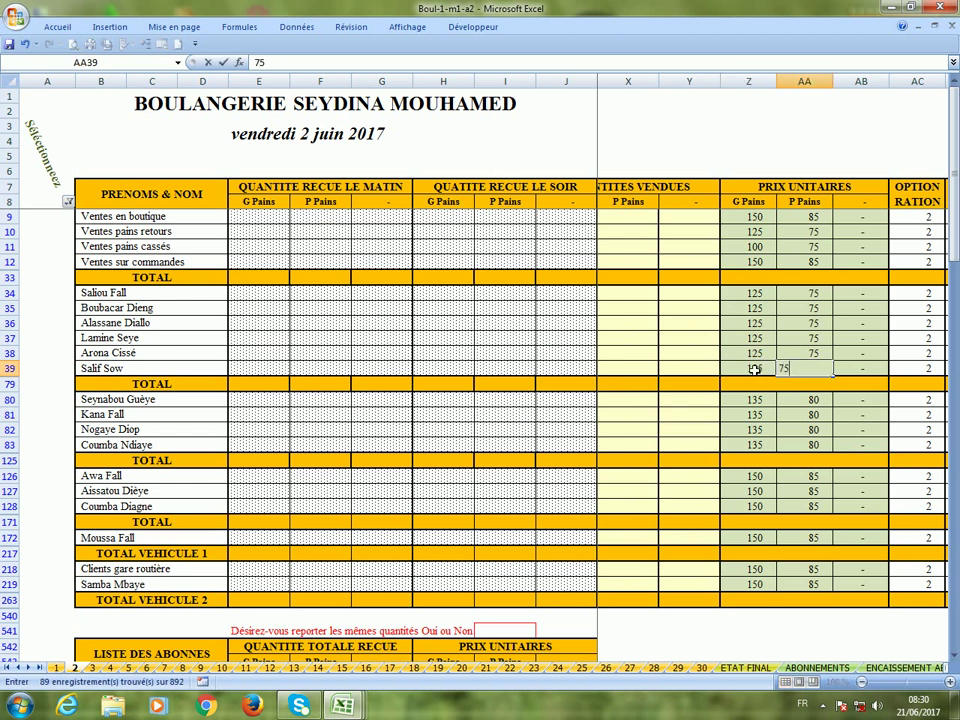
pyautogui.press('Right')
pyautogui.press('Right')
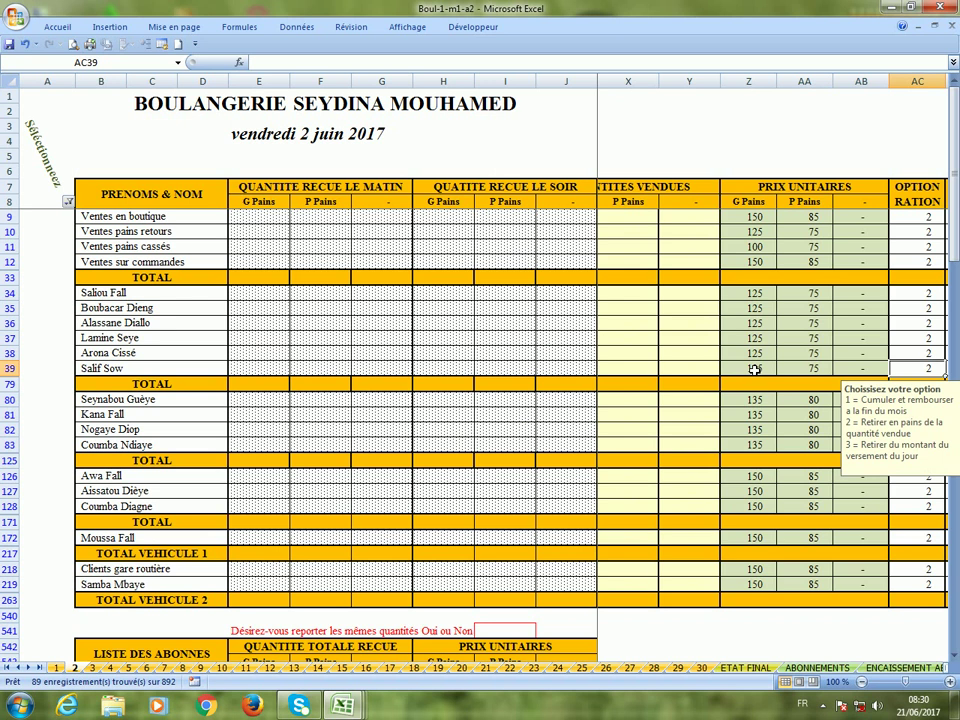
# Check the row 39 price cells and dismiss the Windows colour-scheme prompt.
pyautogui.click(718, 370)
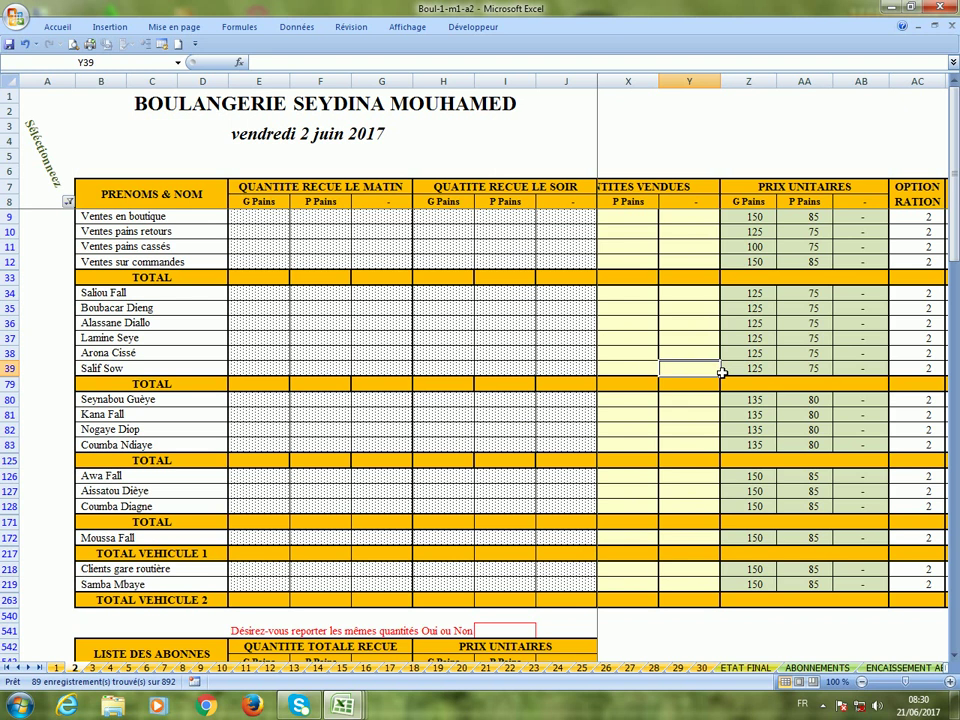
pyautogui.click(722, 372)
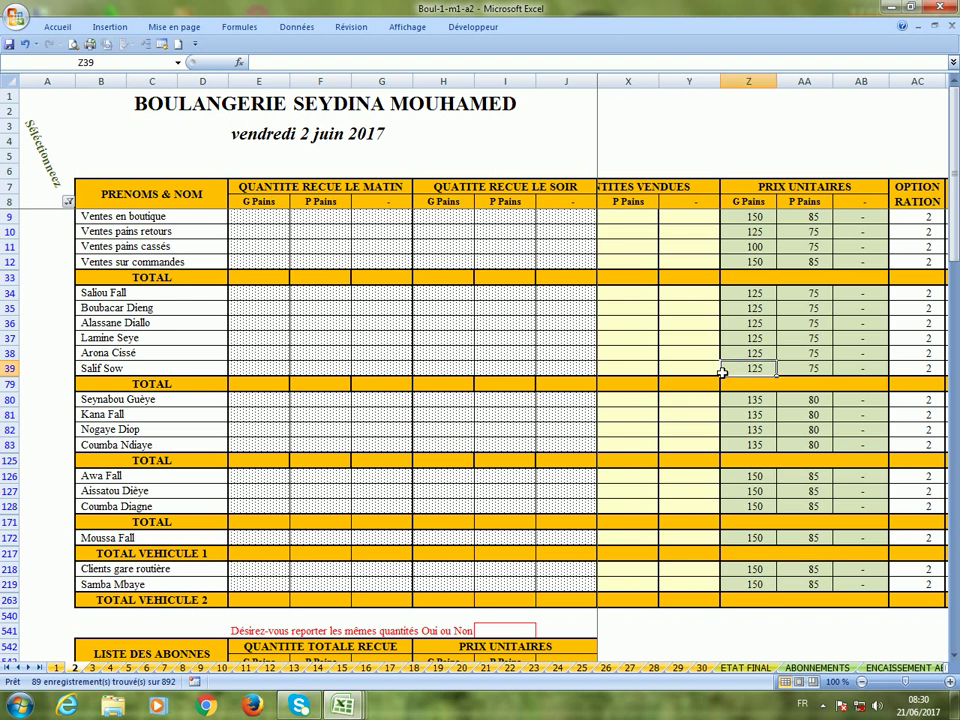
pyautogui.click(579, 371)
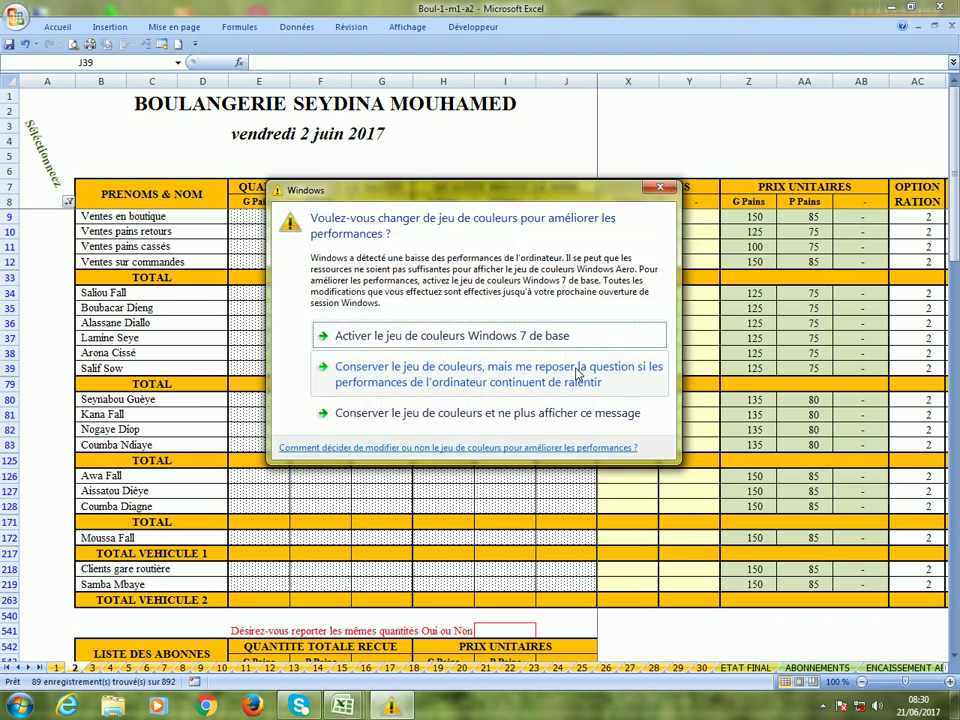
pyautogui.click(656, 189)
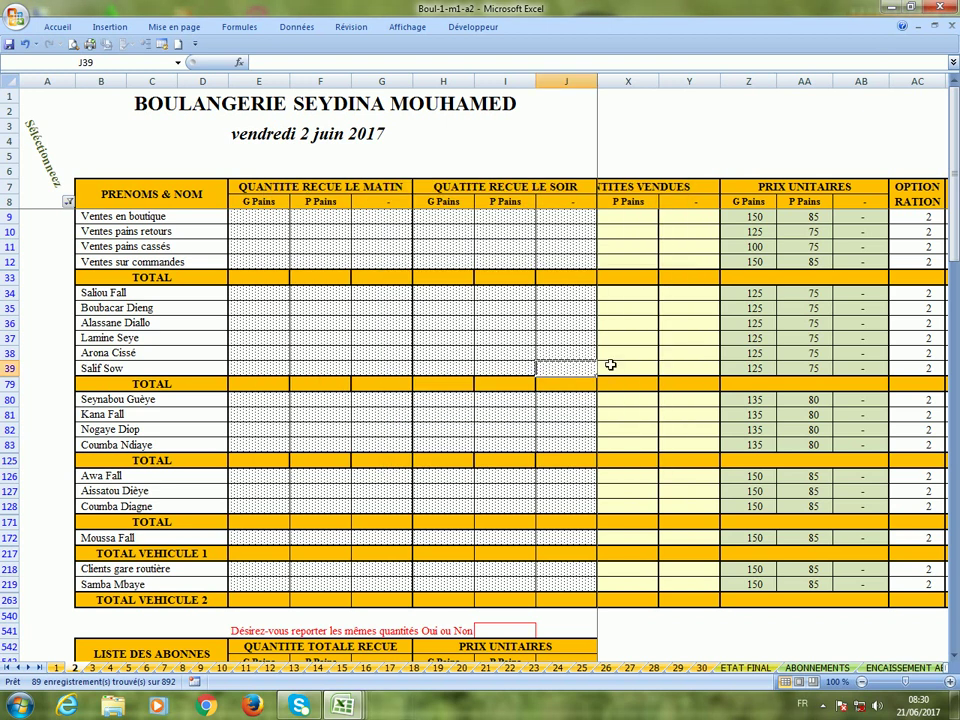
pyautogui.click(572, 403)
# Answer Oui in I541 to carry over the subscriber quantities.
pyautogui.press('Right')
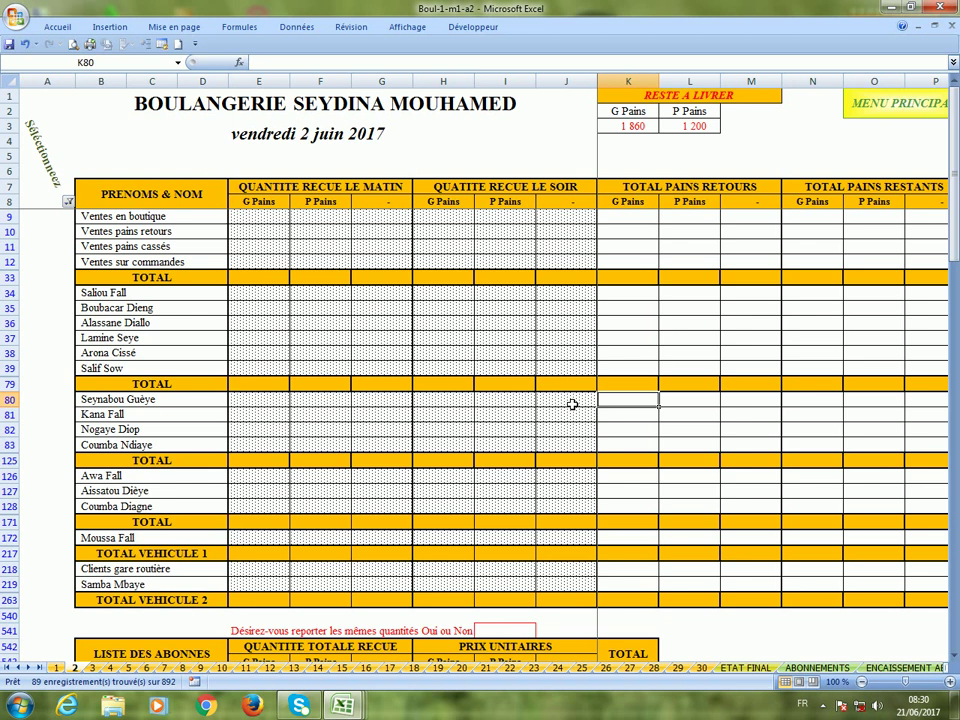
pyautogui.scroll(-4, 413, 478)
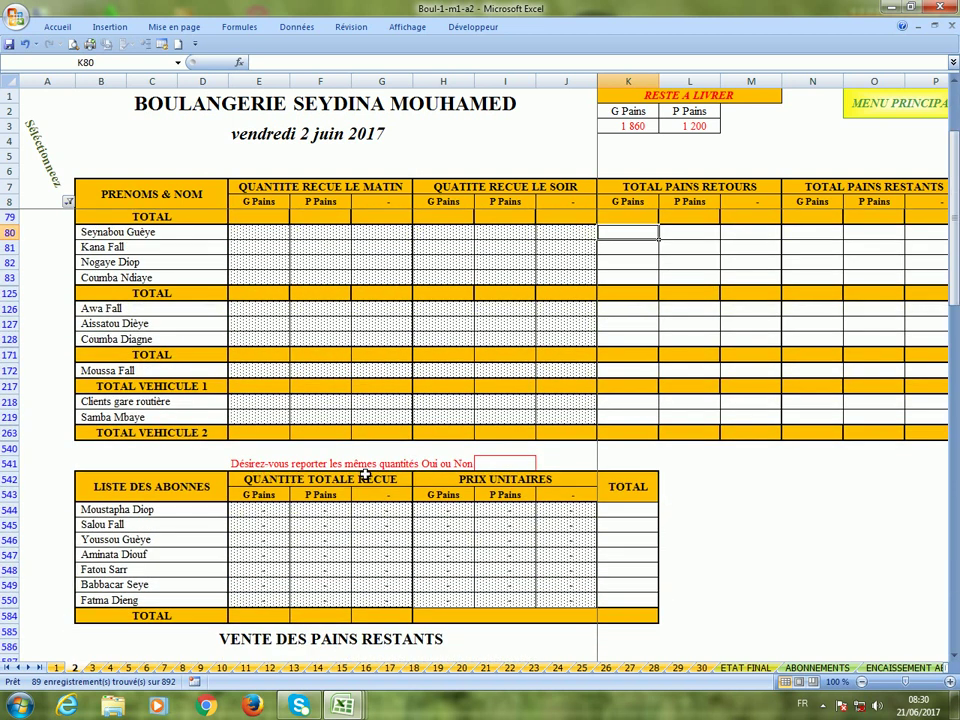
pyautogui.click(508, 468)
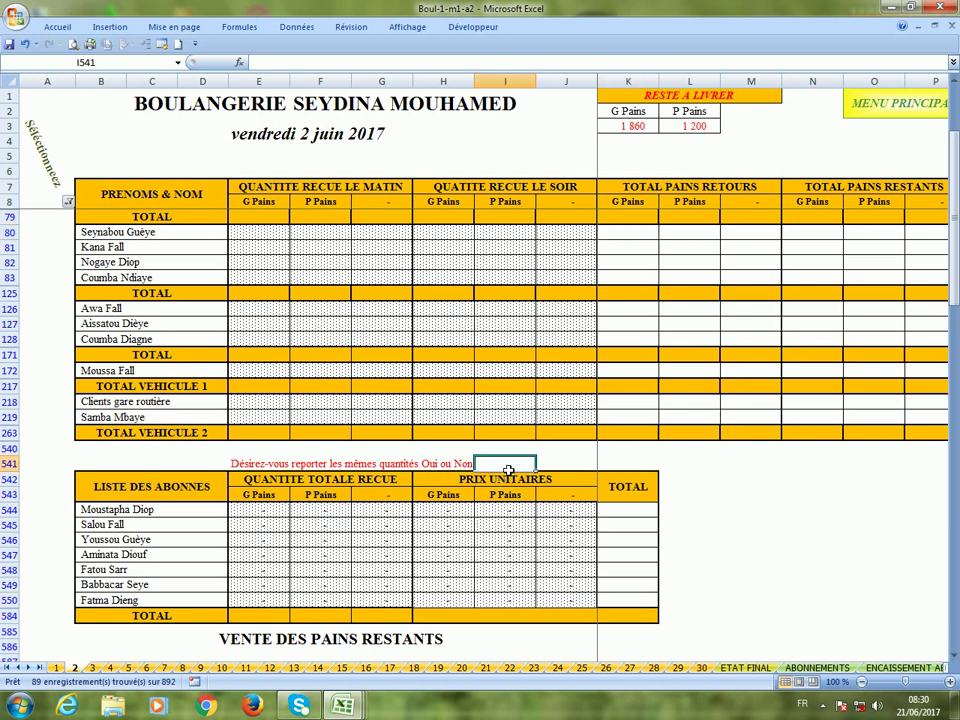
pyautogui.scroll(2, 508, 470)
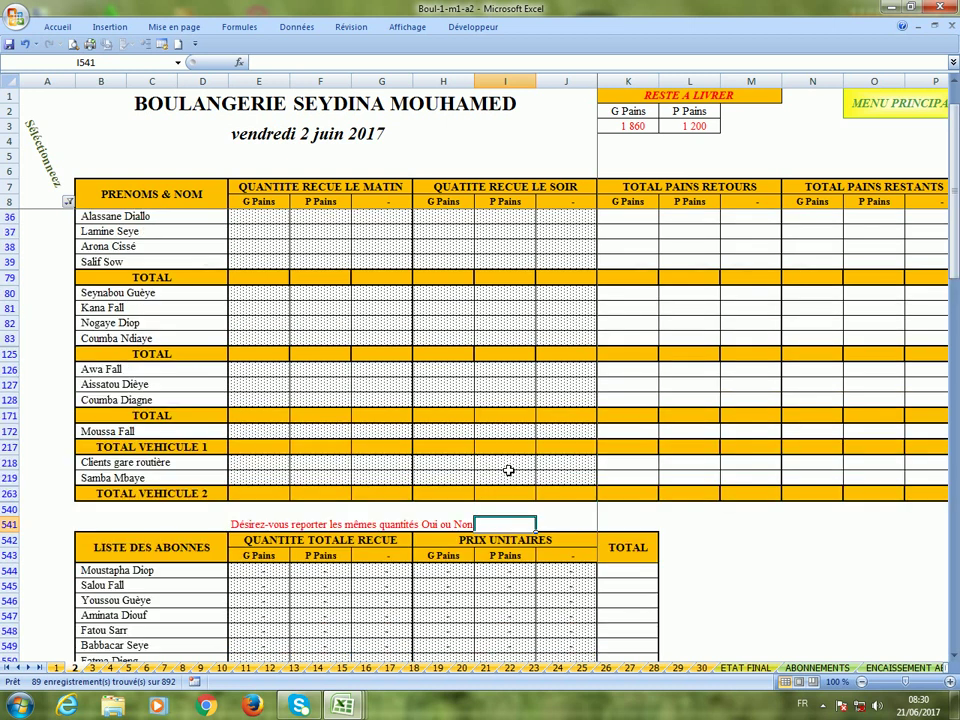
pyautogui.scroll(-5, 269, 580)
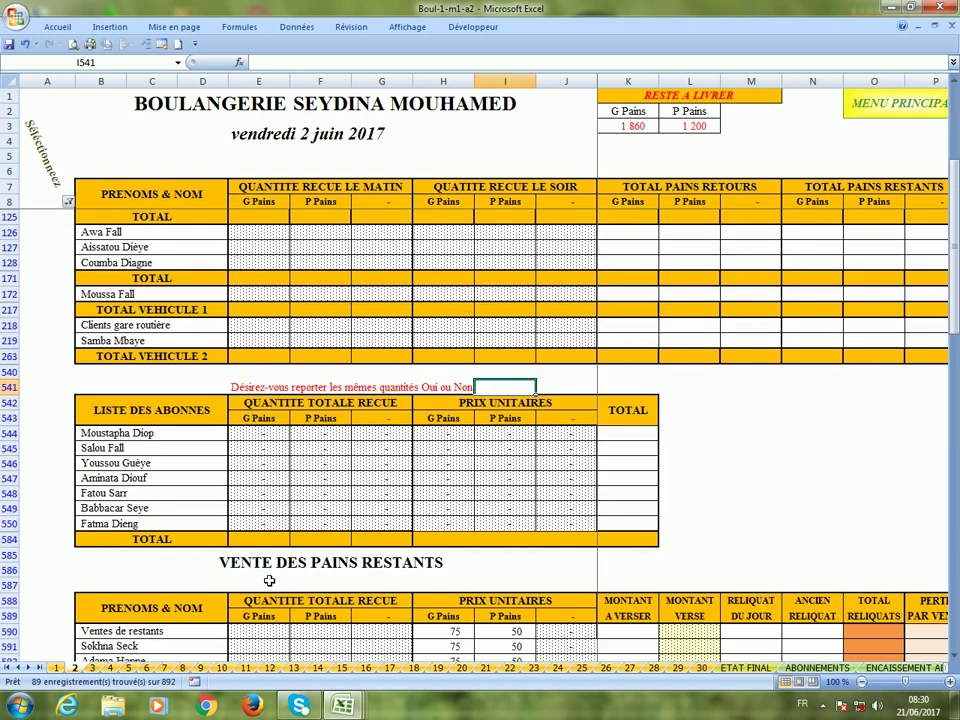
pyautogui.scroll(1, 269, 580)
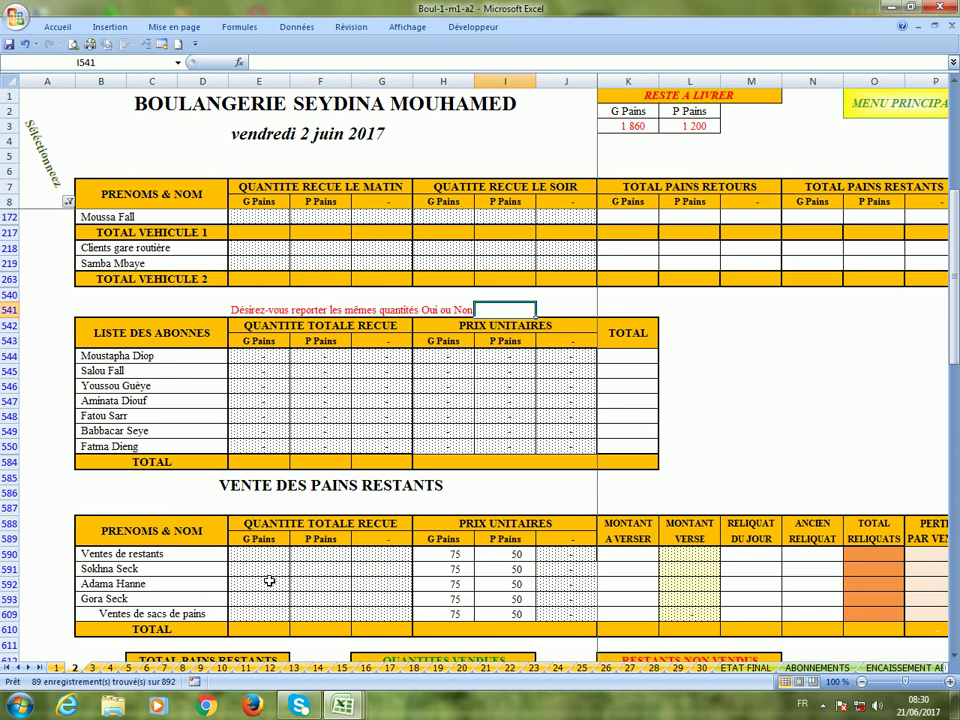
pyautogui.write('oui')
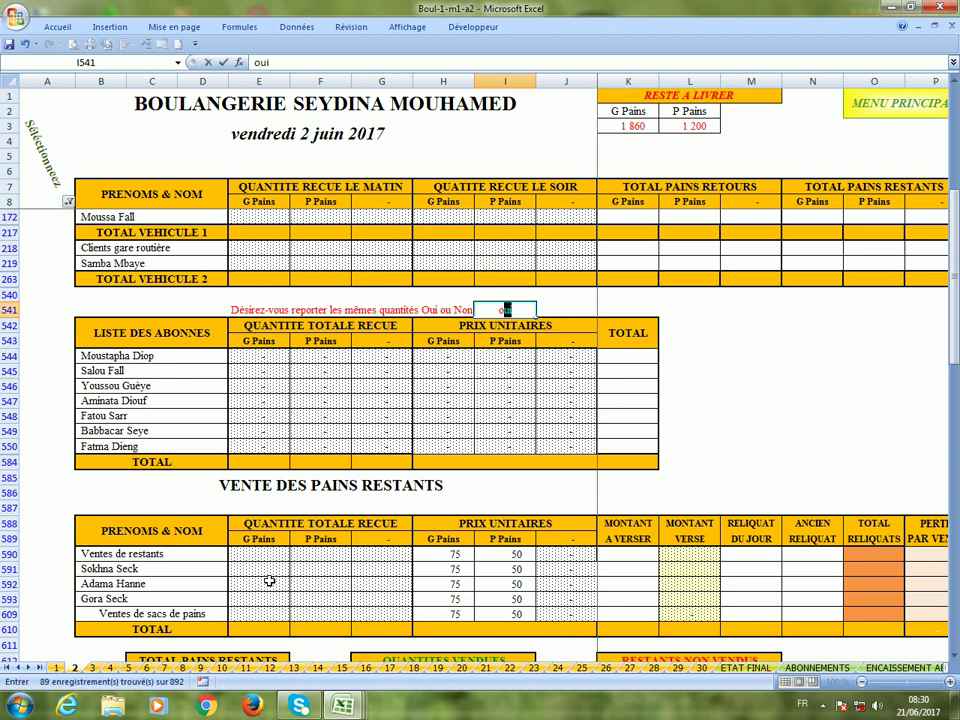
pyautogui.press('Return')
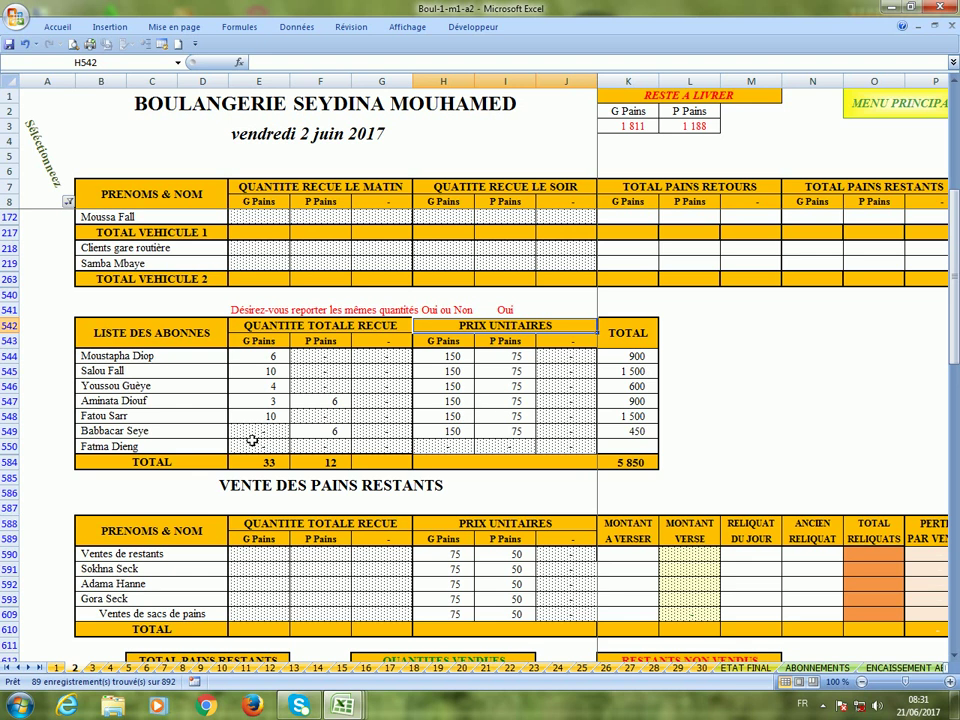
# Set the row 550 subscriber's unit prices to 150 for G Pains and 75 for P Pains.
pyautogui.click(433, 450)
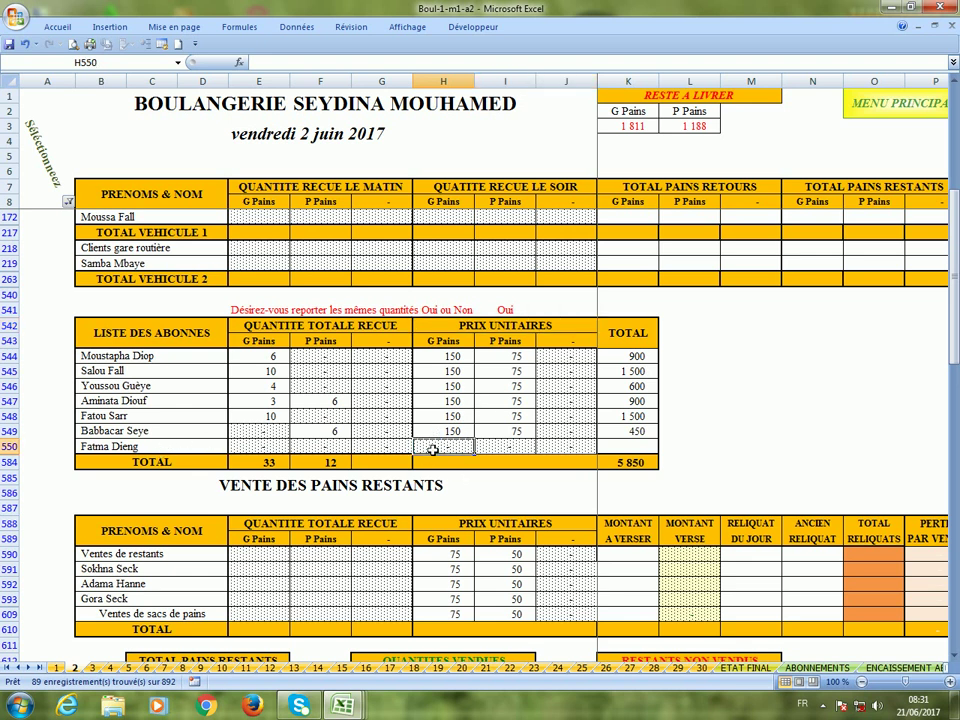
pyautogui.write('150')
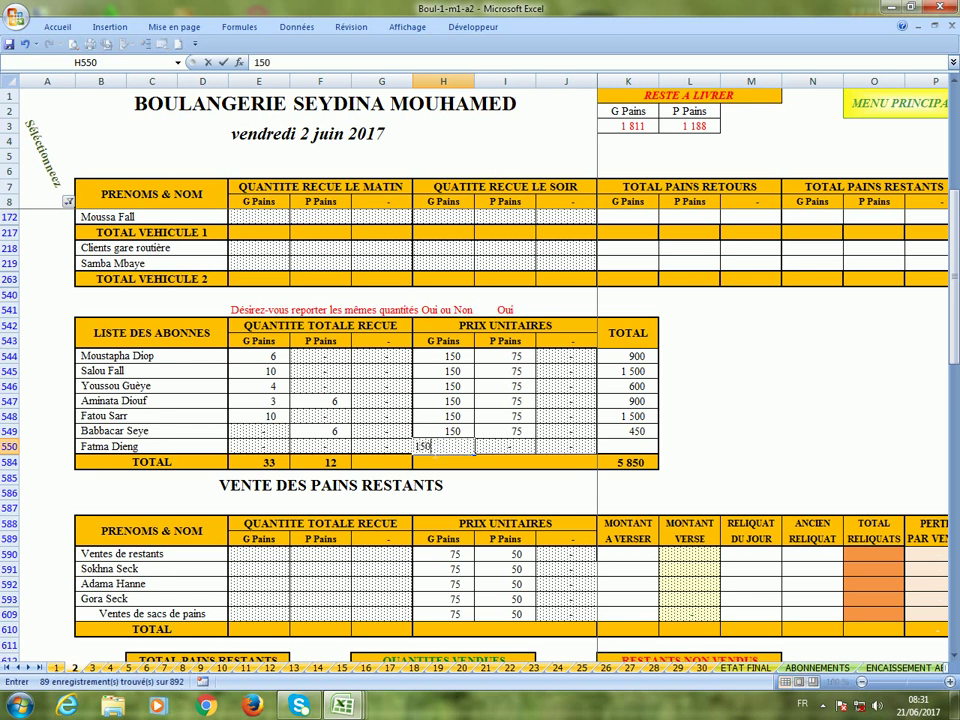
pyautogui.press('Tab')
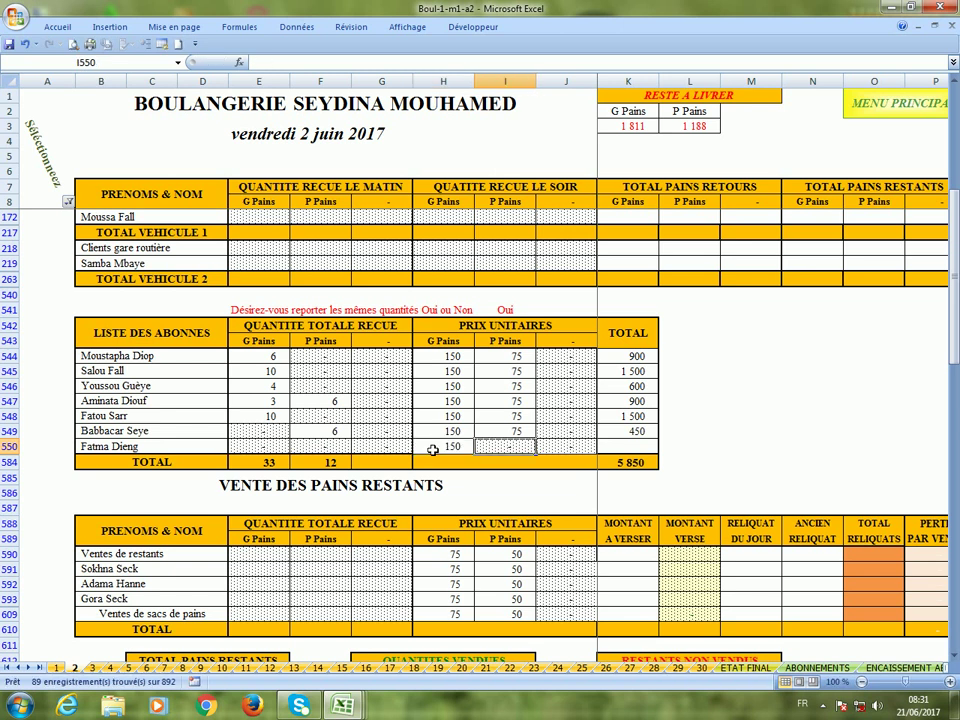
pyautogui.write('75')
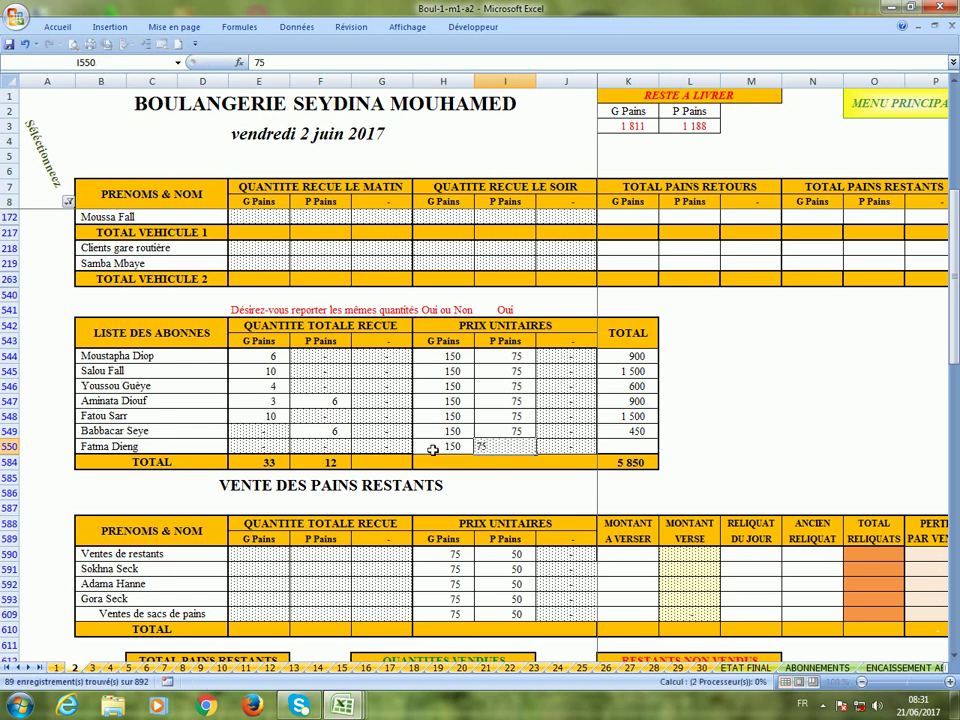
pyautogui.press('Return')
pyautogui.scroll(7, 432, 450)
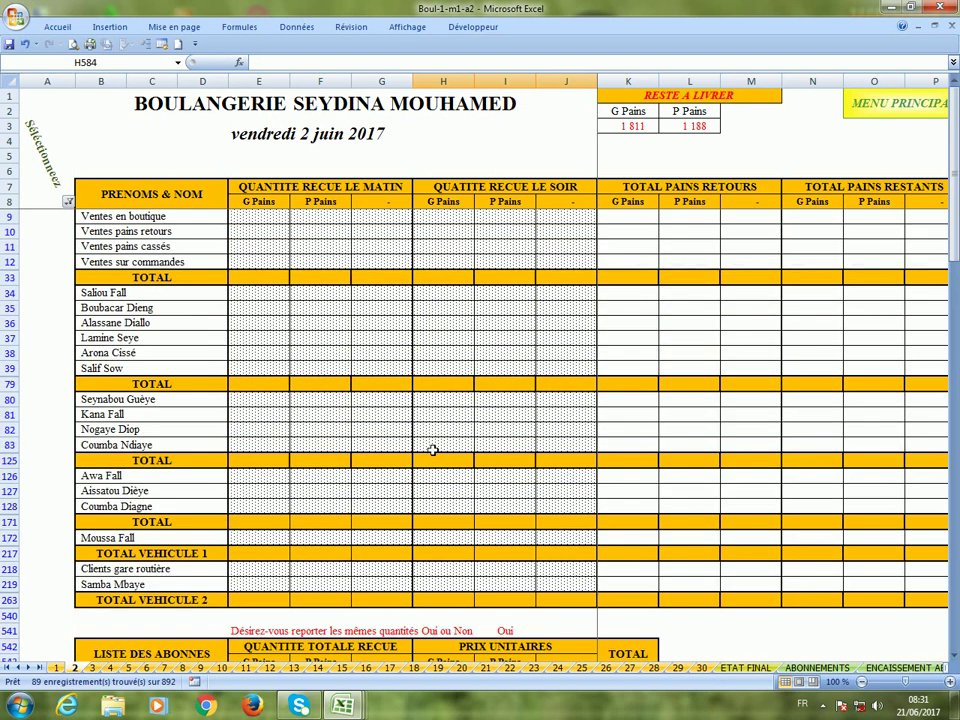
# Set the sixth worker's ration in D625 to 2 and clear the ration in D627.
pyautogui.scroll(-6, 432, 450)
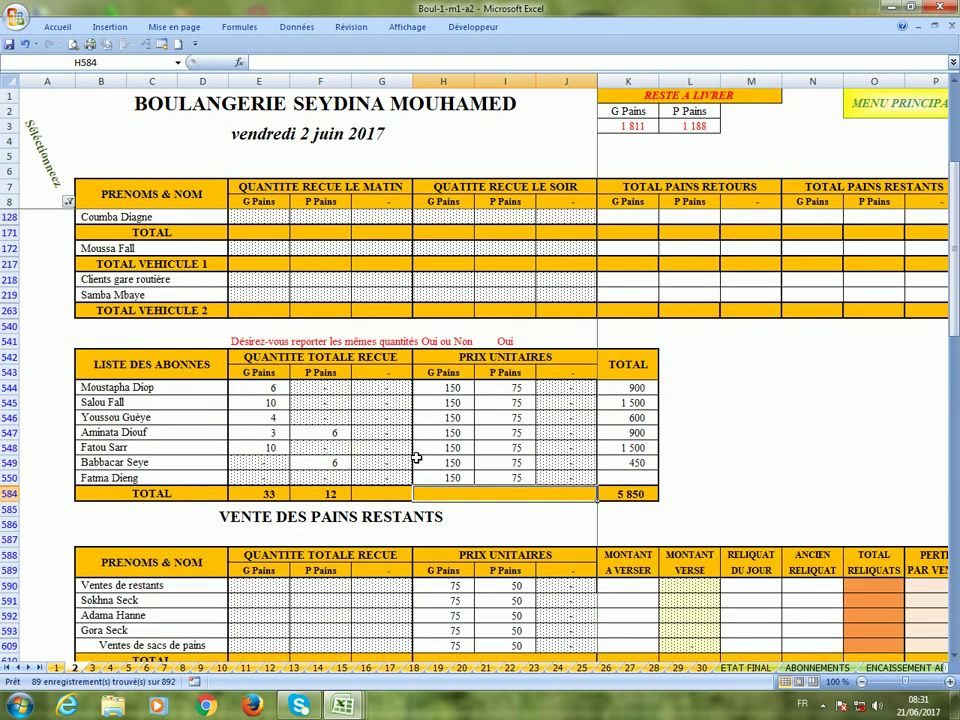
pyautogui.scroll(-8, 416, 458)
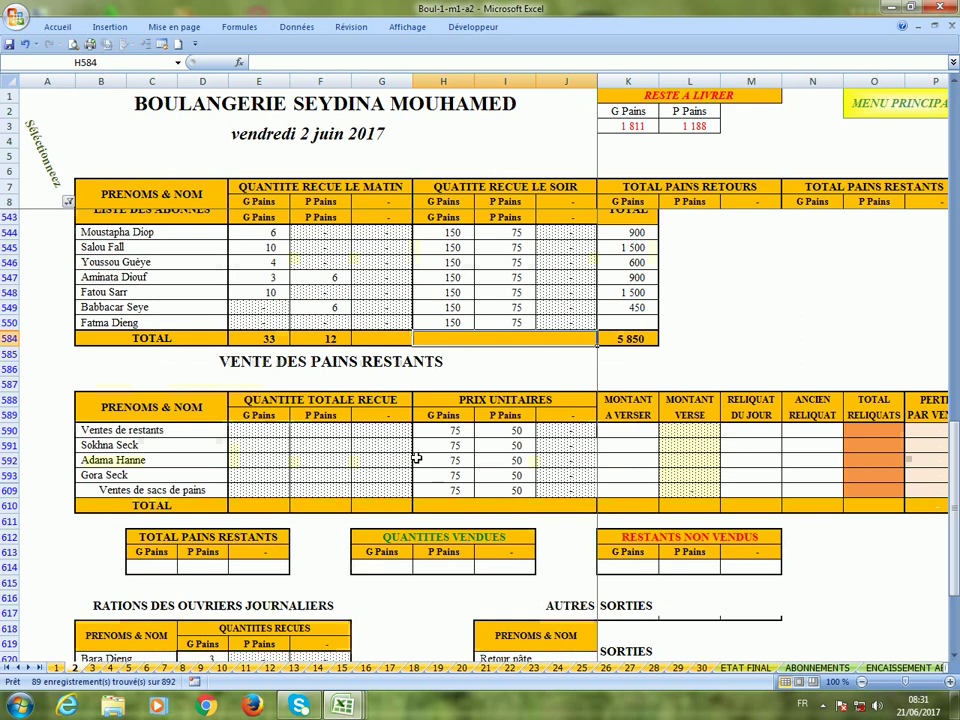
pyautogui.scroll(-1, 416, 458)
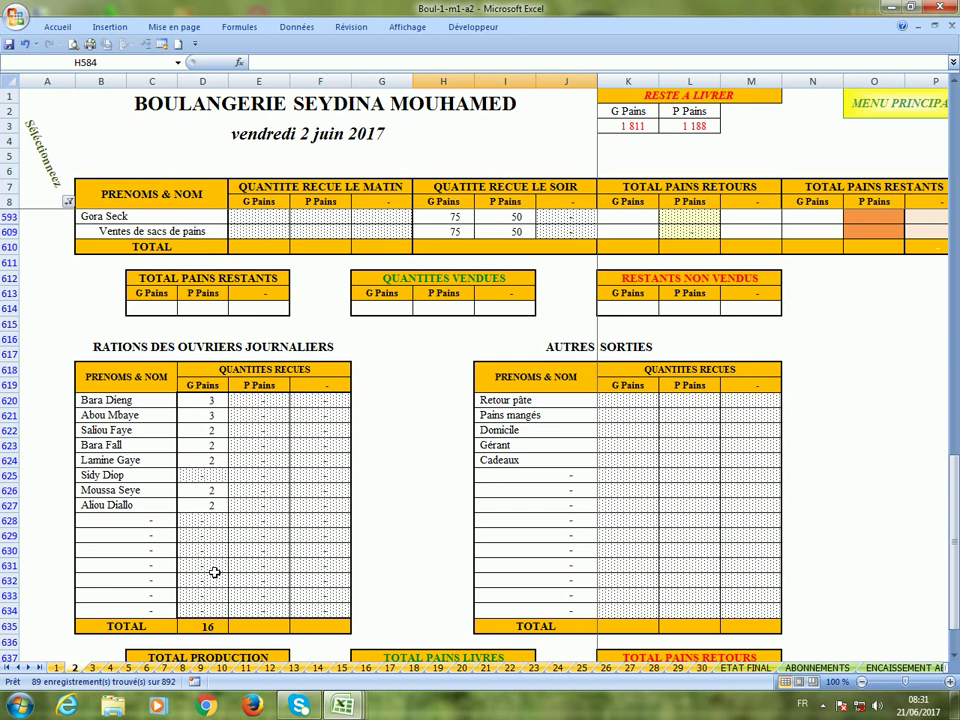
pyautogui.click(204, 478)
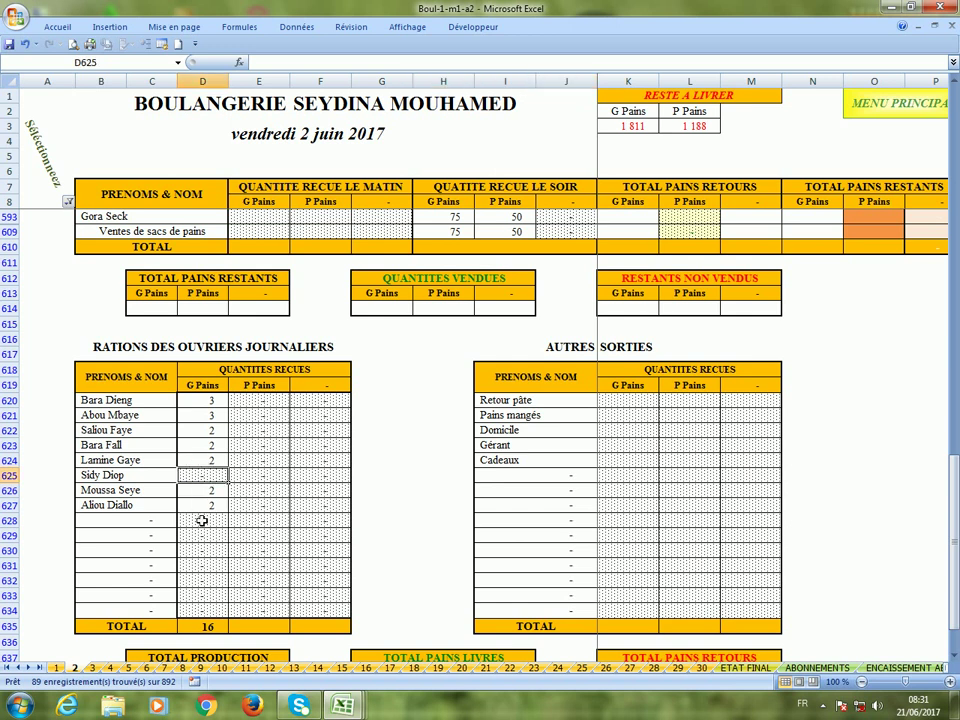
pyautogui.write('2')
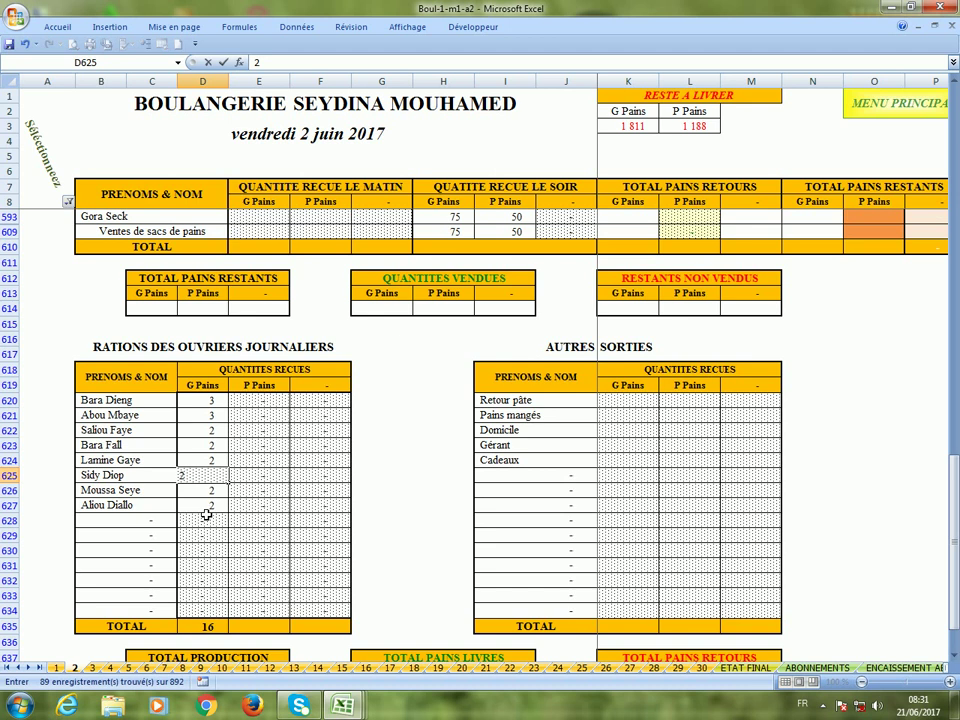
pyautogui.click(205, 509)
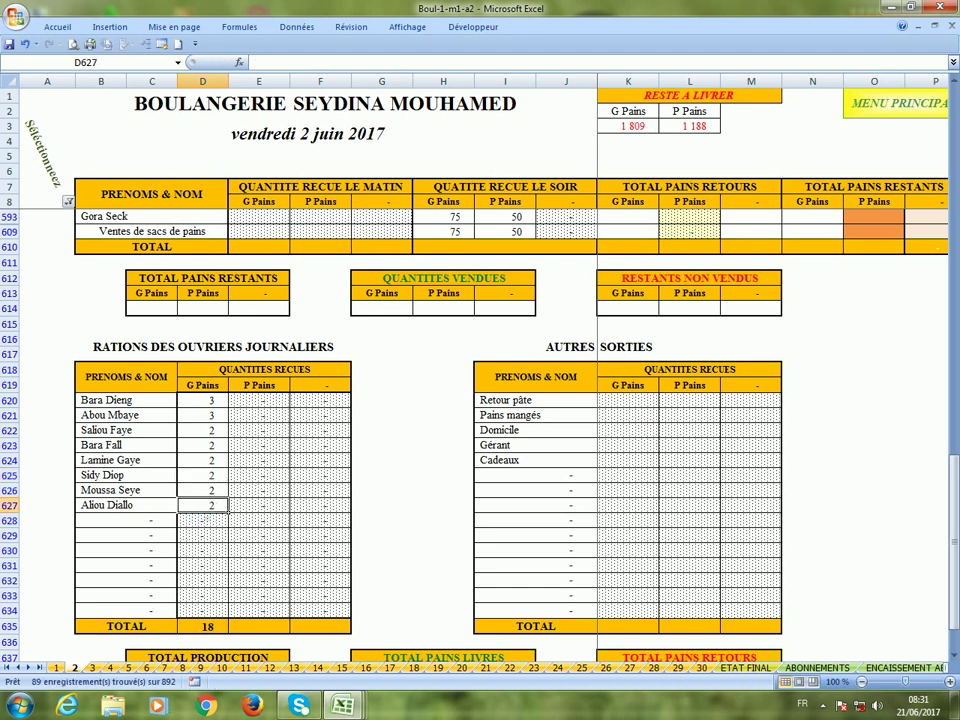
pyautogui.press('Delete')
# Review the Retour pâte, Pains mangés, Domicile, Gérant and Cadeaux quantities in K620–K624, then return to E9.
pyautogui.click(621, 403)
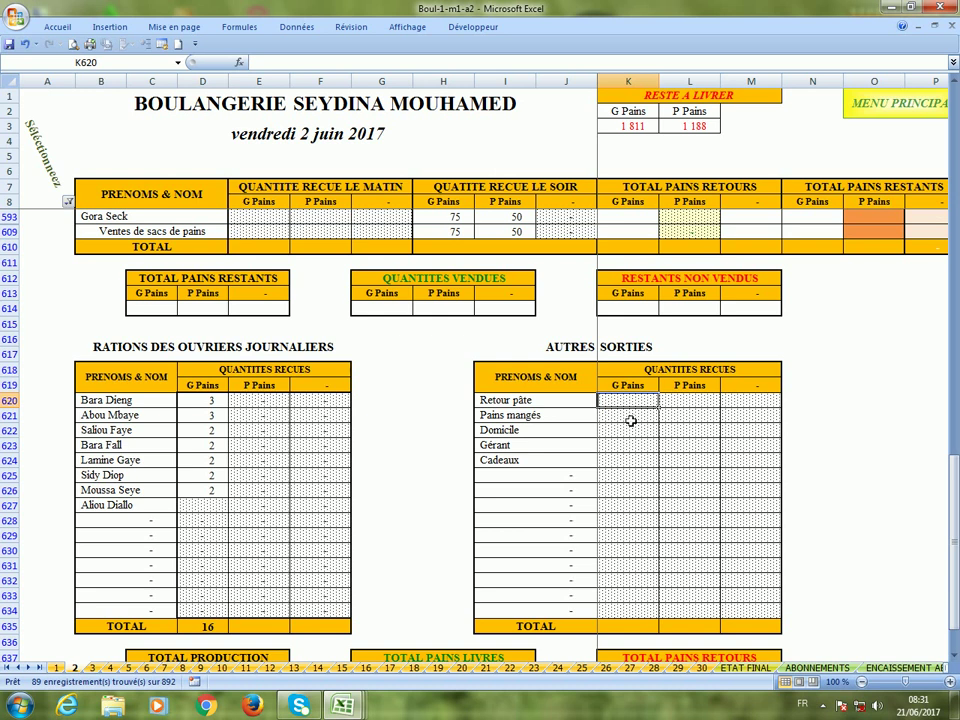
pyautogui.click(628, 418)
pyautogui.click(637, 434)
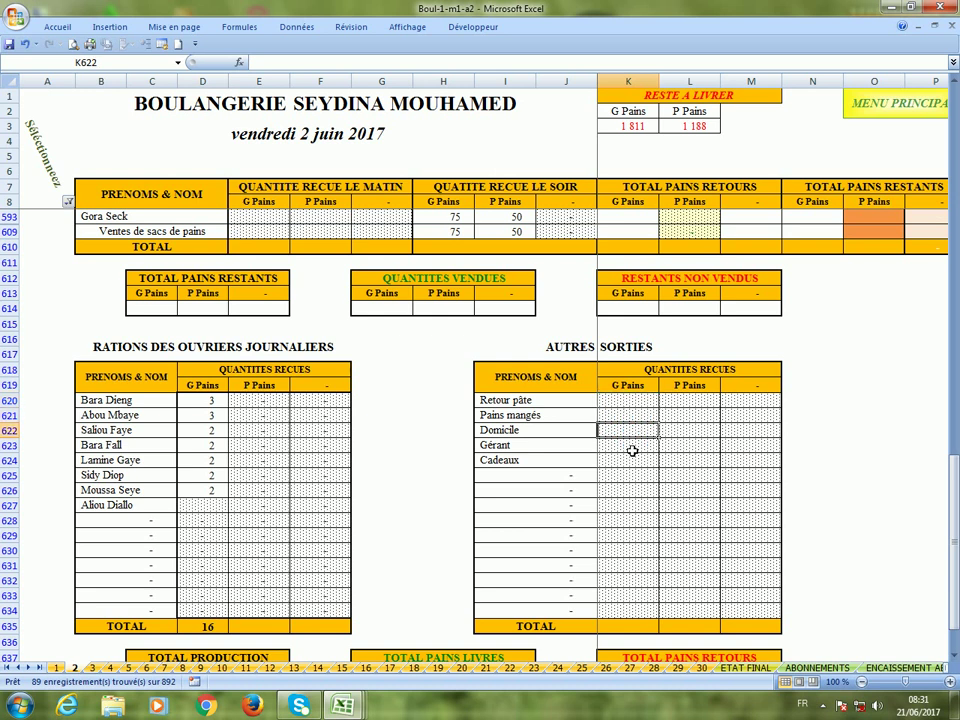
pyautogui.click(627, 446)
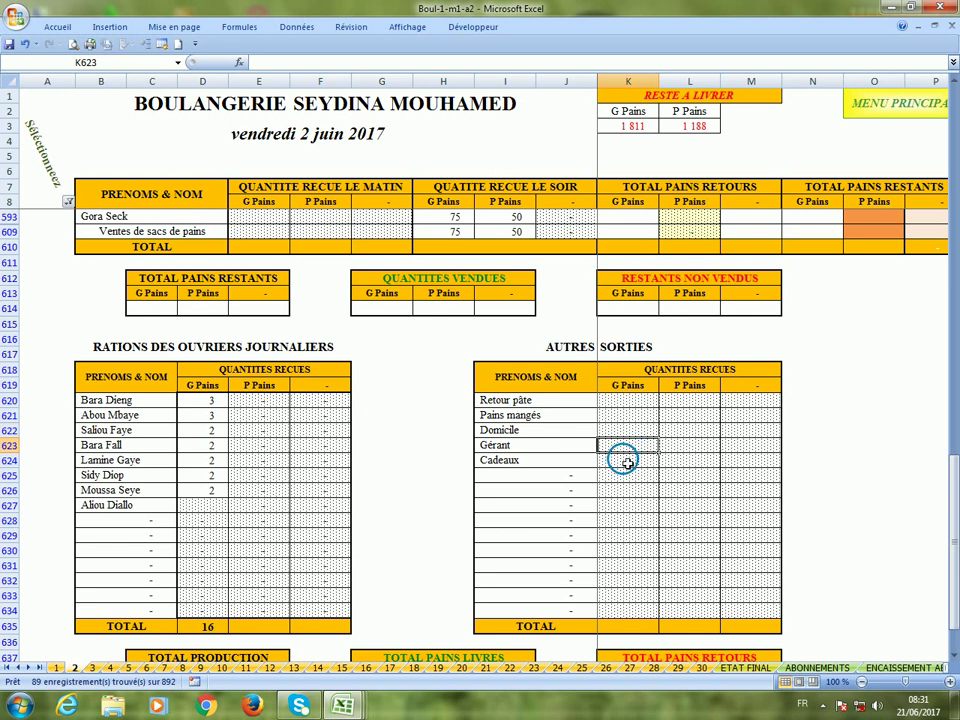
pyautogui.click(622, 462)
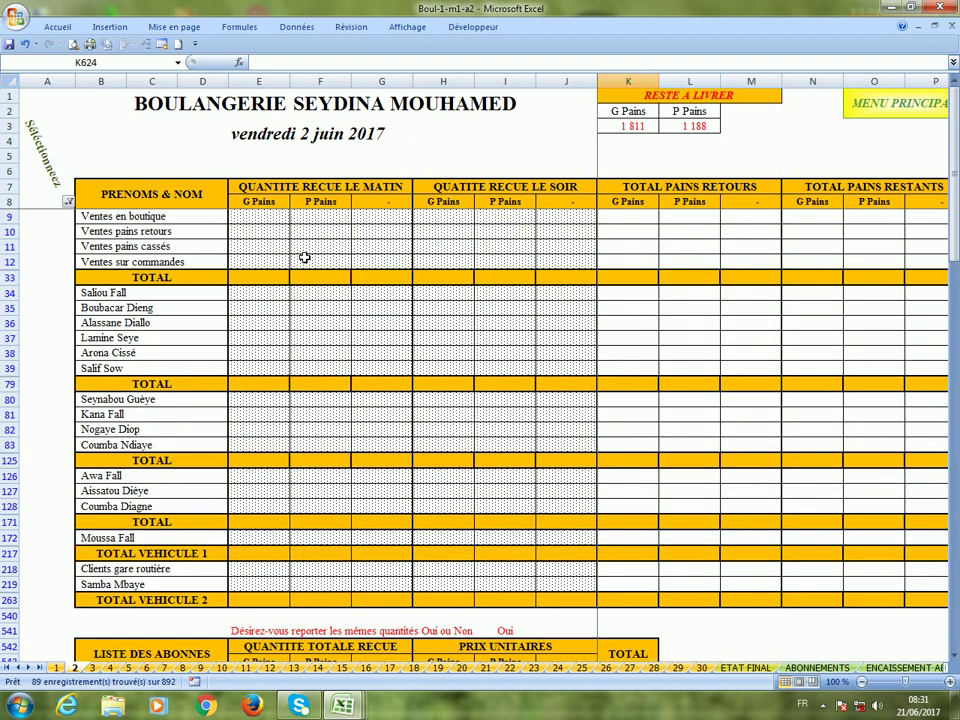
pyautogui.click(267, 221)
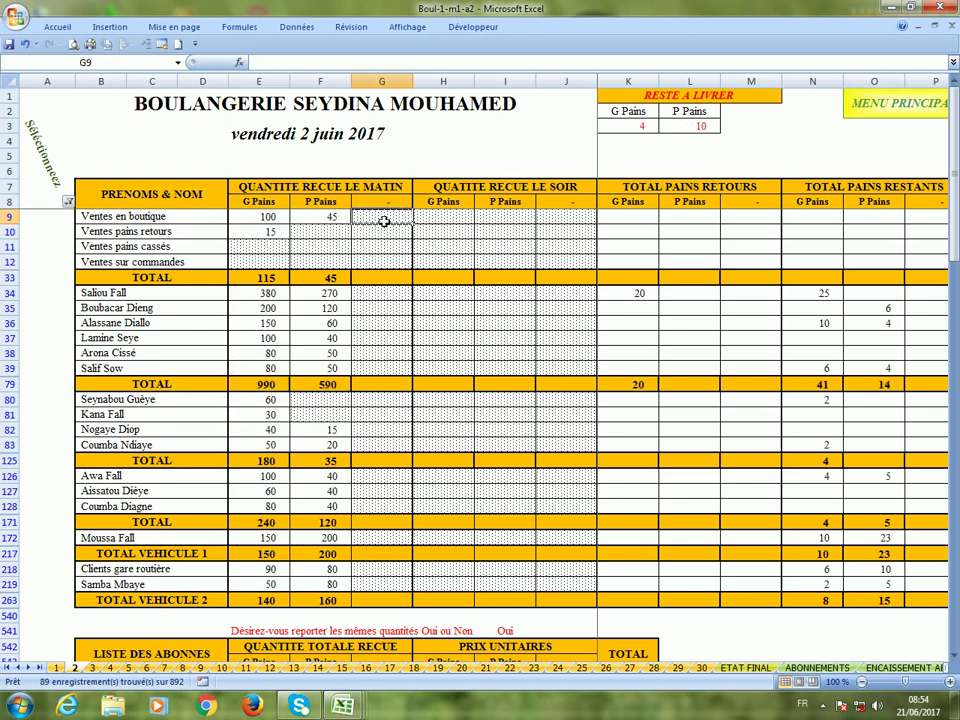
pyautogui.press('Right')
pyautogui.press('Right')
pyautogui.press('Right')
pyautogui.press('Right')
pyautogui.press('Right')
pyautogui.press('Right')
pyautogui.press('Right')
pyautogui.press('Right')
pyautogui.press('Right')
pyautogui.press('Right')
pyautogui.press('Right')
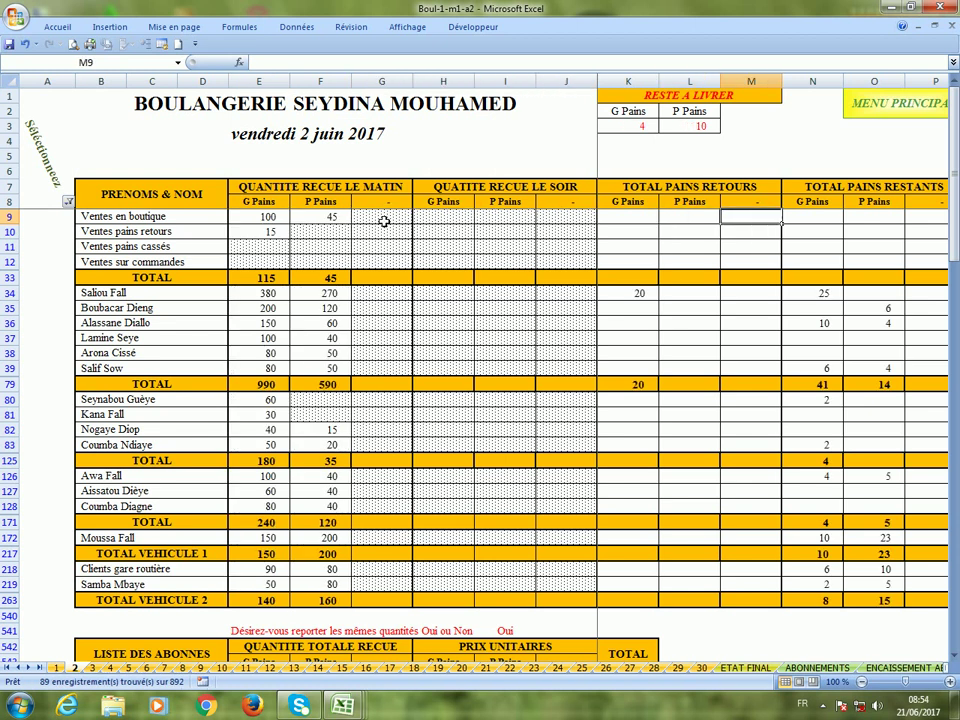
pyautogui.press('Right')
pyautogui.press('Right')
pyautogui.press('Right')
pyautogui.press('Right')
pyautogui.press('Right')
pyautogui.press('Right')
pyautogui.press('Right')
pyautogui.press('Right')
pyautogui.press('Right')
pyautogui.press('Right')
pyautogui.press('Right')
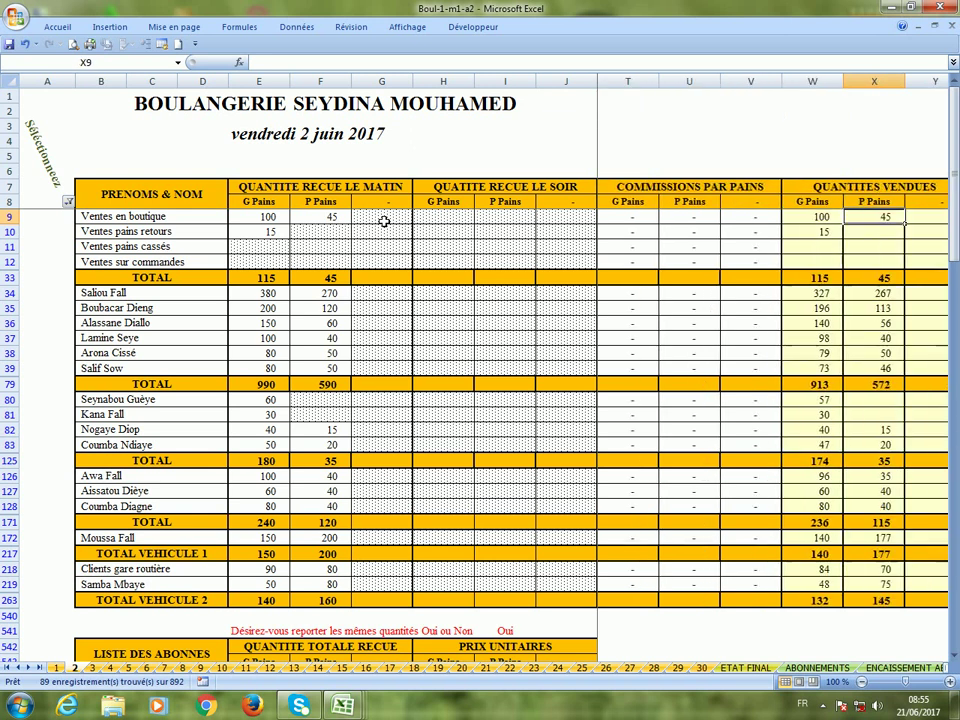
pyautogui.press('Right')
pyautogui.press('Right')
pyautogui.press('Right')
pyautogui.press('Right')
pyautogui.press('Right')
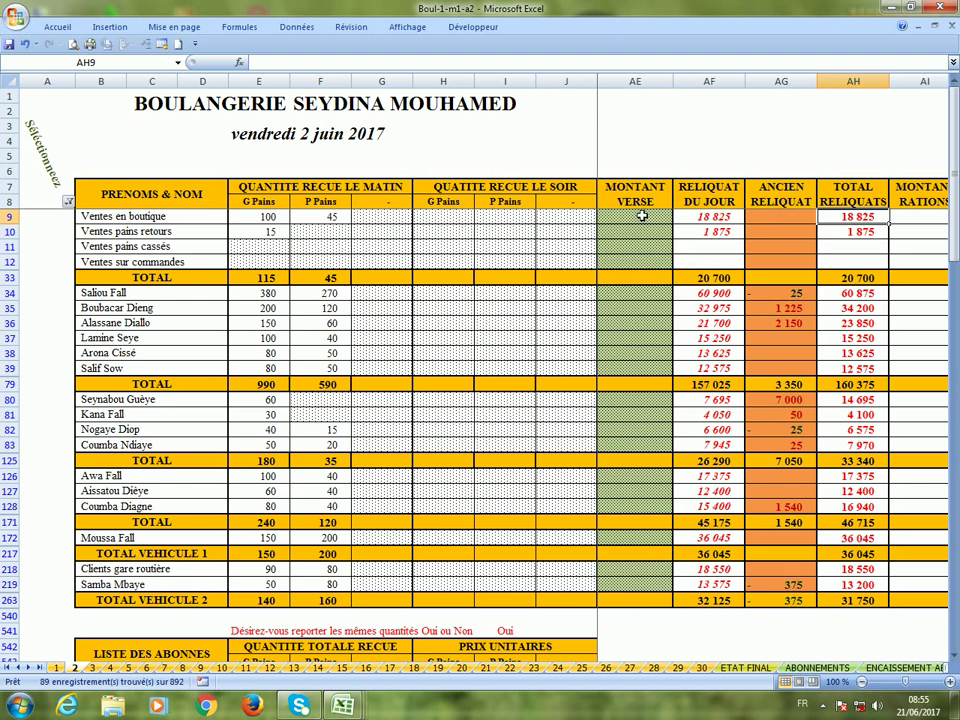
pyautogui.click(641, 218)
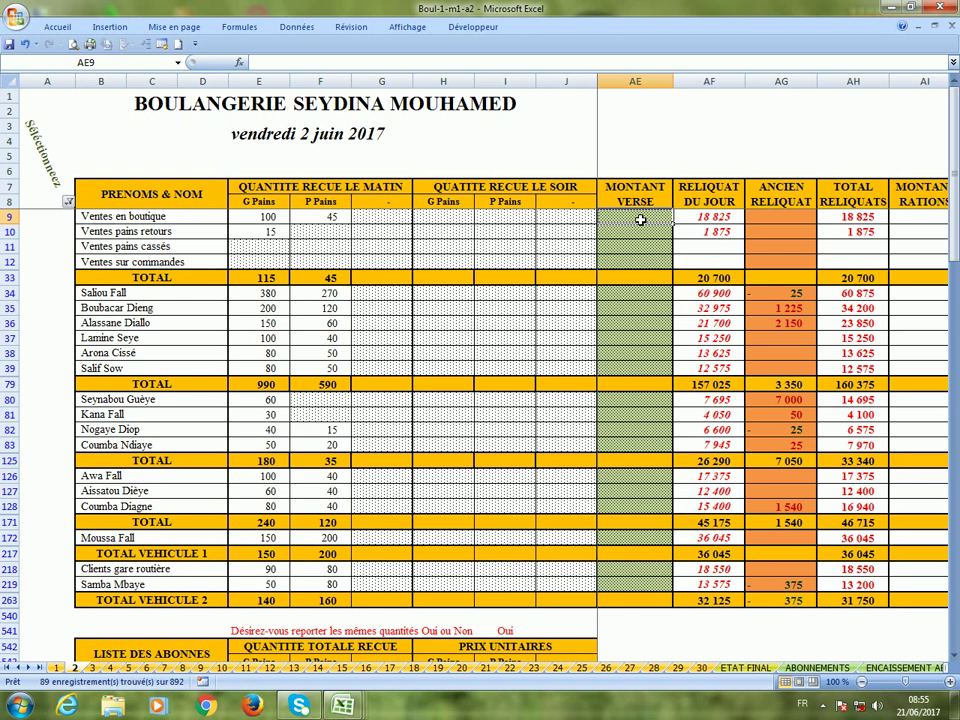
pyautogui.press('Left')
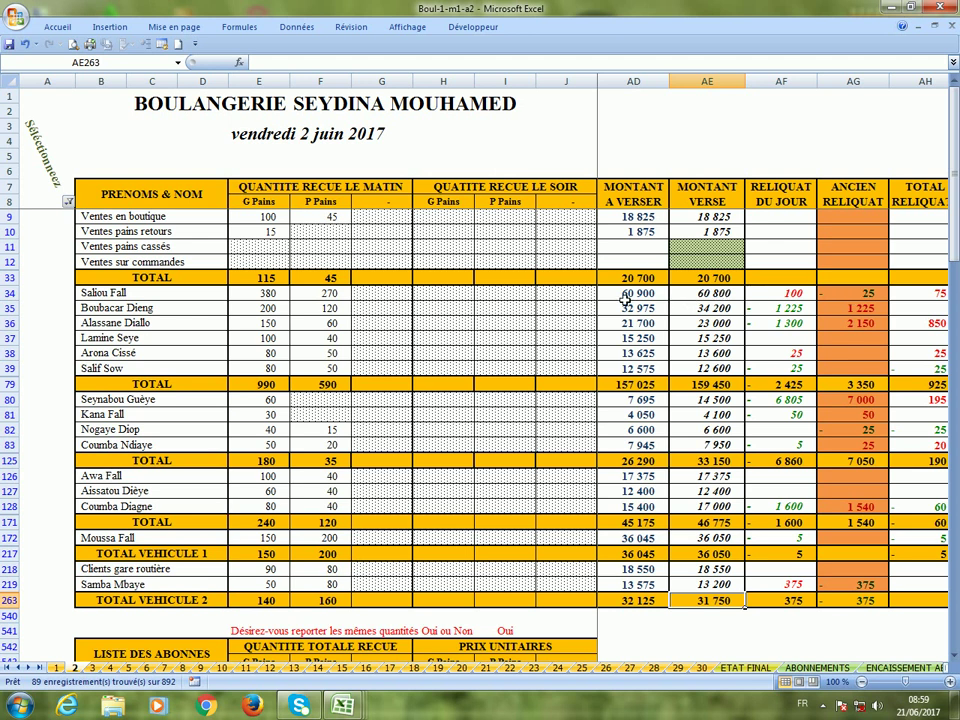
pyautogui.click(707, 293)
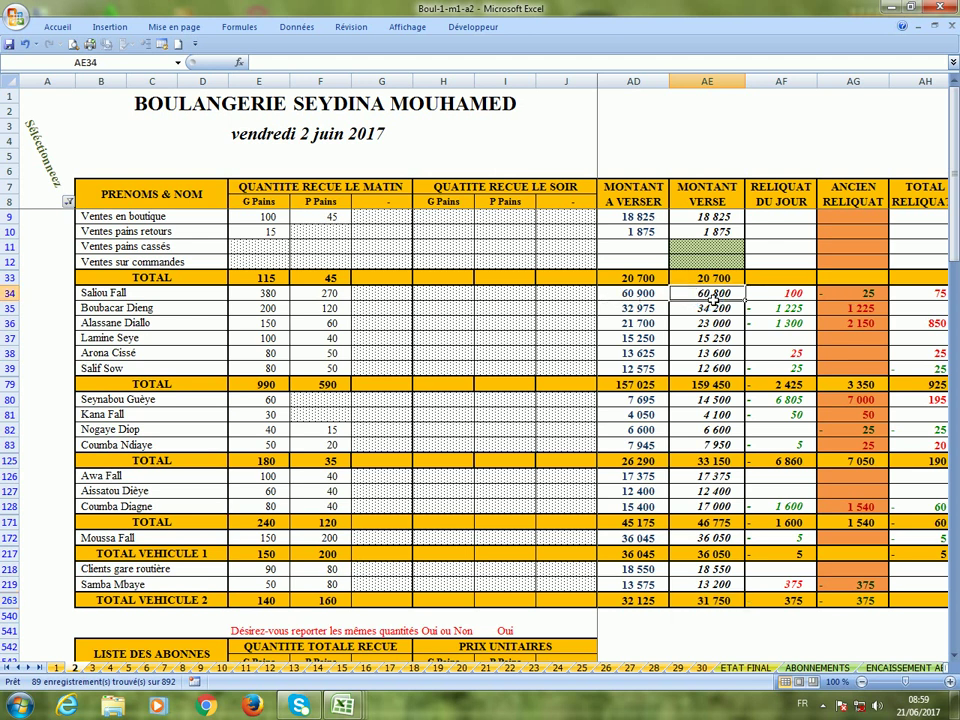
pyautogui.click(777, 300)
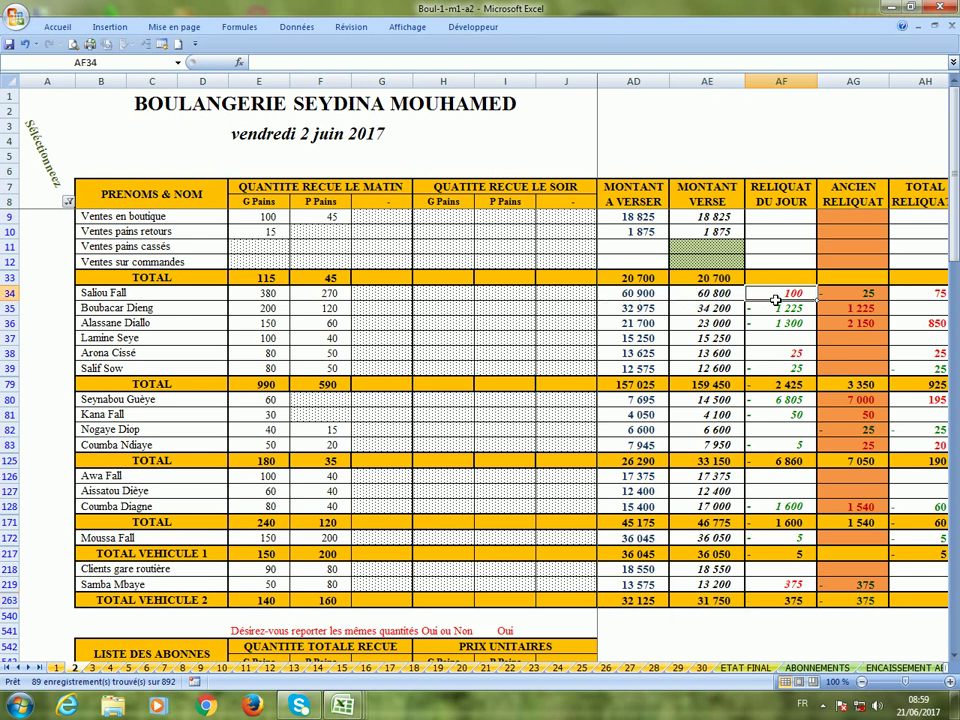
pyautogui.click(858, 301)
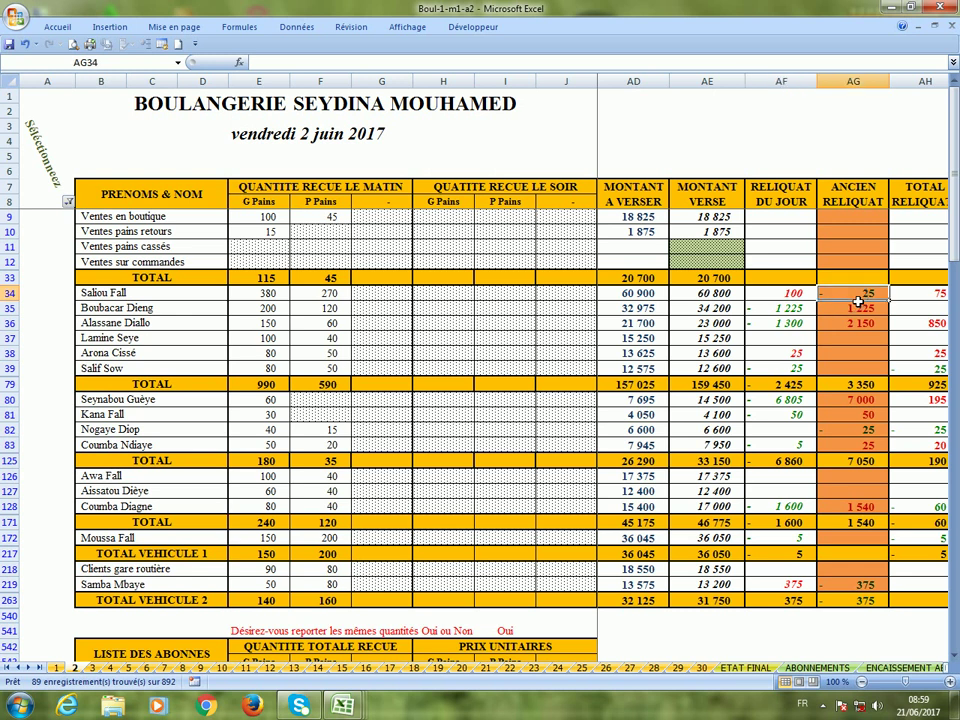
pyautogui.click(919, 298)
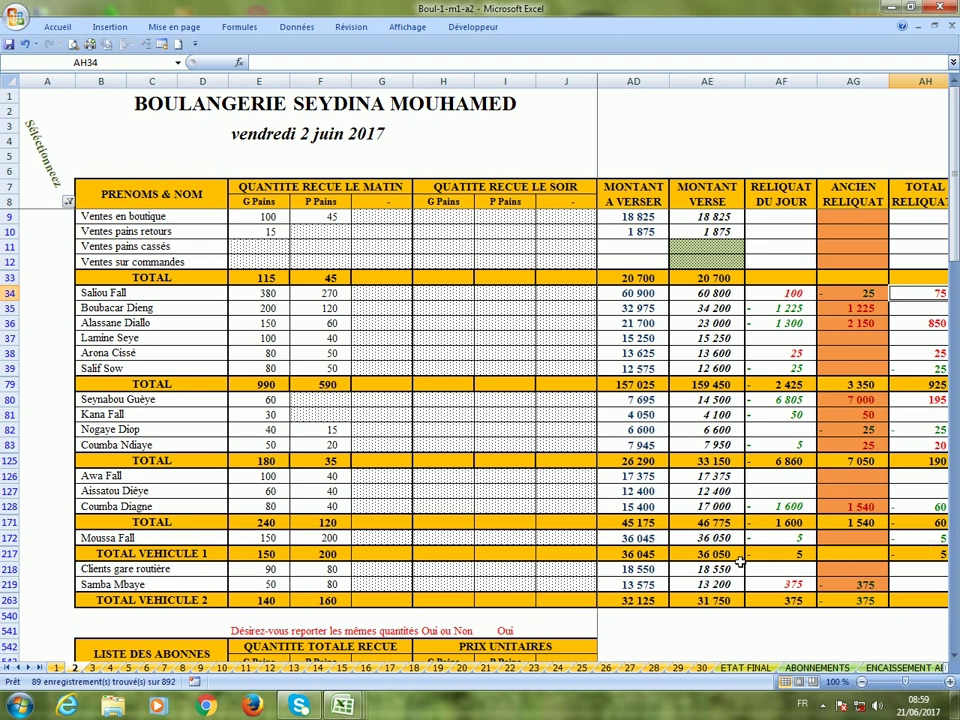
pyautogui.click(920, 588)
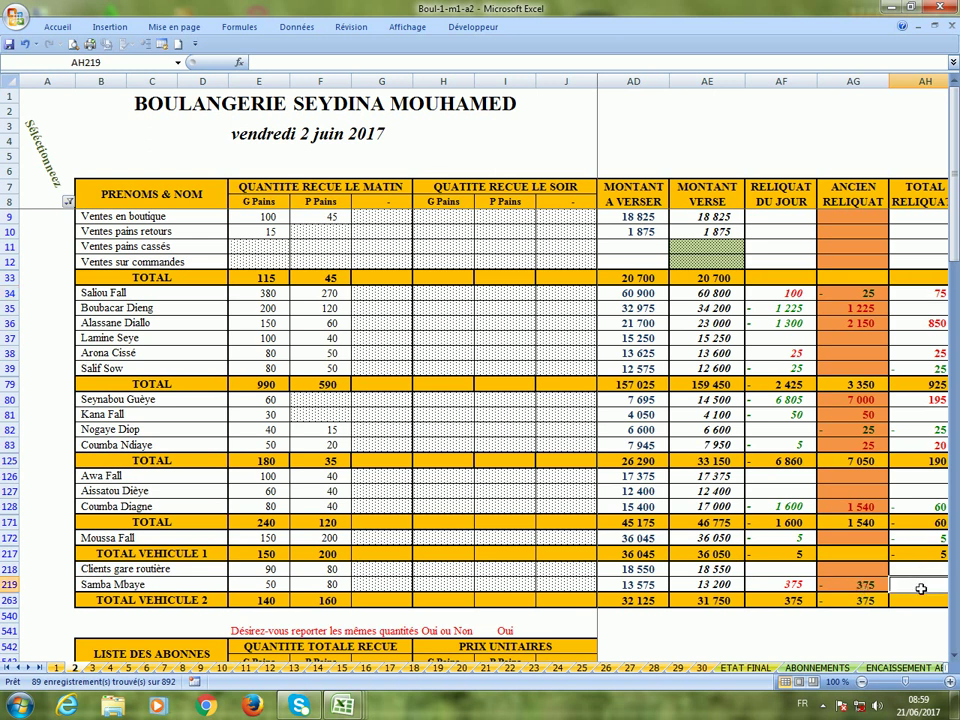
pyautogui.scroll(-2, 920, 588)
pyautogui.click(575, 543)
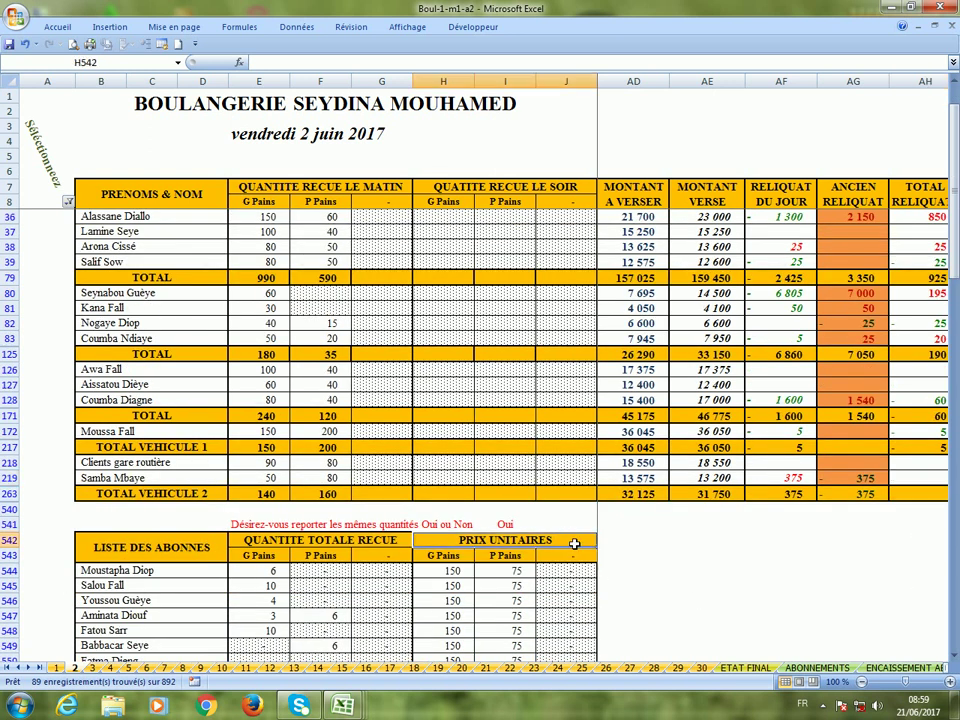
pyautogui.press('Right')
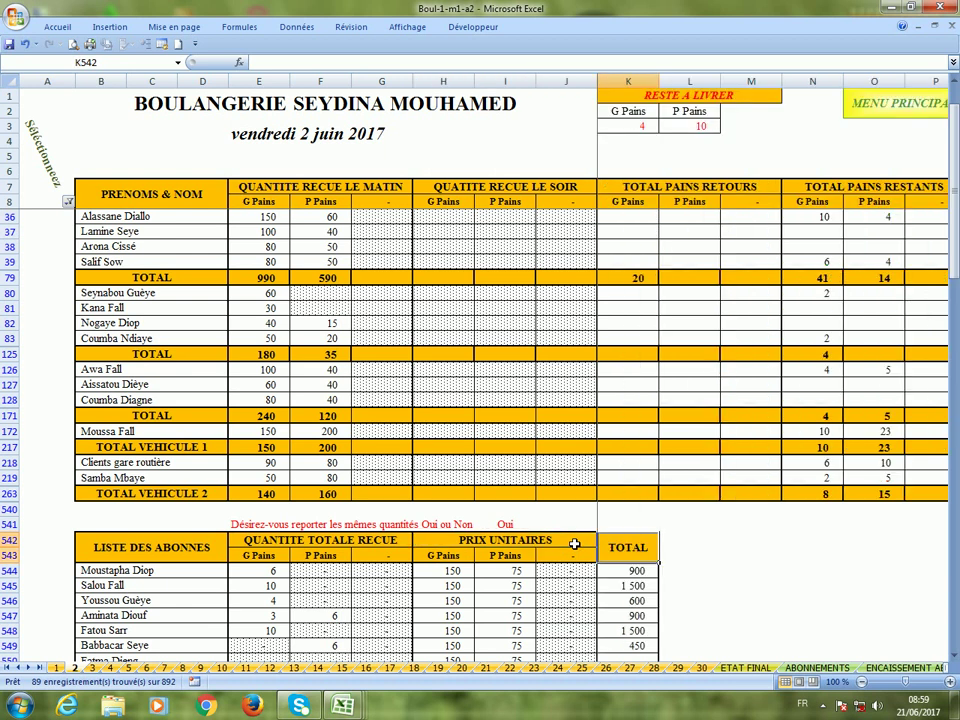
pyautogui.scroll(-6, 575, 543)
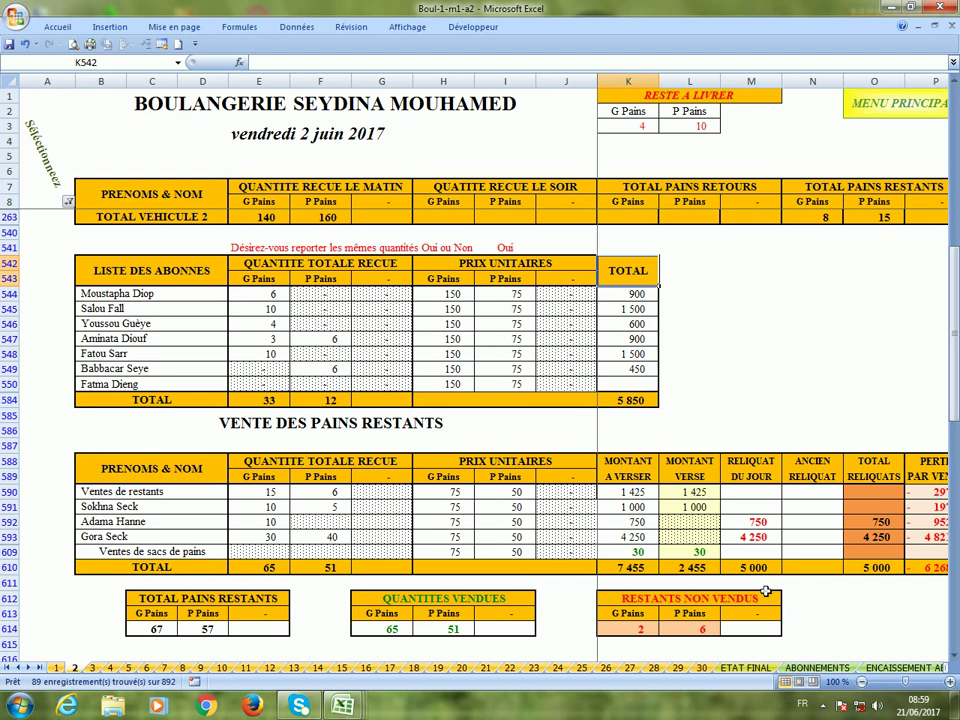
pyautogui.click(691, 541)
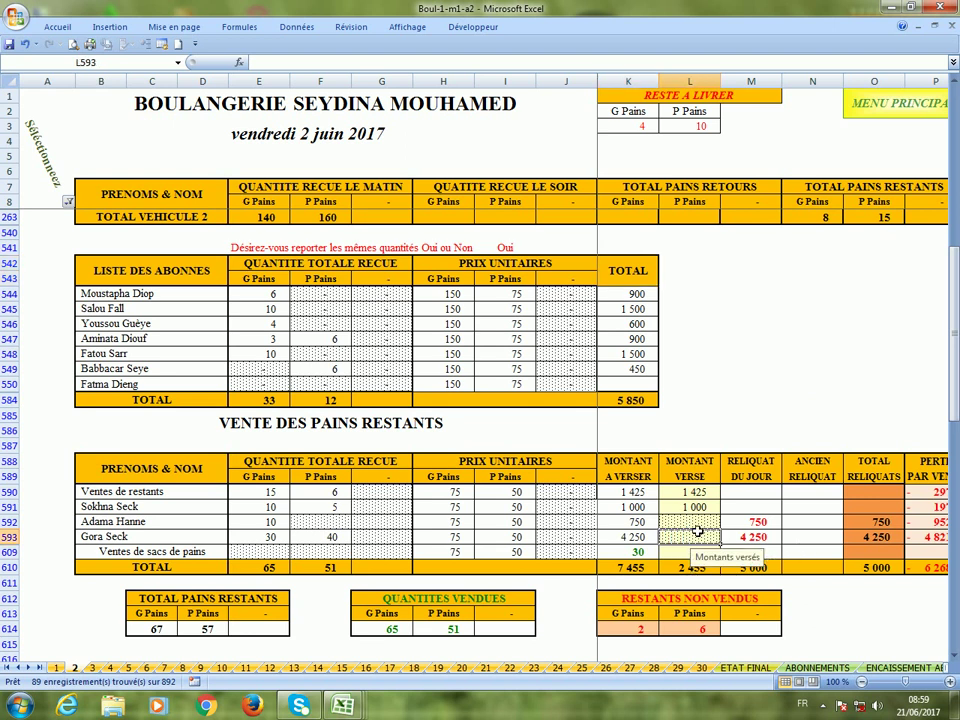
pyautogui.click(693, 525)
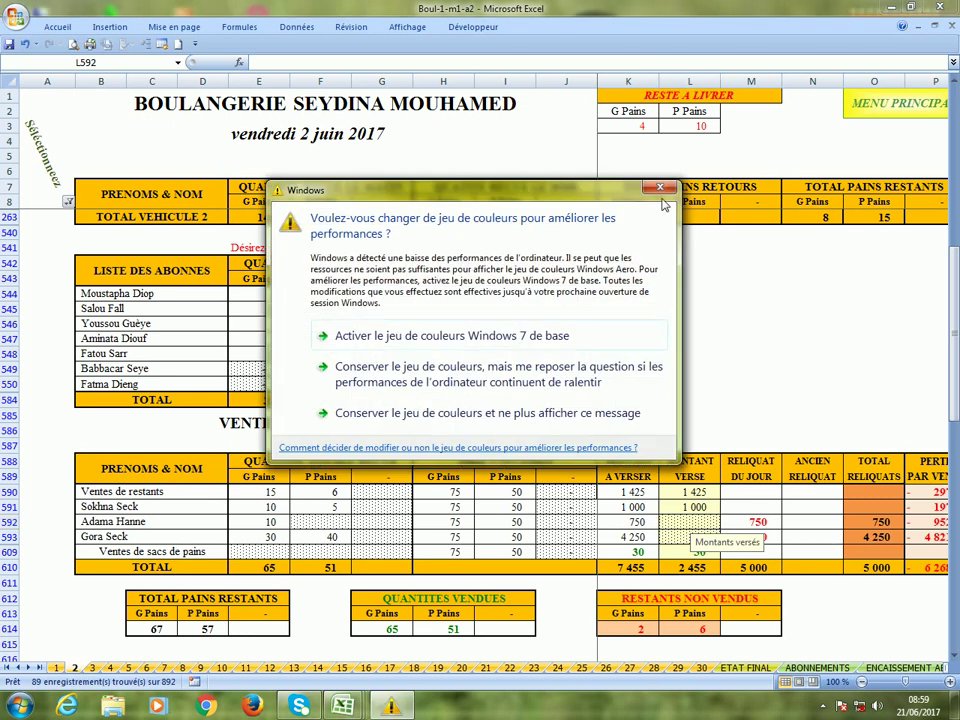
pyautogui.click(660, 187)
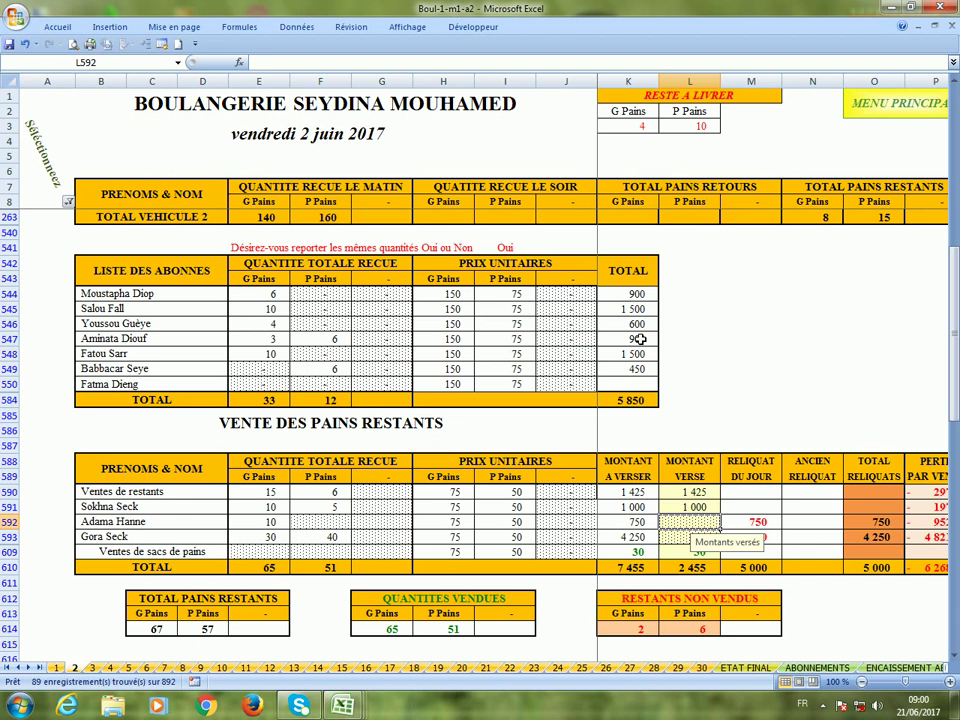
pyautogui.click(626, 128)
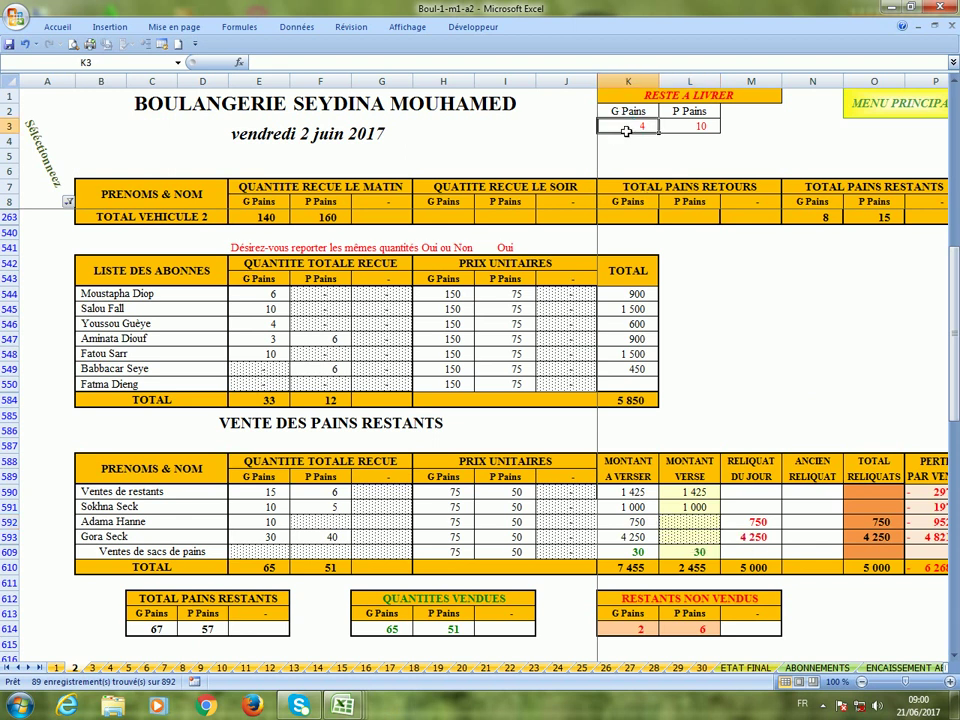
pyautogui.click(683, 128)
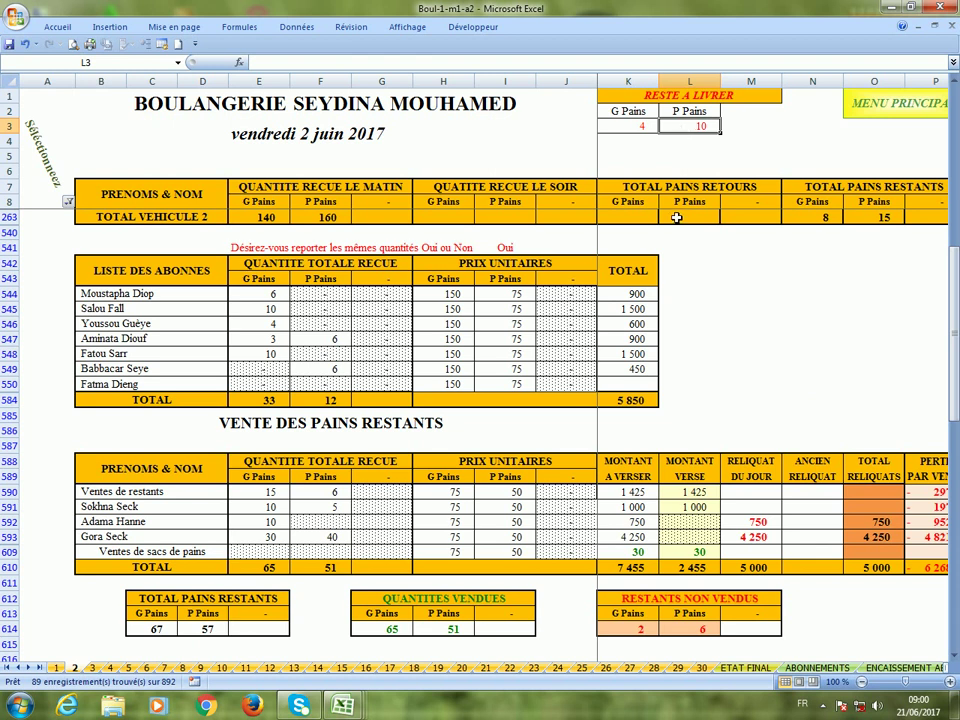
pyautogui.scroll(-4, 676, 217)
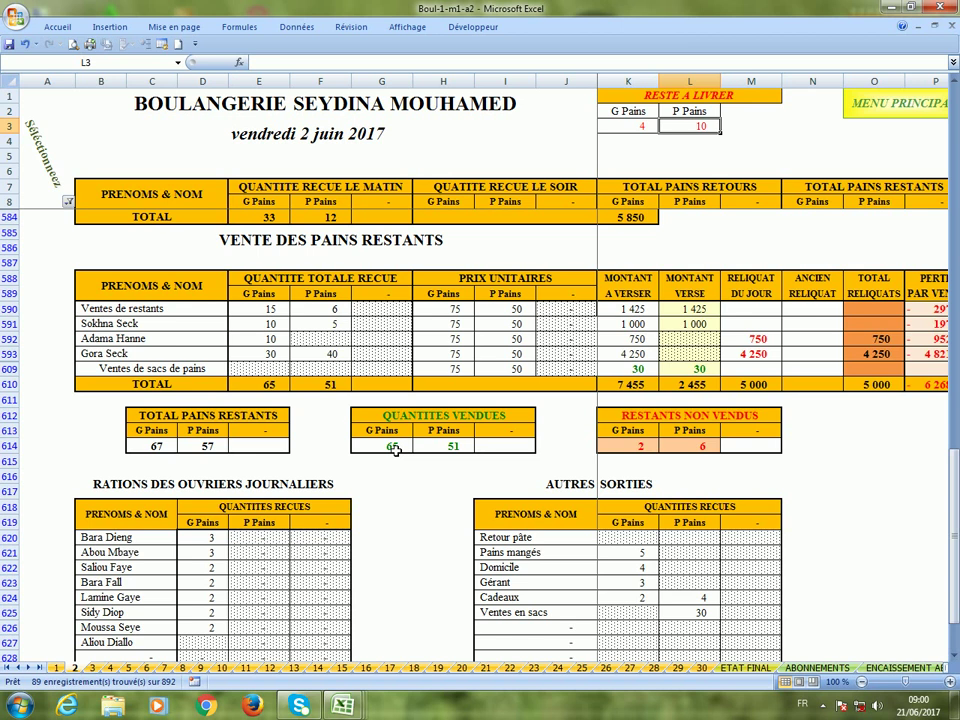
pyautogui.click(635, 450)
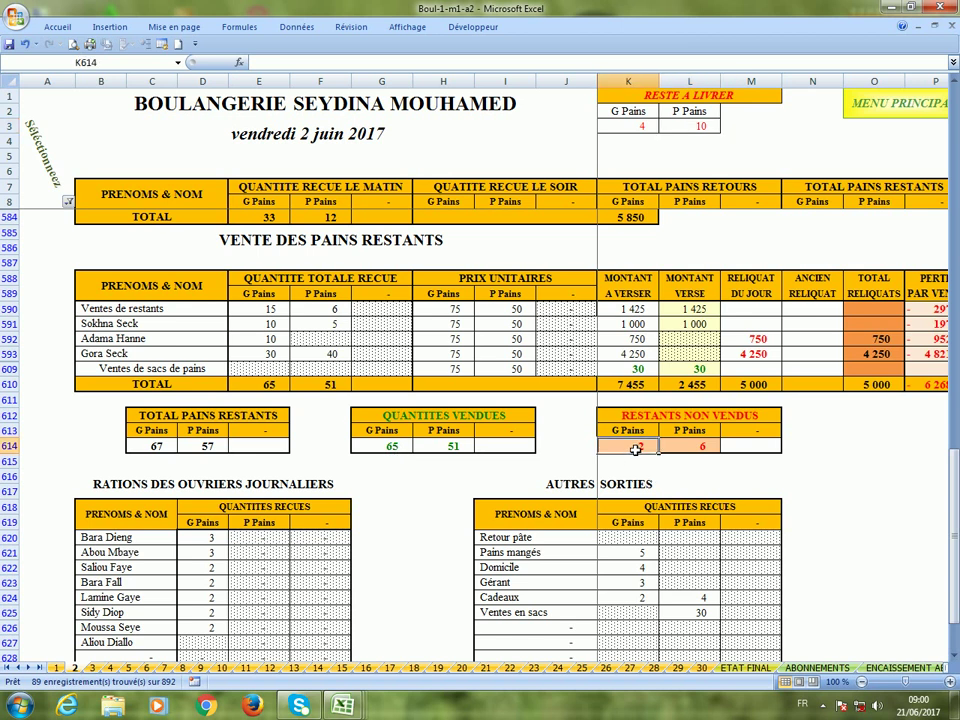
pyautogui.click(695, 450)
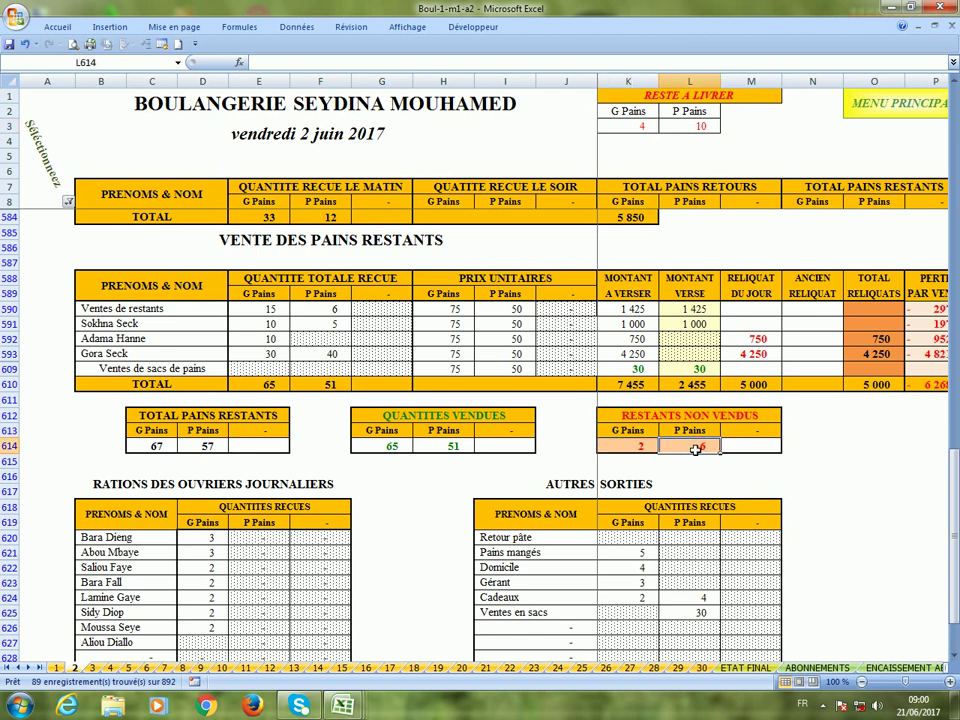
pyautogui.scroll(-9, 695, 450)
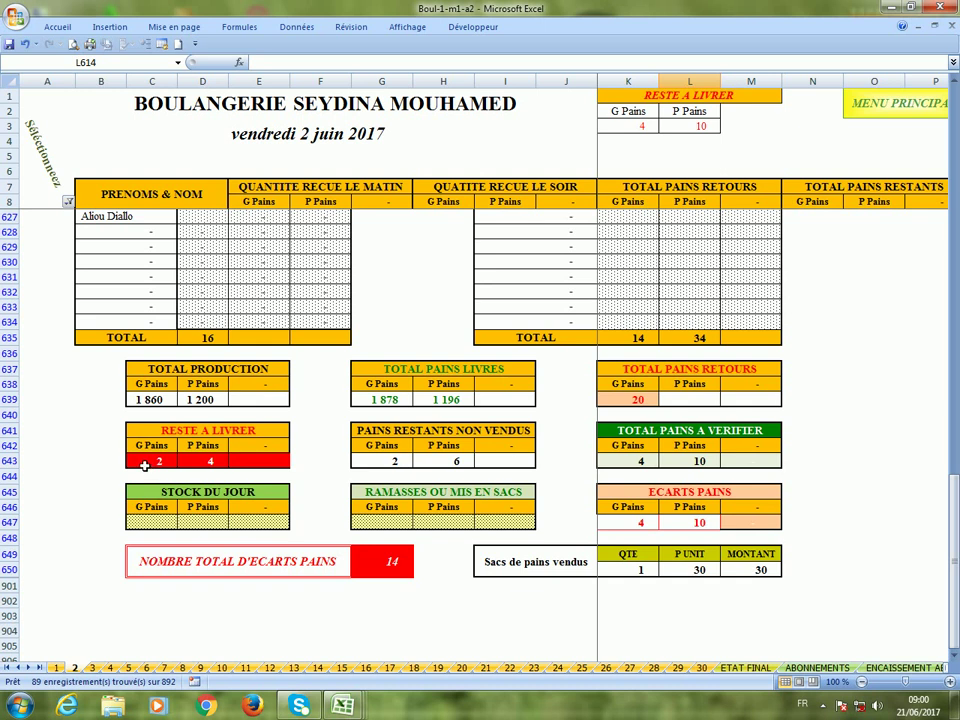
pyautogui.click(145, 466)
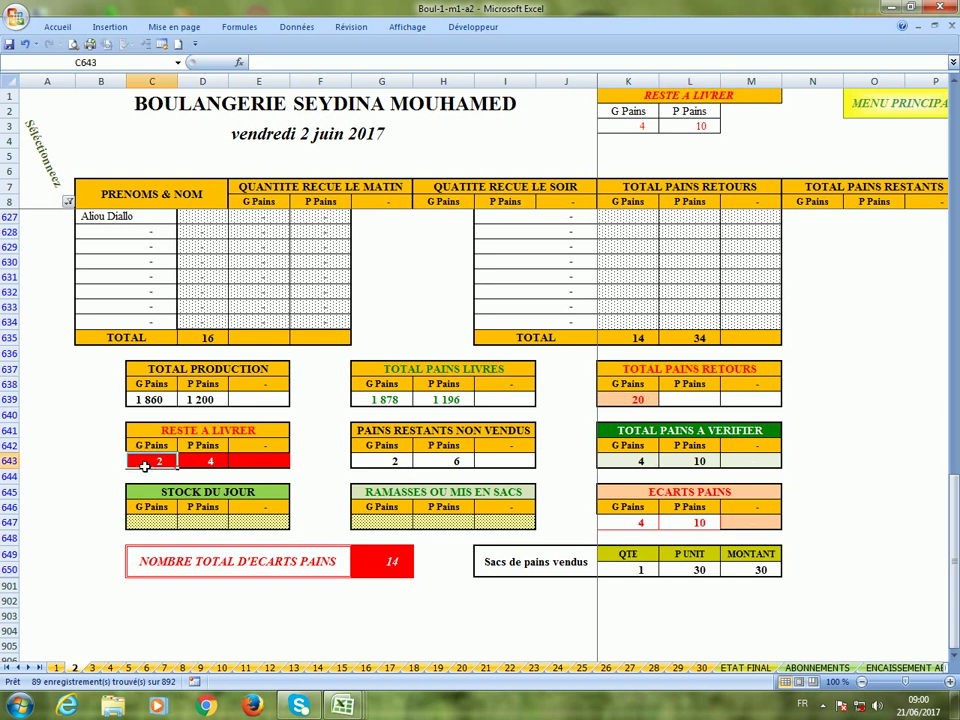
pyautogui.click(362, 462)
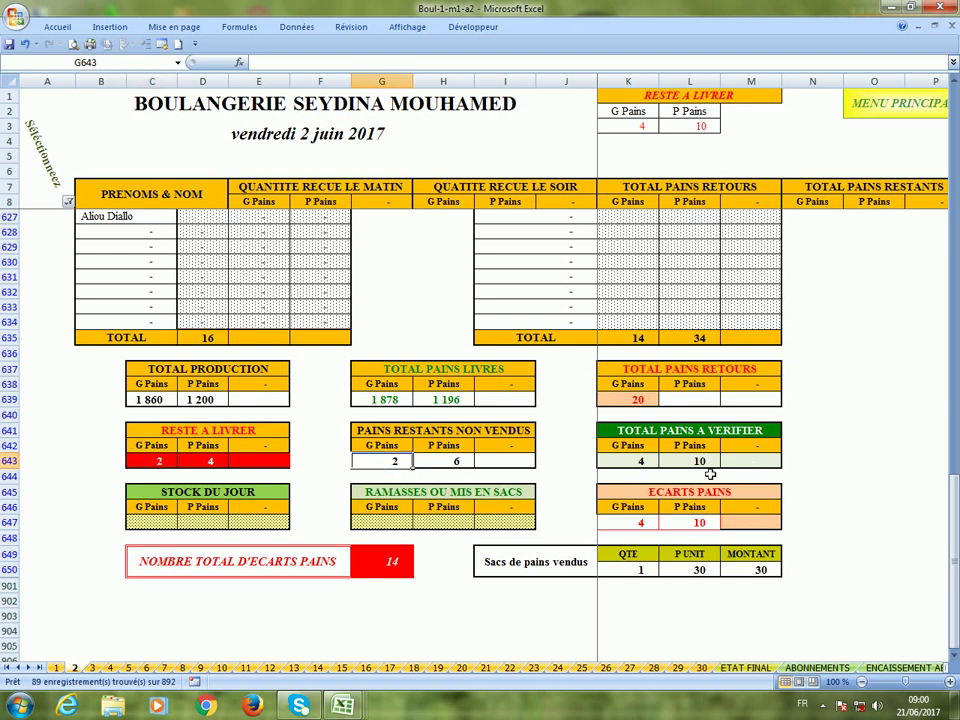
pyautogui.click(617, 458)
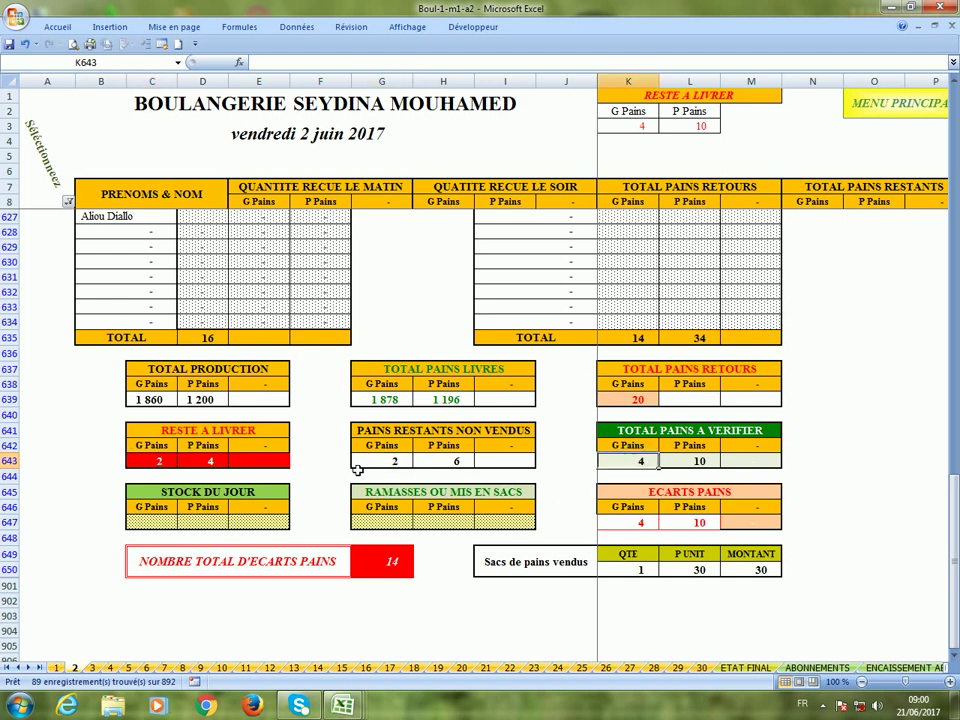
pyautogui.click(205, 463)
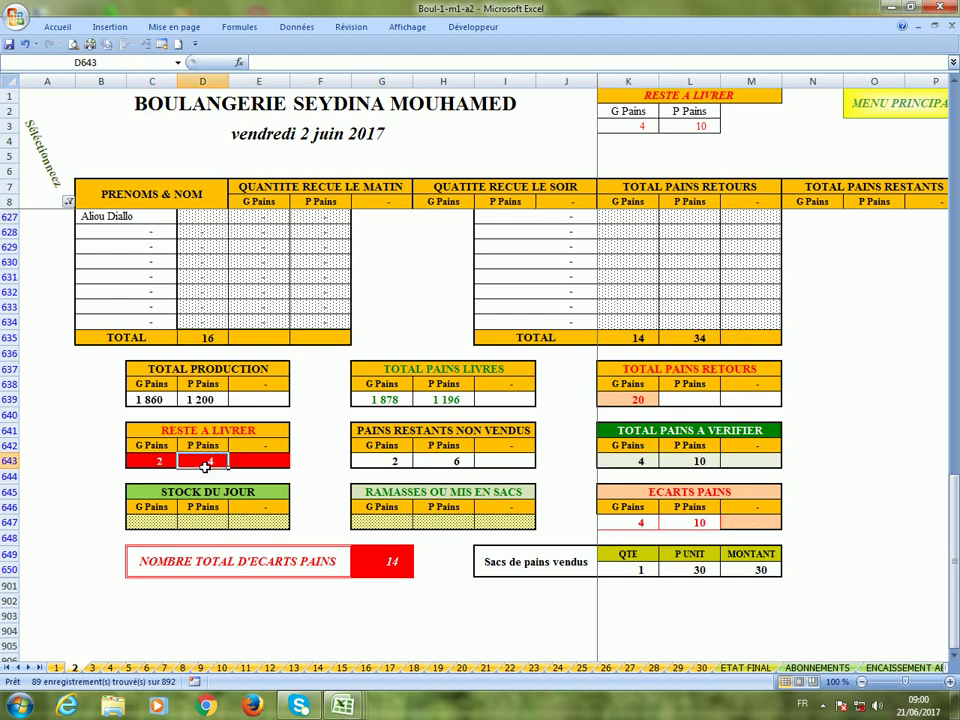
pyautogui.click(700, 464)
pyautogui.click(622, 521)
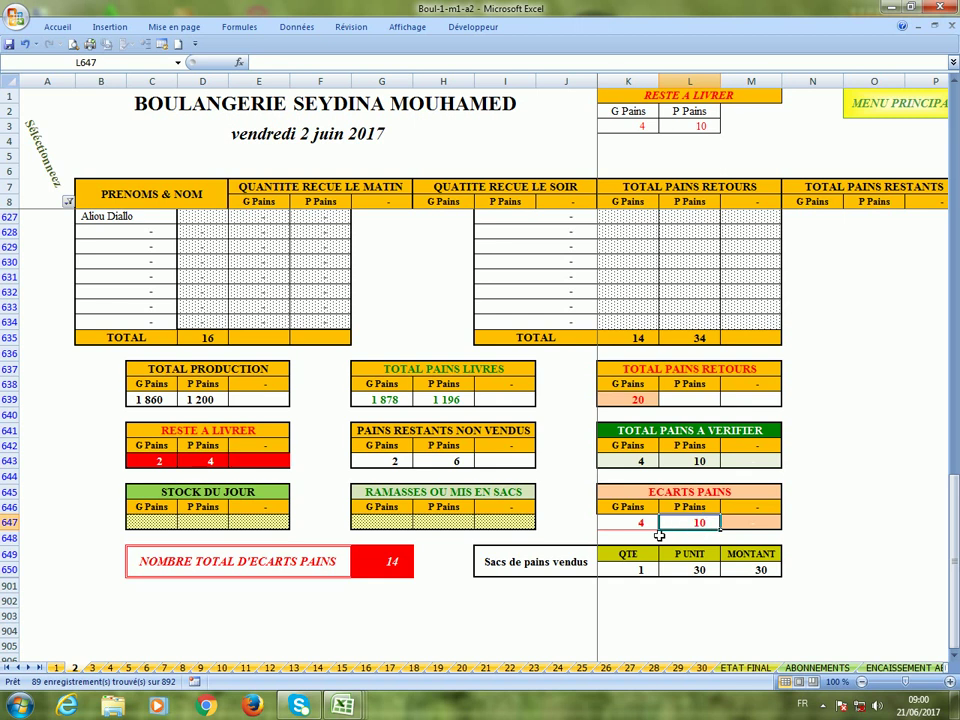
pyautogui.click(392, 563)
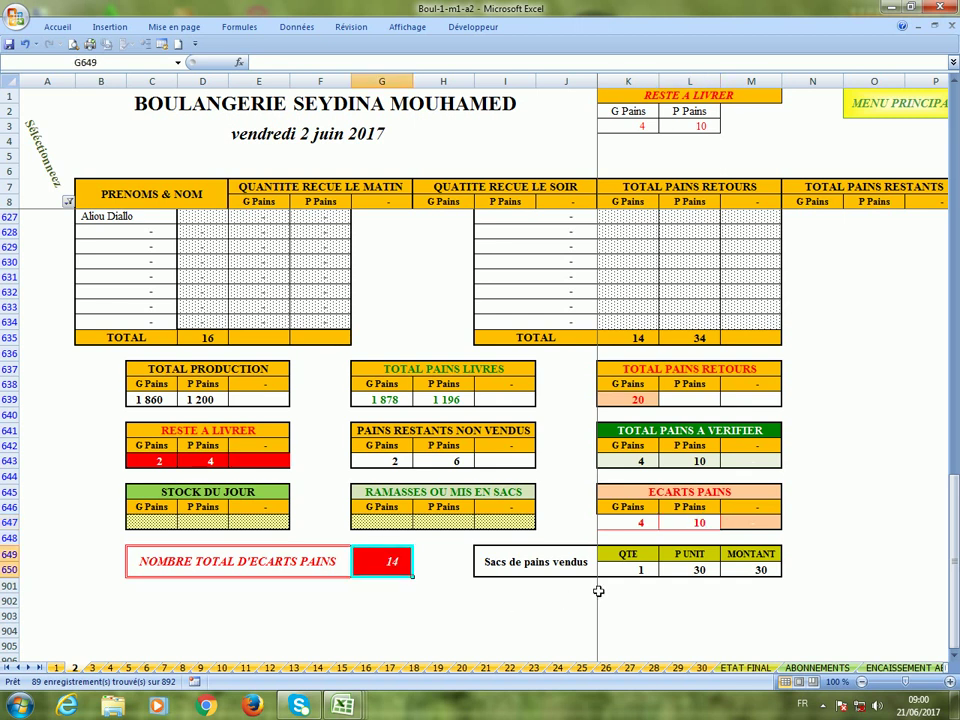
pyautogui.click(624, 573)
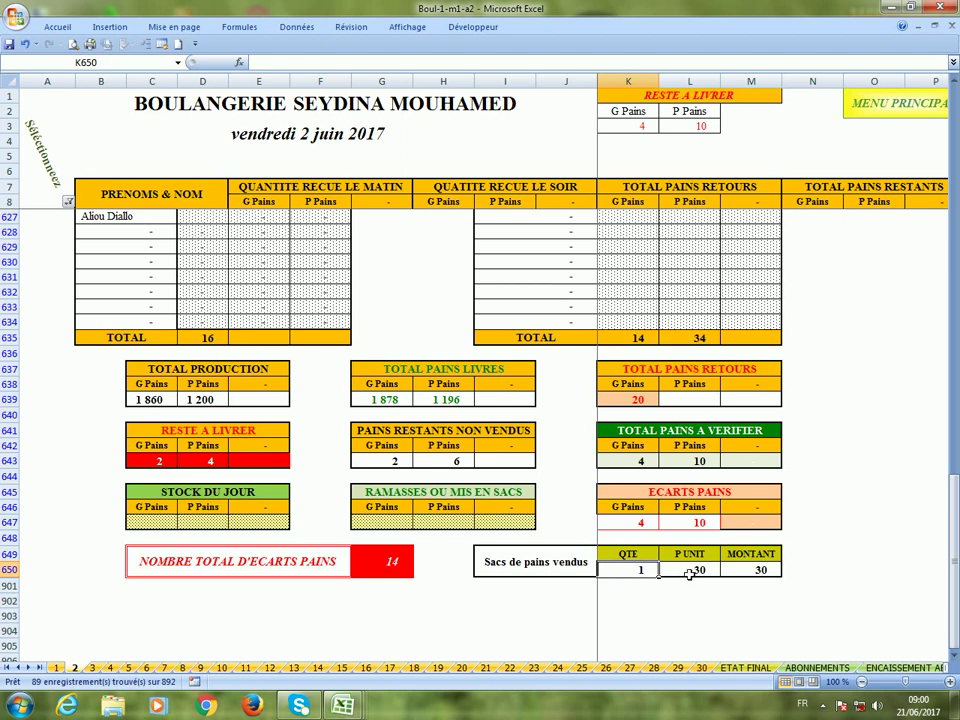
pyautogui.click(689, 572)
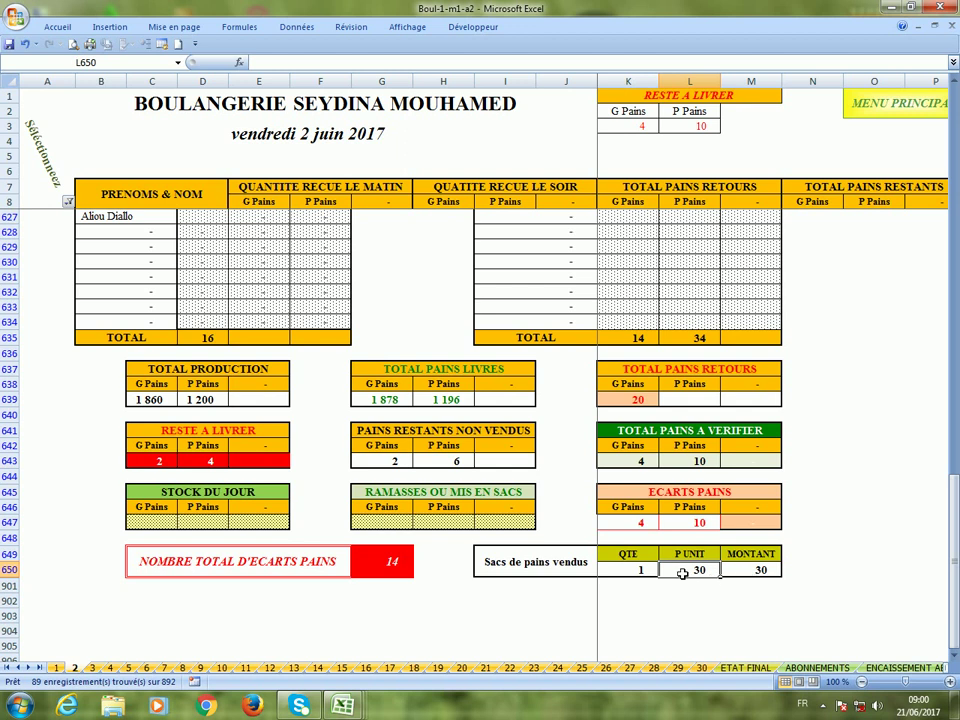
pyautogui.write('1000')
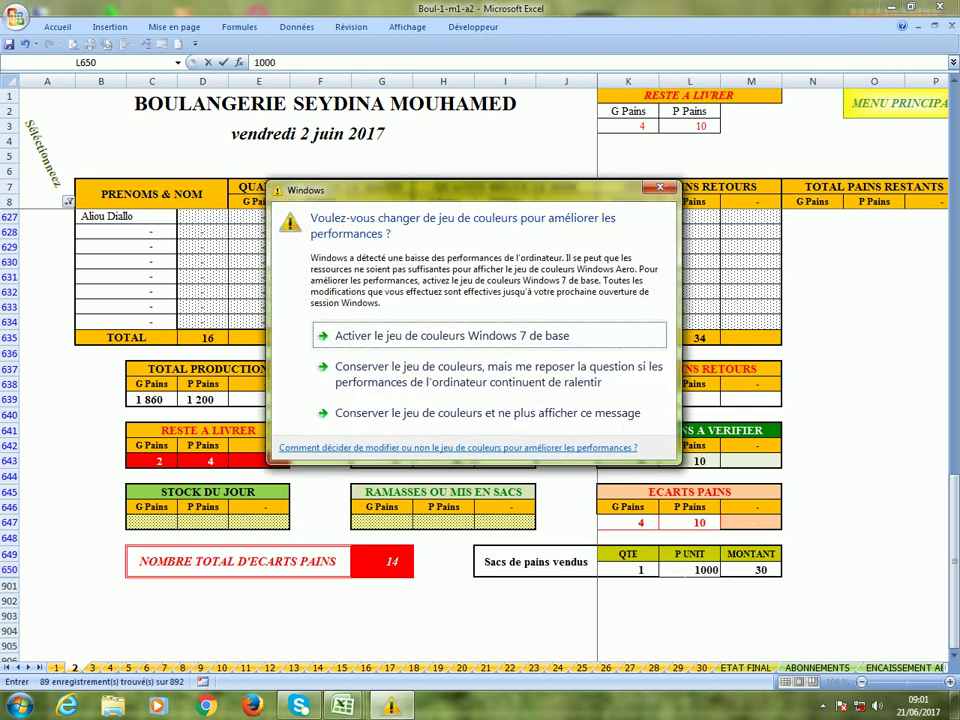
pyautogui.press('Return')
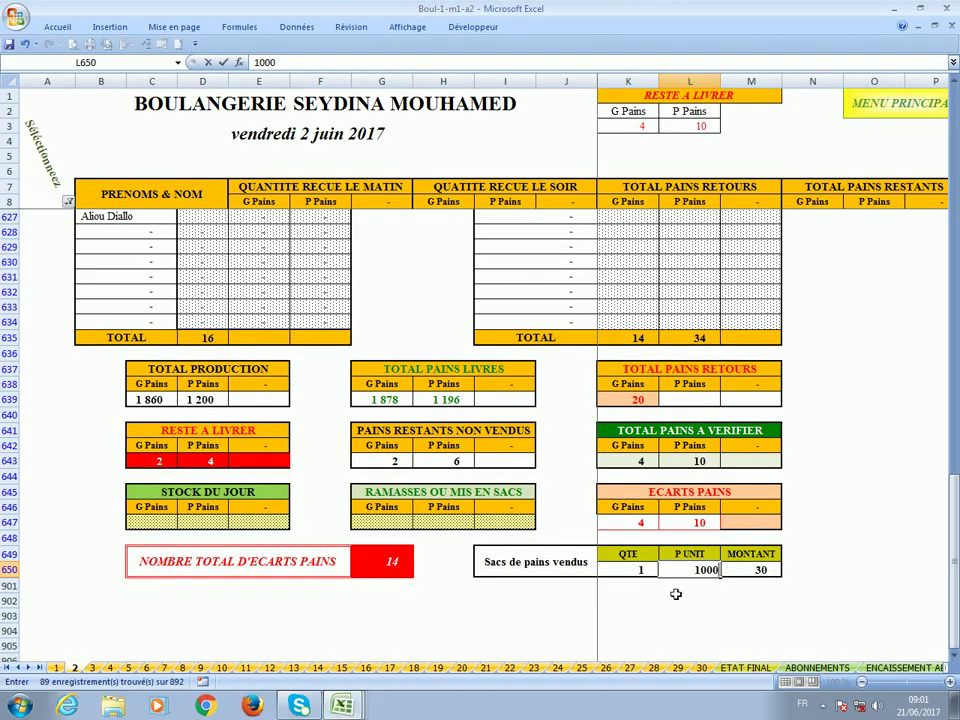
pyautogui.press('Return')
pyautogui.click(693, 575)
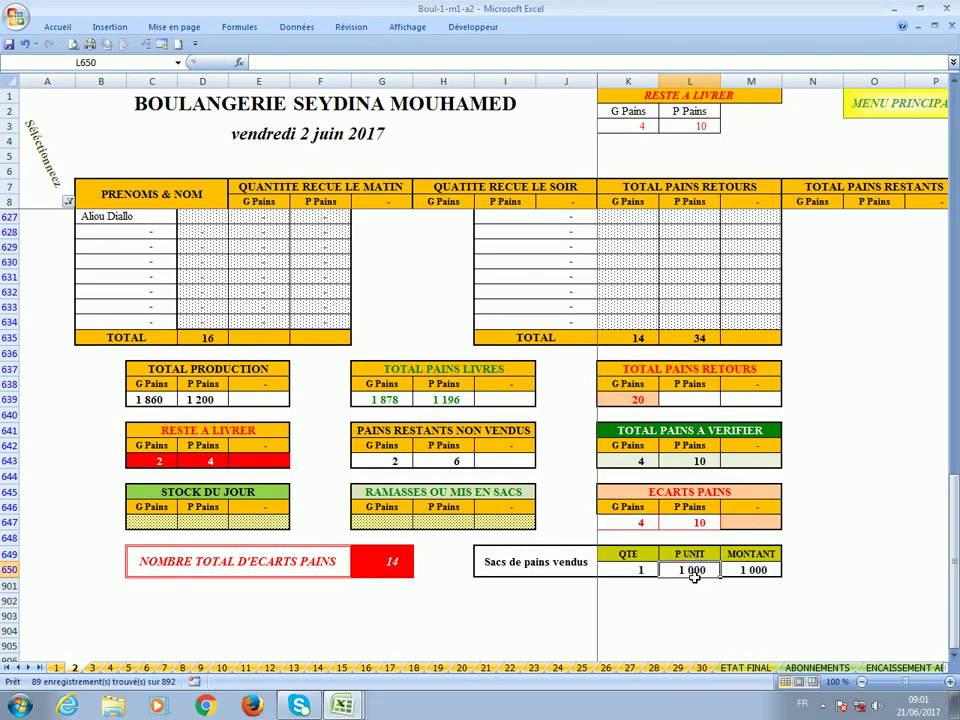
pyautogui.scroll(3, 587, 600)
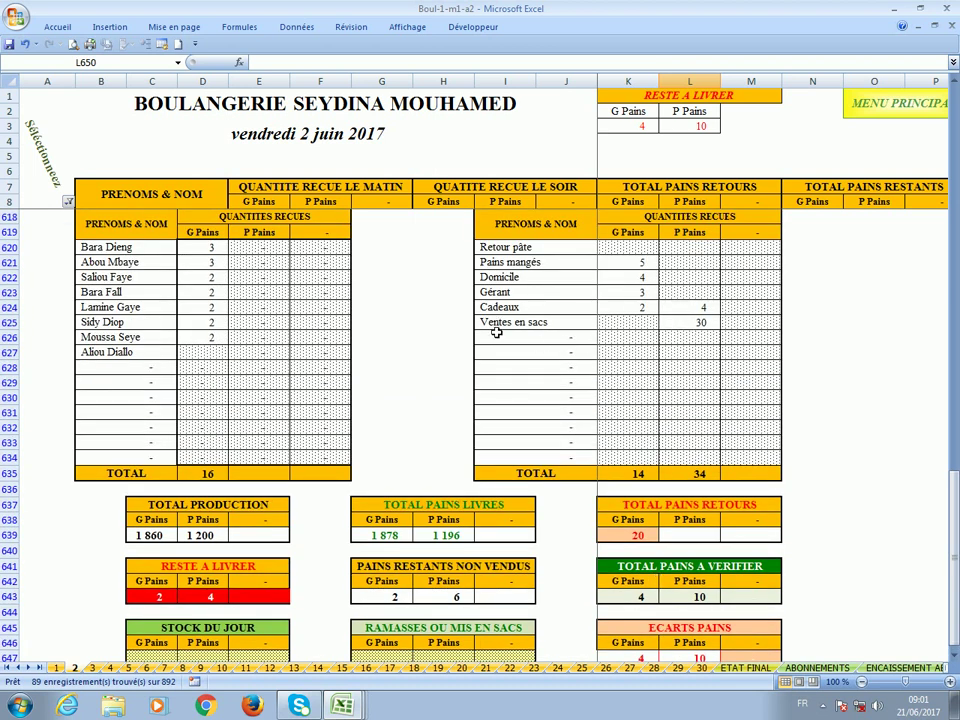
pyautogui.click(686, 325)
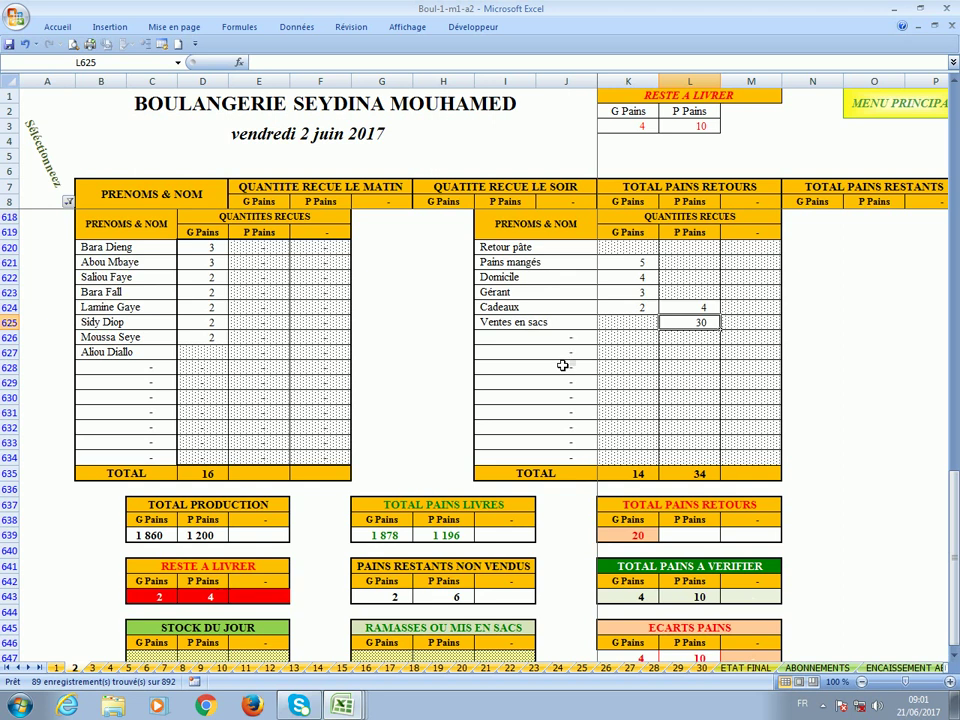
pyautogui.scroll(-7, 405, 368)
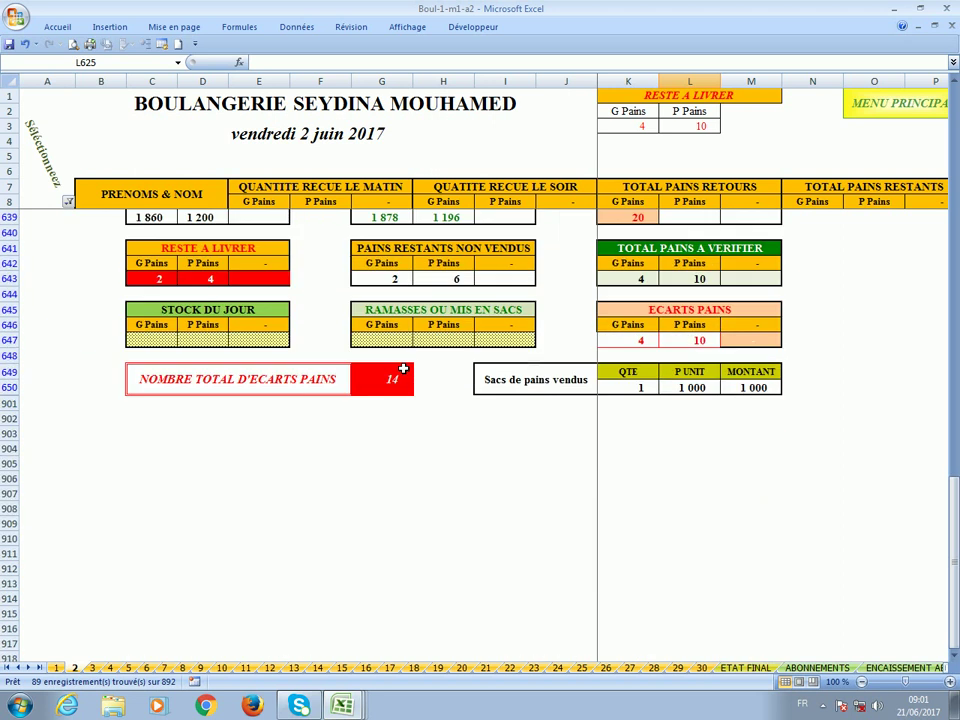
pyautogui.scroll(5, 390, 433)
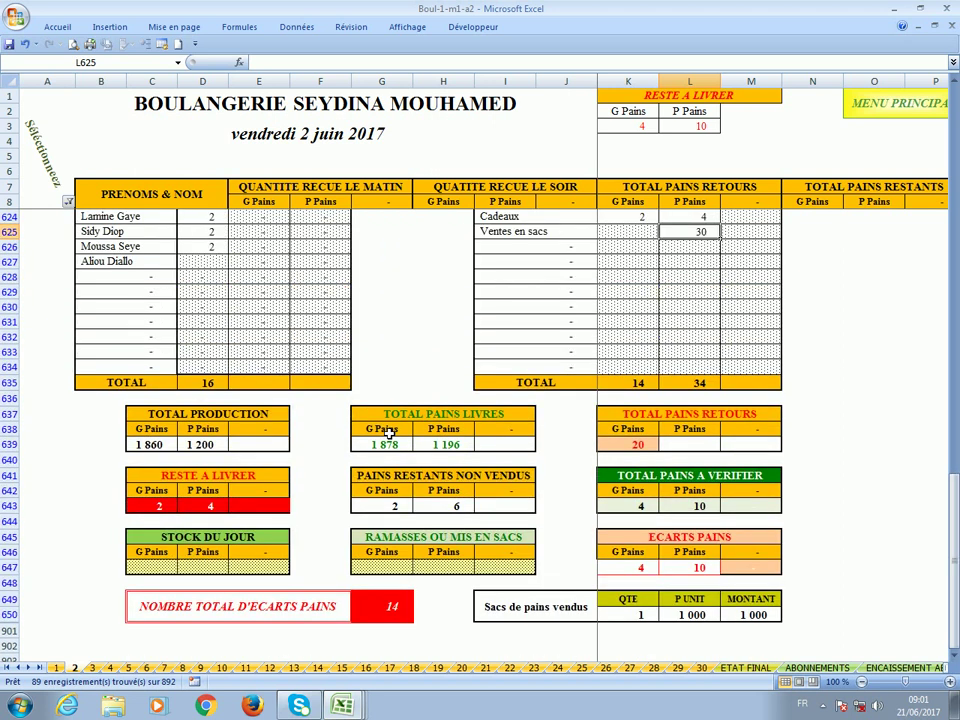
pyautogui.scroll(-2, 388, 432)
pyautogui.scroll(3, 388, 433)
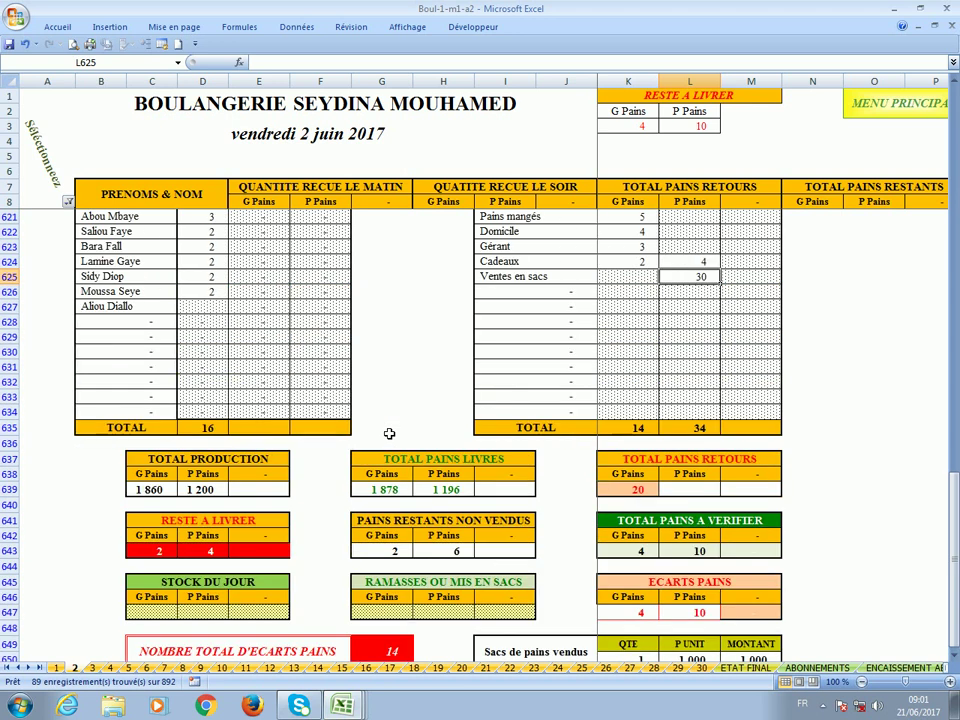
# Filter column B to show 3 - Charges instead of 2 - Livraison.
pyautogui.click(68, 201)
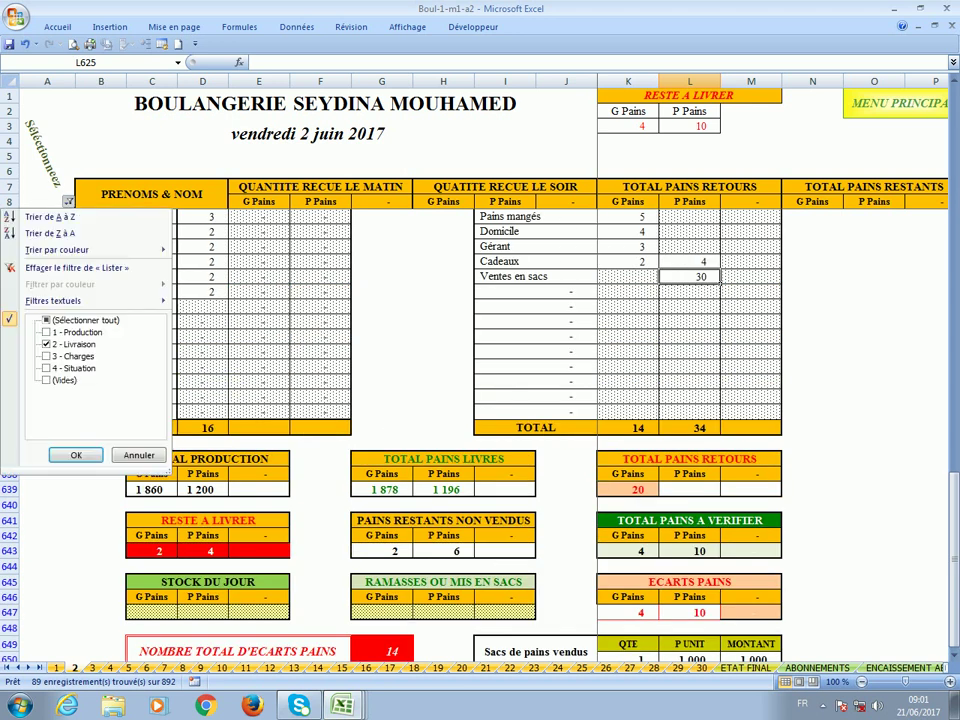
pyautogui.click(80, 357)
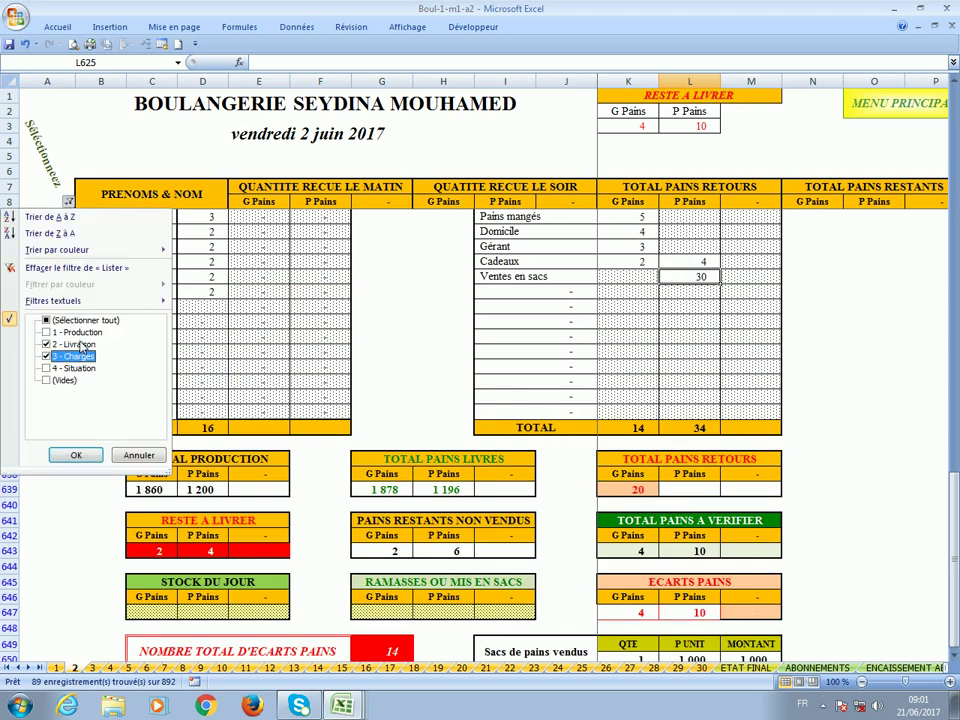
pyautogui.click(80, 346)
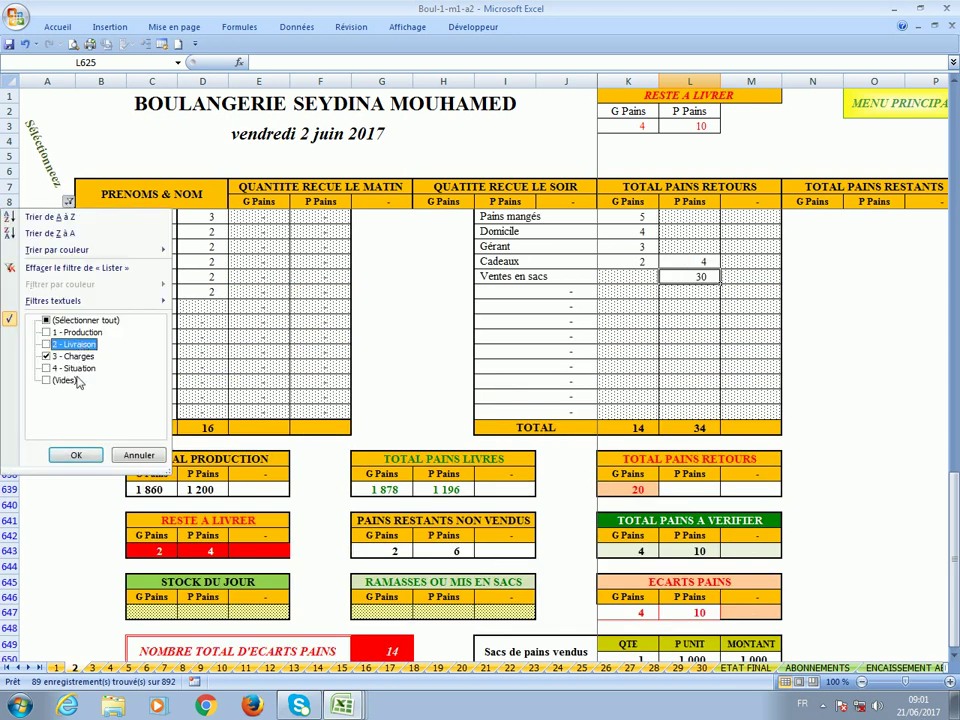
pyautogui.click(84, 456)
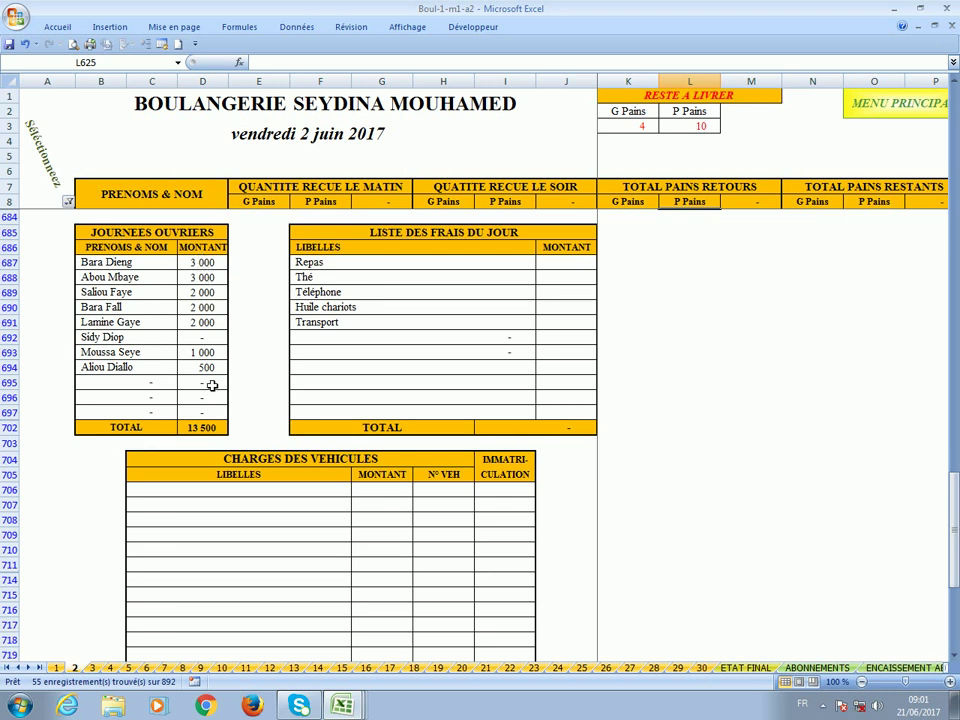
# Enter 2000 as the sixth worker's wage in D692 and clear the 500 in D694.
pyautogui.click(205, 339)
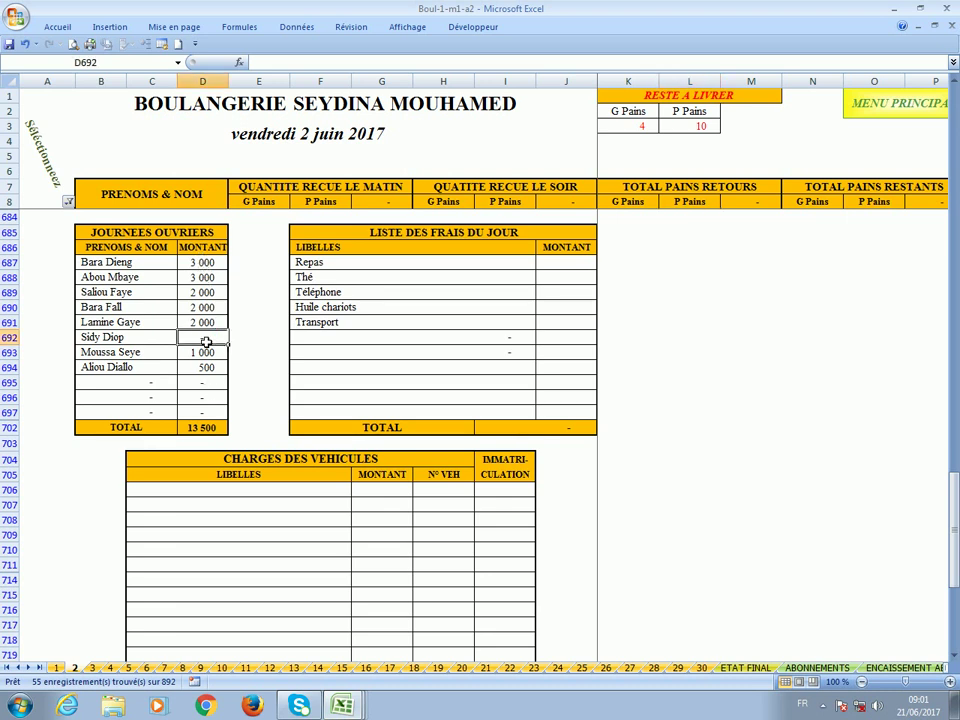
pyautogui.write('2000')
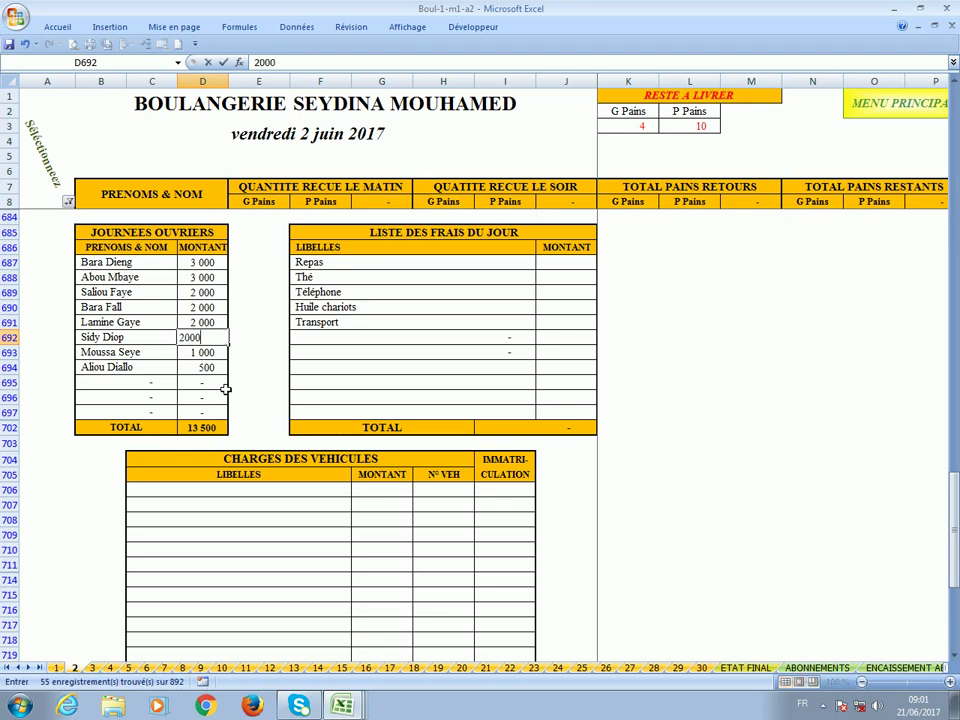
pyautogui.click(205, 370)
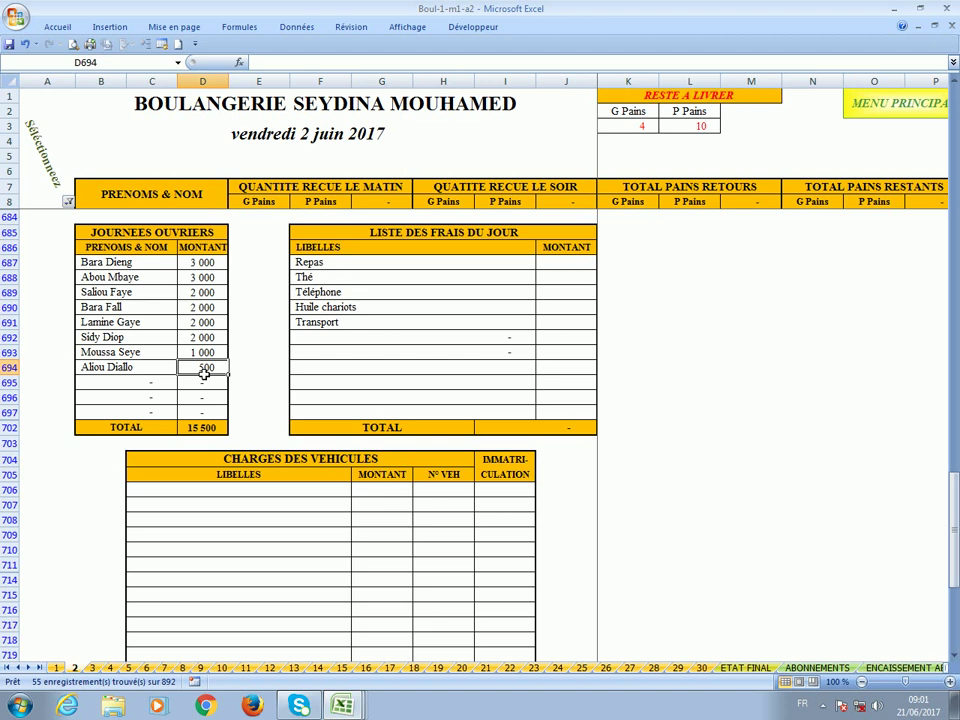
pyautogui.press('Delete')
# Fill in the amounts for the Repas, Thé, Téléphone, Huile chariots and Transport expenses.
pyautogui.click(566, 261)
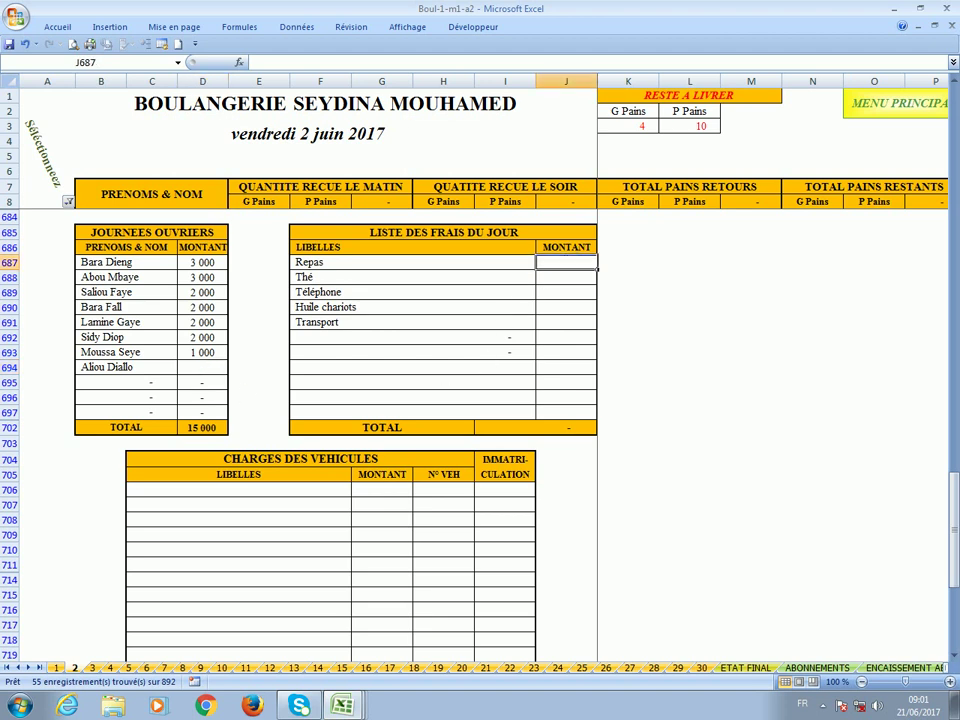
pyautogui.click(367, 267)
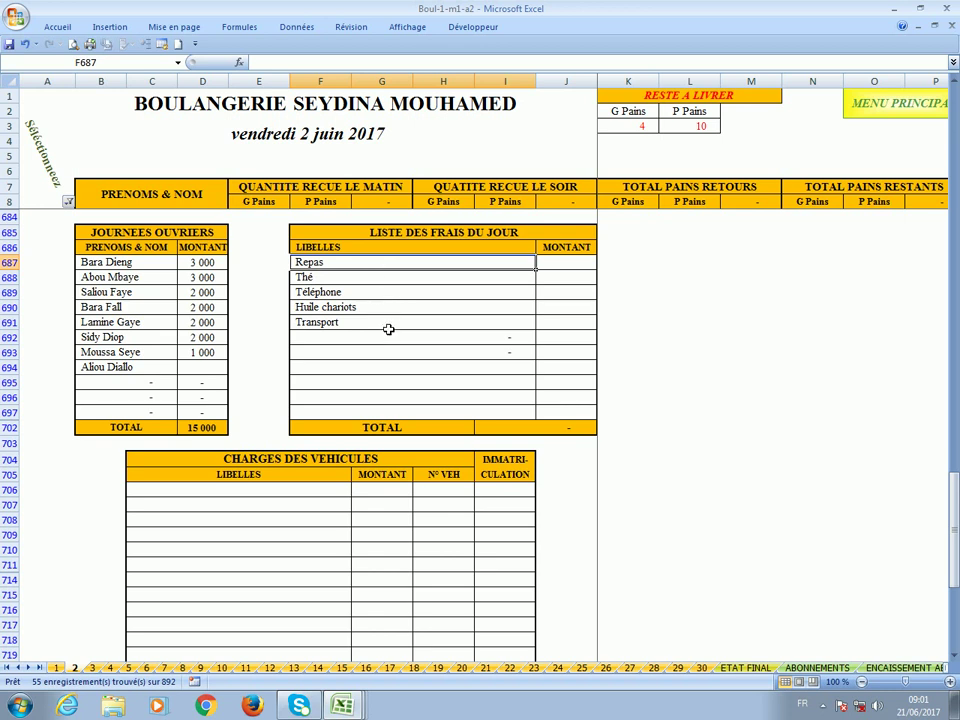
pyautogui.click(373, 282)
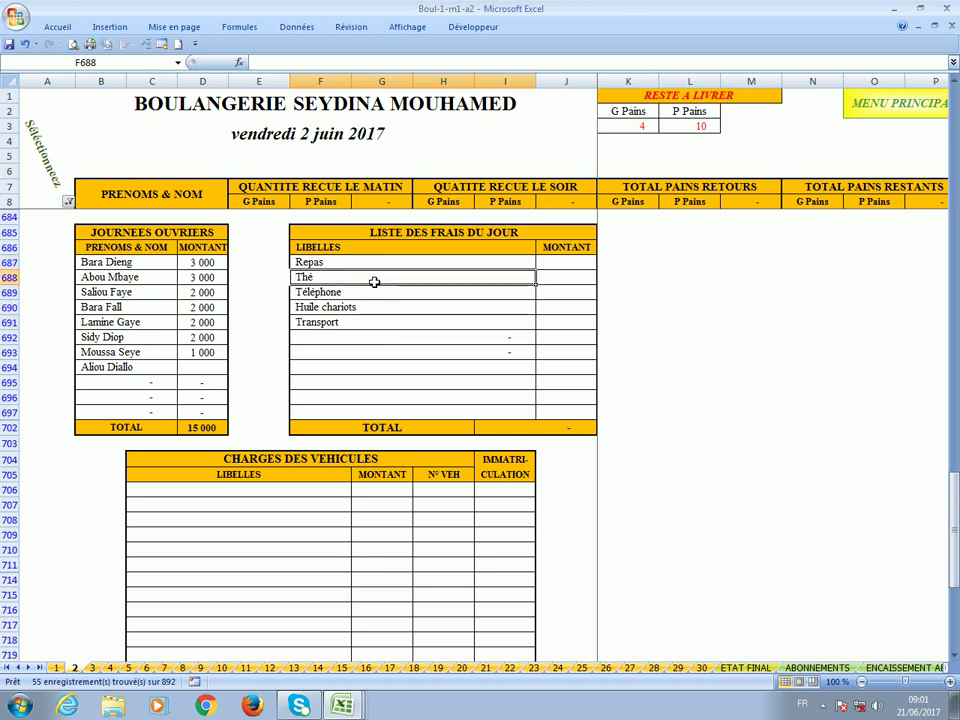
pyautogui.click(388, 296)
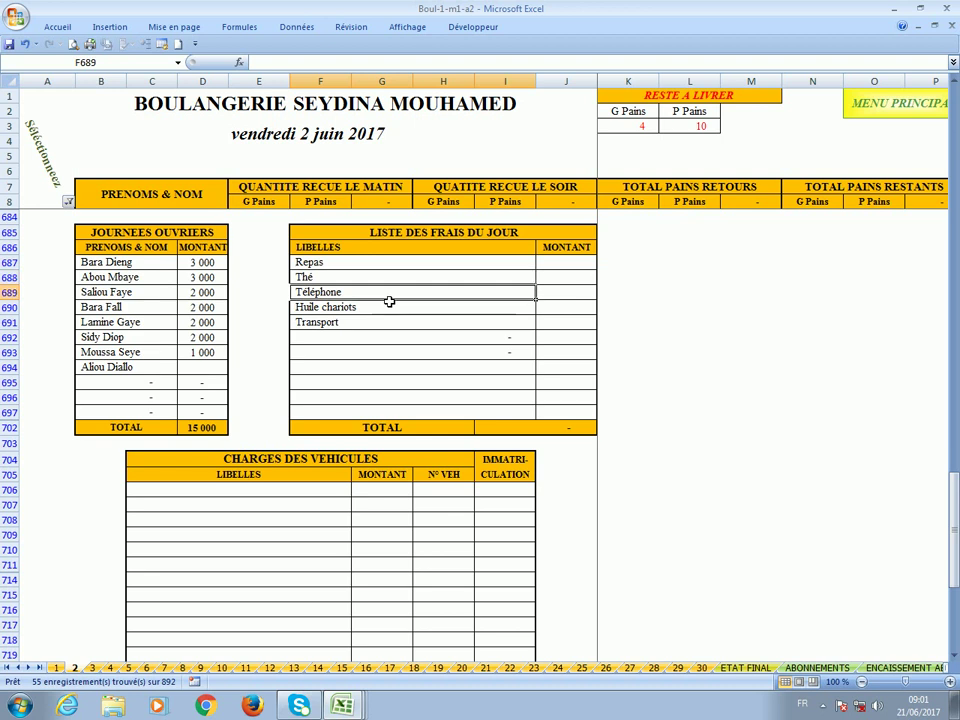
pyautogui.click(557, 268)
pyautogui.click(376, 266)
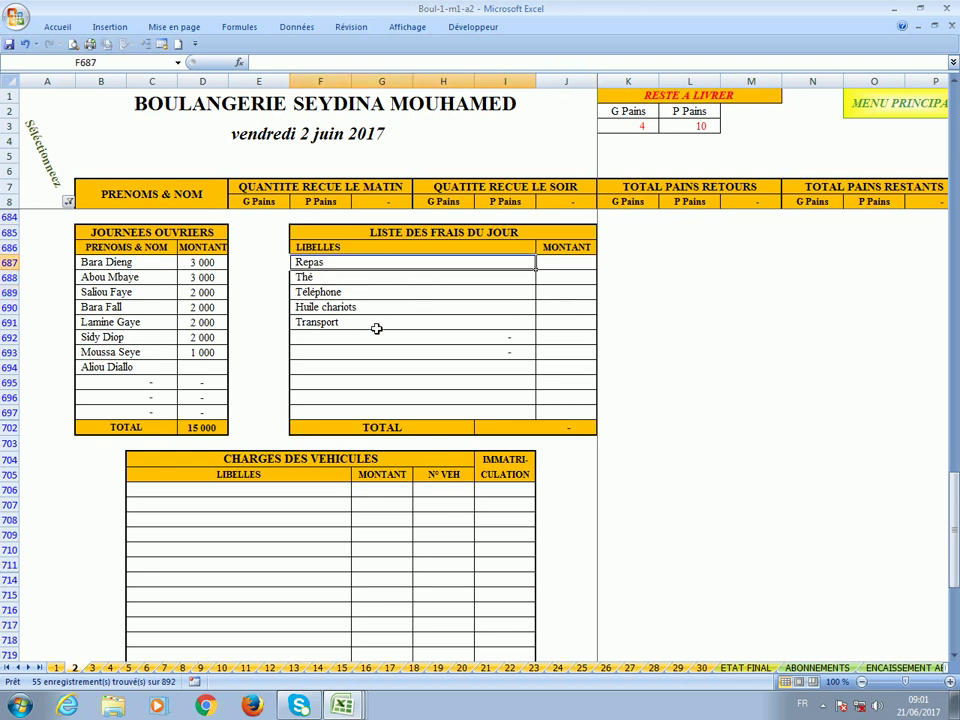
pyautogui.click(375, 326)
pyautogui.click(568, 267)
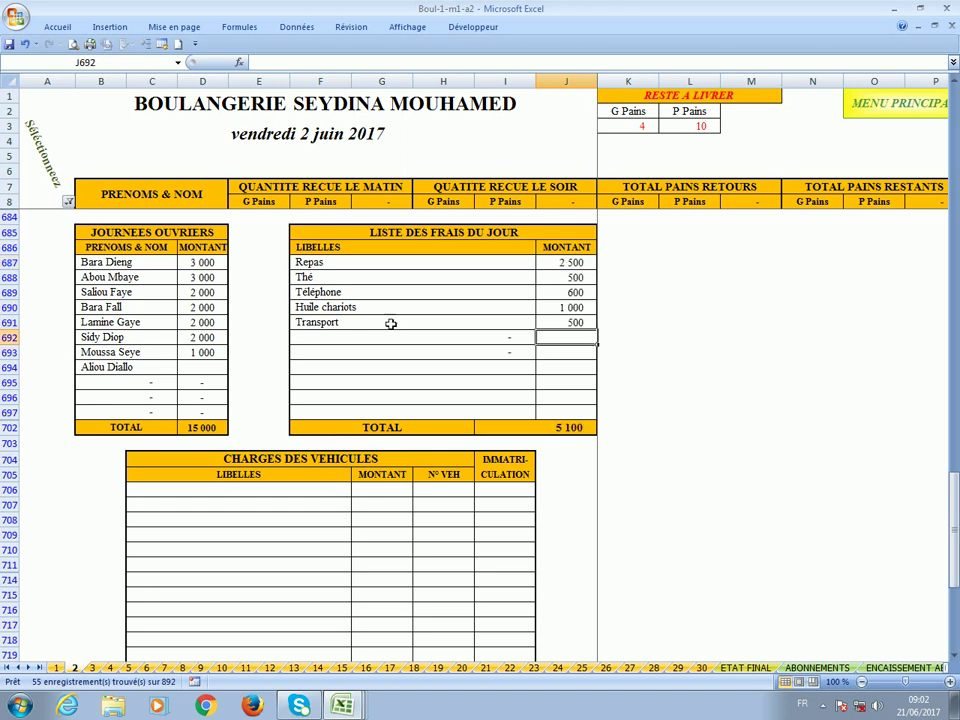
# Add an Omo expense of 500 below Transport.
pyautogui.click(331, 341)
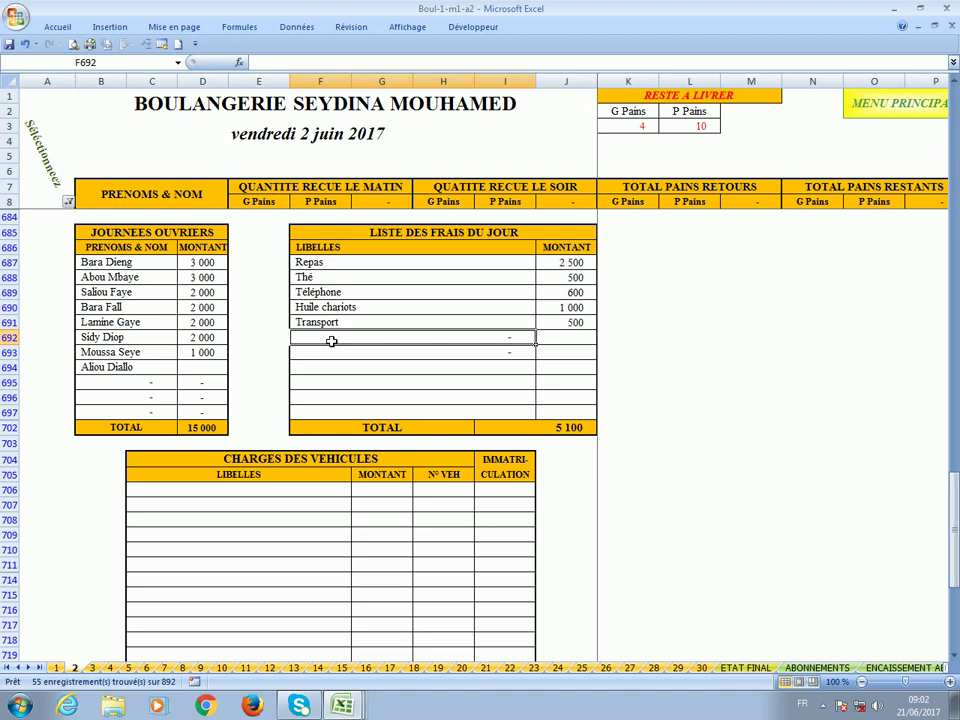
pyautogui.click(326, 359)
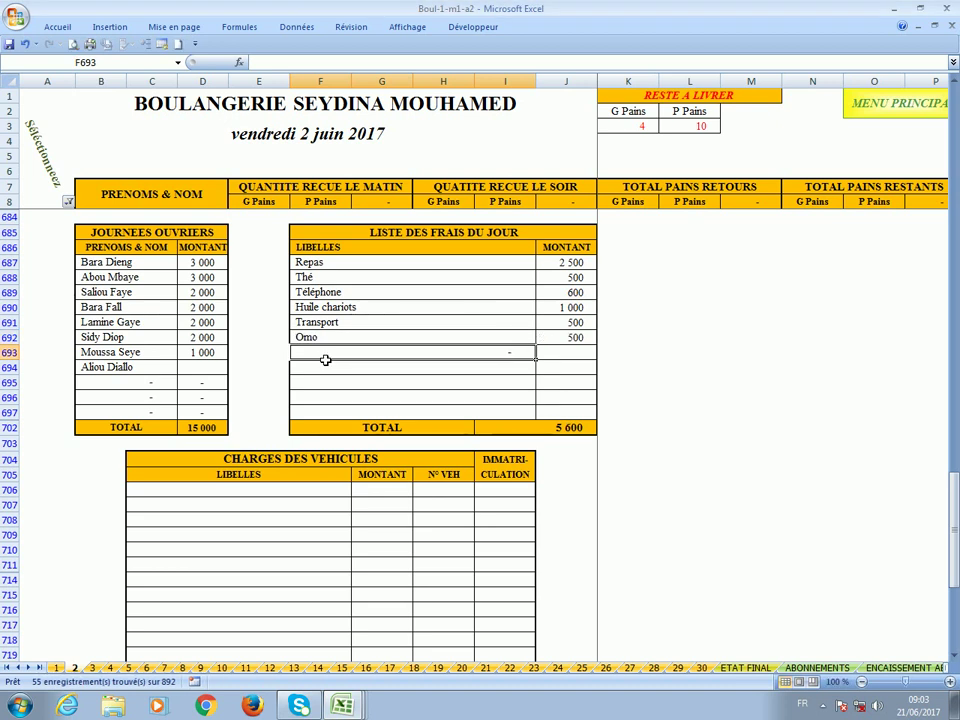
pyautogui.scroll(-3, 325, 360)
# Select the start of the CHARGES DES VEHICULES table and scroll down through it.
pyautogui.click(196, 359)
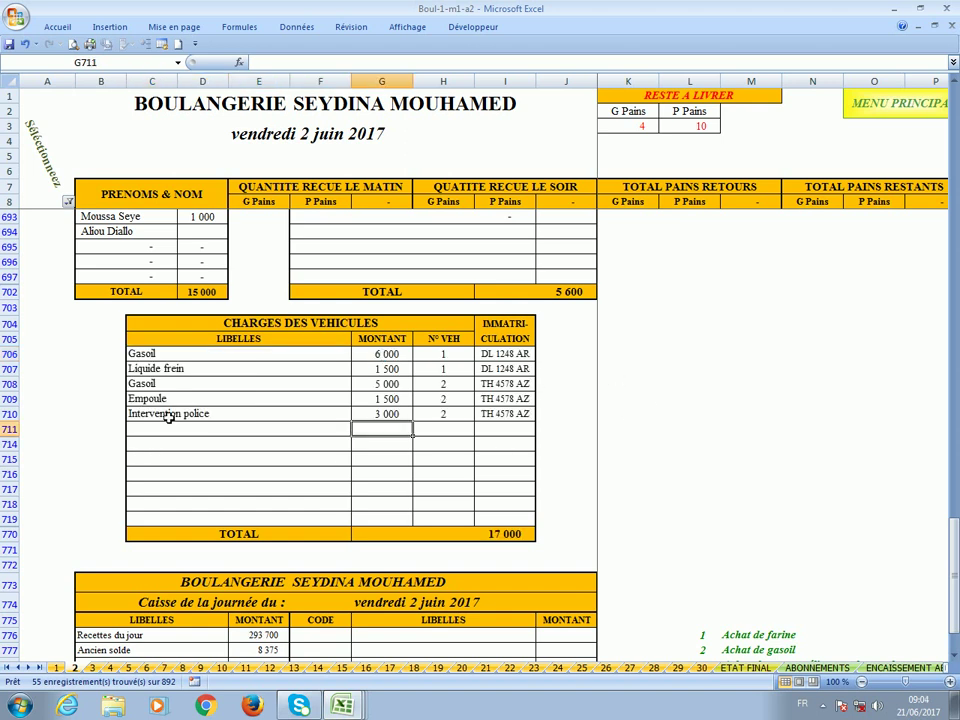
pyautogui.scroll(-4, 460, 435)
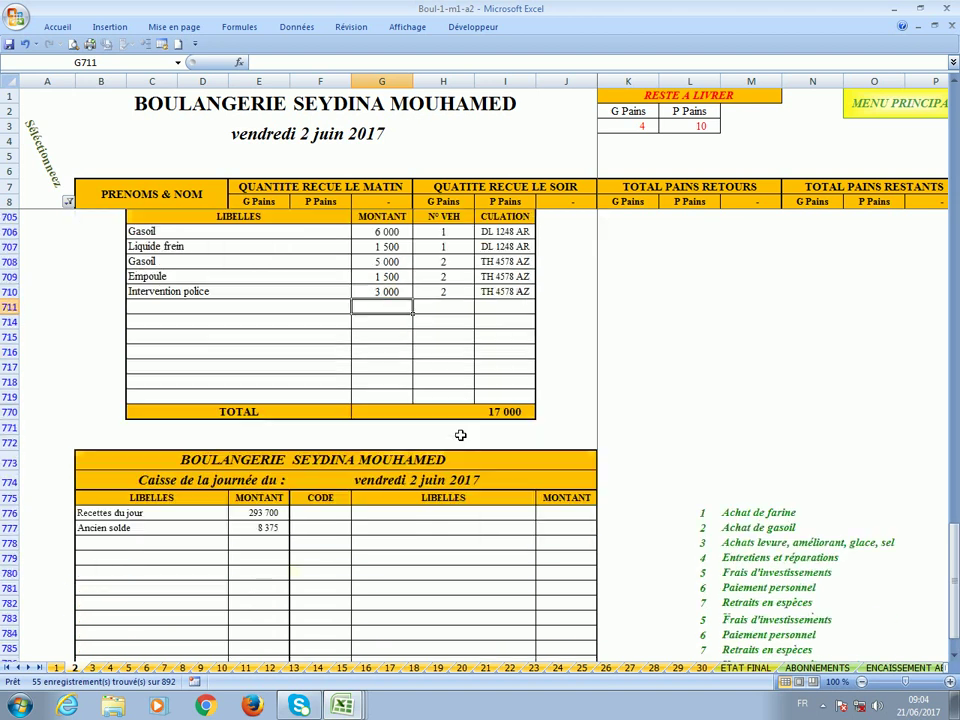
pyautogui.scroll(-2, 460, 435)
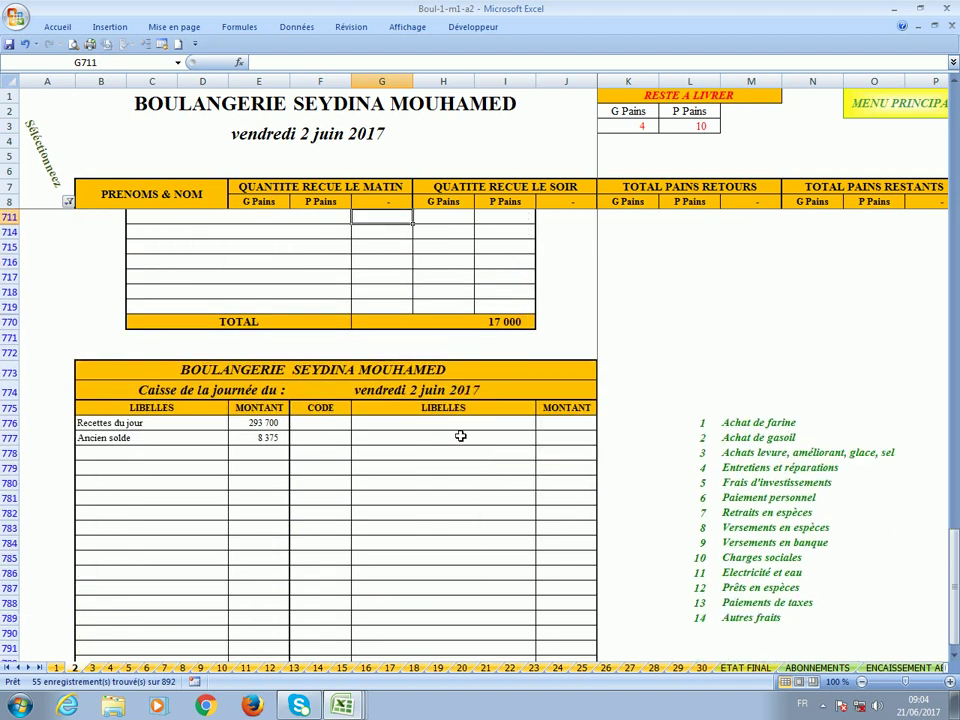
pyautogui.click(251, 442)
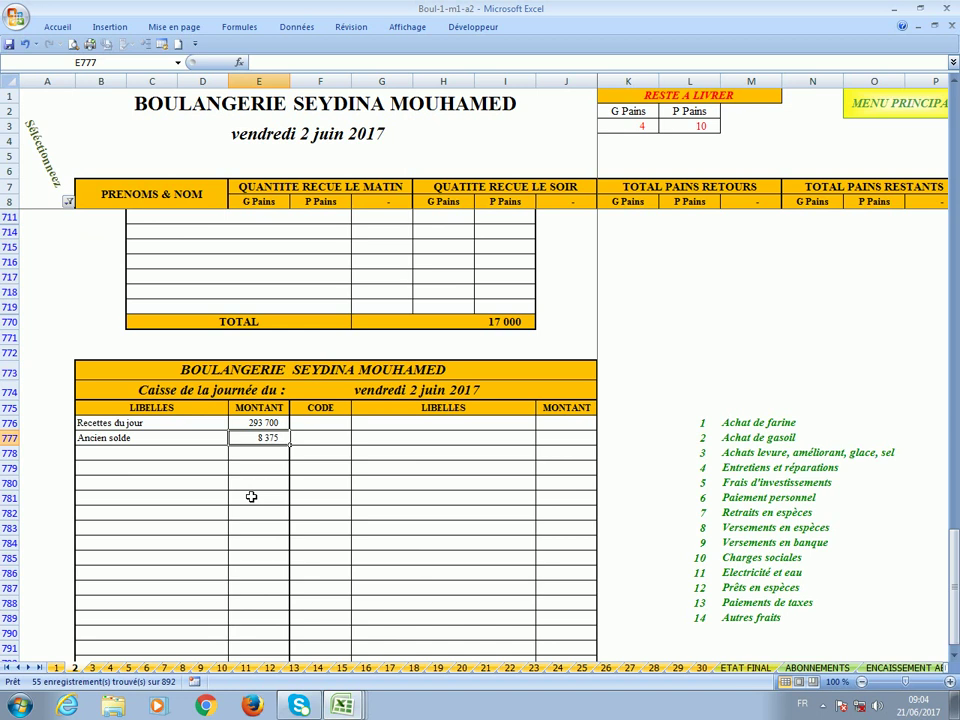
pyautogui.click(247, 427)
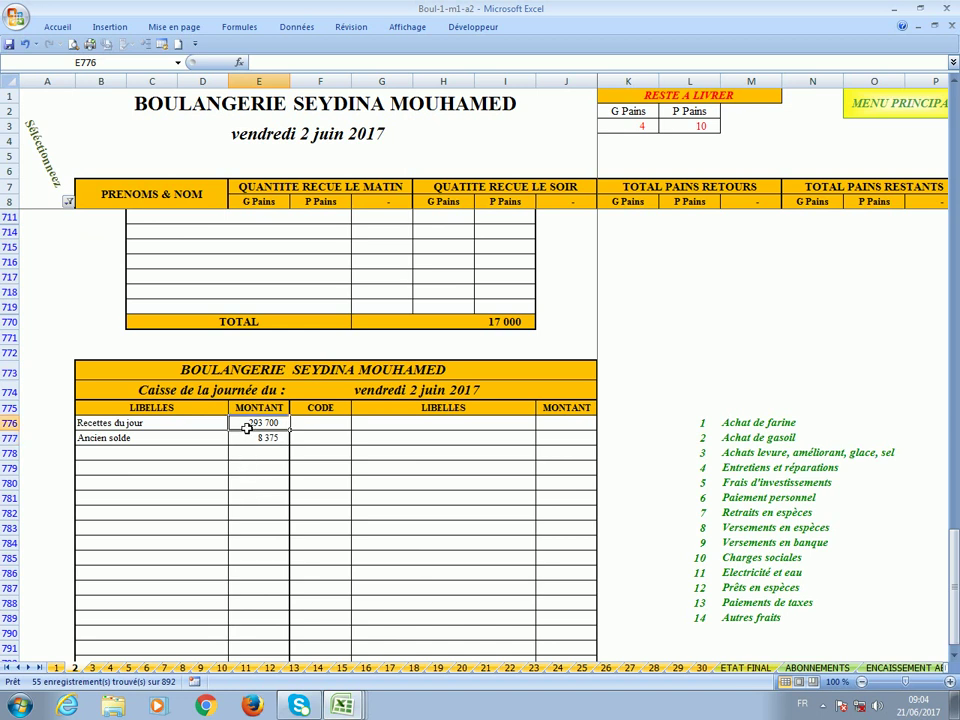
pyautogui.scroll(7, 439, 437)
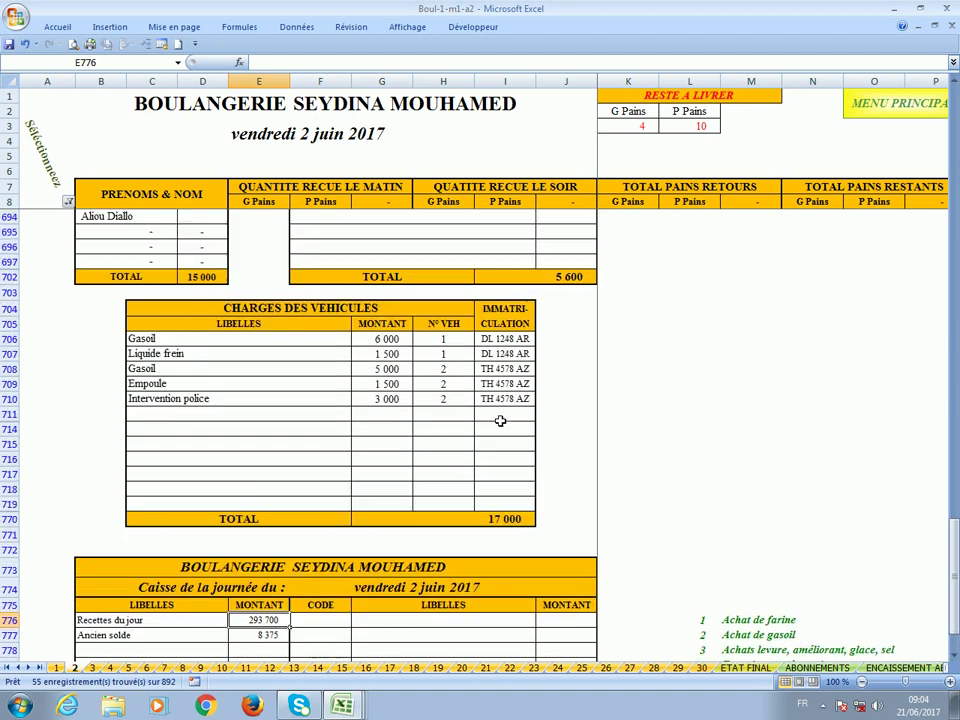
pyautogui.scroll(-7, 343, 433)
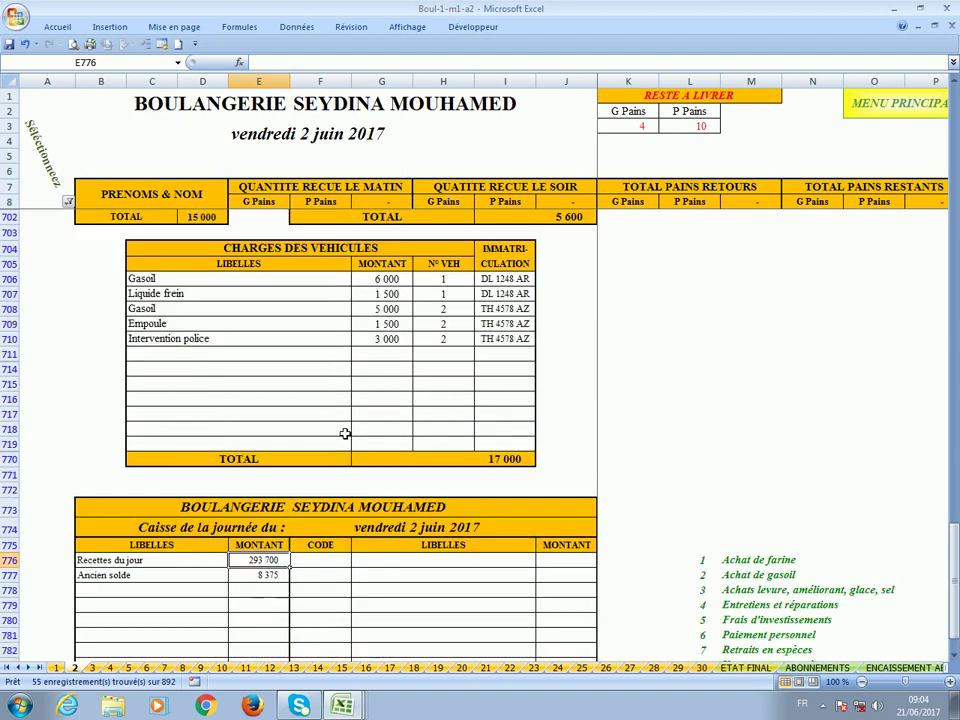
pyautogui.scroll(-3, 257, 467)
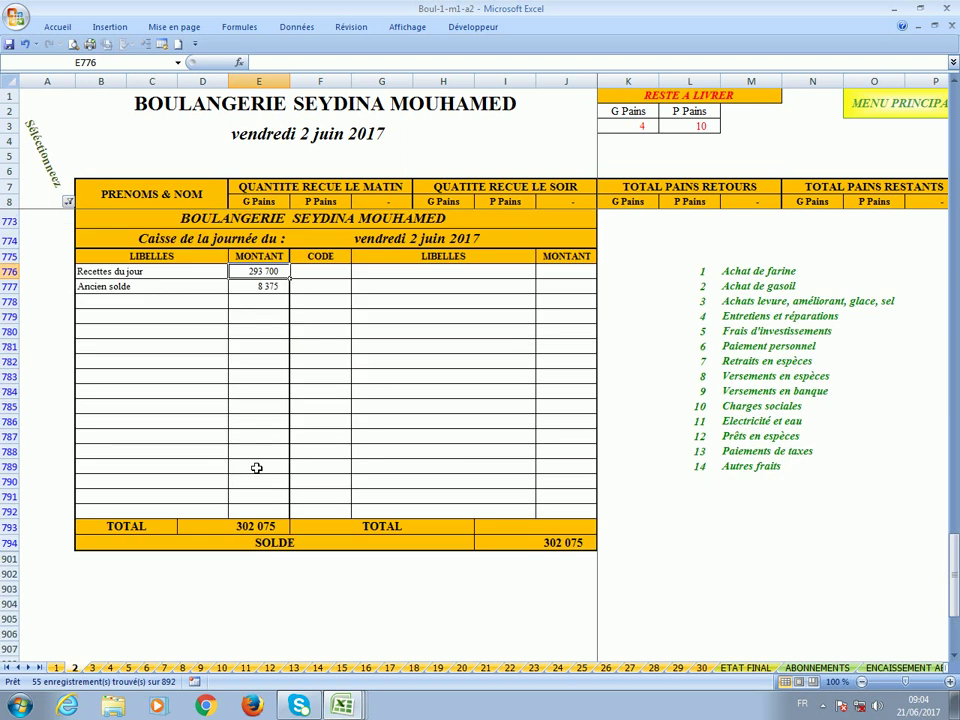
pyautogui.click(219, 531)
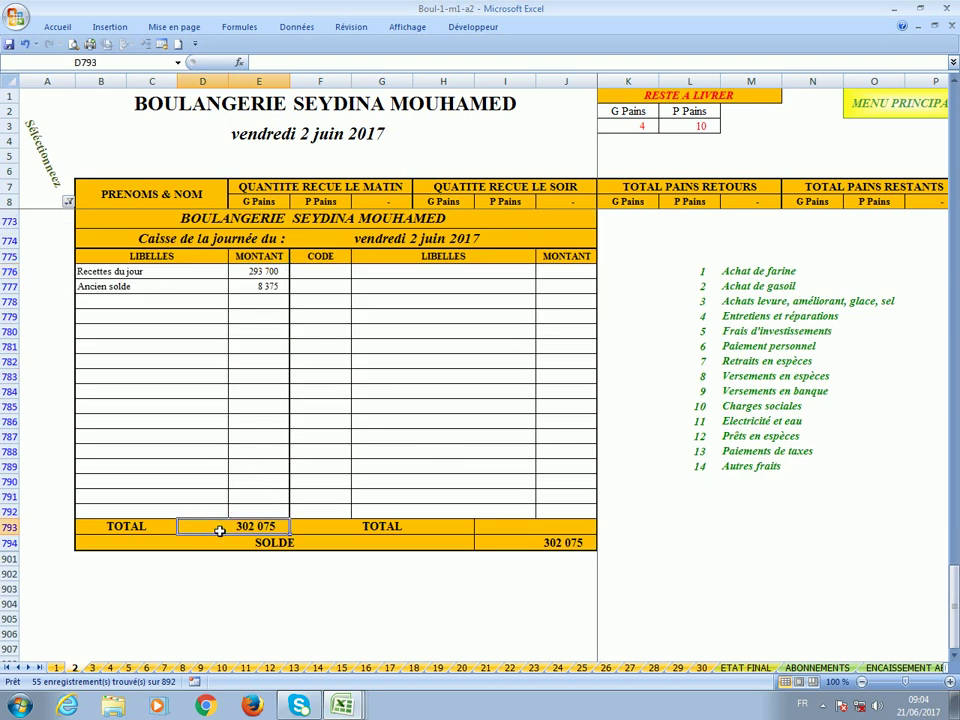
pyautogui.scroll(3, 219, 531)
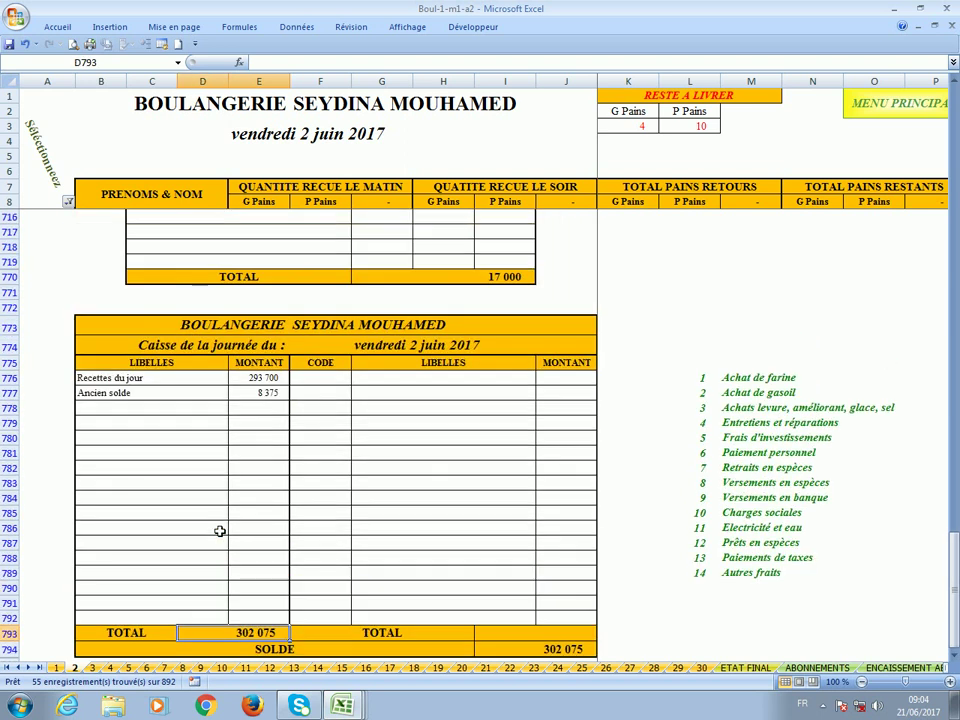
pyautogui.click(341, 379)
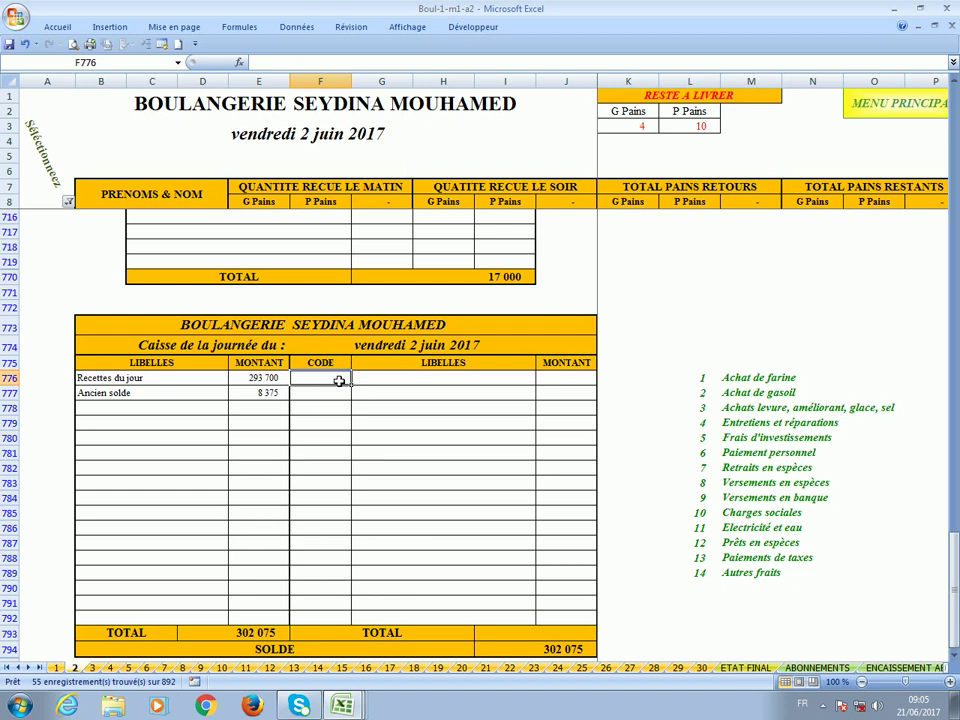
pyautogui.scroll(-1, 339, 381)
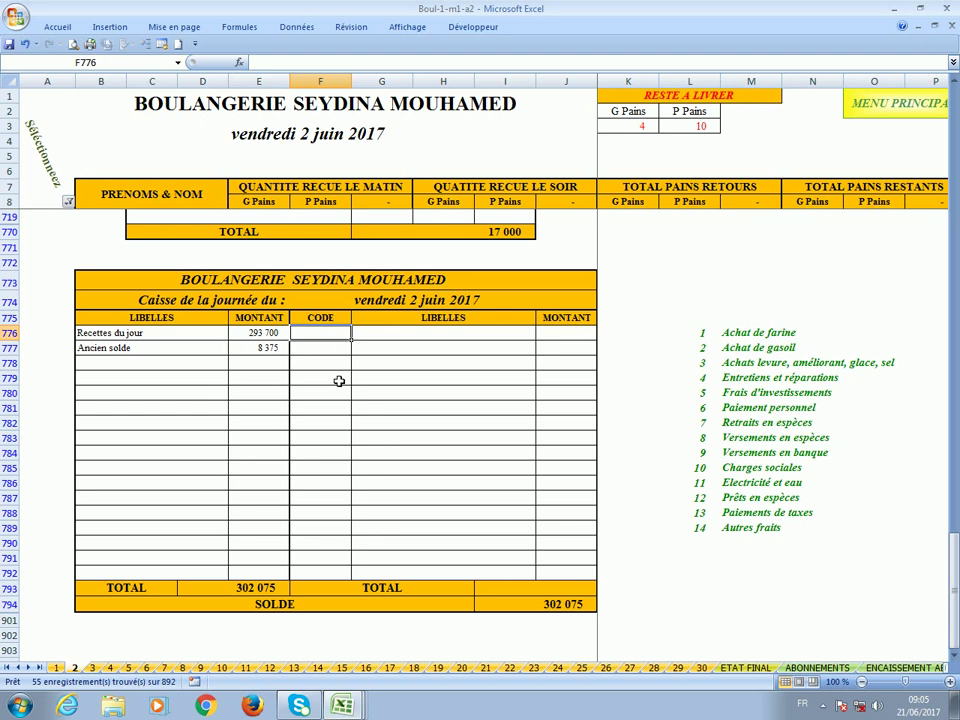
# Enter expense code 4 with a 20 000 maintenance amount, clearing a mistaken code below.
pyautogui.write('4')
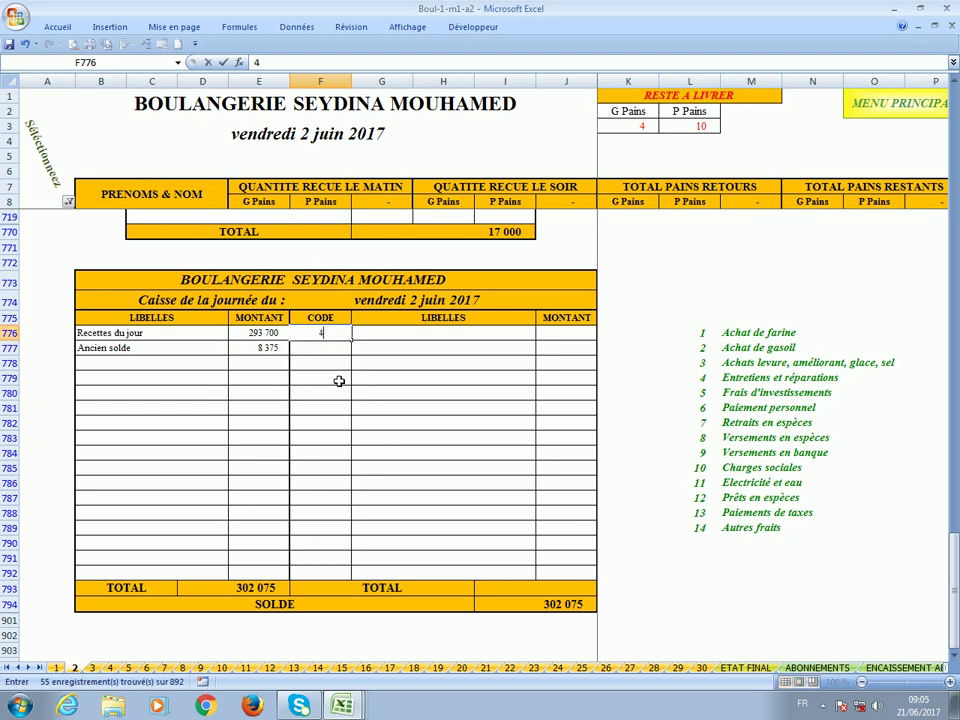
pyautogui.press('Return')
pyautogui.write('8')
pyautogui.press('Return')
pyautogui.click(315, 349)
pyautogui.press('Delete')
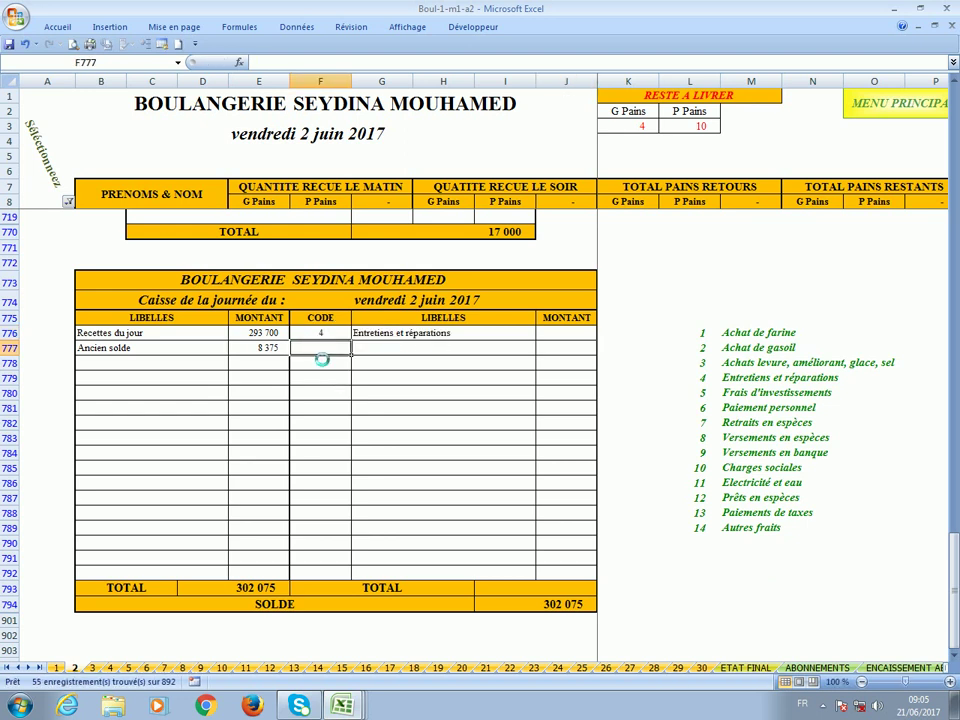
pyautogui.click(562, 339)
pyautogui.write('20000')
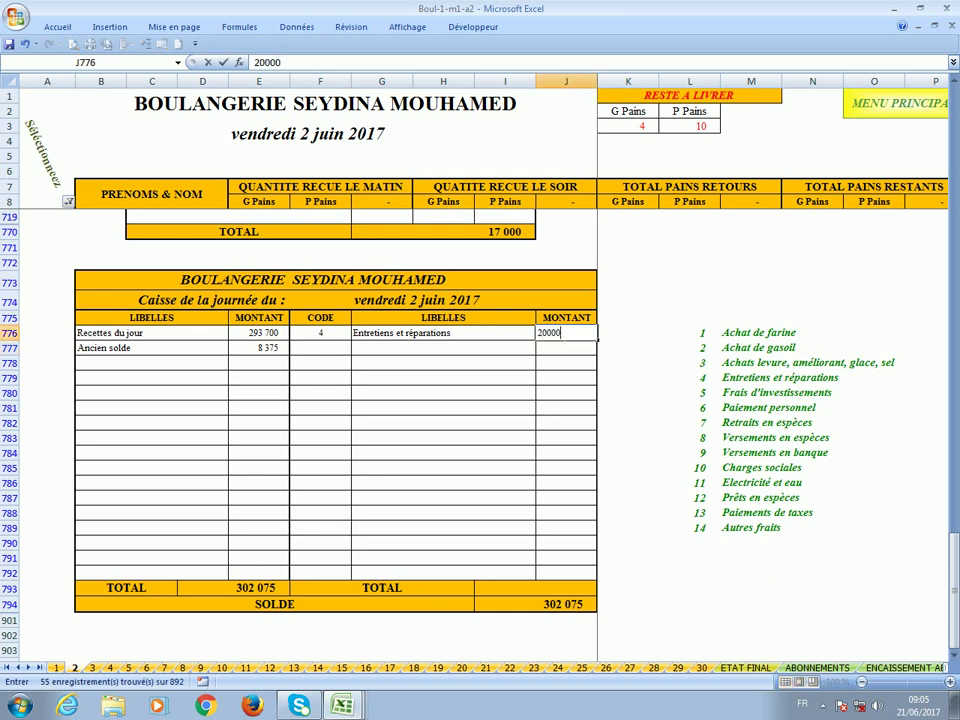
pyautogui.press('Return')
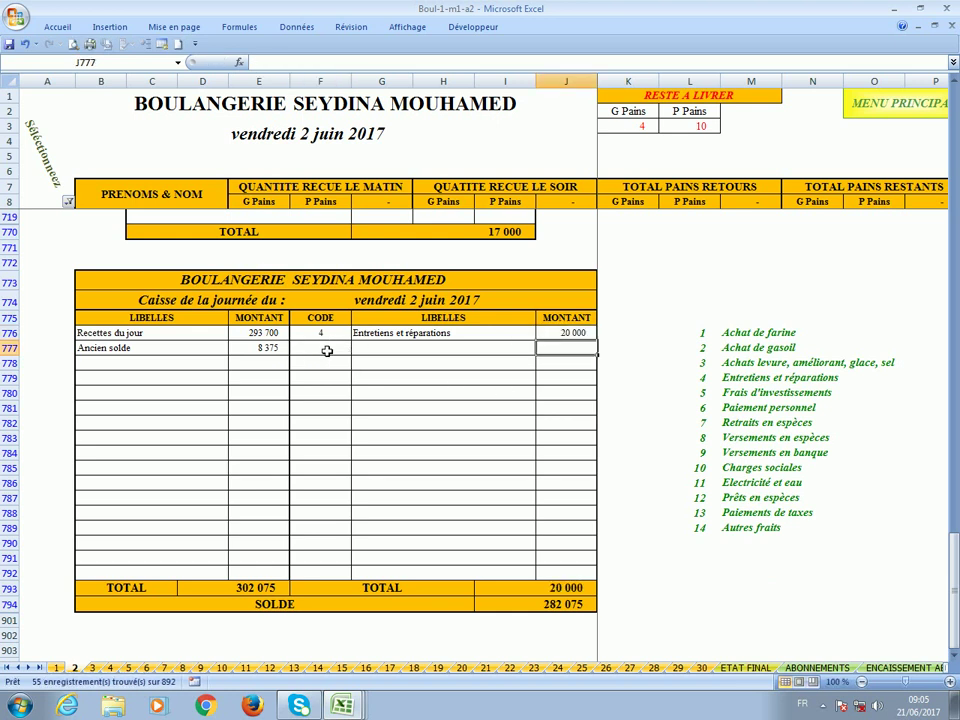
# Enter expense code 8 with the 280 000 cash deposit and check the 2 075 balance.
pyautogui.click(326, 350)
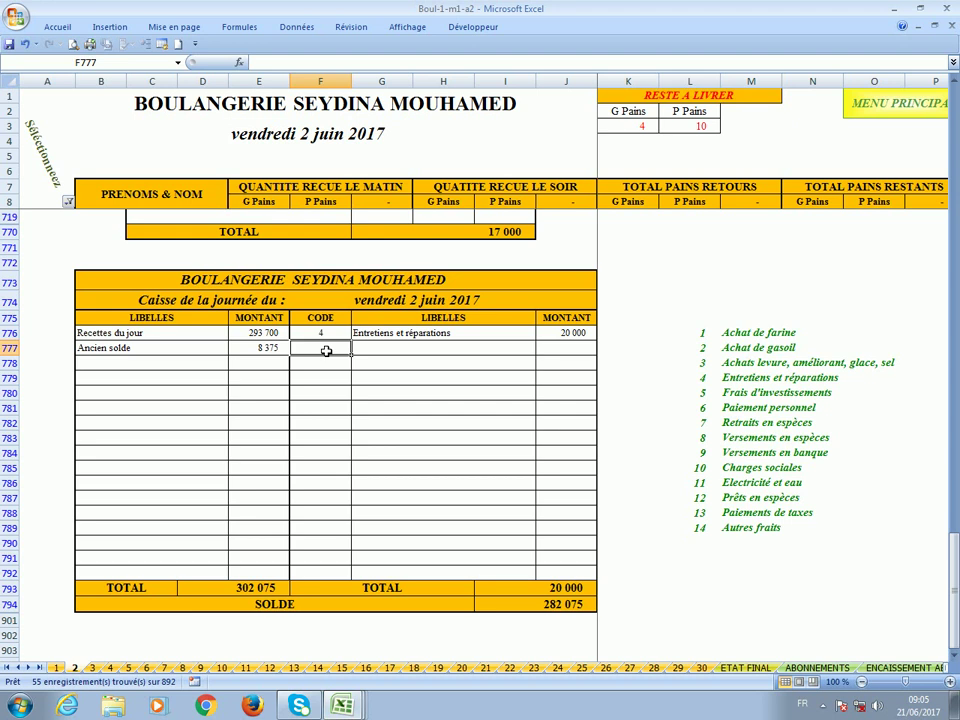
pyautogui.write('8')
pyautogui.press('Tab')
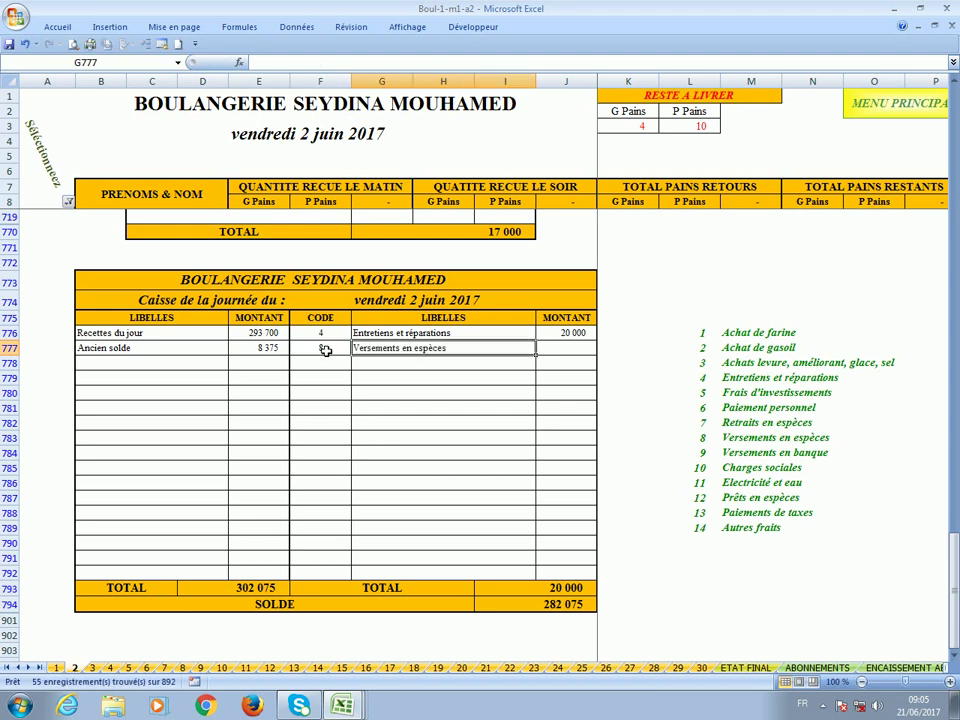
pyautogui.press('Tab')
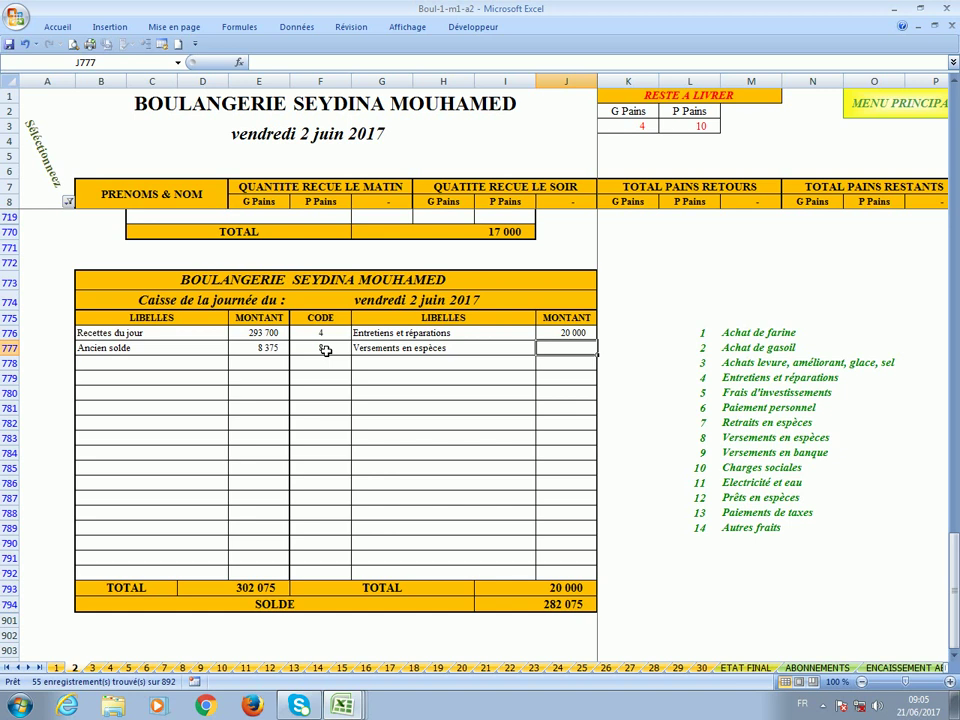
pyautogui.write('280')
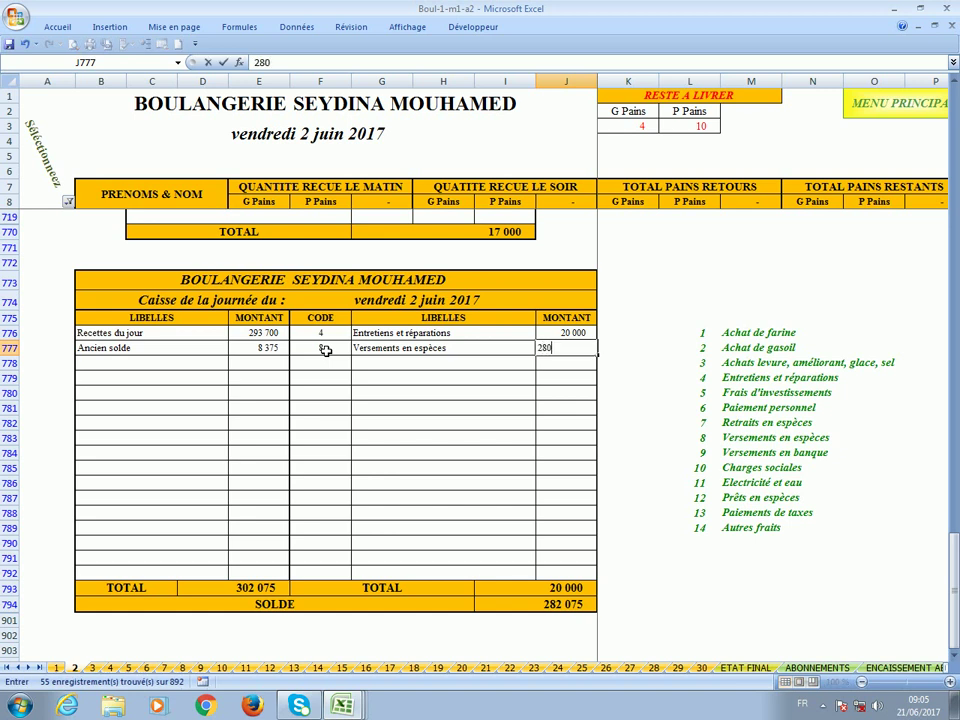
pyautogui.write('000')
pyautogui.press('Return')
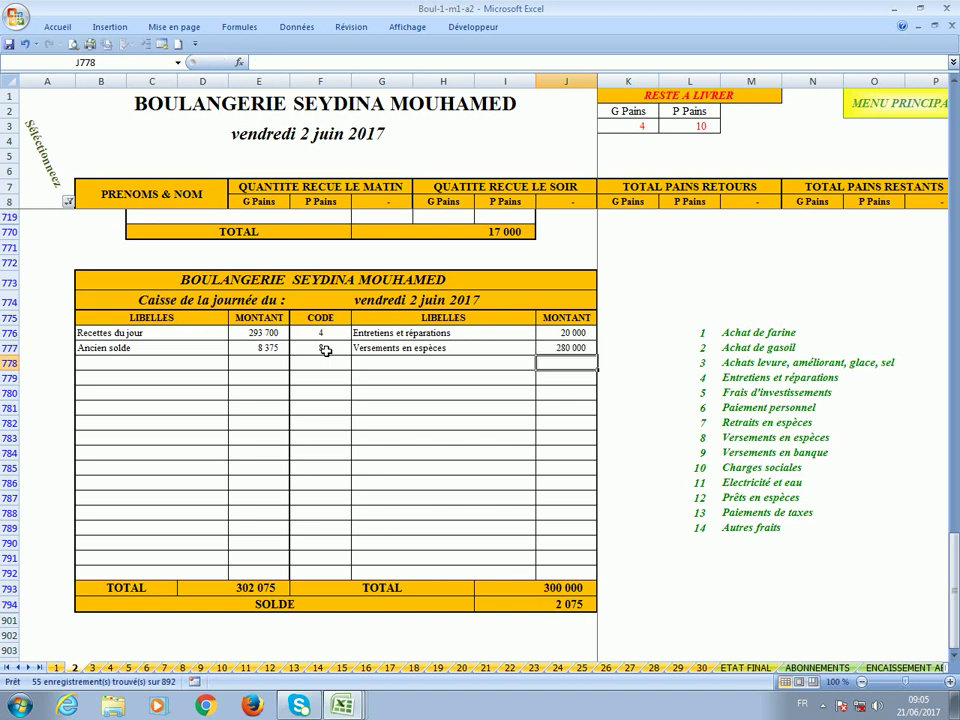
pyautogui.click(531, 606)
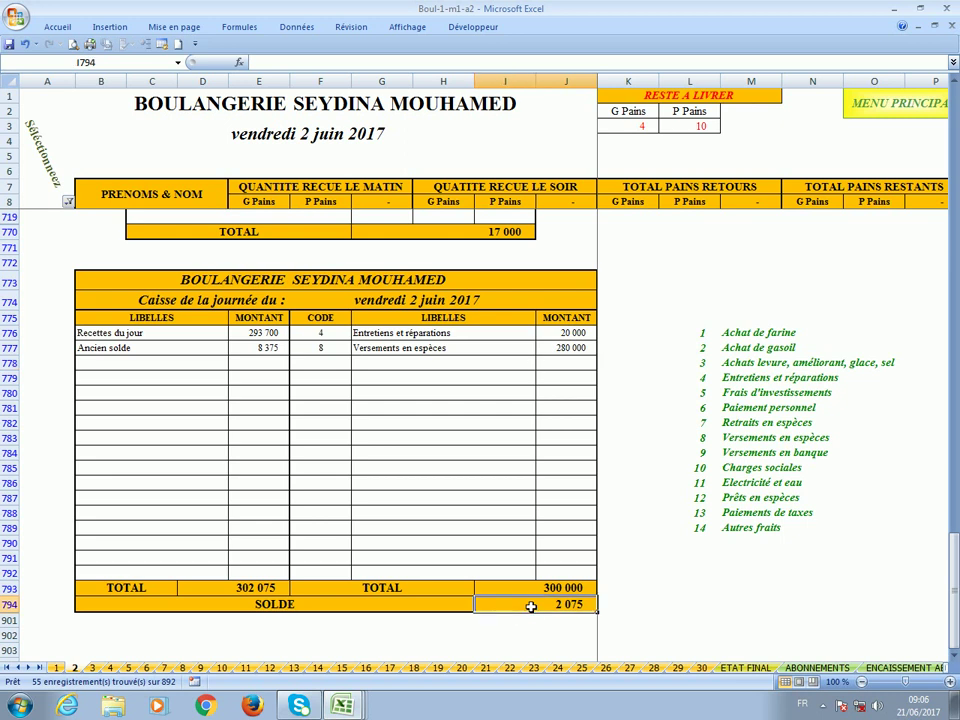
# Filter column A to show both the Charges and 4 - Situation sections.
pyautogui.click(68, 202)
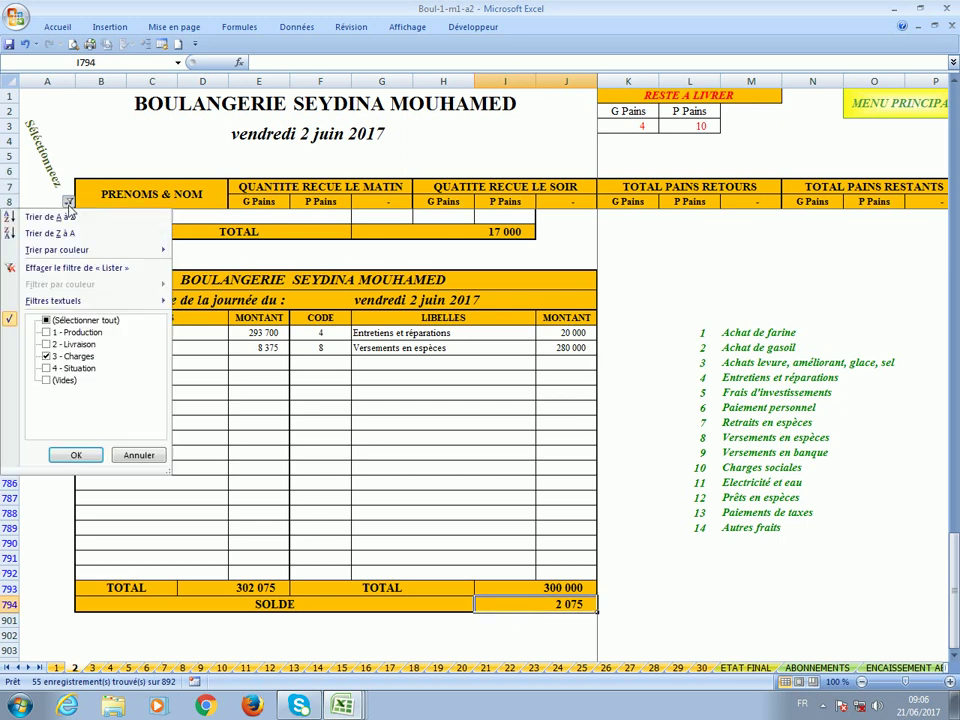
pyautogui.click(76, 370)
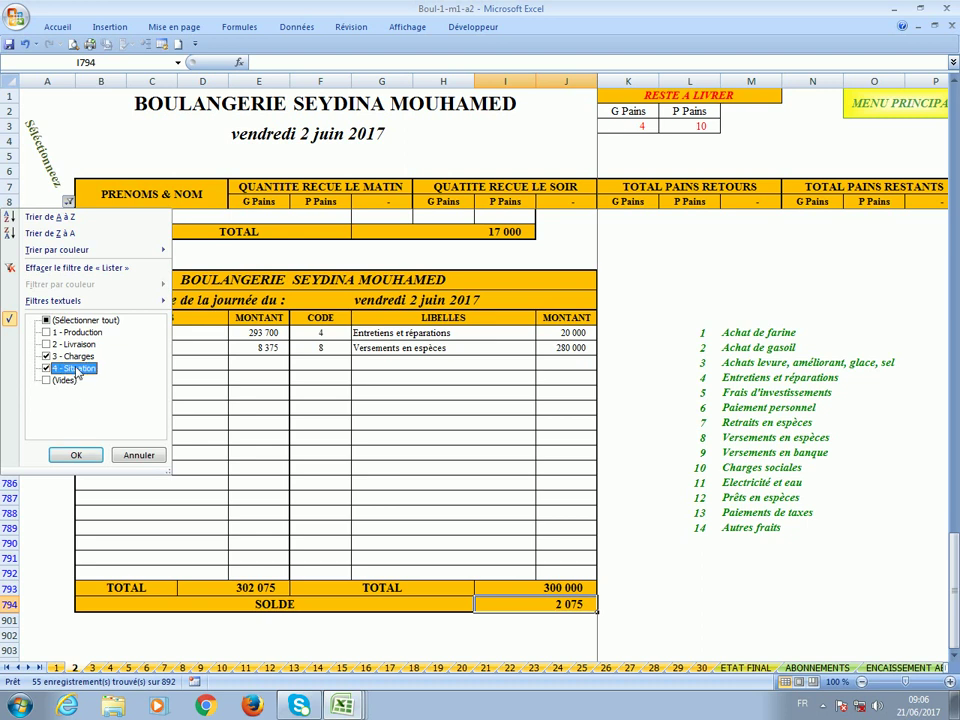
pyautogui.click(75, 455)
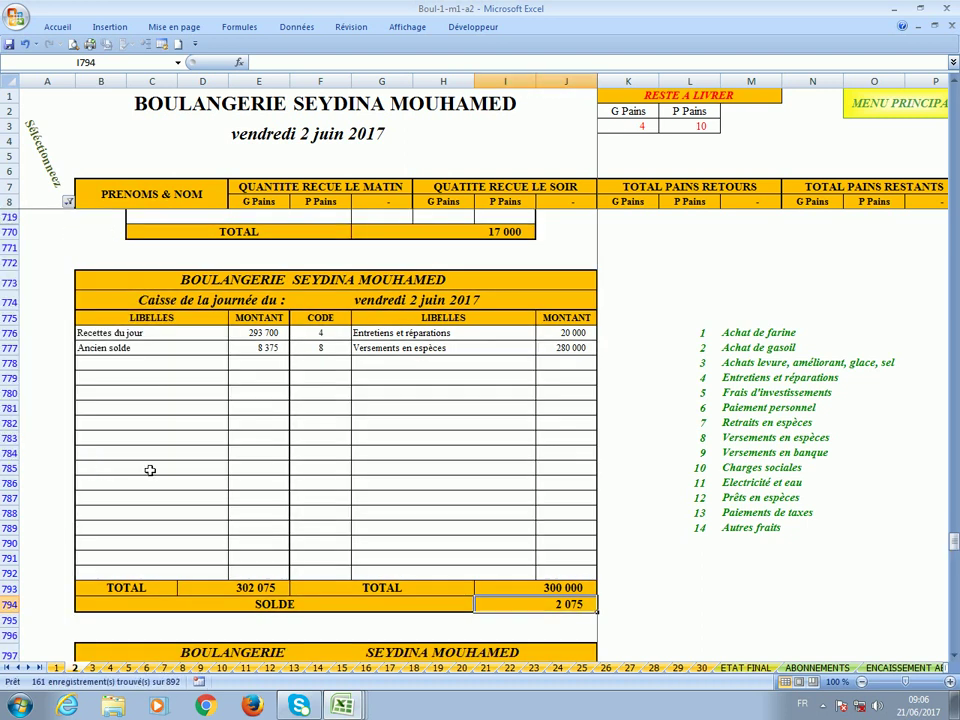
pyautogui.scroll(-6, 176, 446)
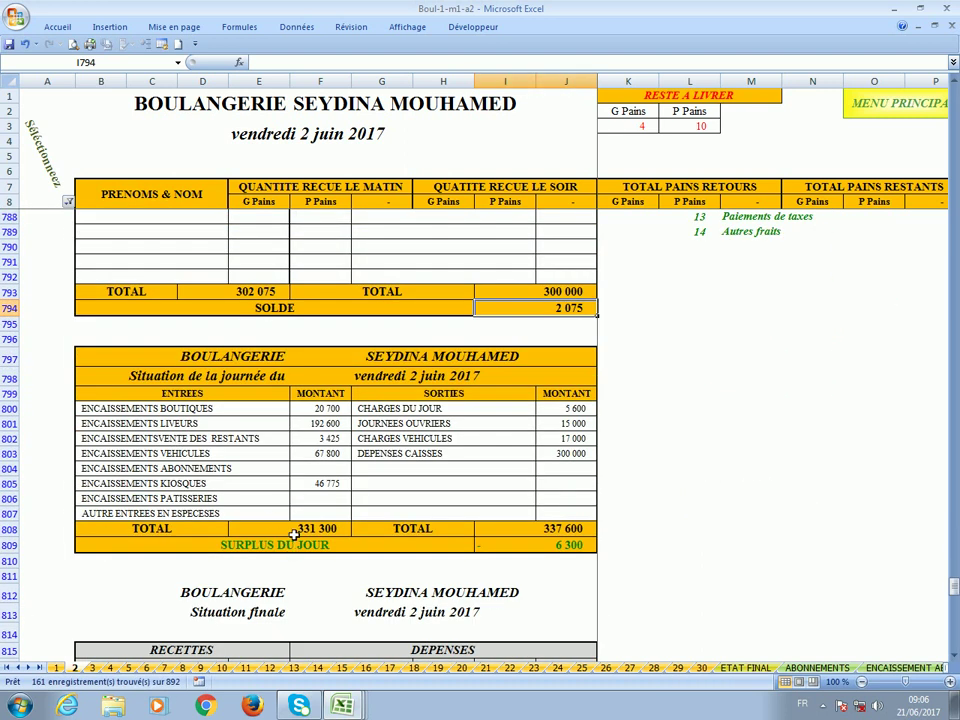
# Review the day's receipts by source, total outgoings of 337 600 and the surplus.
pyautogui.click(293, 532)
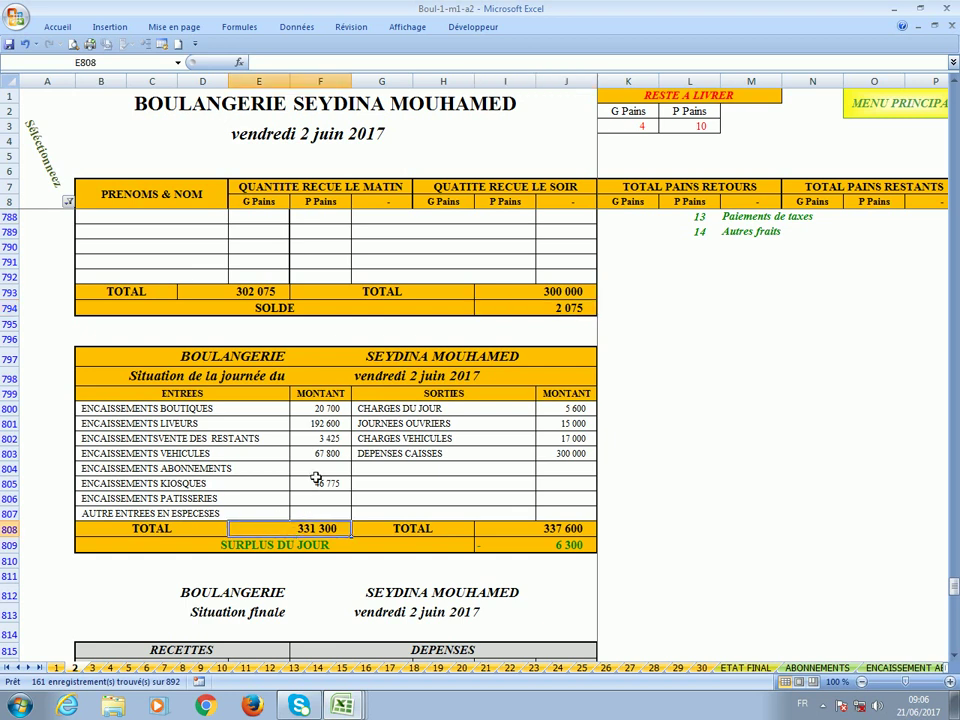
pyautogui.click(320, 410)
pyautogui.moveTo(321, 457); pyautogui.dragTo(321, 470)
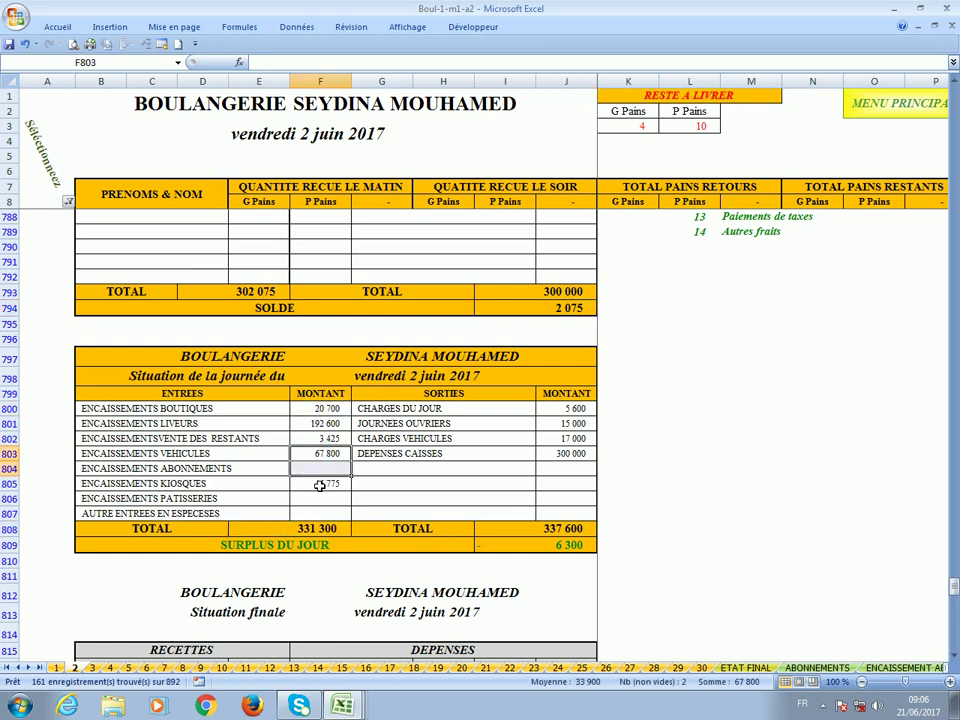
pyautogui.click(321, 485)
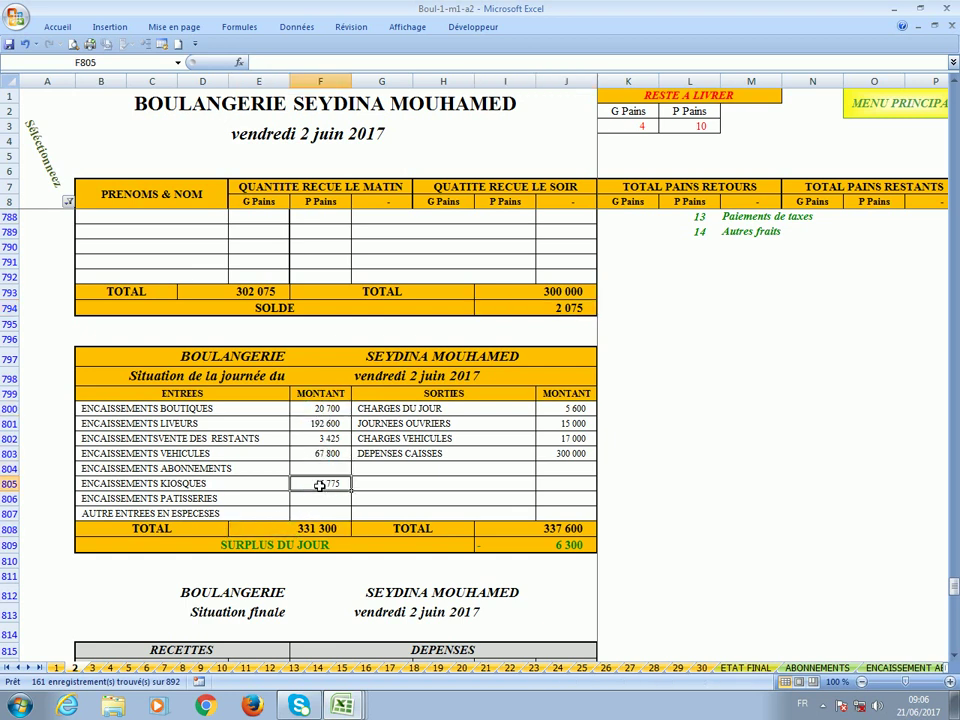
pyautogui.click(563, 530)
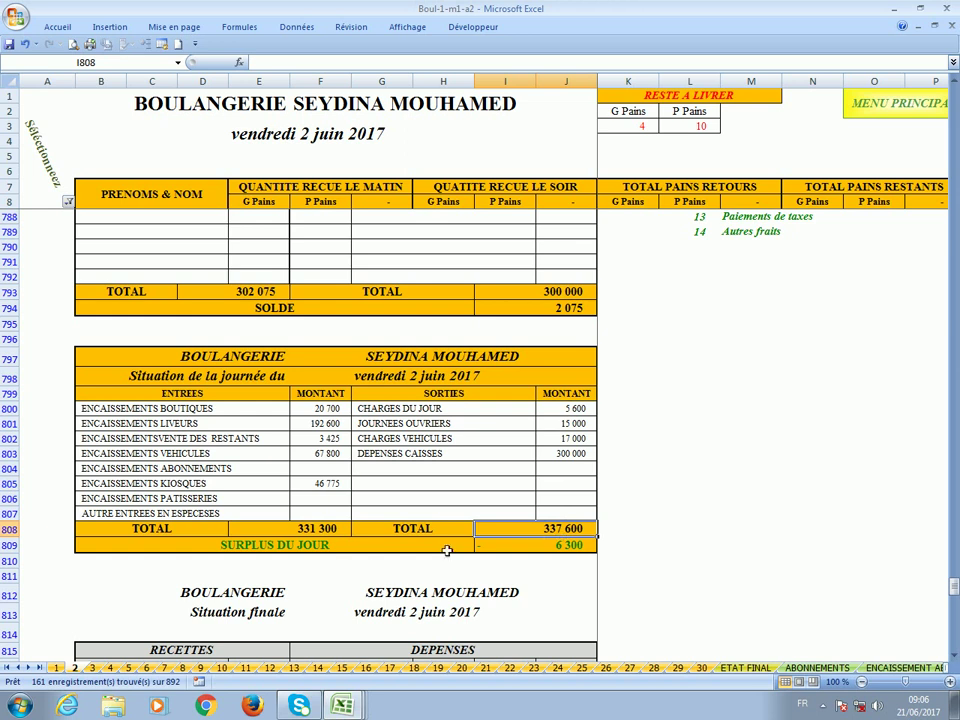
pyautogui.click(526, 553)
# Check the previous balance of 8 375 and the cash balance of 2 075.
pyautogui.scroll(4, 526, 553)
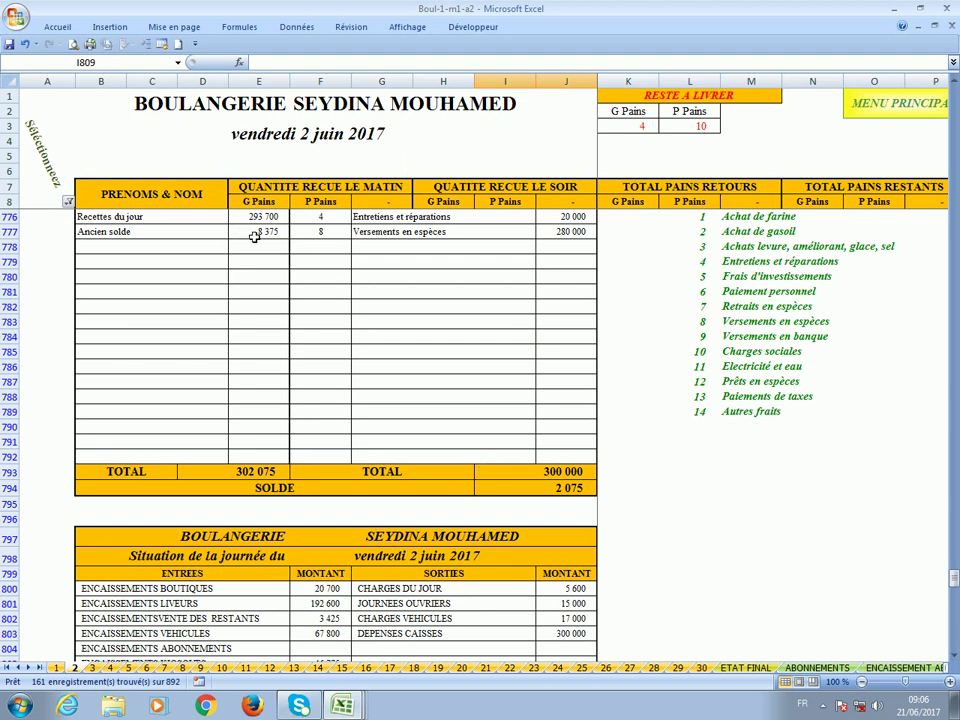
pyautogui.click(255, 236)
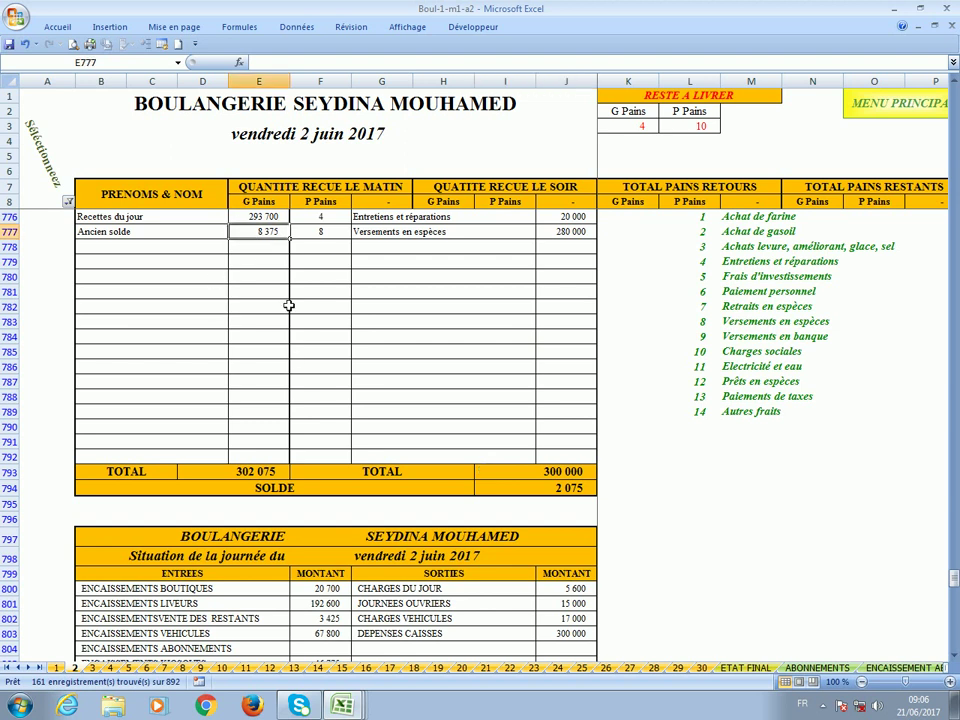
pyautogui.click(538, 496)
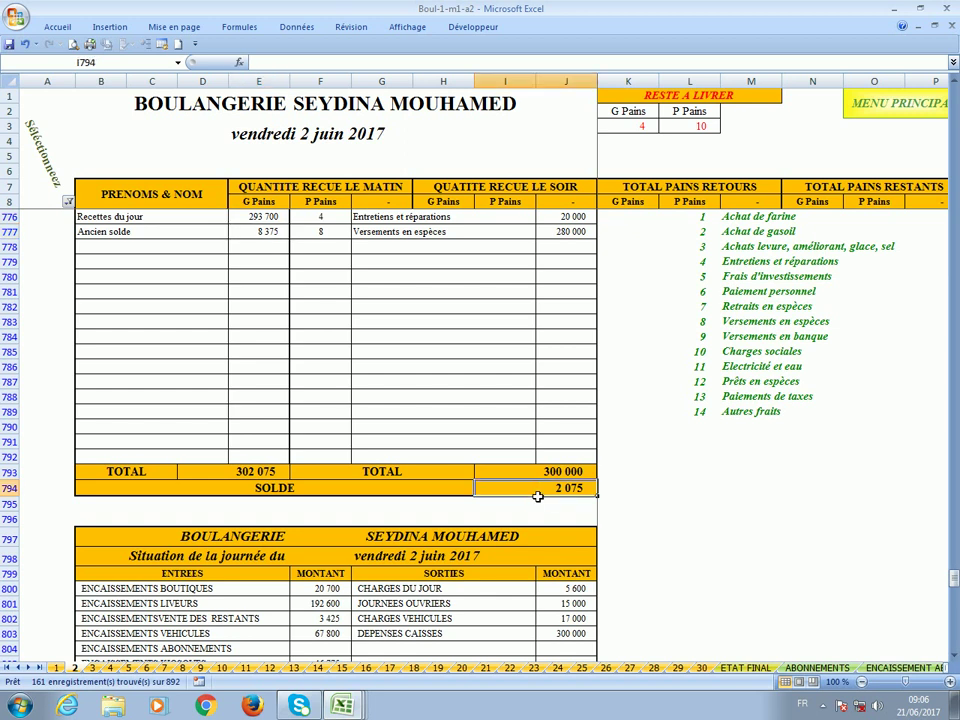
pyautogui.scroll(-12, 538, 496)
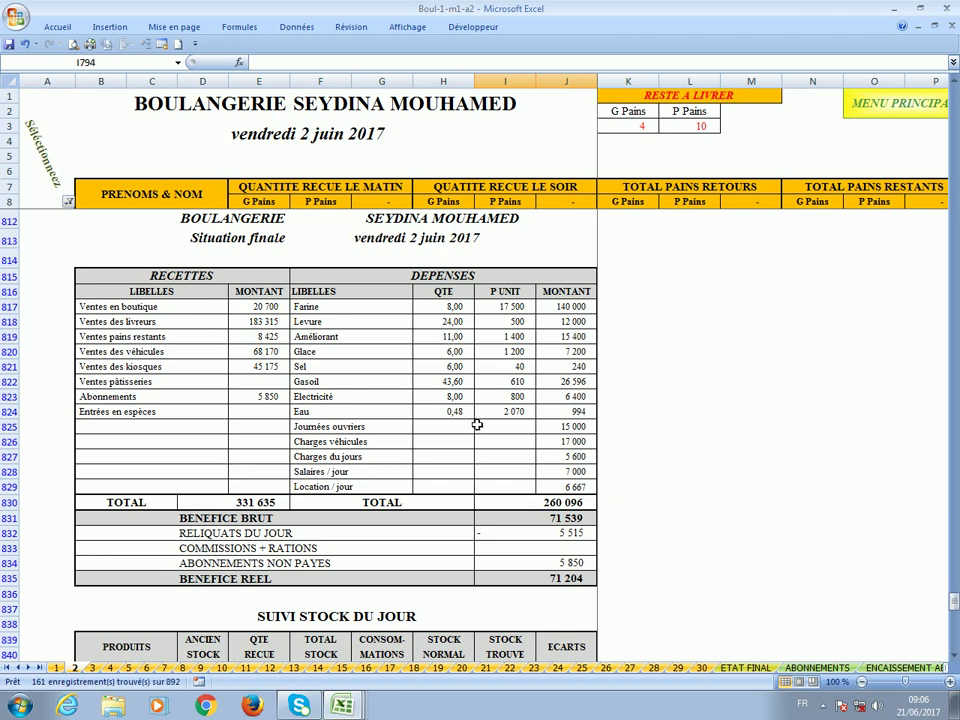
# Check the cost per large loaf and the cost per small loaf.
pyautogui.scroll(-3, 475, 416)
pyautogui.scroll(-5, 475, 416)
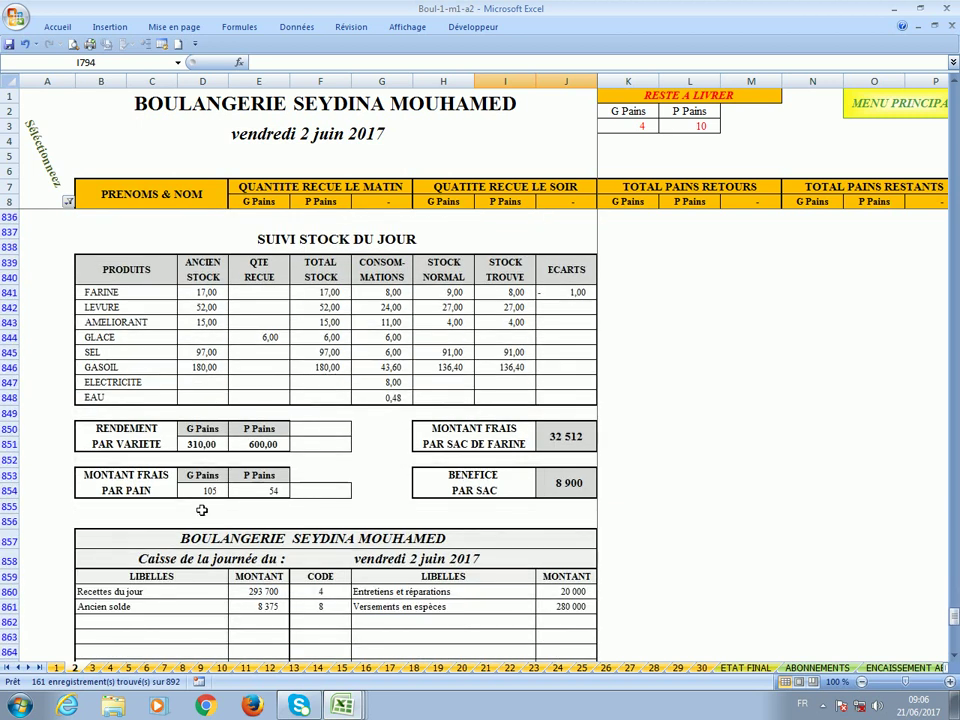
pyautogui.click(193, 493)
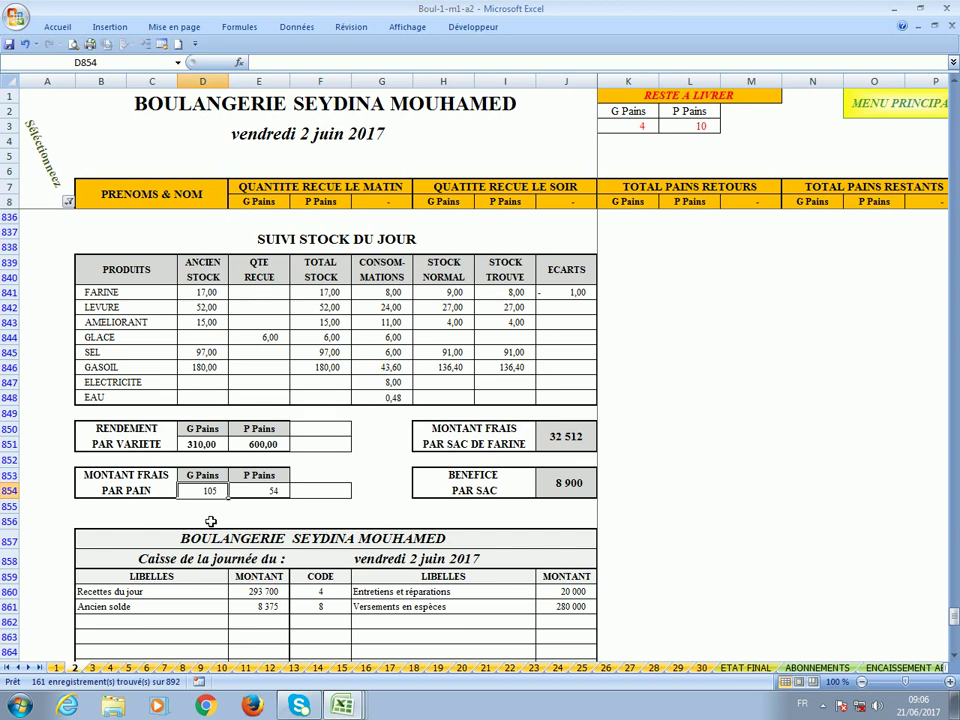
pyautogui.click(270, 490)
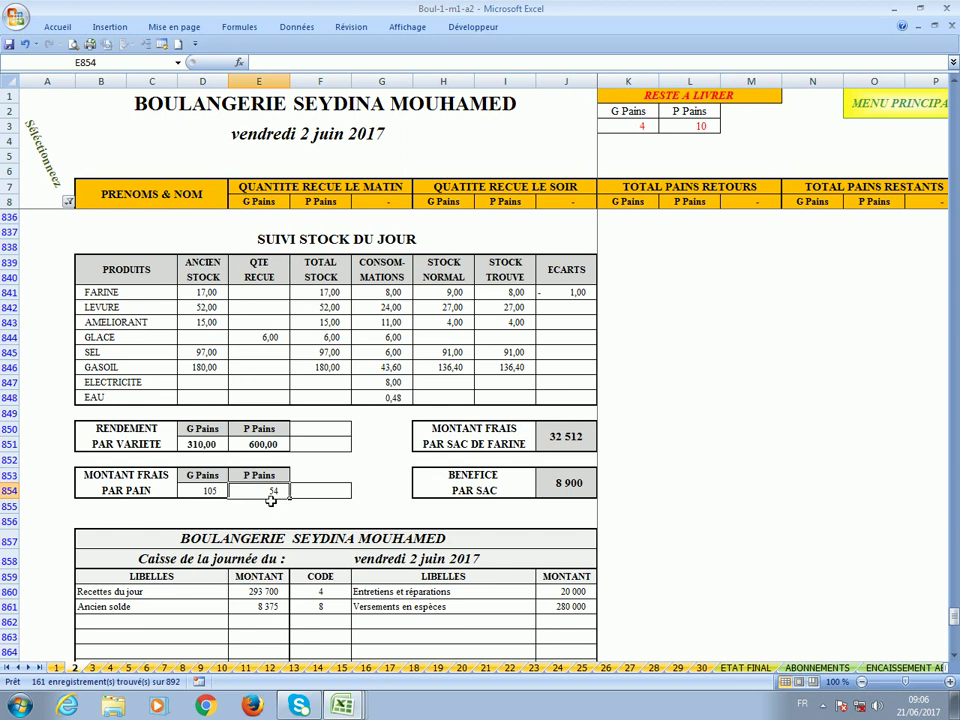
# Inspect the normal stock figures, the flour stock discrepancy and the cash table rows.
pyautogui.click(447, 340)
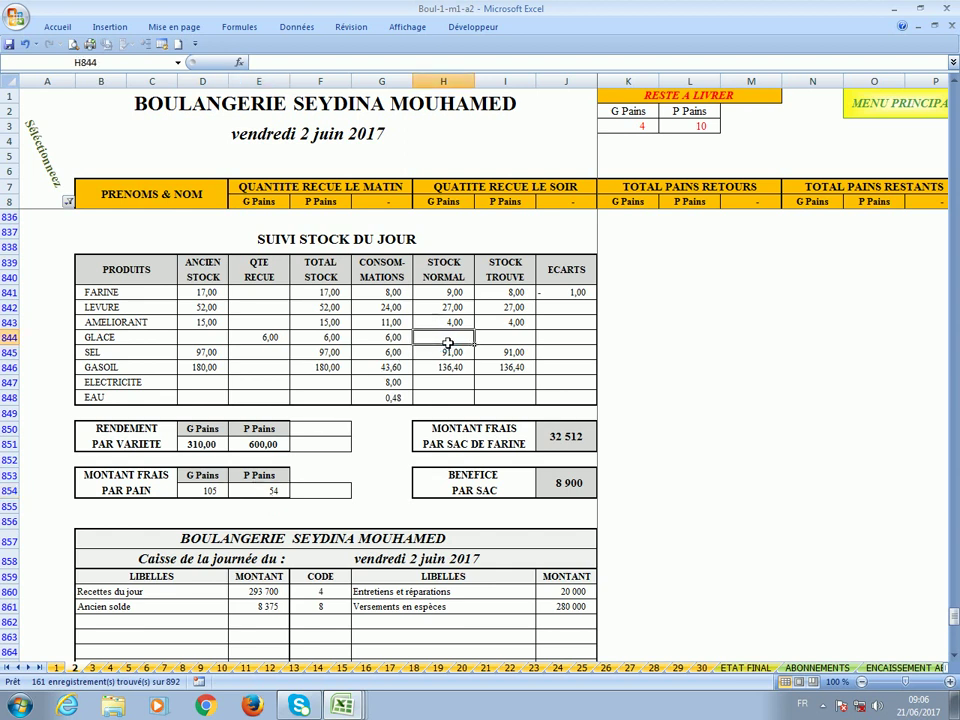
pyautogui.click(562, 292)
pyautogui.scroll(-3, 450, 370)
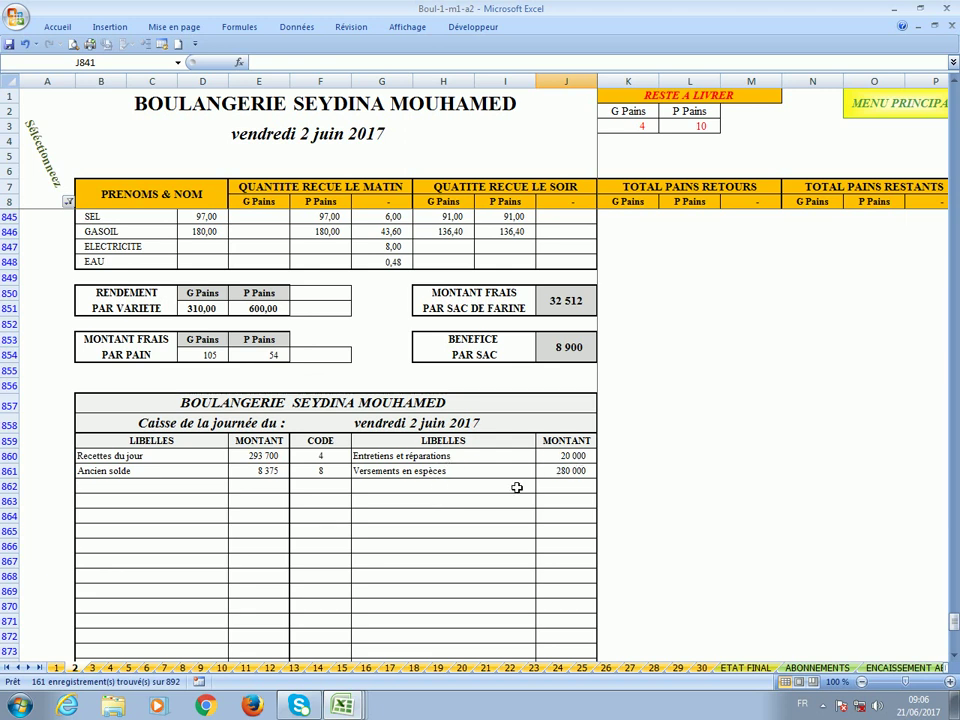
pyautogui.click(443, 490)
pyautogui.scroll(-3, 443, 495)
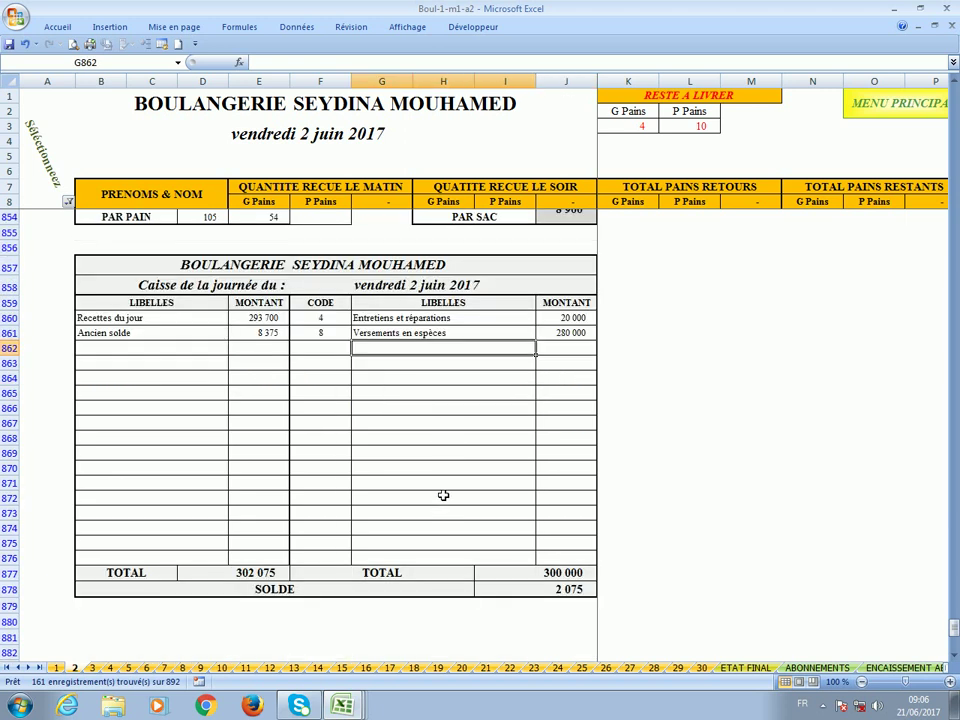
pyautogui.scroll(20, 443, 495)
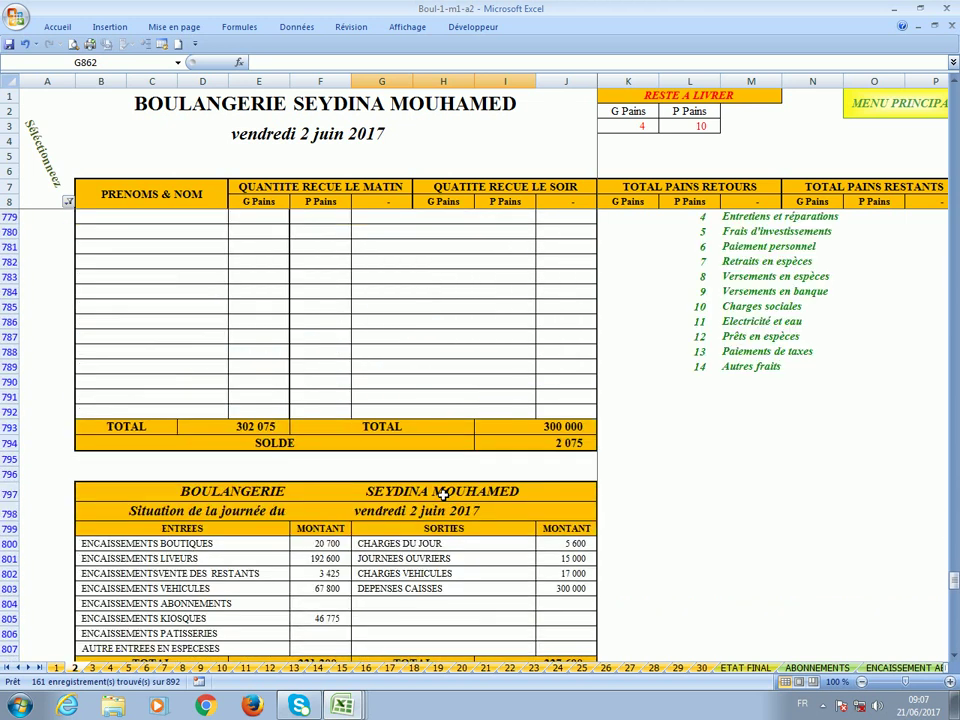
# Save the Boul-1-m1-a2 workbook from the Quick Access toolbar and scroll through the sheet.
pyautogui.scroll(20, 443, 495)
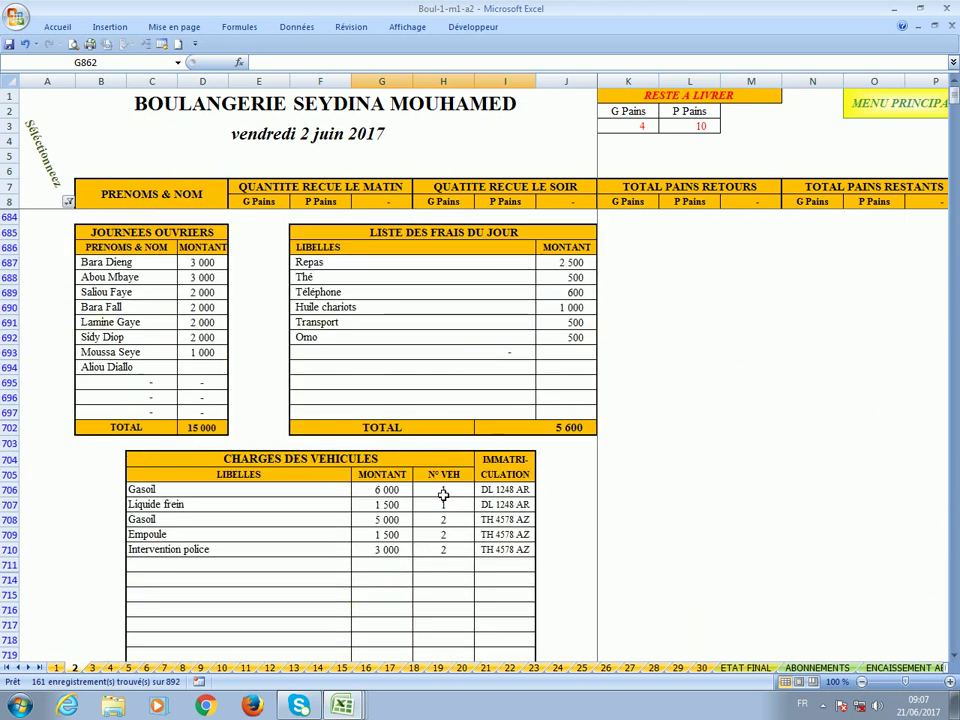
pyautogui.click(8, 44)
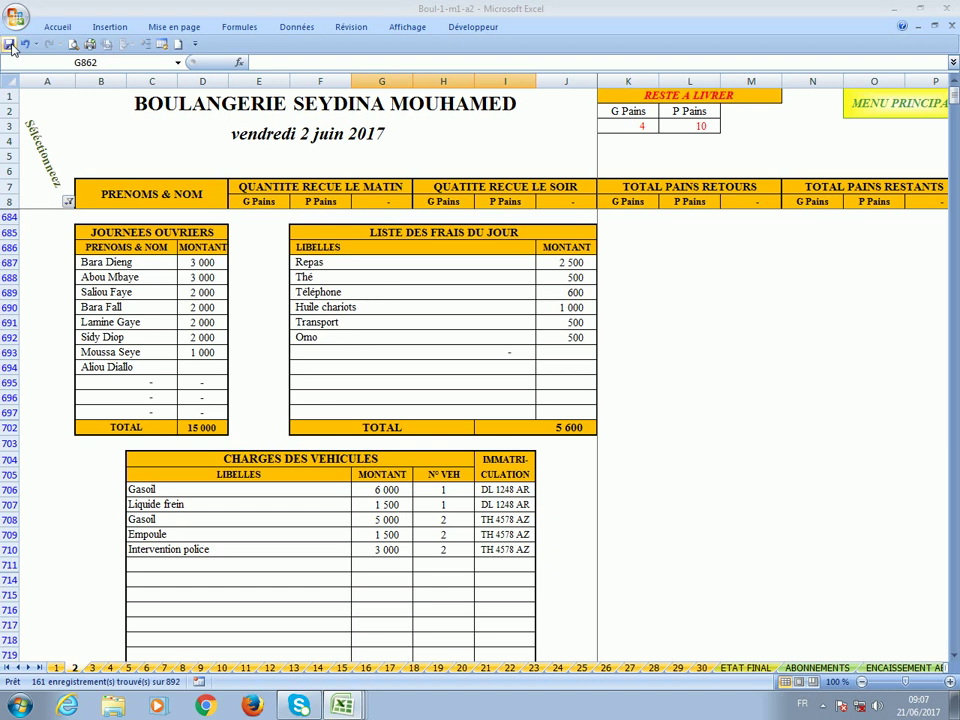
pyautogui.scroll(-20, 10, 47)
pyautogui.scroll(-14, 10, 47)
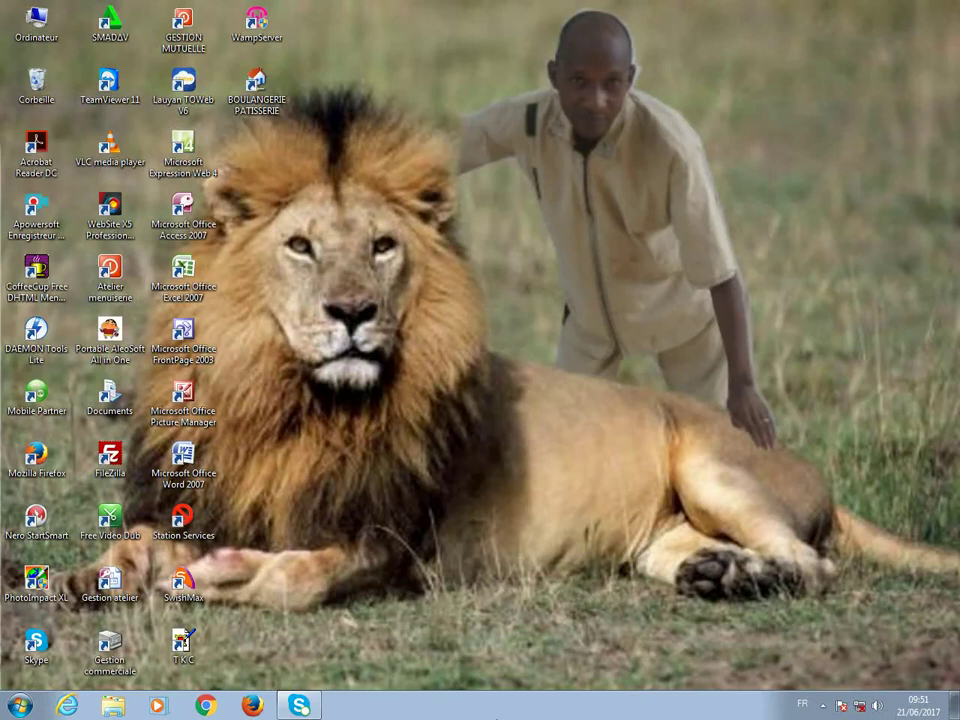
# Launch the BOULANGERIE PATISSERIE menu with its password, maximise it, and open the juin-17 workbook.
pyautogui.doubleClick(255, 97)
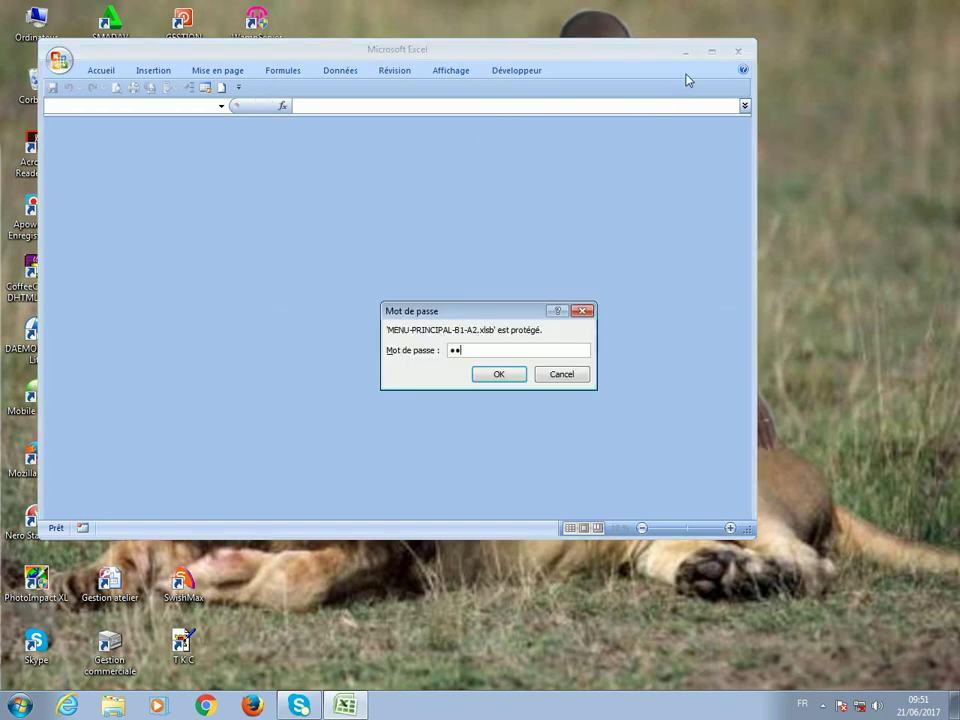
pyautogui.press('Return')
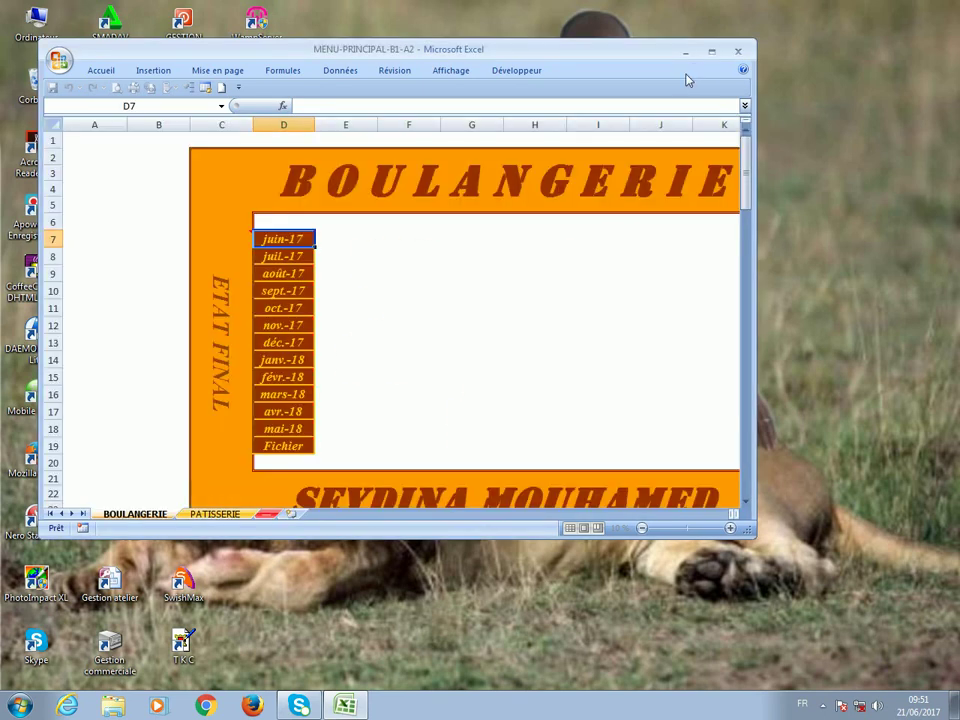
pyautogui.click(711, 51)
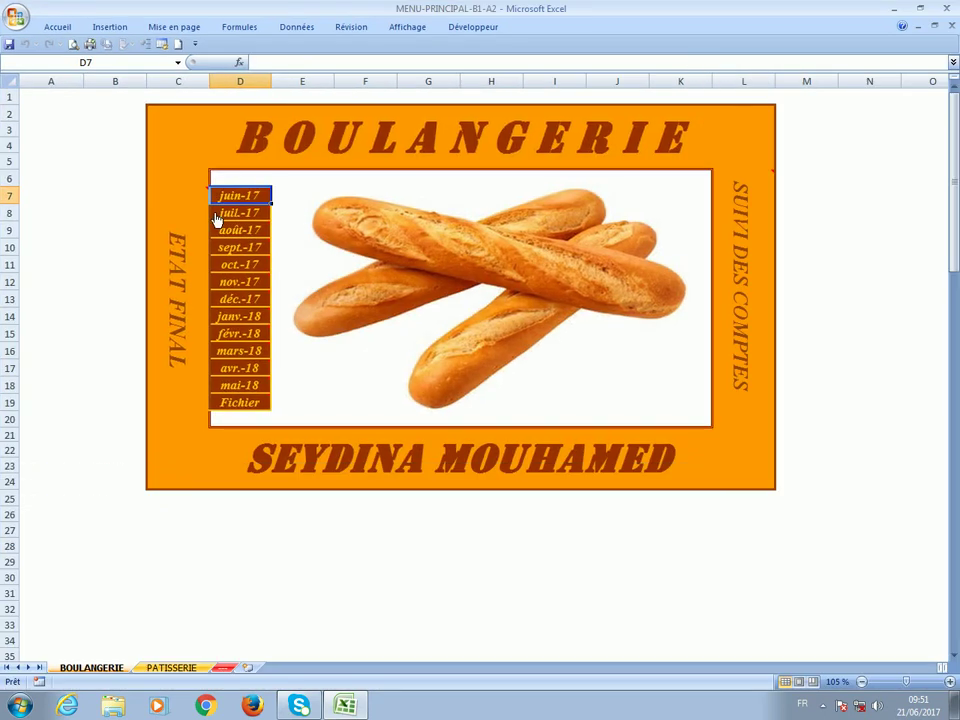
pyautogui.click(234, 204)
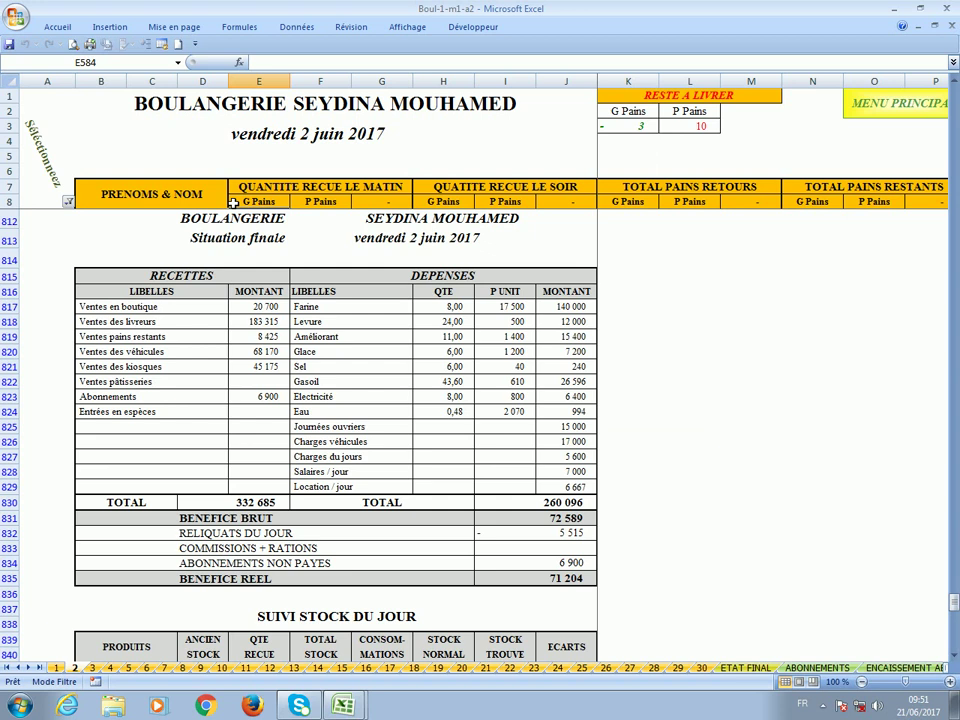
pyautogui.click(178, 66)
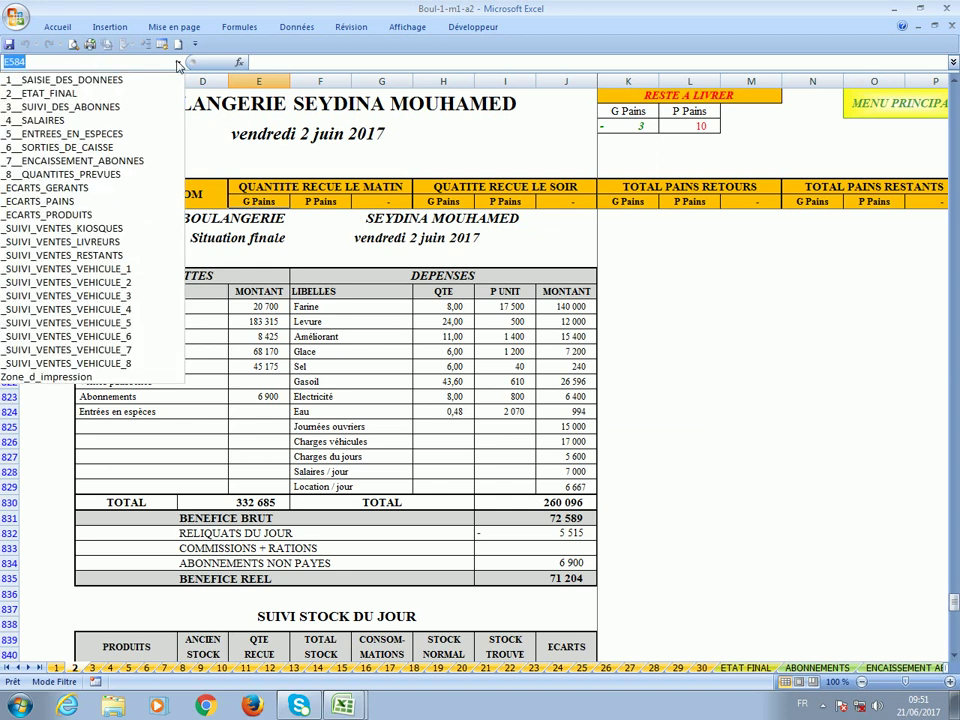
# Jump via the Name Box to _1__SAISIE_DES_DONNEES, then to _2__ETAT_FINAL.
pyautogui.click(120, 80)
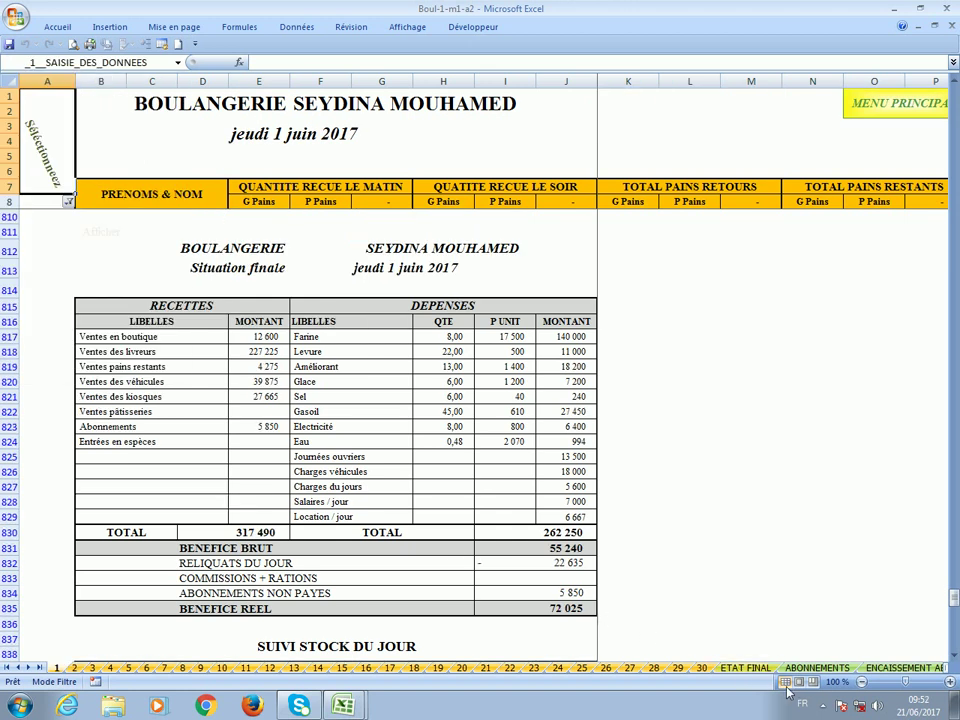
pyautogui.click(177, 63)
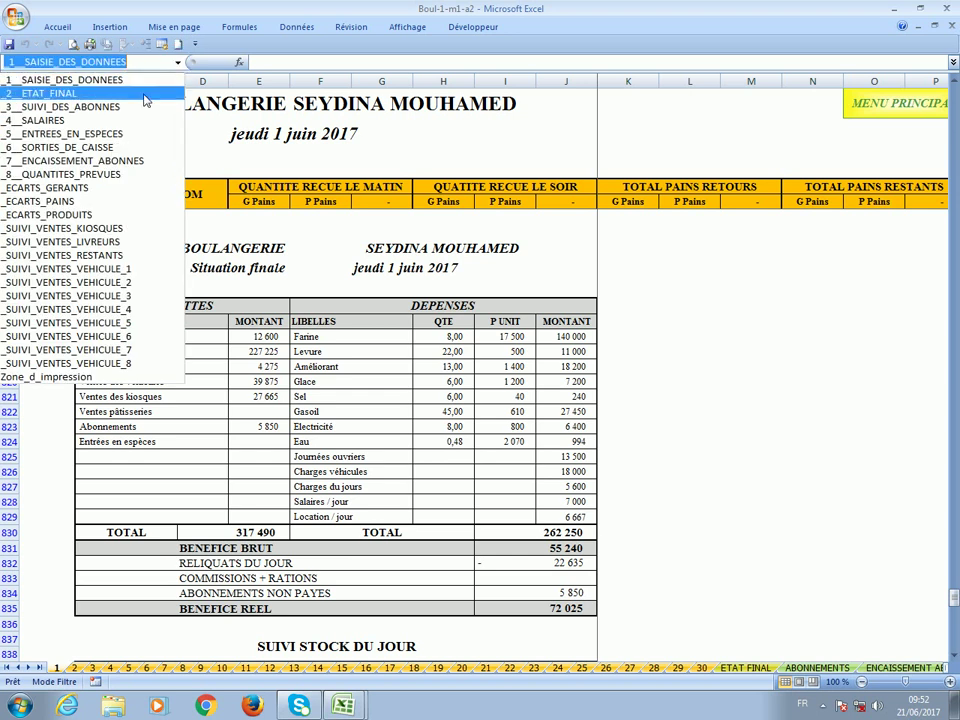
pyautogui.click(146, 93)
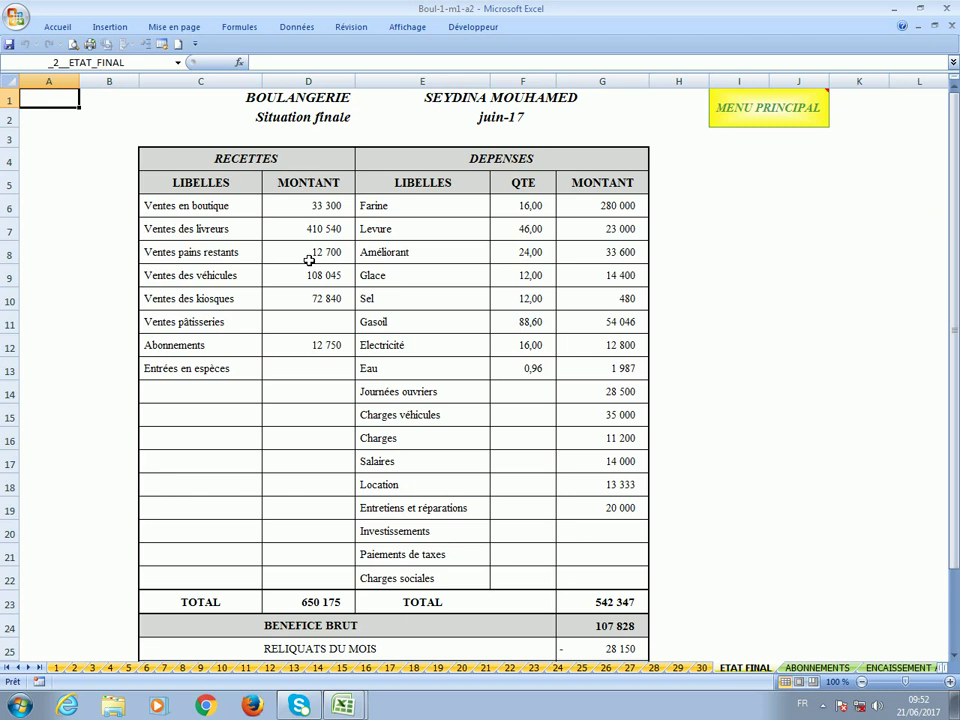
# Review the ETAT FINAL summary: receipts 650 175, expenses 542 347, real profit 123 228.
pyautogui.click(311, 206)
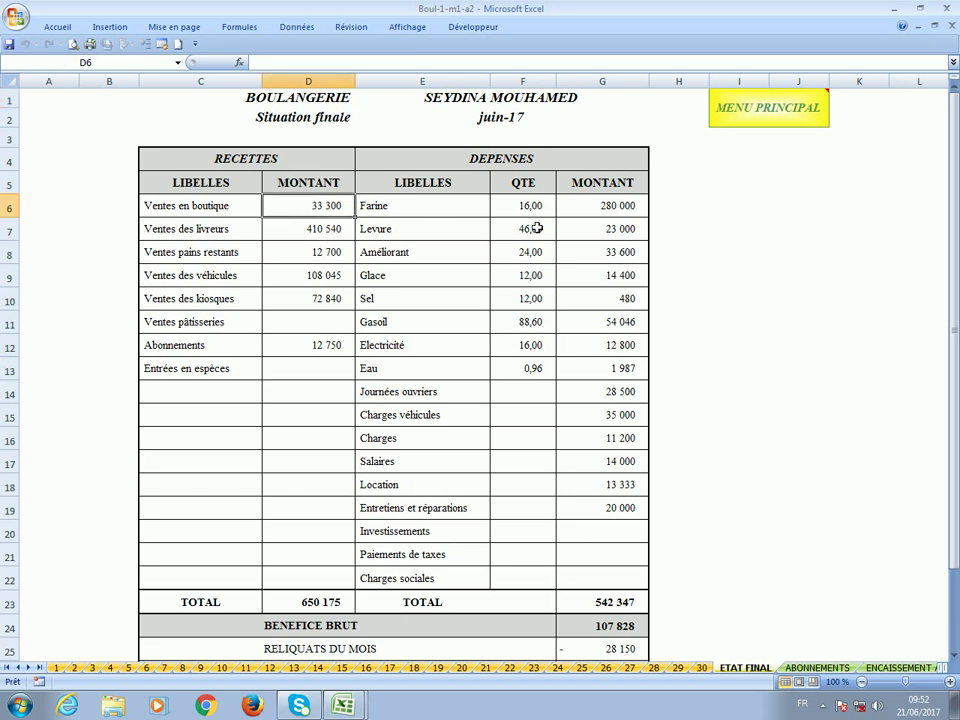
pyautogui.scroll(-2, 529, 258)
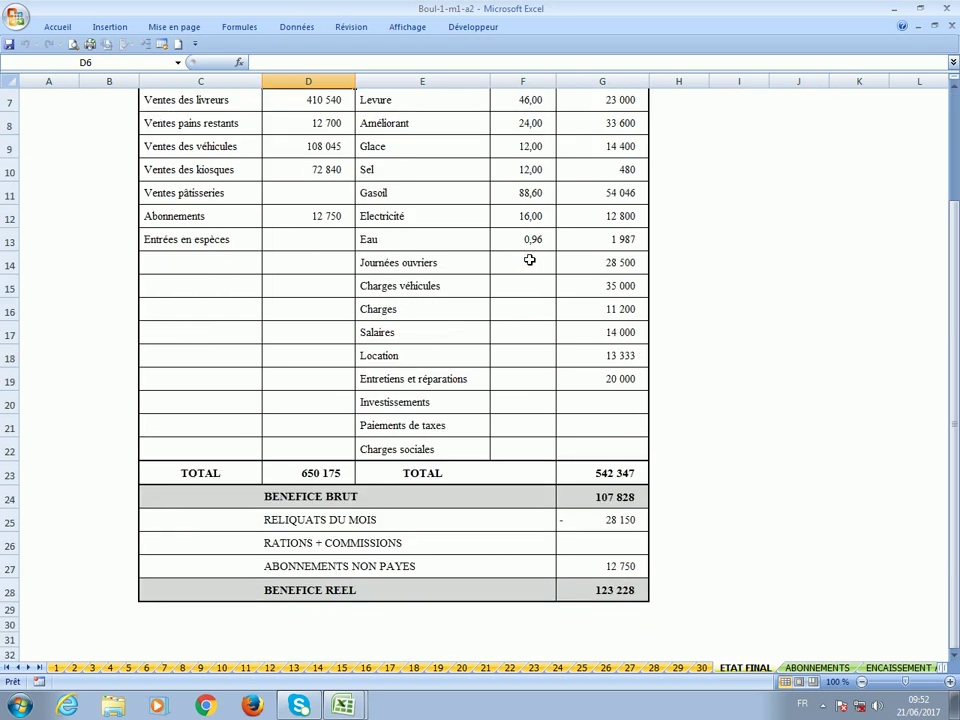
pyautogui.scroll(2, 529, 258)
pyautogui.scroll(-3, 529, 259)
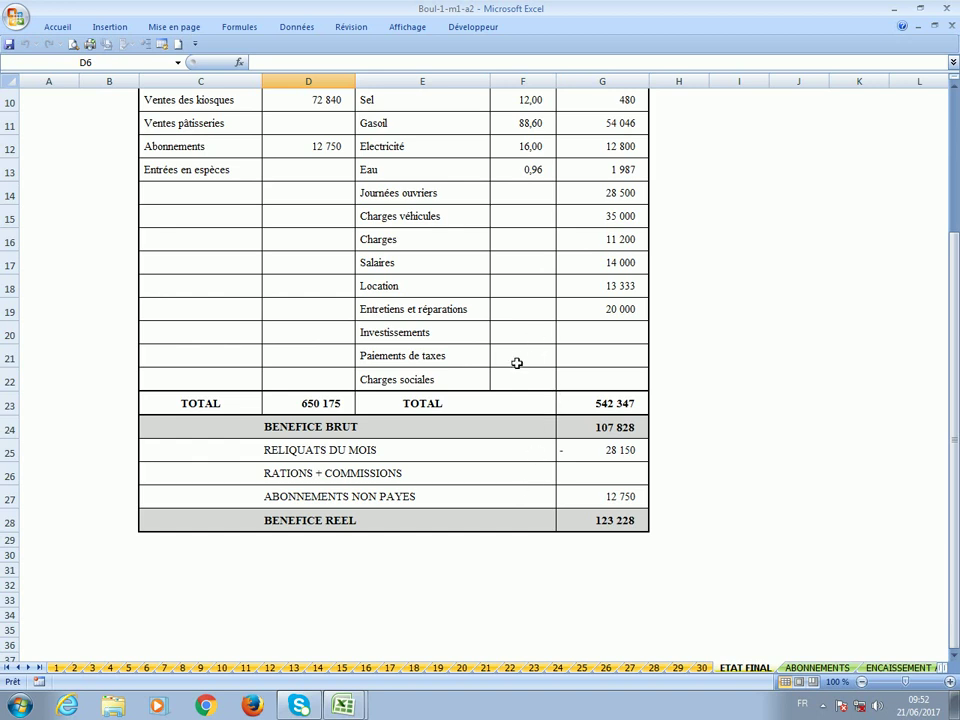
pyautogui.scroll(1, 511, 380)
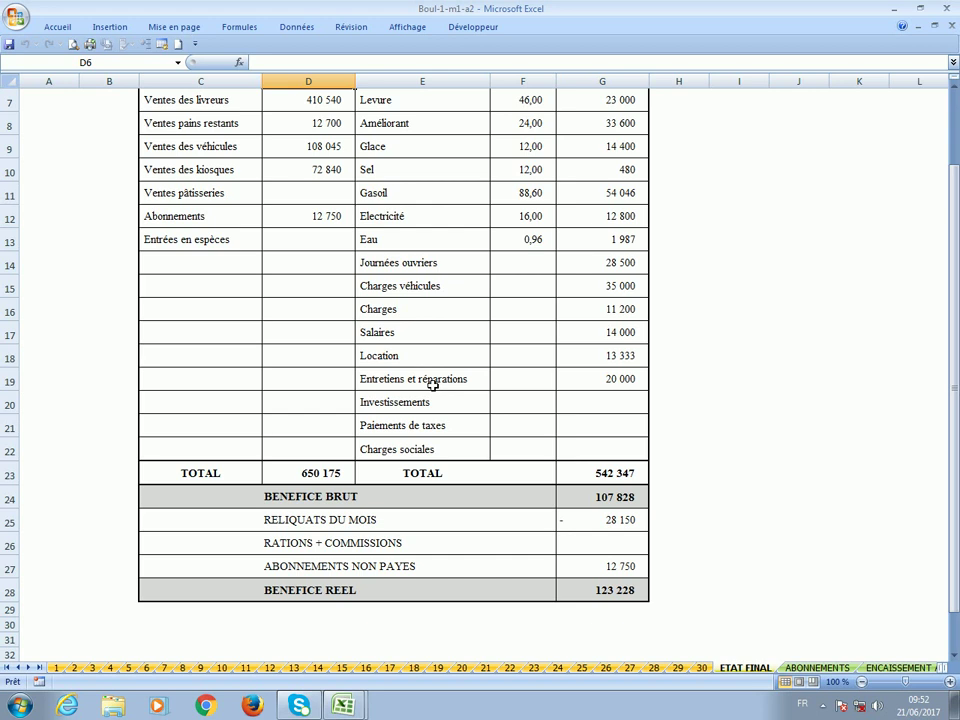
pyautogui.scroll(2, 432, 384)
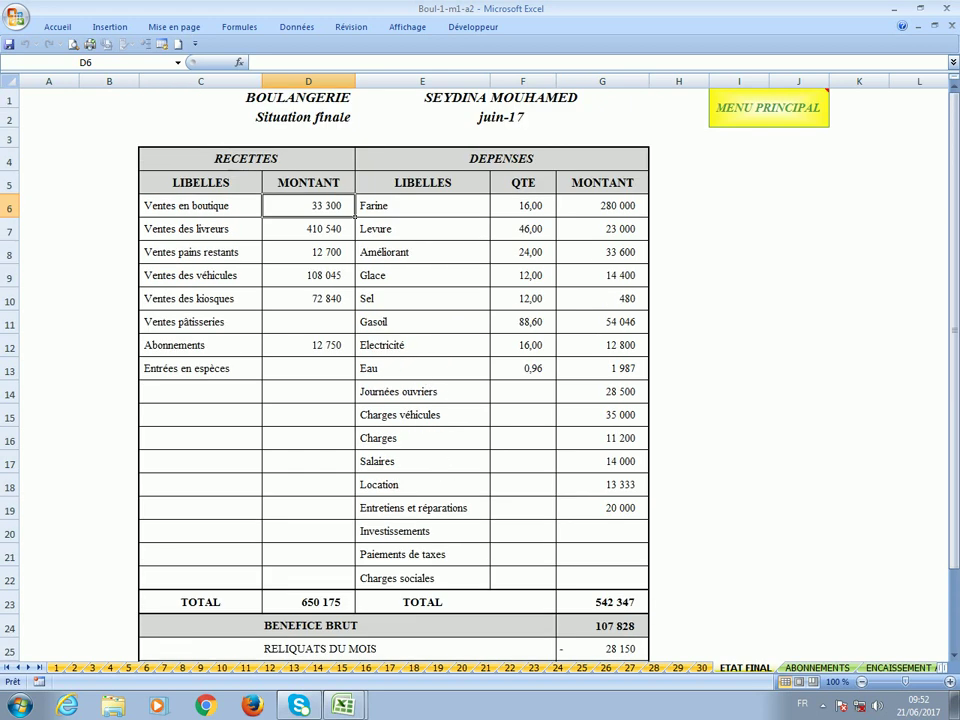
pyautogui.click(177, 64)
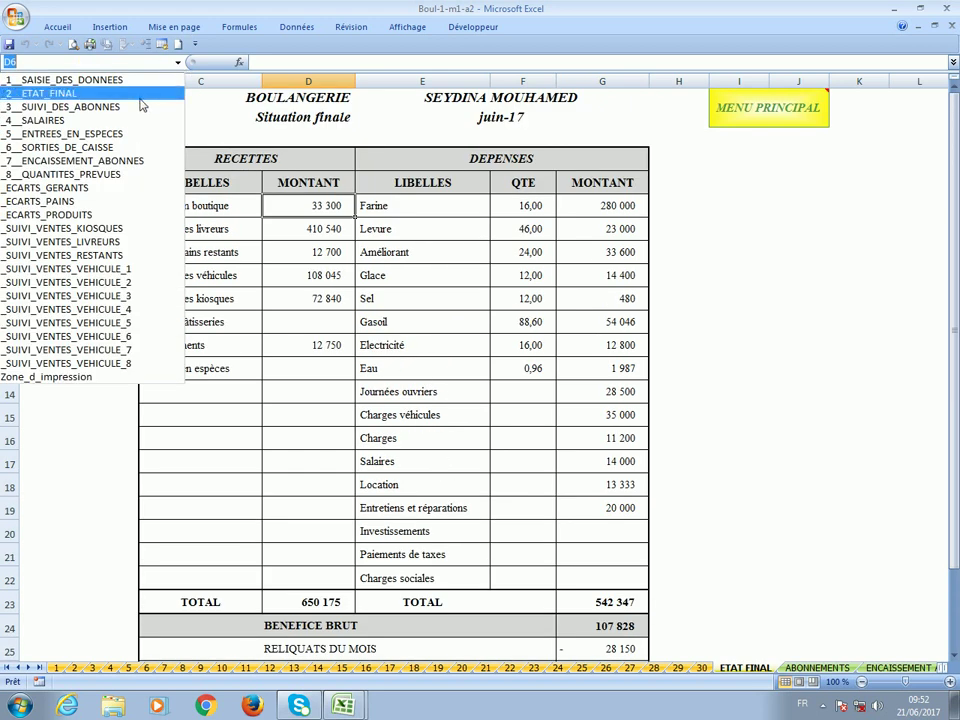
# Go to the ABONNEMENTS sheet and filter PRENOMS & NOM to the first subscriber.
pyautogui.click(134, 105)
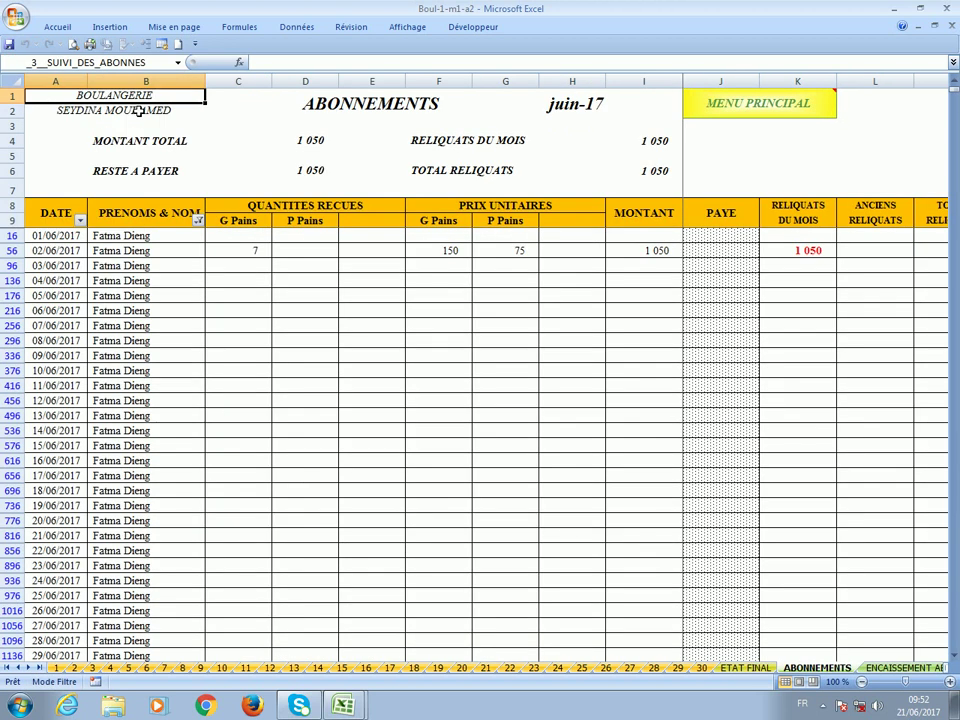
pyautogui.click(198, 221)
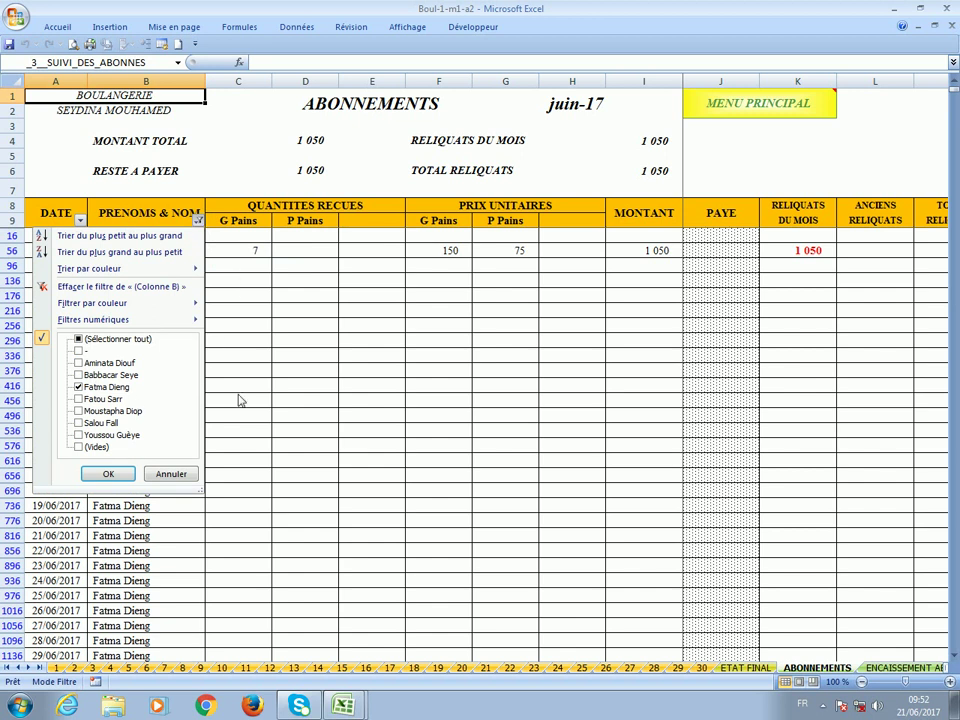
pyautogui.click(79, 387)
pyautogui.click(79, 387)
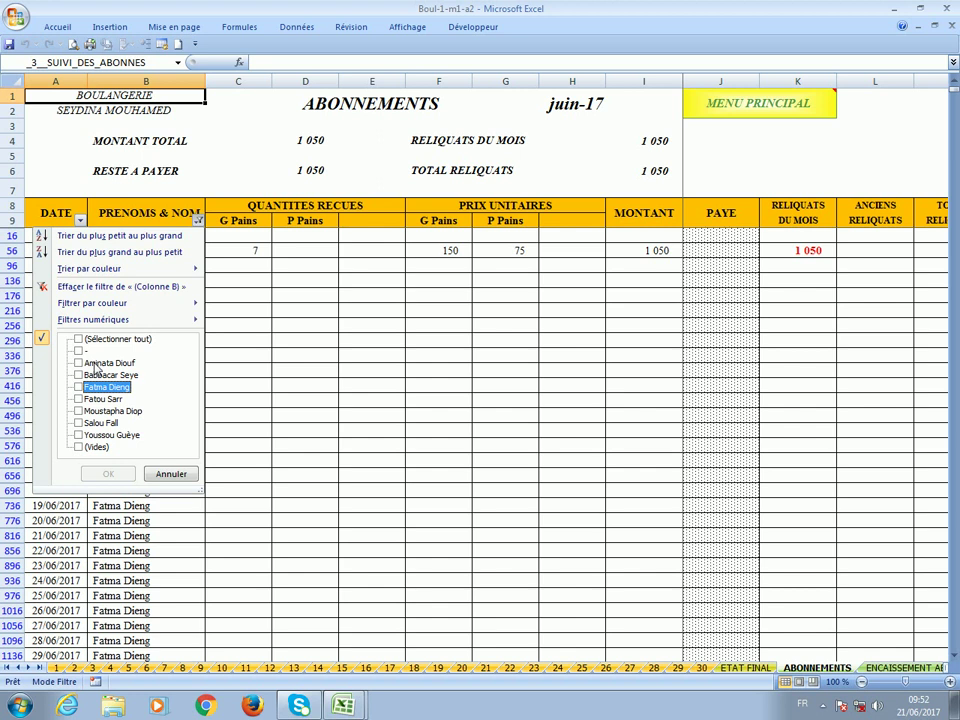
pyautogui.click(97, 365)
pyautogui.click(109, 474)
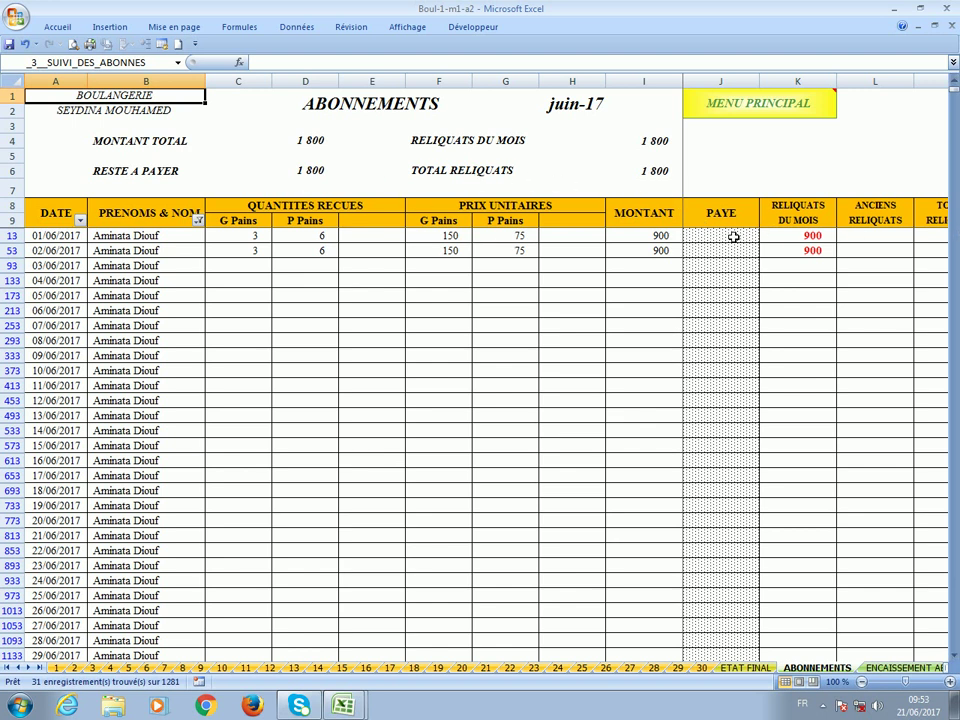
# Inspect the 1, 3 and 6 June payment cells for that subscriber.
pyautogui.click(725, 235)
pyautogui.click(722, 265)
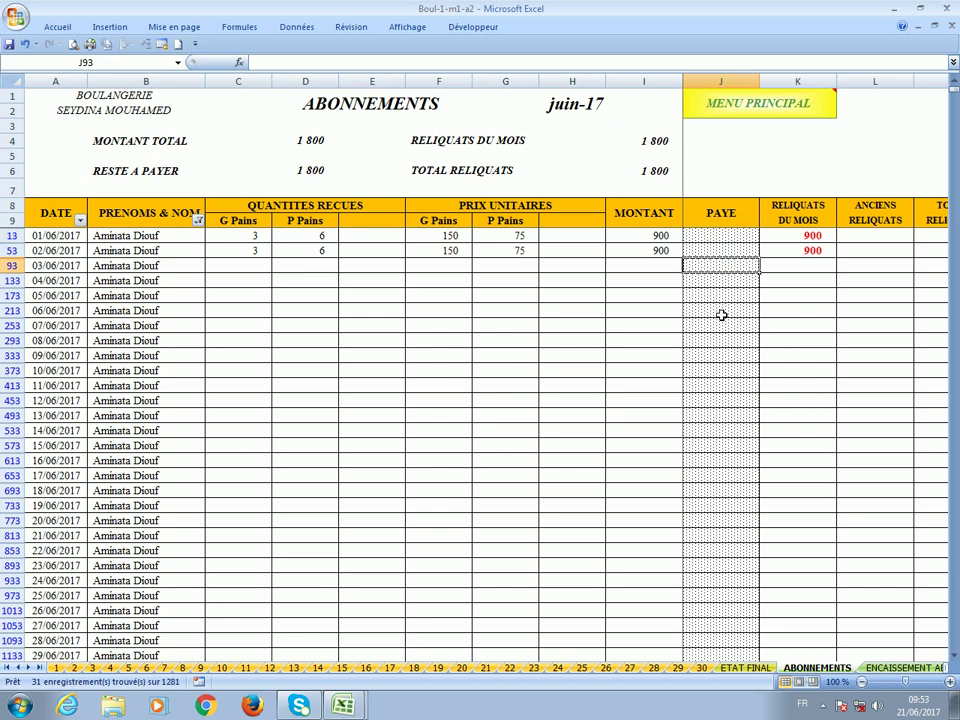
pyautogui.click(720, 313)
pyautogui.click(720, 241)
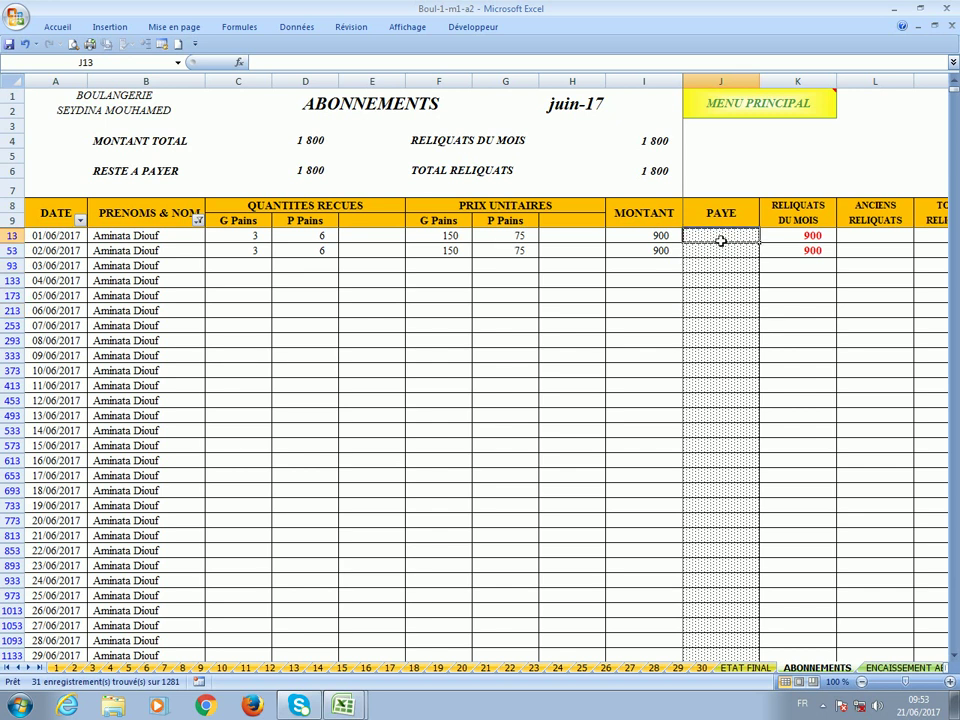
# Switch the name filter to show only the second subscriber.
pyautogui.click(198, 220)
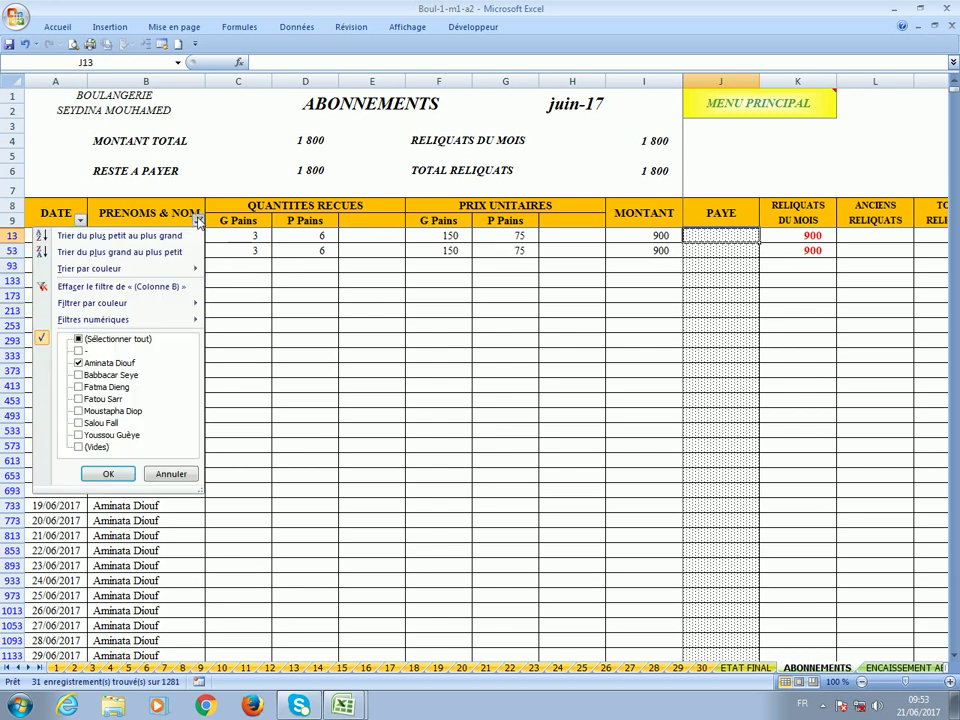
pyautogui.click(104, 363)
pyautogui.click(110, 376)
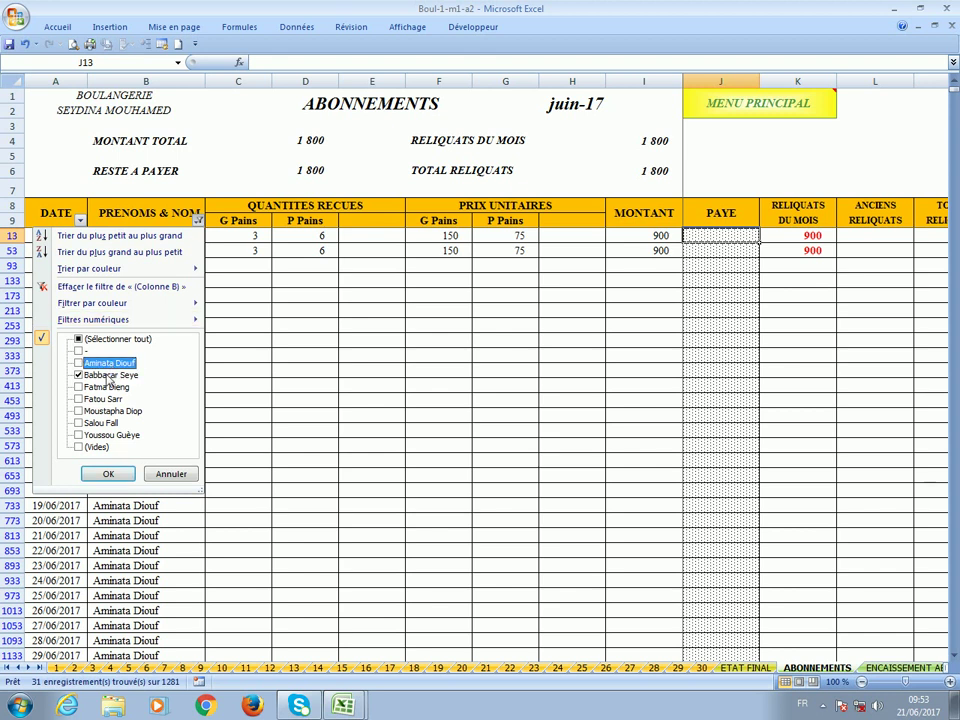
pyautogui.click(108, 474)
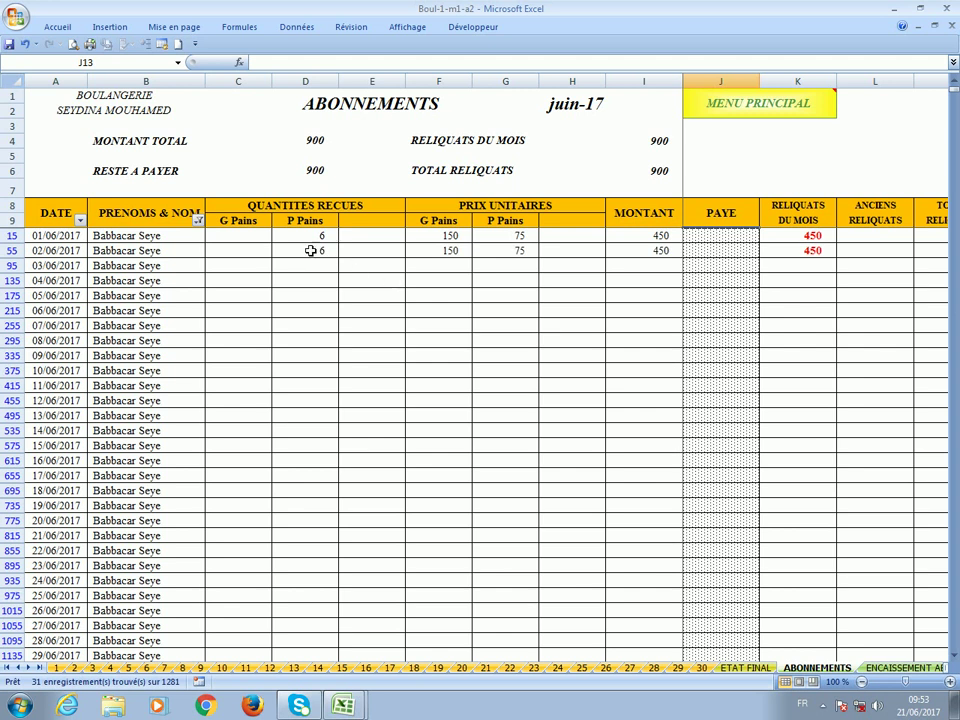
# Filter to another subscriber and check the 01/06 and 02/06 quantity formulas and PAYE cell.
pyautogui.click(199, 221)
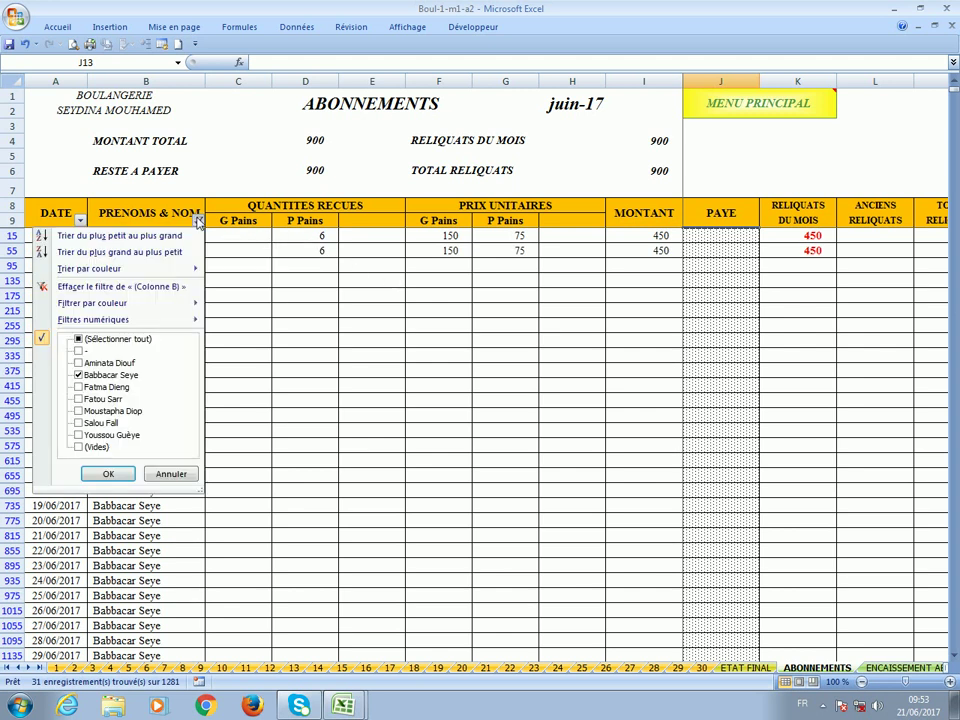
pyautogui.click(114, 388)
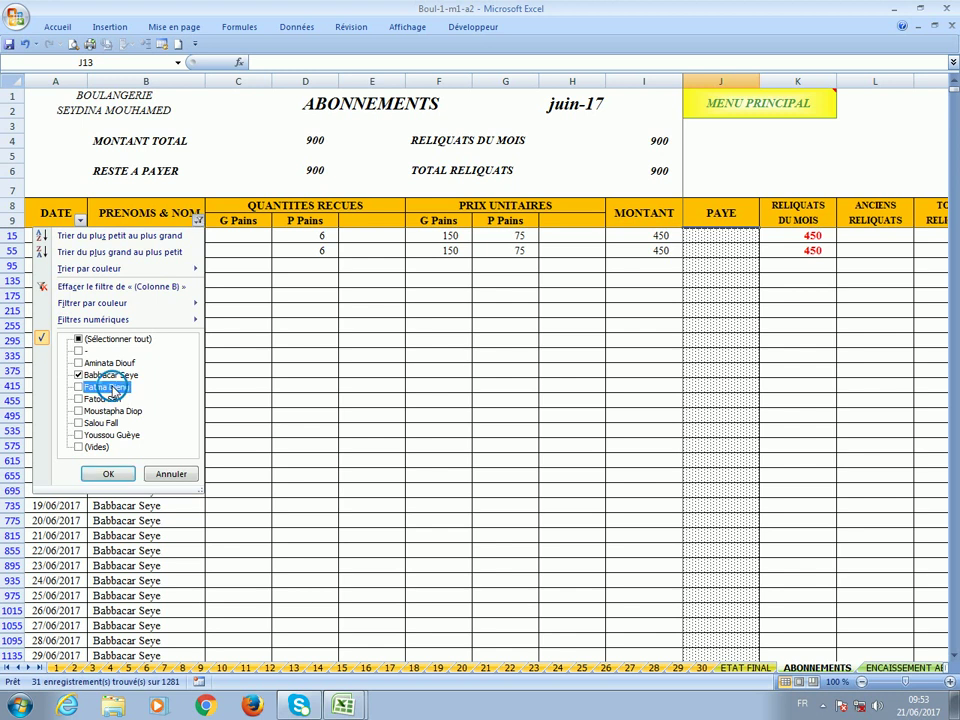
pyautogui.click(113, 376)
pyautogui.click(108, 474)
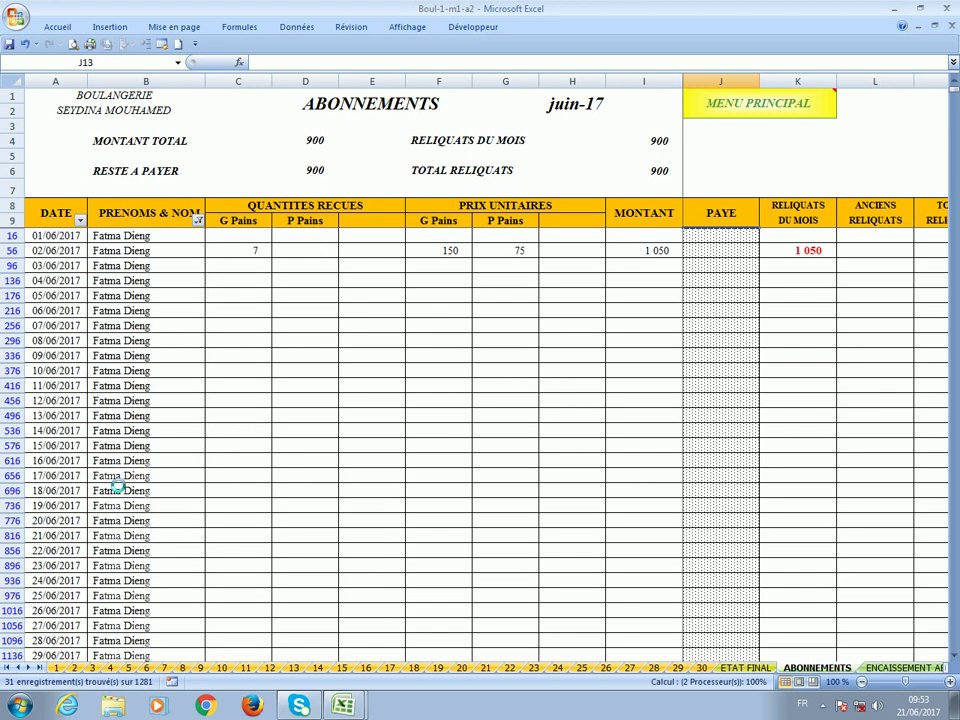
pyautogui.click(242, 236)
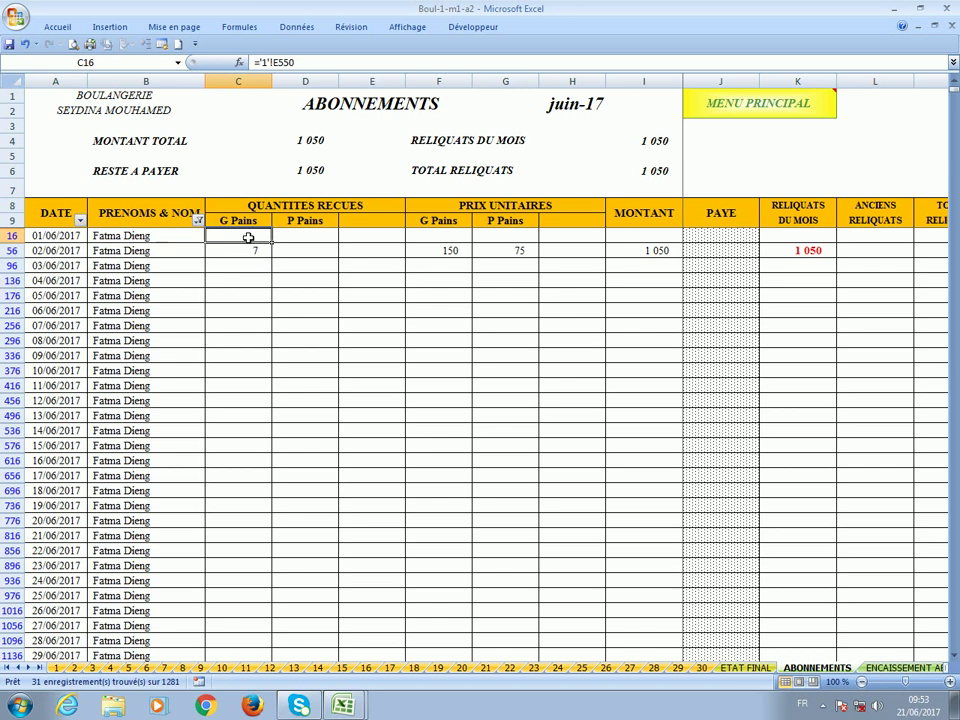
pyautogui.click(247, 252)
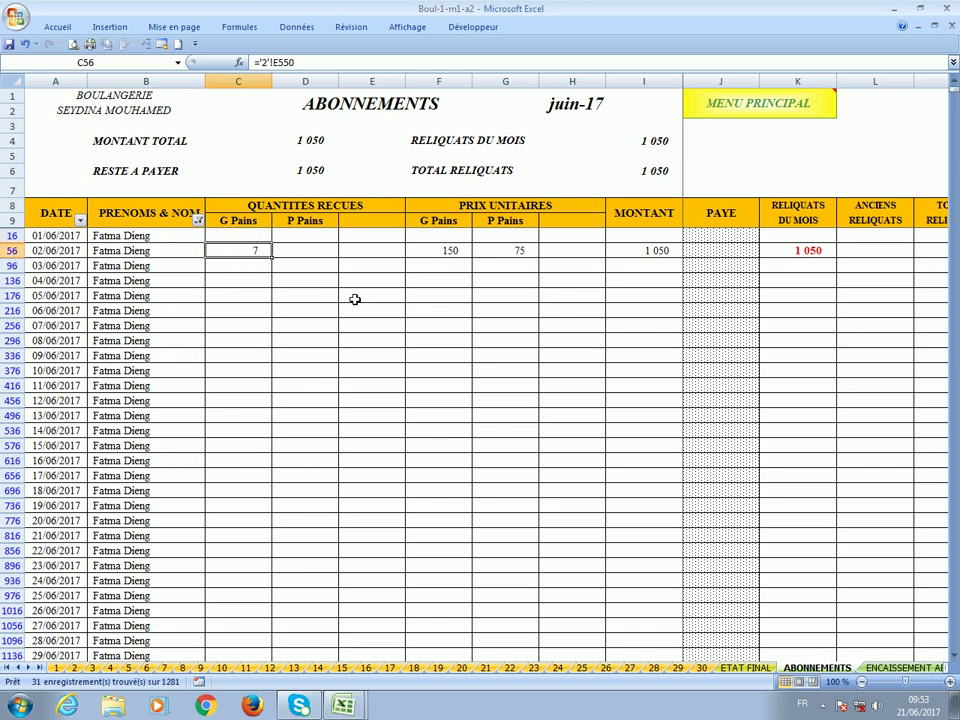
pyautogui.click(723, 254)
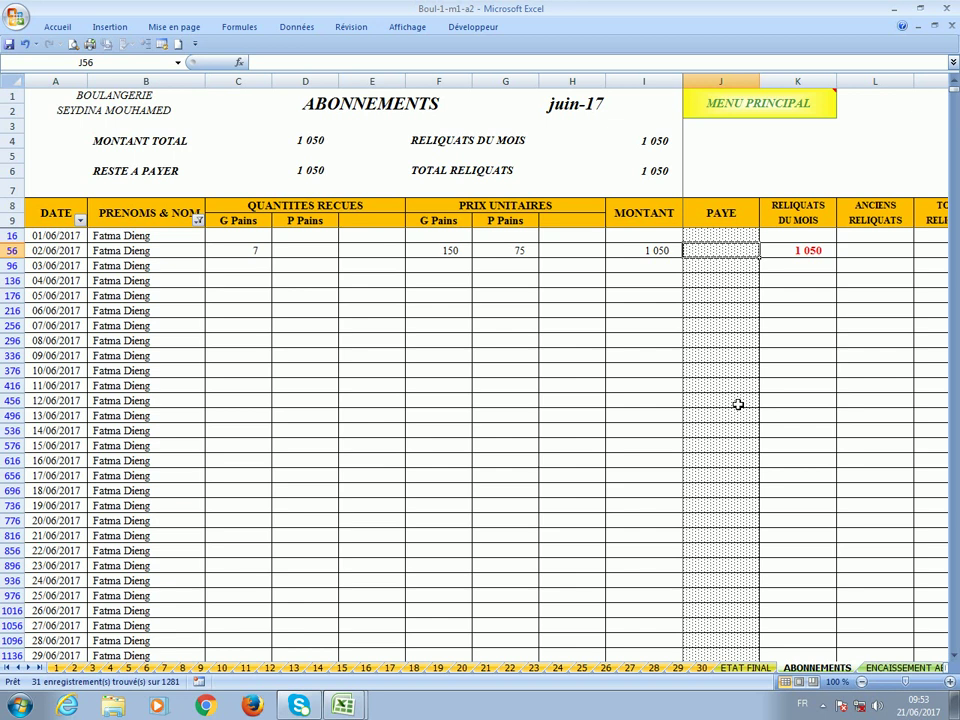
pyautogui.scroll(-3, 461, 399)
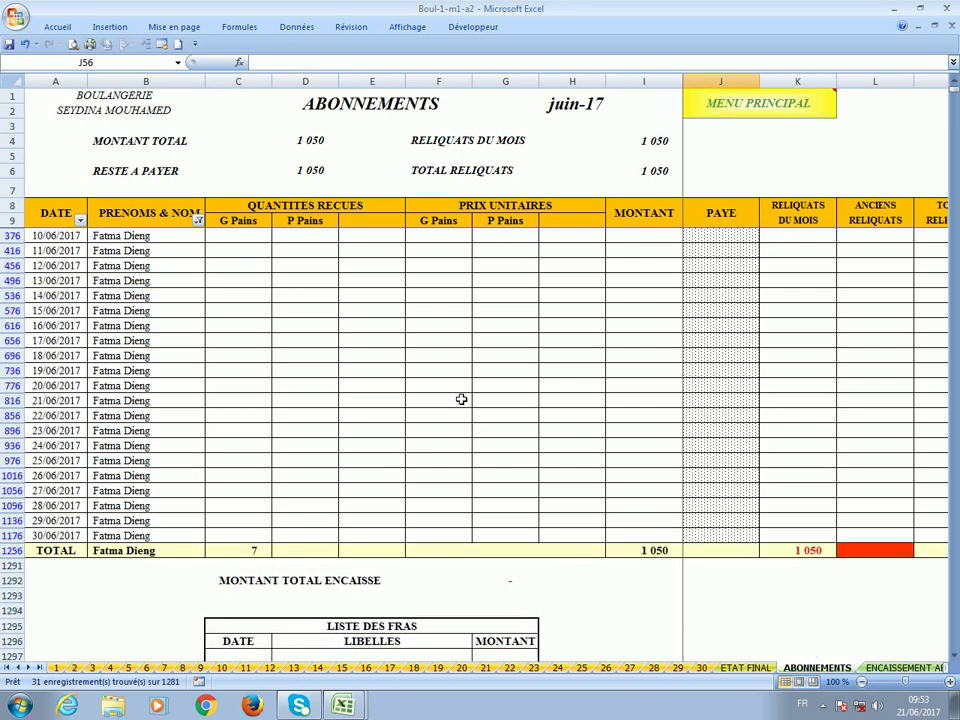
pyautogui.scroll(-2, 461, 399)
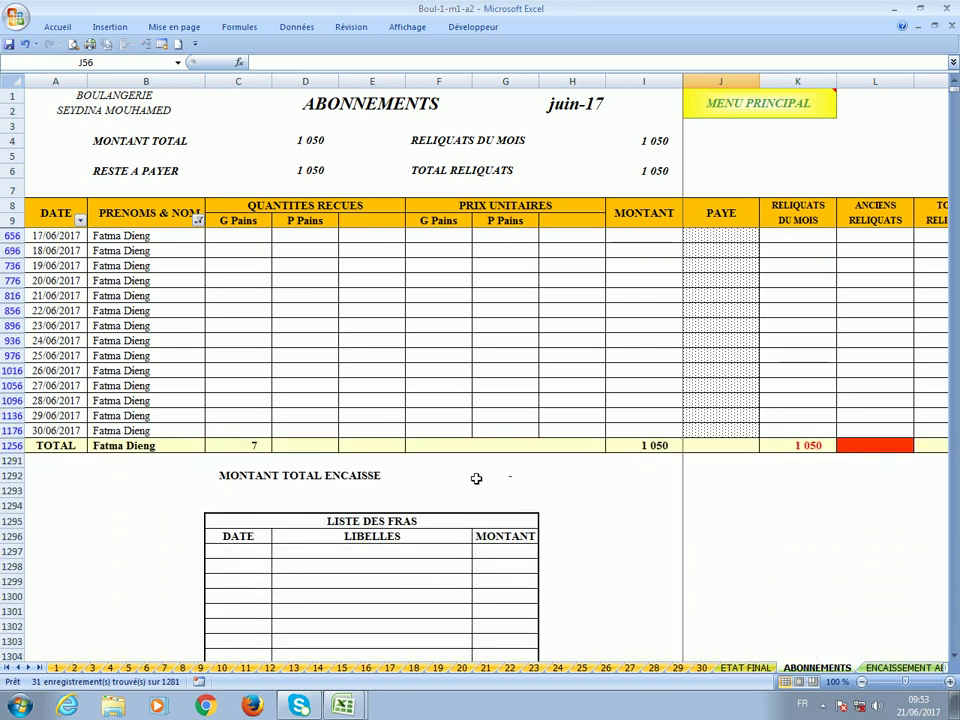
pyautogui.click(471, 476)
pyautogui.click(510, 487)
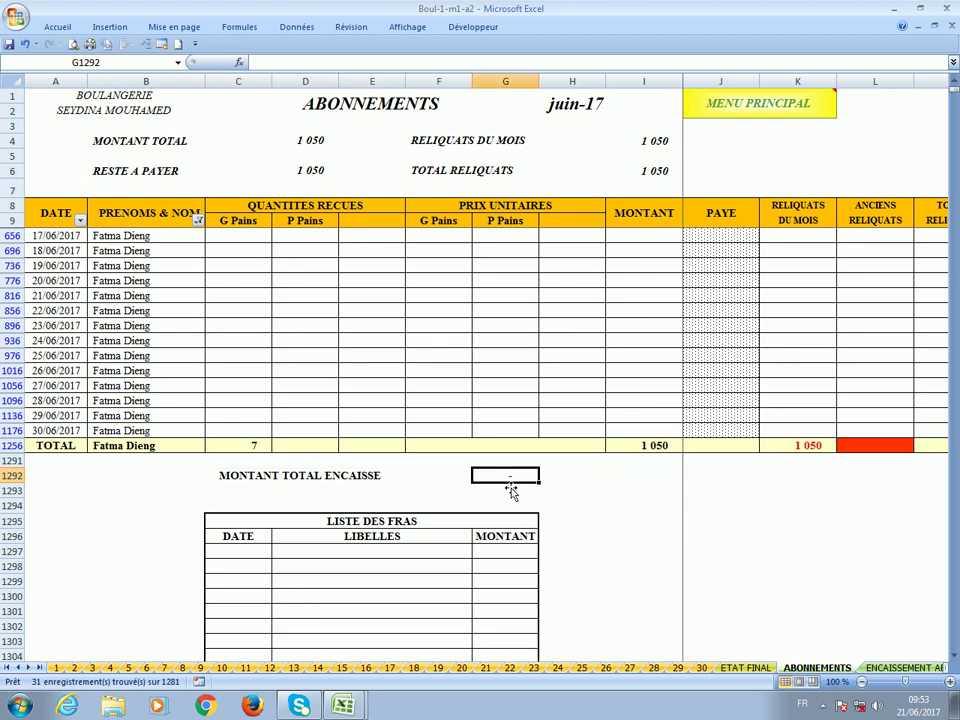
pyautogui.scroll(-3, 510, 490)
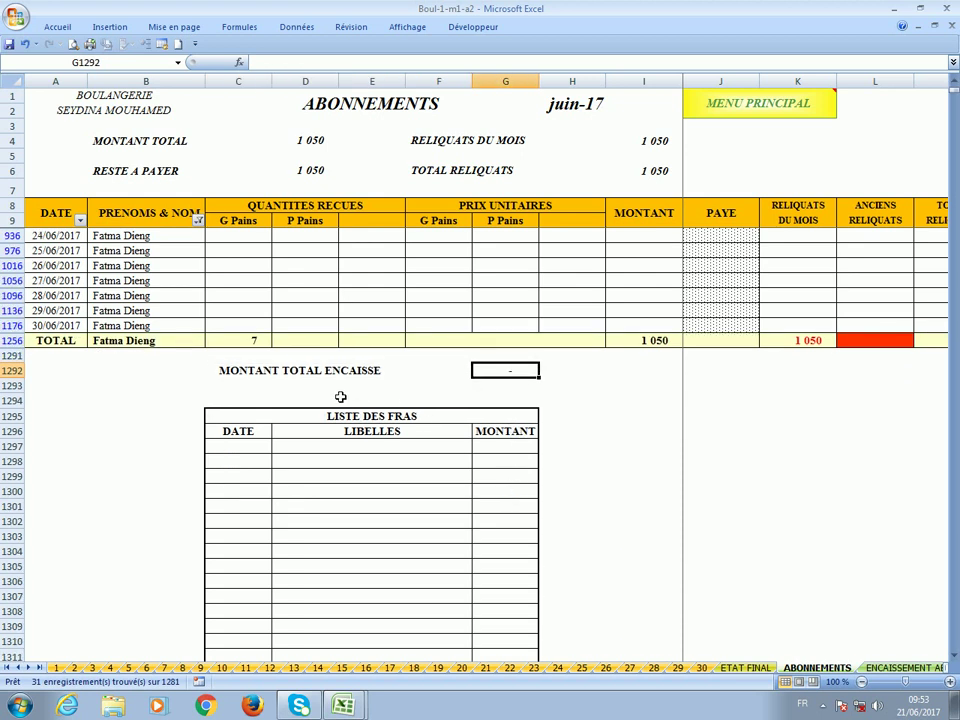
pyautogui.click(239, 449)
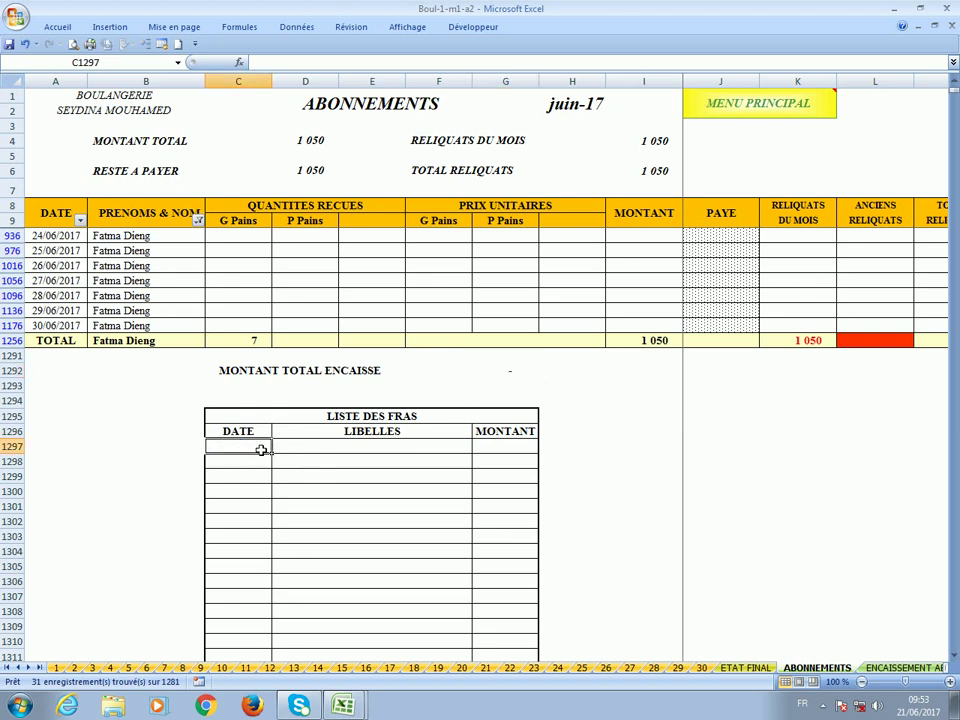
pyautogui.scroll(-1, 312, 448)
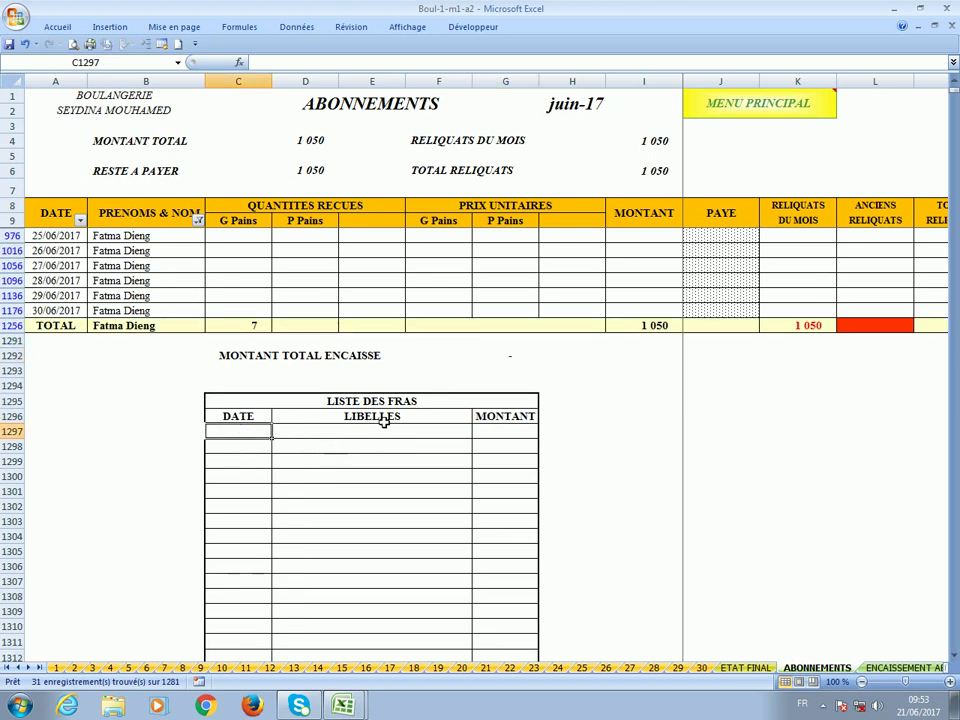
pyautogui.scroll(-1, 514, 446)
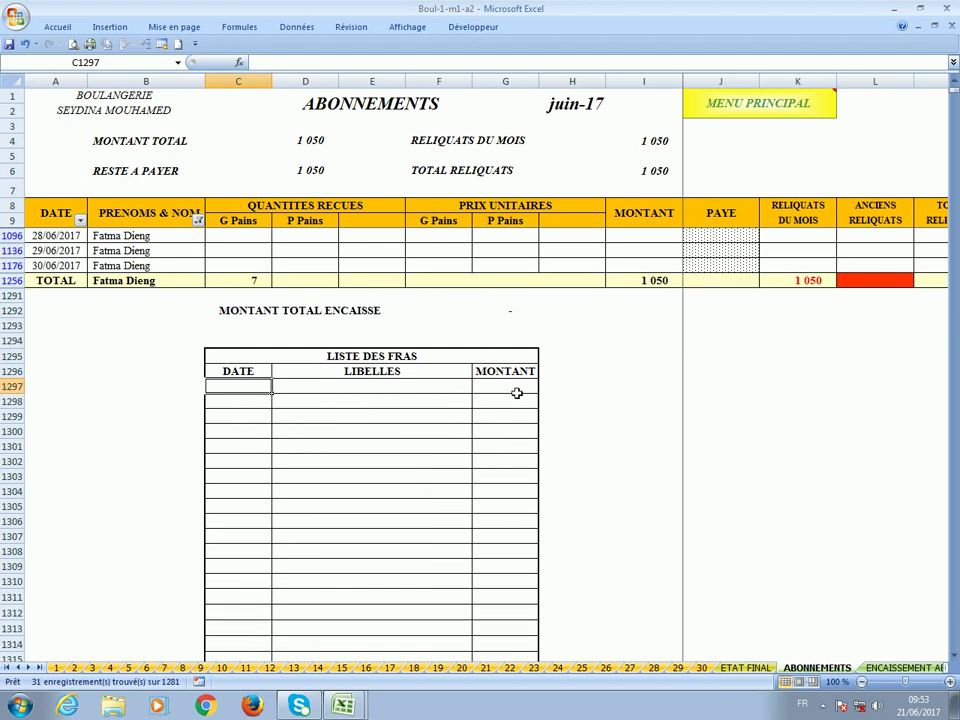
pyautogui.scroll(-4, 514, 392)
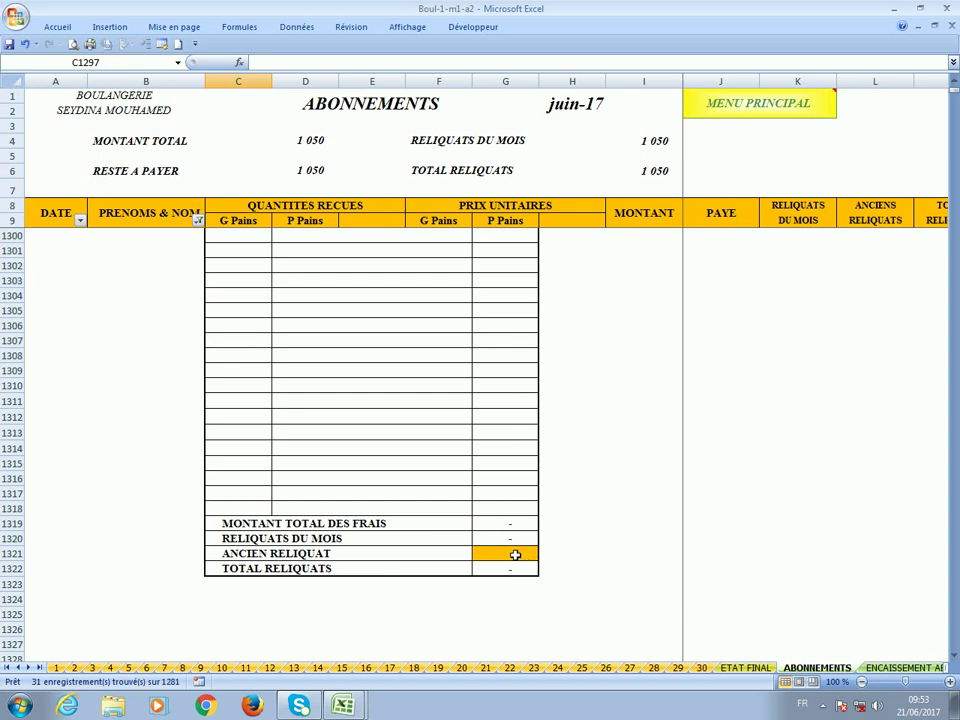
pyautogui.scroll(6, 482, 420)
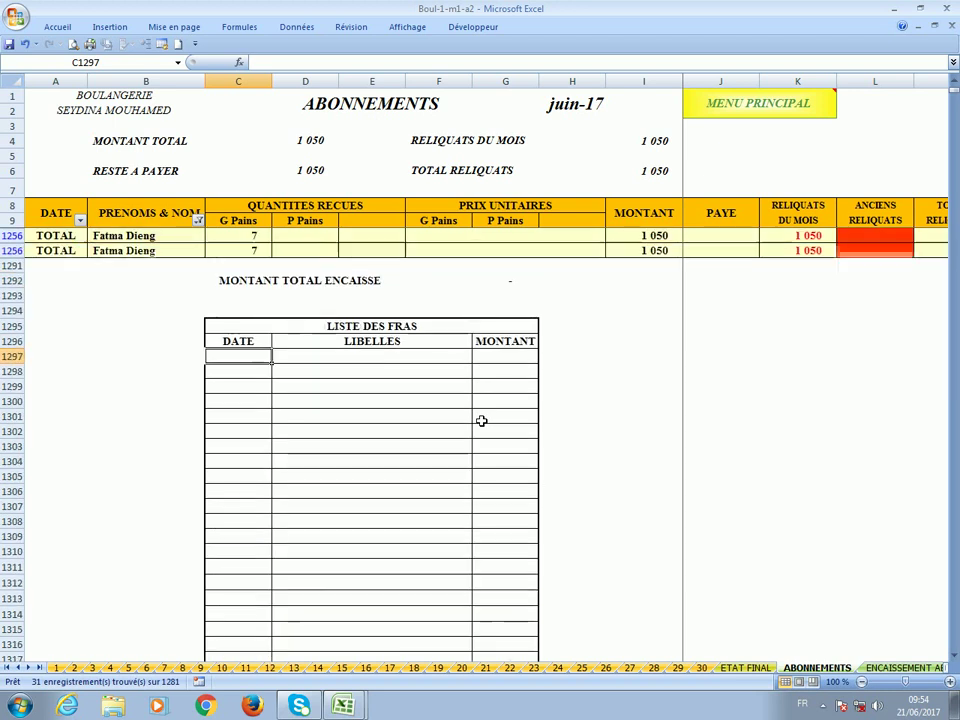
pyautogui.scroll(7, 481, 420)
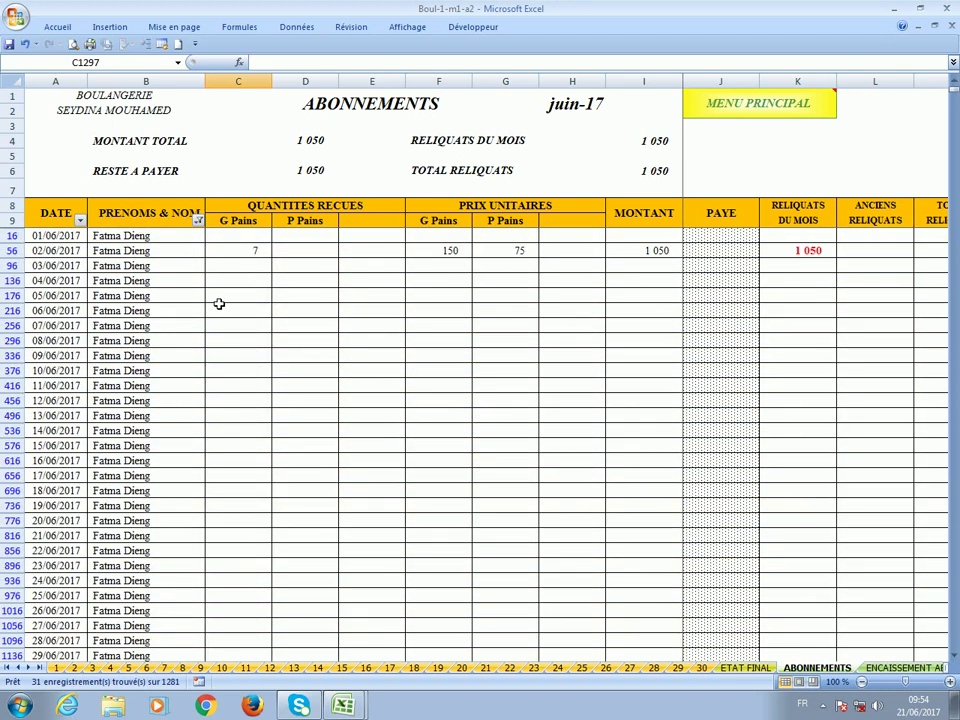
# Reset the PRENOMS & NOM filter to Sélectionner tout to show all subscribers.
pyautogui.click(197, 220)
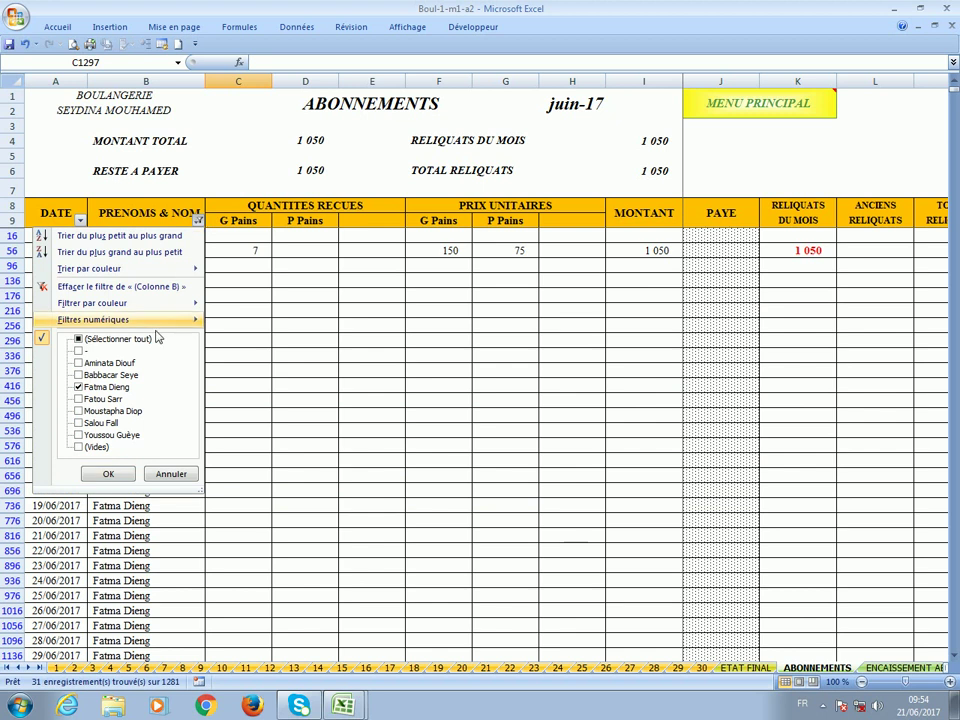
pyautogui.click(134, 340)
pyautogui.click(108, 474)
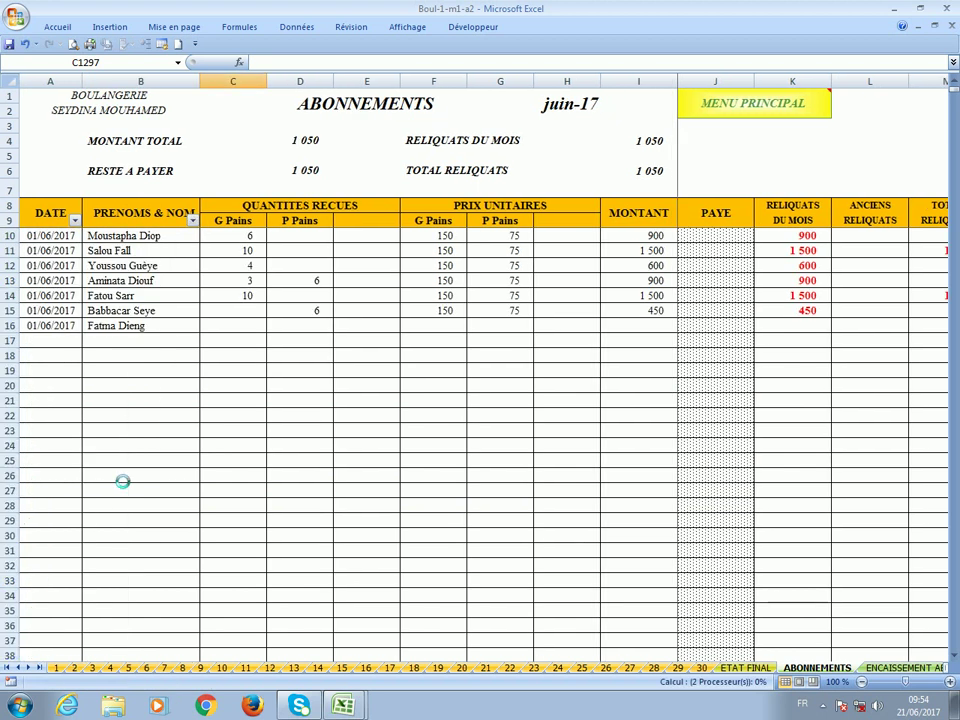
# Filter the DATE column to only the TOTAL rows.
pyautogui.click(75, 220)
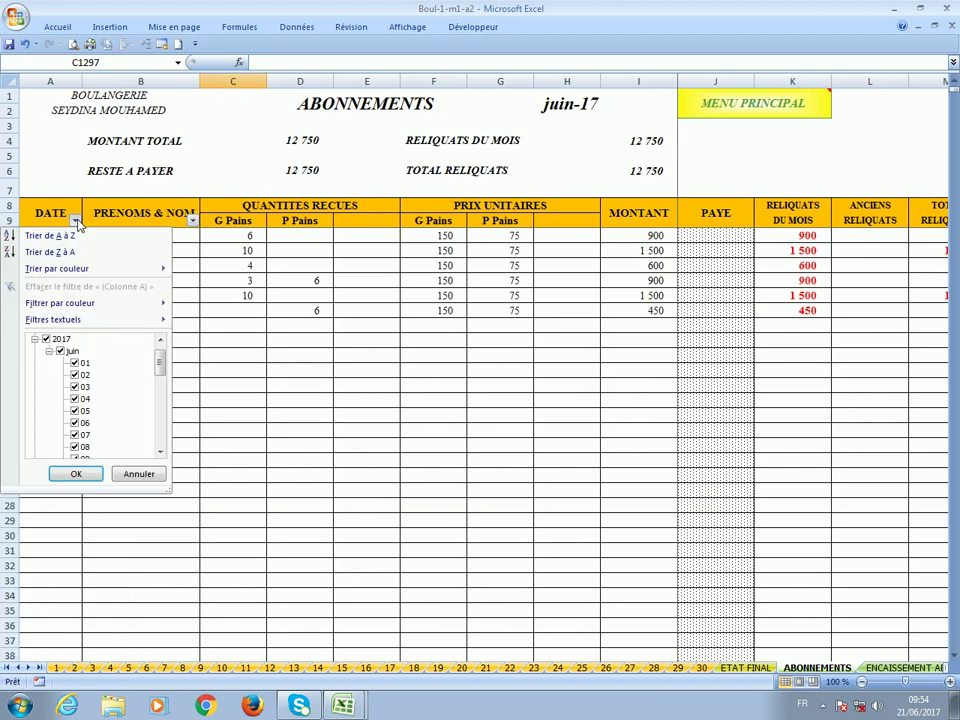
pyautogui.click(161, 340)
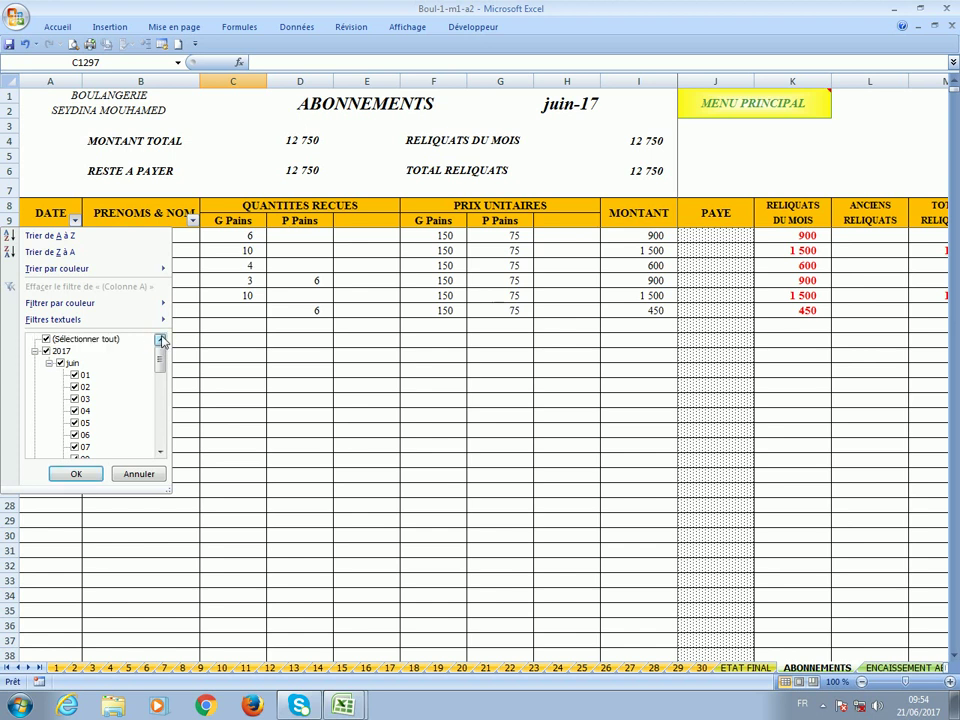
pyautogui.click(103, 341)
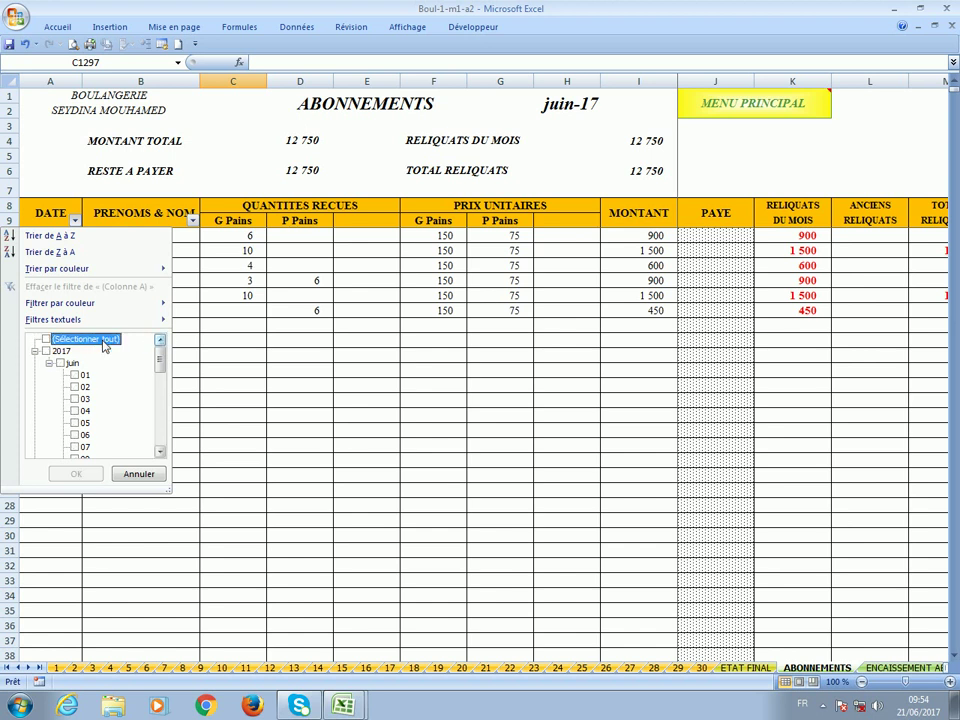
pyautogui.press('t')
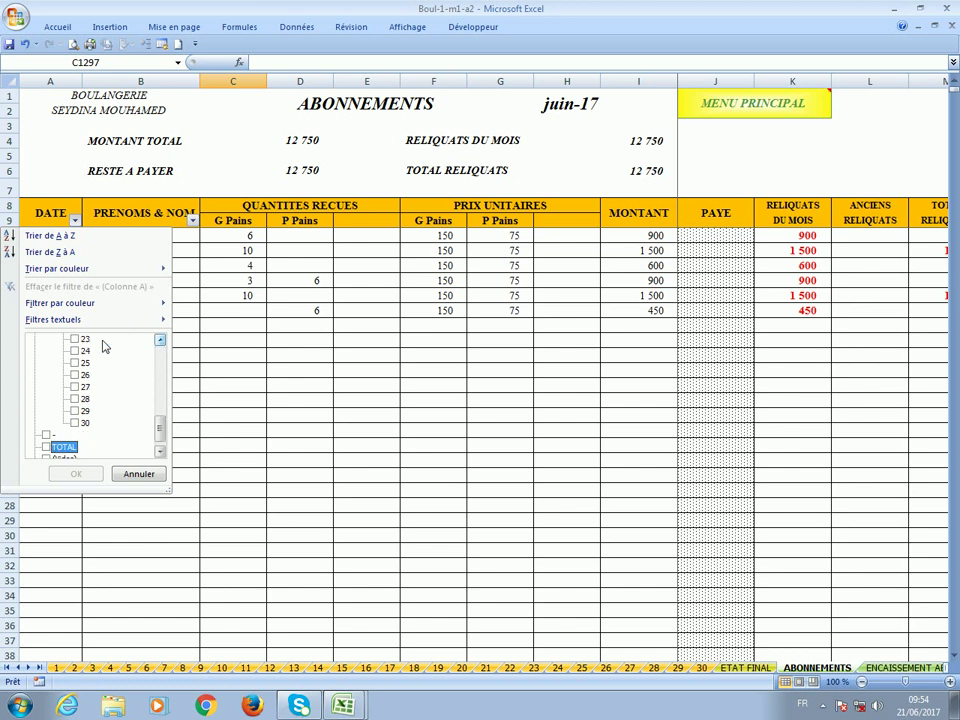
pyautogui.click(45, 446)
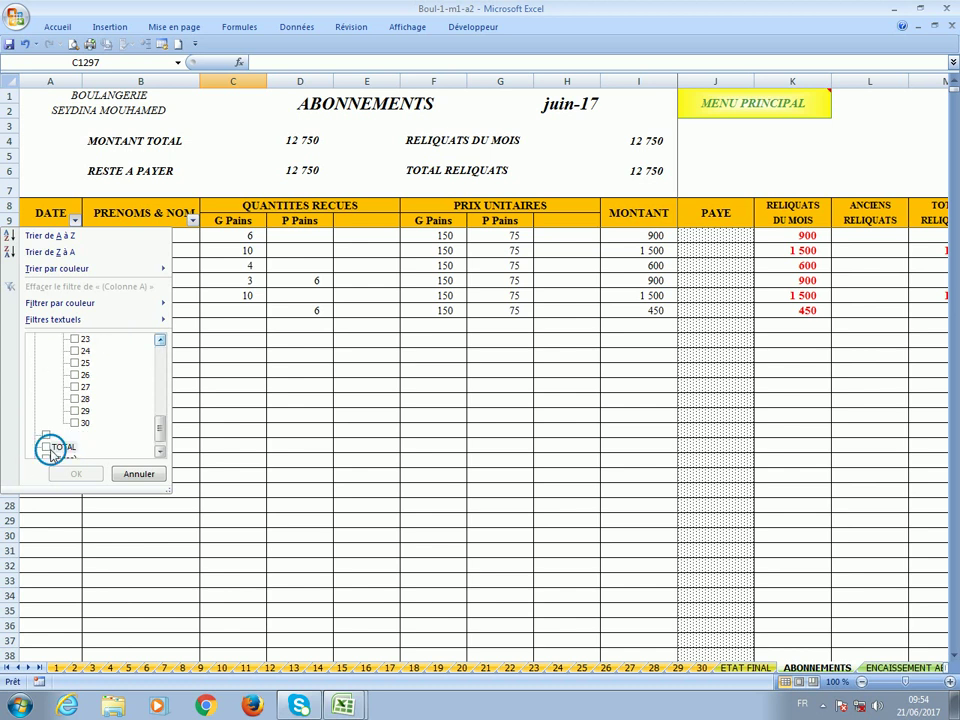
pyautogui.click(78, 474)
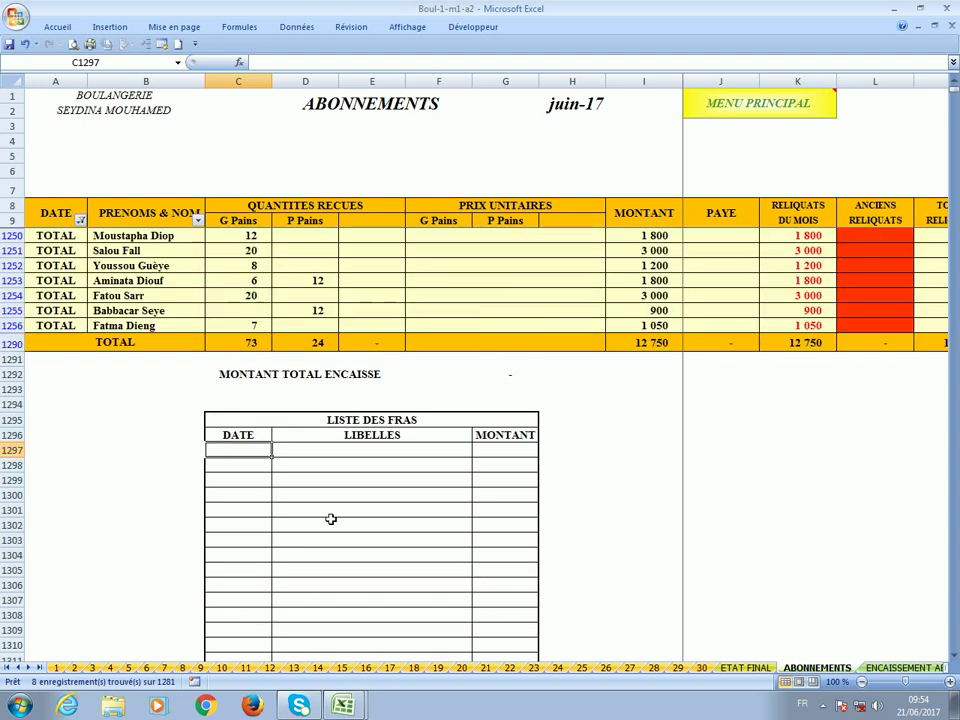
# Clear the DATE filter on ABONNEMENTS so the seven 01/06/2017 subscriber rows (12 750) show.
pyautogui.click(81, 221)
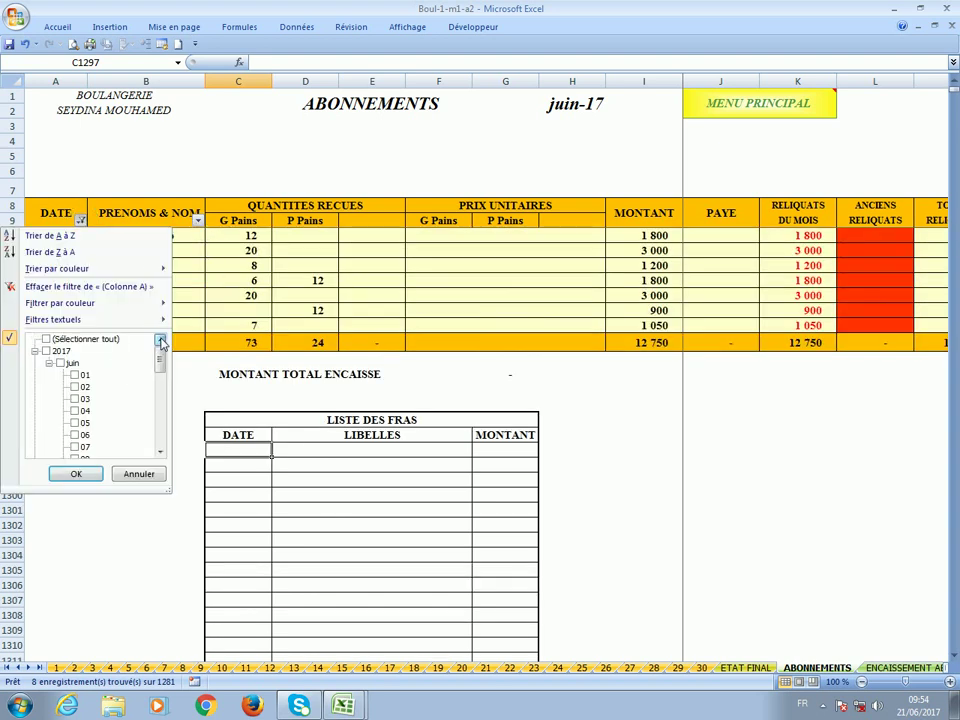
pyautogui.click(82, 339)
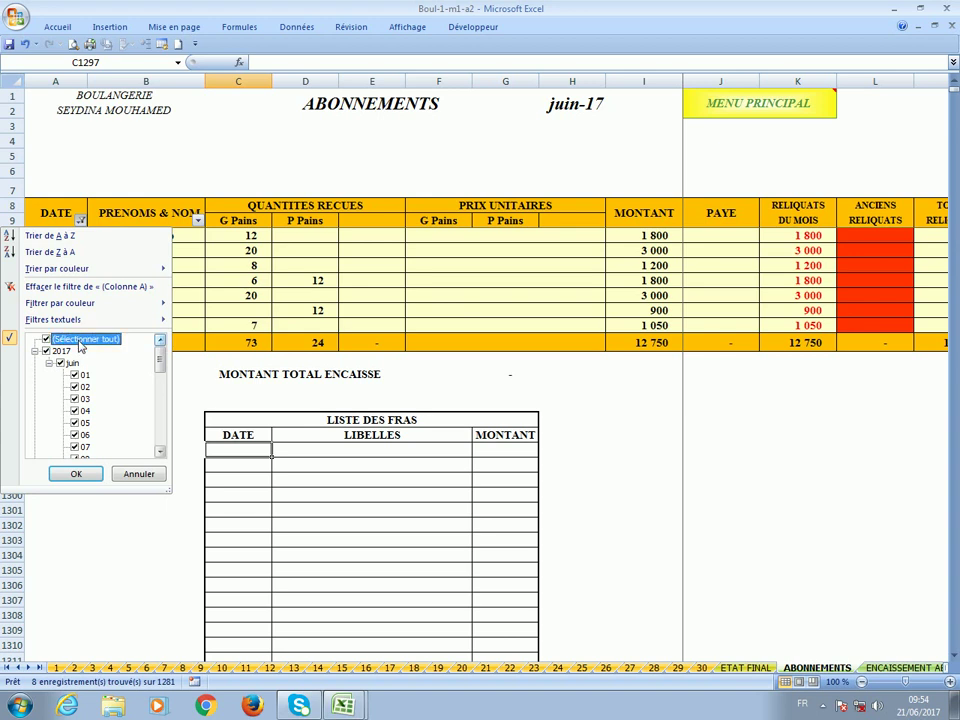
pyautogui.click(77, 474)
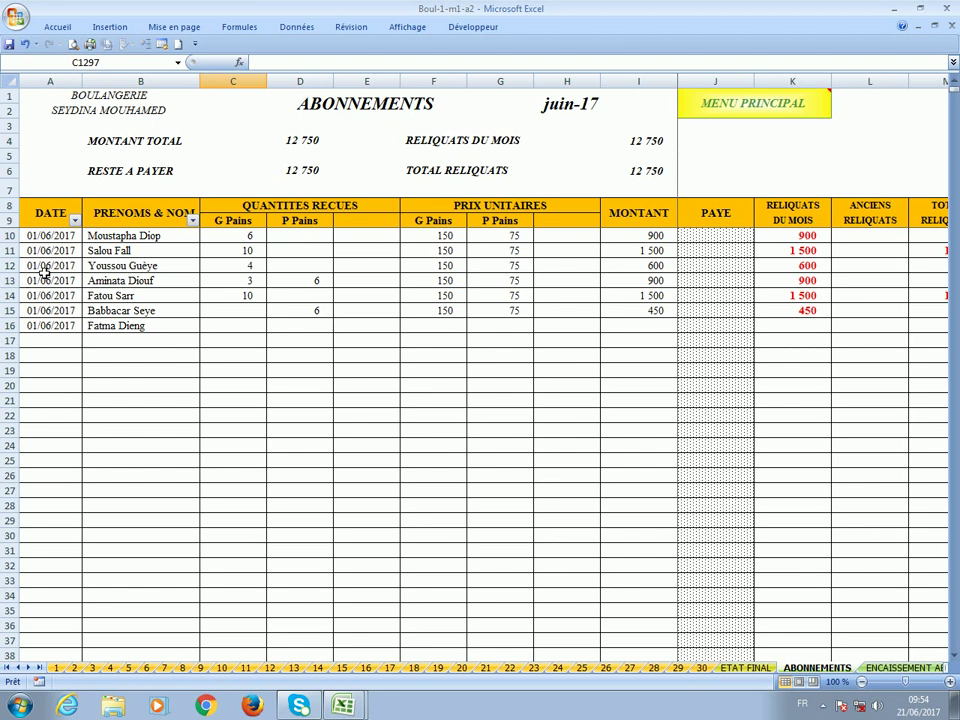
pyautogui.click(179, 64)
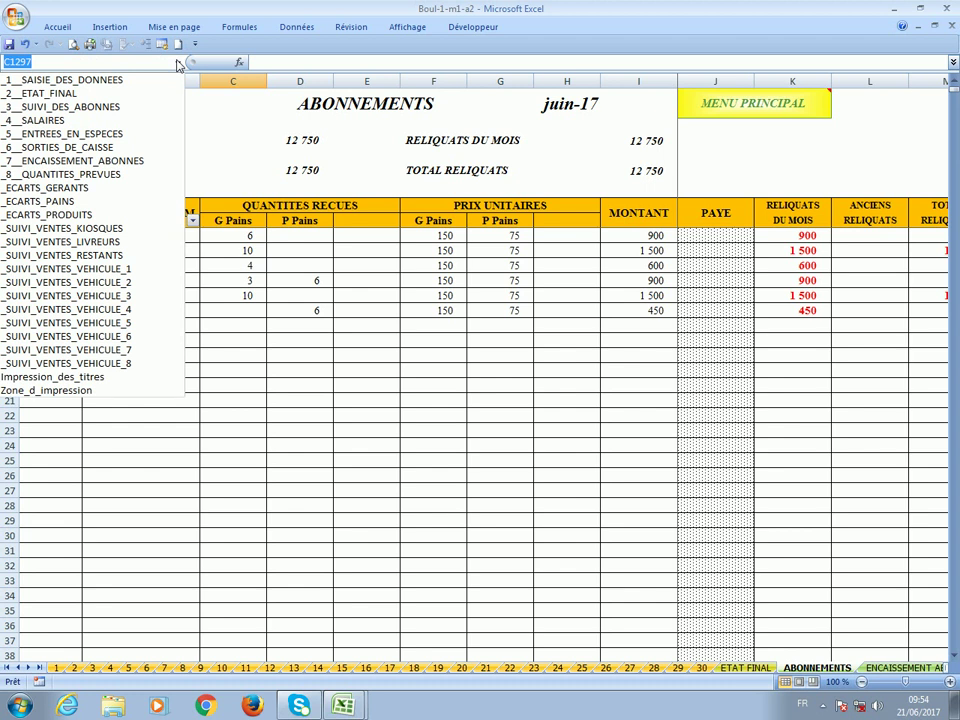
# Switch to the _4__SALAIRES sheet and inspect advance cell F11 and ANCIEN RESTANT cell K11.
pyautogui.click(150, 121)
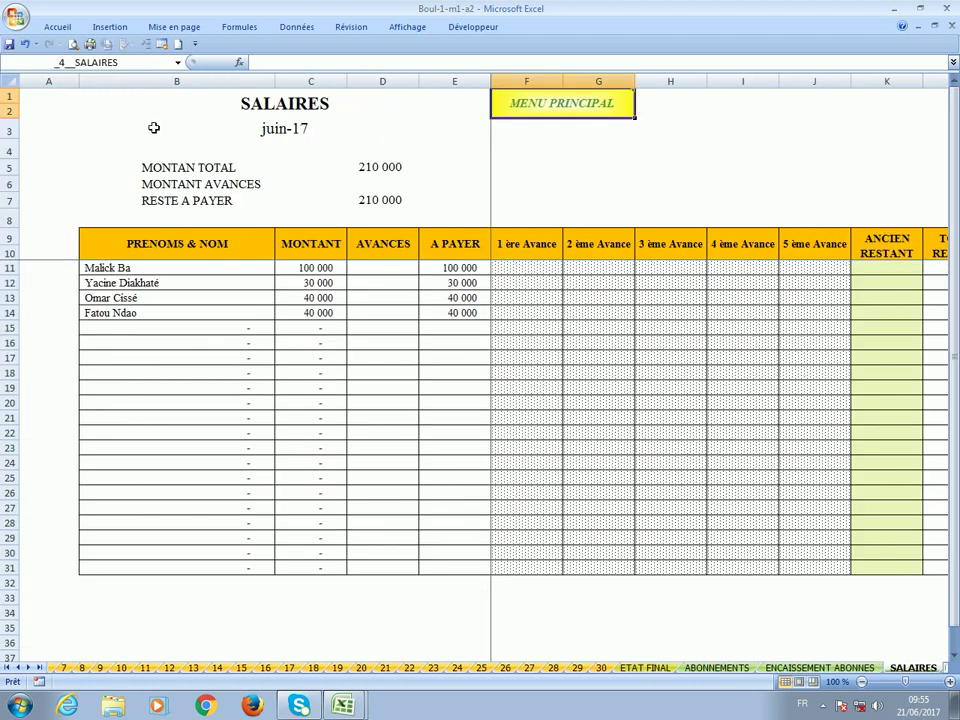
pyautogui.click(511, 274)
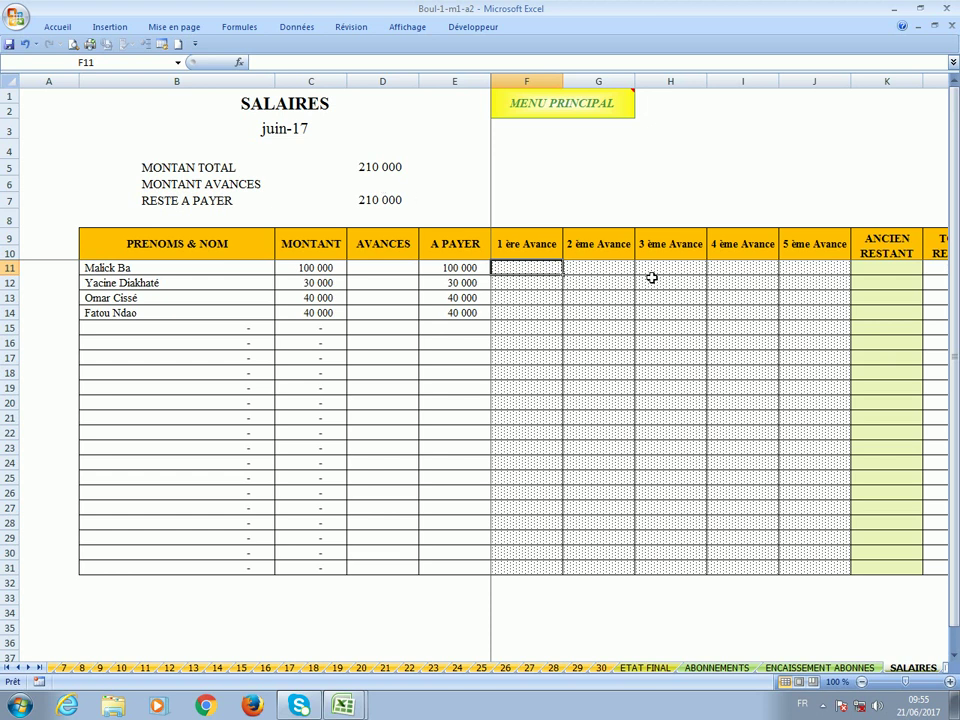
pyautogui.click(874, 269)
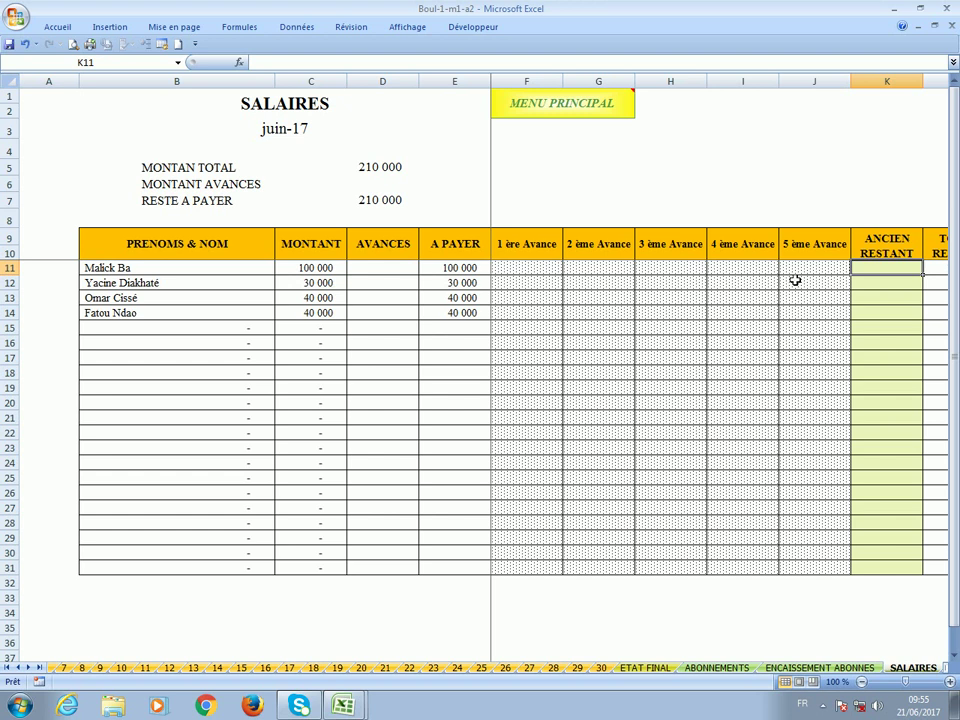
pyautogui.click(178, 62)
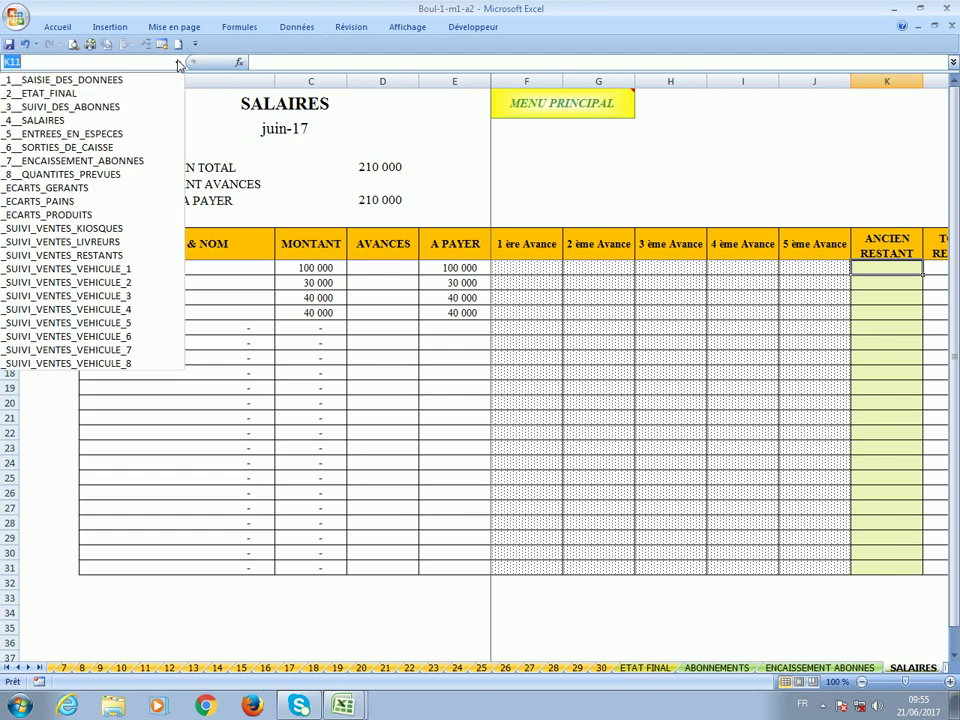
# Enter a 10 000 cash receipt dated 01/06/2017 in row 6 of ENTREES EN ESPECES.
pyautogui.click(145, 137)
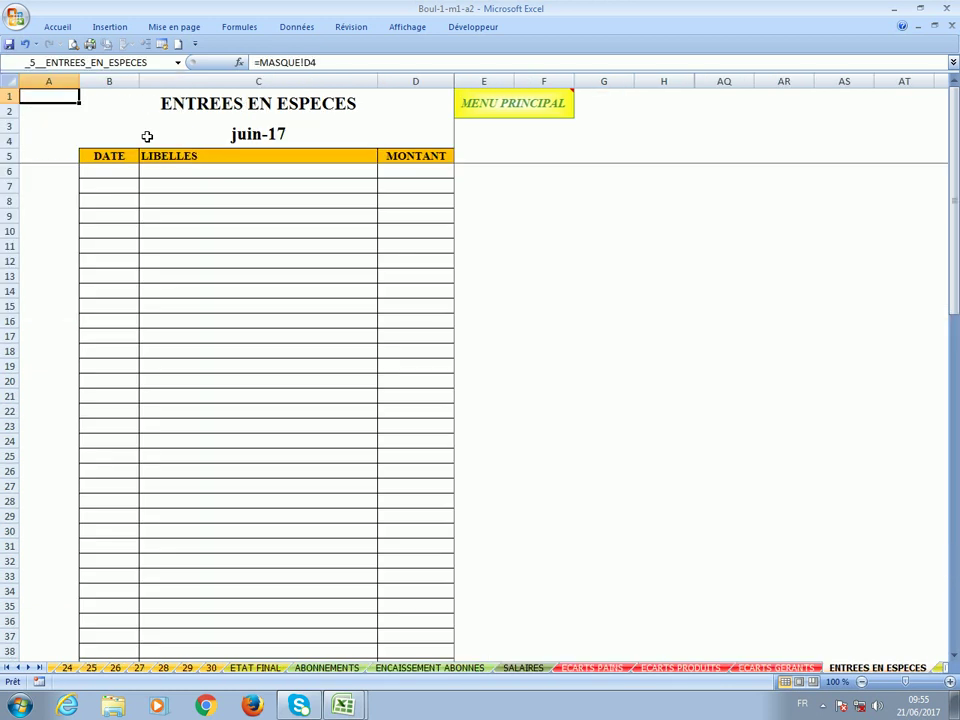
pyautogui.click(107, 168)
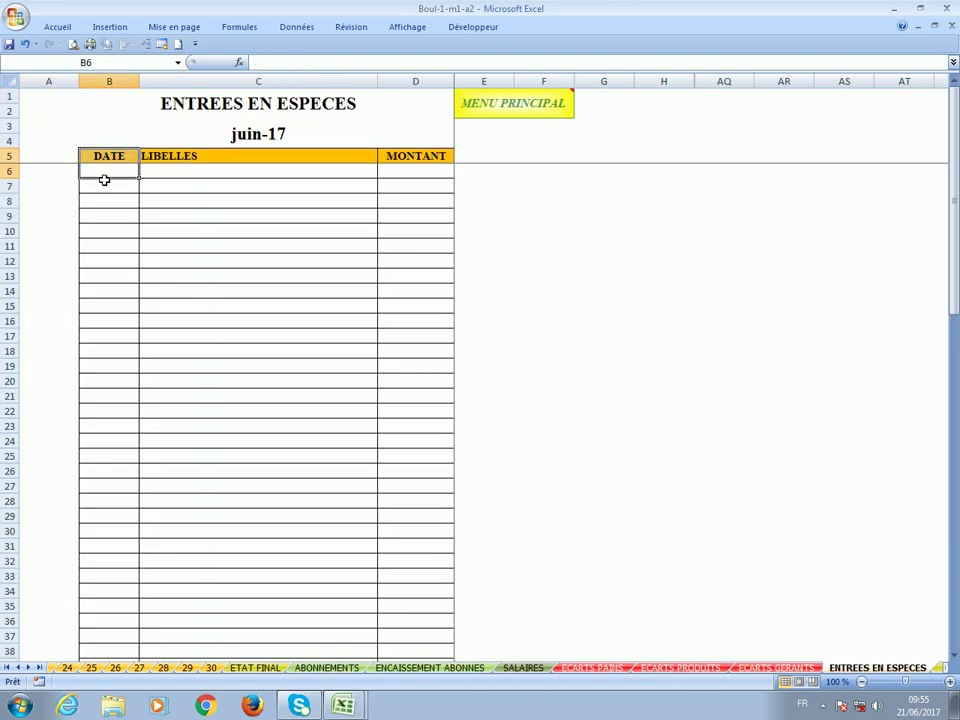
pyautogui.click(103, 171)
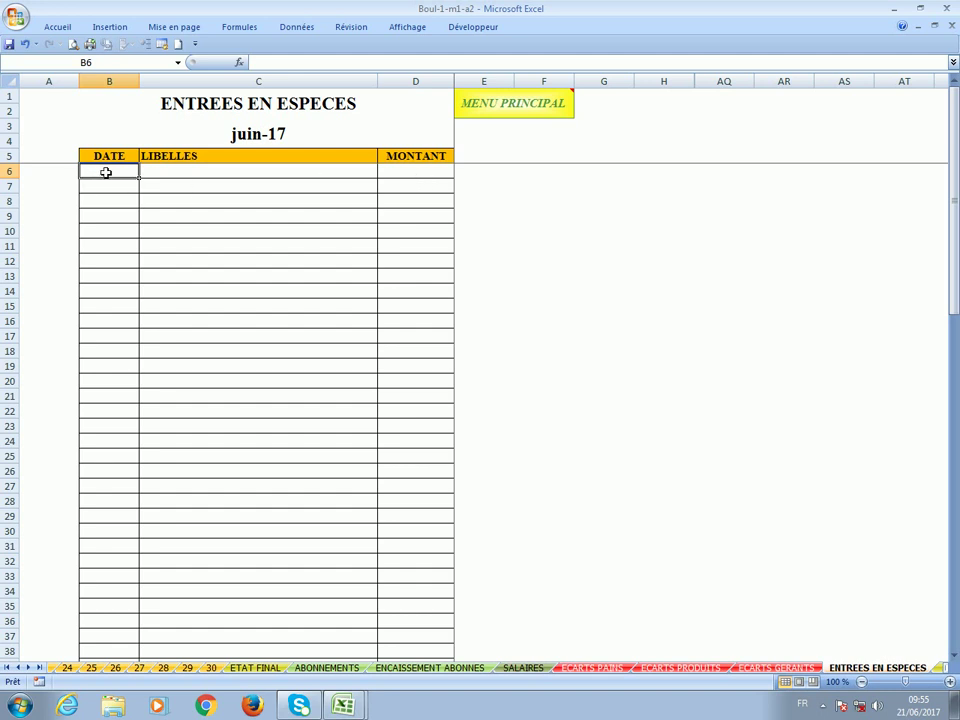
pyautogui.write('1/')
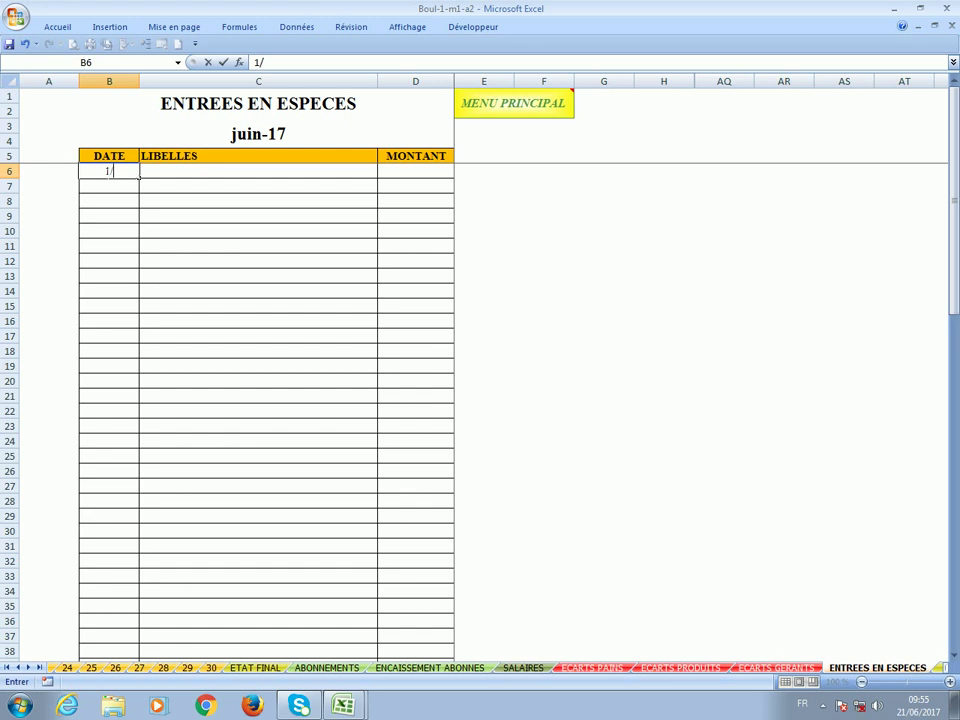
pyautogui.write('6')
pyautogui.click(188, 175)
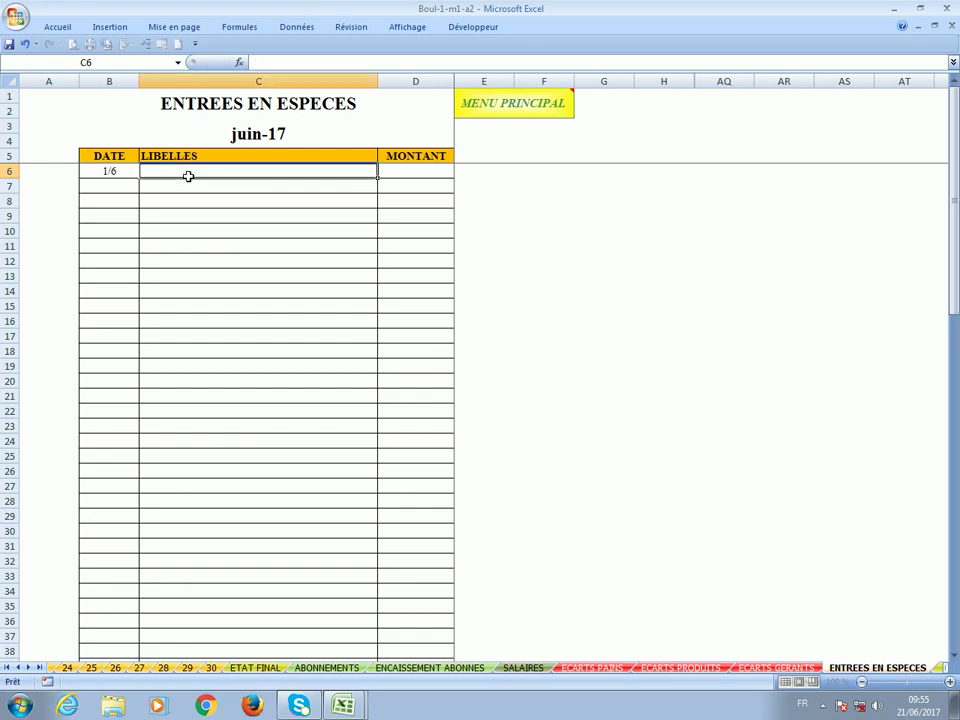
pyautogui.click(407, 174)
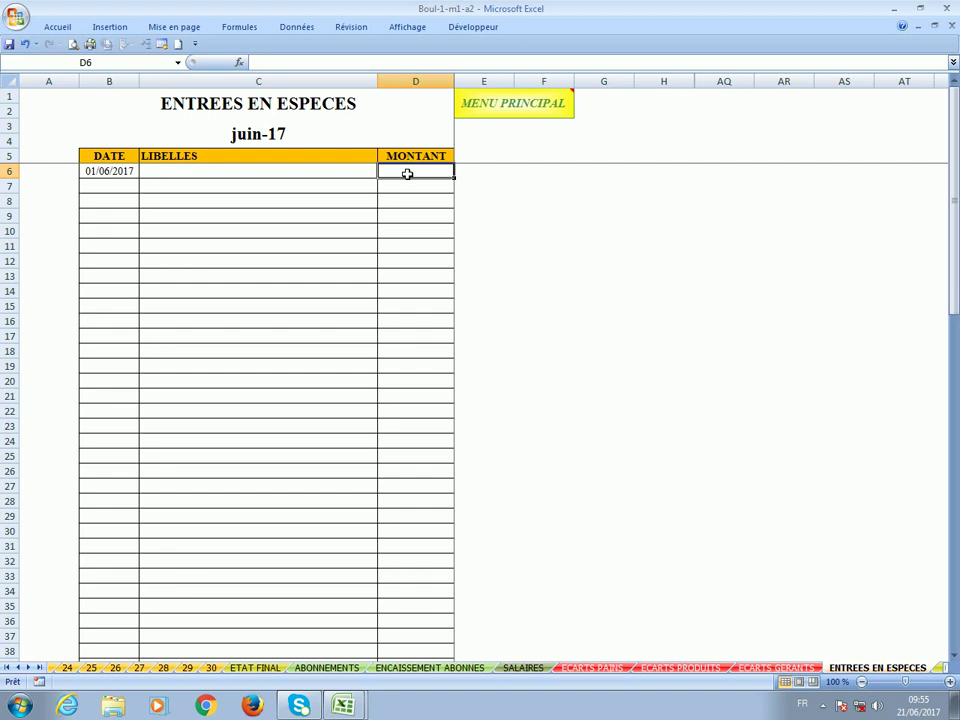
pyautogui.write('10000')
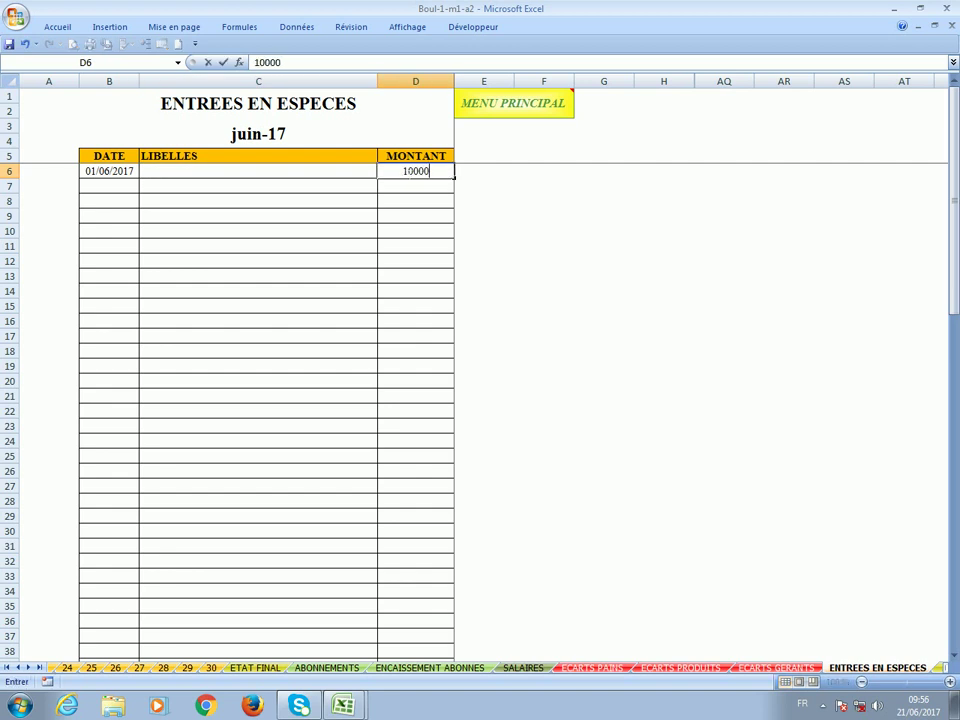
pyautogui.click(113, 186)
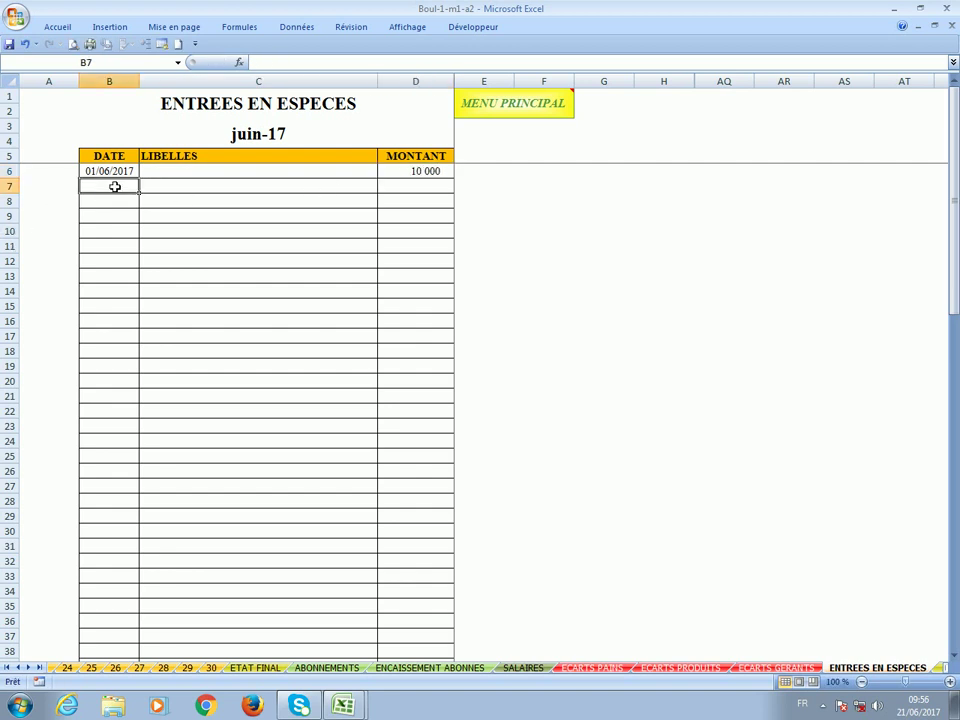
pyautogui.click(7, 667)
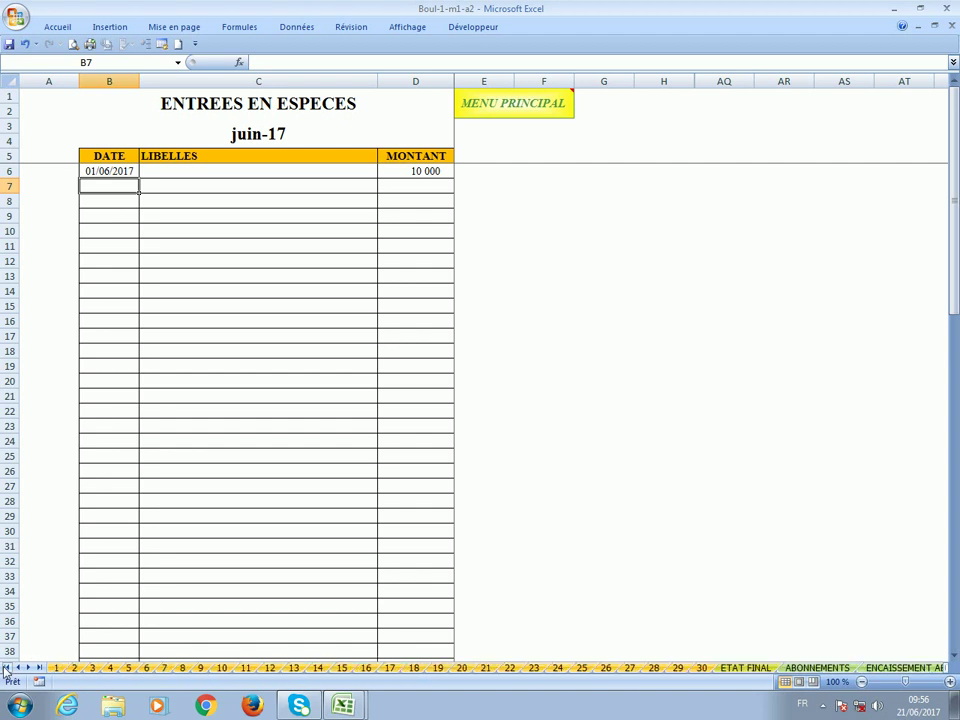
# Check the other cash entries amount in F807 on day sheet 1.
pyautogui.click(57, 667)
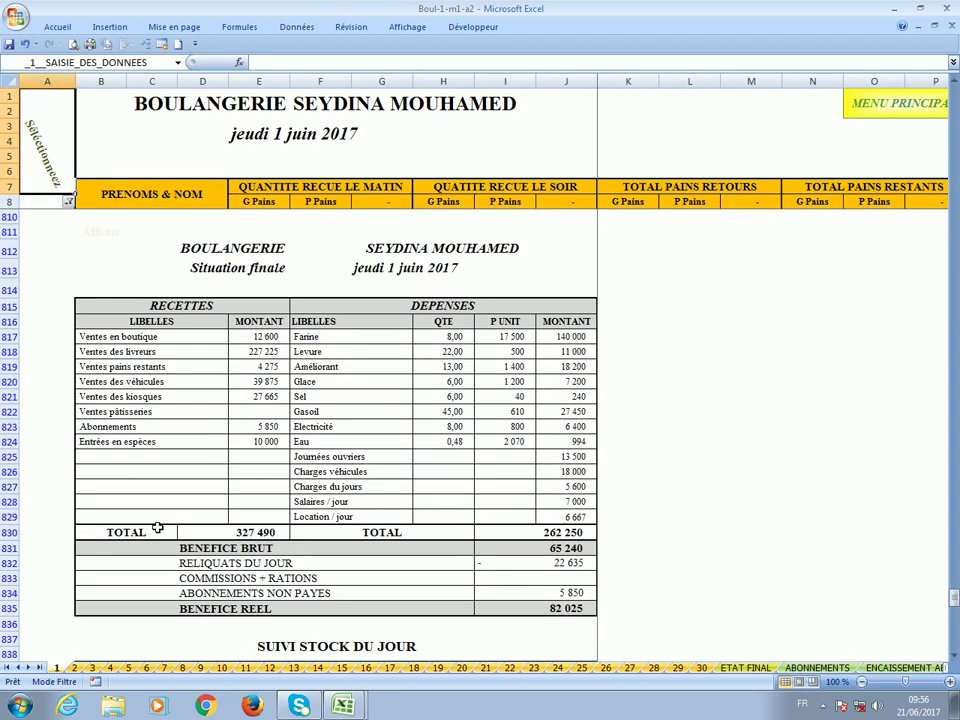
pyautogui.scroll(4, 157, 525)
pyautogui.scroll(1, 157, 525)
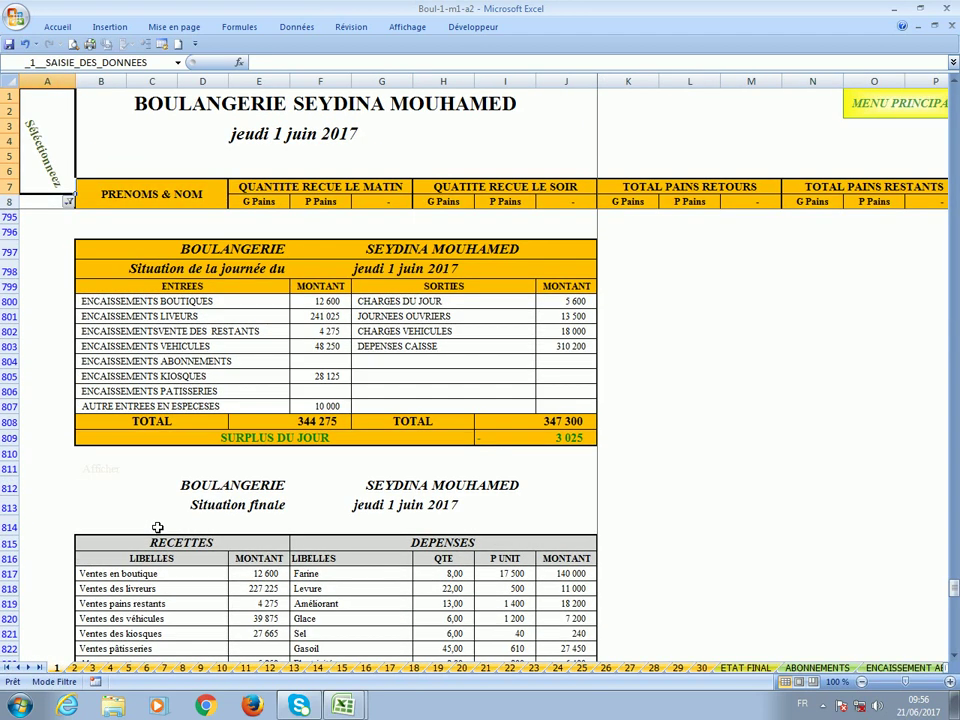
pyautogui.click(318, 407)
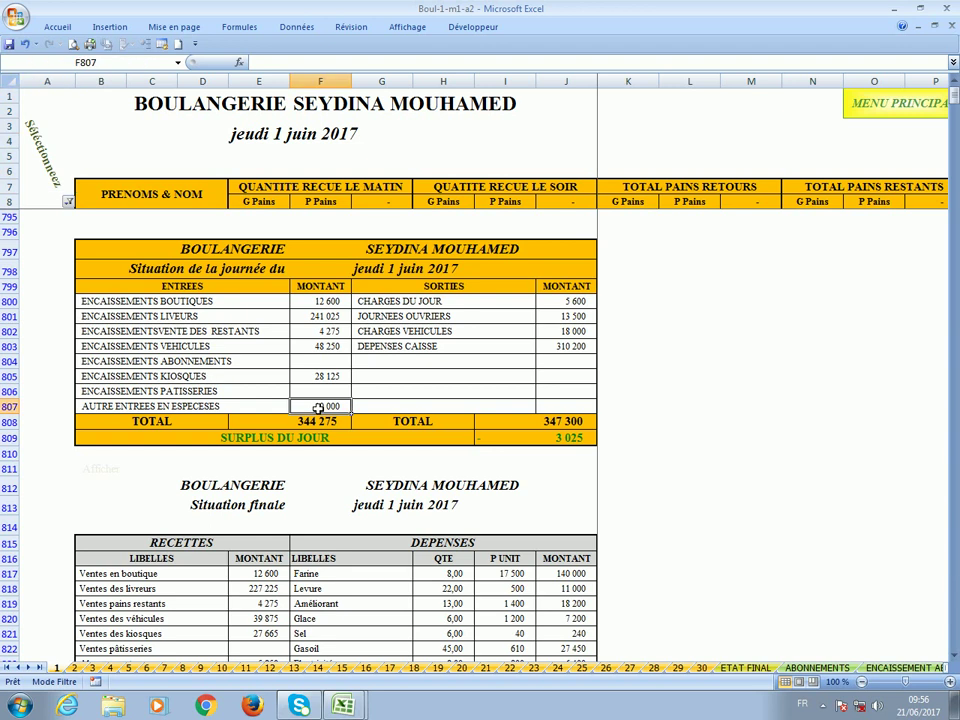
# Change the ENTREES EN ESPECES entry date in B6 to 02/06/2017.
pyautogui.click(178, 63)
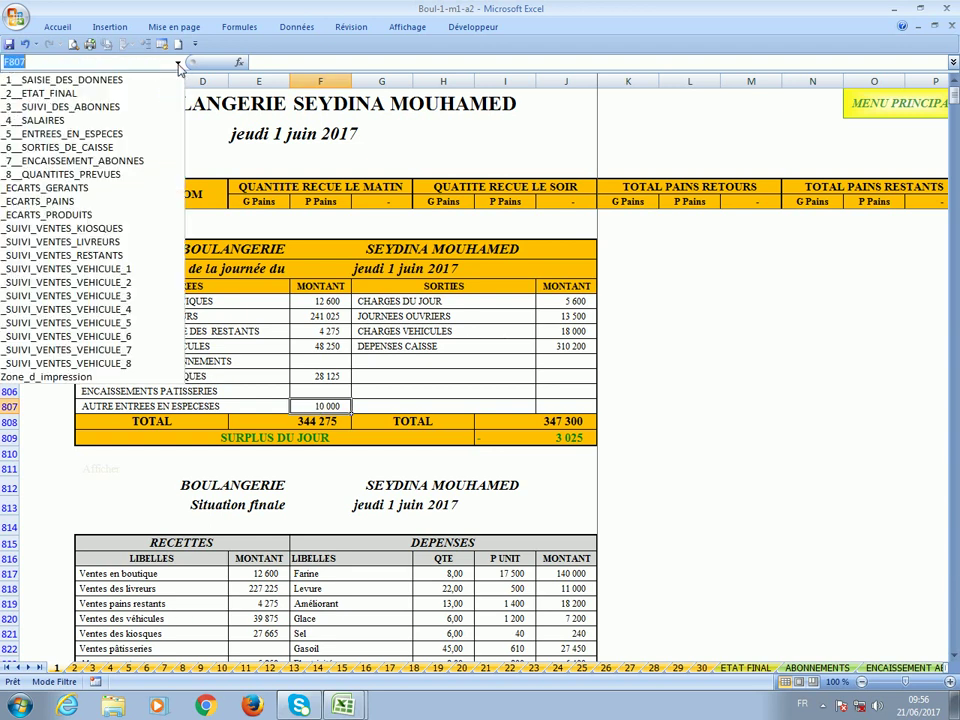
pyautogui.click(140, 137)
pyautogui.click(117, 172)
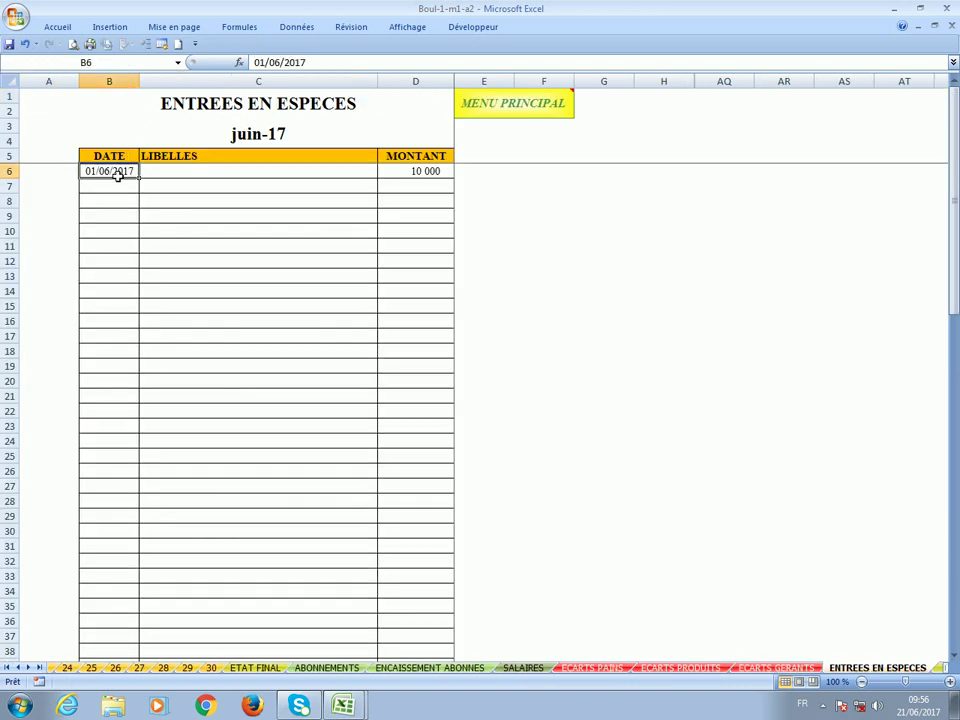
pyautogui.write('2/')
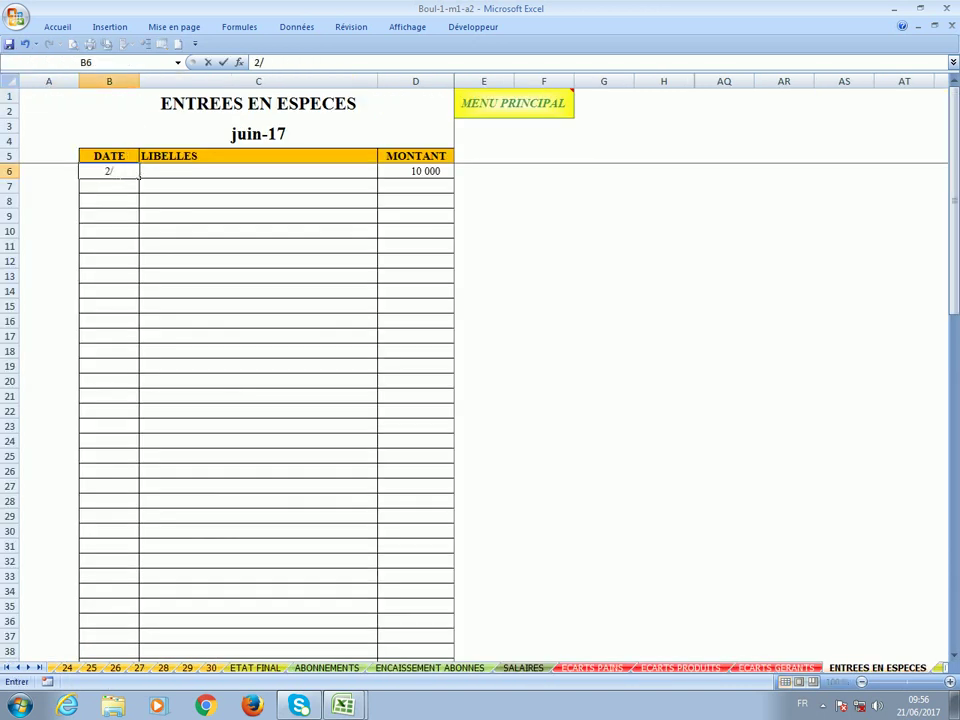
pyautogui.write('6')
pyautogui.press('Return')
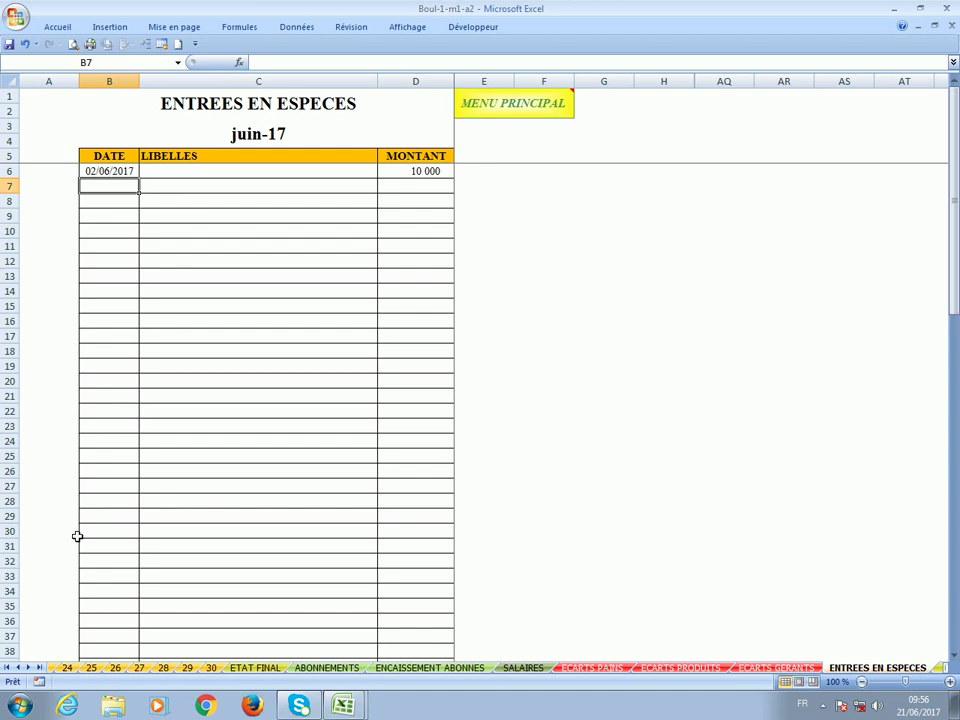
# Compare the other cash entries amount on day sheets 1 and 2.
pyautogui.click(7, 667)
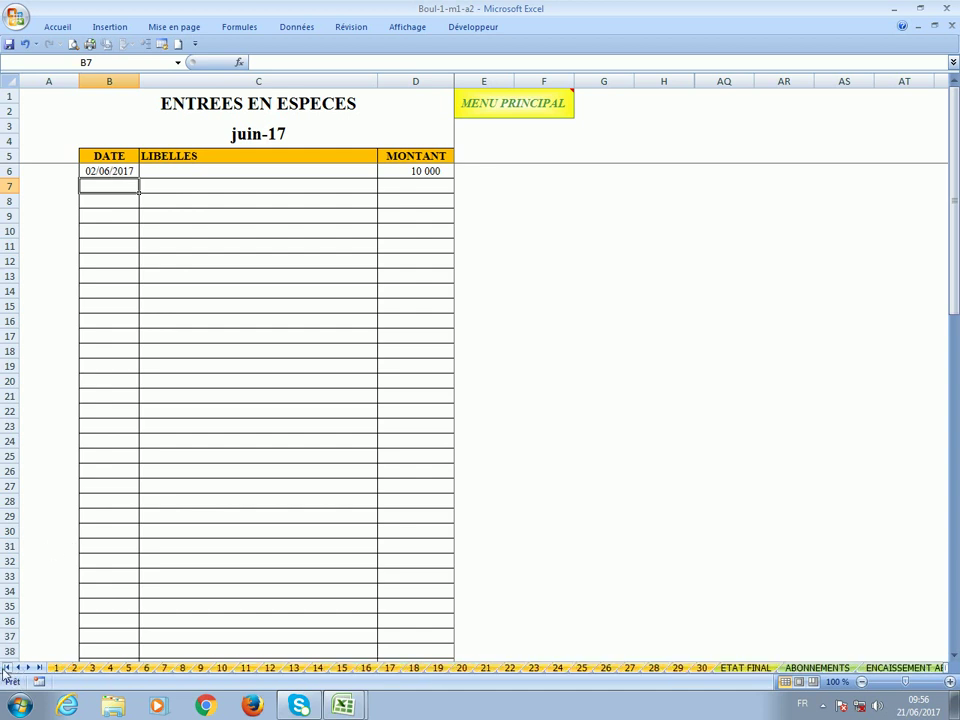
pyautogui.click(57, 668)
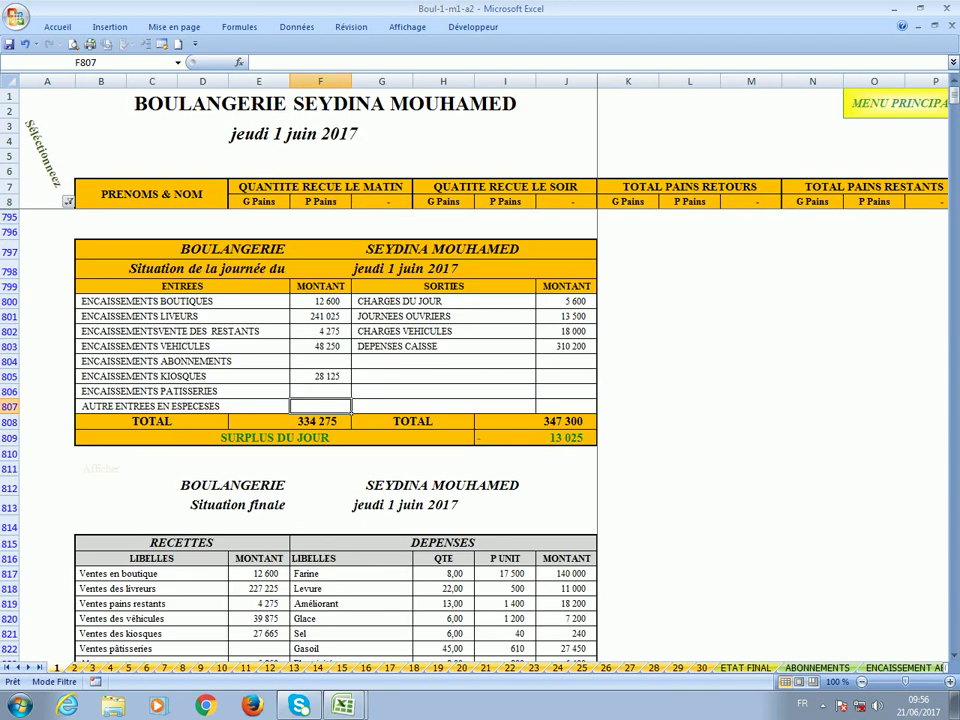
pyautogui.click(75, 668)
pyautogui.scroll(8, 210, 491)
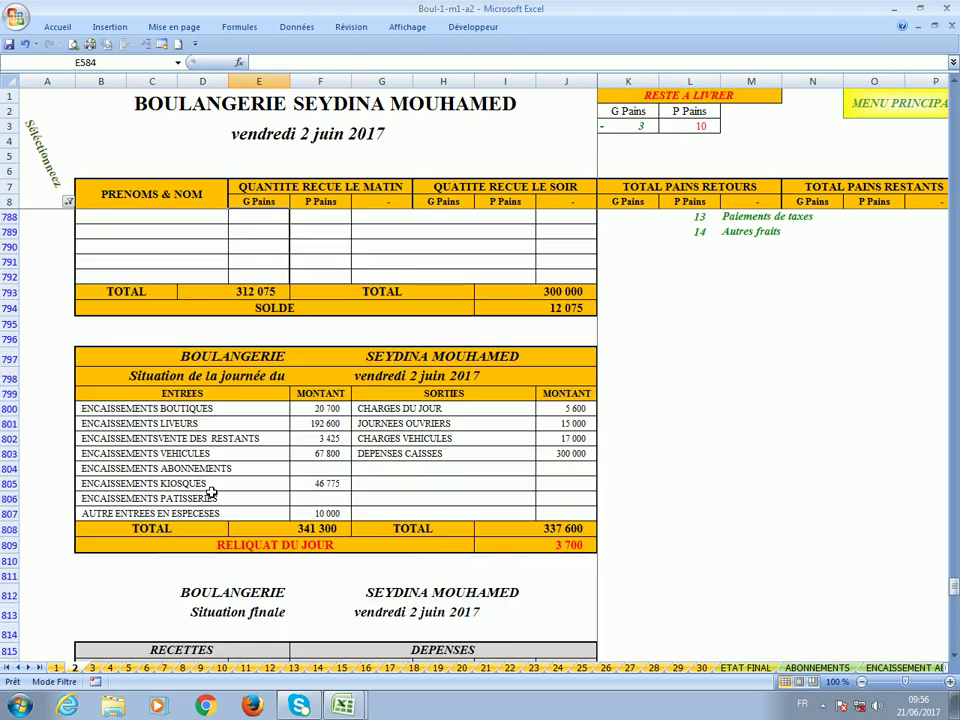
pyautogui.click(313, 515)
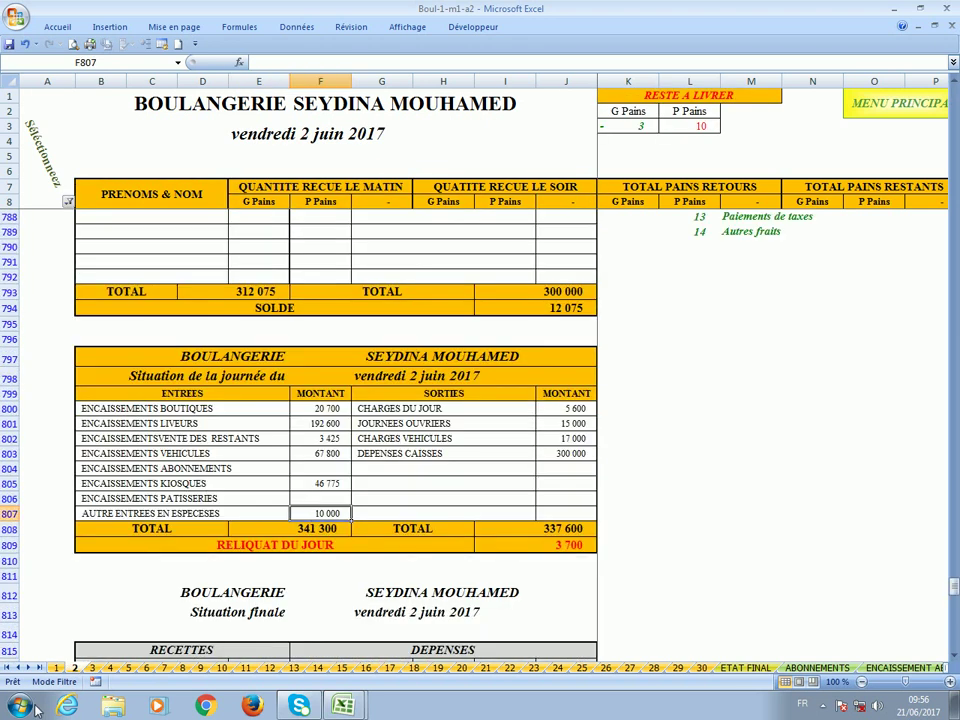
pyautogui.click(57, 668)
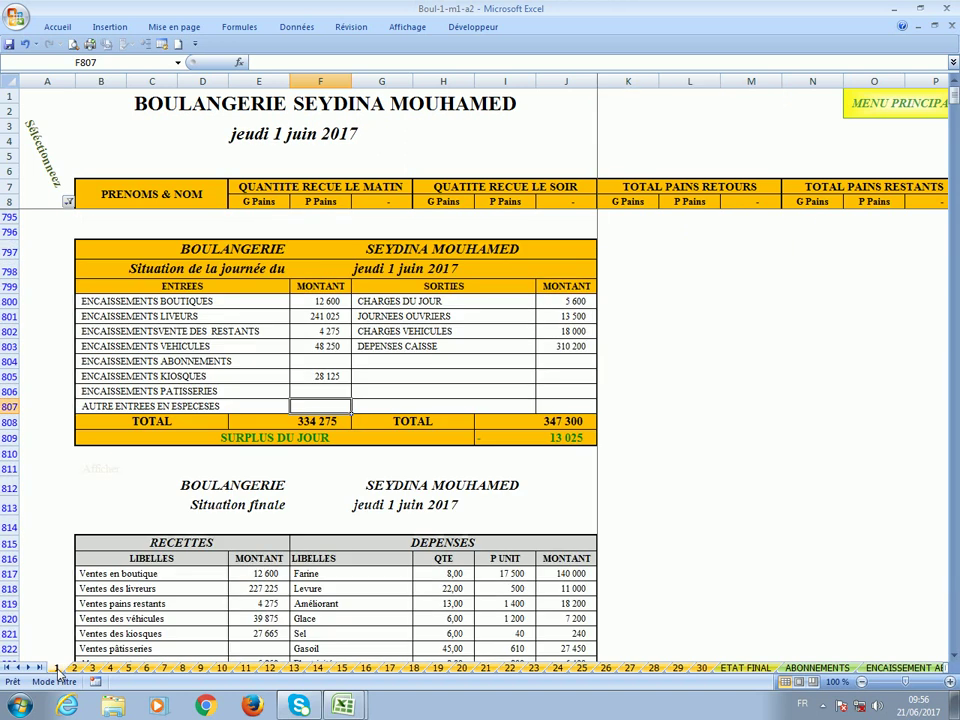
# Delete the 10 000 amount in D6 and the 02/06/2017 date in B6.
pyautogui.click(178, 63)
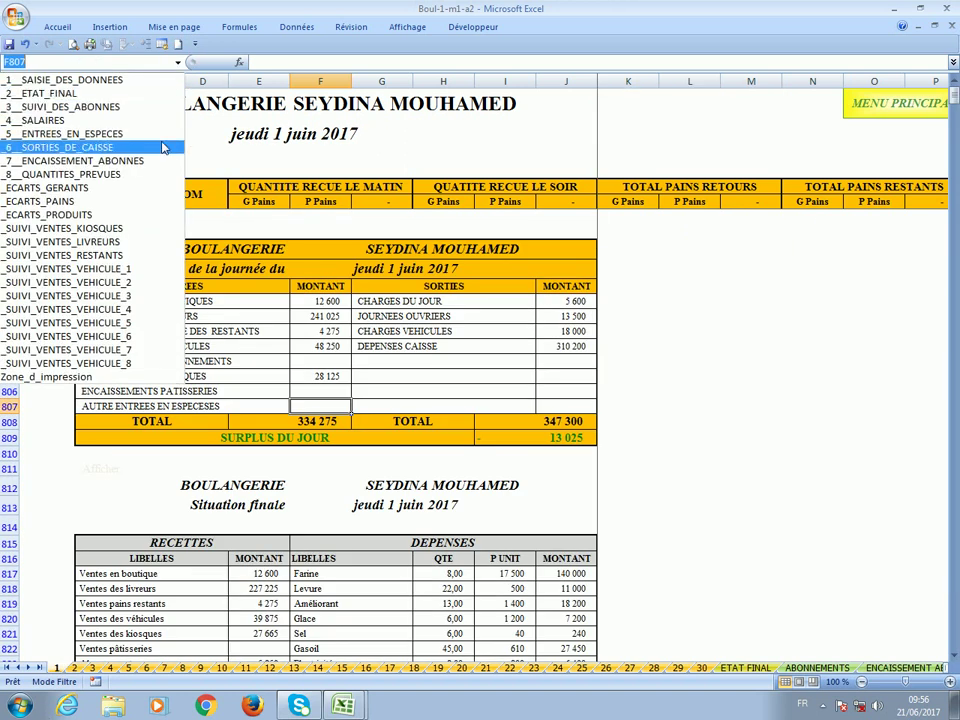
pyautogui.click(158, 140)
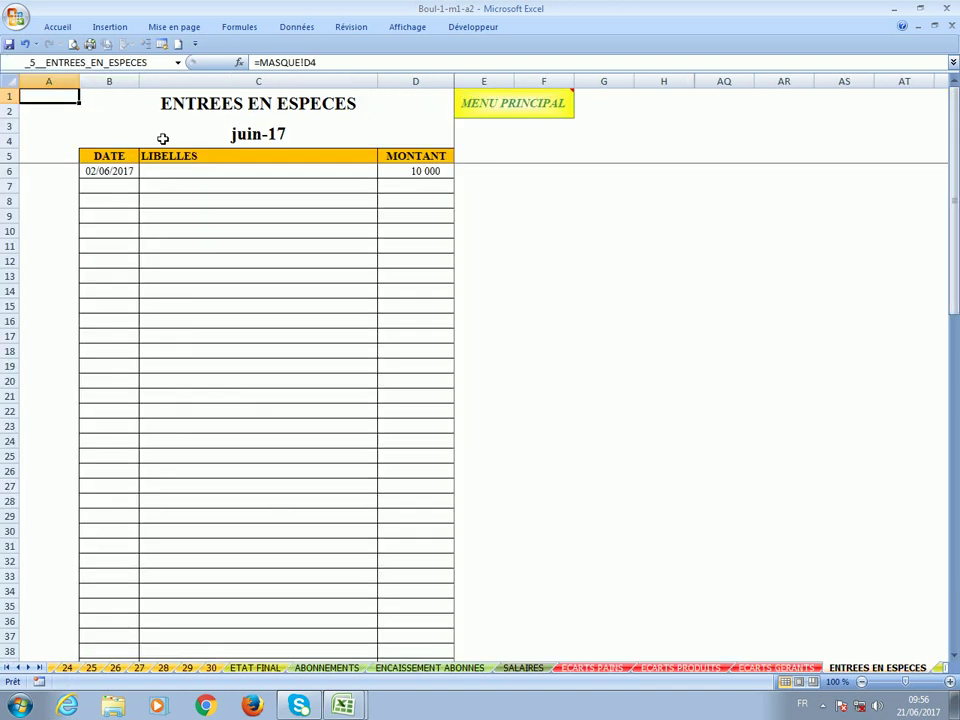
pyautogui.click(390, 173)
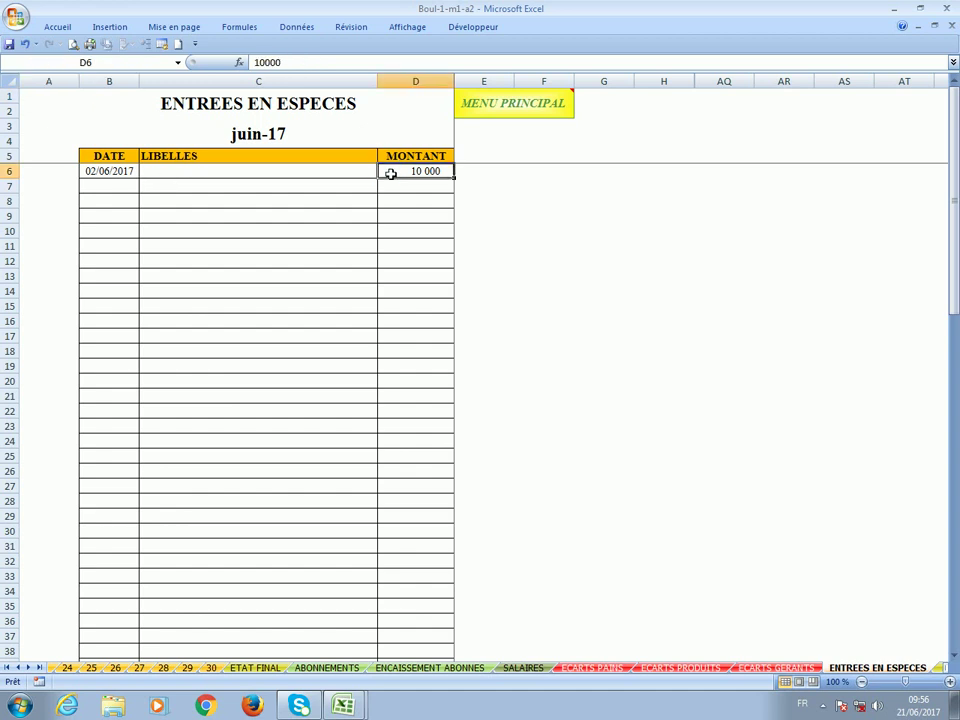
pyautogui.press('Delete')
pyautogui.click(99, 176)
pyautogui.press('Delete')
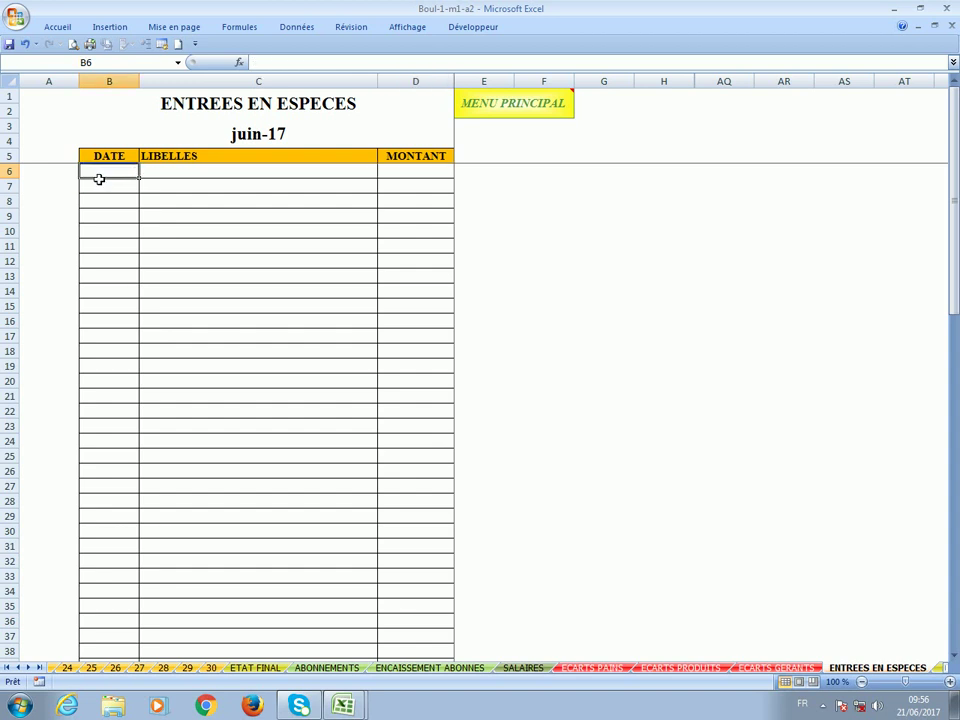
pyautogui.click(178, 62)
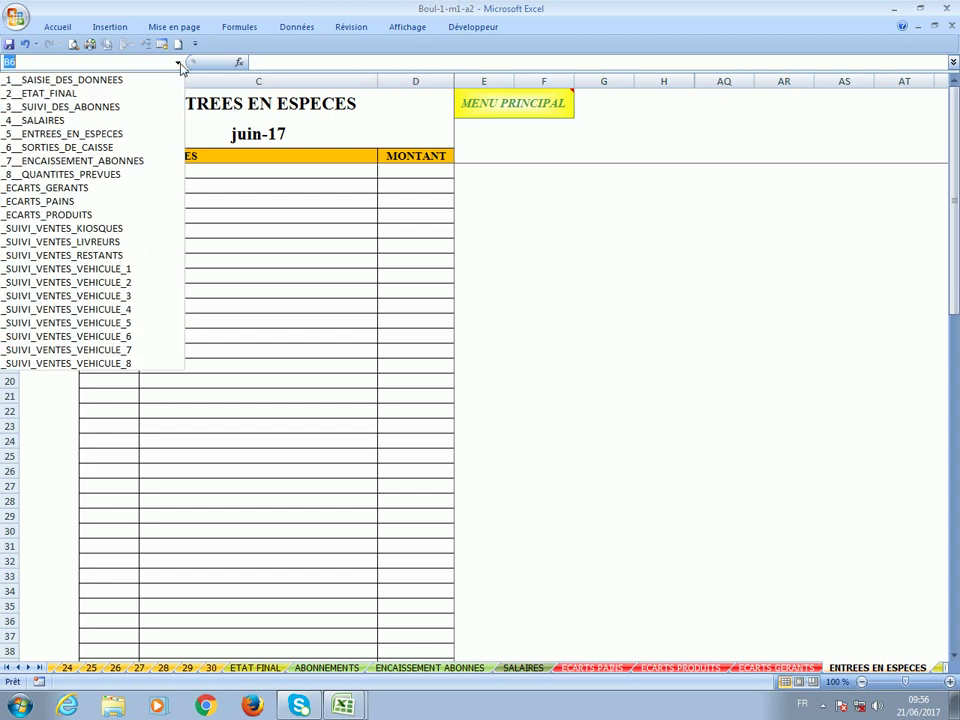
# On SORTIES DE CAISSE, review the 200 000 flour, 110 200 products, 20 000 repairs and 280 000 deposit entries.
pyautogui.click(141, 148)
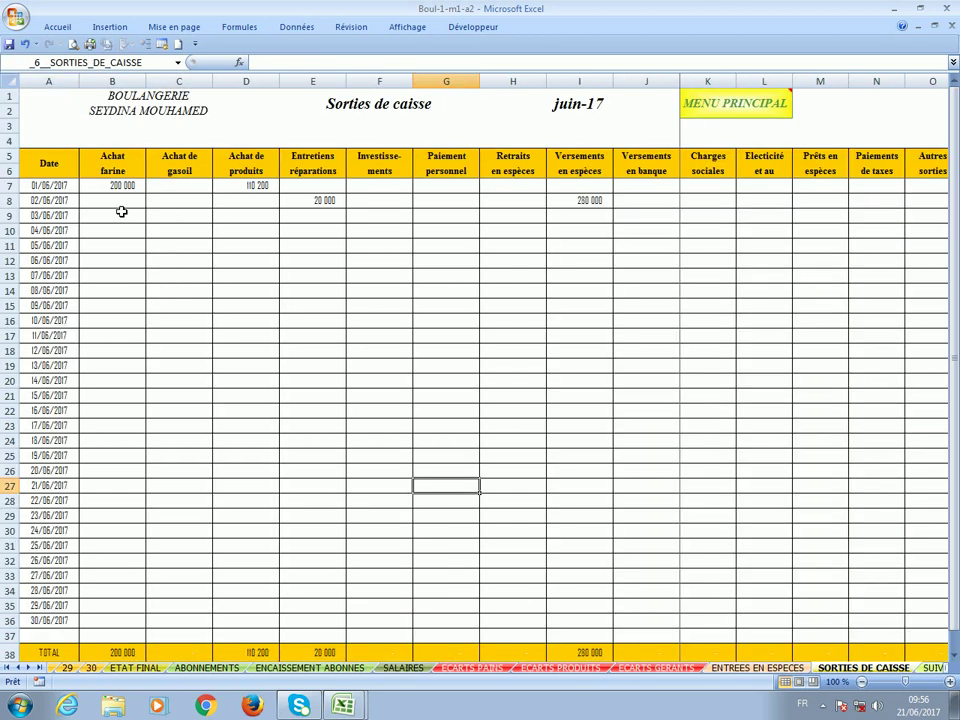
pyautogui.click(119, 187)
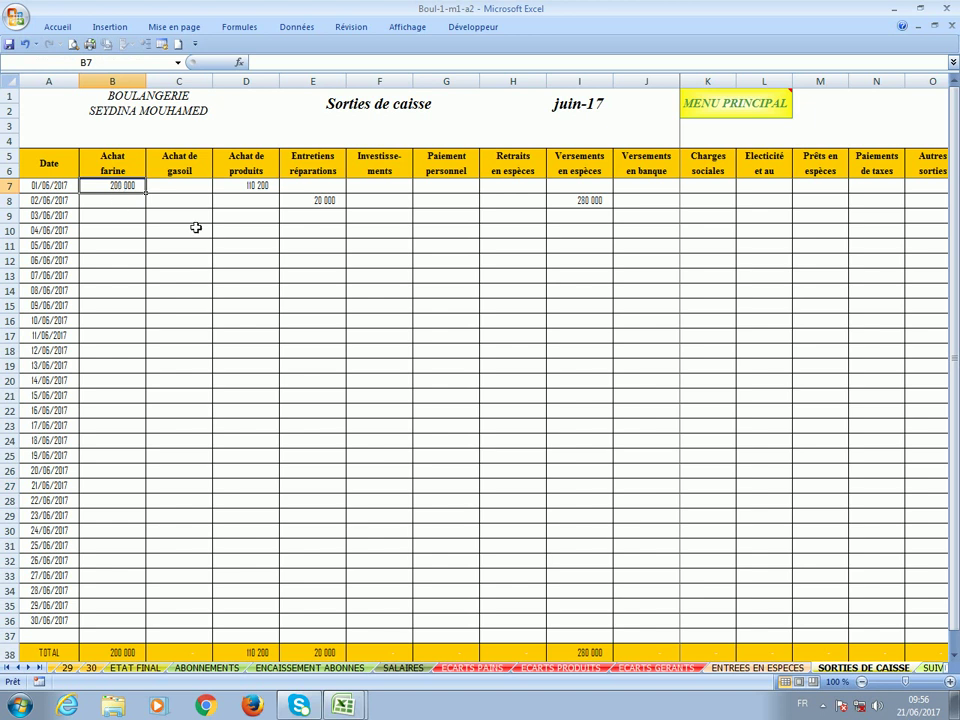
pyautogui.click(245, 188)
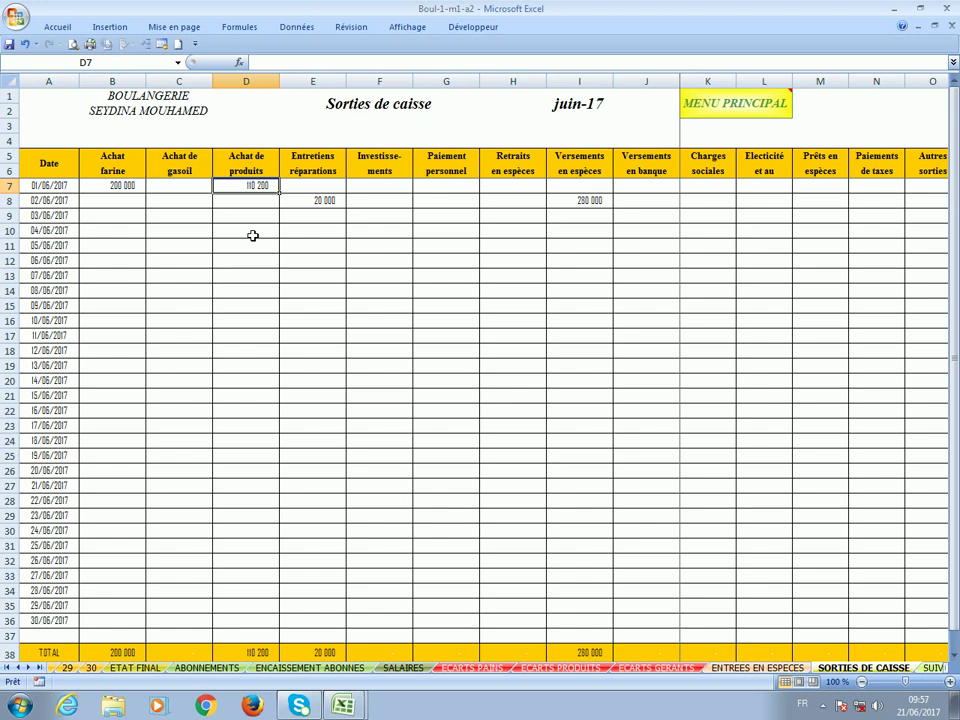
pyautogui.click(317, 202)
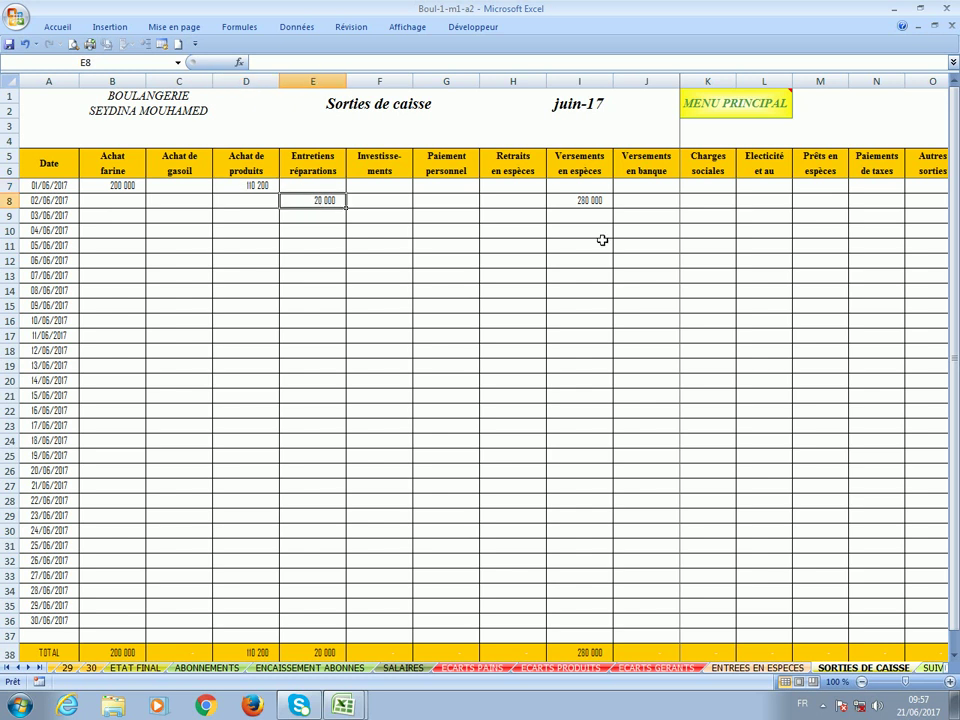
pyautogui.click(575, 203)
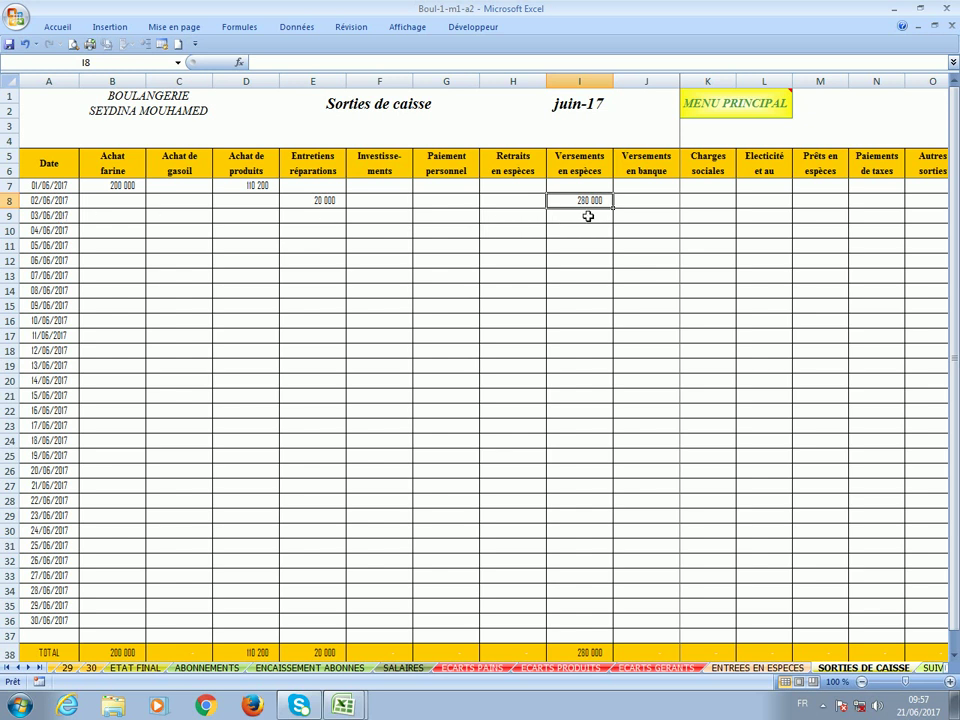
pyautogui.scroll(-3, 588, 216)
pyautogui.scroll(3, 231, 500)
# Check the empty bank deposit cell J8 and the 610 200 grand total in P38.
pyautogui.click(631, 204)
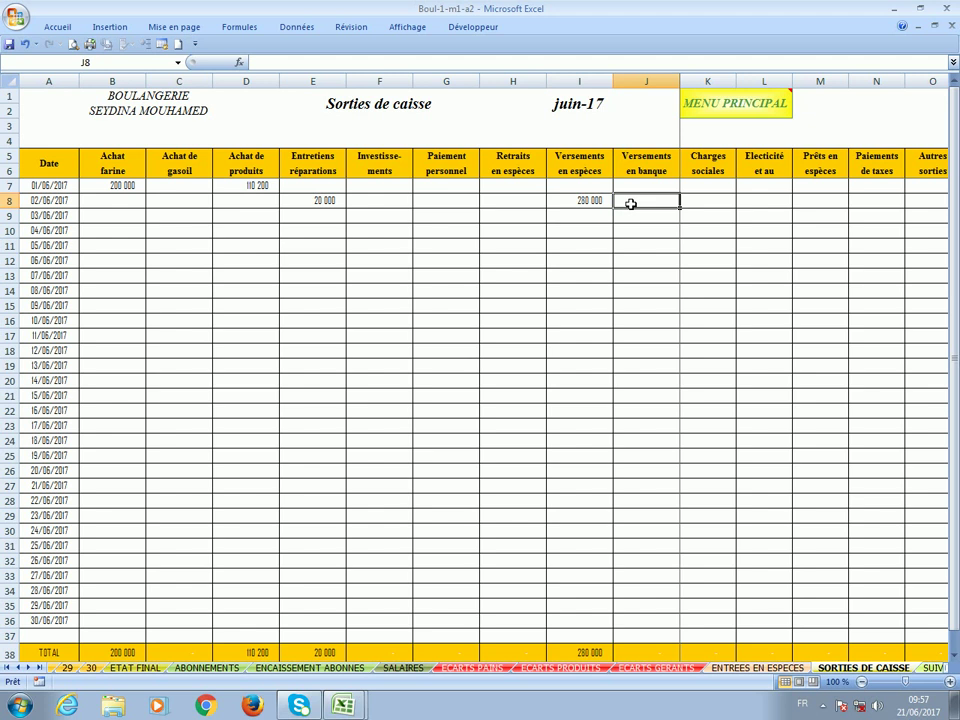
pyautogui.press('Right')
pyautogui.press('Right')
pyautogui.press('Right')
pyautogui.press('Right')
pyautogui.press('Right')
pyautogui.press('Right')
pyautogui.press('Right')
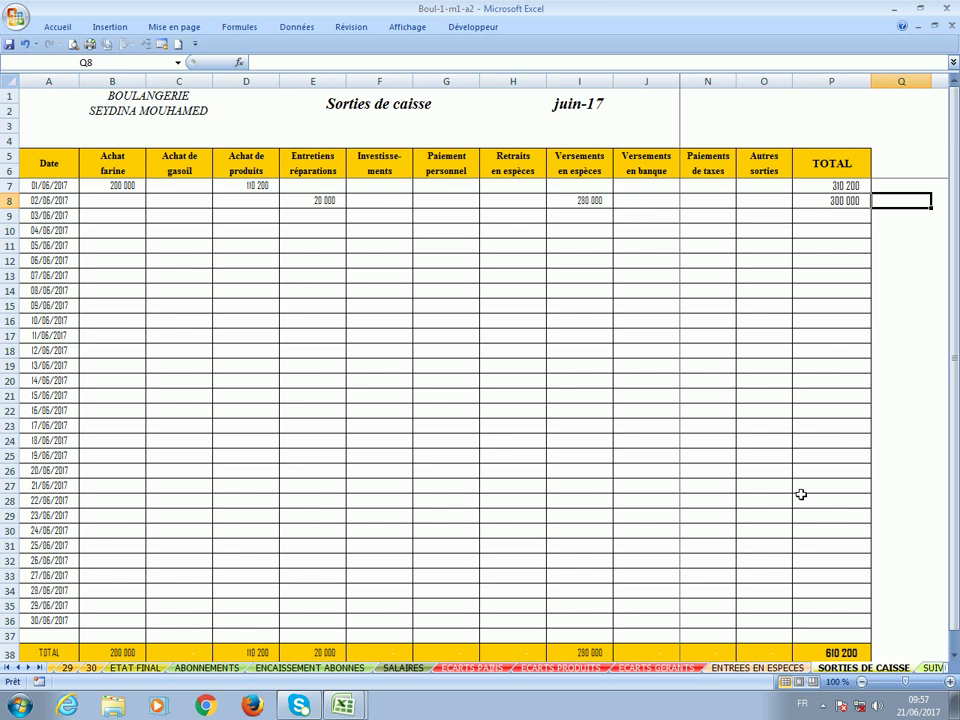
pyautogui.click(821, 654)
pyautogui.scroll(-1, 815, 599)
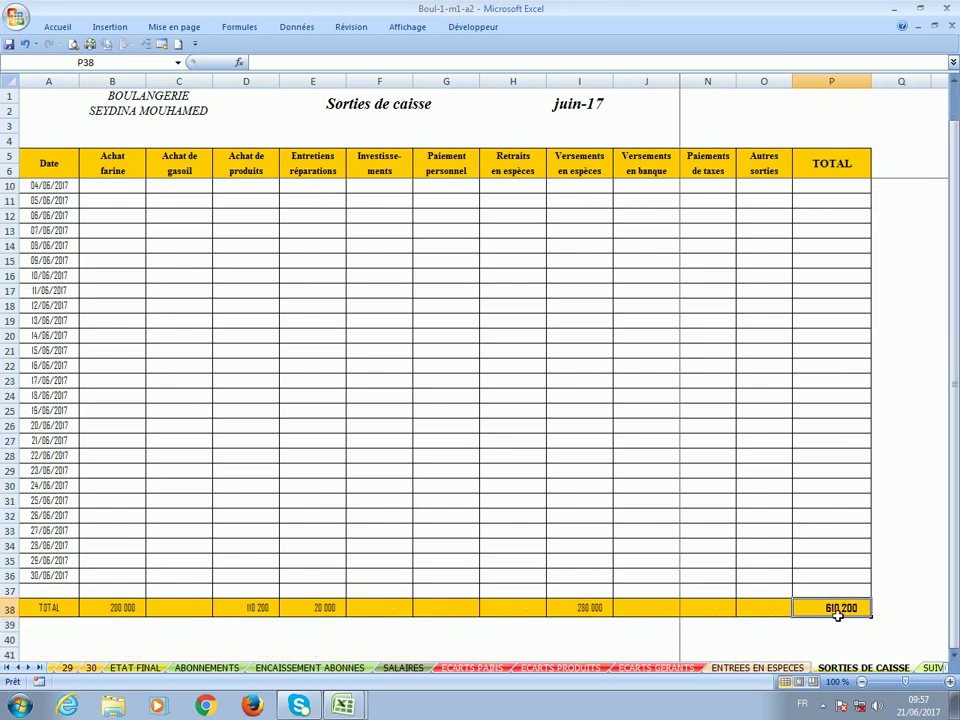
pyautogui.scroll(1, 838, 615)
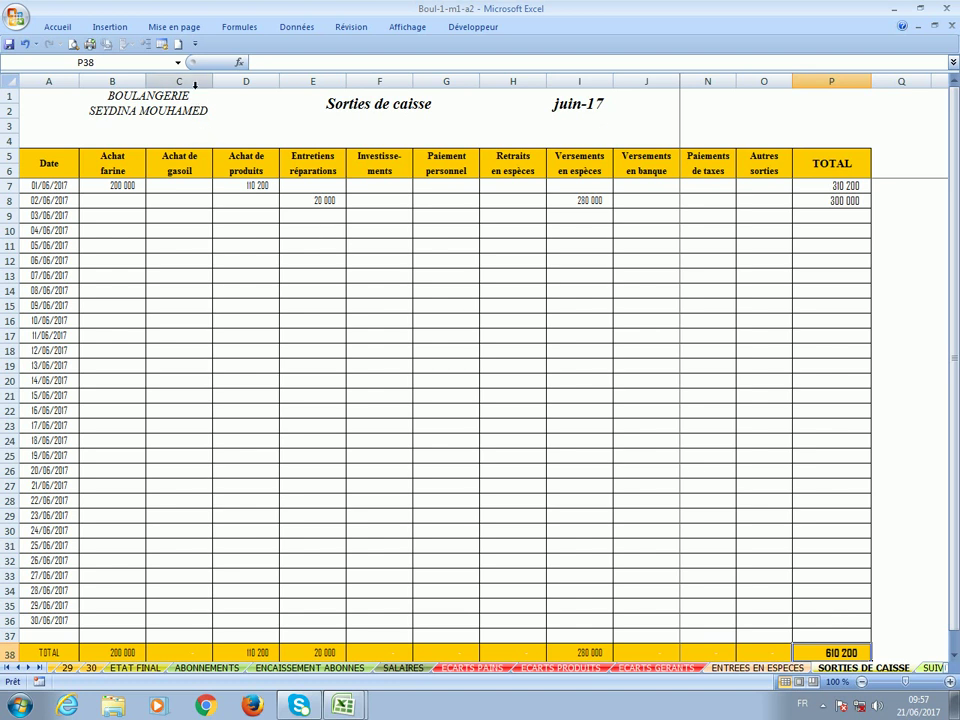
pyautogui.click(178, 63)
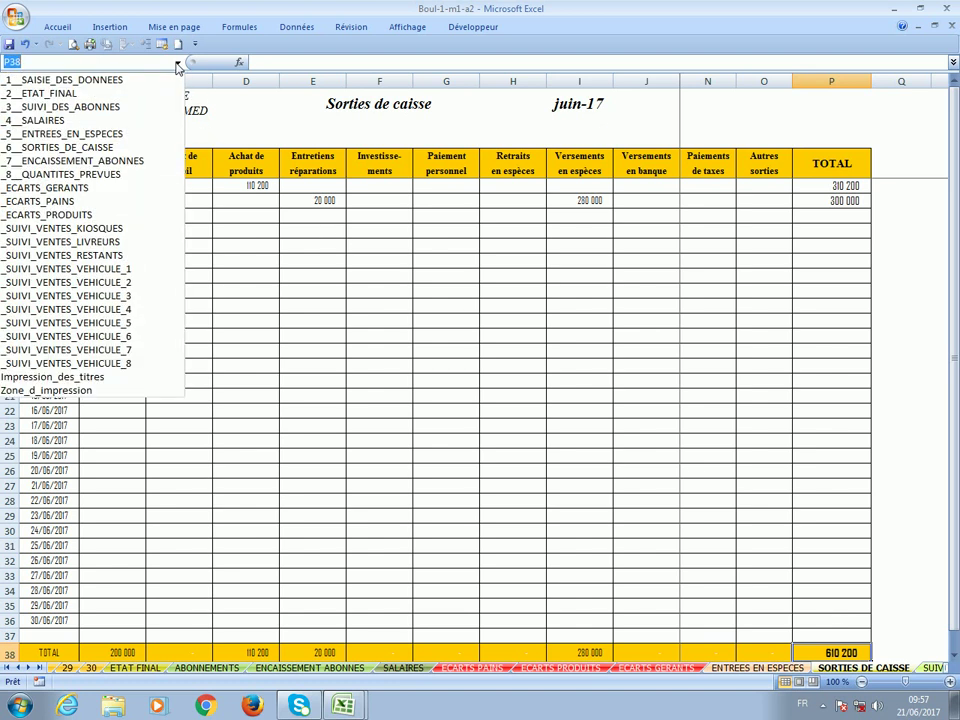
# Enter 01/06/2017 and 12 000 in B6 and D6 of ENCAISSEMENT ABONNES, then view day sheet 1.
pyautogui.click(158, 160)
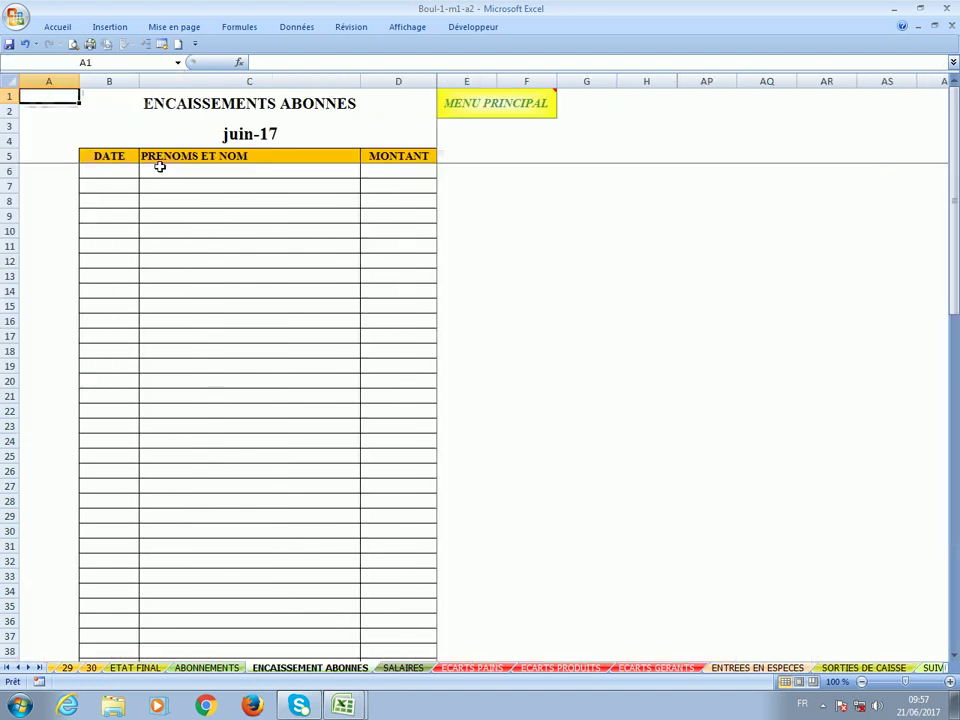
pyautogui.click(128, 175)
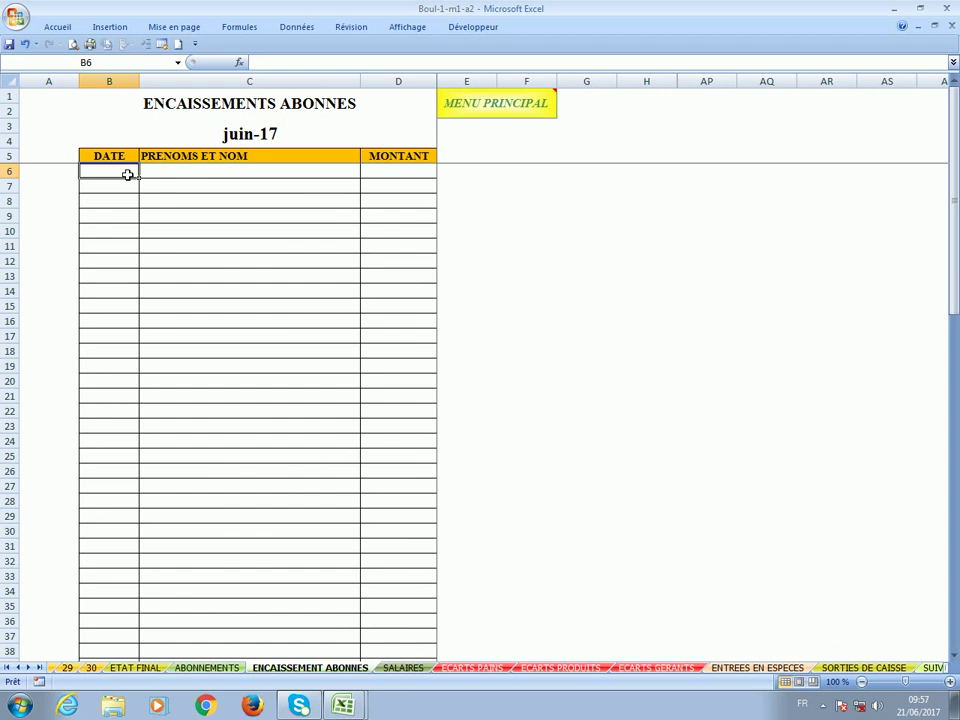
pyautogui.write('1/')
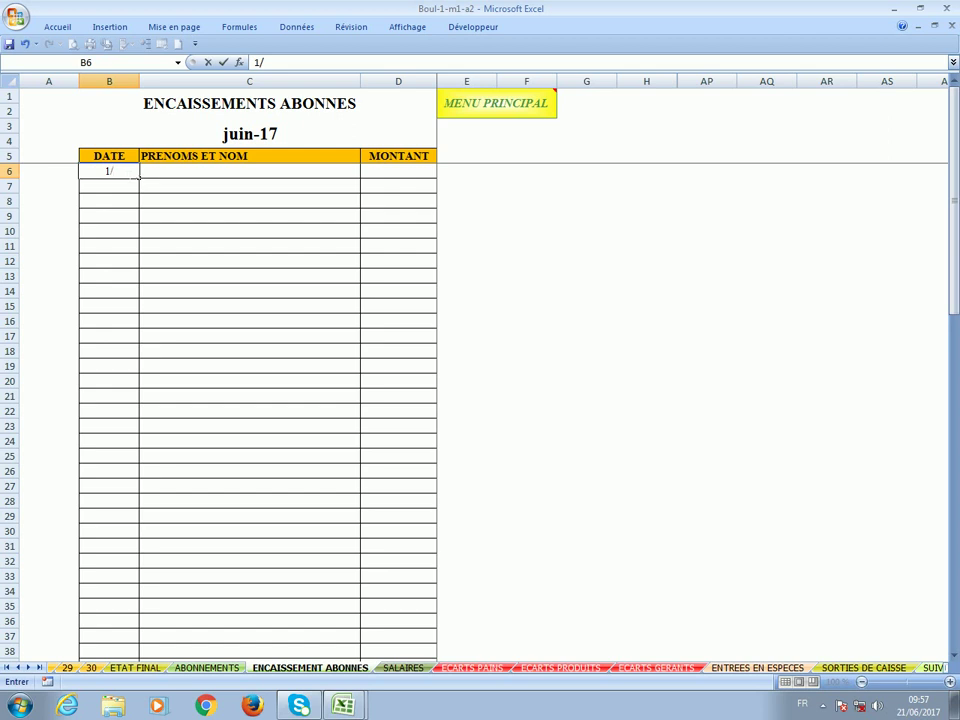
pyautogui.write('6')
pyautogui.click(167, 174)
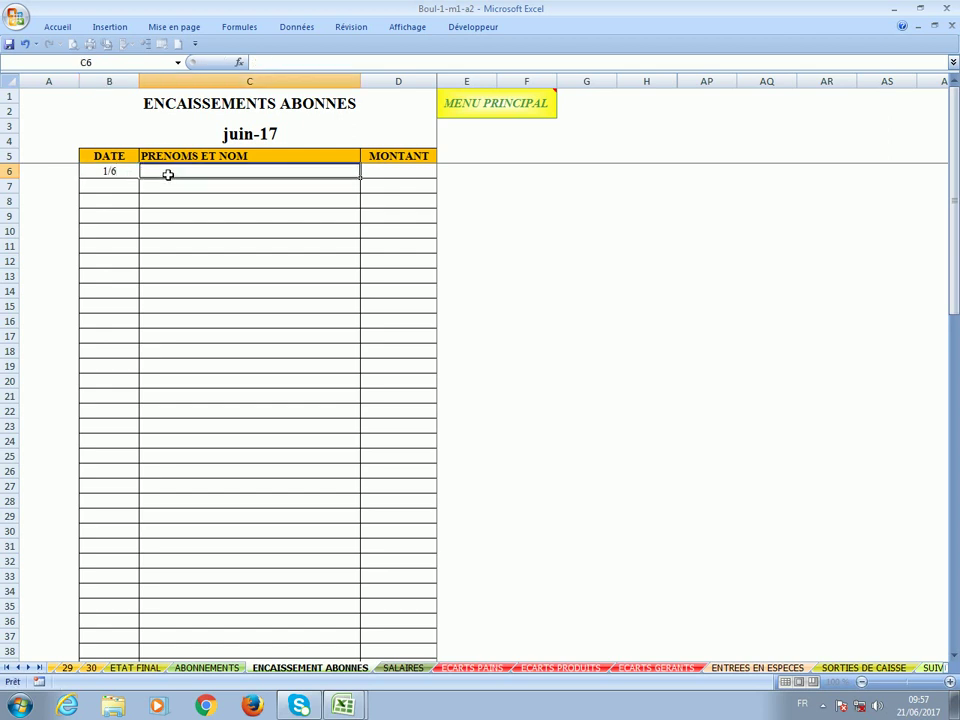
pyautogui.click(386, 174)
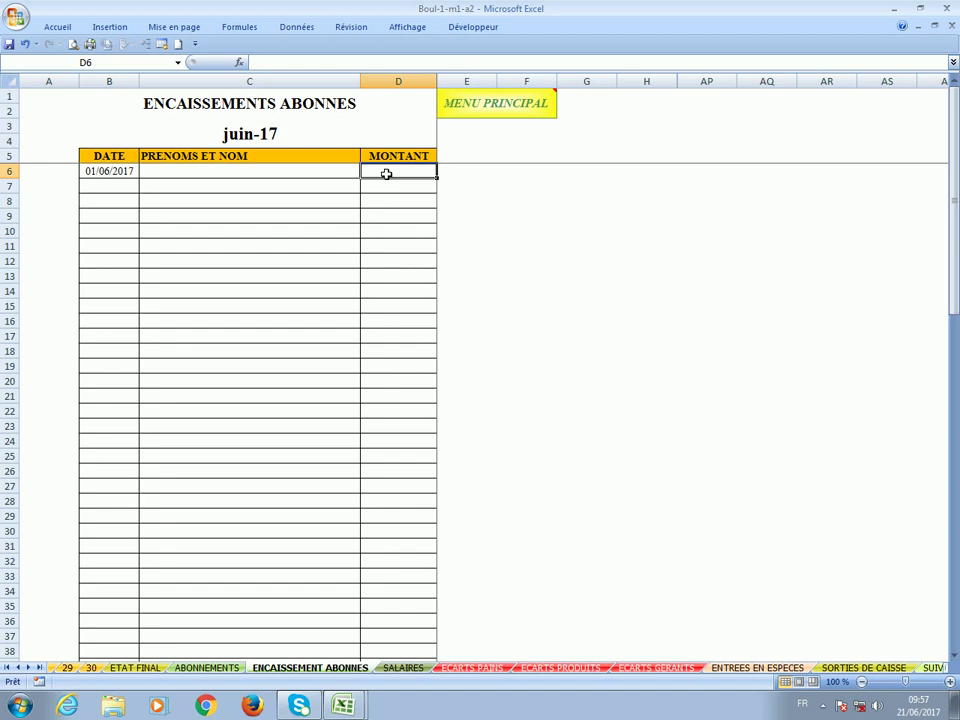
pyautogui.write('12000')
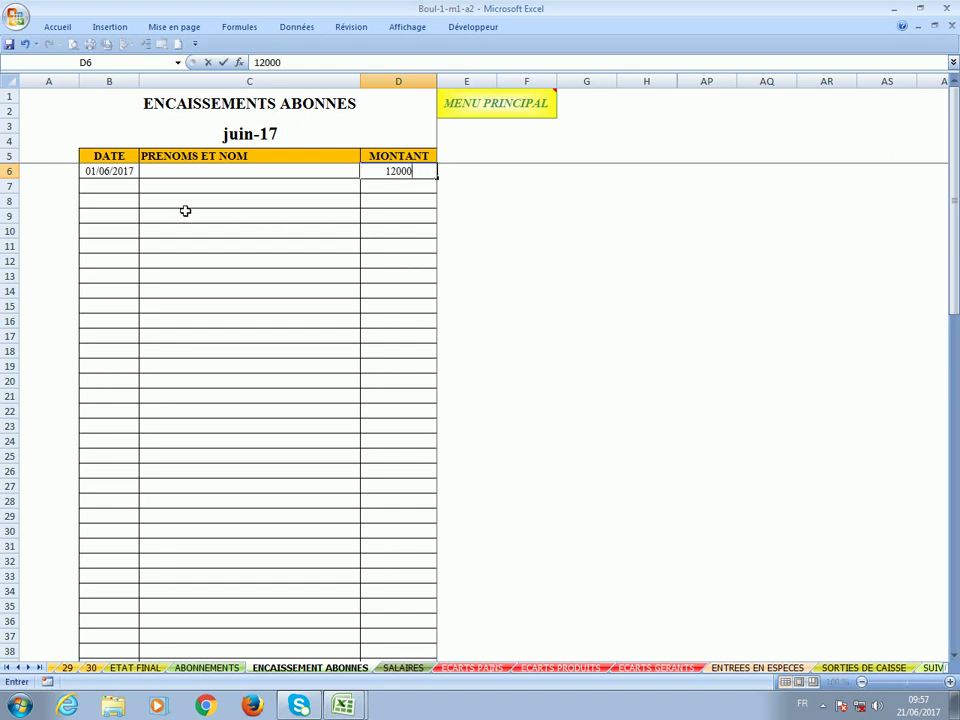
pyautogui.click(120, 192)
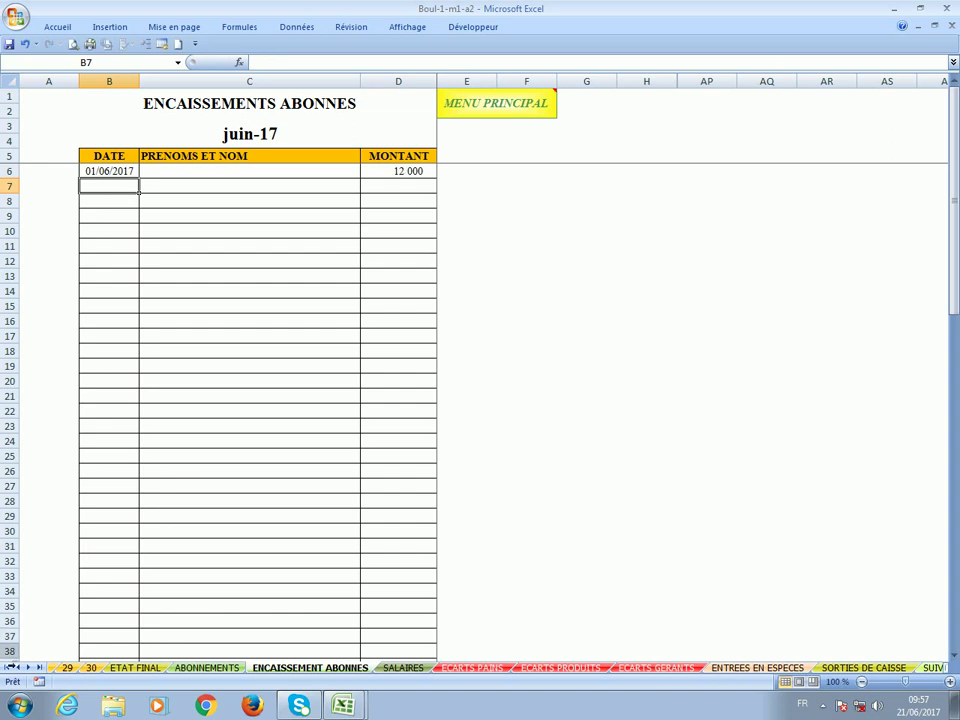
pyautogui.click(7, 667)
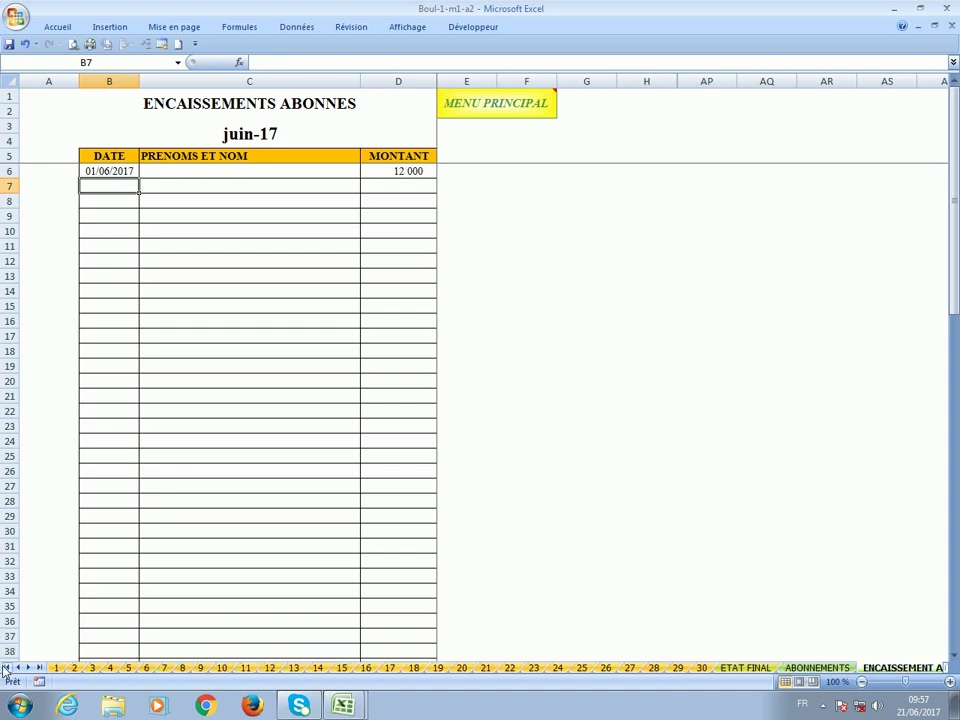
pyautogui.click(56, 667)
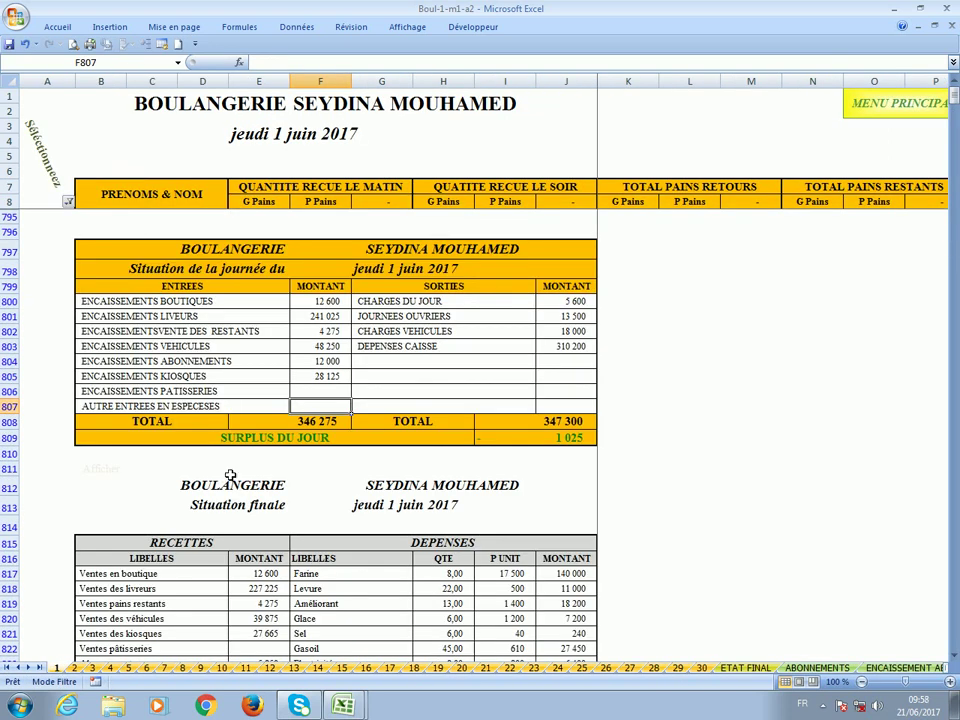
# Confirm 12 000 in day 1's F804, then change the payment date to 02/06/2017.
pyautogui.click(329, 364)
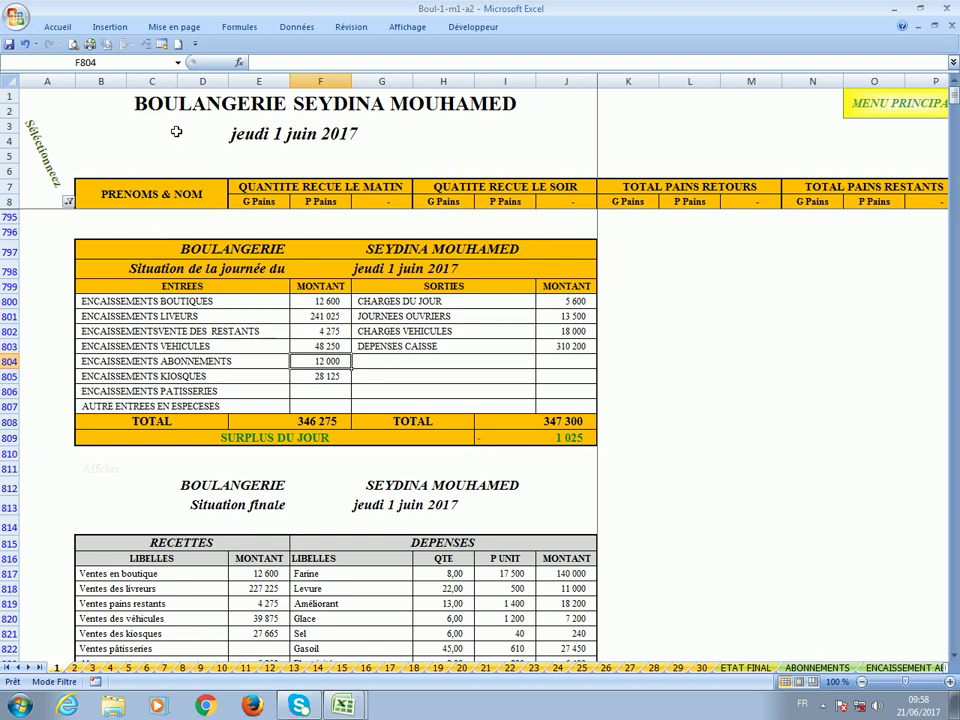
pyautogui.click(178, 62)
pyautogui.scroll(1, 100, 85)
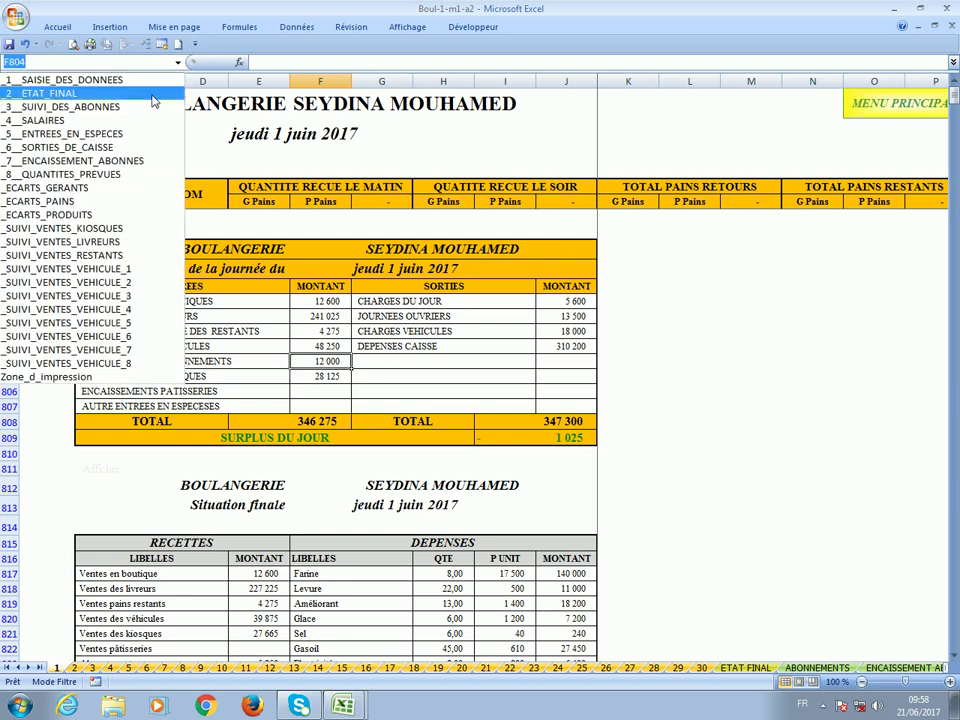
pyautogui.click(140, 166)
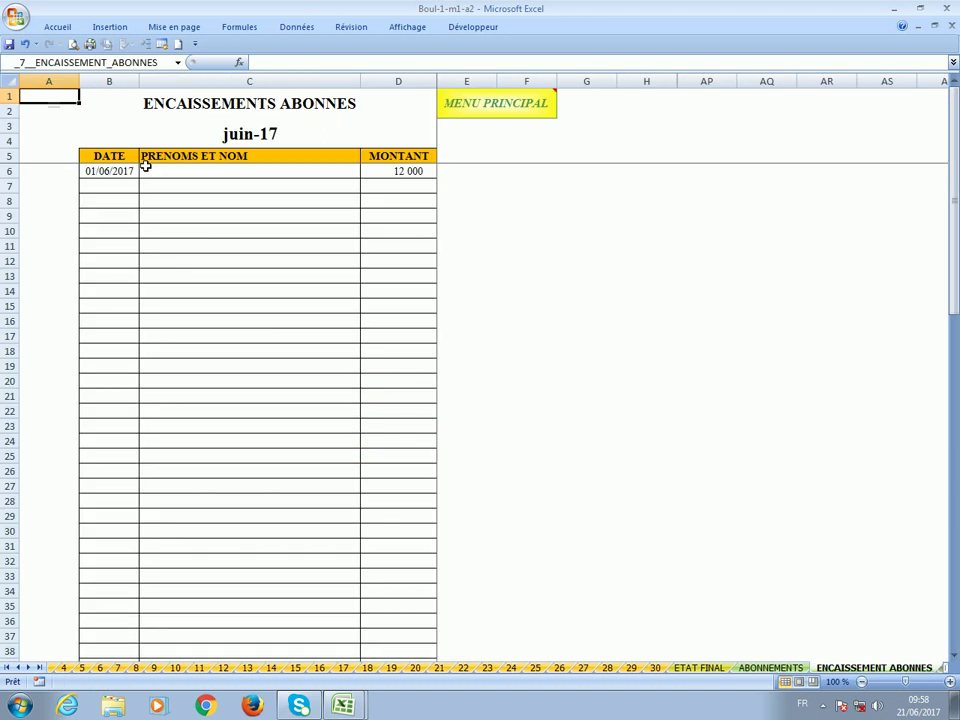
pyautogui.click(118, 172)
pyautogui.write('2')
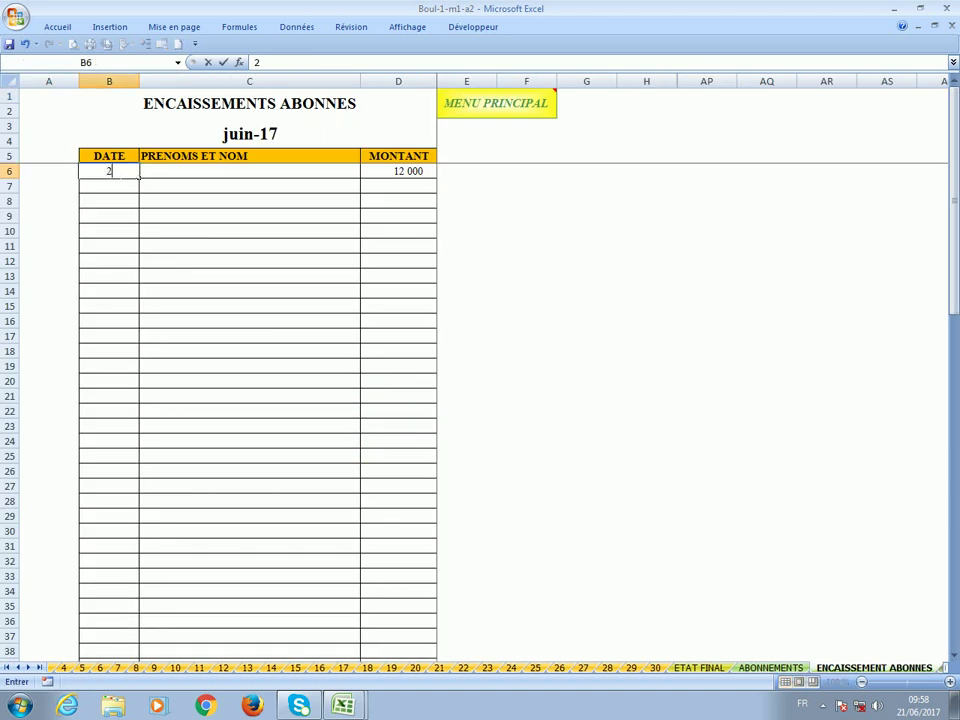
pyautogui.write('/6')
pyautogui.press('Return')
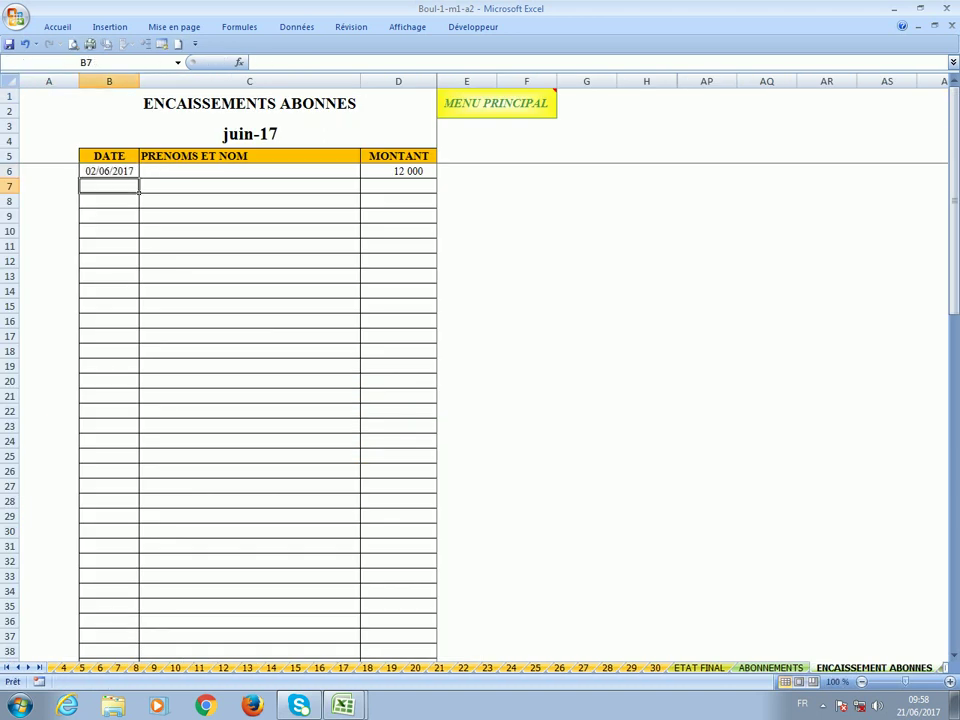
# Check the subscriptions receipt in F804 on day sheet 2.
pyautogui.click(8, 667)
pyautogui.click(74, 667)
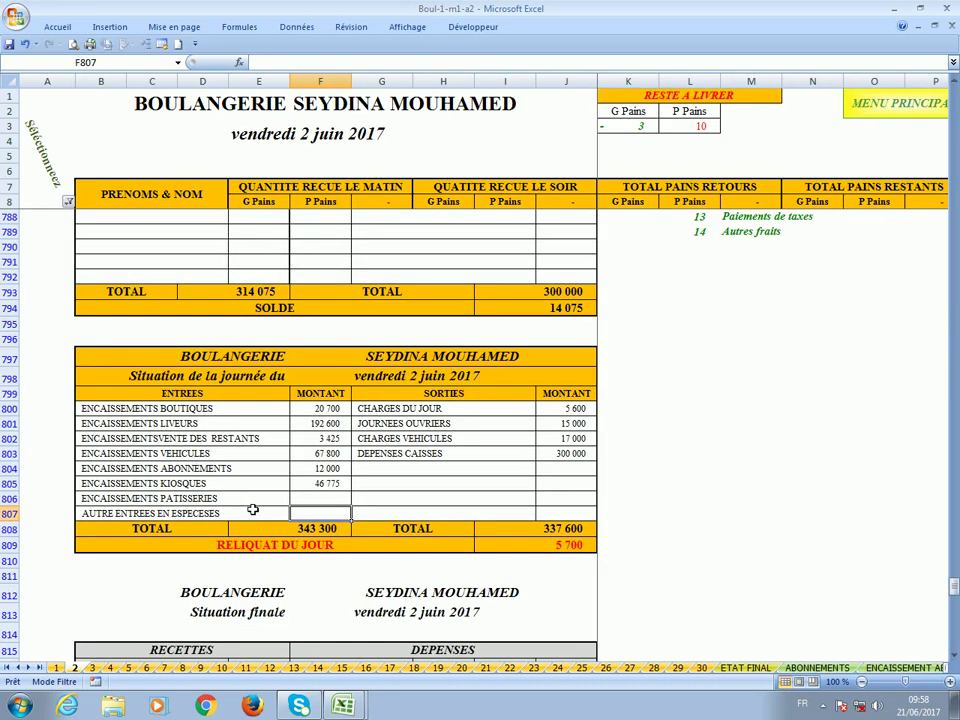
pyautogui.click(316, 468)
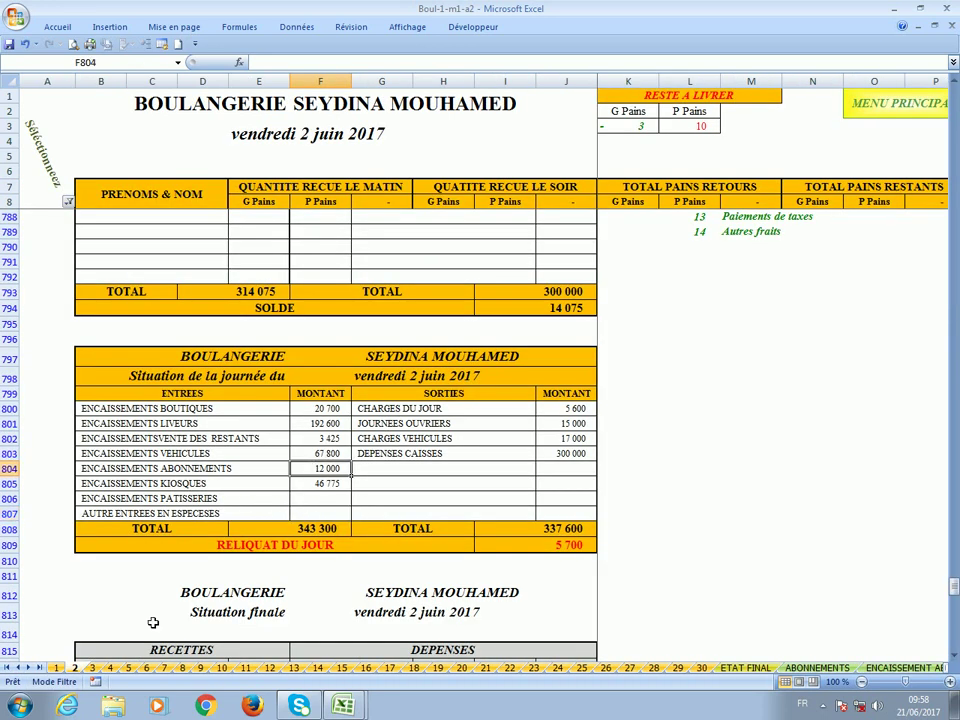
pyautogui.click(58, 668)
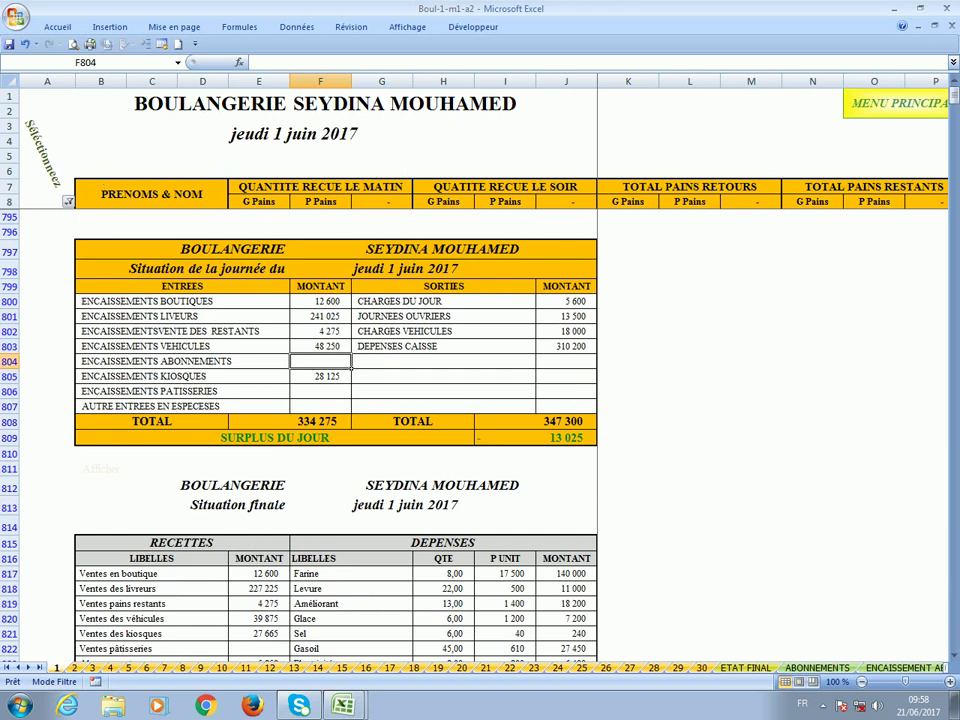
# Delete the 02/06/2017 date in B6 and the 12 000 amount in D6.
pyautogui.click(178, 62)
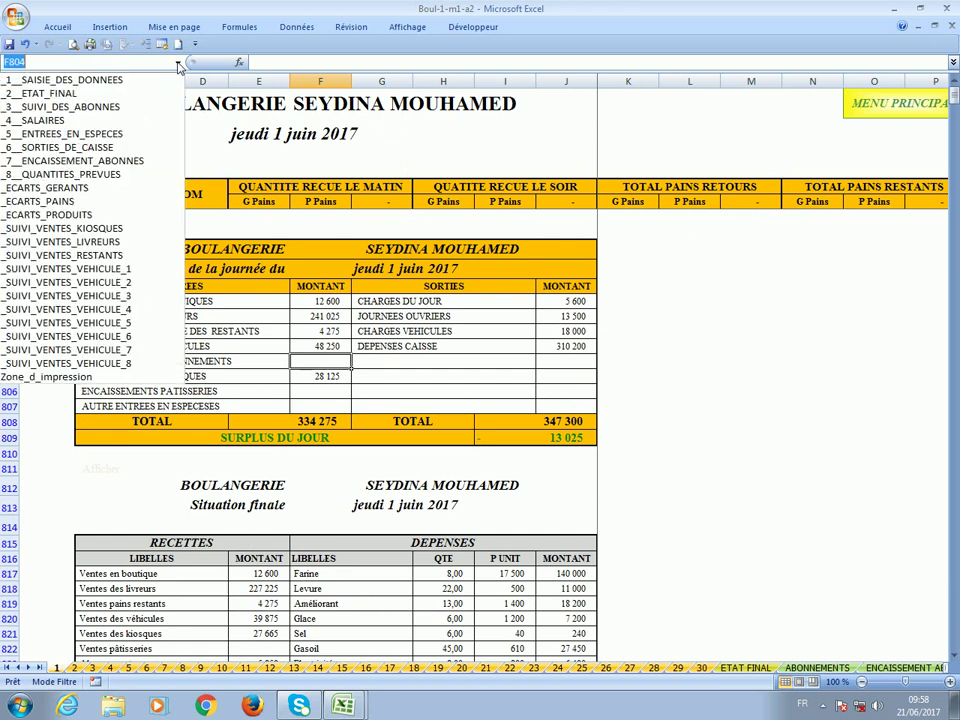
pyautogui.click(141, 162)
pyautogui.click(108, 176)
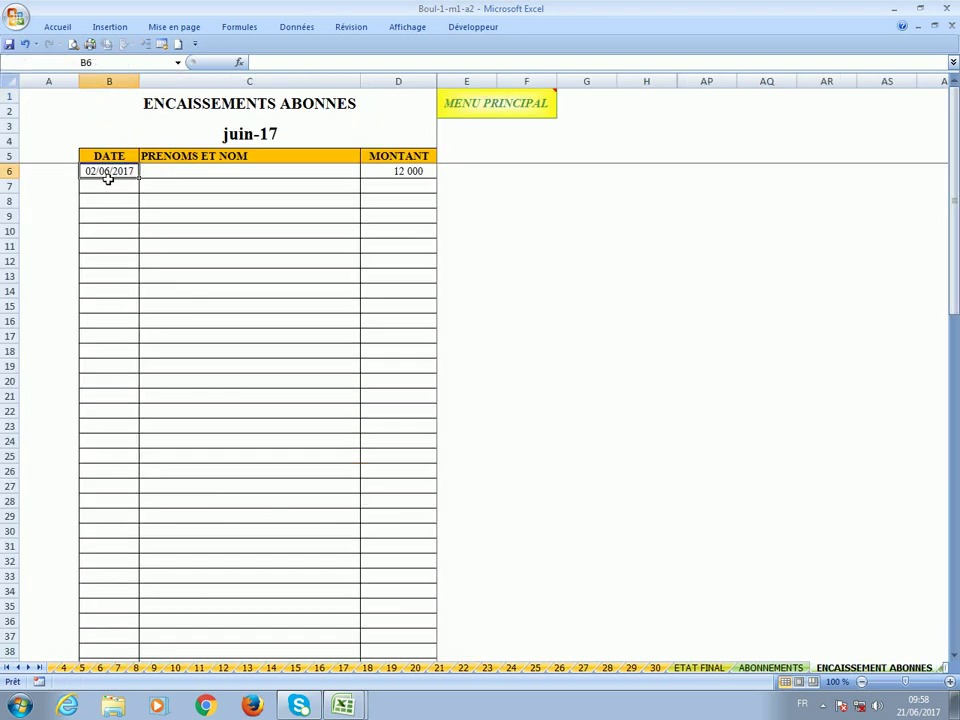
pyautogui.press('Delete')
pyautogui.click(388, 177)
pyautogui.press('Delete')
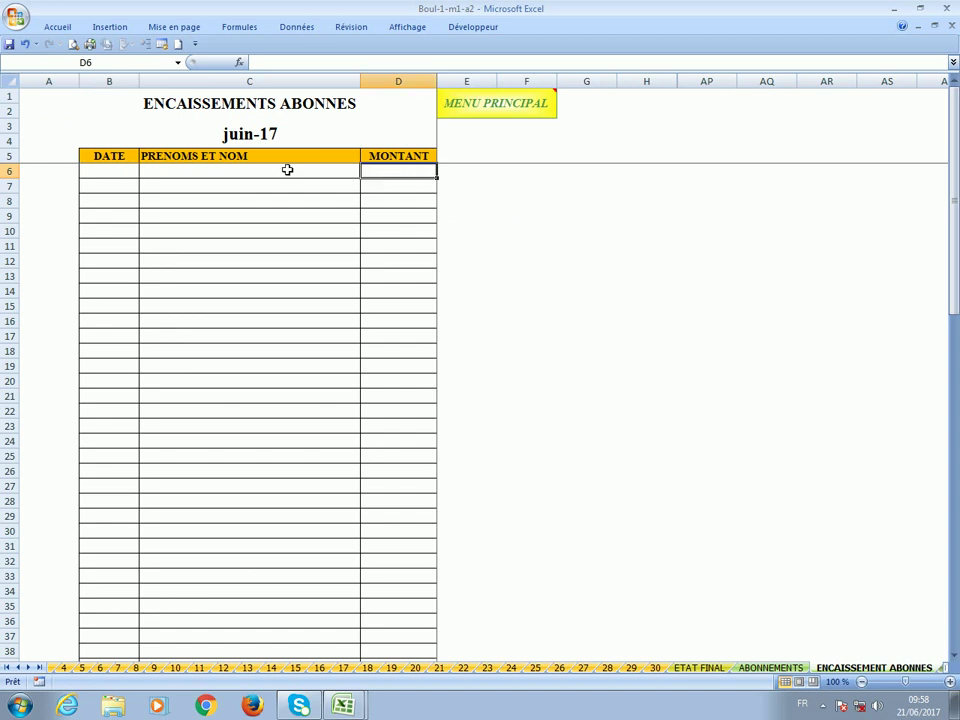
pyautogui.click(178, 62)
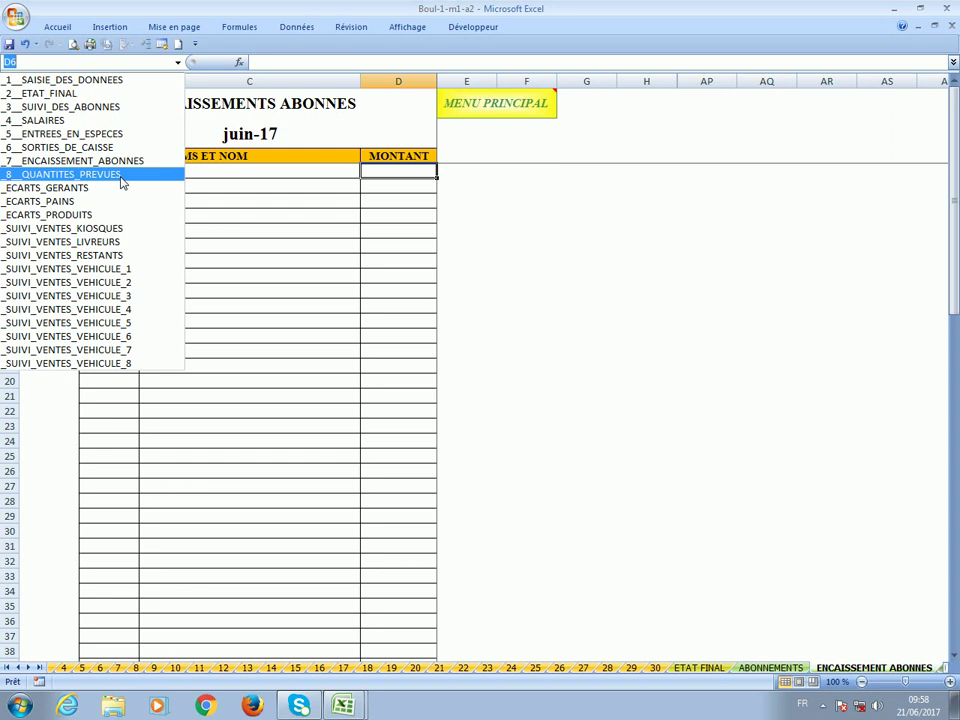
# Browse the planned yeast, improver and ice quantities on QUANTITES PREVUES, then switch to ECARTS GERANTS.
pyautogui.click(122, 175)
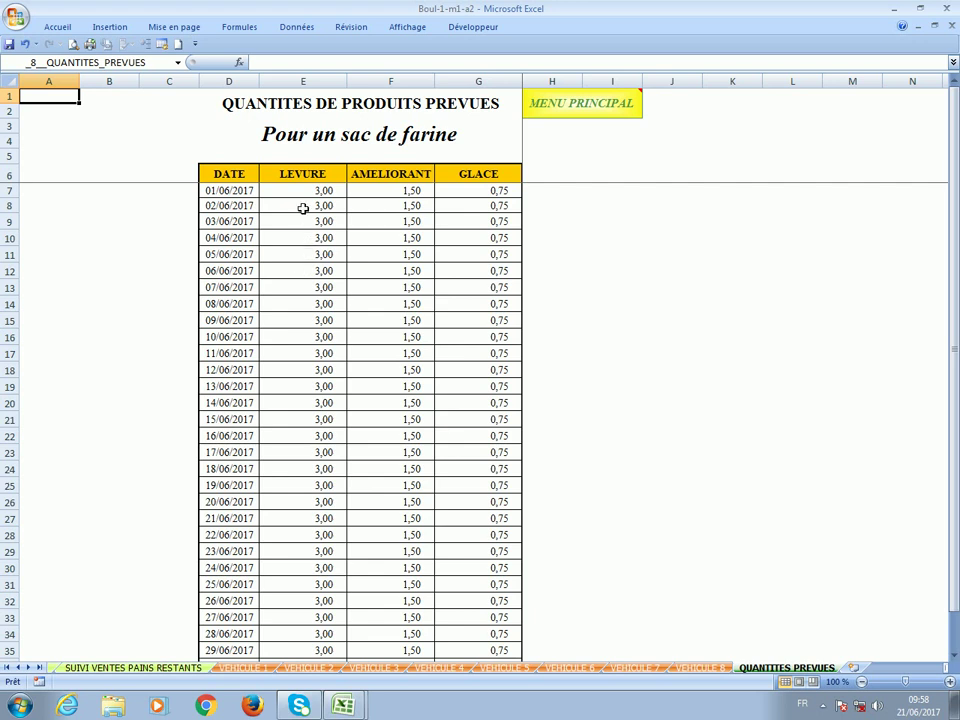
pyautogui.scroll(-3, 311, 332)
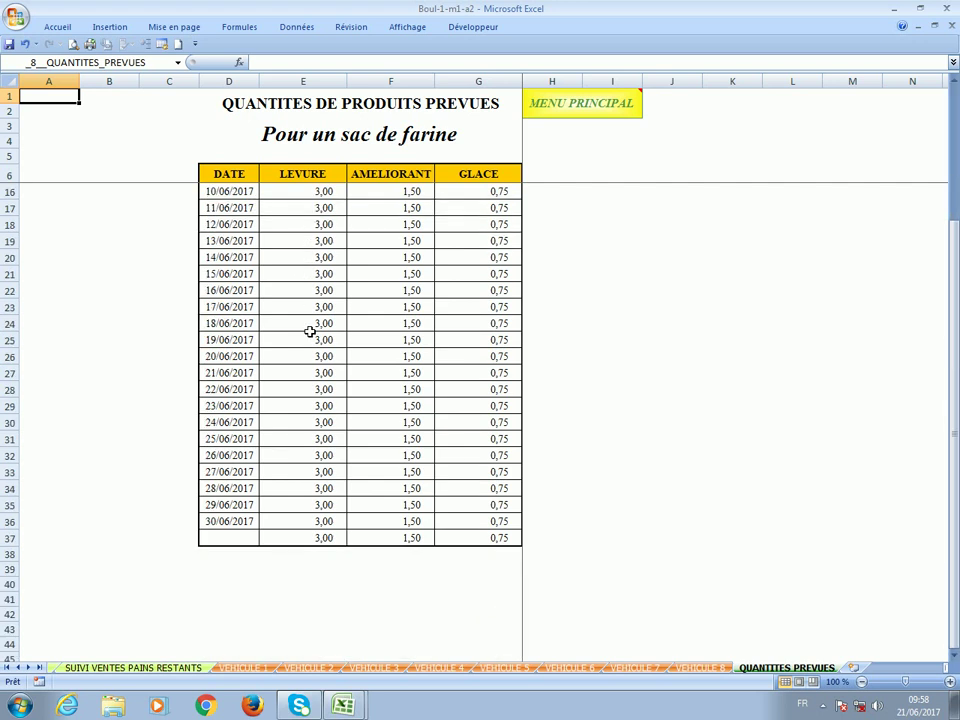
pyautogui.scroll(3, 311, 332)
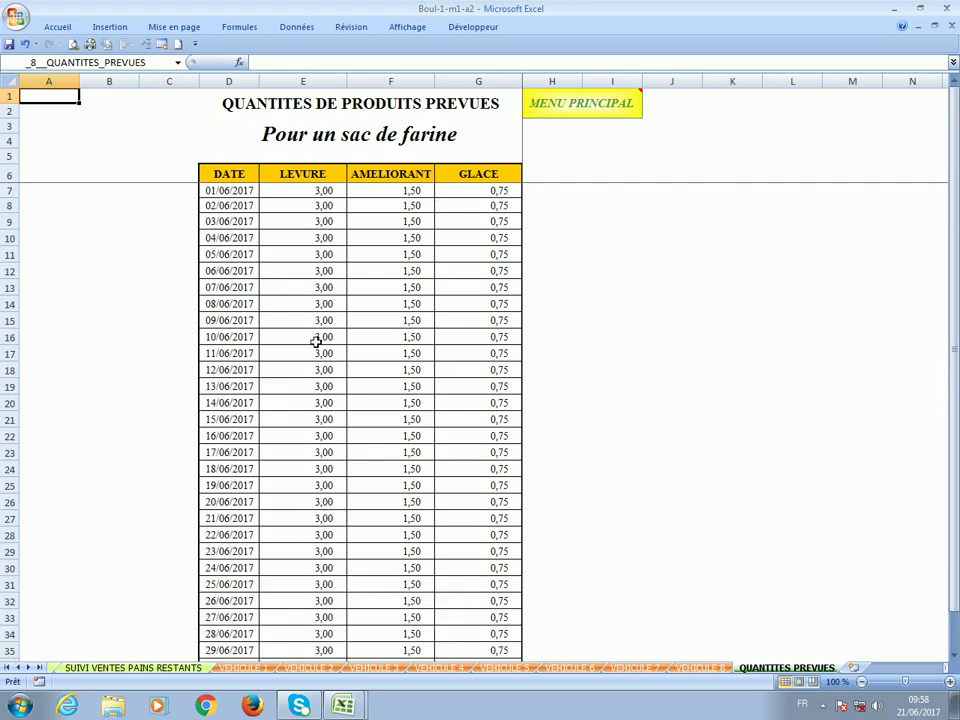
pyautogui.click(178, 62)
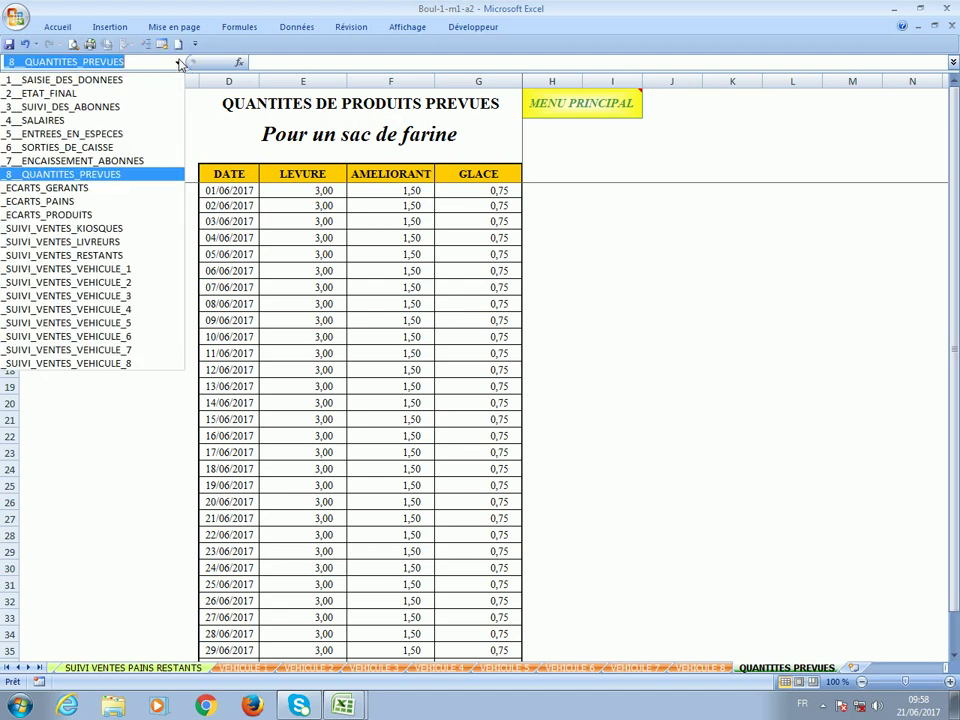
pyautogui.click(148, 189)
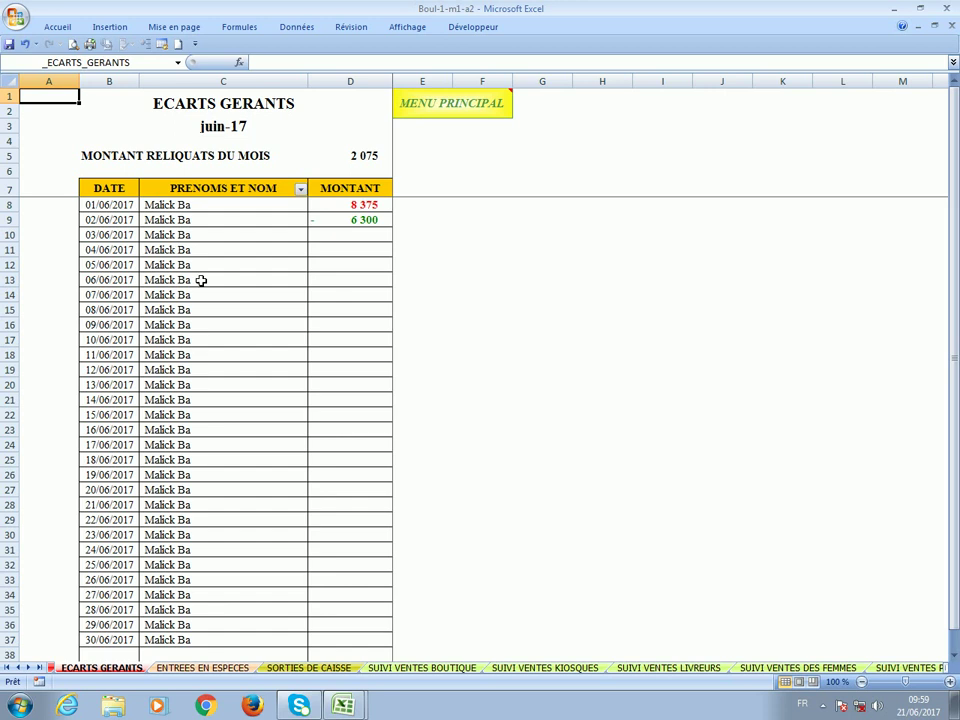
# Inspect the 2 075 total in D5, the 8 375 and -6 300 amounts in D8 and D9, and C12.
pyautogui.click(358, 158)
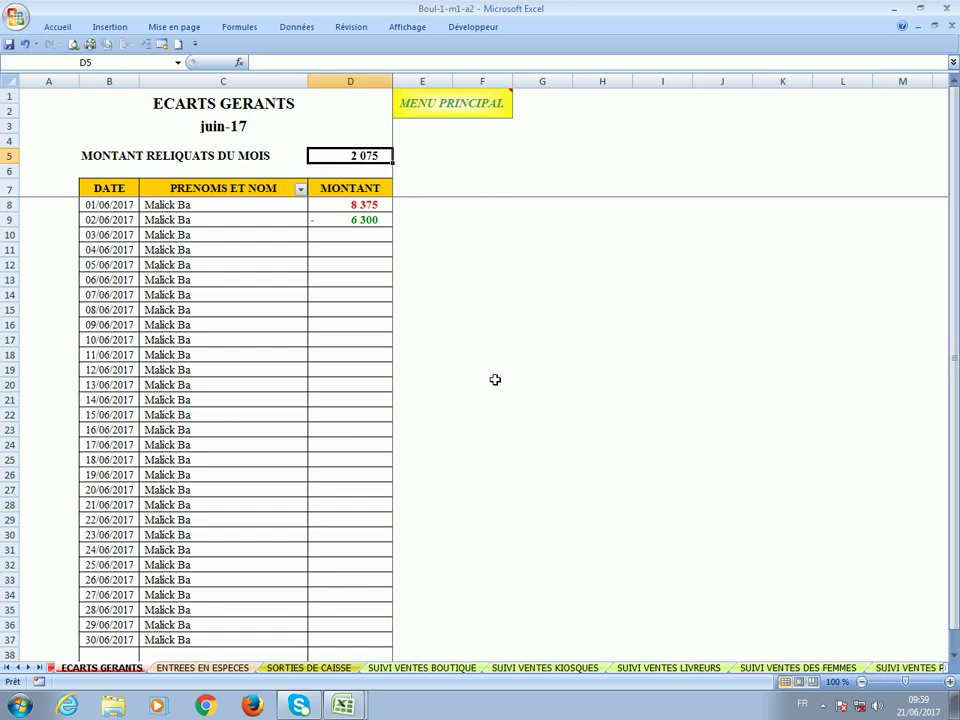
pyautogui.click(336, 209)
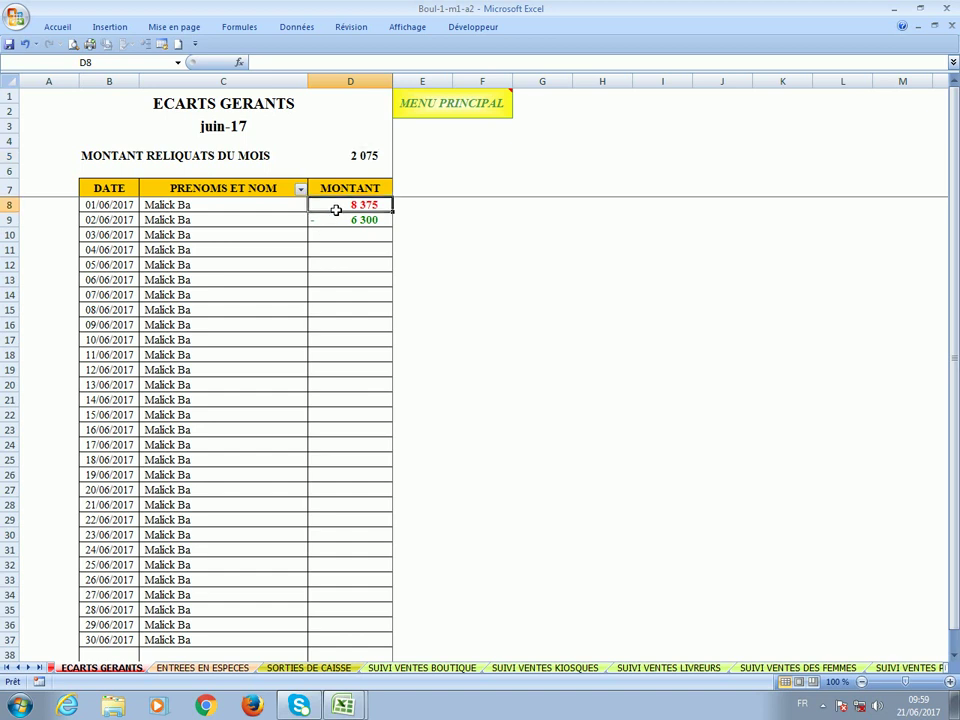
pyautogui.click(343, 221)
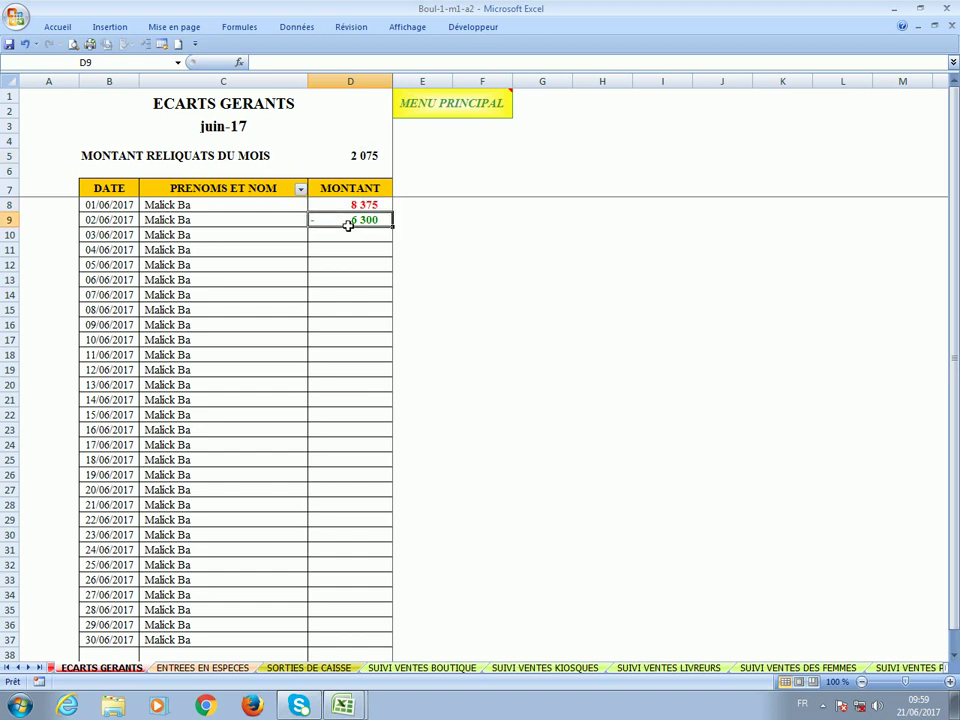
pyautogui.click(366, 156)
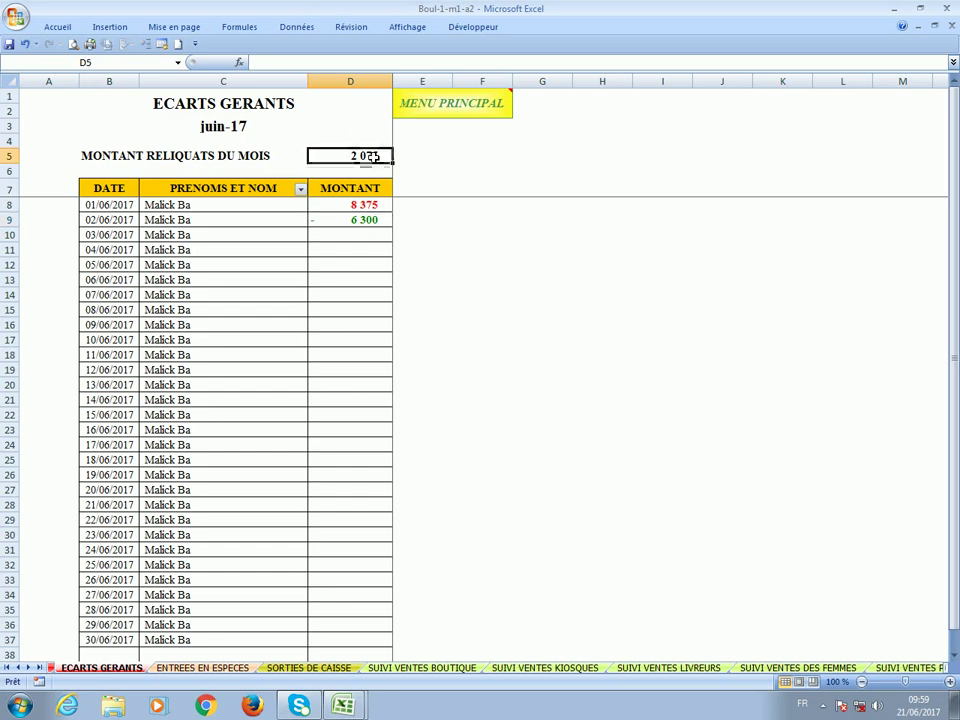
pyautogui.click(352, 207)
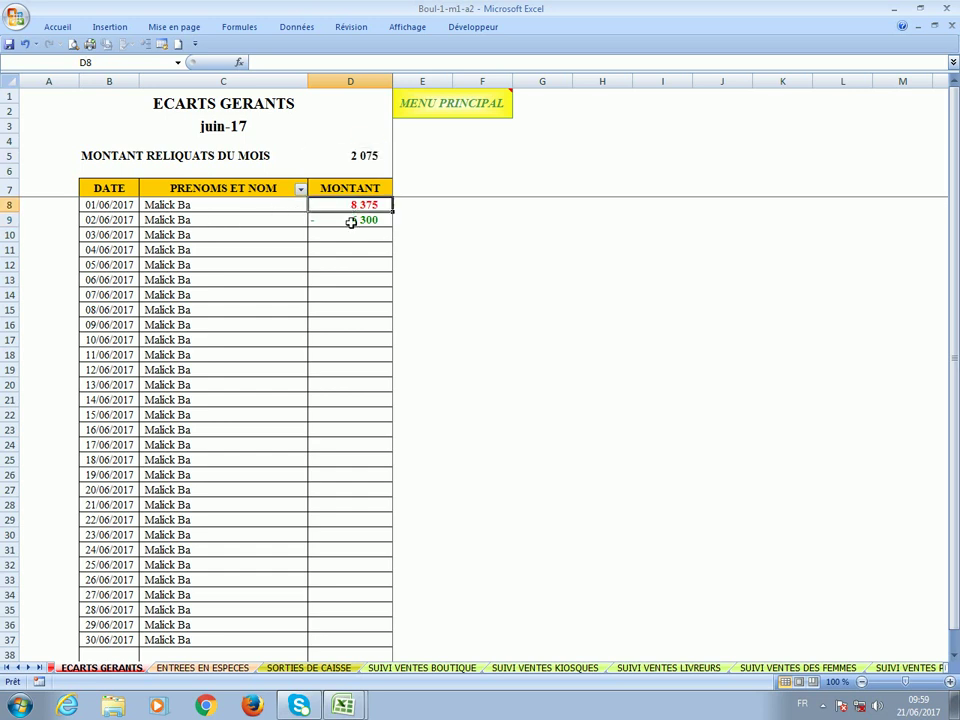
pyautogui.click(348, 222)
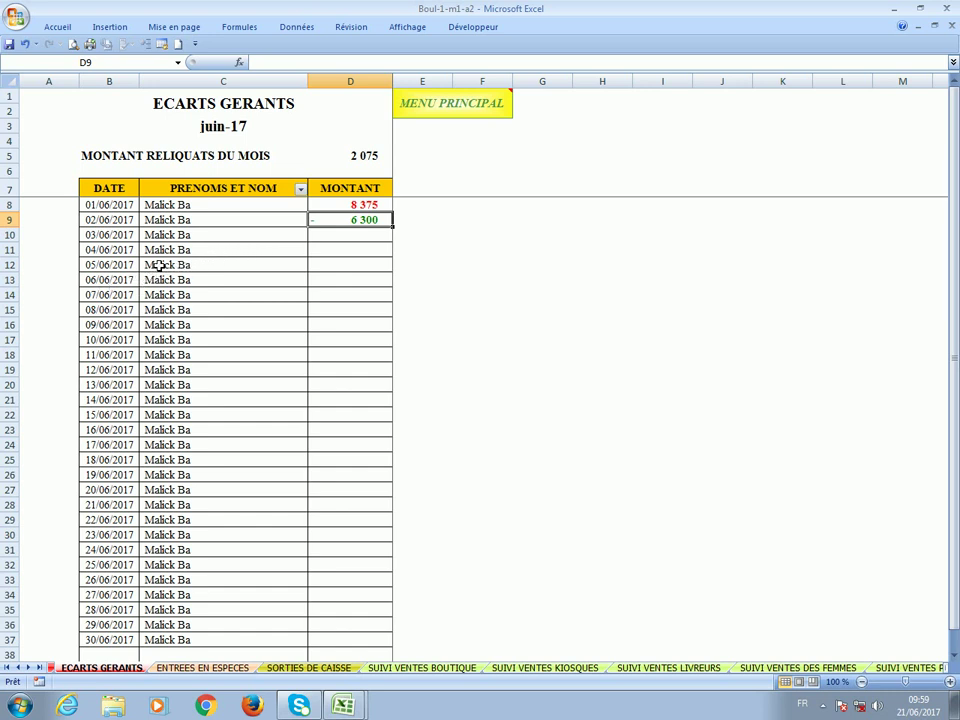
pyautogui.click(161, 266)
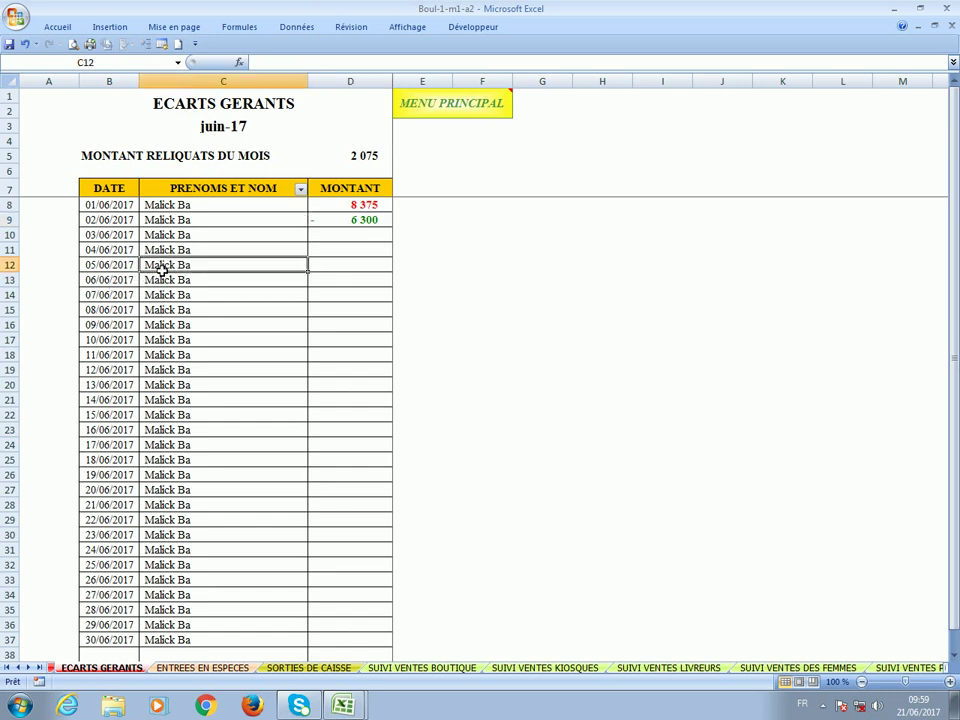
pyautogui.click(6, 668)
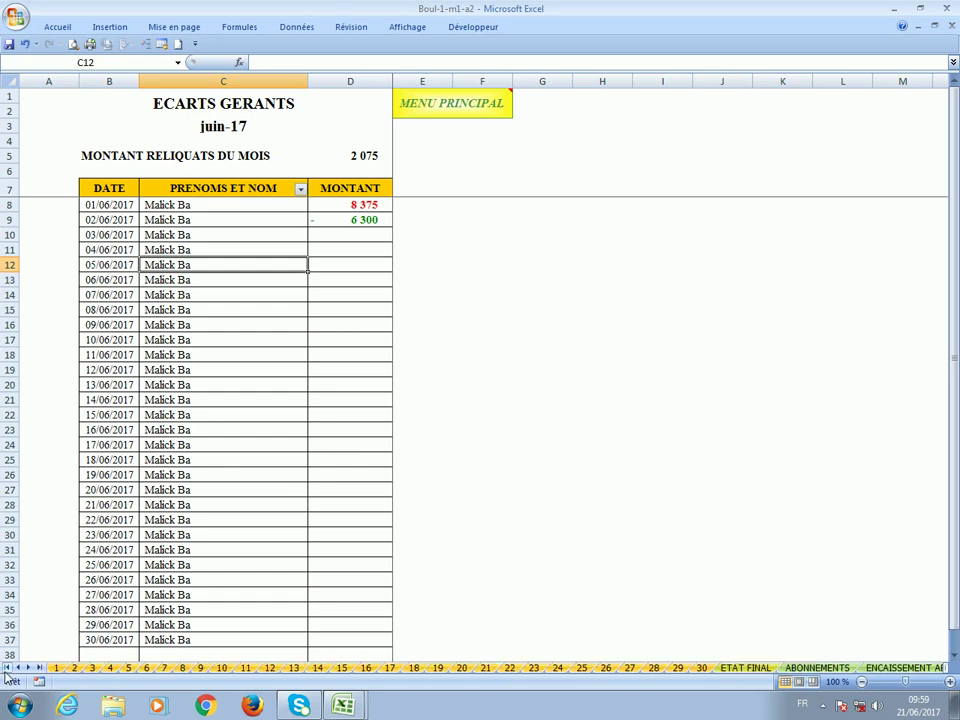
# Review day sheet 2 for vendredi 2 juin 2017, including the signature cells B900 and H900.
pyautogui.click(75, 668)
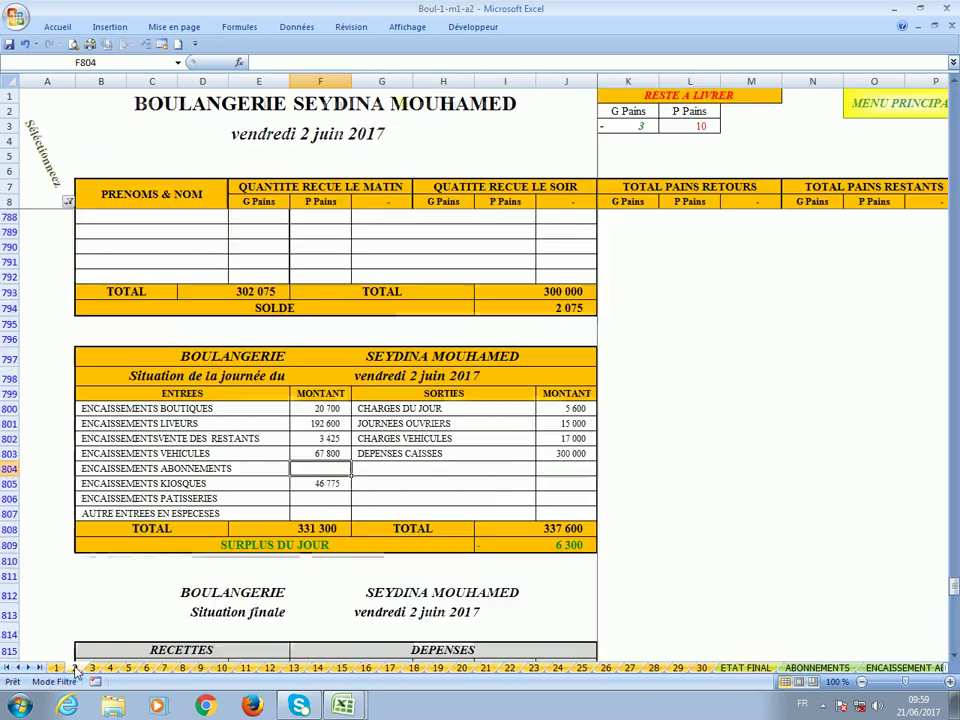
pyautogui.scroll(-14, 146, 456)
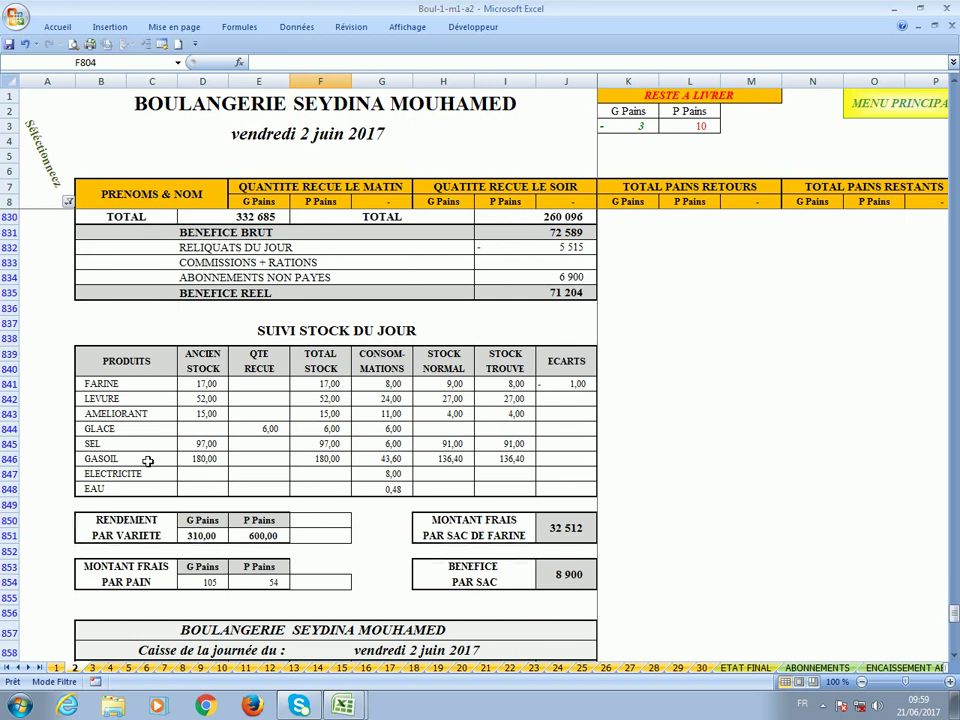
pyautogui.scroll(-19, 147, 460)
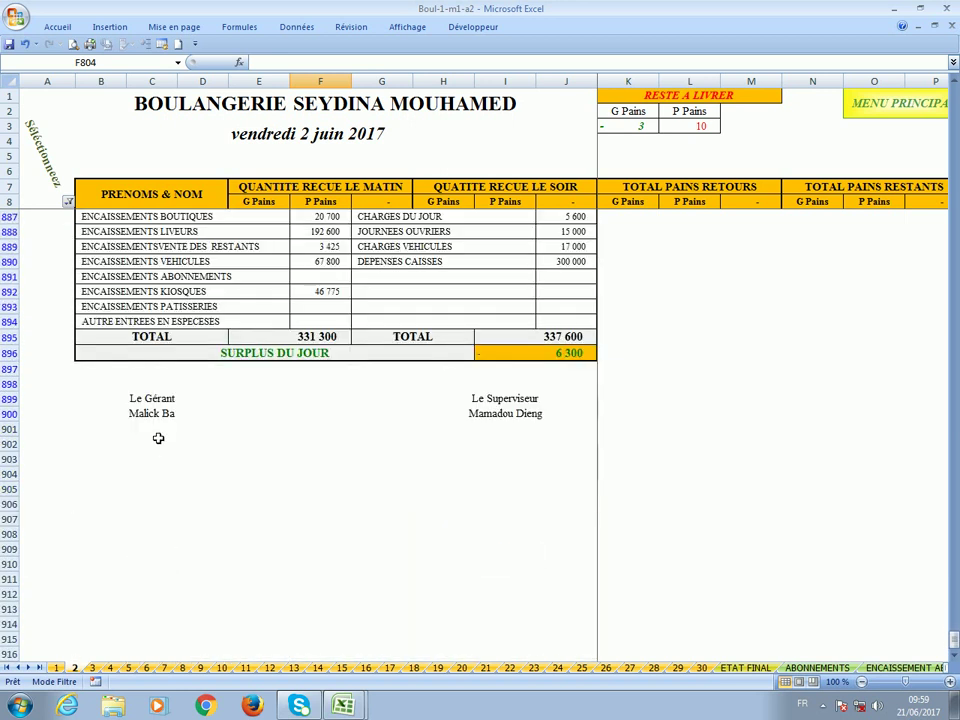
pyautogui.click(154, 413)
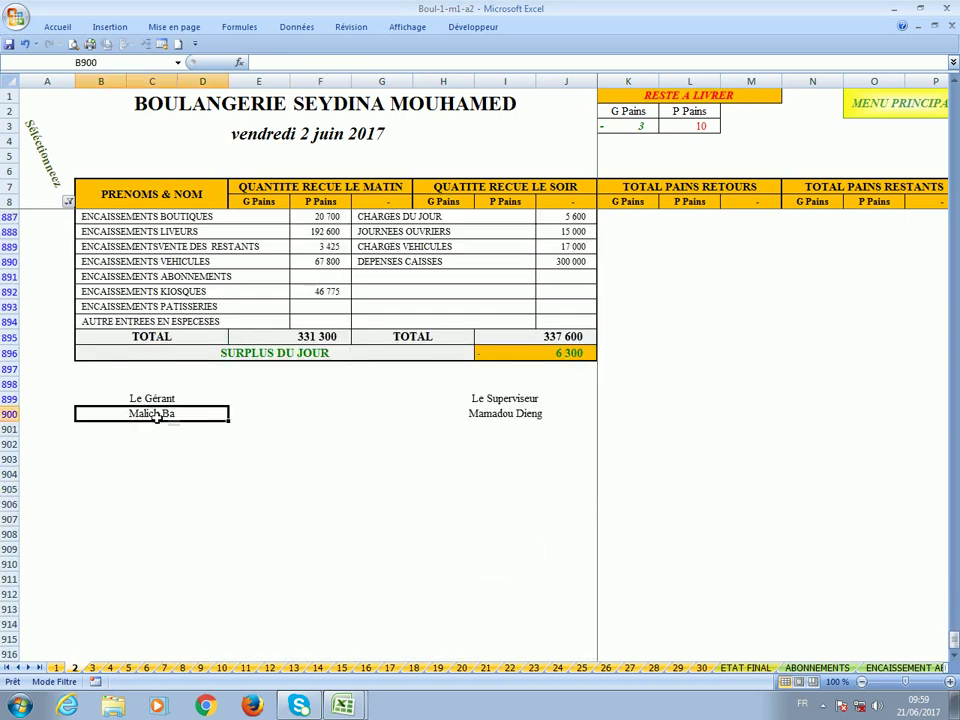
pyautogui.click(511, 421)
pyautogui.scroll(20, 305, 420)
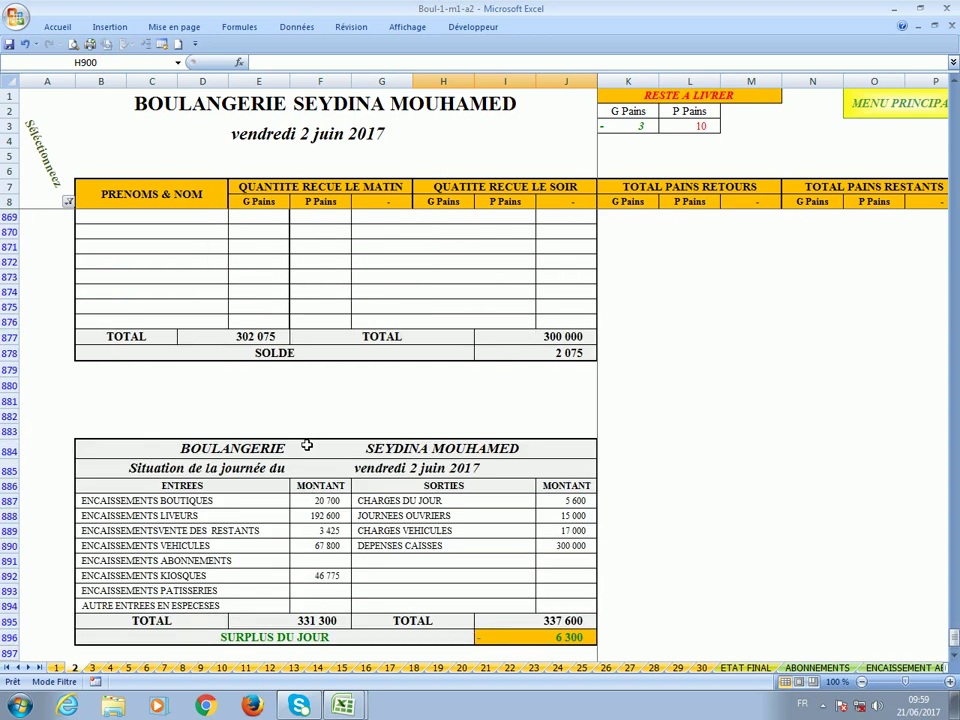
pyautogui.scroll(20, 306, 443)
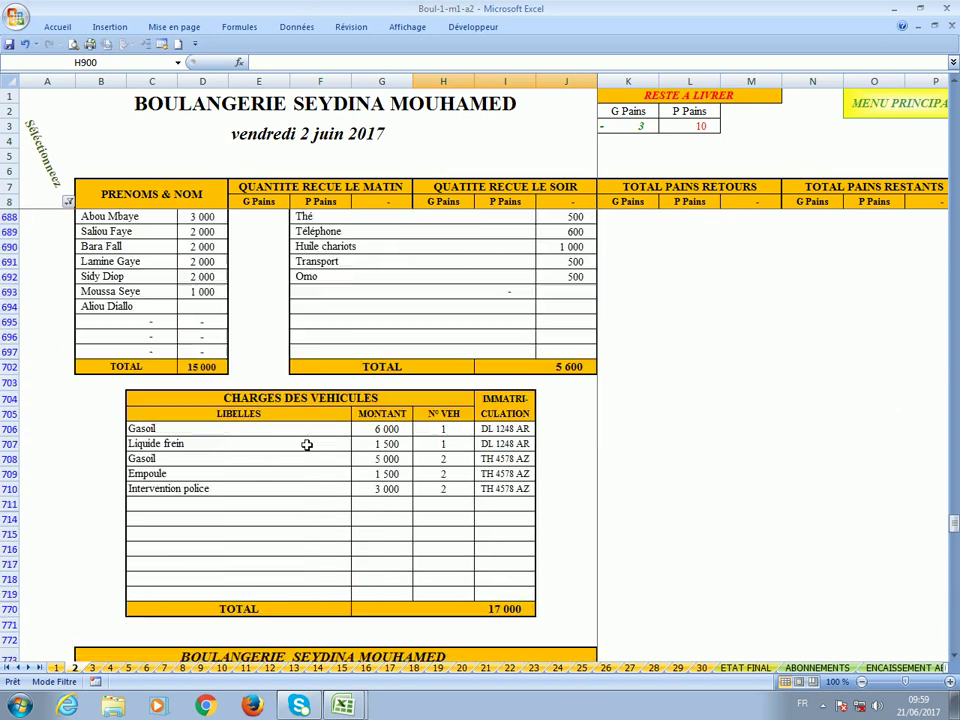
pyautogui.click(178, 62)
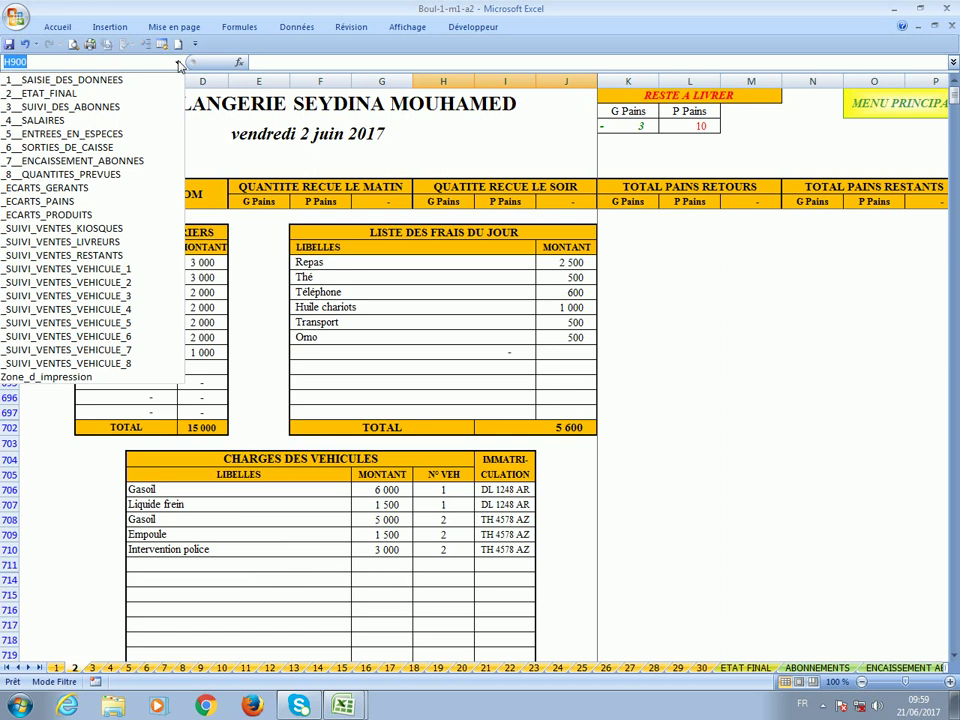
# Go from ECARTS PAINS to ECARTS PRODUITS and check the -1,00 flour shortfall worth -17 500 on 02/06/2017.
pyautogui.click(103, 203)
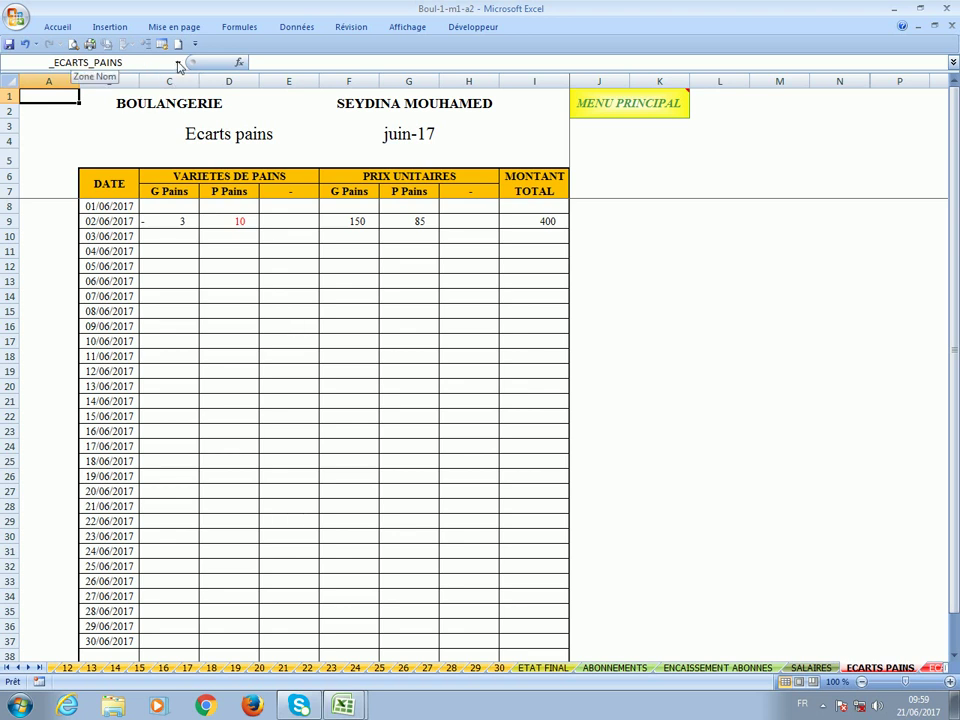
pyautogui.click(179, 66)
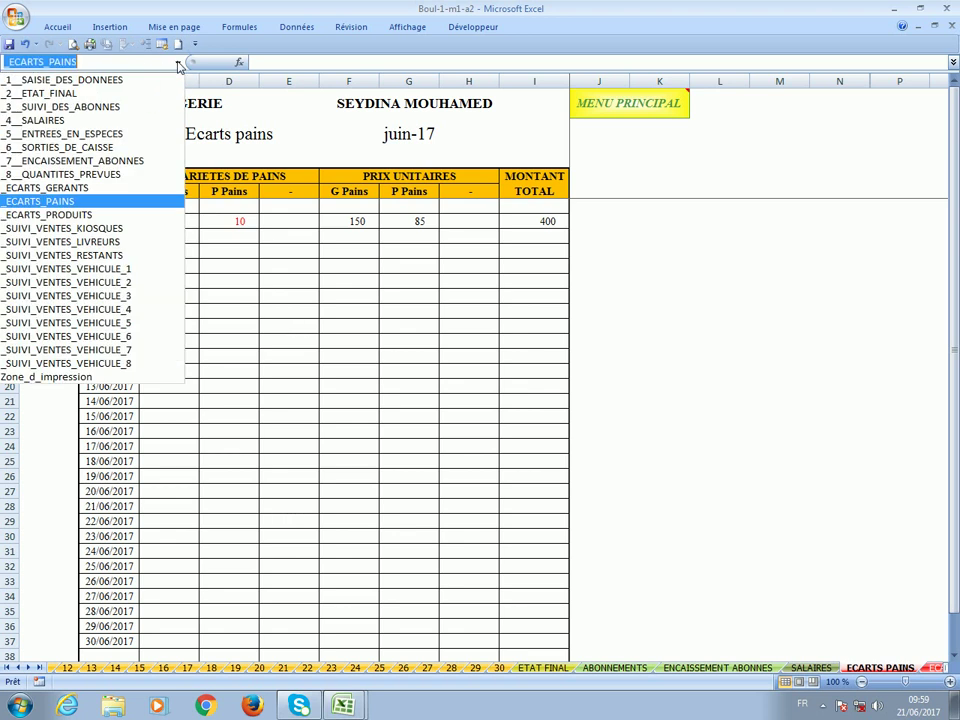
pyautogui.click(124, 214)
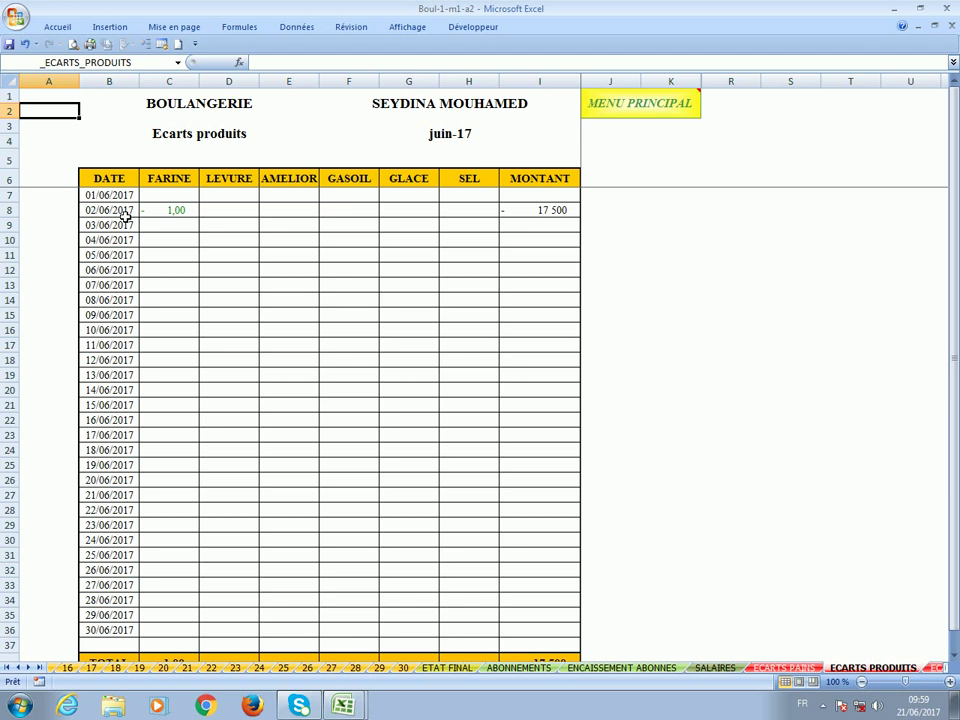
pyautogui.click(158, 213)
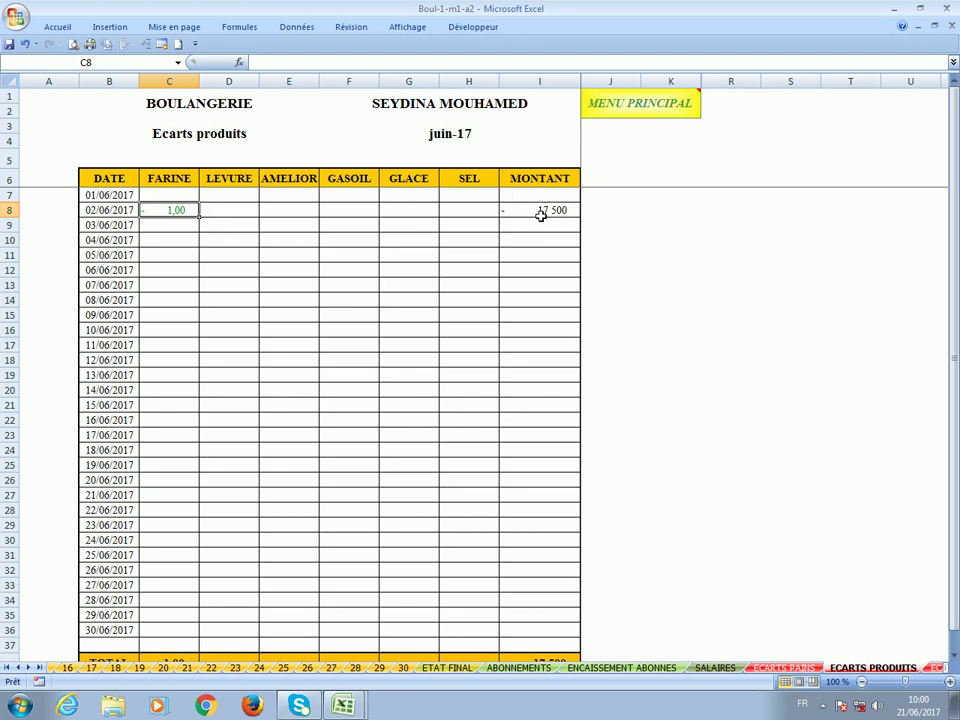
pyautogui.click(540, 215)
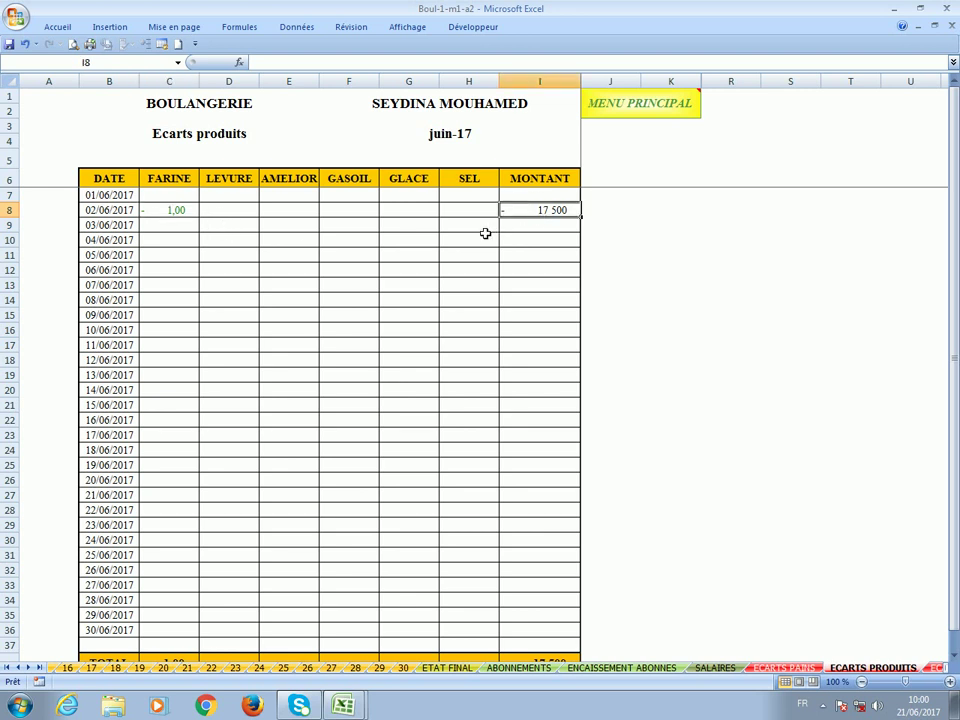
pyautogui.click(178, 62)
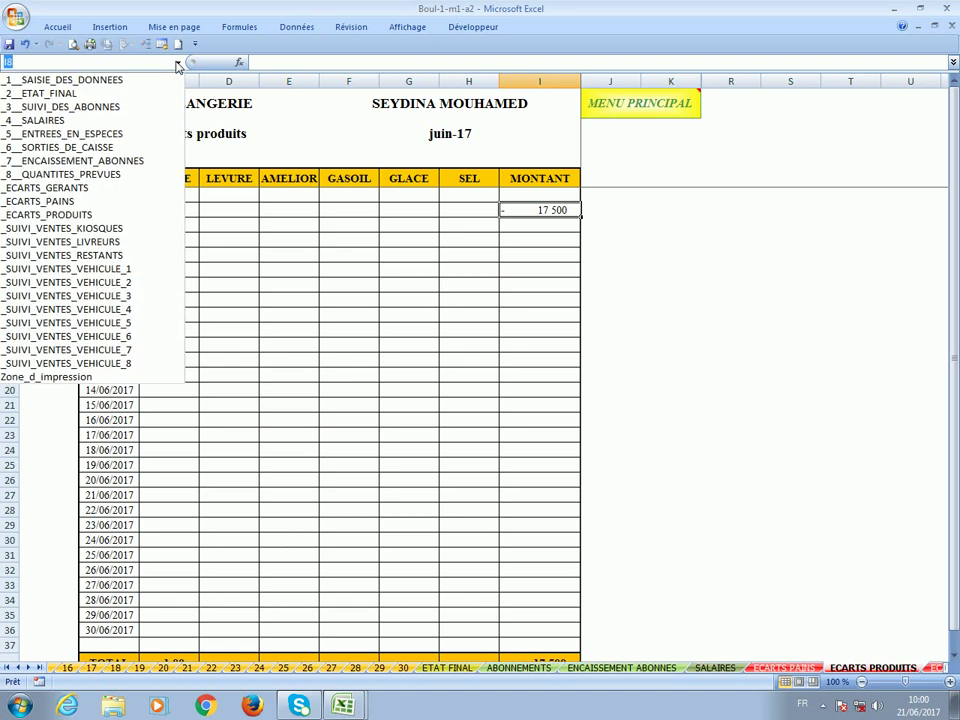
# Filter the SUIVI VENTES KIOSQUES sheet's PRENOMS & NOM column to a single seller.
pyautogui.click(151, 229)
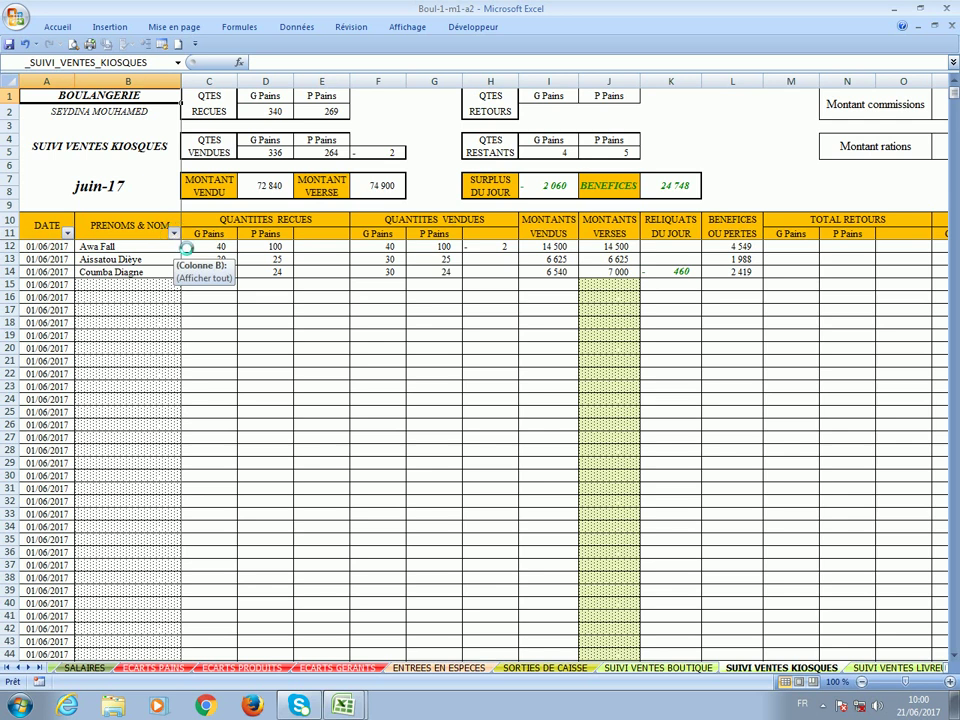
pyautogui.click(174, 234)
pyautogui.click(100, 352)
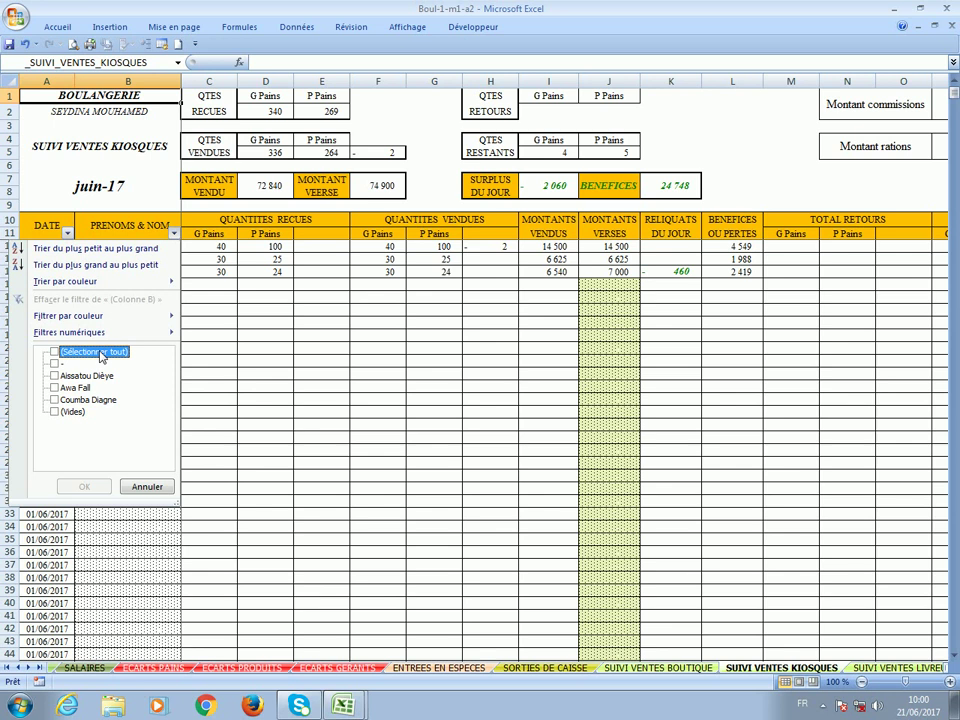
pyautogui.click(66, 388)
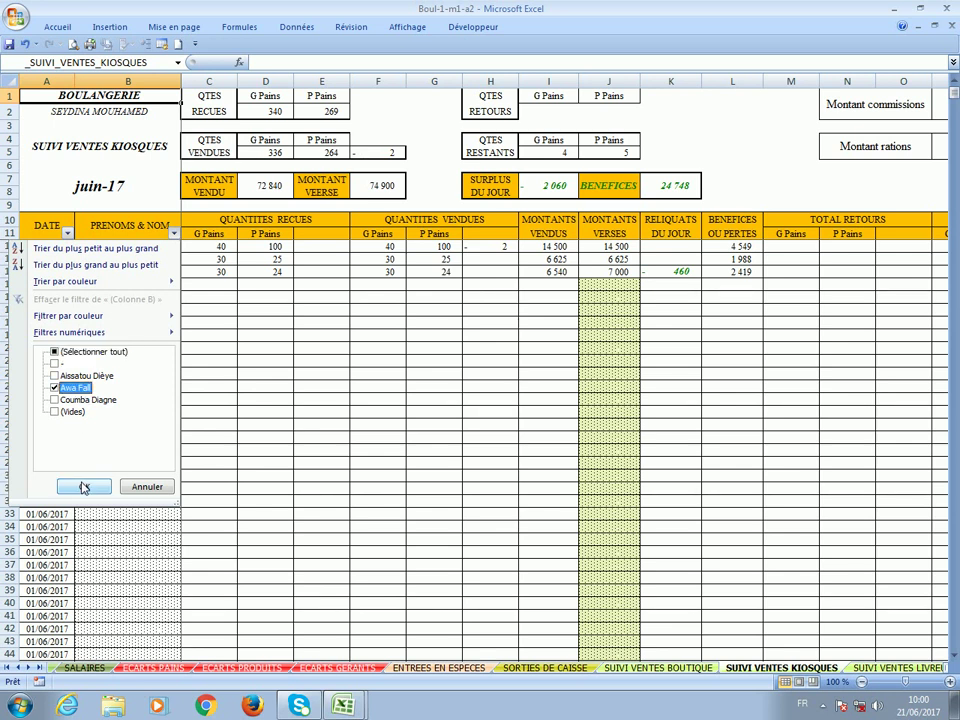
pyautogui.click(84, 485)
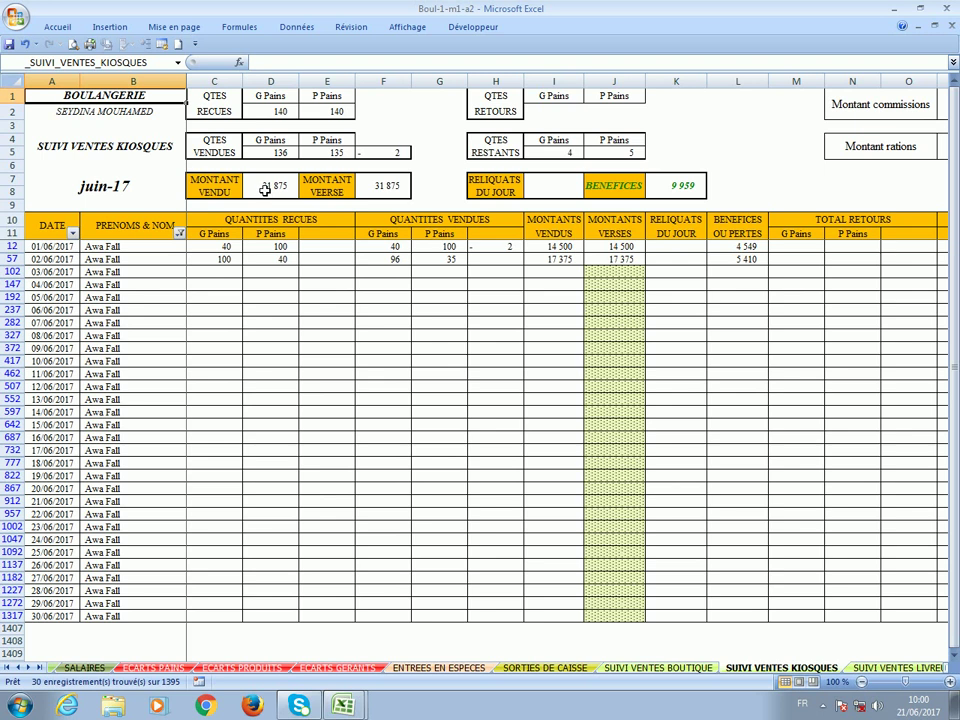
# Review the seller's totals (31 875 kiosk sales, 9 959 profit) and the right-hand summary columns.
pyautogui.click(265, 188)
pyautogui.click(385, 189)
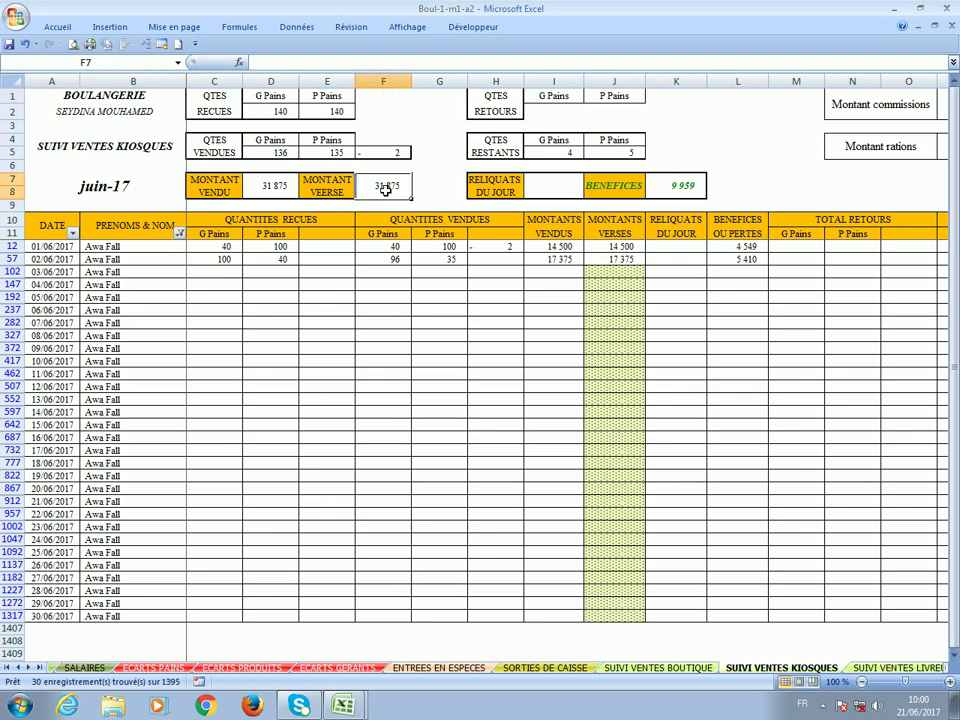
pyautogui.click(660, 185)
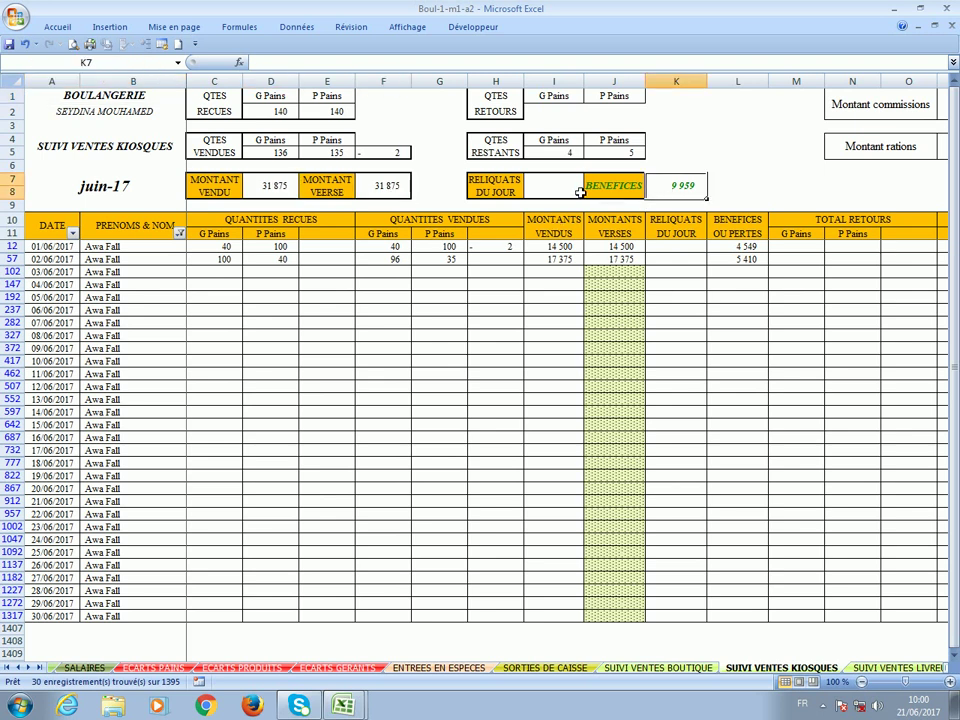
pyautogui.click(552, 188)
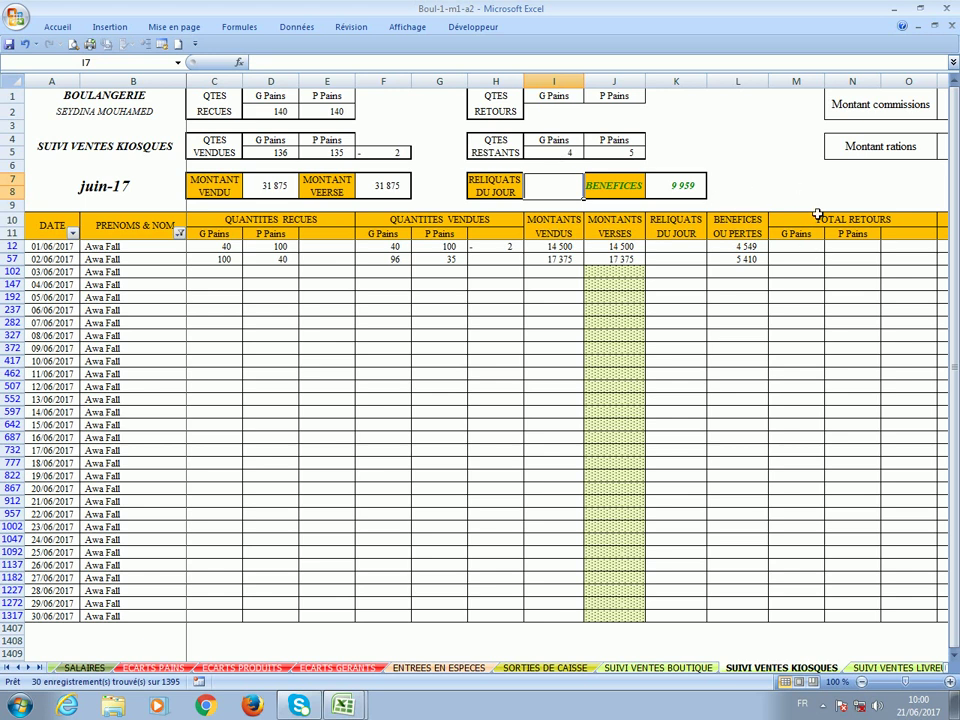
pyautogui.click(818, 207)
pyautogui.press('Right')
pyautogui.press('Right')
pyautogui.press('Right')
pyautogui.press('Right')
pyautogui.press('Right')
pyautogui.press('Right')
pyautogui.press('Right')
pyautogui.press('Right')
pyautogui.press('Right')
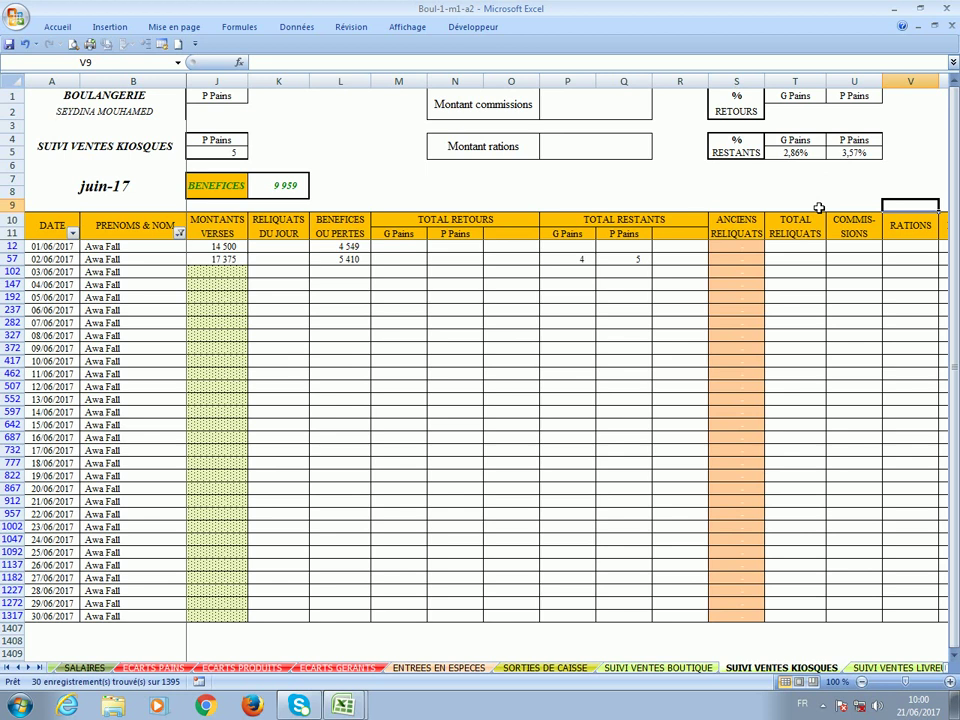
pyautogui.press('Right')
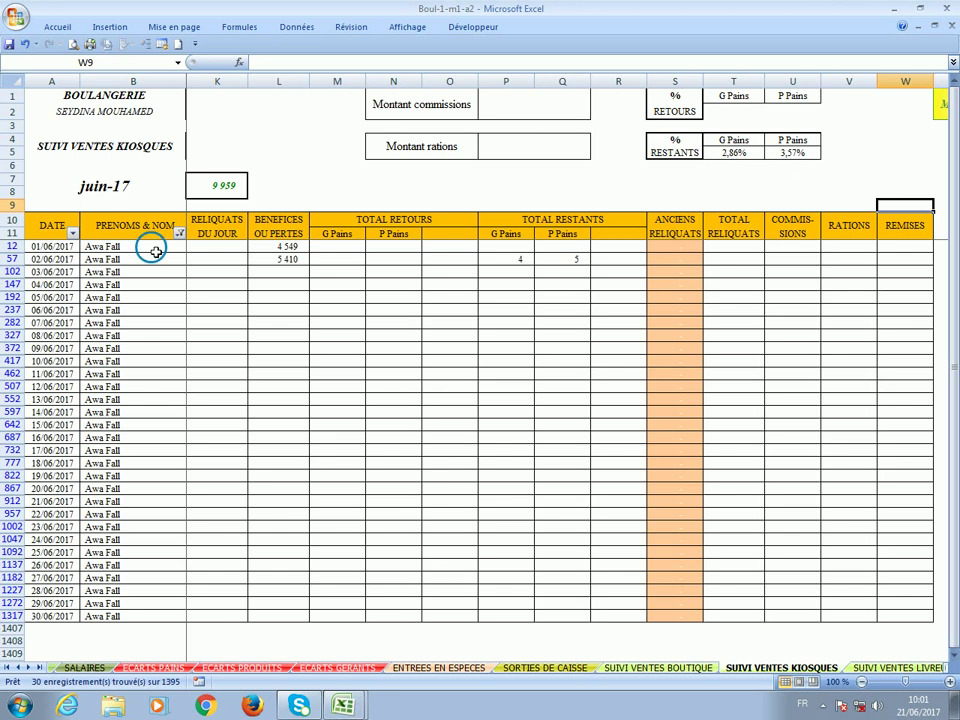
pyautogui.click(155, 251)
pyautogui.press('Right')
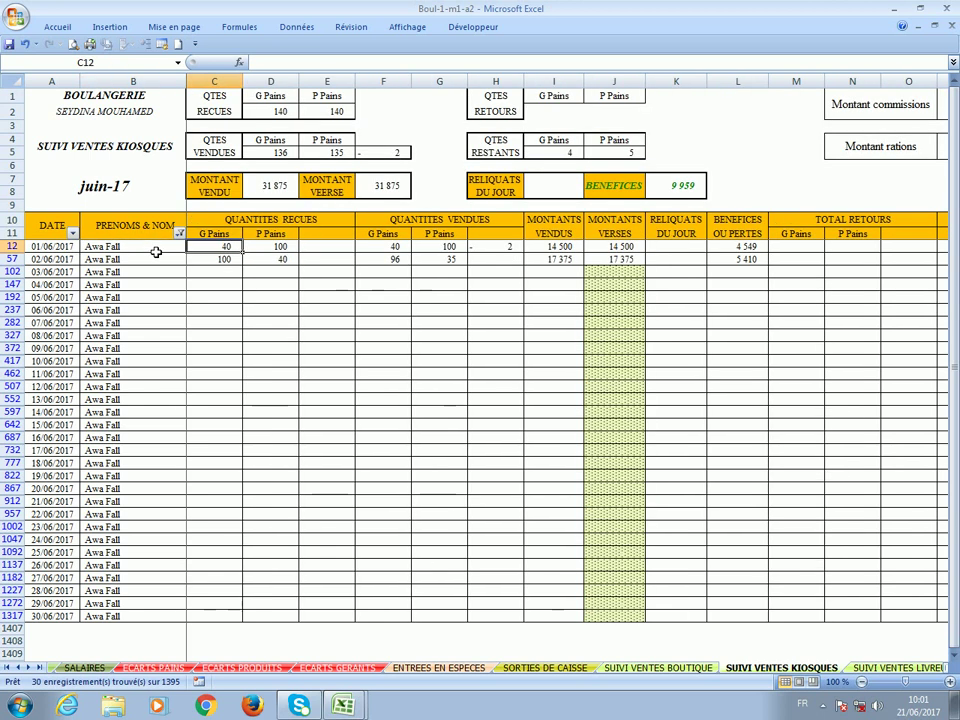
pyautogui.click(179, 62)
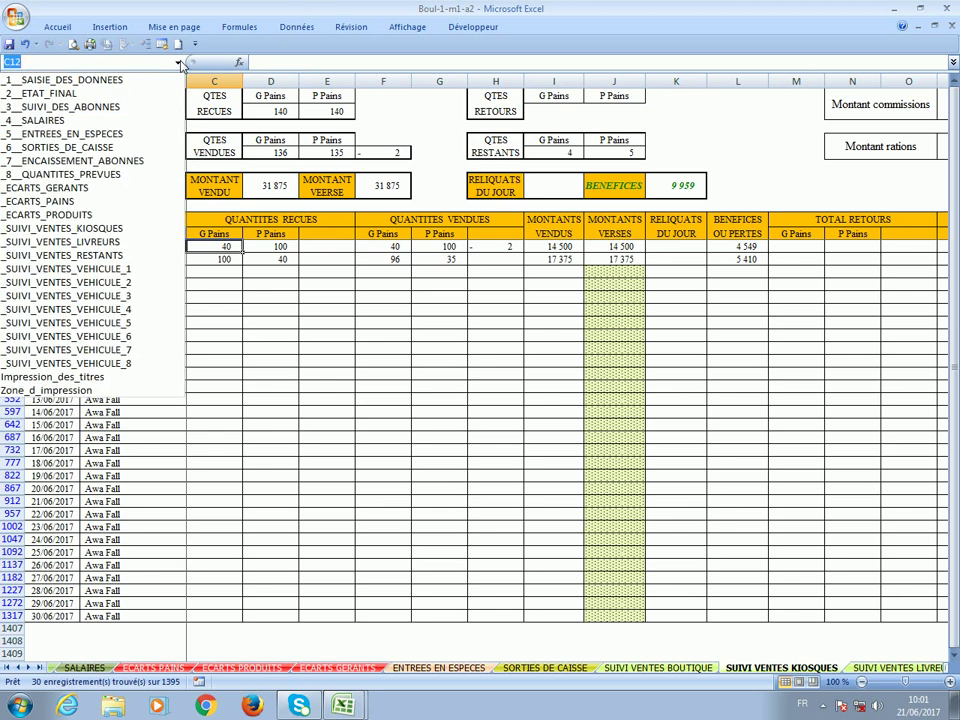
# Filter the SUIVI VENTES LIVREURS sheet's driver column to a different driver.
pyautogui.click(144, 242)
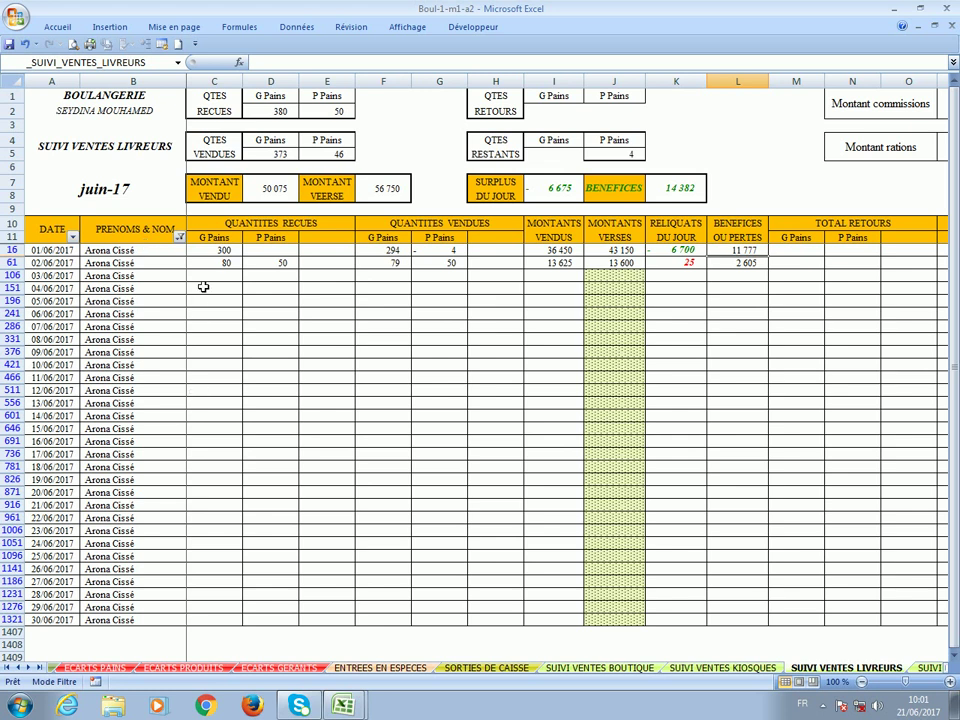
pyautogui.click(179, 238)
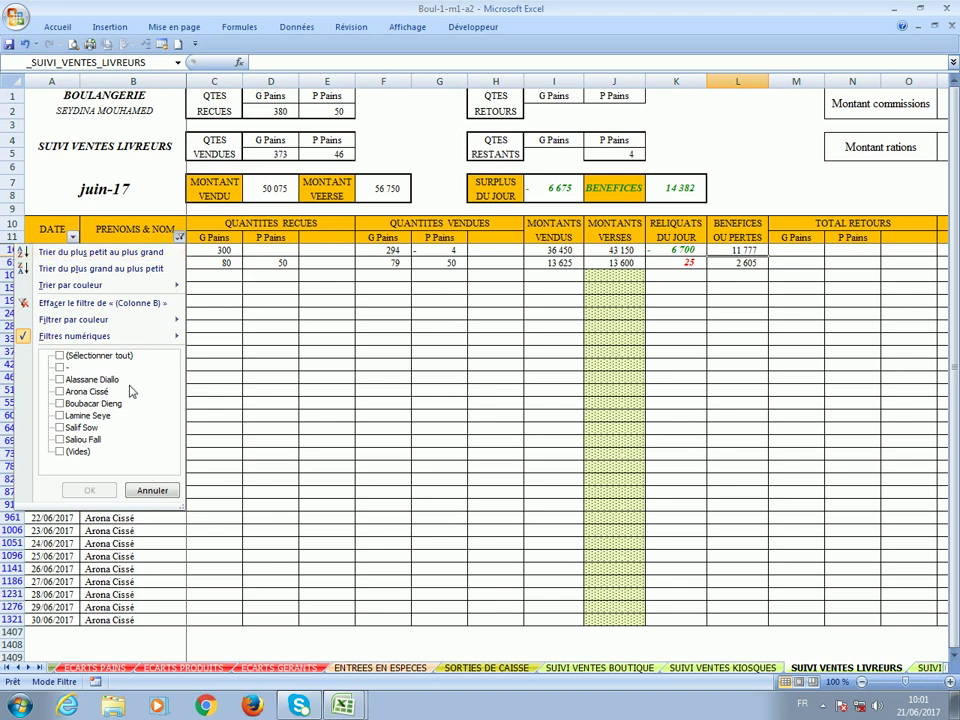
pyautogui.click(92, 380)
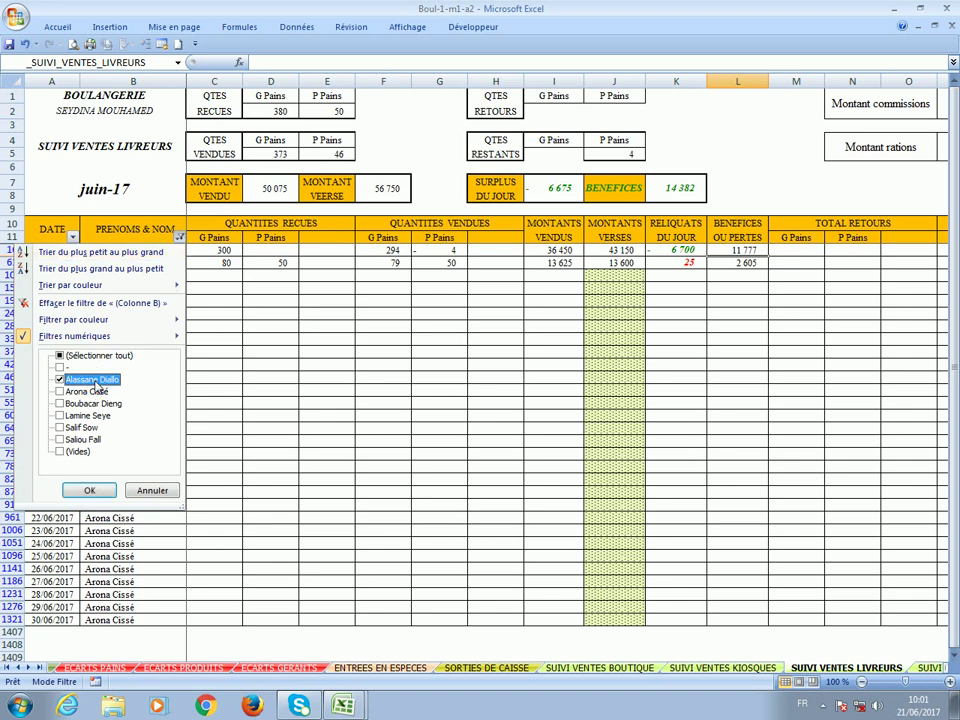
pyautogui.click(89, 490)
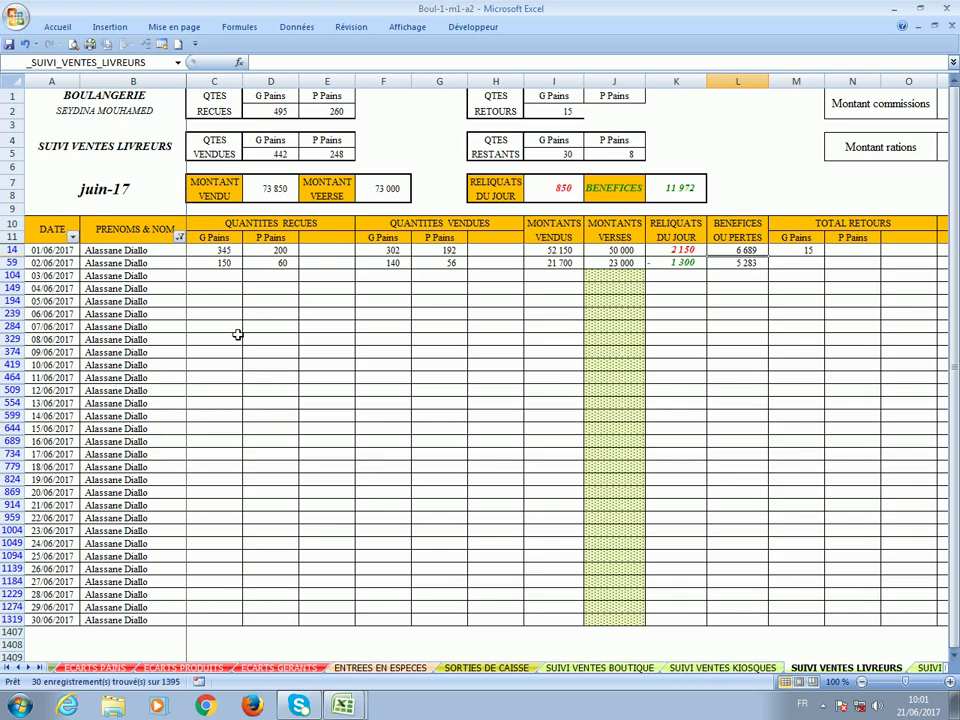
# Check the driver's totals: 850 balance, 11 972 profit, 73 850 sold, and 442 large breads sold.
pyautogui.click(563, 190)
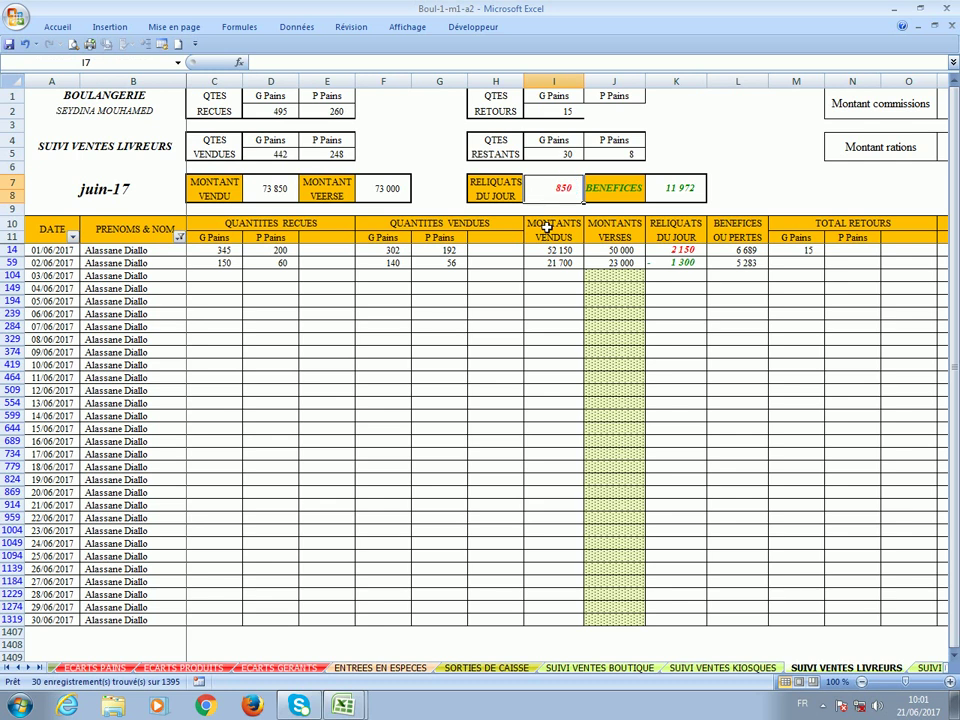
pyautogui.scroll(-1, 535, 355)
pyautogui.scroll(1, 535, 355)
pyautogui.click(693, 192)
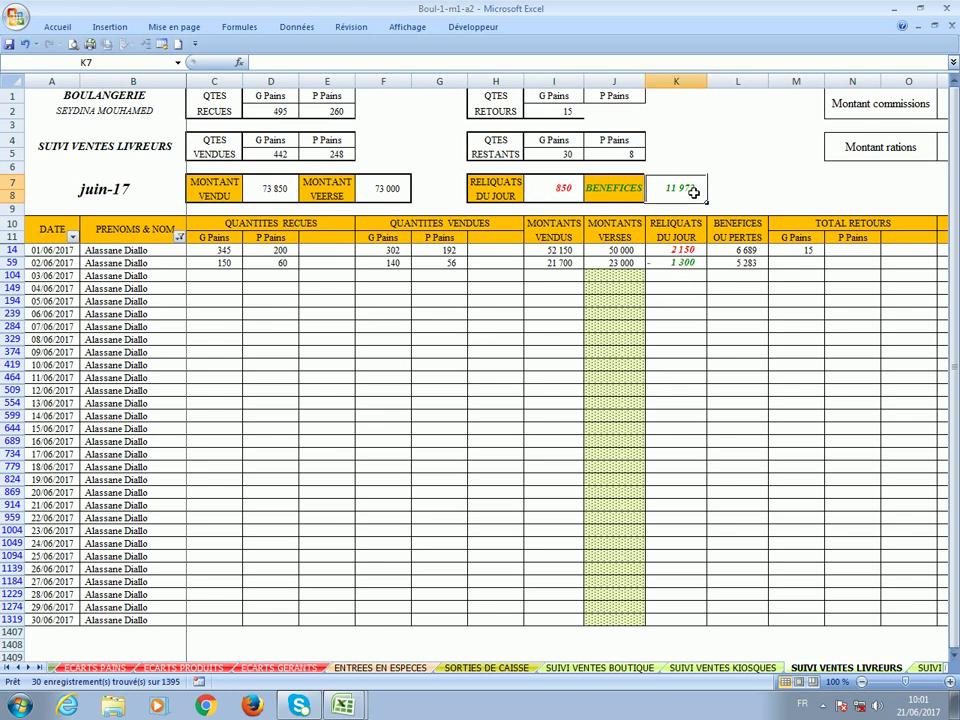
pyautogui.click(257, 194)
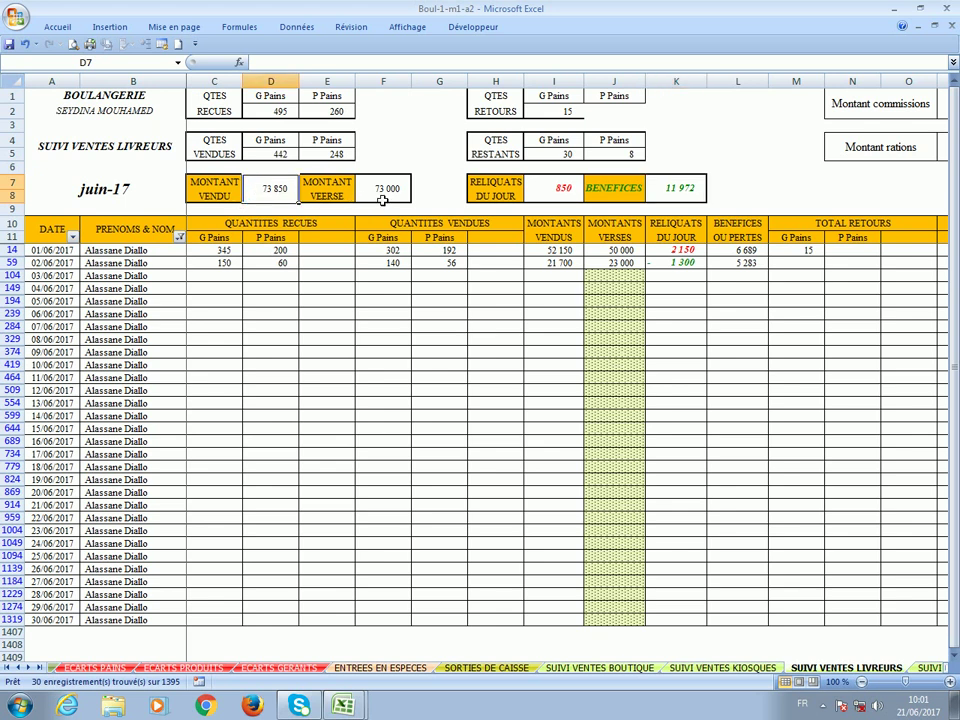
pyautogui.click(381, 191)
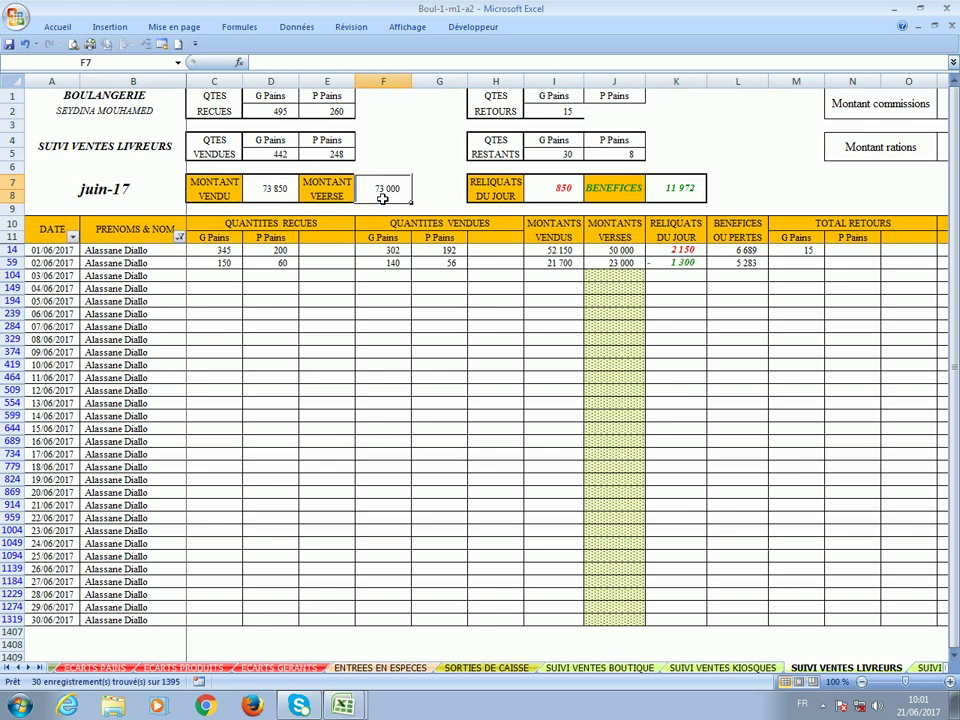
pyautogui.click(274, 155)
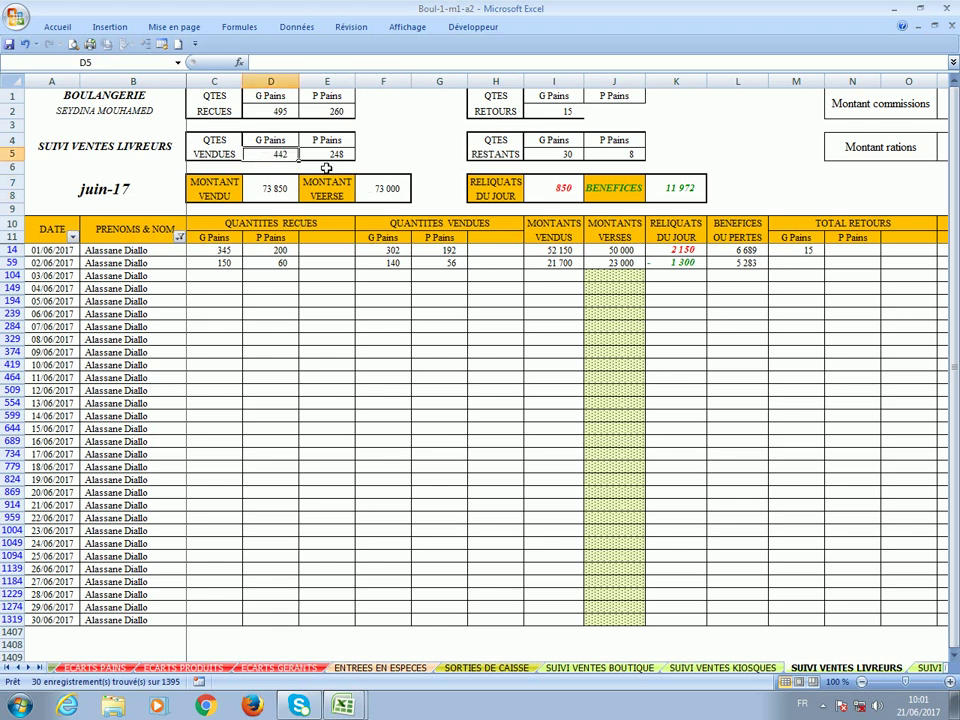
pyautogui.click(337, 156)
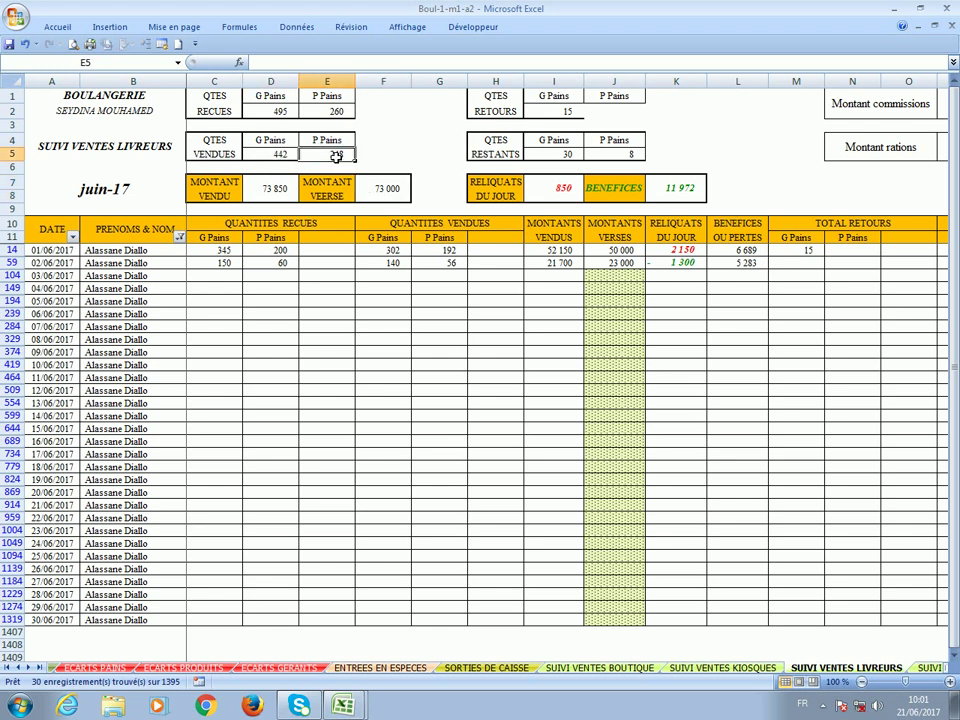
pyautogui.click(560, 155)
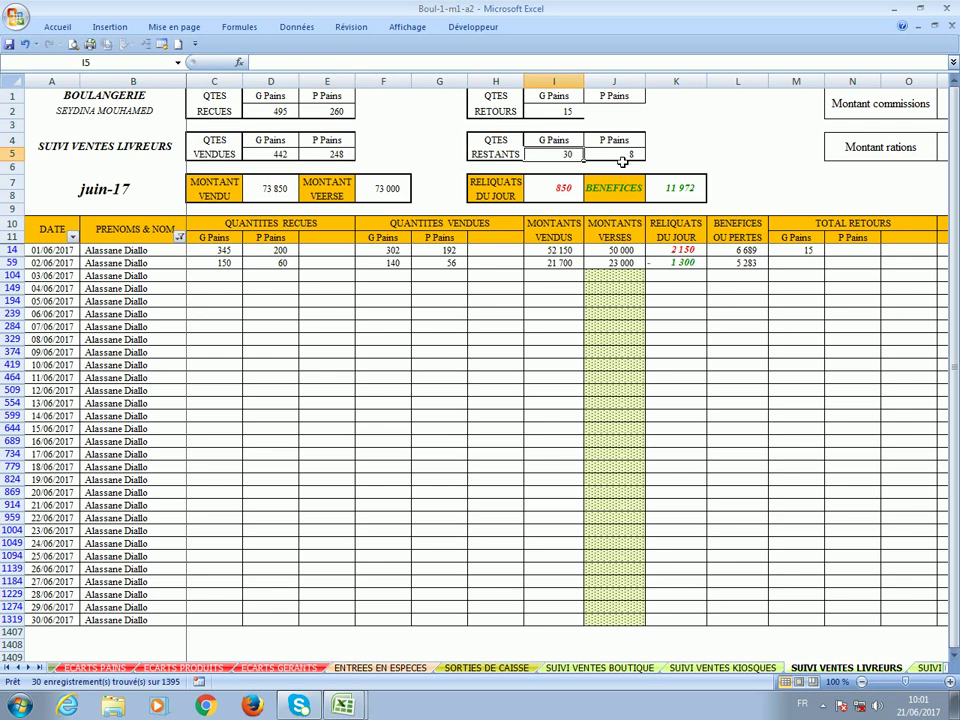
pyautogui.click(622, 158)
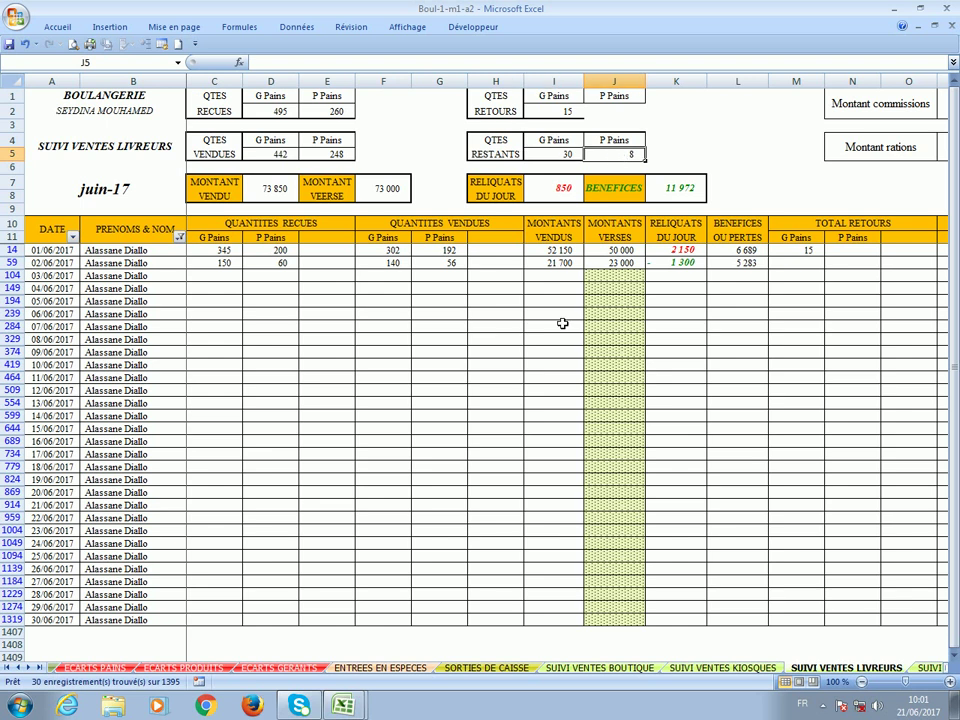
# Review the percentage summary, commissions and rations cells on the right, then return to the first row.
pyautogui.press('Right')
pyautogui.press('Right')
pyautogui.press('Right')
pyautogui.press('Right')
pyautogui.press('Right')
pyautogui.press('Right')
pyautogui.press('Right')
pyautogui.press('Right')
pyautogui.press('Right')
pyautogui.press('Right')
pyautogui.press('Right')
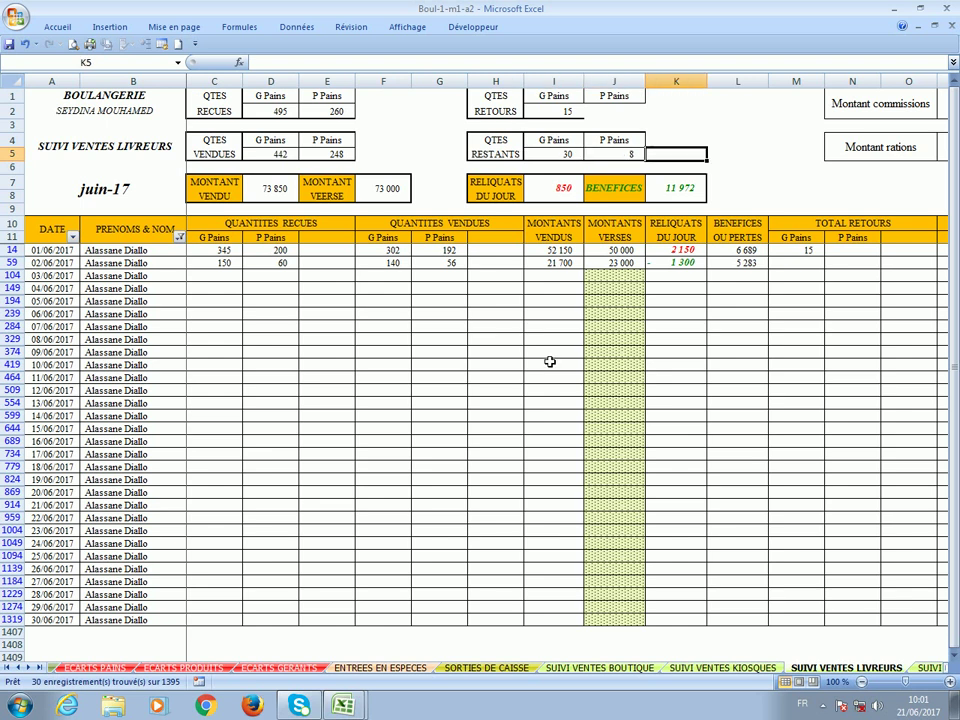
pyautogui.press('Right')
pyautogui.press('Right')
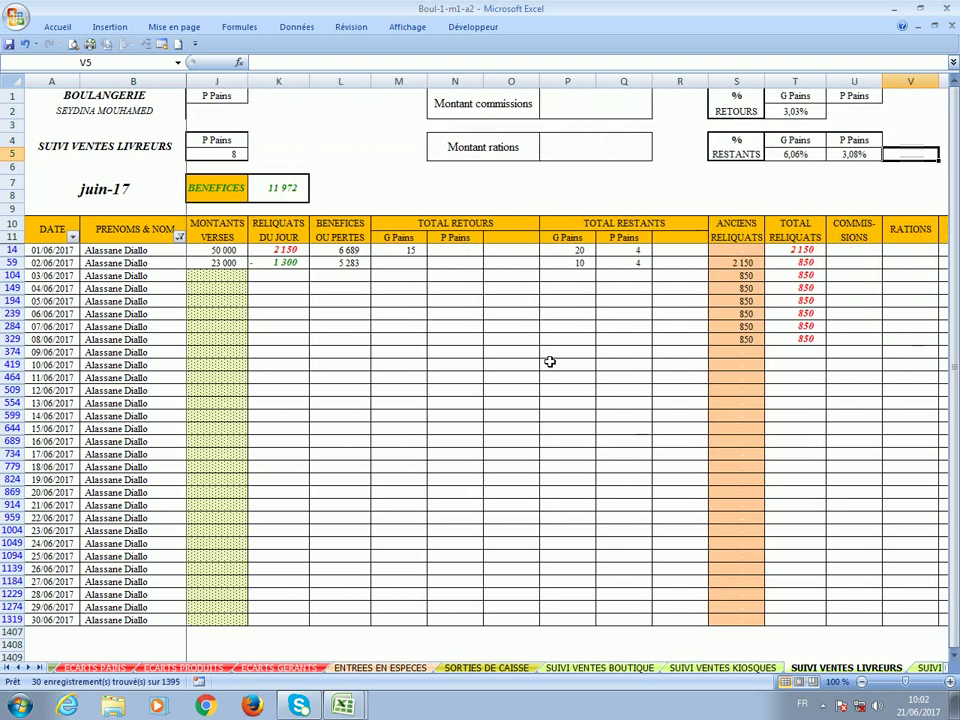
pyautogui.press('Right')
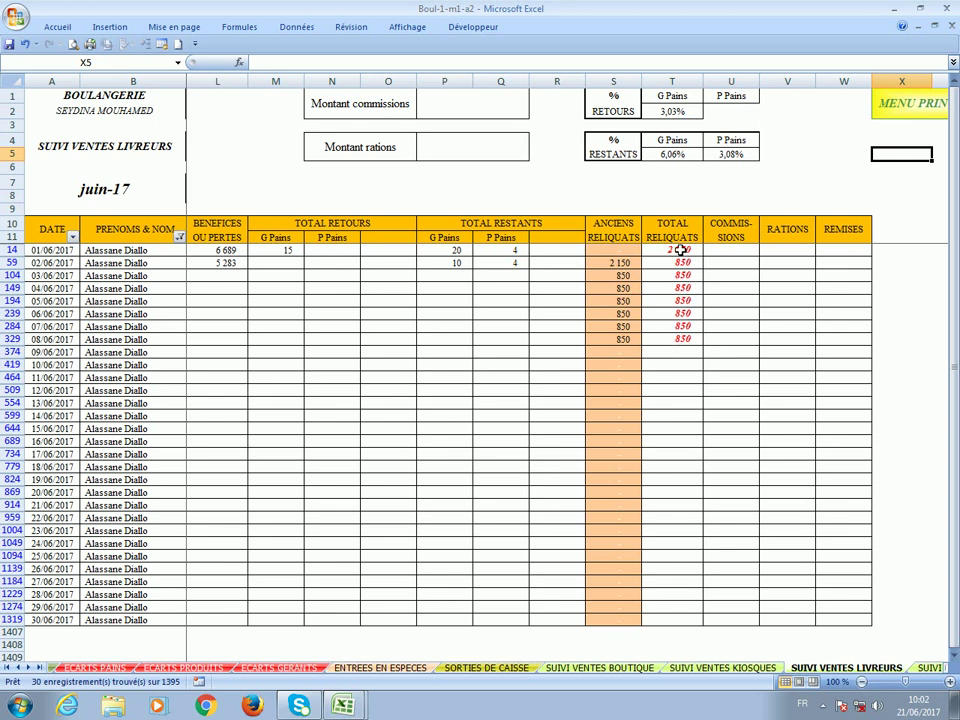
pyautogui.click(475, 104)
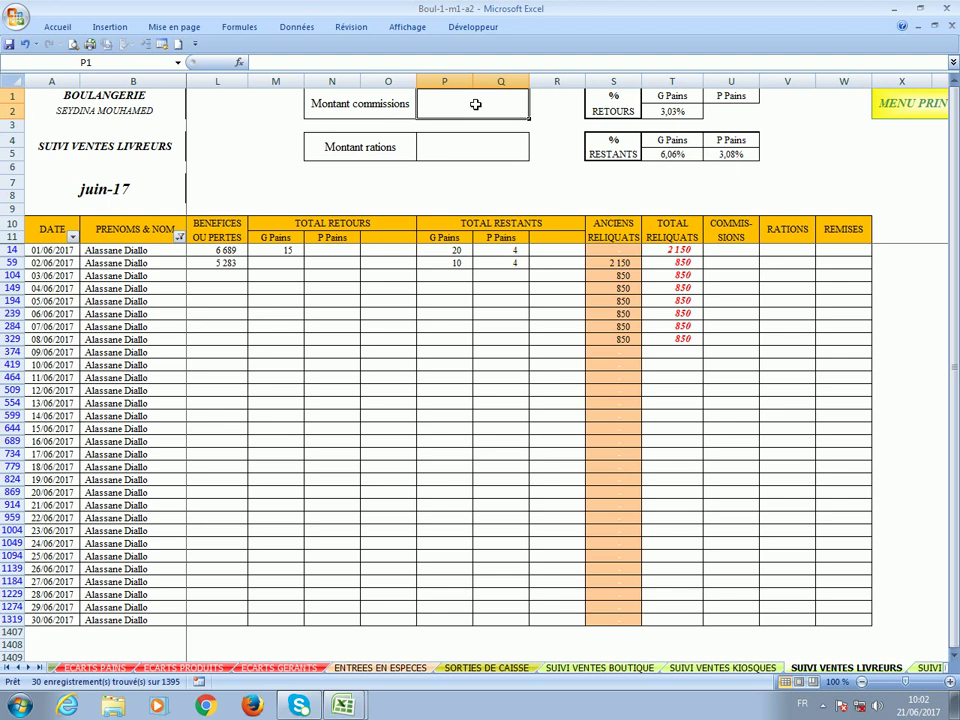
pyautogui.click(463, 154)
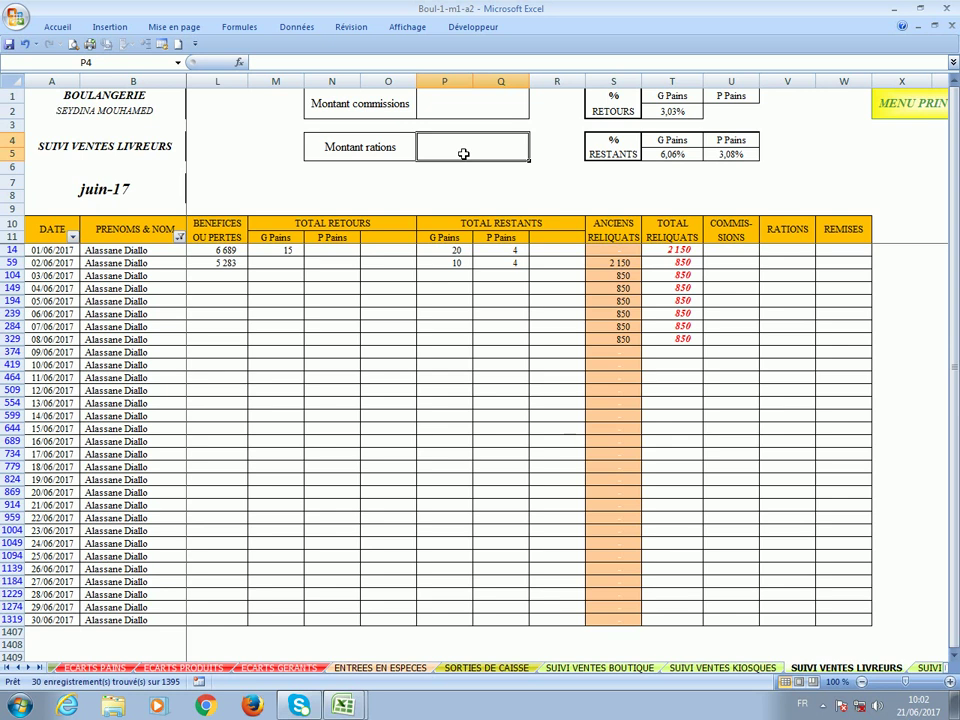
pyautogui.click(164, 251)
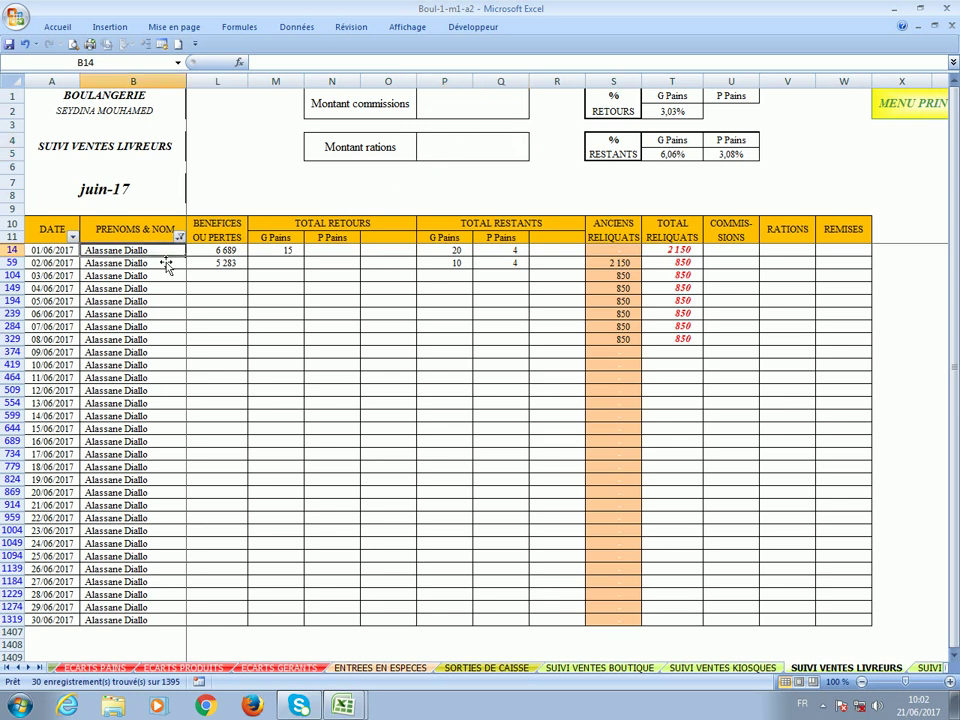
pyautogui.press('Right')
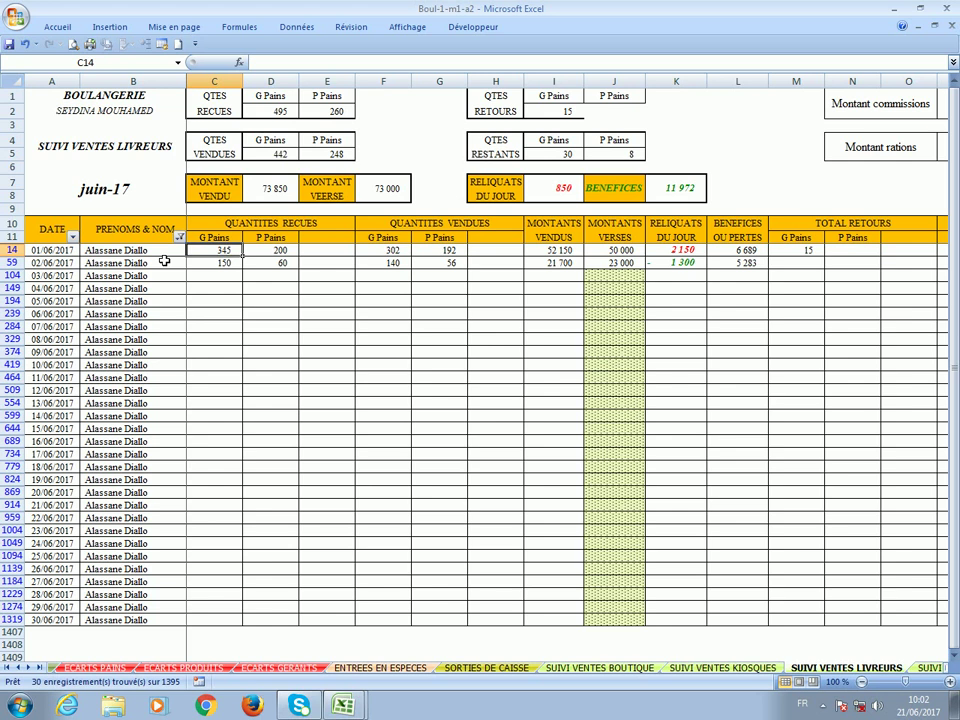
pyautogui.press('Right')
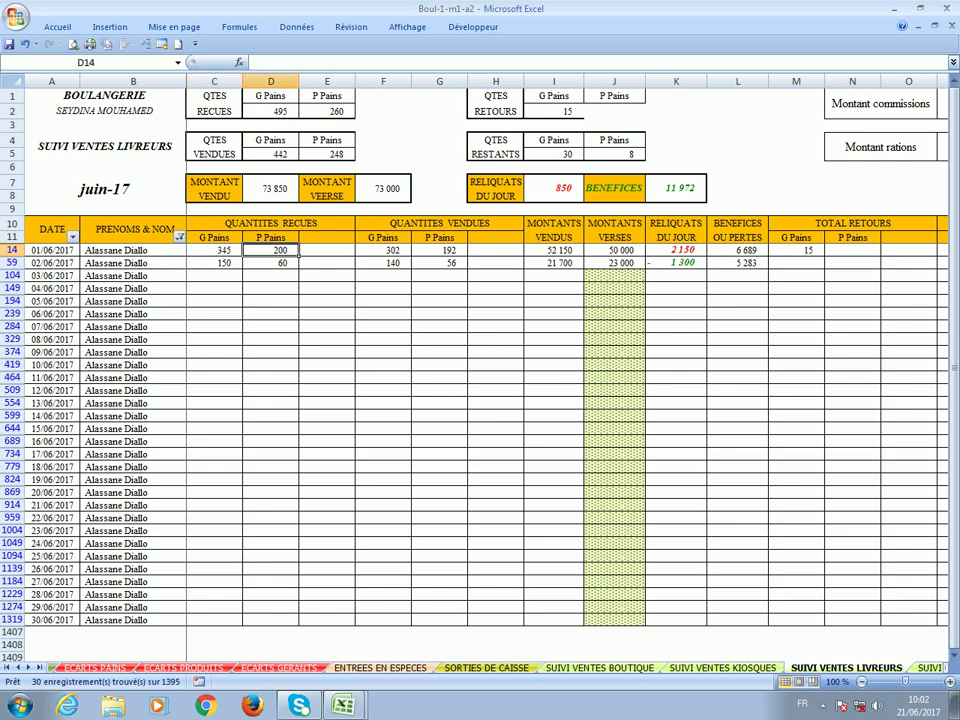
pyautogui.click(178, 64)
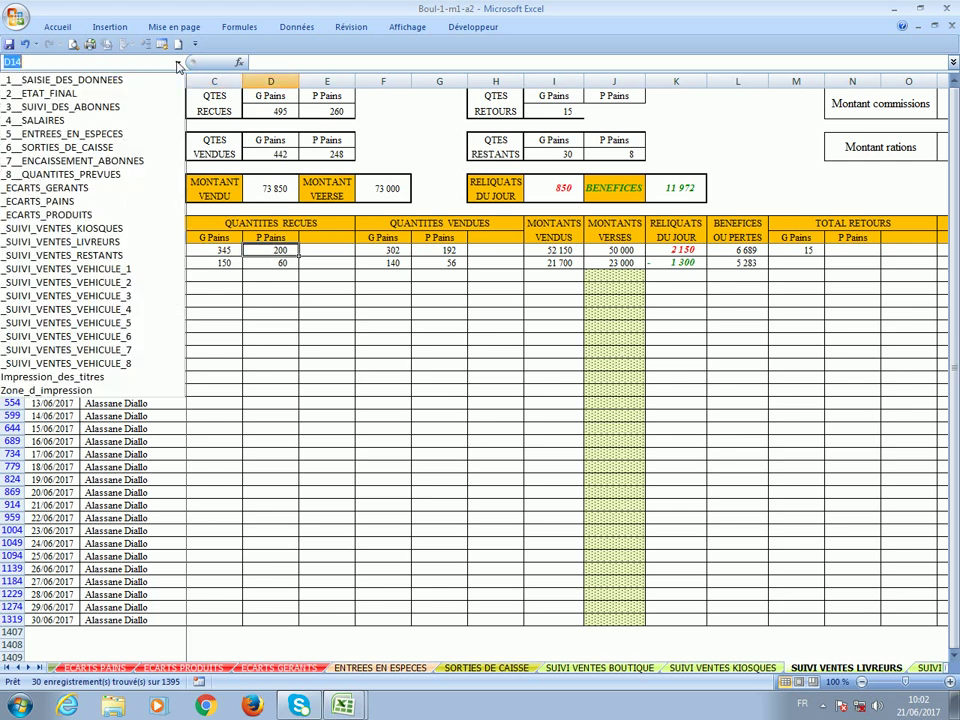
# Filter the VEHICULE 1 sales sheet's PRENOMS & NOM column to the one seller.
pyautogui.click(148, 270)
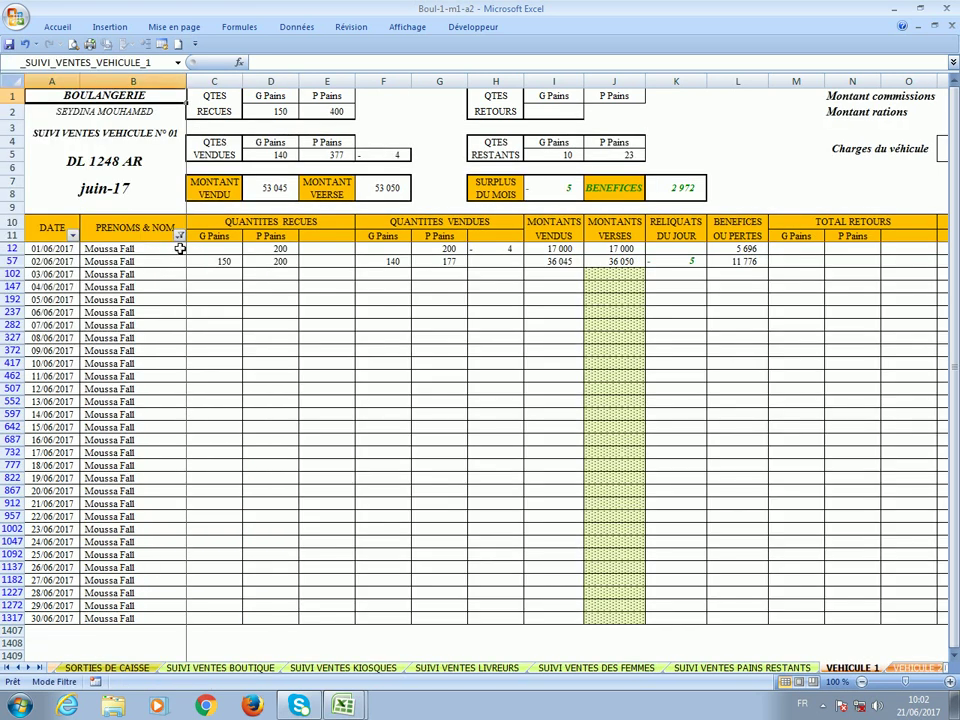
pyautogui.click(179, 235)
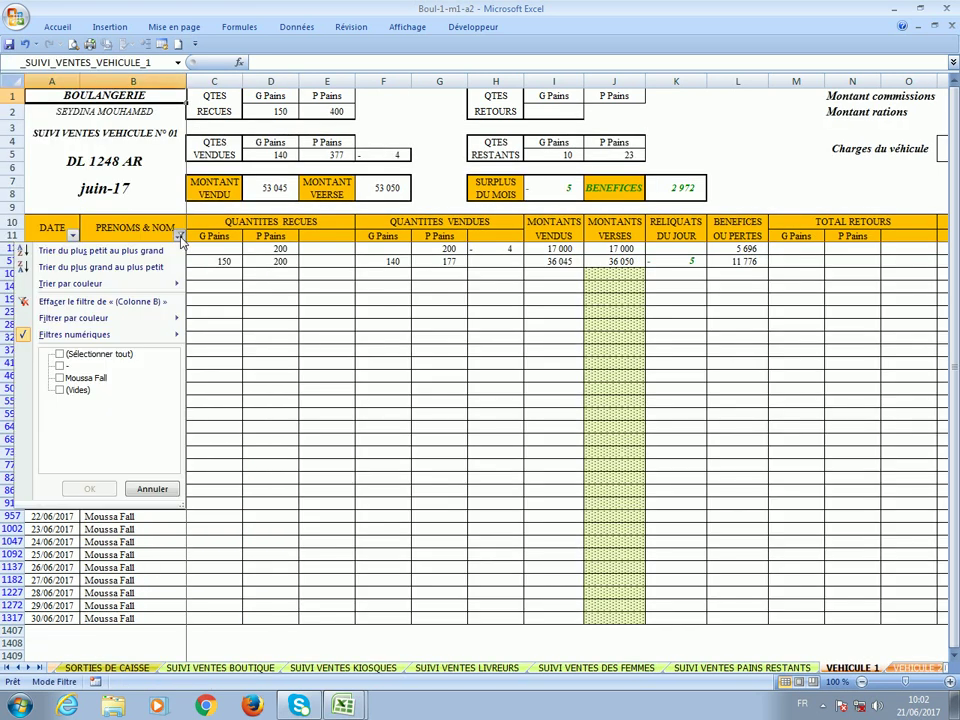
pyautogui.click(93, 378)
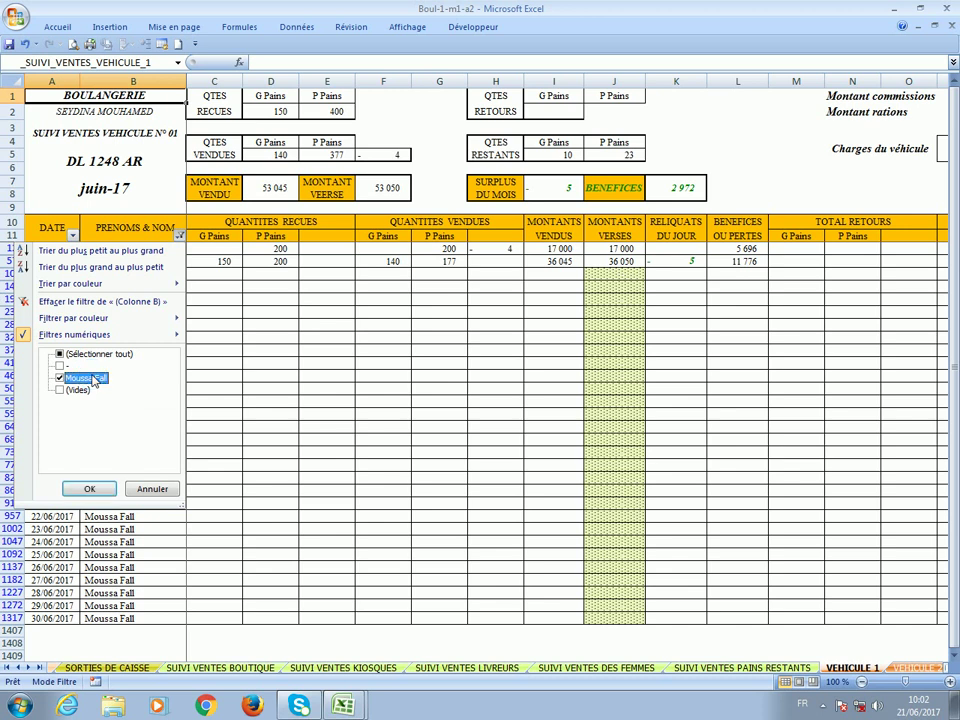
pyautogui.click(89, 489)
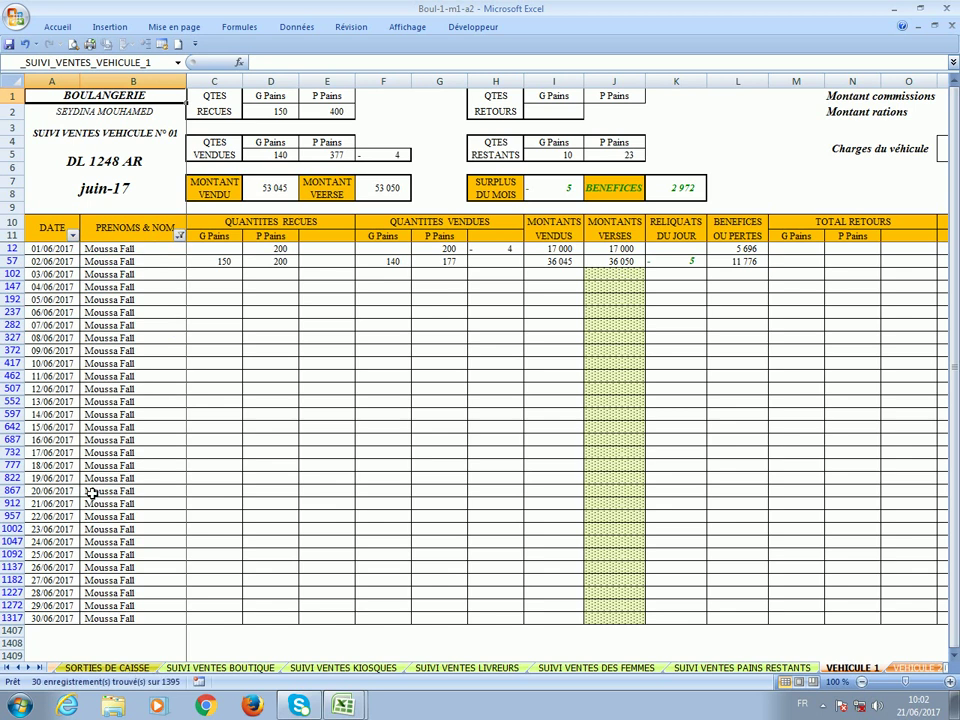
# Browse the filtered rows, including the sales amounts and the 14 500 vehicle charges total.
pyautogui.click(207, 279)
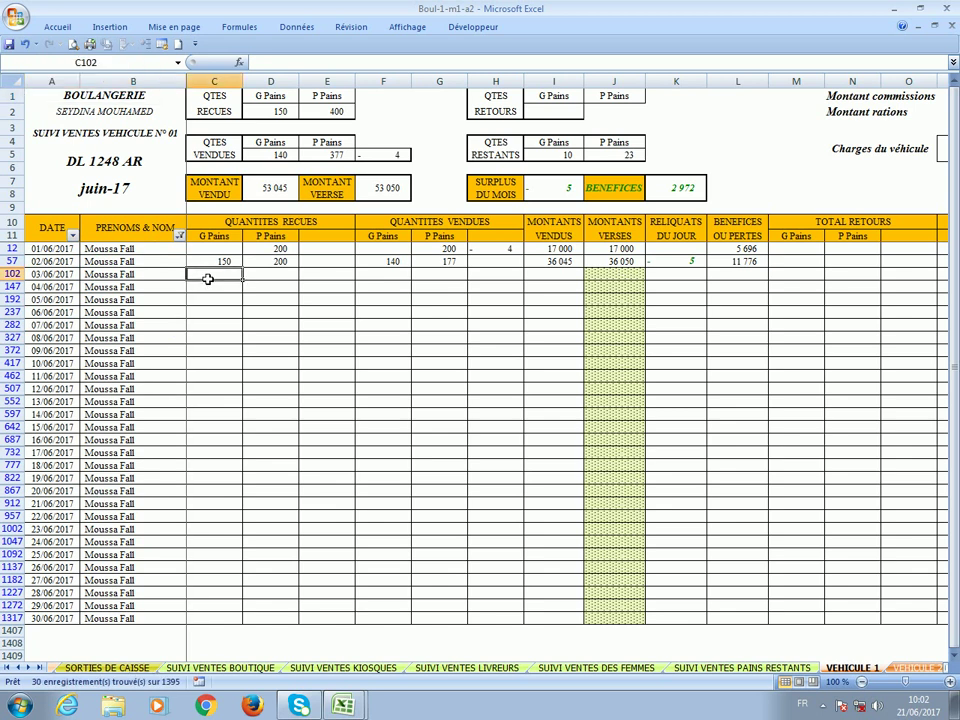
pyautogui.click(107, 160)
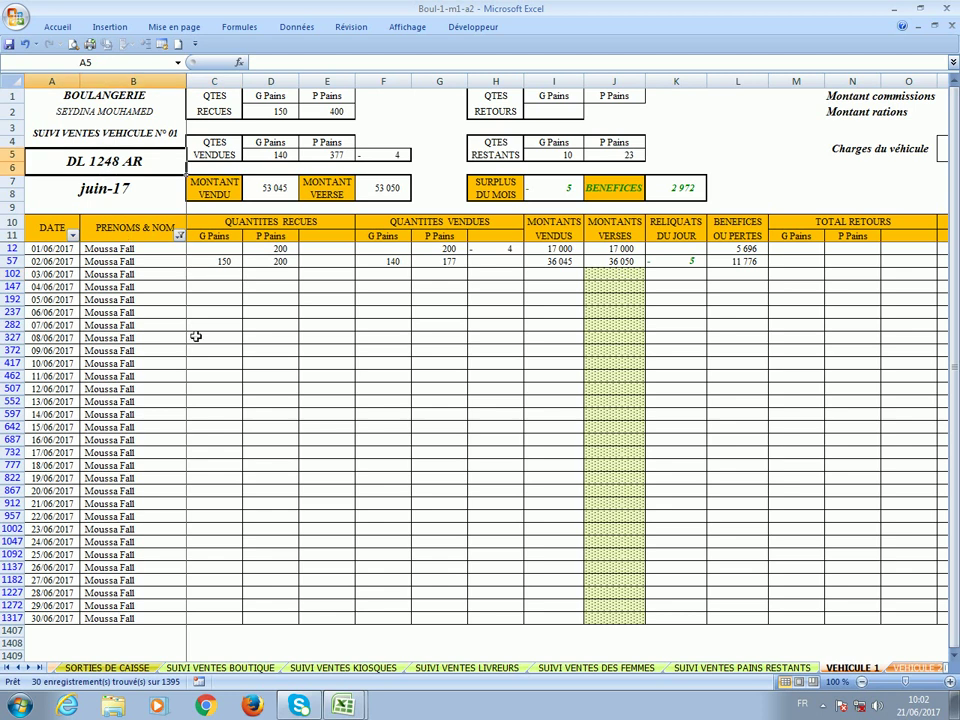
pyautogui.click(271, 313)
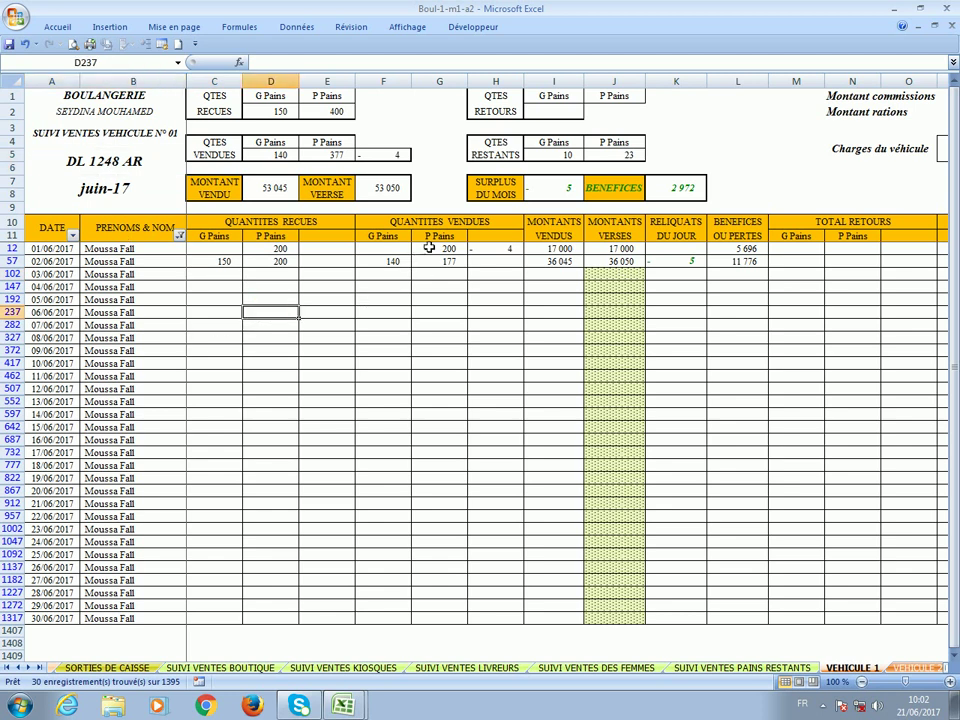
pyautogui.click(545, 303)
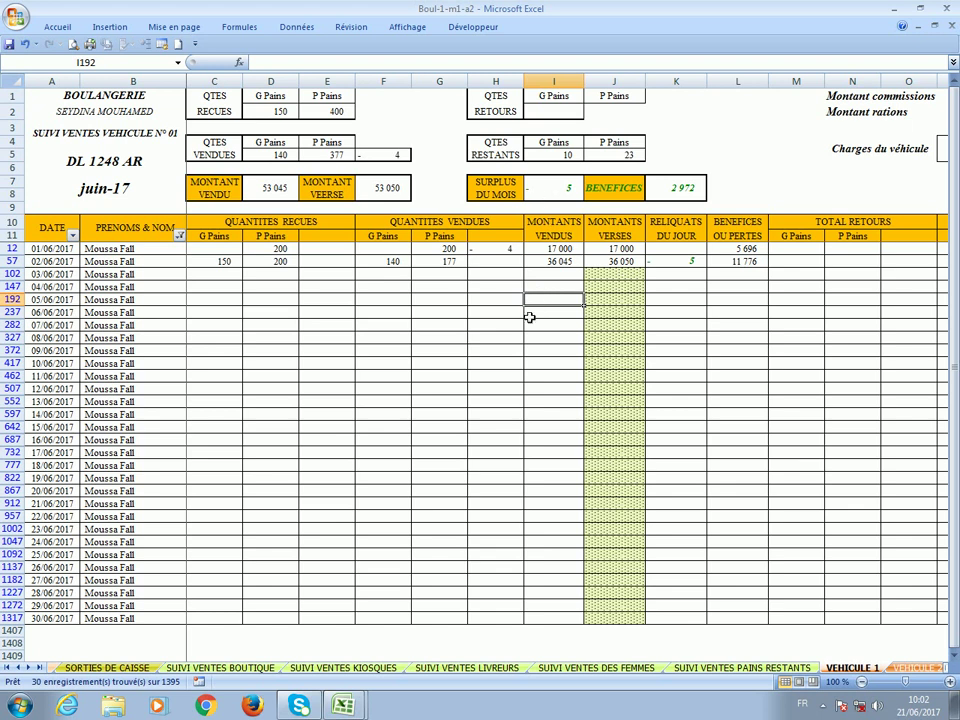
pyautogui.press('Right')
pyautogui.press('Right')
pyautogui.press('Right')
pyautogui.press('Right')
pyautogui.press('Right')
pyautogui.press('Right')
pyautogui.press('Right')
pyautogui.press('Right')
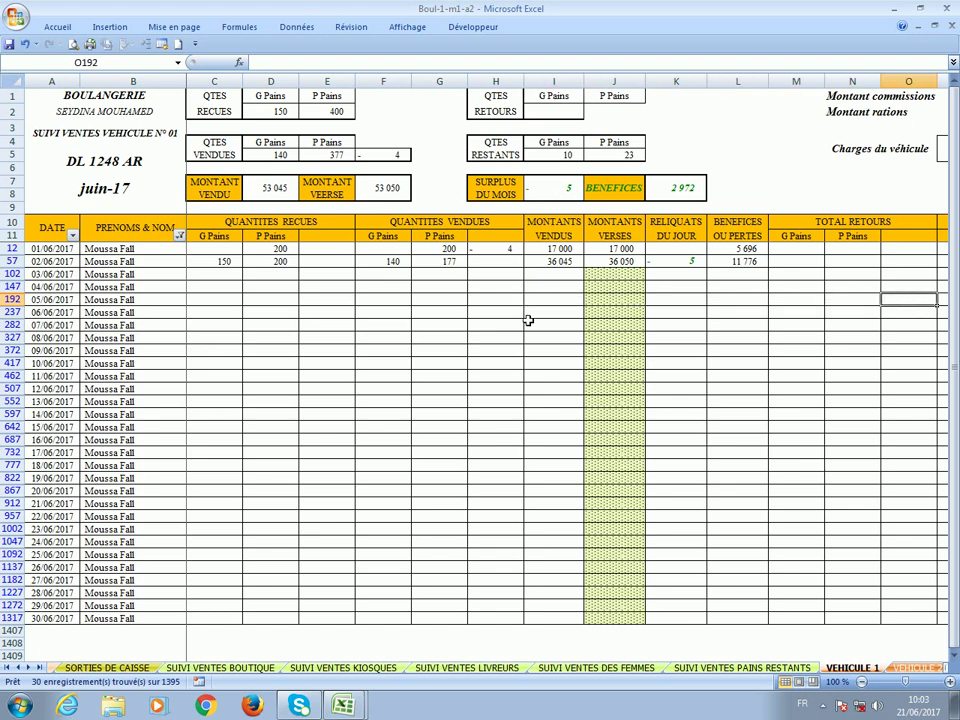
pyautogui.press('Right')
pyautogui.press('Right')
pyautogui.press('Right')
pyautogui.press('Right')
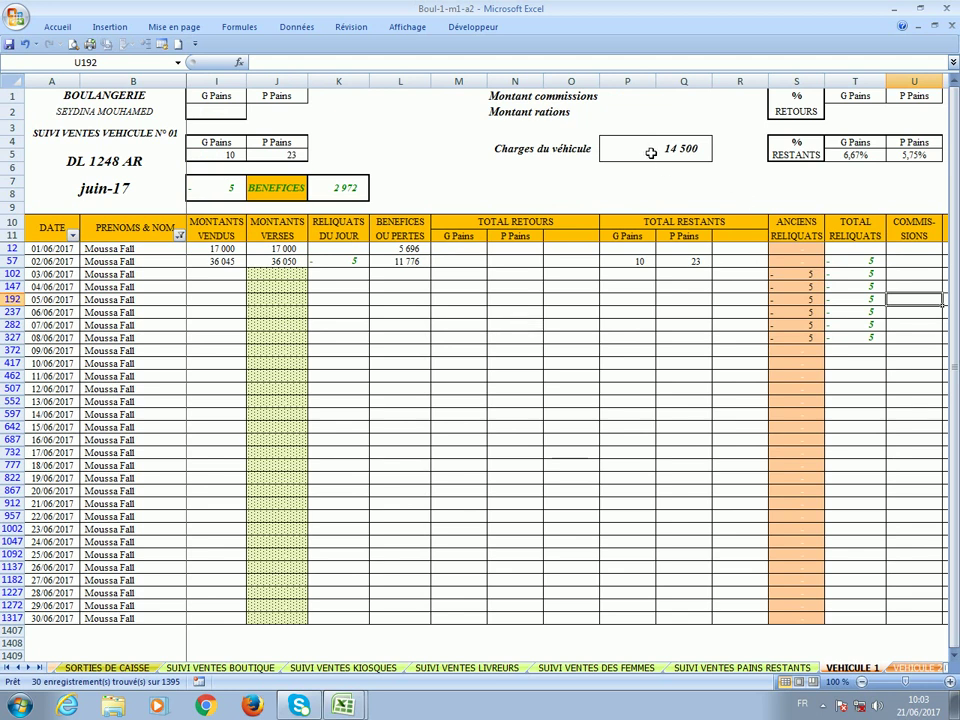
pyautogui.click(650, 152)
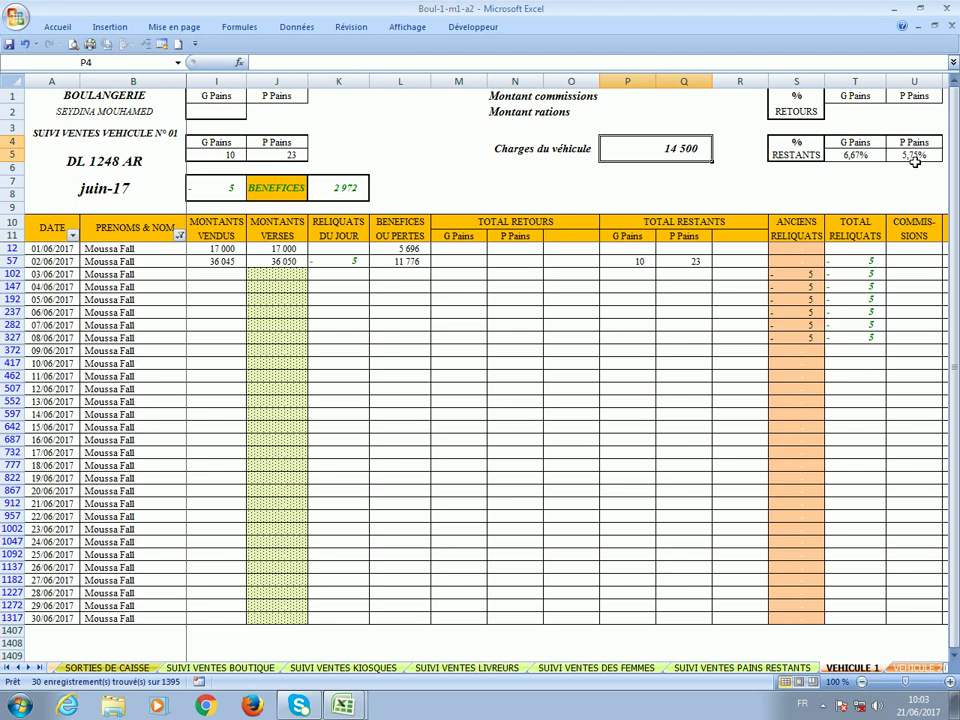
pyautogui.click(178, 263)
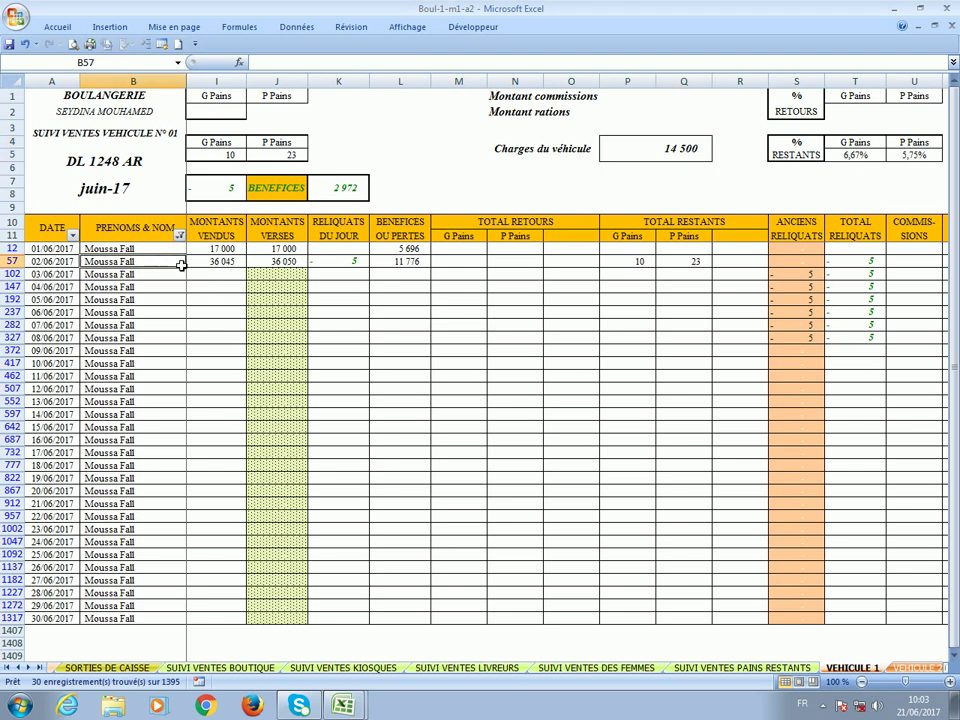
pyautogui.press('Right')
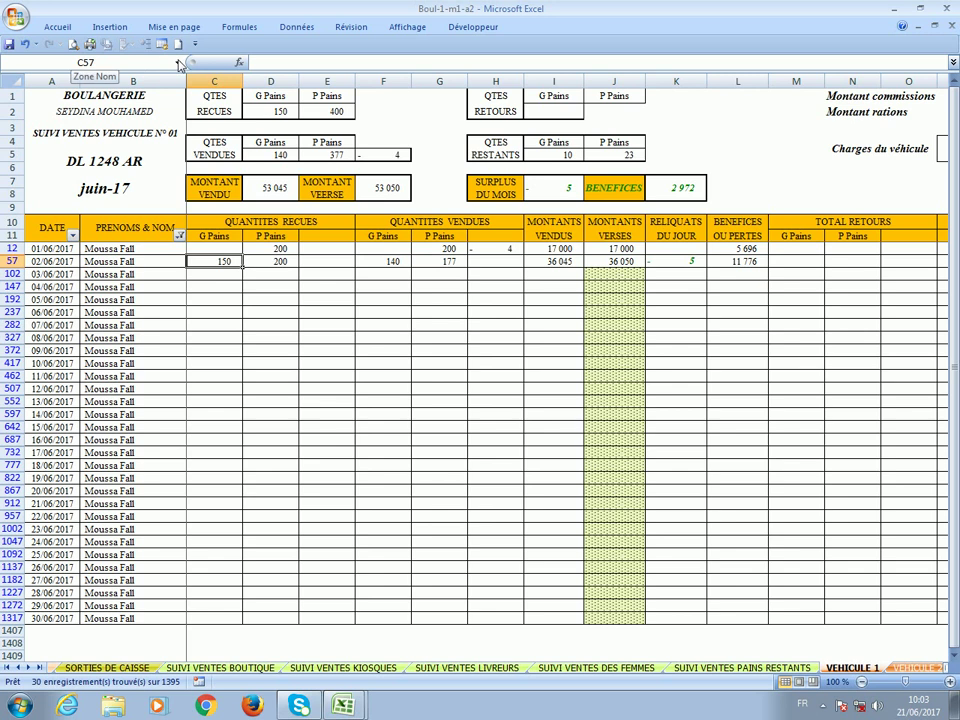
pyautogui.click(178, 63)
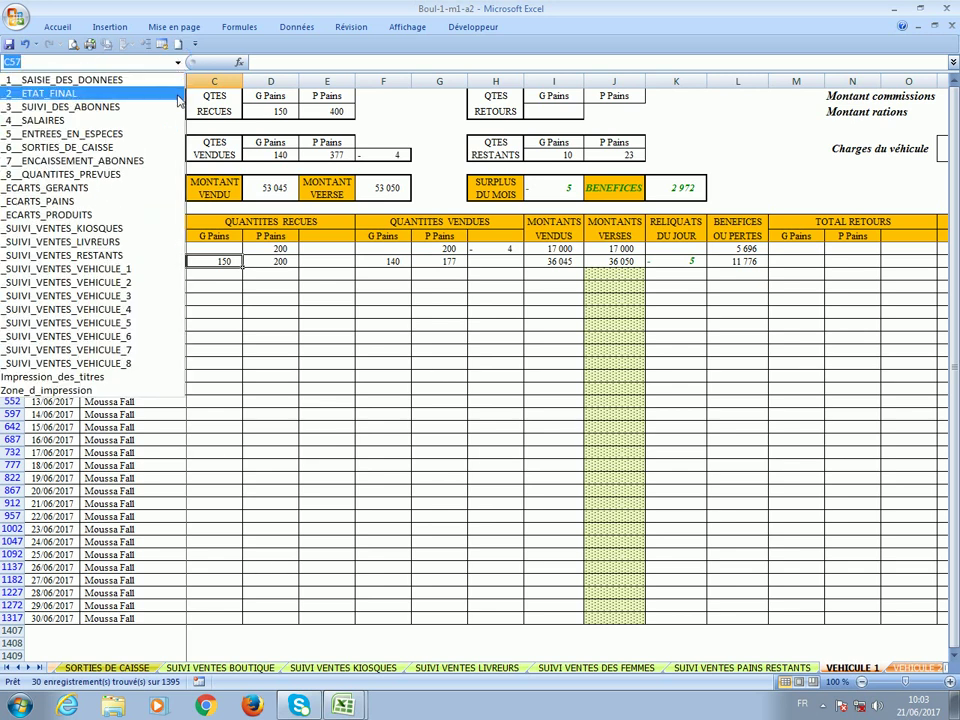
# Jump to the _1__SAISIE_DES_DONNEES range and save the Boul-1-m1-a2 workbook.
pyautogui.click(325, 450)
pyautogui.click(178, 63)
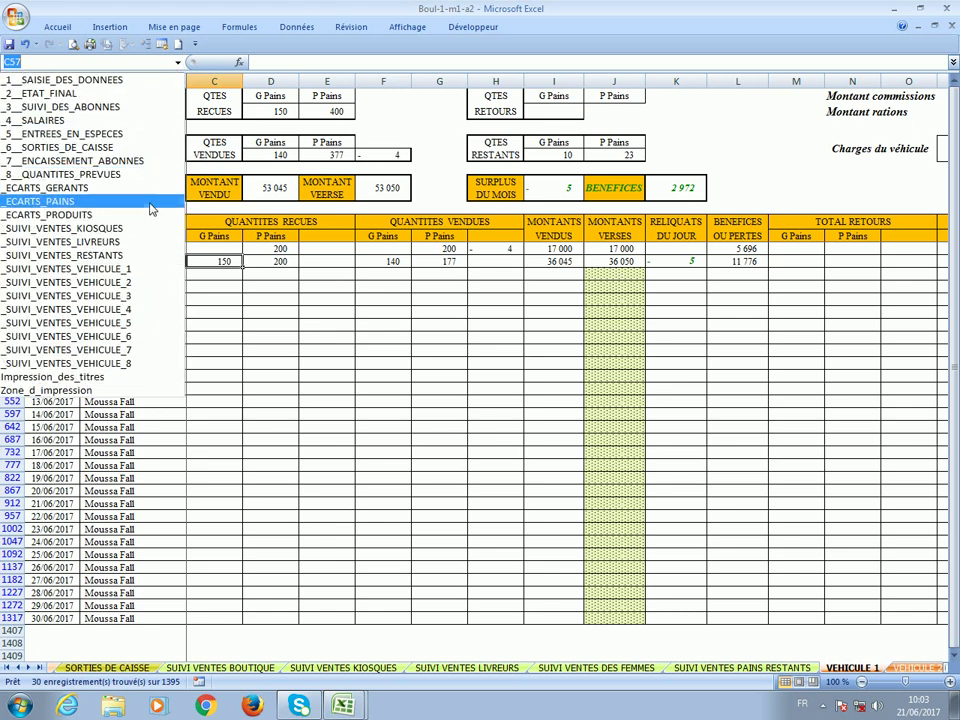
pyautogui.click(153, 86)
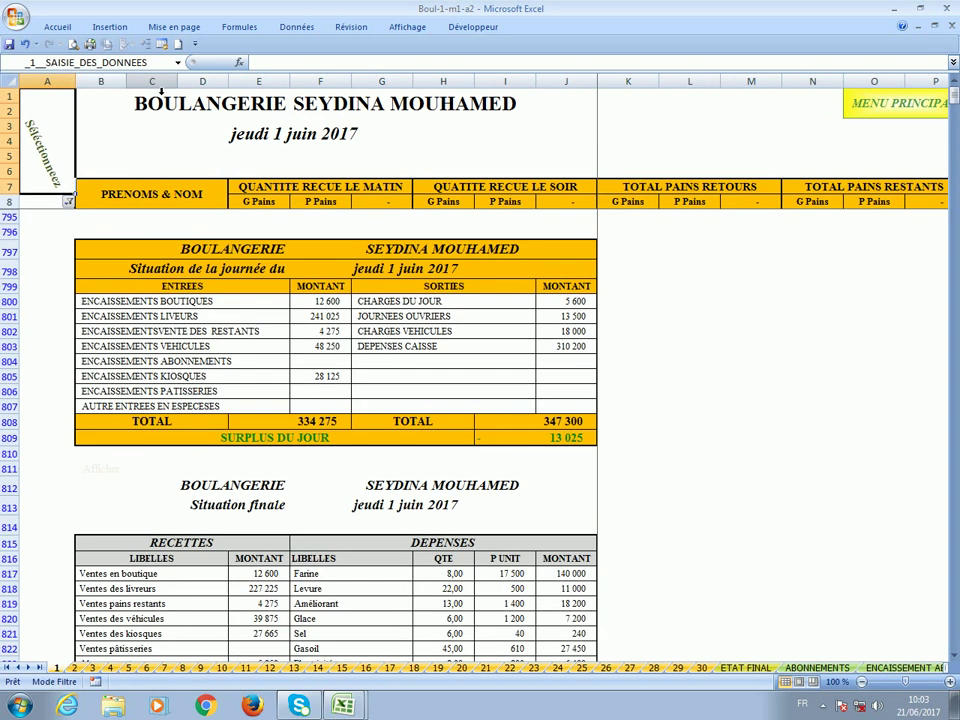
pyautogui.click(9, 44)
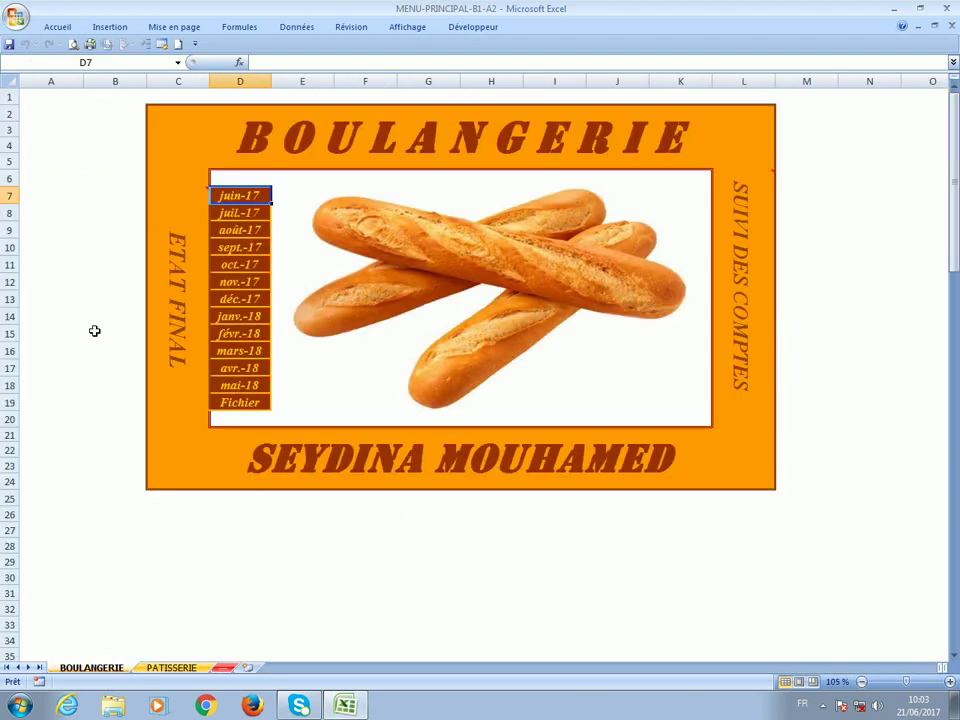
# Open Etat final B1-A2.xlsx from the ETAT FINAL link on the main menu.
pyautogui.click(180, 341)
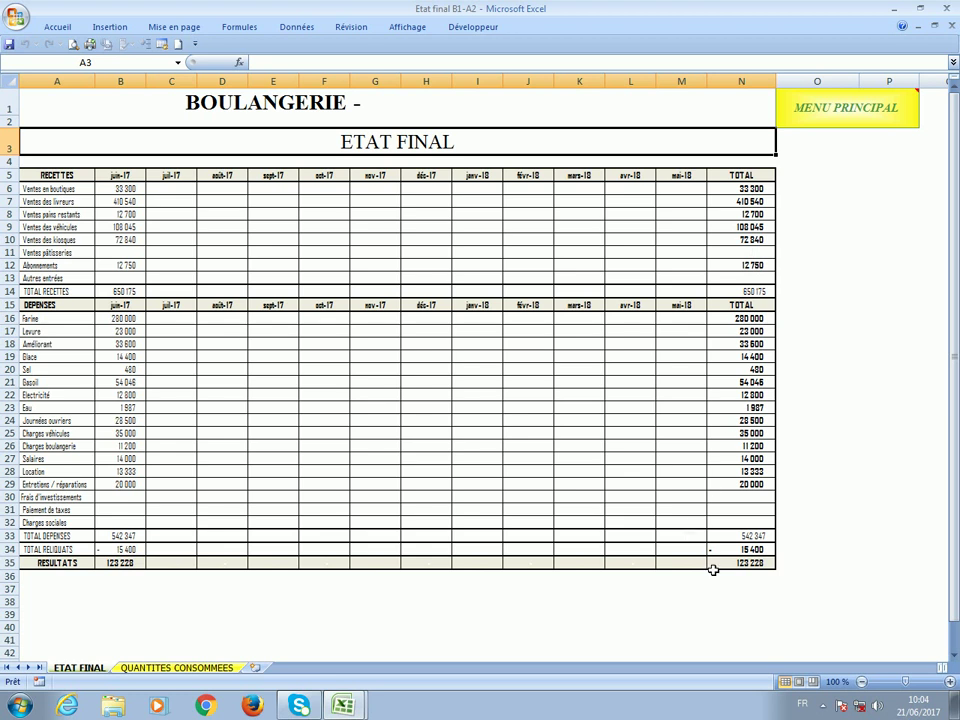
# Check the overall RESULTATS total in N35, then switch to the QUANTITES CONSOMMEES sheet.
pyautogui.click(746, 566)
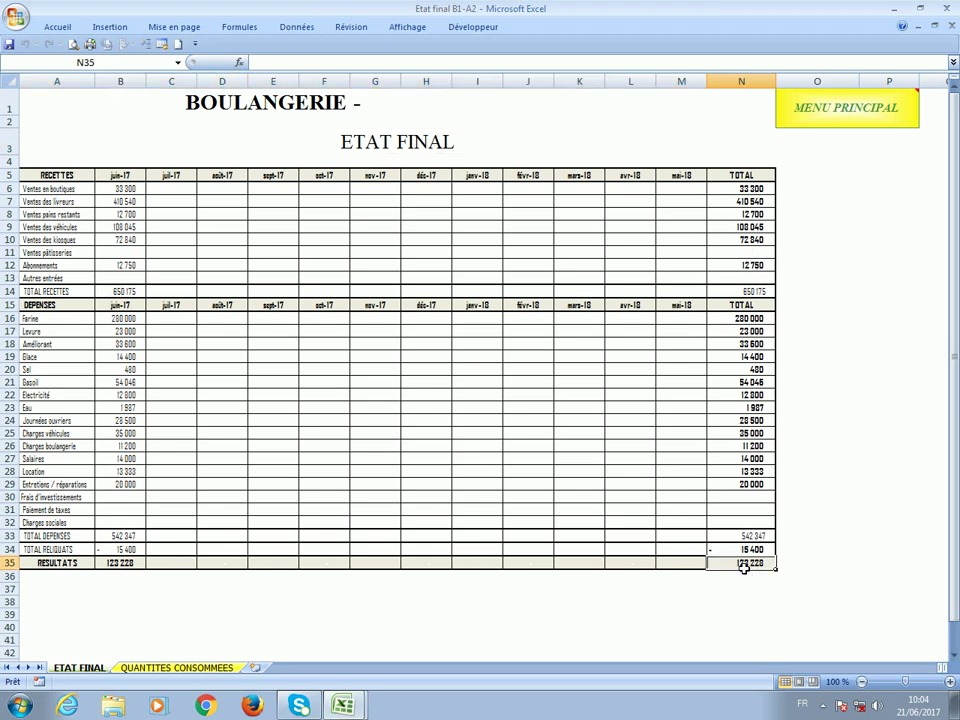
pyautogui.click(200, 667)
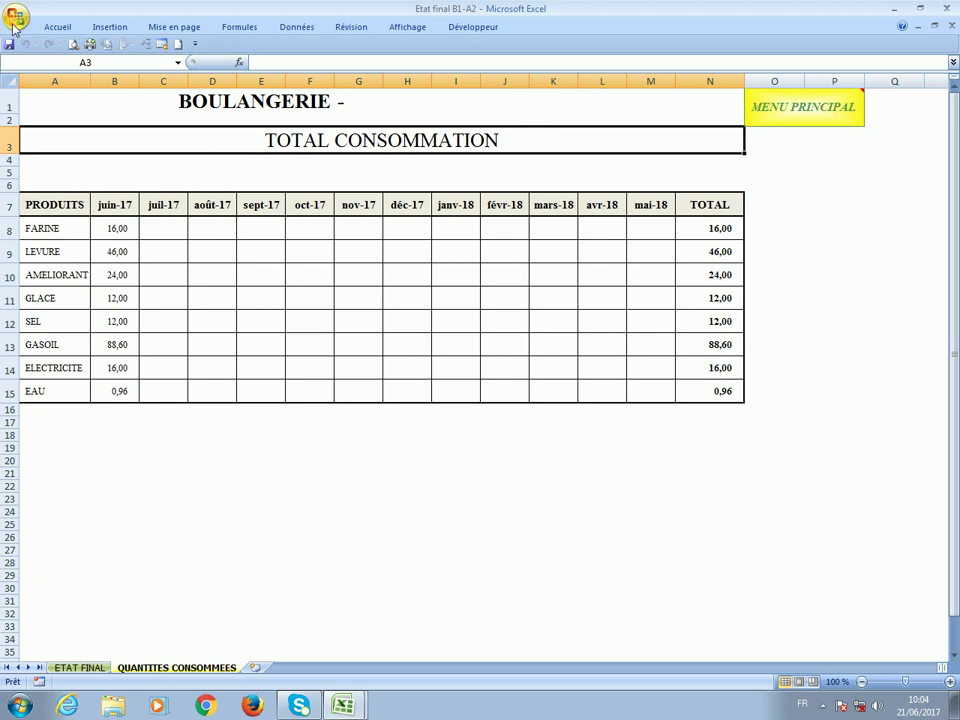
# Close Etat final without saving and open Comptes_B1_A2 through SUIVI DES COMPTES.
pyautogui.click(90, 321)
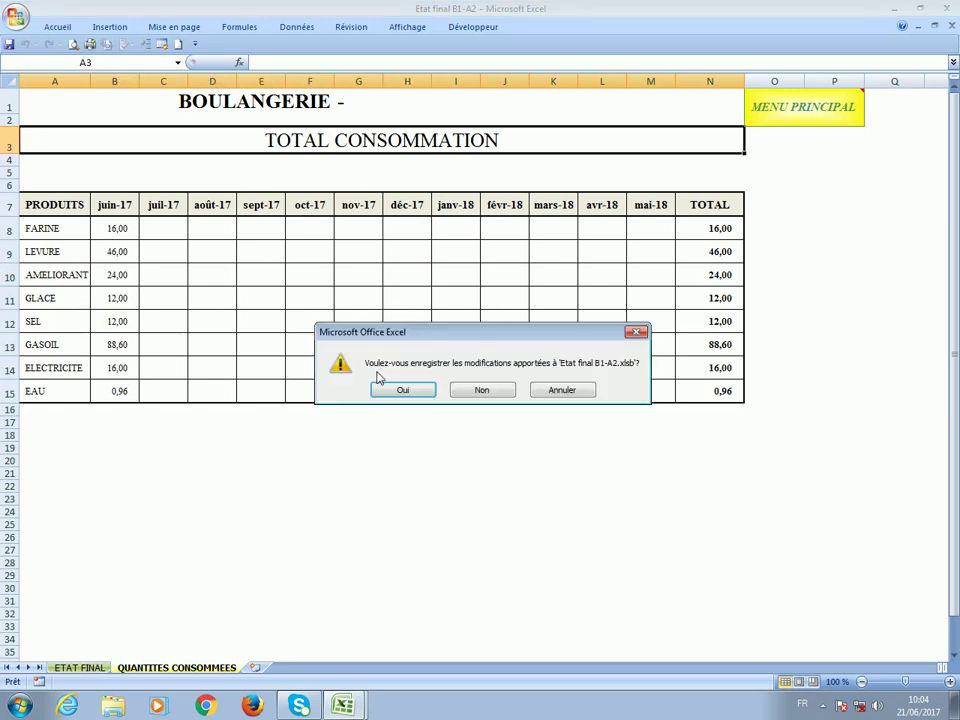
pyautogui.click(507, 391)
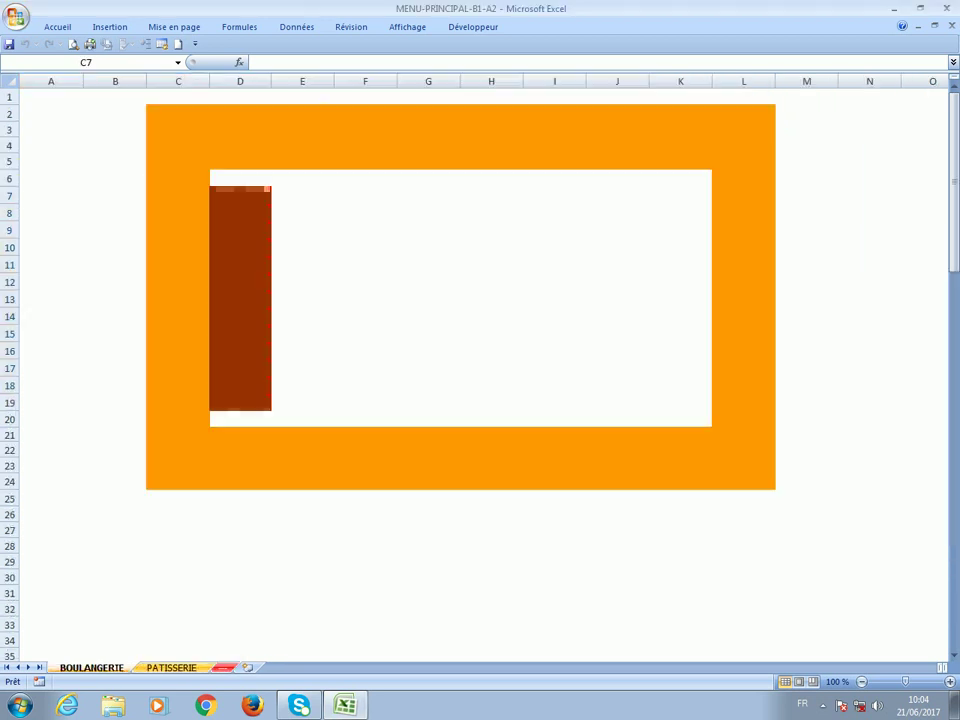
pyautogui.moveTo(742, 284)
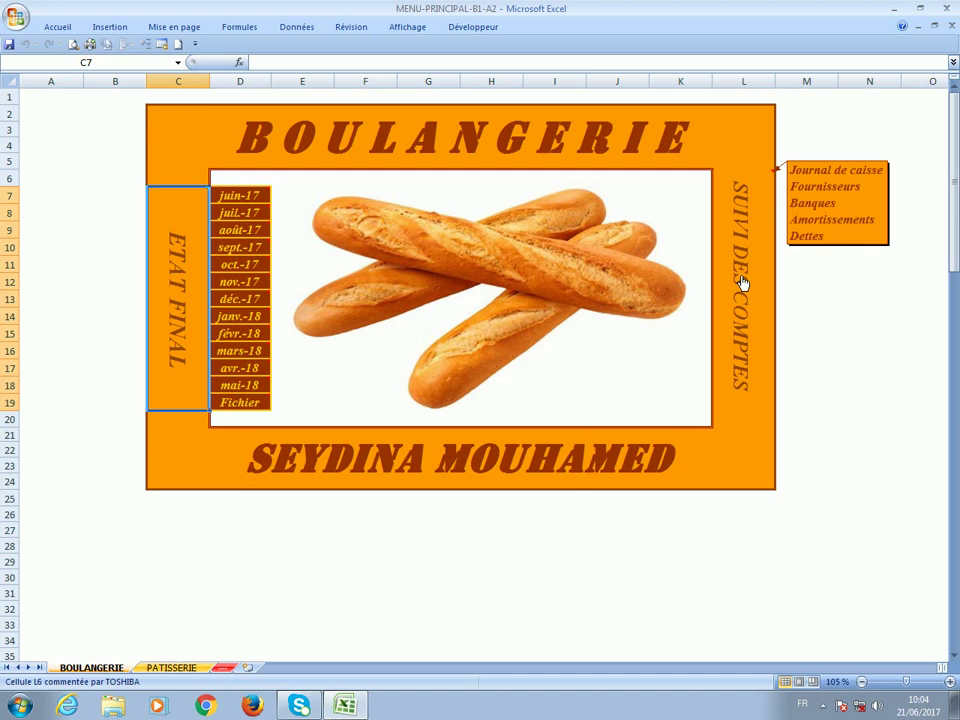
pyautogui.click(742, 284)
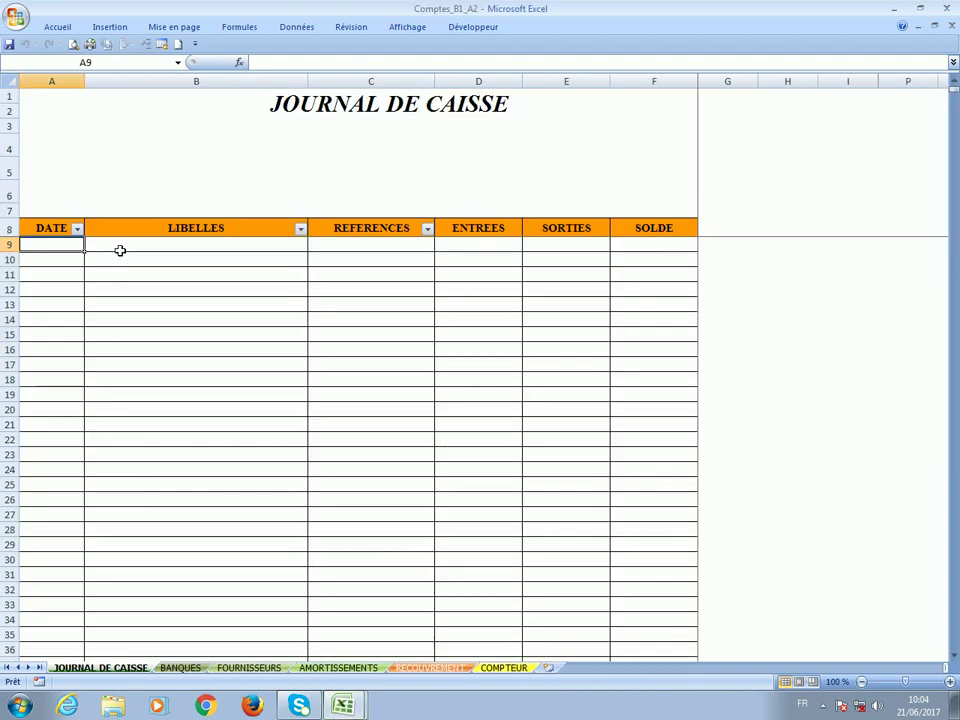
# Look over cells B9 to D9 of the cash journal, then move to the BANQUES sheet.
pyautogui.click(269, 254)
pyautogui.click(358, 245)
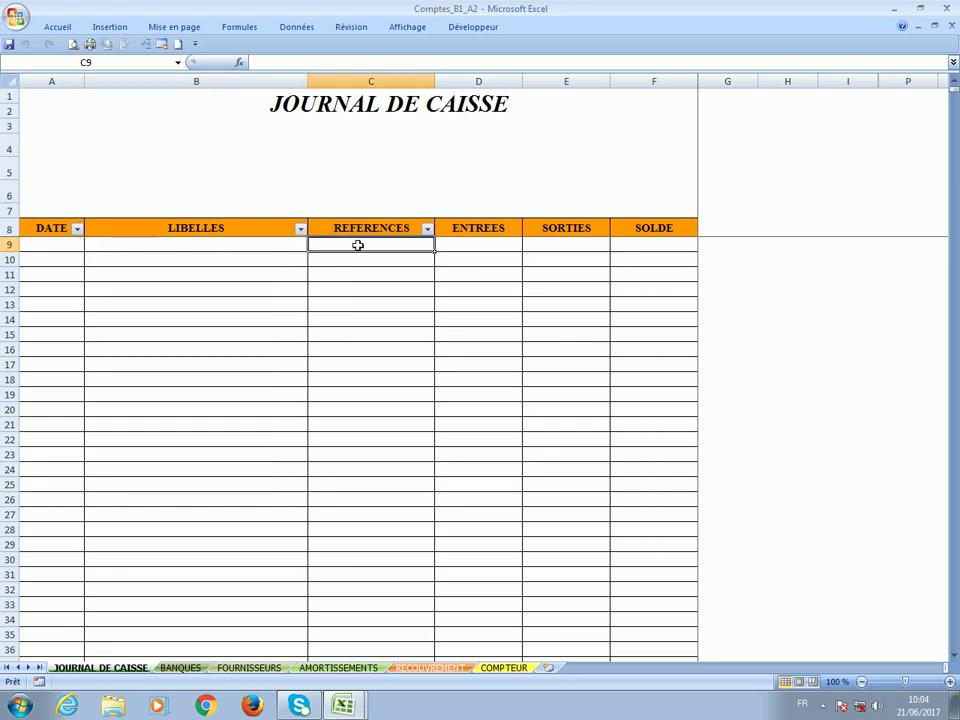
pyautogui.click(483, 246)
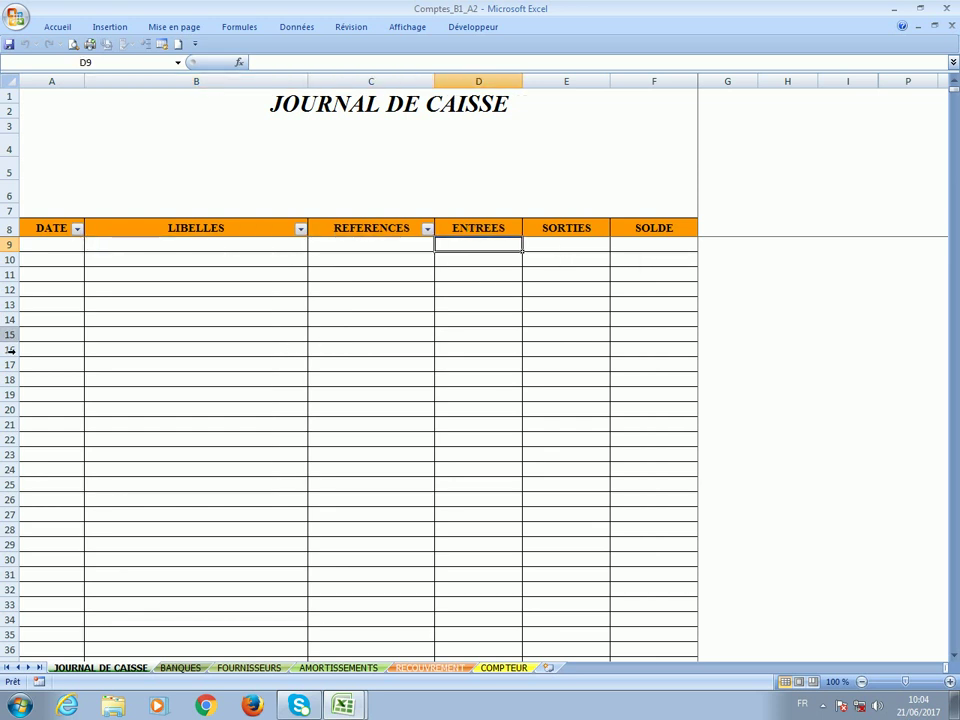
pyautogui.hotkey('ctrl', 'pagedown')
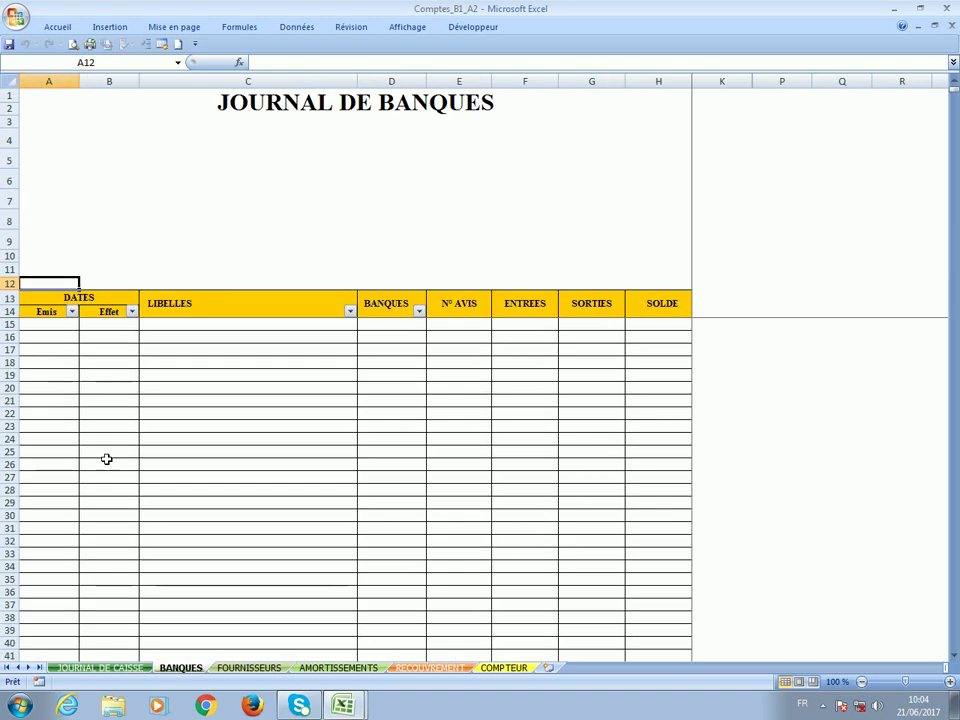
# Enter a 01/06/2017 bank entry in row 15 with 500 000 under ENTREES.
pyautogui.click(40, 328)
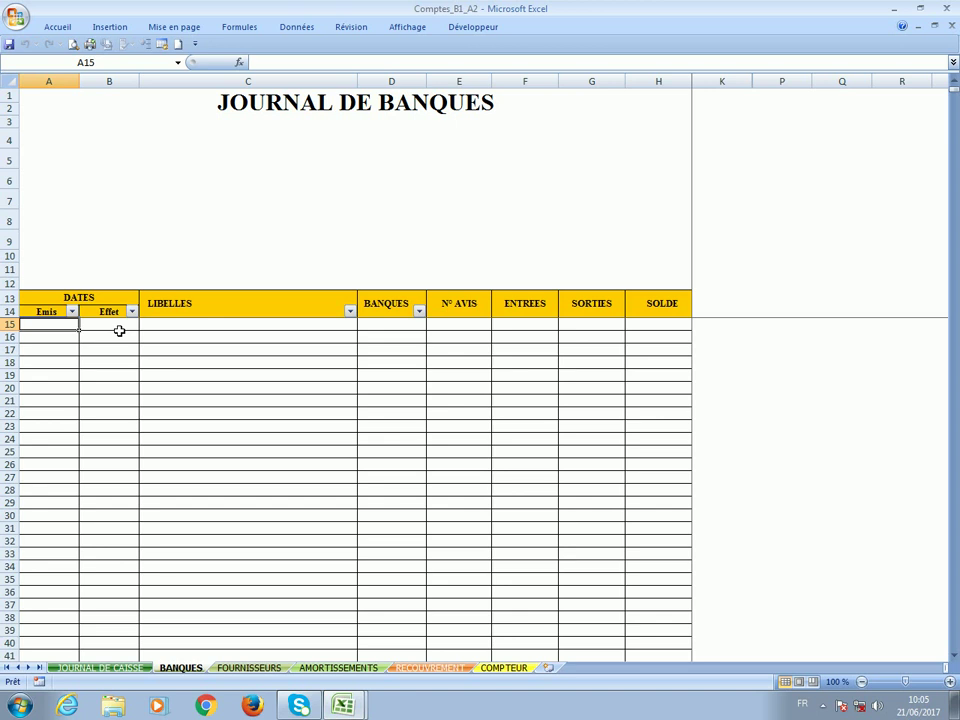
pyautogui.click(119, 328)
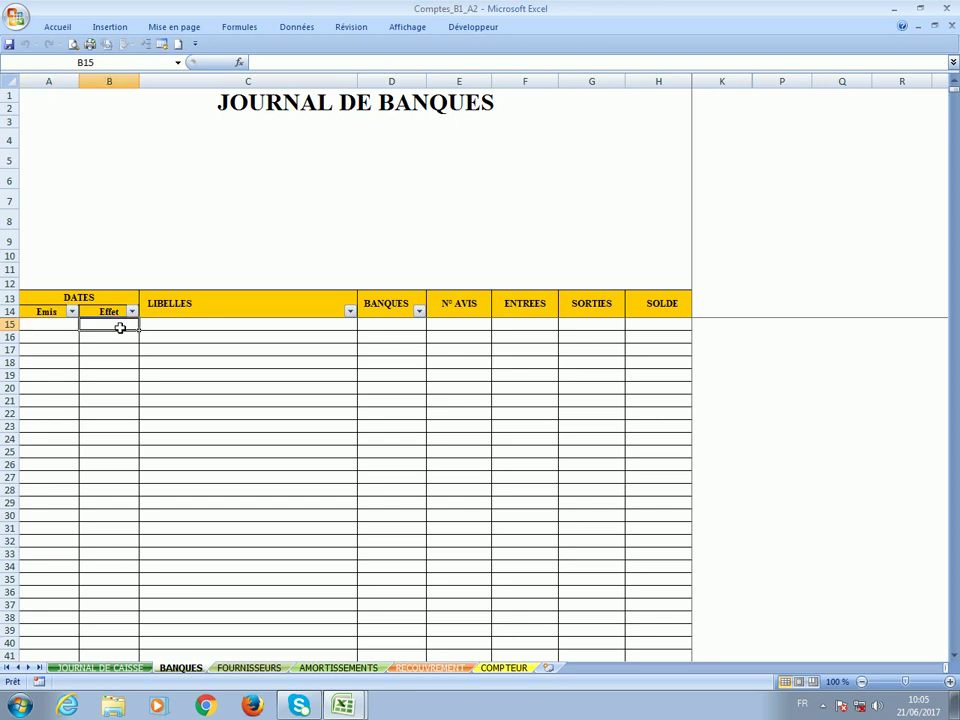
pyautogui.click(57, 325)
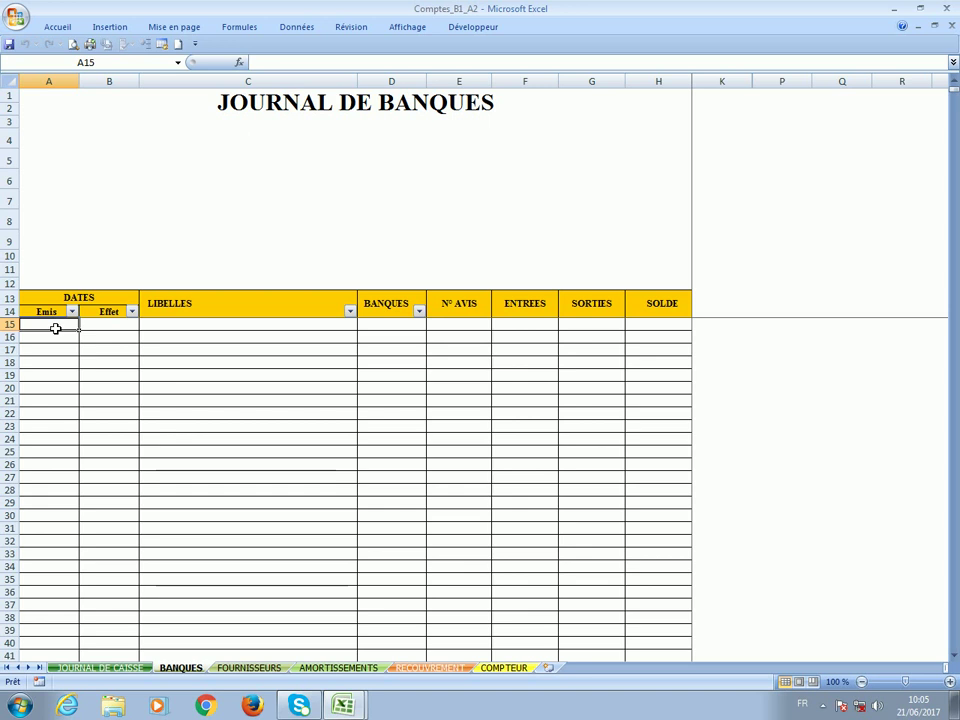
pyautogui.write('1/6')
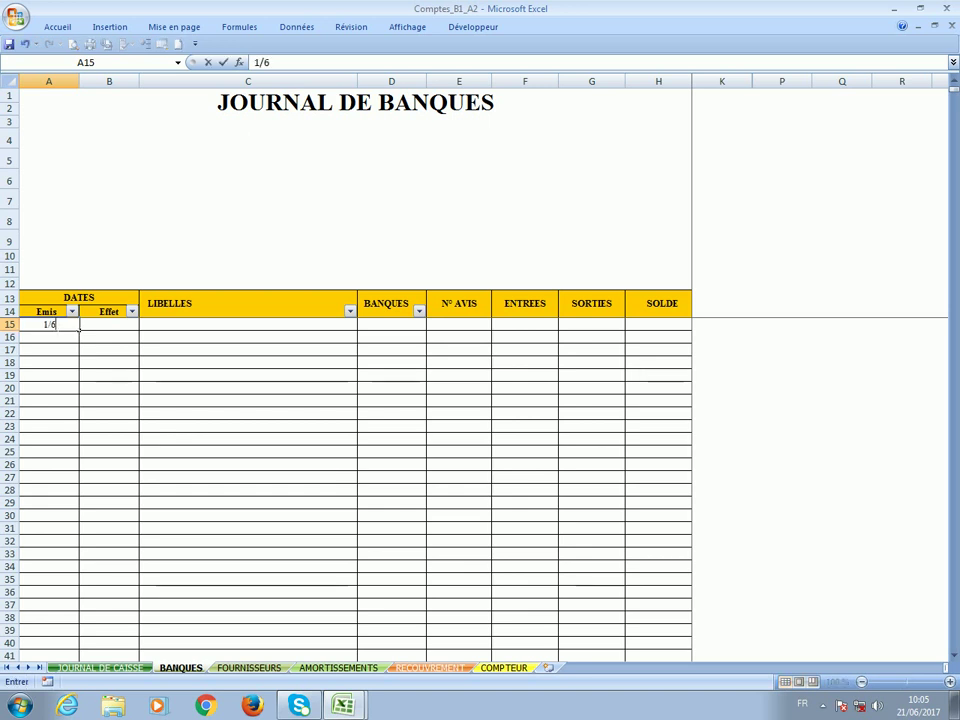
pyautogui.press('Tab')
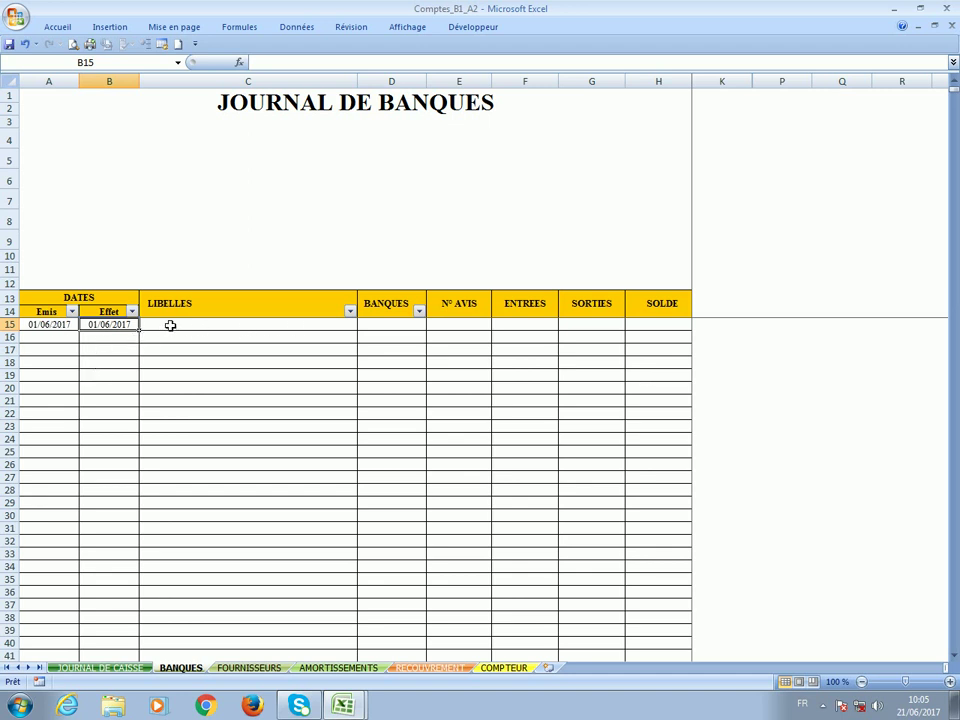
pyautogui.click(173, 324)
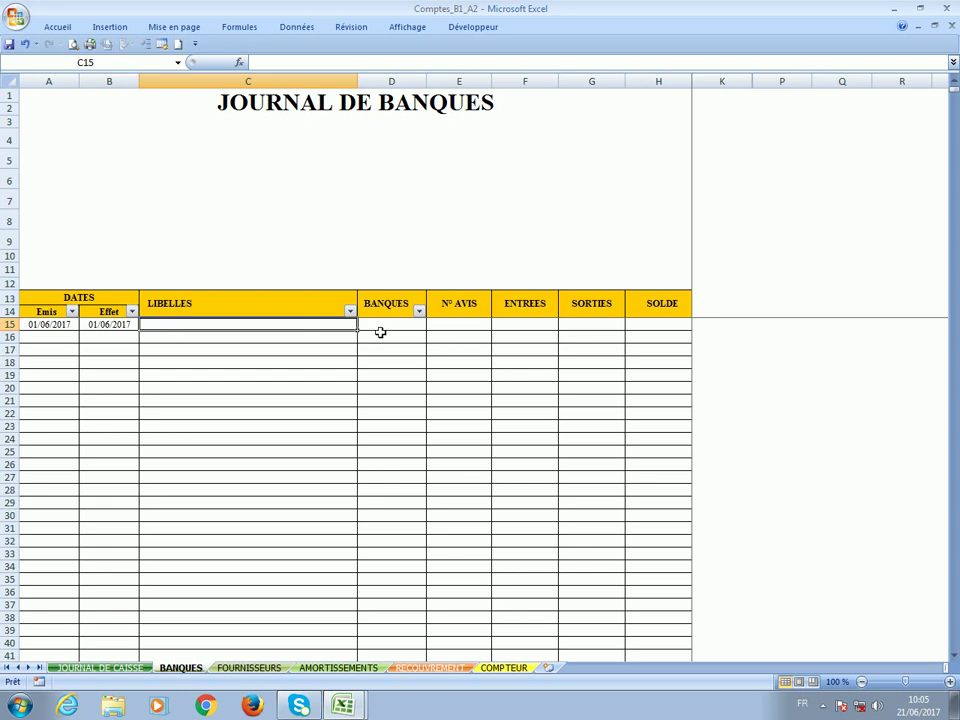
pyautogui.click(383, 324)
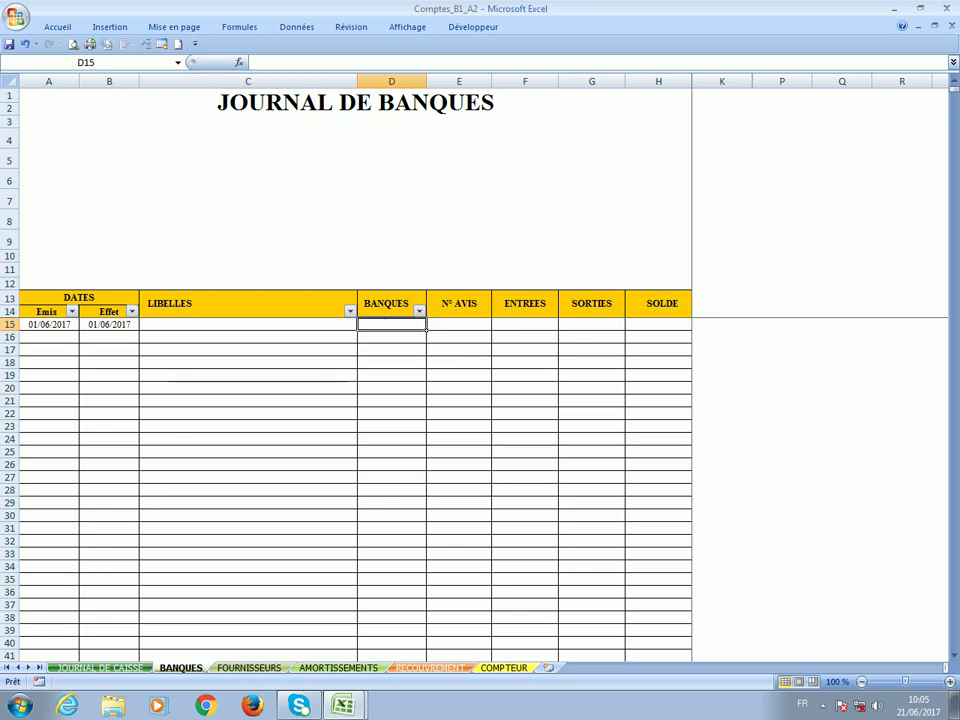
pyautogui.click(454, 330)
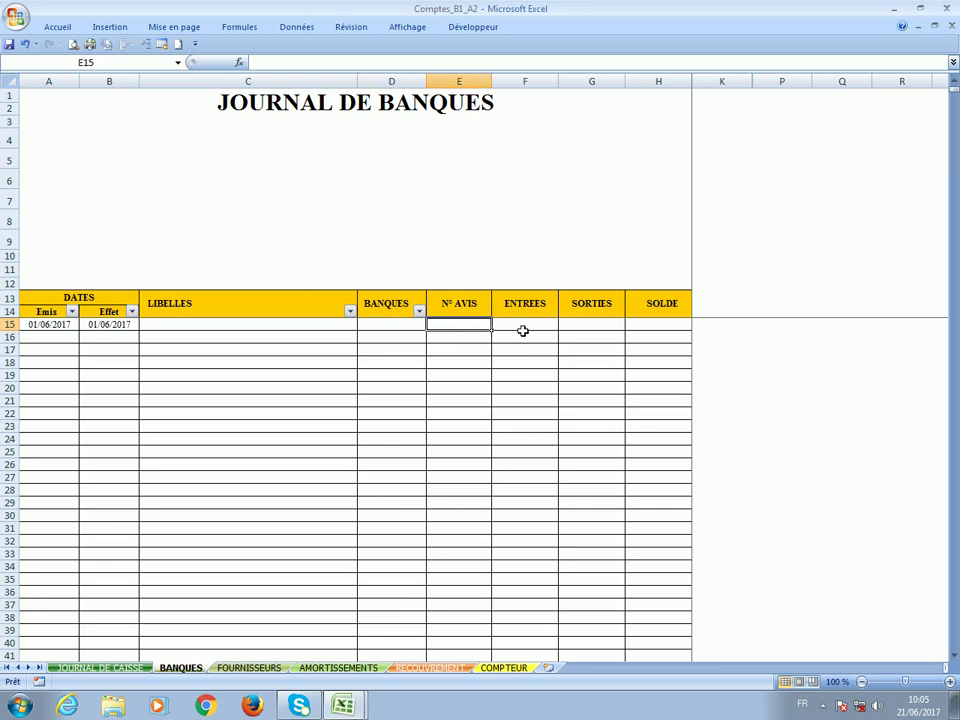
pyautogui.click(522, 330)
pyautogui.write('5')
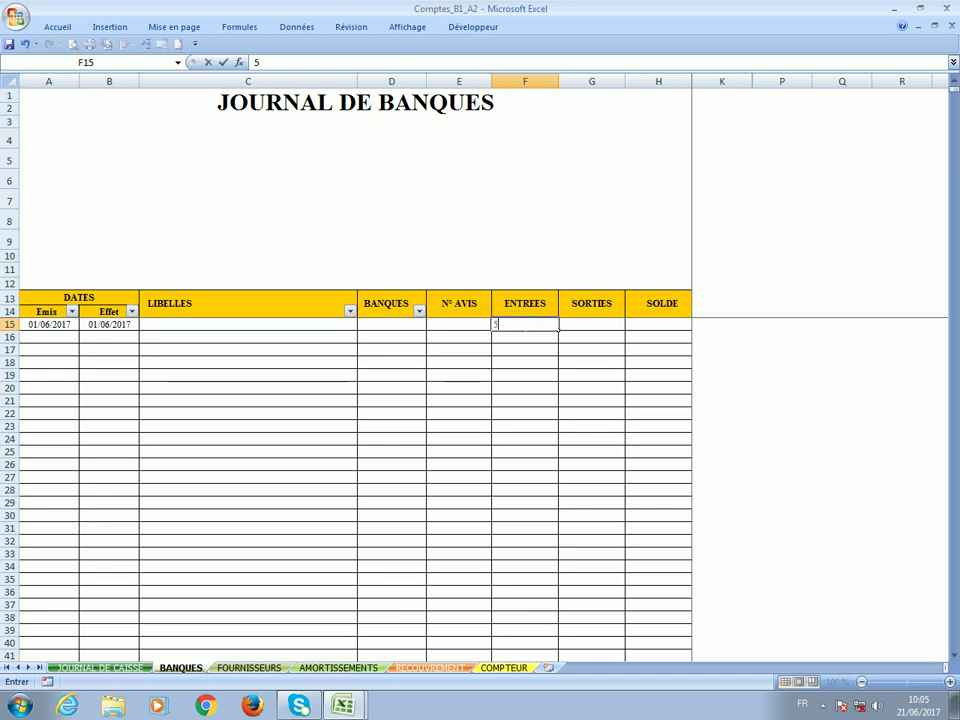
pyautogui.write('00000')
pyautogui.press('Return')
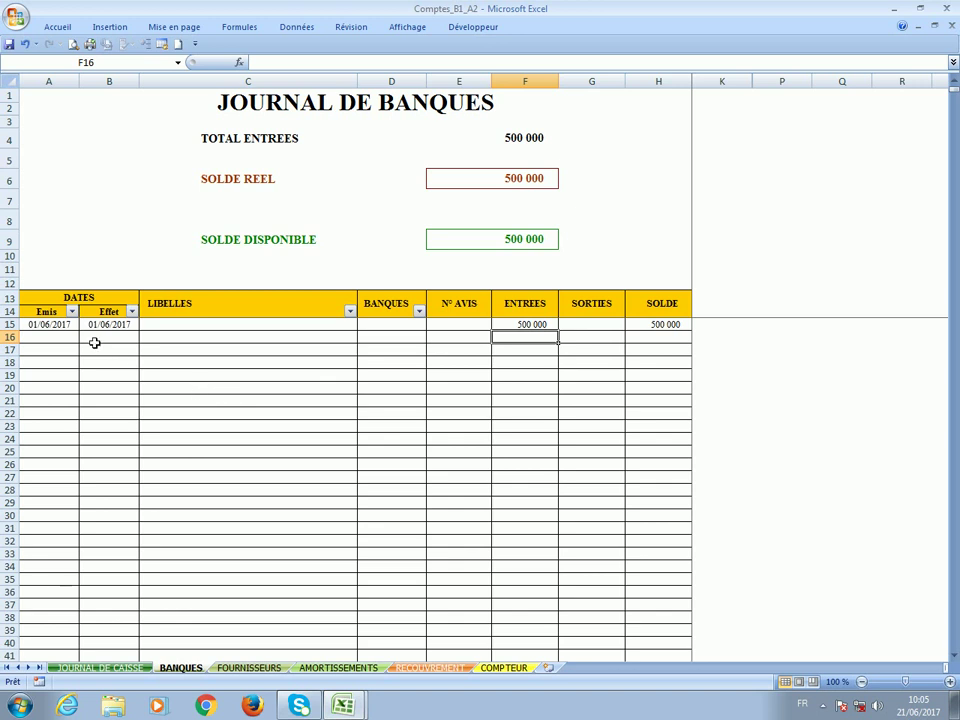
pyautogui.click(104, 327)
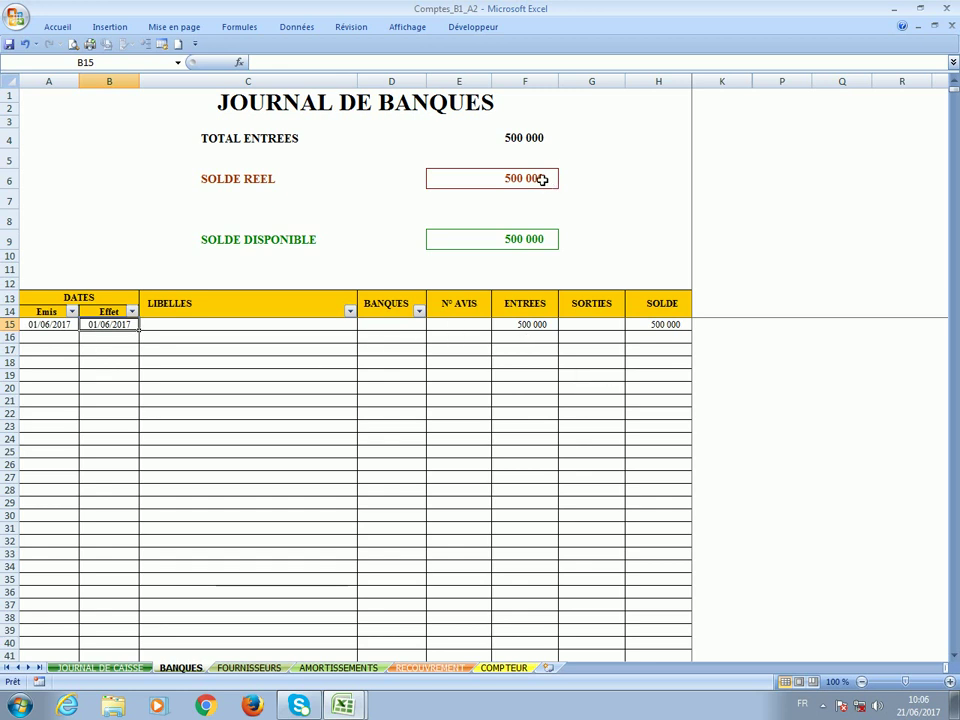
# On FOURNISSEURS, confirm B10's dropdown lists Grands Moulins, PATISEN and SEDIMA, then step through C10–E10.
pyautogui.click(249, 667)
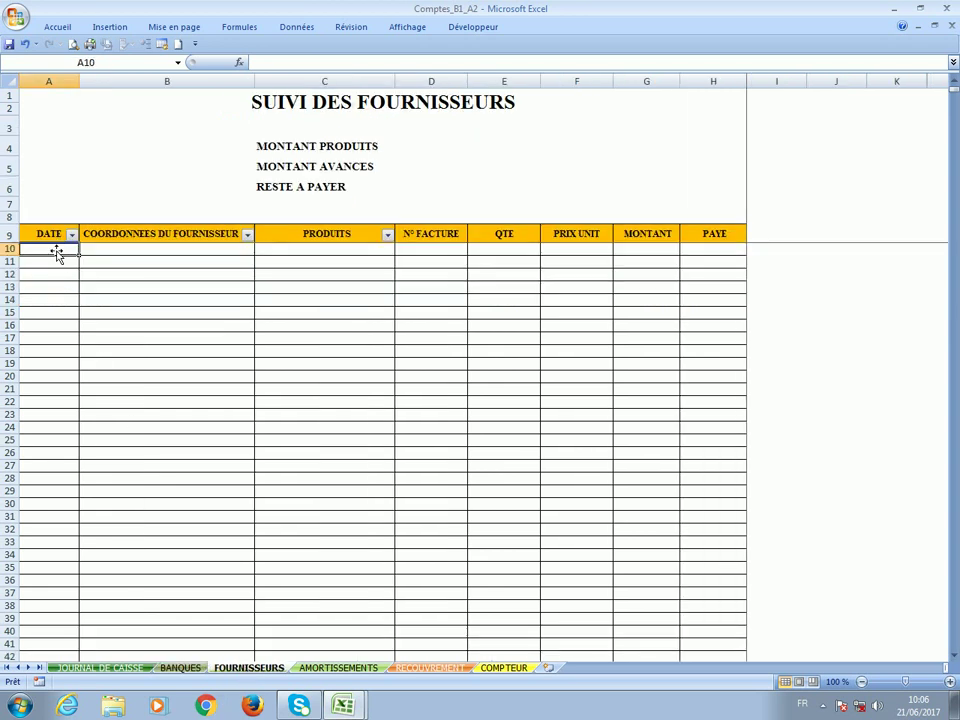
pyautogui.click(226, 253)
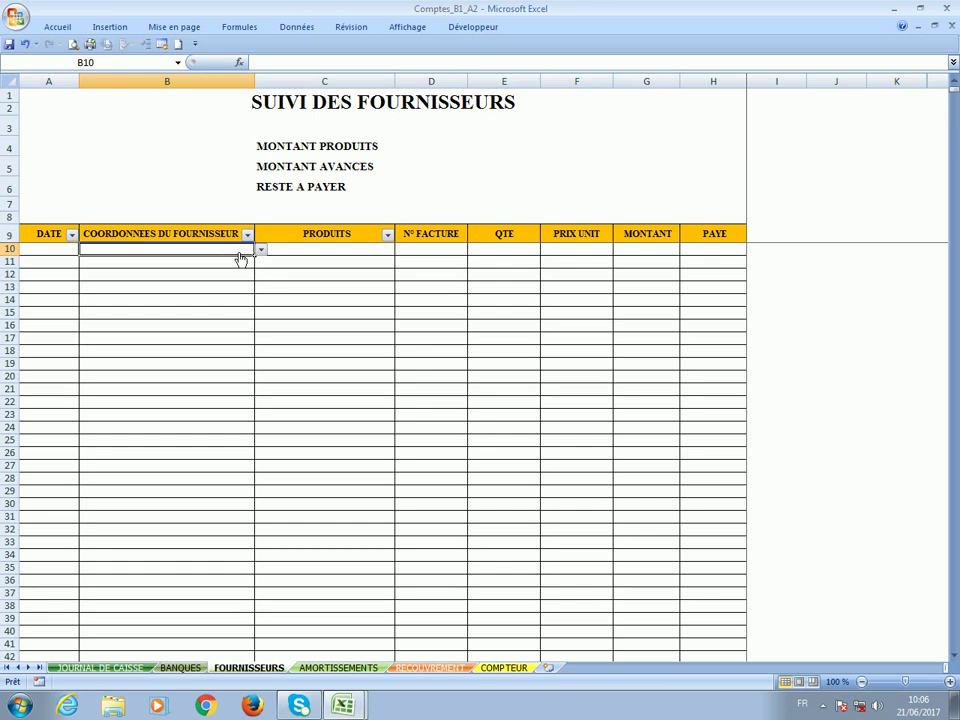
pyautogui.hotkey('alt', 'Down')
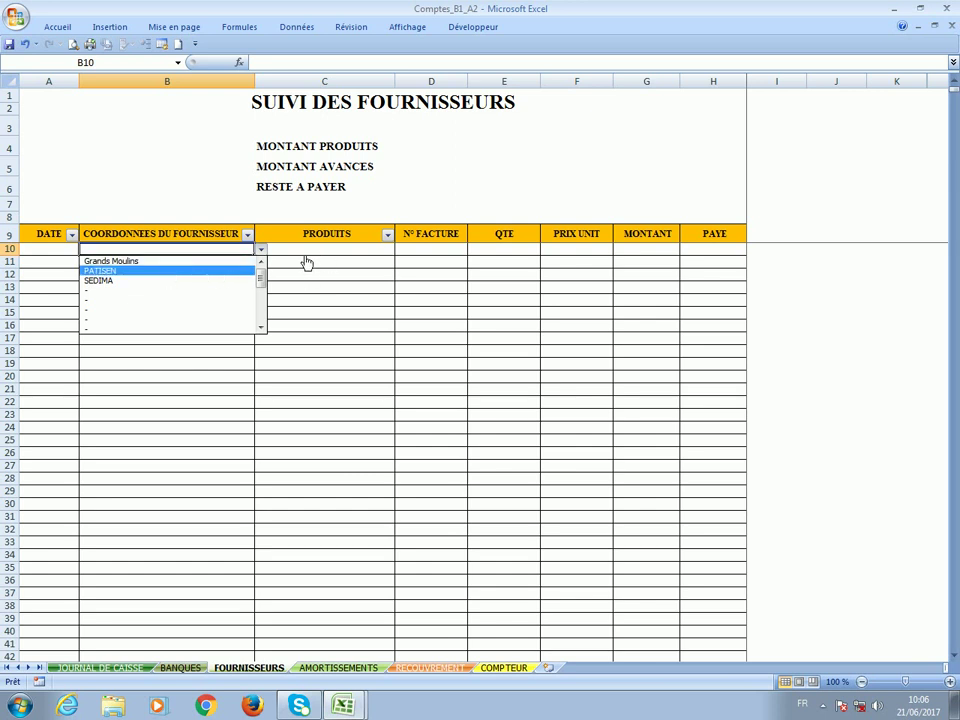
pyautogui.click(306, 256)
pyautogui.click(306, 256)
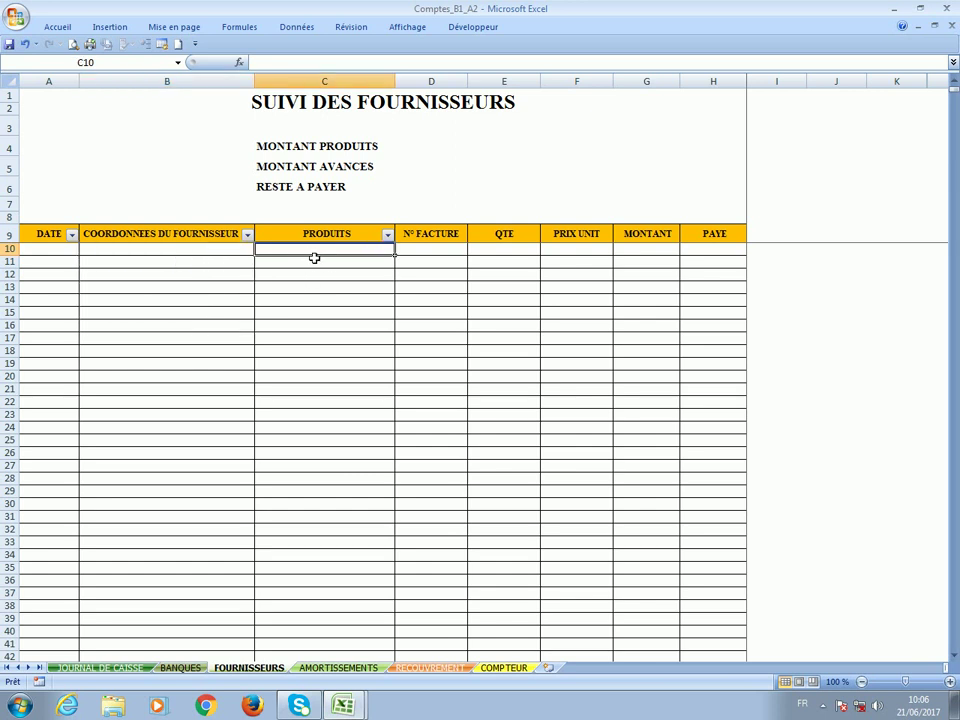
pyautogui.click(427, 255)
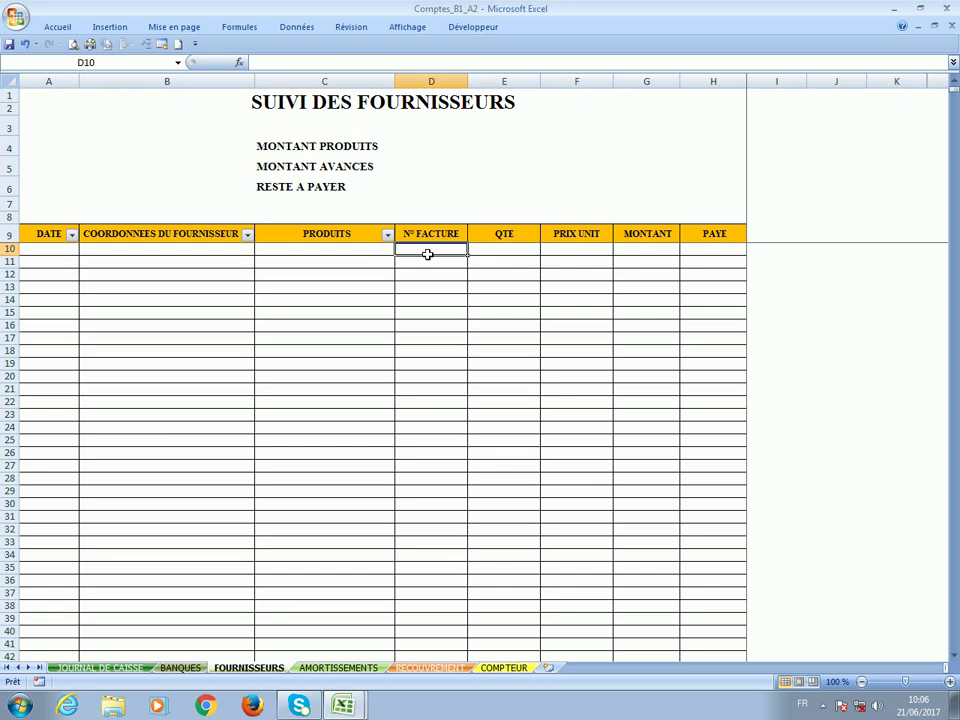
pyautogui.click(513, 256)
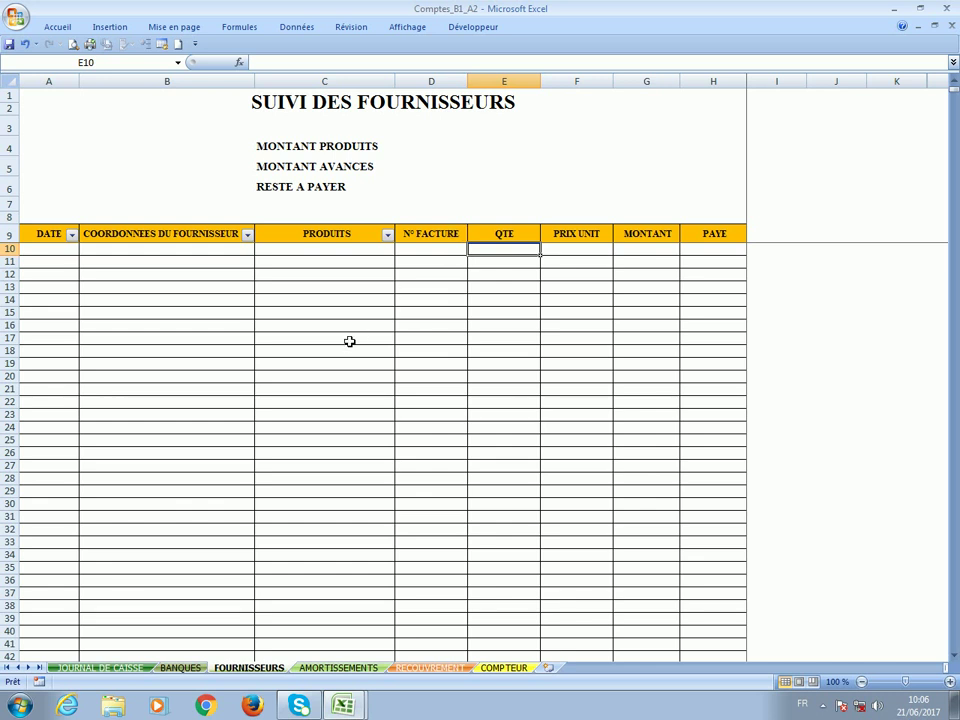
# On AMORTISSEMENTS, enter 'four' as the lender and 1/06 as the loan date in row 14.
pyautogui.click(322, 668)
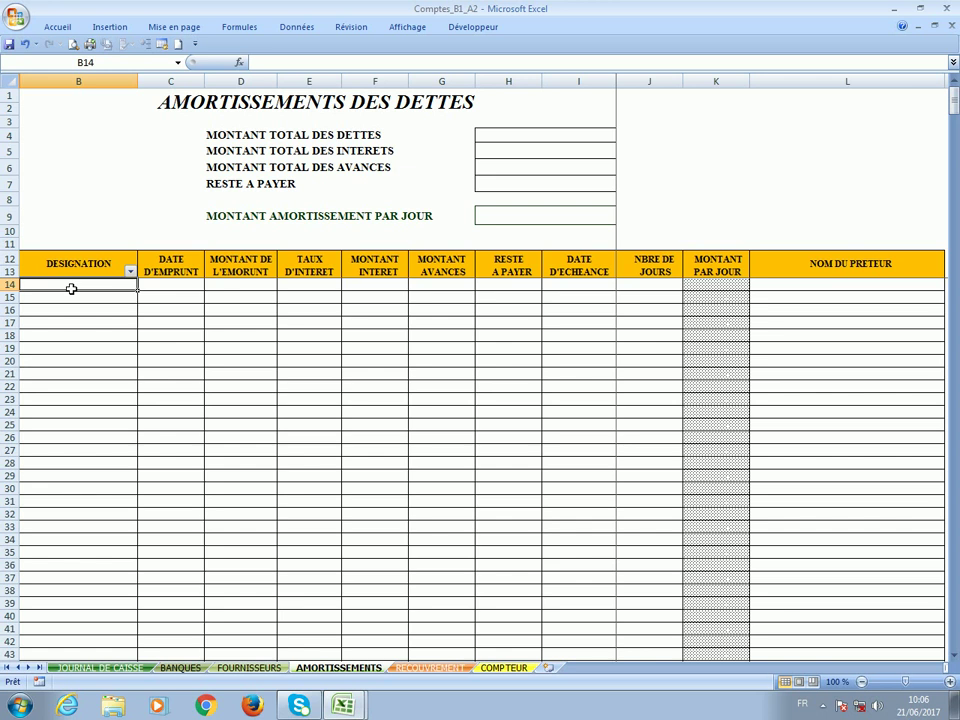
pyautogui.write('four')
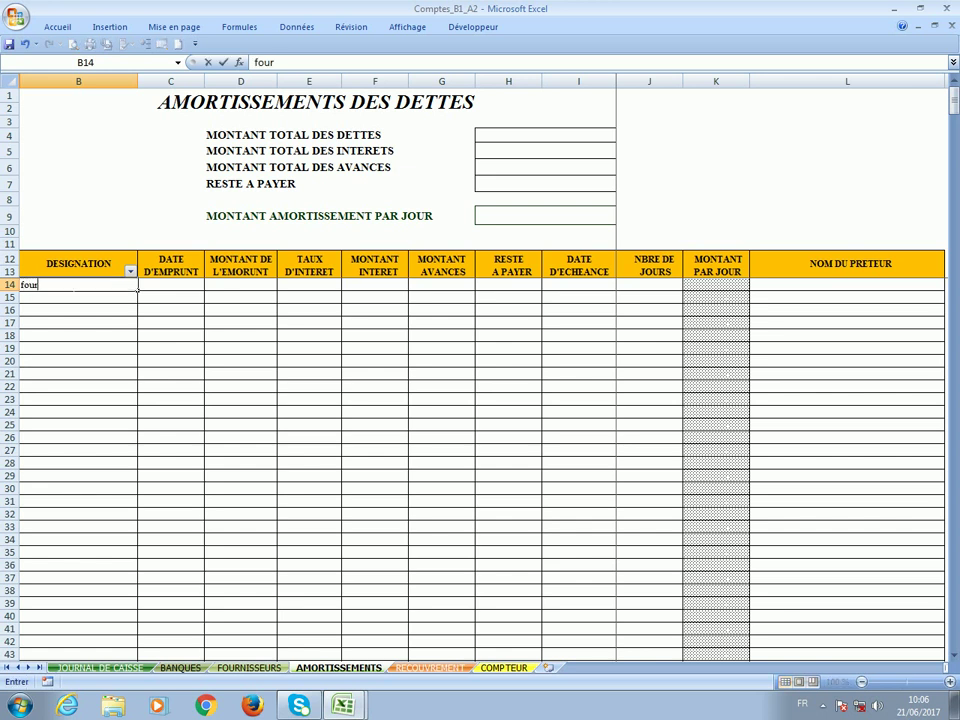
pyautogui.click(157, 291)
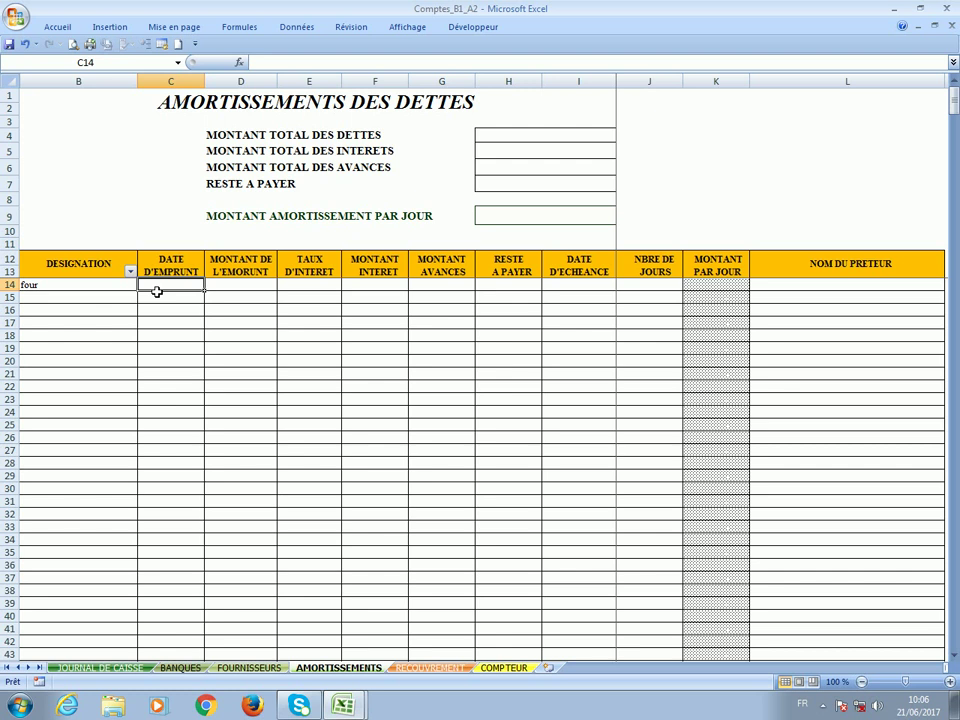
pyautogui.write('60')
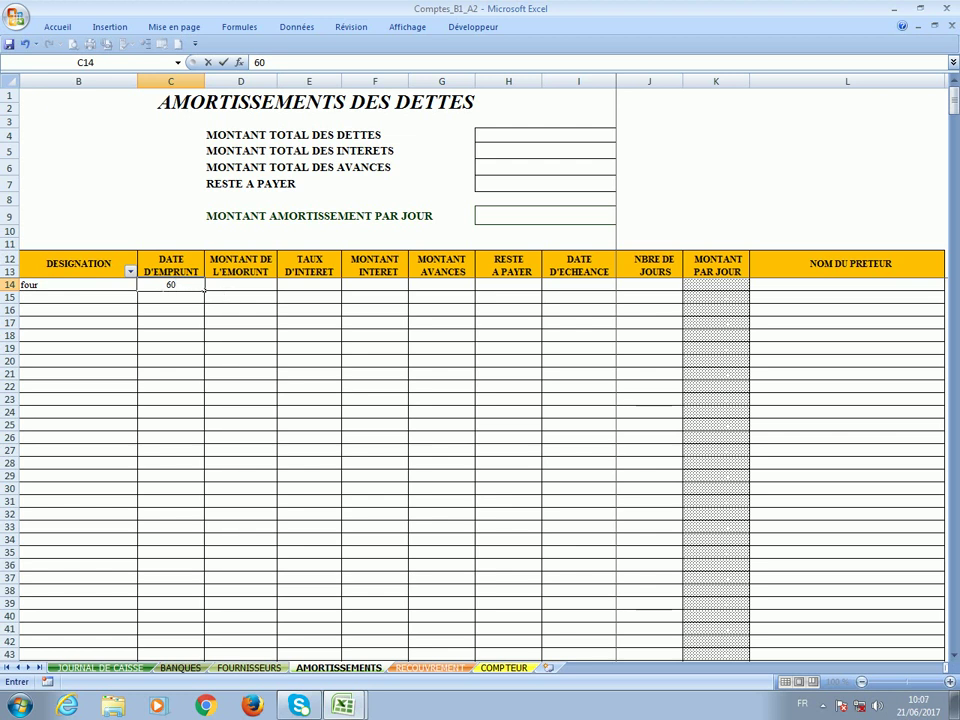
pyautogui.doubleClick(170, 285)
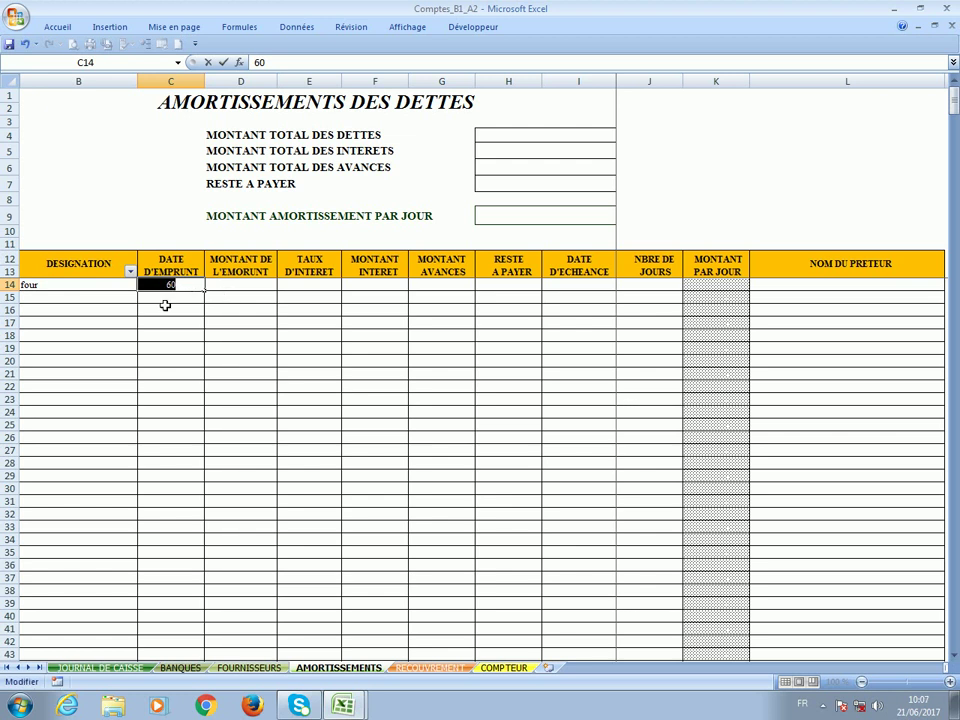
pyautogui.write('1')
pyautogui.write('/06')
pyautogui.click(233, 289)
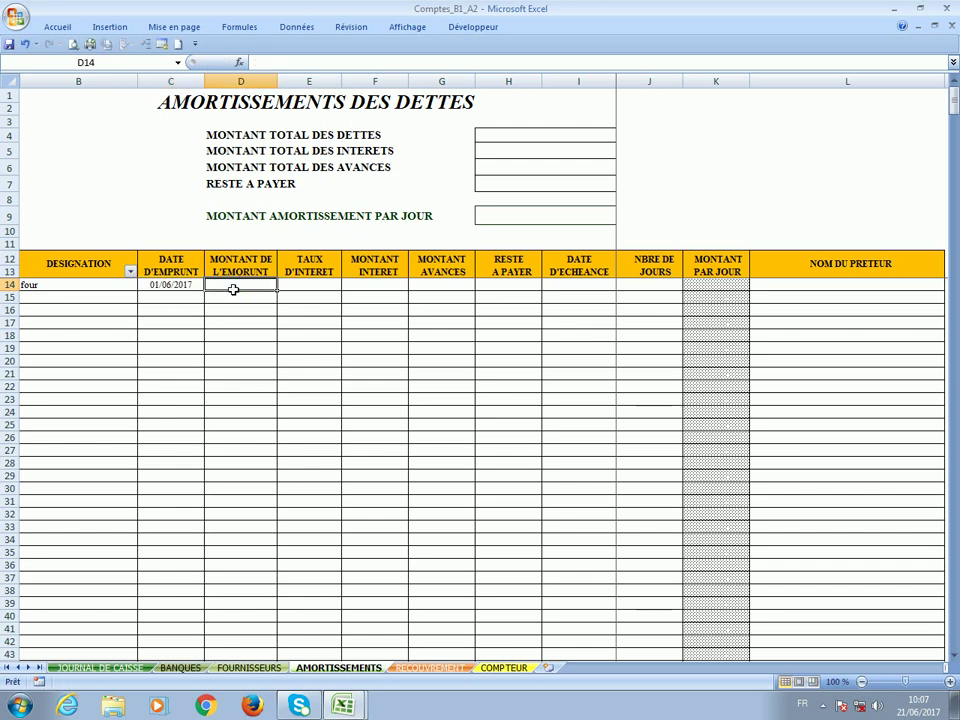
# Enter a 60 000 000 loan amount, correcting the mistyped 6 000 000, and a 5% interest rate.
pyautogui.write('6 ')
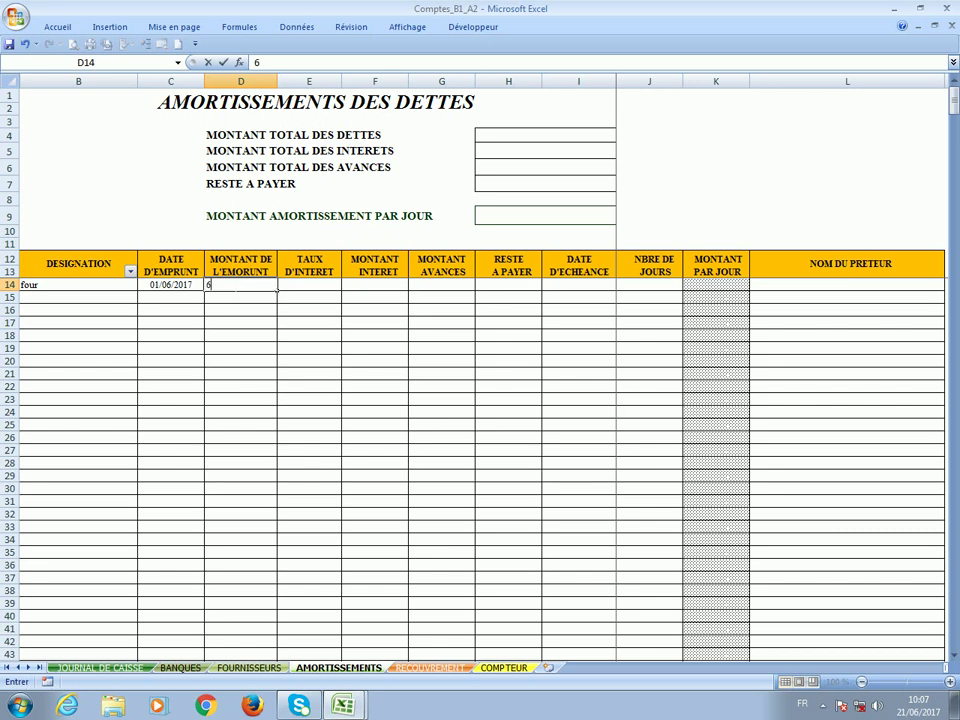
pyautogui.write('000 000')
pyautogui.press('Return')
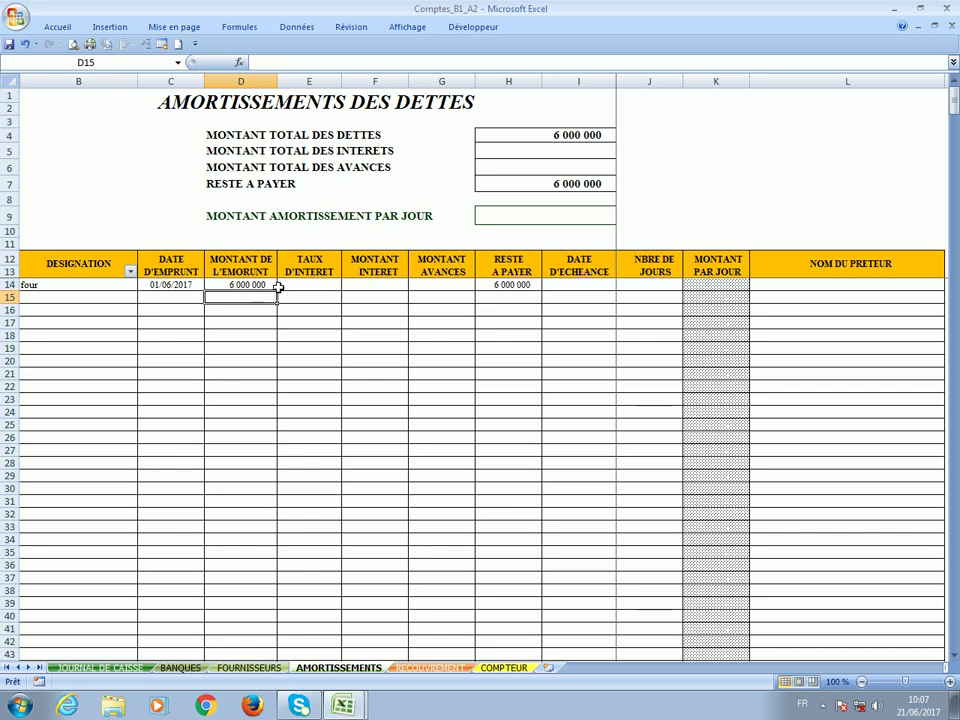
pyautogui.click(262, 287)
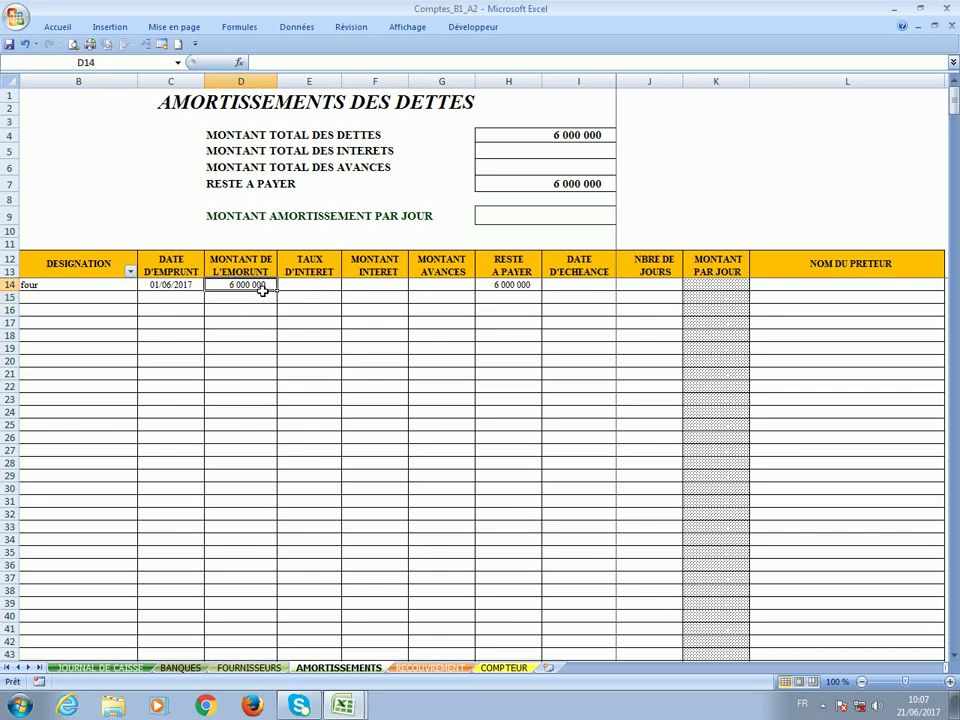
pyautogui.write('60 000 00')
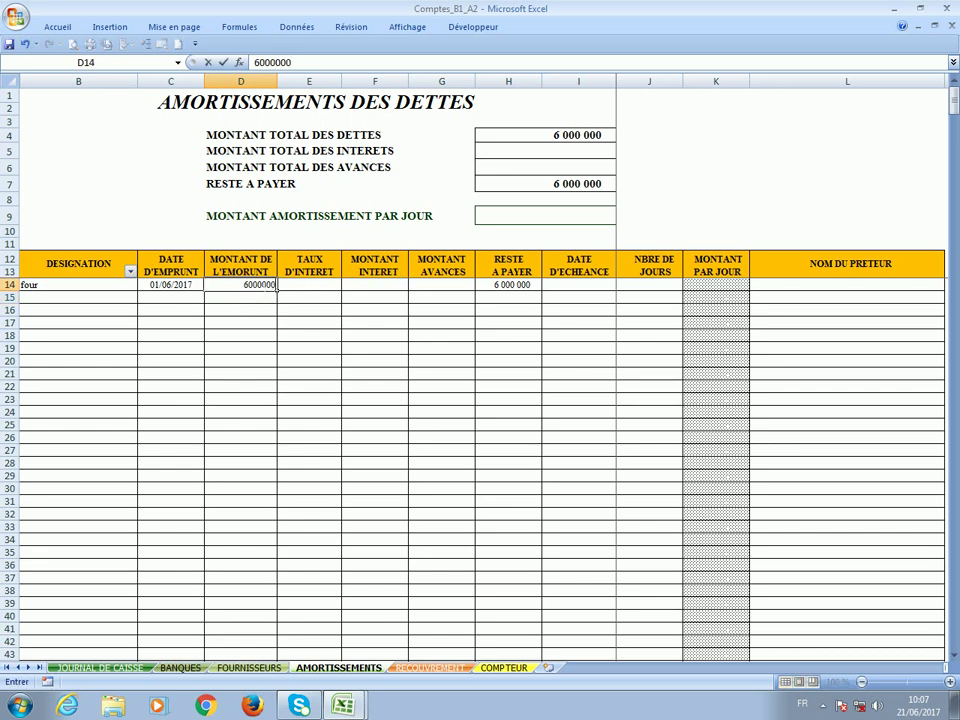
pyautogui.write('0')
pyautogui.press('Return')
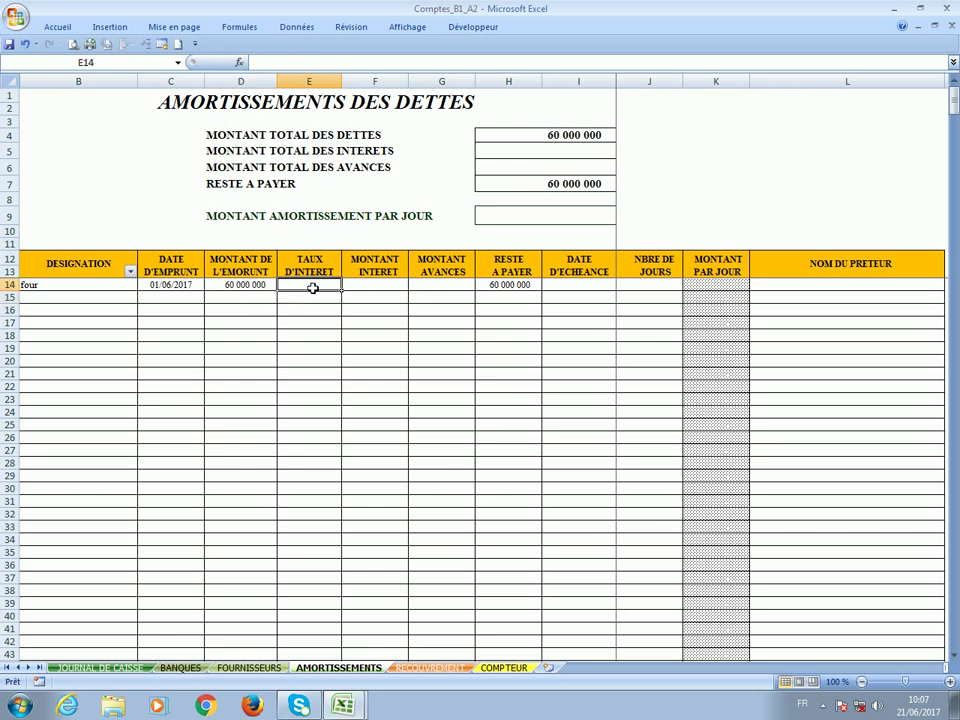
pyautogui.write('5%')
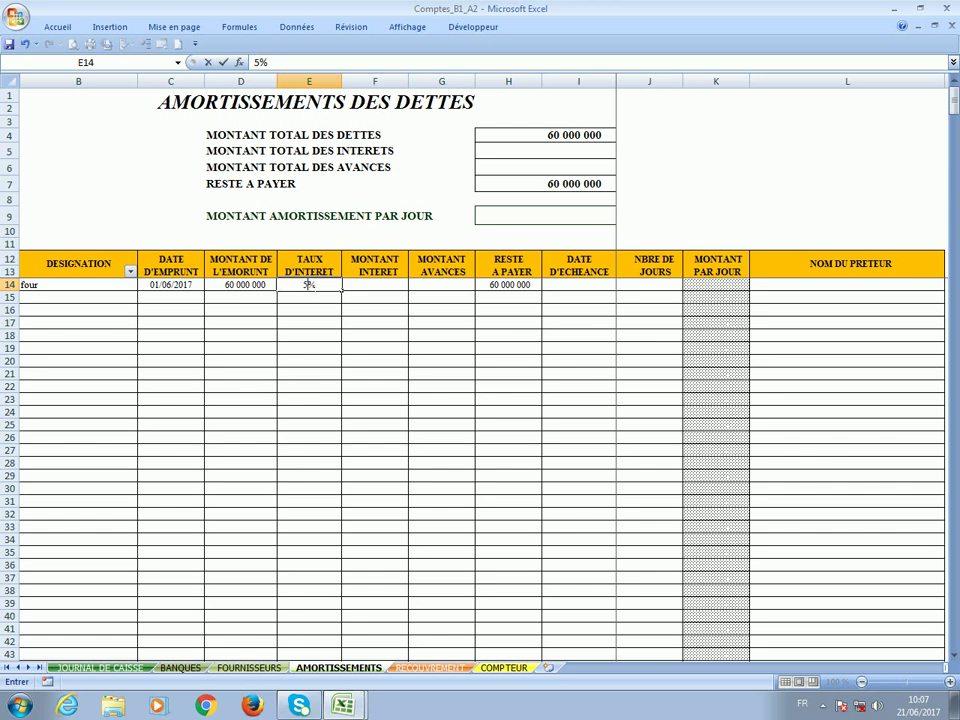
pyautogui.press('Return')
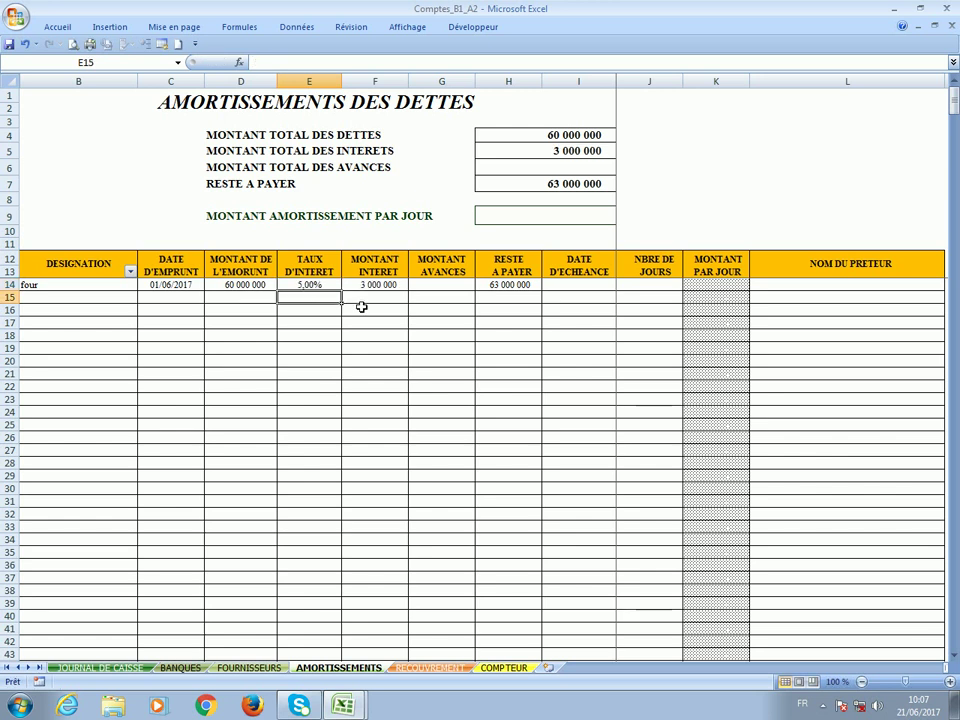
# Enter a 12 000 000 advance in G14 and check the computed RESTE A PAYER.
pyautogui.click(441, 290)
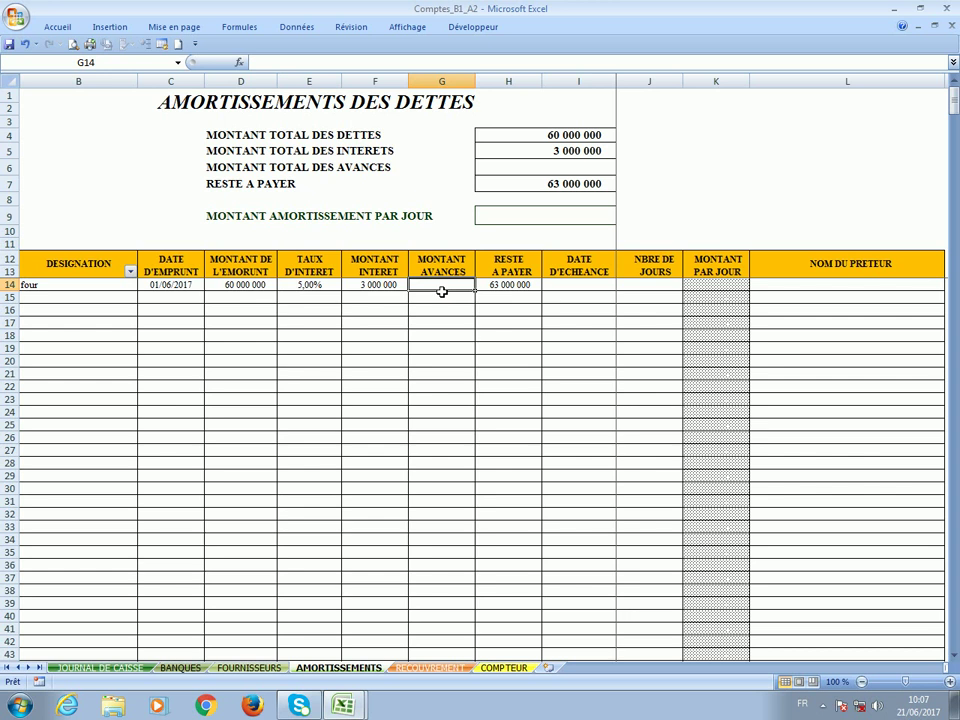
pyautogui.write('12 ')
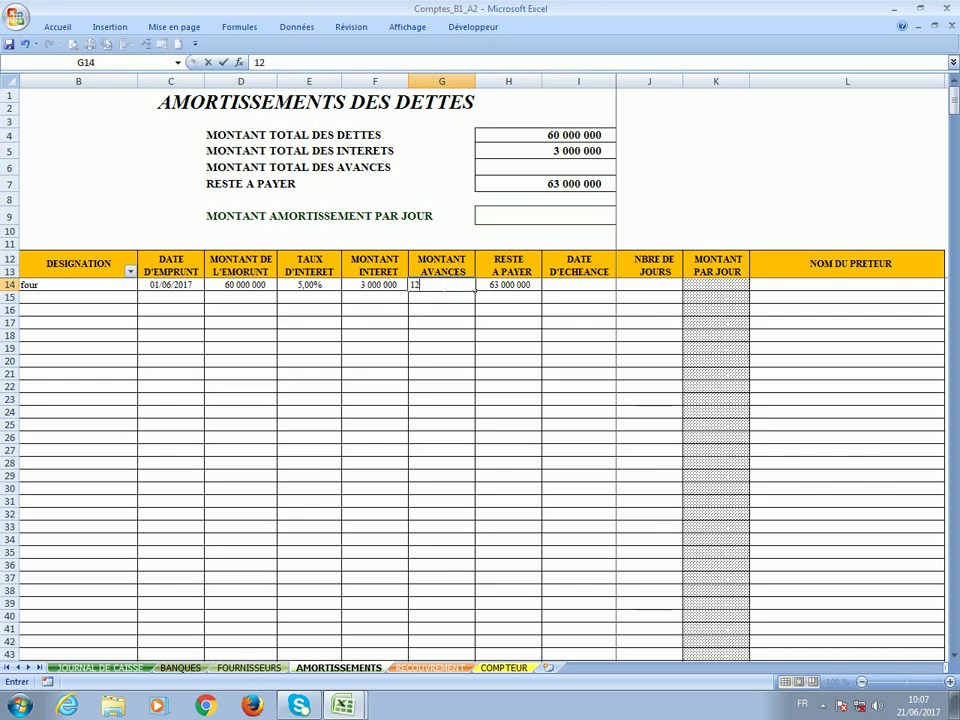
pyautogui.write('000 000')
pyautogui.press('Return')
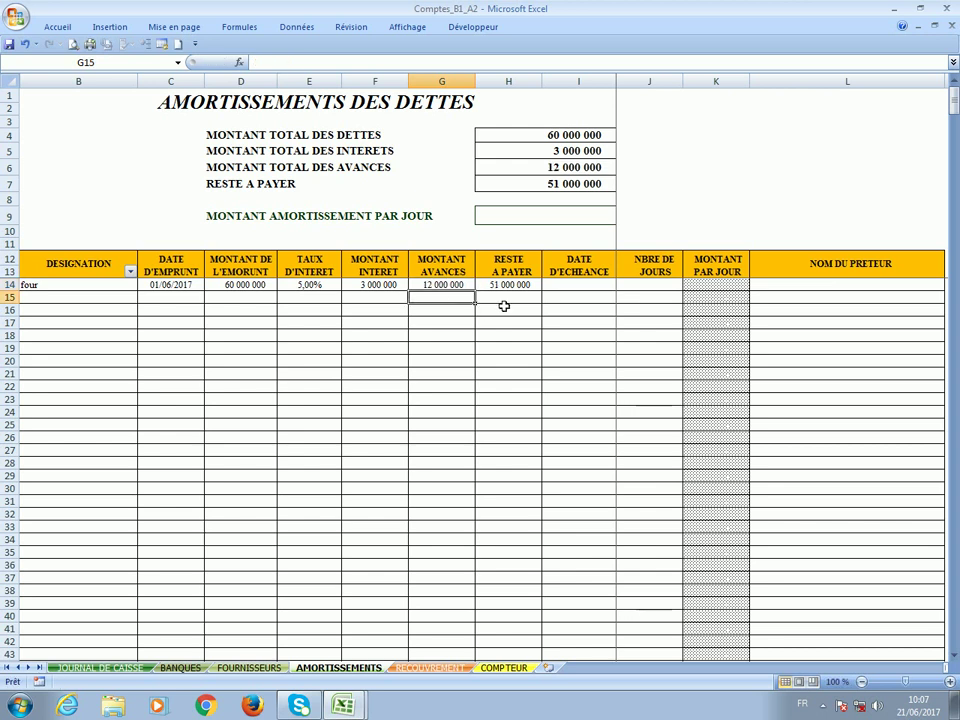
pyautogui.click(505, 290)
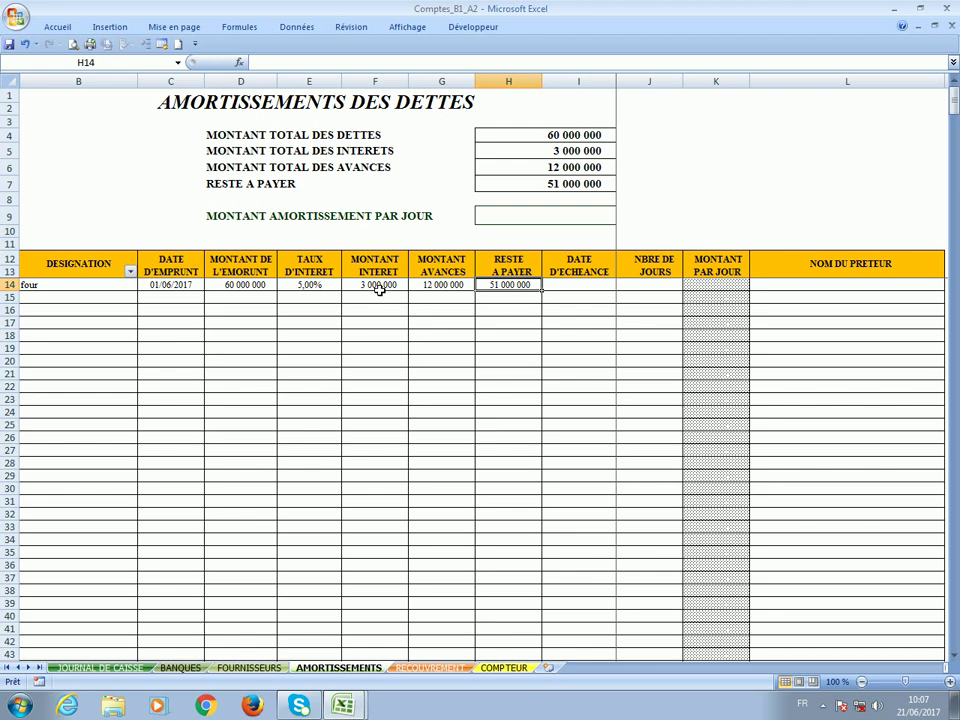
# Set the due date to 30/08/2025 and check the computed days and daily repayment.
pyautogui.click(568, 290)
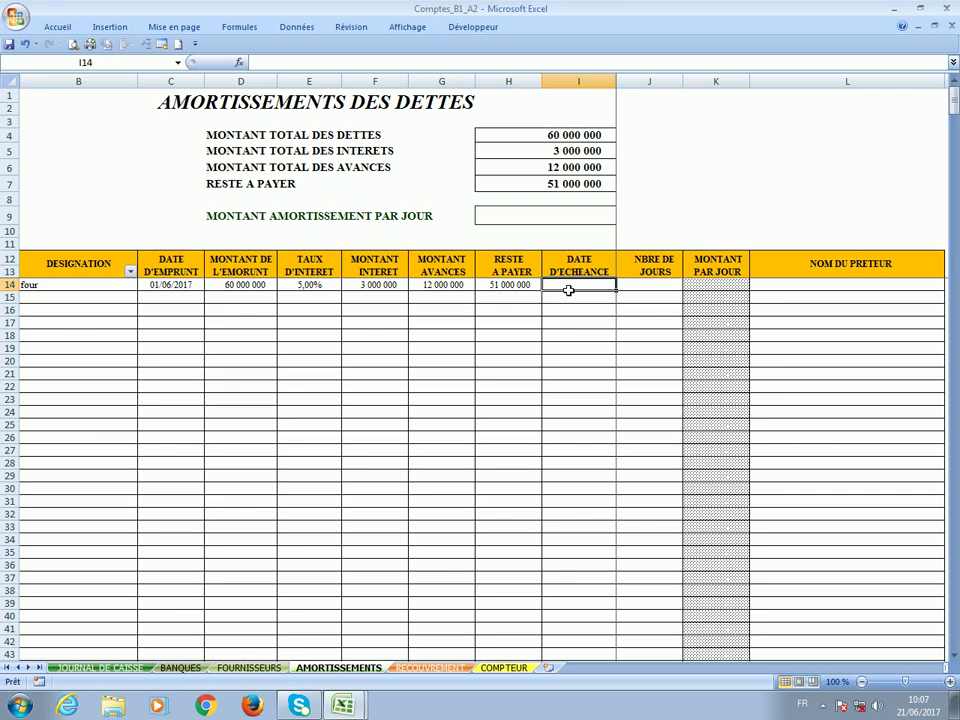
pyautogui.write('30/')
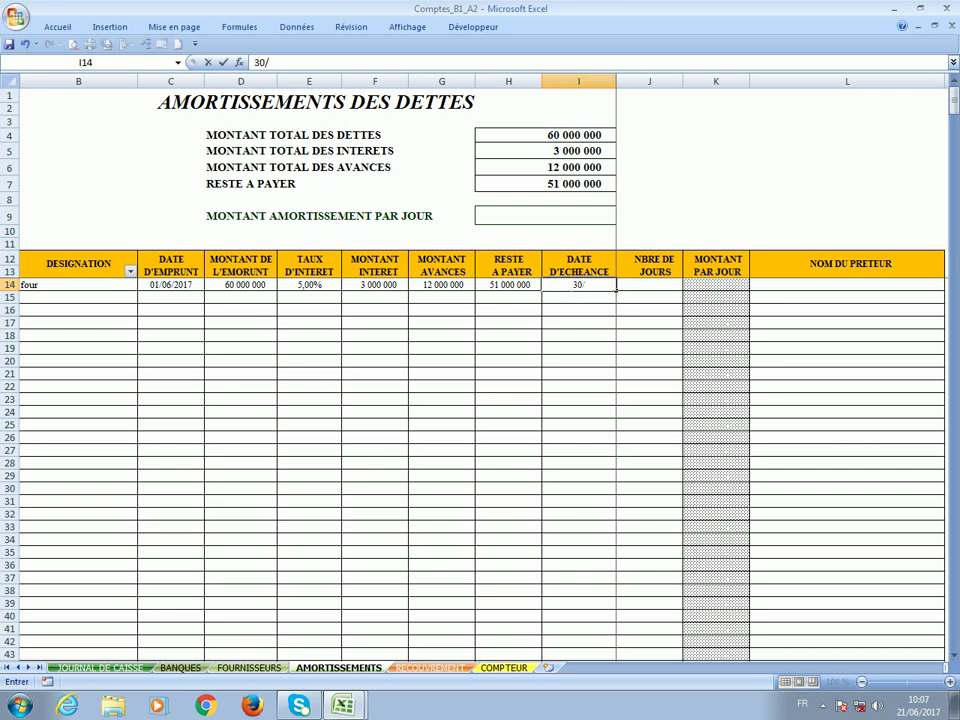
pyautogui.write('08/2025')
pyautogui.press('Return')
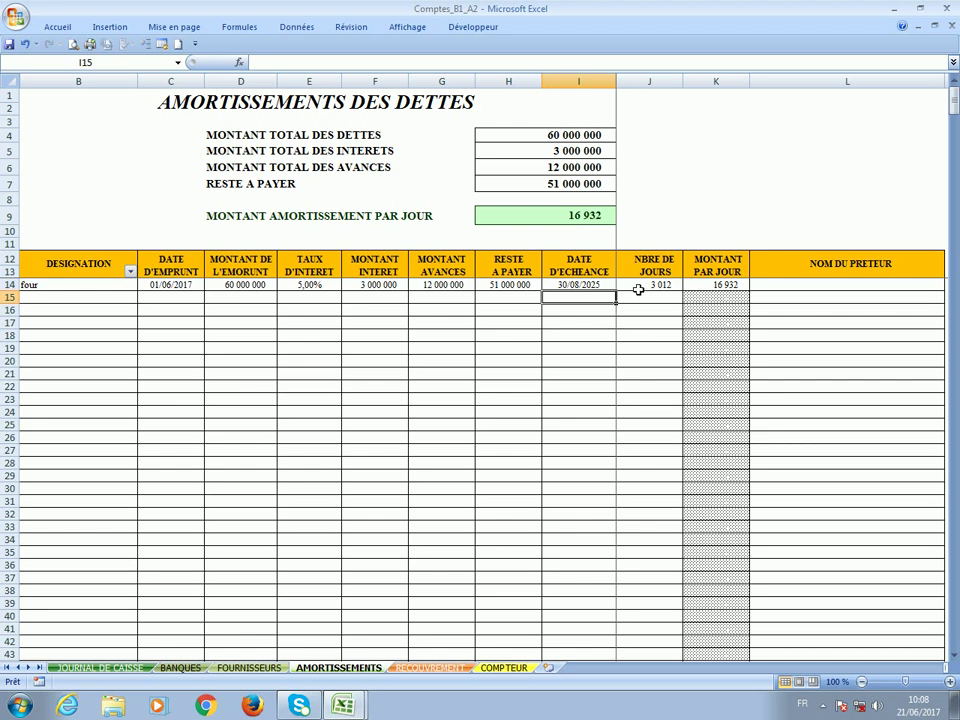
pyautogui.click(638, 287)
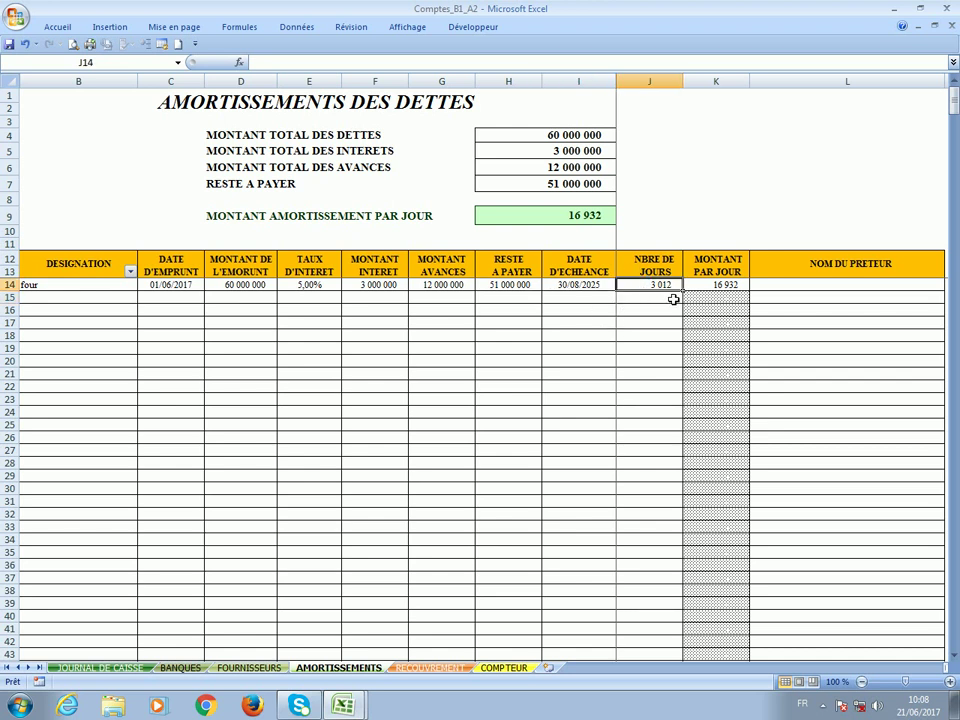
pyautogui.click(707, 287)
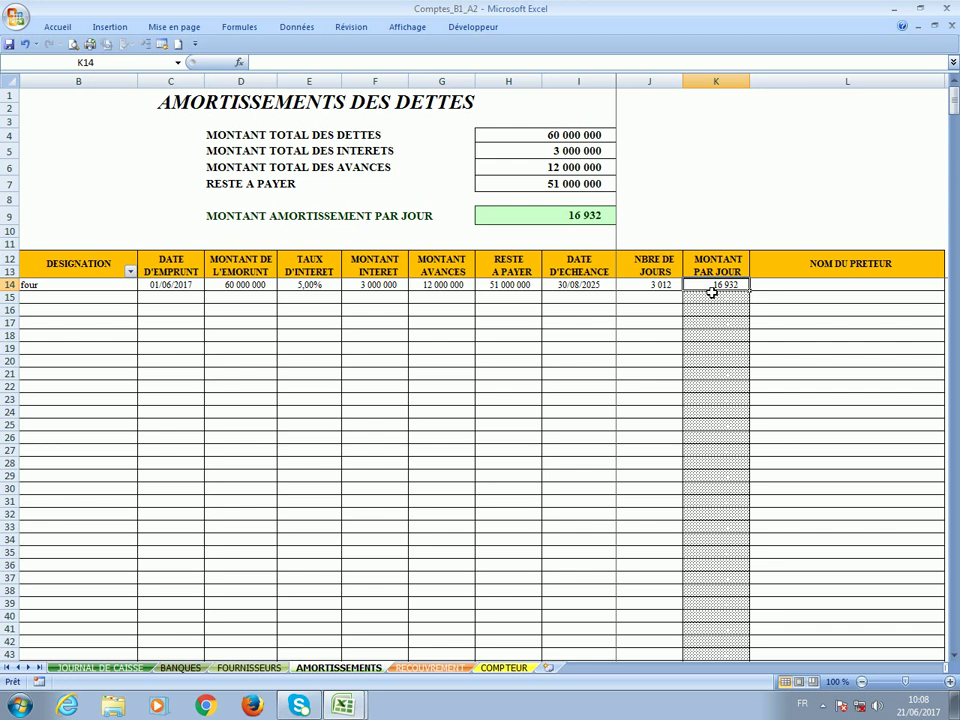
pyautogui.click(427, 668)
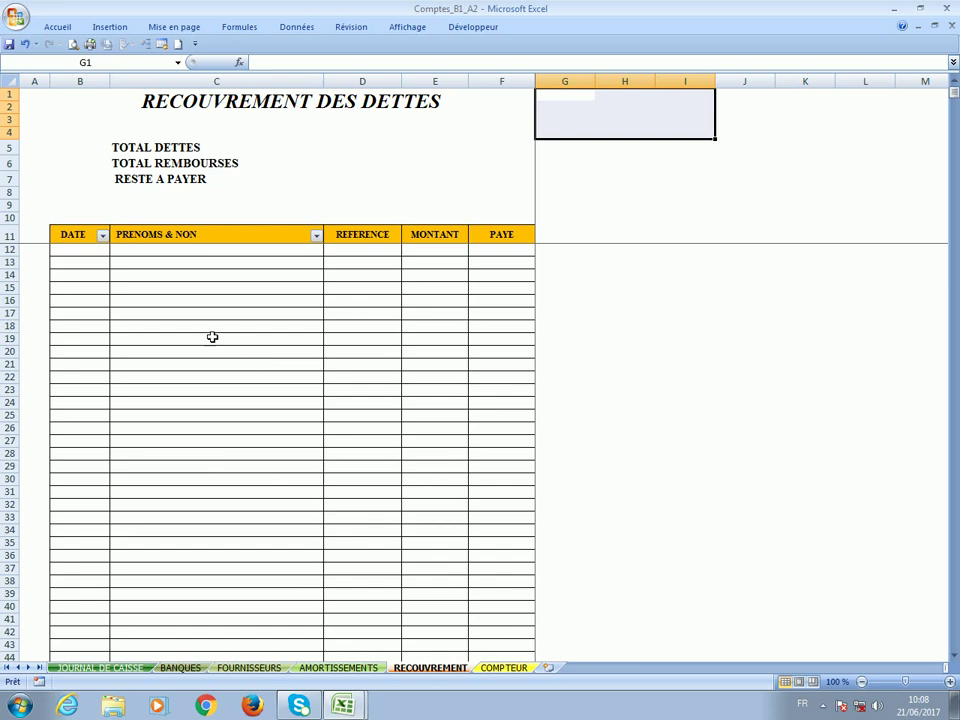
# Look over the DATE, REFERENCE, MONTANT and PAYE cells of the empty RECOUVREMENT table.
pyautogui.click(78, 250)
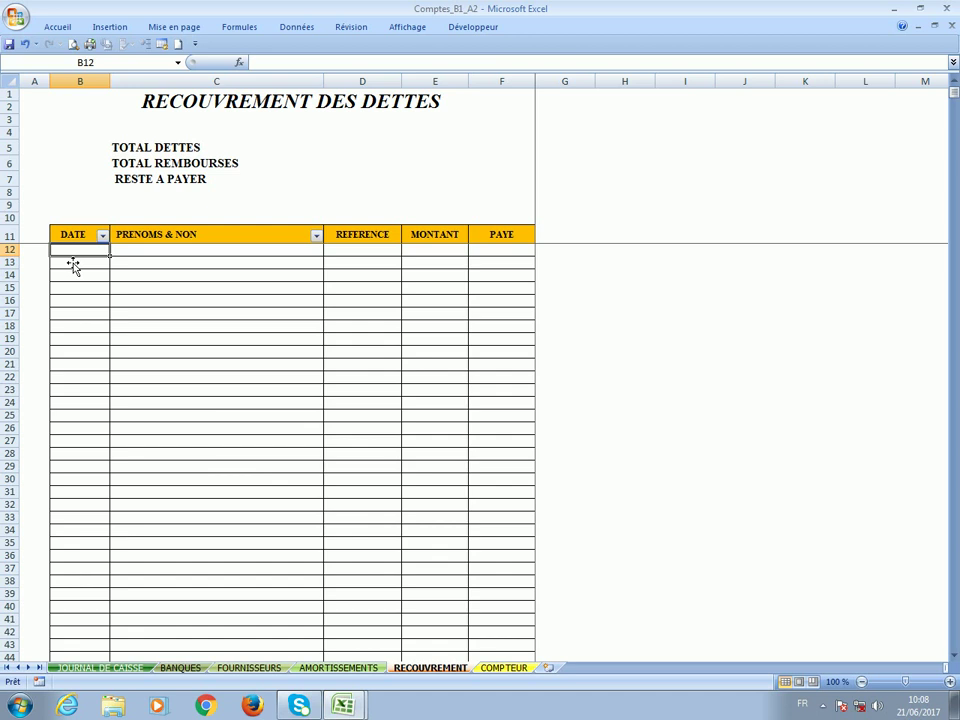
pyautogui.click(345, 251)
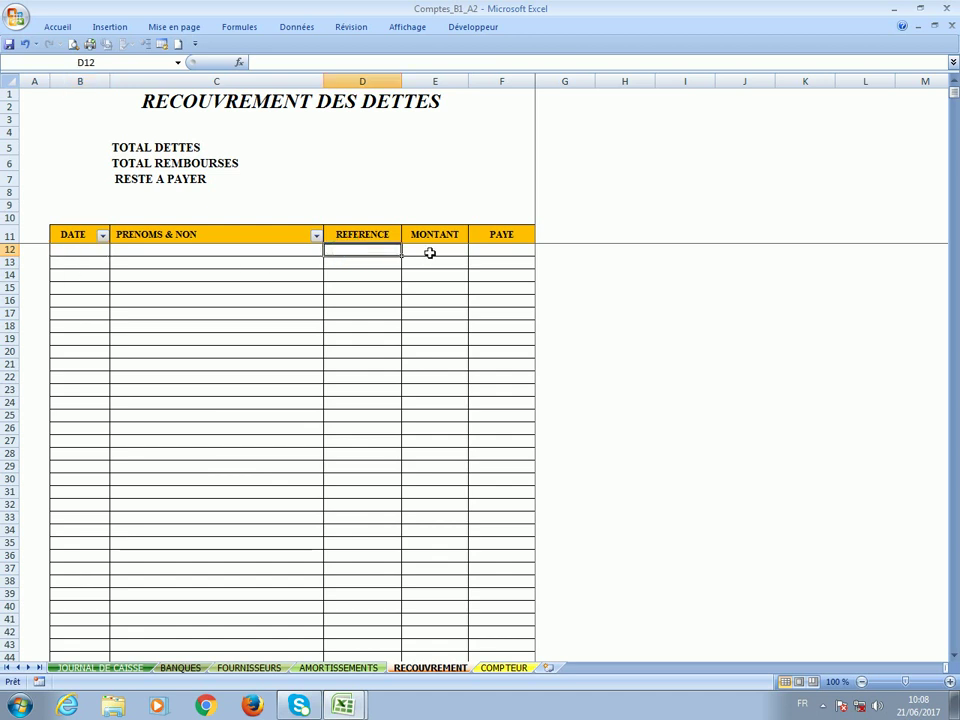
pyautogui.click(429, 253)
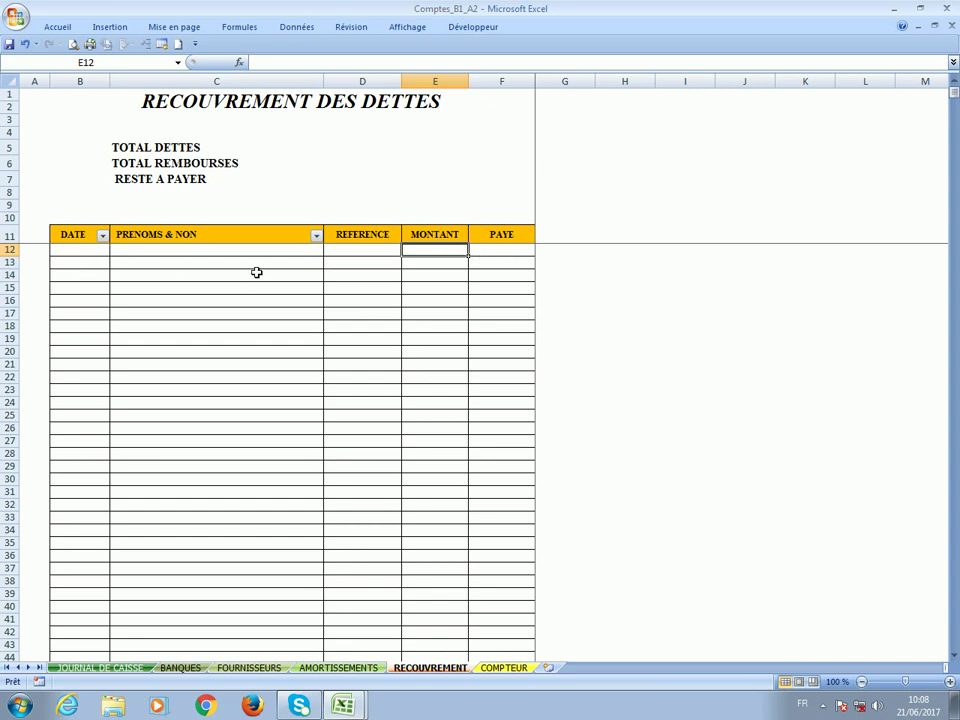
pyautogui.click(514, 265)
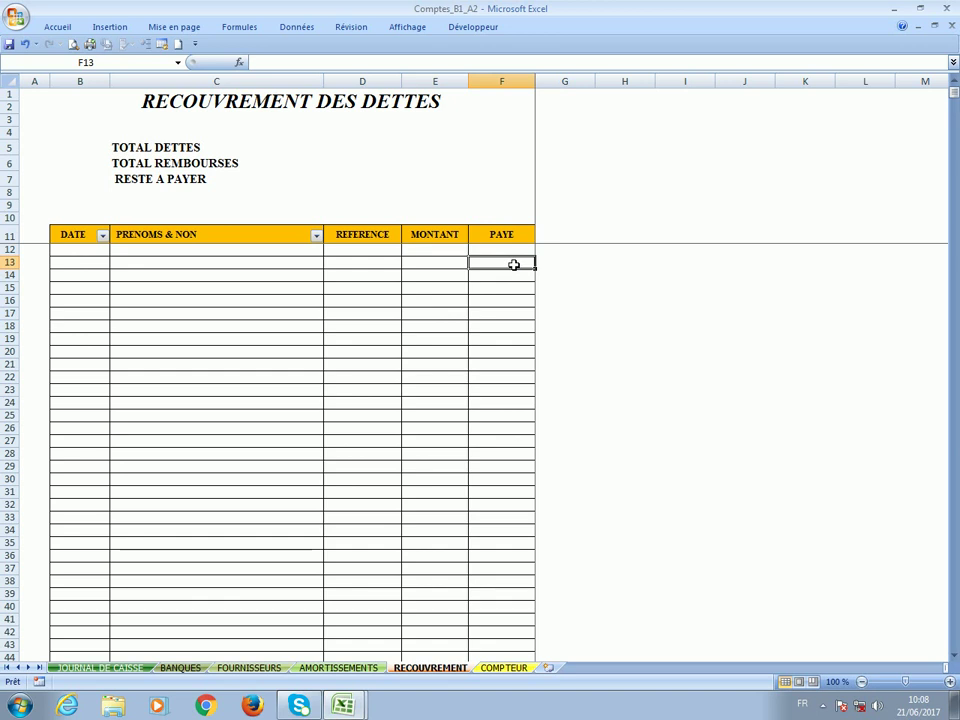
pyautogui.click(489, 670)
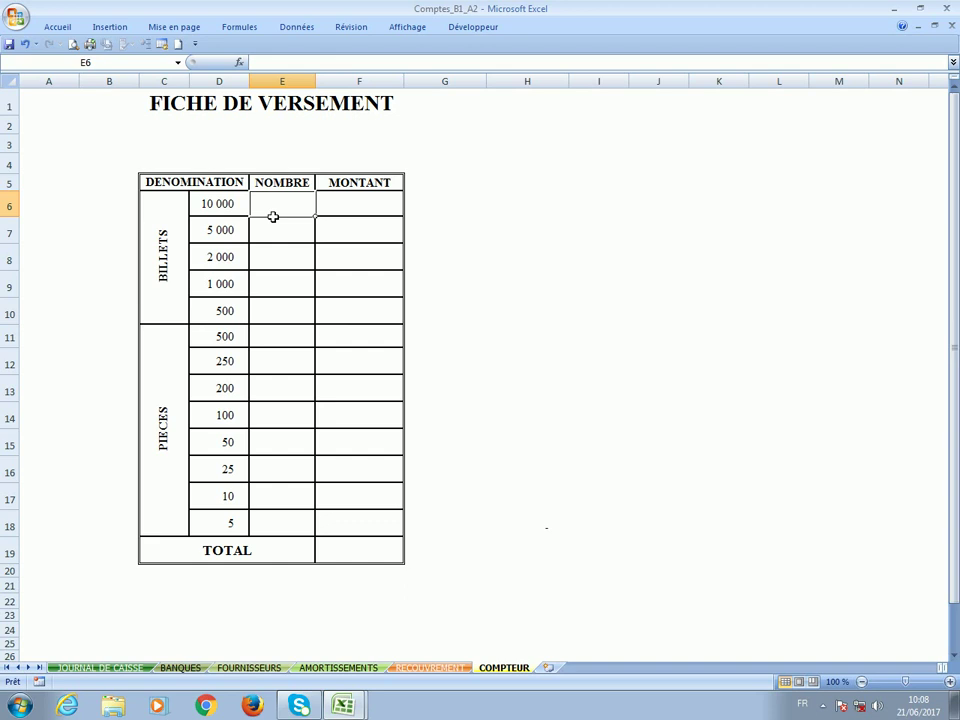
# Enter 14 notes of 10 000 and 25 notes of 5 000, then check the JOURNAL DE CAISSE sheet.
pyautogui.write('14')
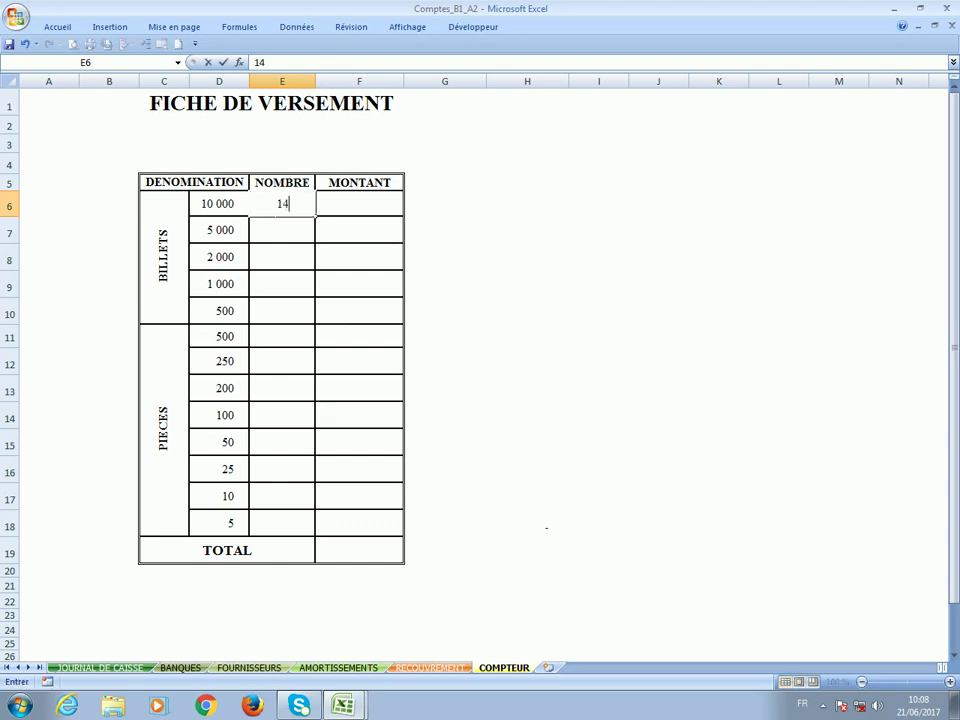
pyautogui.press('Return')
pyautogui.write('25')
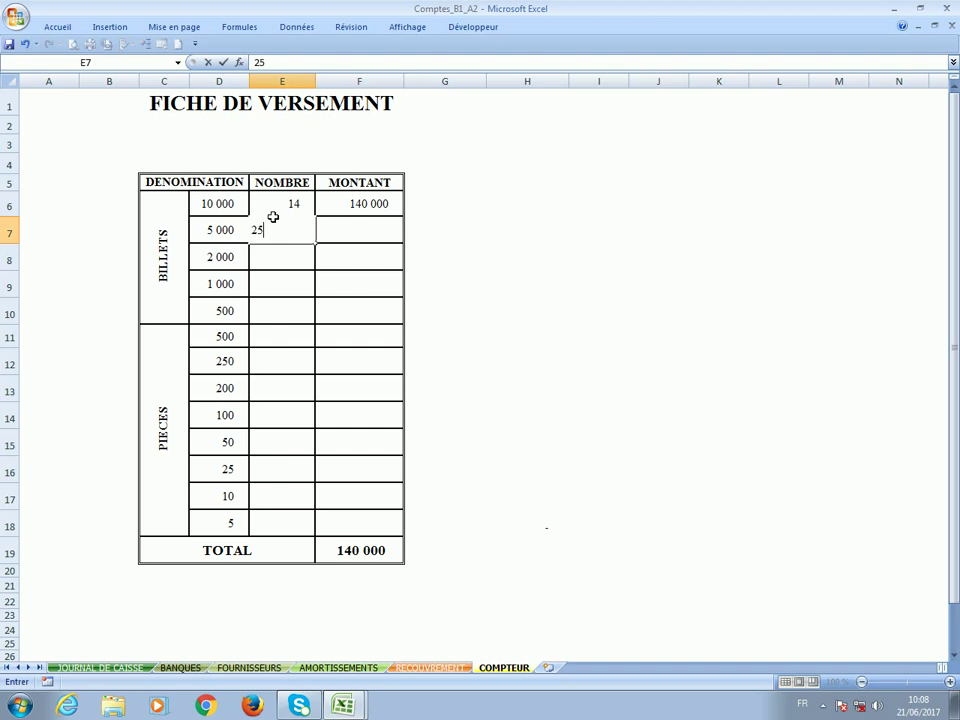
pyautogui.press('Return')
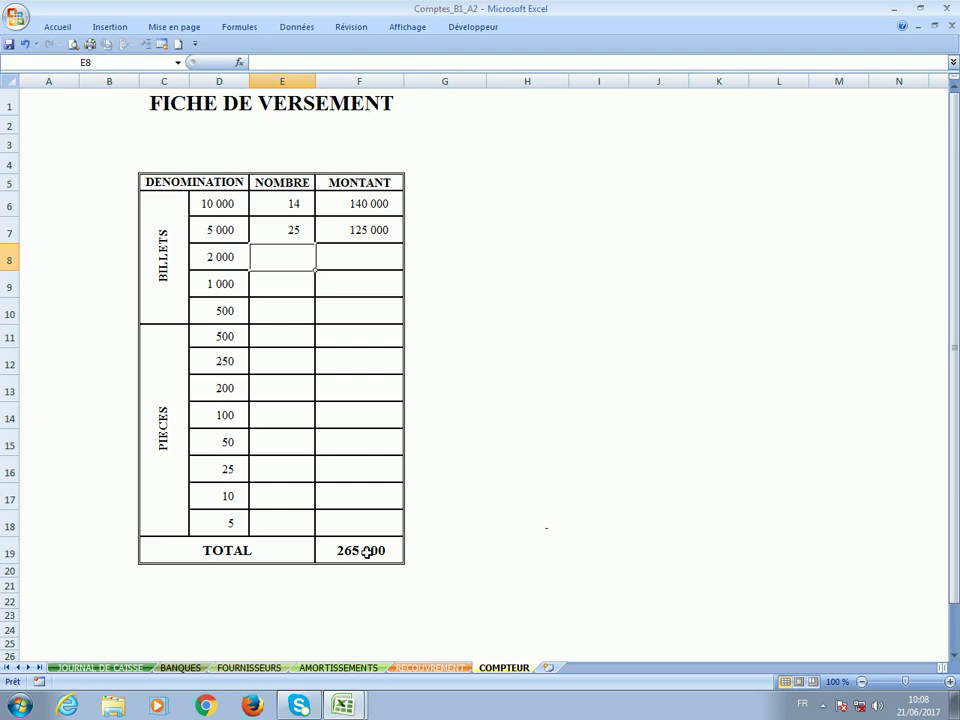
pyautogui.click(104, 668)
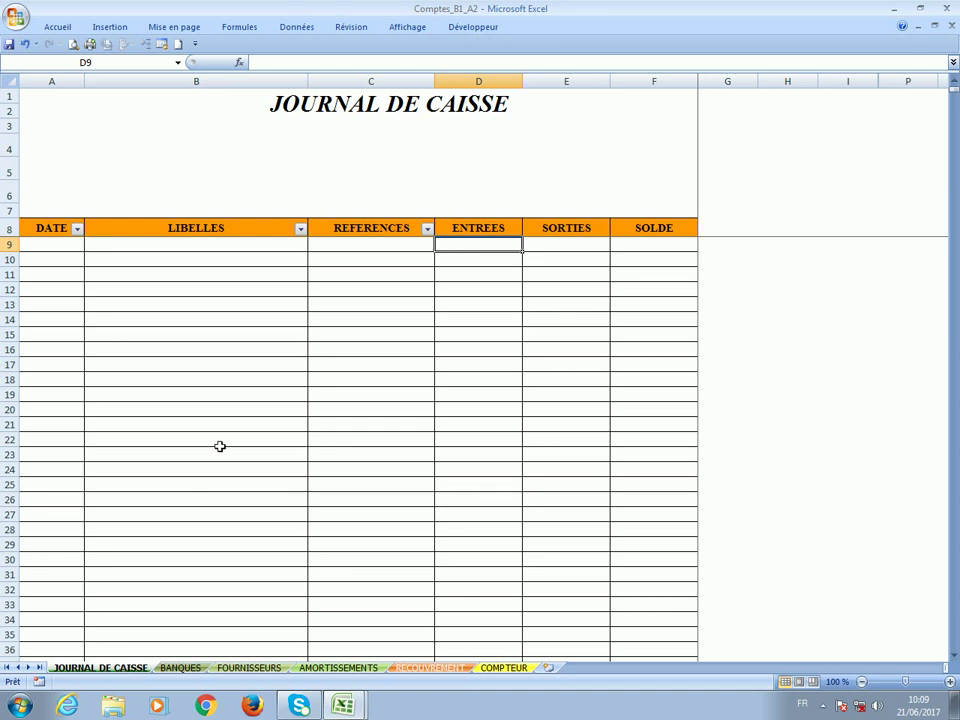
pyautogui.click(45, 244)
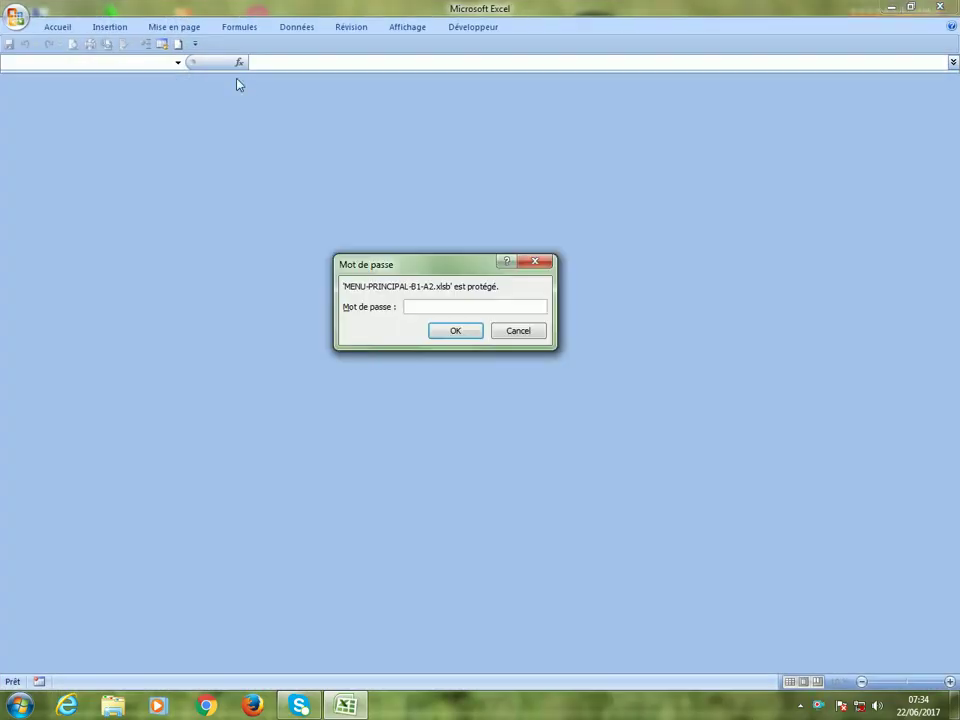
# Enter the workbook password, then open FICHIER_P1_A2 from the Fichier link on the PATISSERIE page.
pyautogui.write('****')
pyautogui.press('Return')
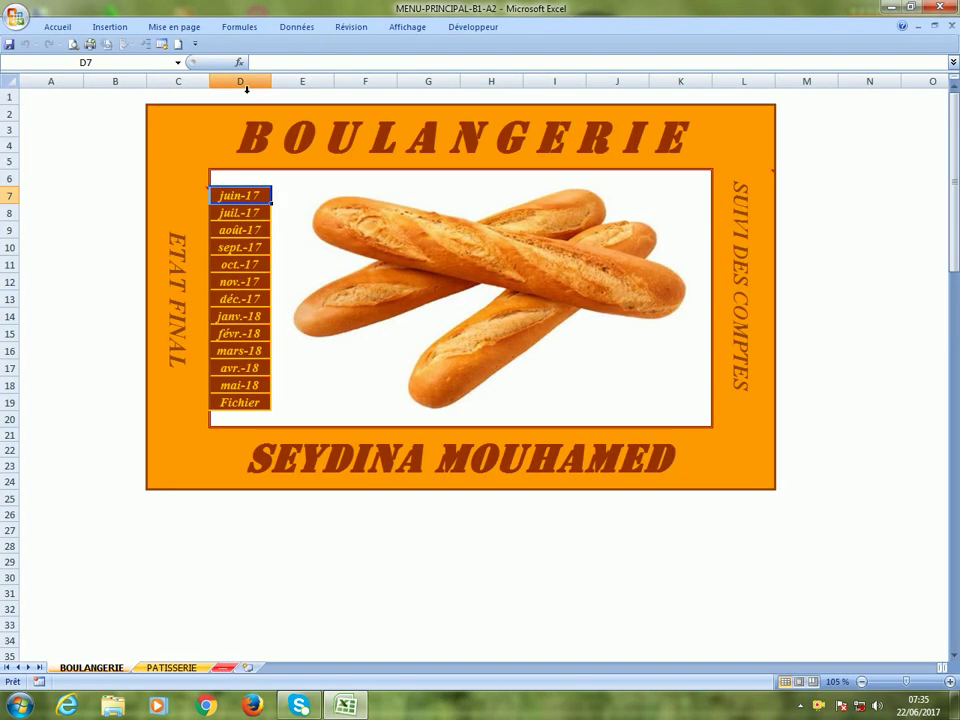
pyautogui.click(172, 668)
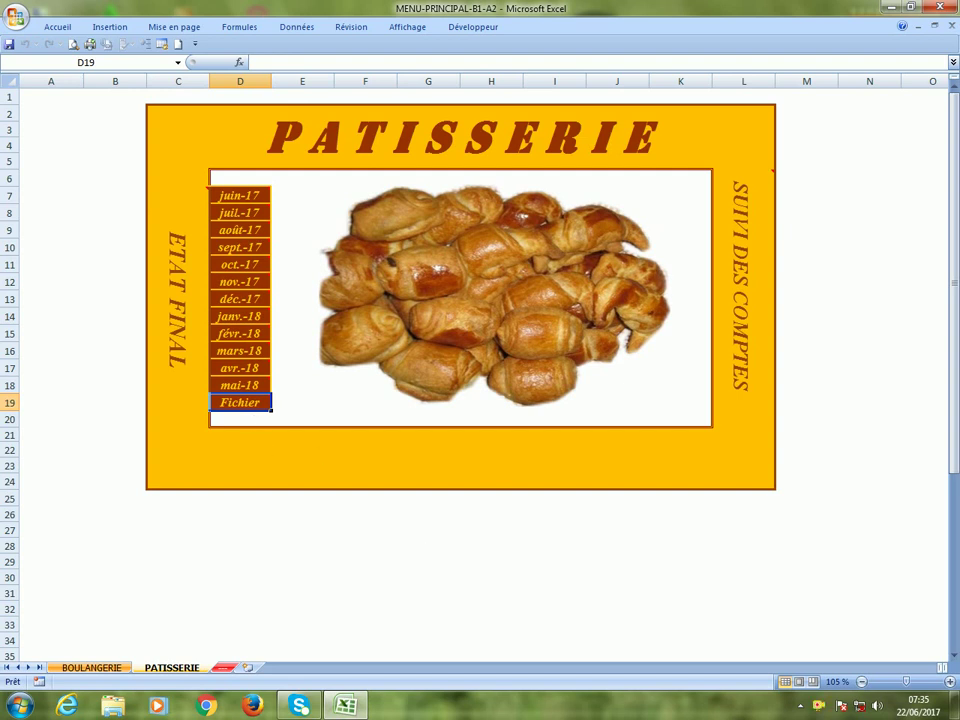
pyautogui.moveTo(248, 404)
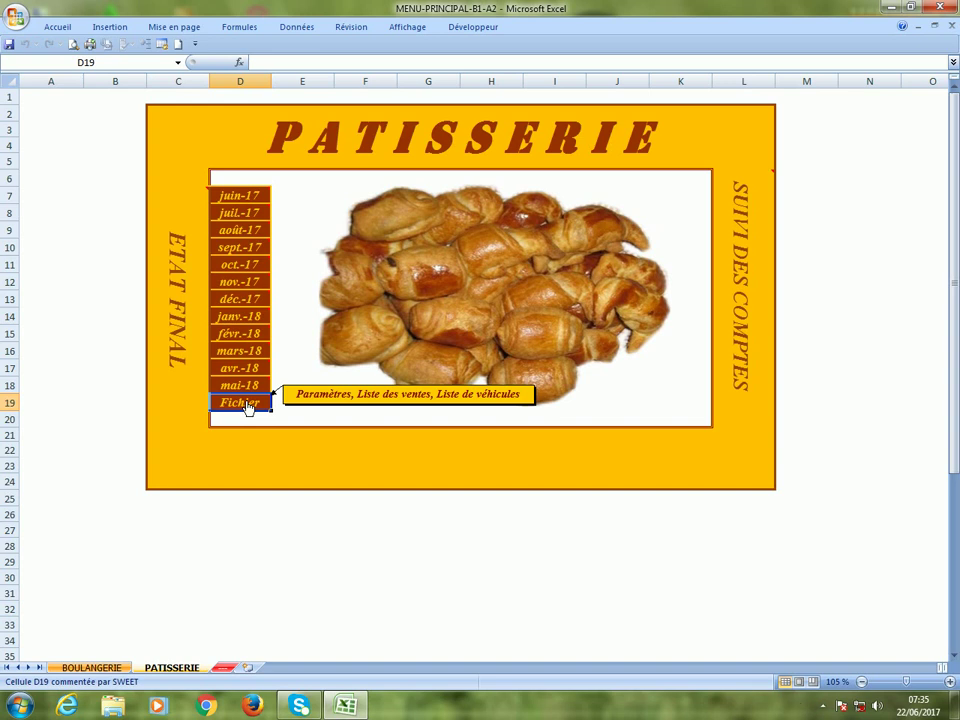
pyautogui.click(248, 404)
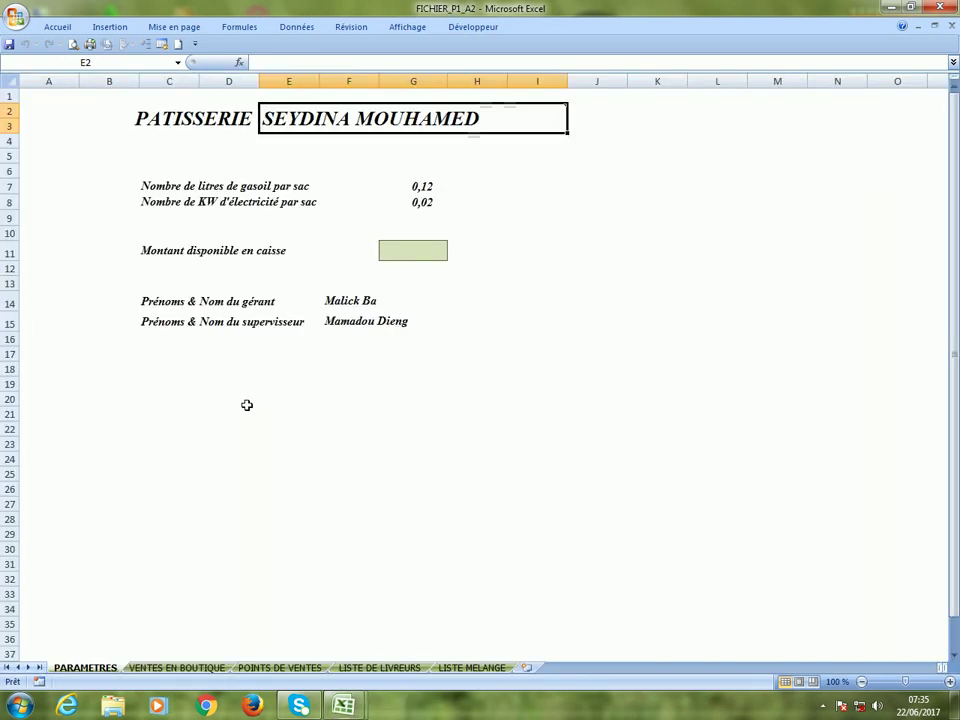
# Inspect the manager, supervisor, diesel-per-bag, electricity-per-bag and available cash formulas on PARAMETRES.
pyautogui.moveTo(362, 119)
pyautogui.moveTo(537, 123)
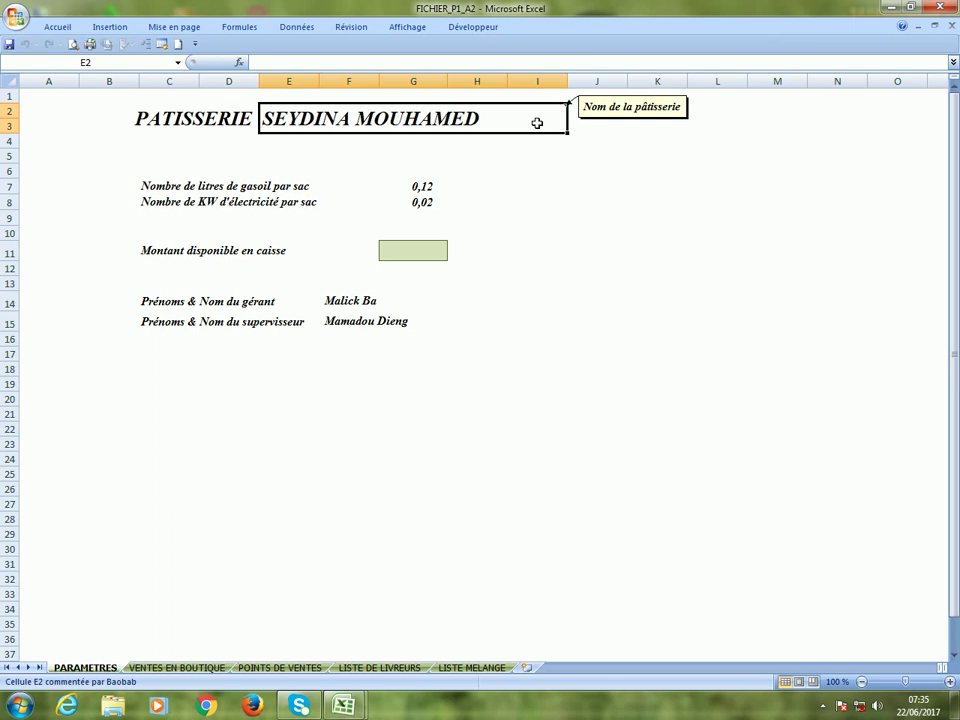
pyautogui.click(368, 305)
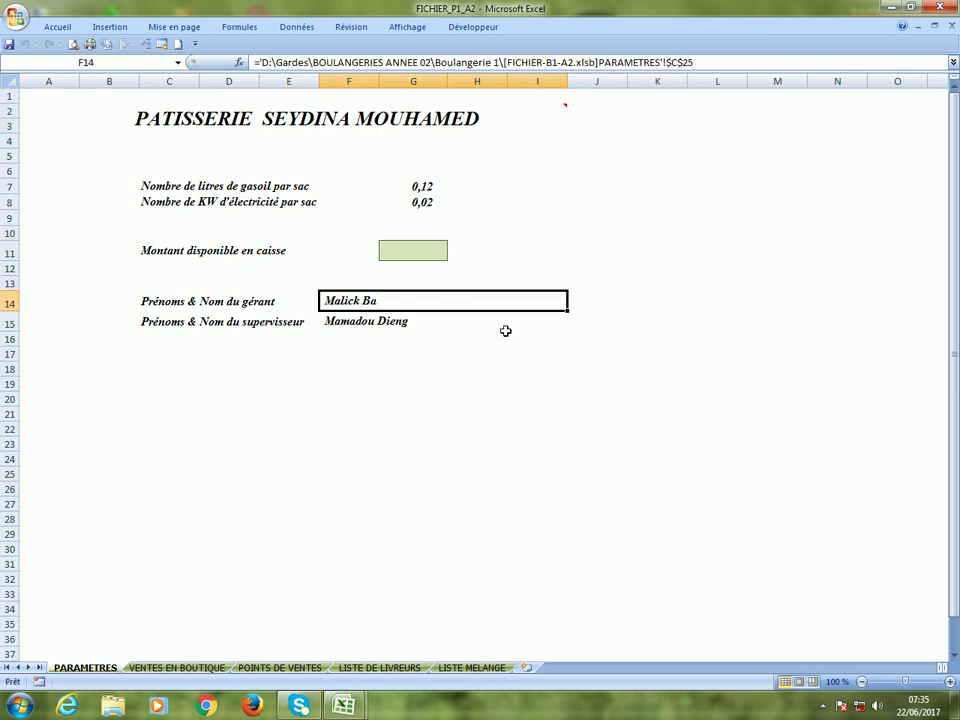
pyautogui.click(395, 323)
pyautogui.click(358, 301)
pyautogui.click(418, 188)
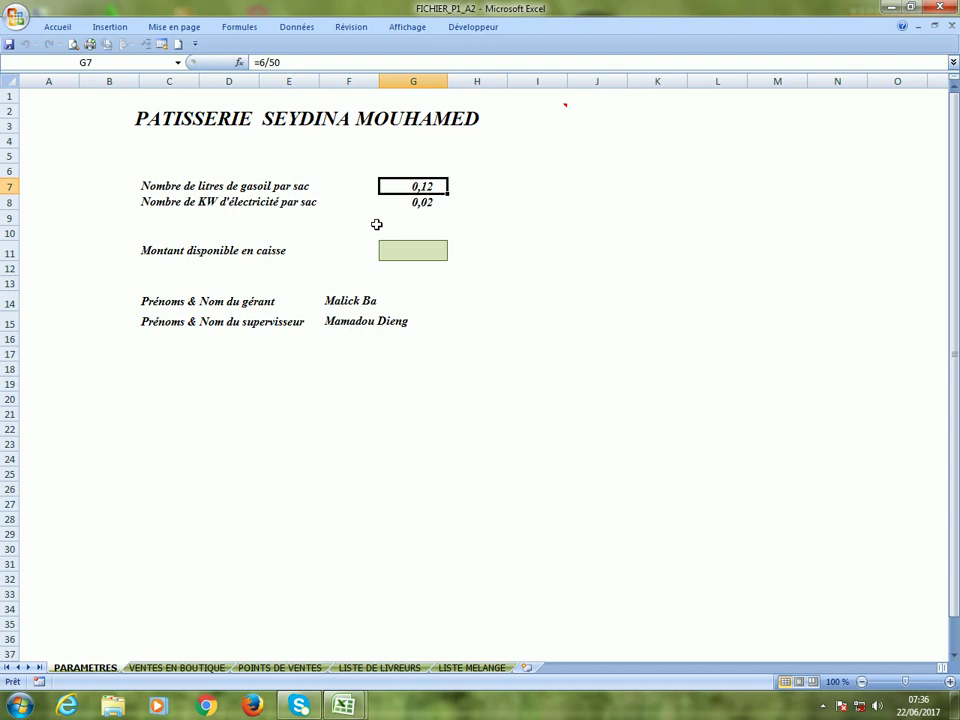
pyautogui.click(437, 204)
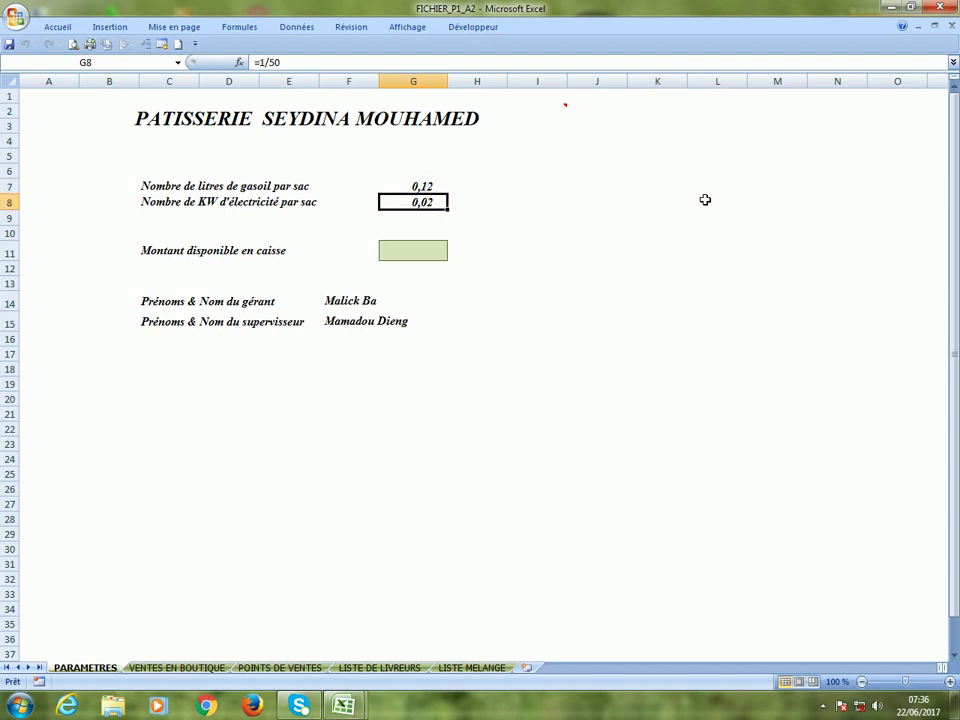
pyautogui.click(405, 256)
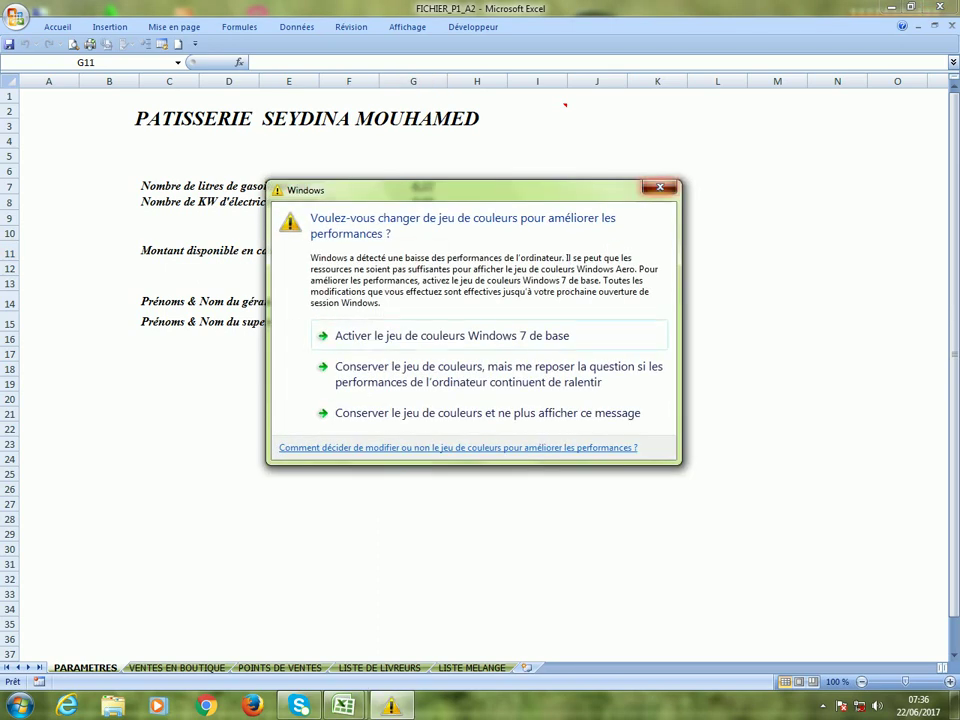
# Dismiss the colour-scheme prompt, save FICHIER_P1_A2, and reopen it from MENU-PRINCIPAL's Fichier link.
pyautogui.click(659, 189)
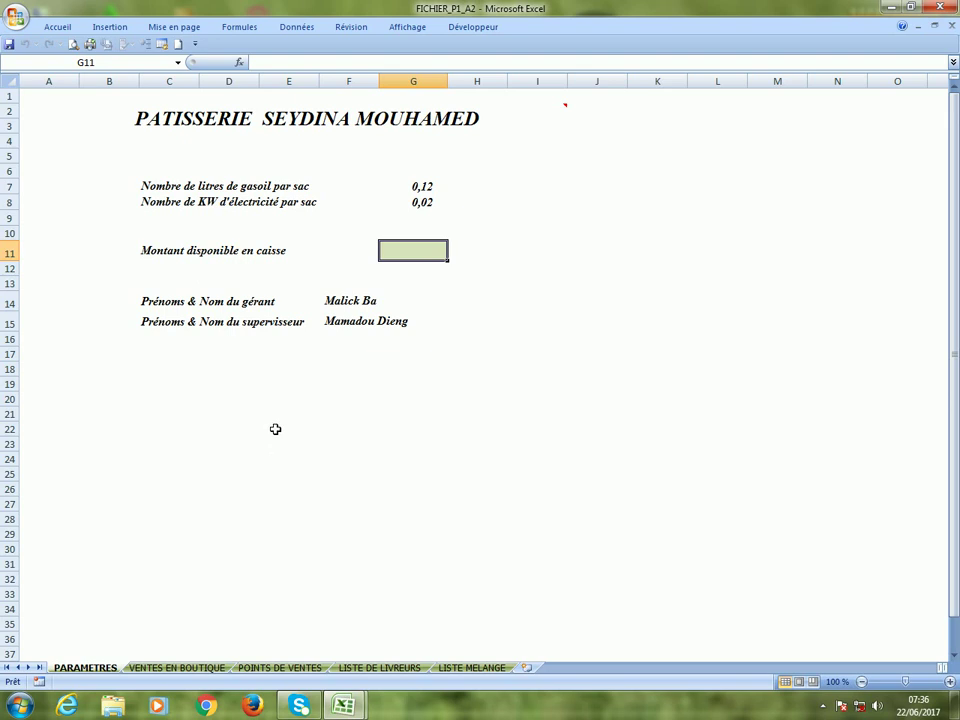
pyautogui.click(10, 44)
pyautogui.click(341, 712)
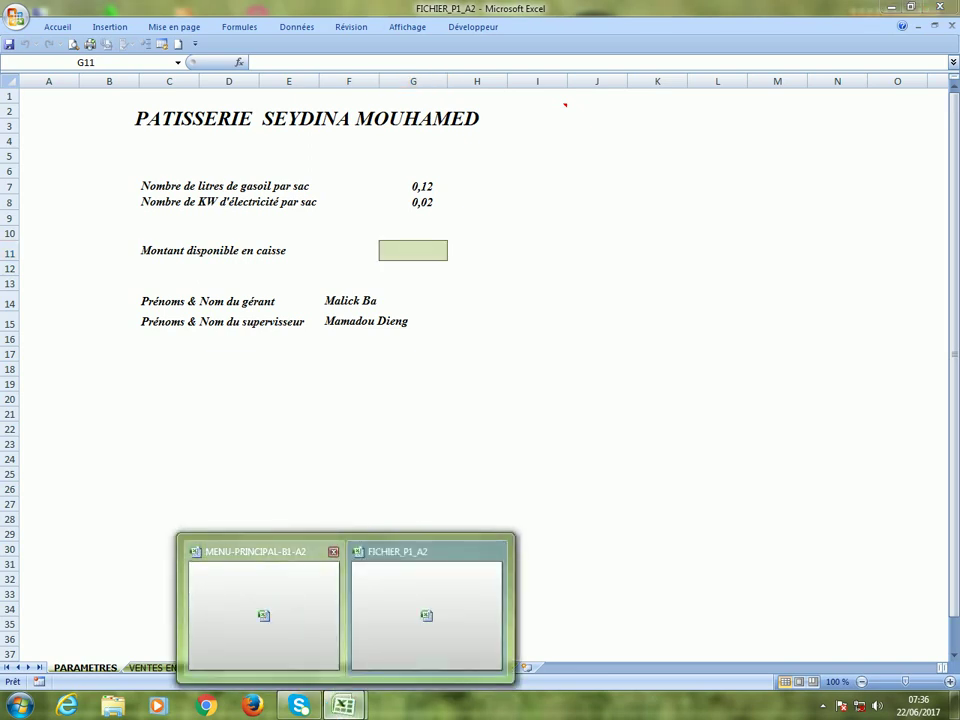
pyautogui.click(284, 619)
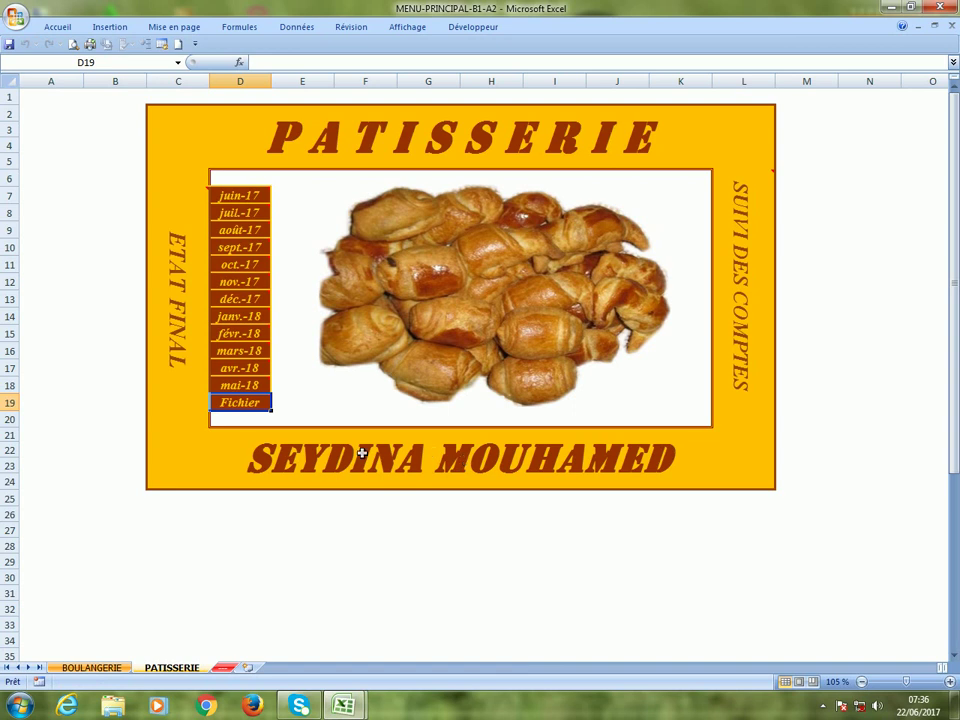
pyautogui.click(248, 408)
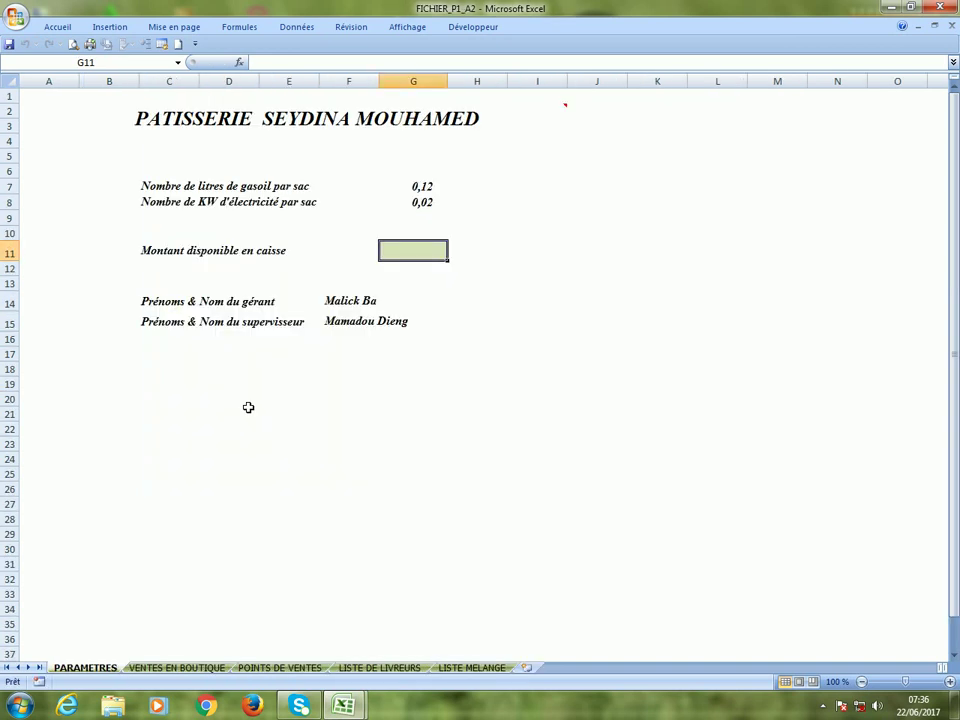
# On VENTES EN BOUTIQUE, check the variety and price cells plus the telephone and Ancien reliquat fields.
pyautogui.click(173, 668)
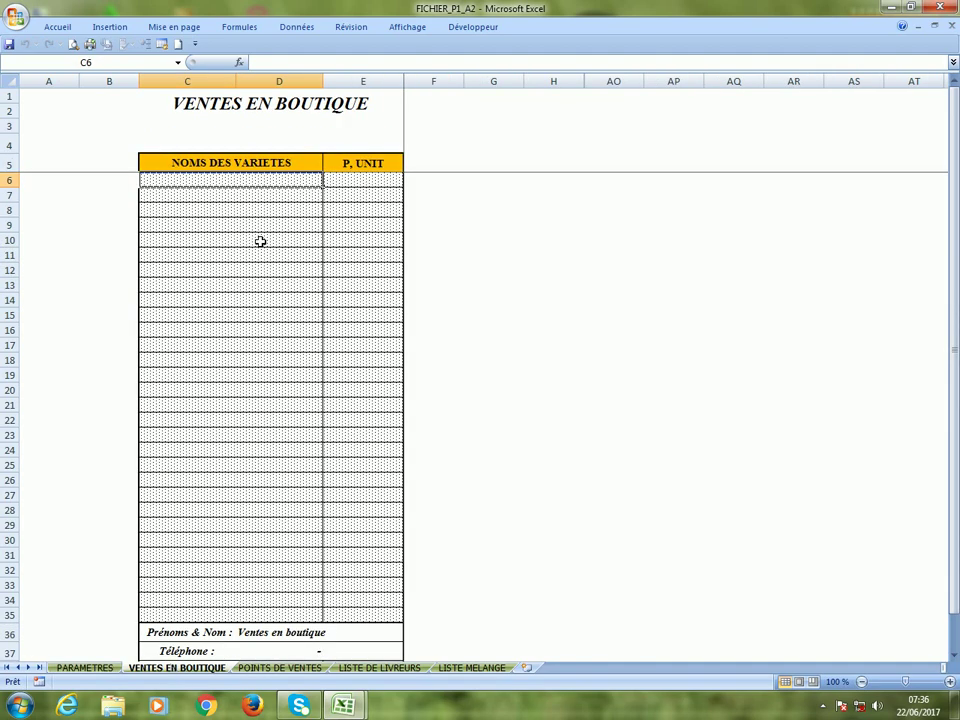
pyautogui.scroll(-4, 260, 241)
pyautogui.scroll(4, 260, 241)
pyautogui.click(255, 242)
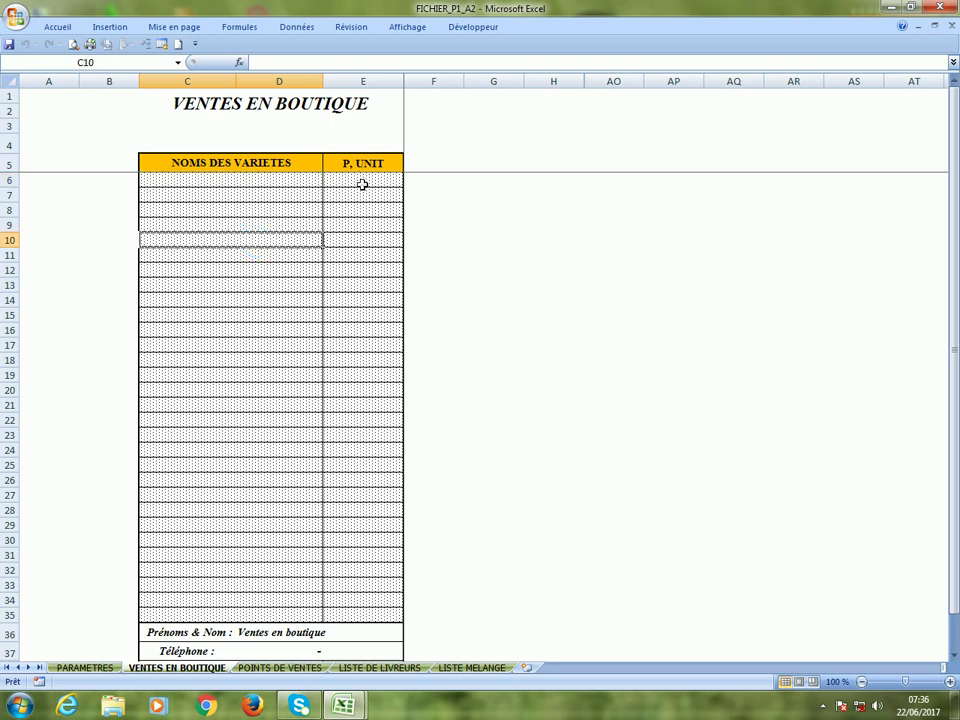
pyautogui.click(362, 184)
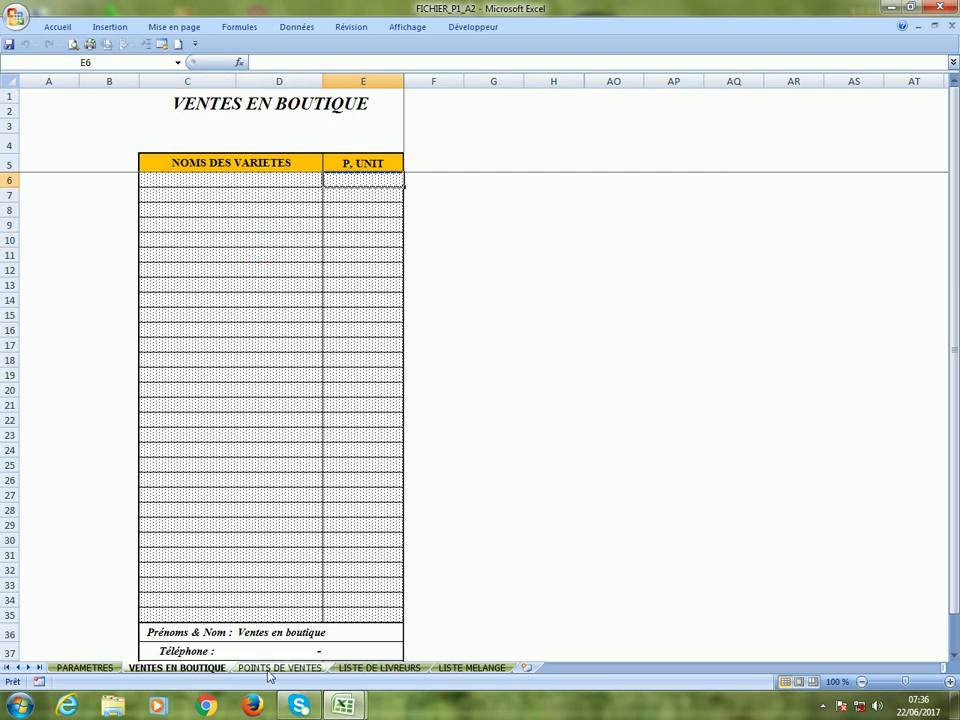
pyautogui.scroll(-1, 274, 589)
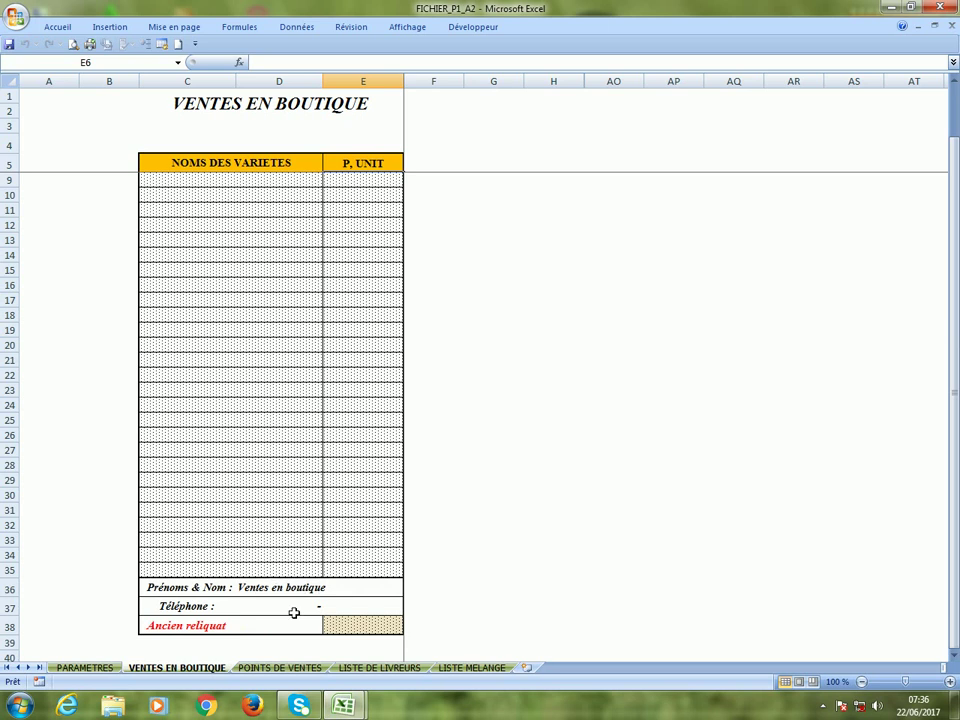
pyautogui.click(354, 611)
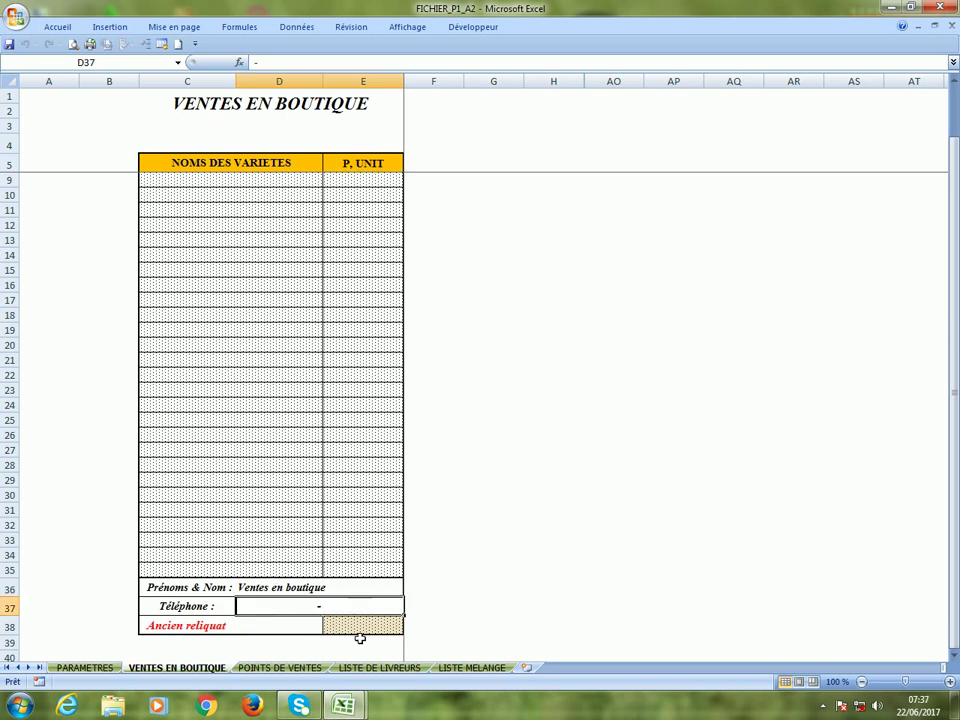
pyautogui.click(360, 627)
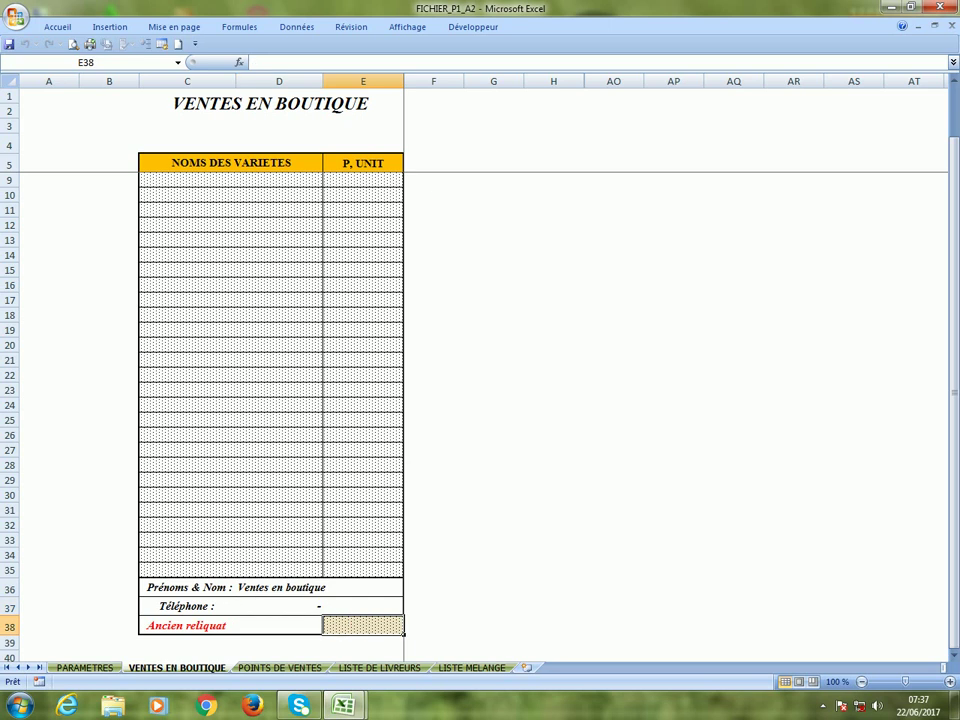
pyautogui.hotkey('ctrl', 'pagedown')
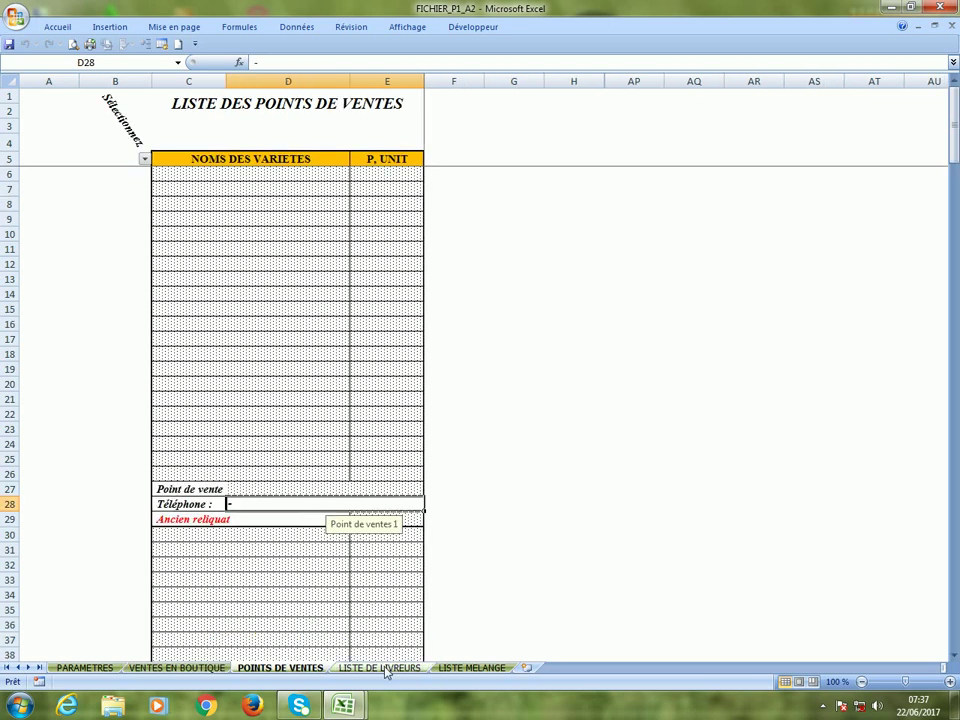
# Review the Livreur 1–3 input prompts and the name, telephone and price cells on LISTE DE LIVREURS.
pyautogui.click(381, 667)
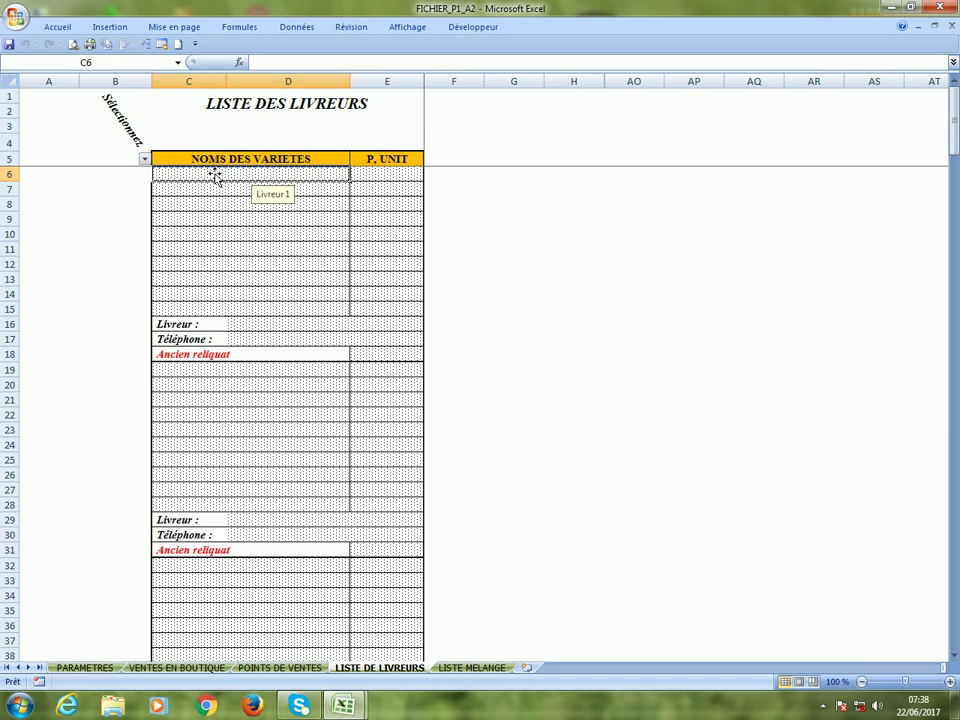
pyautogui.click(250, 238)
pyautogui.click(268, 443)
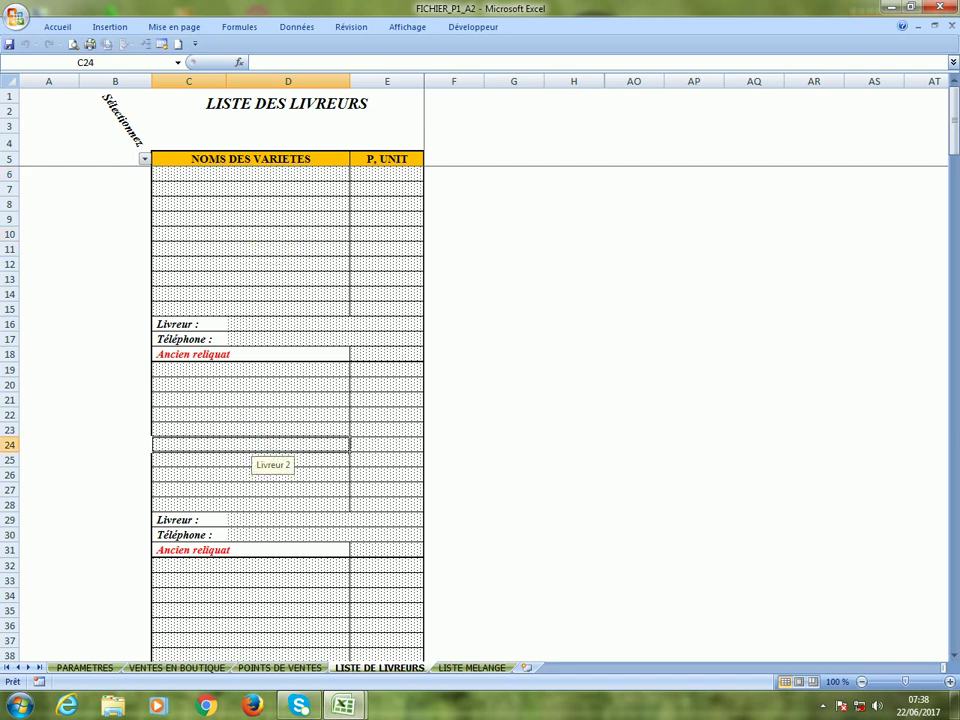
pyautogui.click(261, 607)
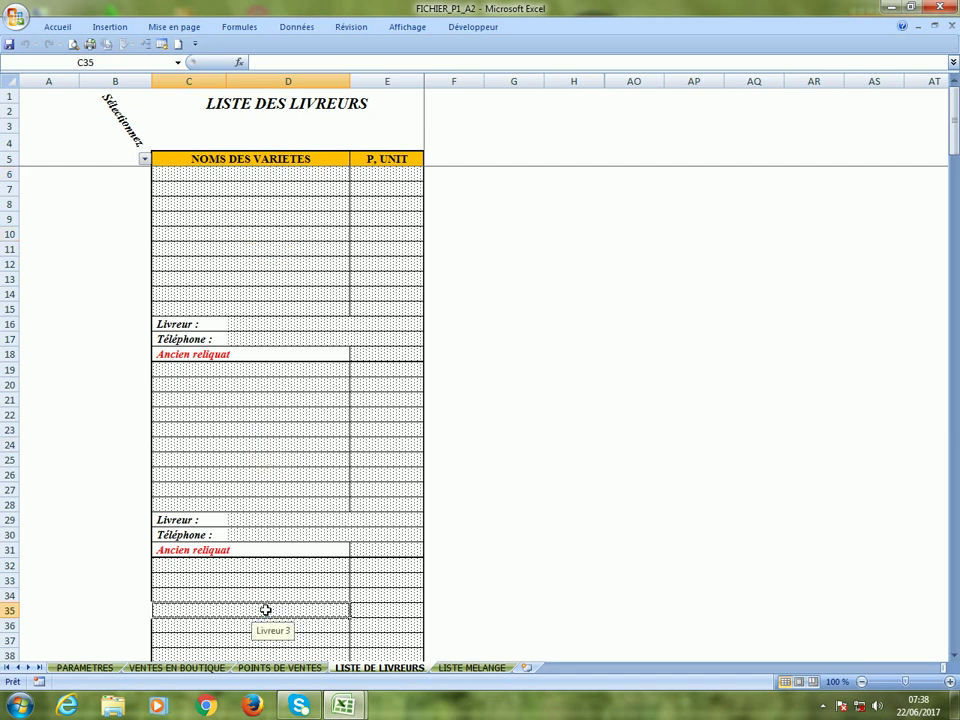
pyautogui.click(374, 173)
pyautogui.click(386, 251)
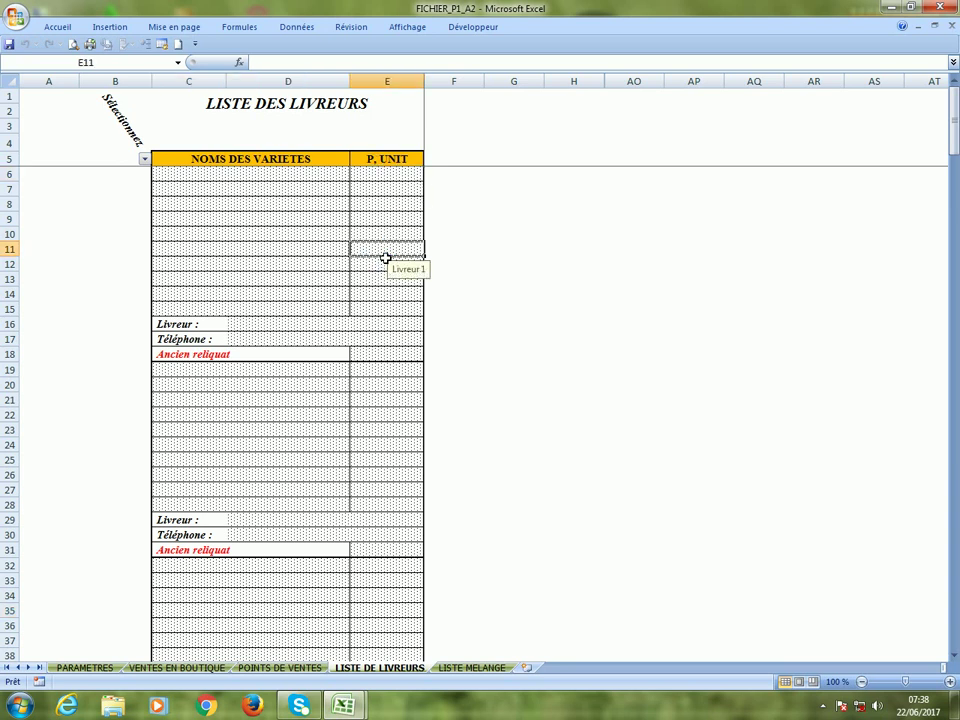
pyautogui.click(383, 445)
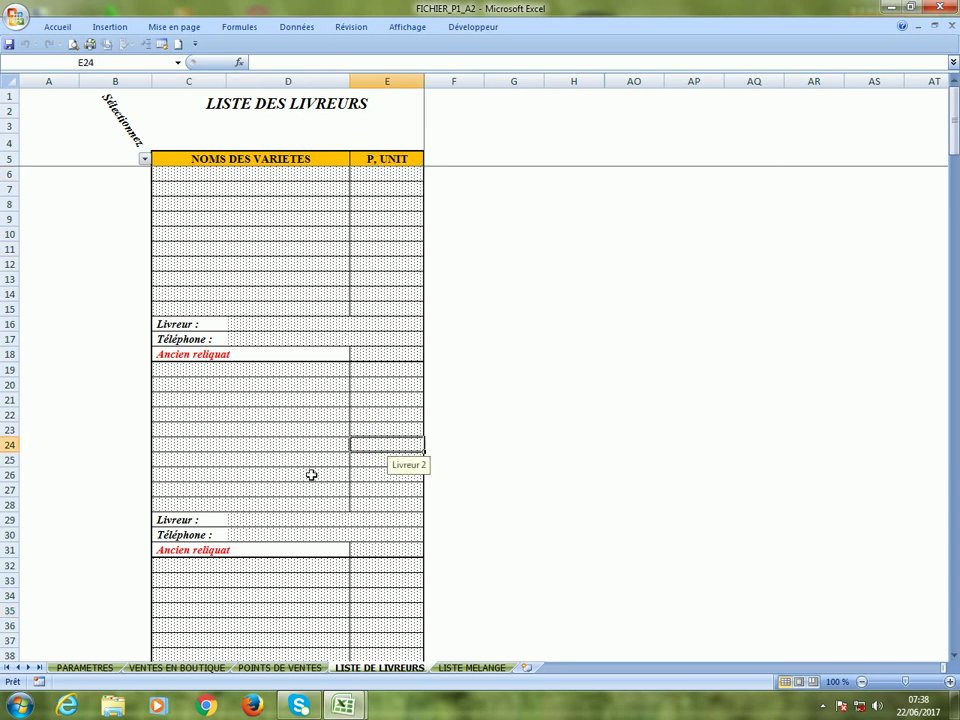
pyautogui.click(284, 329)
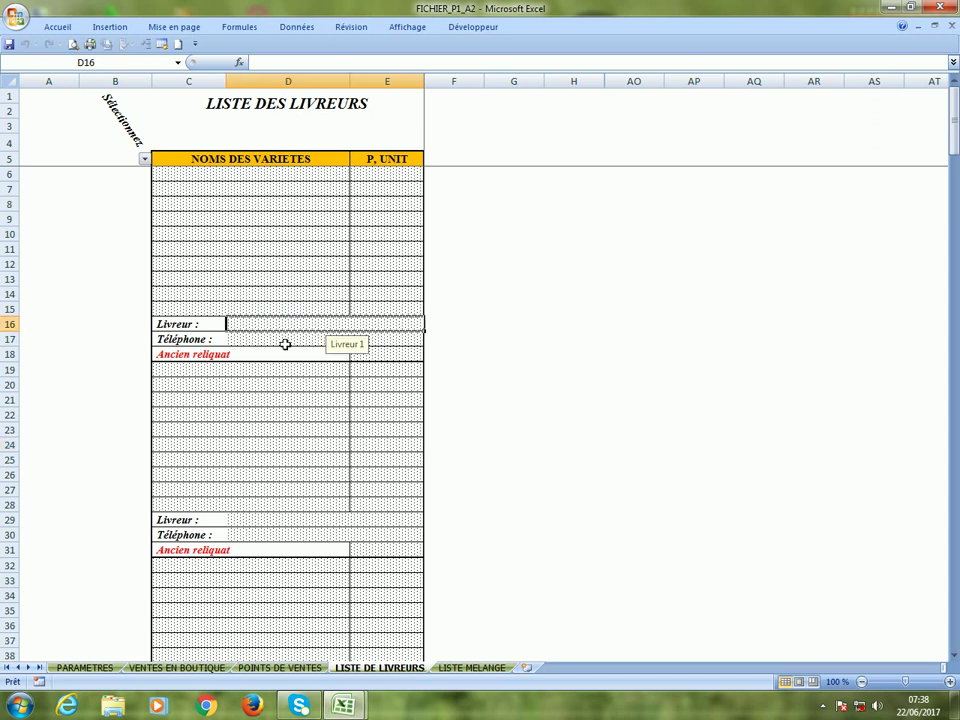
pyautogui.click(285, 344)
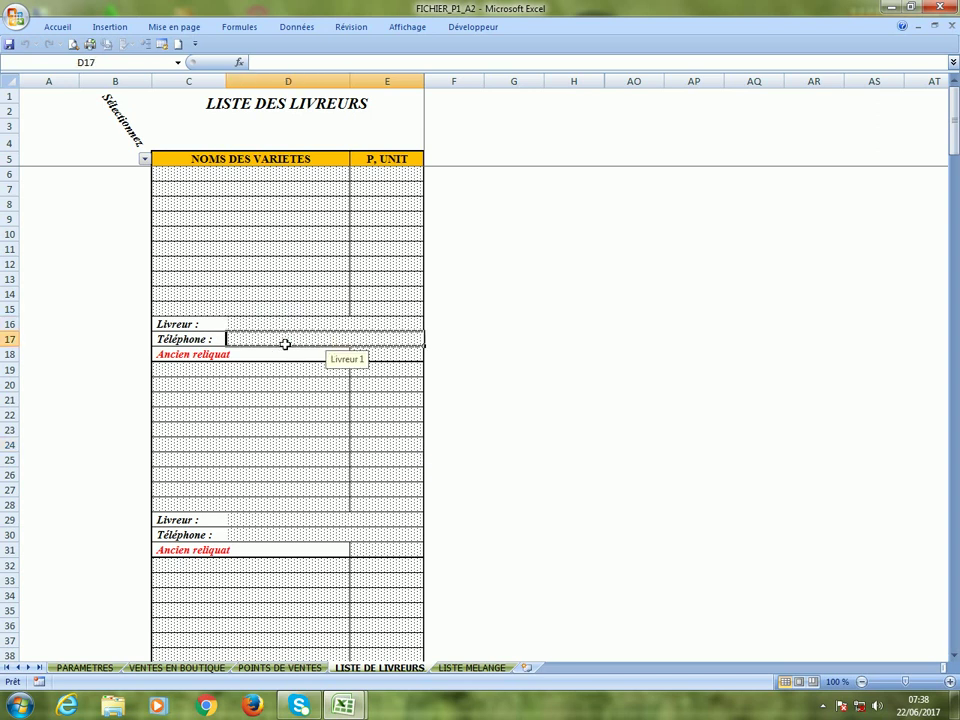
pyautogui.click(445, 668)
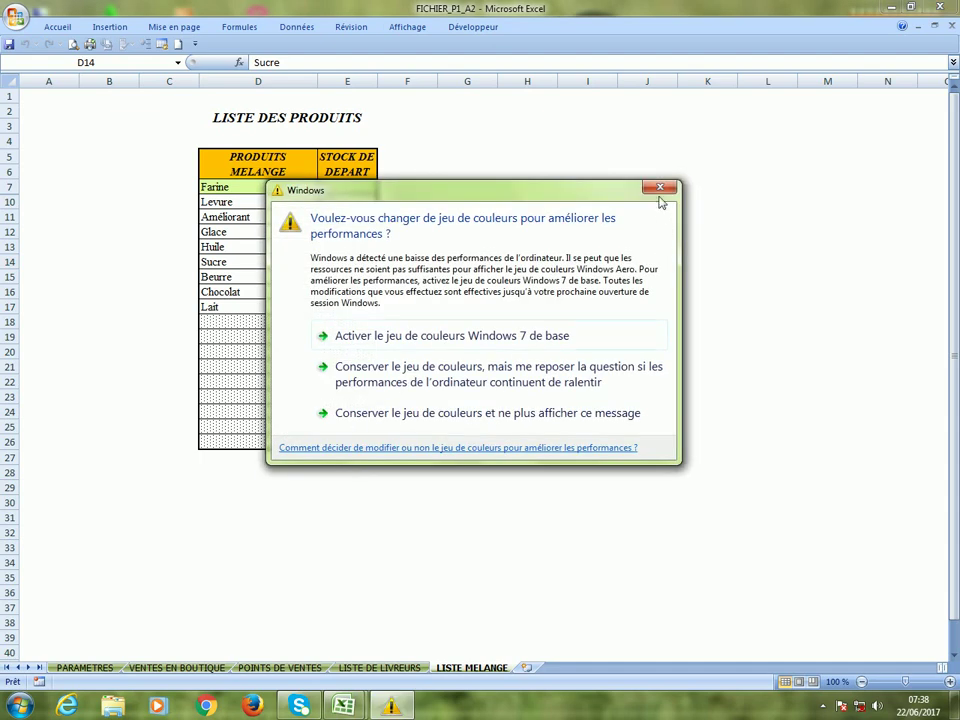
# Close the colour-scheme prompt, select the empty row below Lait, and go back to VENTES EN BOUTIQUE.
pyautogui.click(661, 188)
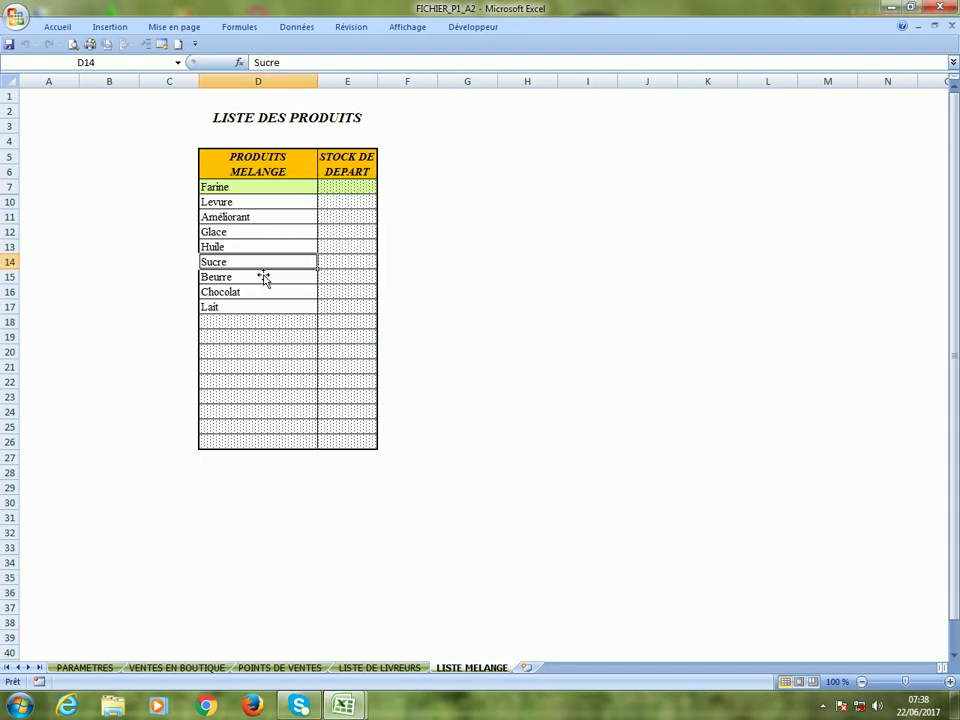
pyautogui.click(248, 322)
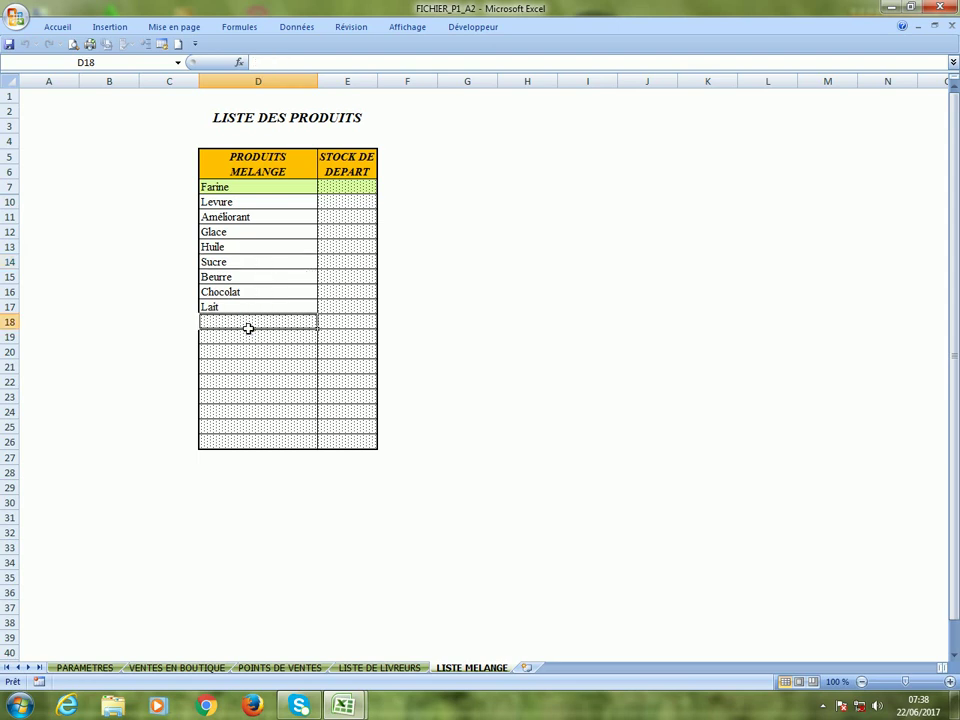
pyautogui.click(157, 668)
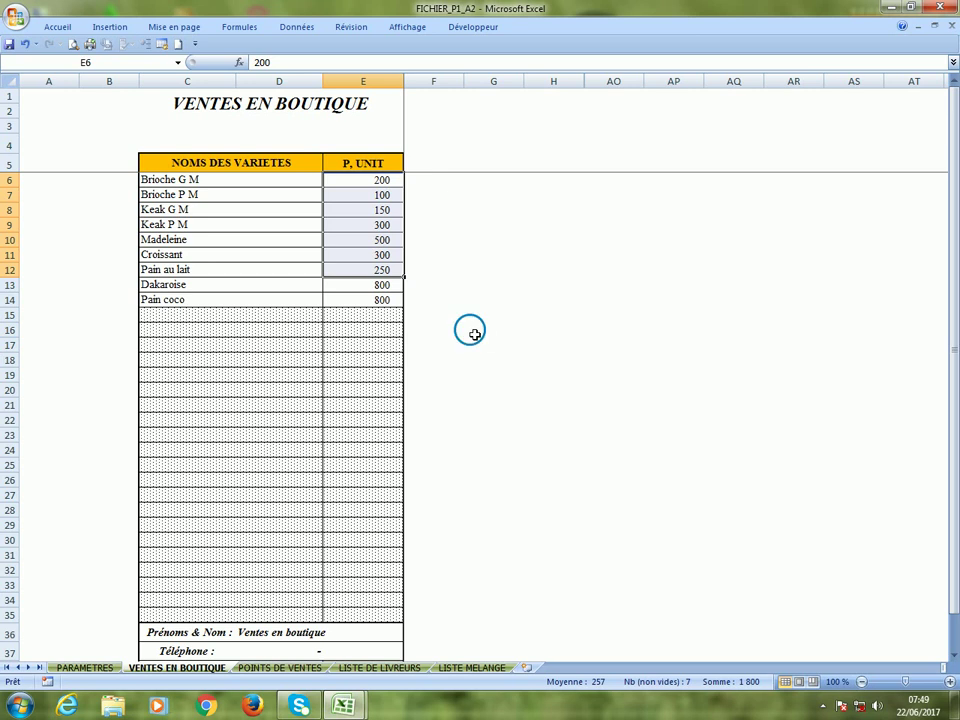
# Enter 0 as the shop's Ancien reliquat in E38, then move to the POINTS DE VENTES sheet.
pyautogui.click(470, 330)
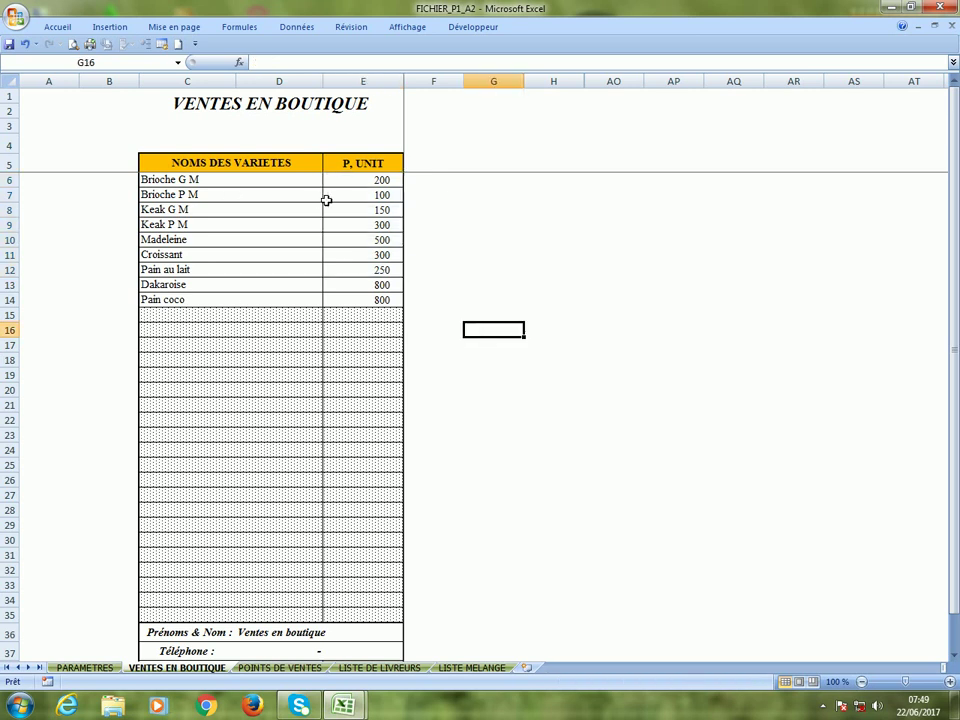
pyautogui.scroll(-2, 360, 246)
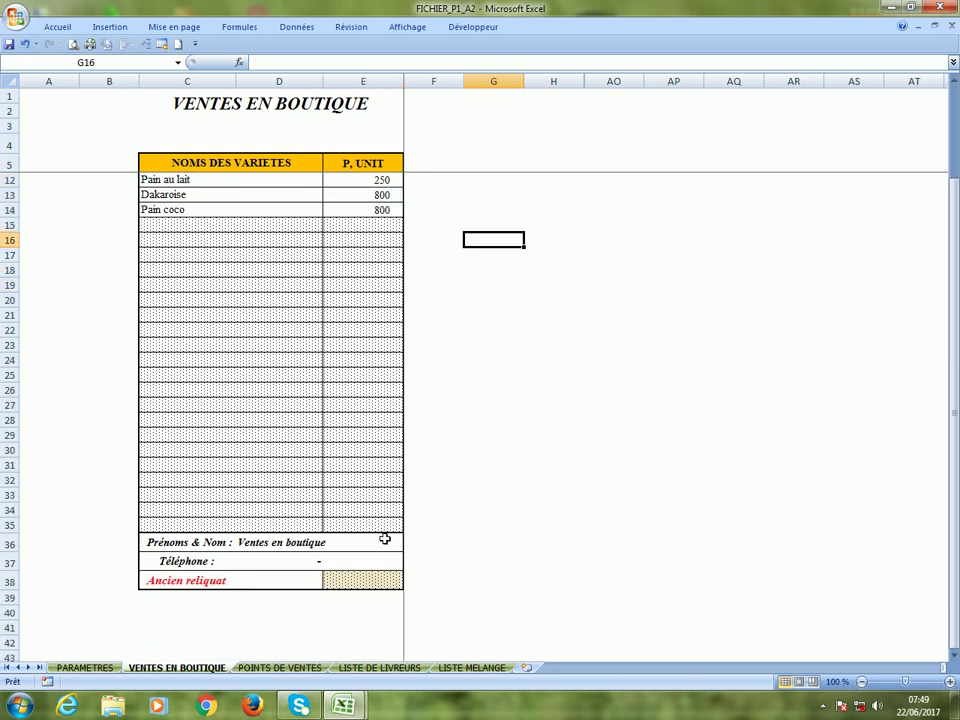
pyautogui.click(352, 581)
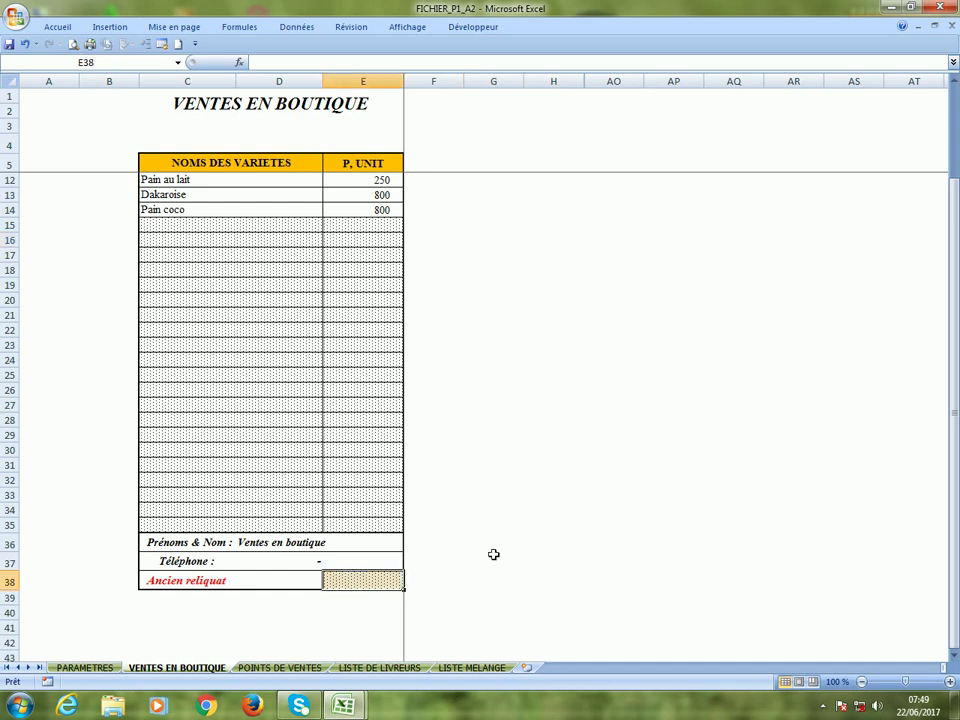
pyautogui.write('0')
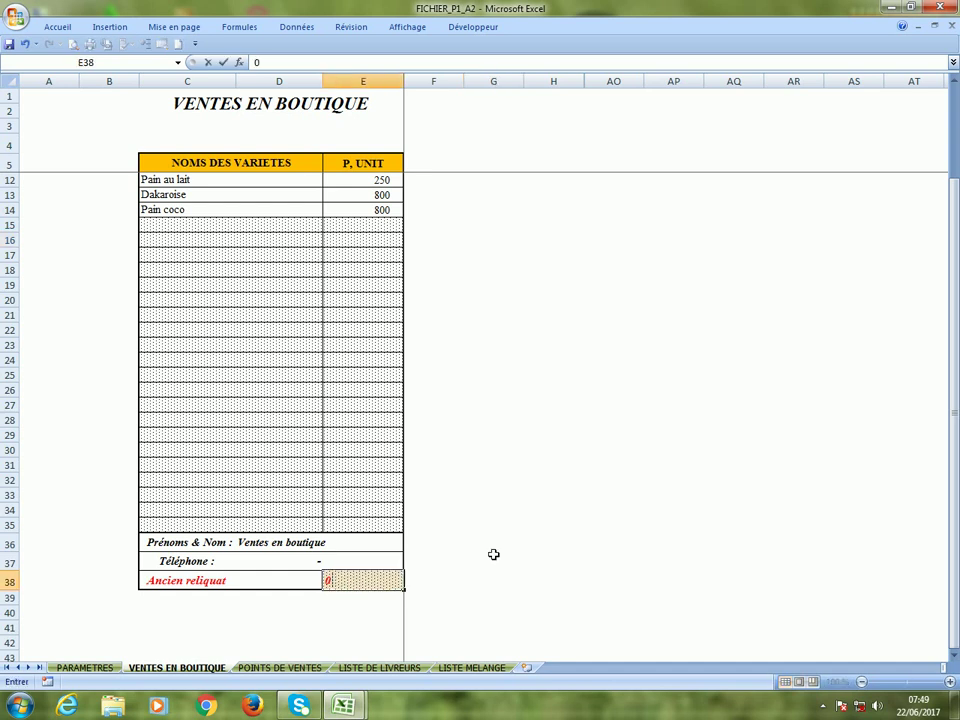
pyautogui.press('Return')
pyautogui.hotkey('ctrl', 'pagedown')
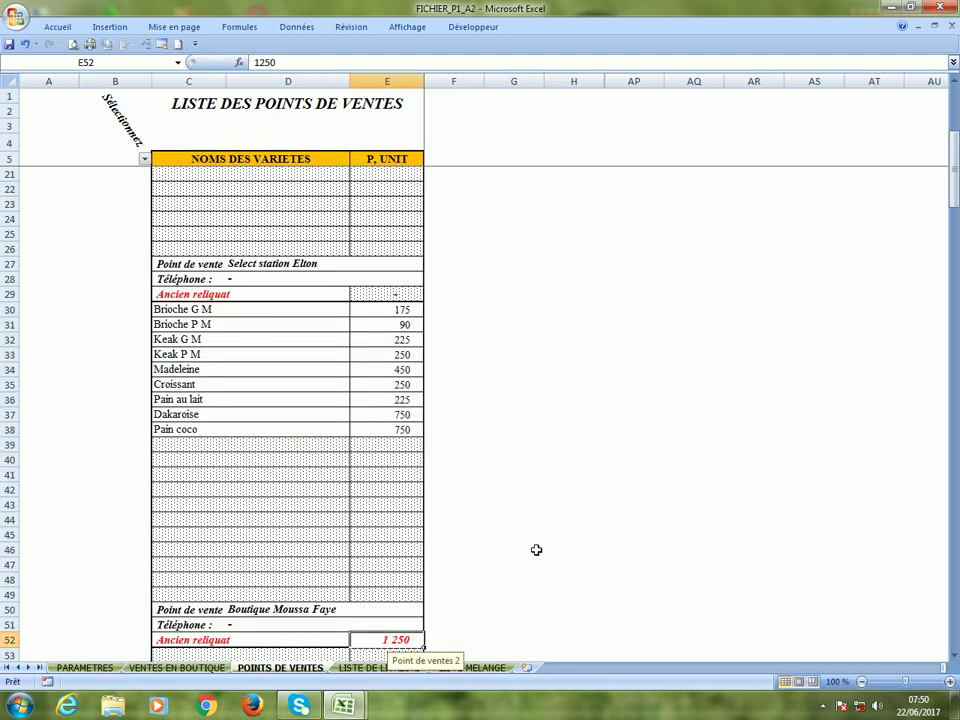
pyautogui.scroll(5, 536, 550)
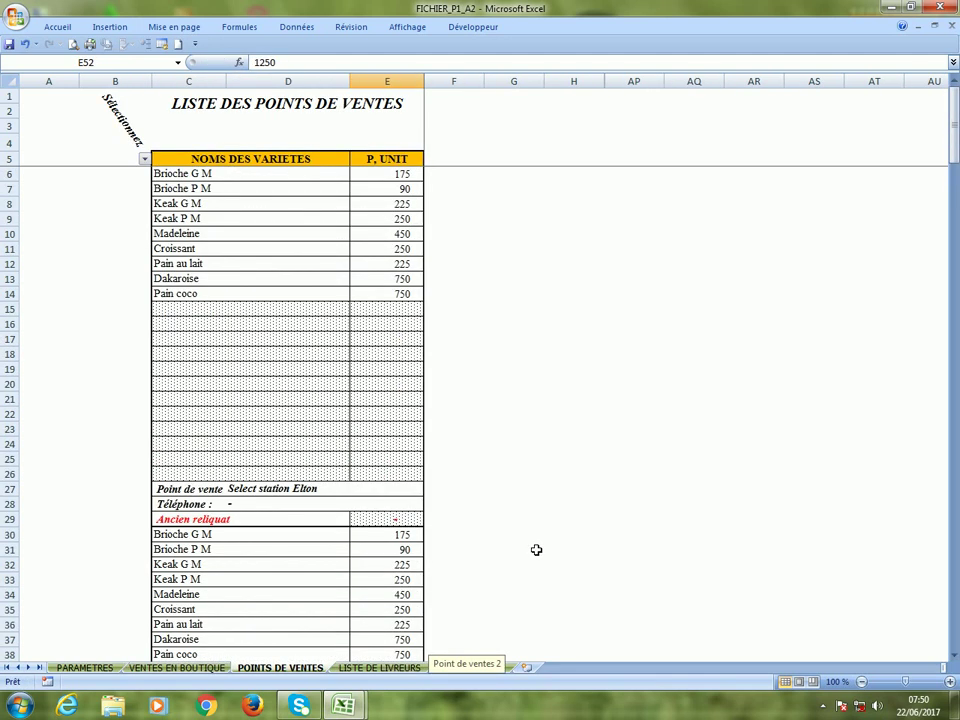
# Review the LISTE DE LIVREURS sheet's three drivers, their phone numbers and 800 and 1 000 balances.
pyautogui.click(366, 667)
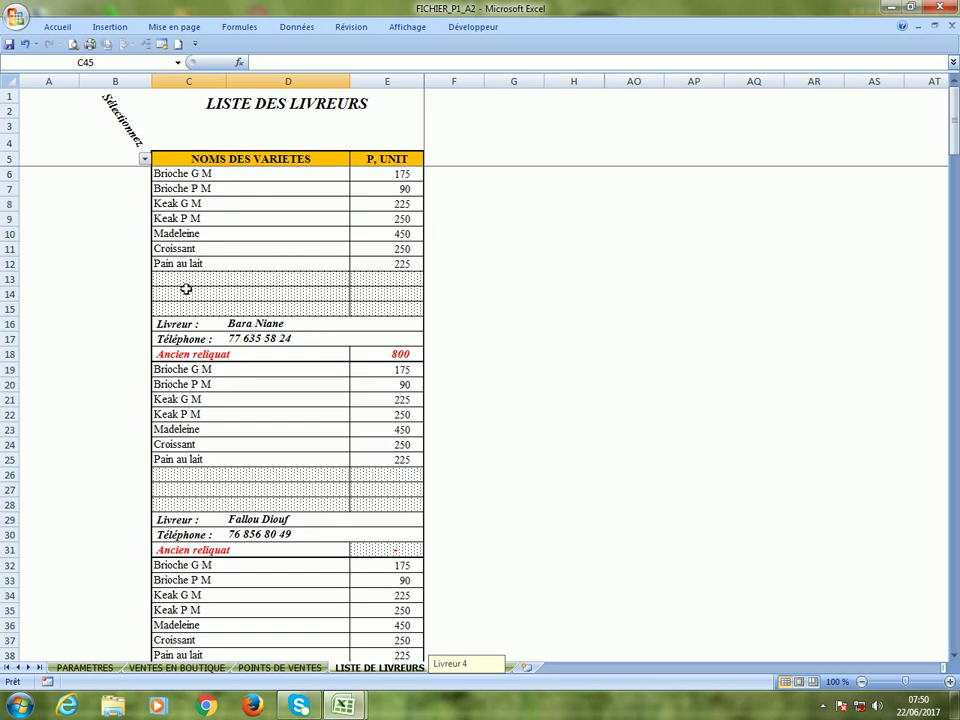
pyautogui.click(283, 328)
pyautogui.click(256, 343)
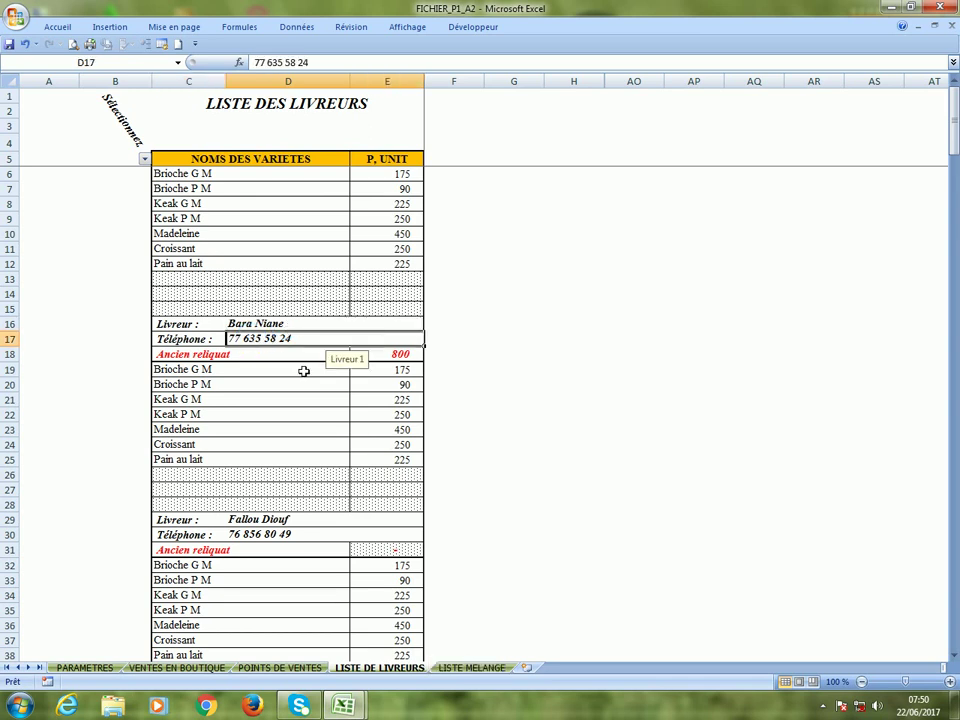
pyautogui.click(395, 354)
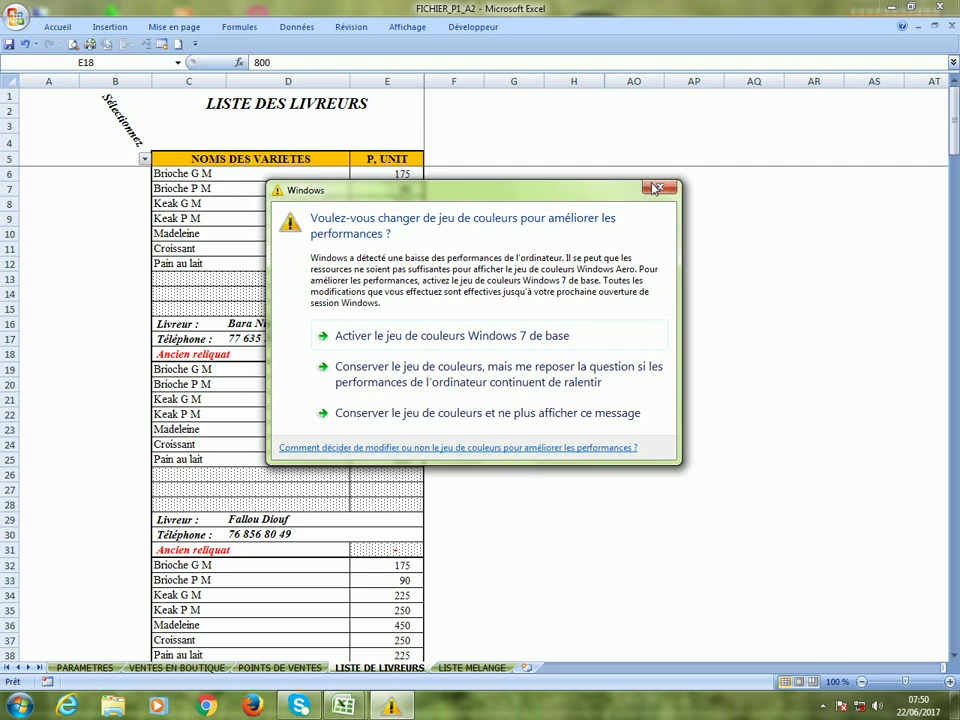
pyautogui.click(660, 187)
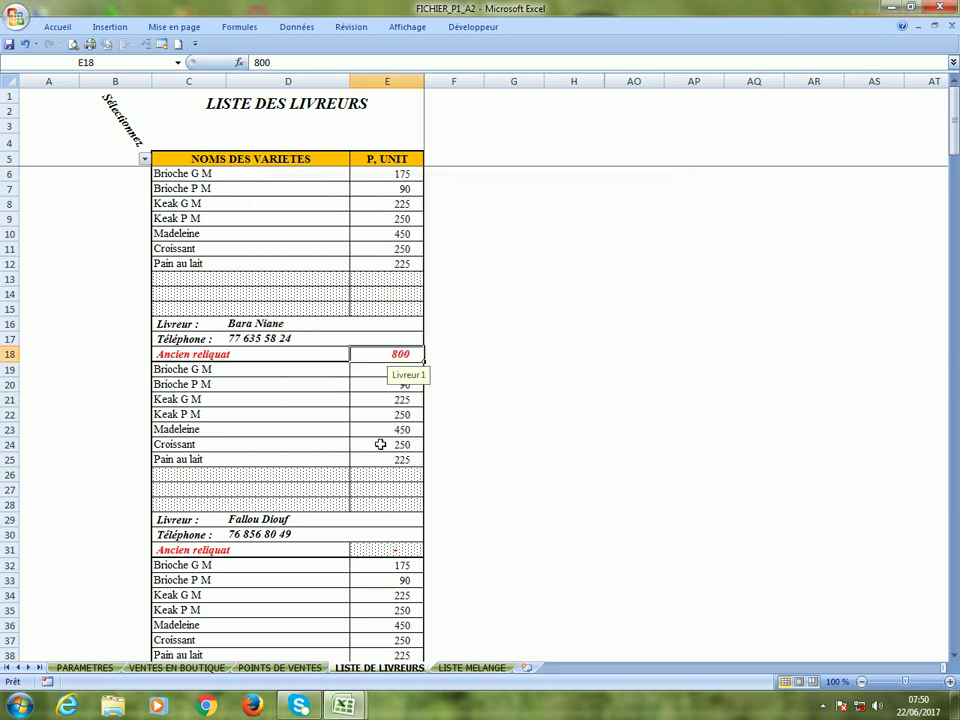
pyautogui.click(278, 452)
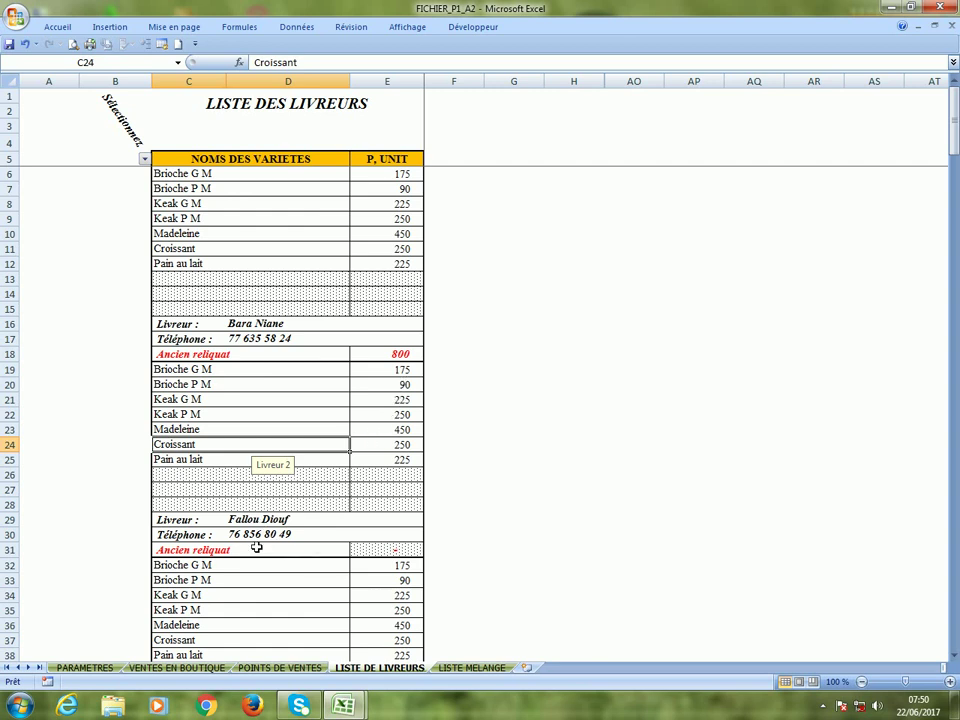
pyautogui.click(386, 555)
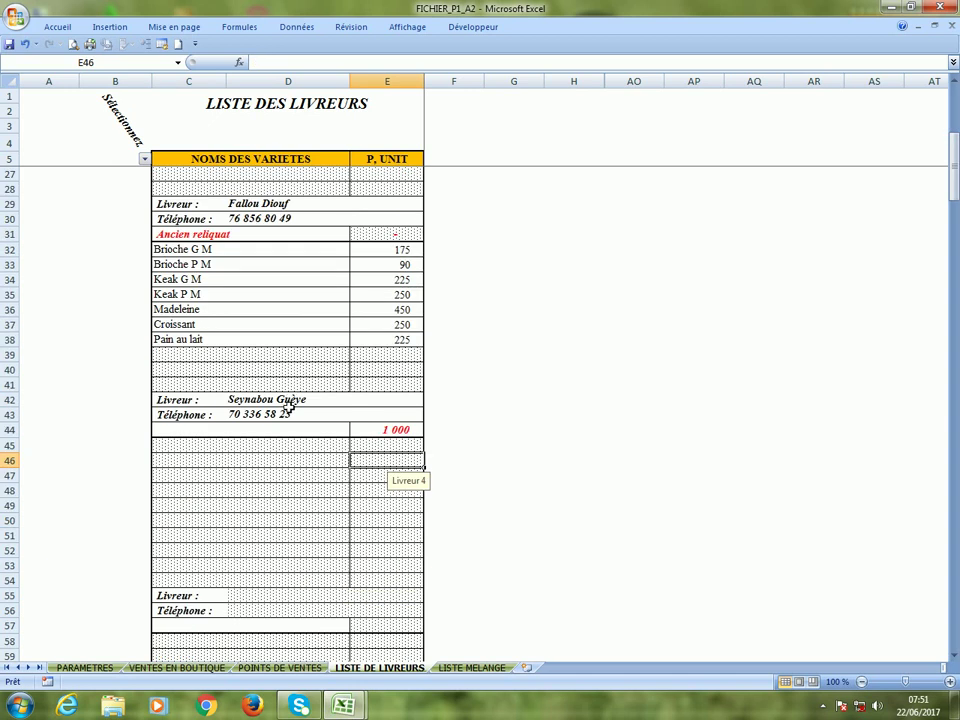
pyautogui.click(288, 402)
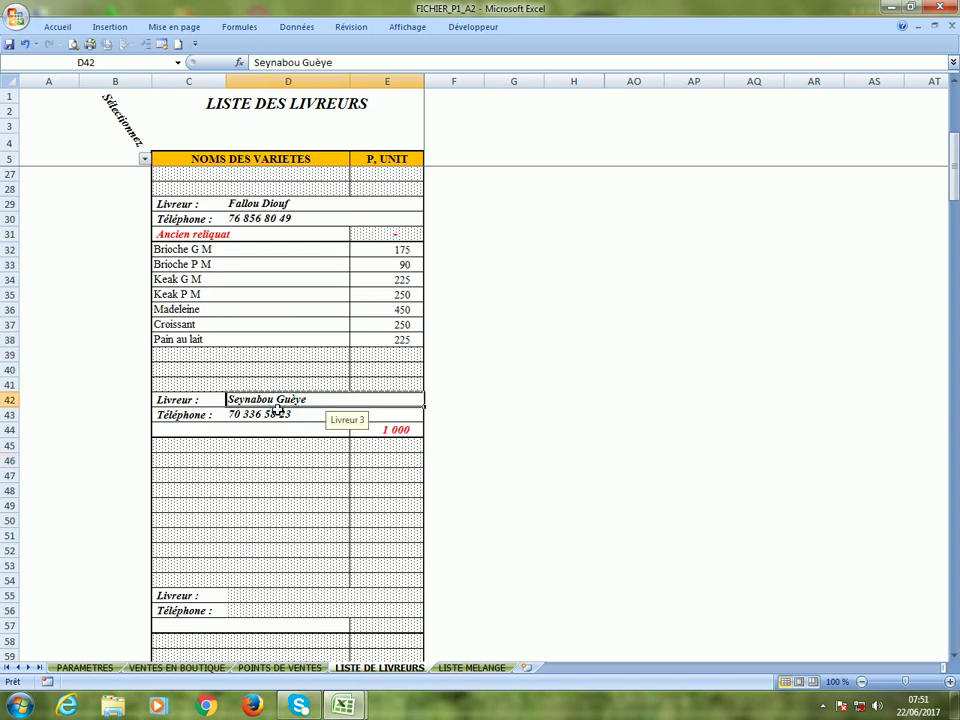
pyautogui.click(405, 431)
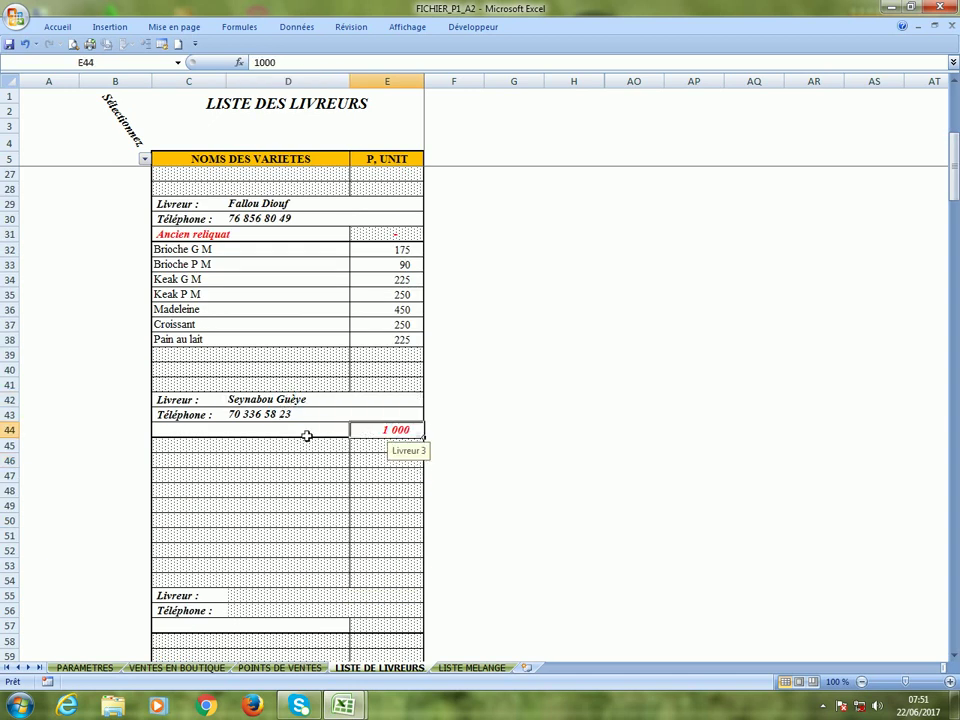
# Glance at POINTS DE VENTES, then bring up the LISTE MELANGE sheet.
pyautogui.scroll(7, 298, 436)
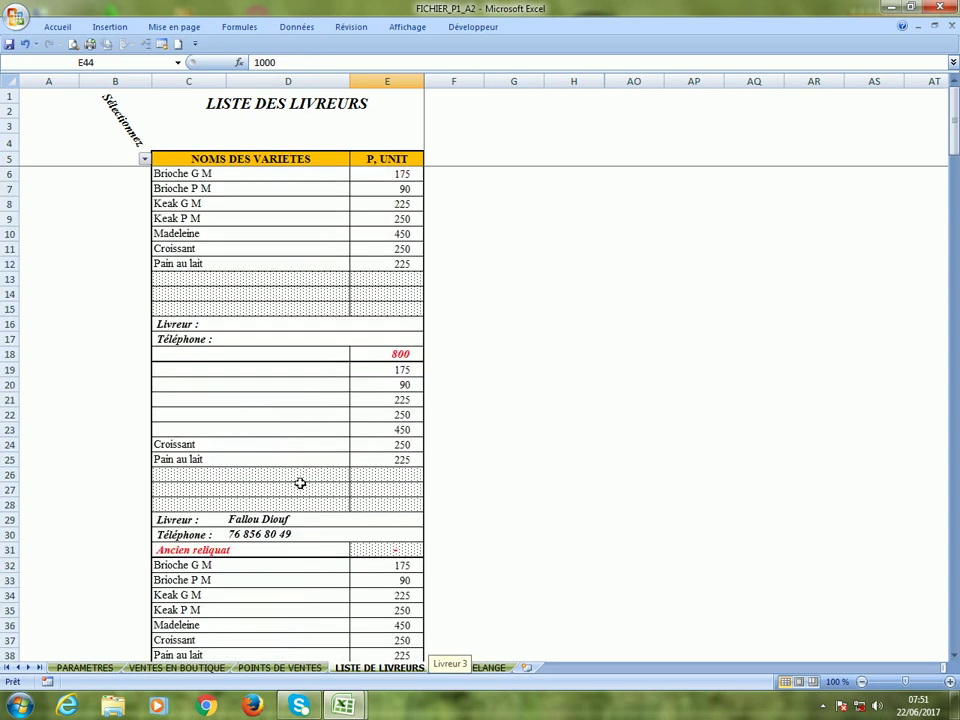
pyautogui.scroll(-17, 300, 481)
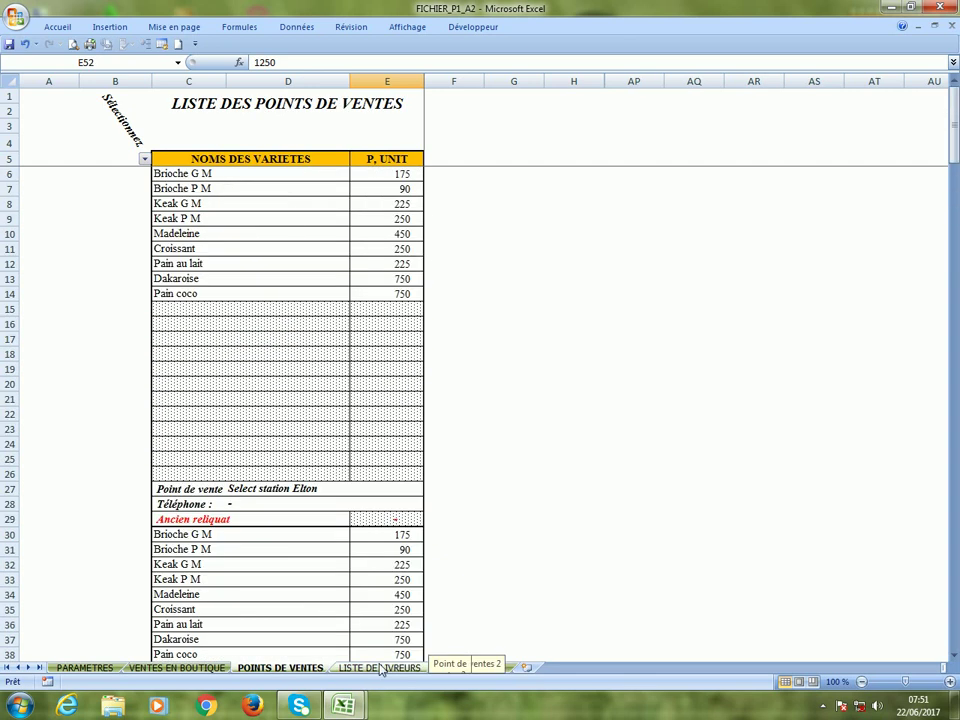
pyautogui.hotkey('ctrl', 'pagedown')
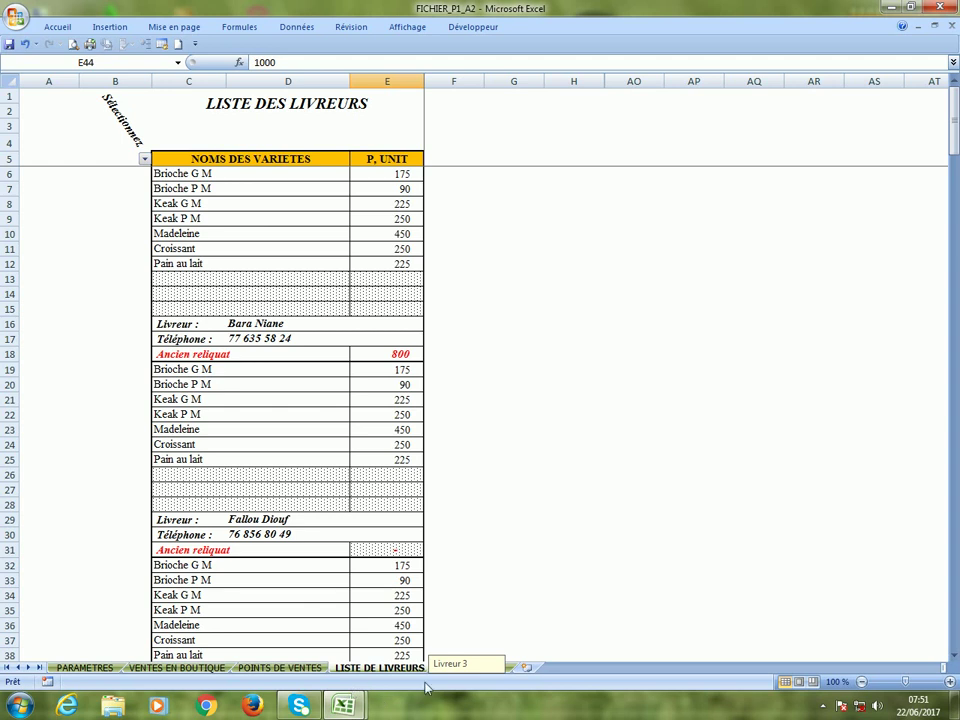
pyautogui.click(505, 668)
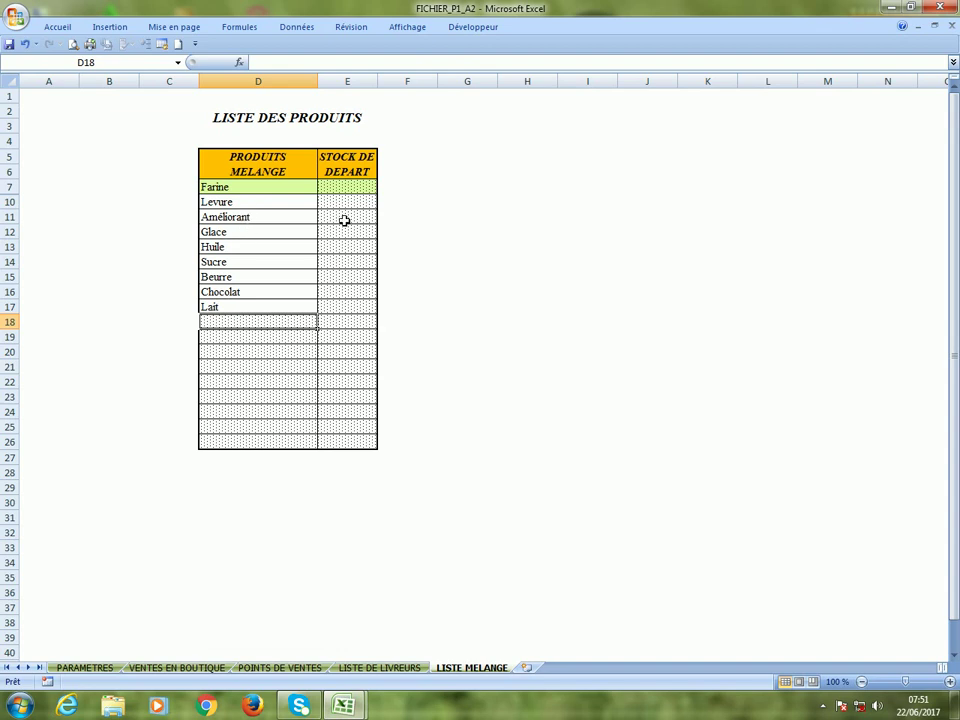
# Add Coco rappé in D18 and enter starting stocks 7, 4, 25, 6 in E15:E18.
pyautogui.write('Coco rappé')
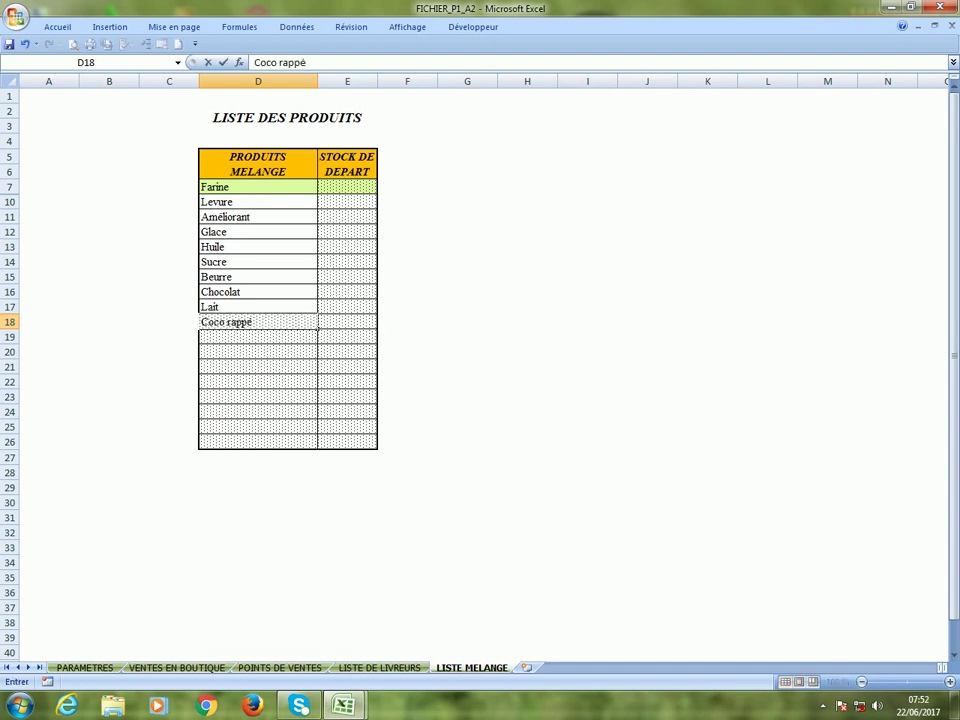
pyautogui.click(236, 334)
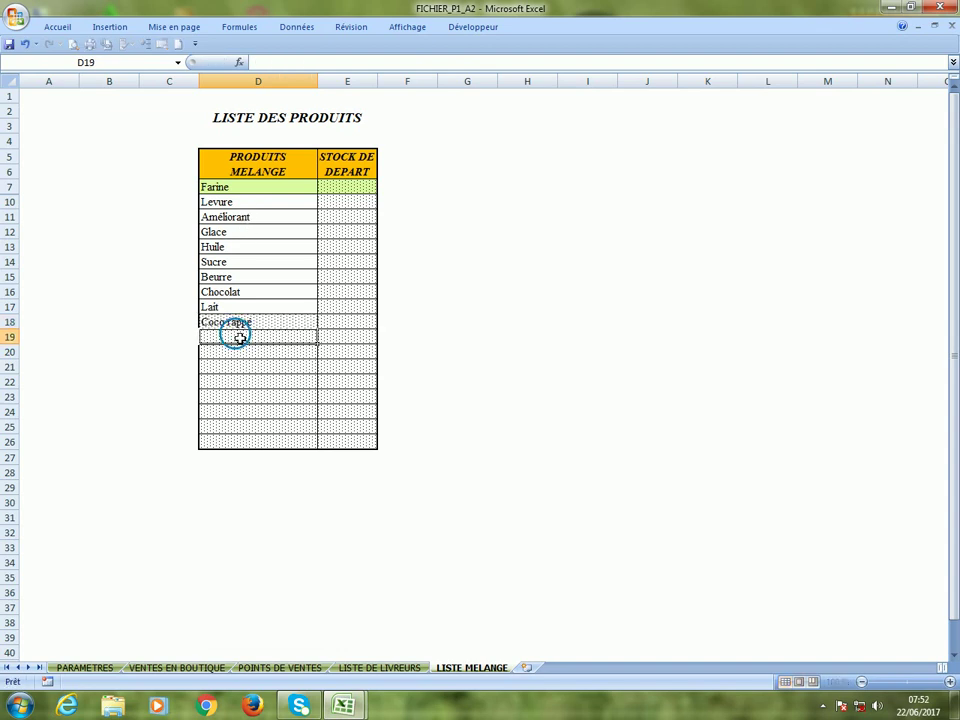
pyautogui.click(343, 191)
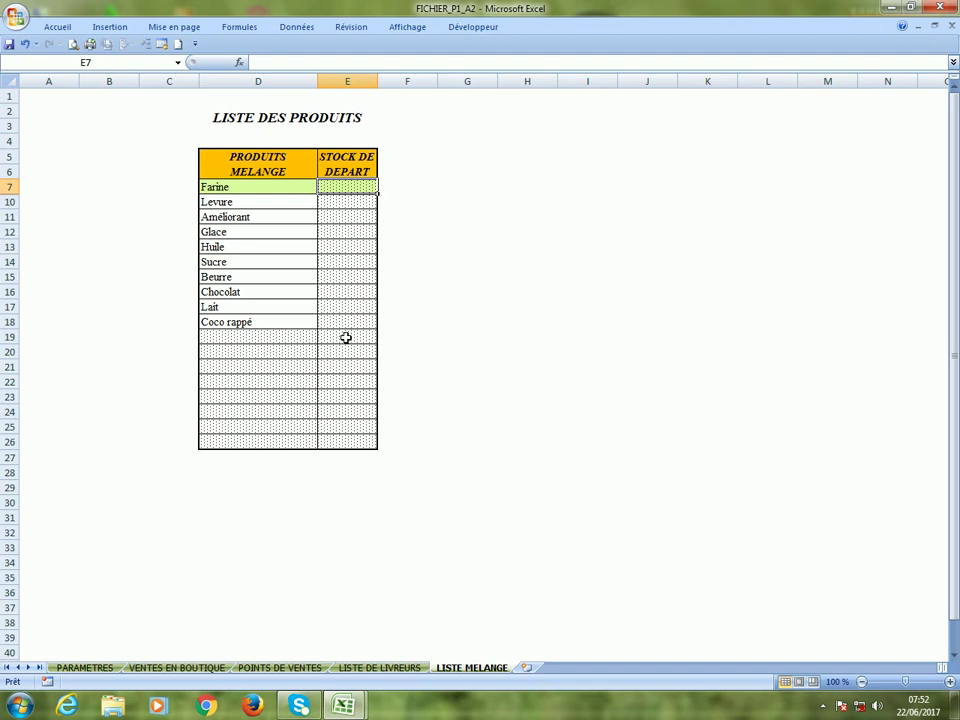
pyautogui.click(346, 324)
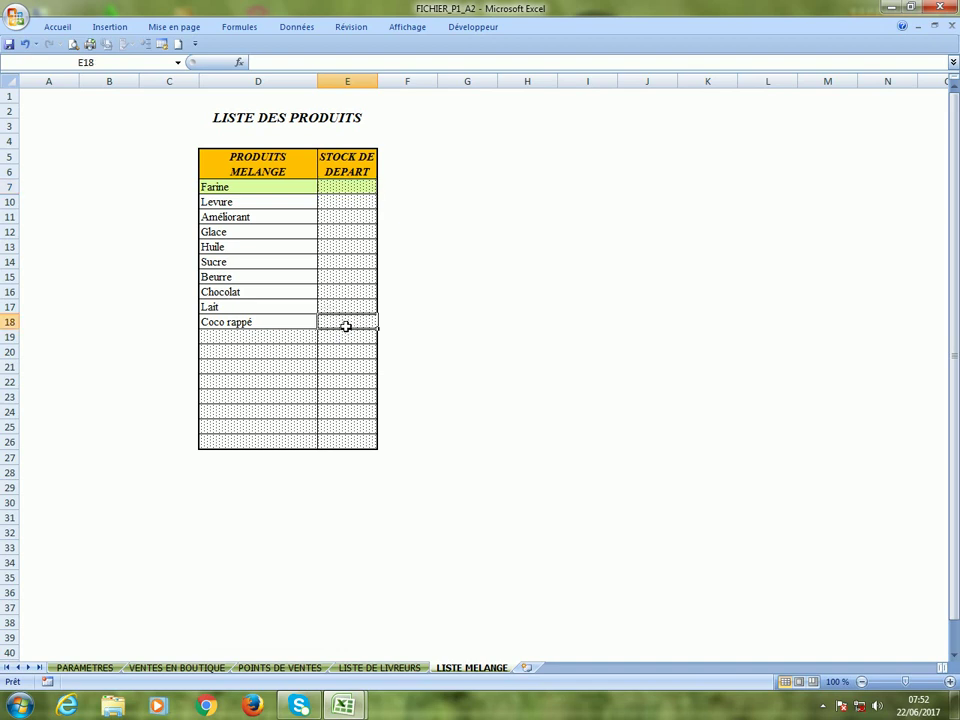
pyautogui.click(299, 342)
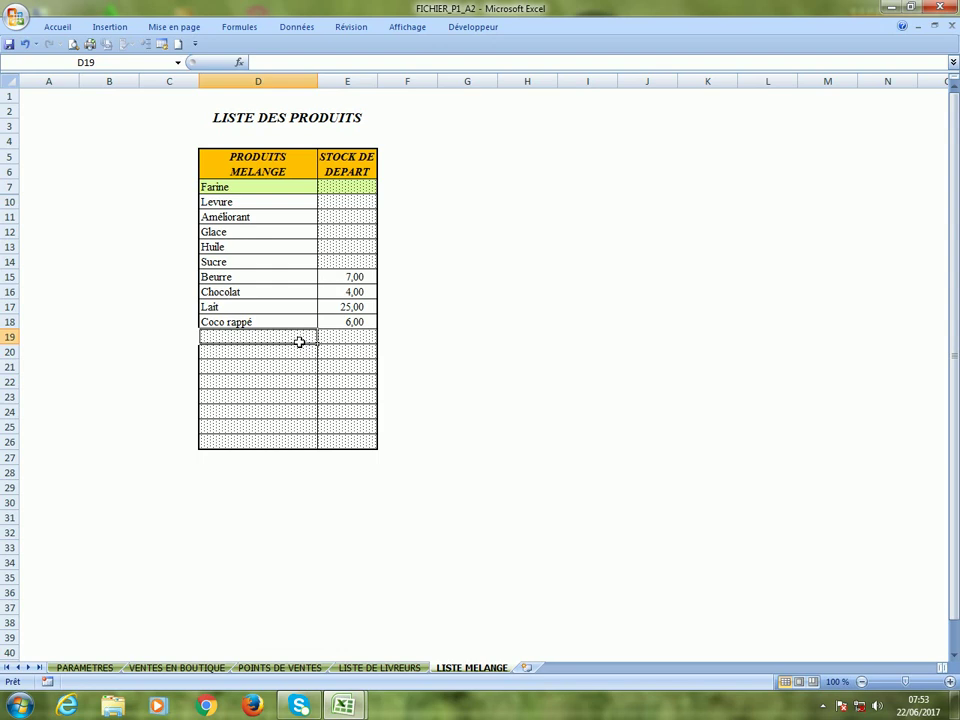
pyautogui.click(352, 192)
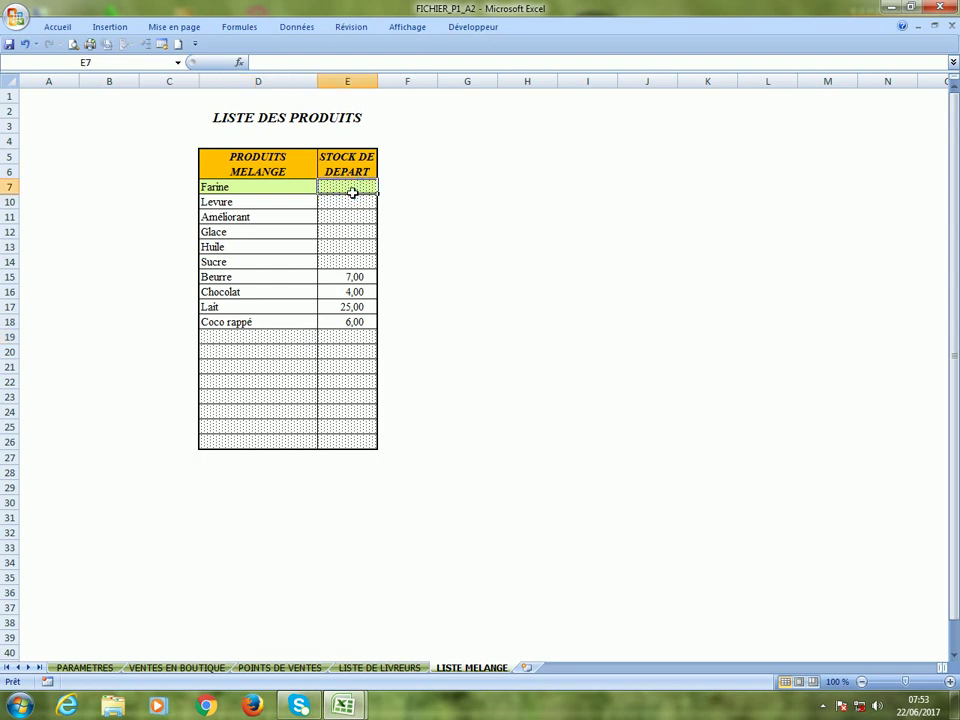
pyautogui.click(351, 202)
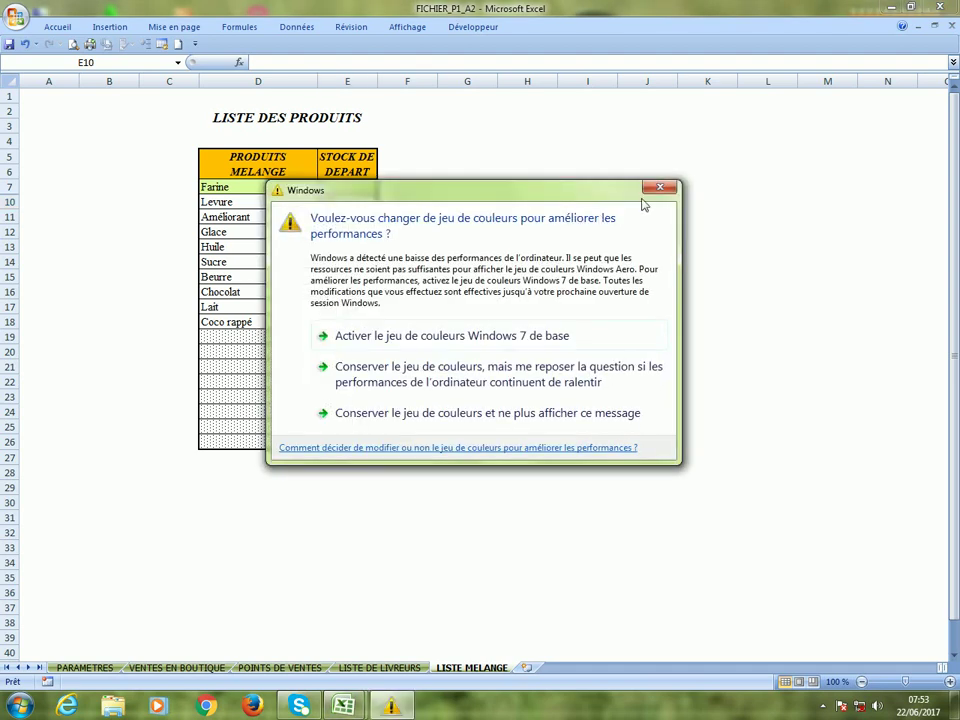
# Verify starting stocks Beurre 7, Chocolat 4, Lait 25 and Coco rappé 6, then go to PARAMETRES.
pyautogui.click(658, 190)
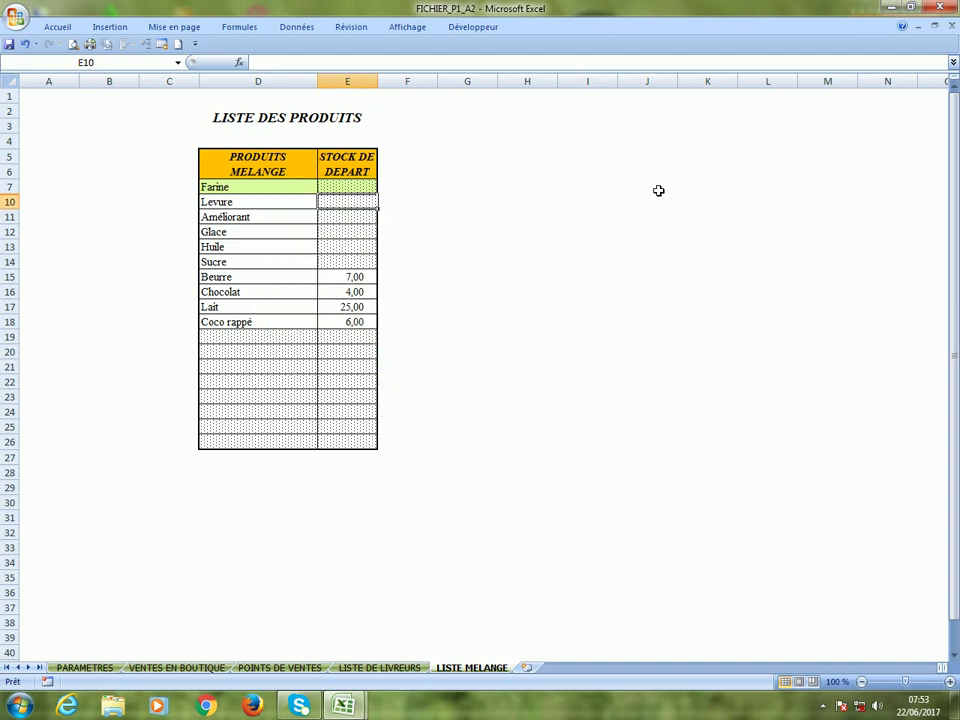
pyautogui.click(352, 280)
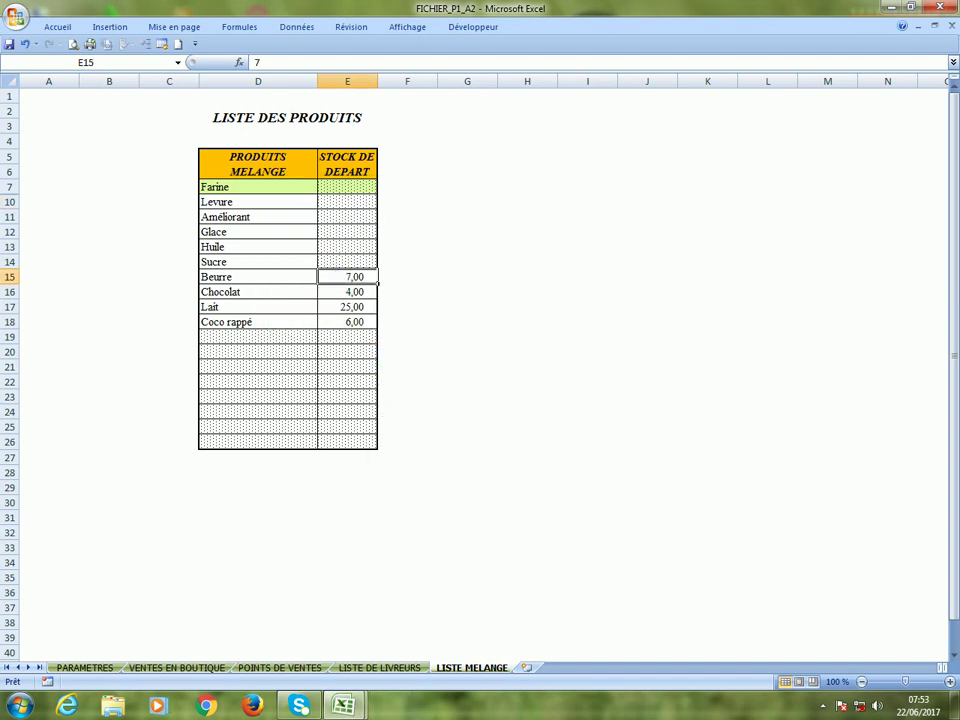
pyautogui.click(365, 293)
pyautogui.click(342, 315)
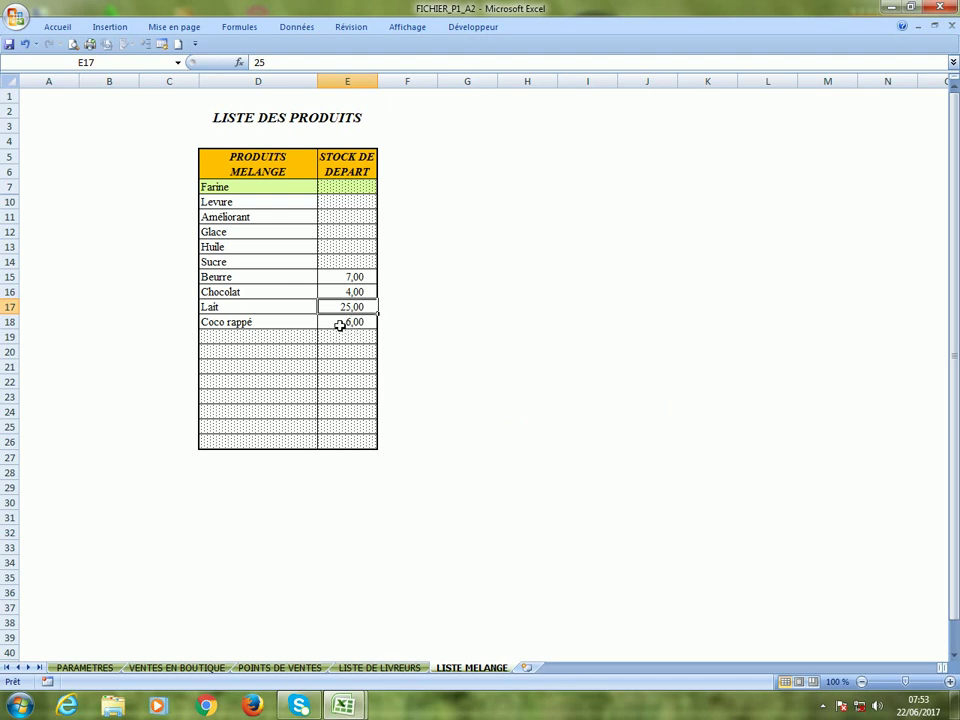
pyautogui.click(340, 325)
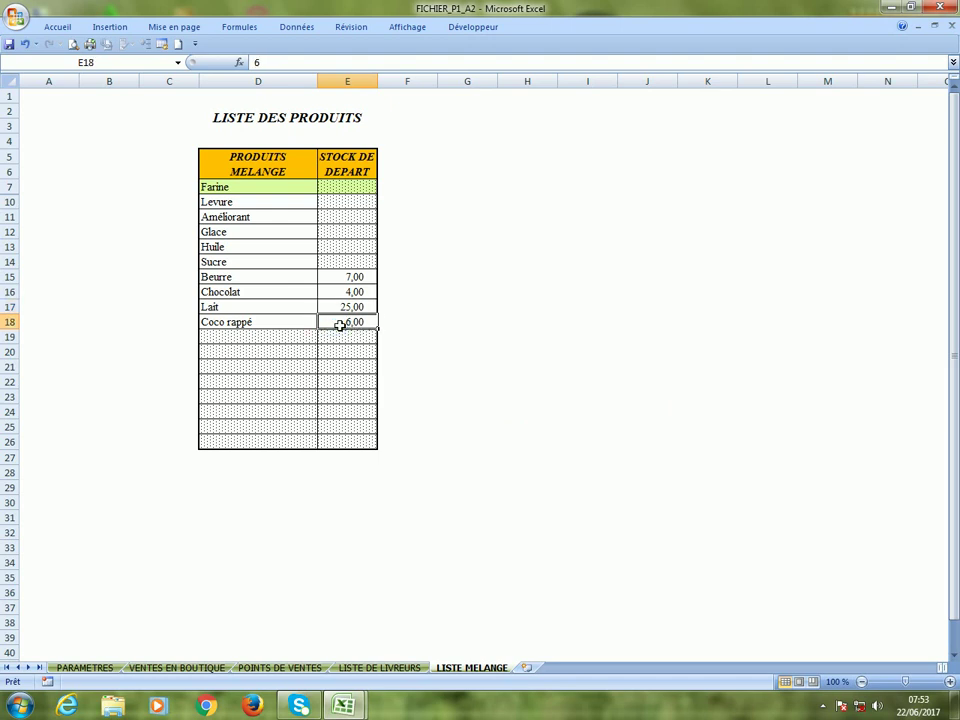
pyautogui.click(85, 669)
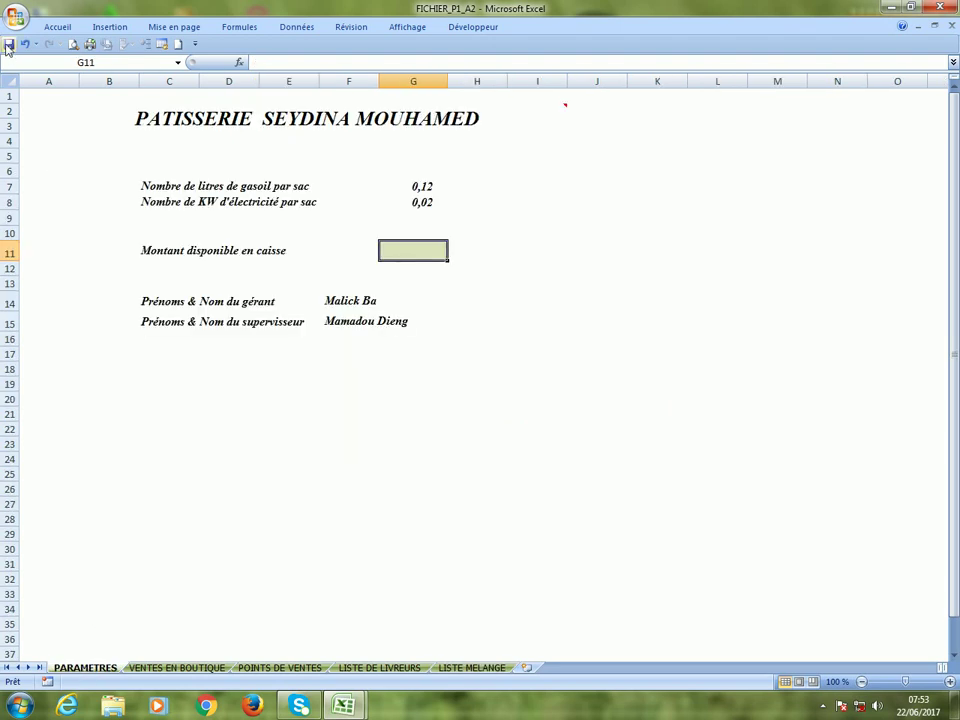
# Save and close the pastry workbook, then open Patis_1_M1_A2 via the juin-17 menu link.
pyautogui.click(9, 46)
pyautogui.click(15, 17)
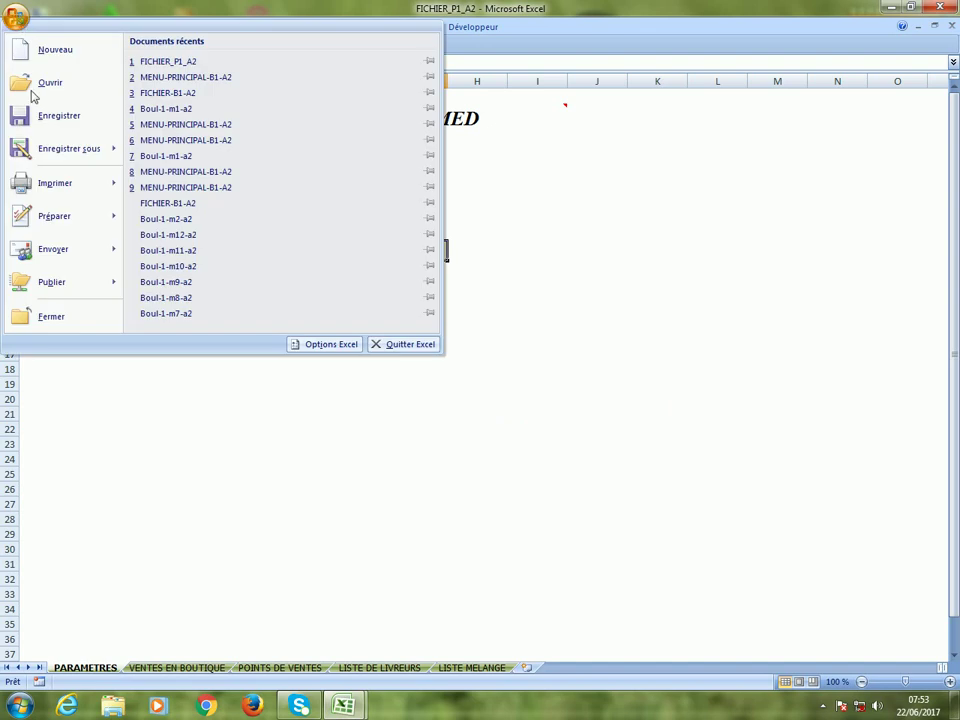
pyautogui.click(79, 320)
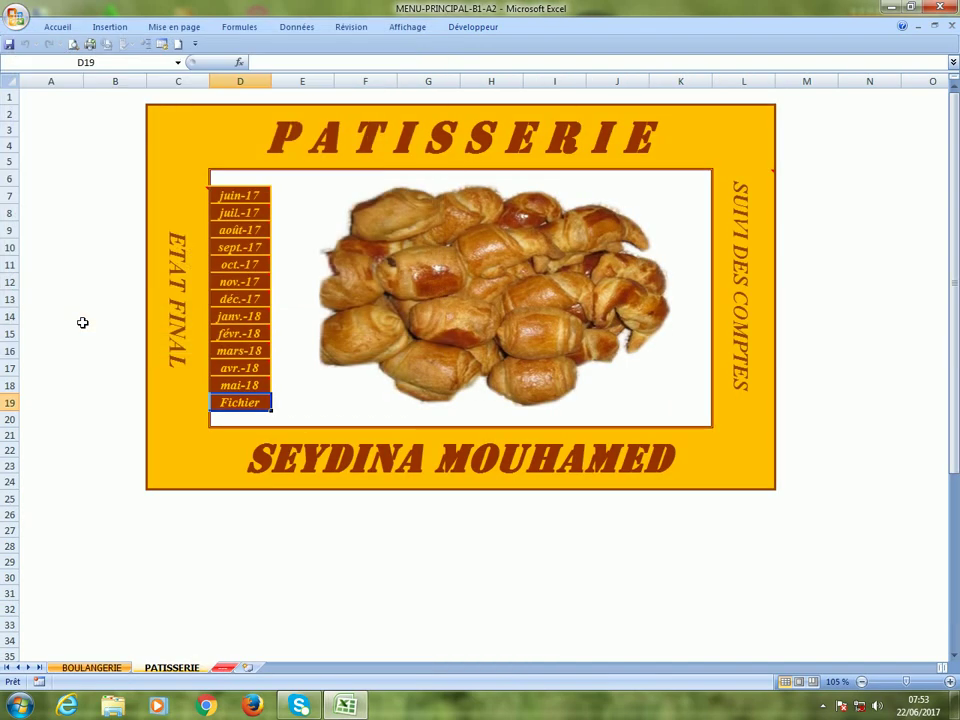
pyautogui.click(246, 197)
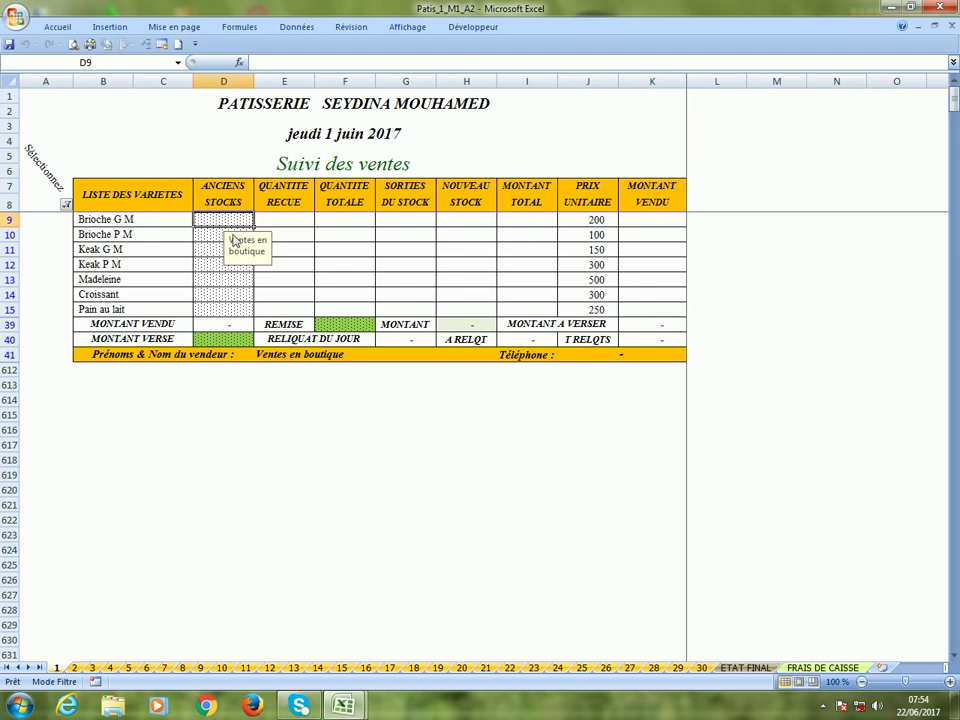
# Reapply the B8 AutoFilter, then toggle sellers so only 1 - Ventes en boutique stays ticked.
pyautogui.click(65, 204)
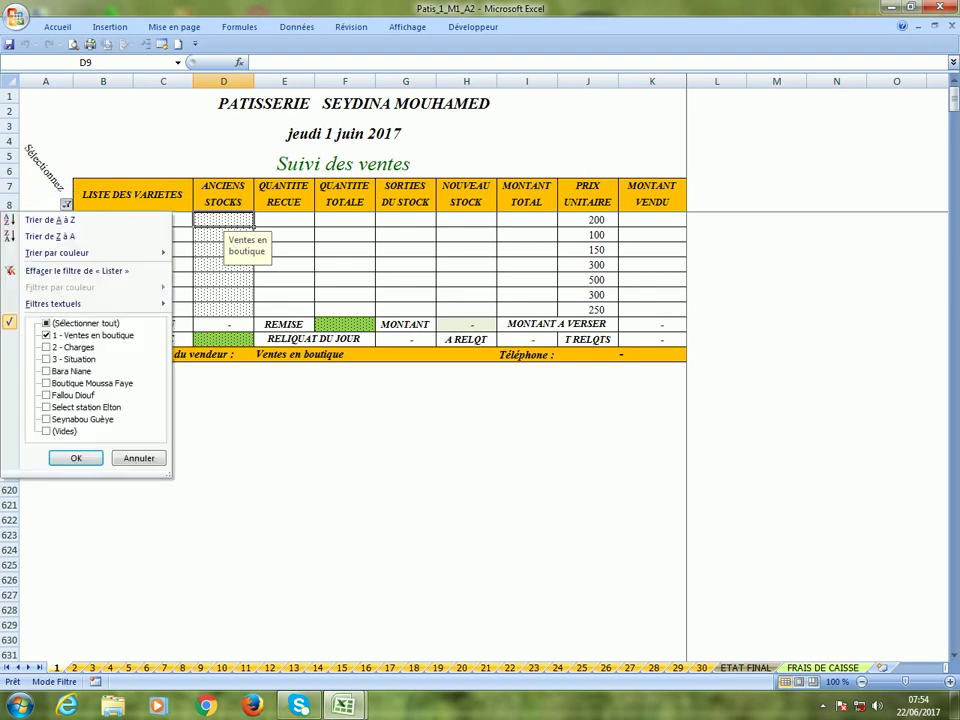
pyautogui.click(77, 459)
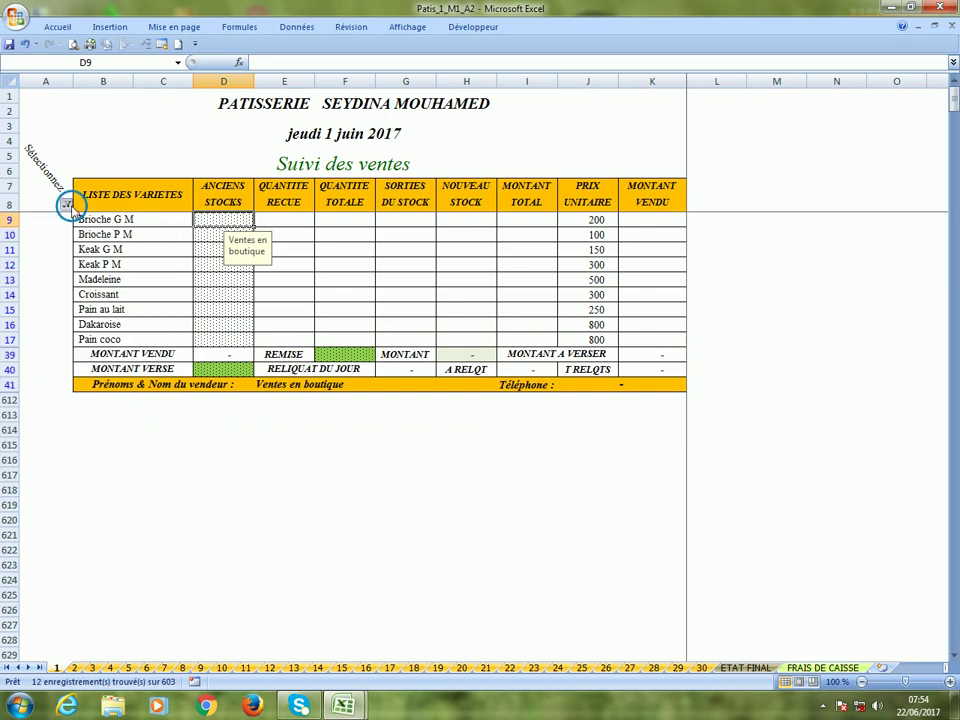
pyautogui.click(65, 204)
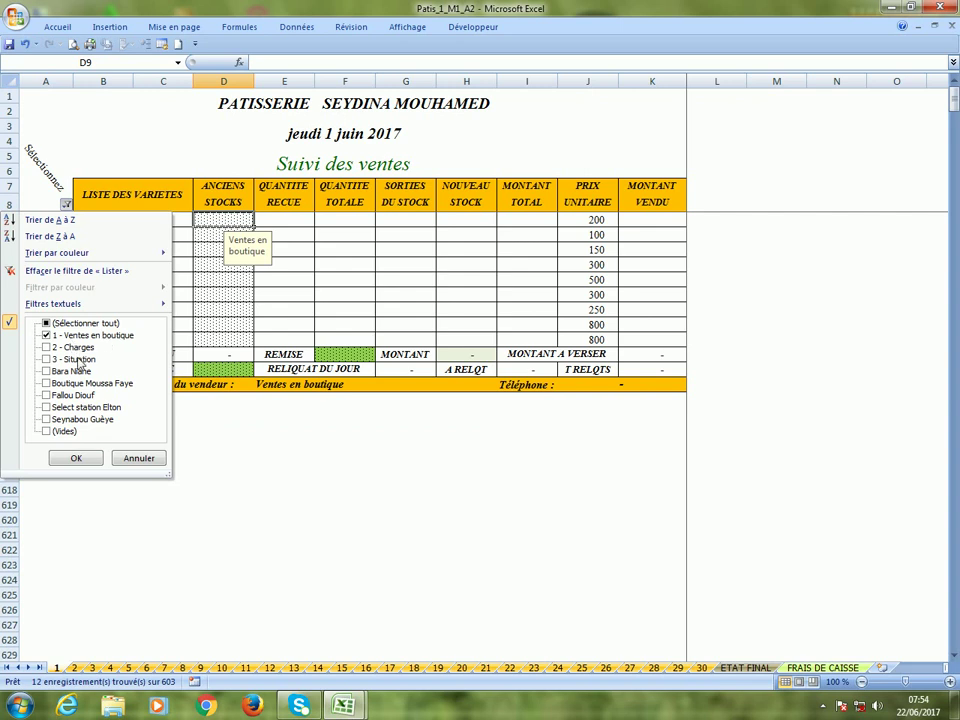
pyautogui.click(55, 372)
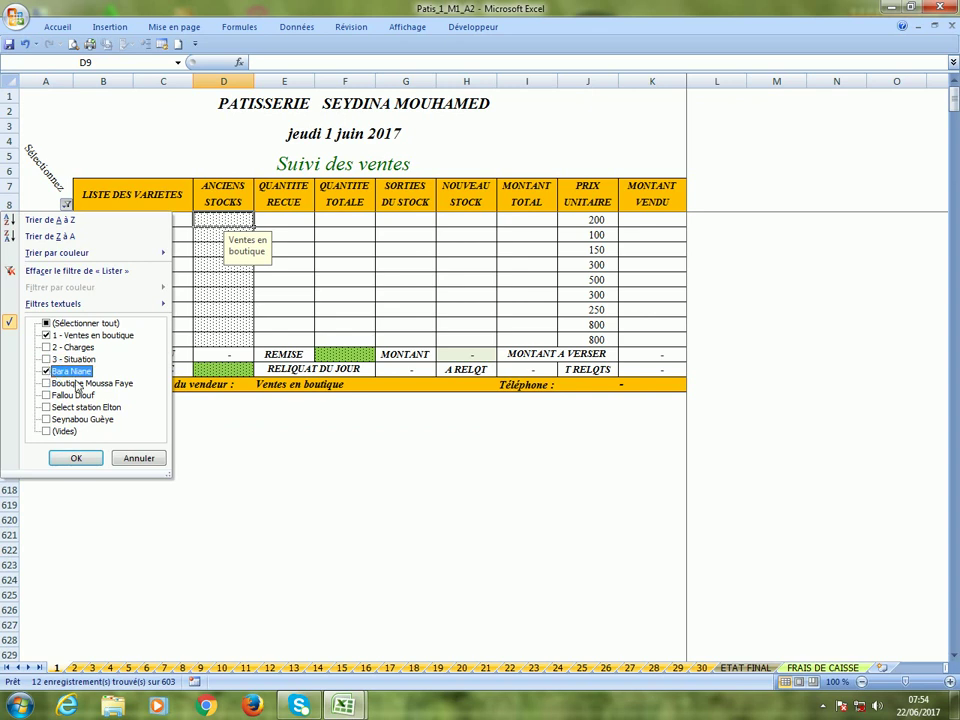
pyautogui.click(70, 384)
pyautogui.click(70, 396)
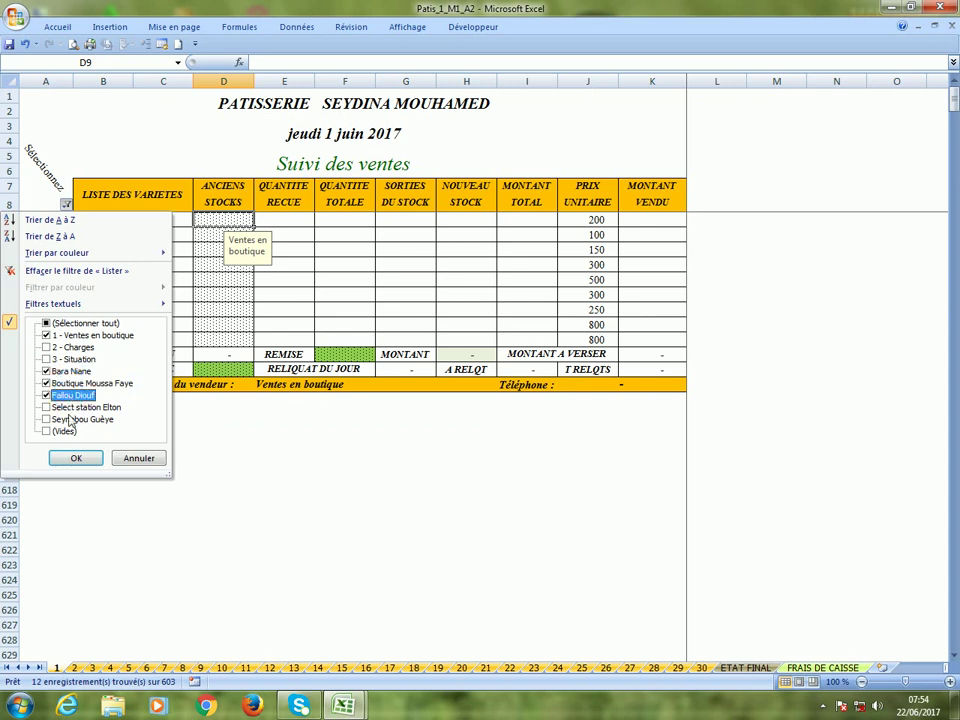
pyautogui.click(70, 408)
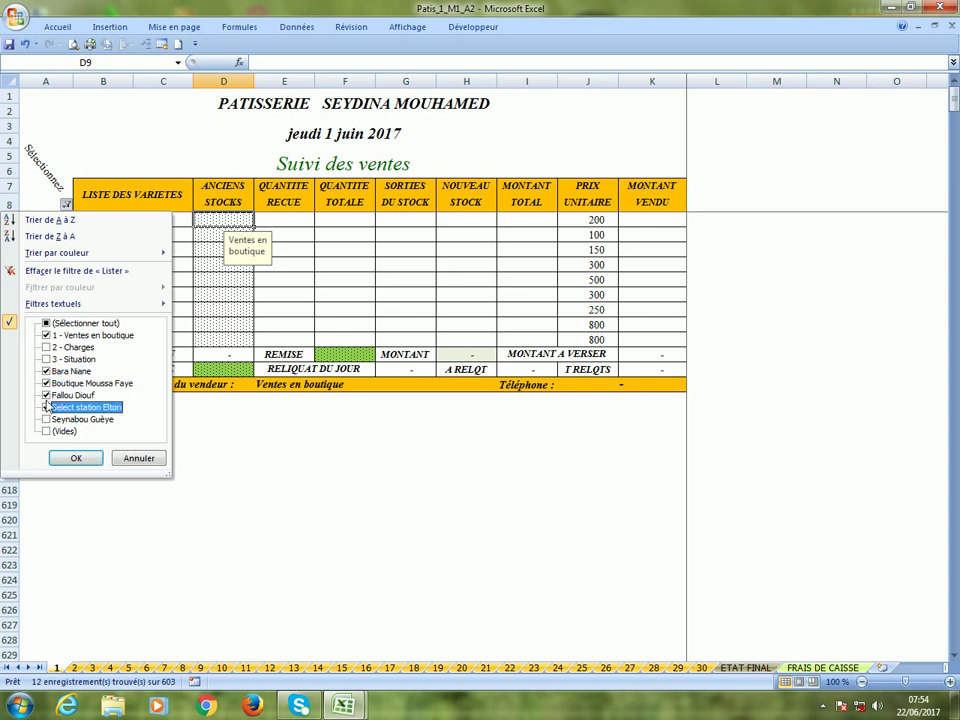
pyautogui.click(46, 407)
pyautogui.click(46, 395)
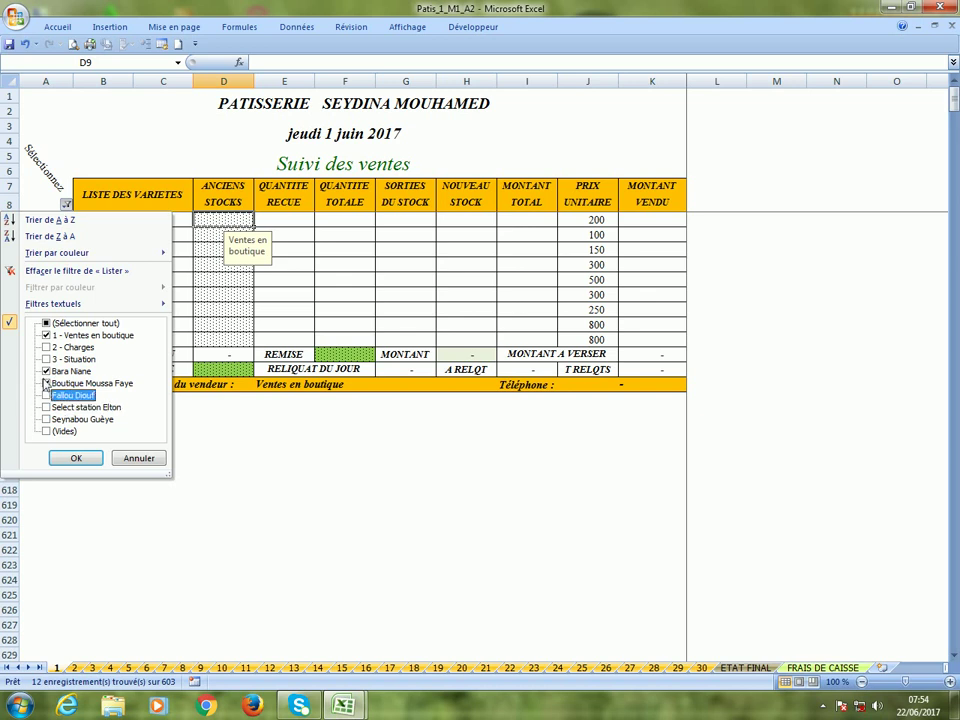
pyautogui.click(46, 383)
pyautogui.click(46, 371)
pyautogui.click(46, 371)
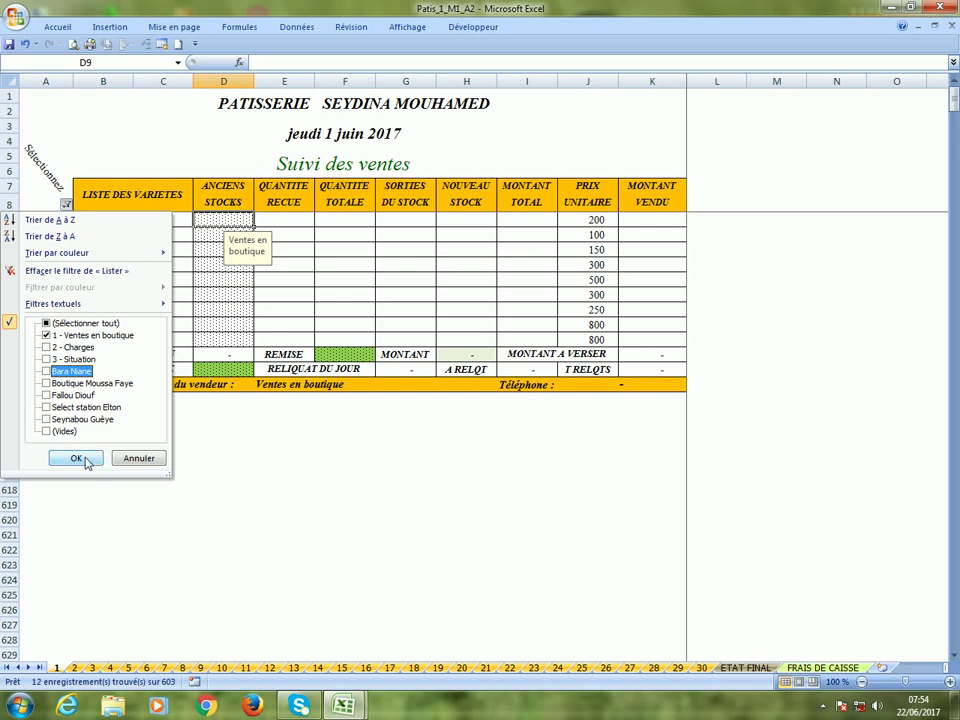
# Apply the Ventes en boutique filter and check the Dakaroise old stock and Brioche G M received cells.
pyautogui.click(76, 458)
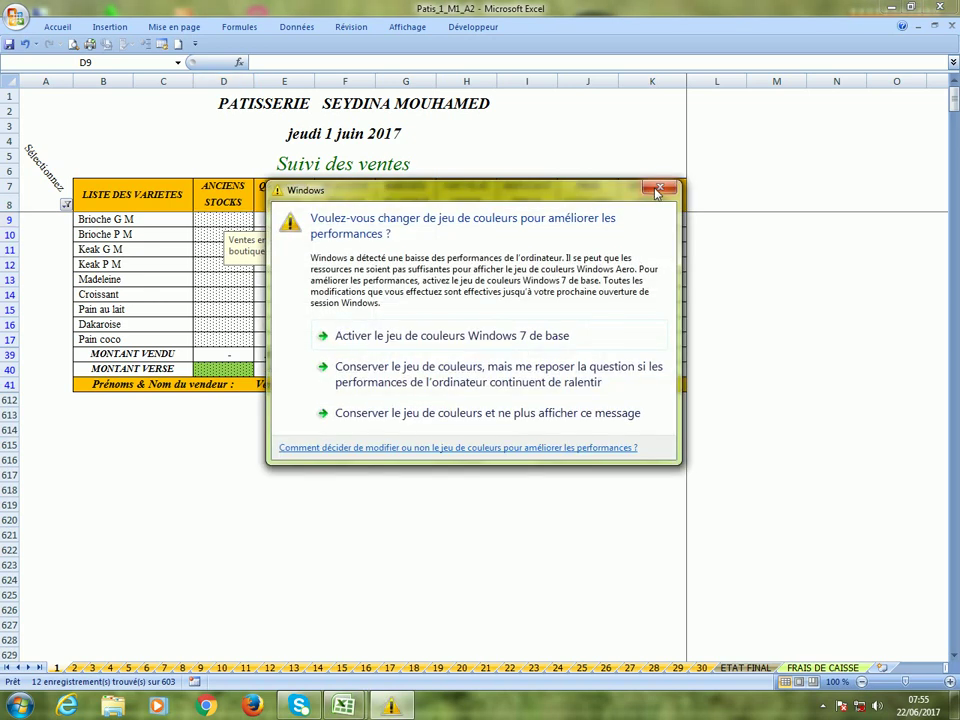
pyautogui.click(657, 189)
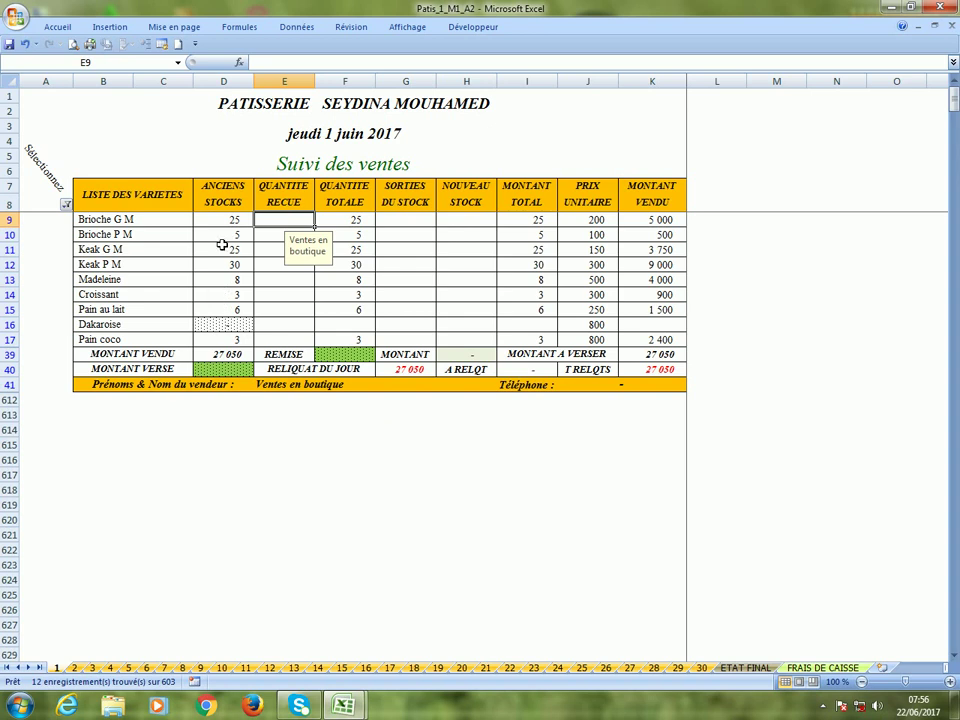
pyautogui.click(221, 326)
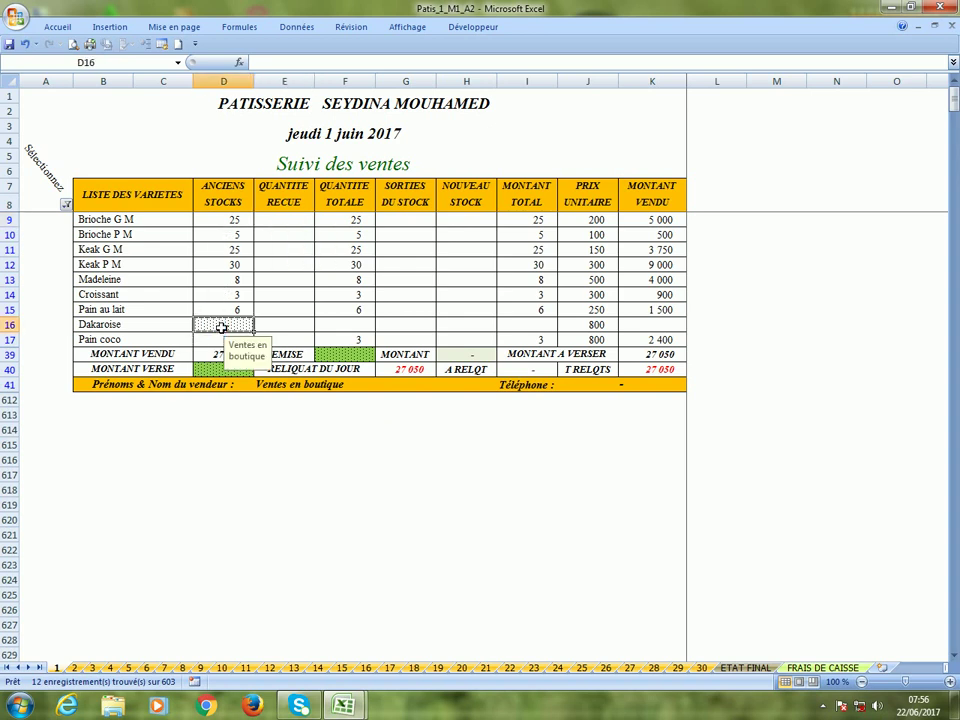
pyautogui.click(284, 223)
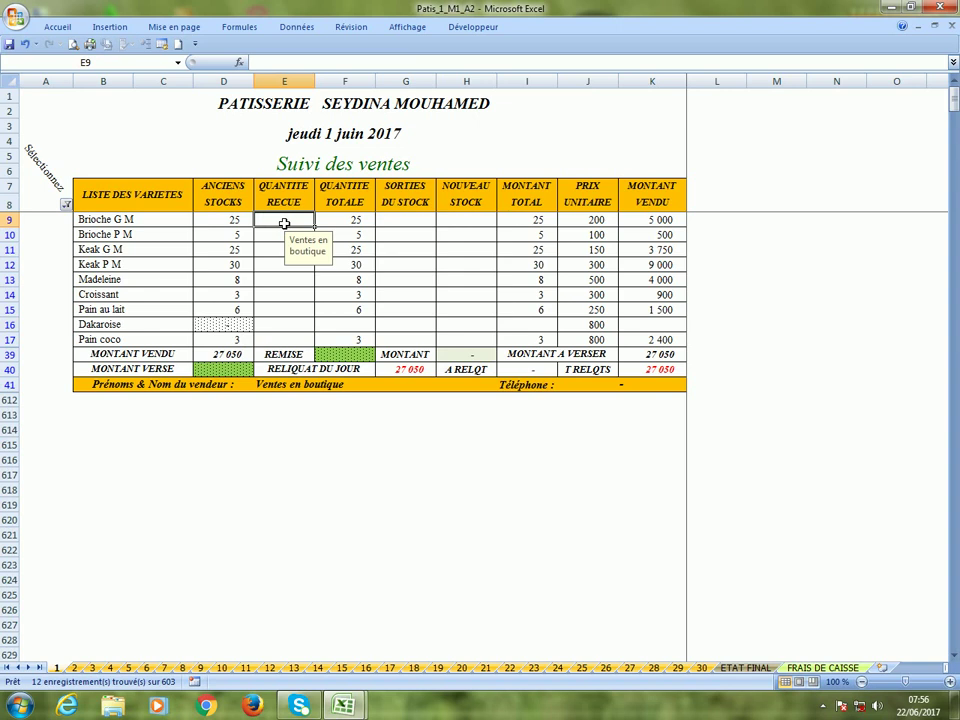
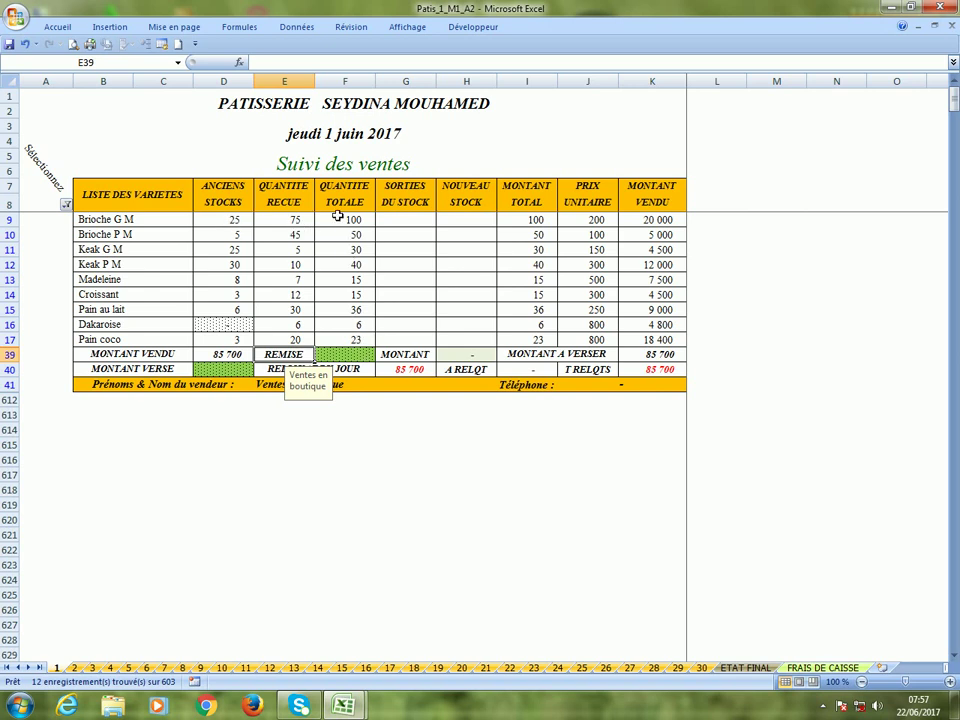
# Enter stock outflows of 2 Brioche G M, 1 Brioche P M and 1 Keak P M, skipping Keak G M.
pyautogui.click(407, 223)
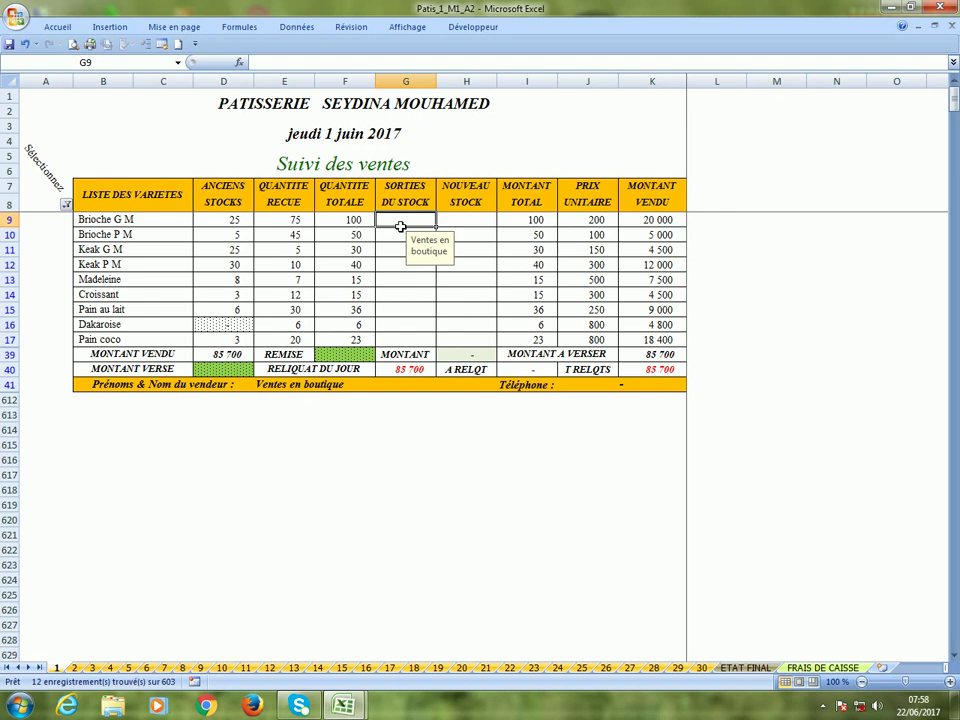
pyautogui.write('2')
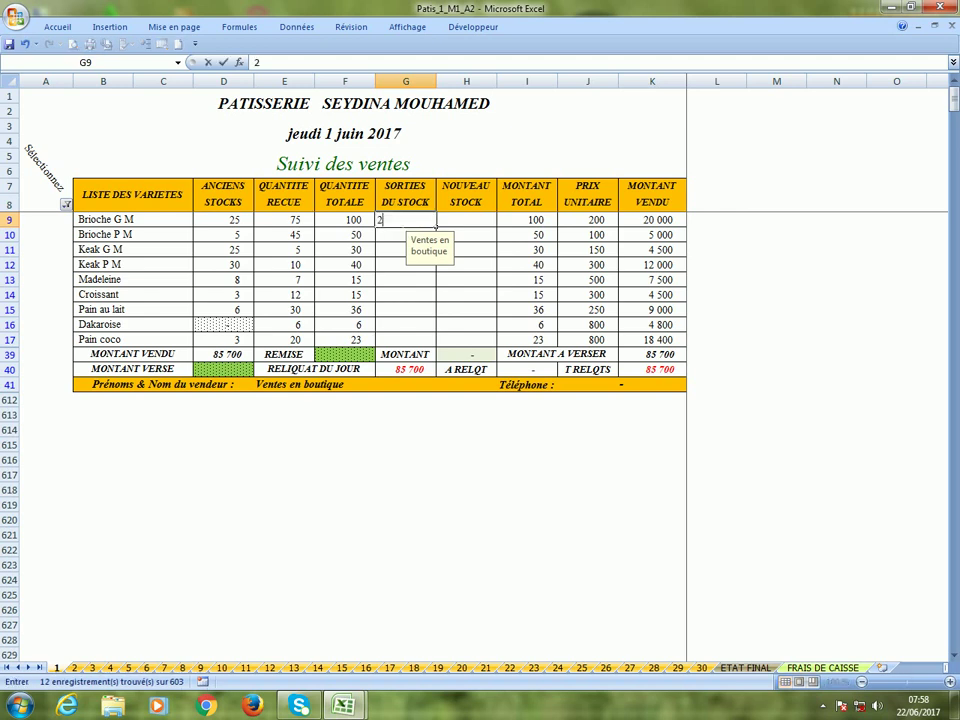
pyautogui.press('Return')
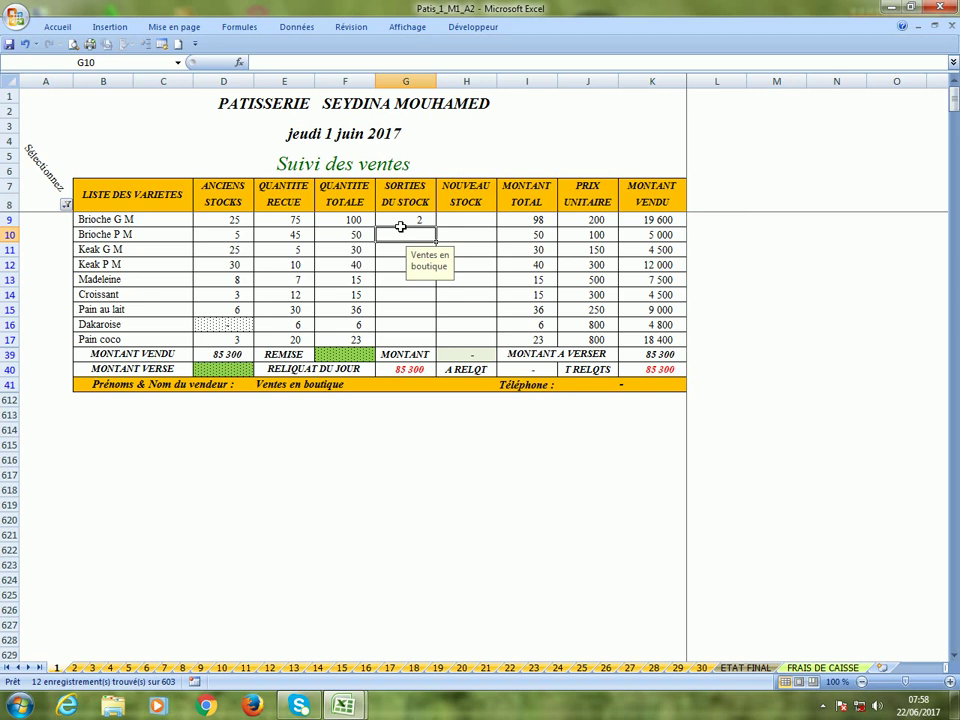
pyautogui.write('1')
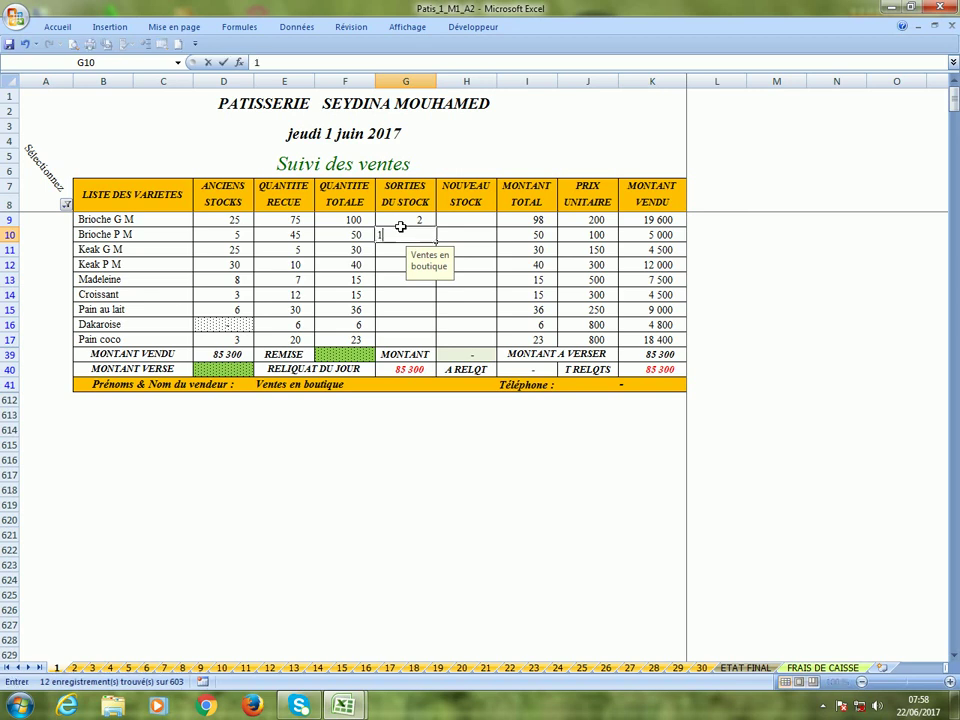
pyautogui.press('Return')
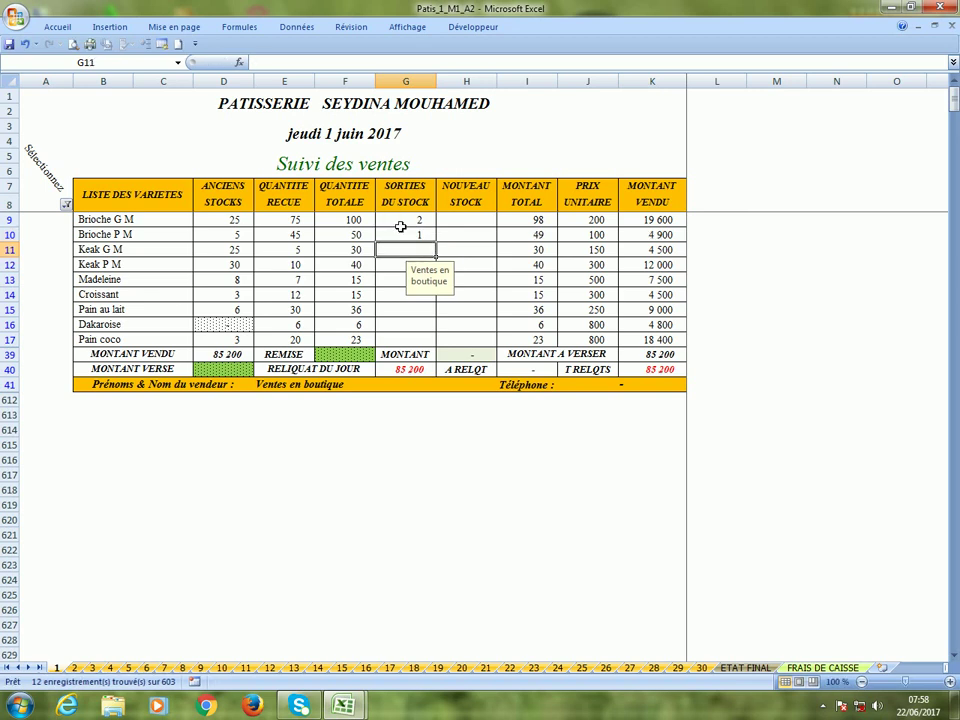
pyautogui.press('Return')
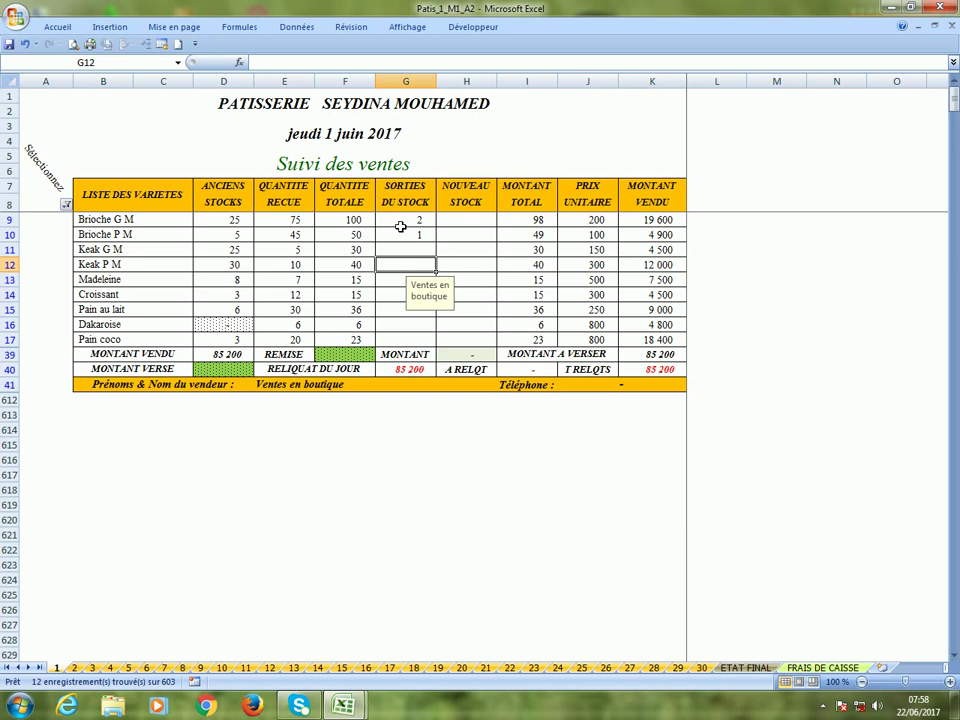
pyautogui.write('1')
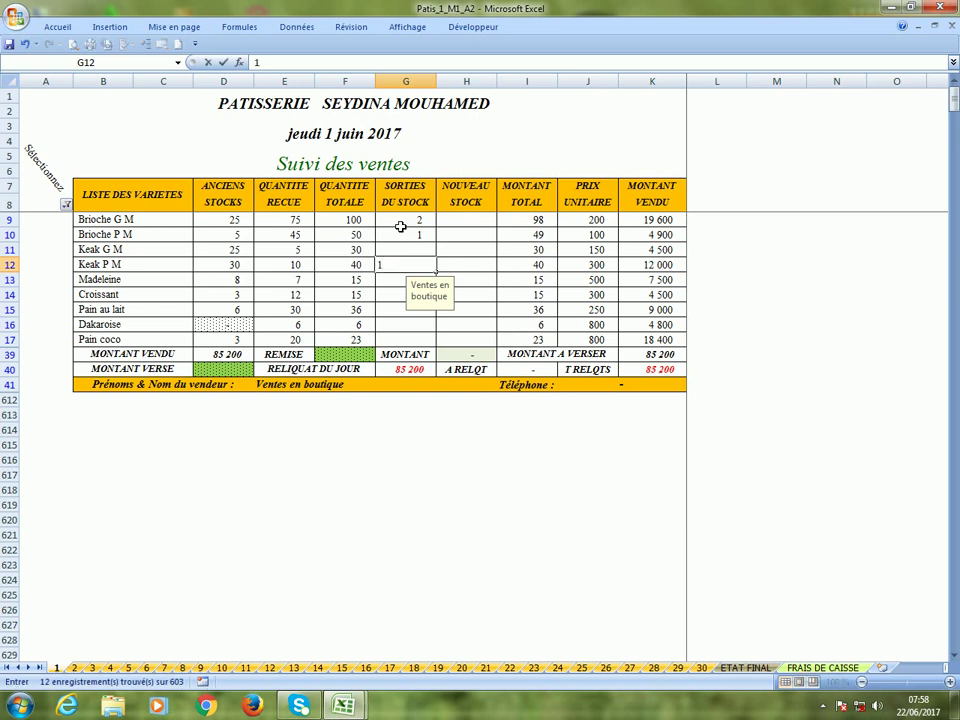
pyautogui.press('Return')
pyautogui.press('Return')
pyautogui.press('Return')
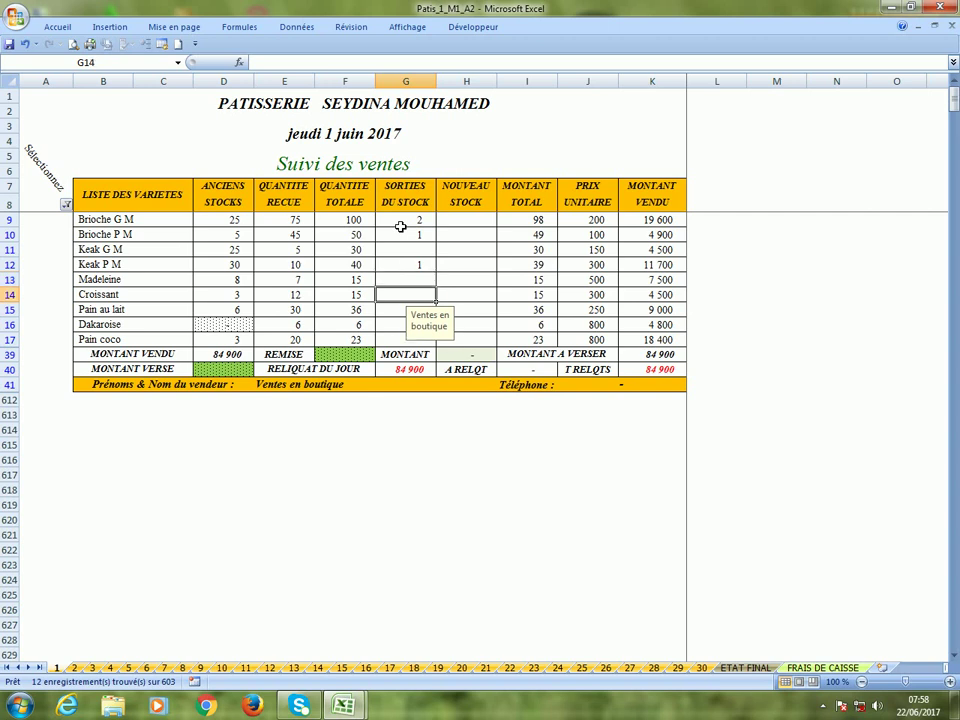
# Enter outflows of 4 Pain au lait and 2 Pain coco, dismissing a Windows colour-scheme prompt.
pyautogui.write('4')
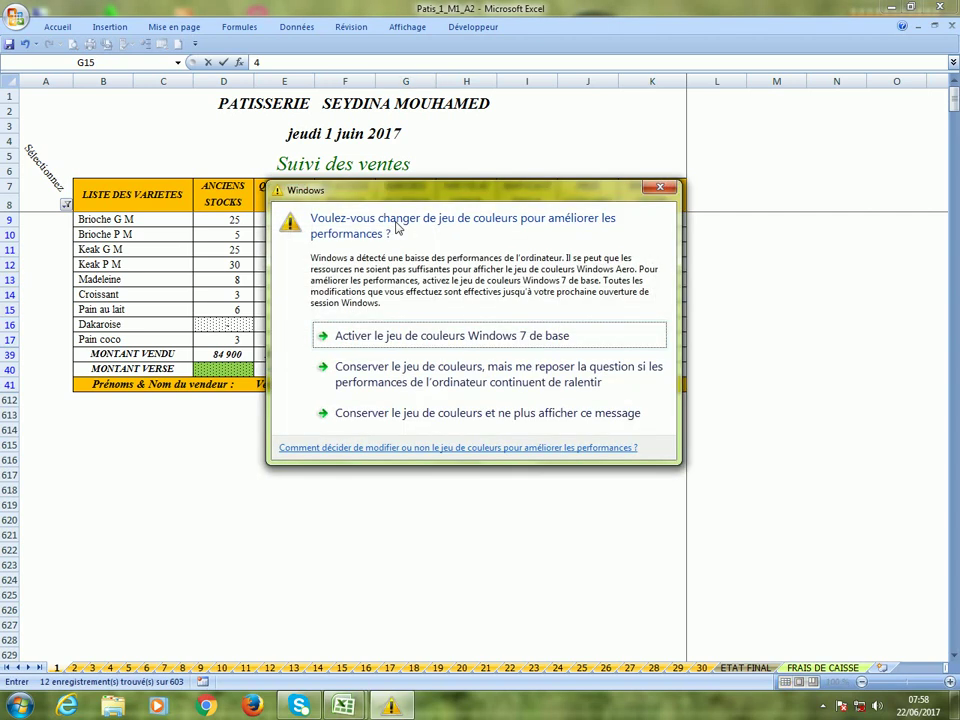
pyautogui.press('Return')
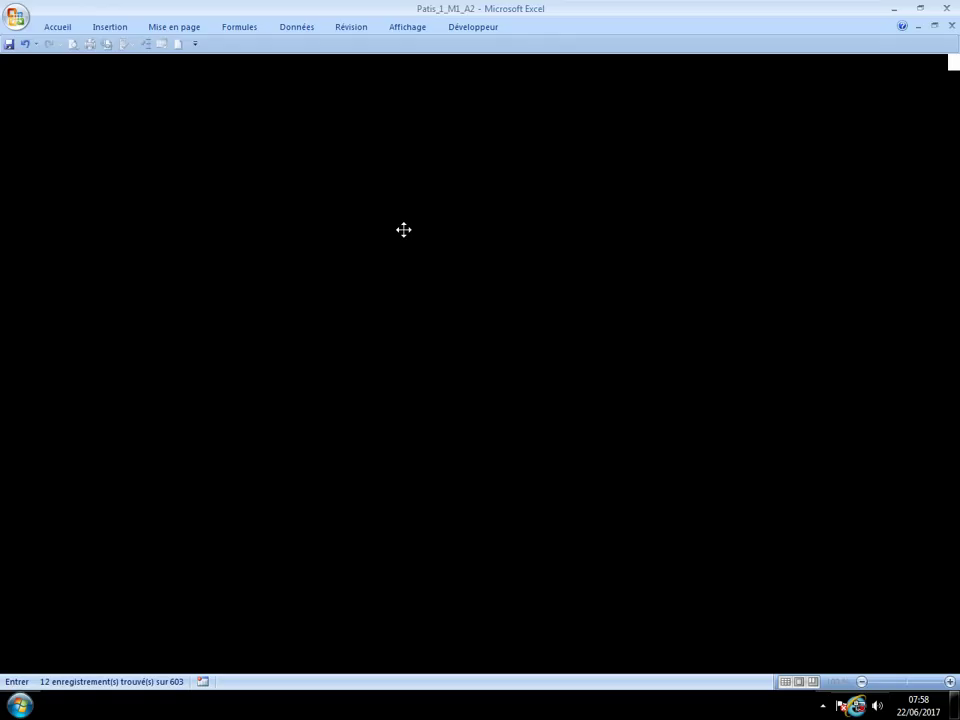
pyautogui.press('Return')
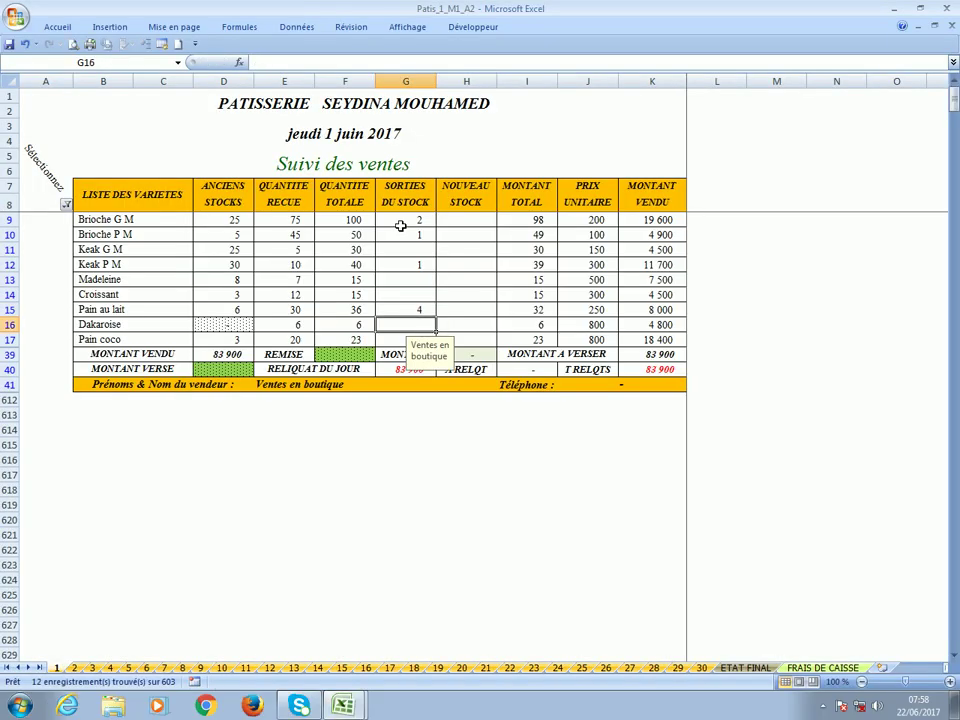
pyautogui.press('Return')
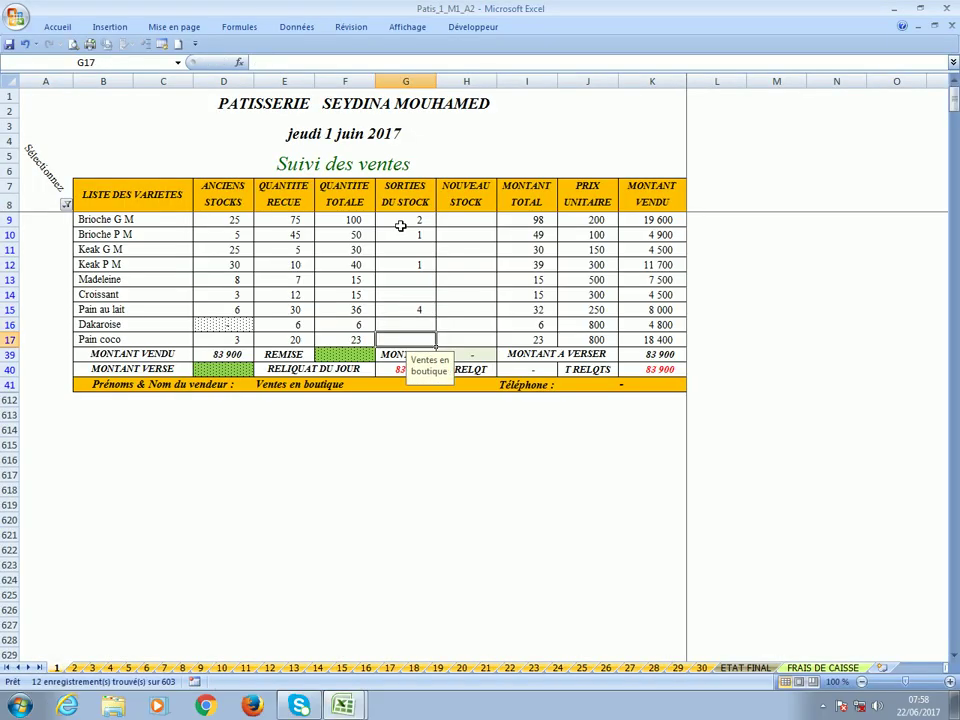
pyautogui.write('2')
pyautogui.press('Return')
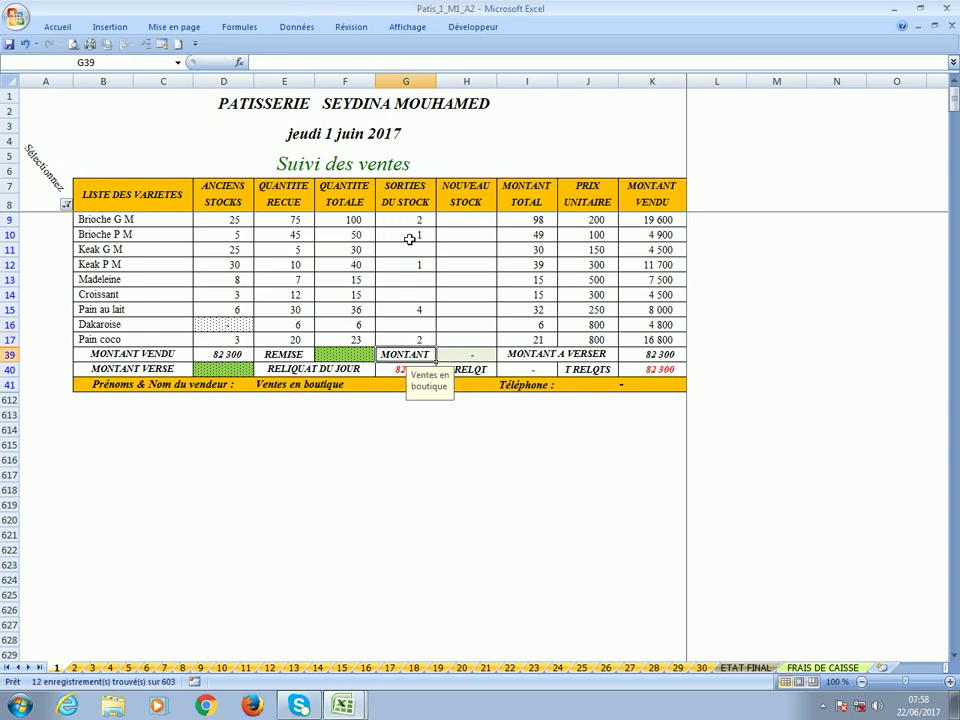
pyautogui.click(473, 224)
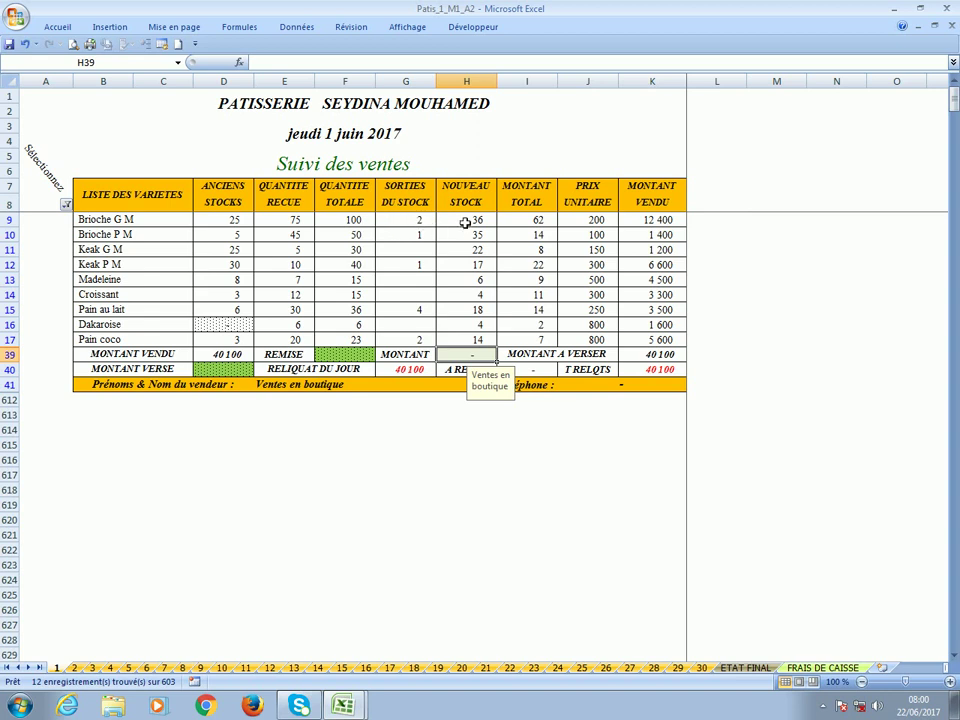
# Check the Brioche G M and Pain au lait totals, prices, sales amounts and 40 100 day totals.
pyautogui.click(522, 225)
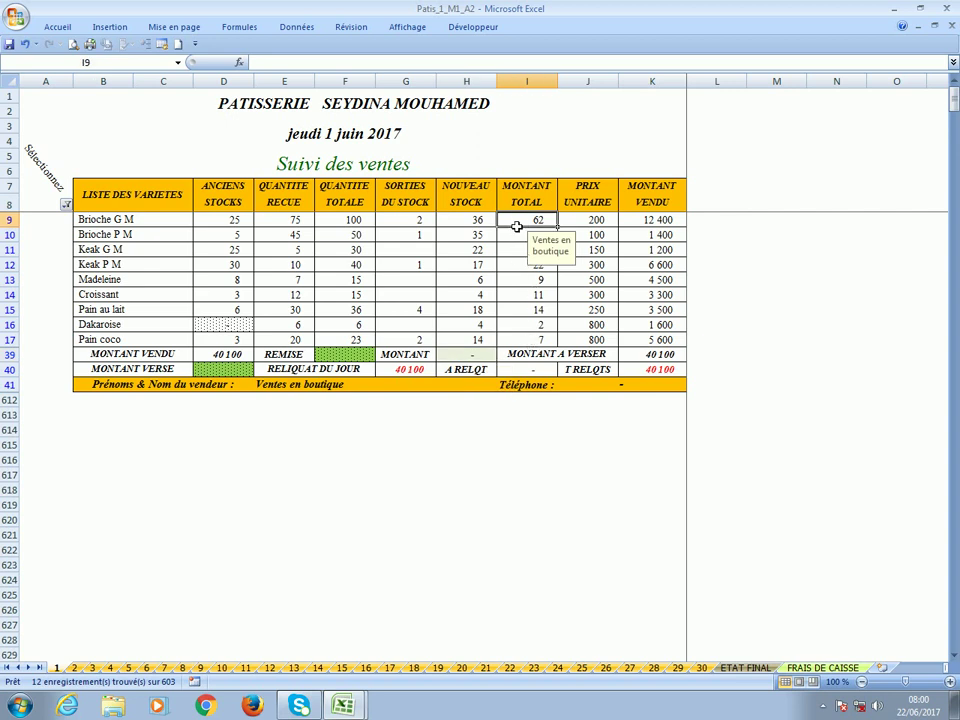
pyautogui.click(535, 312)
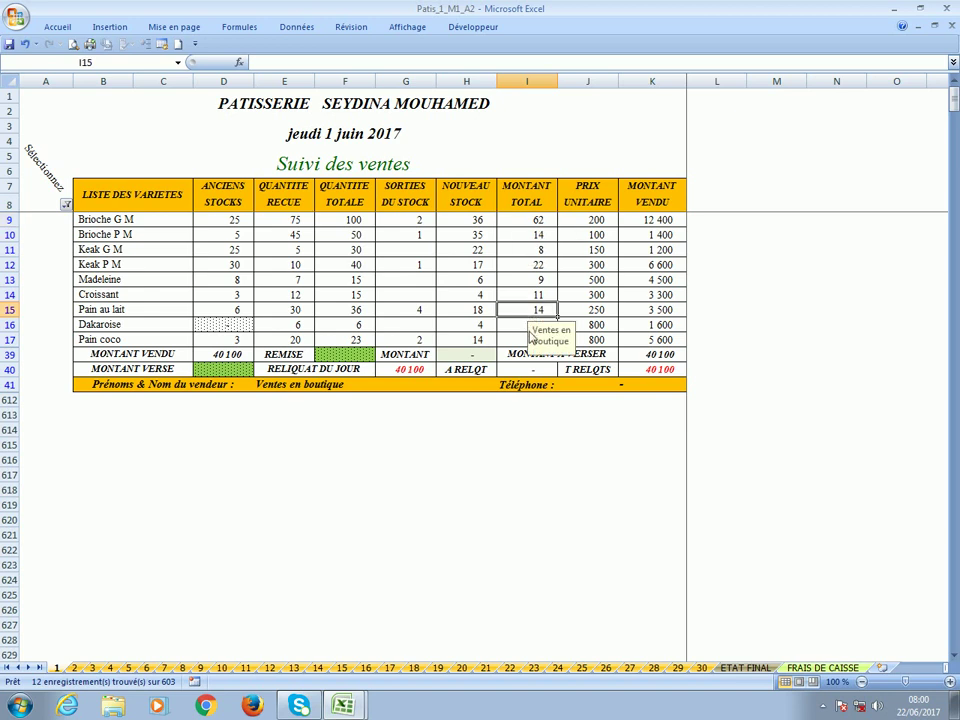
pyautogui.click(588, 223)
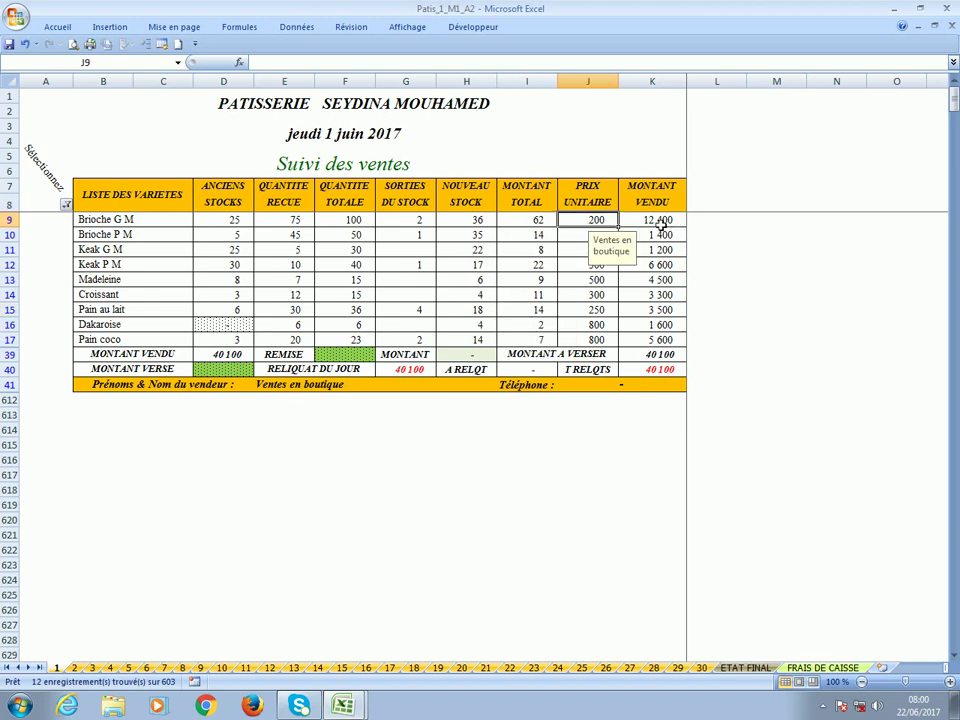
pyautogui.click(655, 220)
pyautogui.click(647, 236)
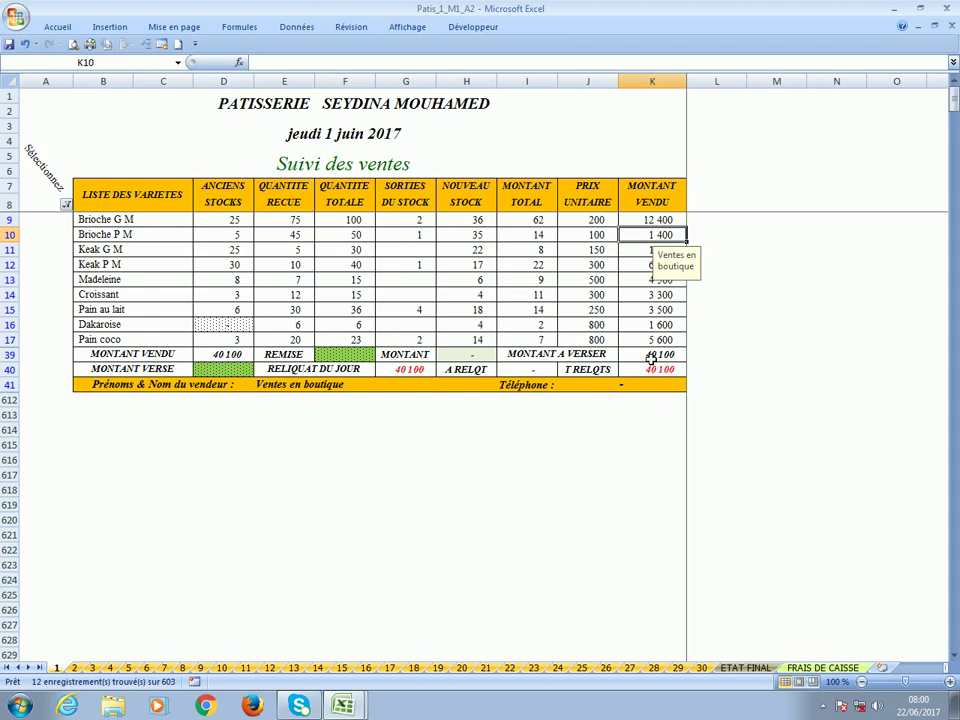
pyautogui.click(655, 355)
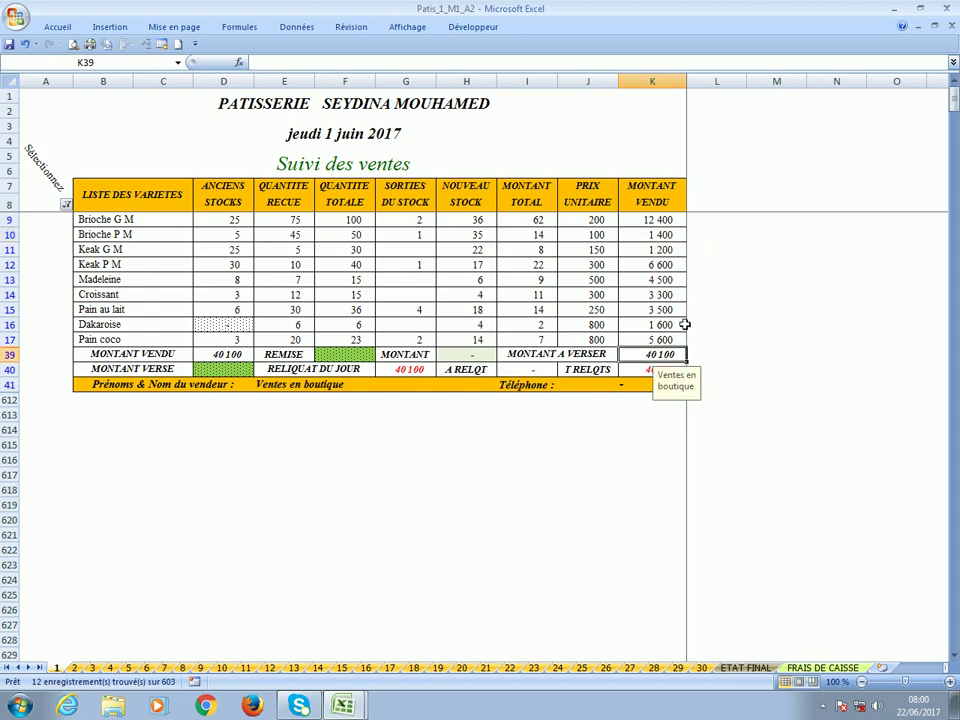
pyautogui.click(217, 355)
pyautogui.click(343, 358)
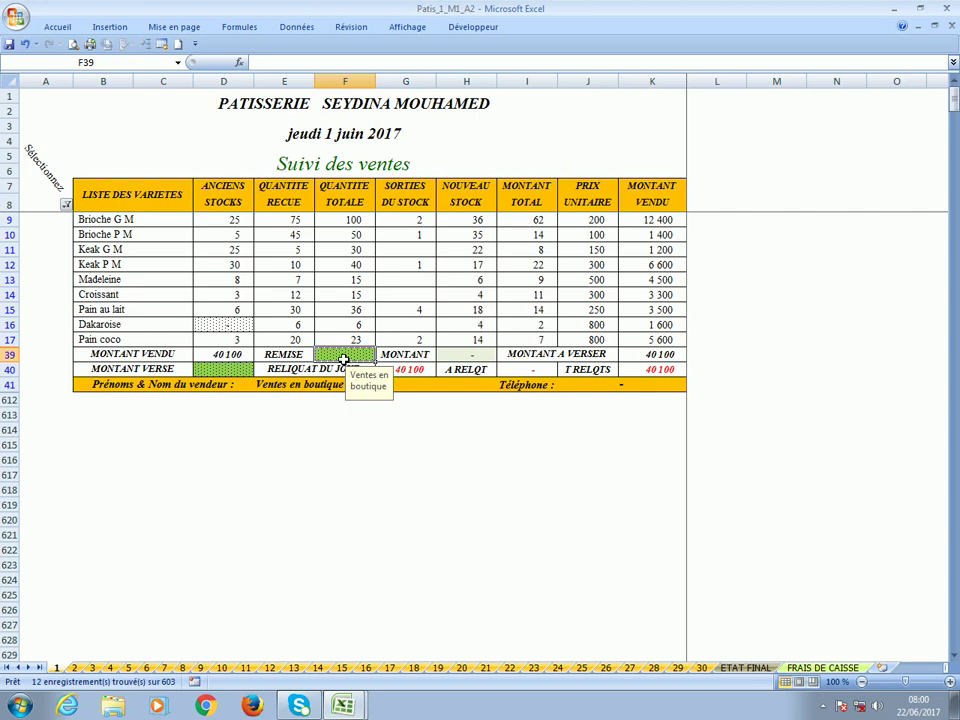
pyautogui.write('20')
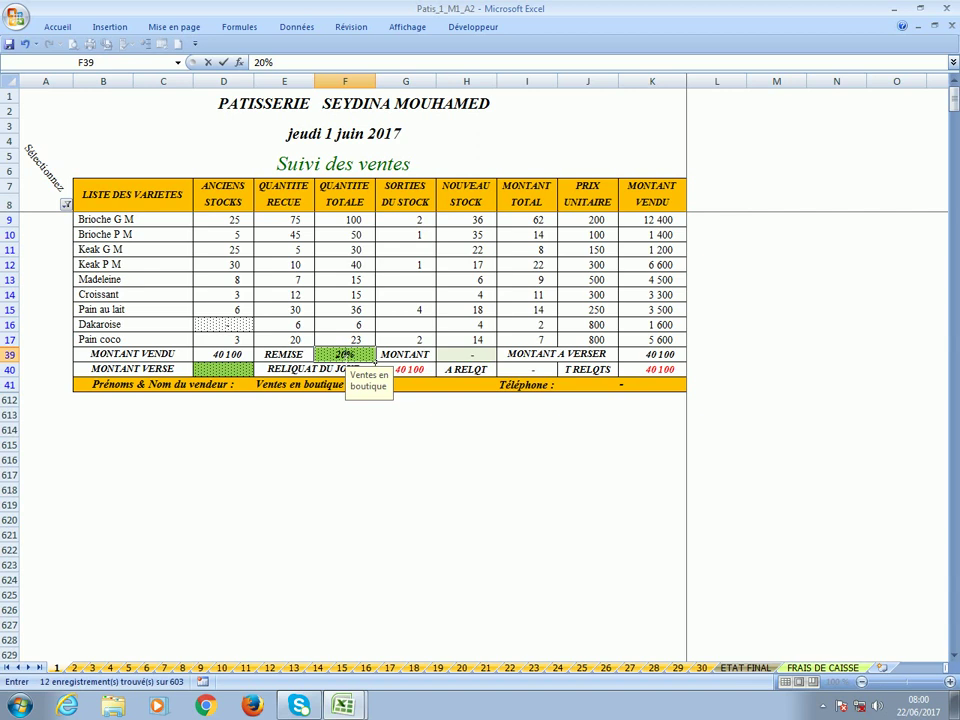
pyautogui.press('Return')
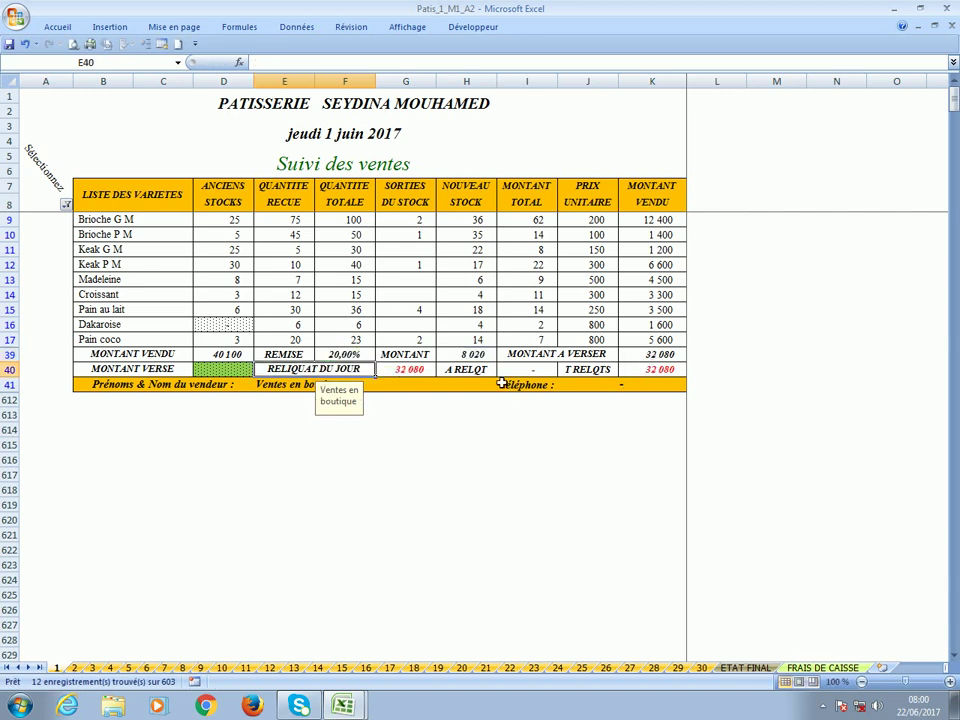
pyautogui.click(338, 356)
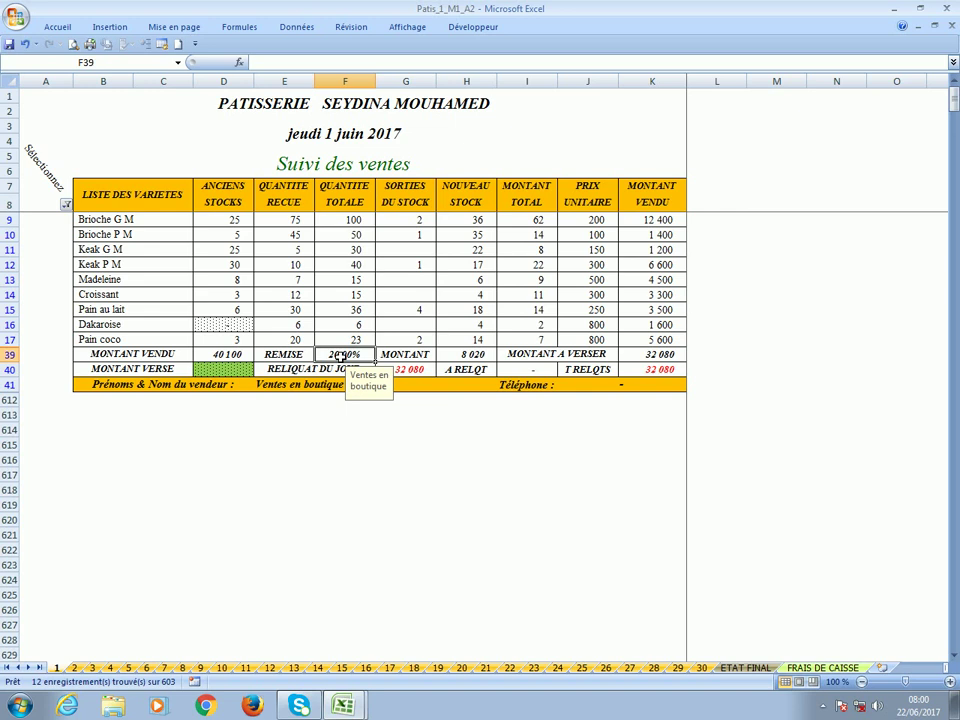
pyautogui.press('Delete')
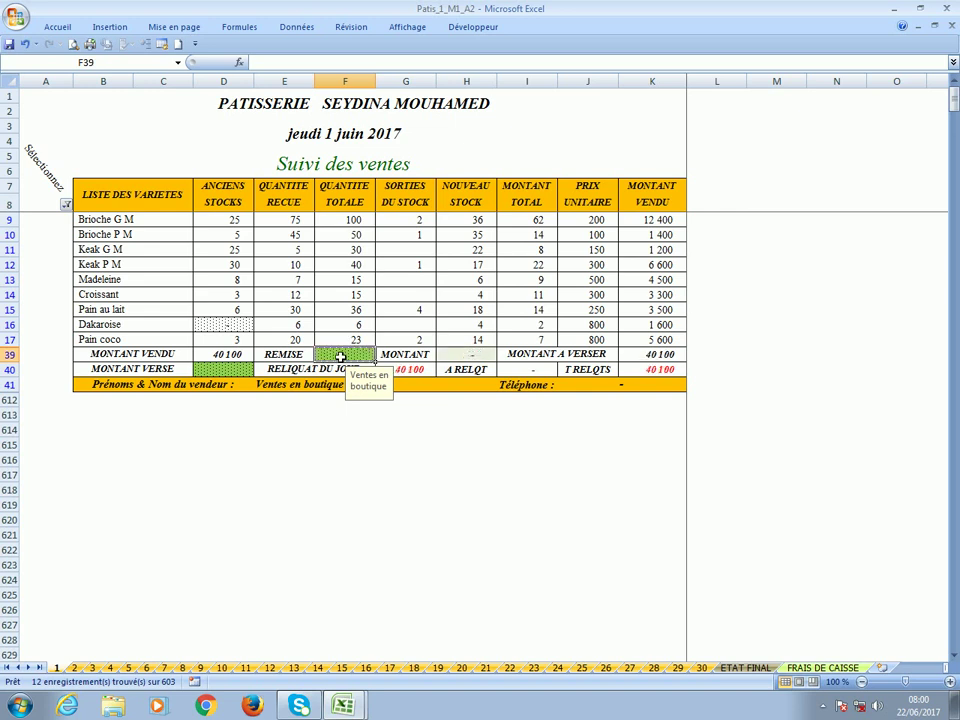
pyautogui.click(642, 356)
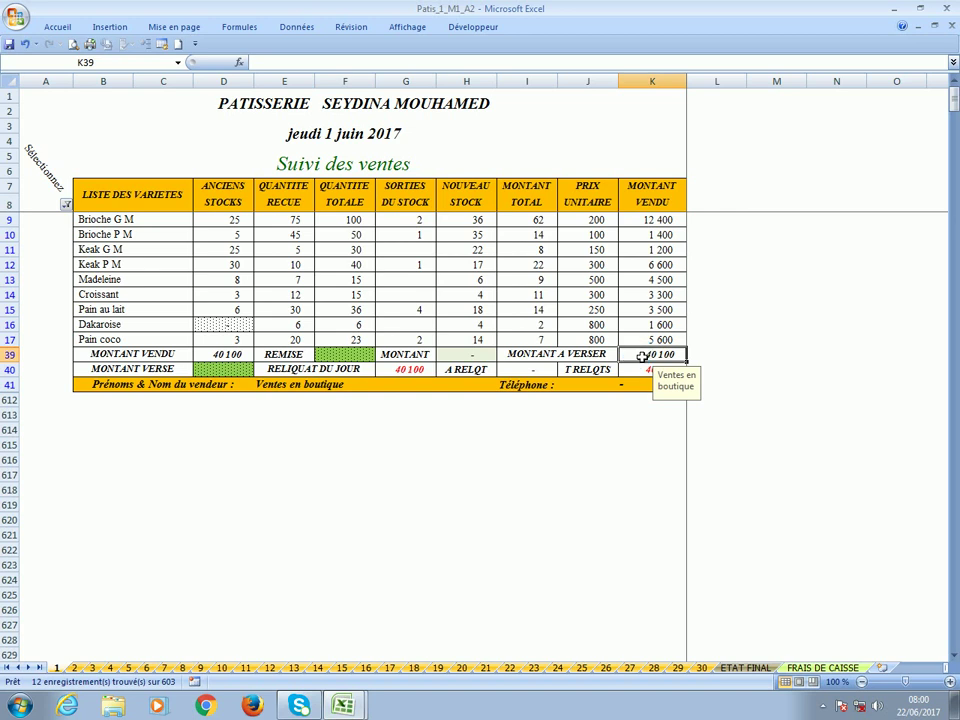
pyautogui.click(223, 372)
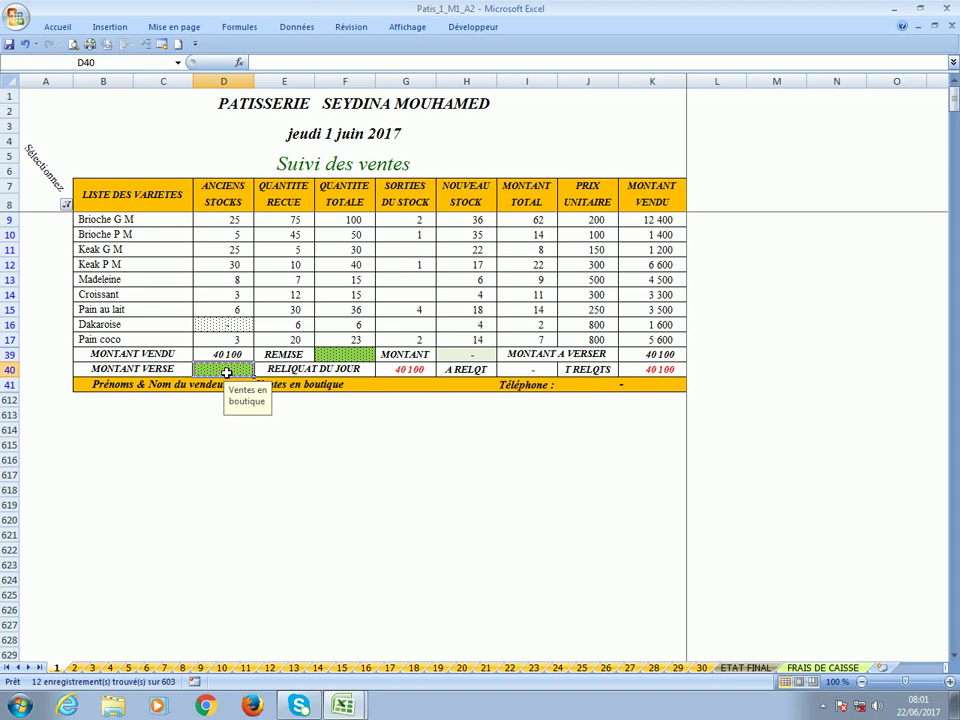
# Enter 39 600 in D40 as the cash paid in on 1 June.
pyautogui.write('9600')
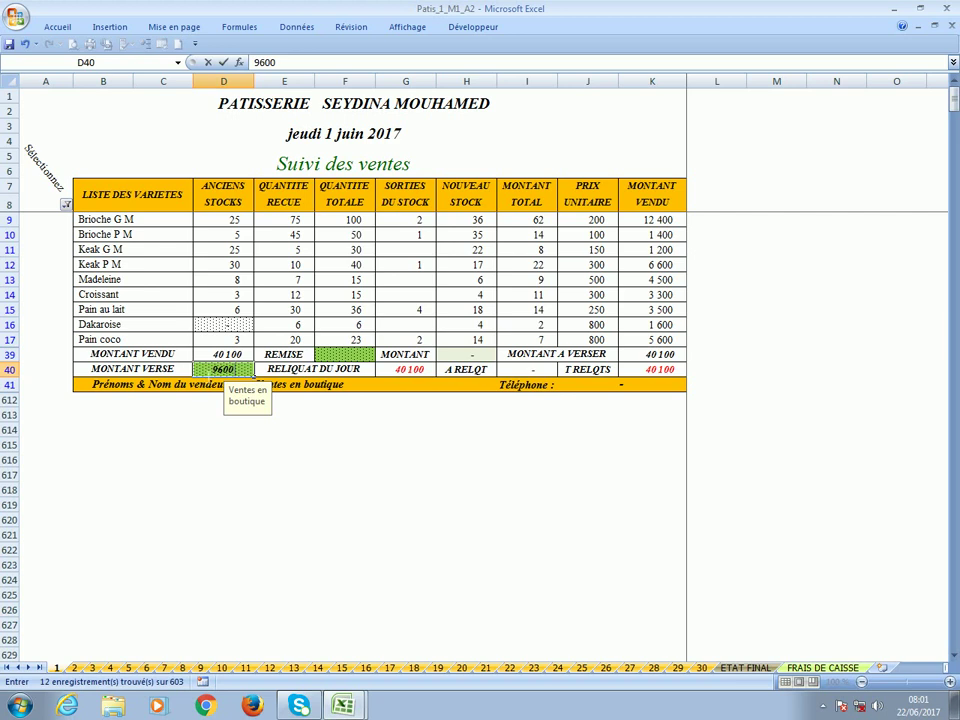
pyautogui.press('F2')
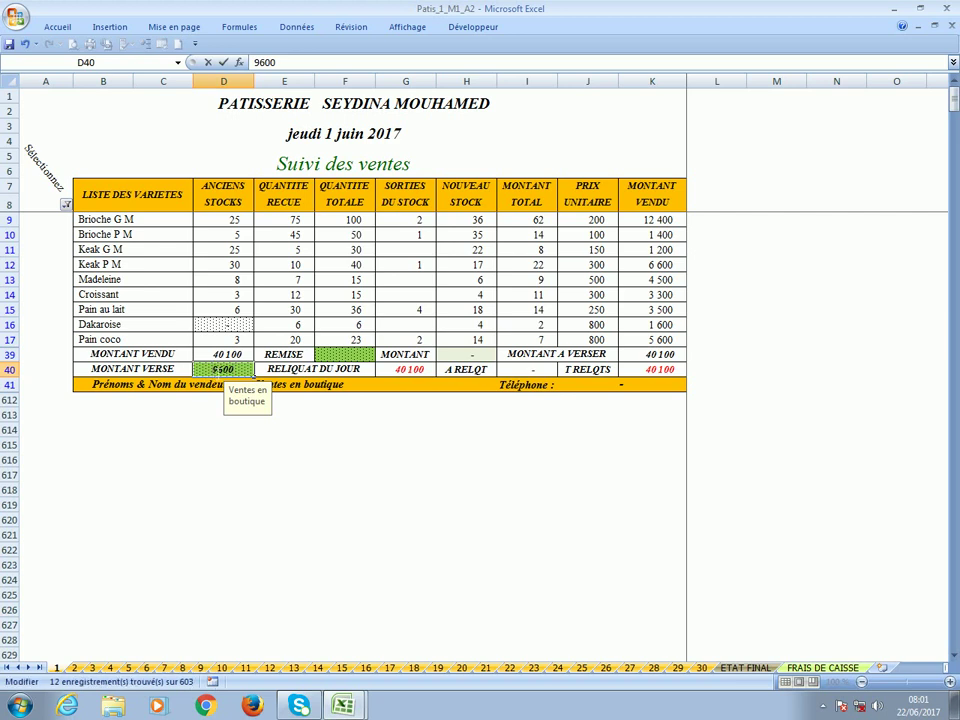
pyautogui.write('3')
pyautogui.press('Return')
# Confirm the 500 day and total balances, save the workbook and open the 2 June sheet.
pyautogui.click(395, 372)
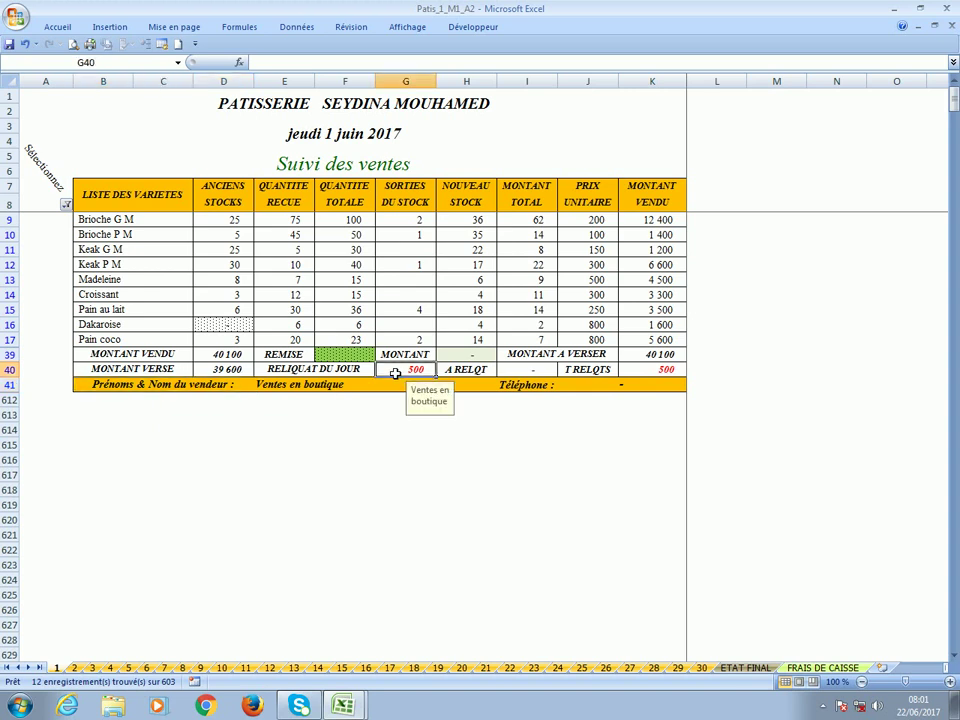
pyautogui.click(540, 372)
pyautogui.click(651, 372)
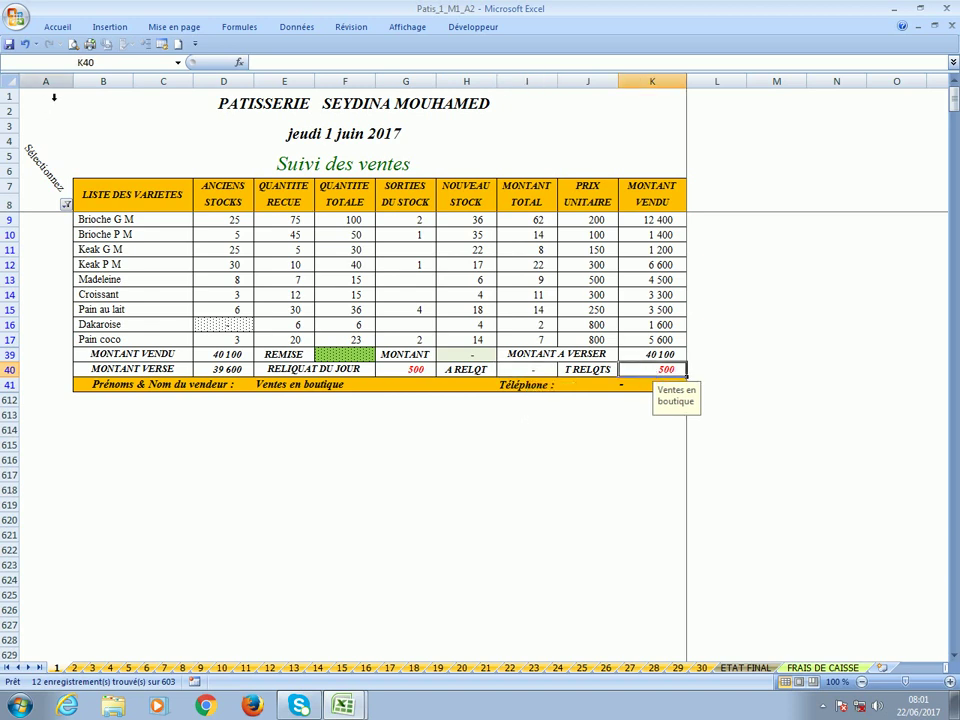
pyautogui.click(9, 44)
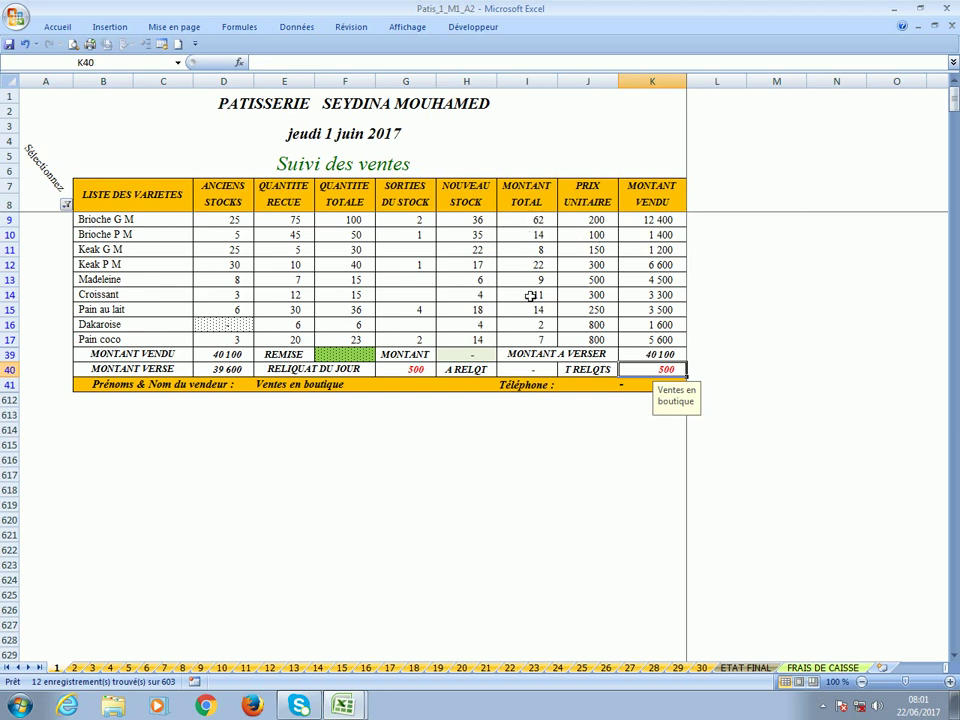
pyautogui.click(74, 667)
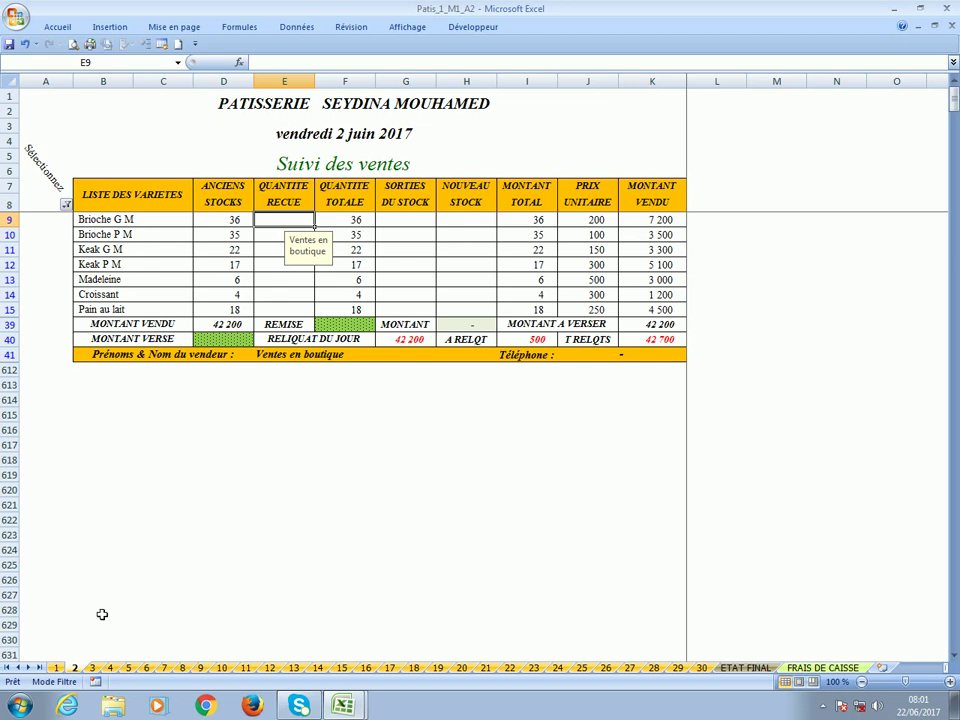
# Verify the 500 balance carried to the 2 June sheet, then return to the 1 June filter.
pyautogui.click(56, 667)
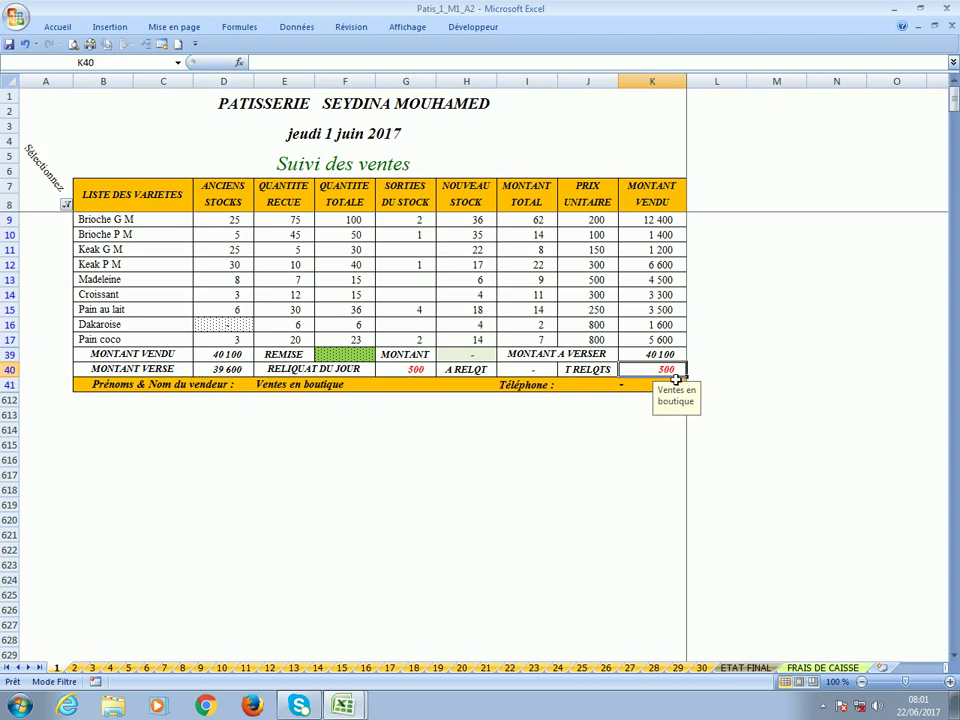
pyautogui.click(73, 668)
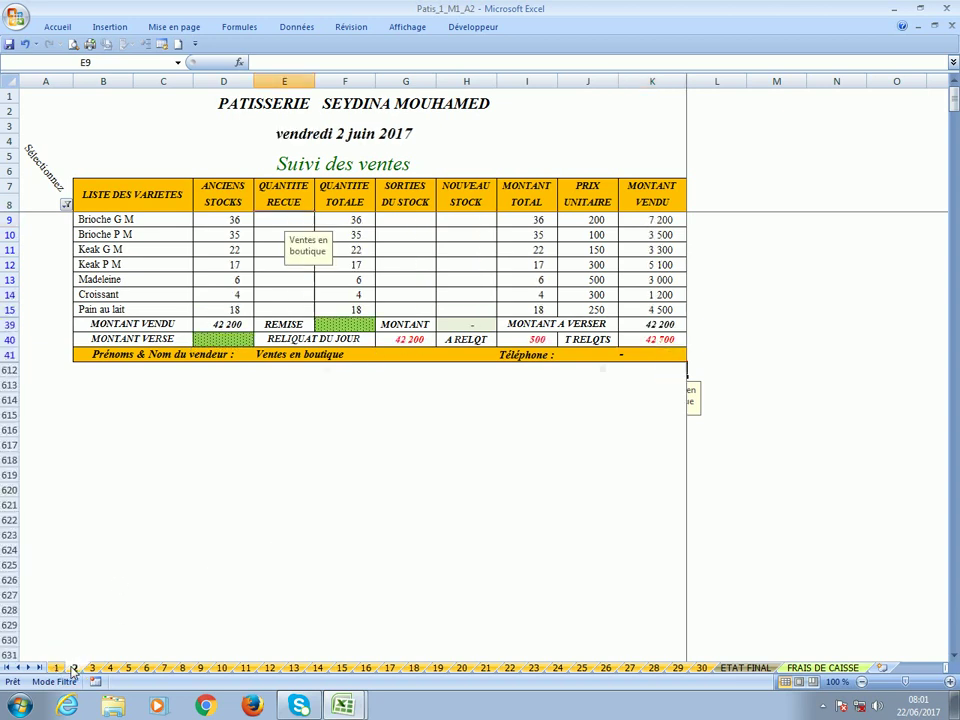
pyautogui.click(537, 340)
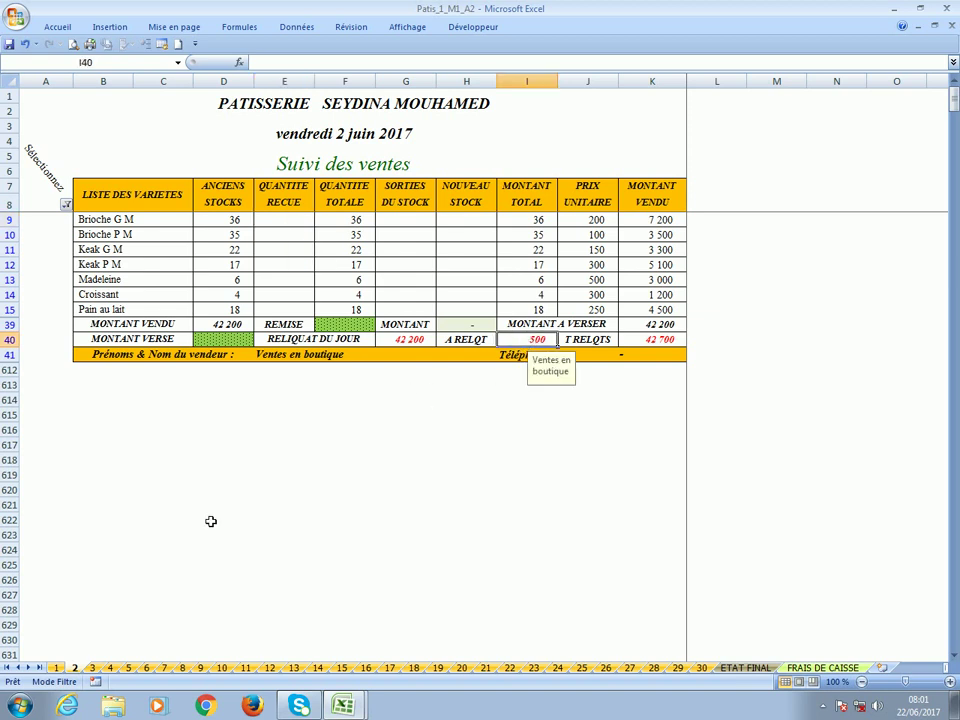
pyautogui.click(57, 667)
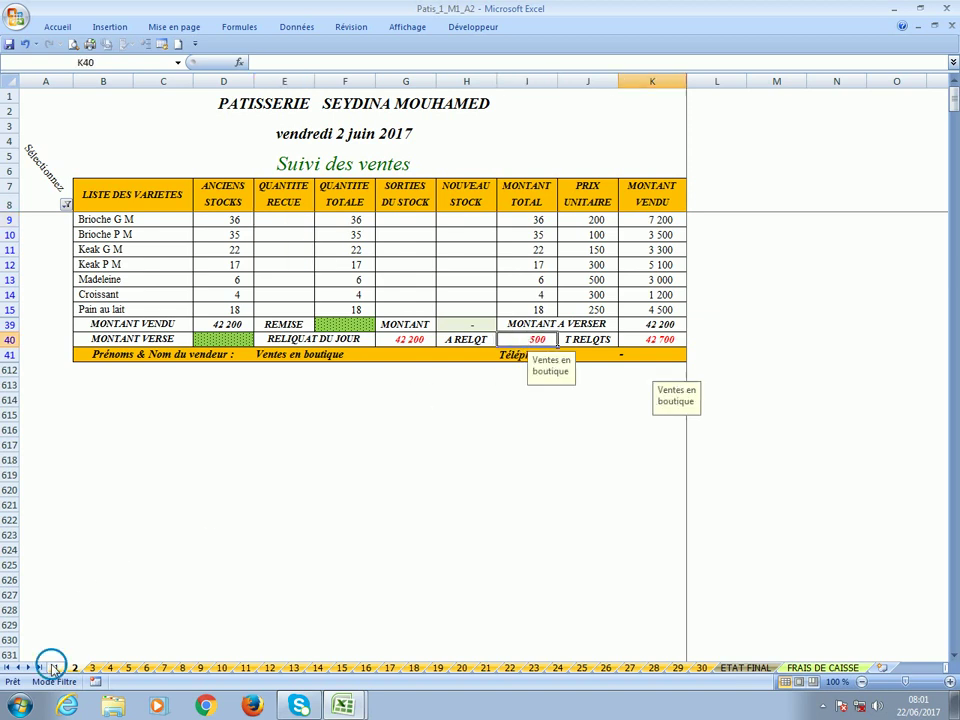
pyautogui.click(66, 204)
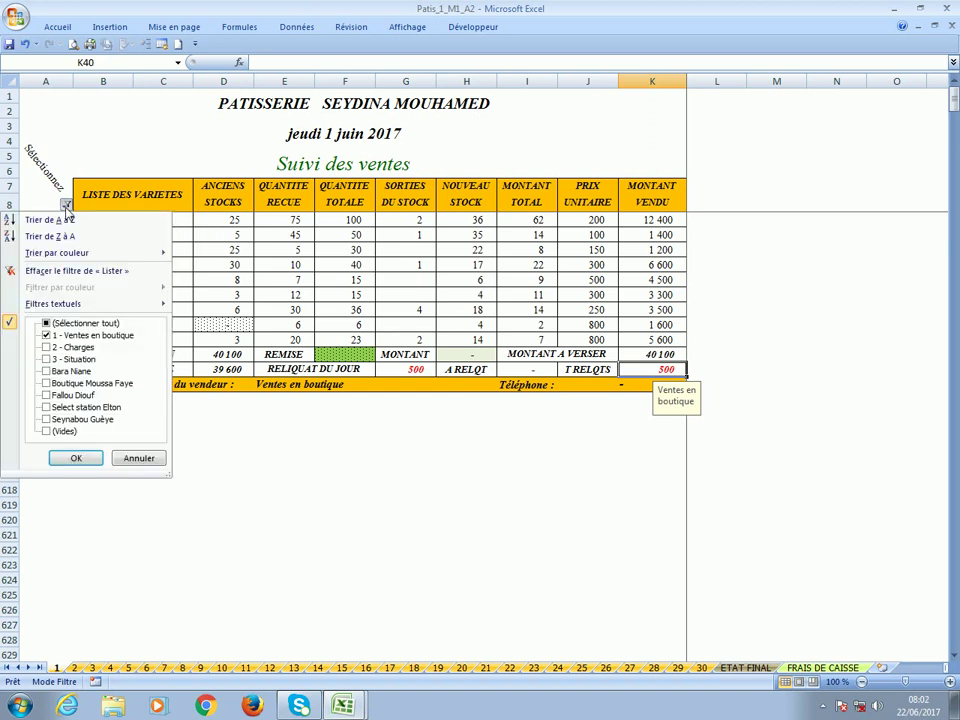
# Filter the 1 June sheet to Livreur 1 only, replacing 1 - Ventes en boutique.
pyautogui.click(75, 372)
pyautogui.click(75, 338)
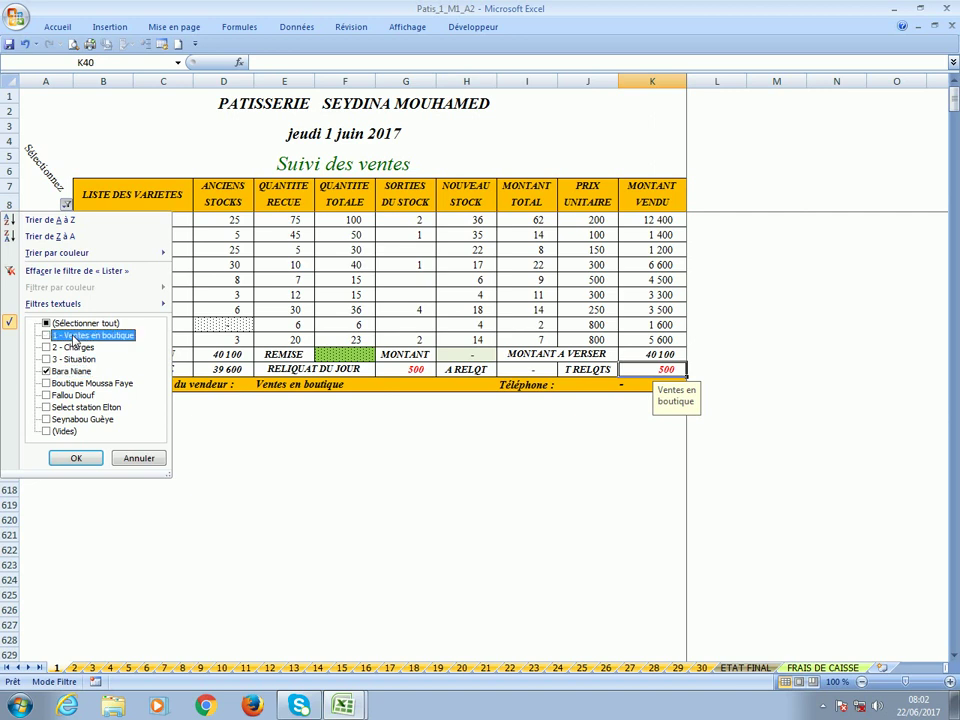
pyautogui.click(87, 458)
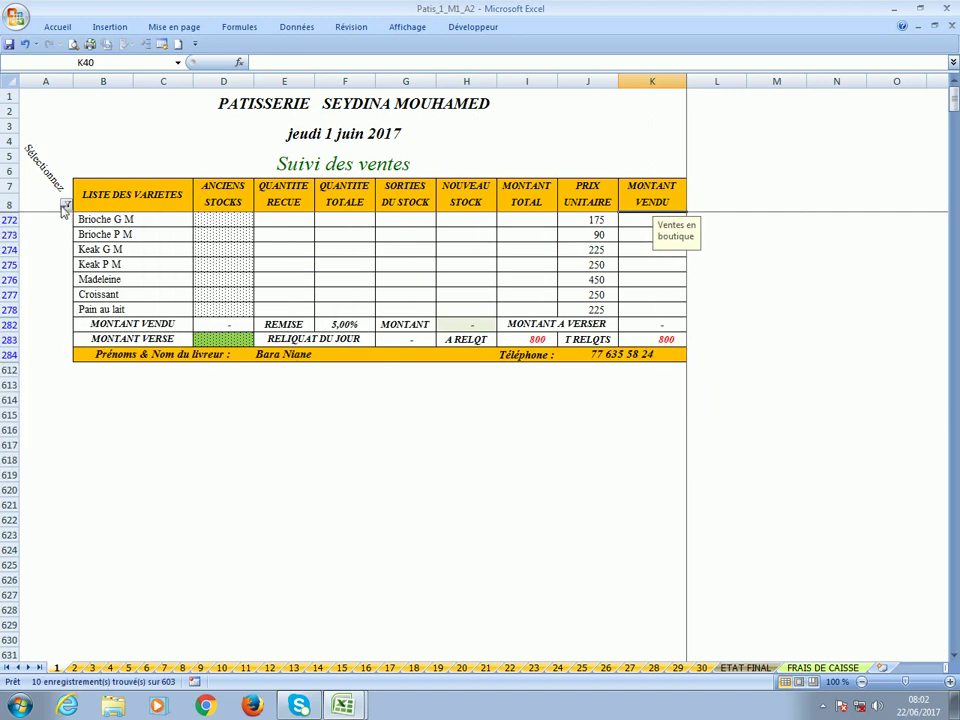
pyautogui.click(48, 155)
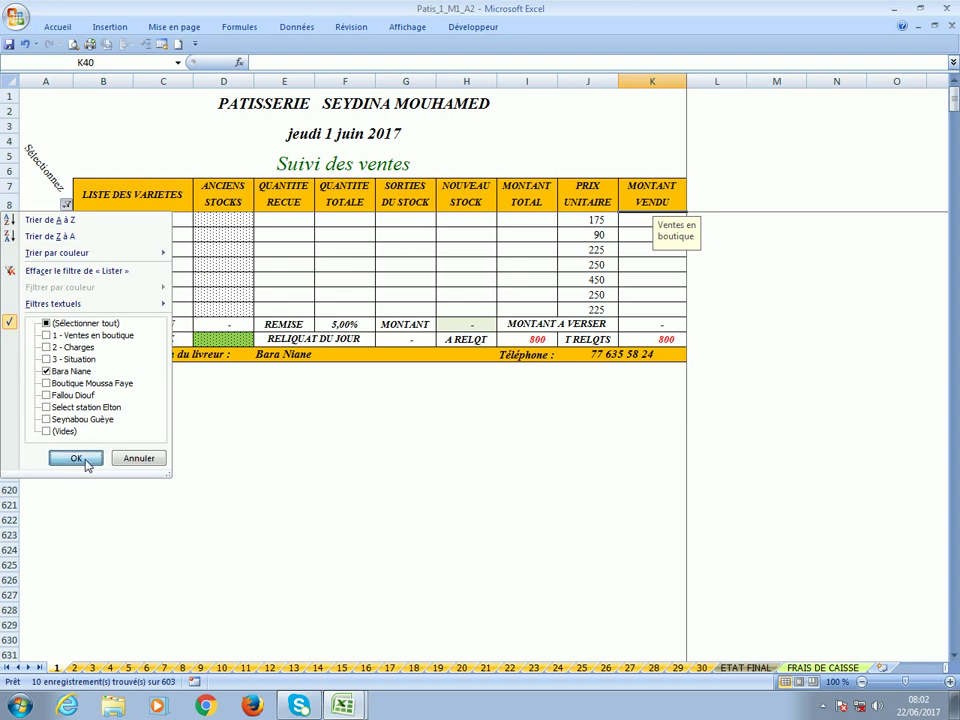
pyautogui.click(86, 457)
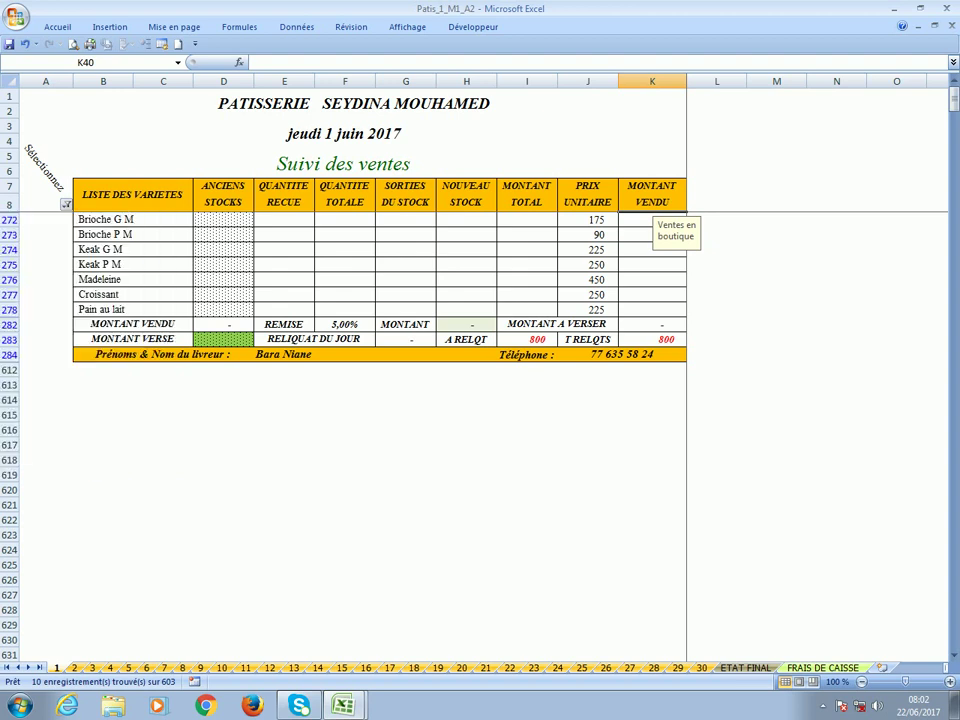
pyautogui.click(227, 227)
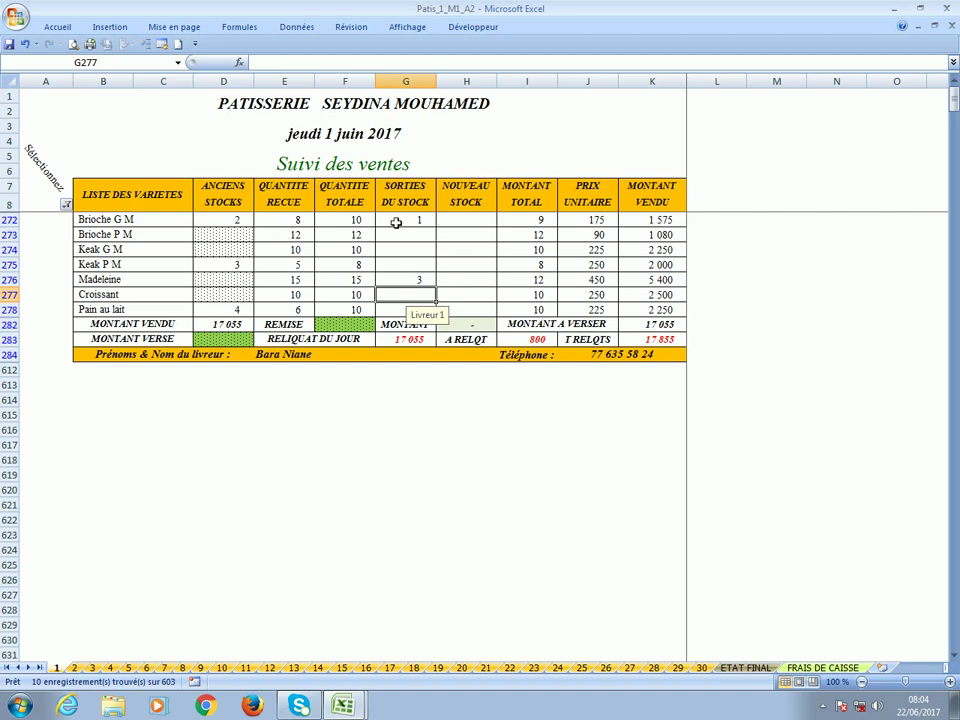
# Fill in Livreur 1's stock outs and new stock, then verify 13 200 due and 800 carried over.
pyautogui.click(396, 222)
pyautogui.click(400, 284)
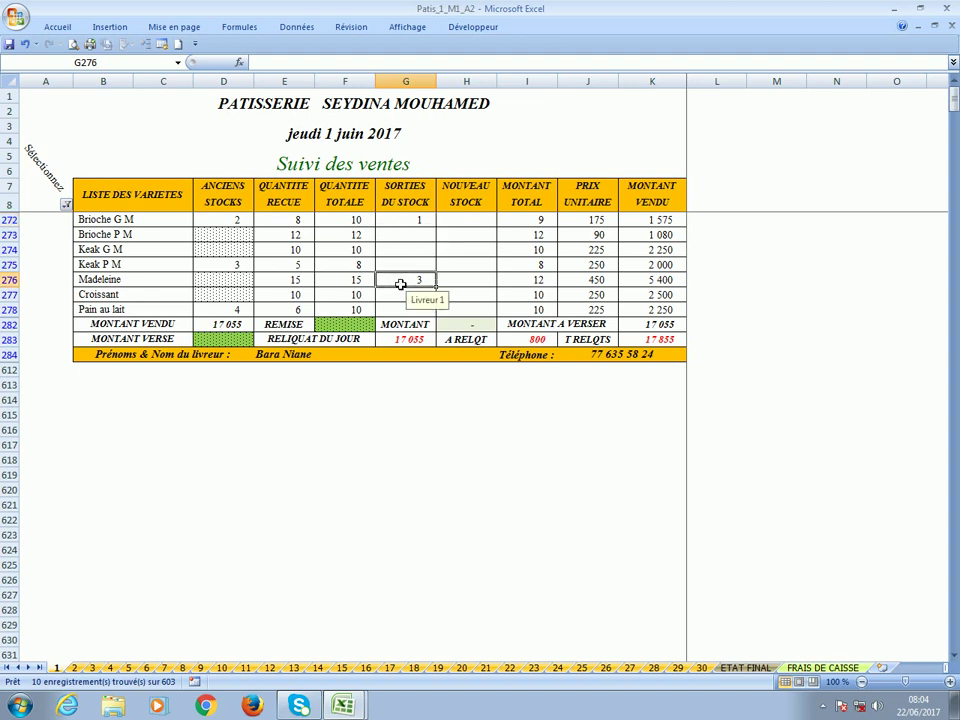
pyautogui.click(476, 222)
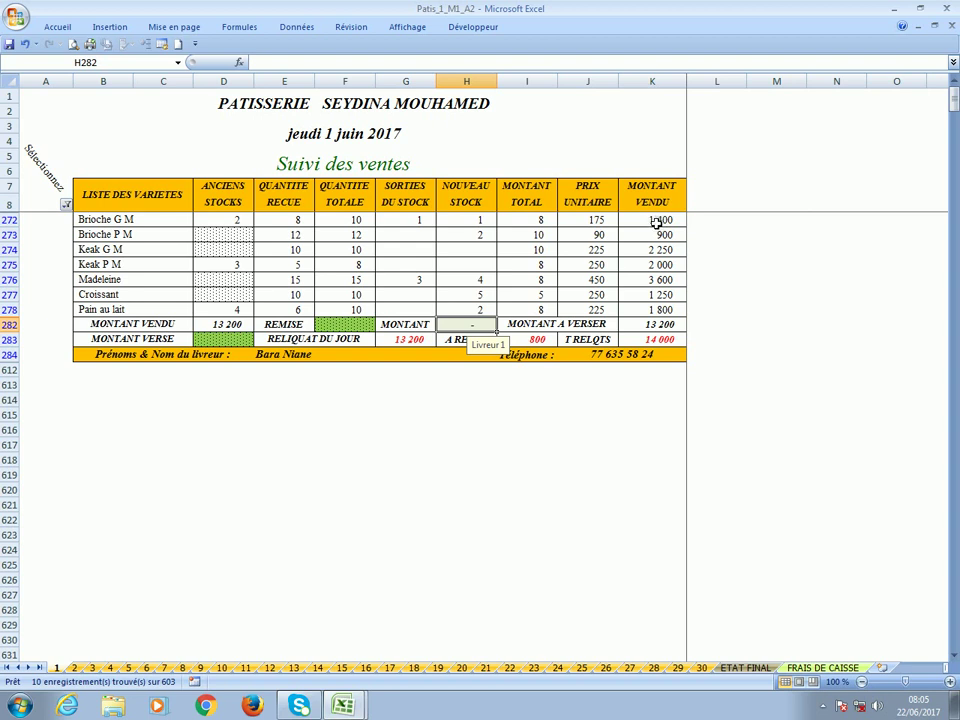
pyautogui.click(645, 340)
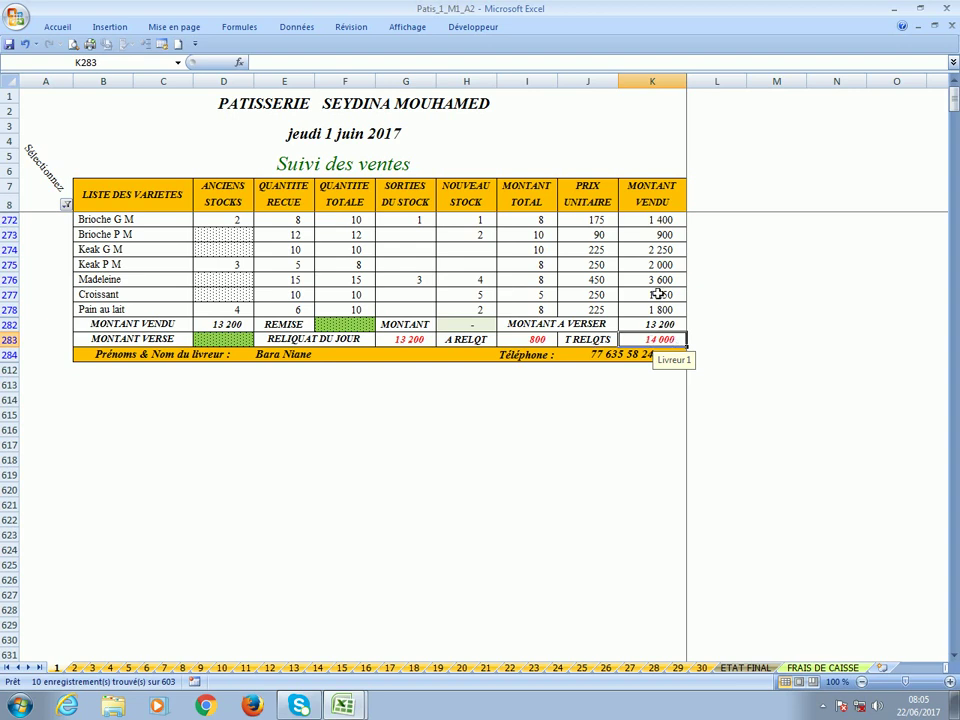
pyautogui.click(536, 343)
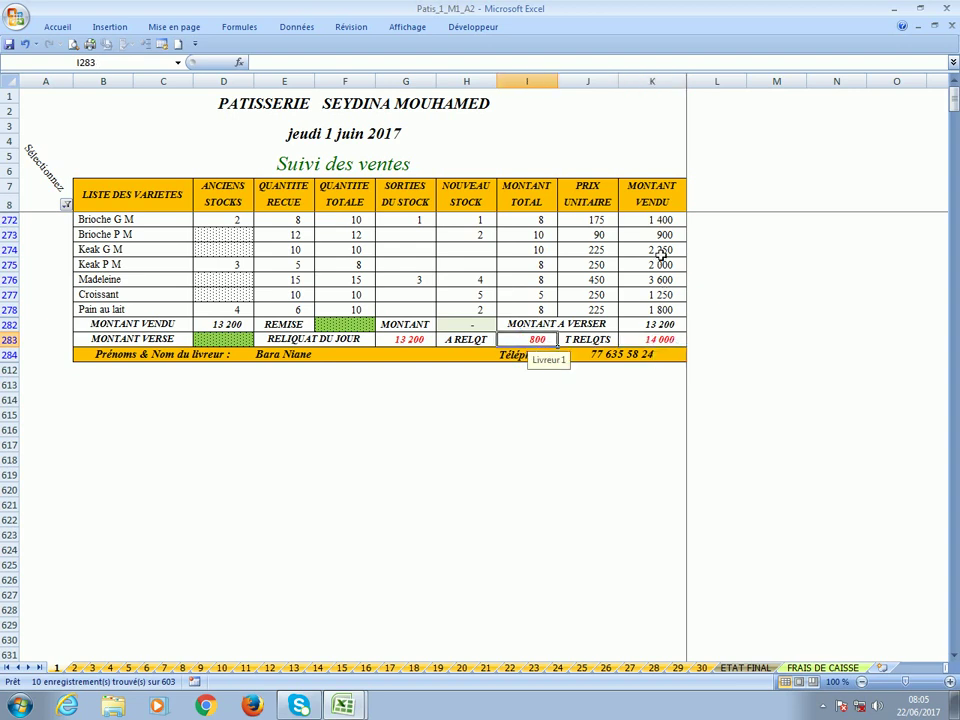
pyautogui.click(637, 331)
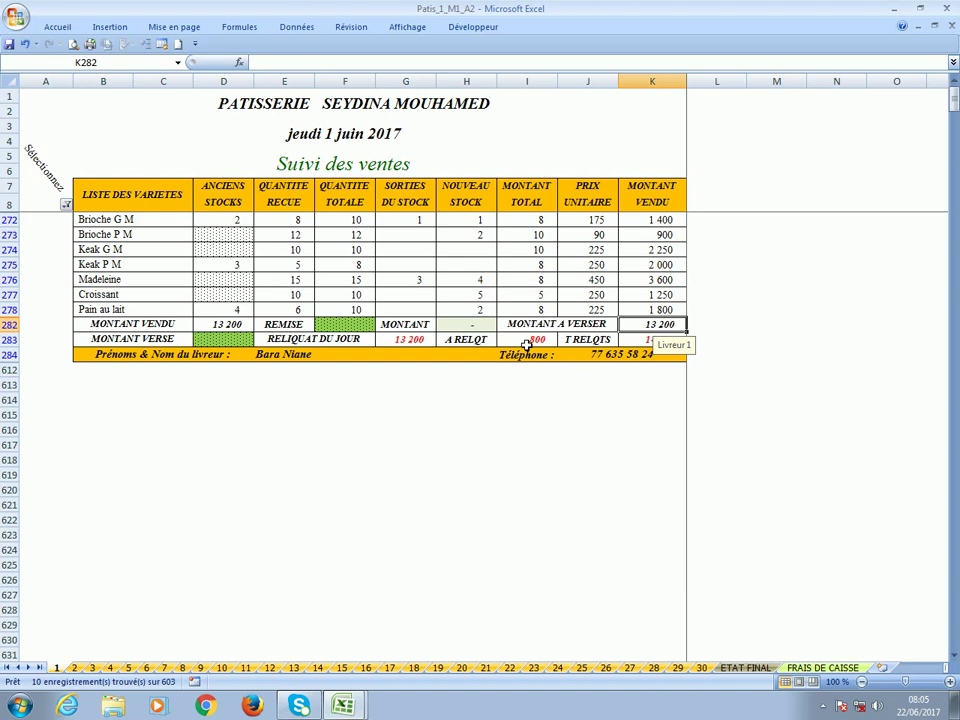
# Enter 14 000 paid in D283 and verify the -800 day balance and cleared total balance.
pyautogui.click(643, 345)
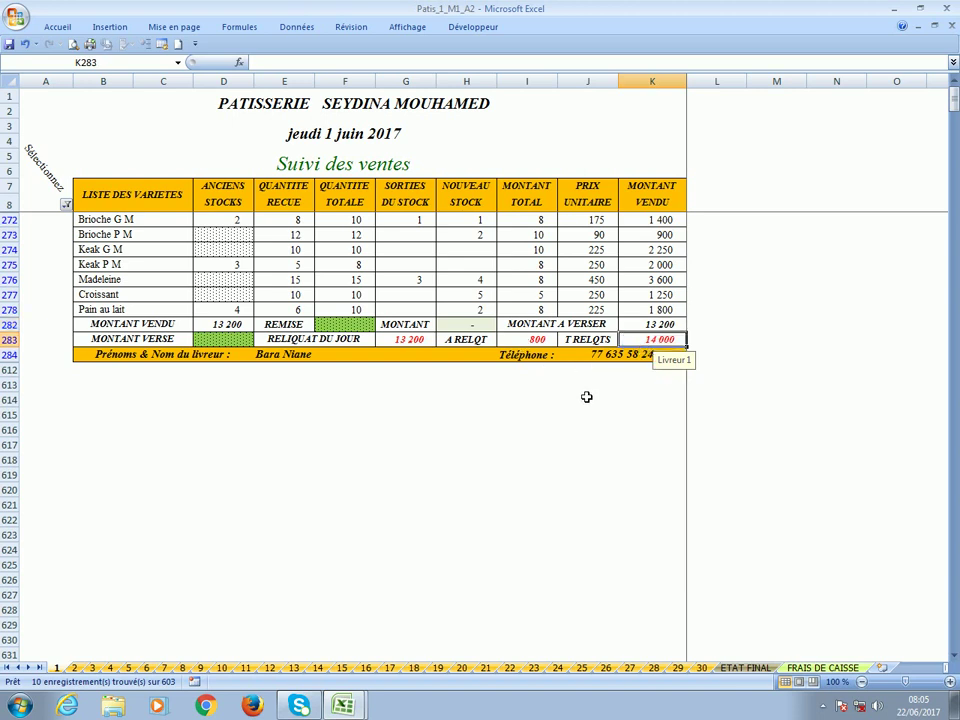
pyautogui.click(228, 342)
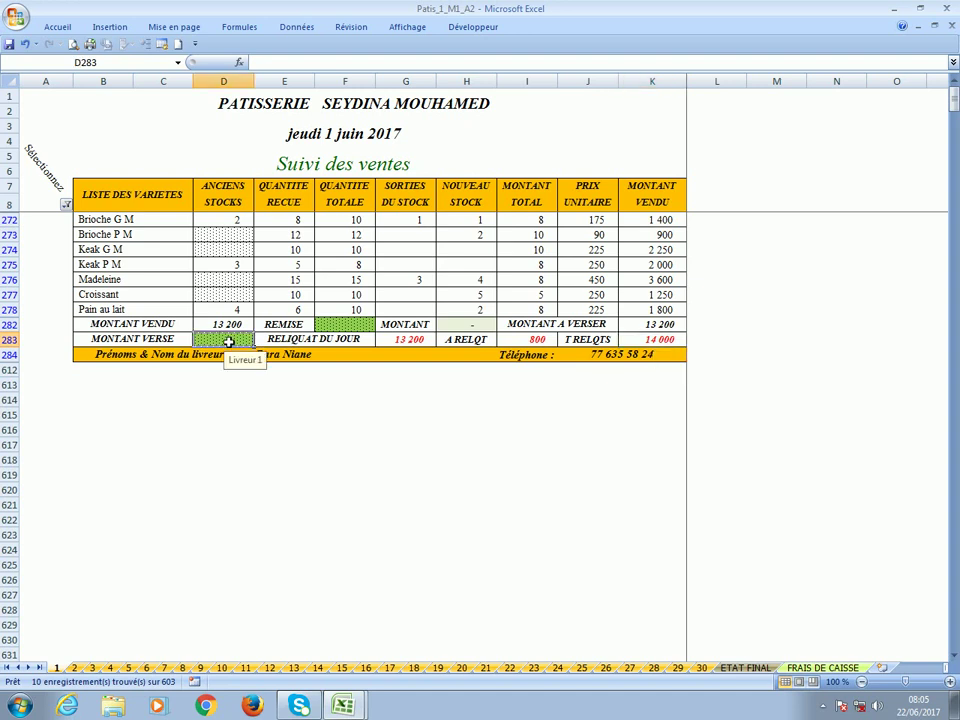
pyautogui.write('14000')
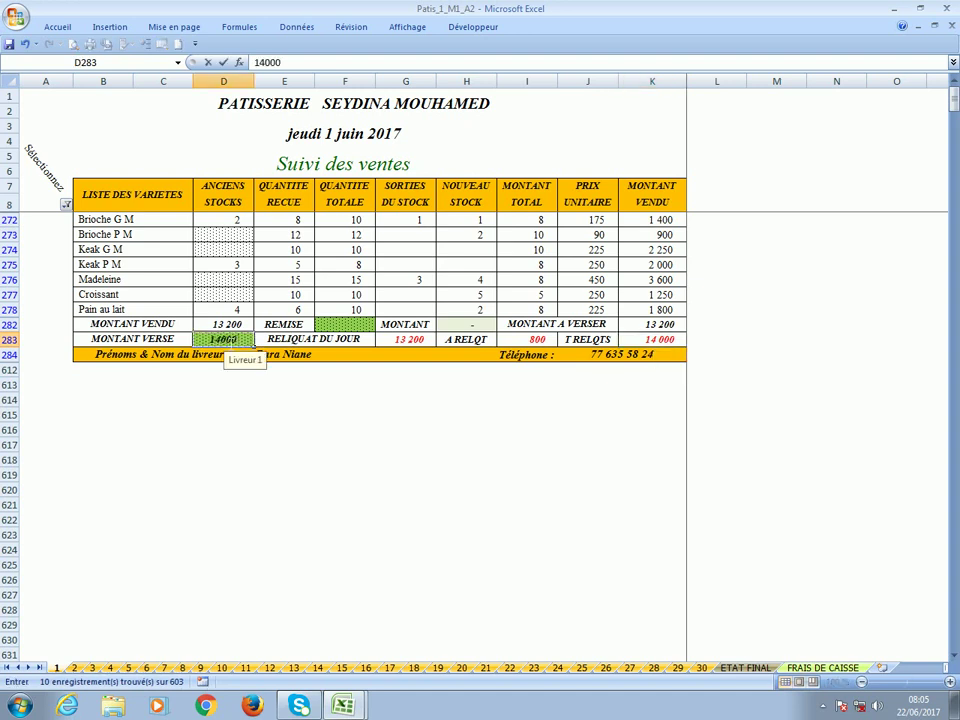
pyautogui.press('Return')
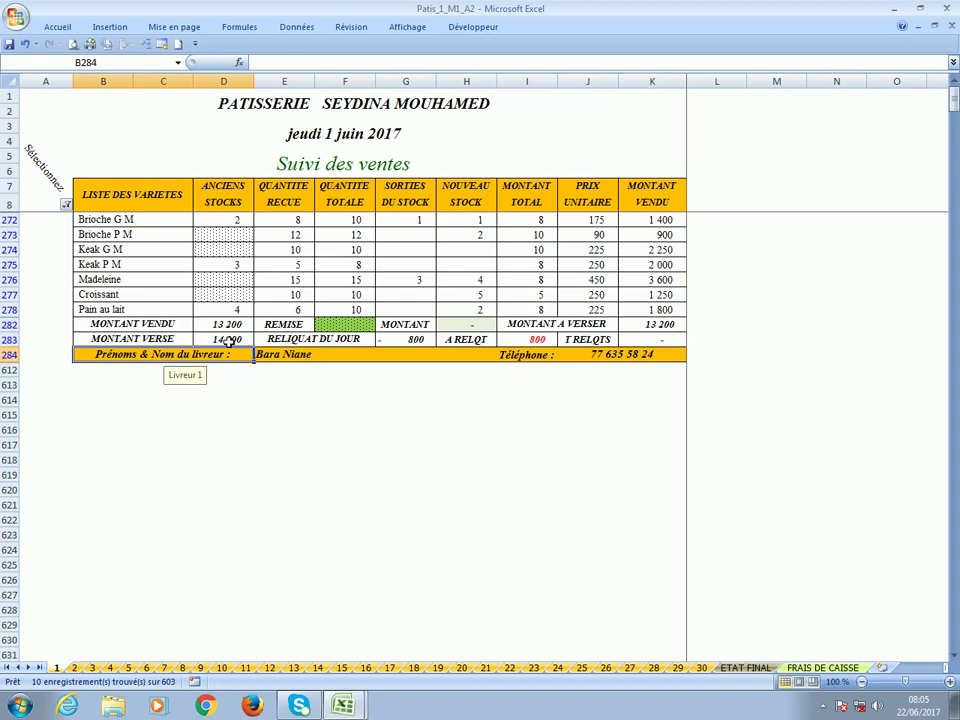
pyautogui.click(397, 344)
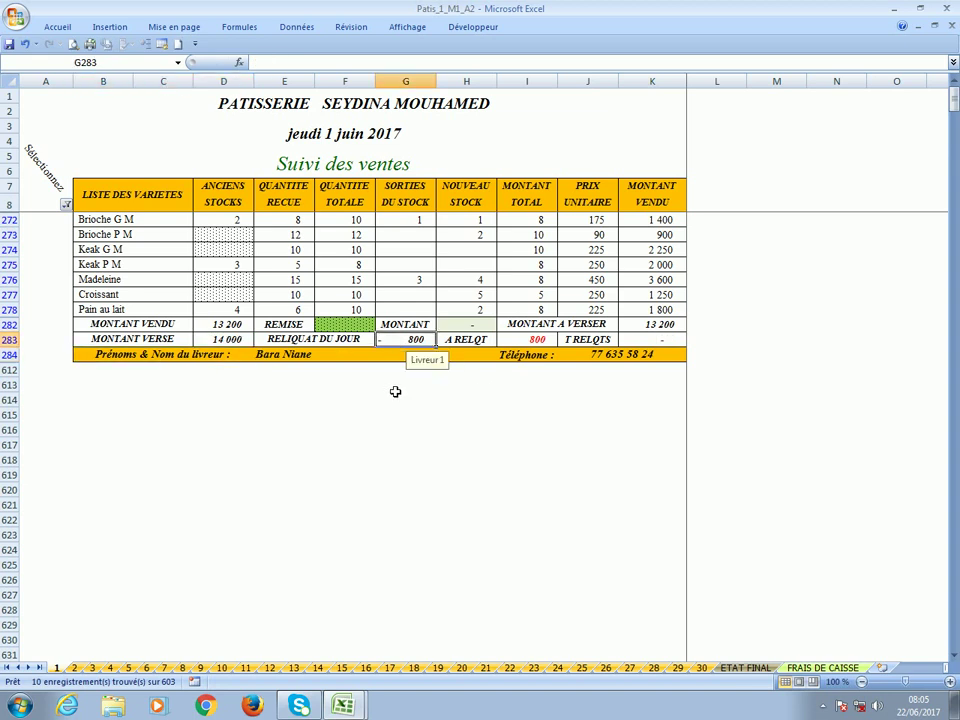
pyautogui.click(522, 345)
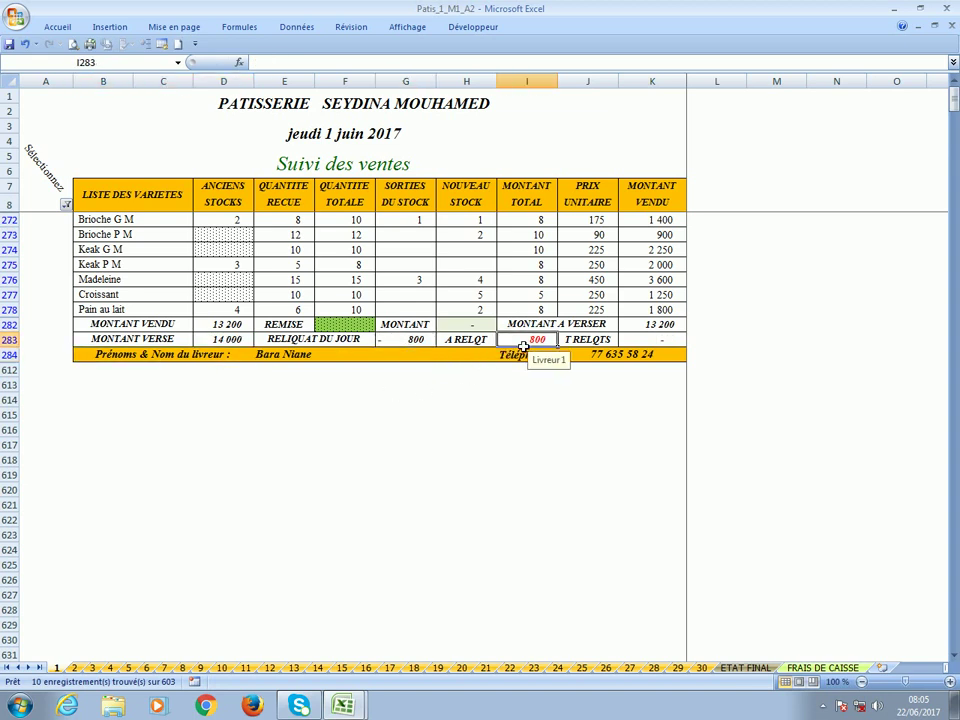
pyautogui.click(406, 343)
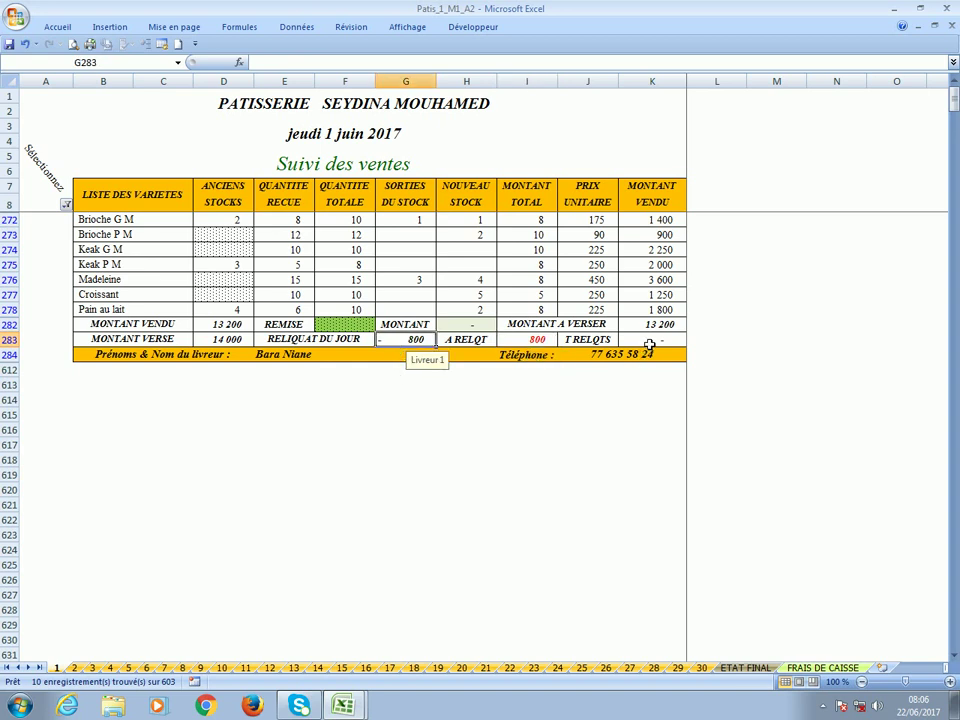
pyautogui.click(650, 344)
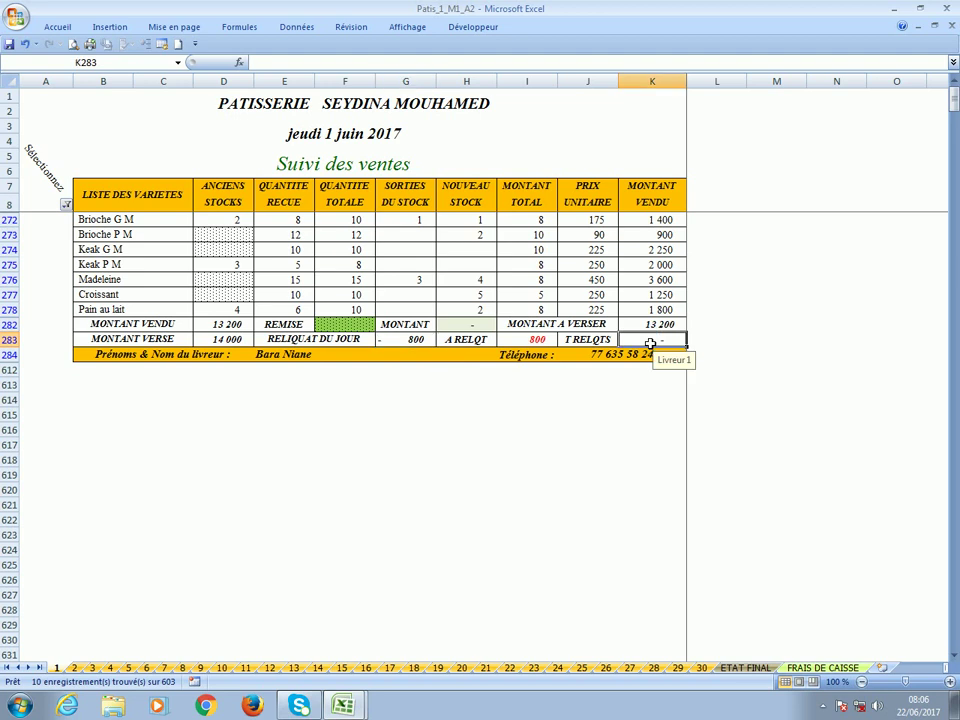
# Switch the filter from the delivery person to Point de ventes 2 only.
pyautogui.click(65, 203)
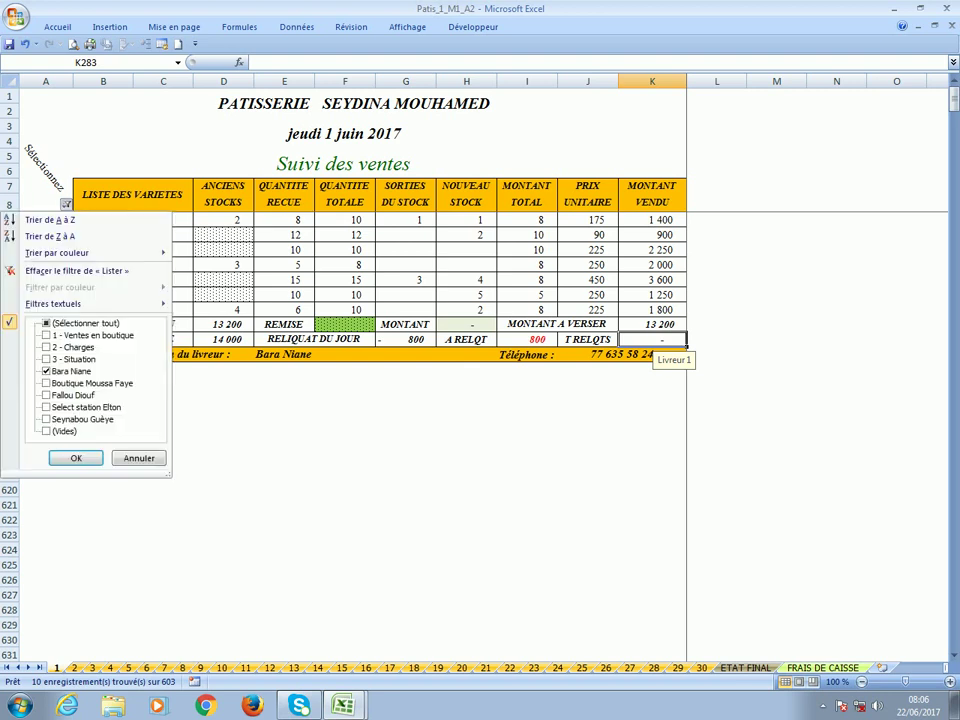
pyautogui.click(78, 373)
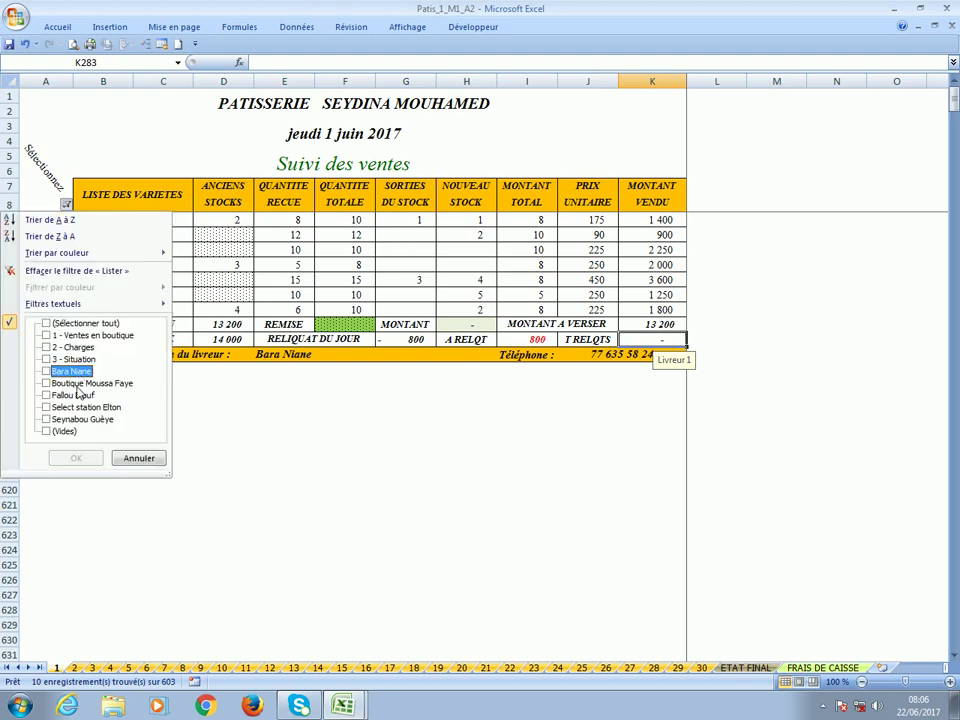
pyautogui.click(78, 384)
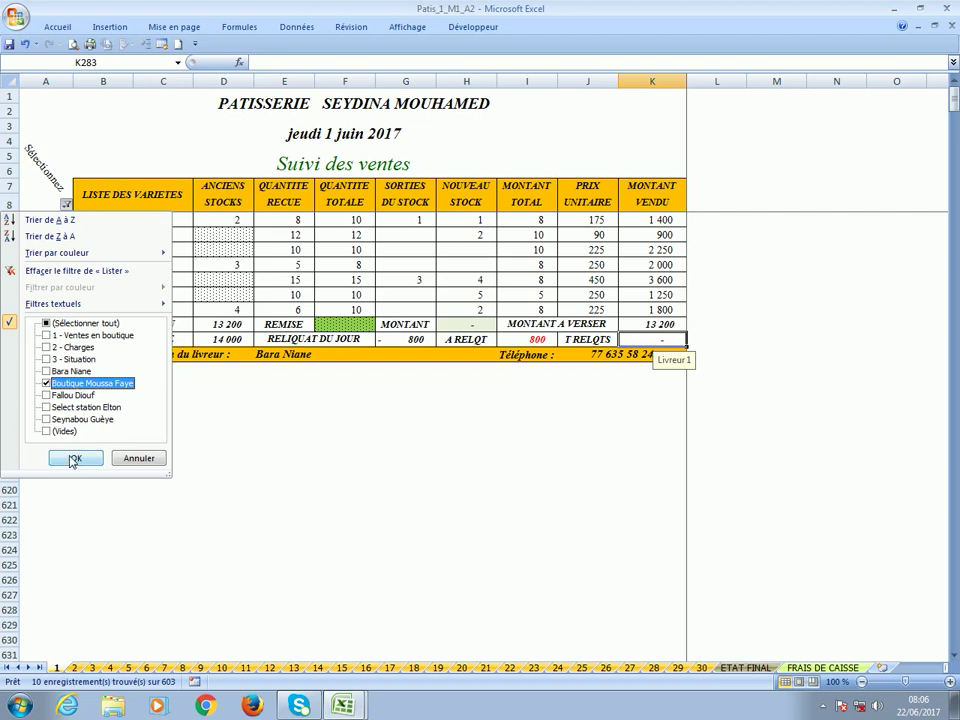
pyautogui.click(72, 459)
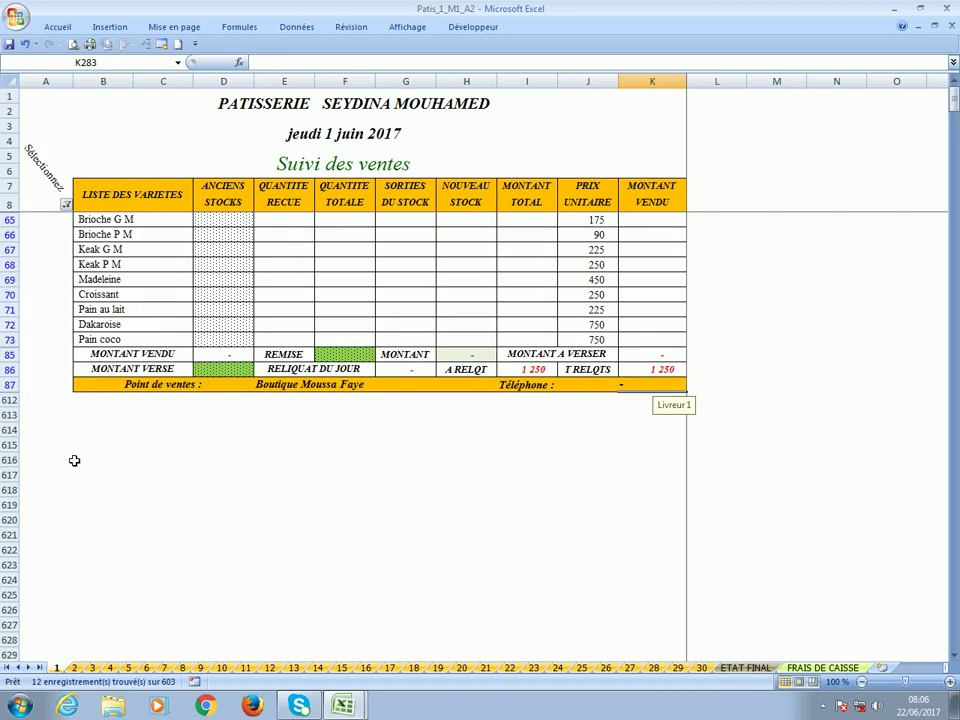
pyautogui.click(65, 203)
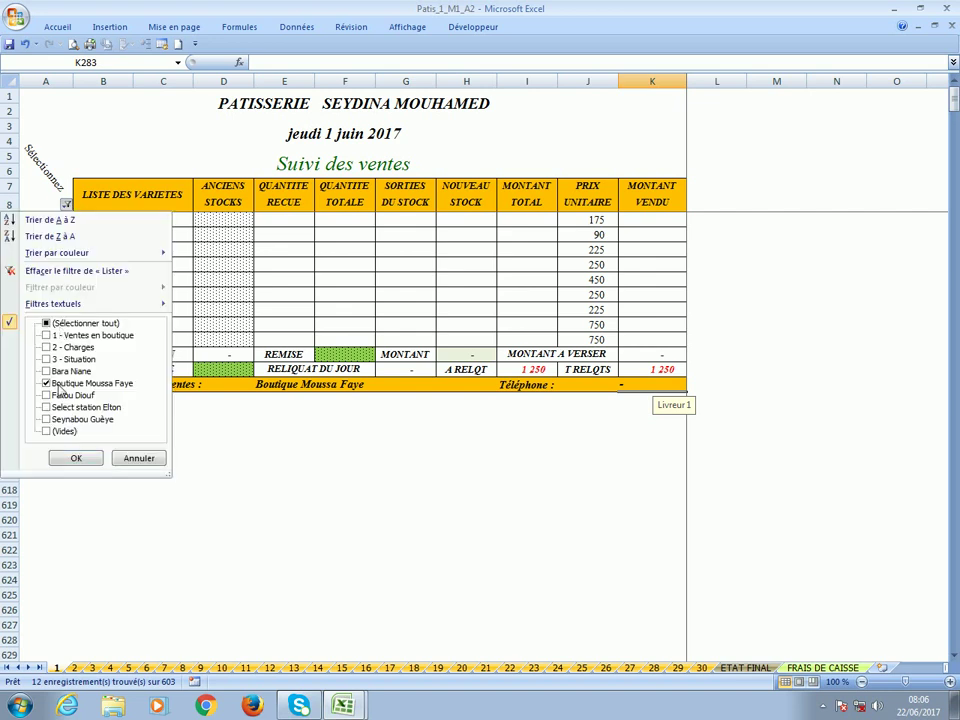
pyautogui.click(73, 458)
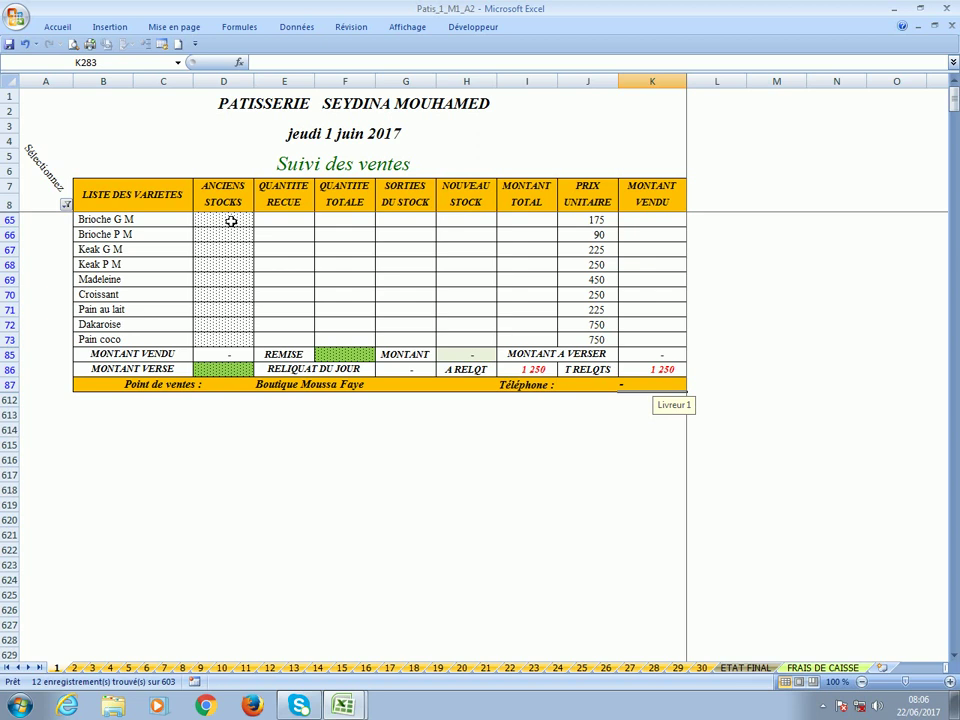
# Enter Point de ventes 2's quantities received and paste its new stock values.
pyautogui.click(289, 224)
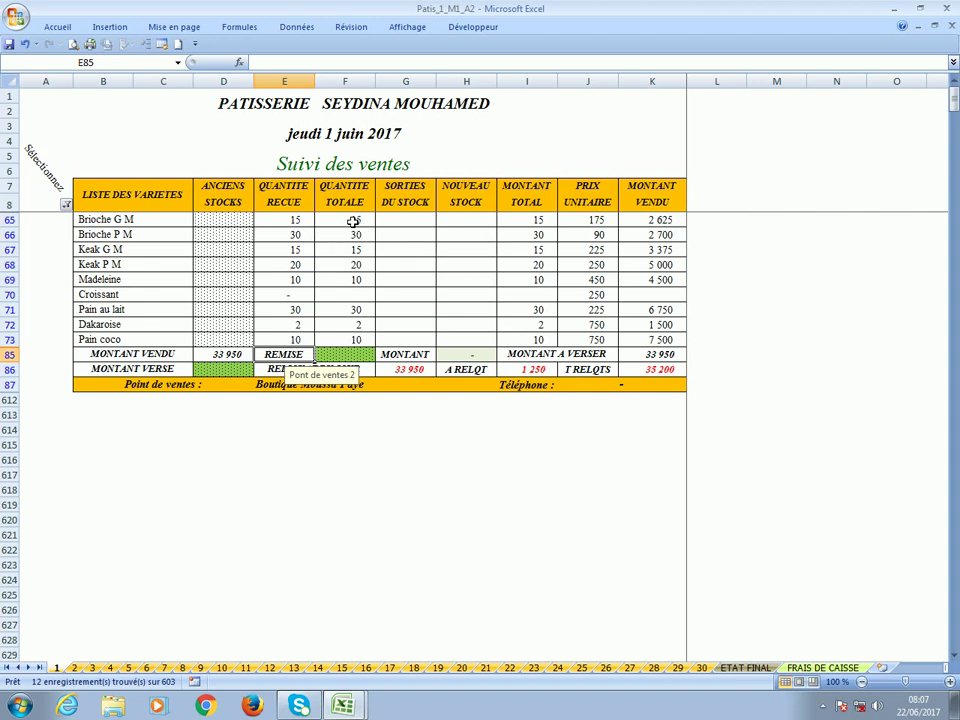
pyautogui.click(465, 222)
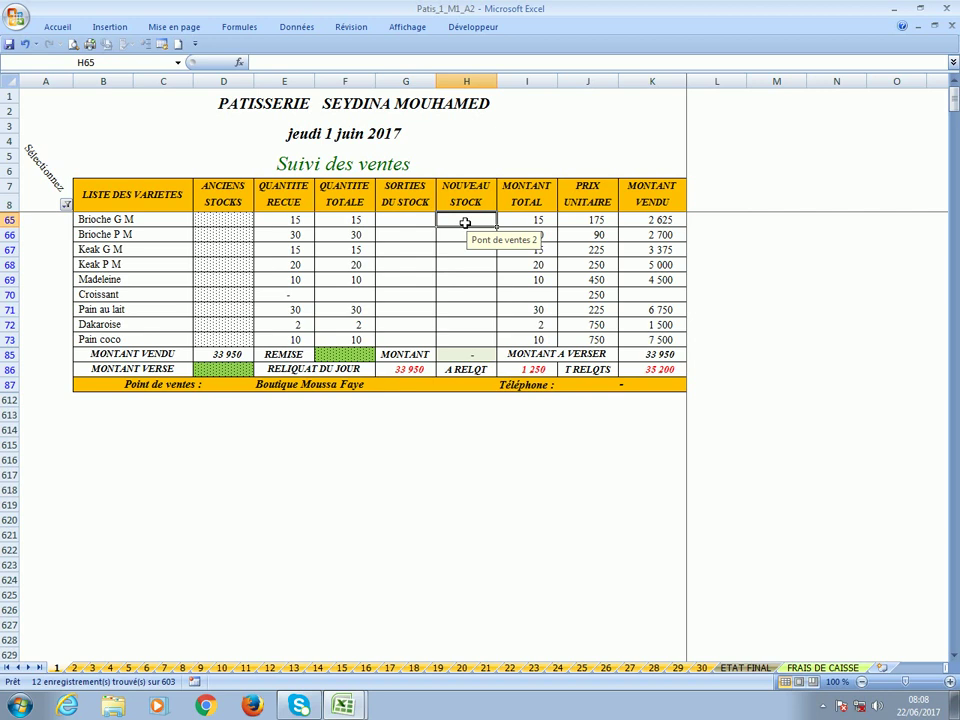
pyautogui.hotkey('ctrl', 'v')
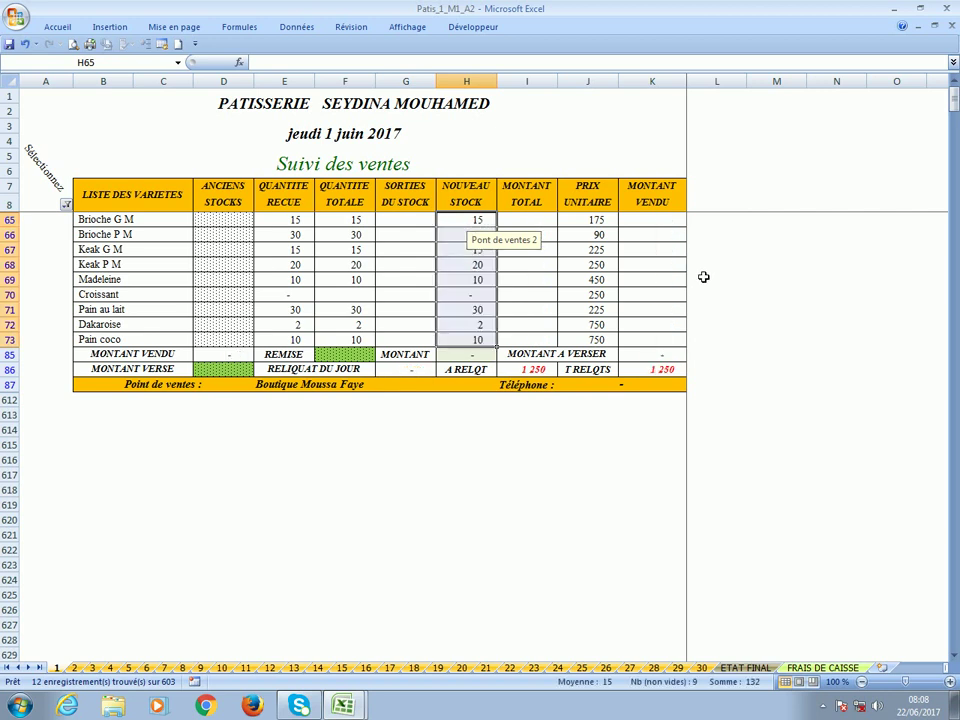
# Glance at the 2 June sheet, then record 1 250 paid in D86 on 1 June.
pyautogui.click(74, 667)
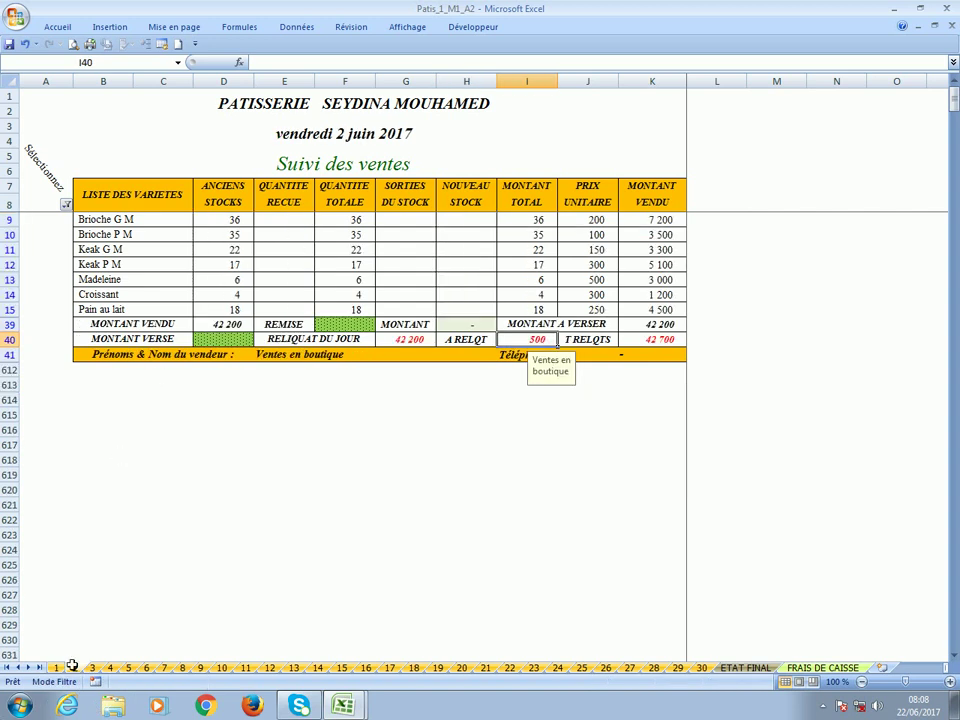
pyautogui.click(57, 667)
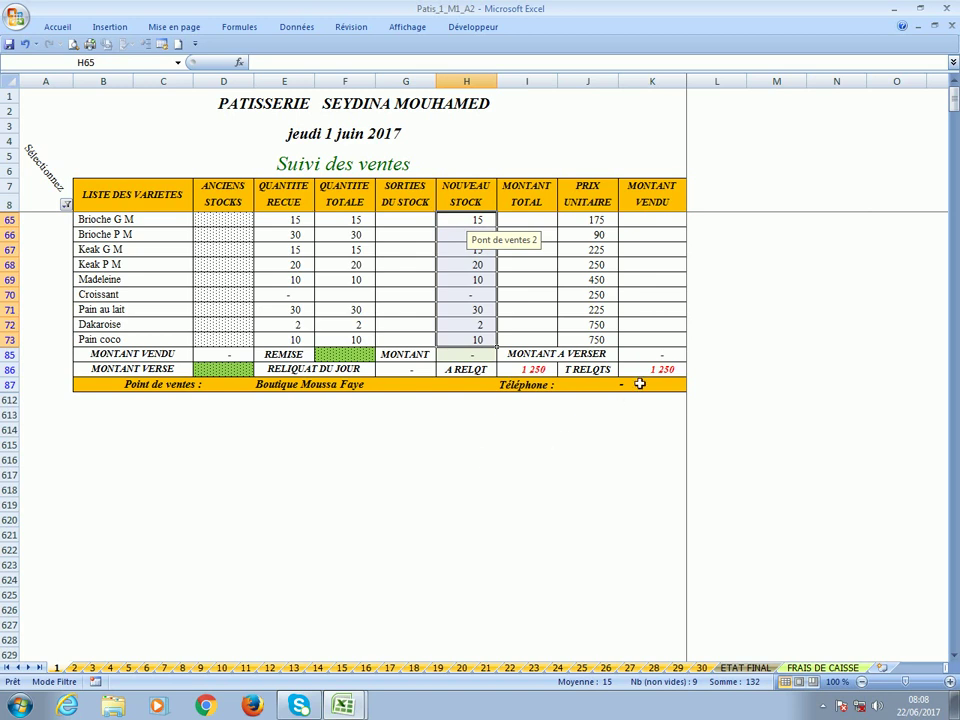
pyautogui.click(236, 371)
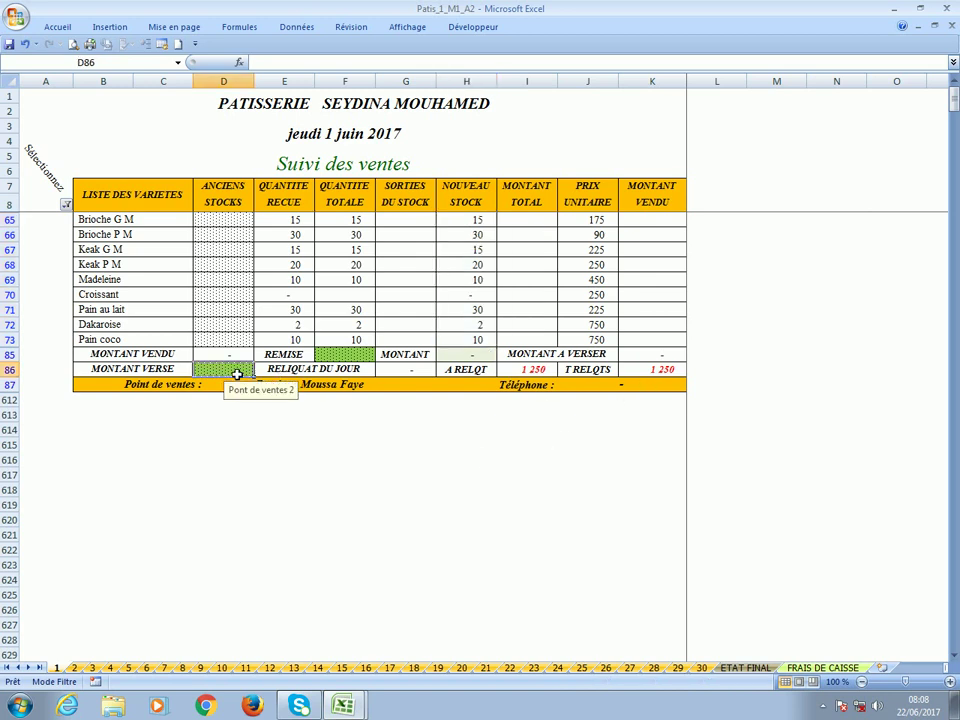
pyautogui.write('1250')
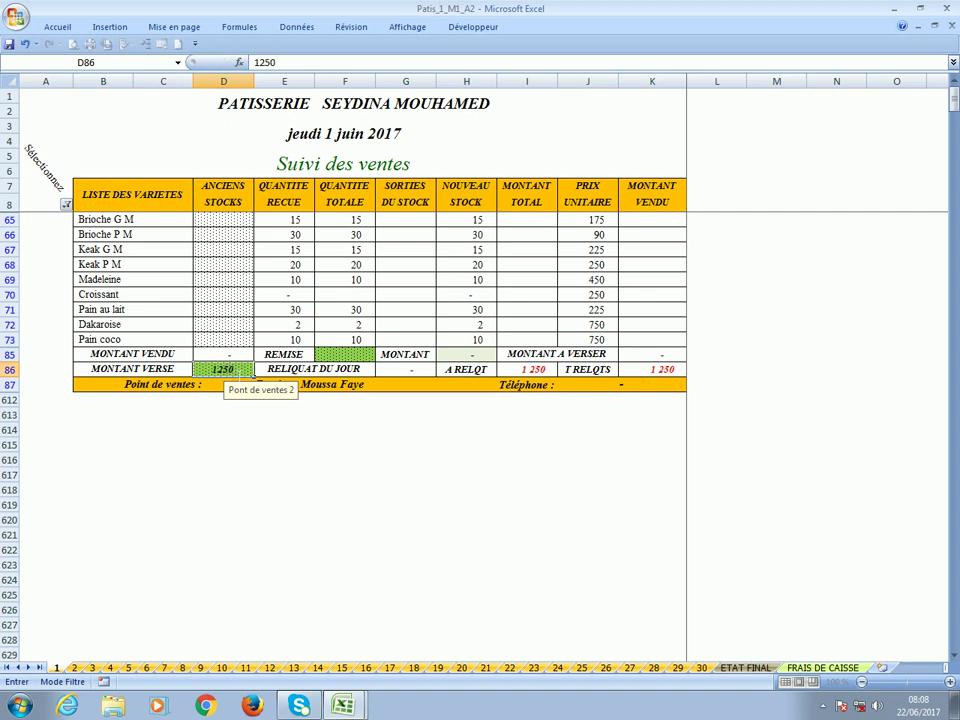
pyautogui.press('Return')
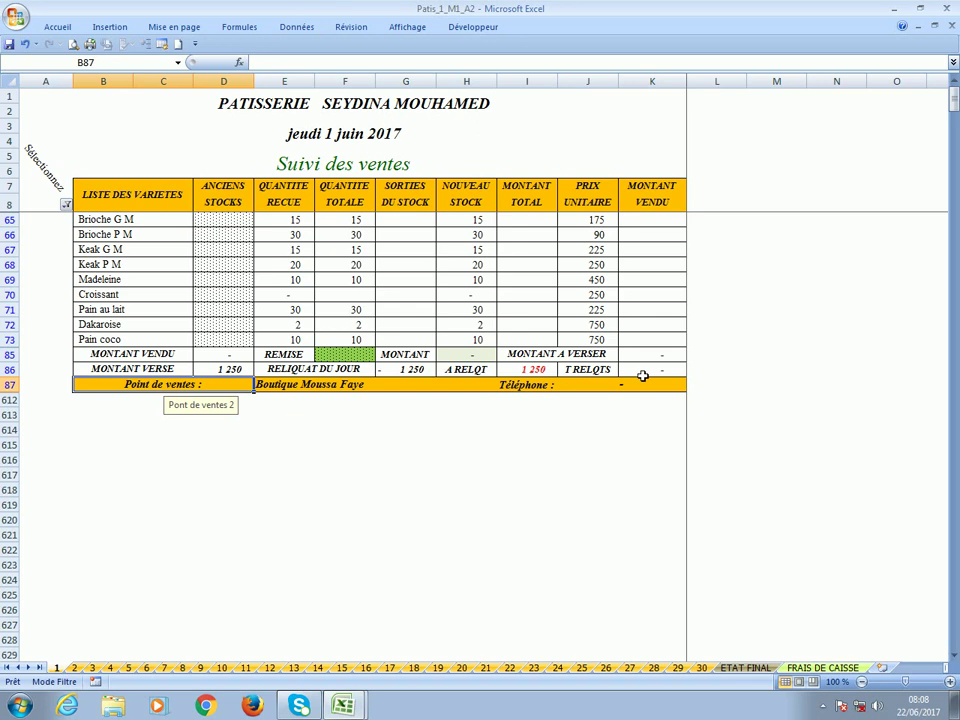
# Filter the 1 June sheet to Livreur 2's rows instead of the boutique sales point.
pyautogui.click(66, 204)
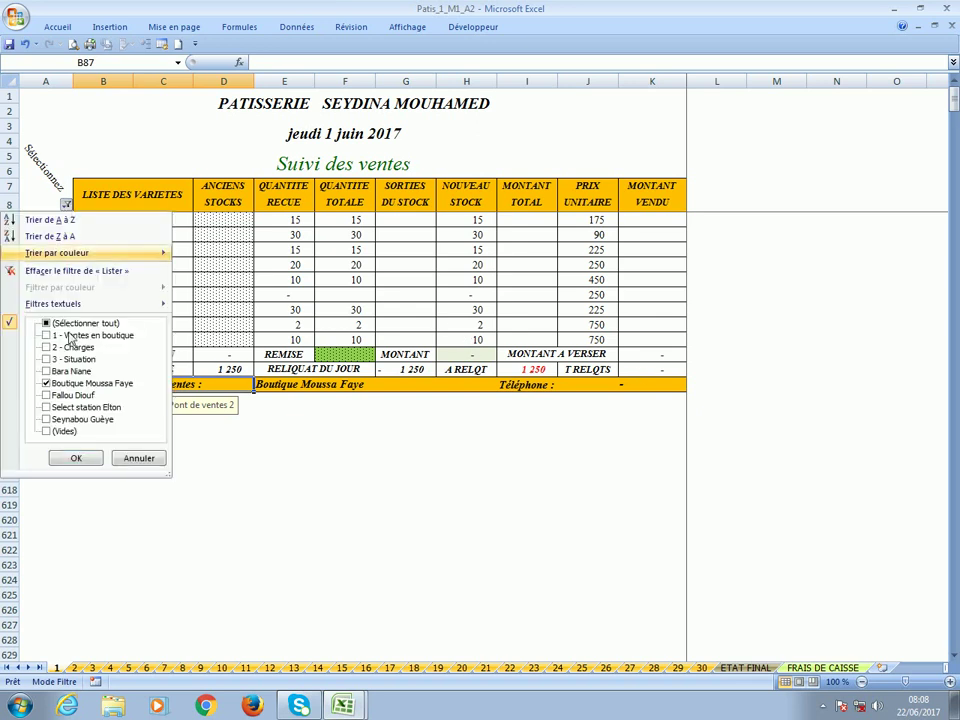
pyautogui.click(73, 386)
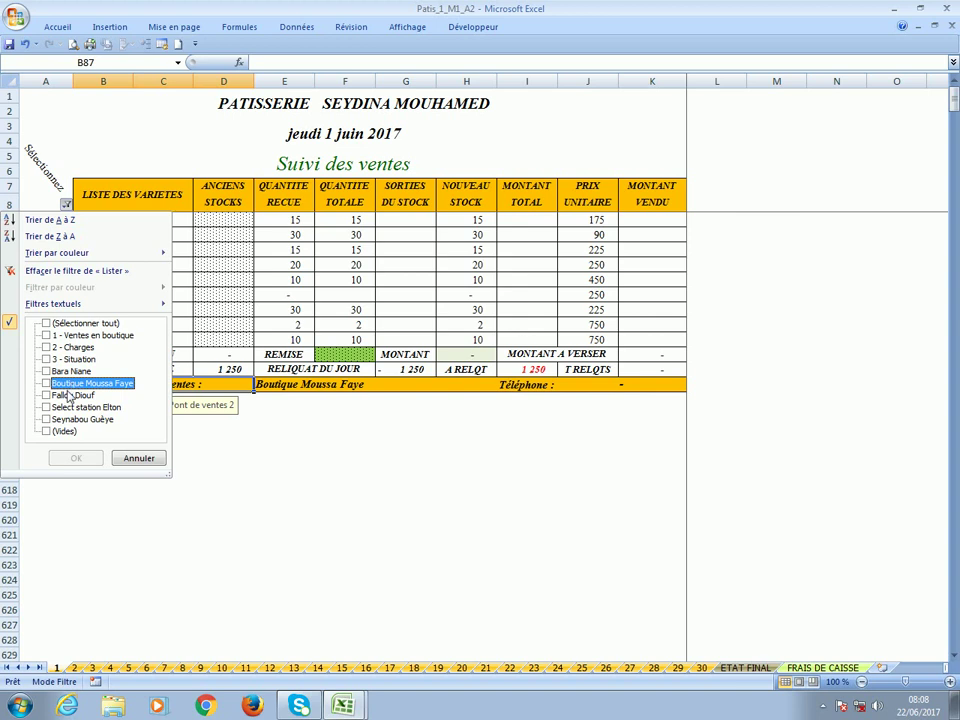
pyautogui.click(69, 396)
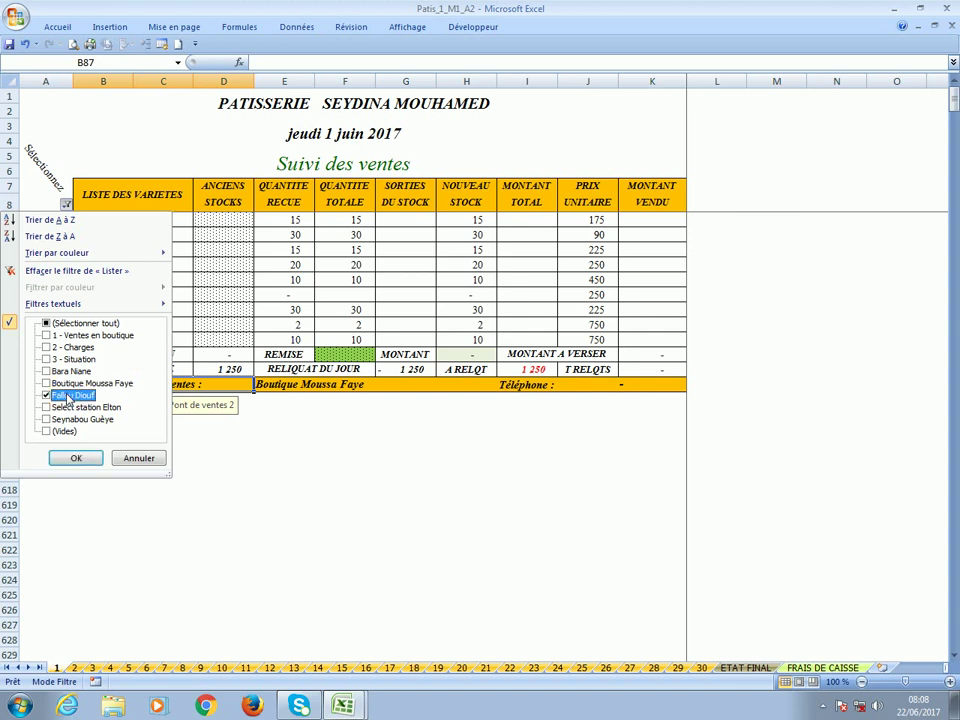
pyautogui.click(74, 458)
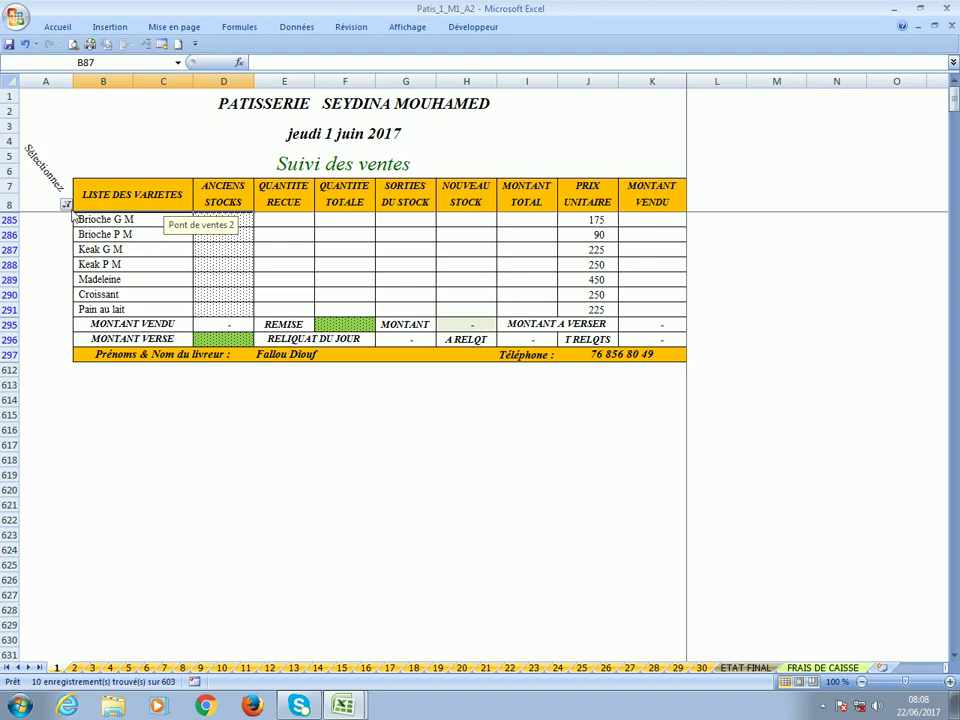
pyautogui.click(66, 205)
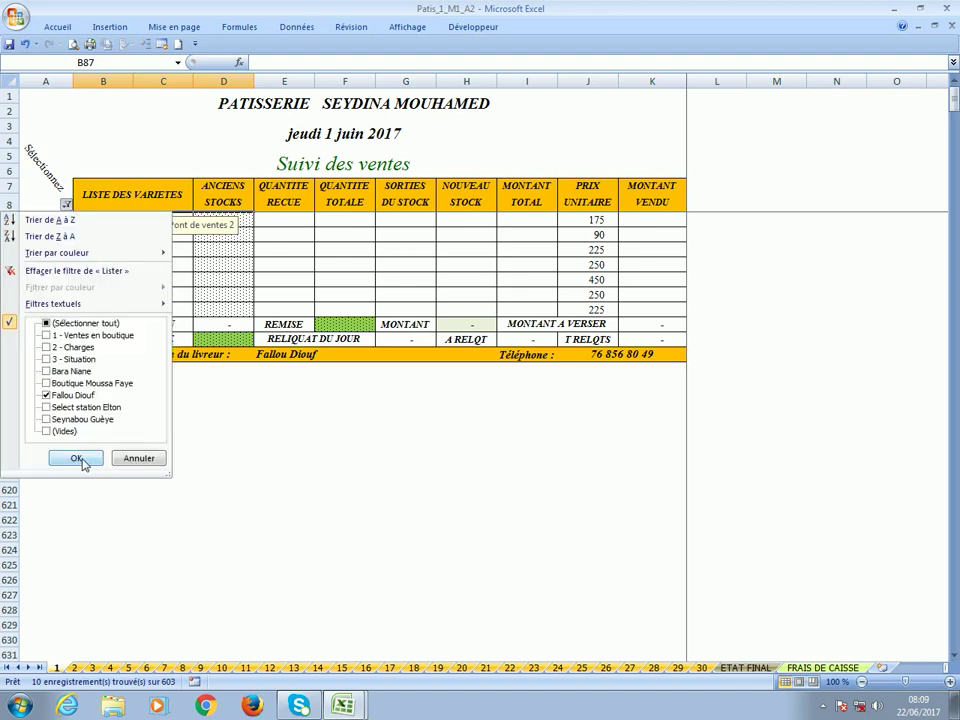
pyautogui.click(80, 459)
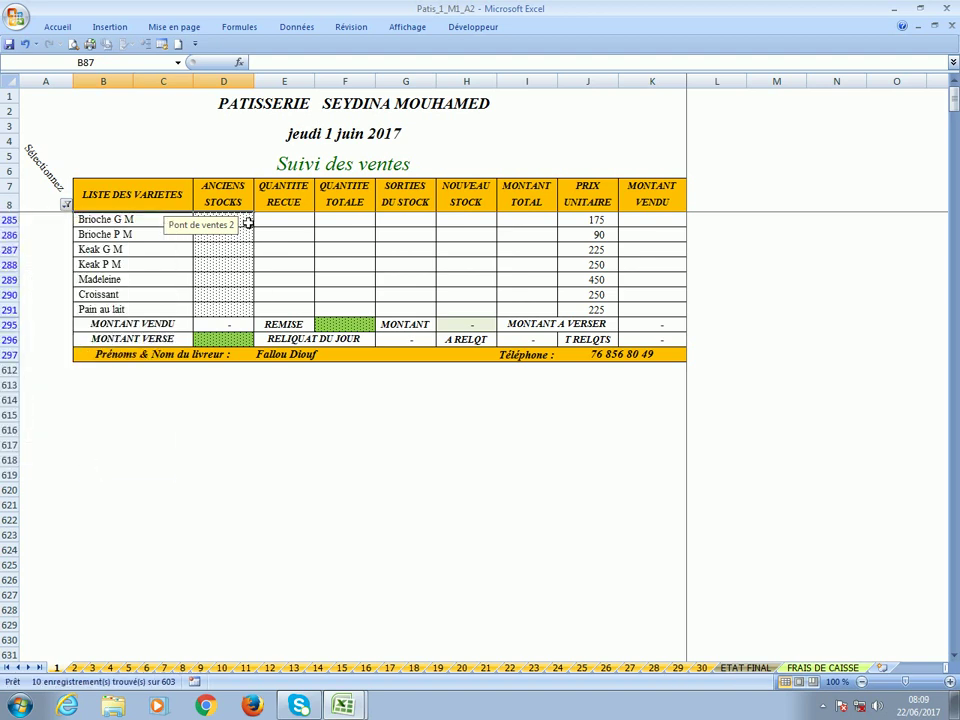
# Review Livreur 2's figures and record 12 500 paid in D296, leaving 1 325 outstanding.
pyautogui.click(247, 222)
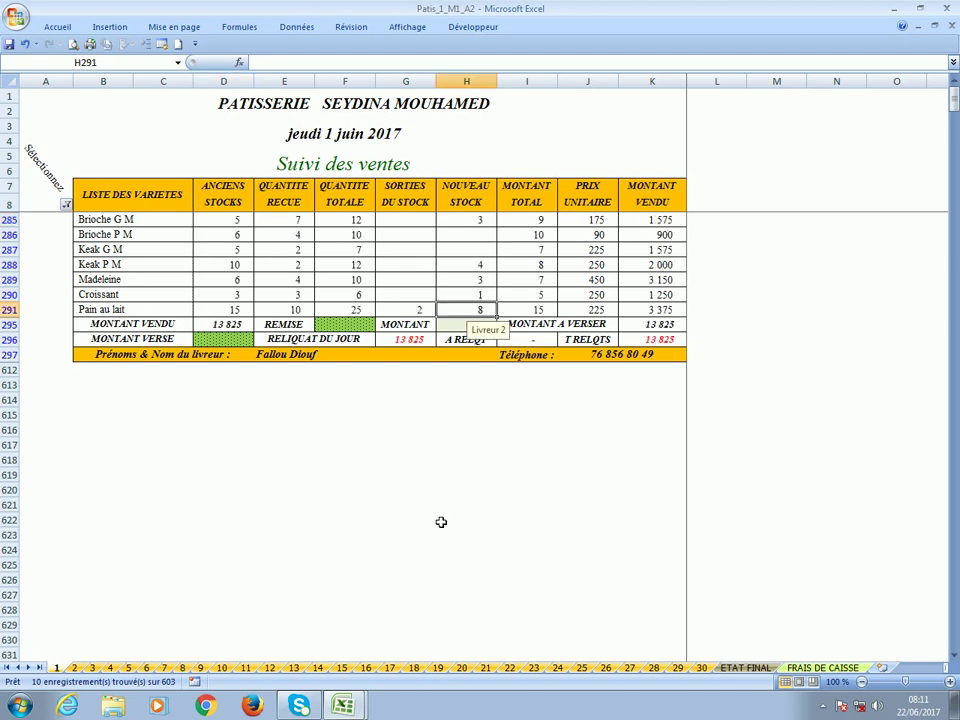
pyautogui.click(336, 357)
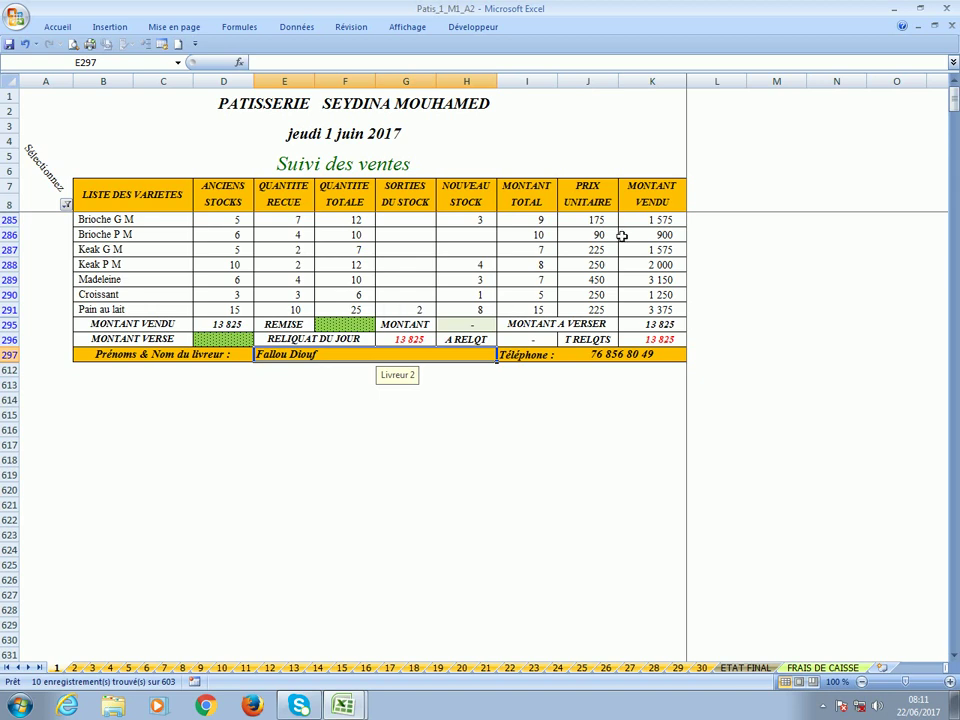
pyautogui.click(642, 341)
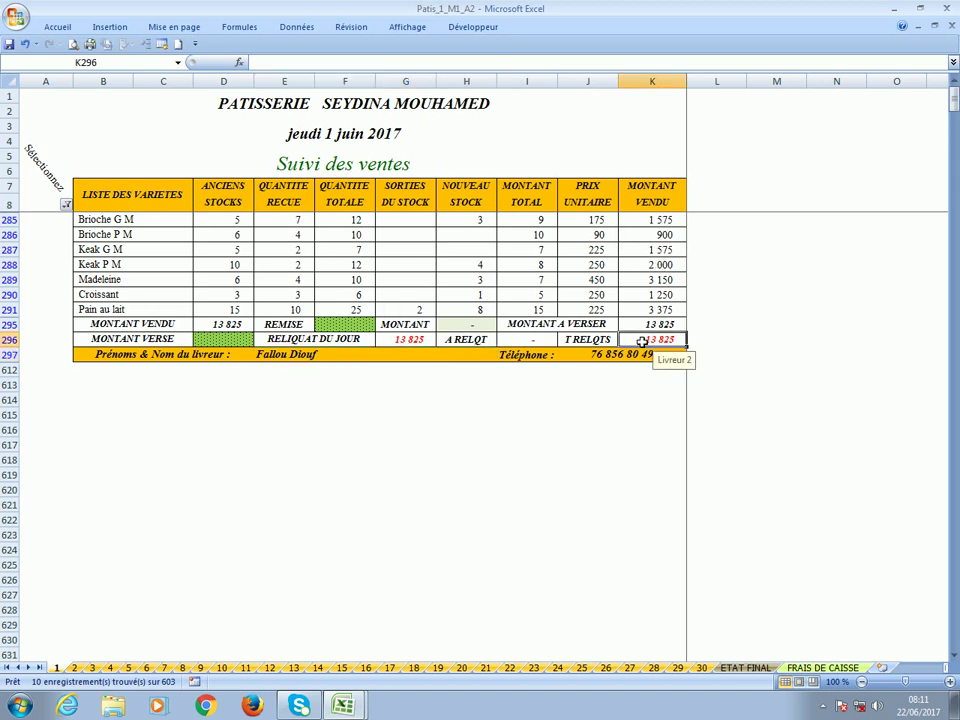
pyautogui.click(229, 342)
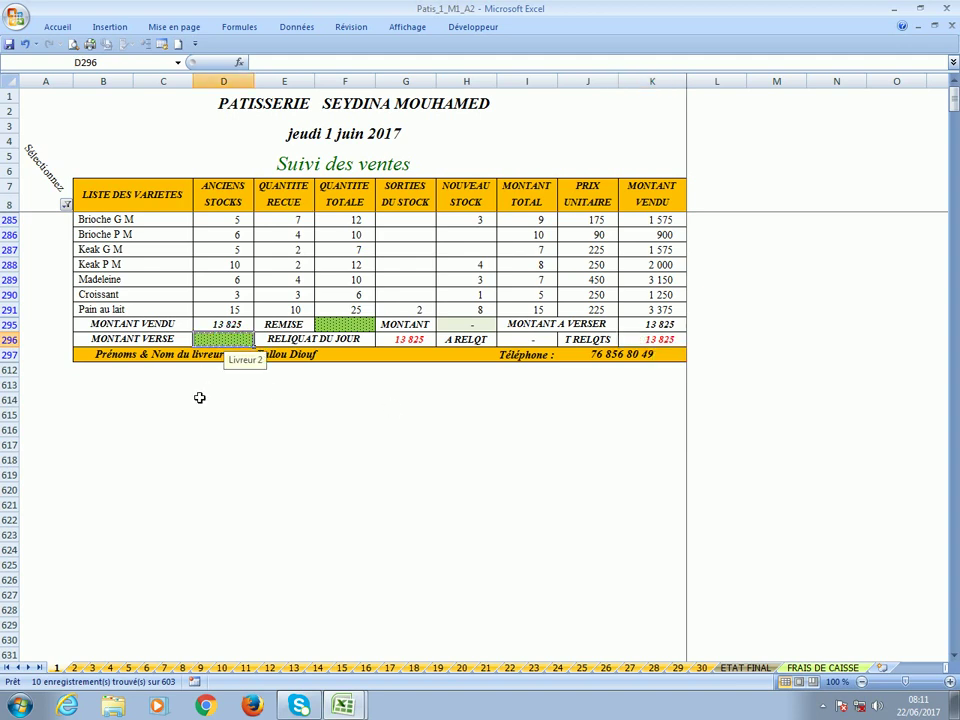
pyautogui.write('12500')
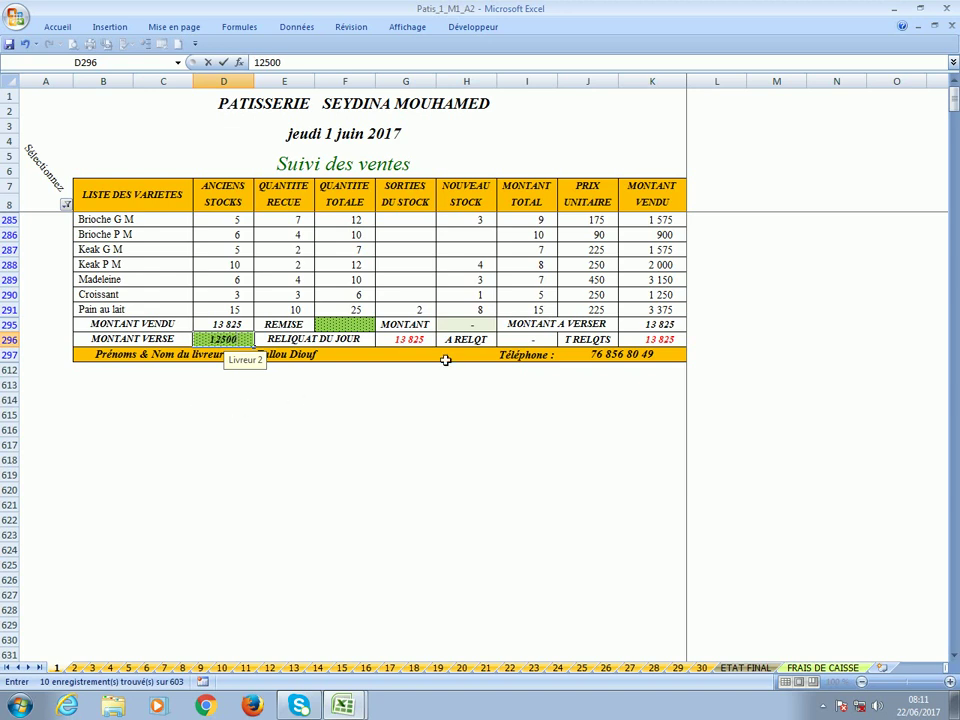
pyautogui.click(406, 344)
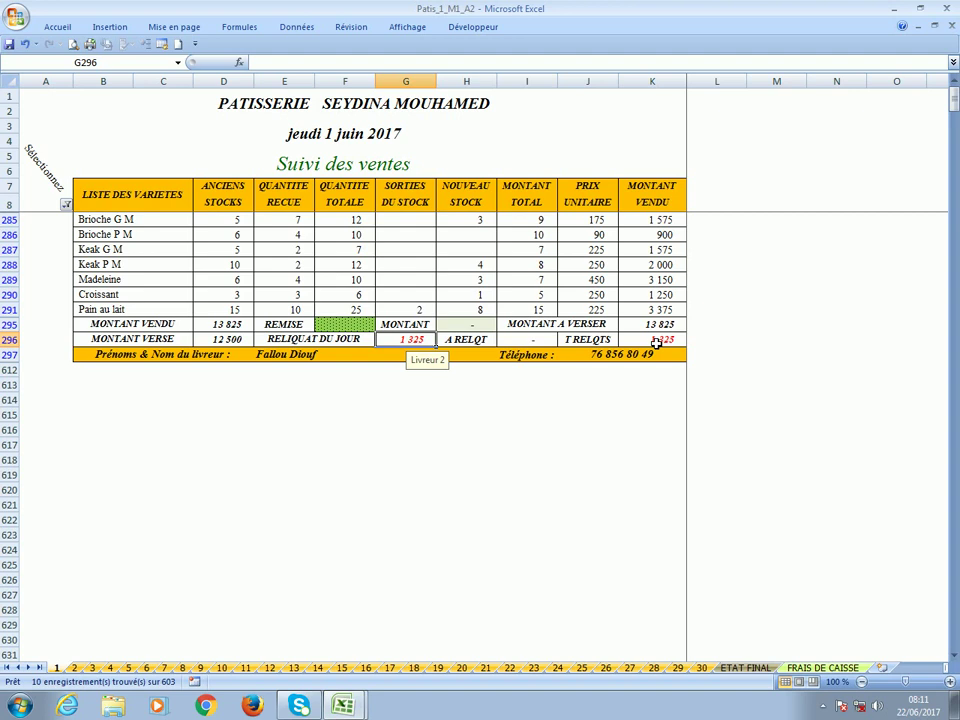
pyautogui.click(529, 340)
pyautogui.click(648, 342)
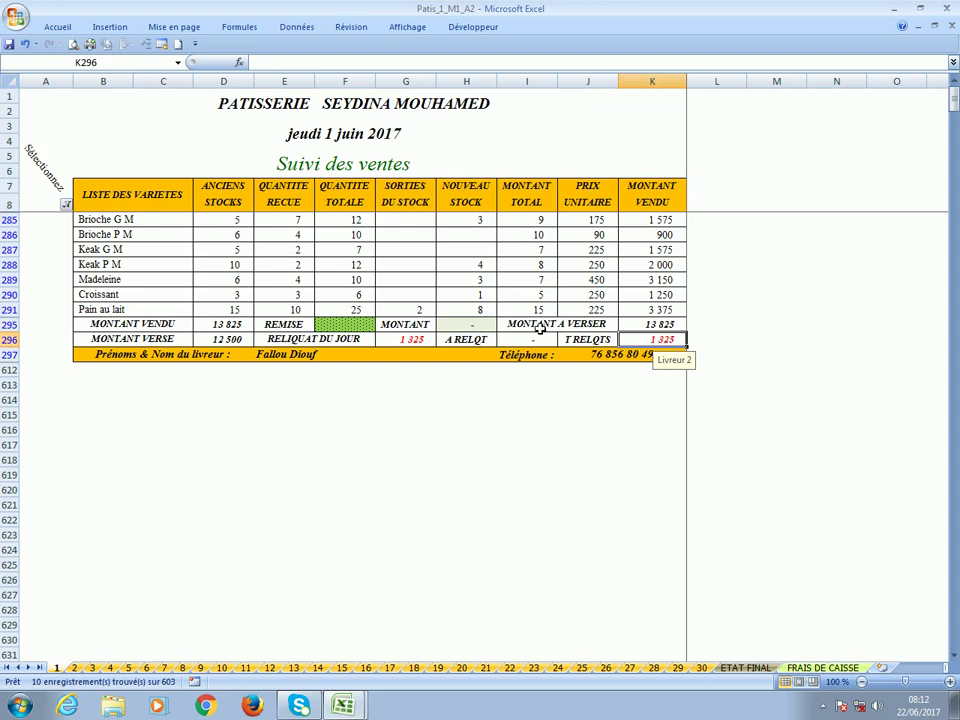
# Filter the sales point list to show only the Select station Elton rows.
pyautogui.click(66, 205)
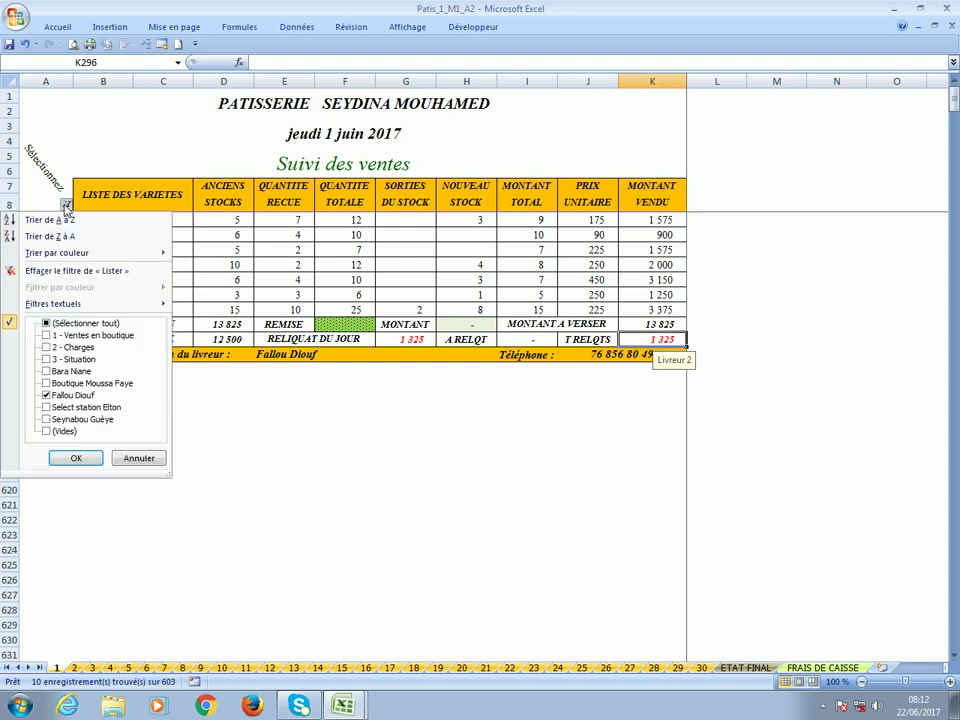
pyautogui.click(70, 395)
pyautogui.click(84, 408)
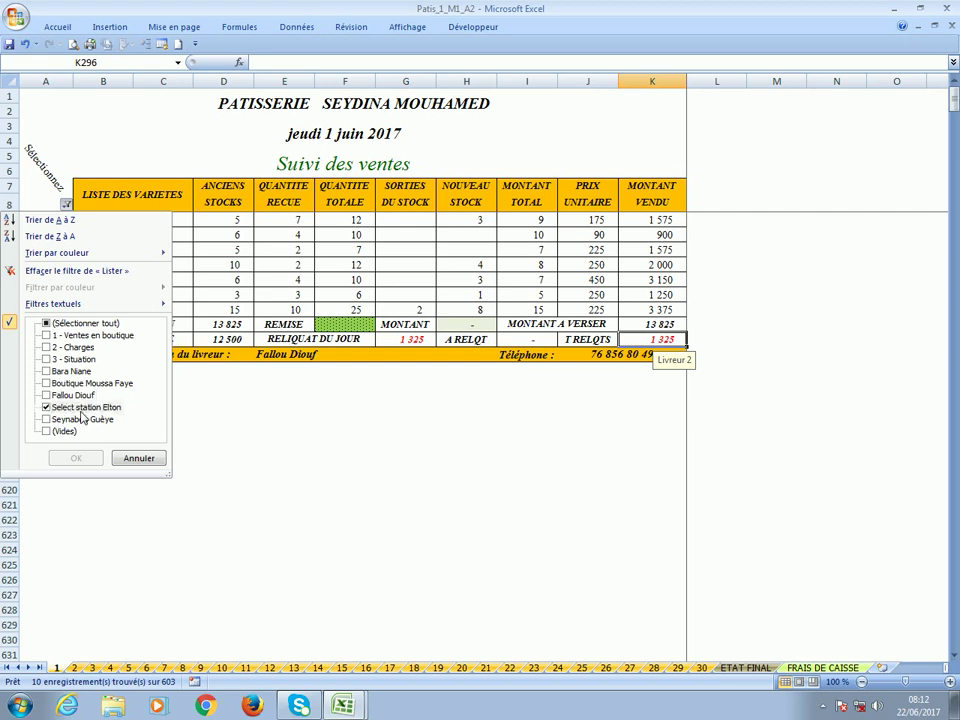
pyautogui.click(76, 458)
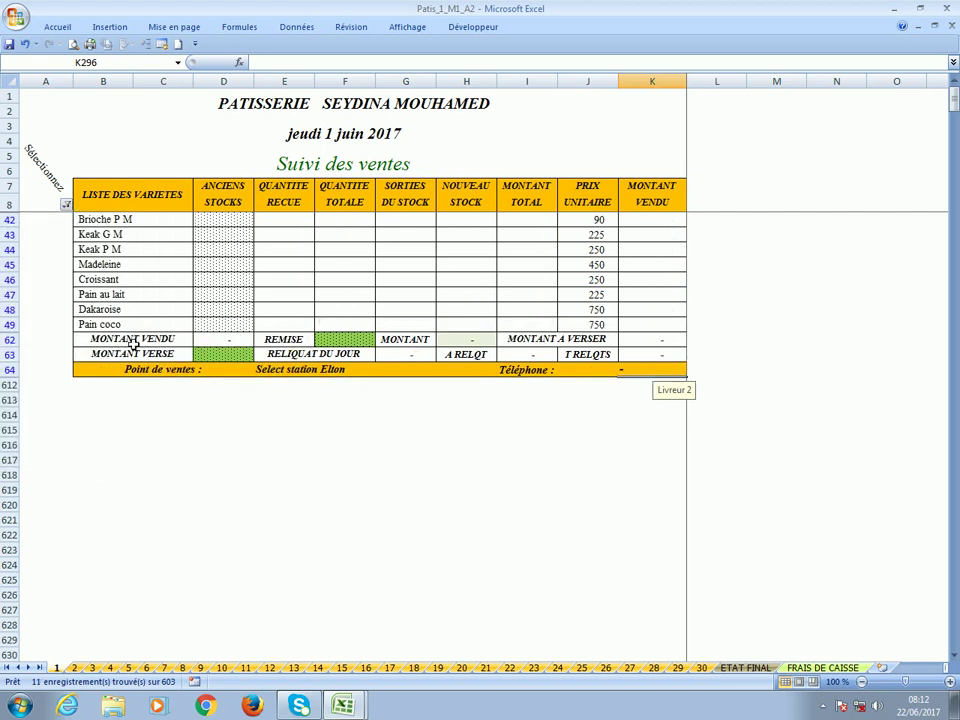
pyautogui.click(66, 204)
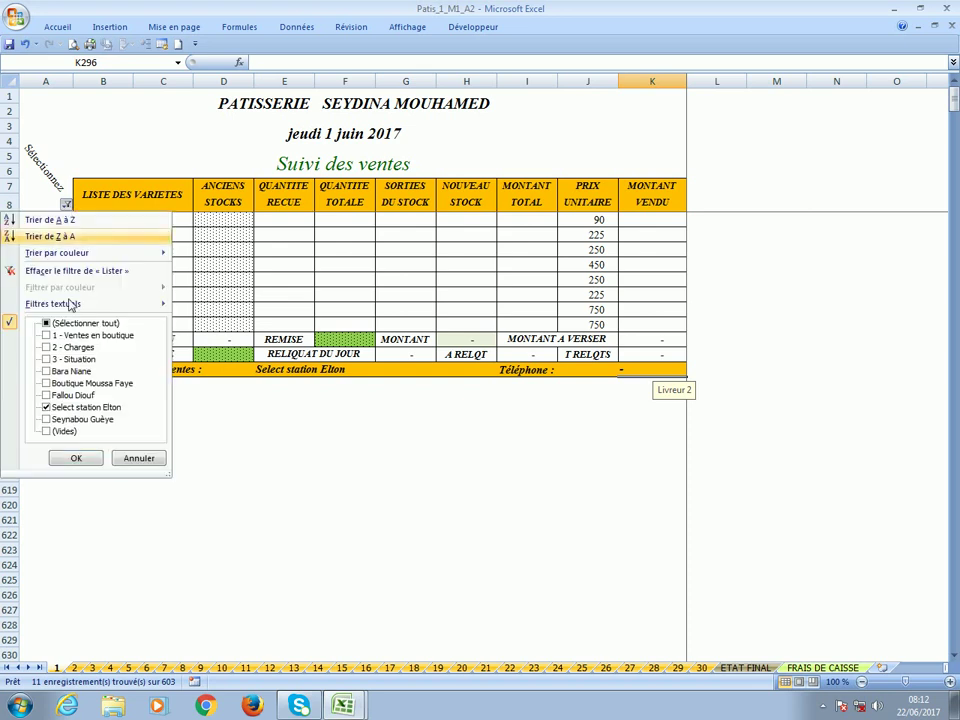
pyautogui.click(86, 463)
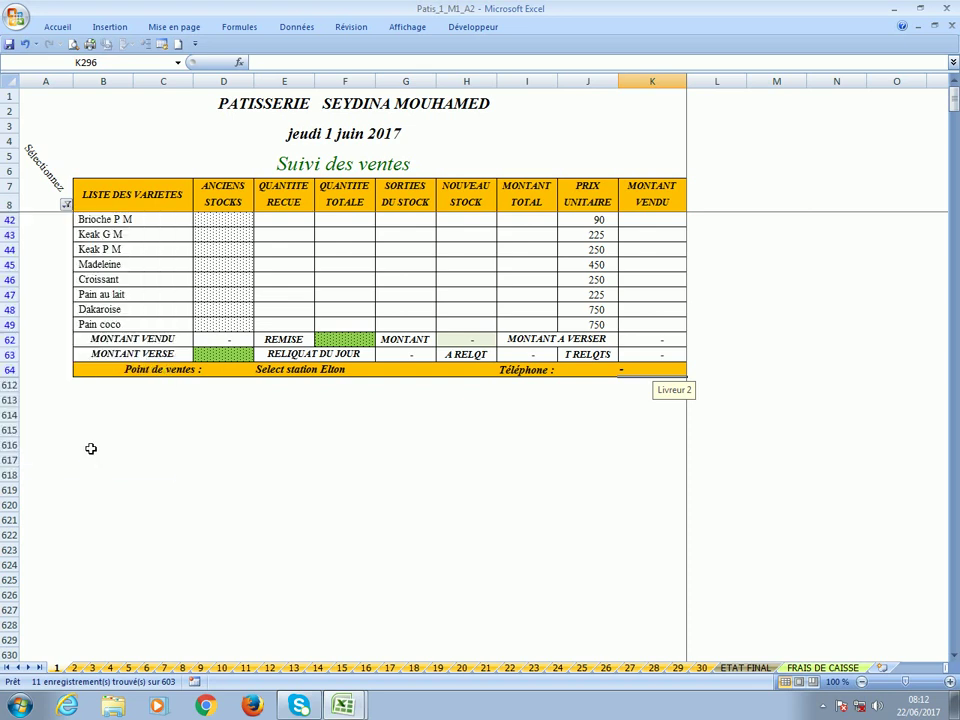
# Enter 23 050 as the amount paid in D63, leaving a -10 balance, and save.
pyautogui.click(224, 223)
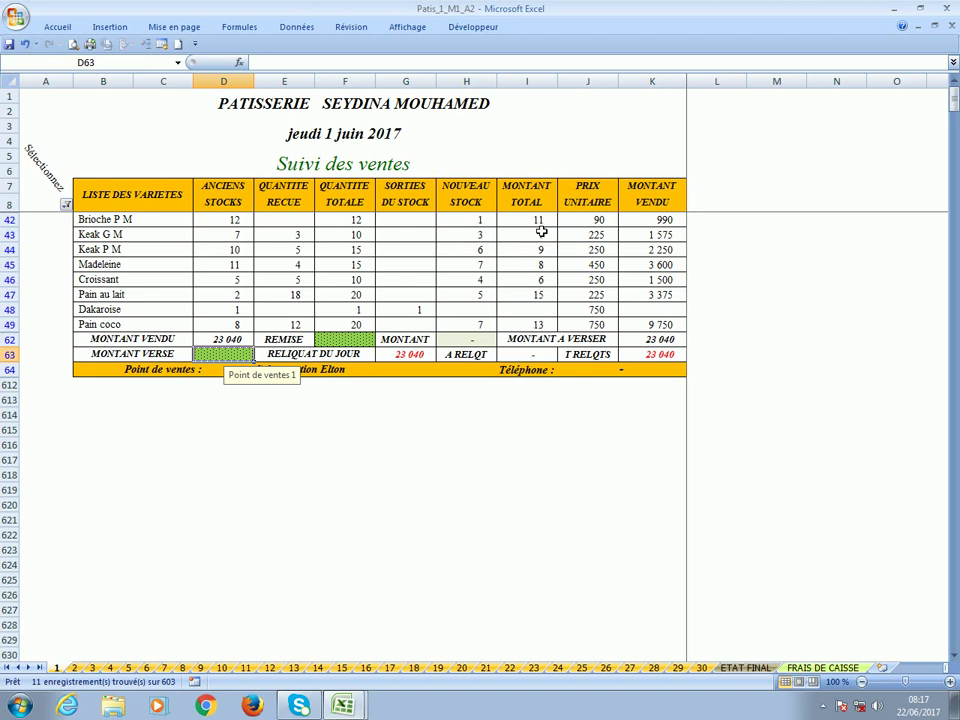
pyautogui.click(652, 362)
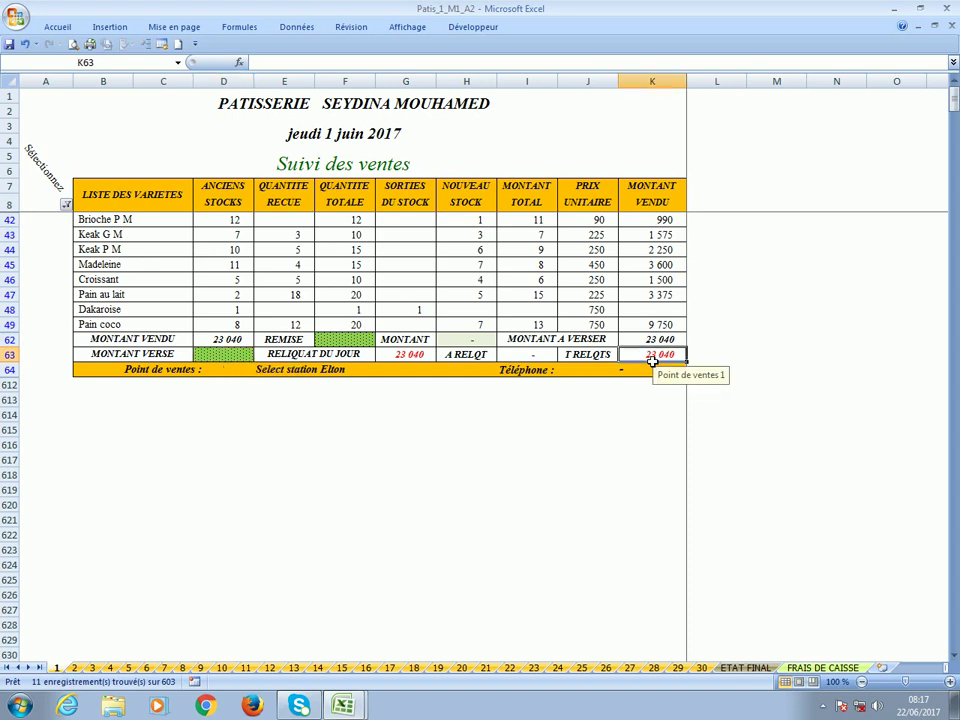
pyautogui.click(335, 340)
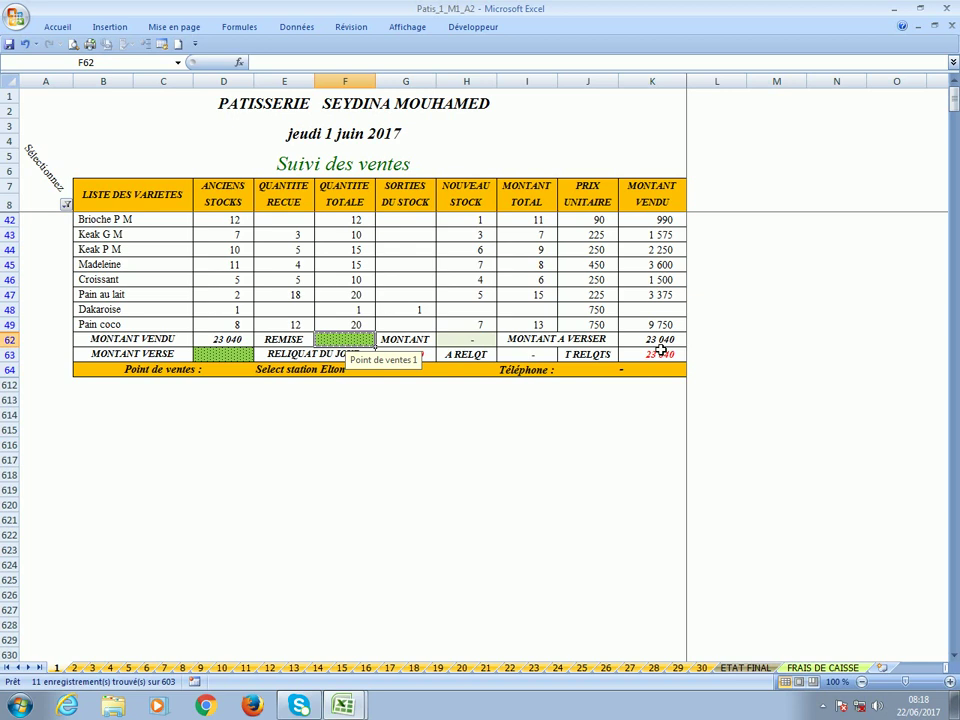
pyautogui.click(219, 358)
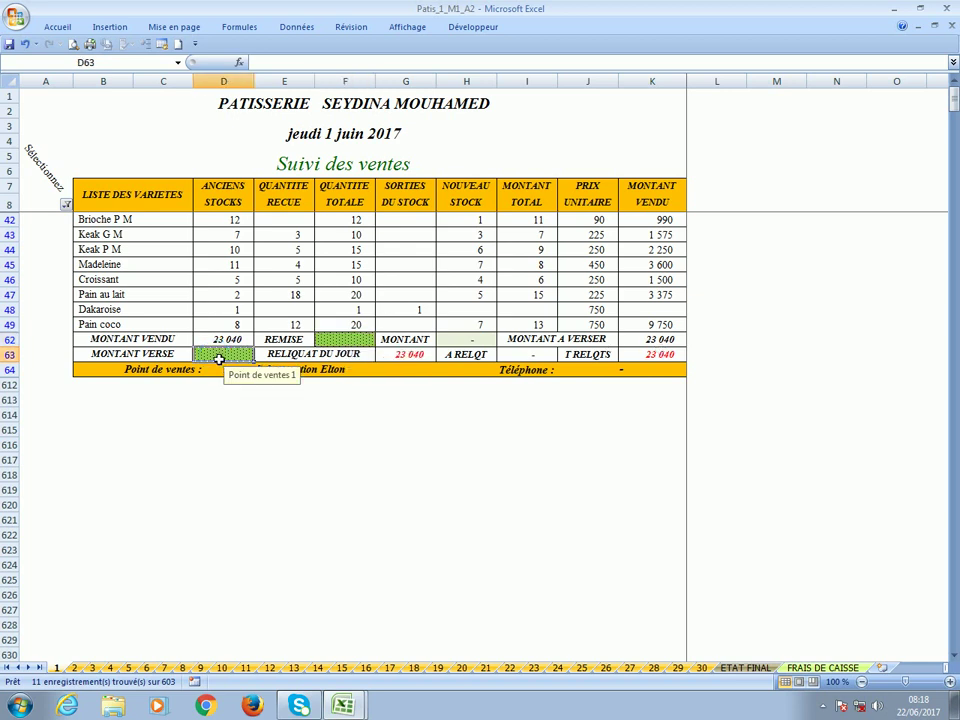
pyautogui.write('2')
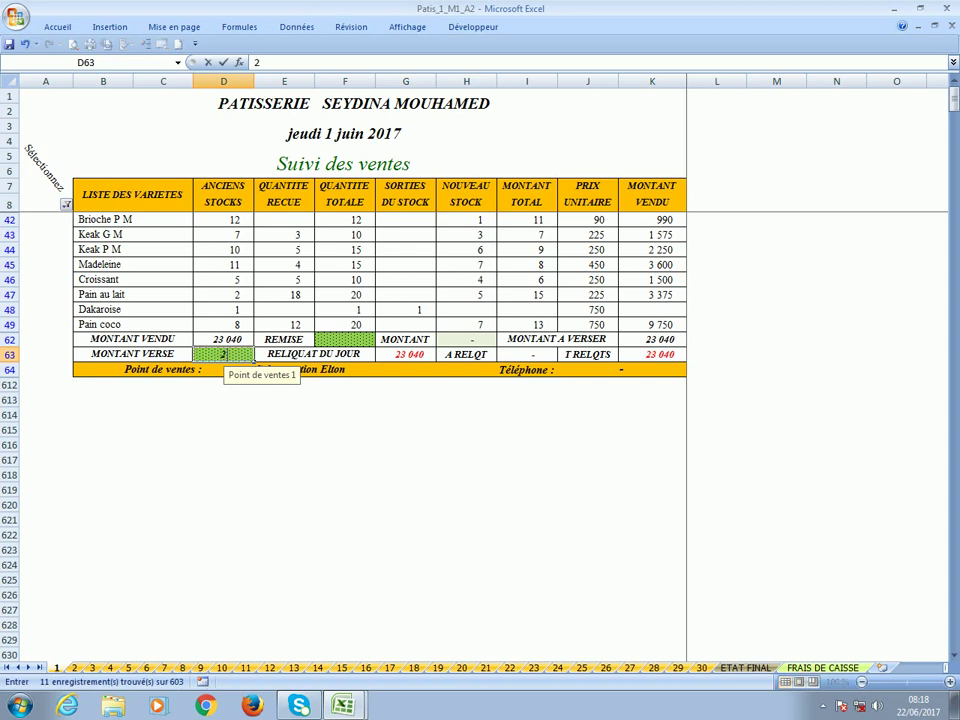
pyautogui.write('3 050')
pyautogui.press('Return')
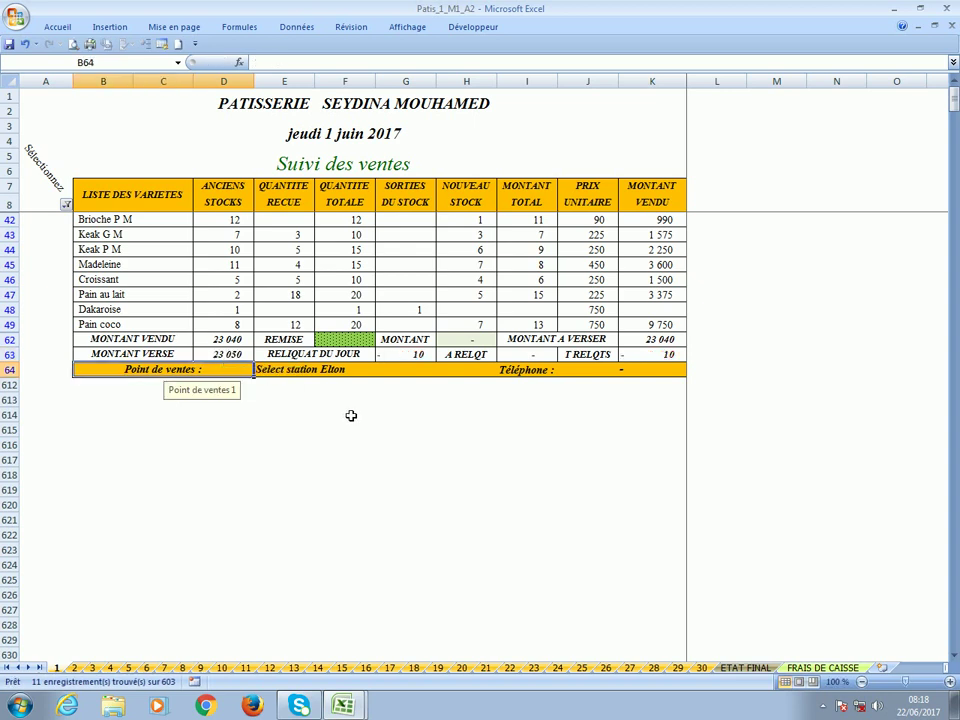
pyautogui.click(408, 358)
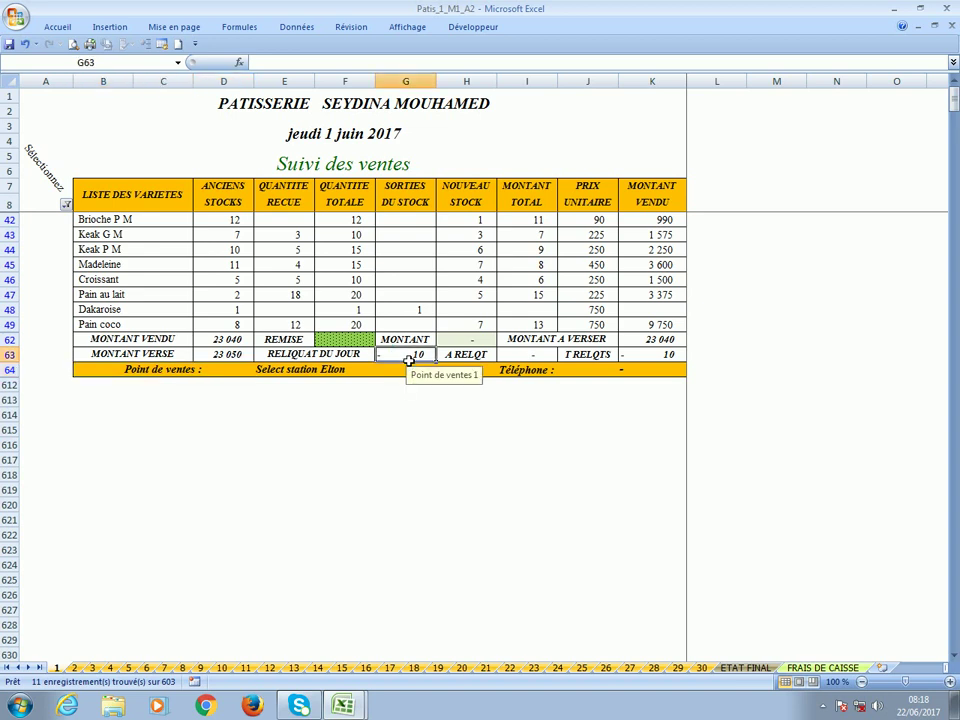
pyautogui.click(655, 356)
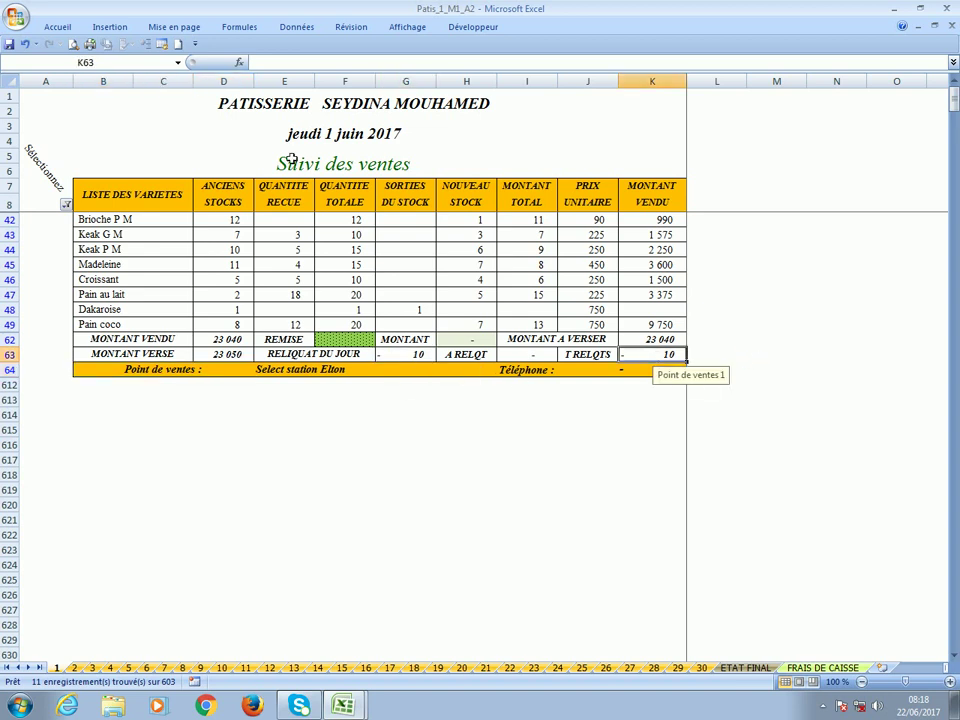
pyautogui.click(8, 45)
pyautogui.click(65, 204)
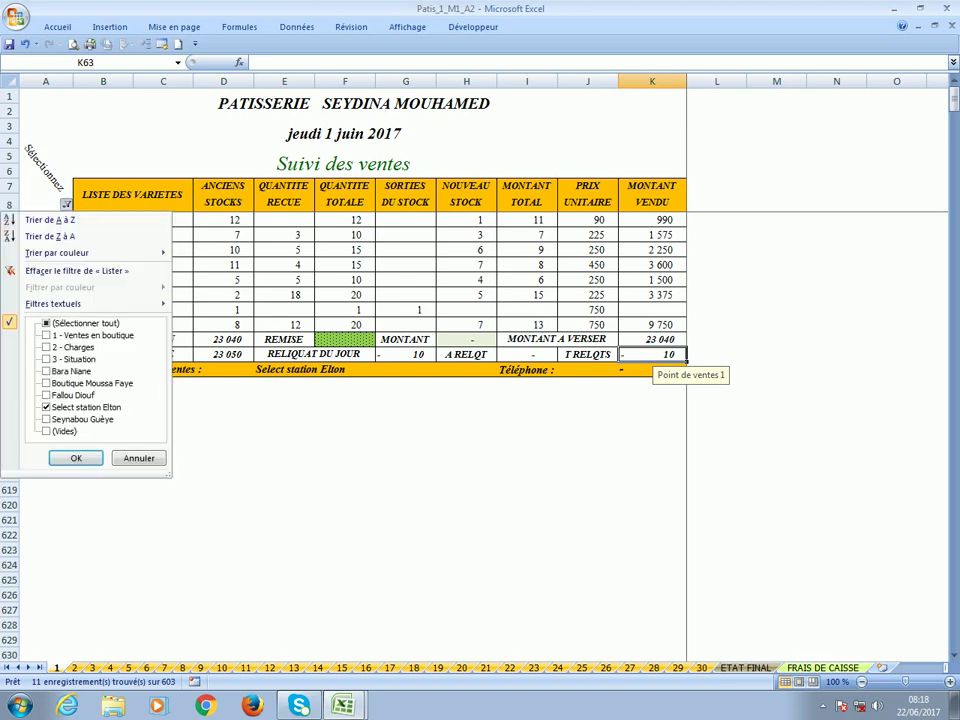
# Switch the list filter from Select station Elton to the third delivery person's block.
pyautogui.click(88, 420)
pyautogui.click(87, 408)
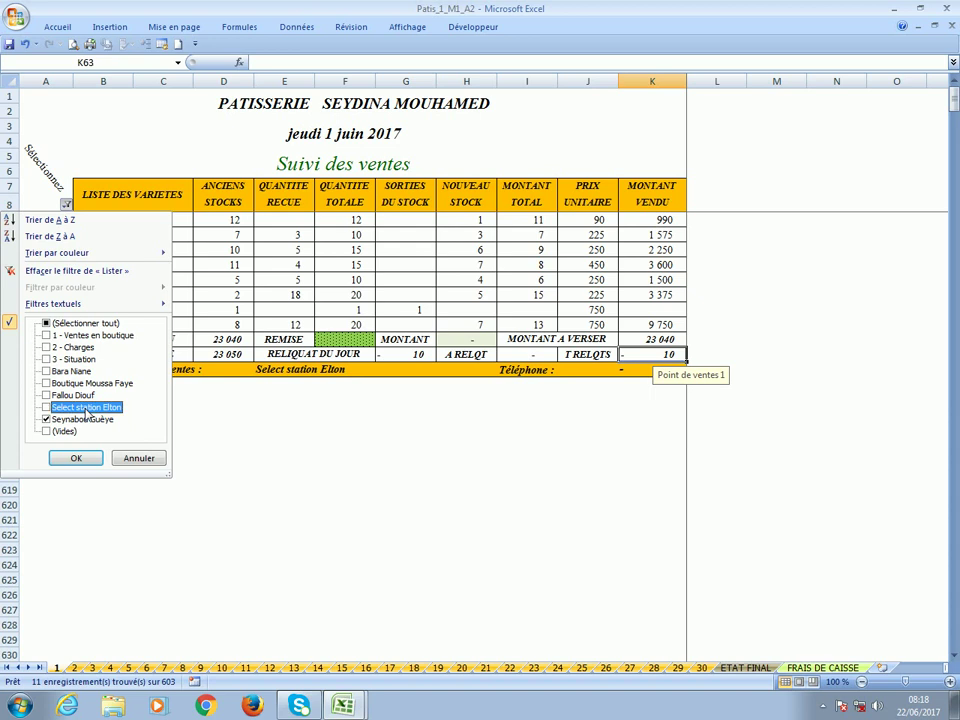
pyautogui.click(76, 459)
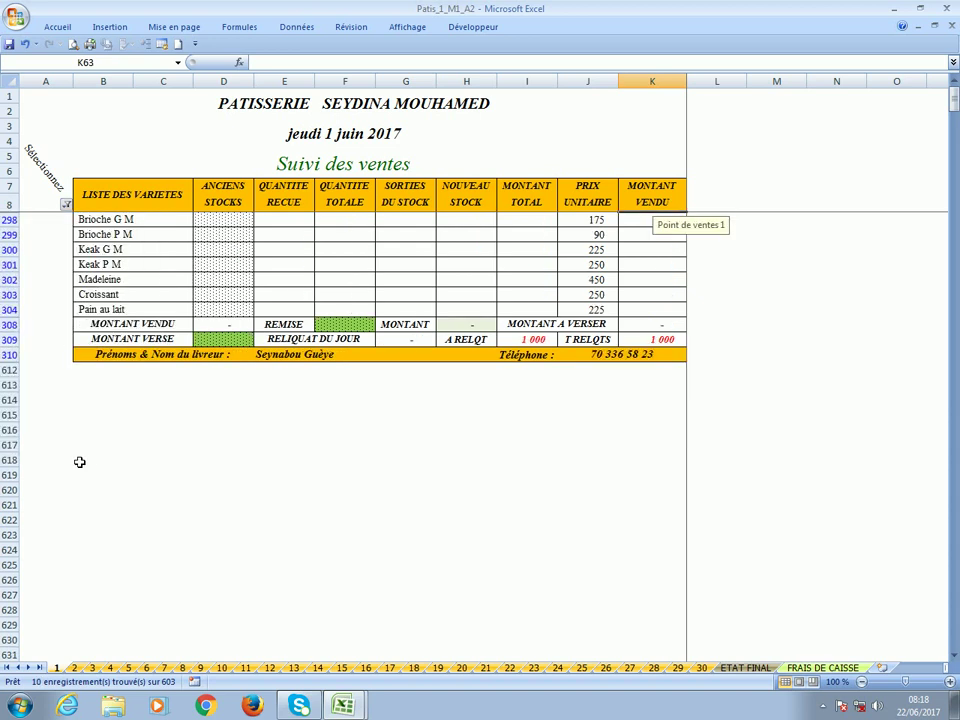
pyautogui.click(65, 204)
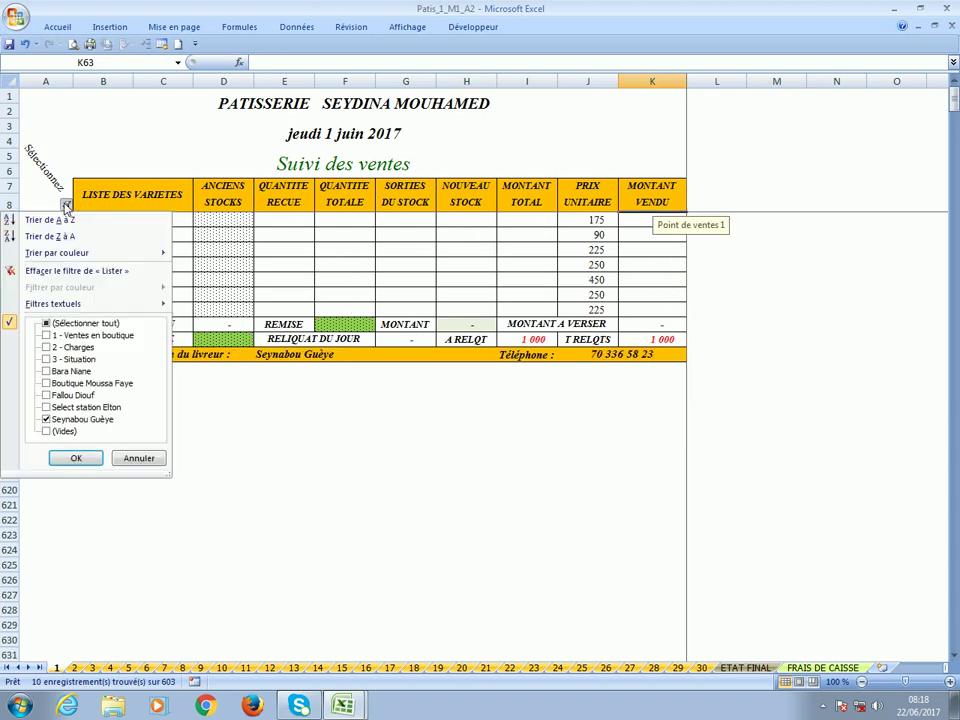
pyautogui.click(76, 458)
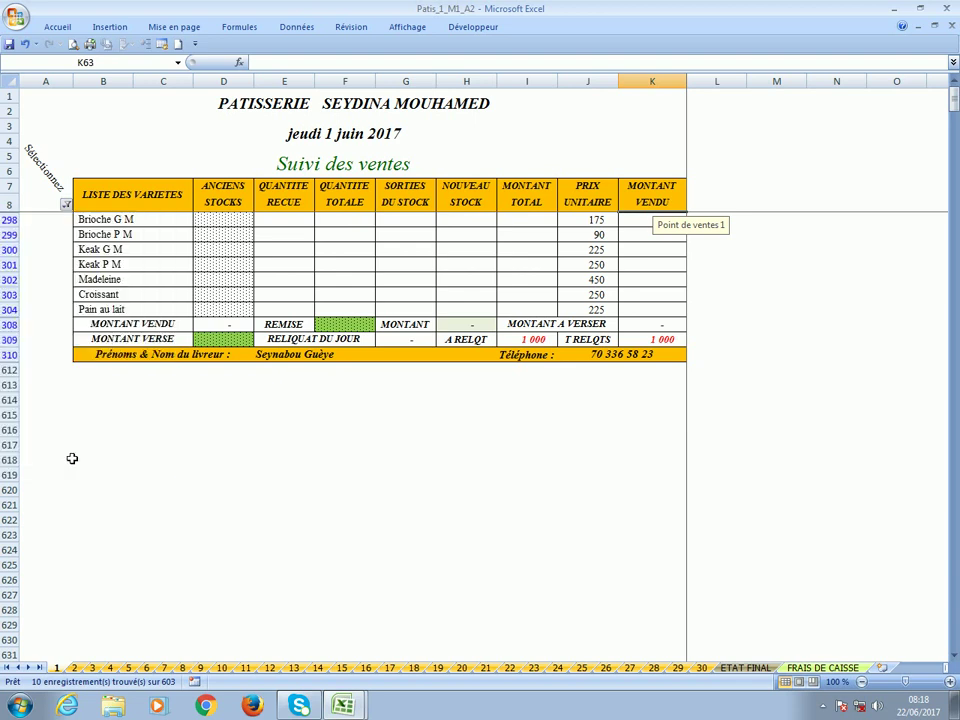
# Review the delivery block's stock, total to pay and remaining balances.
pyautogui.click(240, 223)
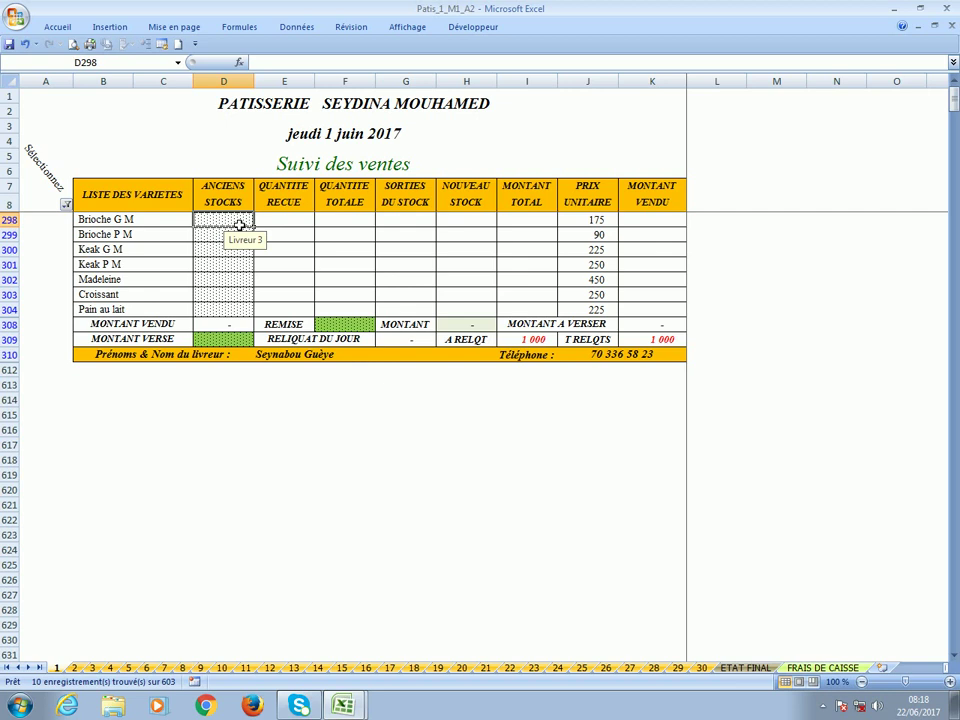
pyautogui.click(289, 225)
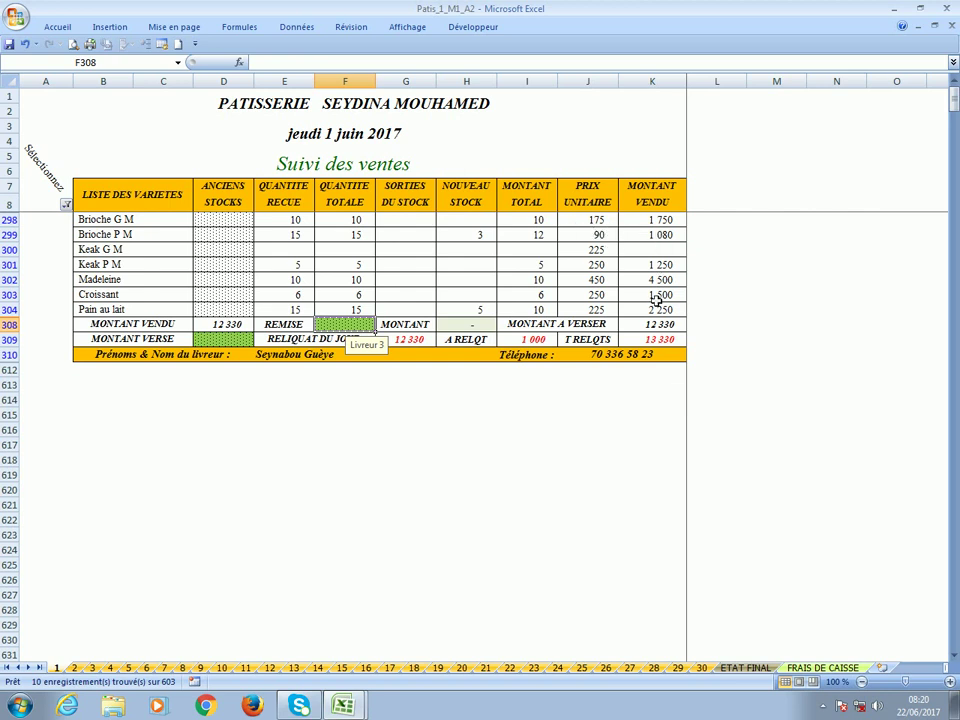
pyautogui.click(640, 327)
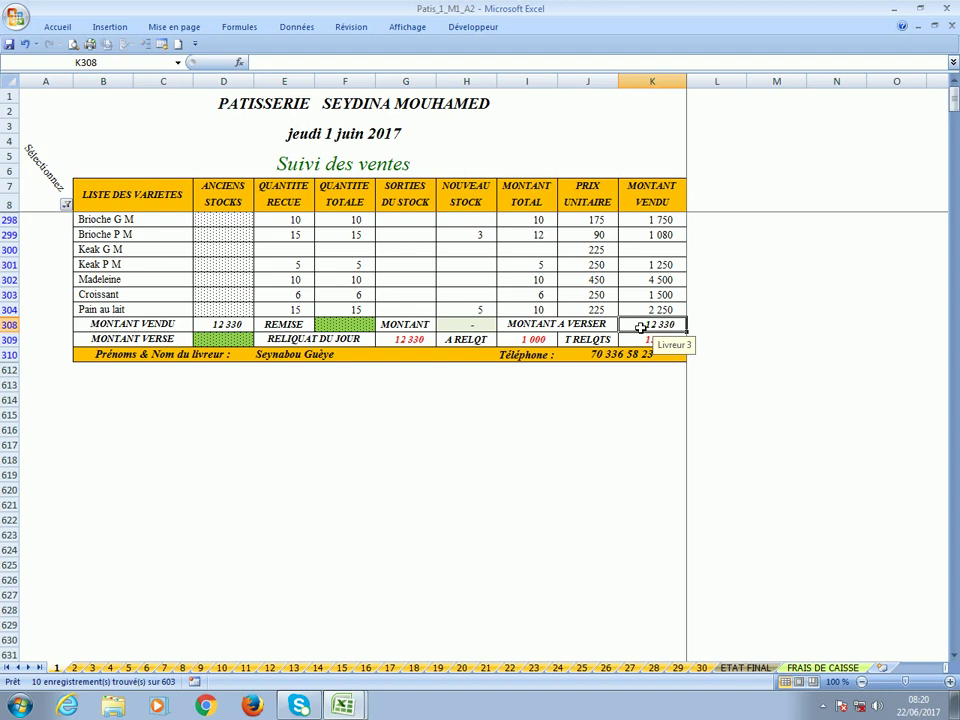
pyautogui.click(531, 343)
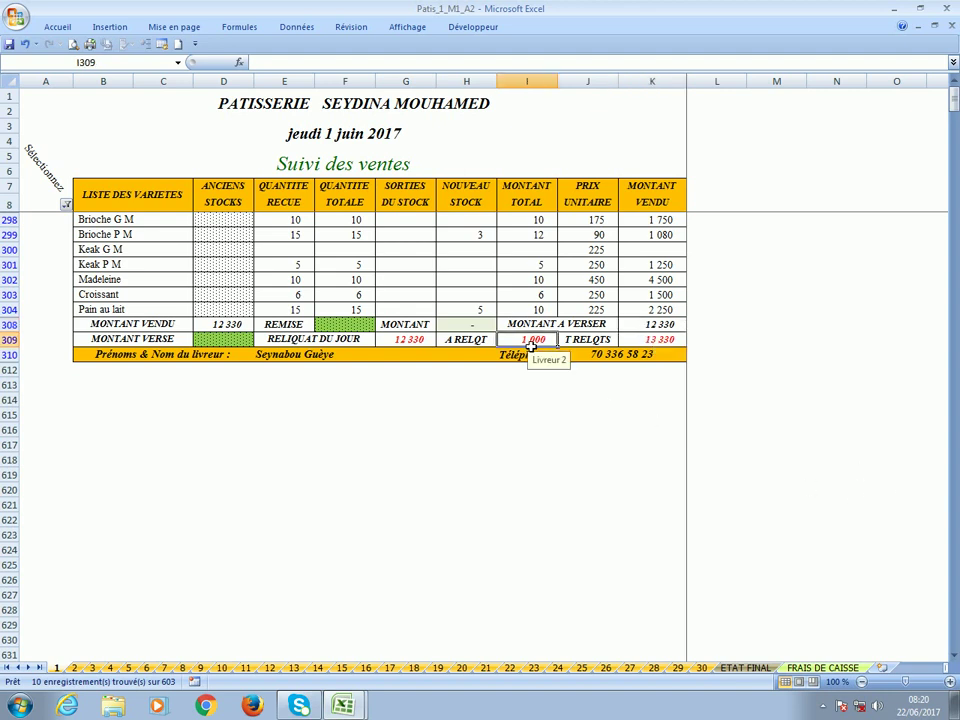
pyautogui.click(663, 343)
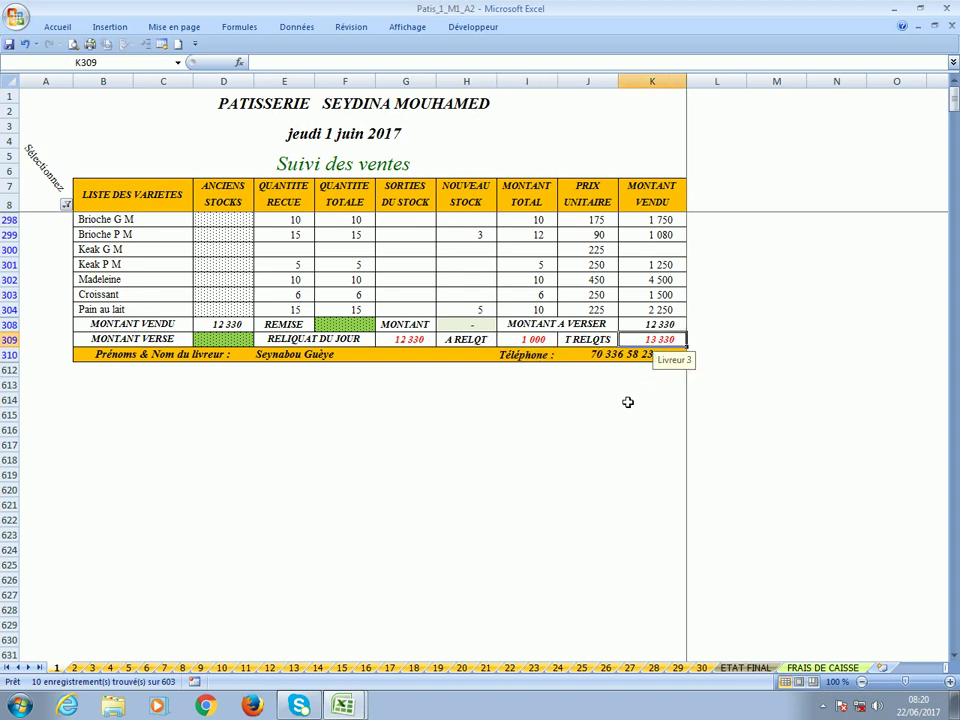
pyautogui.press('Up')
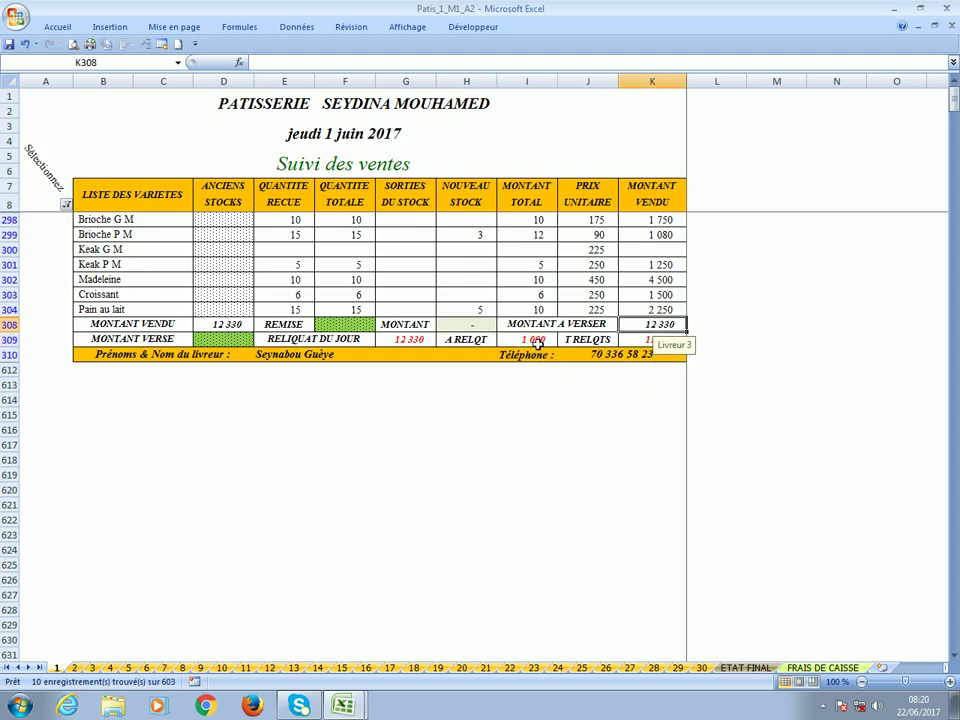
pyautogui.click(646, 347)
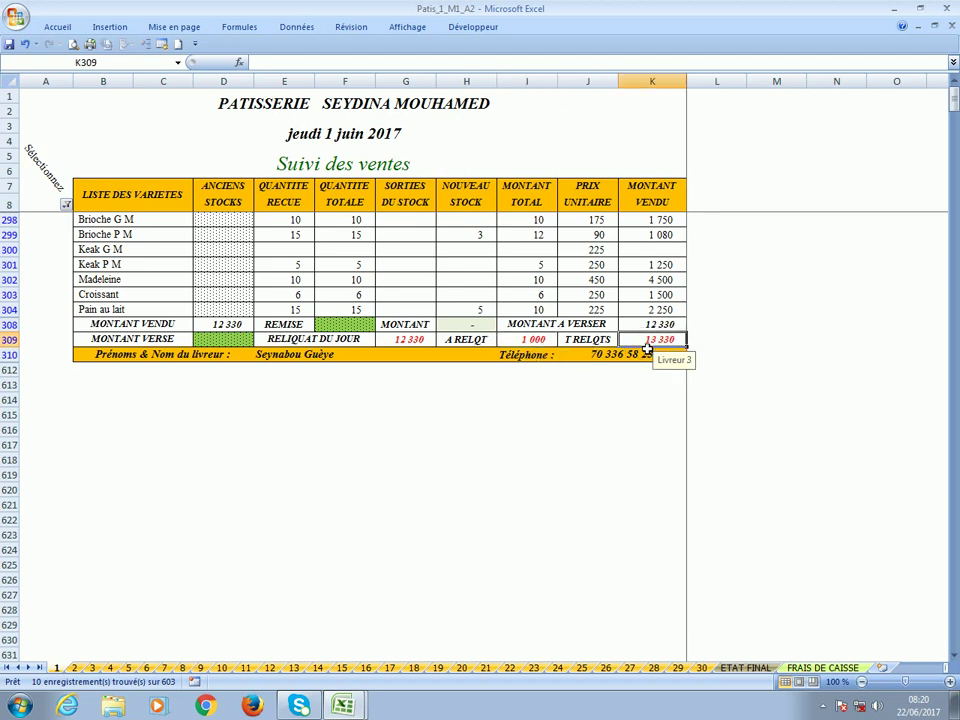
# Enter 13 330 as the amount paid in D309, clearing the 1 000 balance, and save.
pyautogui.click(223, 339)
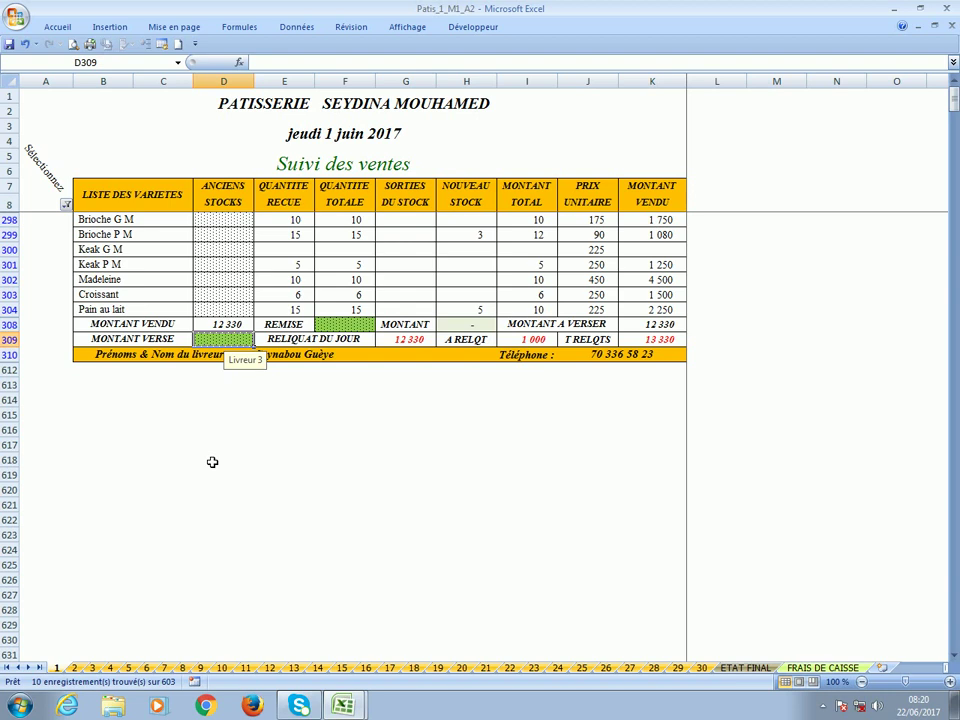
pyautogui.write('1')
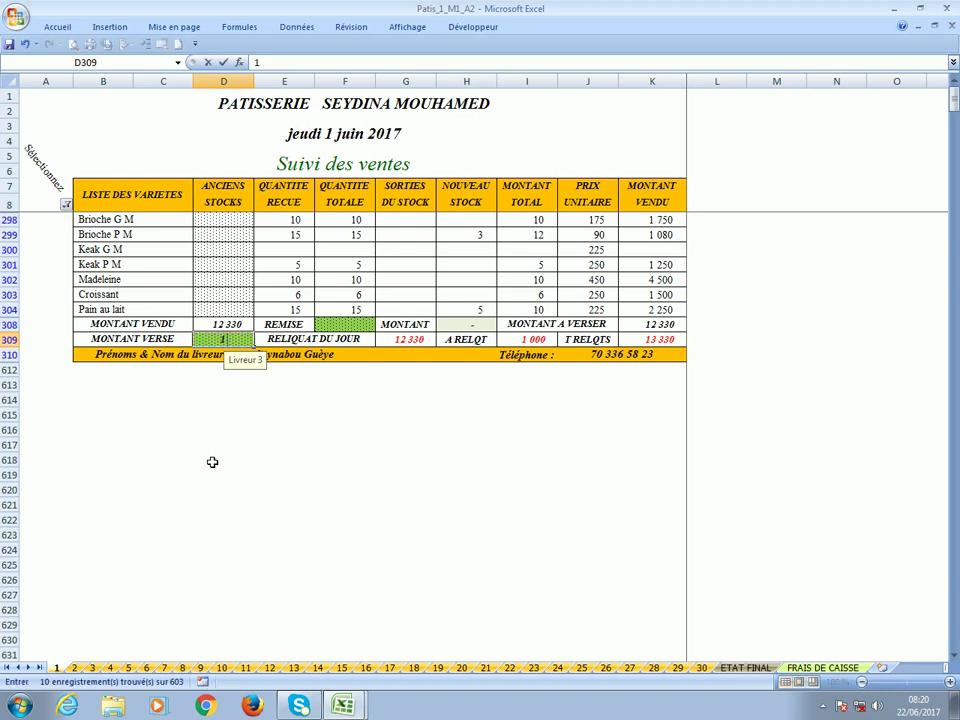
pyautogui.write('333')
pyautogui.write('0')
pyautogui.press('Return')
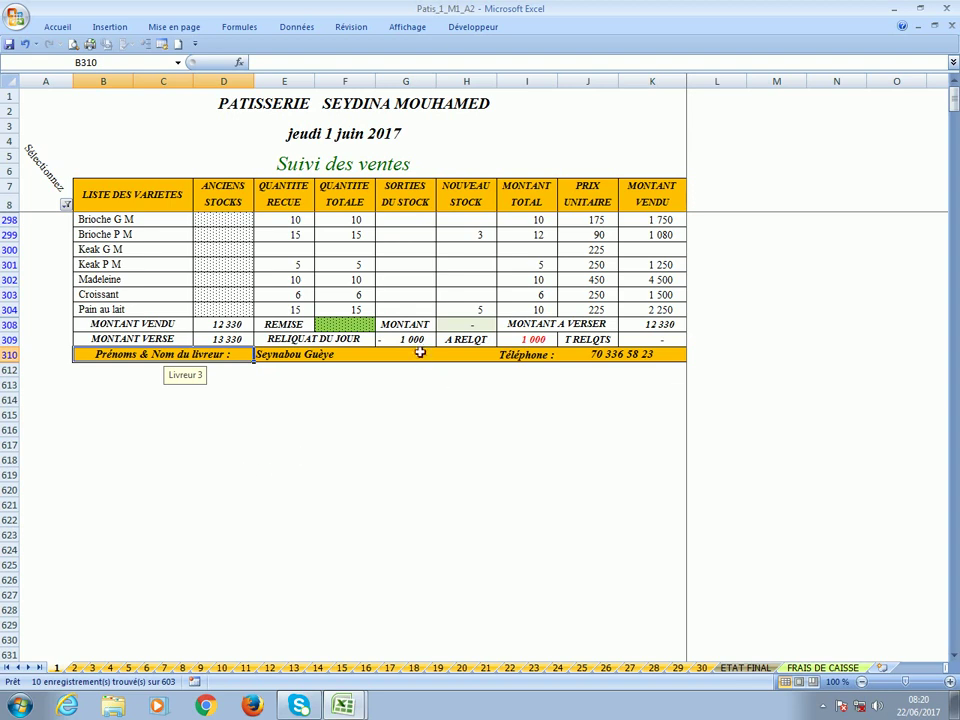
pyautogui.click(405, 340)
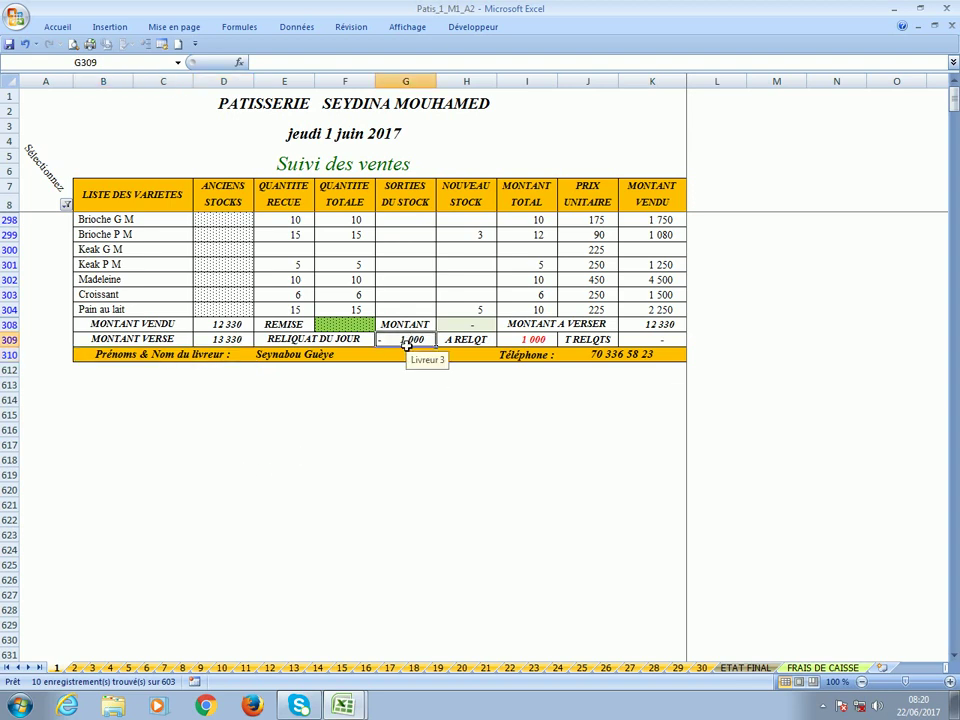
pyautogui.click(655, 342)
pyautogui.click(9, 44)
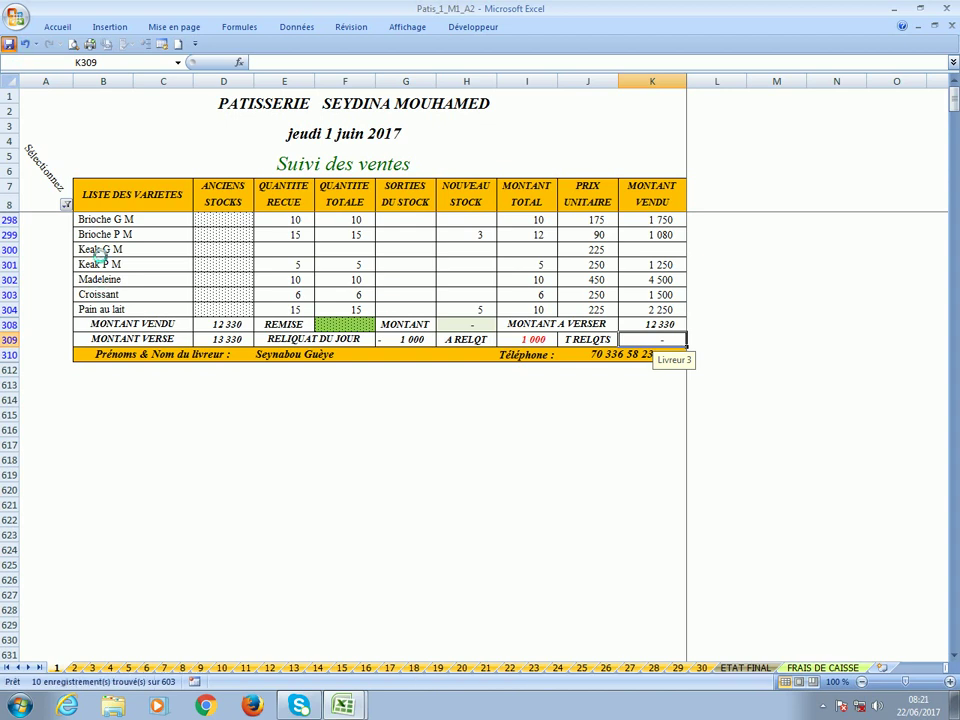
pyautogui.click(66, 204)
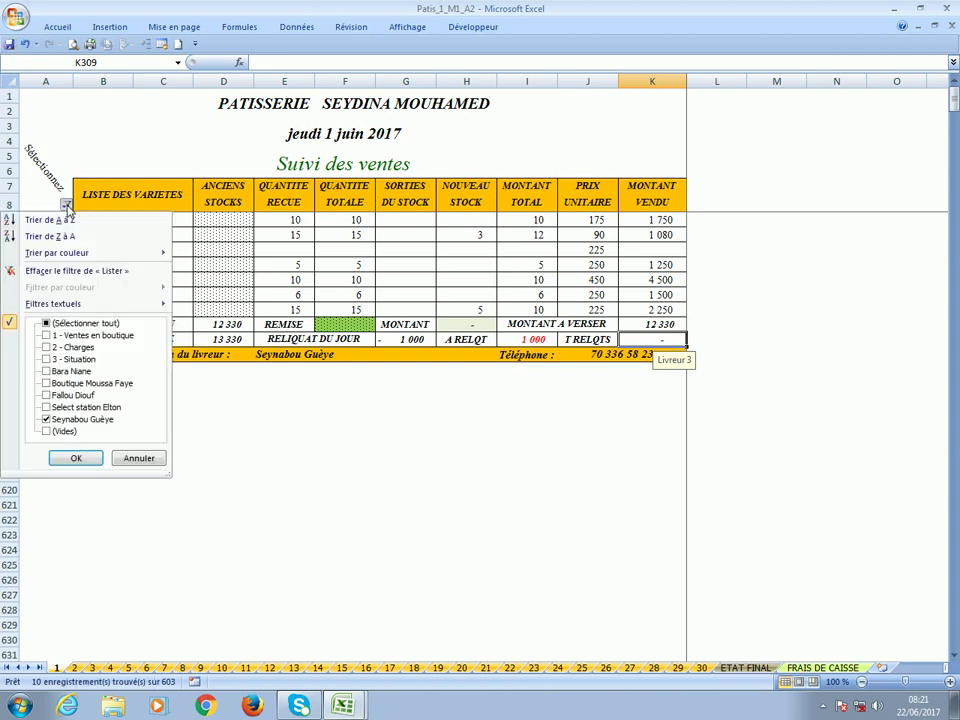
# Filter the list to show only the 2 - Charges block.
pyautogui.click(84, 421)
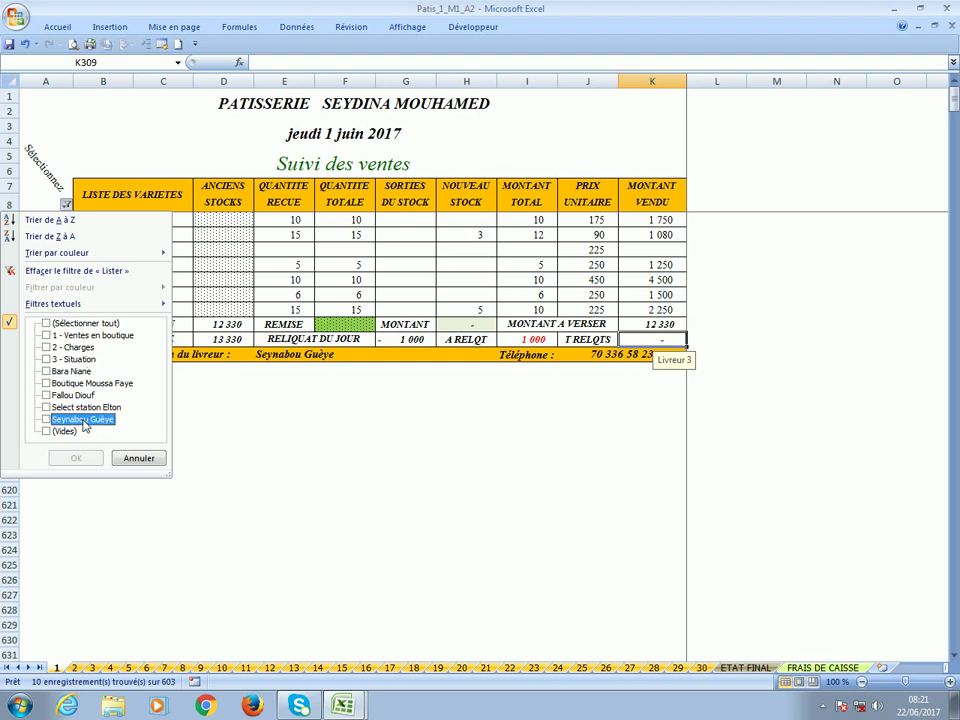
pyautogui.click(62, 347)
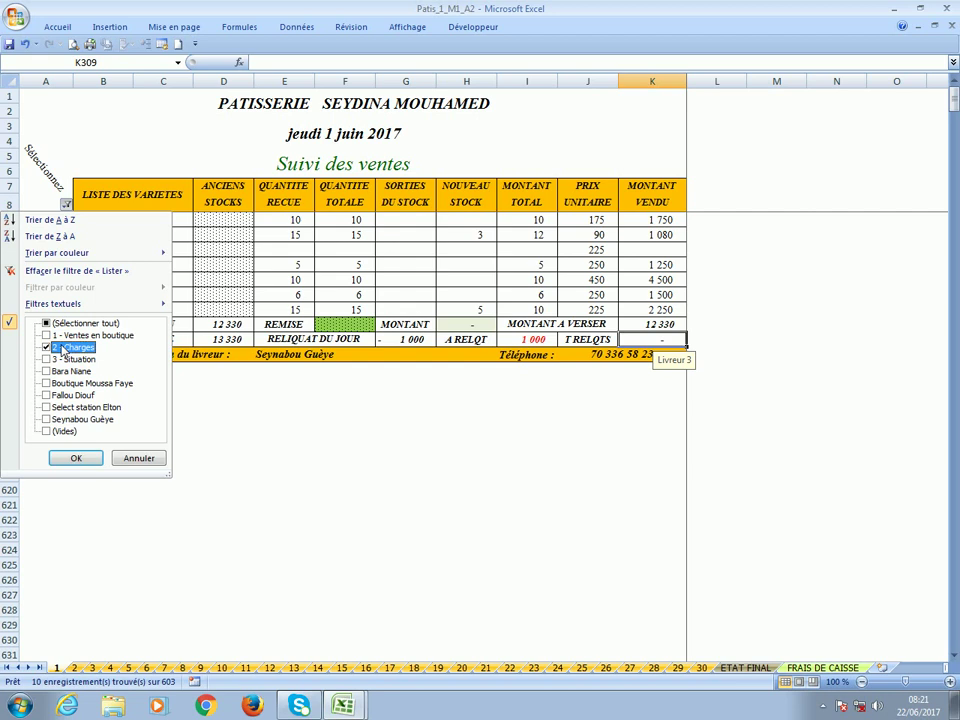
pyautogui.click(79, 459)
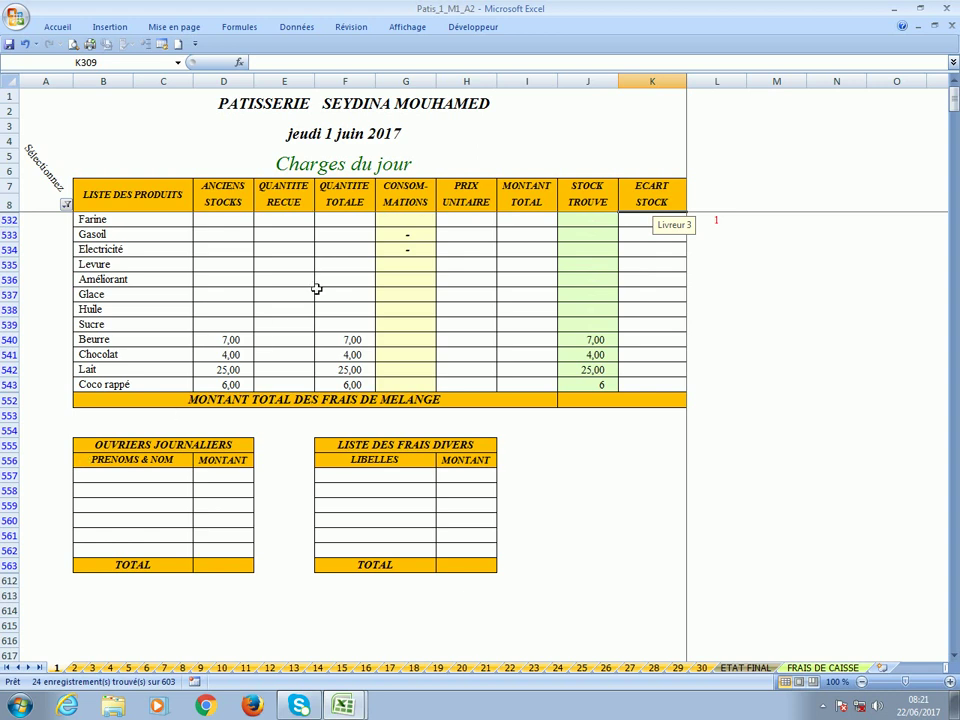
# Enter Farine consumption 25 in G532, then 25 Farine and 3 Gasoil received.
pyautogui.click(405, 227)
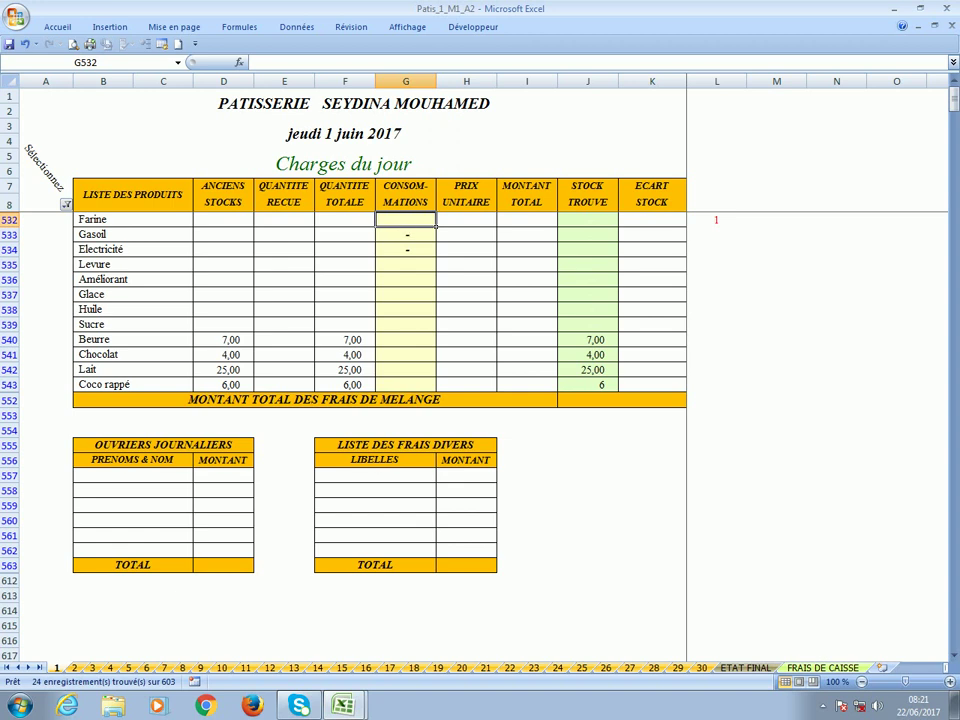
pyautogui.write('25')
pyautogui.click(405, 230)
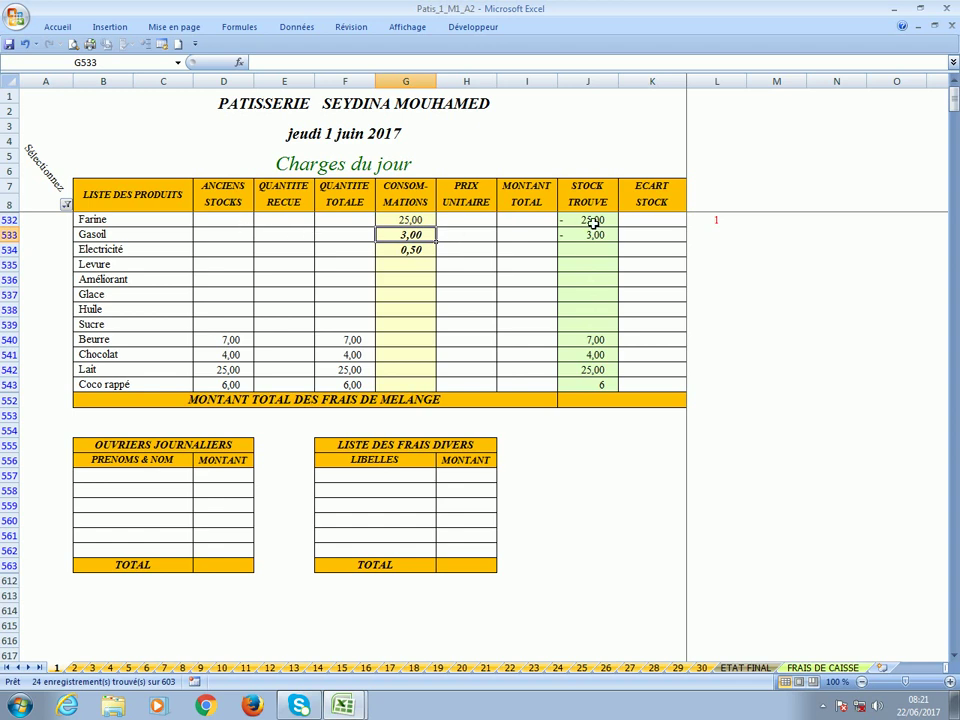
pyautogui.click(277, 225)
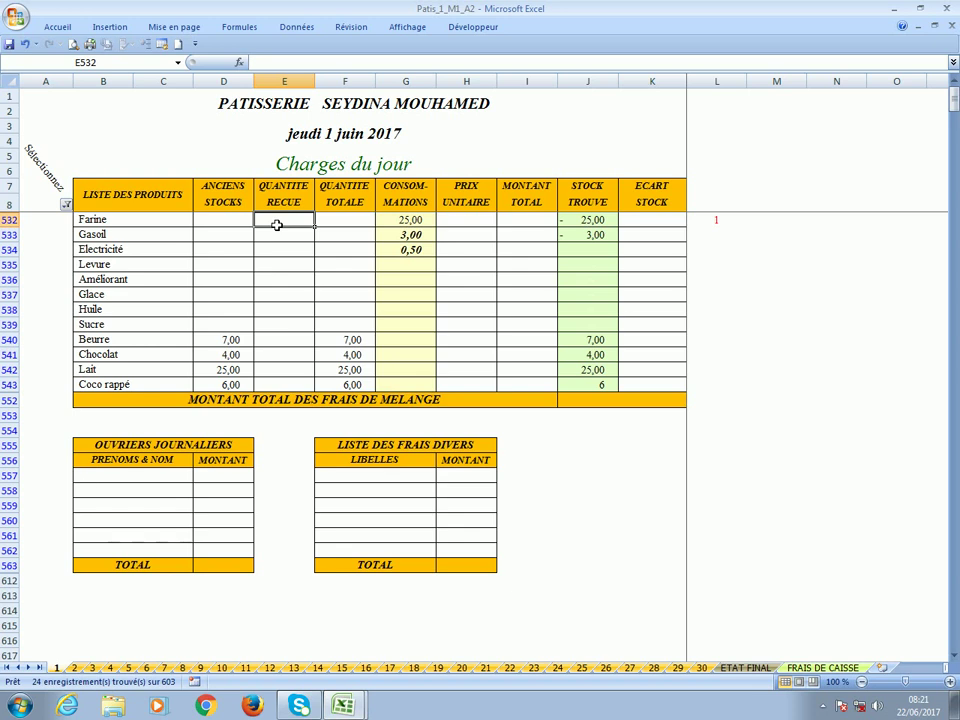
pyautogui.write('25')
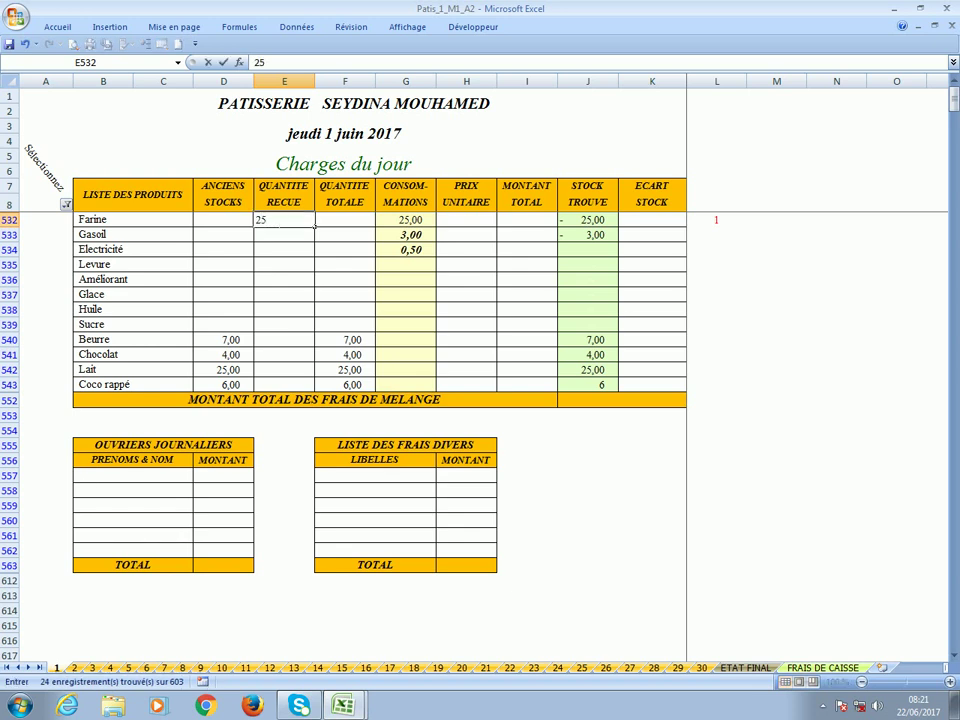
pyautogui.press('Return')
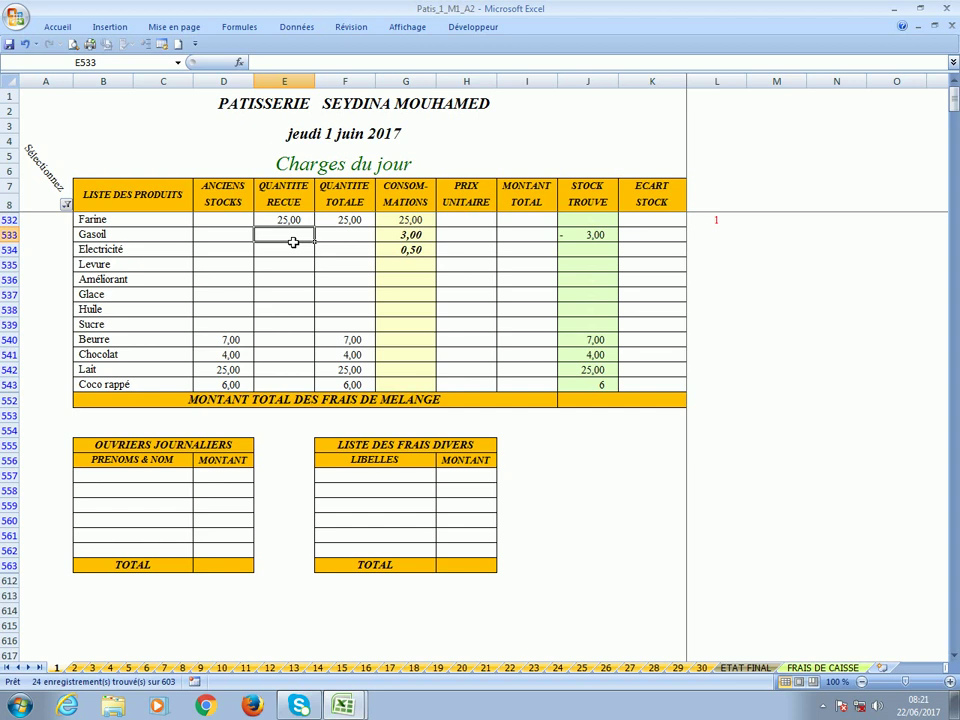
pyautogui.write('3')
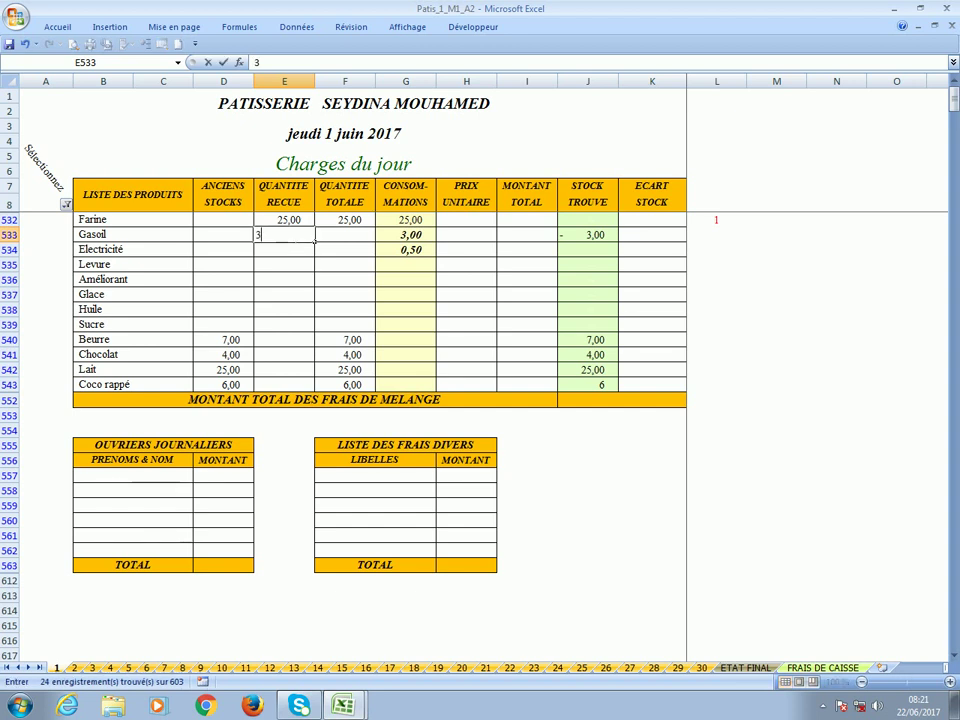
pyautogui.press('Return')
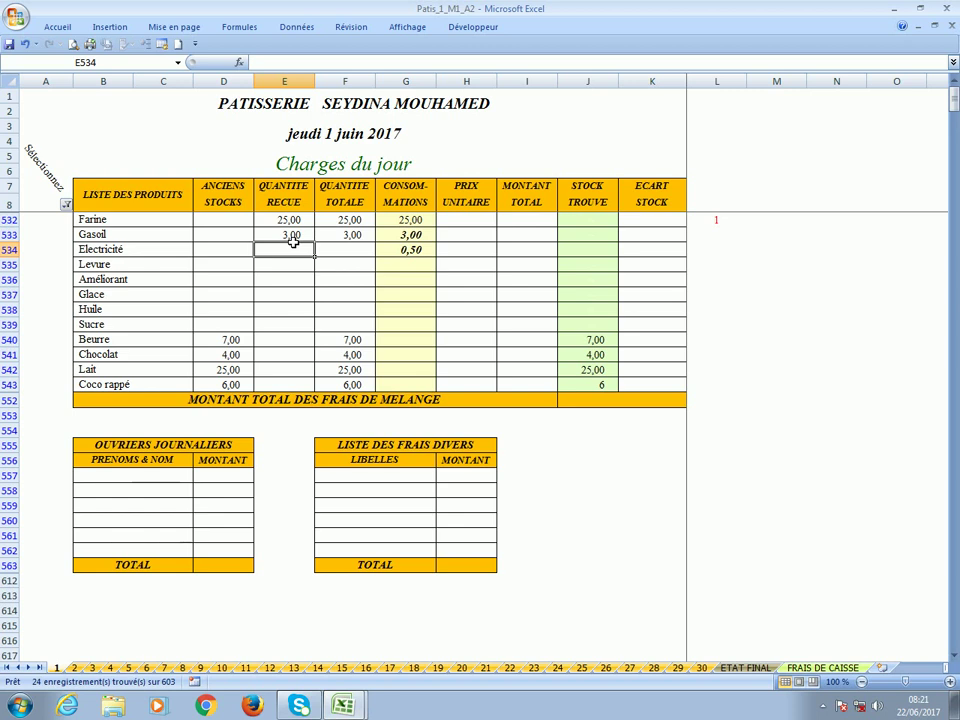
pyautogui.click(415, 271)
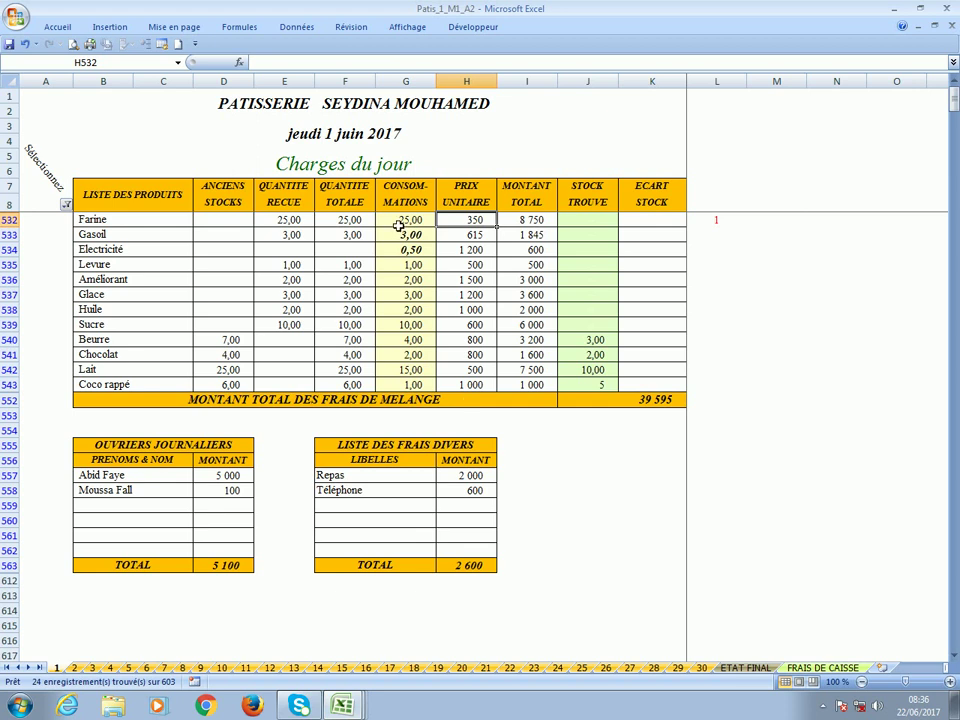
pyautogui.press('Left')
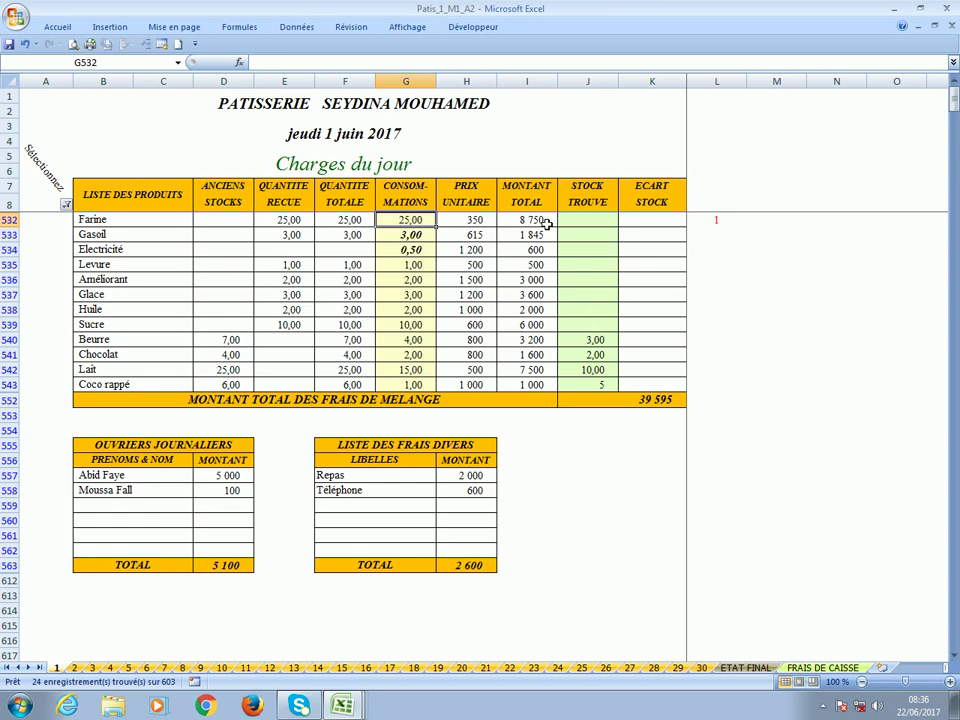
pyautogui.click(579, 222)
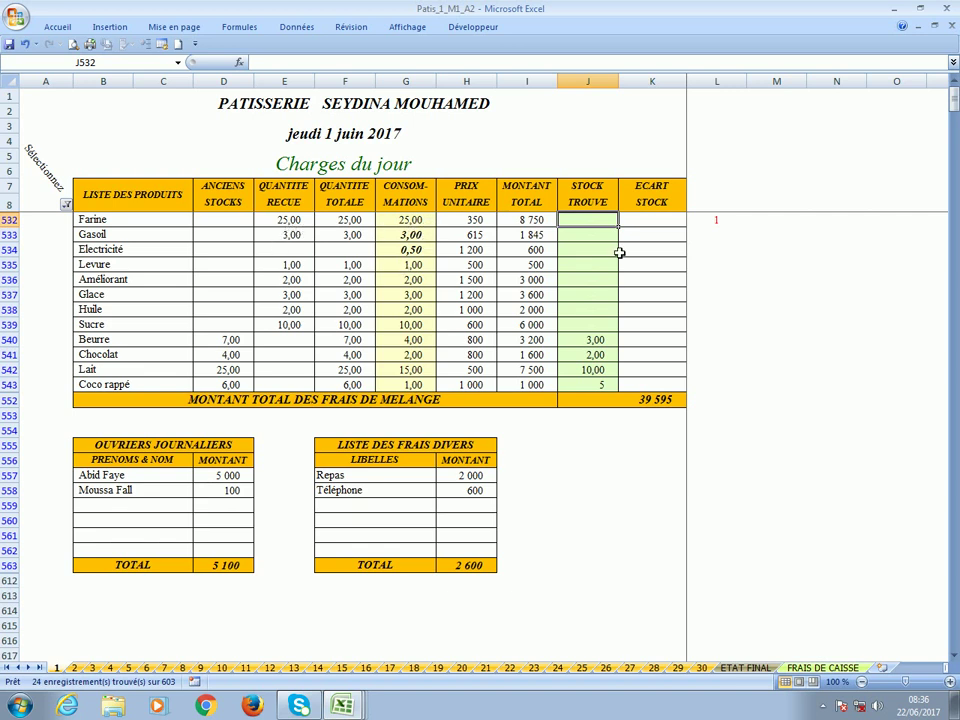
pyautogui.click(399, 253)
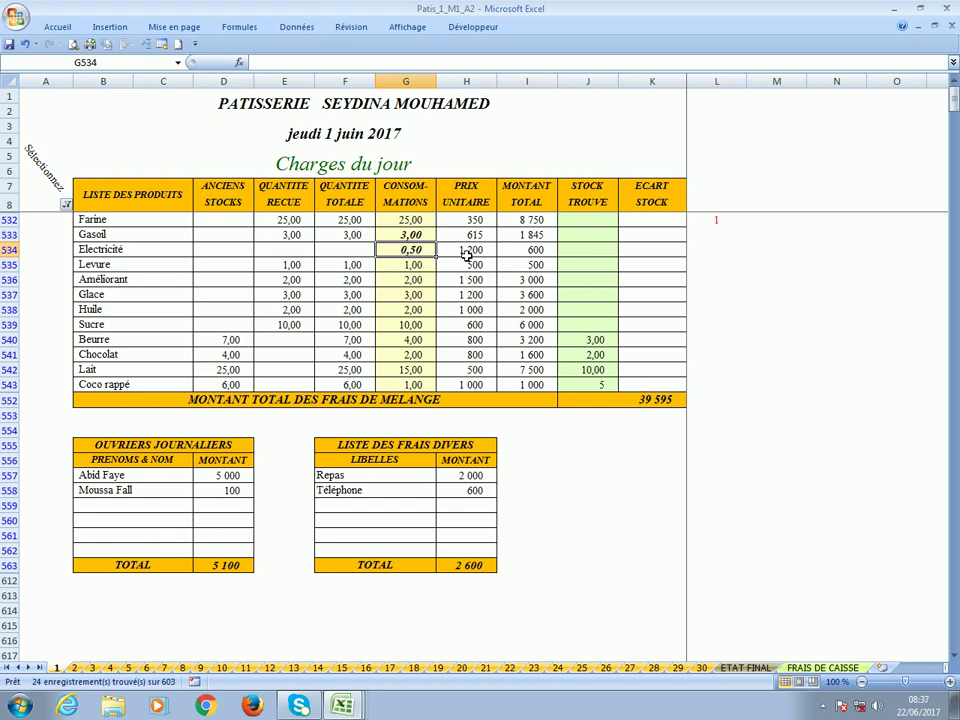
pyautogui.click(465, 252)
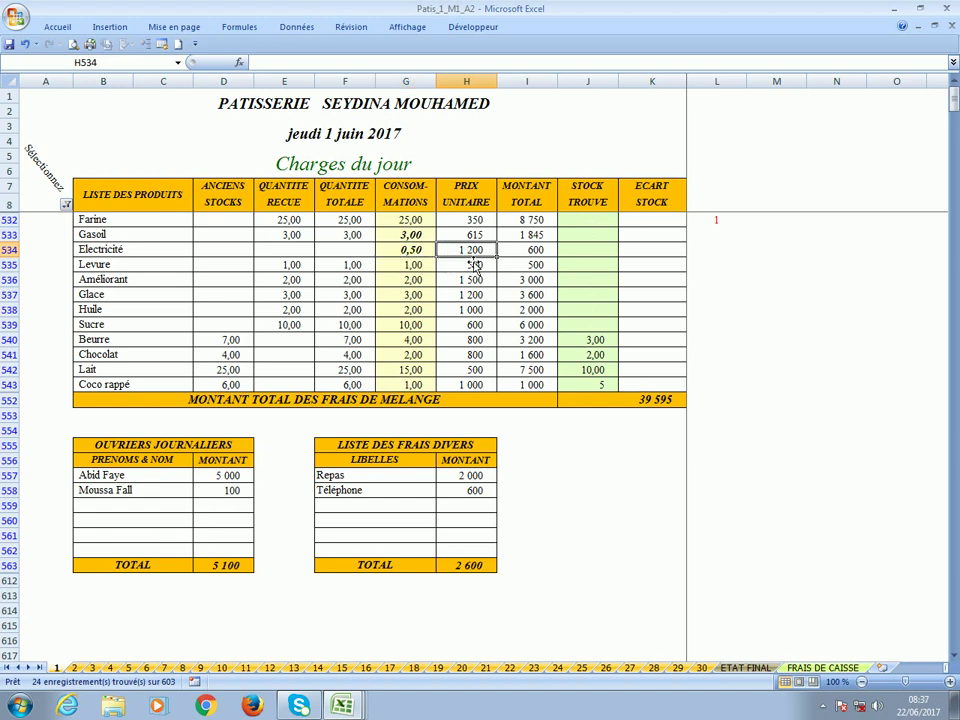
pyautogui.click(538, 256)
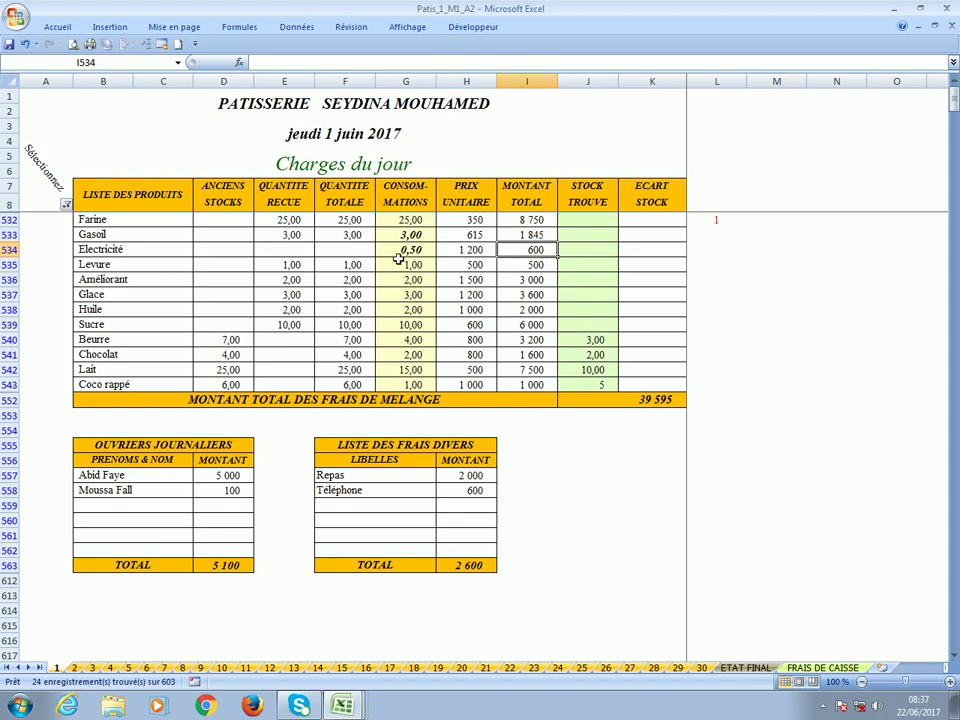
pyautogui.click(398, 256)
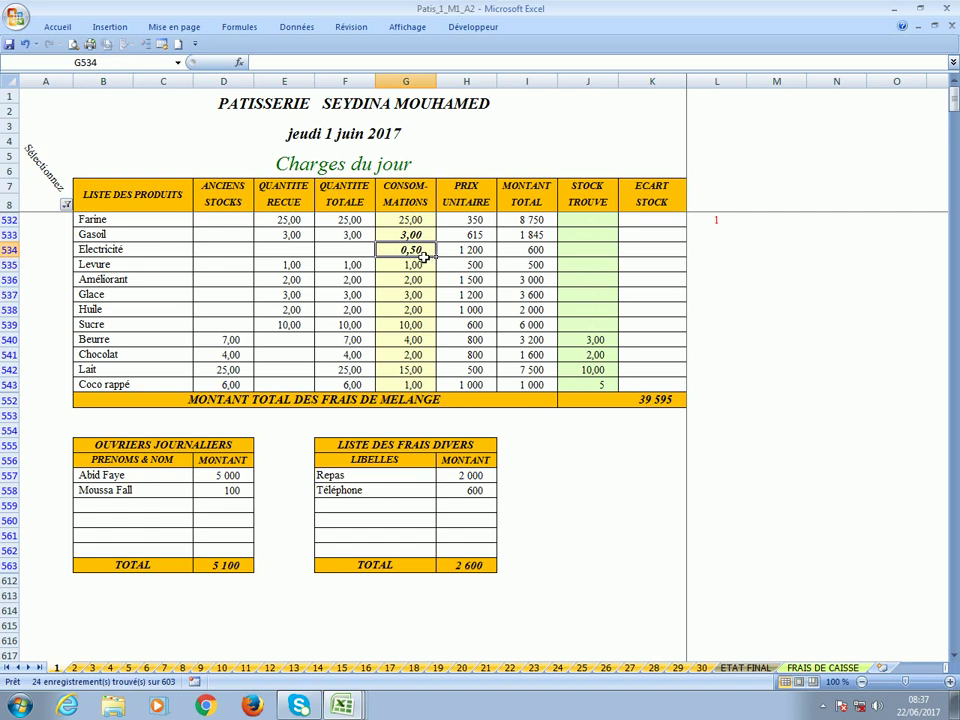
# Review gasoil and electricity consumption, the 39 595 mixing total and the 5 000 worker amount.
pyautogui.click(397, 238)
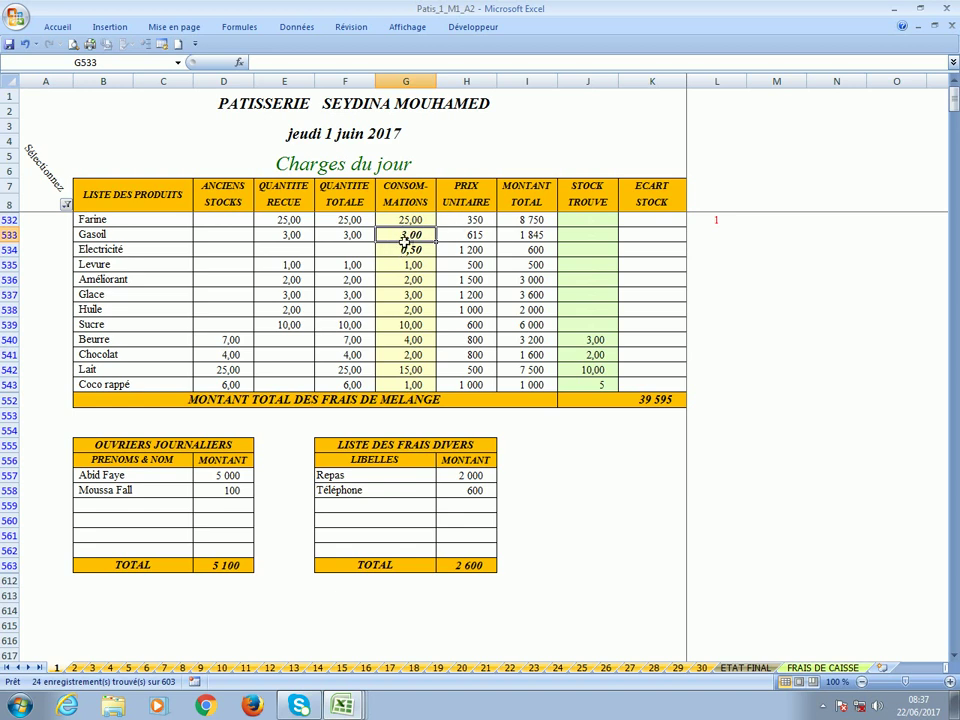
pyautogui.click(403, 252)
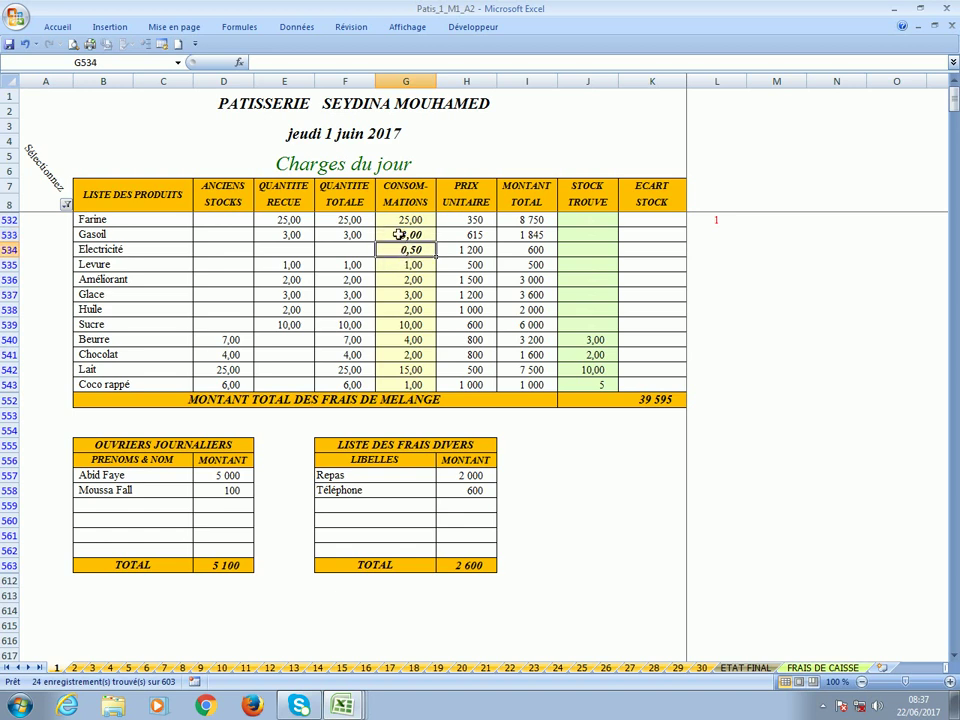
pyautogui.click(397, 256)
pyautogui.click(402, 236)
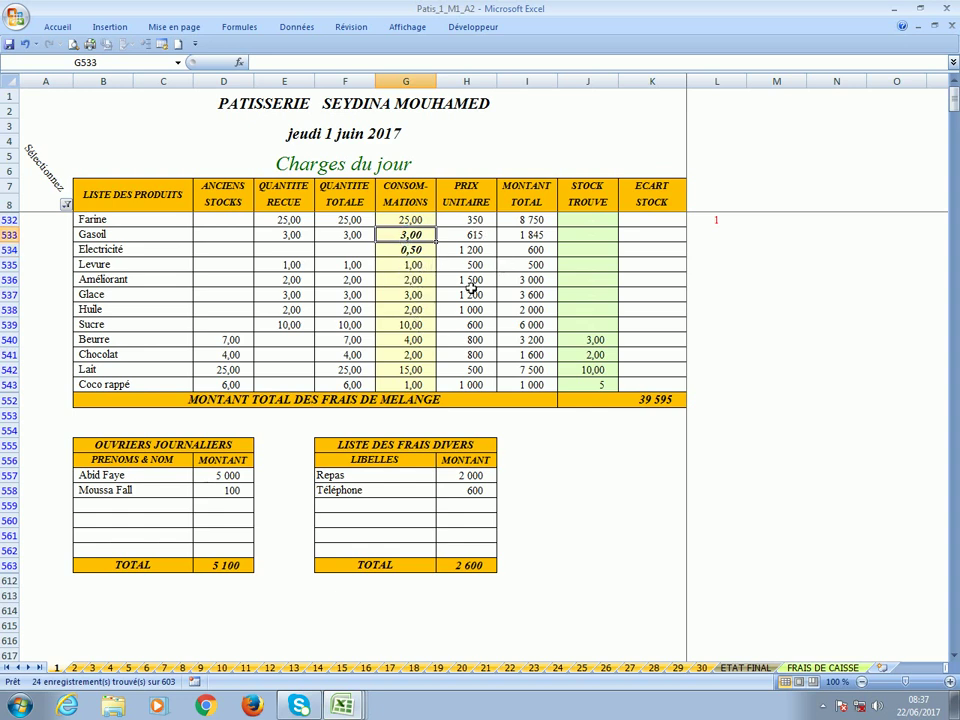
pyautogui.click(616, 405)
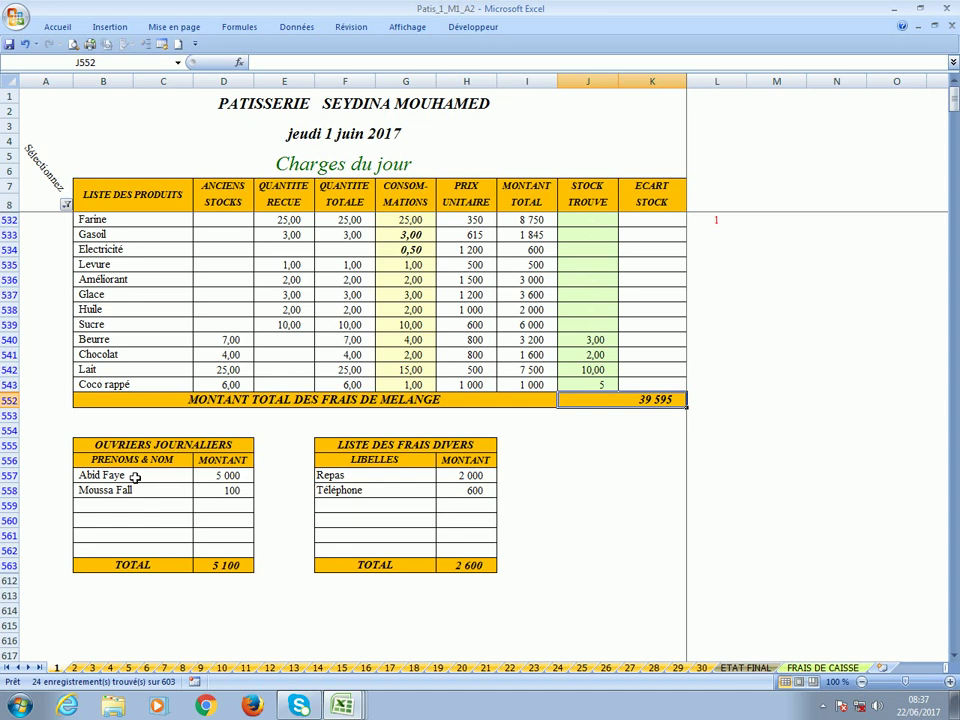
pyautogui.click(129, 479)
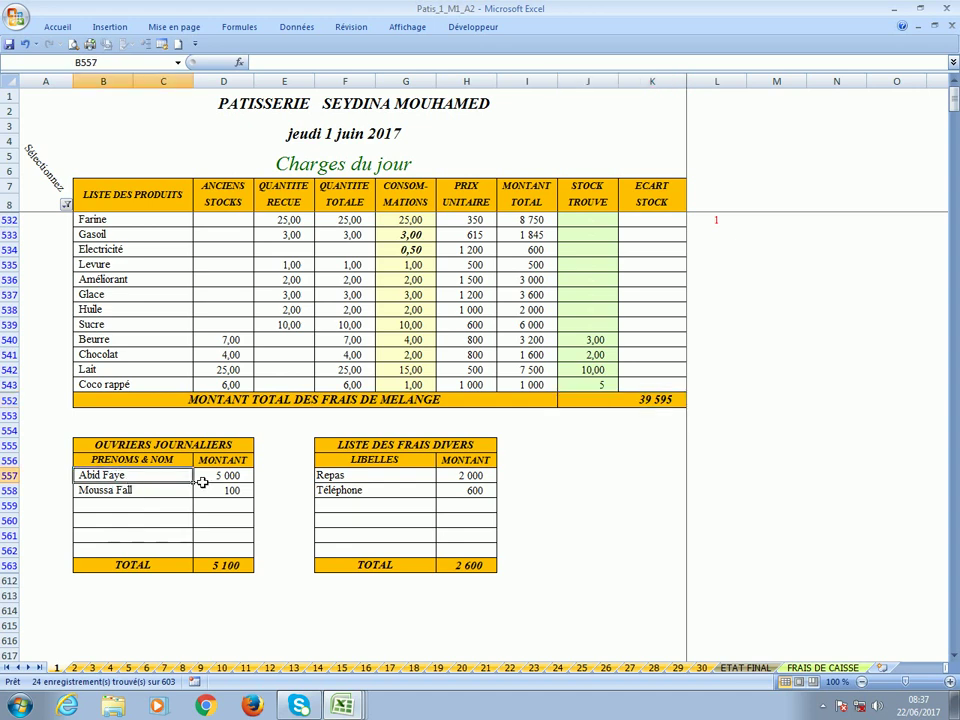
pyautogui.click(207, 477)
# Correct the second daily worker's amount in D558 from 100 to 1 000.
pyautogui.click(212, 497)
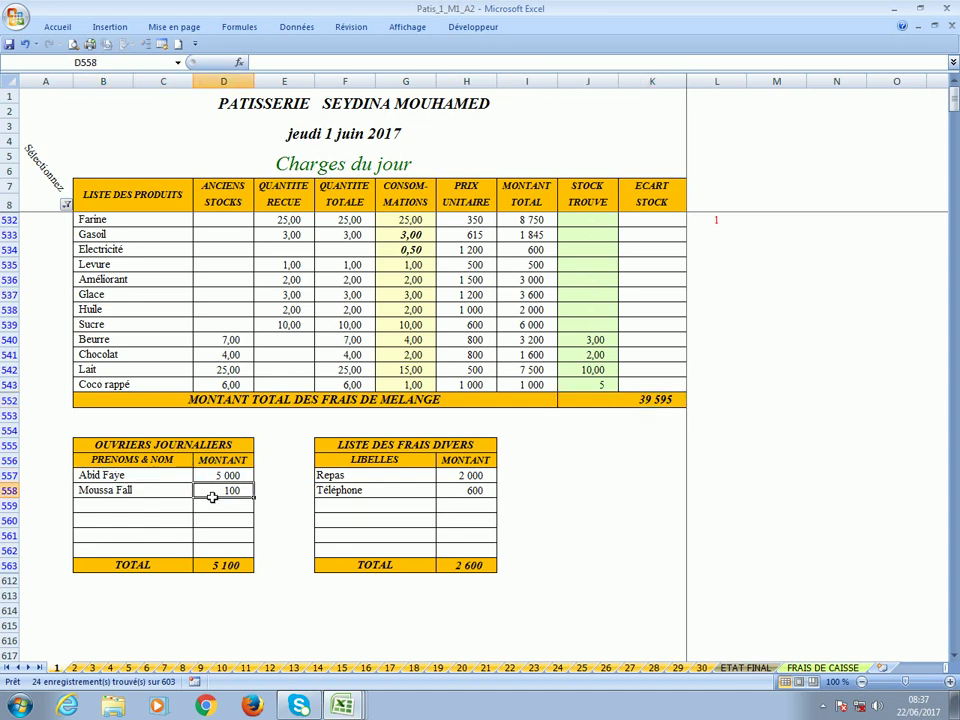
pyautogui.write('1 ')
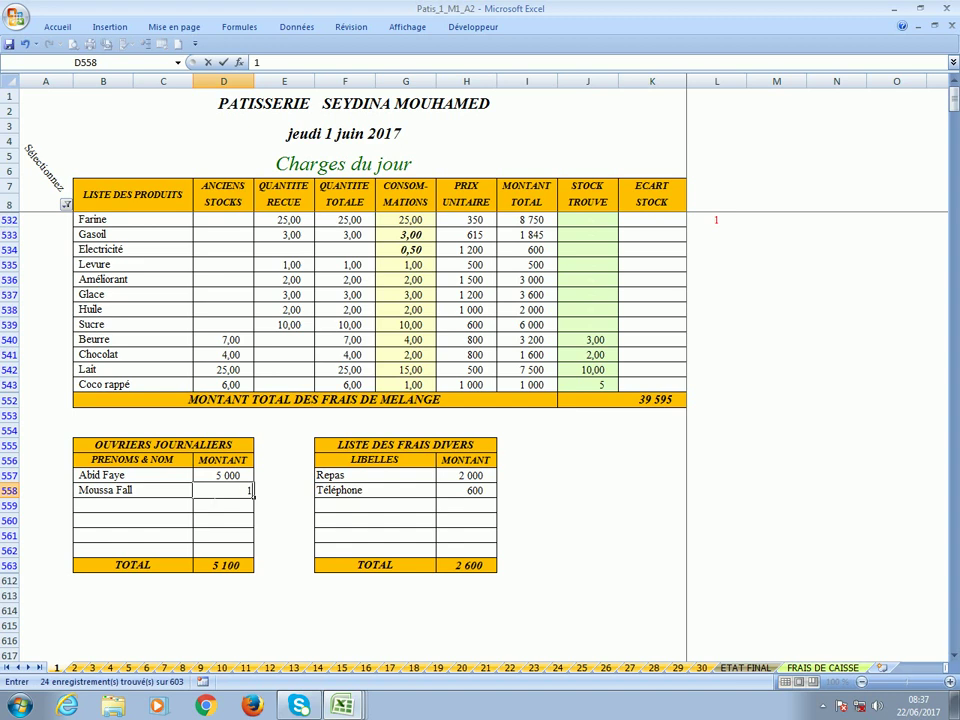
pyautogui.write('000')
pyautogui.press('Return')
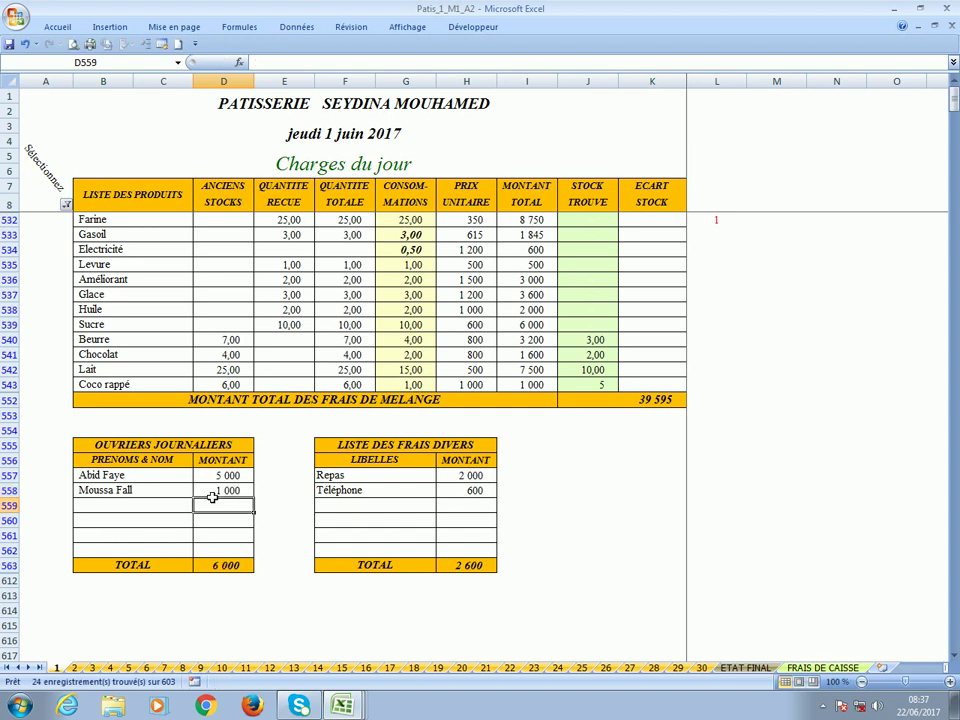
pyautogui.click(212, 495)
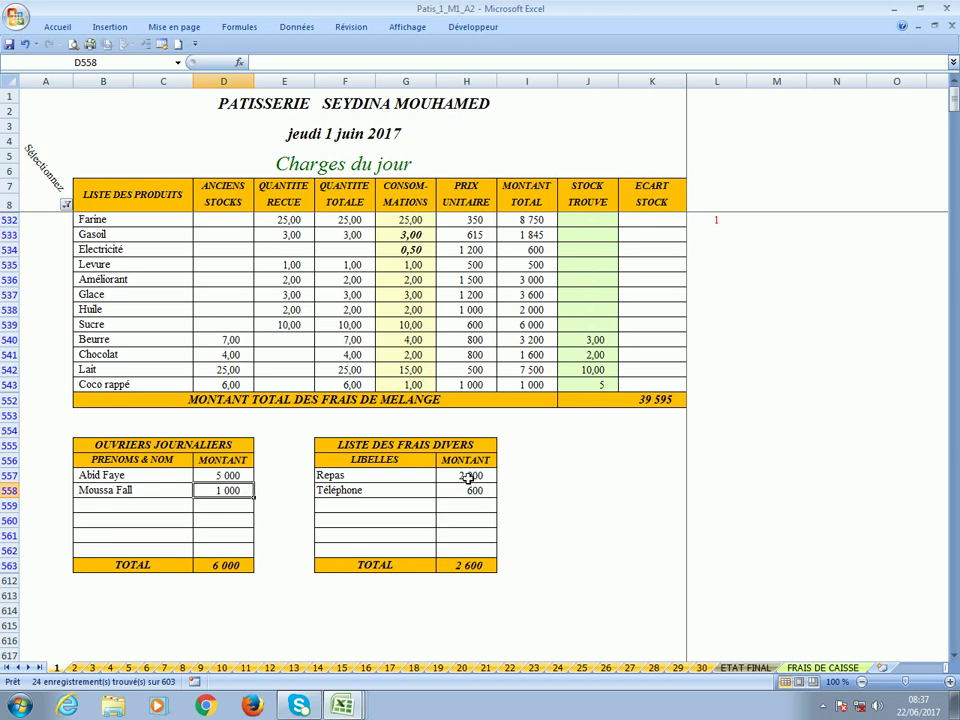
pyautogui.scroll(-2, 467, 500)
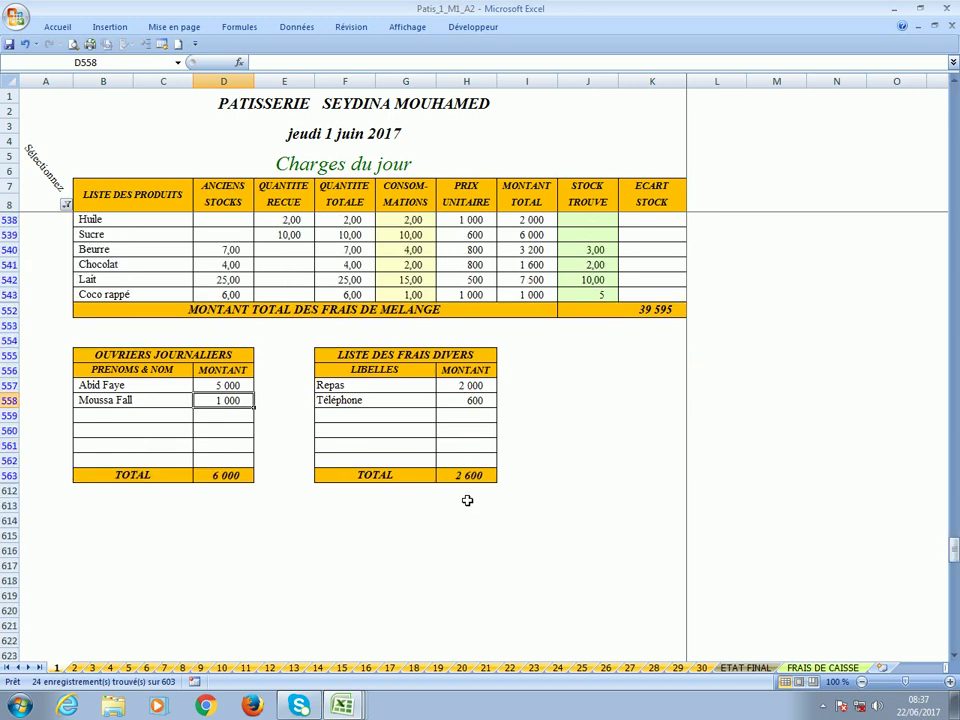
pyautogui.scroll(2, 467, 500)
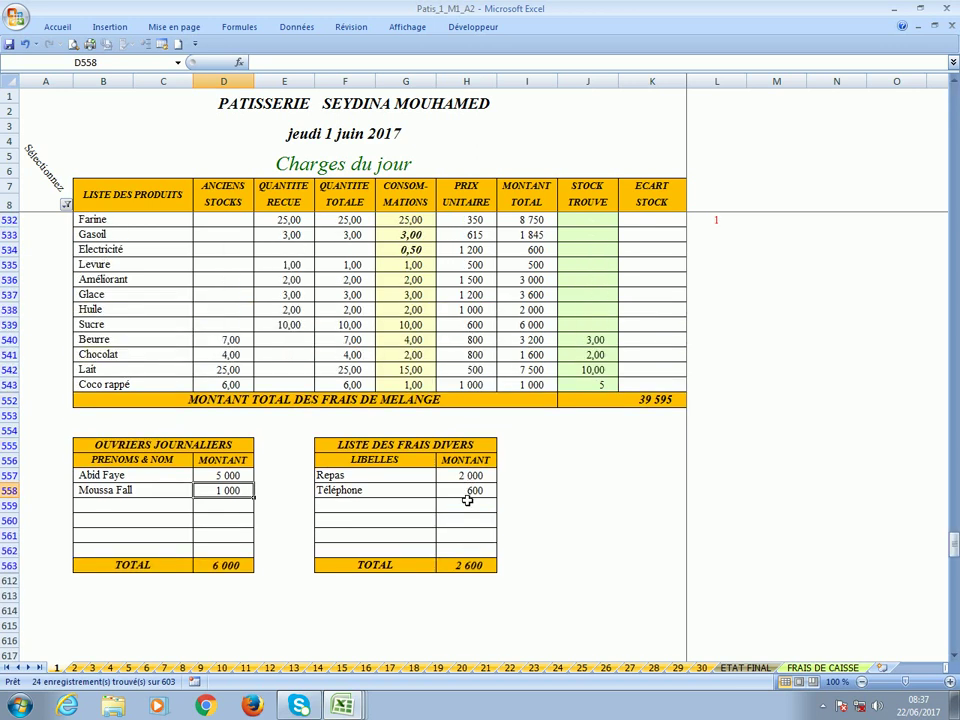
# Change the product list filter from 2 - Charges to 3 - Situation.
pyautogui.click(66, 205)
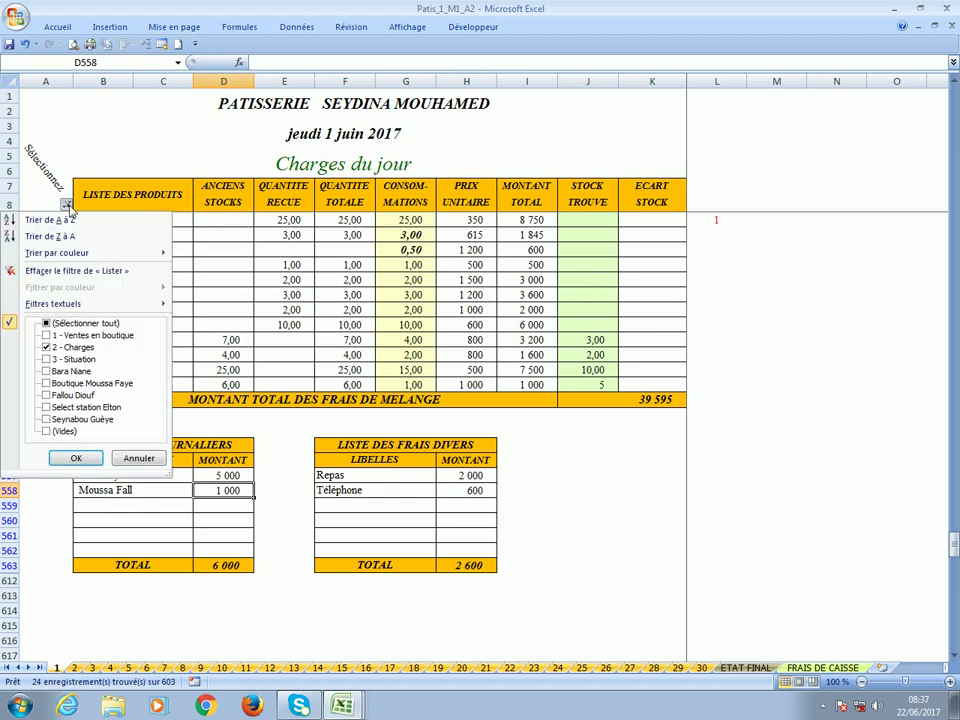
pyautogui.click(66, 348)
pyautogui.click(74, 359)
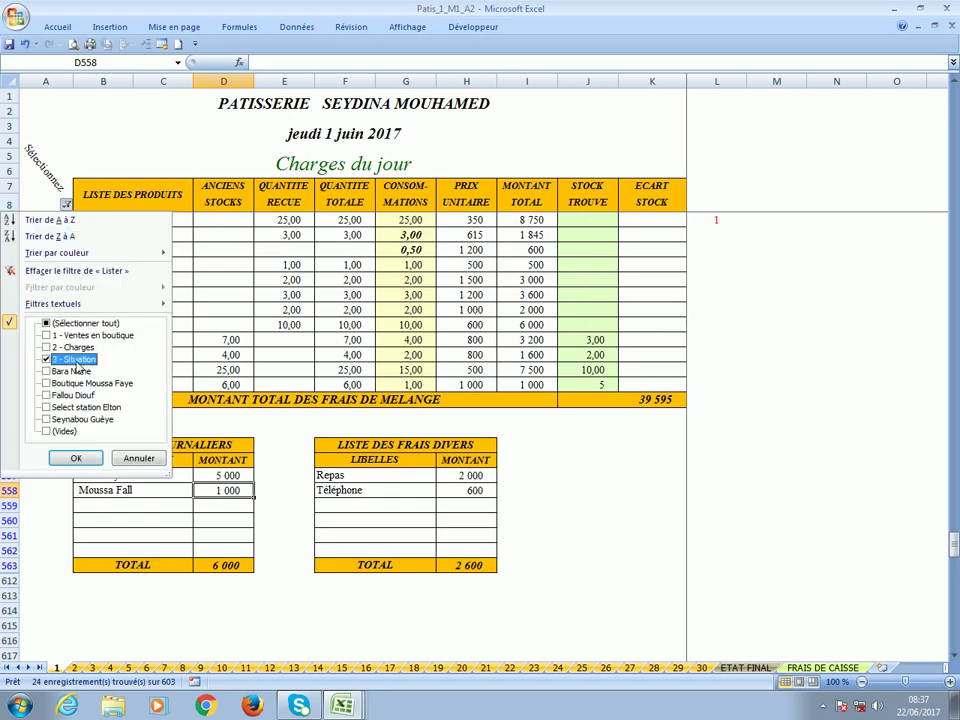
pyautogui.click(76, 458)
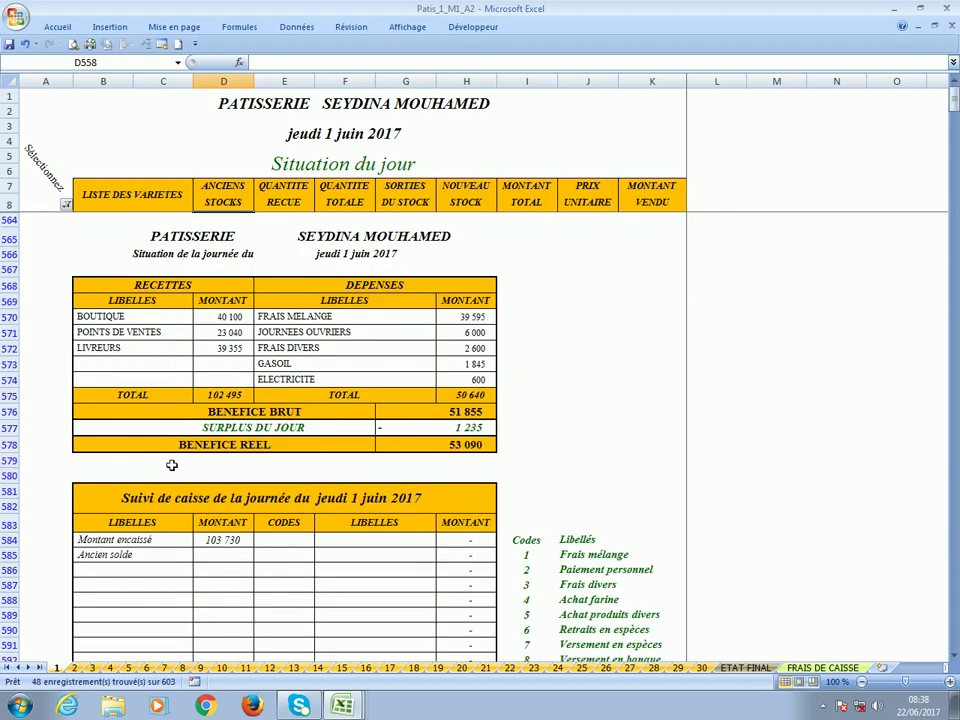
pyautogui.scroll(-2, 520, 451)
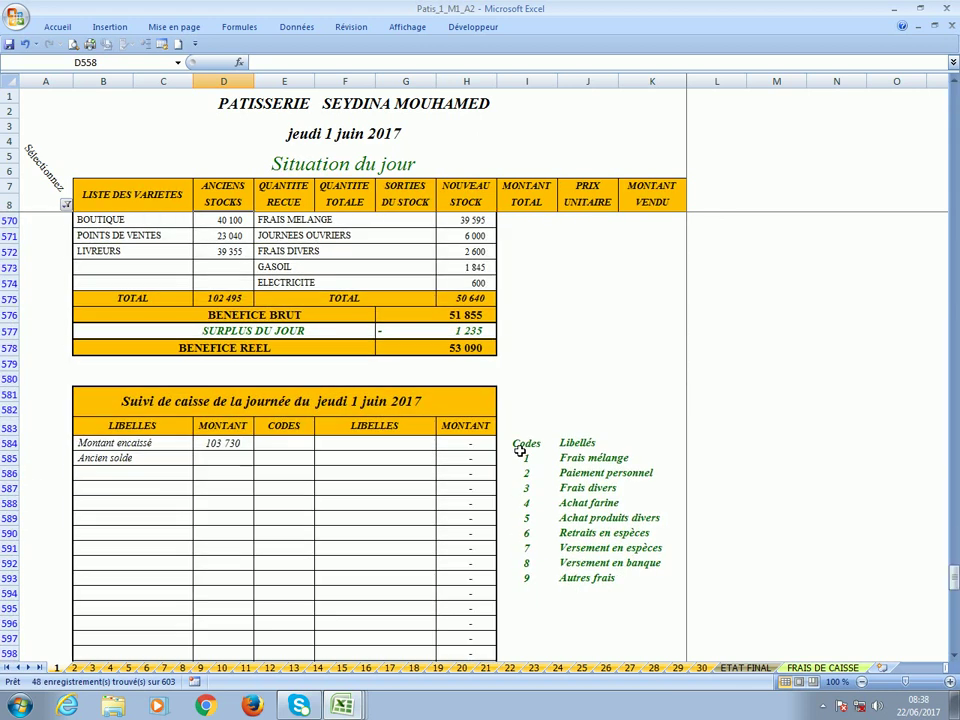
pyautogui.scroll(2, 520, 451)
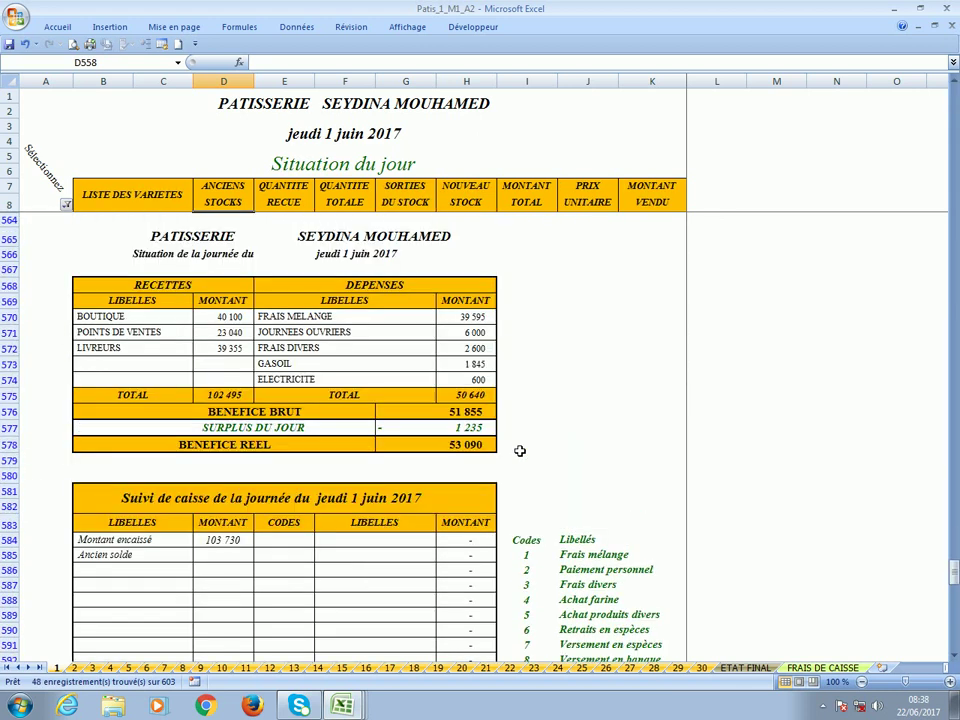
pyautogui.click(227, 316)
pyautogui.click(211, 335)
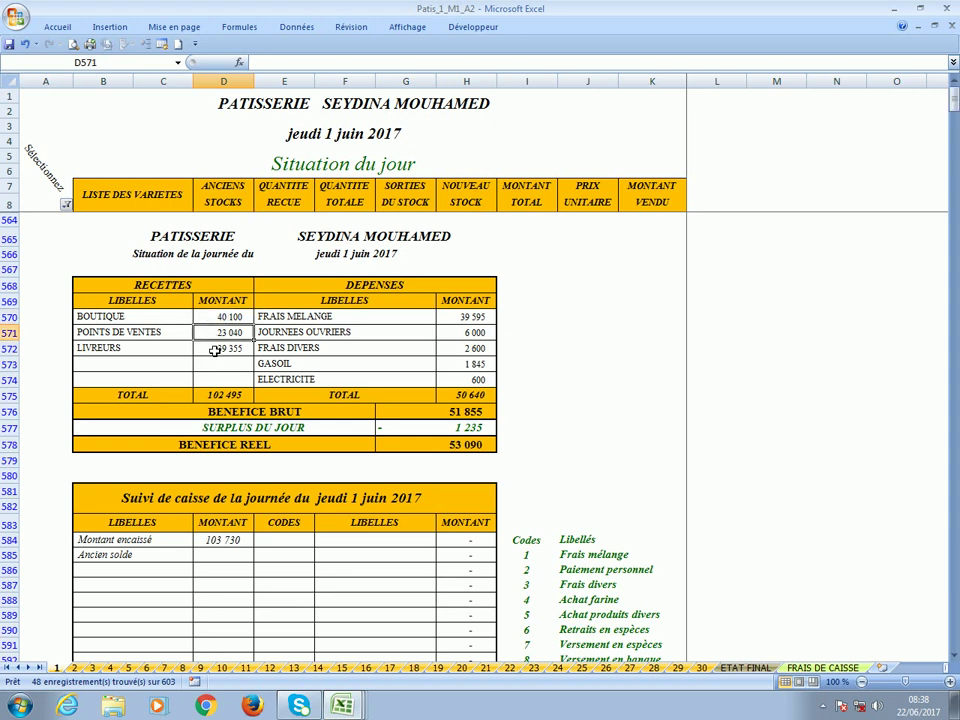
pyautogui.click(214, 349)
pyautogui.click(212, 397)
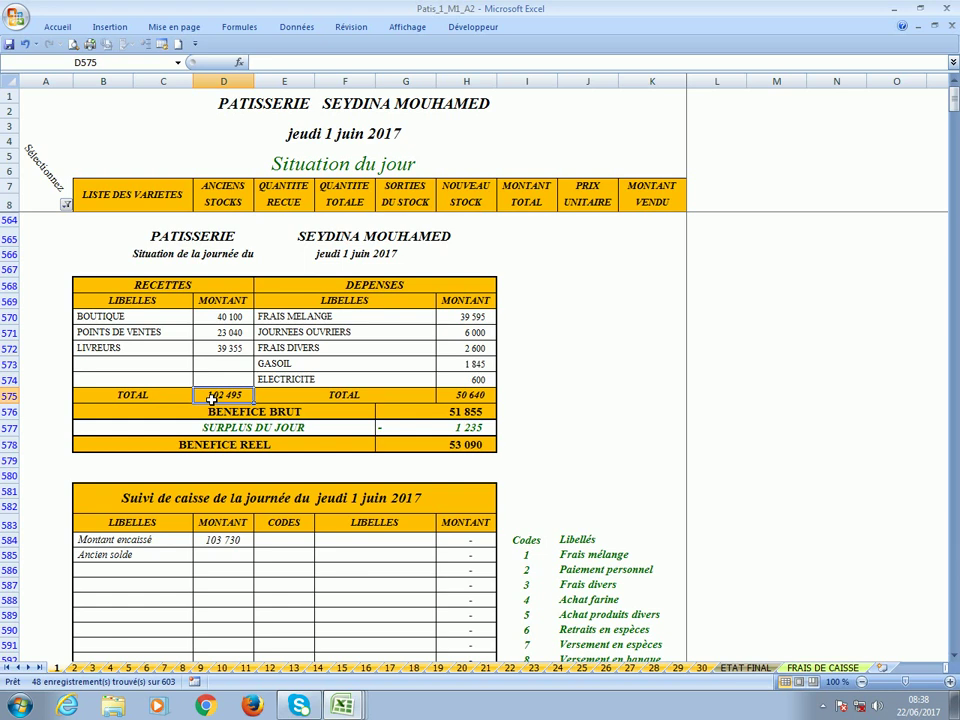
pyautogui.click(468, 316)
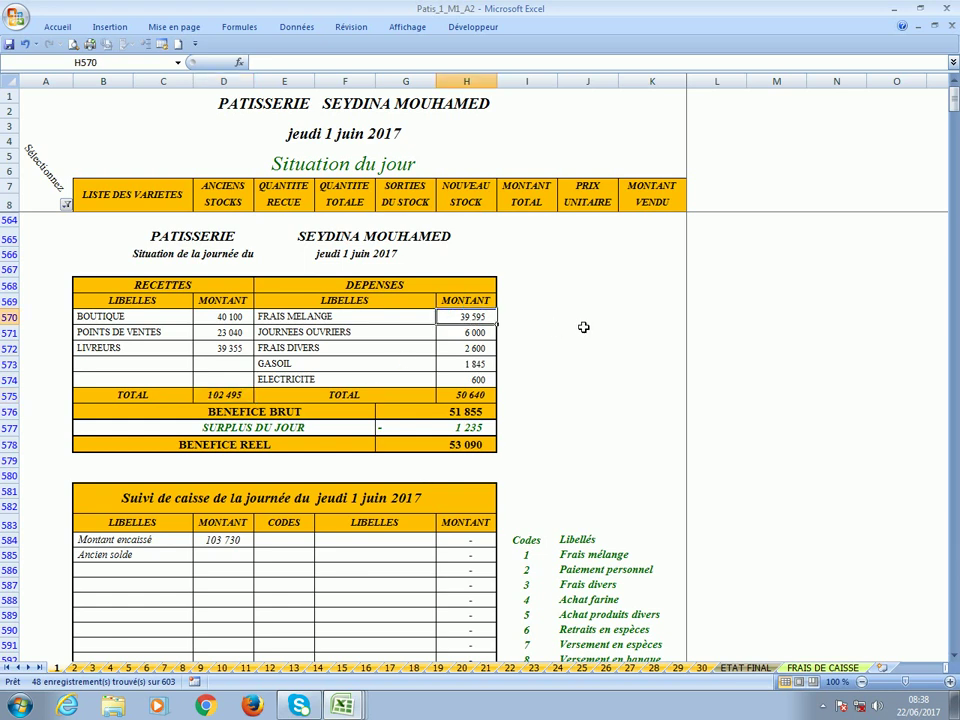
pyautogui.click(476, 333)
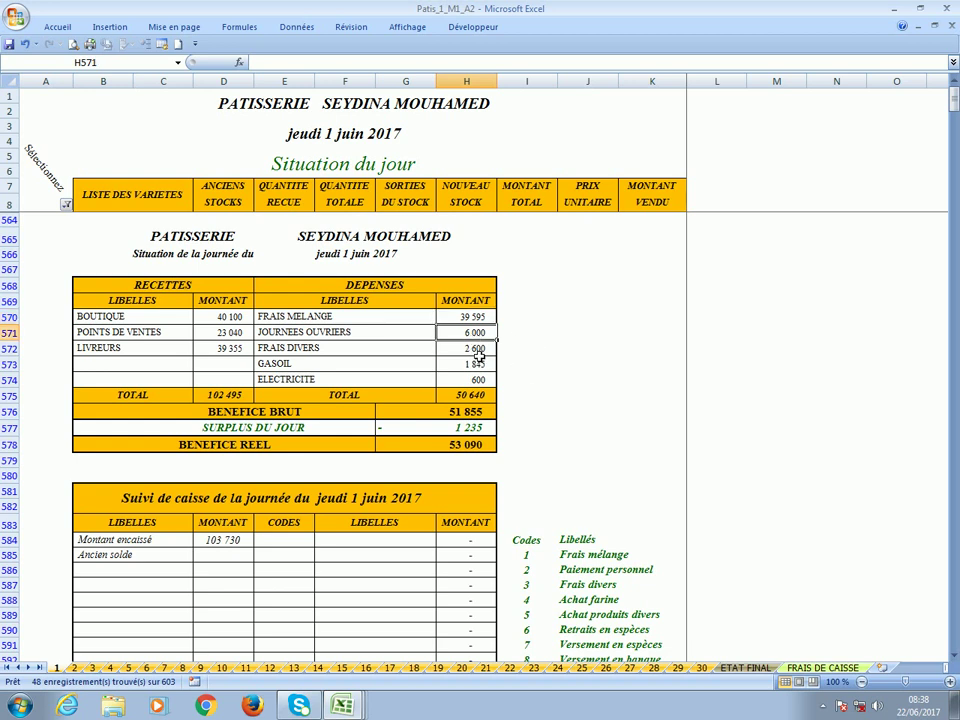
pyautogui.click(474, 349)
pyautogui.click(476, 364)
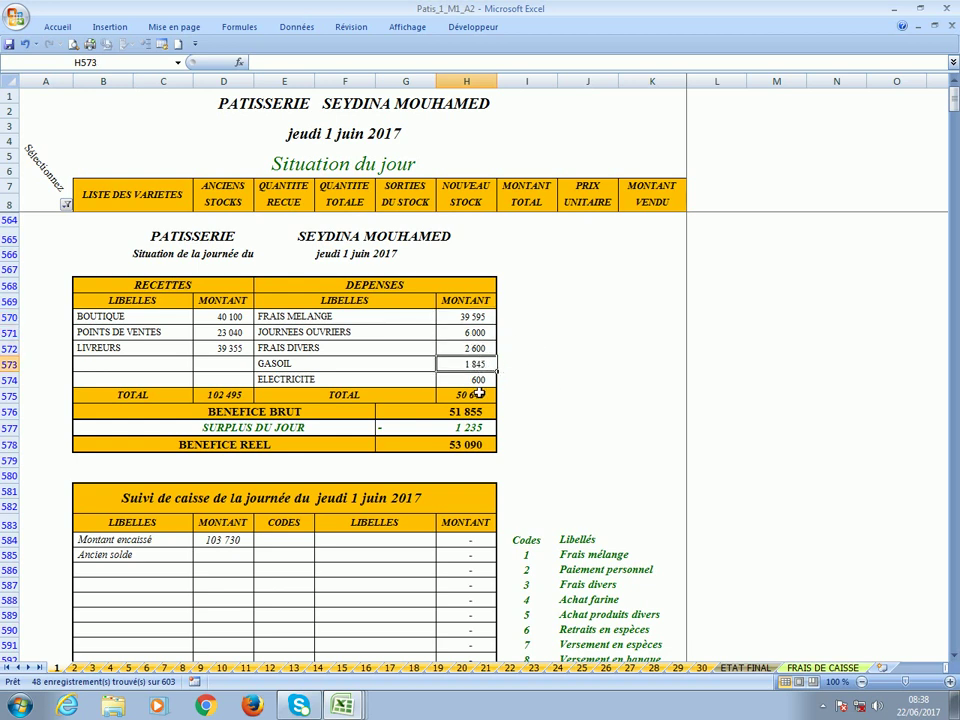
pyautogui.click(476, 383)
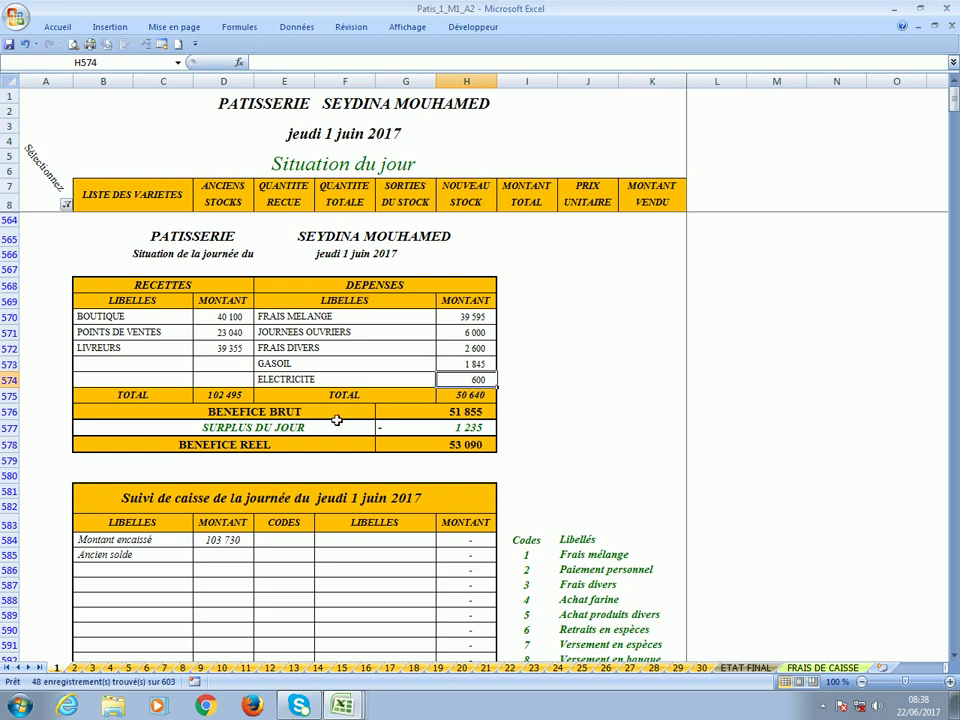
pyautogui.click(224, 396)
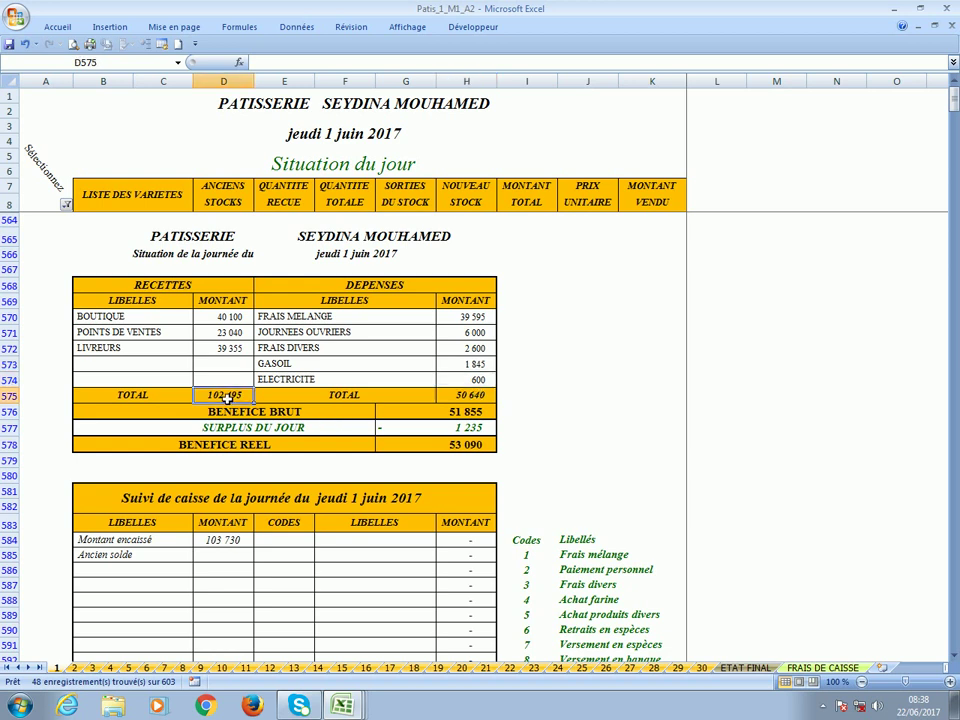
pyautogui.click(480, 396)
pyautogui.click(407, 418)
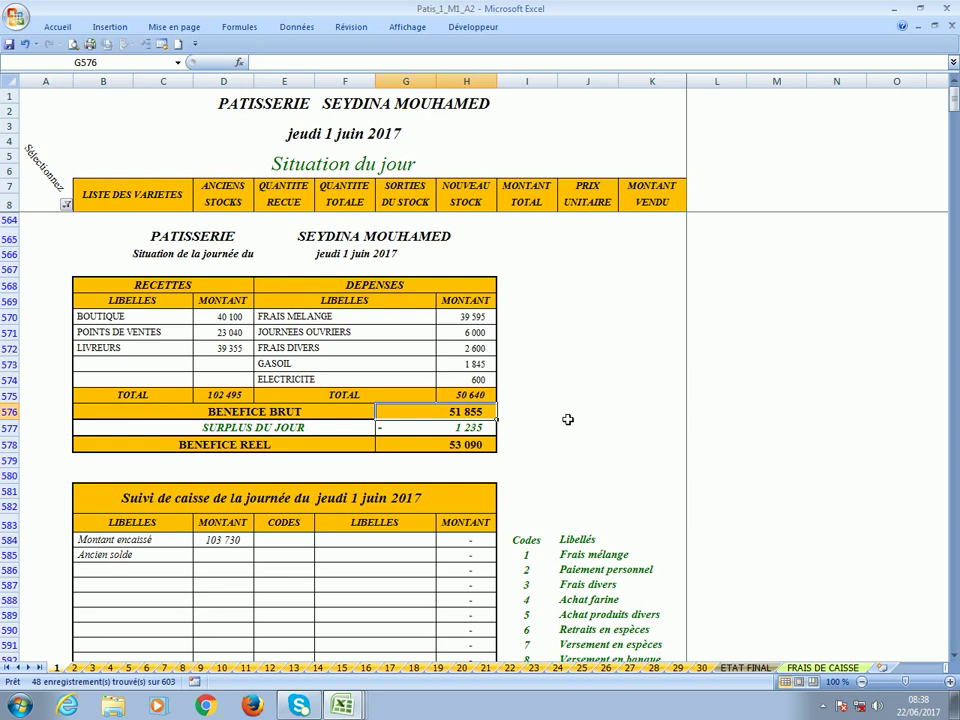
pyautogui.click(305, 429)
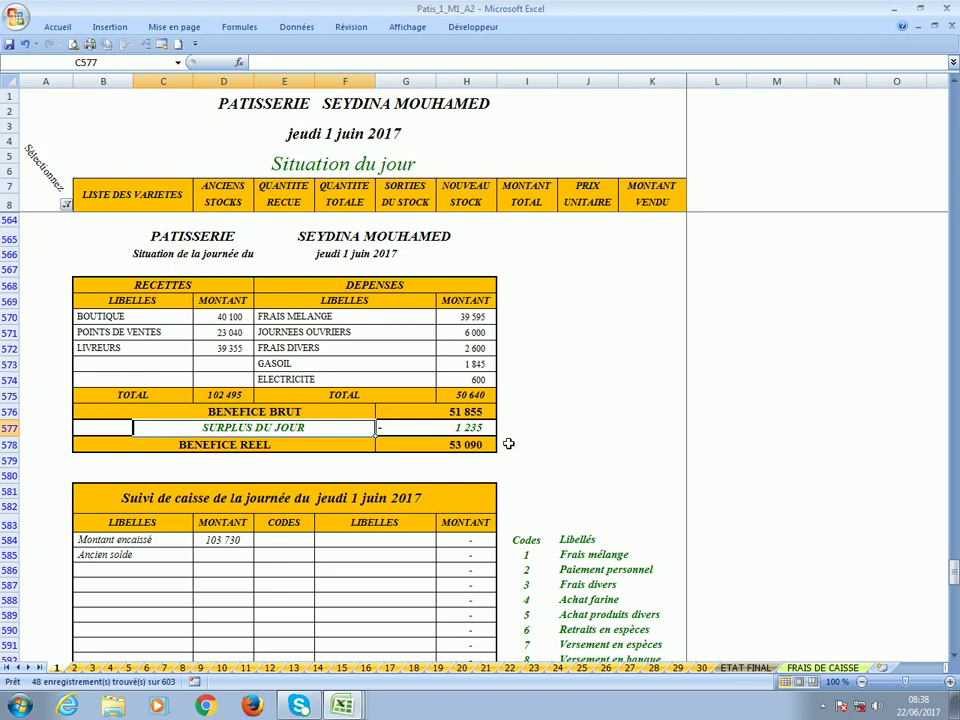
pyautogui.click(475, 430)
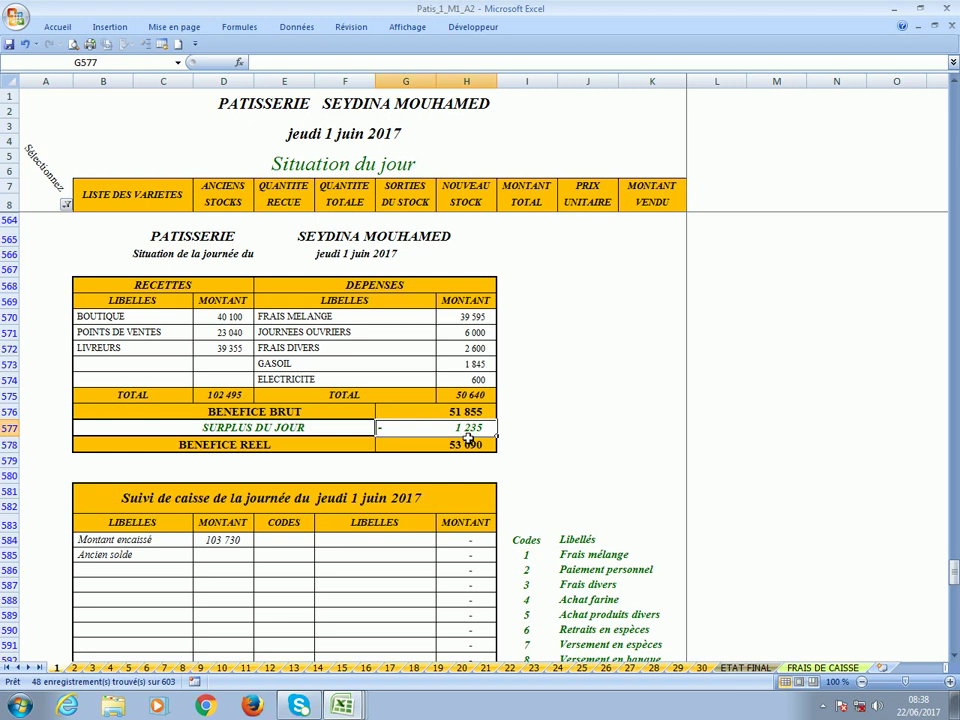
pyautogui.click(576, 430)
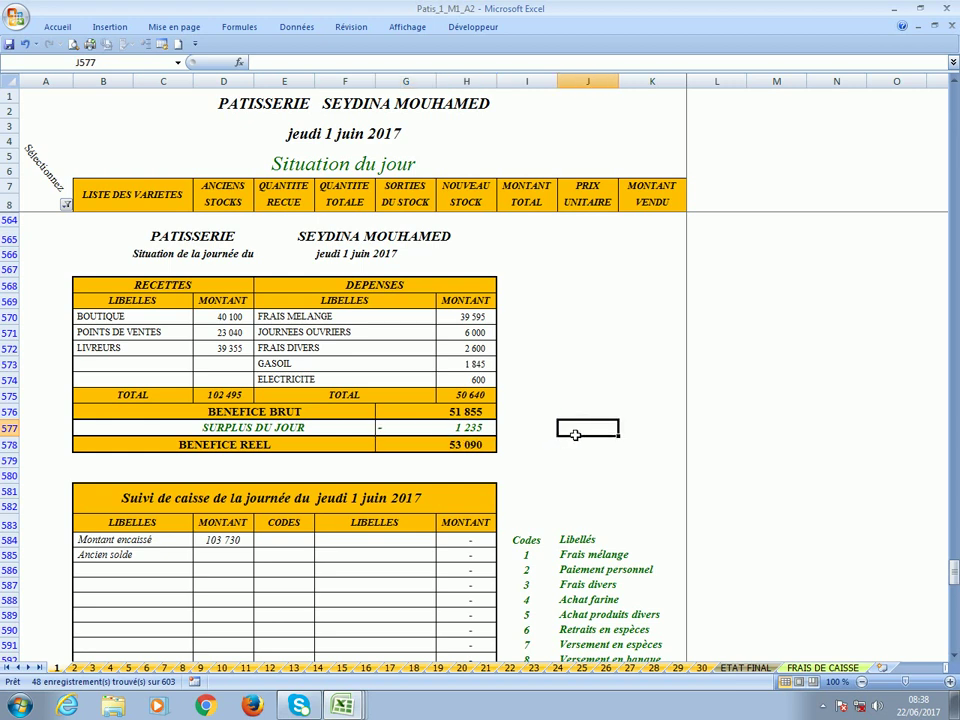
pyautogui.click(435, 429)
pyautogui.click(587, 436)
pyautogui.click(450, 429)
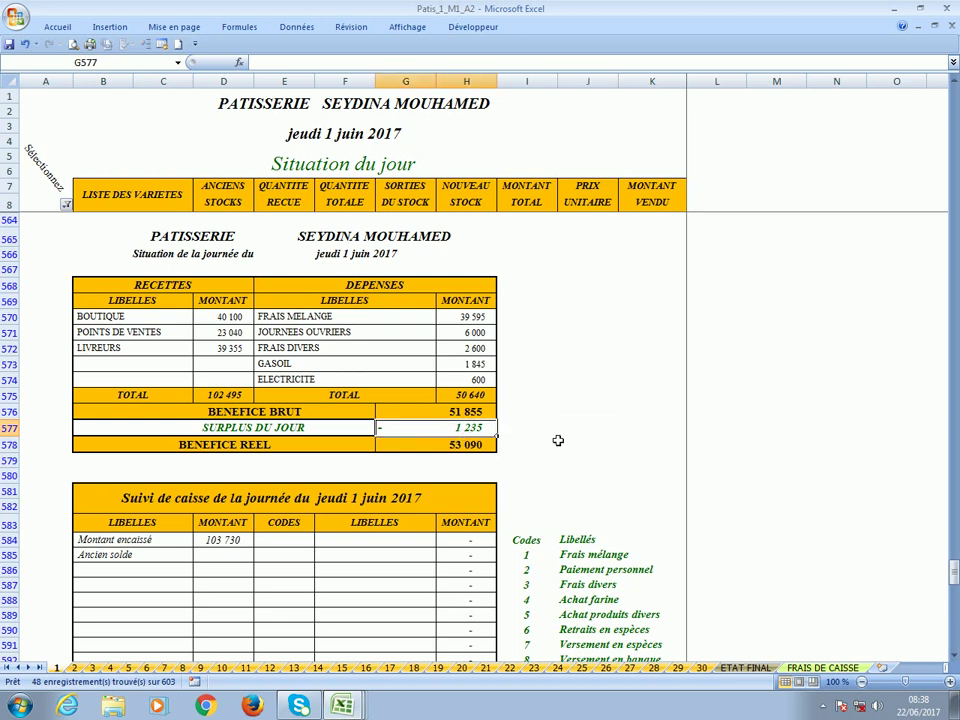
pyautogui.click(446, 446)
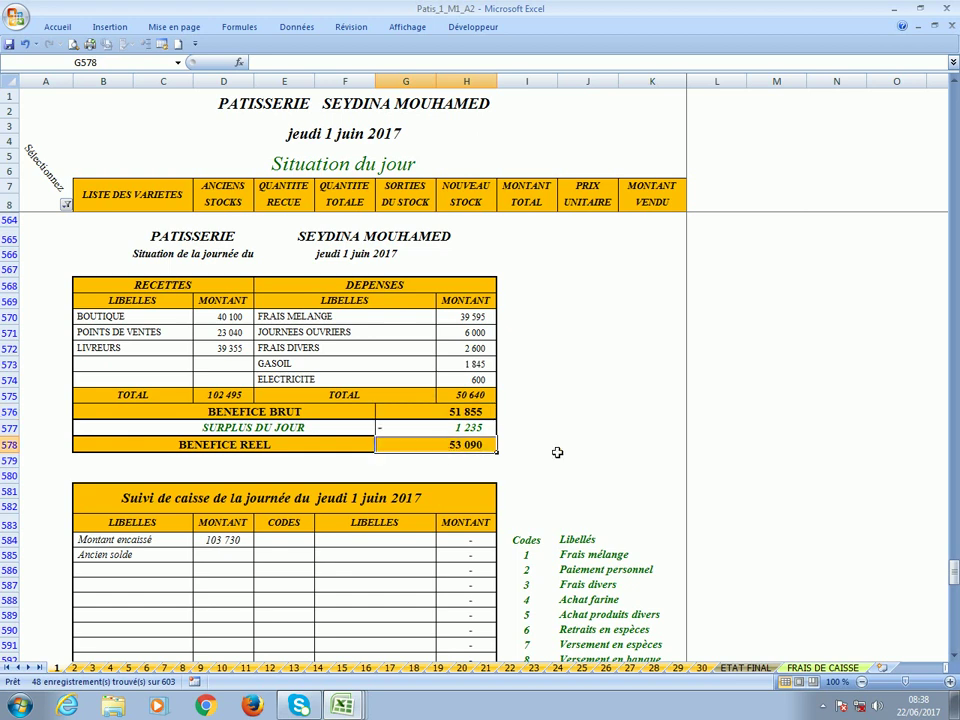
pyautogui.scroll(-2, 557, 452)
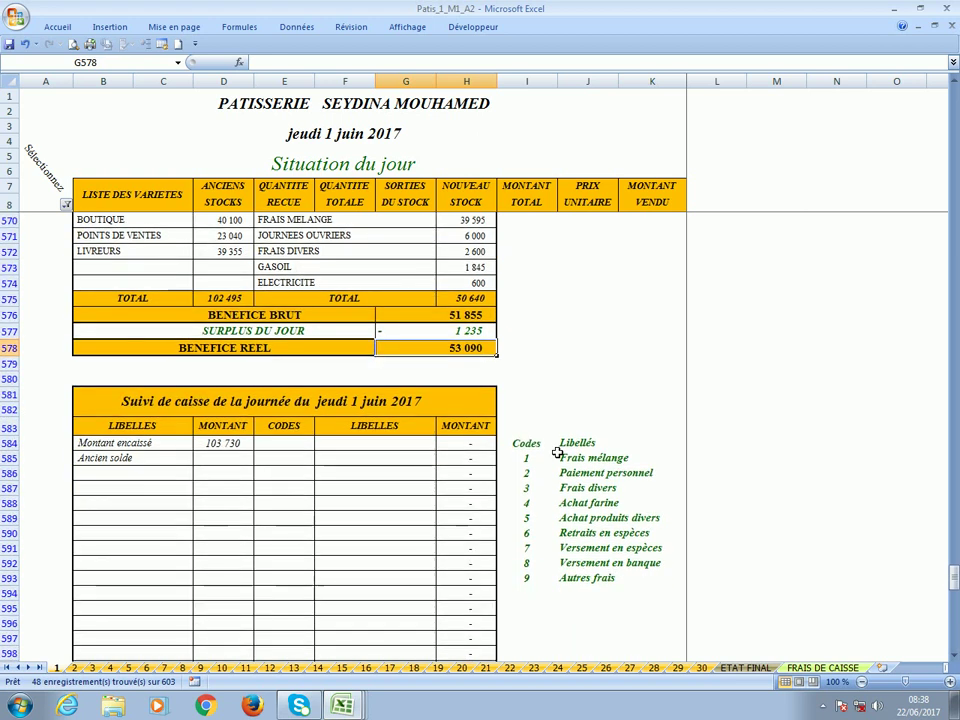
# Review the 103 730 collected amount and the SOLDE in the cash tracking.
pyautogui.click(283, 445)
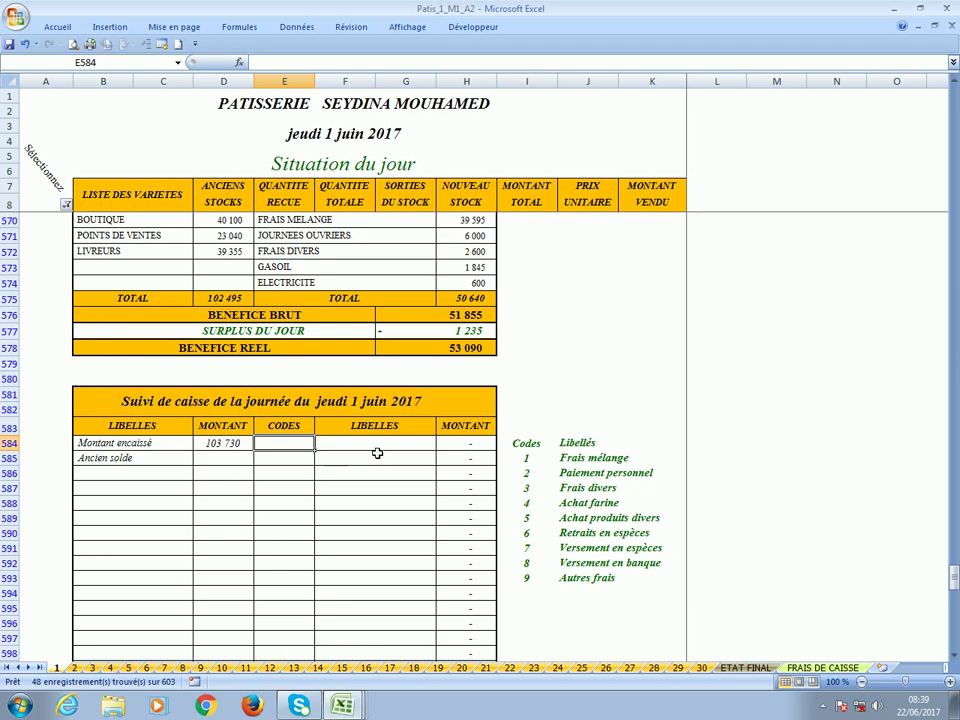
pyautogui.scroll(-3, 386, 469)
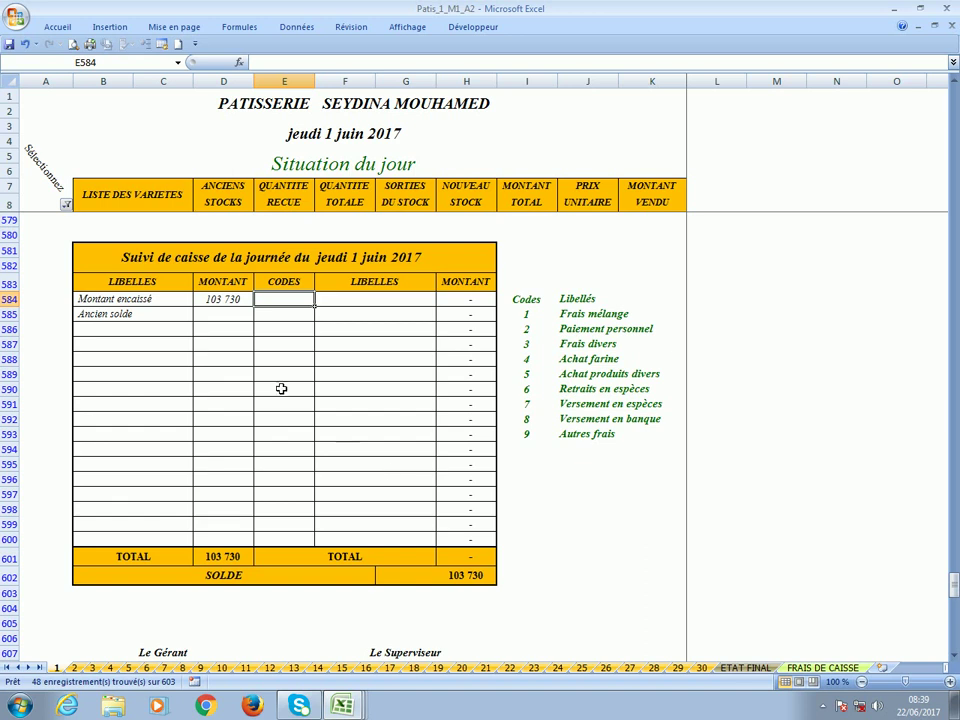
pyautogui.click(192, 302)
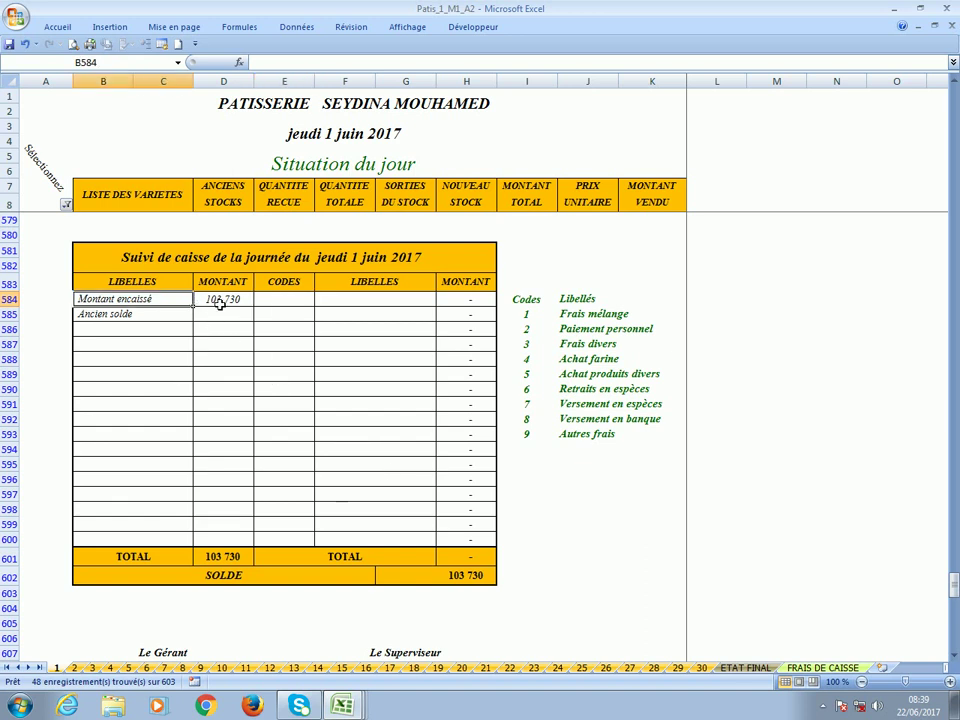
pyautogui.click(220, 301)
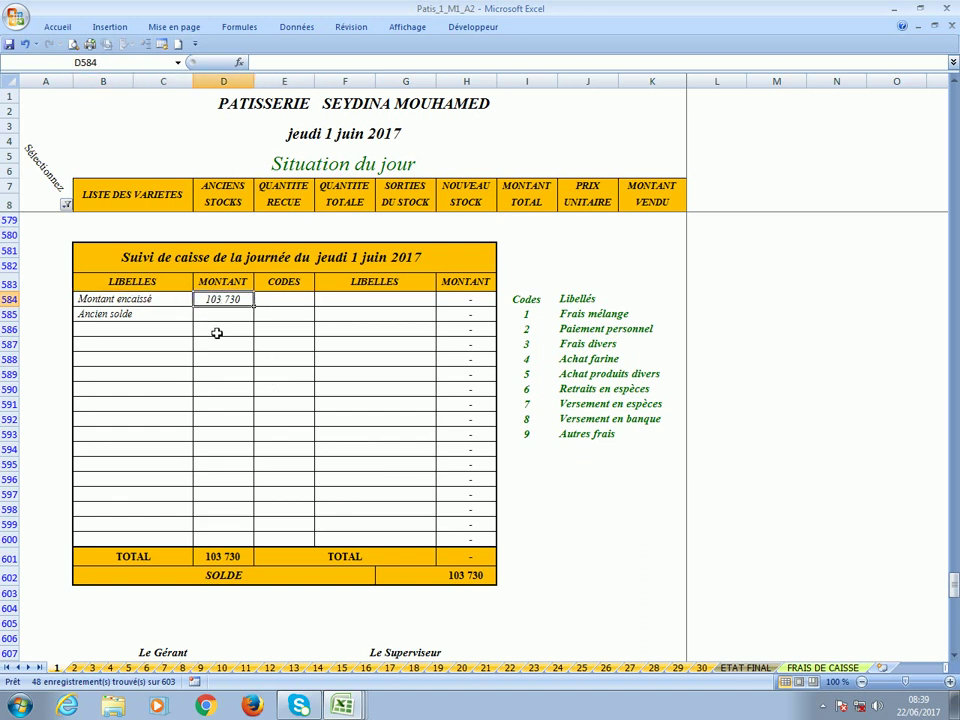
pyautogui.click(453, 580)
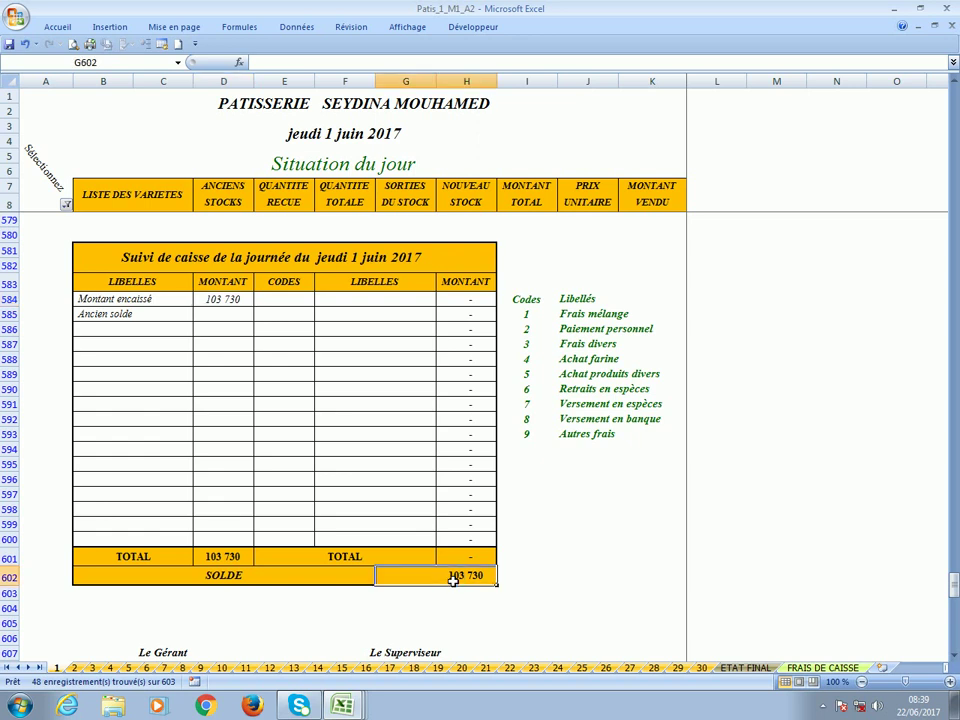
pyautogui.click(283, 302)
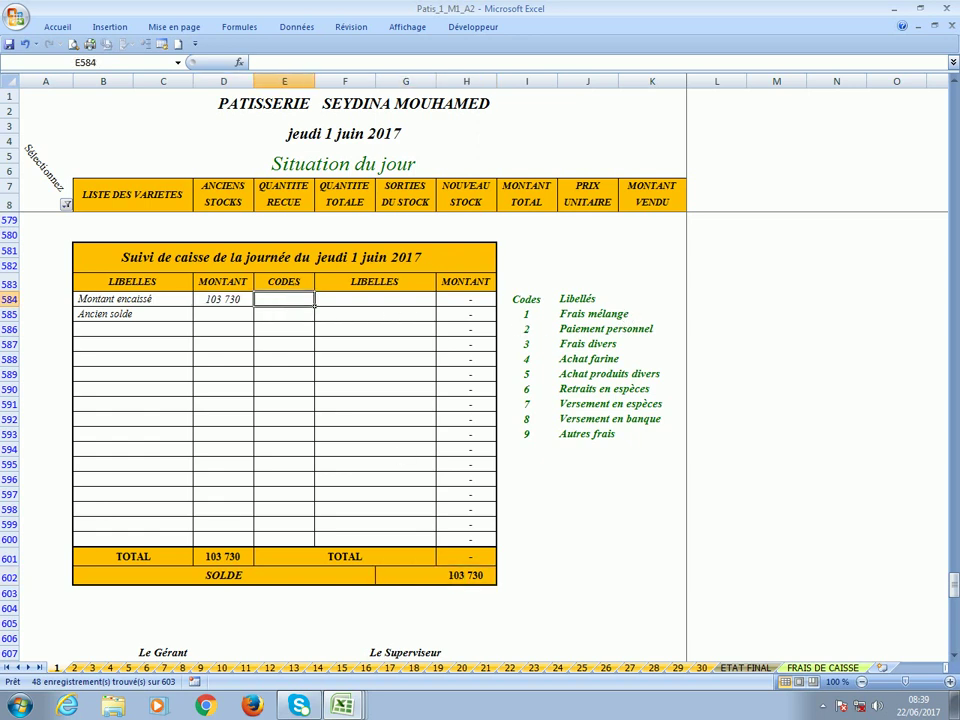
# Enter codes 1, 2 and 3 for mixing costs, staff payment and miscellaneous costs.
pyautogui.write('1')
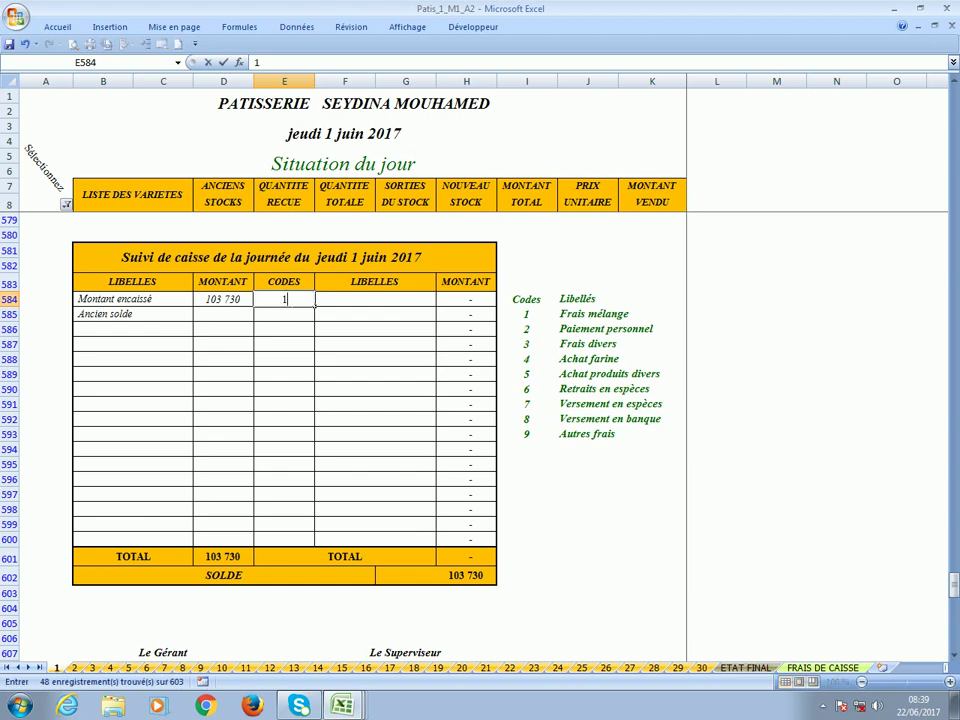
pyautogui.press('Return')
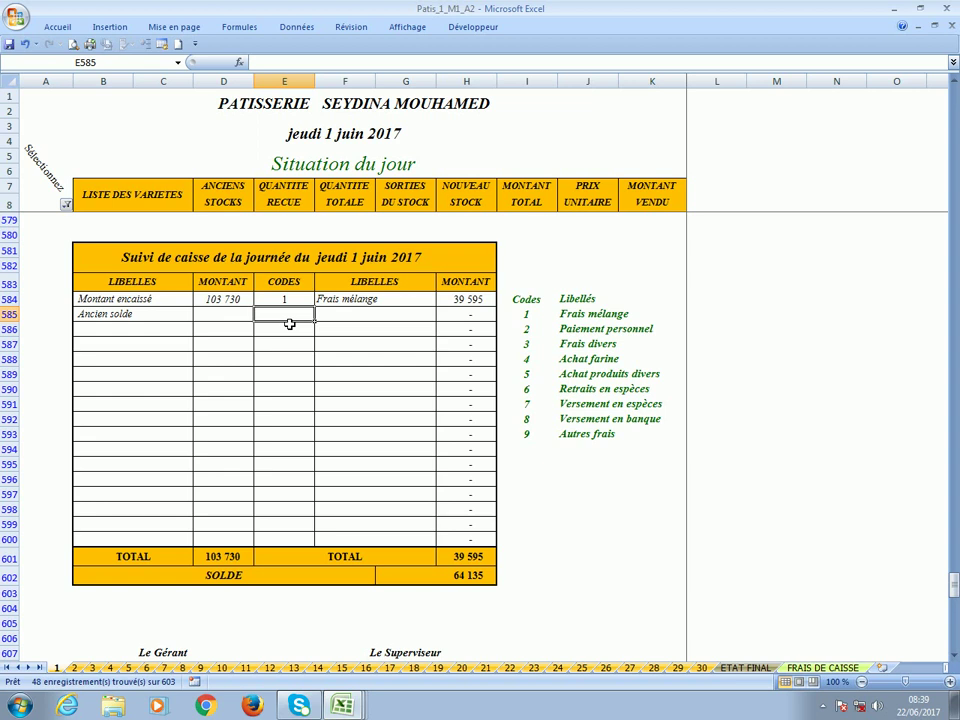
pyautogui.write('2')
pyautogui.press('Return')
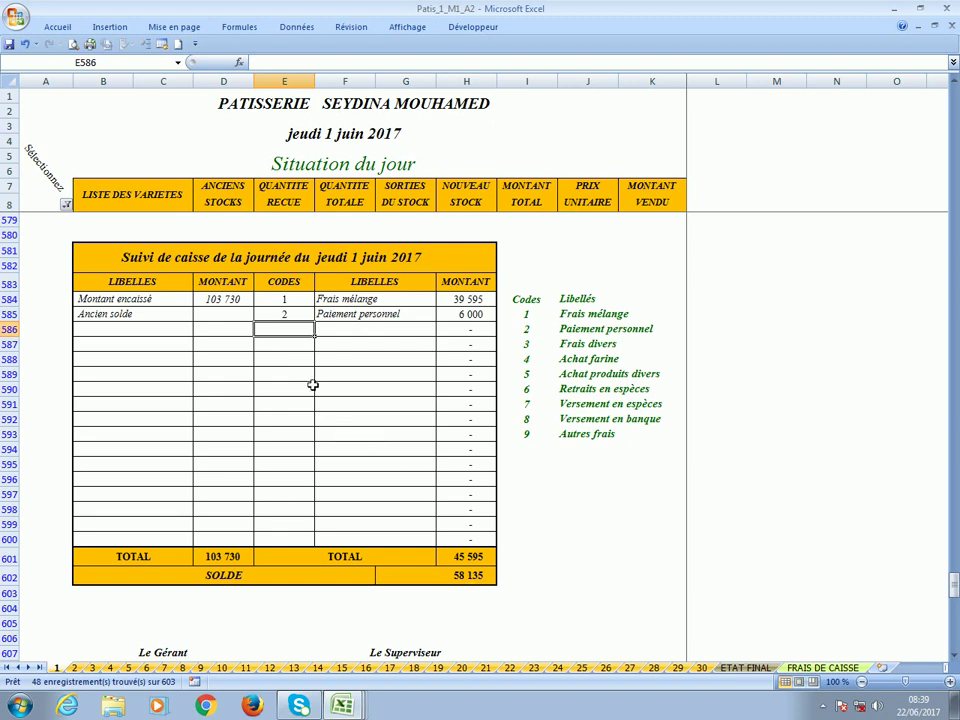
pyautogui.write('3')
pyautogui.press('Return')
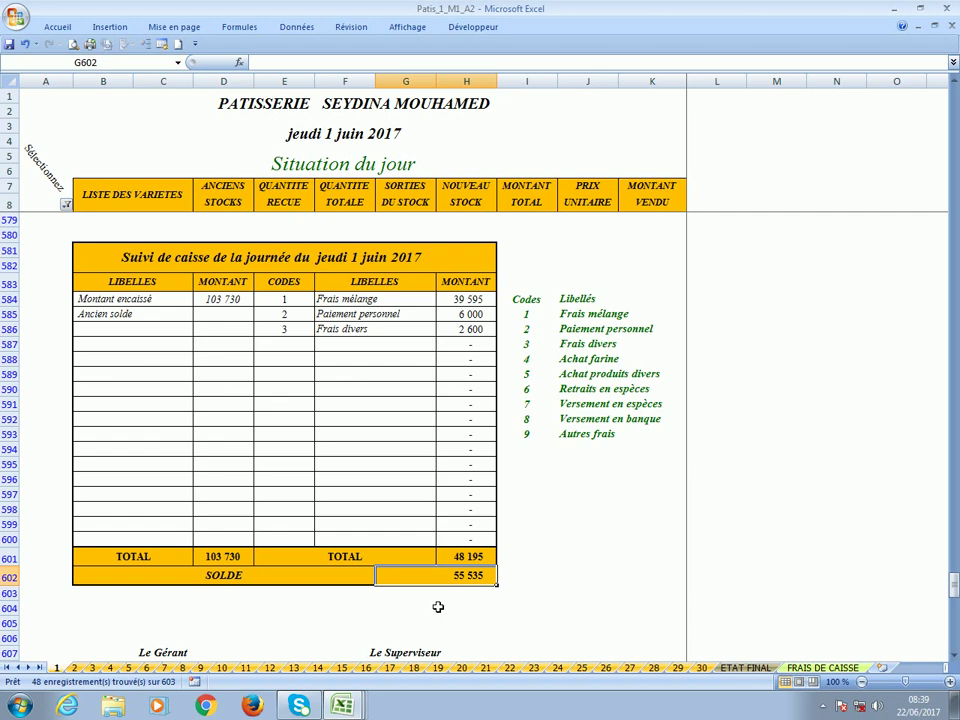
# Add a code 7 cash deposit row with 50 000 in H587.
pyautogui.click(283, 345)
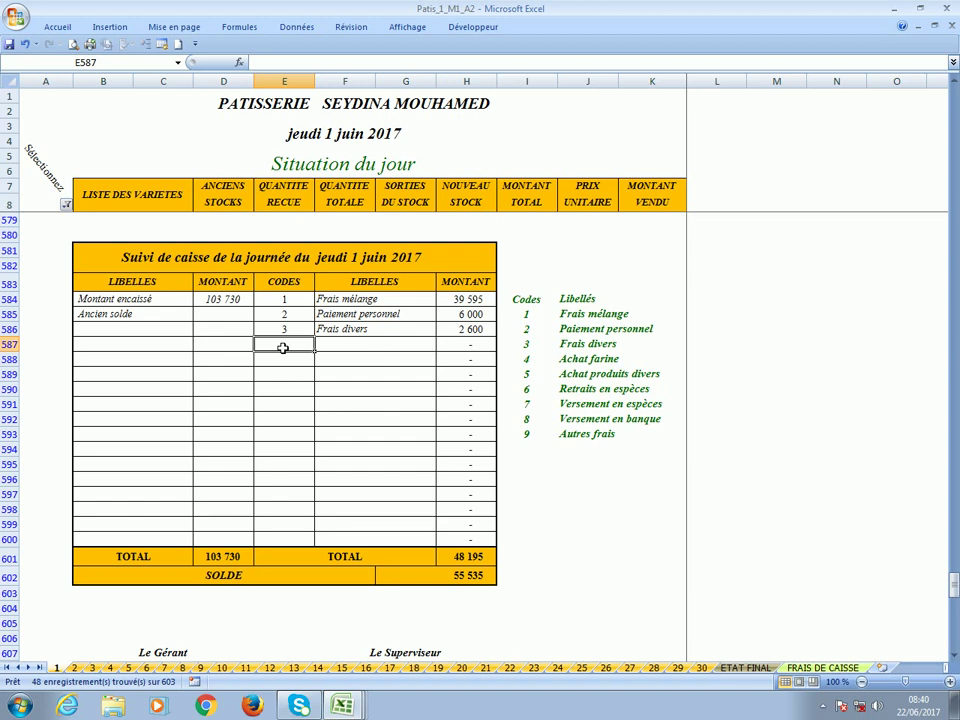
pyautogui.write('7')
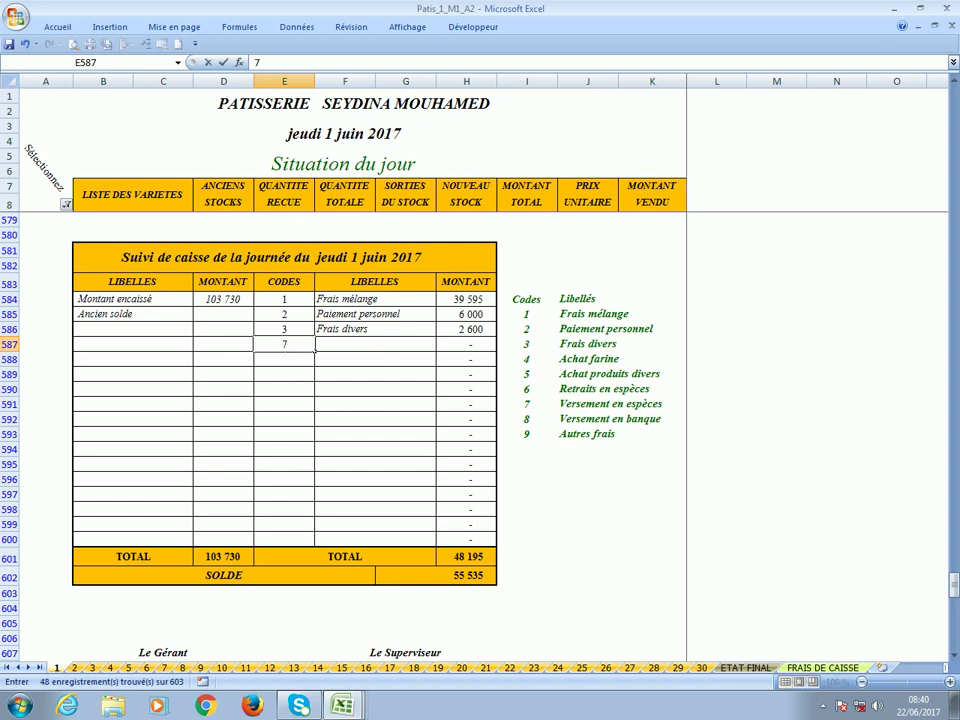
pyautogui.press('Tab')
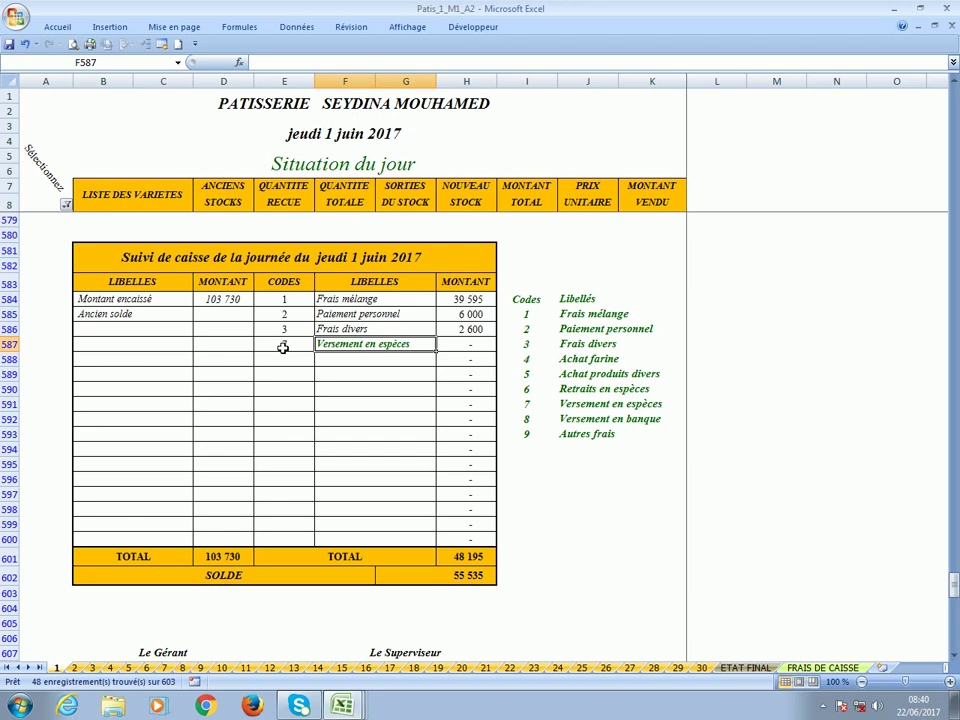
pyautogui.press('Tab')
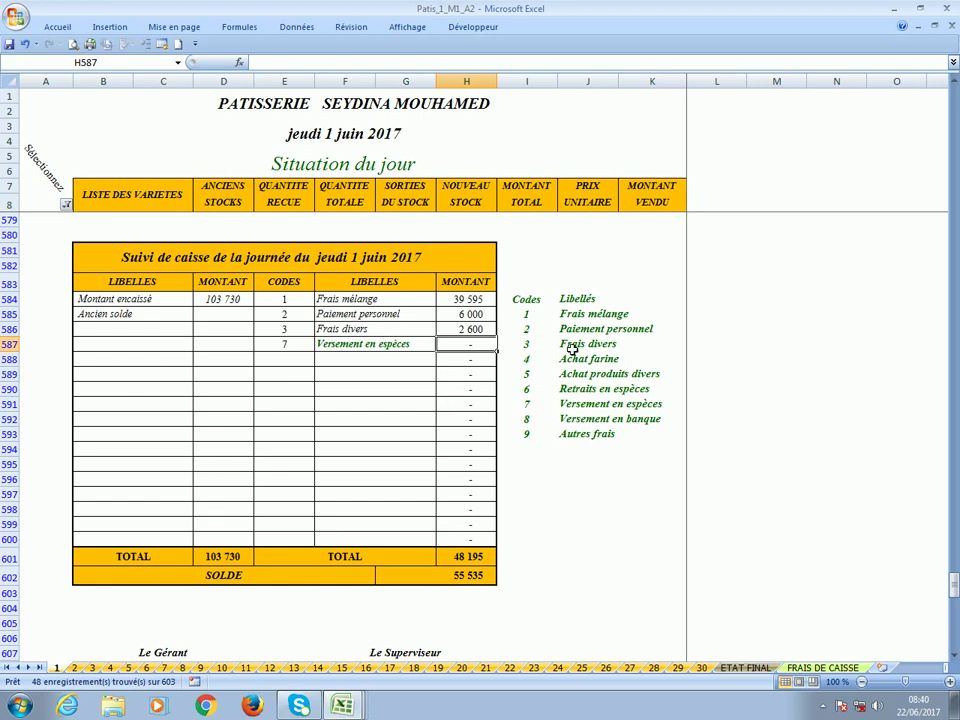
pyautogui.write('50000')
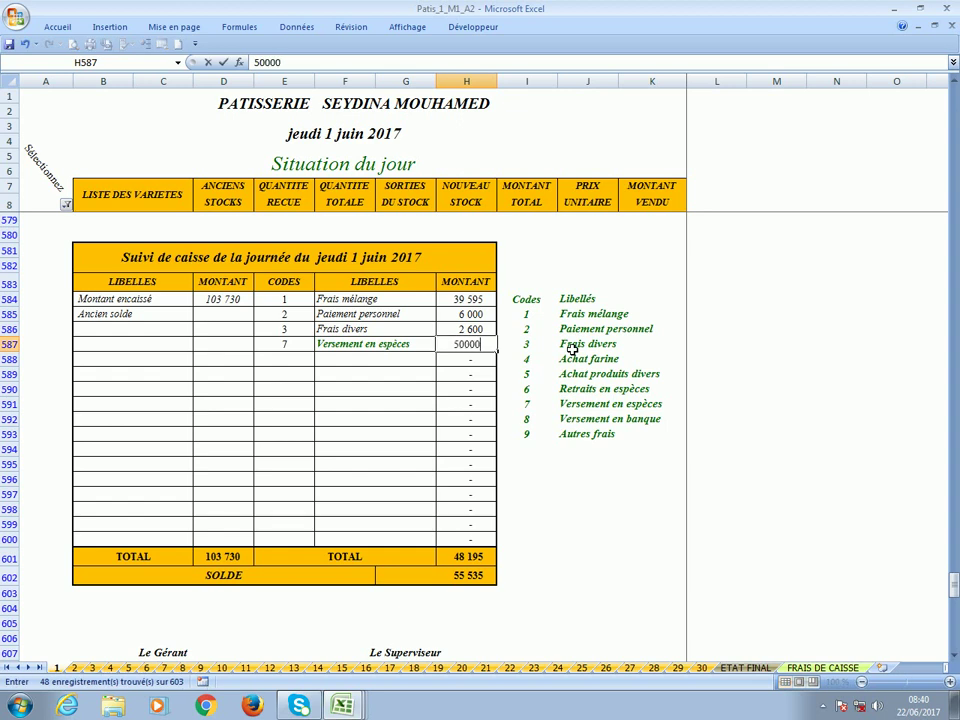
pyautogui.press('Return')
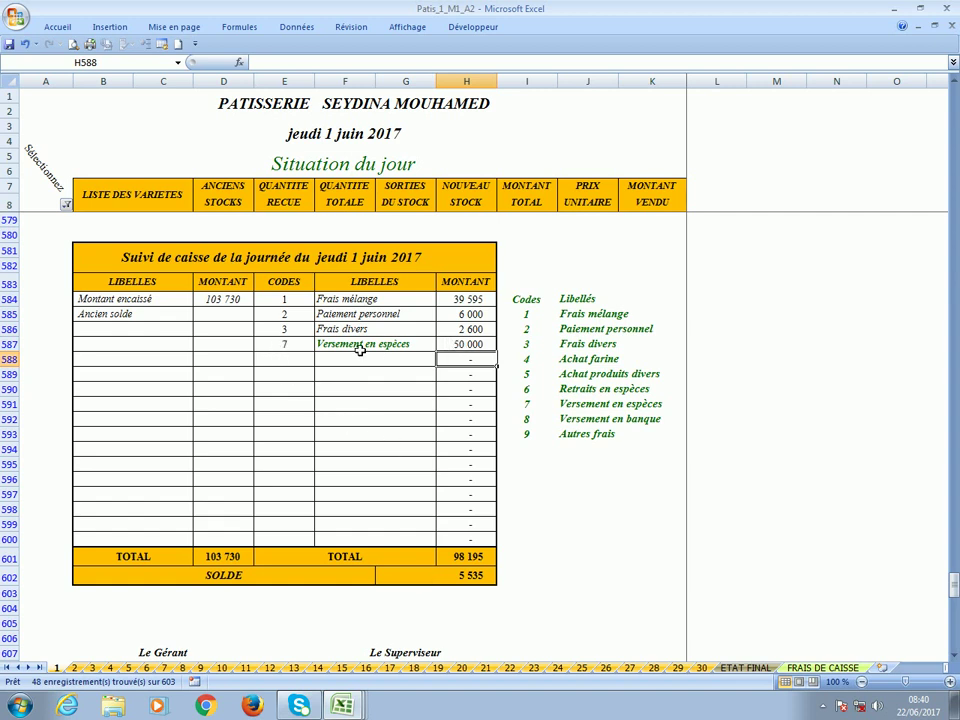
pyautogui.click(478, 349)
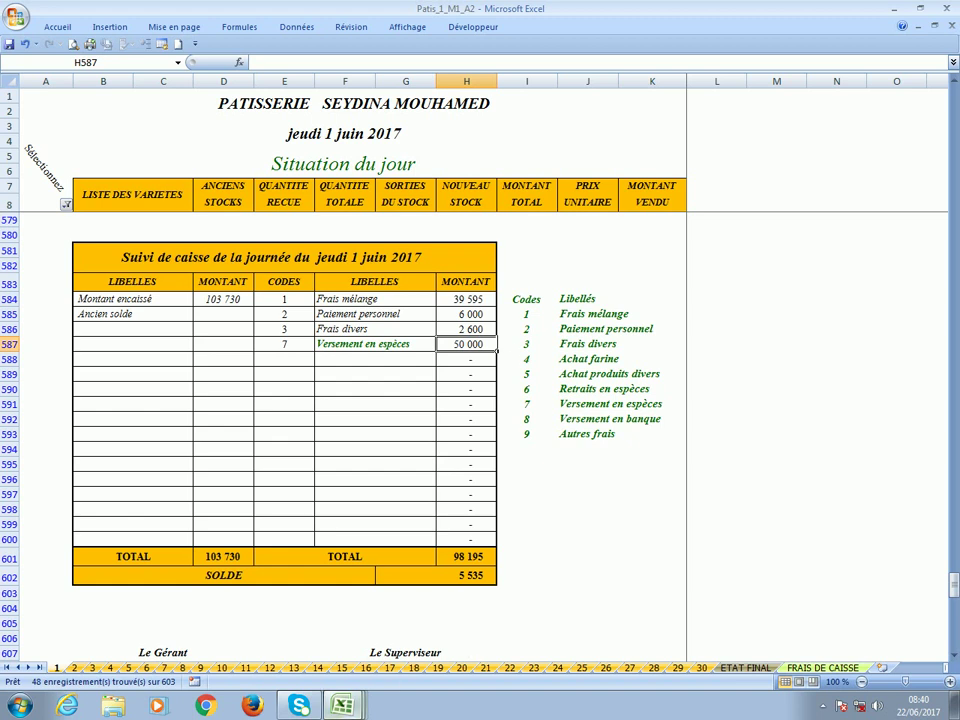
pyautogui.click(346, 708)
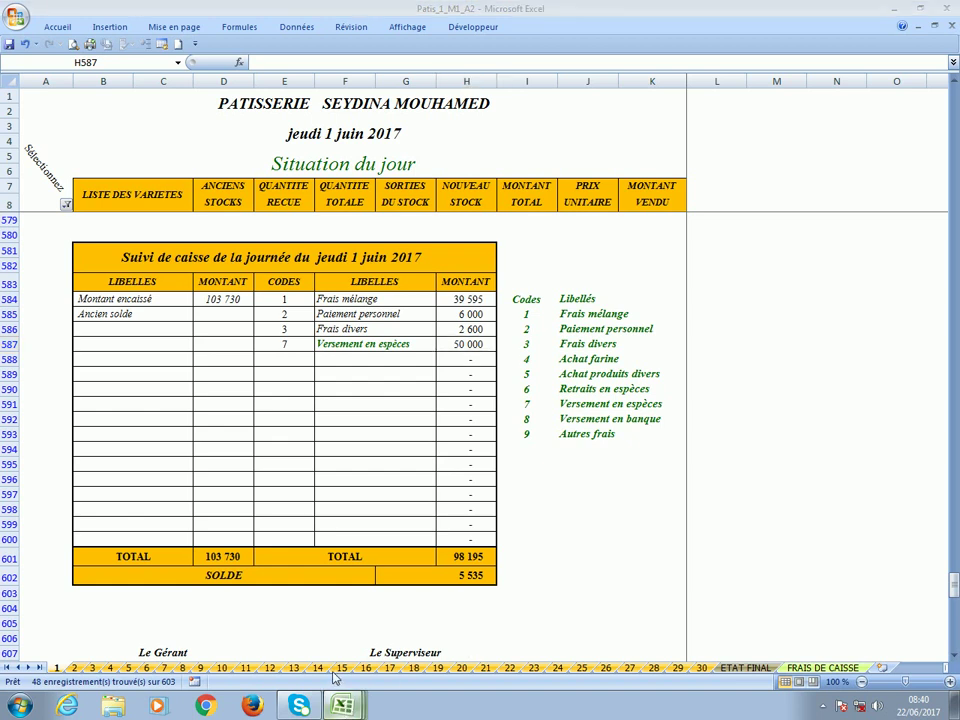
# Check the 50 000 ENCAISSEMENTS PATISSERIES amount in the juin-17 bakery workbook.
pyautogui.click(321, 624)
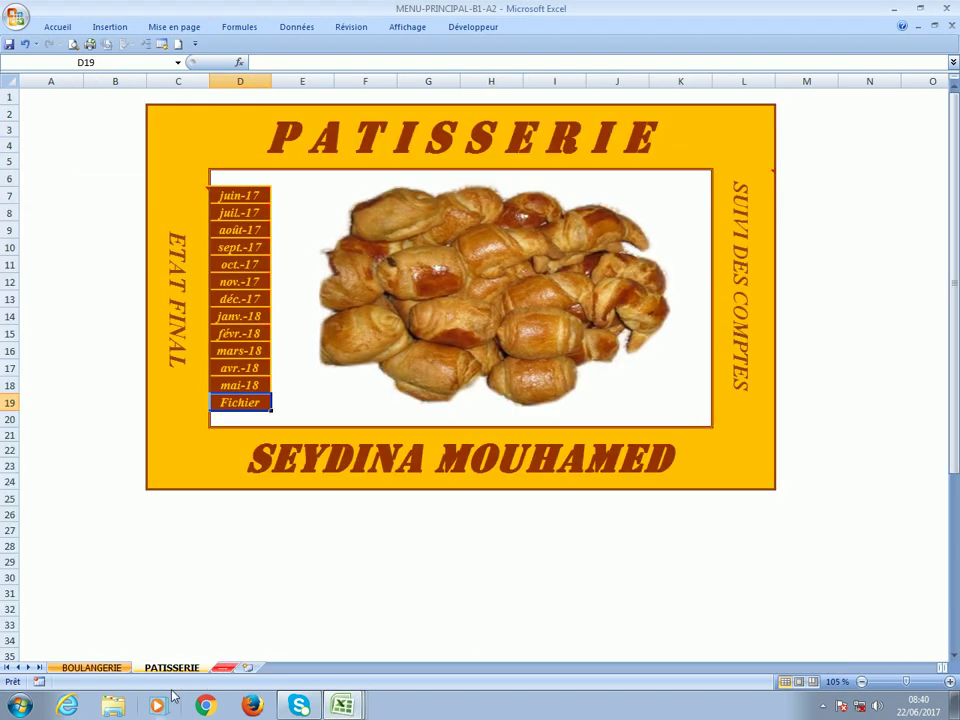
pyautogui.click(93, 668)
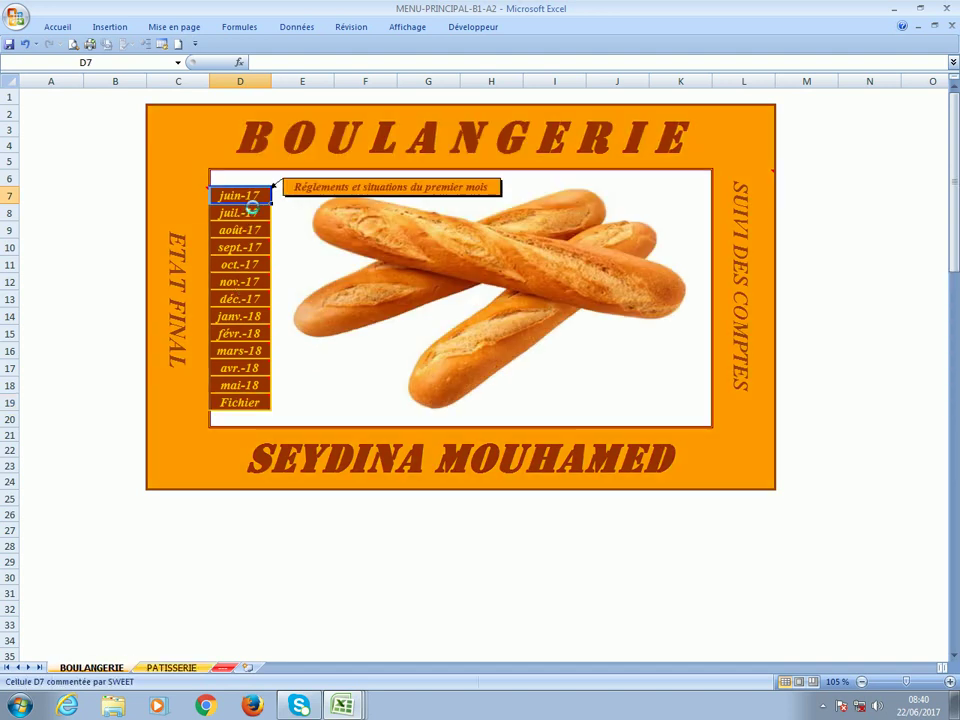
pyautogui.click(247, 200)
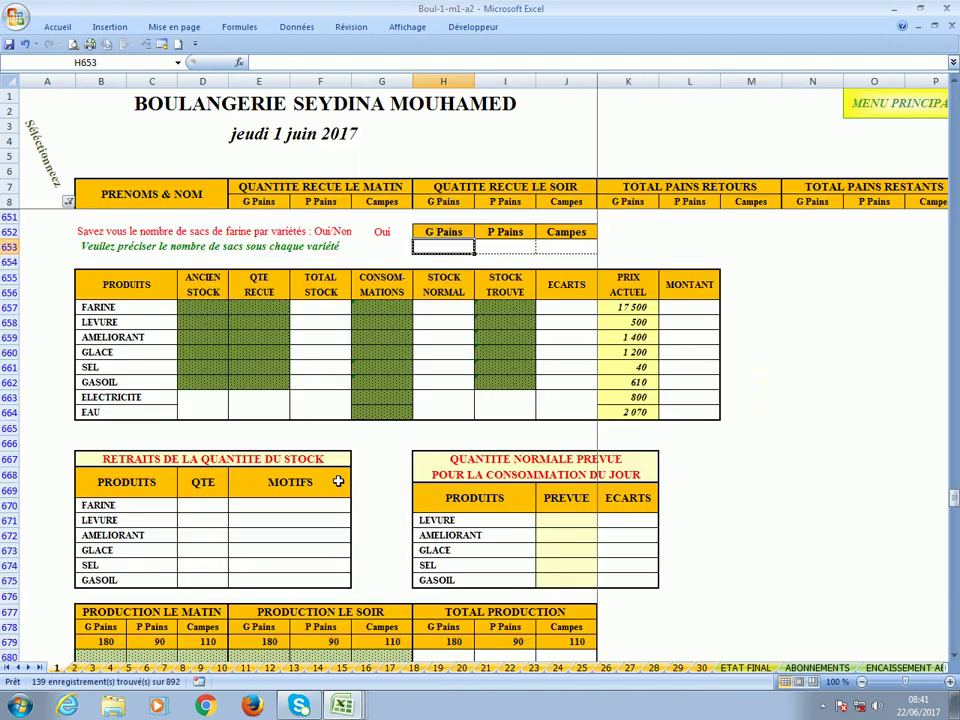
pyautogui.scroll(-10, 408, 383)
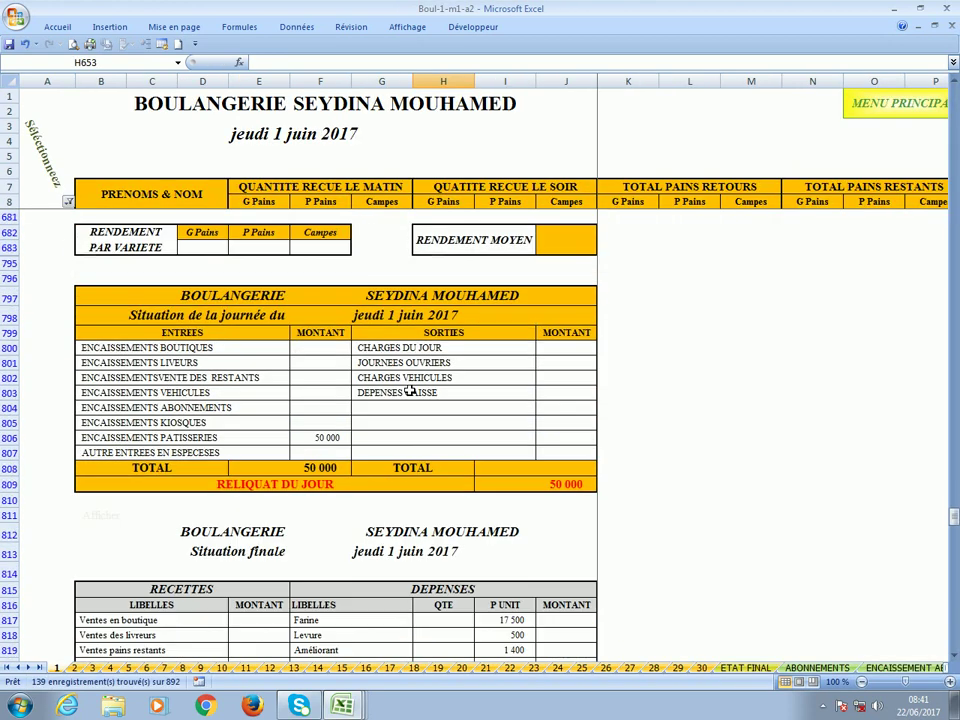
pyautogui.click(319, 440)
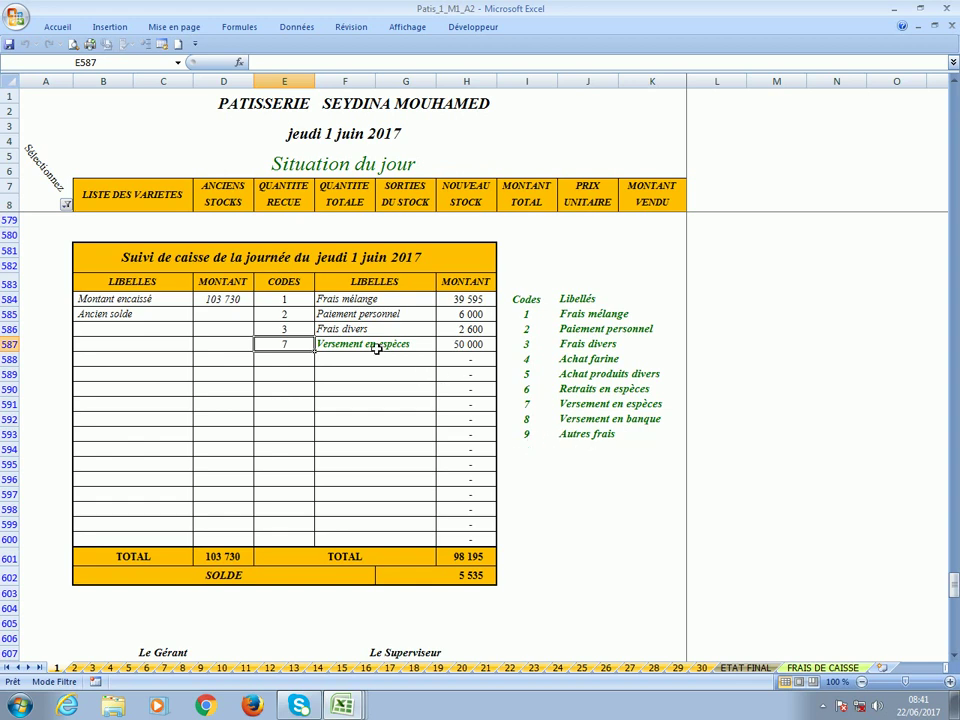
# Look over the 1 June daily situation, then go to sheet 2 for 2 June.
pyautogui.scroll(5, 376, 348)
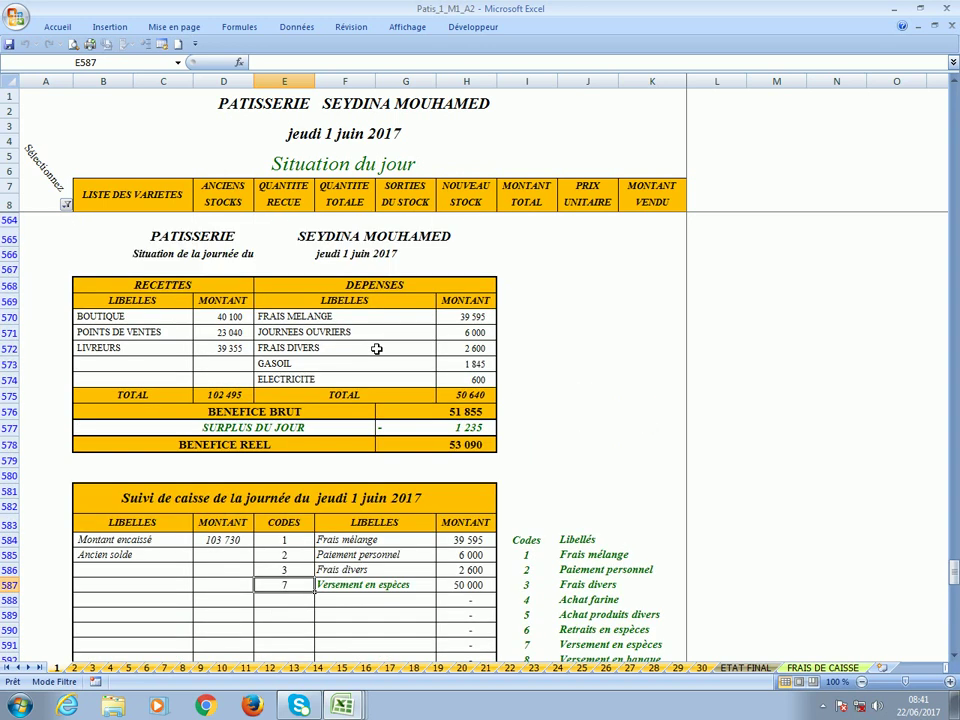
pyautogui.scroll(-7, 376, 348)
pyautogui.scroll(7, 375, 353)
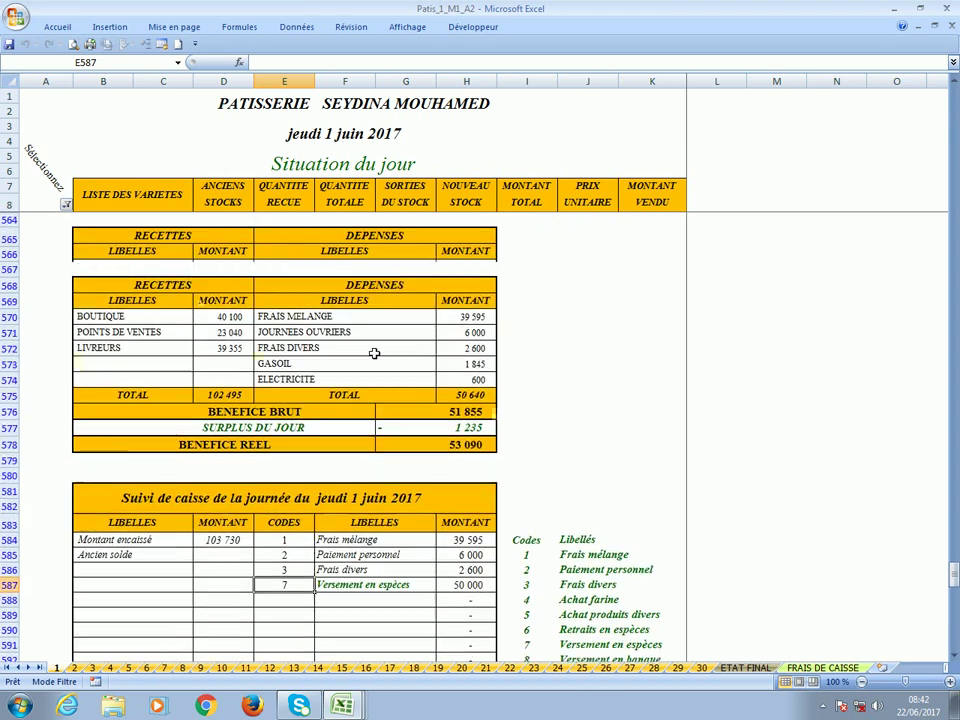
pyautogui.click(73, 667)
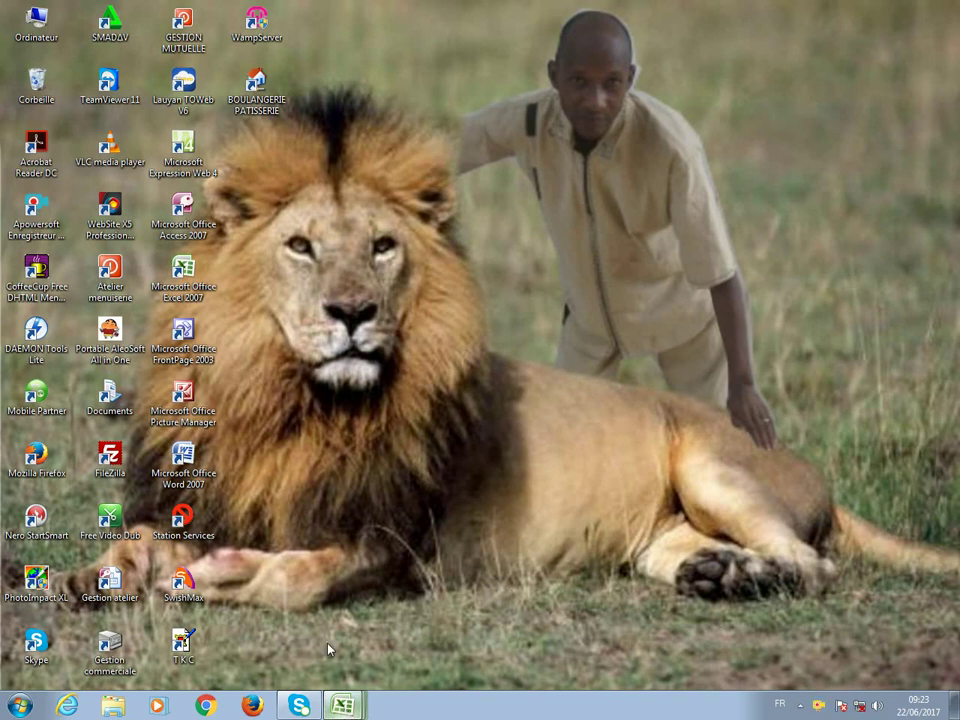
# Return to the pastry workbook and reapply the Ventes en boutique filter.
pyautogui.click(328, 649)
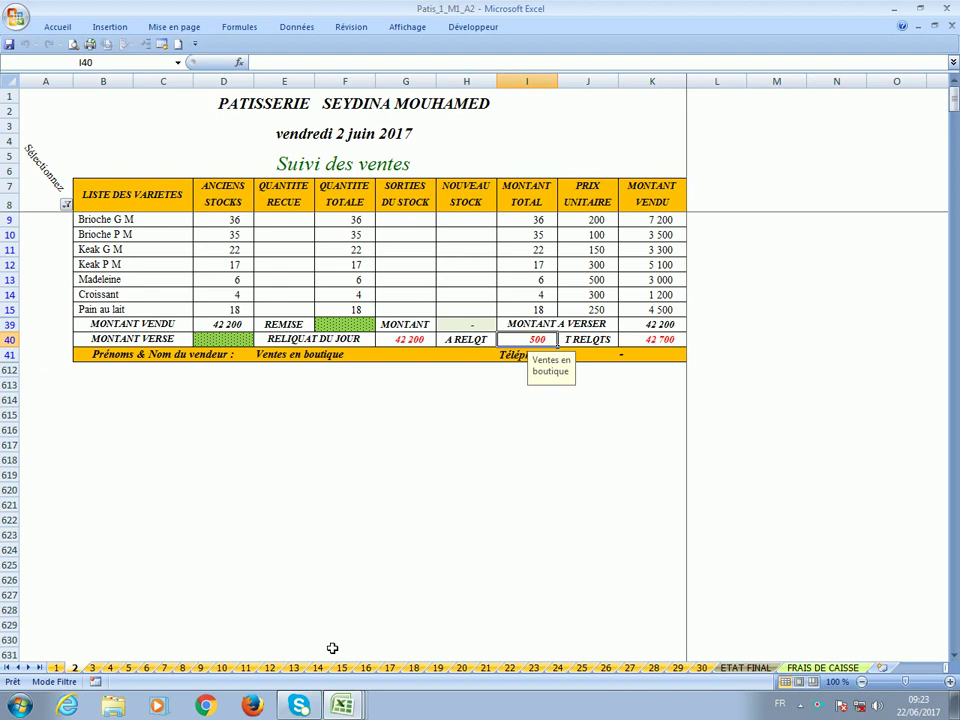
pyautogui.click(65, 206)
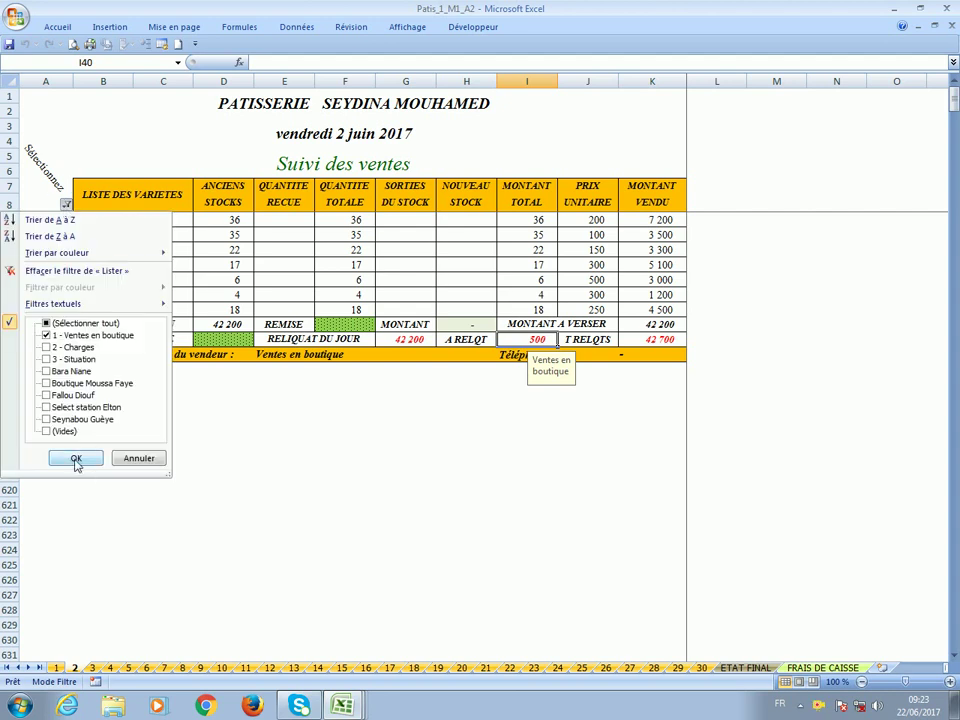
pyautogui.click(75, 460)
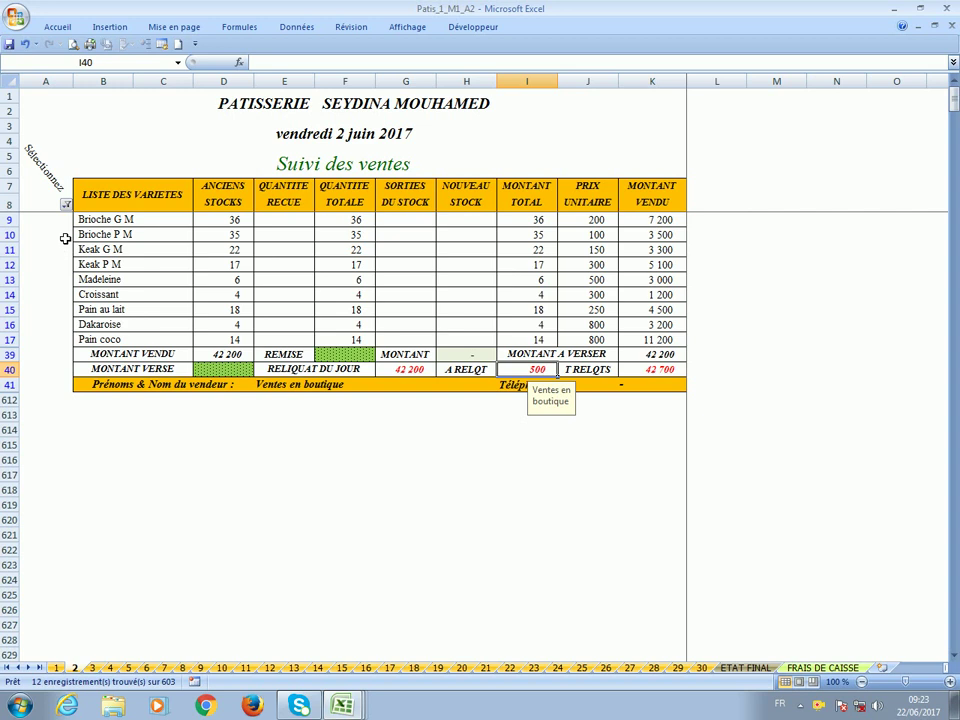
pyautogui.click(65, 206)
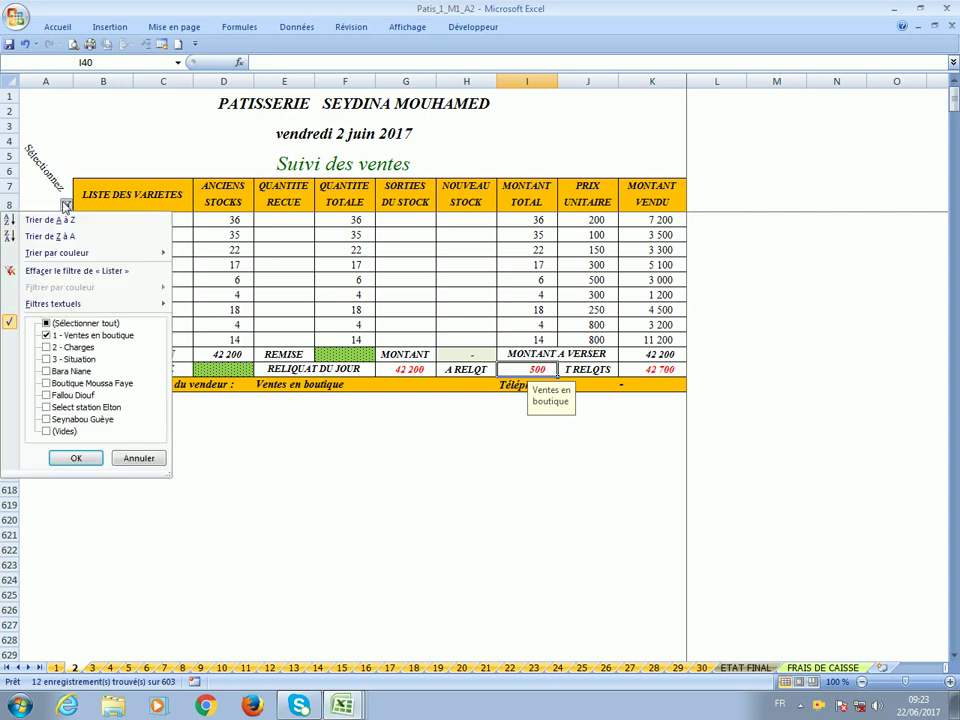
pyautogui.click(75, 460)
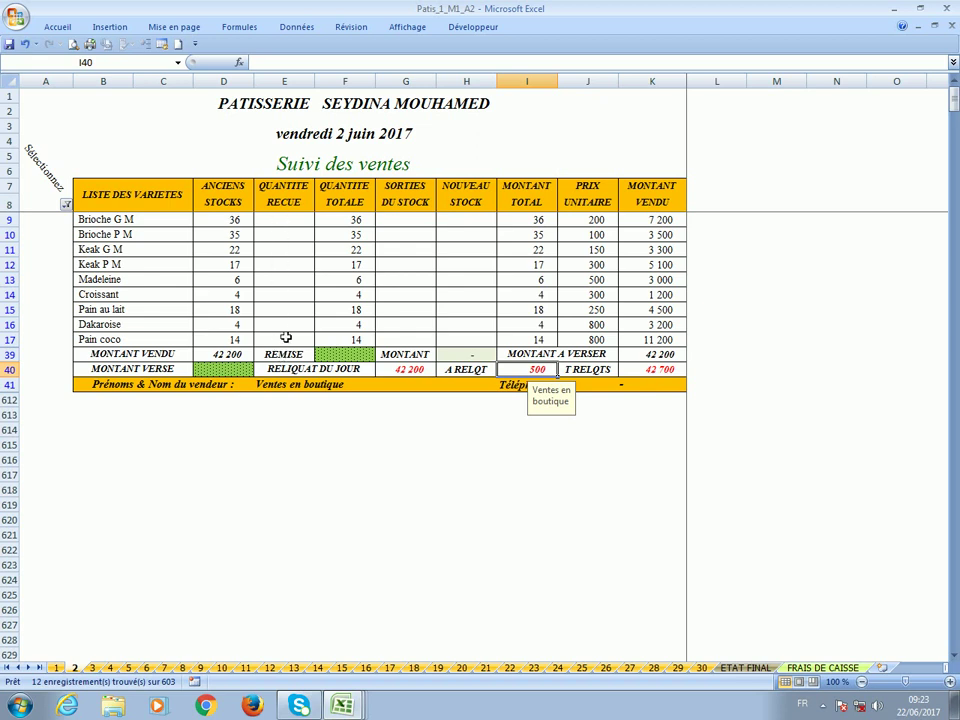
# Paste the old stock quantities D9:D17 into NOUVEAU STOCK H9:H17.
pyautogui.click(474, 224)
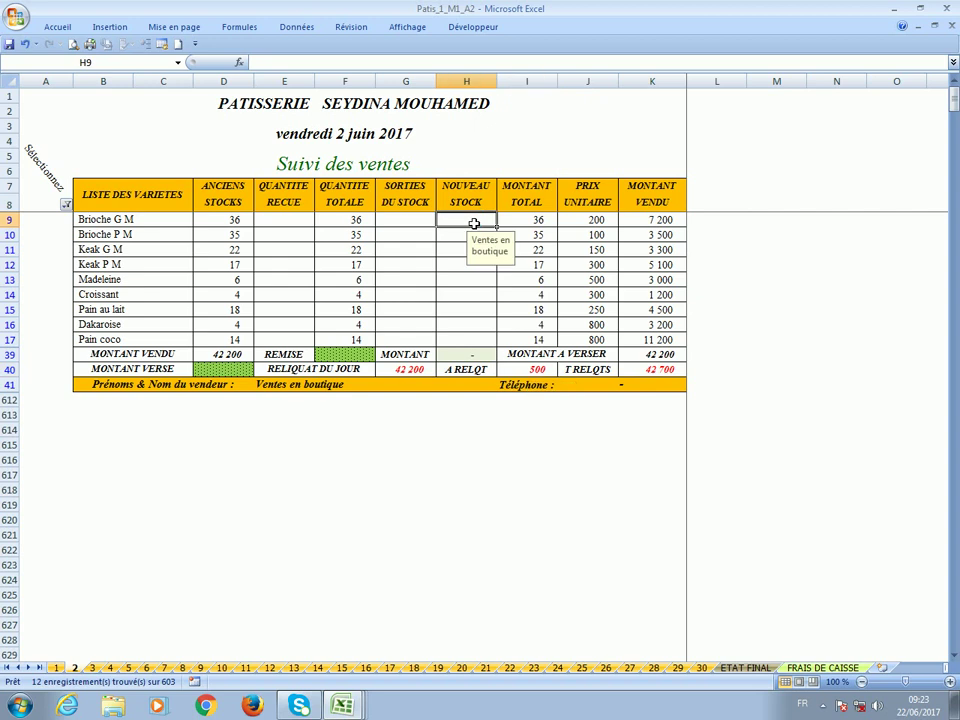
pyautogui.hotkey('ctrl', 'v')
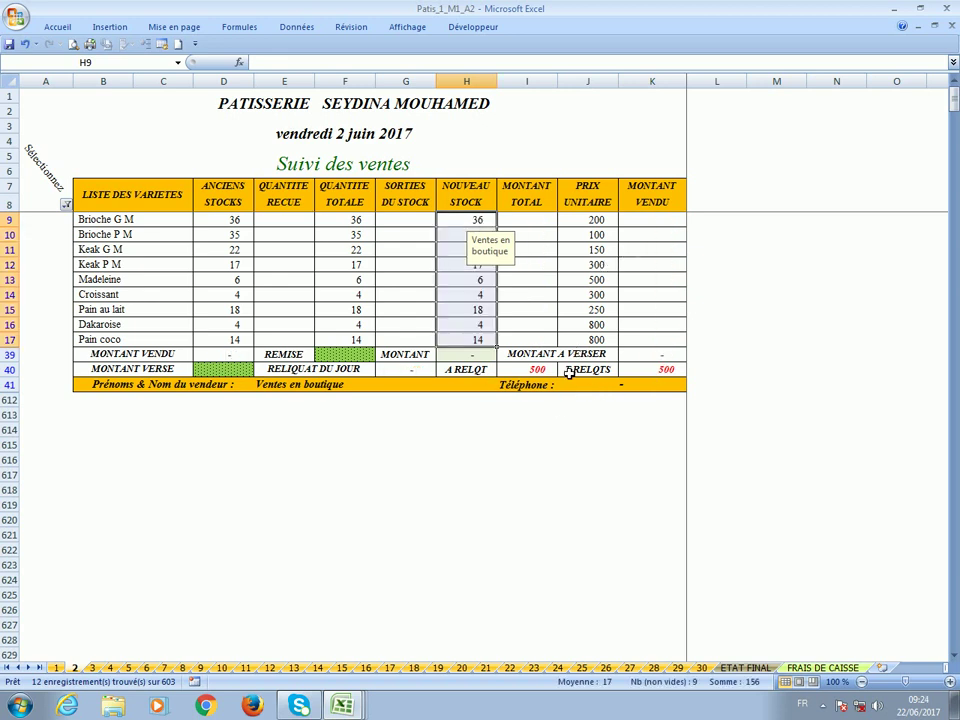
pyautogui.click(636, 375)
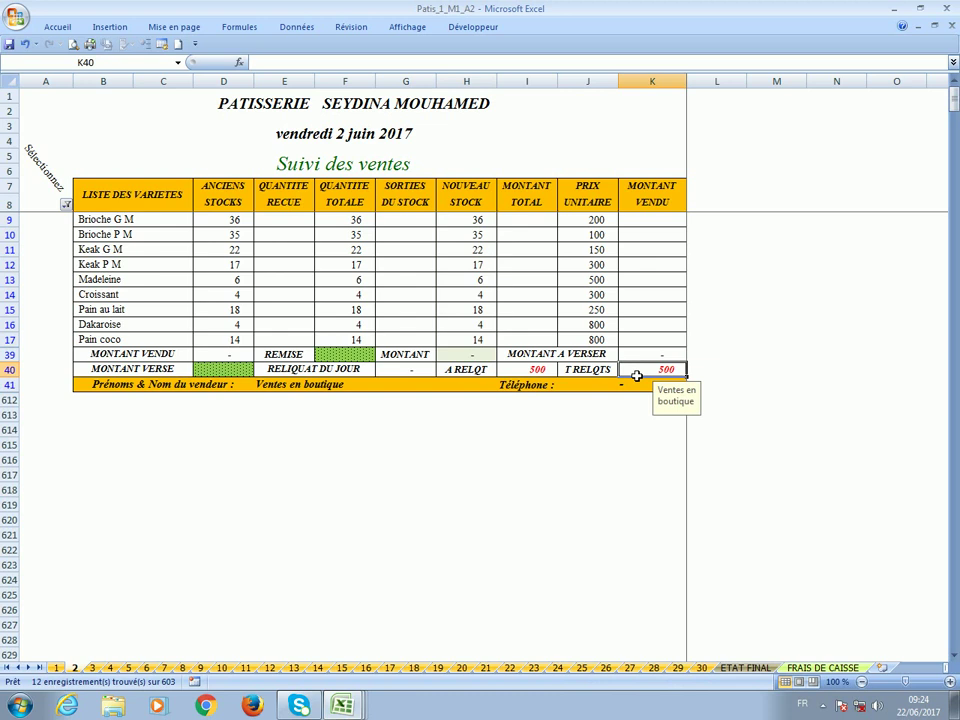
# Reapply the Ventes en boutique filter on sheet 3, then come back to sheet 2.
pyautogui.click(92, 667)
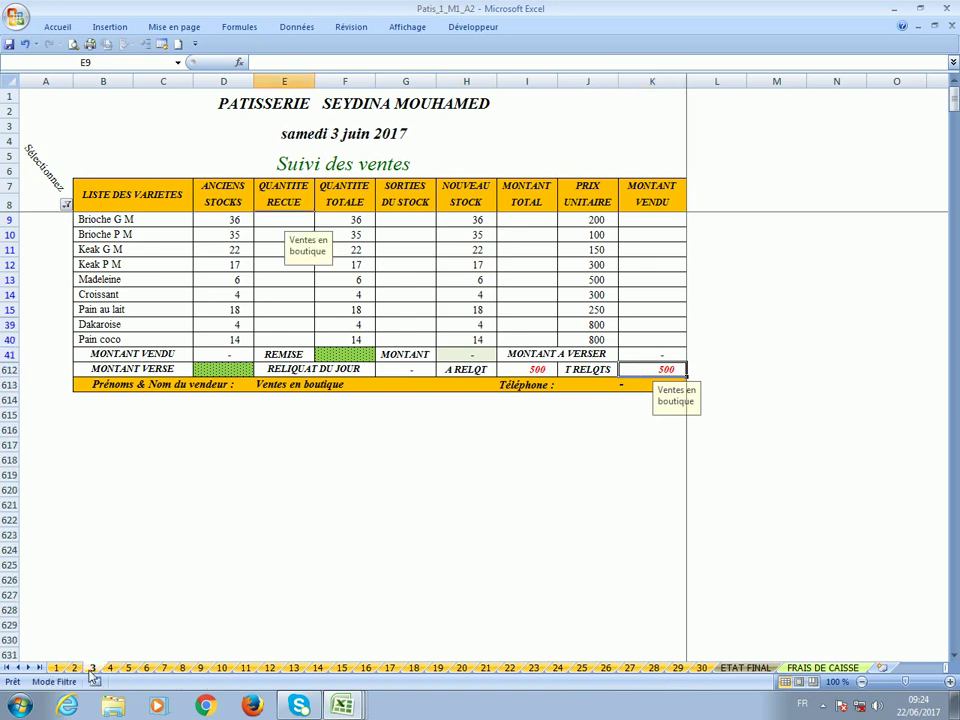
pyautogui.click(66, 204)
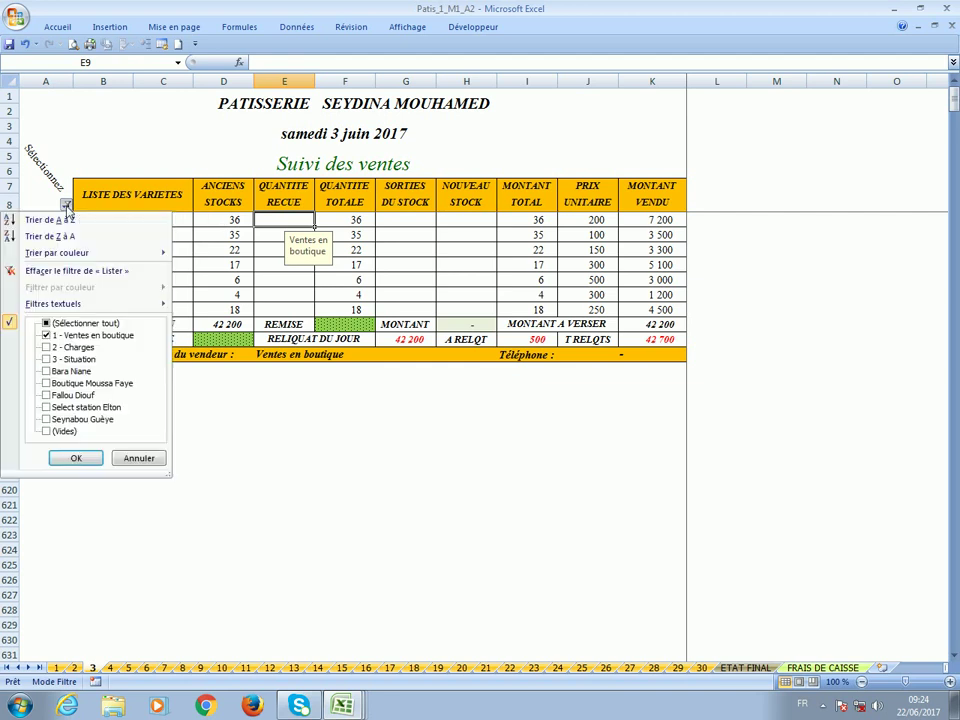
pyautogui.click(88, 457)
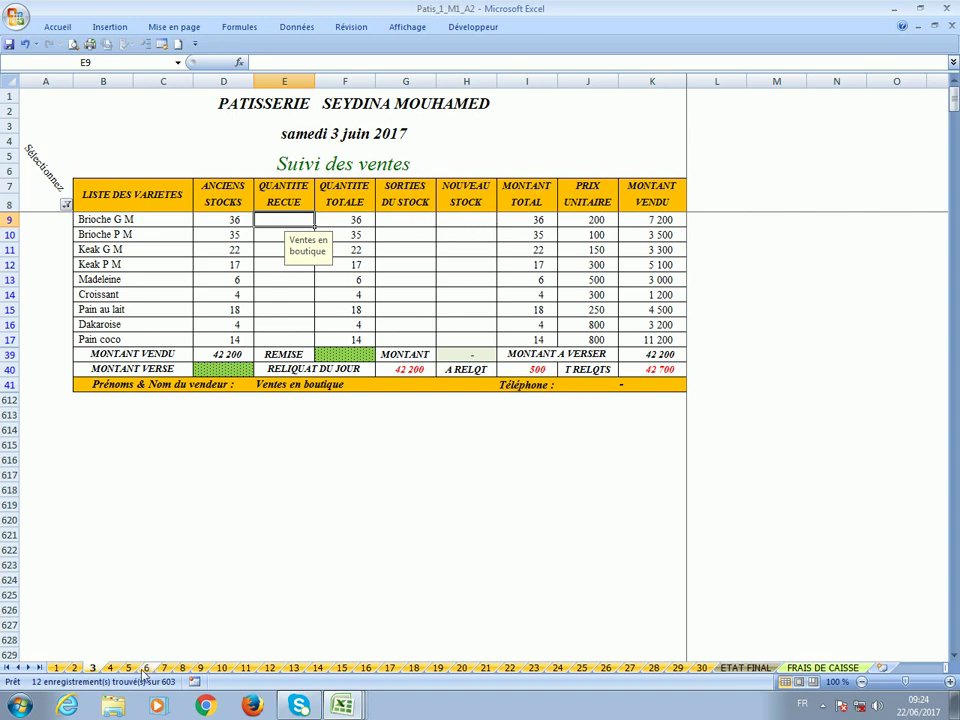
pyautogui.click(75, 667)
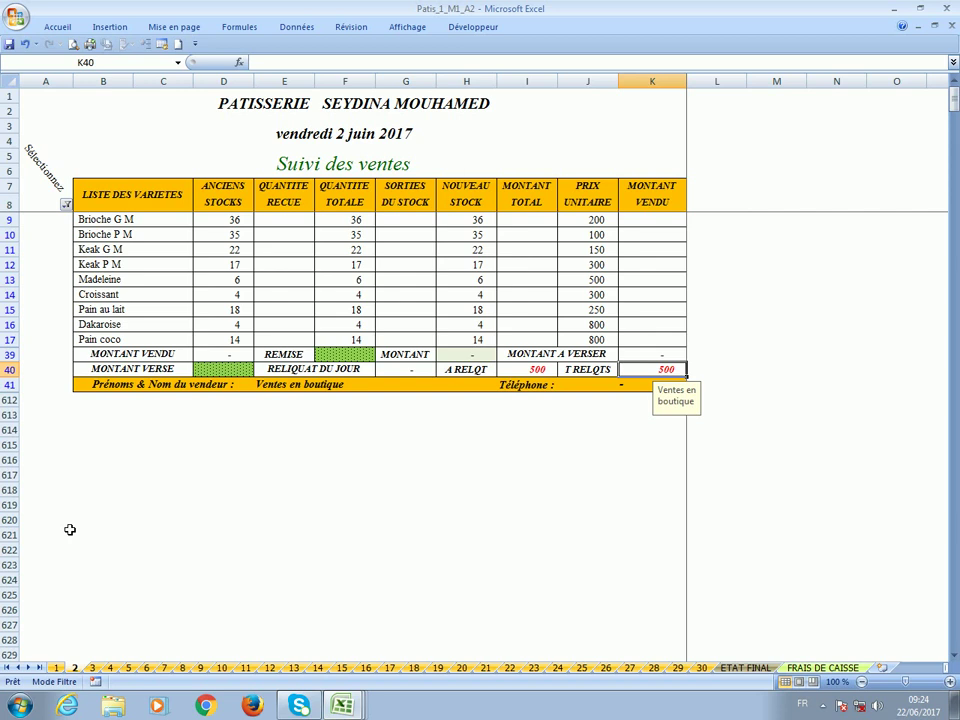
# Filter the 2 June sheet to show only the Livreur 1 block, hiding 1 - Ventes en boutique.
pyautogui.click(65, 207)
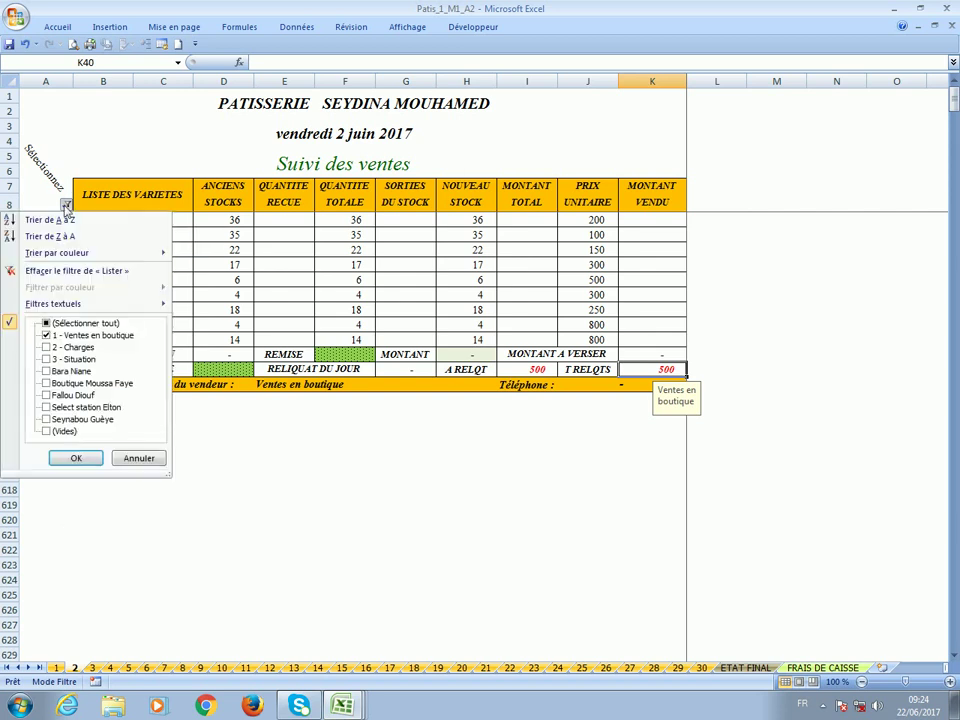
pyautogui.click(70, 372)
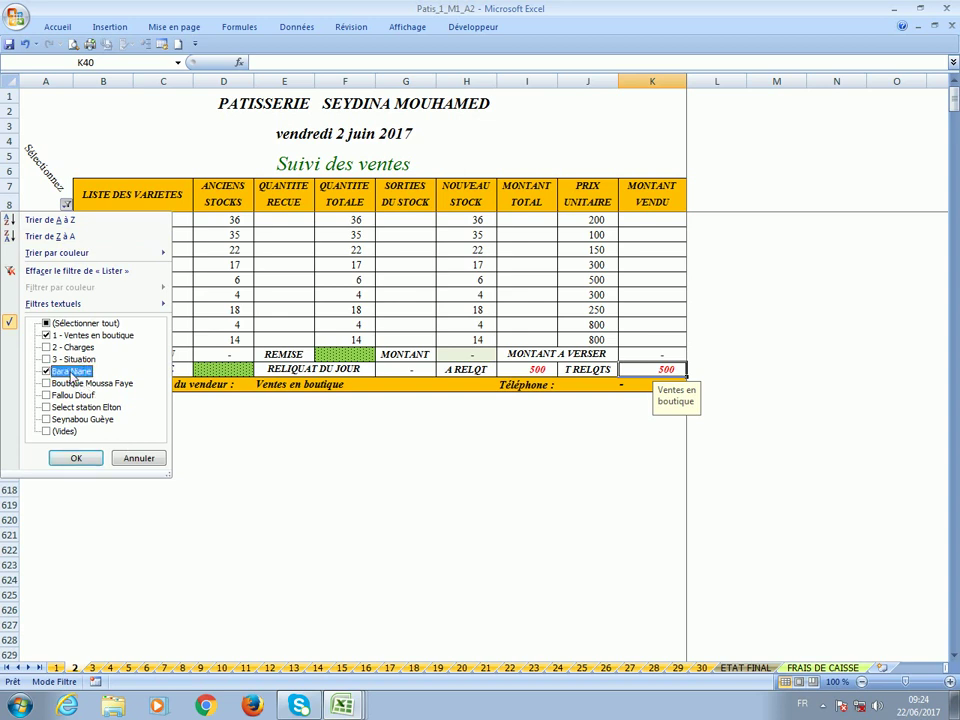
pyautogui.click(85, 341)
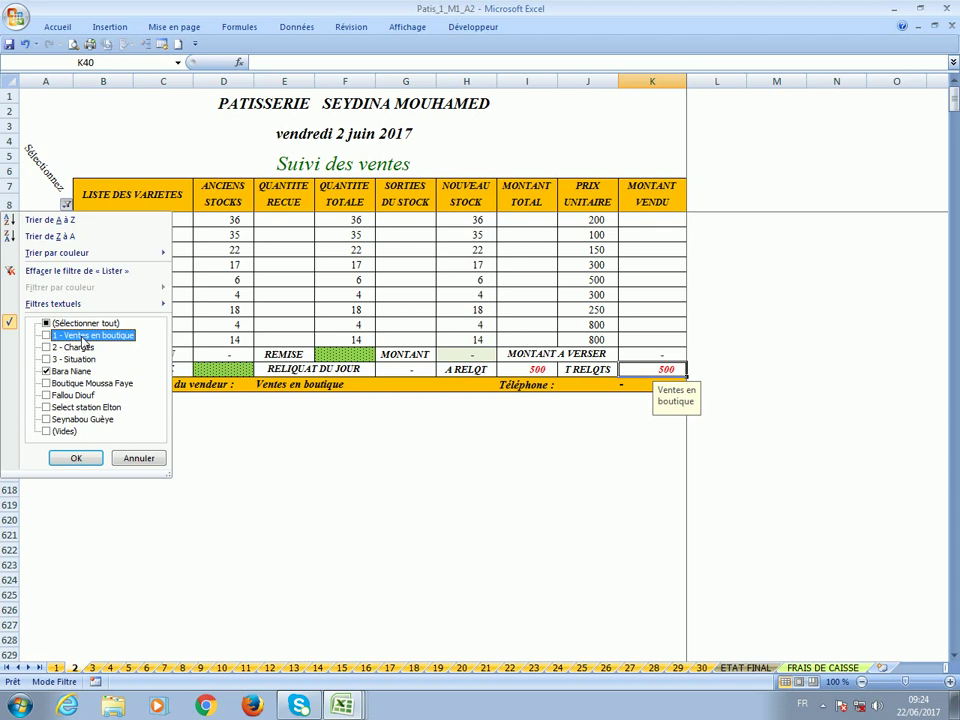
pyautogui.click(74, 459)
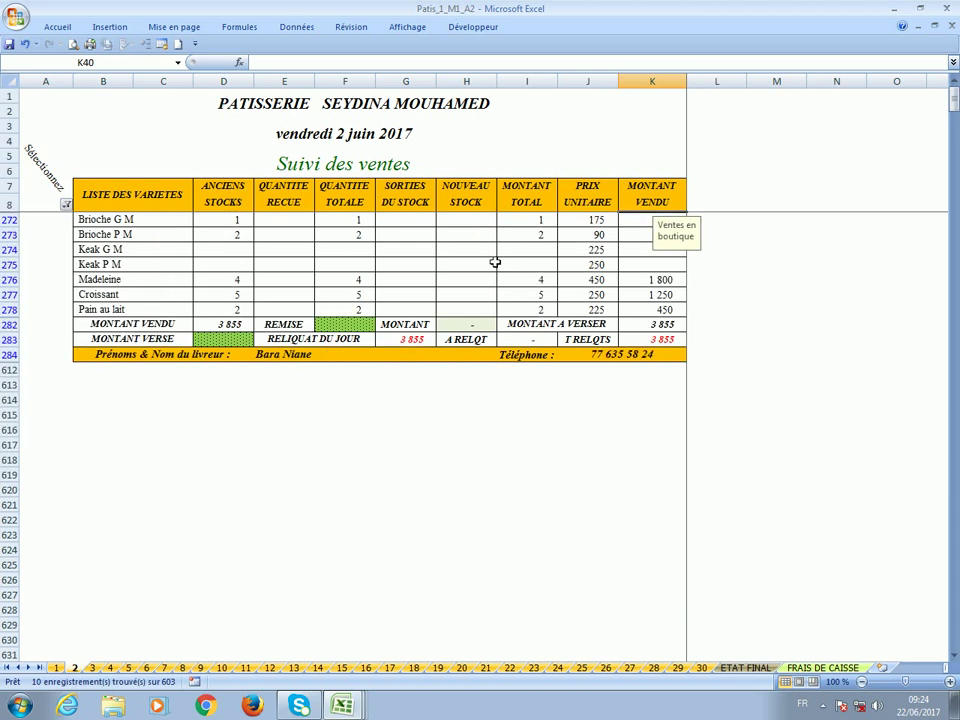
# Enter 3 855 as the Livreur 1 MONTANT VERSE in D283.
pyautogui.click(473, 224)
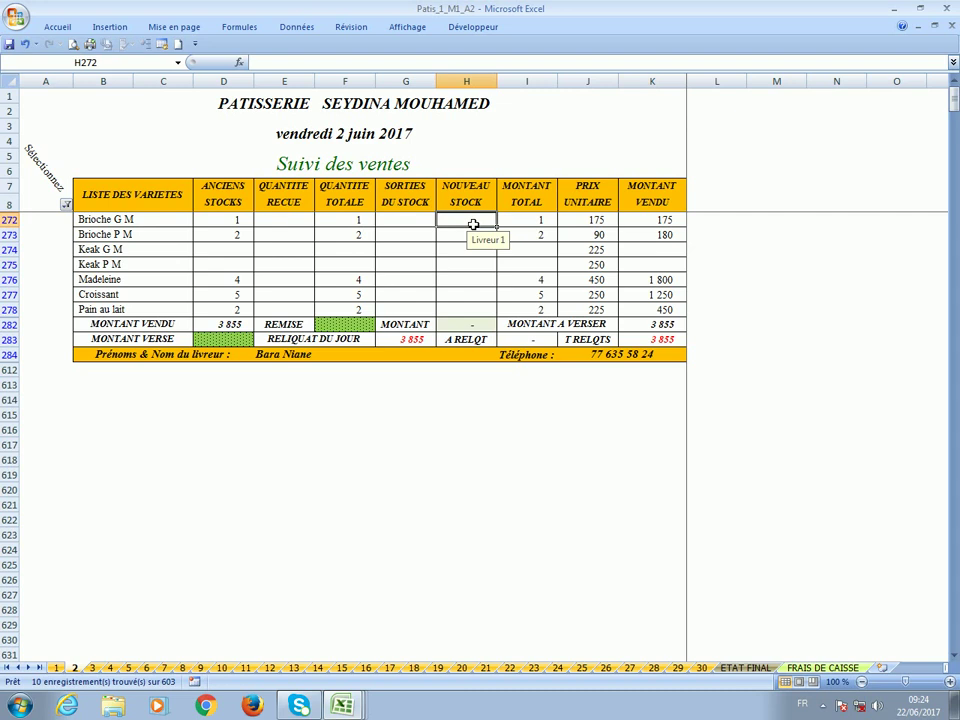
pyautogui.click(405, 294)
pyautogui.press('Up')
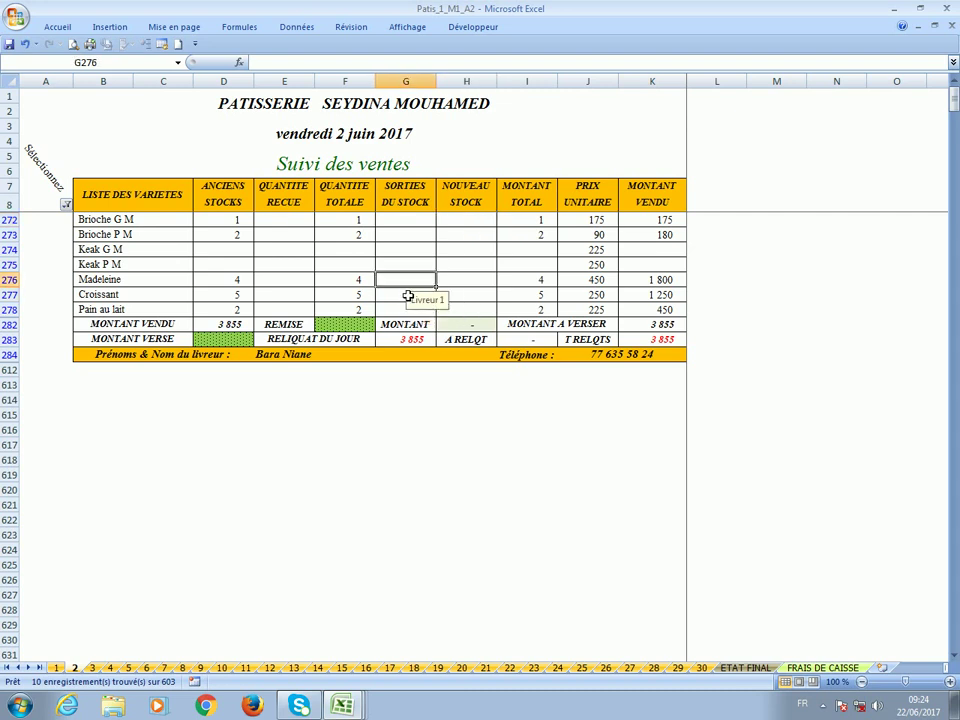
pyautogui.click(475, 268)
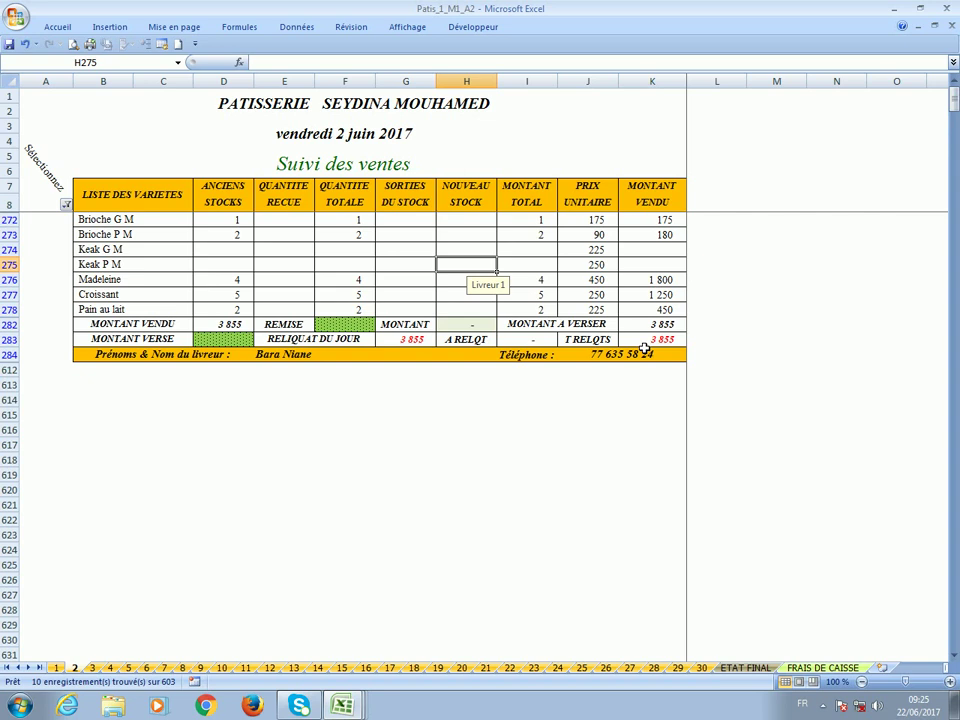
pyautogui.click(241, 341)
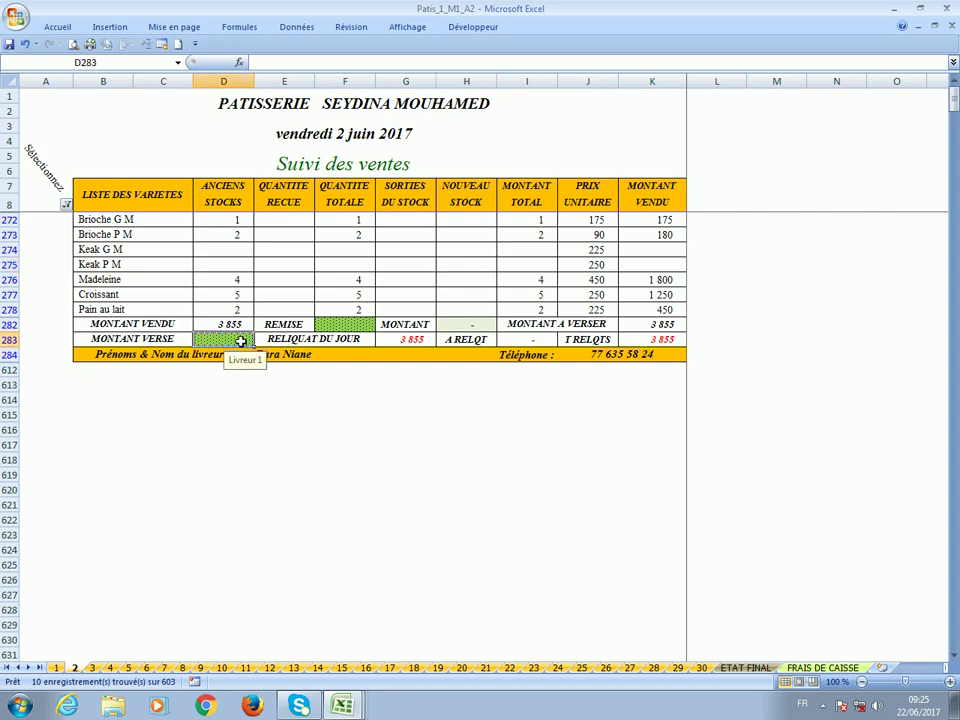
pyautogui.write('38')
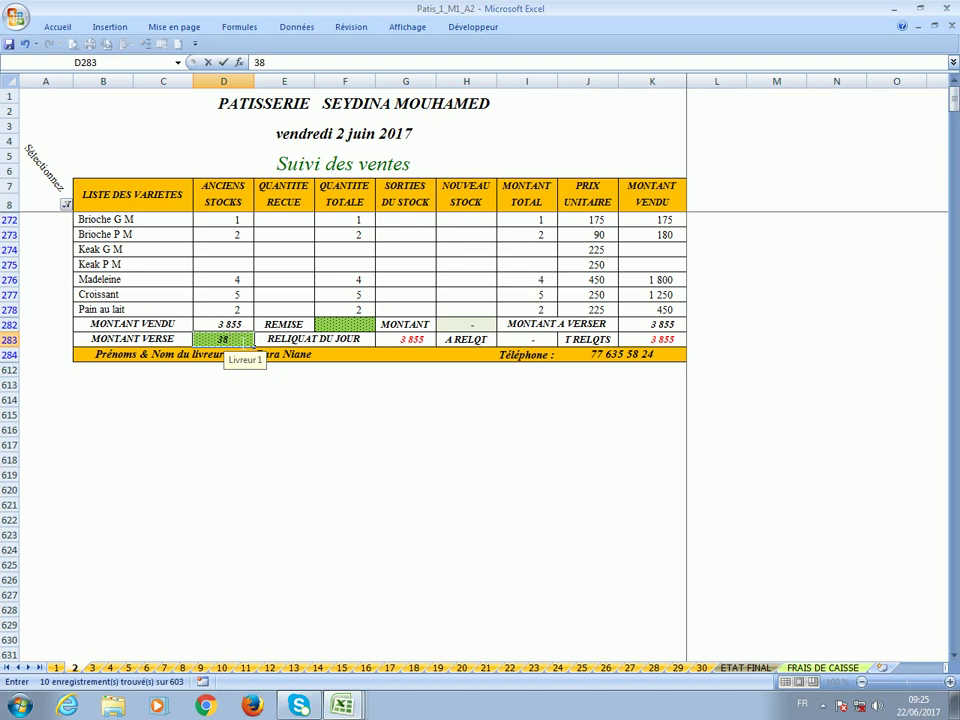
pyautogui.write('55')
pyautogui.press('Return')
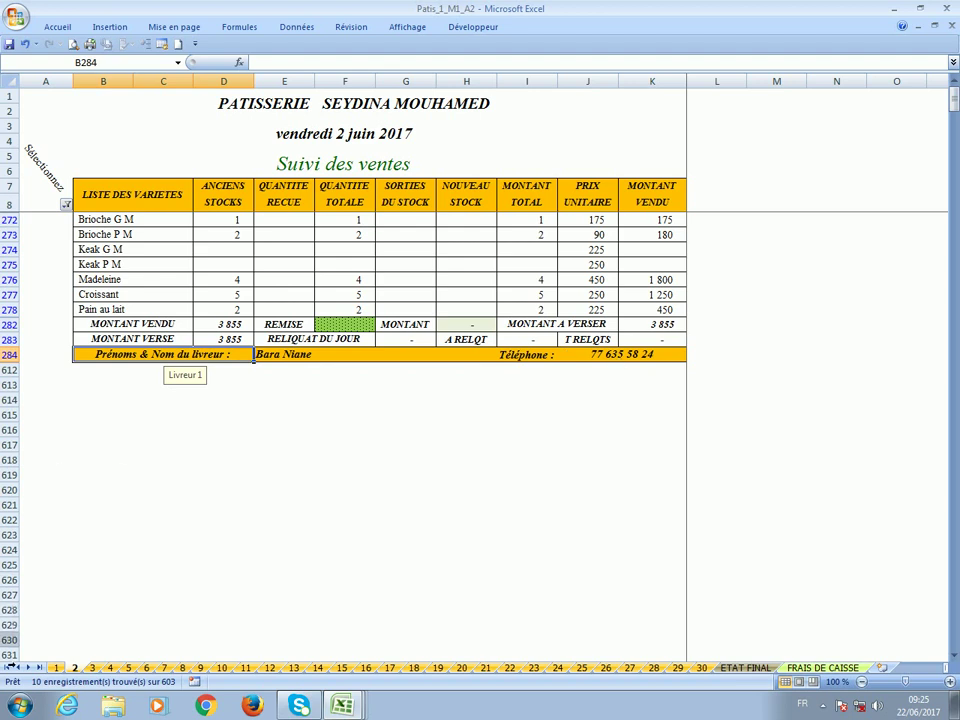
pyautogui.hotkey('ctrl', 'pagedown')
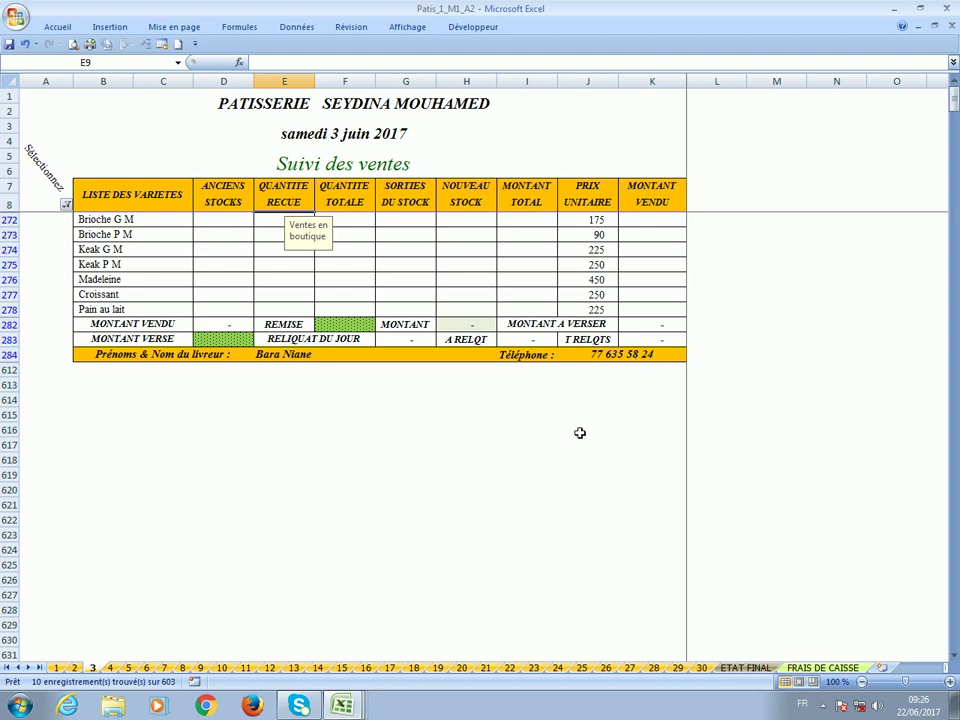
pyautogui.click(74, 668)
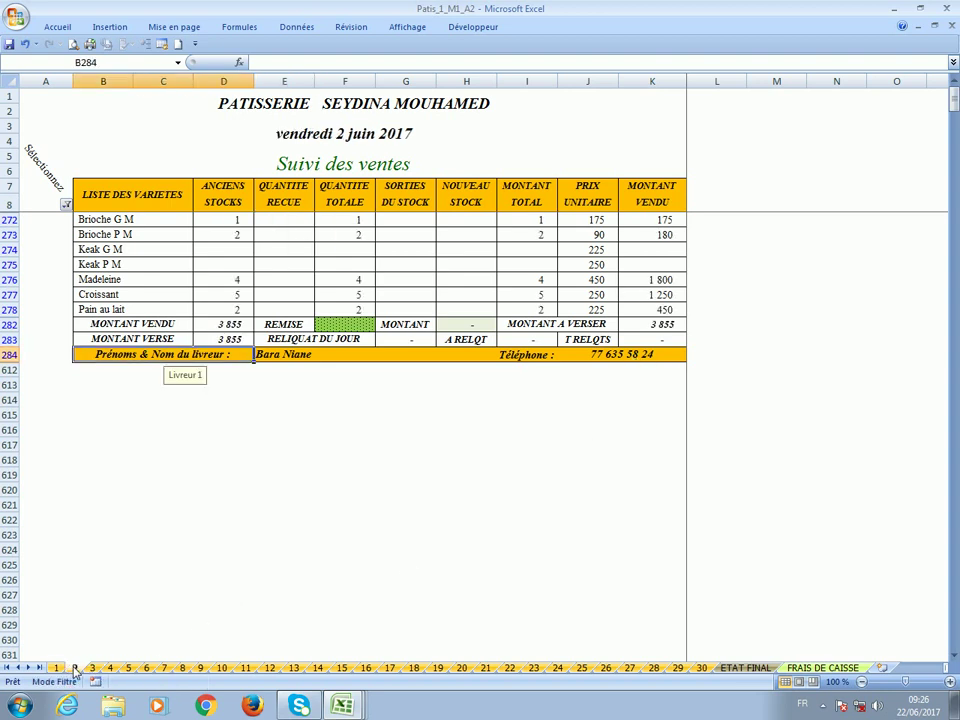
# Switch the block filter from Livreur 1 to Point de ventes 2.
pyautogui.click(65, 205)
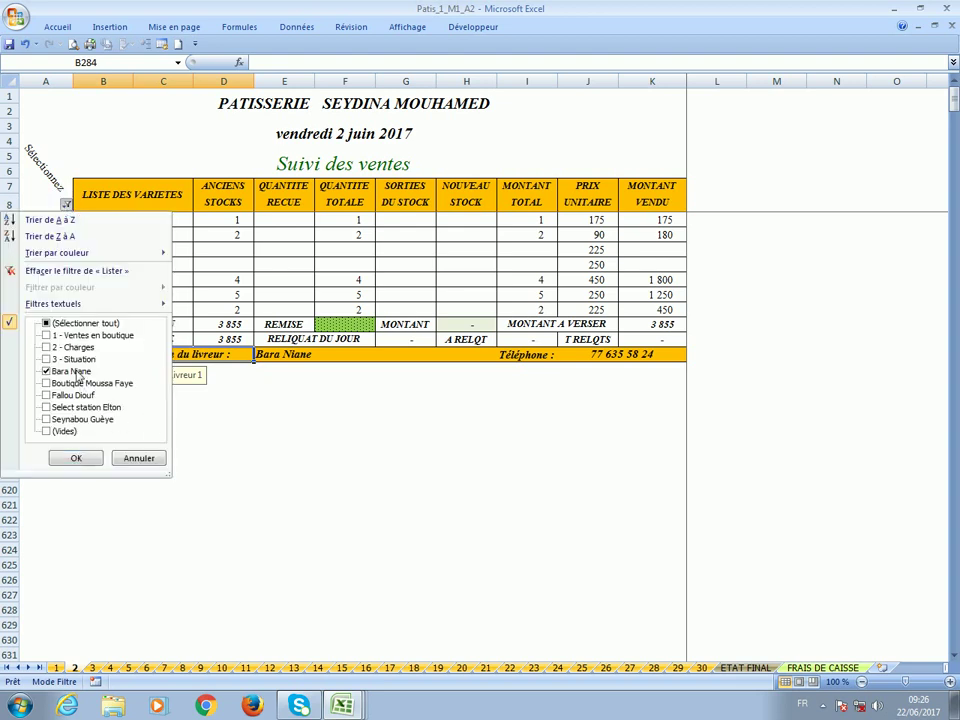
pyautogui.click(76, 372)
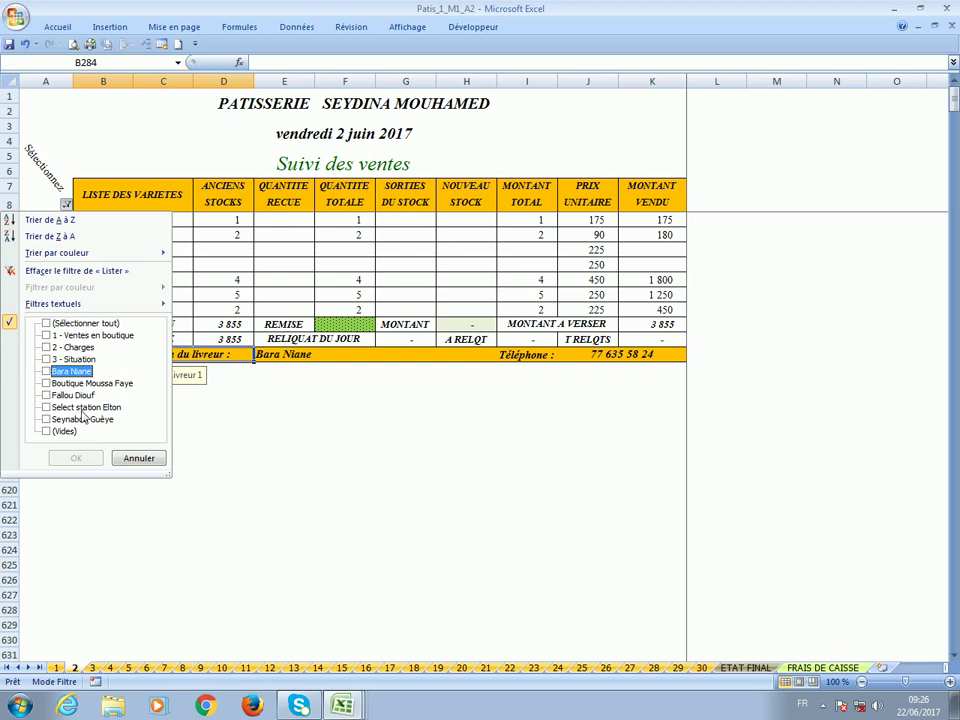
pyautogui.click(75, 383)
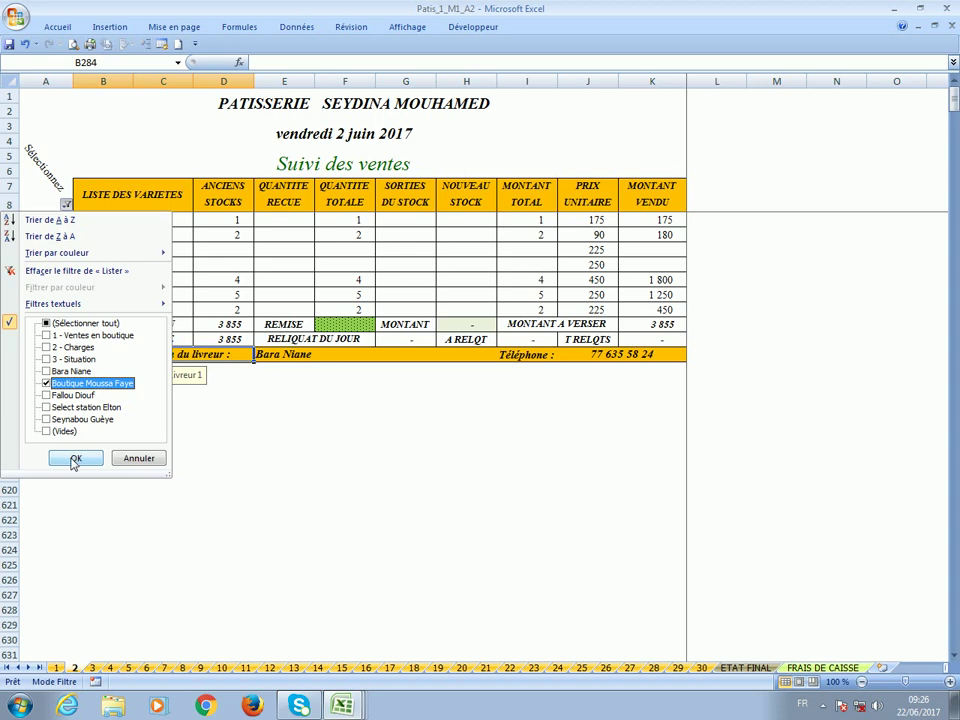
pyautogui.click(75, 458)
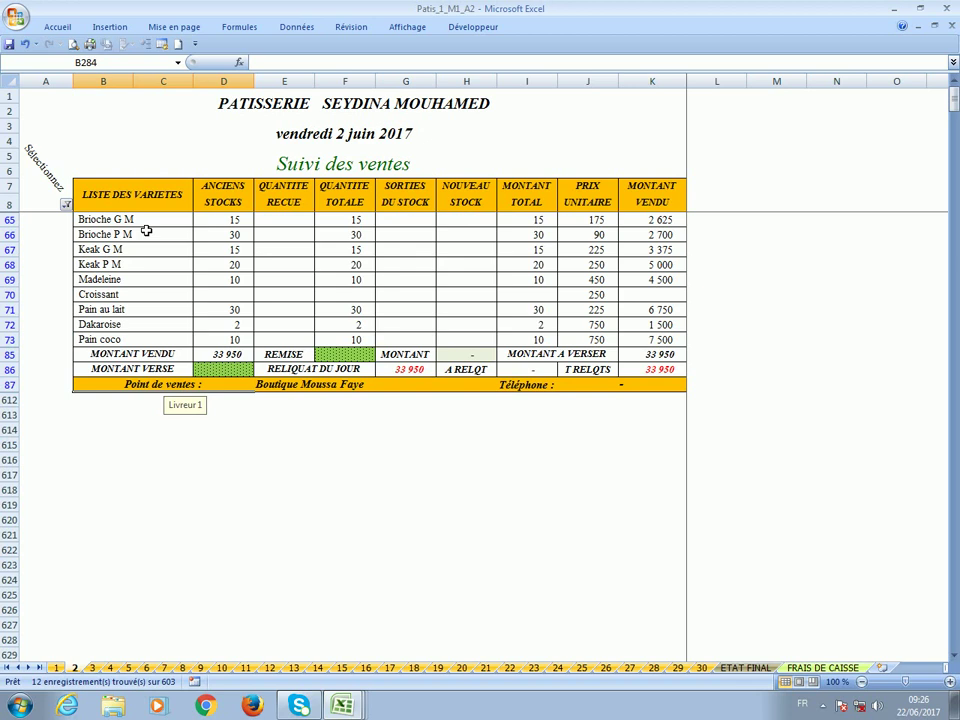
# Copy the old stock quantities D65:D73 into NOUVEAU STOCK at H65 and save the workbook.
pyautogui.moveTo(215, 223); pyautogui.dragTo(223, 336)
pyautogui.rightClick(220, 337)
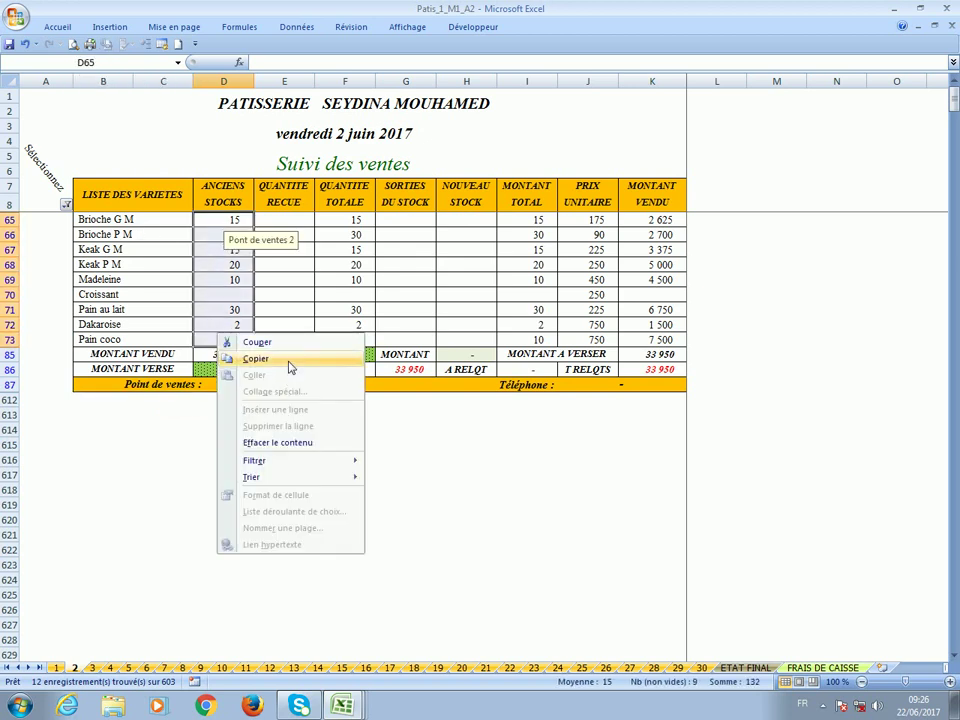
pyautogui.click(290, 360)
pyautogui.click(467, 226)
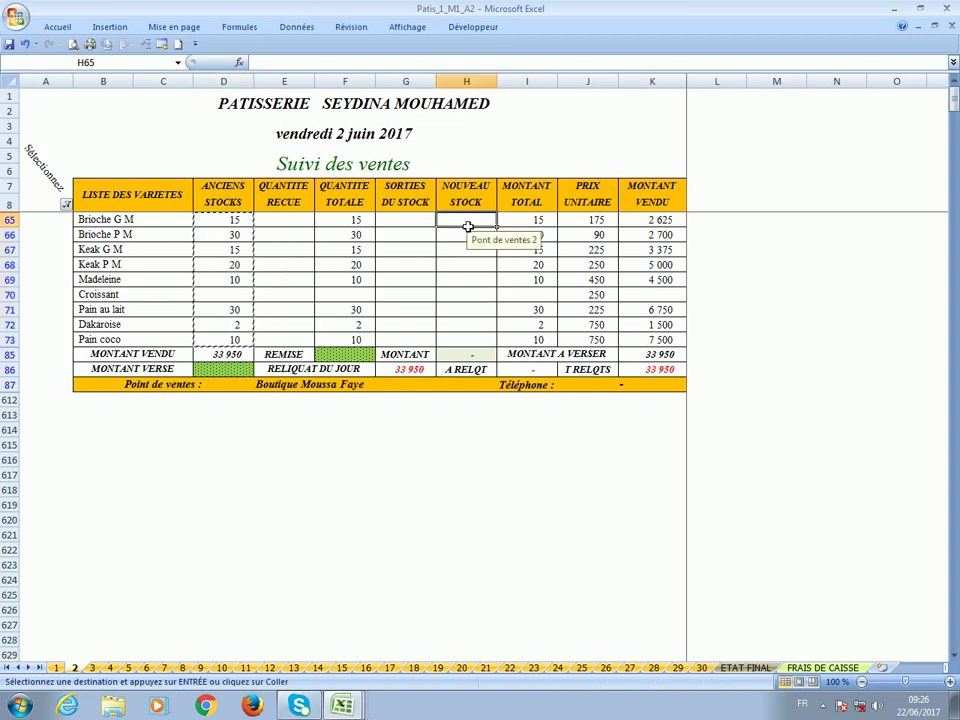
pyautogui.press('Return')
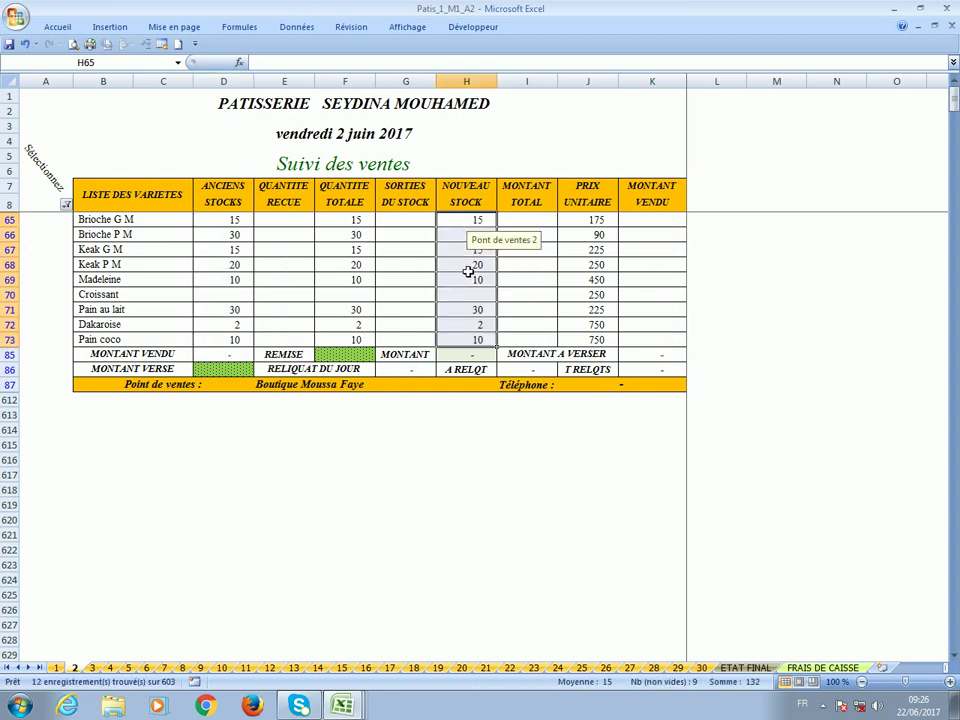
pyautogui.click(8, 44)
pyautogui.click(62, 204)
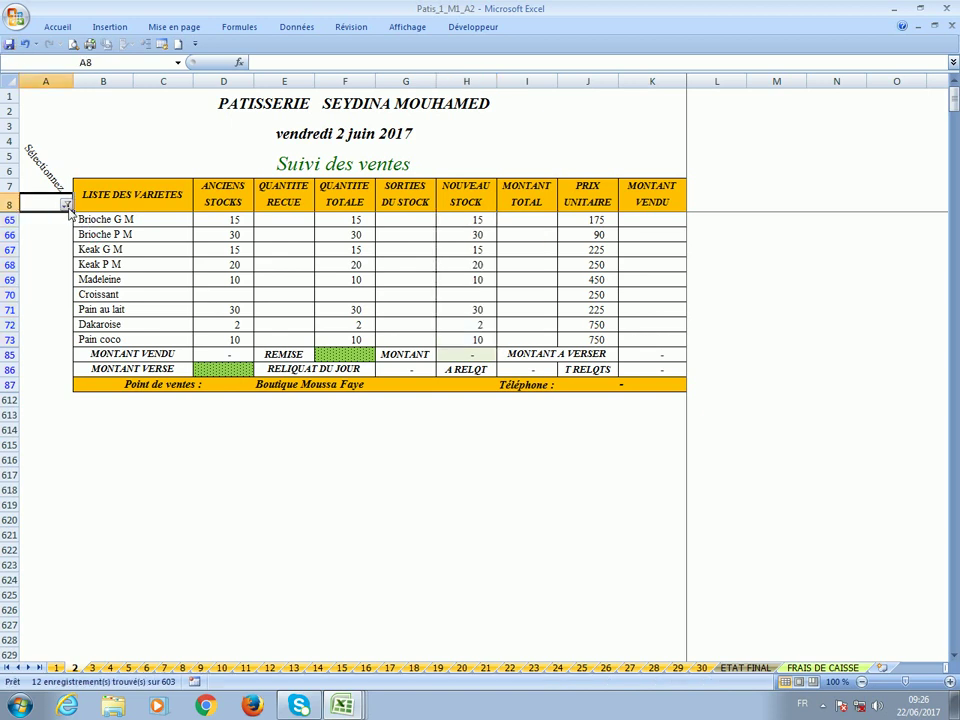
# Switch the block filter from Point de ventes 2 to Livreur 2.
pyautogui.click(66, 204)
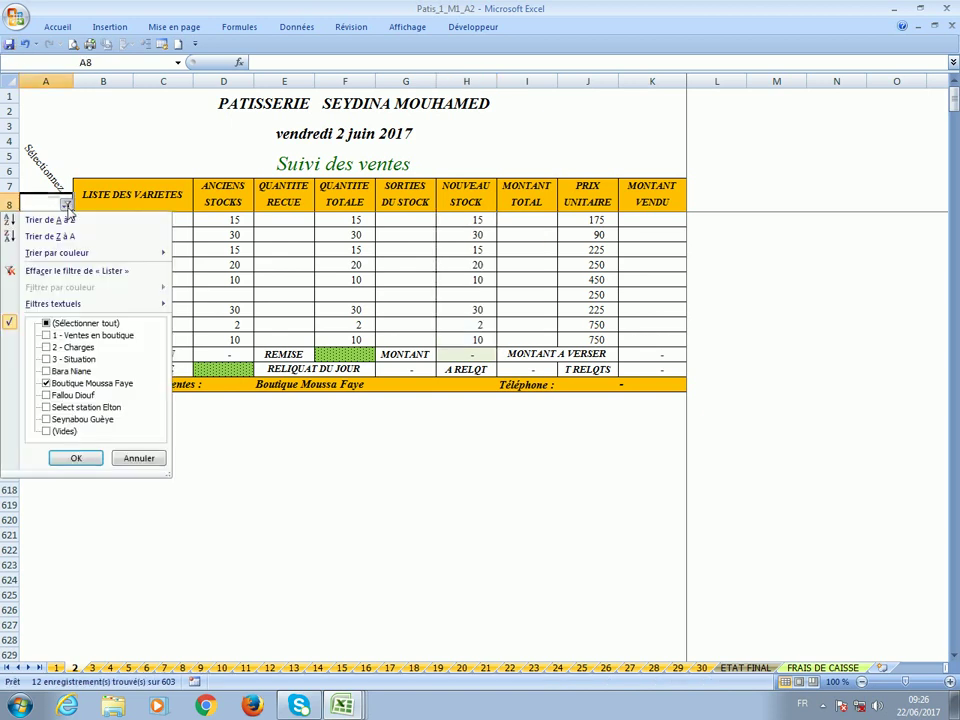
pyautogui.click(70, 395)
pyautogui.click(80, 383)
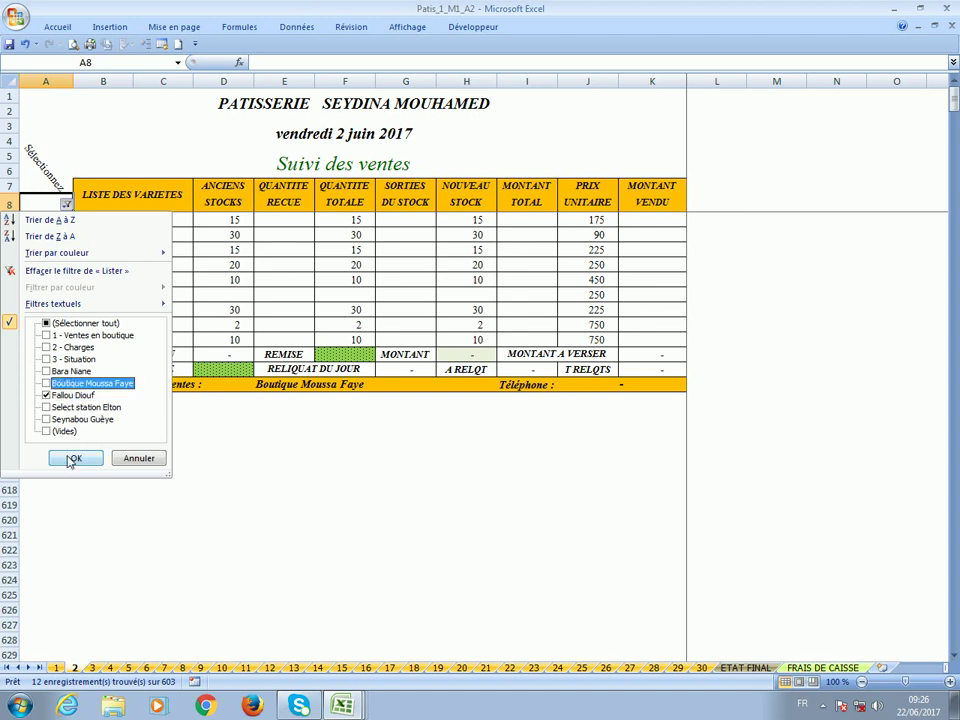
pyautogui.click(72, 459)
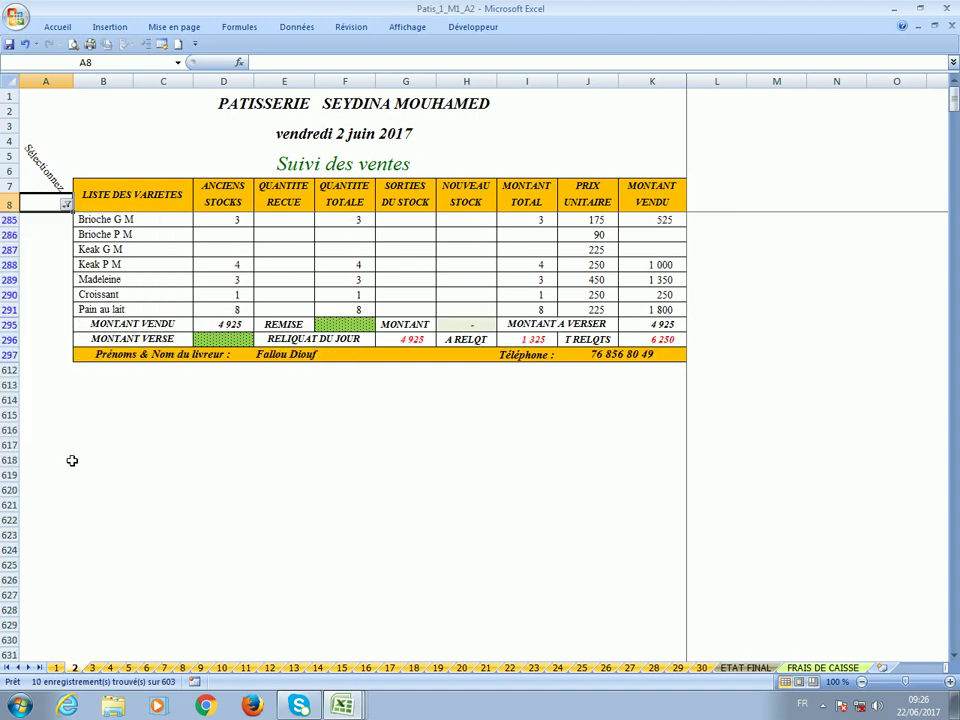
# Copy the old stock quantities D285:D291 into the NOUVEAU STOCK column at H285.
pyautogui.moveTo(224, 219); pyautogui.dragTo(221, 309)
pyautogui.rightClick(216, 307)
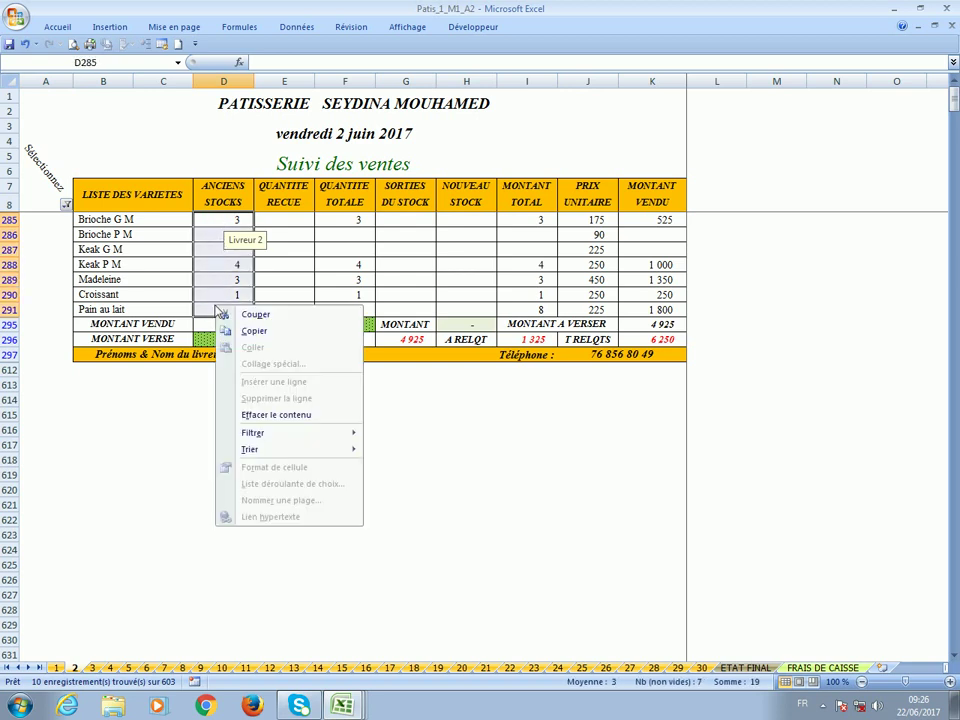
pyautogui.click(278, 333)
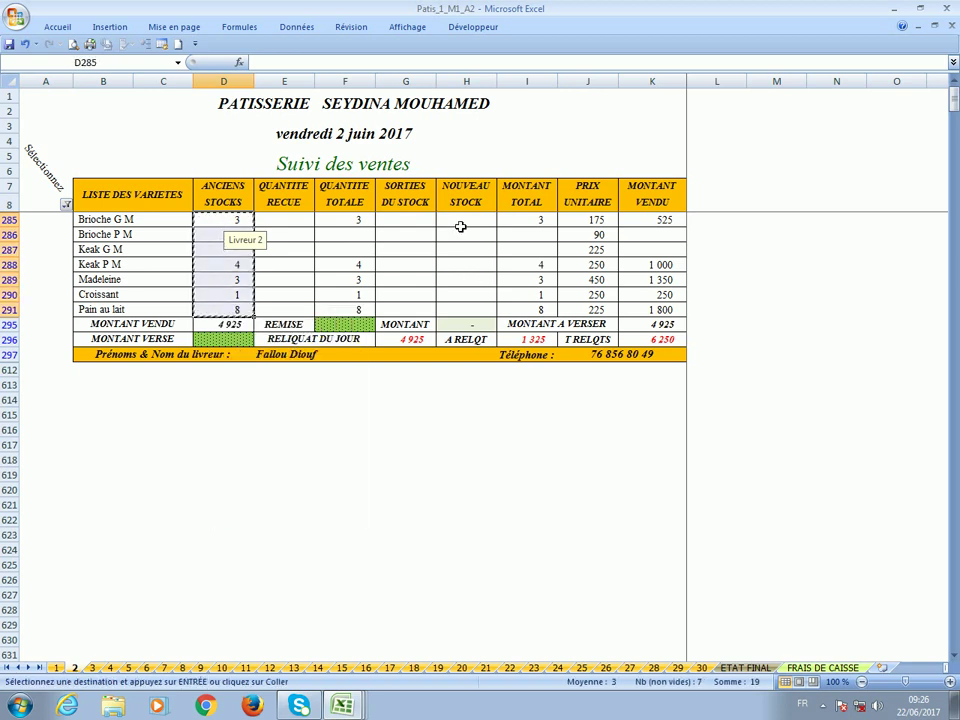
pyautogui.click(460, 224)
pyautogui.press('Return')
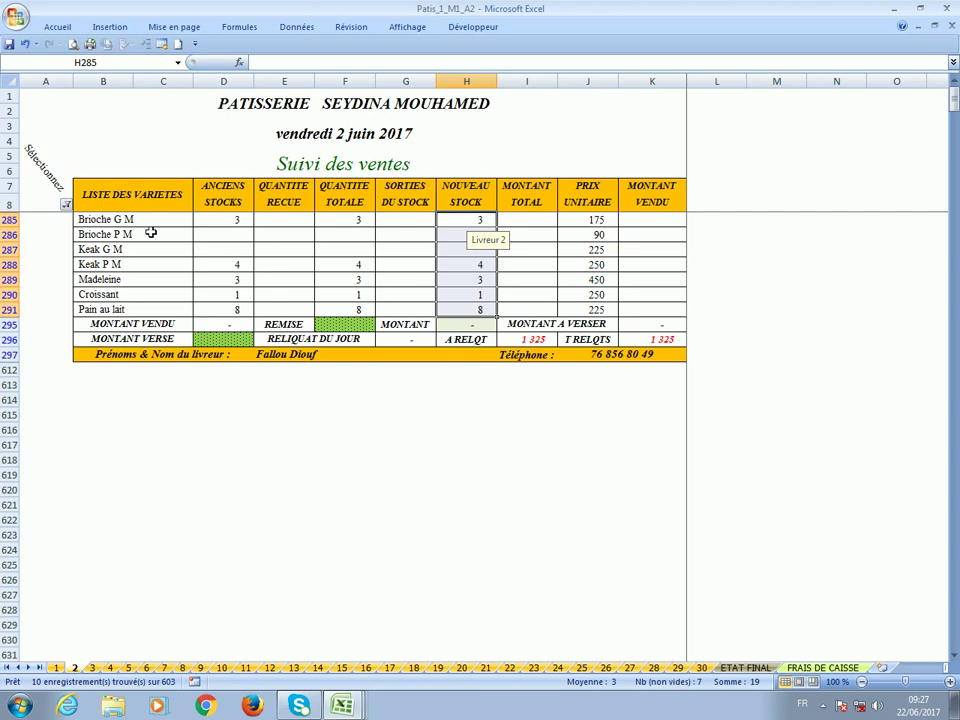
# Filter to the Select station Elton block and copy its old stocks D42:D49 into column H.
pyautogui.click(66, 204)
pyautogui.click(46, 395)
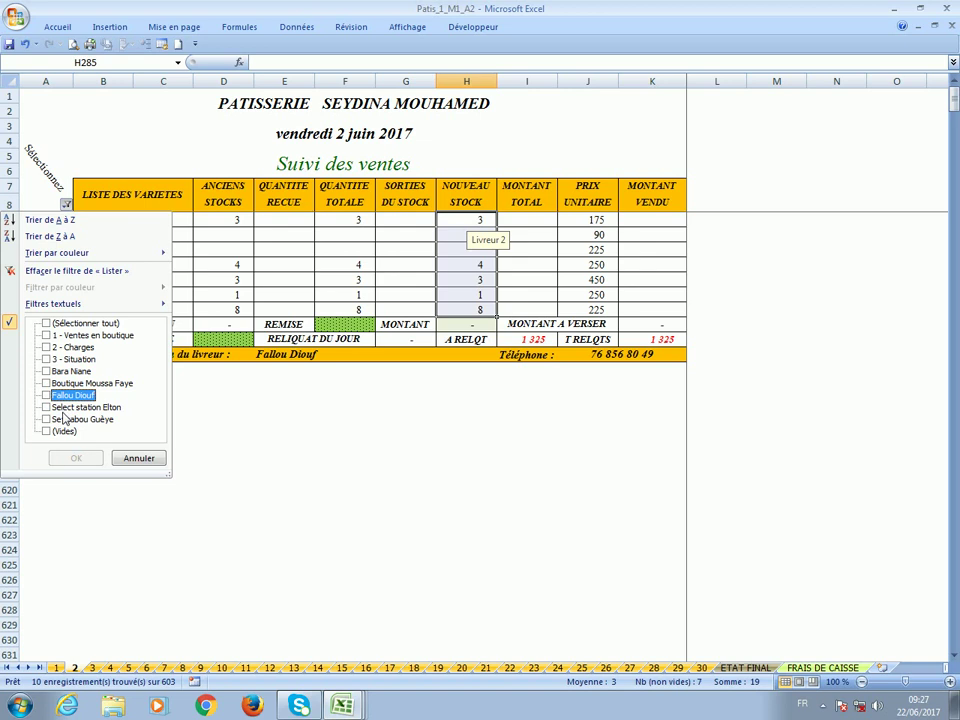
pyautogui.click(46, 407)
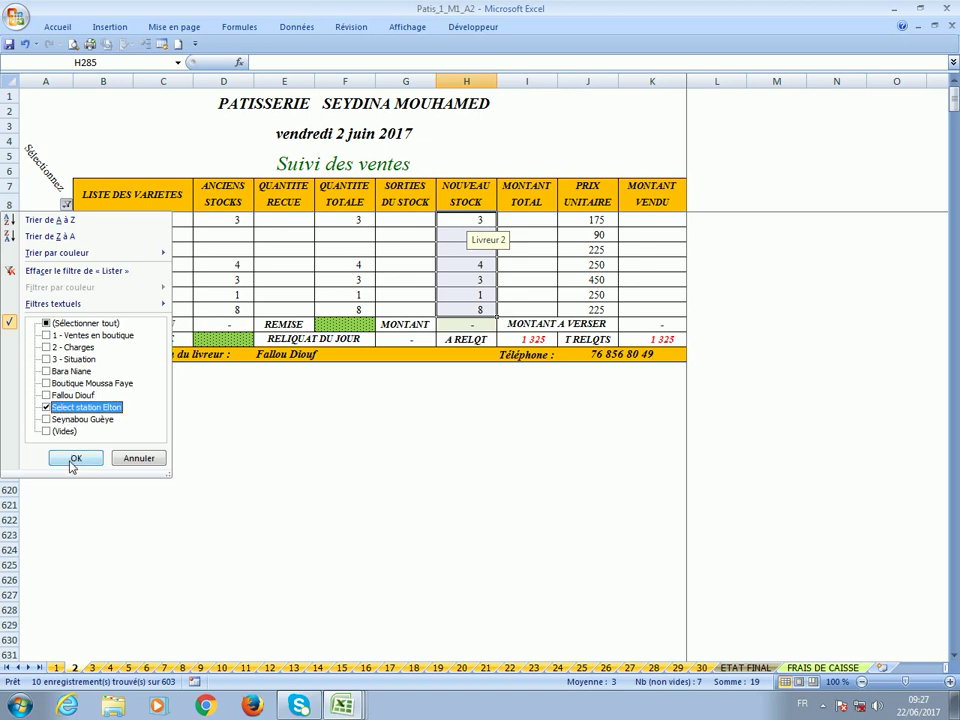
pyautogui.click(73, 458)
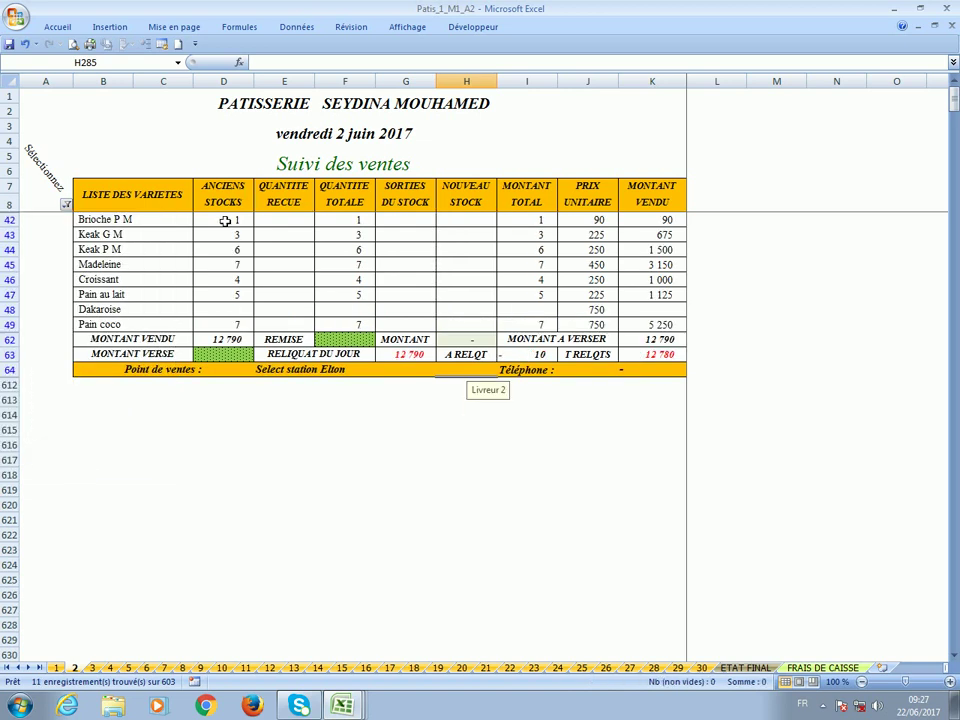
pyautogui.moveTo(230, 218); pyautogui.dragTo(228, 326)
pyautogui.rightClick(240, 324)
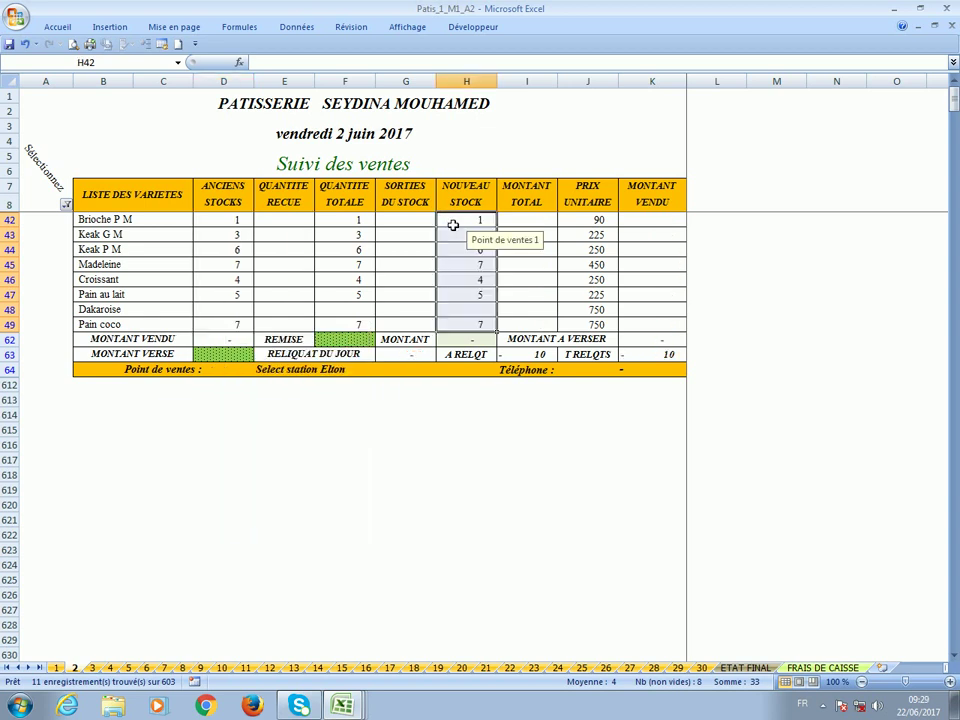
# Filter to the Livreur 3 block and copy its old stocks D299:D304 into H299.
pyautogui.click(66, 204)
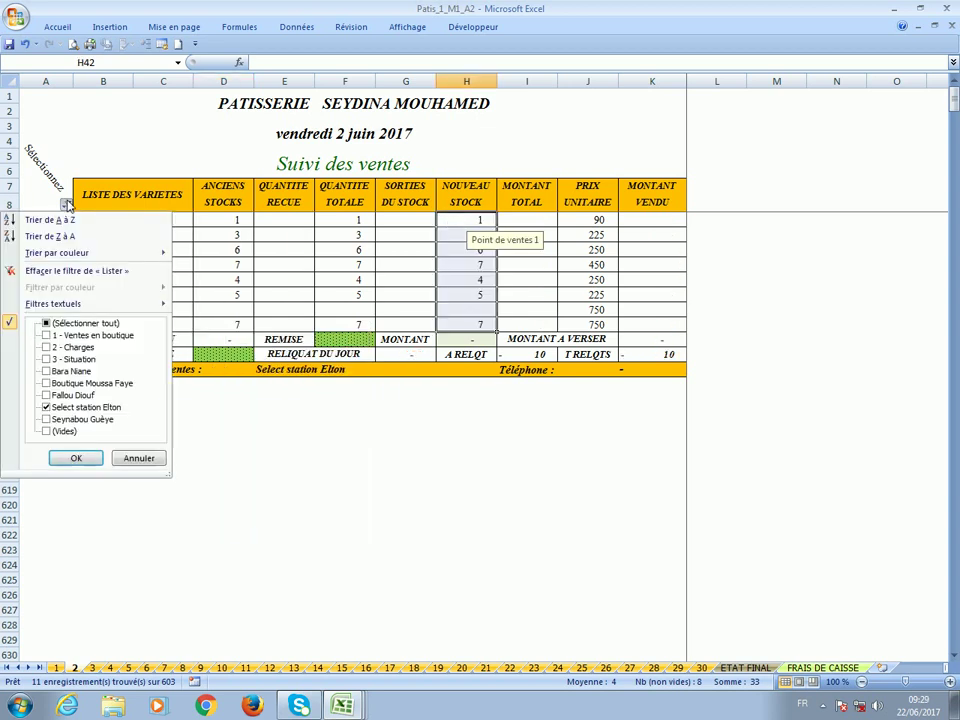
pyautogui.click(78, 407)
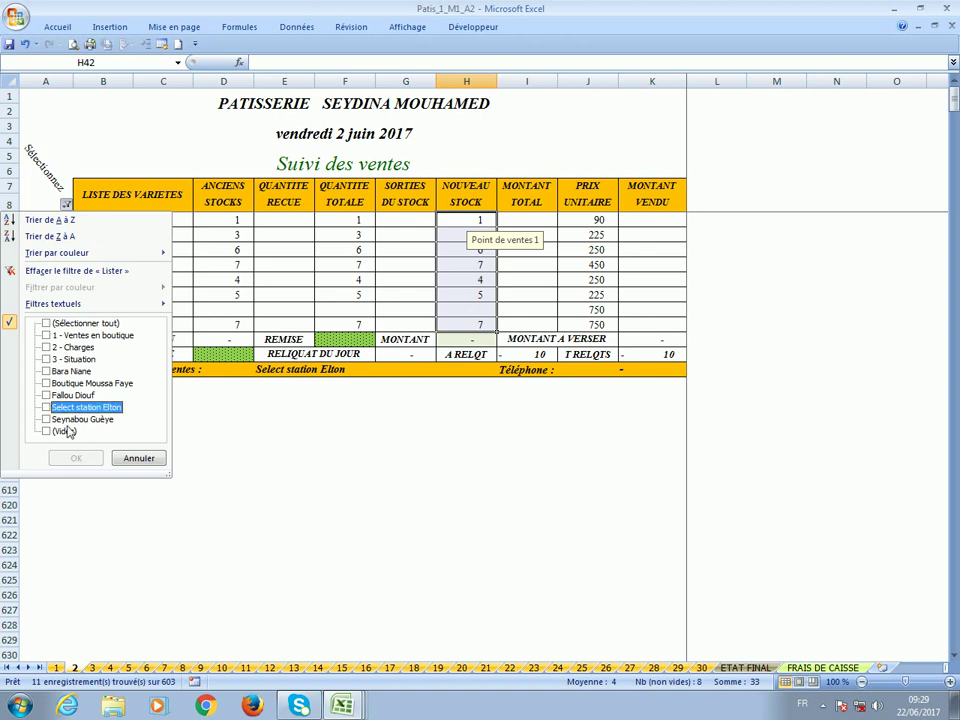
pyautogui.click(56, 419)
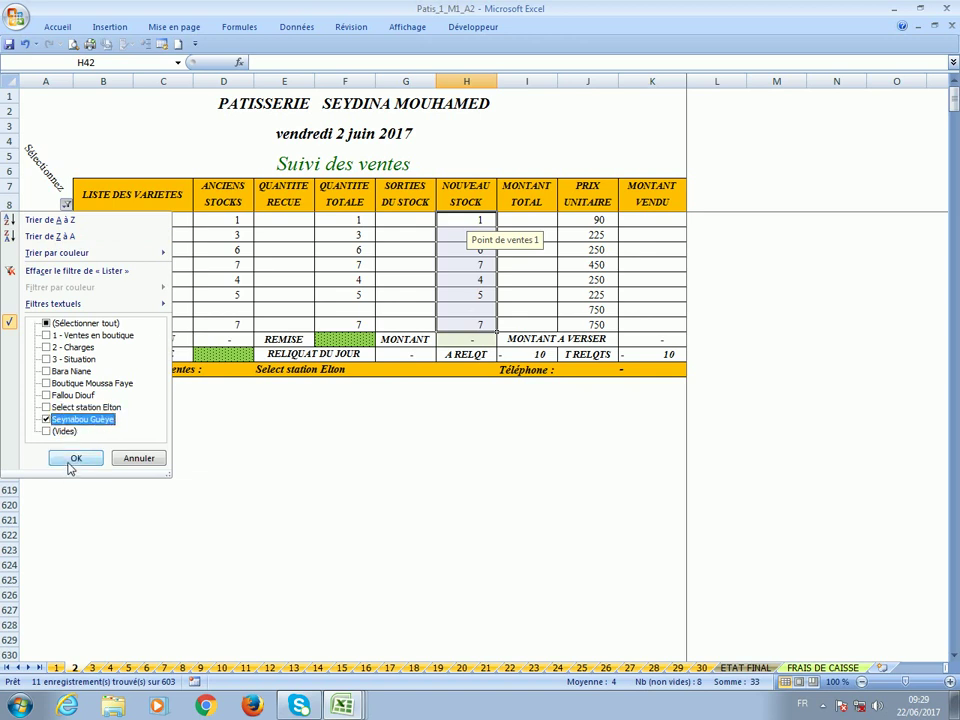
pyautogui.click(76, 458)
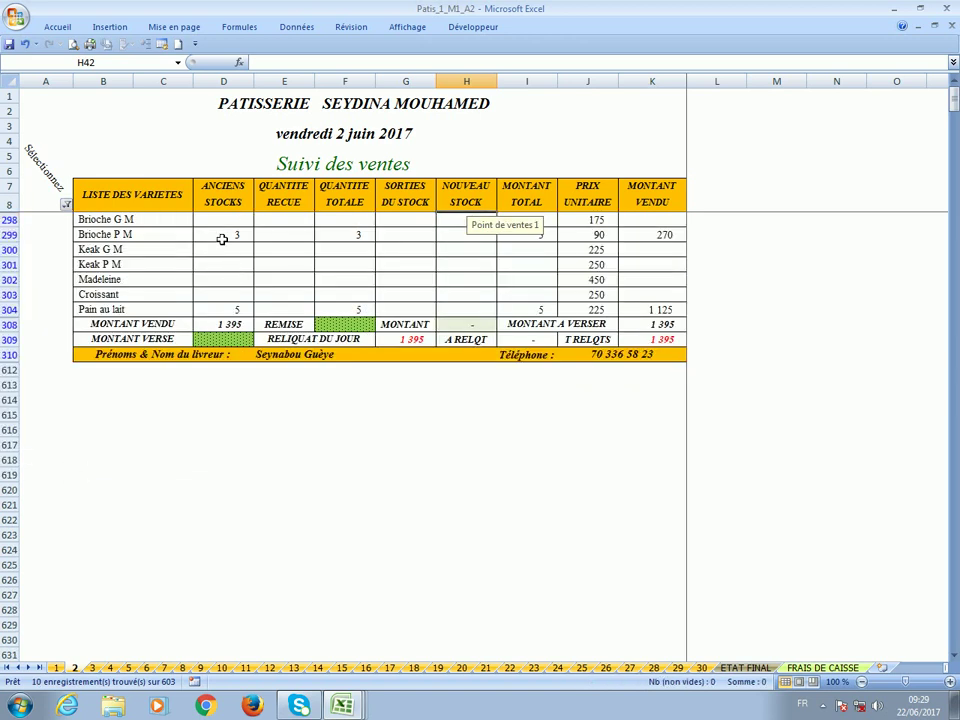
pyautogui.moveTo(222, 239); pyautogui.dragTo(229, 313)
pyautogui.rightClick(228, 313)
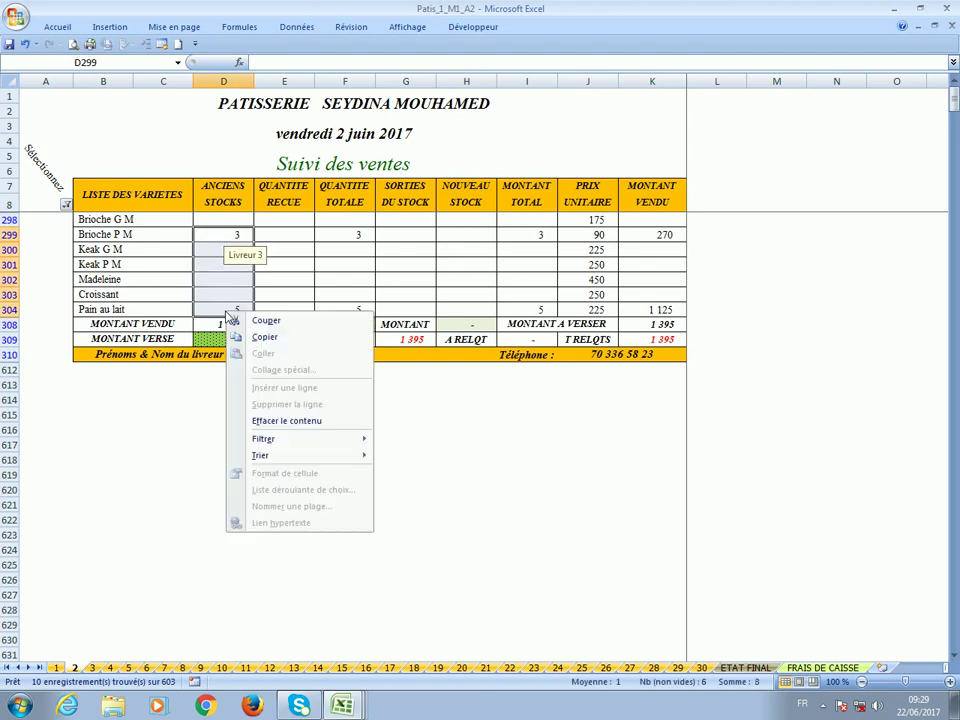
pyautogui.click(265, 337)
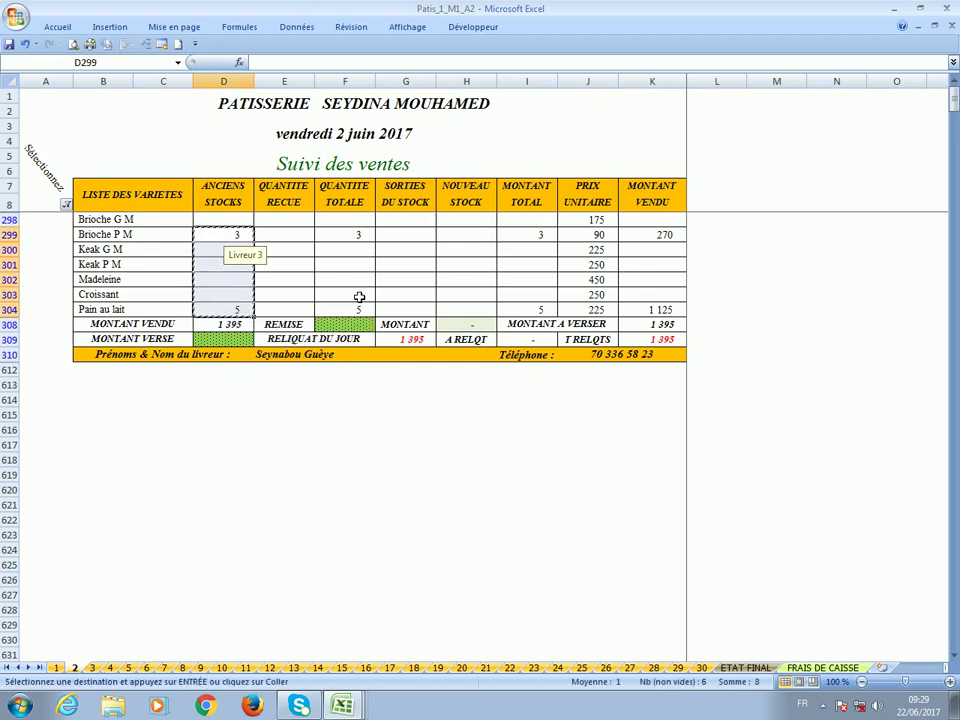
pyautogui.click(463, 236)
pyautogui.press('Return')
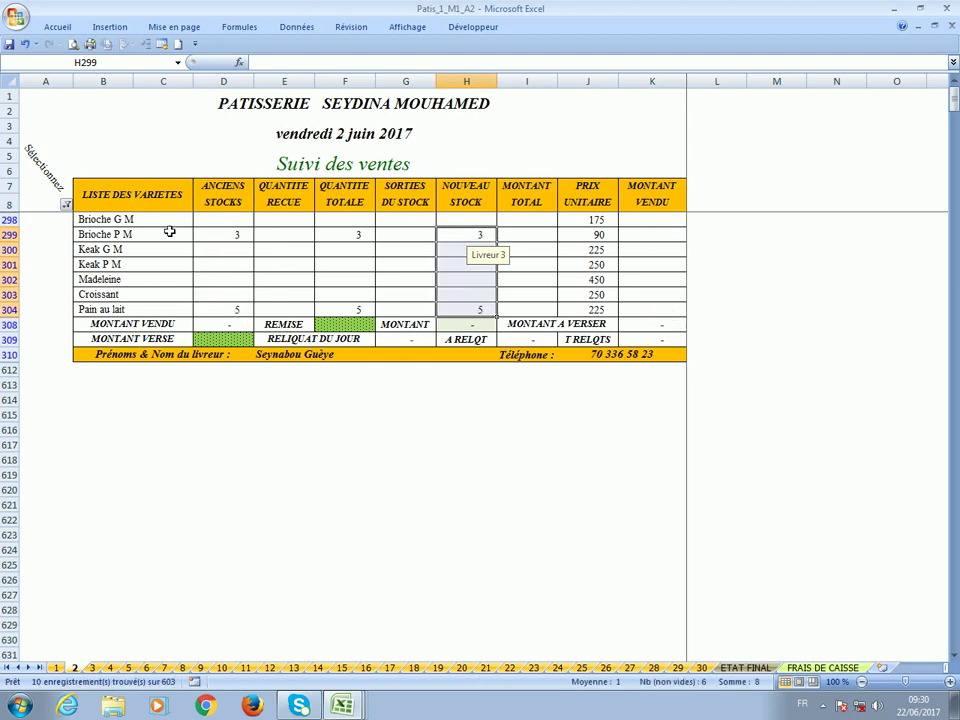
# Filter the day sheet to show only the 2 - Charges du jour section.
pyautogui.click(214, 221)
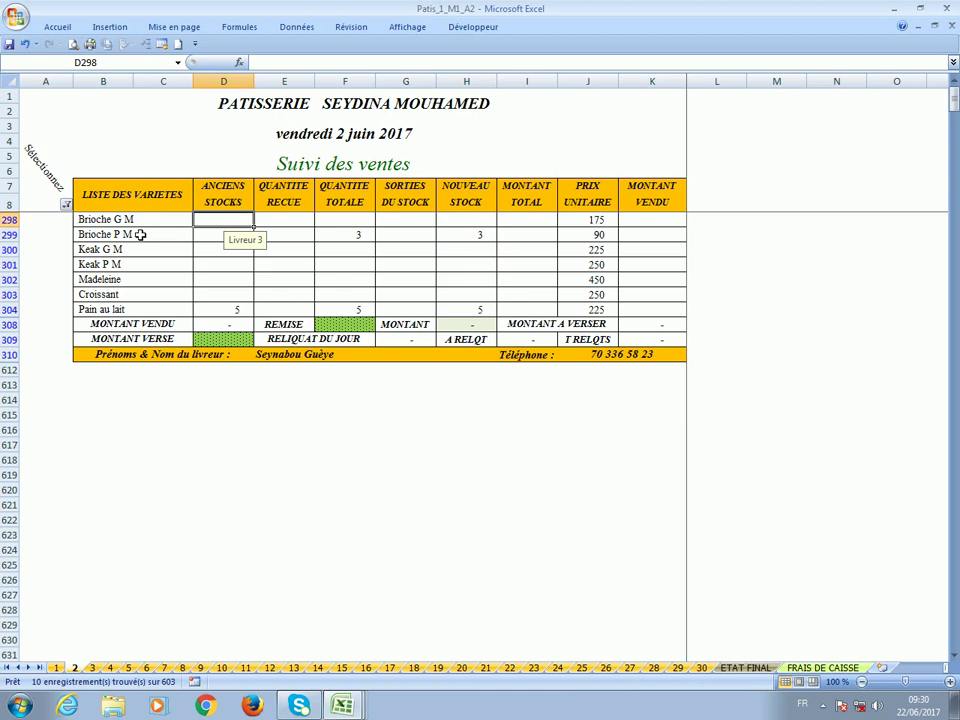
pyautogui.click(66, 203)
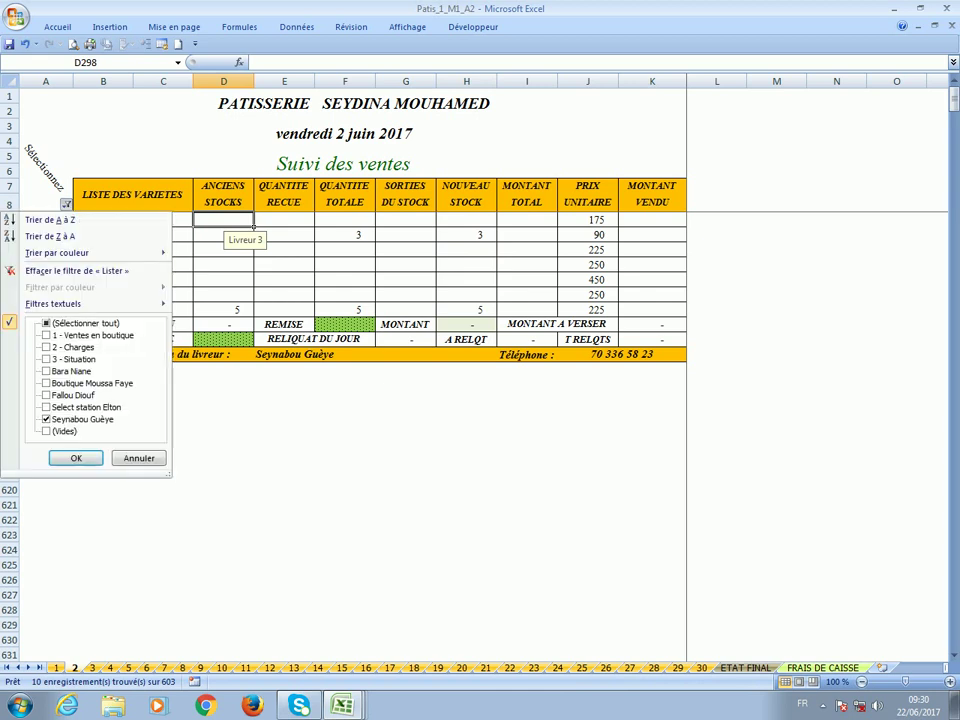
pyautogui.click(72, 420)
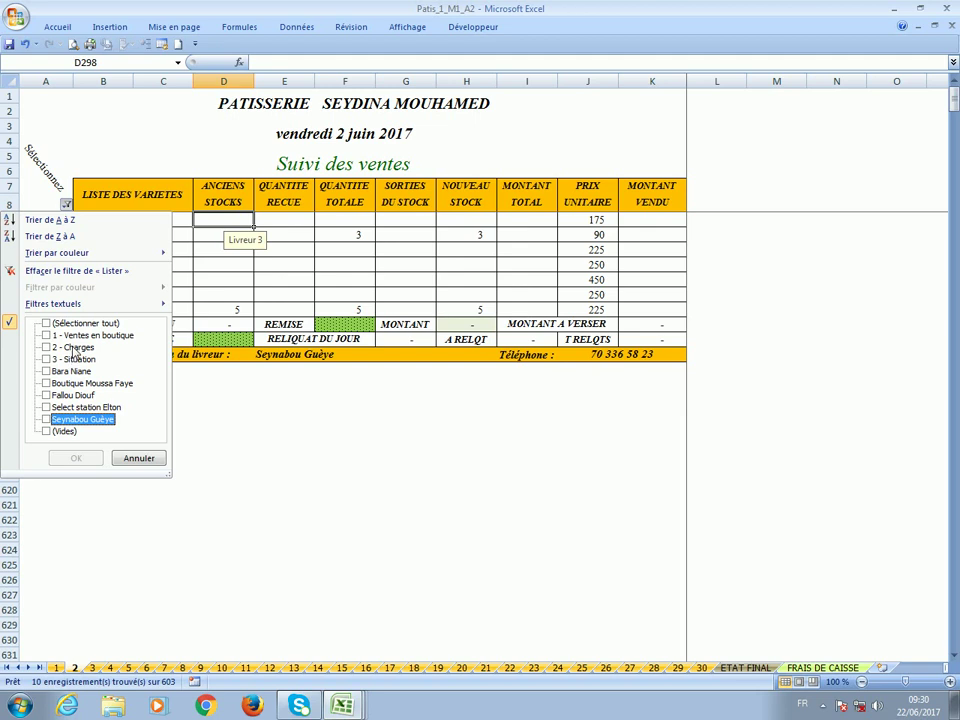
pyautogui.click(74, 348)
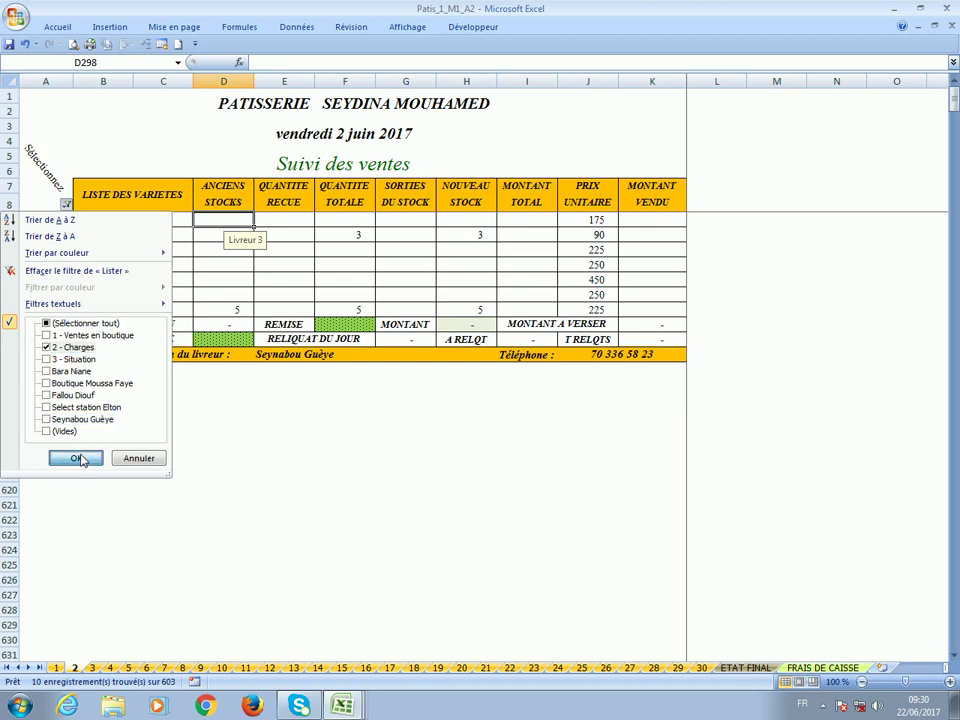
pyautogui.click(76, 458)
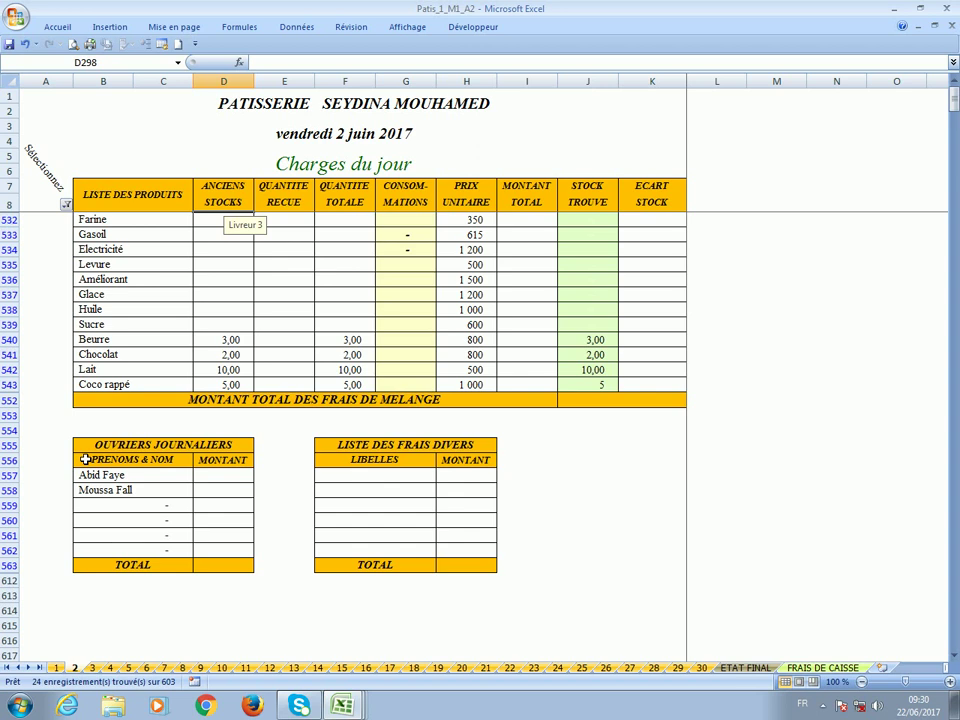
# Switch the filter to show only the 3 - Situation du jour section.
pyautogui.click(66, 204)
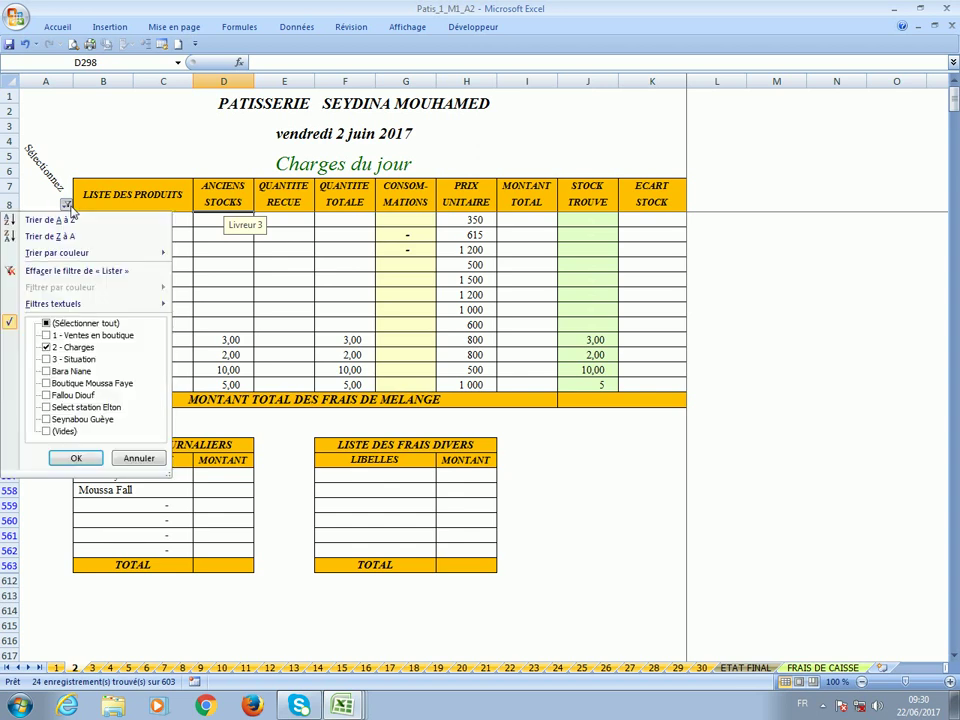
pyautogui.click(66, 359)
pyautogui.click(60, 347)
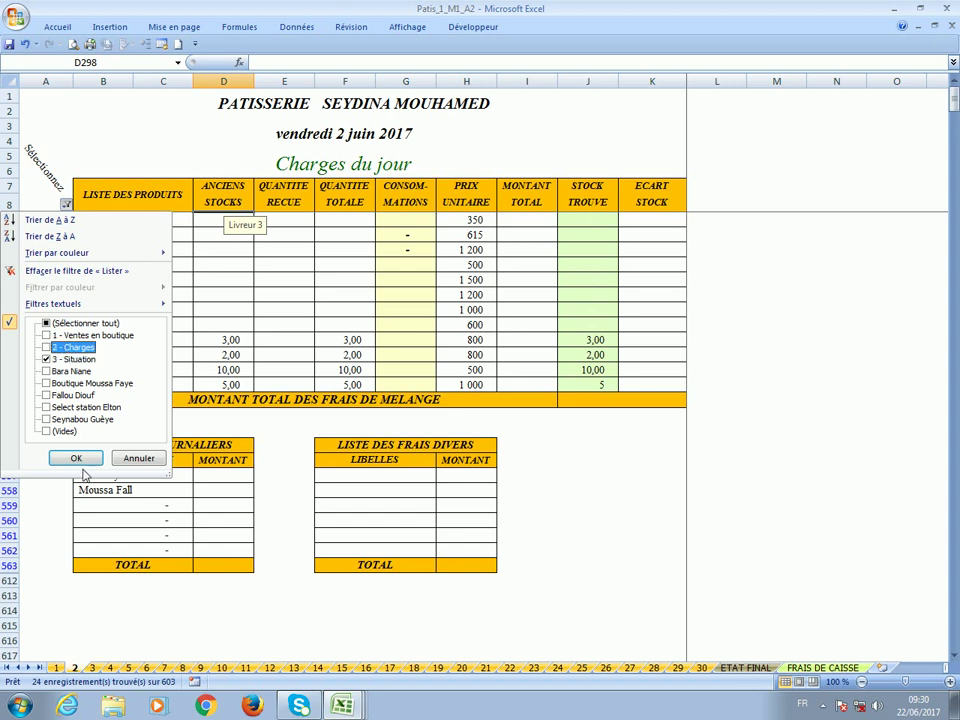
pyautogui.click(77, 458)
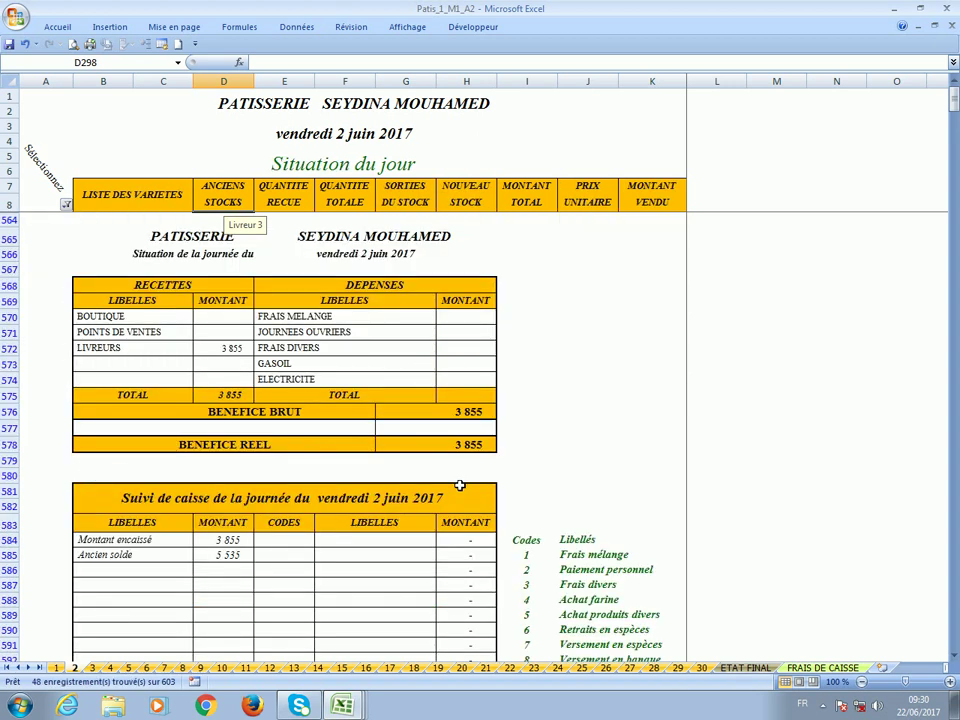
# Log a 9 390 Versement en espèces under code 7 in row 584, then switch to MENU-PRINCIPAL.
pyautogui.click(439, 448)
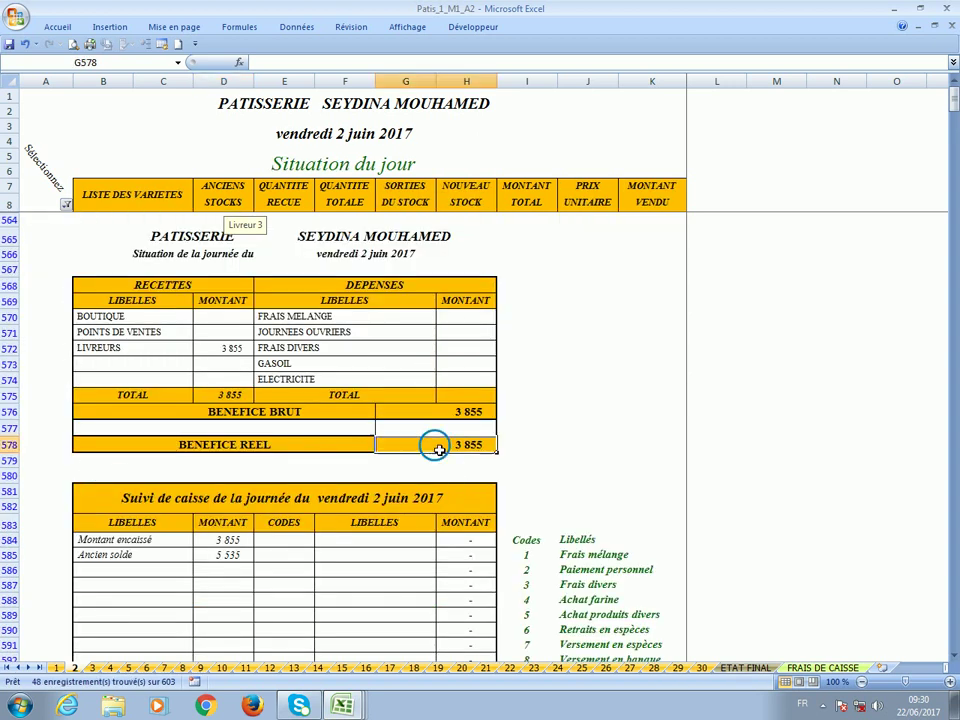
pyautogui.scroll(-4, 439, 450)
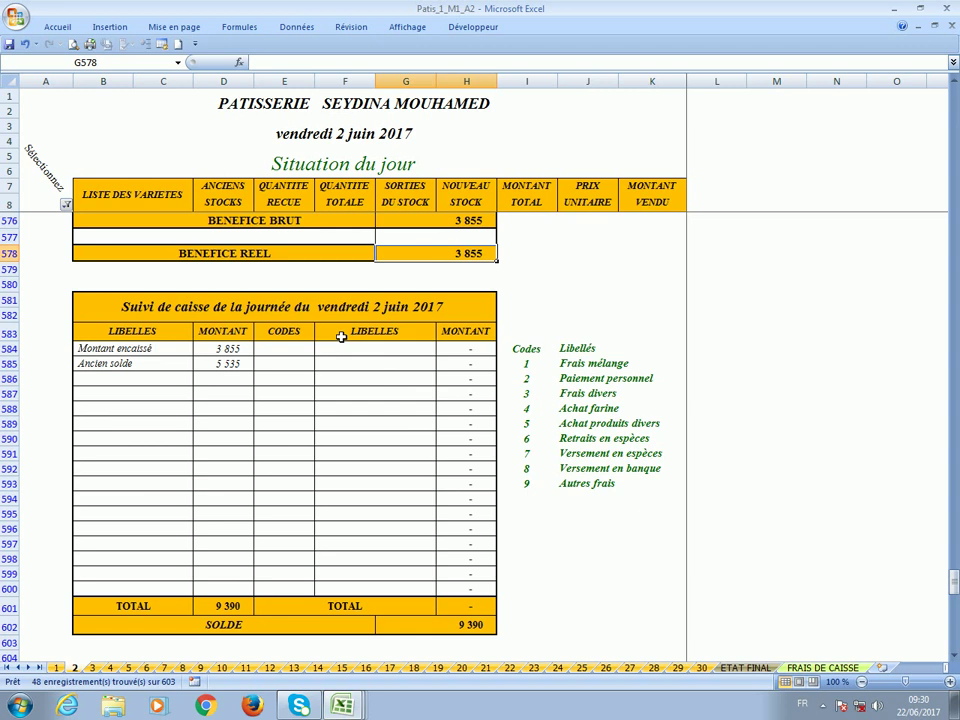
pyautogui.click(282, 352)
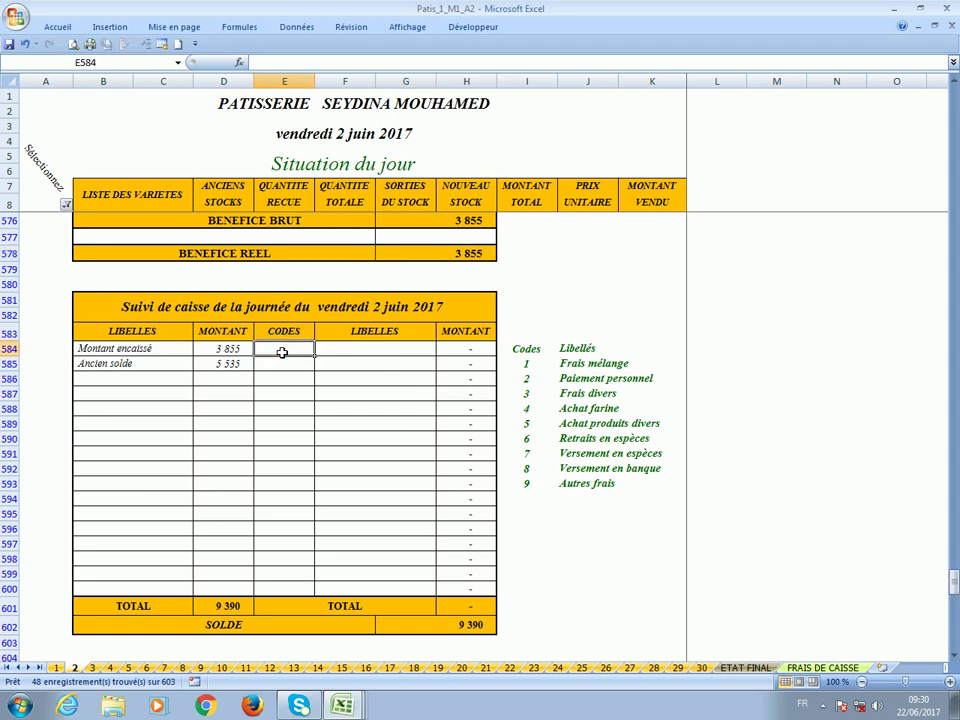
pyautogui.write('7')
pyautogui.press('Tab')
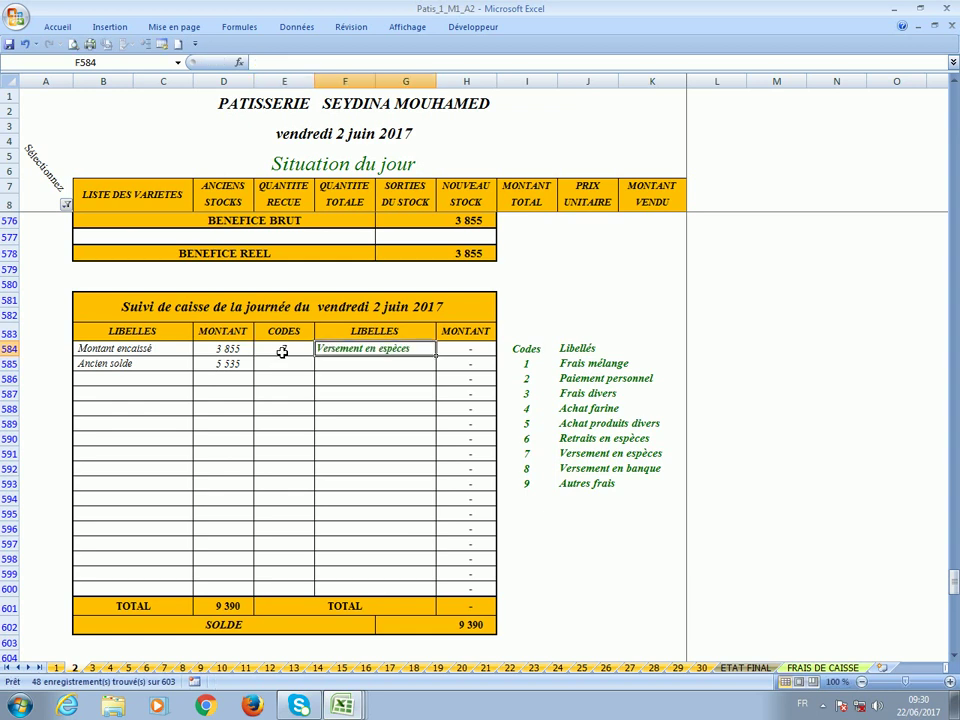
pyautogui.press('Tab')
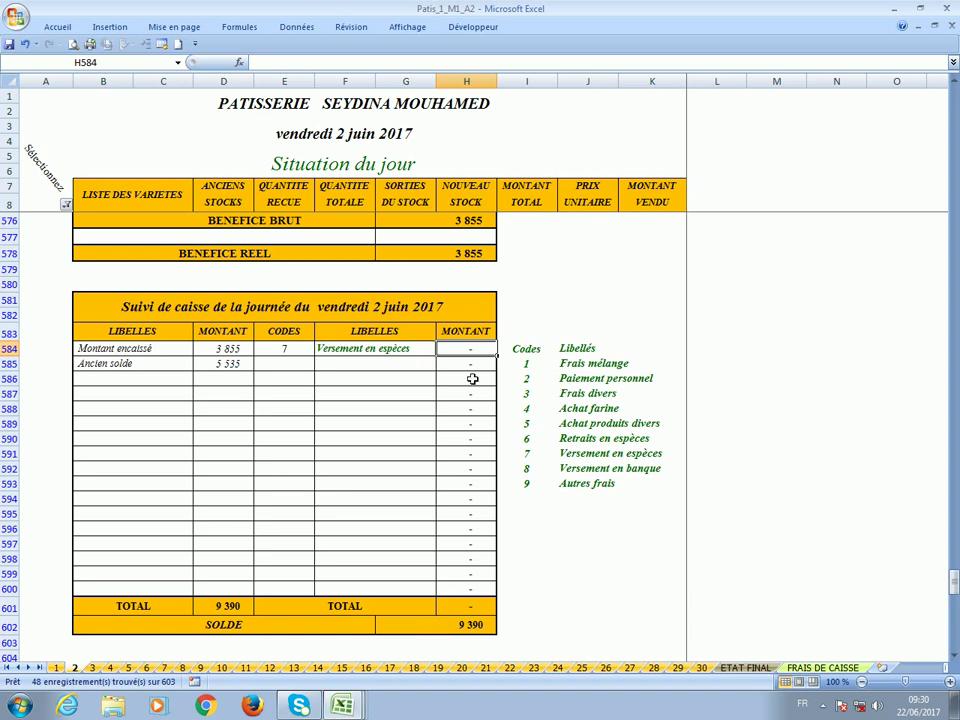
pyautogui.write('9390')
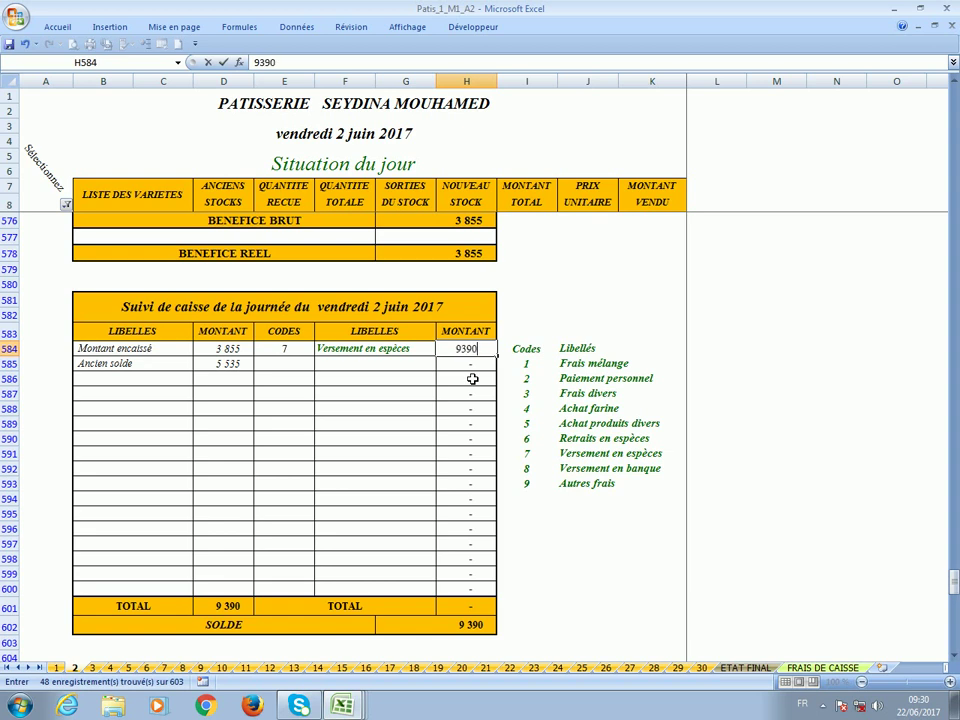
pyautogui.press('Return')
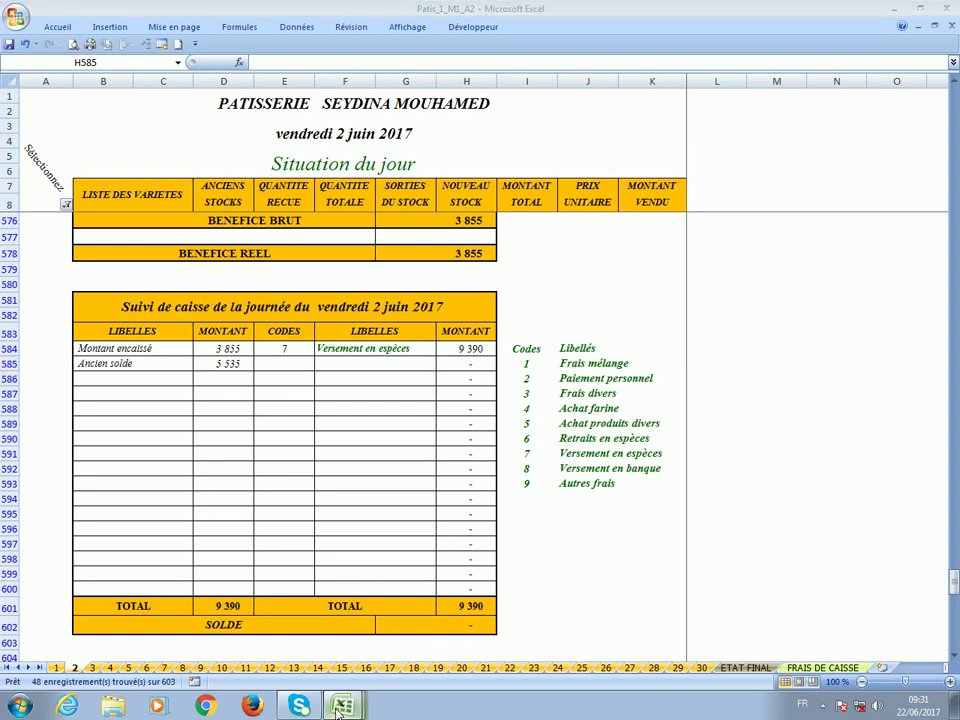
pyautogui.click(313, 623)
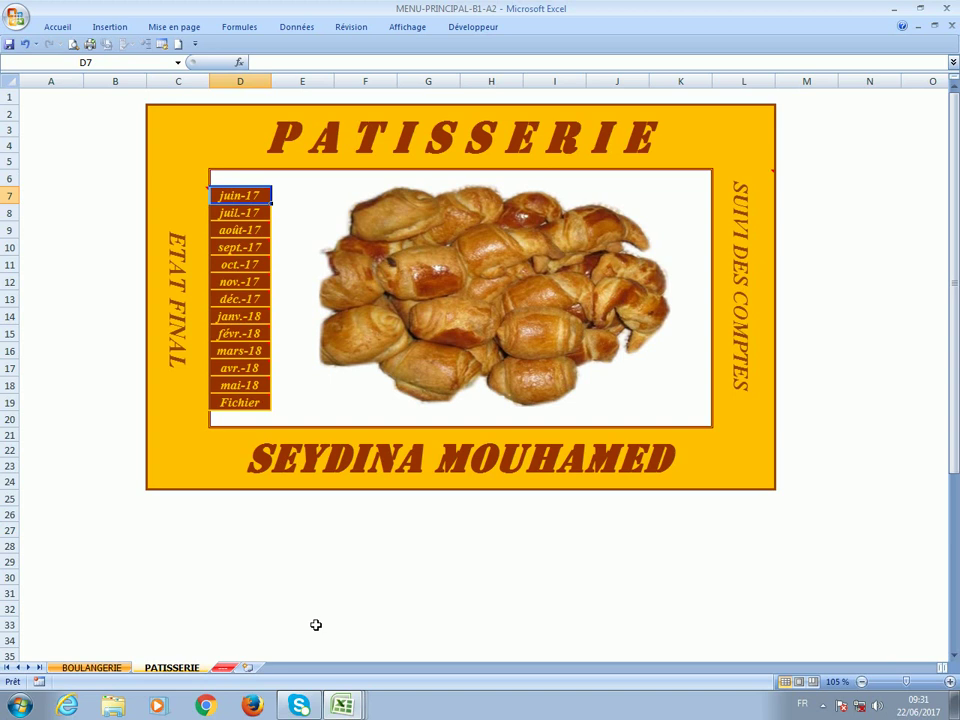
# From the BOULANGERIE menu, open the juin-17 bakery workbook and check the 9 390 pastry receipts in F806.
pyautogui.click(107, 668)
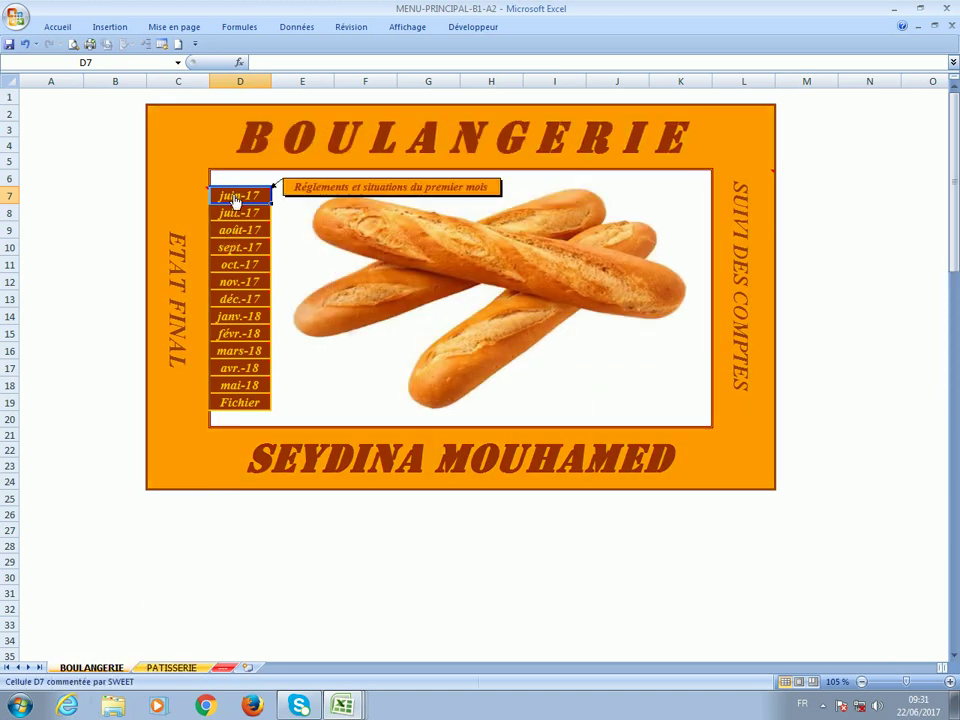
pyautogui.click(236, 199)
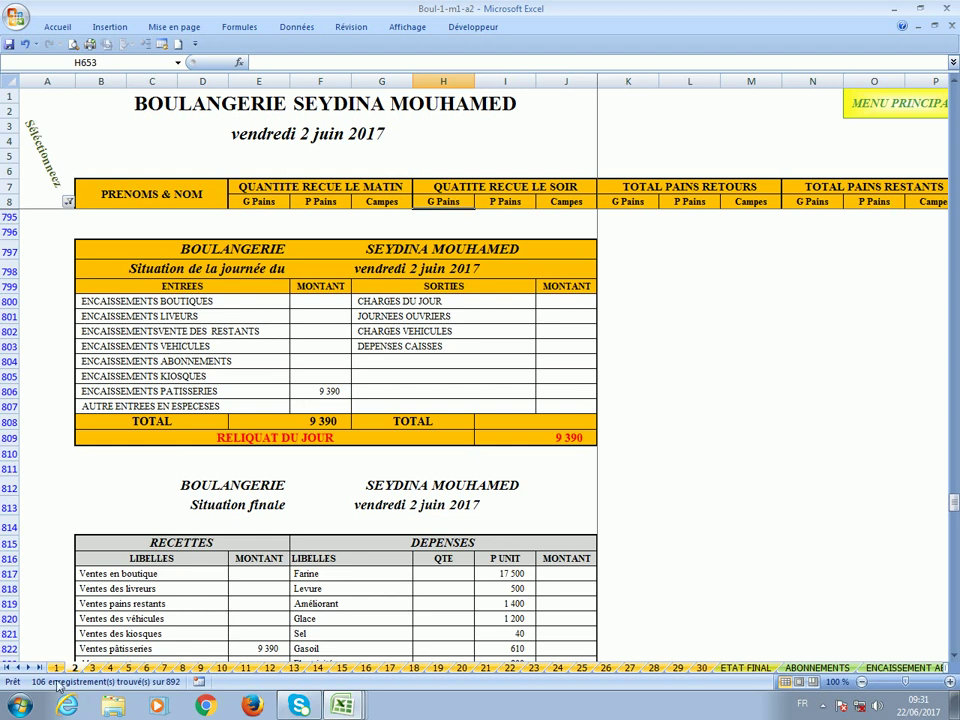
pyautogui.click(318, 397)
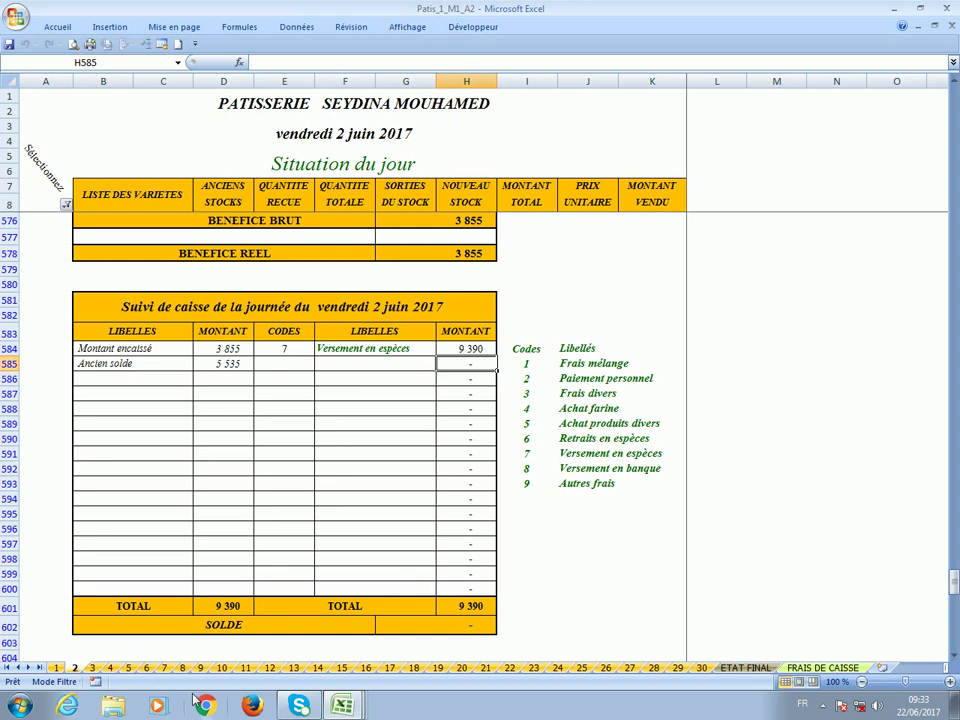
# Go to the monthly ETAT FINAL sheet and check gross profit 150 970, carry-over 94 025, real profit 56 945.
pyautogui.click(178, 63)
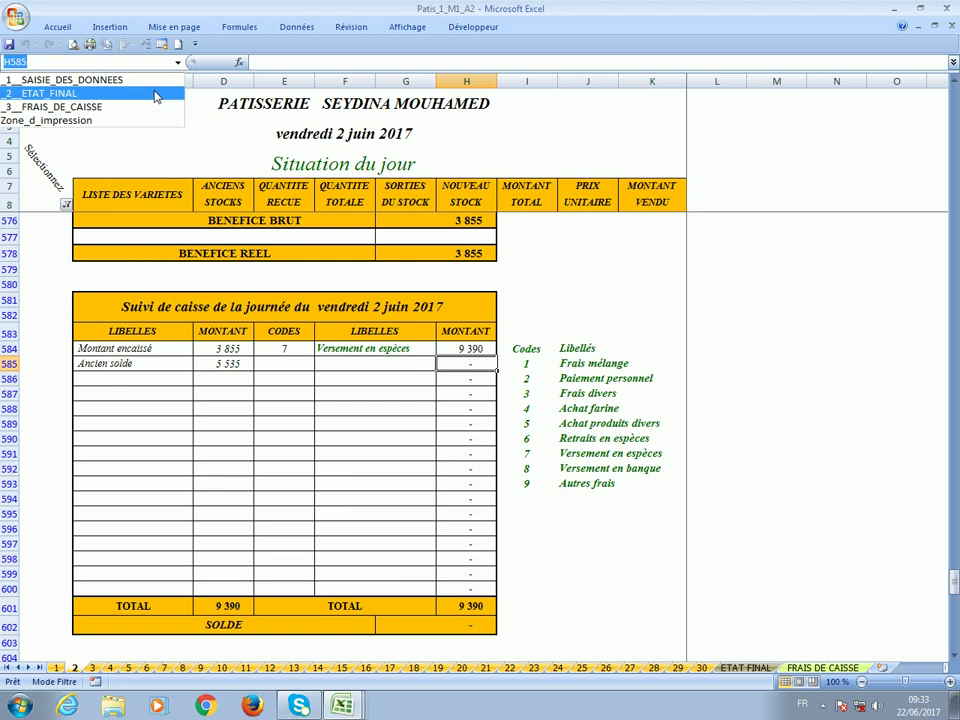
pyautogui.click(157, 94)
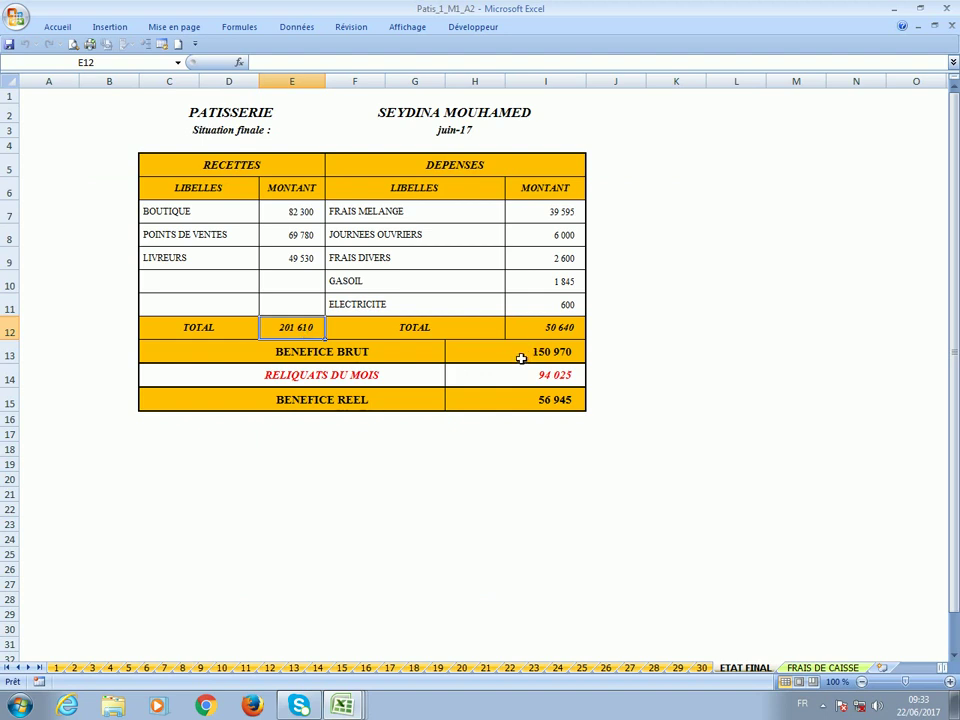
pyautogui.click(520, 357)
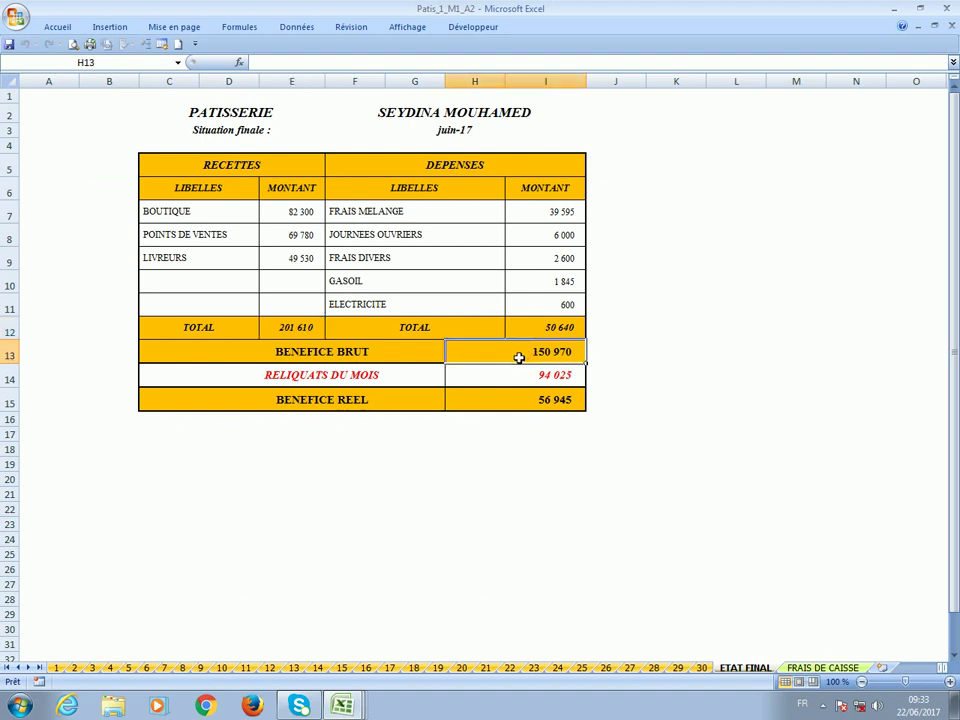
pyautogui.click(386, 384)
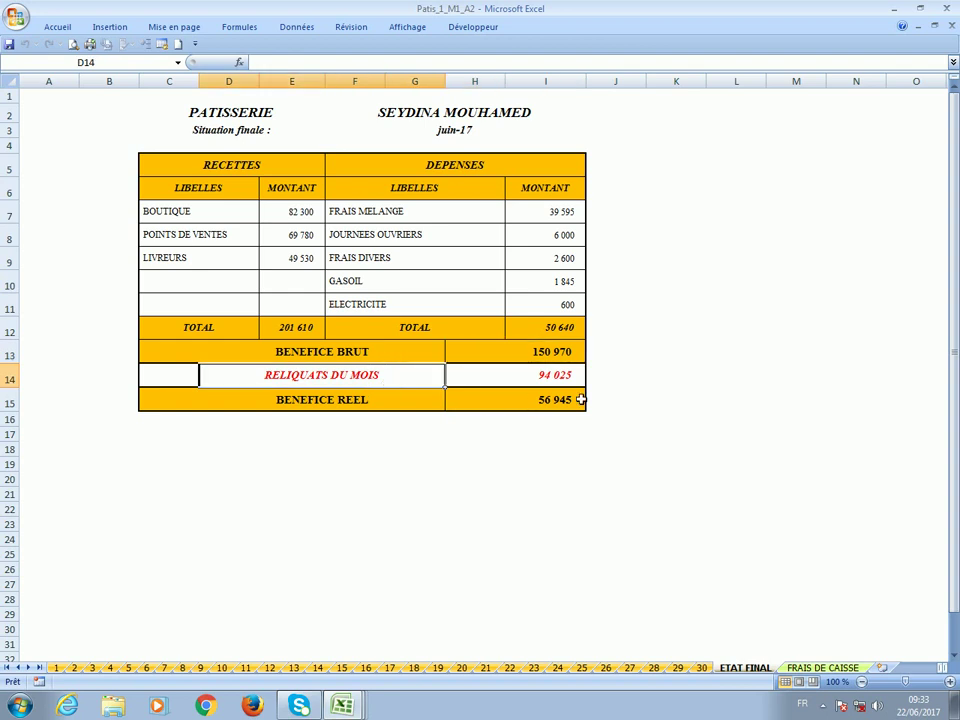
pyautogui.click(538, 377)
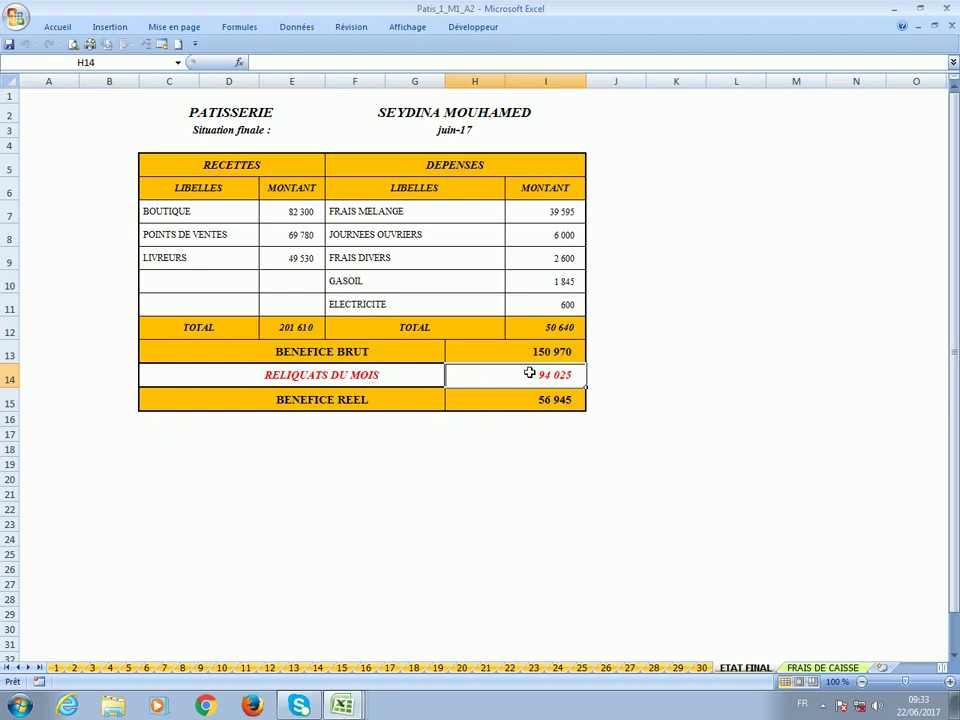
pyautogui.click(503, 403)
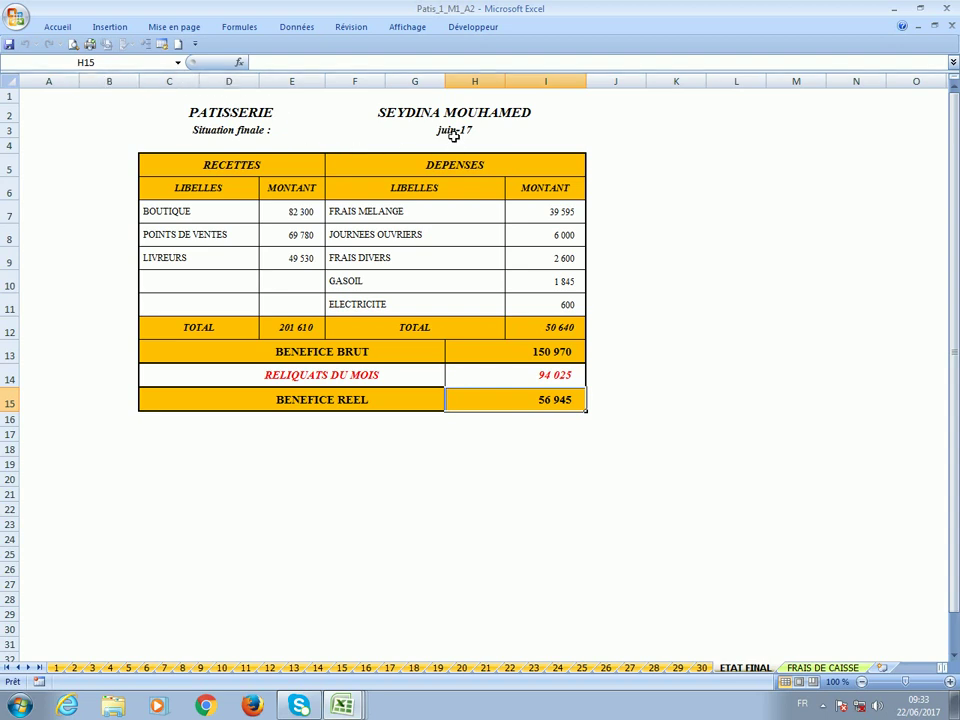
pyautogui.click(482, 376)
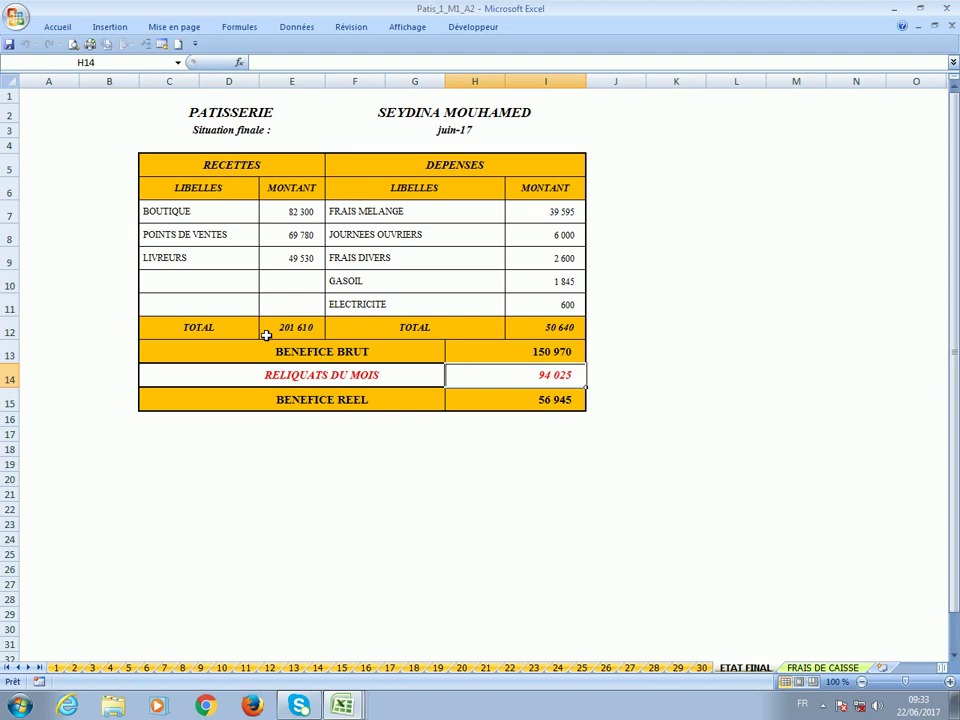
# Review revenue 201 610 and expenses 50 640 totals, then go to the FRAIS_DE_CAISSE sheet.
pyautogui.click(287, 328)
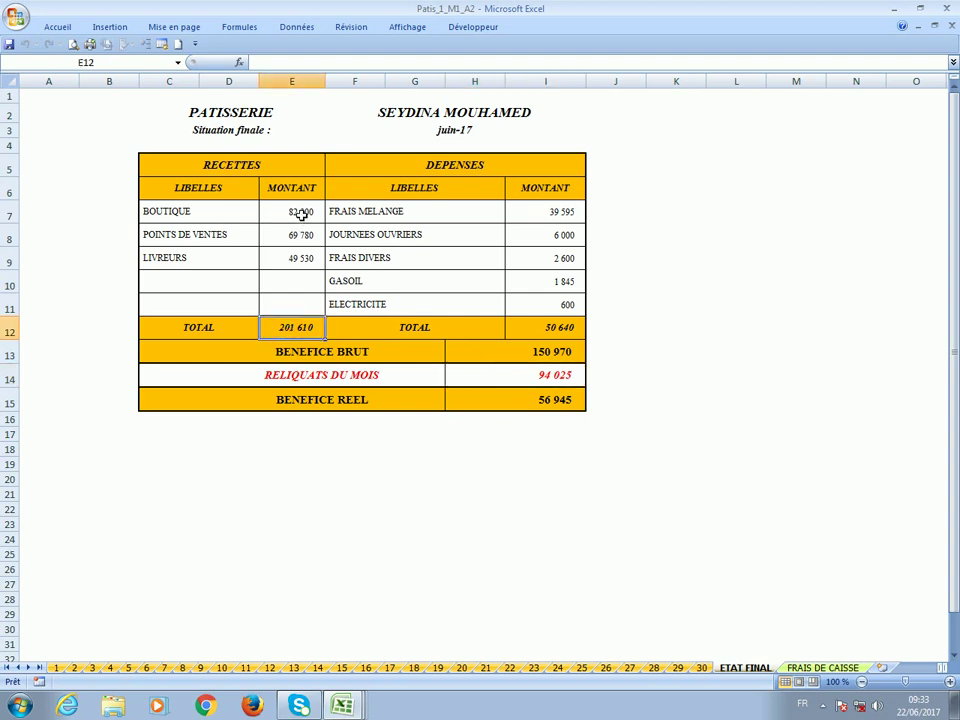
pyautogui.click(549, 330)
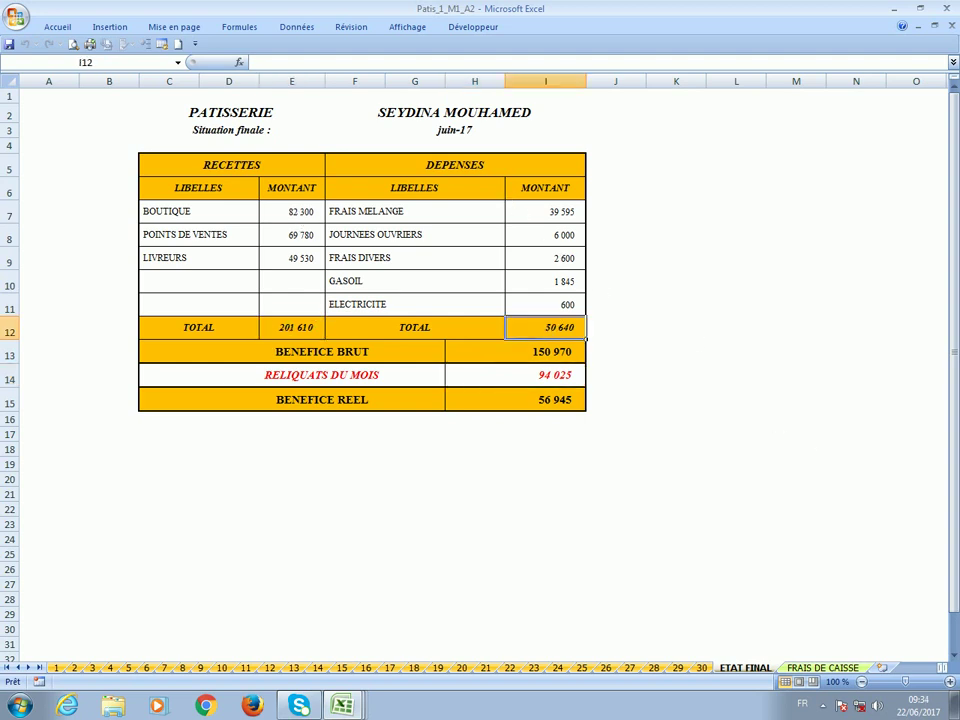
pyautogui.click(544, 352)
pyautogui.click(511, 386)
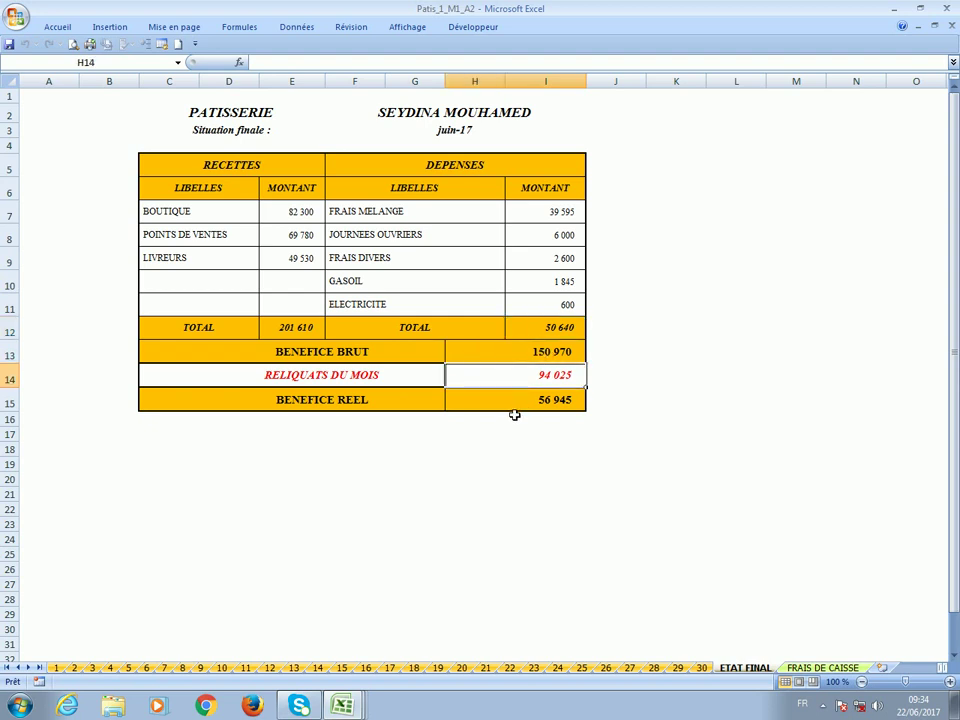
pyautogui.click(513, 403)
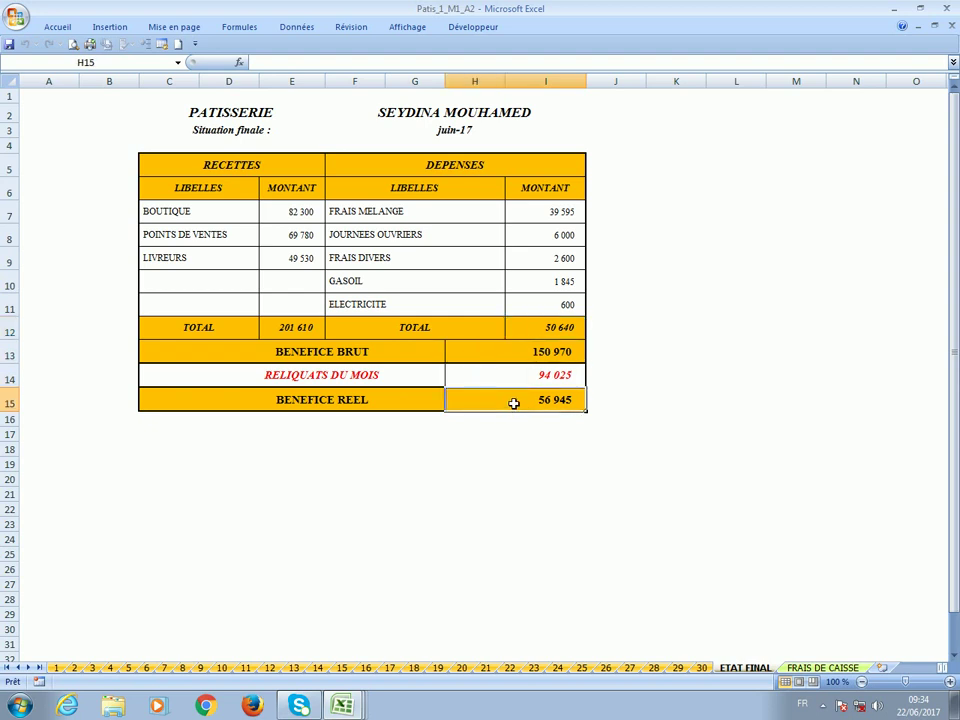
pyautogui.click(178, 62)
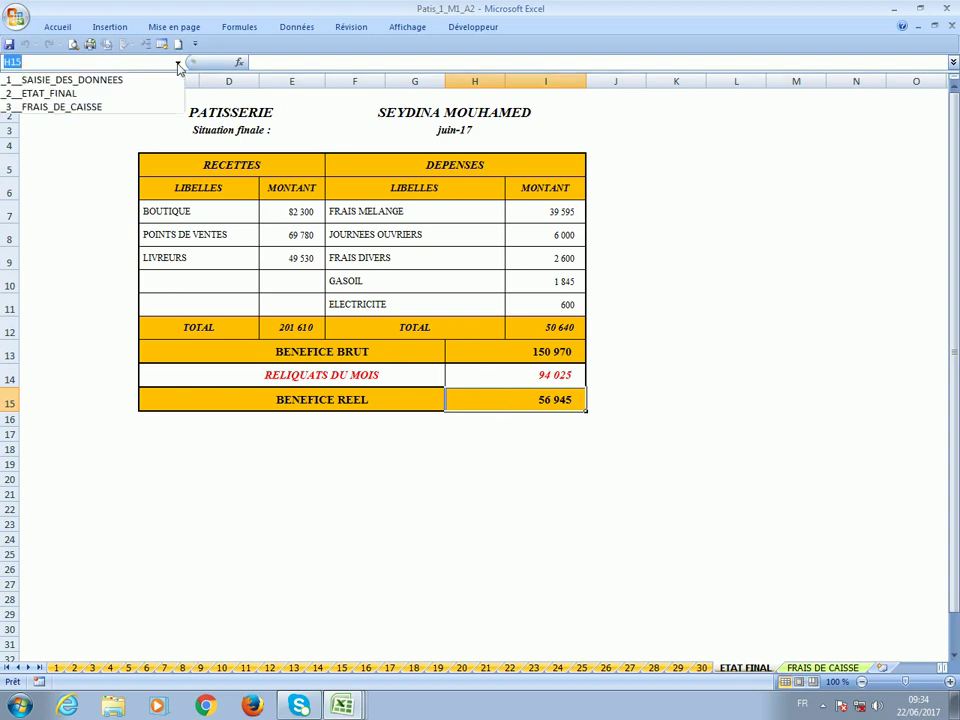
pyautogui.click(150, 104)
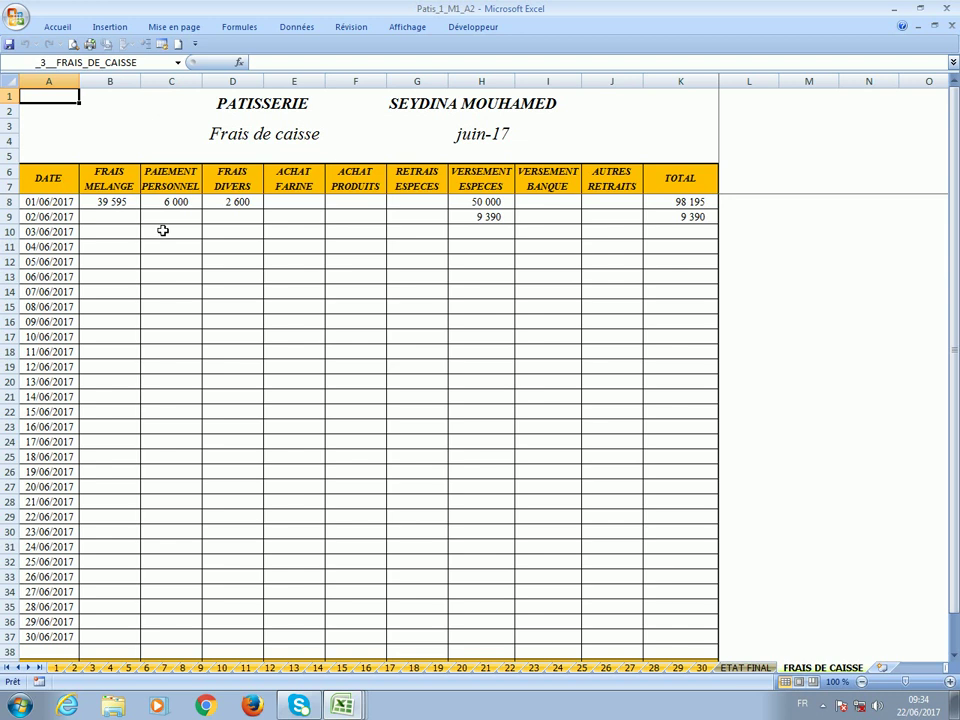
# Check the cash entries: 39 595 mixing, 6 000 staff, 2 600 miscellaneous, 50 000 and 9 390 deposits.
pyautogui.click(103, 205)
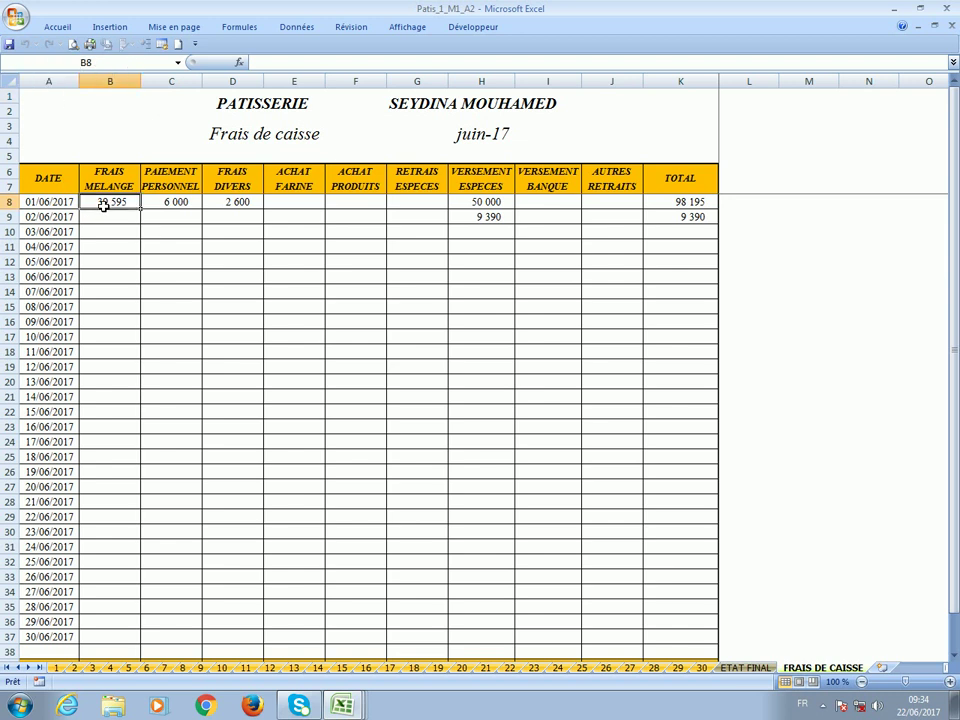
pyautogui.click(175, 202)
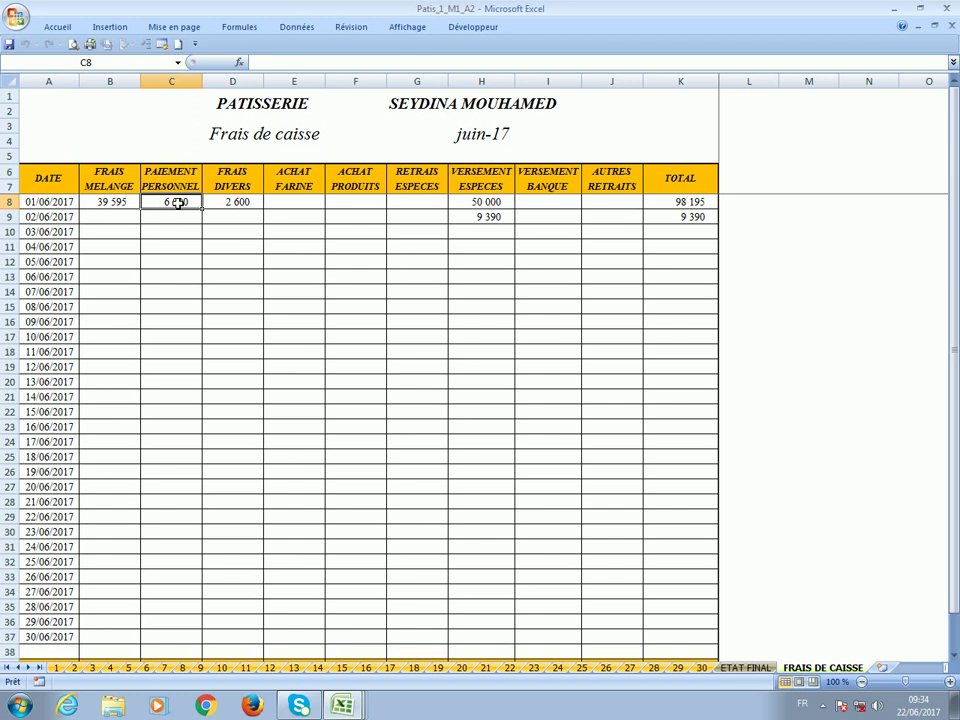
pyautogui.click(229, 206)
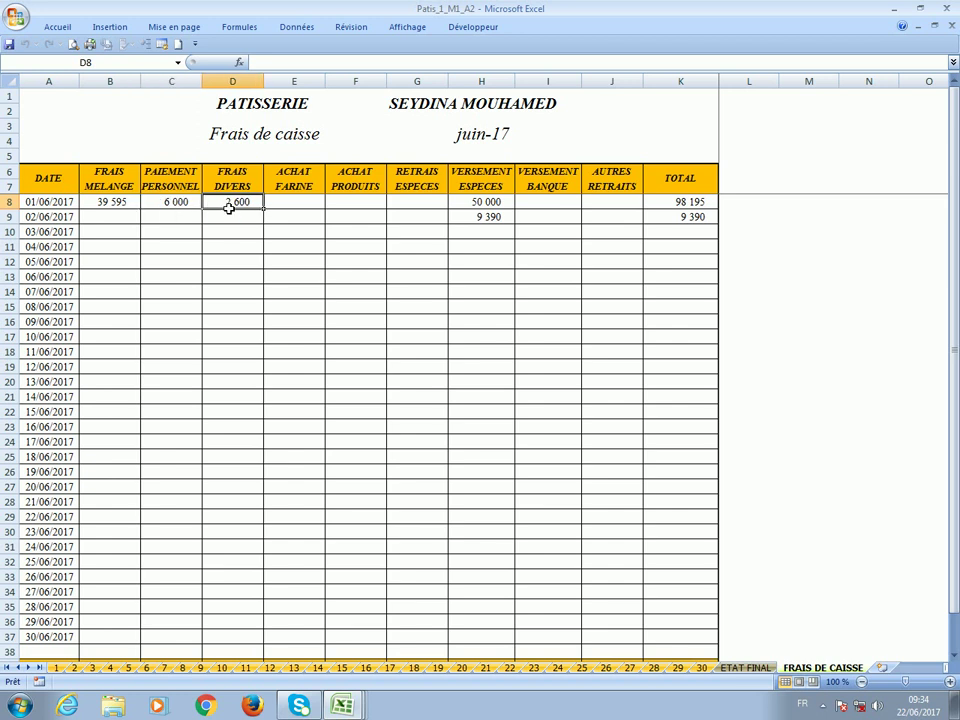
pyautogui.click(481, 204)
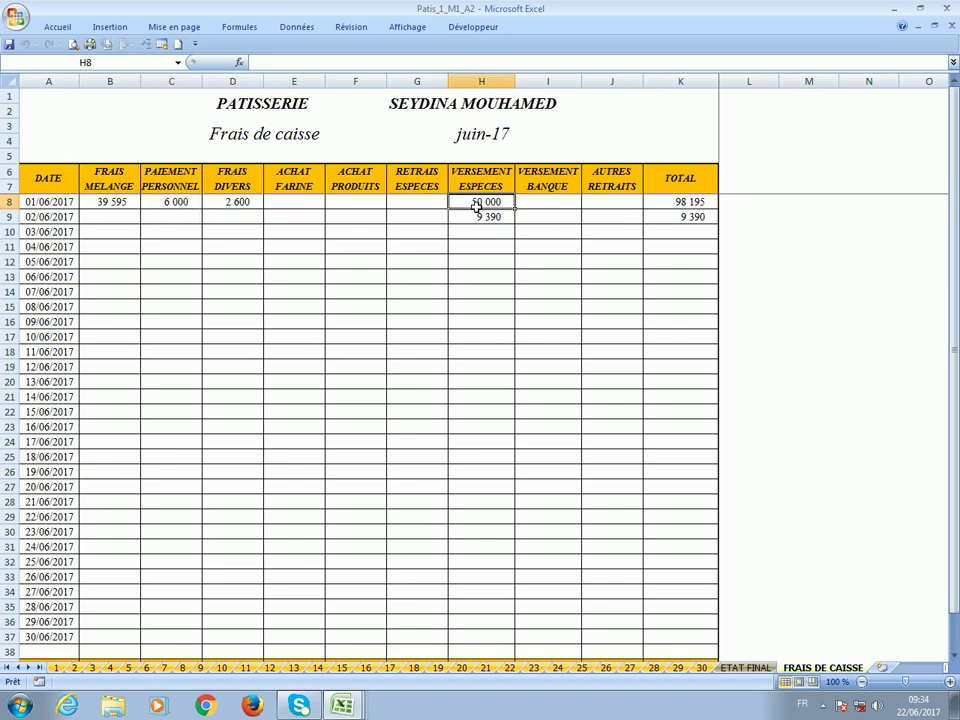
pyautogui.click(477, 218)
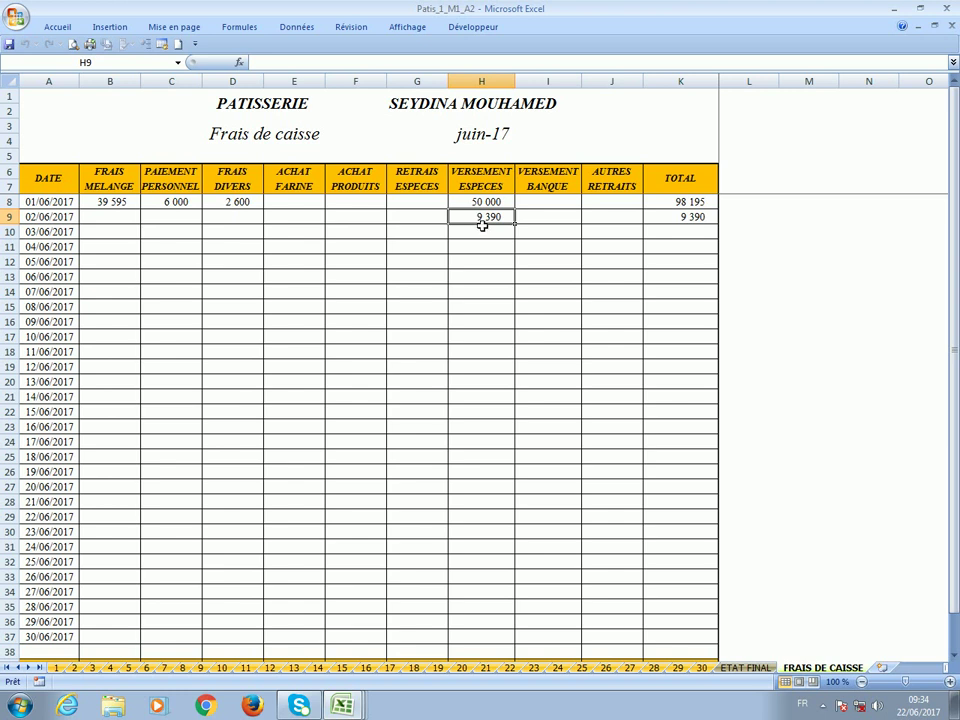
# Close the Patis_1_M1_A2.xlsb workbook, saving its changes.
pyautogui.scroll(-3, 543, 272)
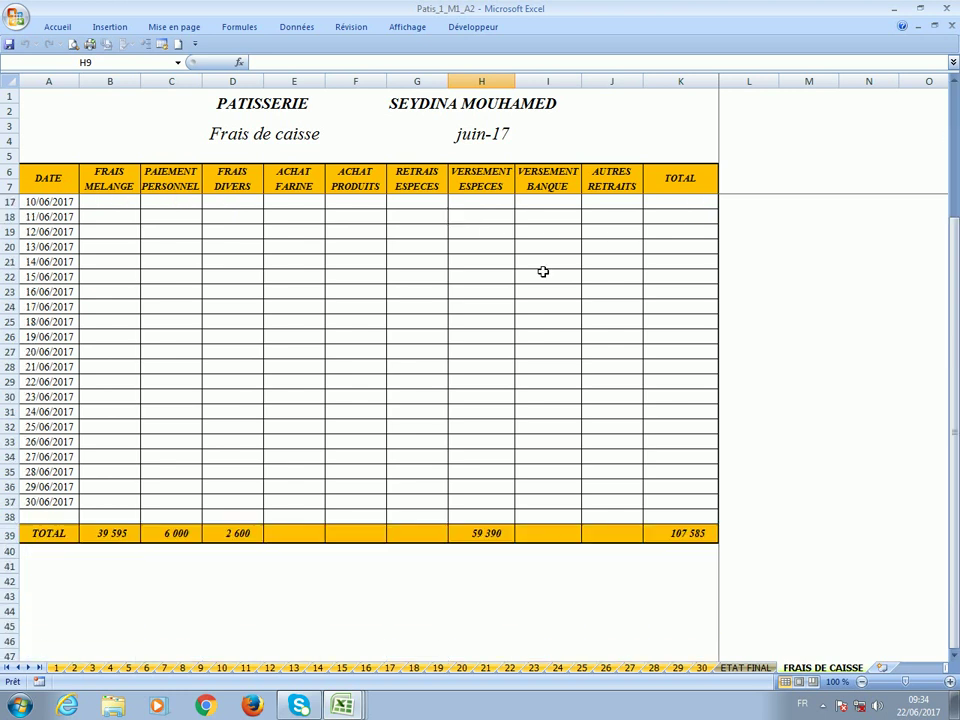
pyautogui.scroll(3, 543, 272)
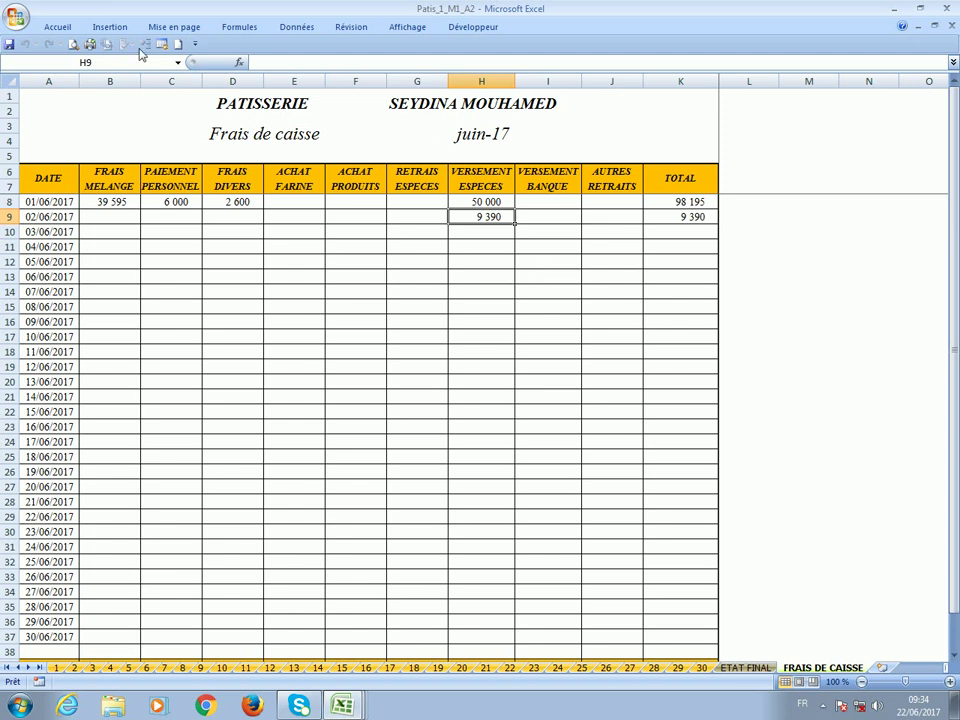
pyautogui.doubleClick(16, 23)
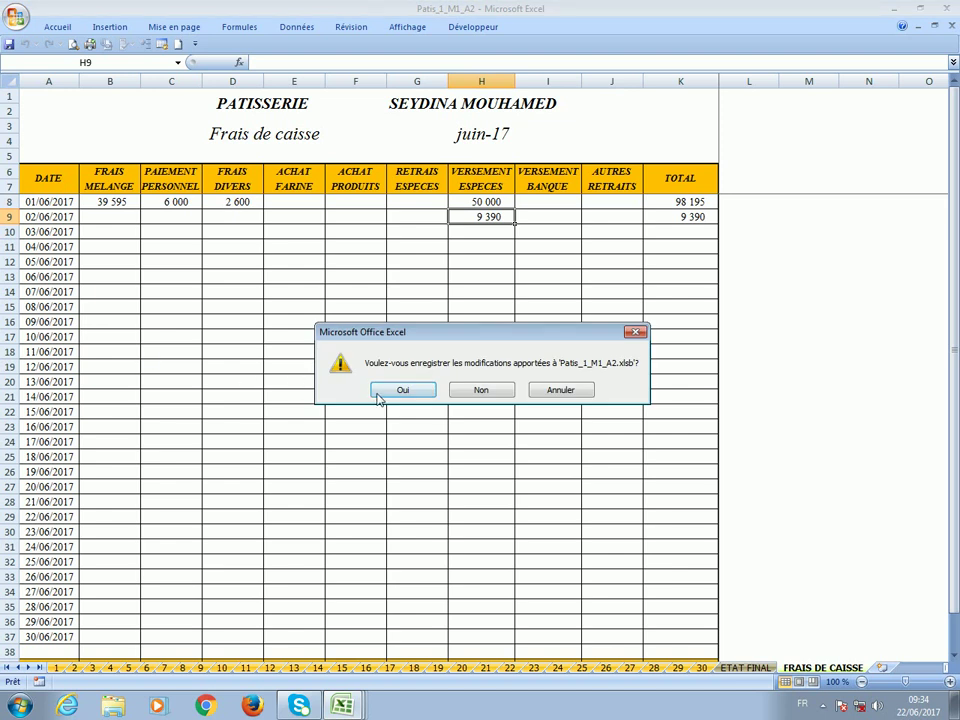
pyautogui.click(401, 393)
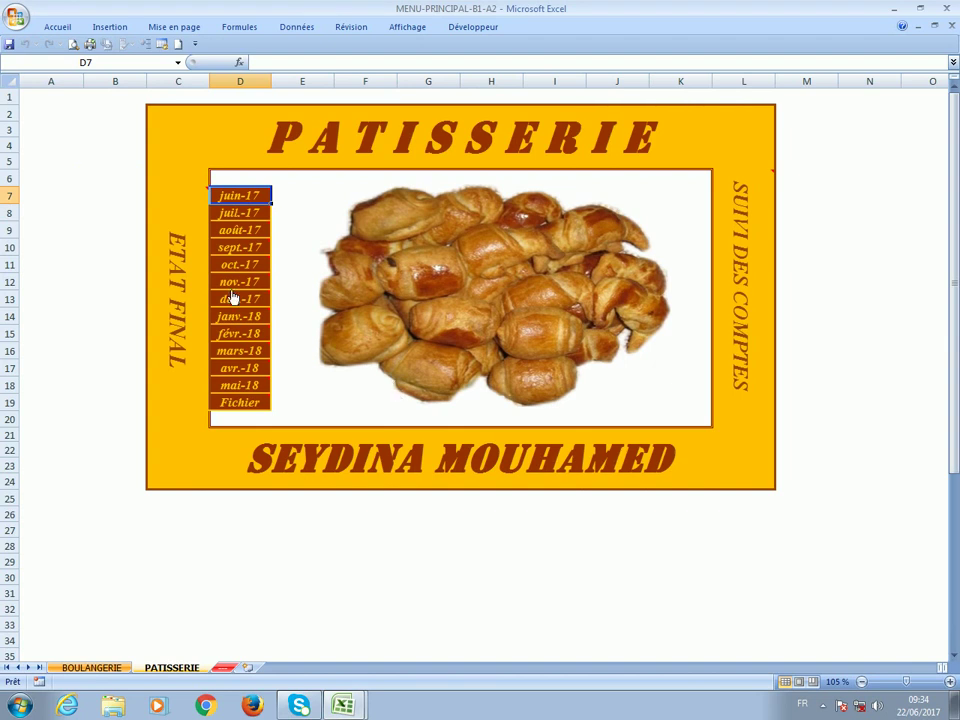
# Open the Etats_Patiss_B1_A2 final-state workbook, check June revenue cell B9, then close it via the save prompt.
pyautogui.moveTo(185, 302)
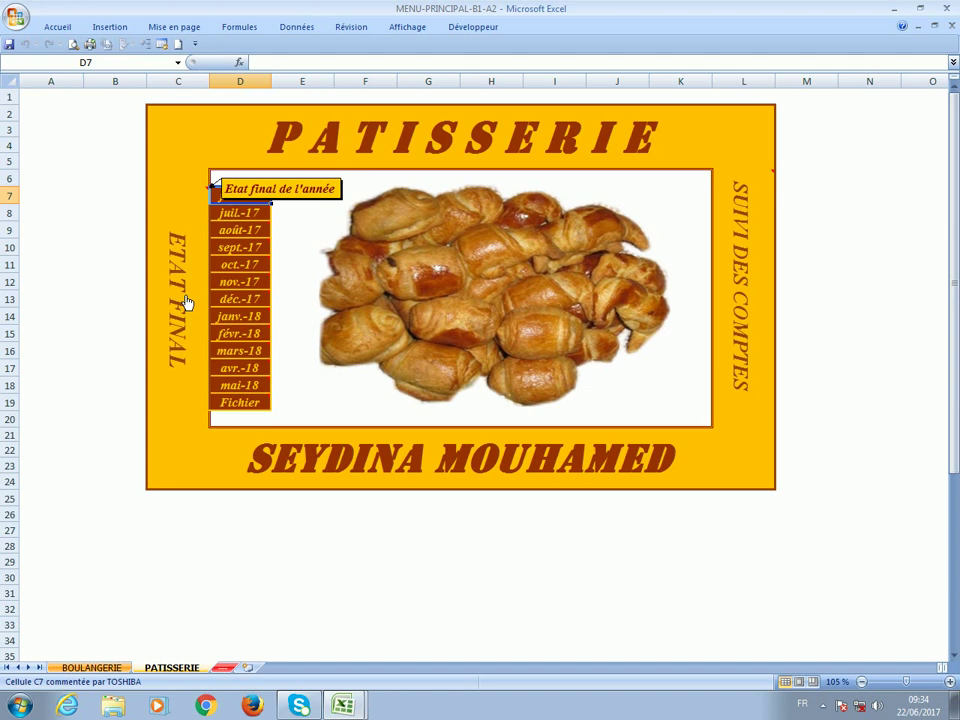
pyautogui.click(185, 302)
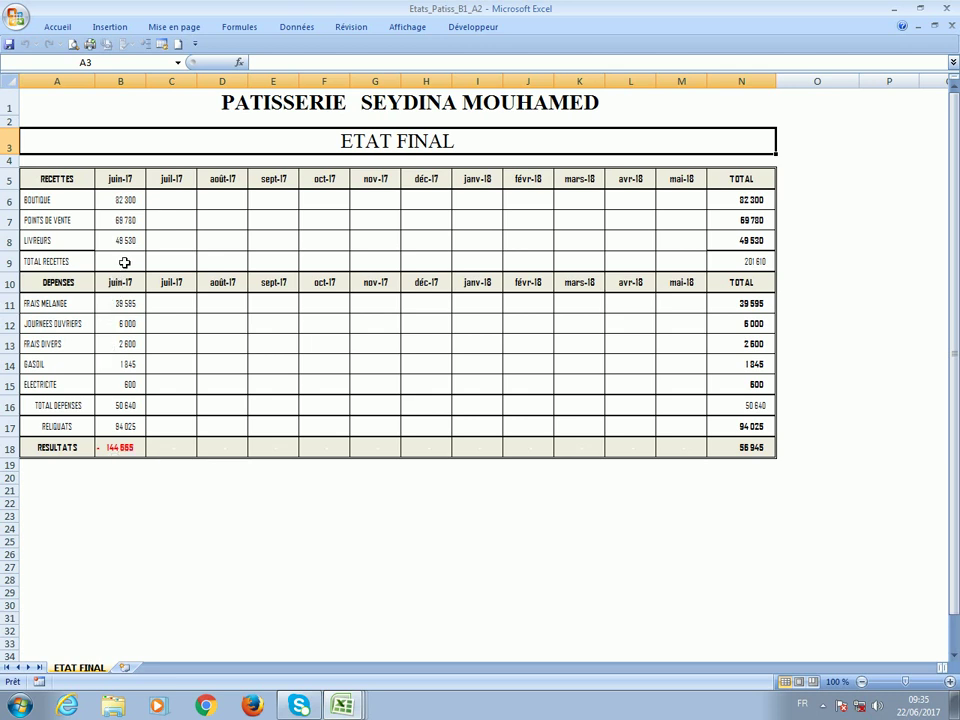
pyautogui.click(124, 262)
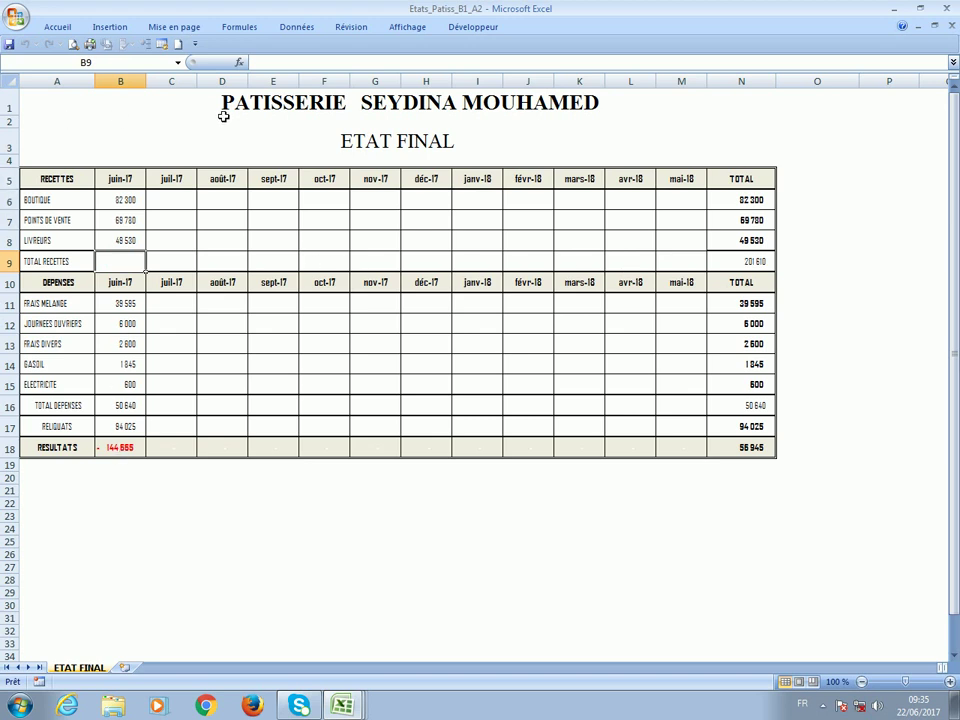
pyautogui.click(57, 321)
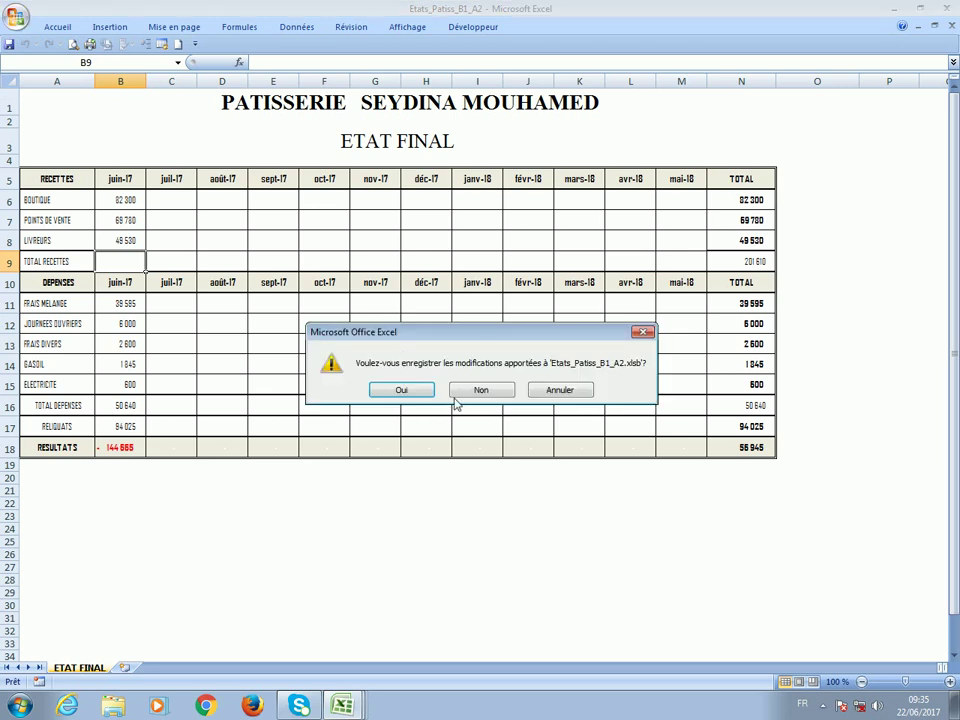
pyautogui.click(403, 391)
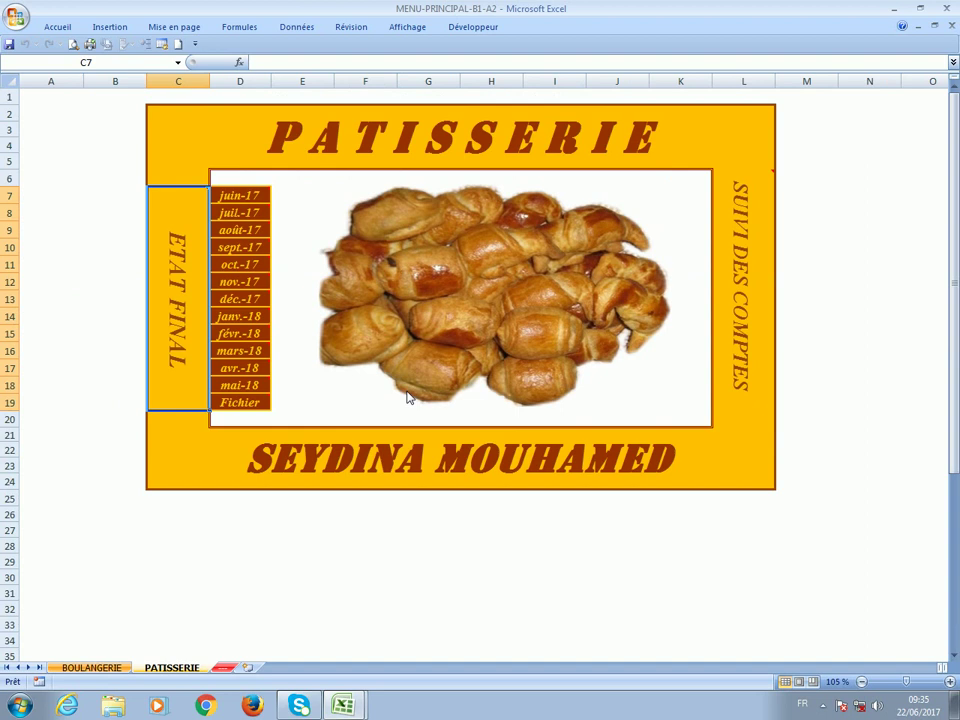
pyautogui.moveTo(741, 312)
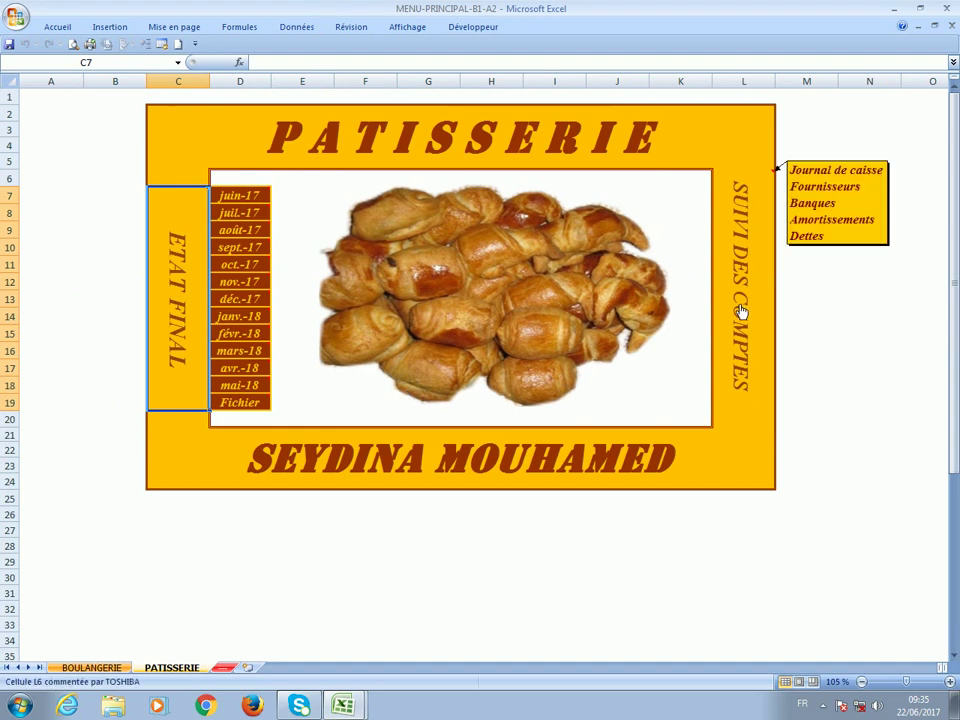